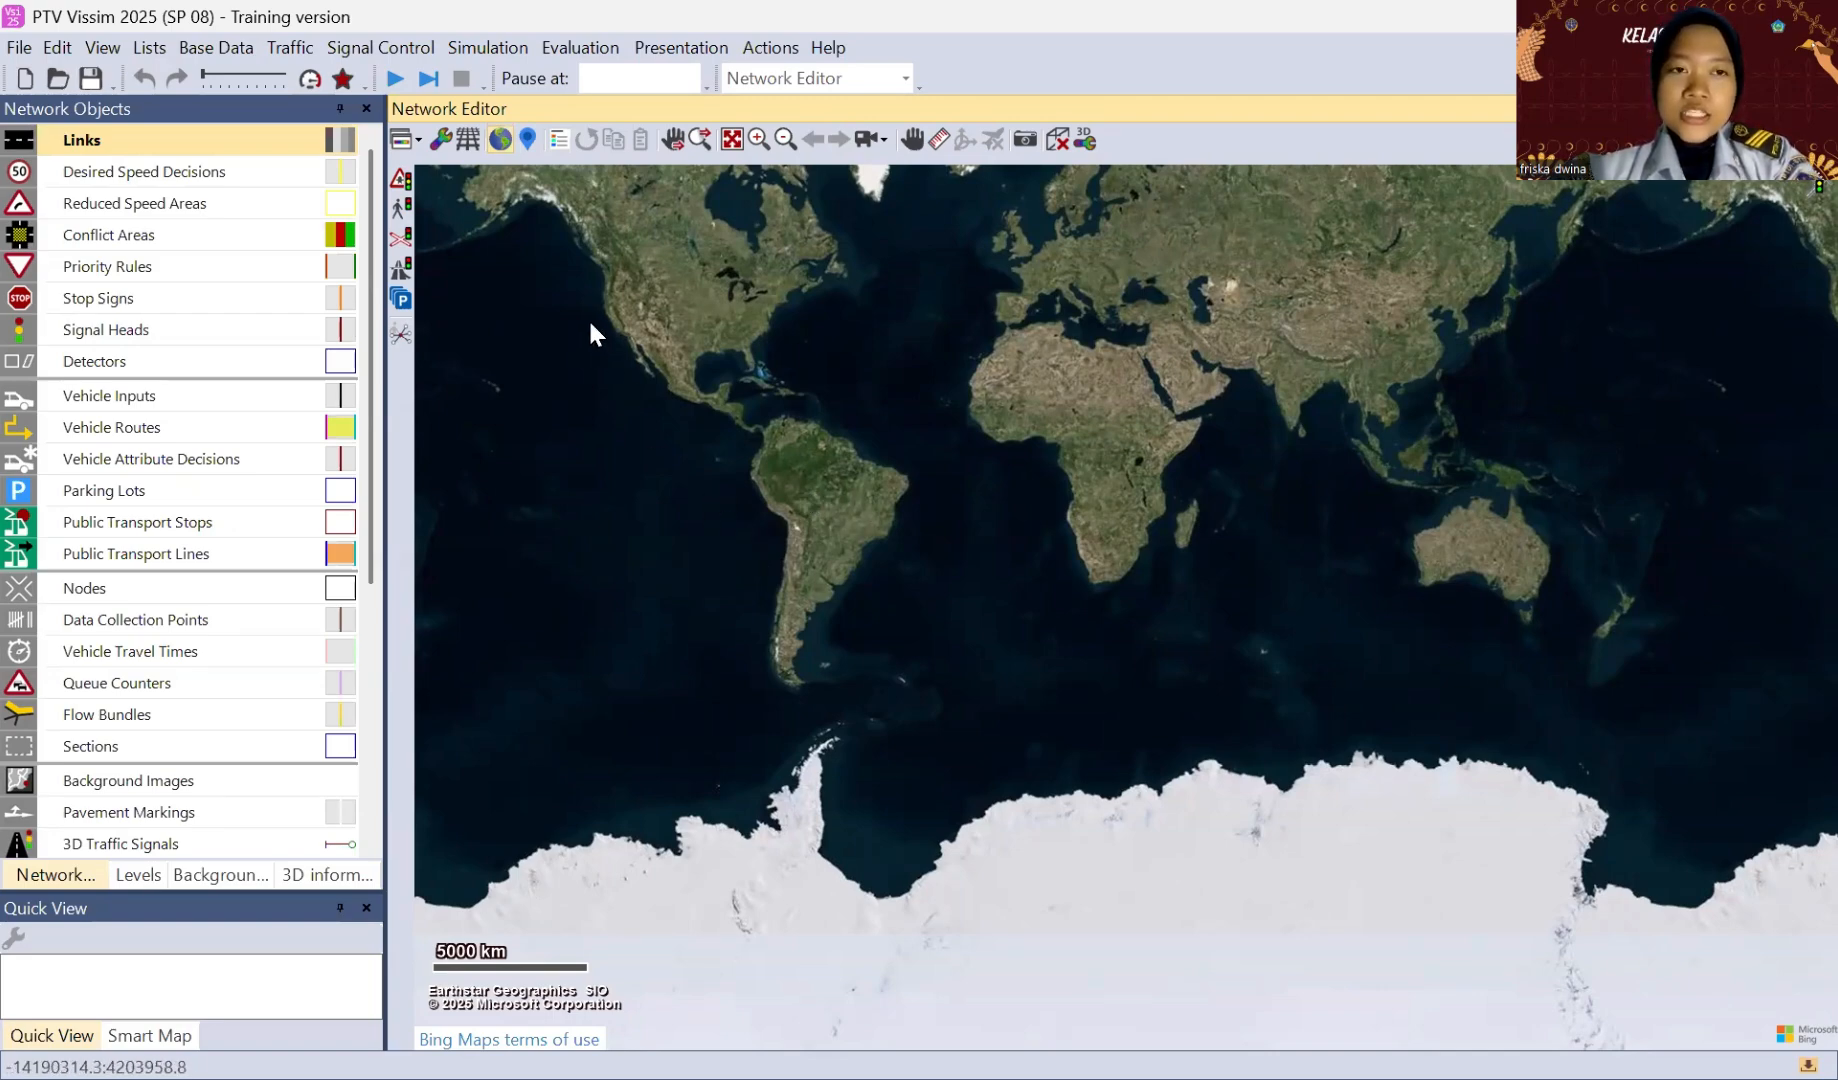
Step: Search the map for Jalan Basuki Rahmat, Tanjung Ayun Sakti, Bukit Bestari and go to the first match
click(526, 140)
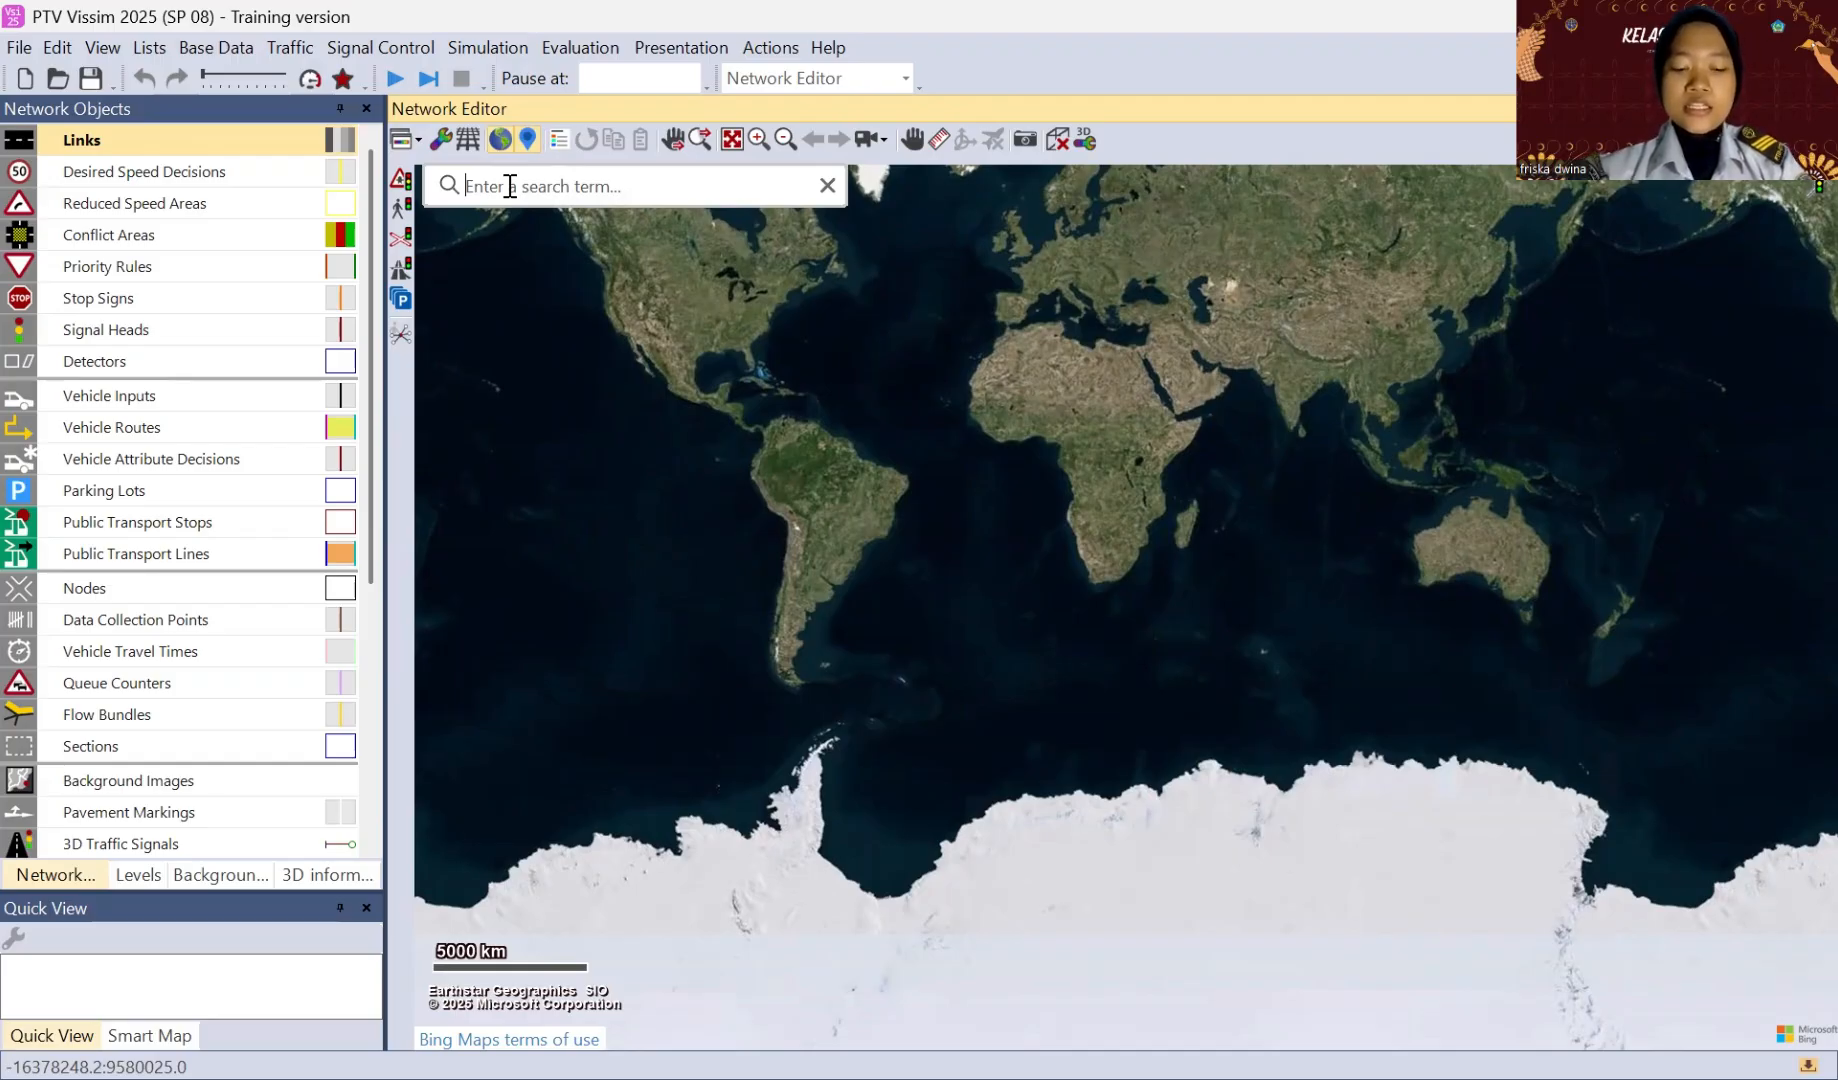
text(jl basuki)
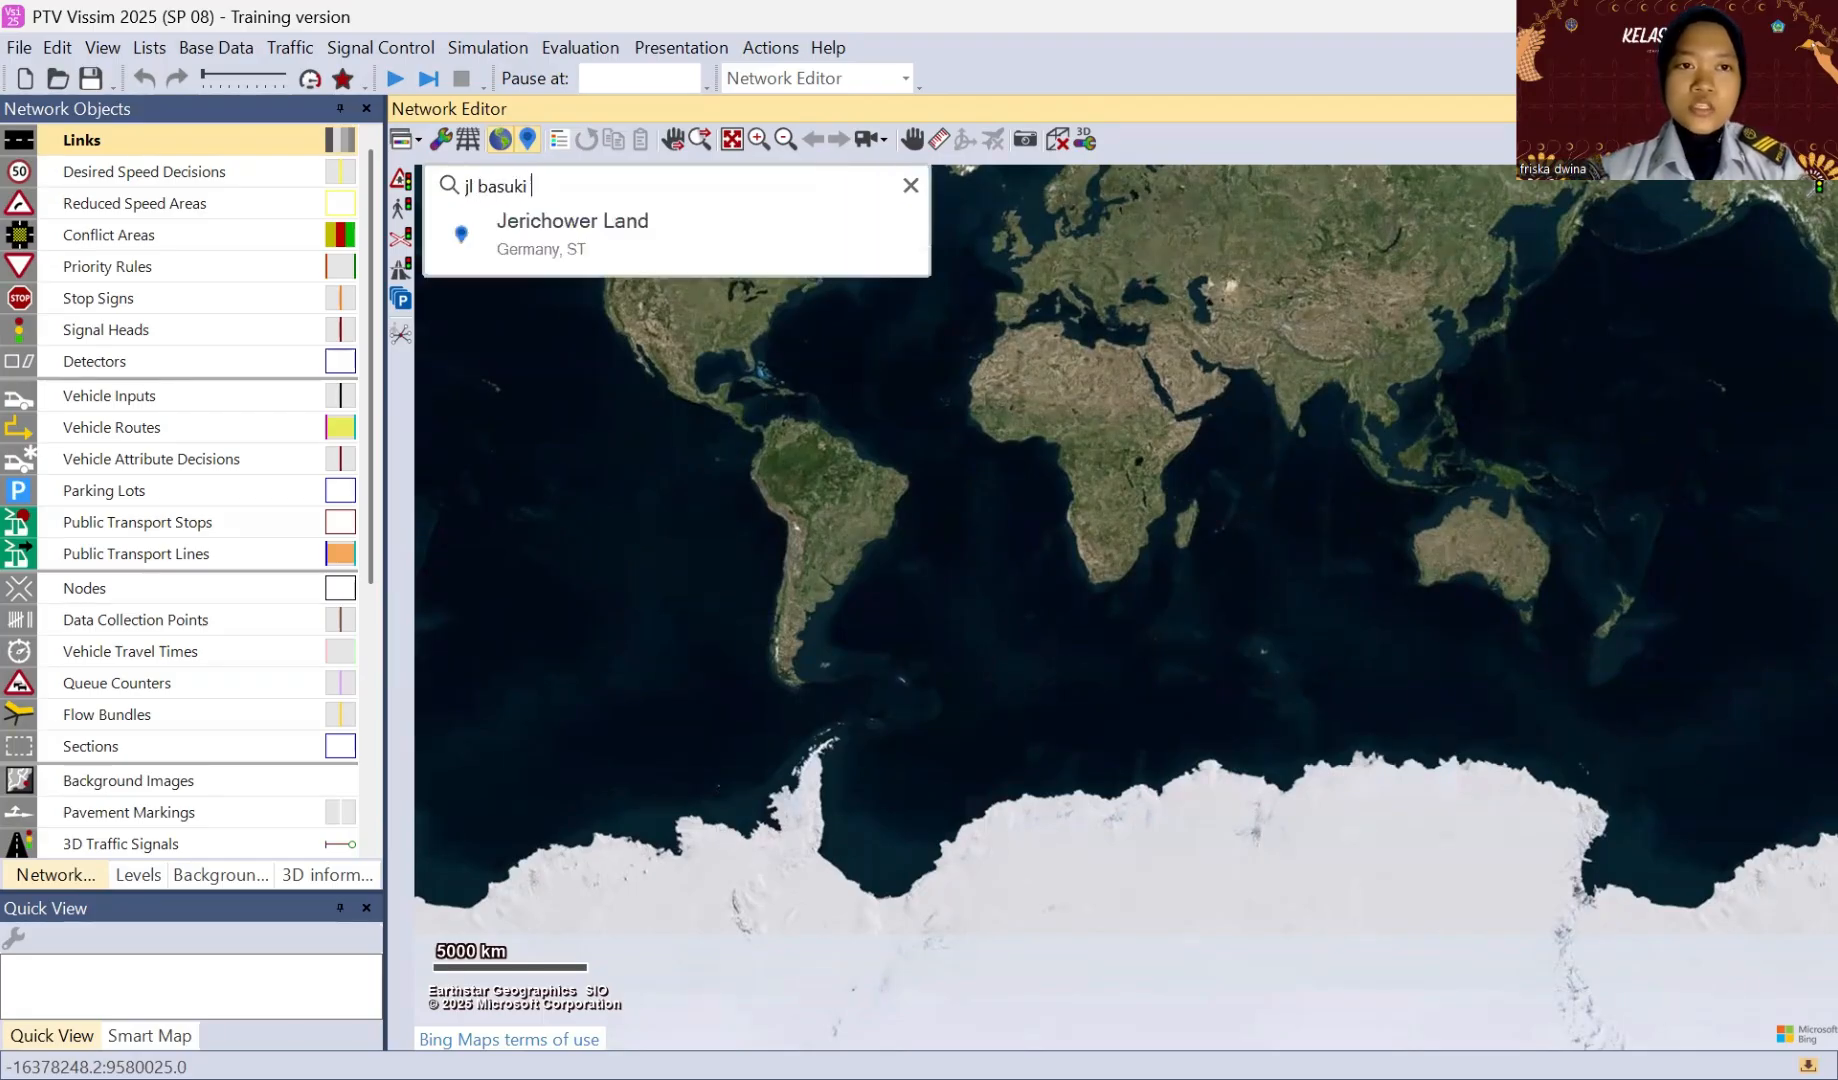
text( rahmat)
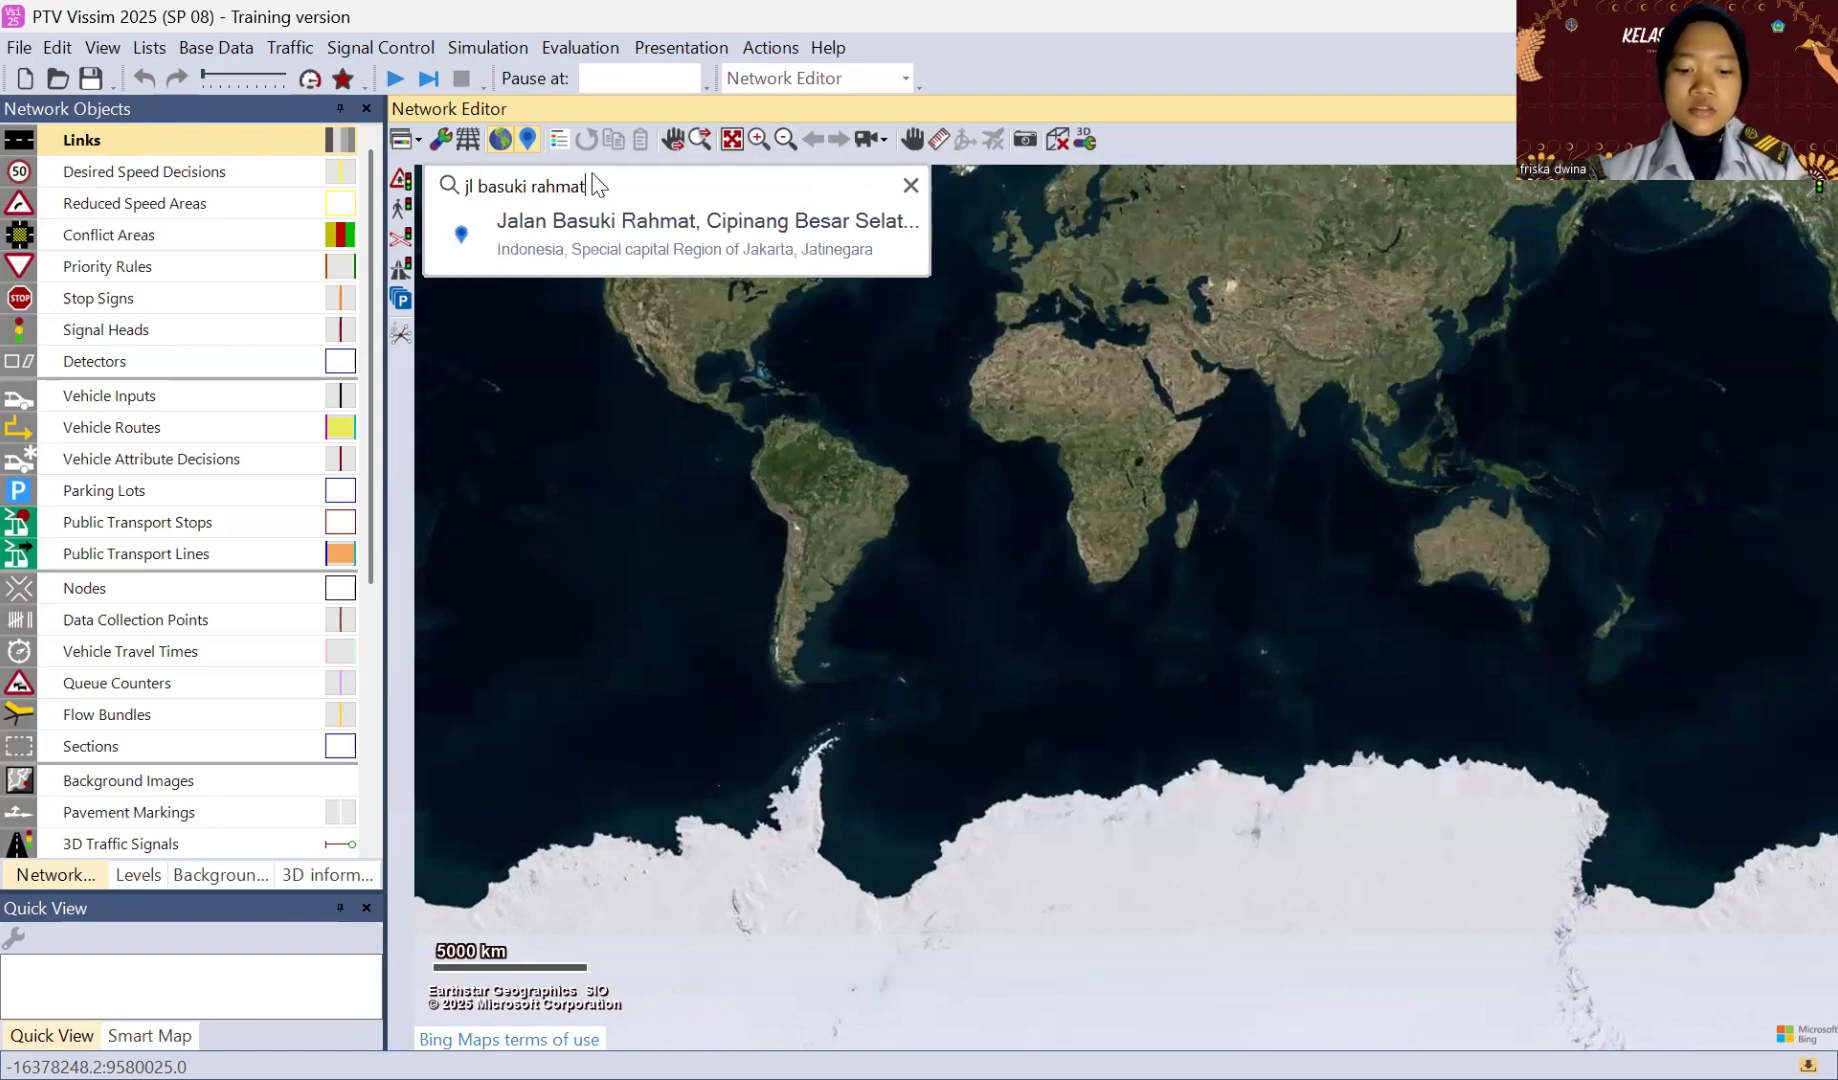
key(ctrl+a)
key(BackSpace)
key(ctrl+v)
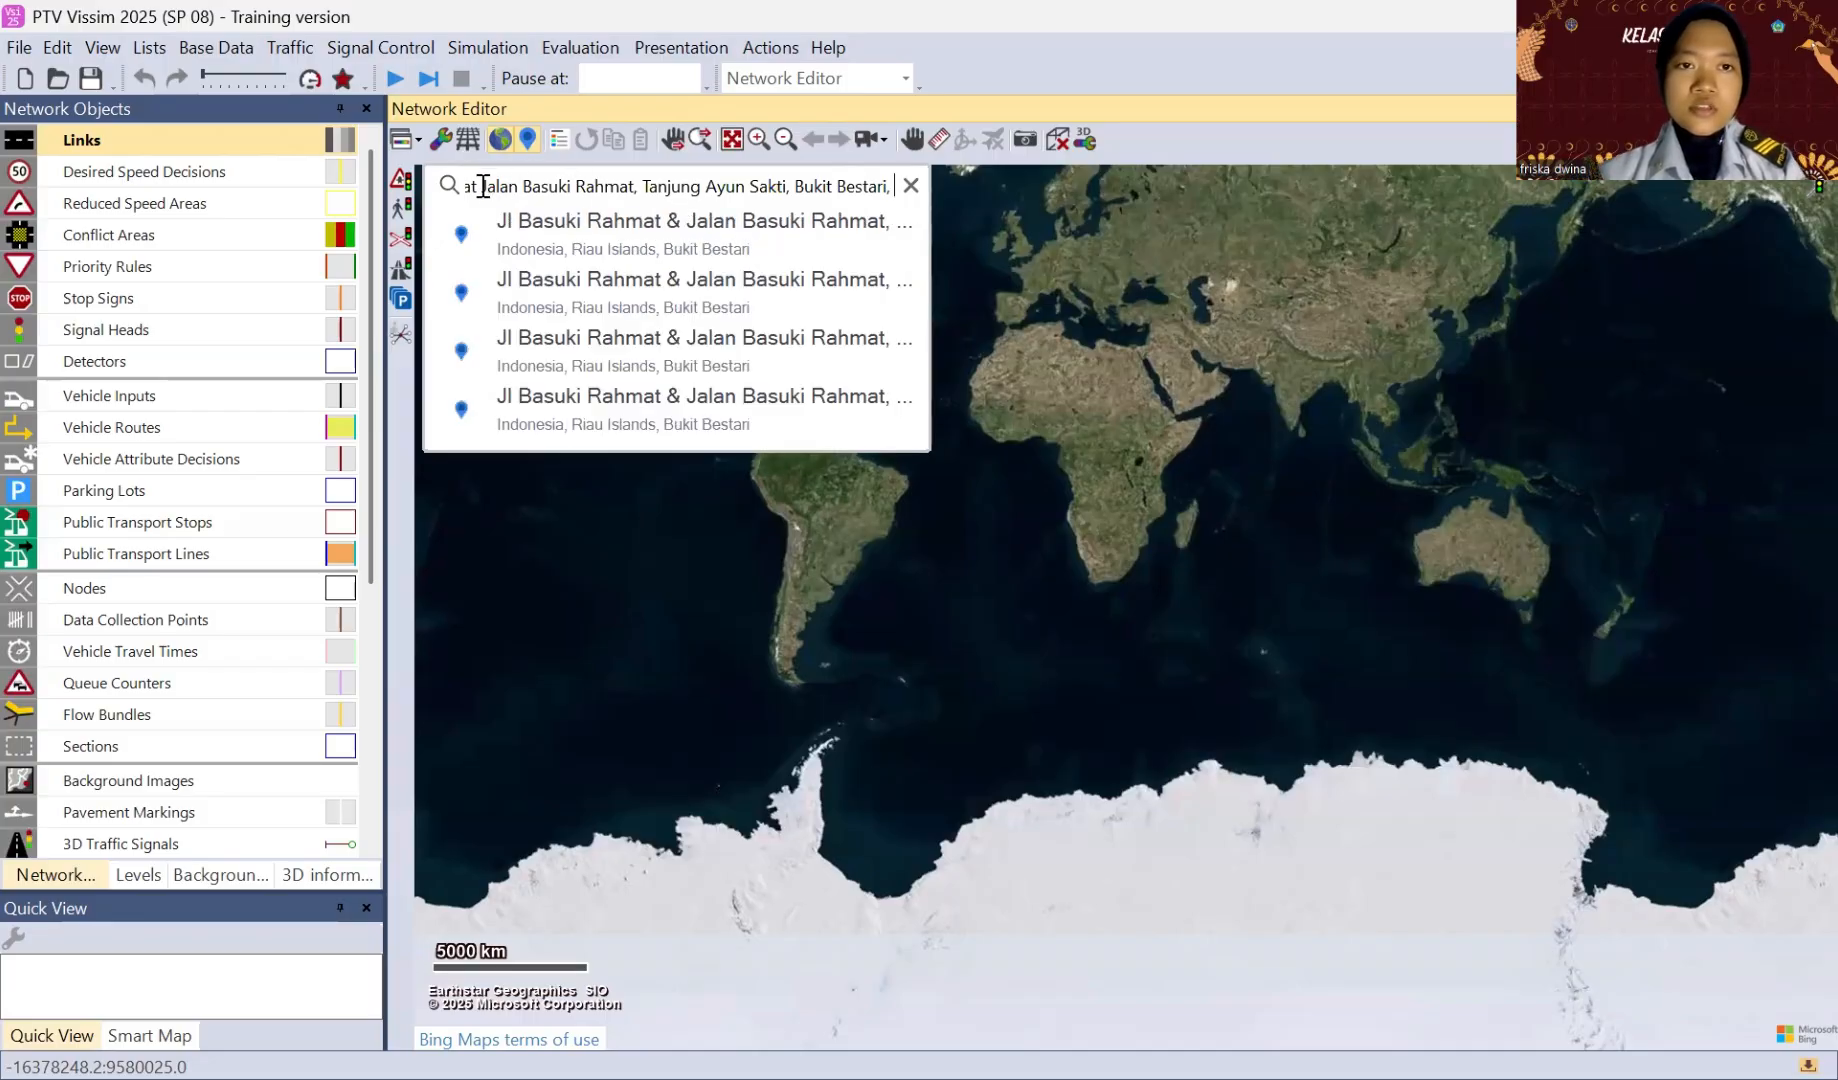
drag(480, 186, 356, 185)
key(BackSpace)
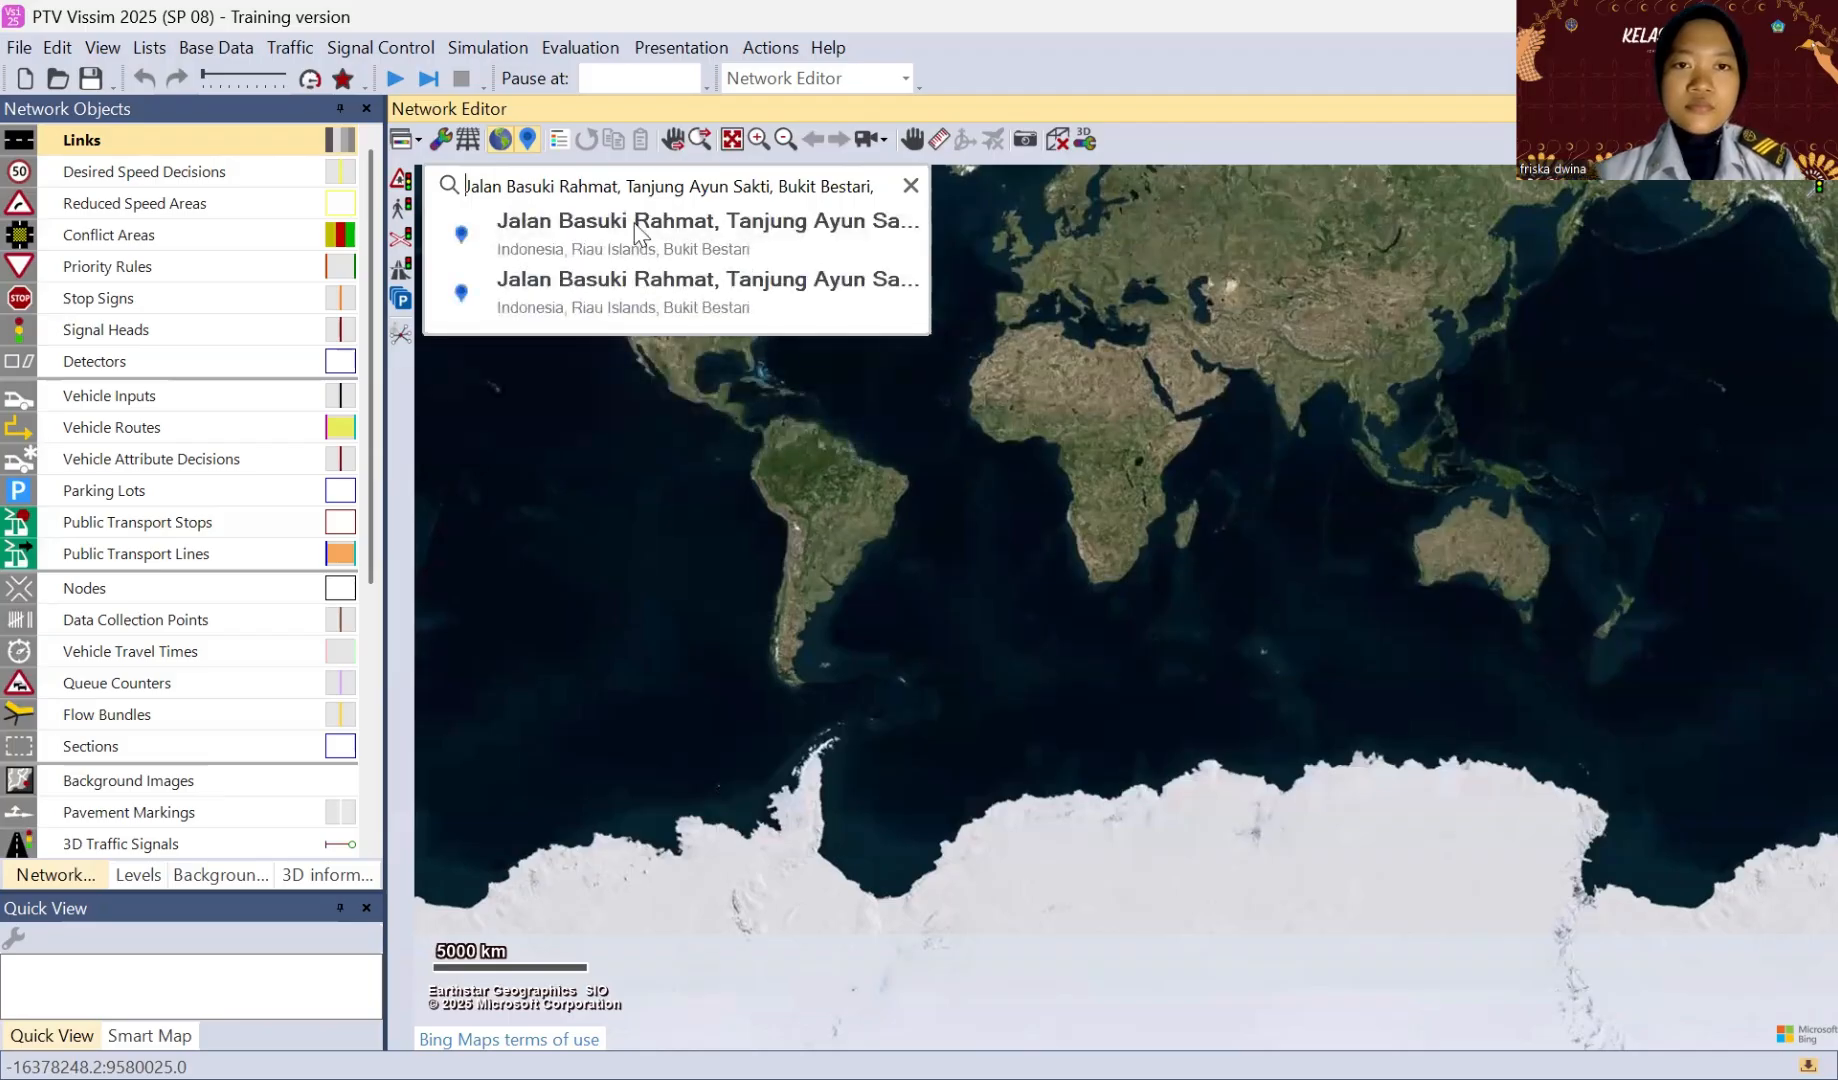
click(637, 225)
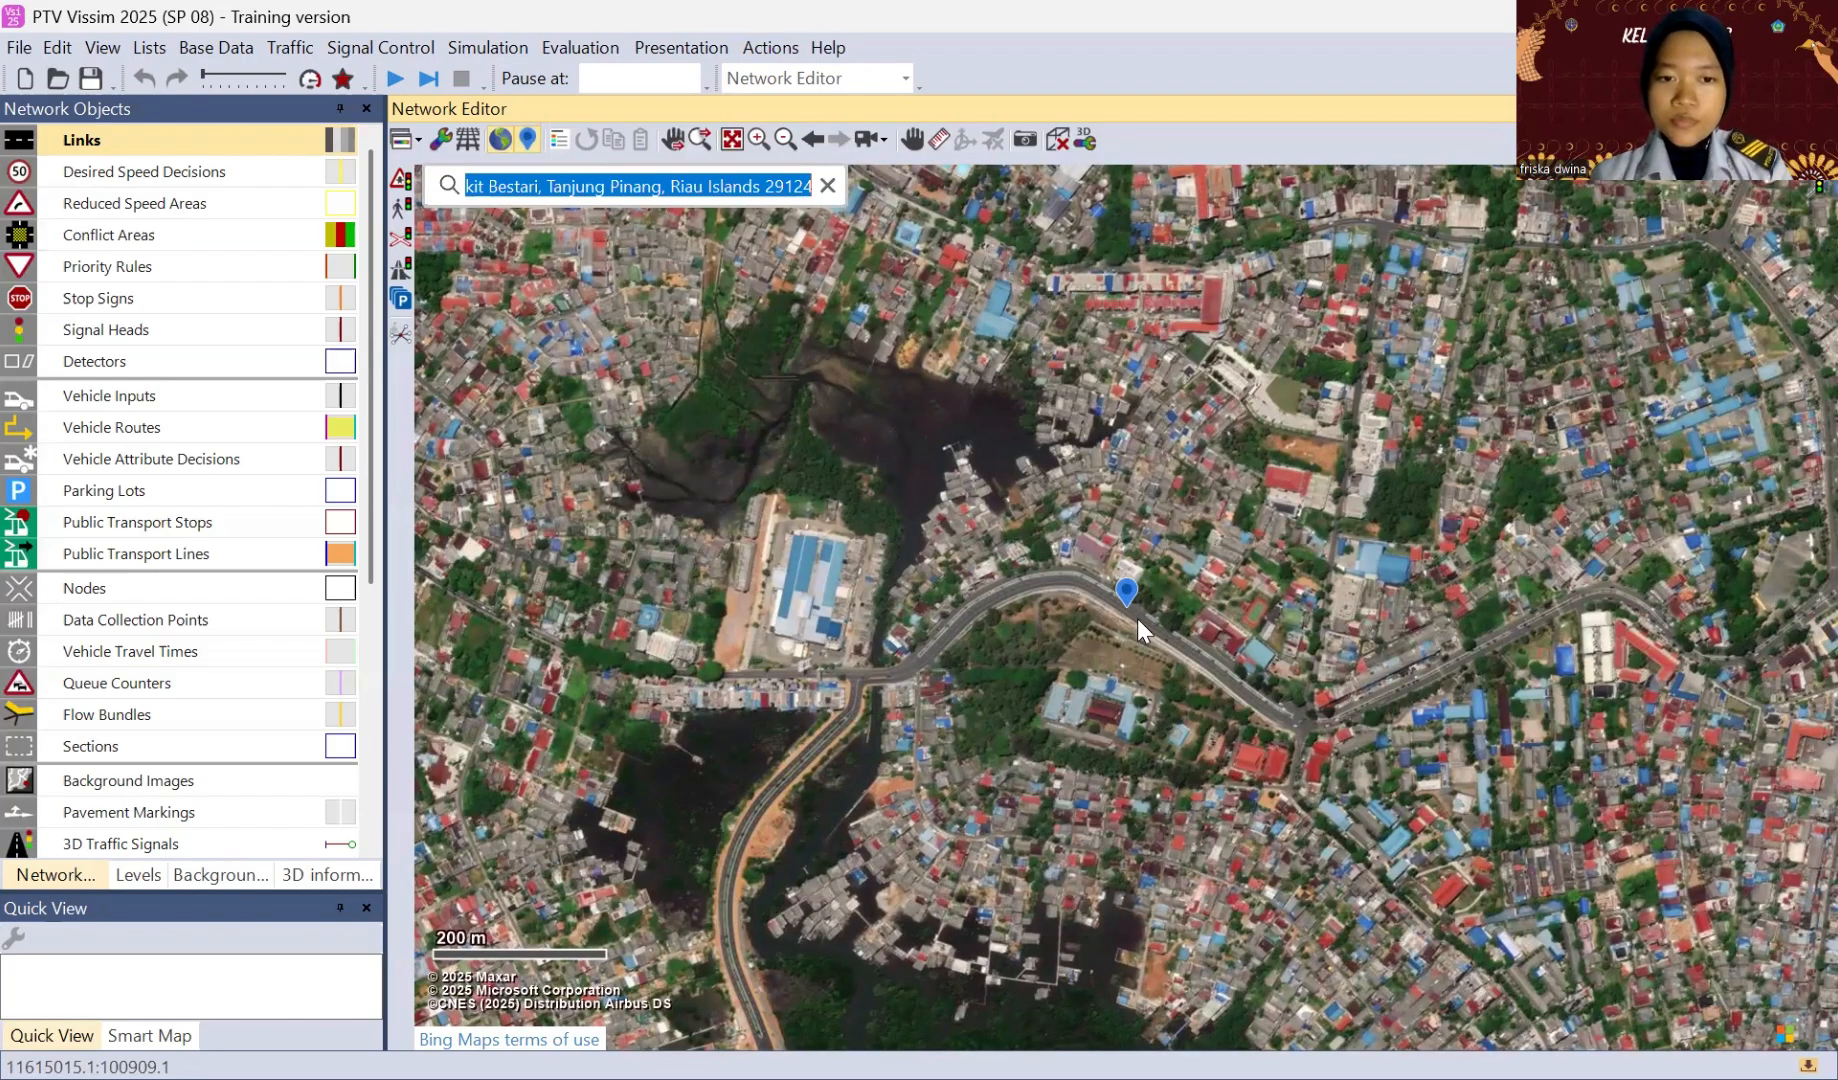
Step: Draw a link about 63 m long beside the northwestern approach road, running southeast toward the intersection southeast of the map marker
scroll(1137, 617, up, 1)
scroll(1129, 243, up, 2)
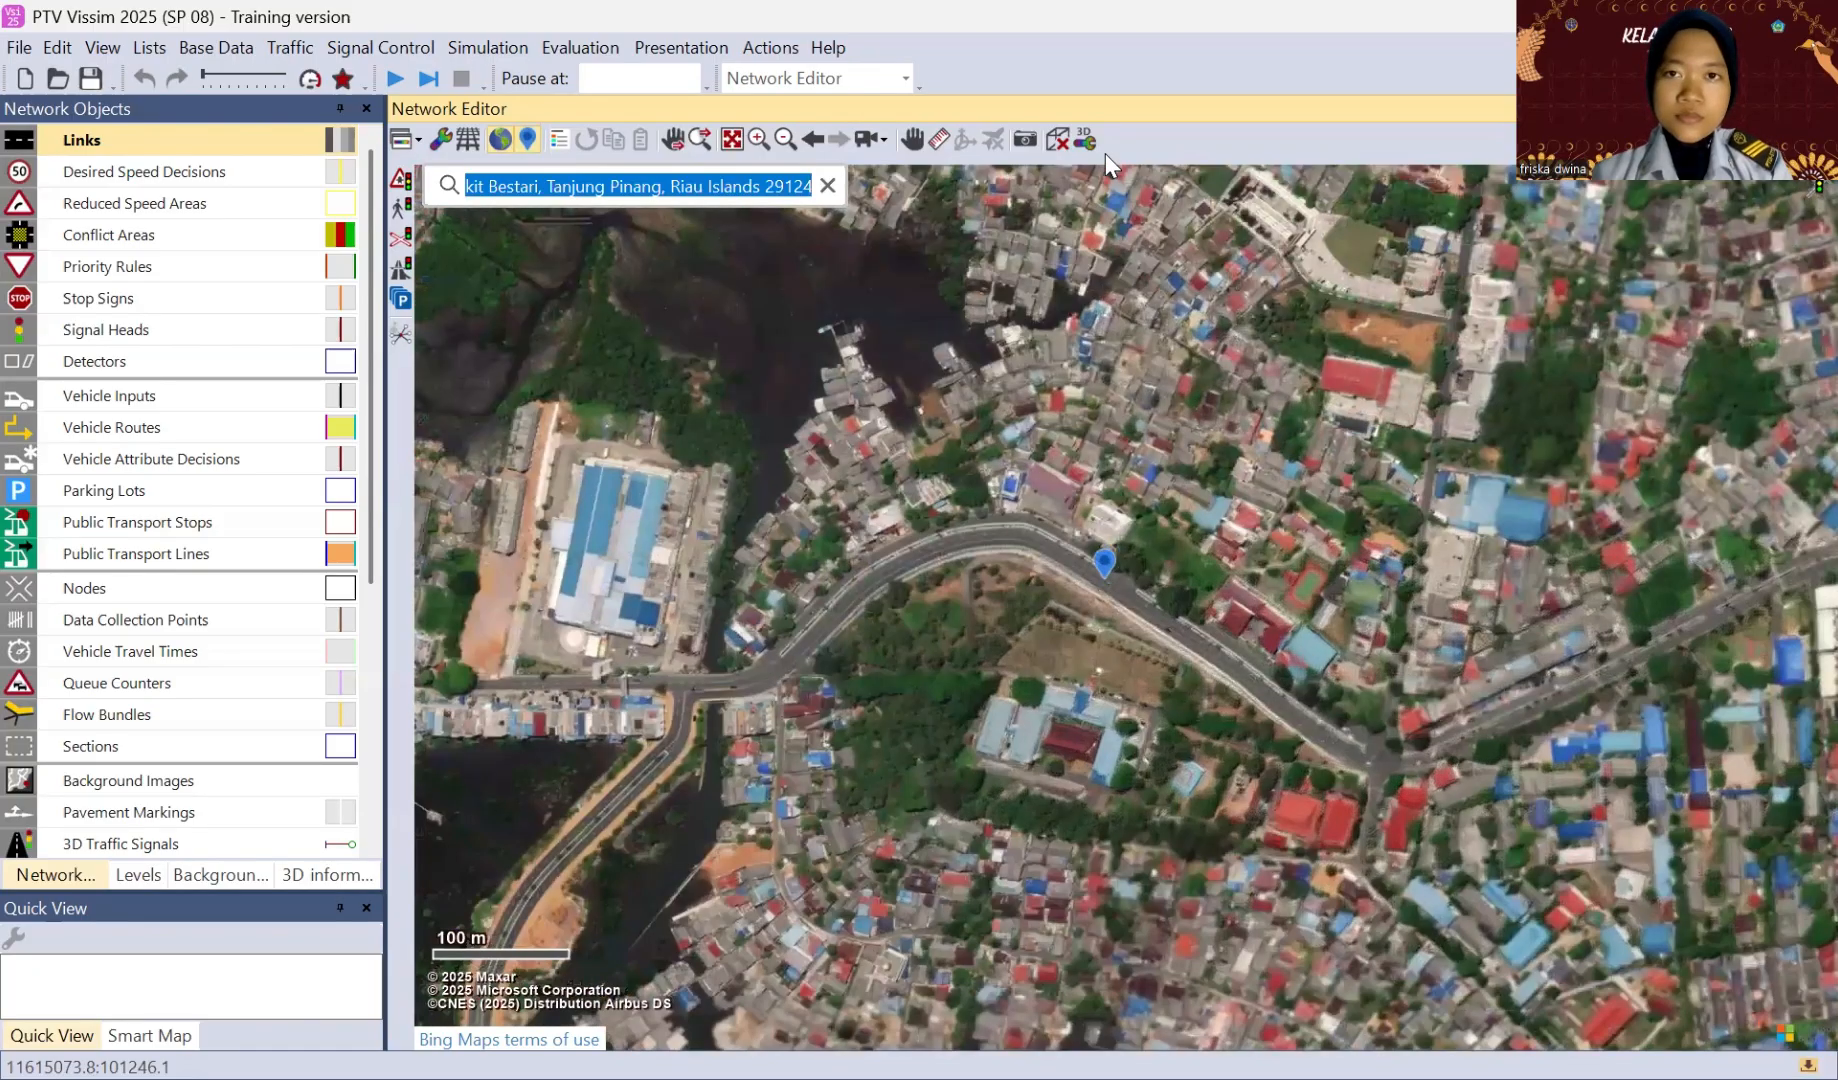
drag(1320, 592, 1057, 569)
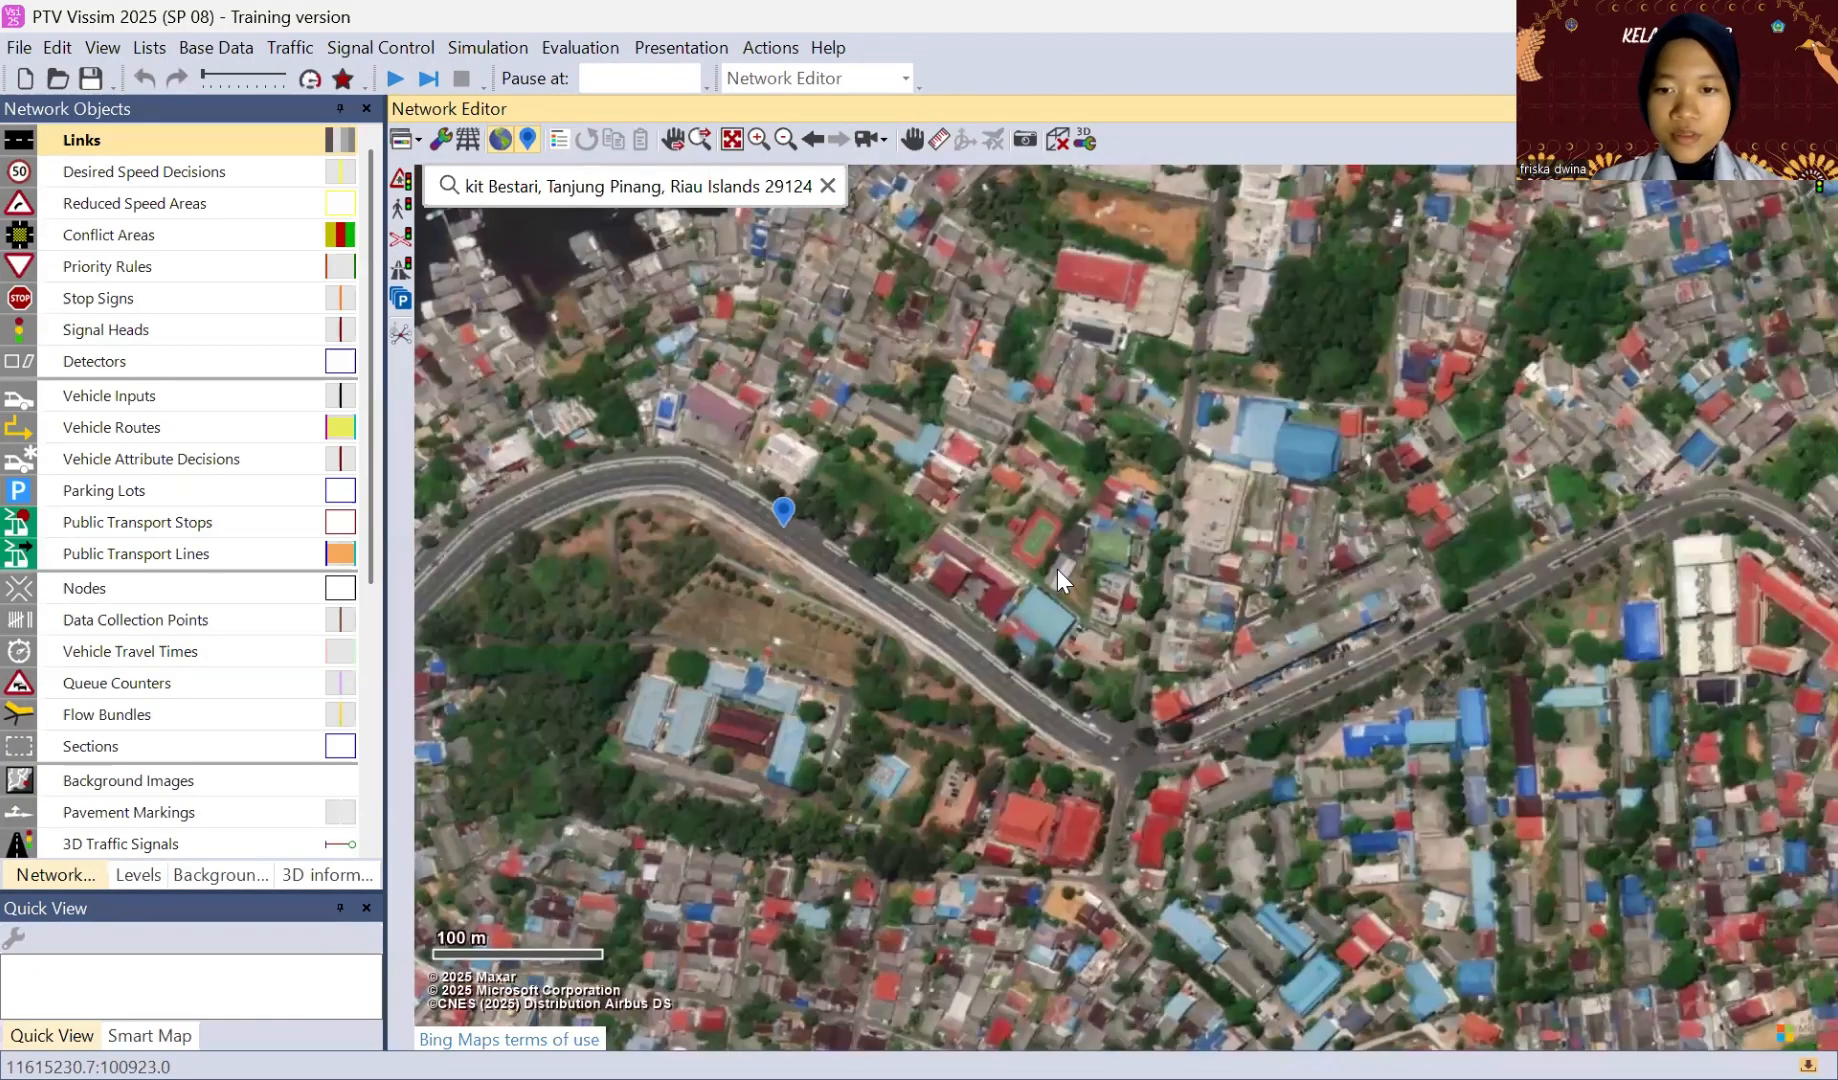
scroll(1038, 363, up, 1)
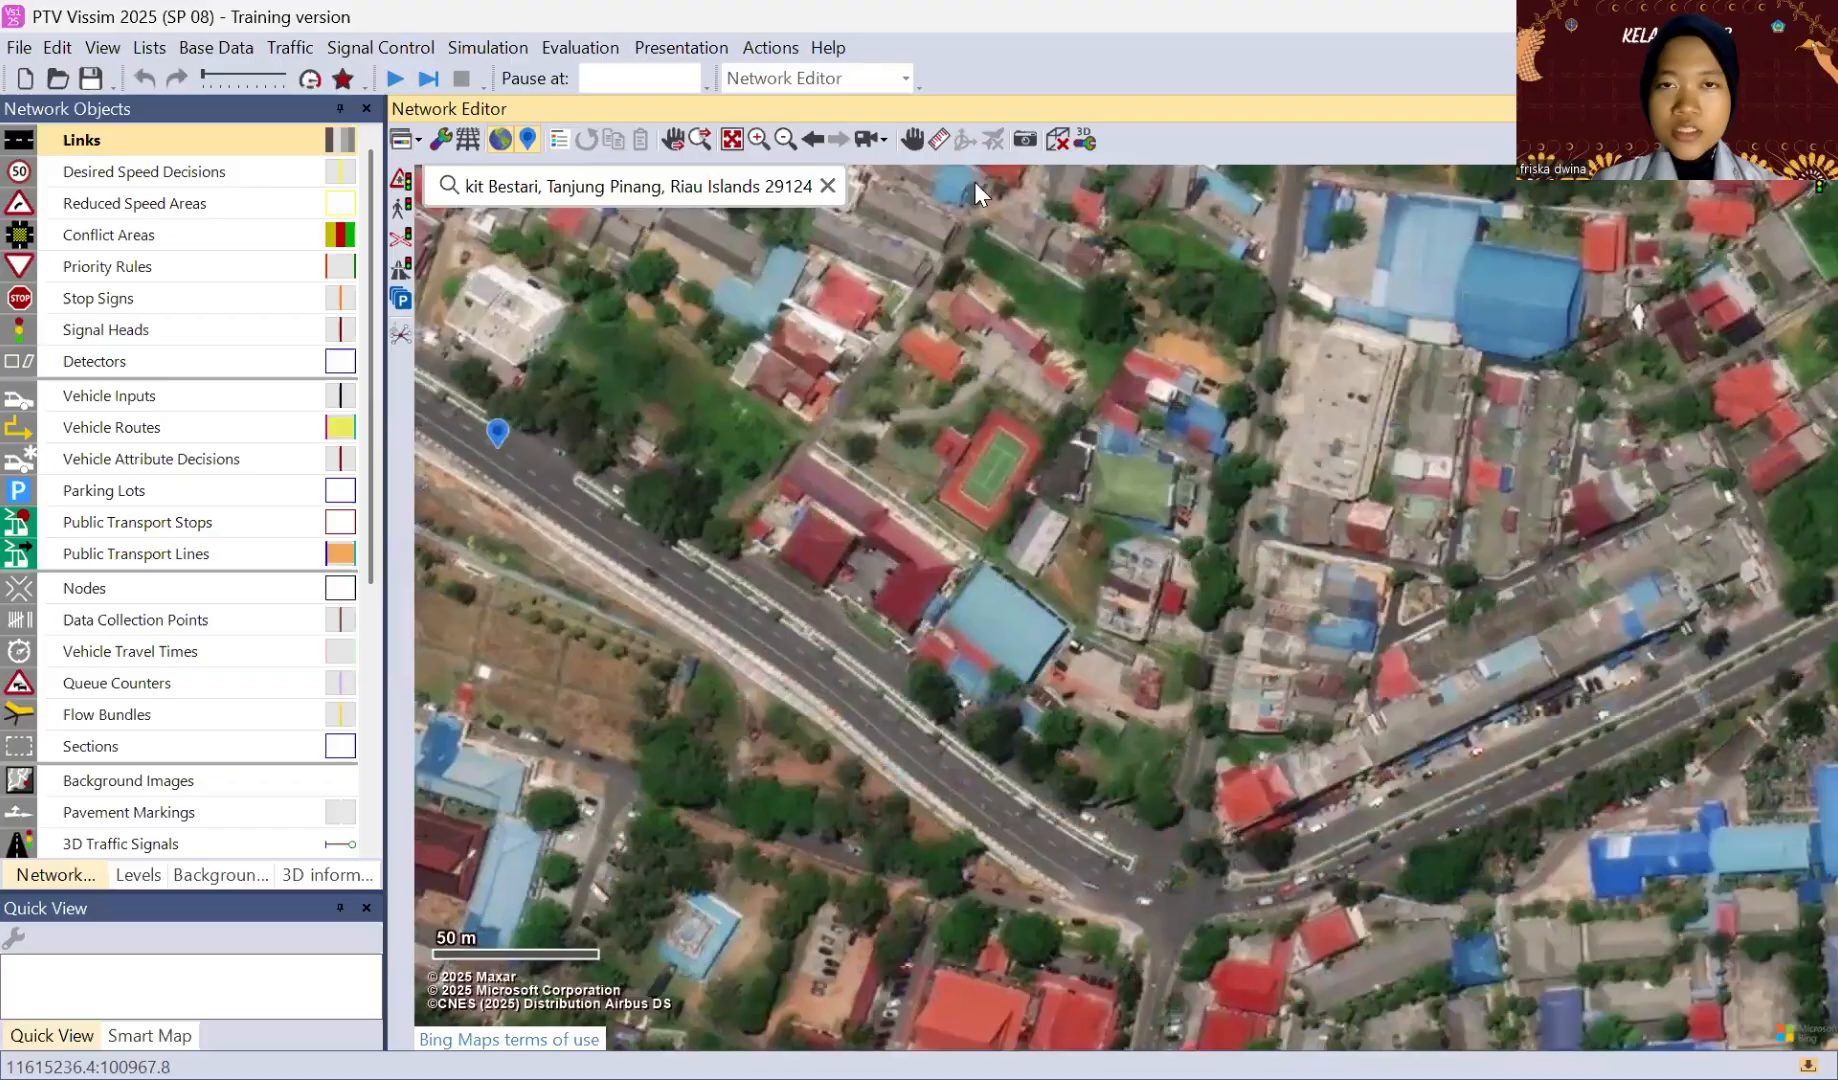
click(912, 139)
drag(1012, 535, 880, 333)
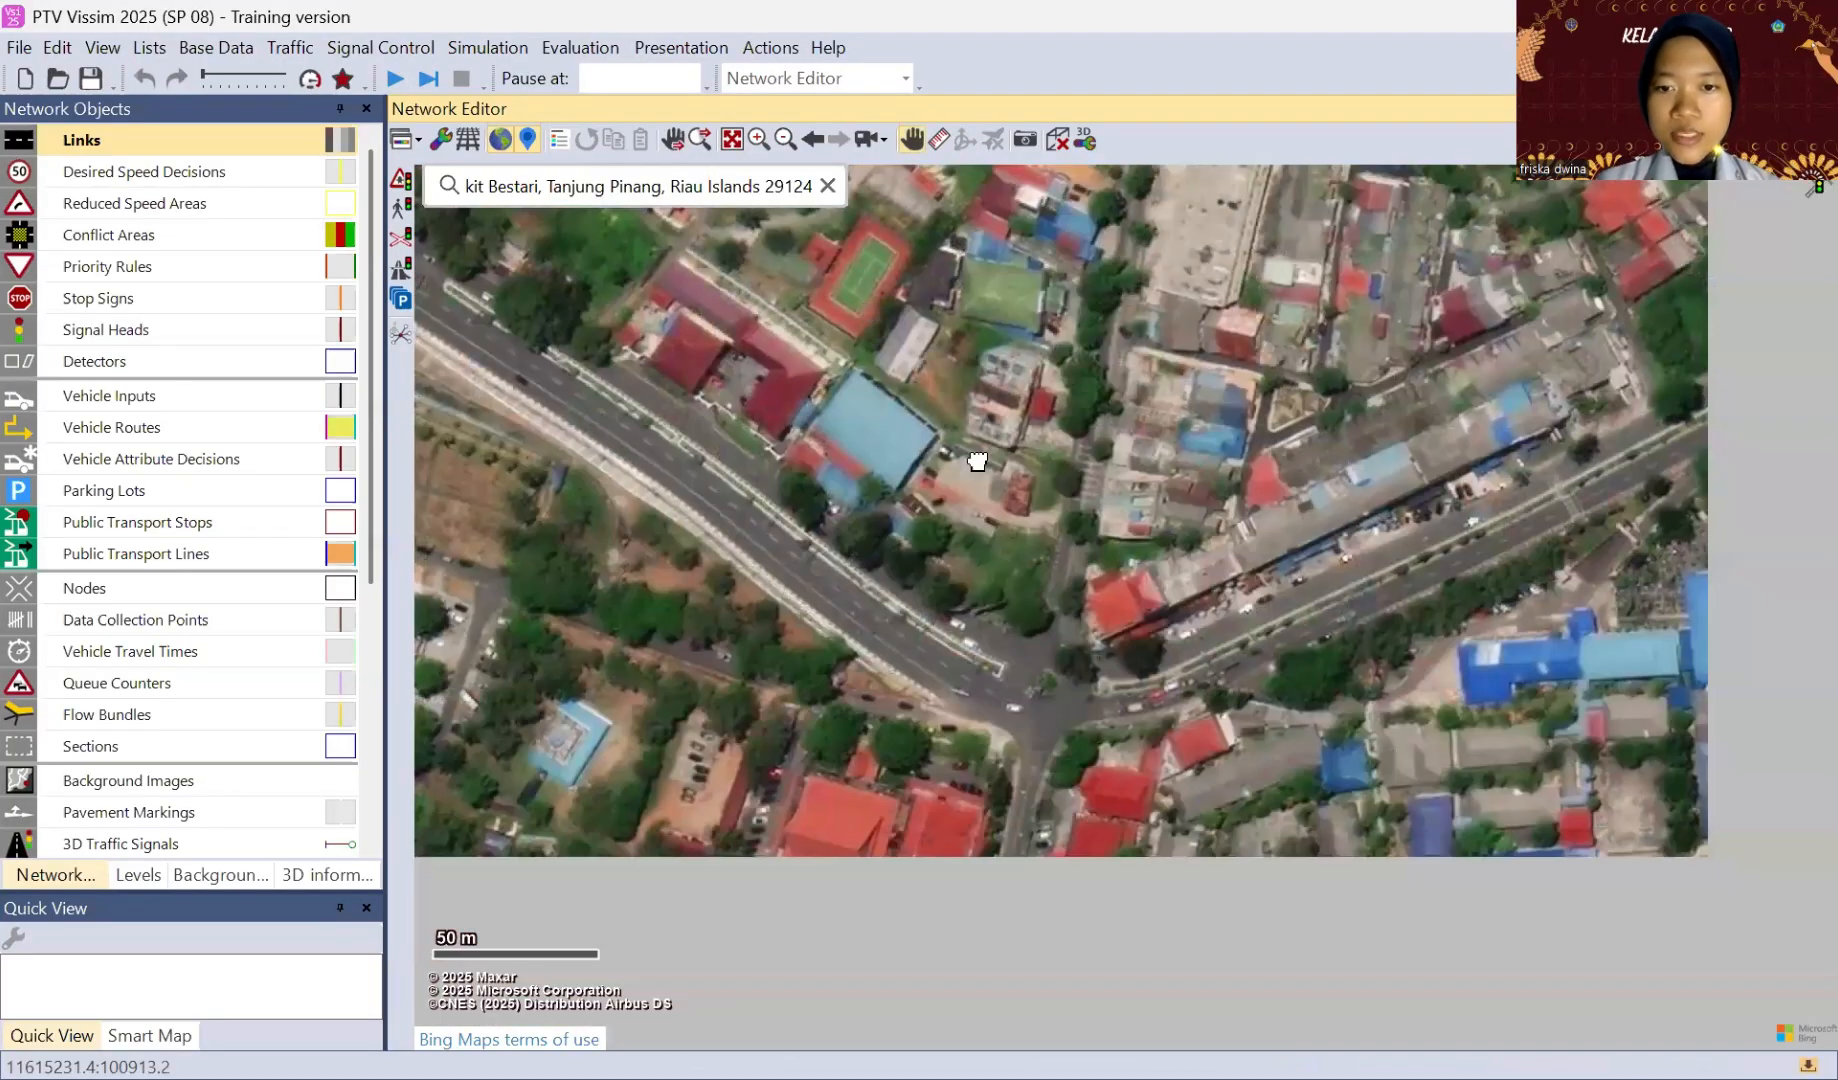
drag(962, 486, 927, 410)
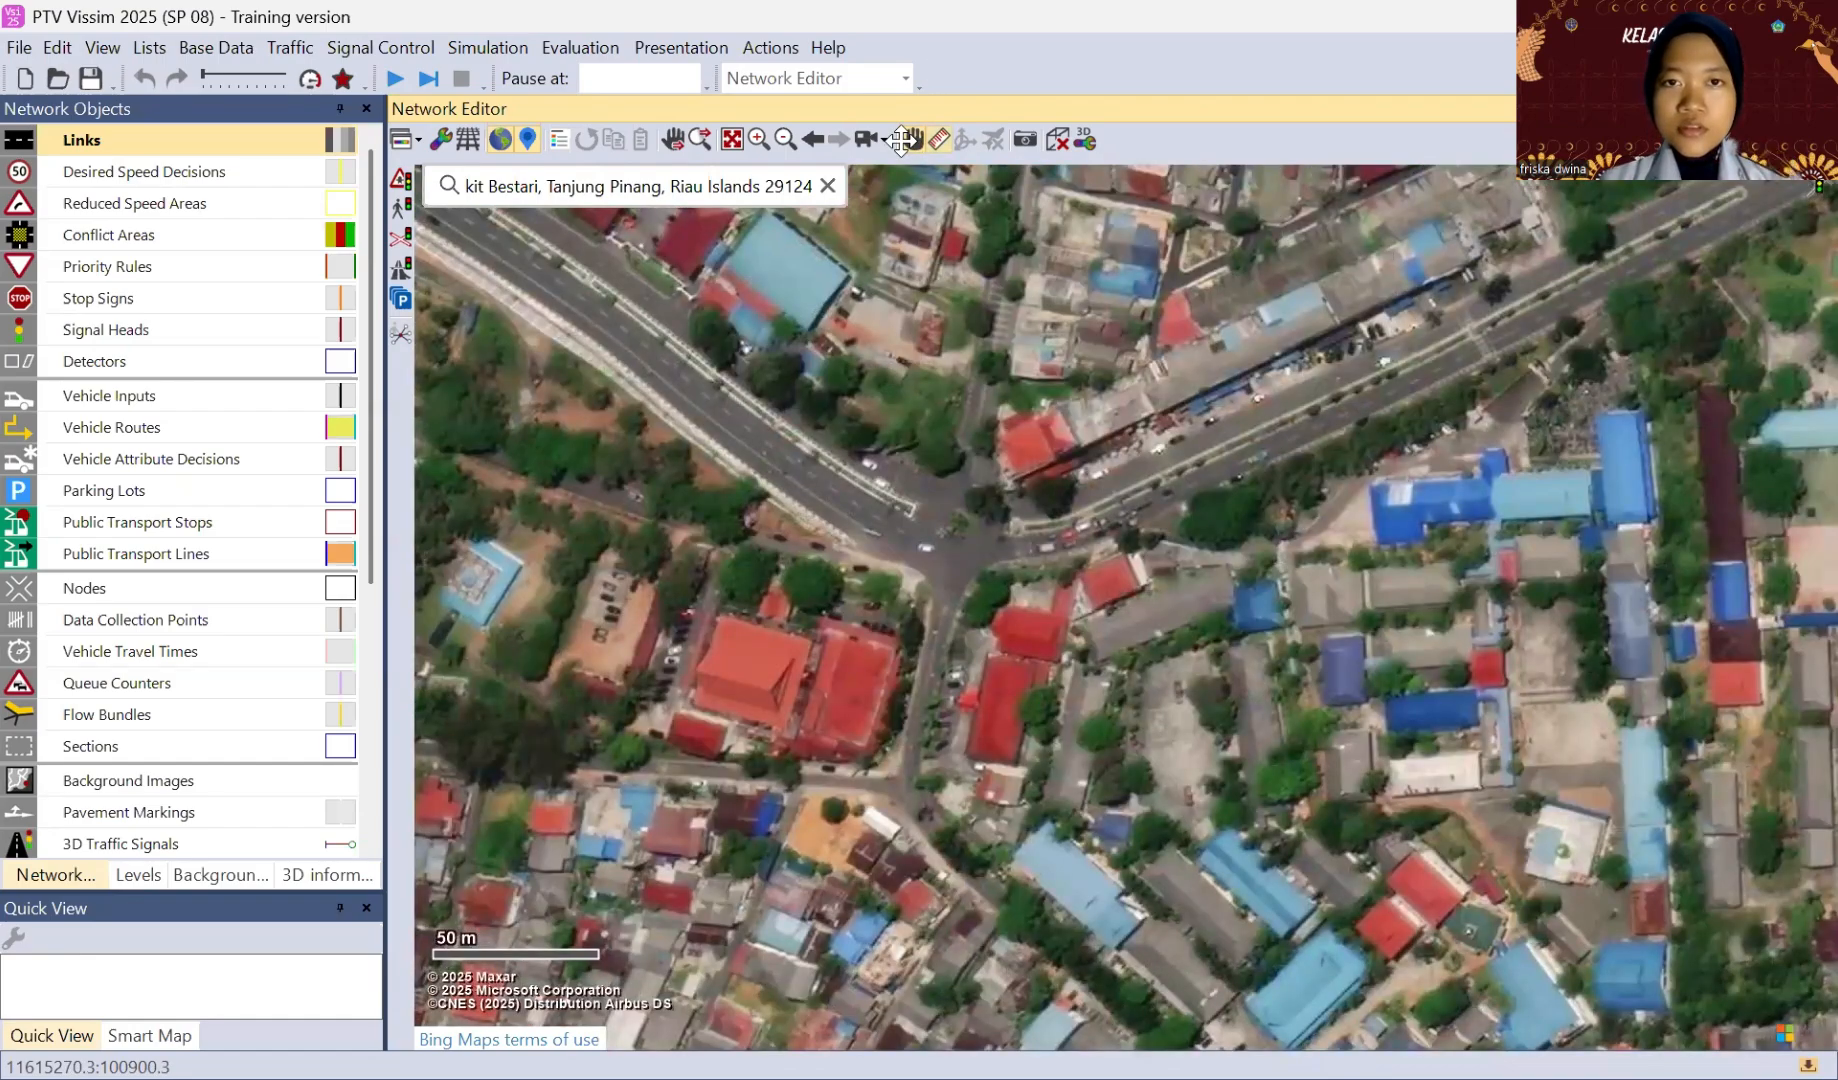
scroll(1050, 318, up, 2)
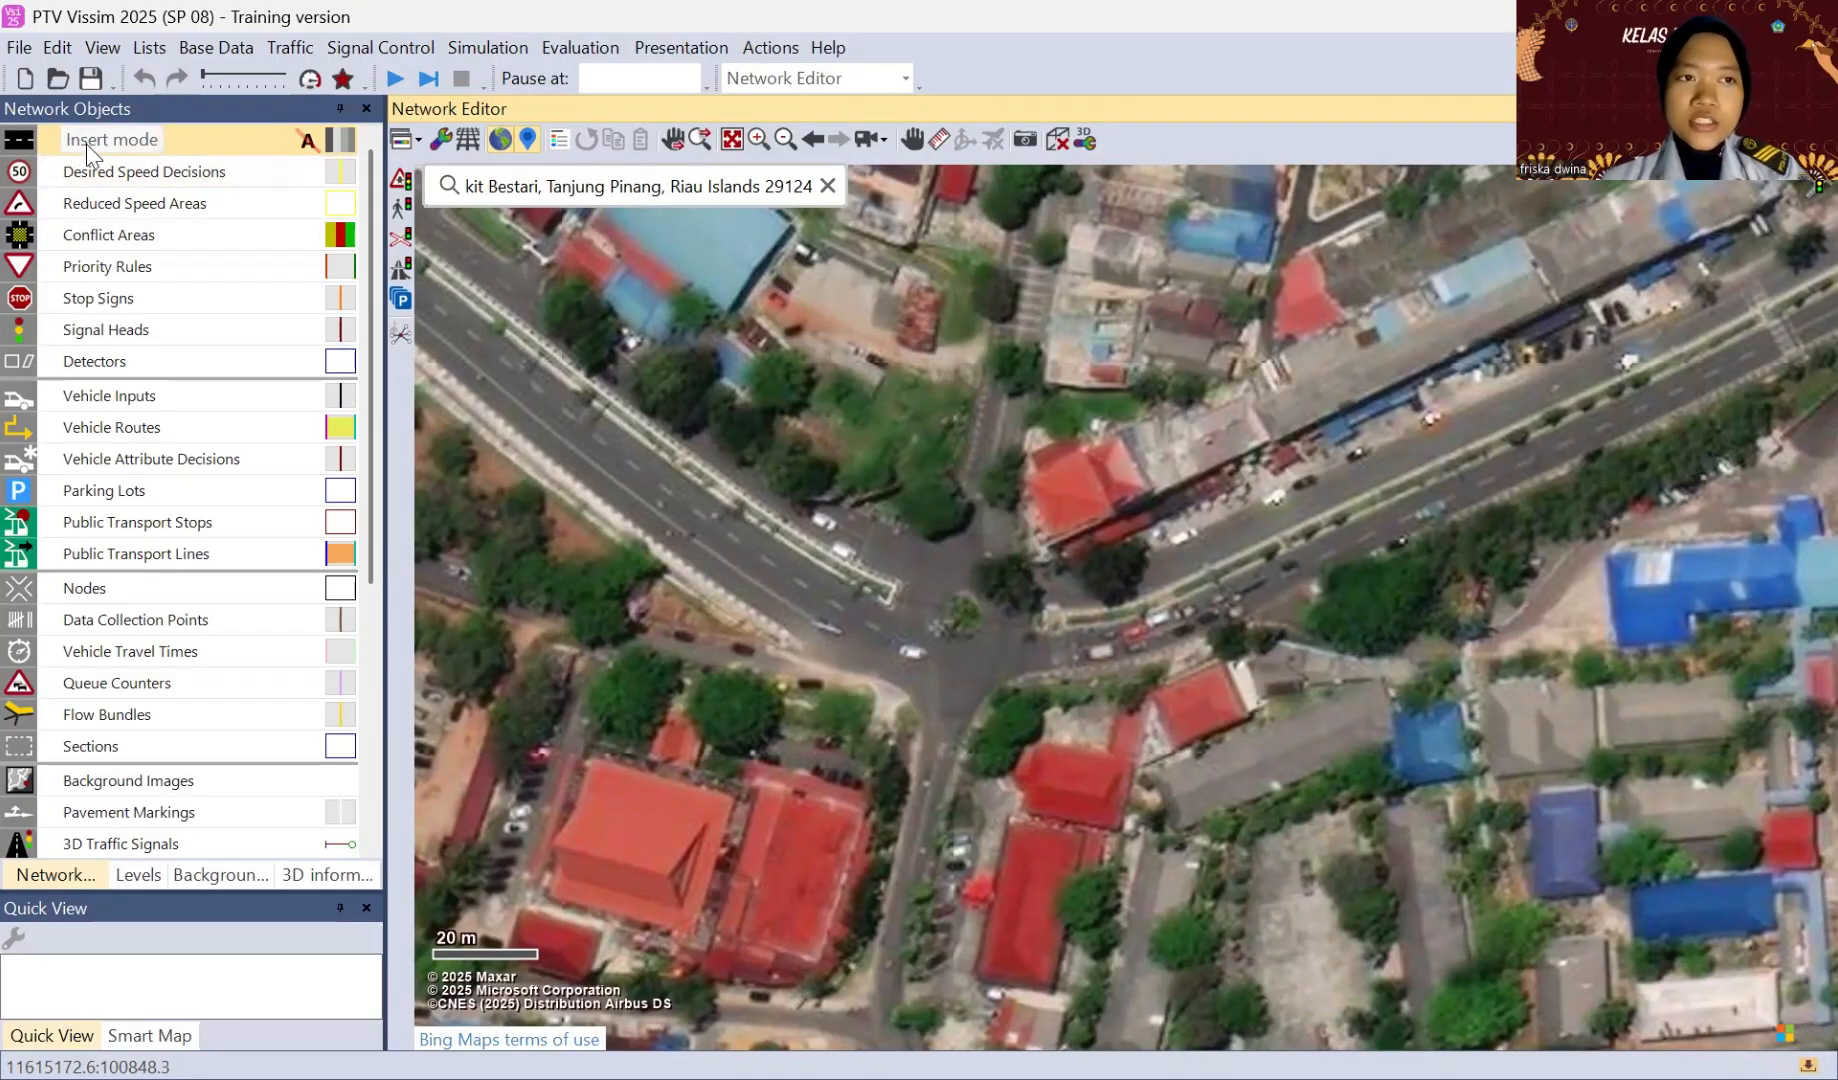
click(176, 144)
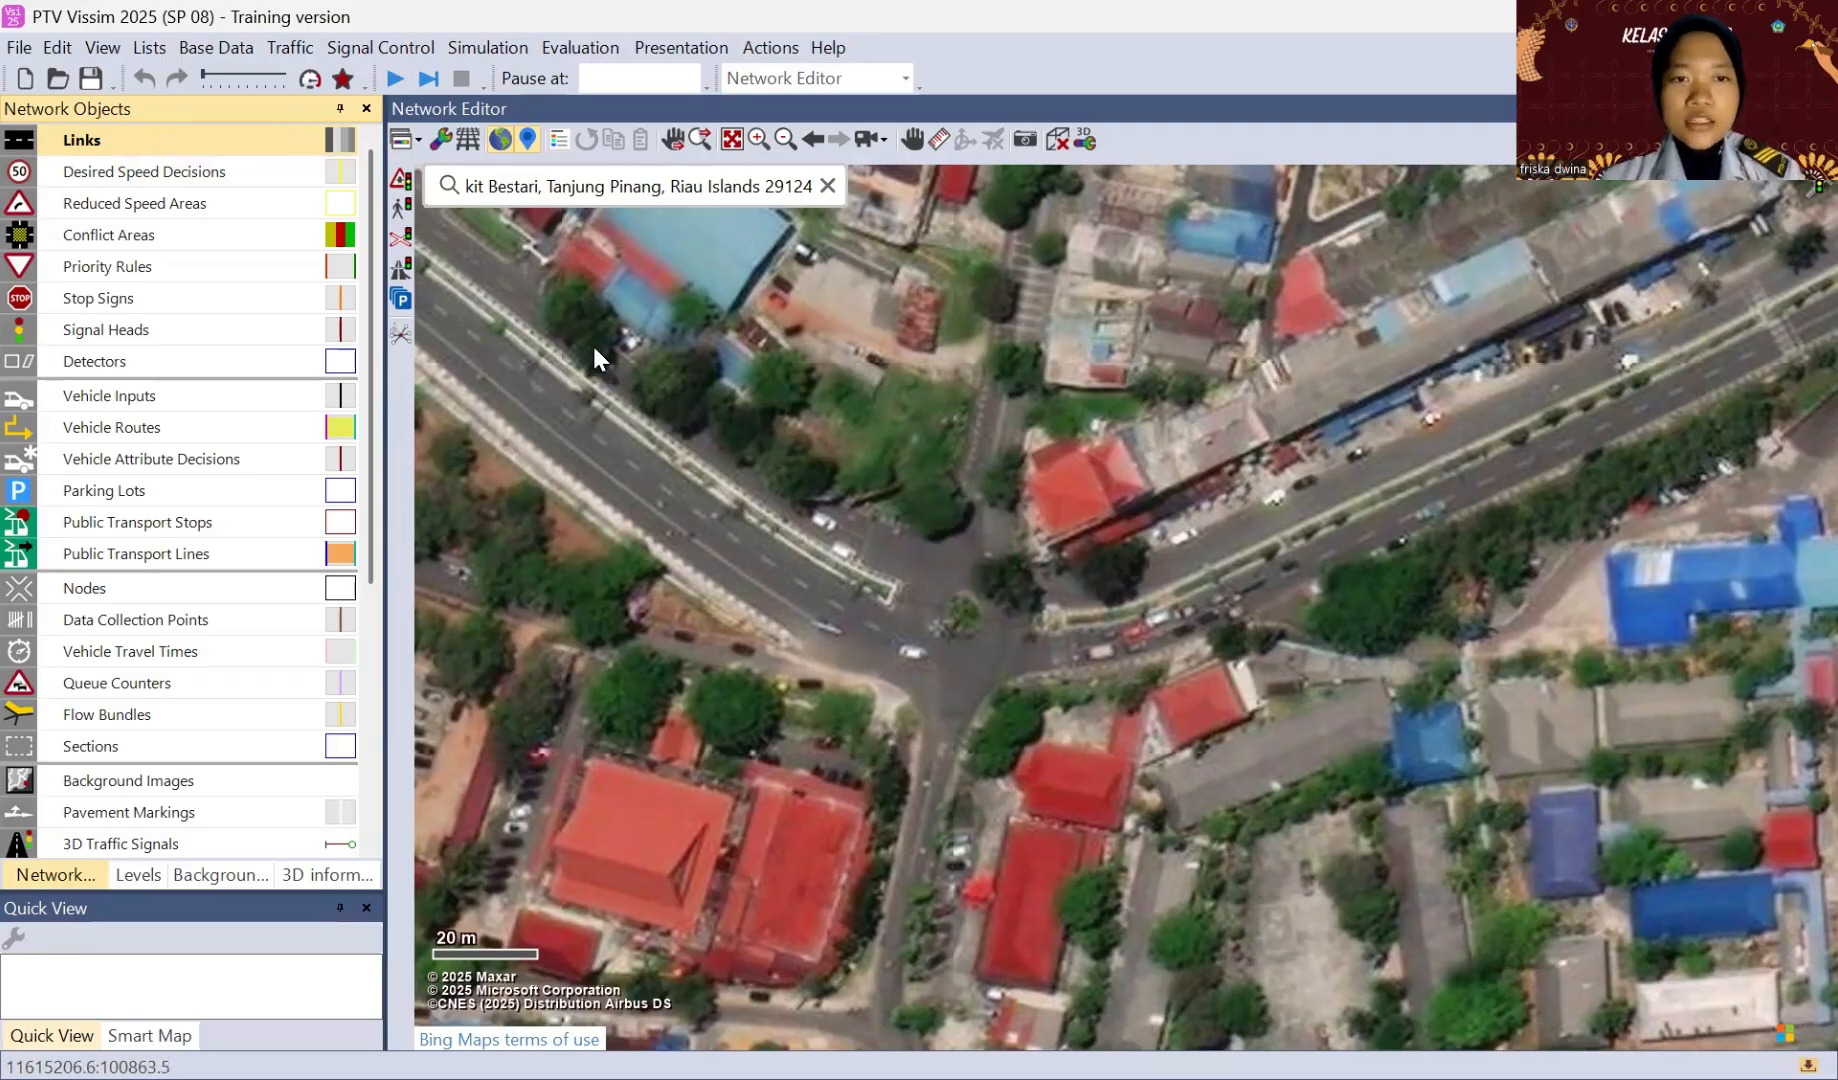
drag(590, 340, 859, 531)
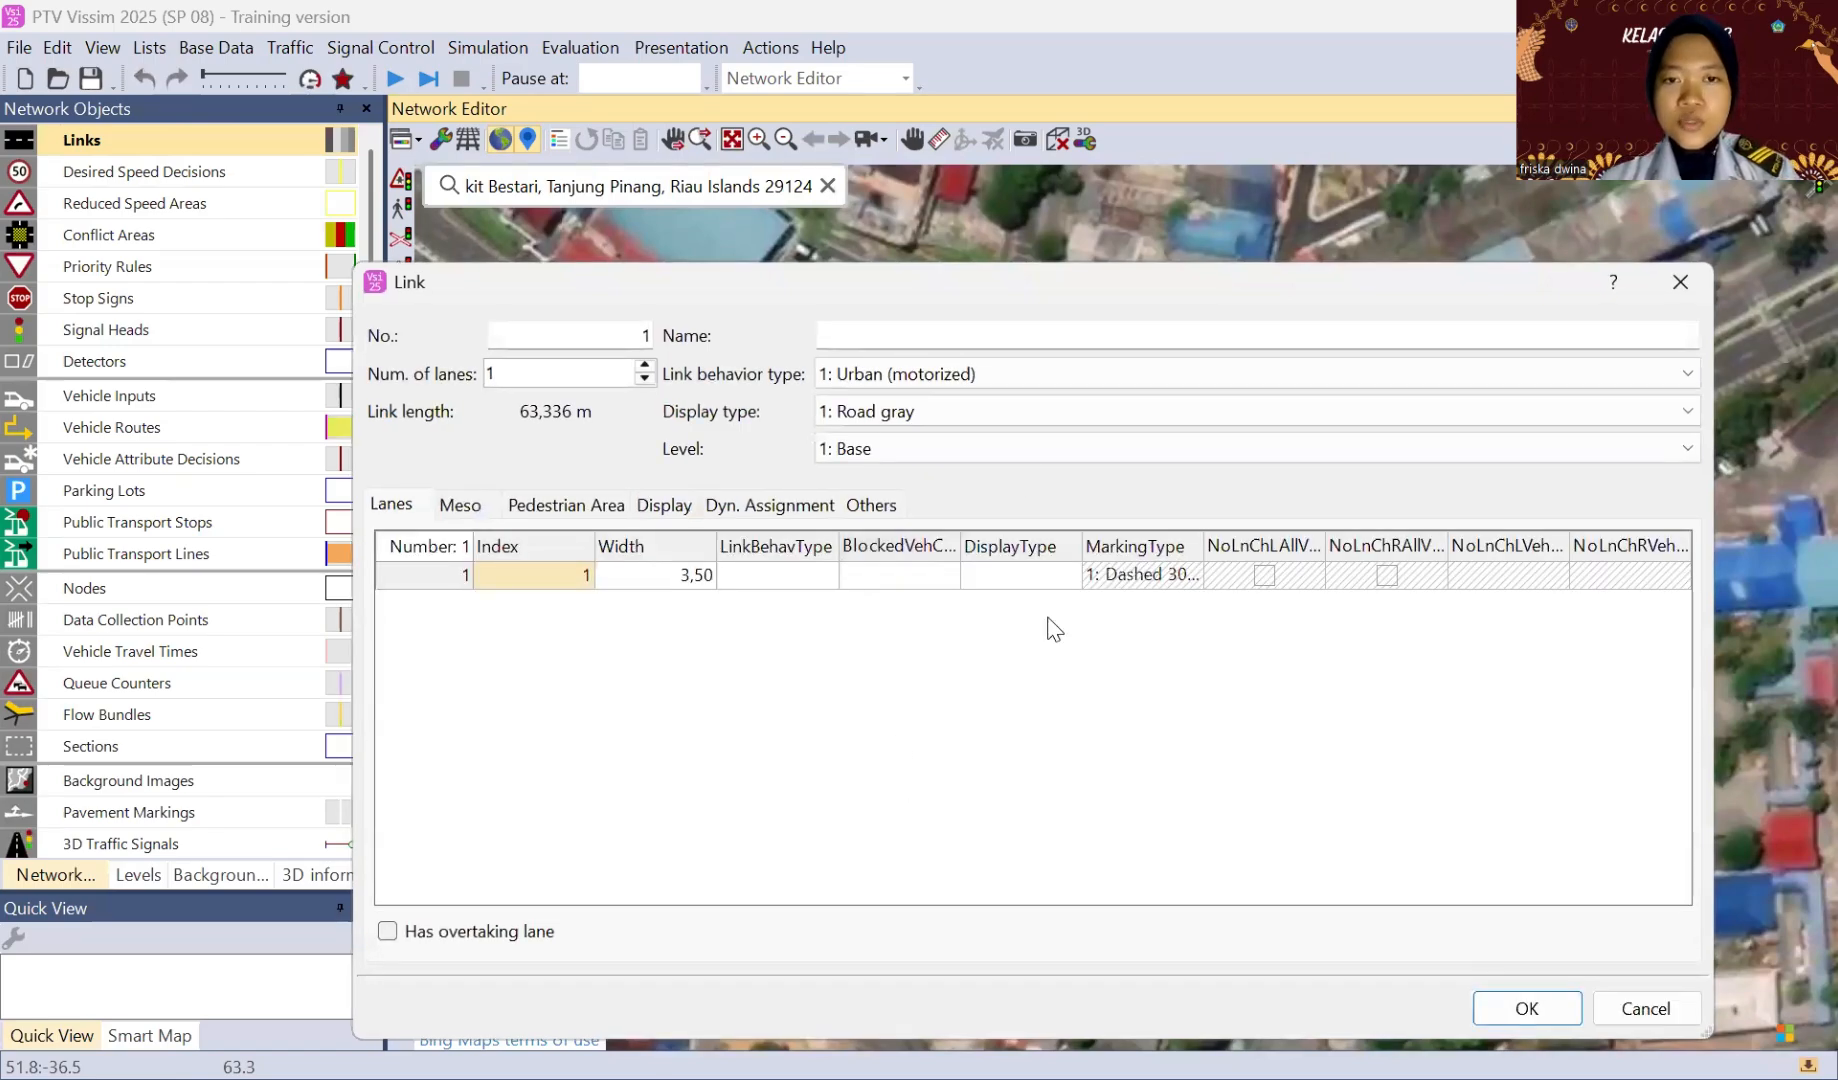
Step: Name the new link "jl. basuki rahmat" and accept its remaining default attributes
click(965, 332)
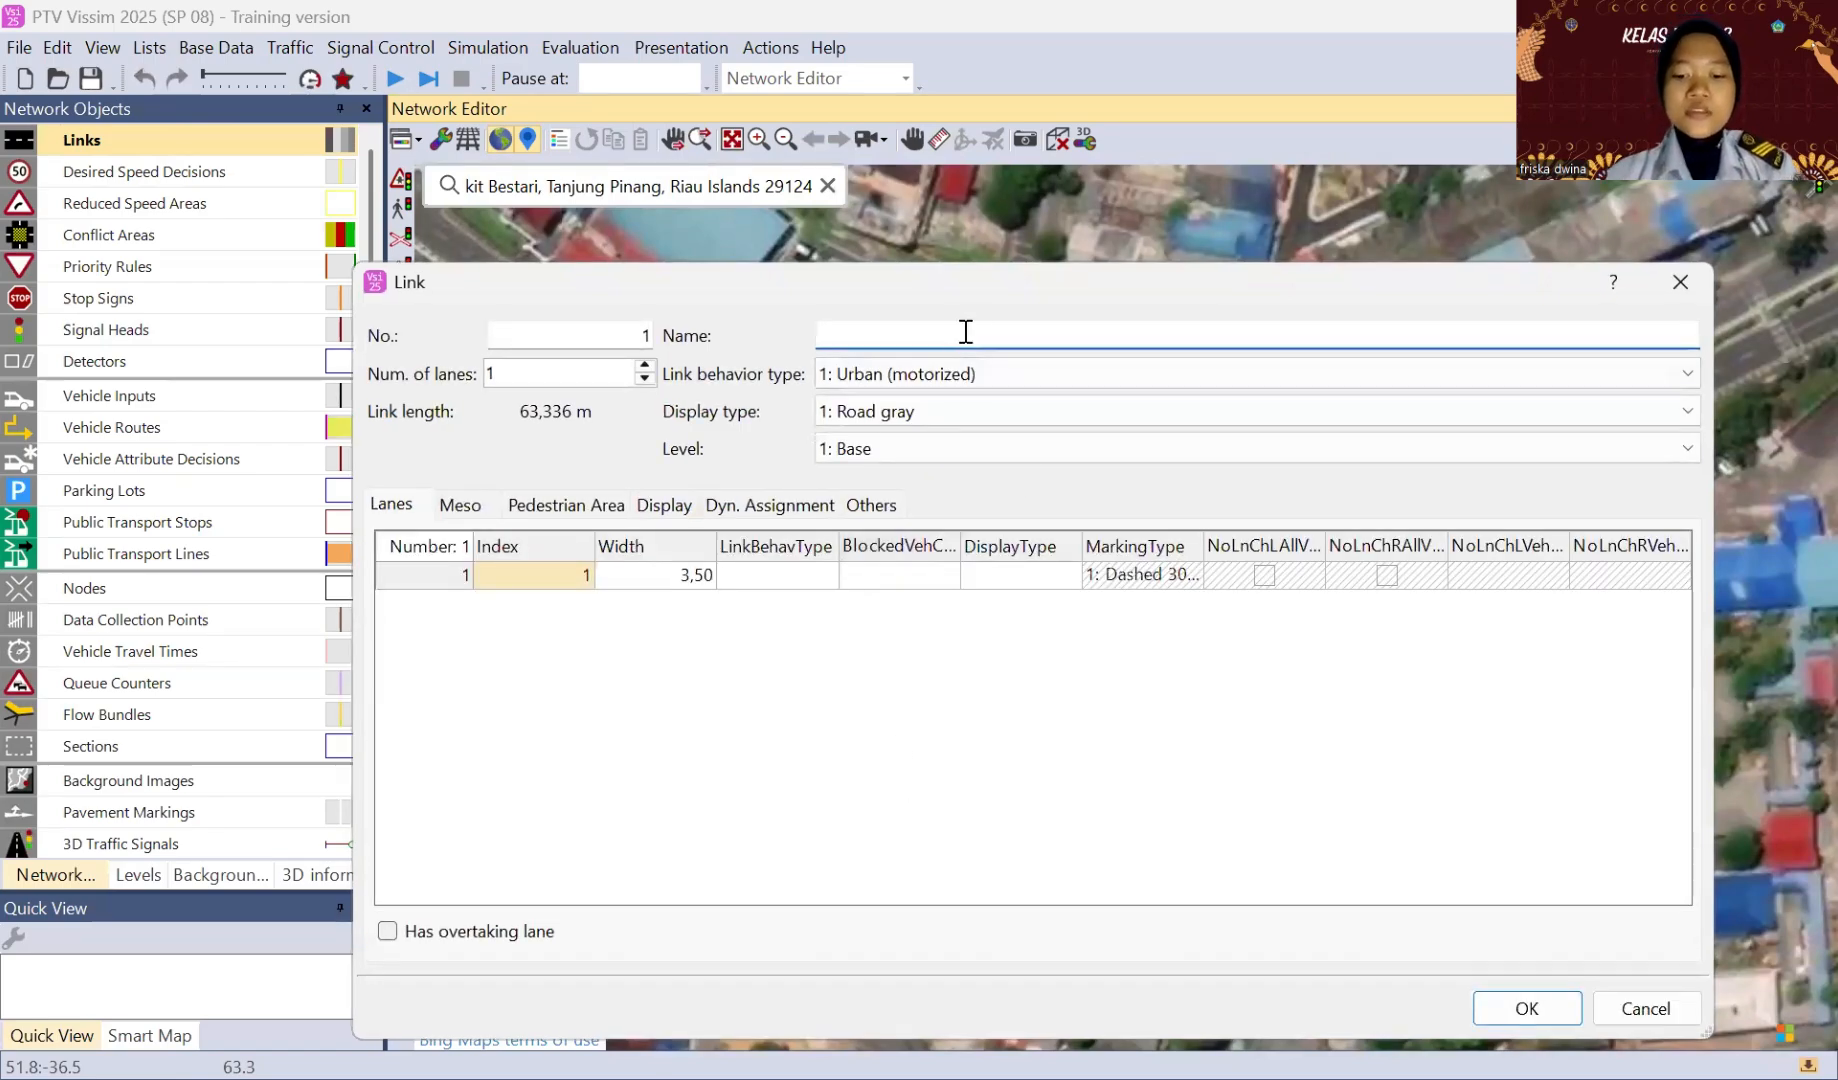
text(jl. basuki)
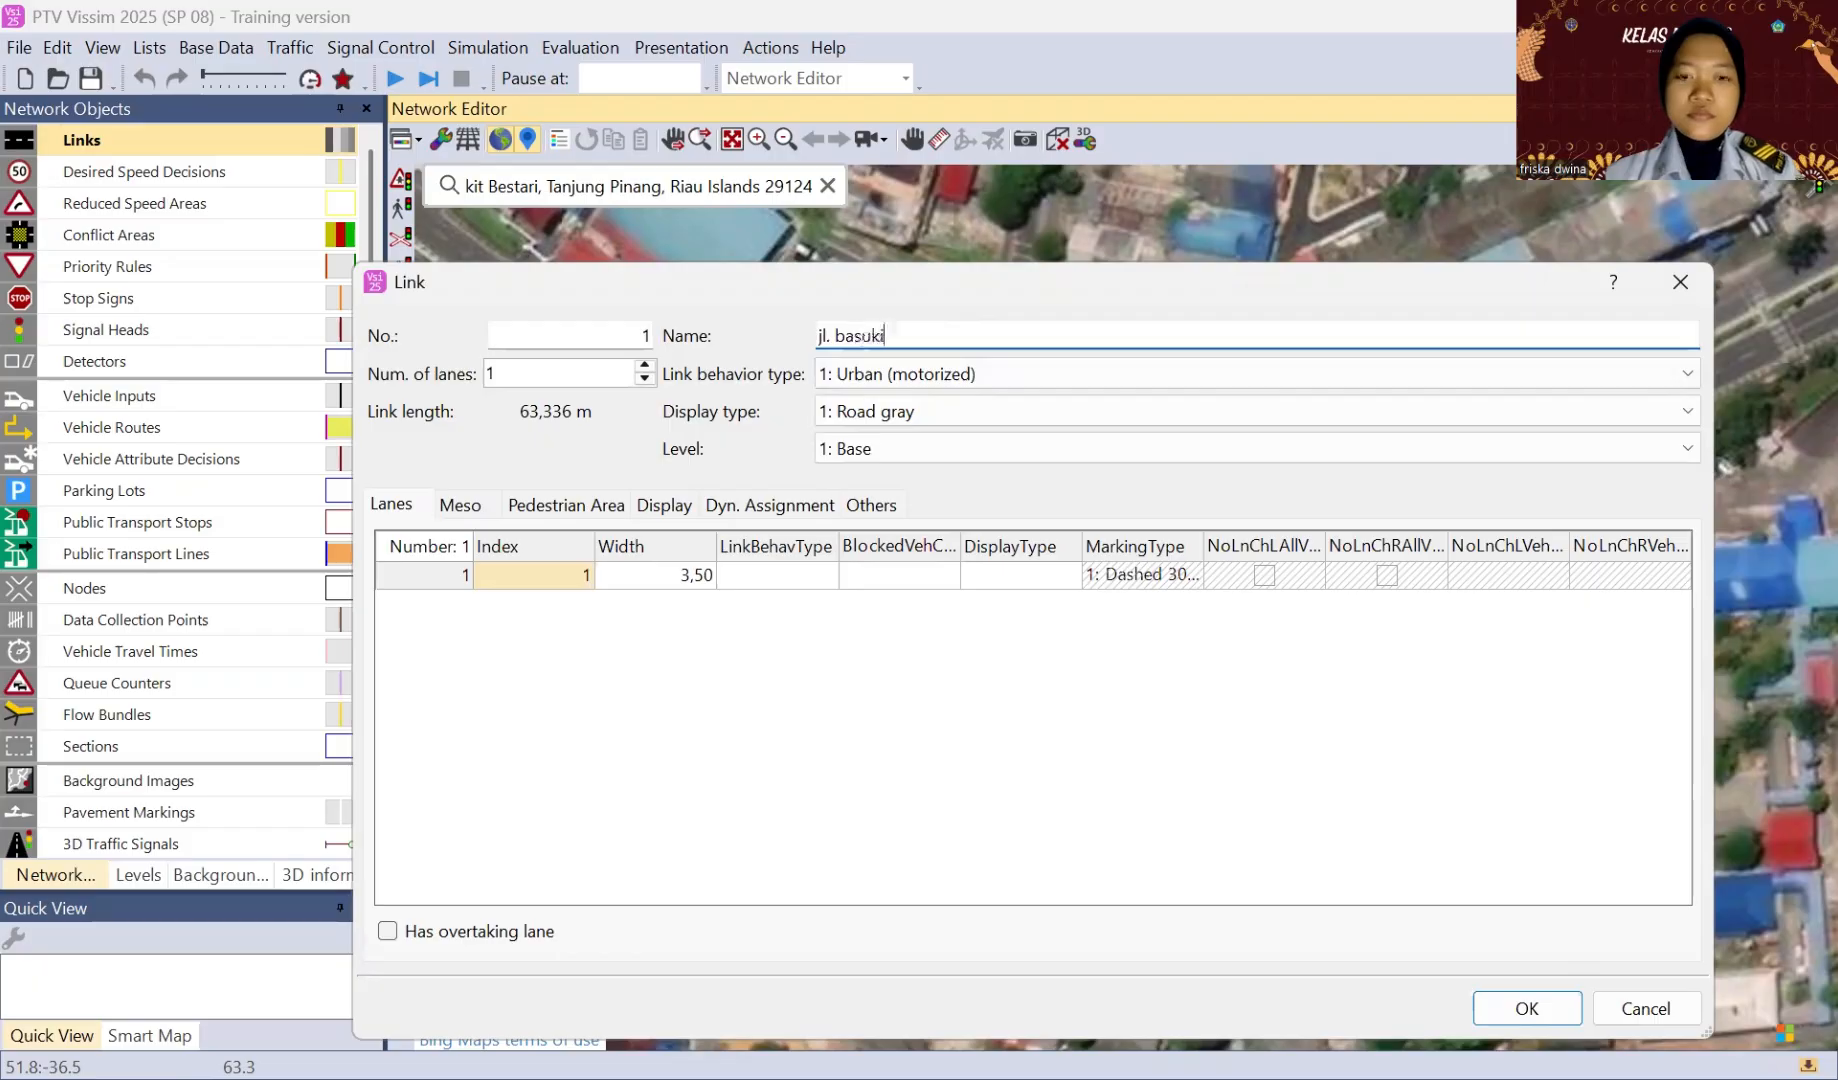
text( rahmat)
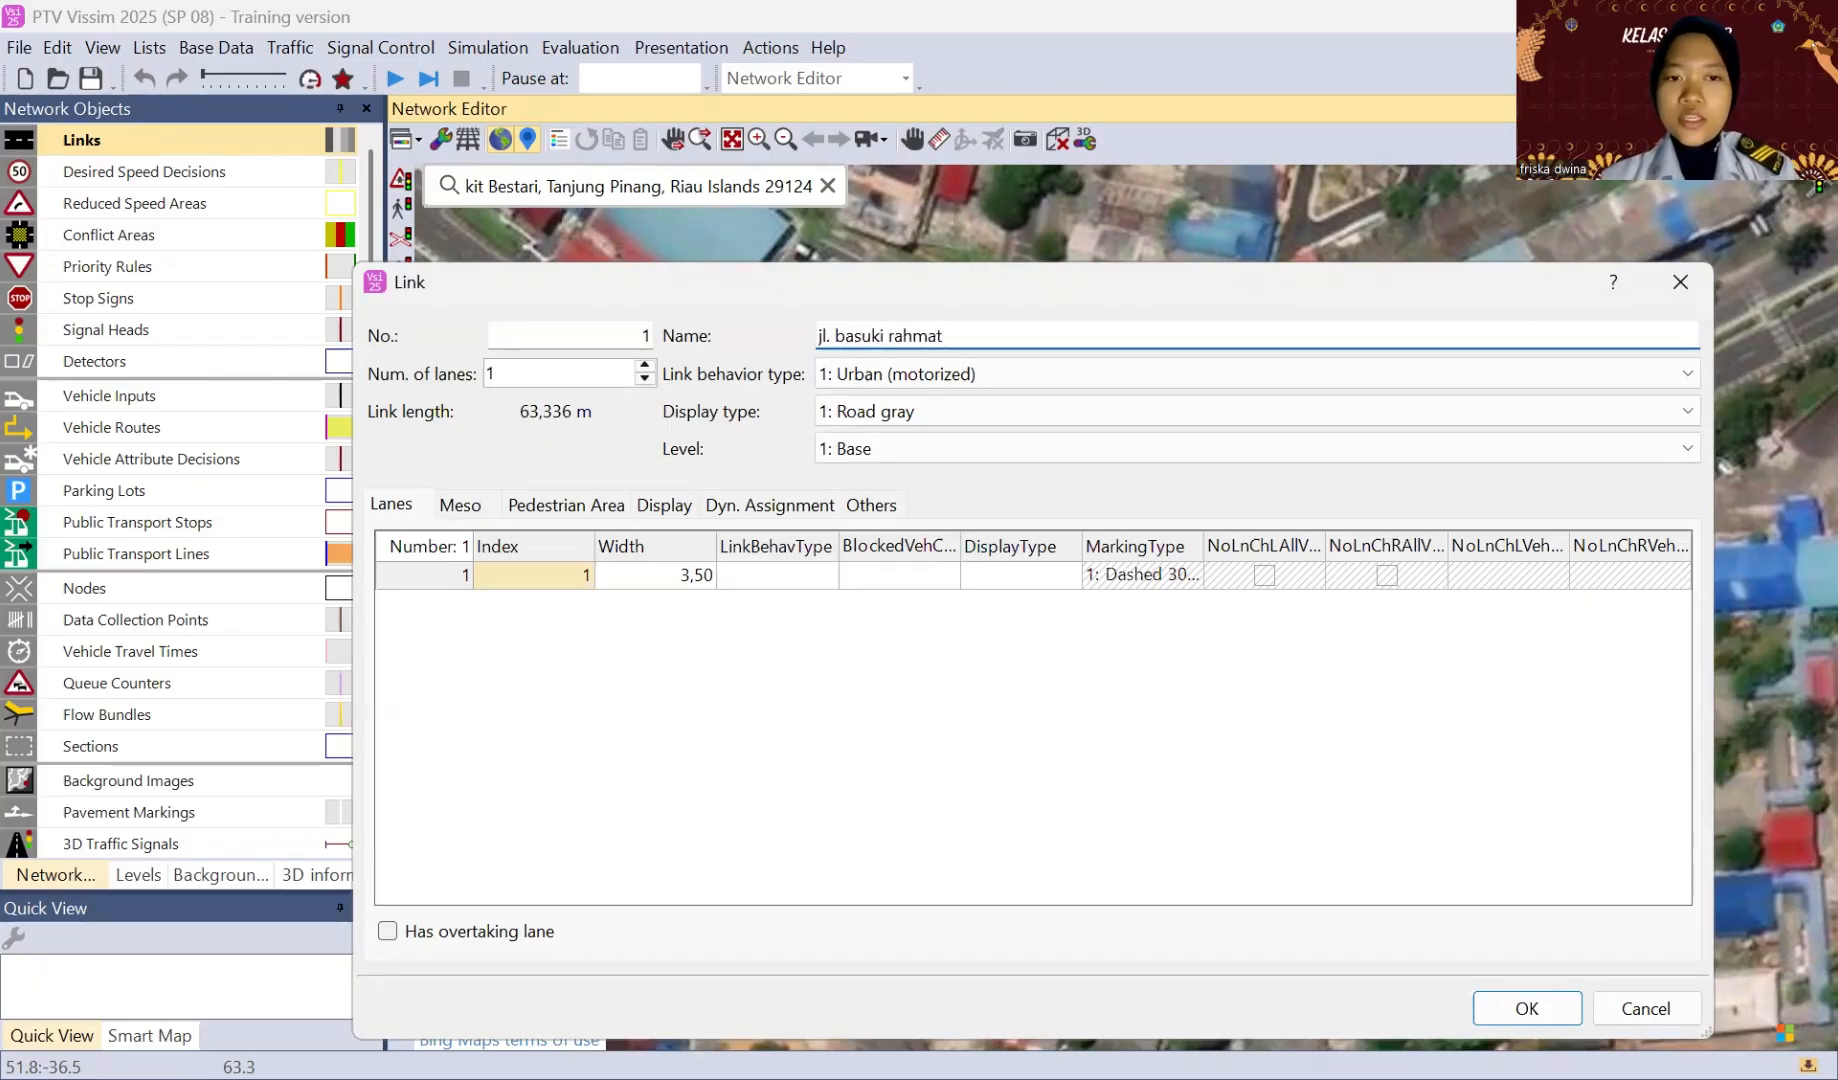
key(Return)
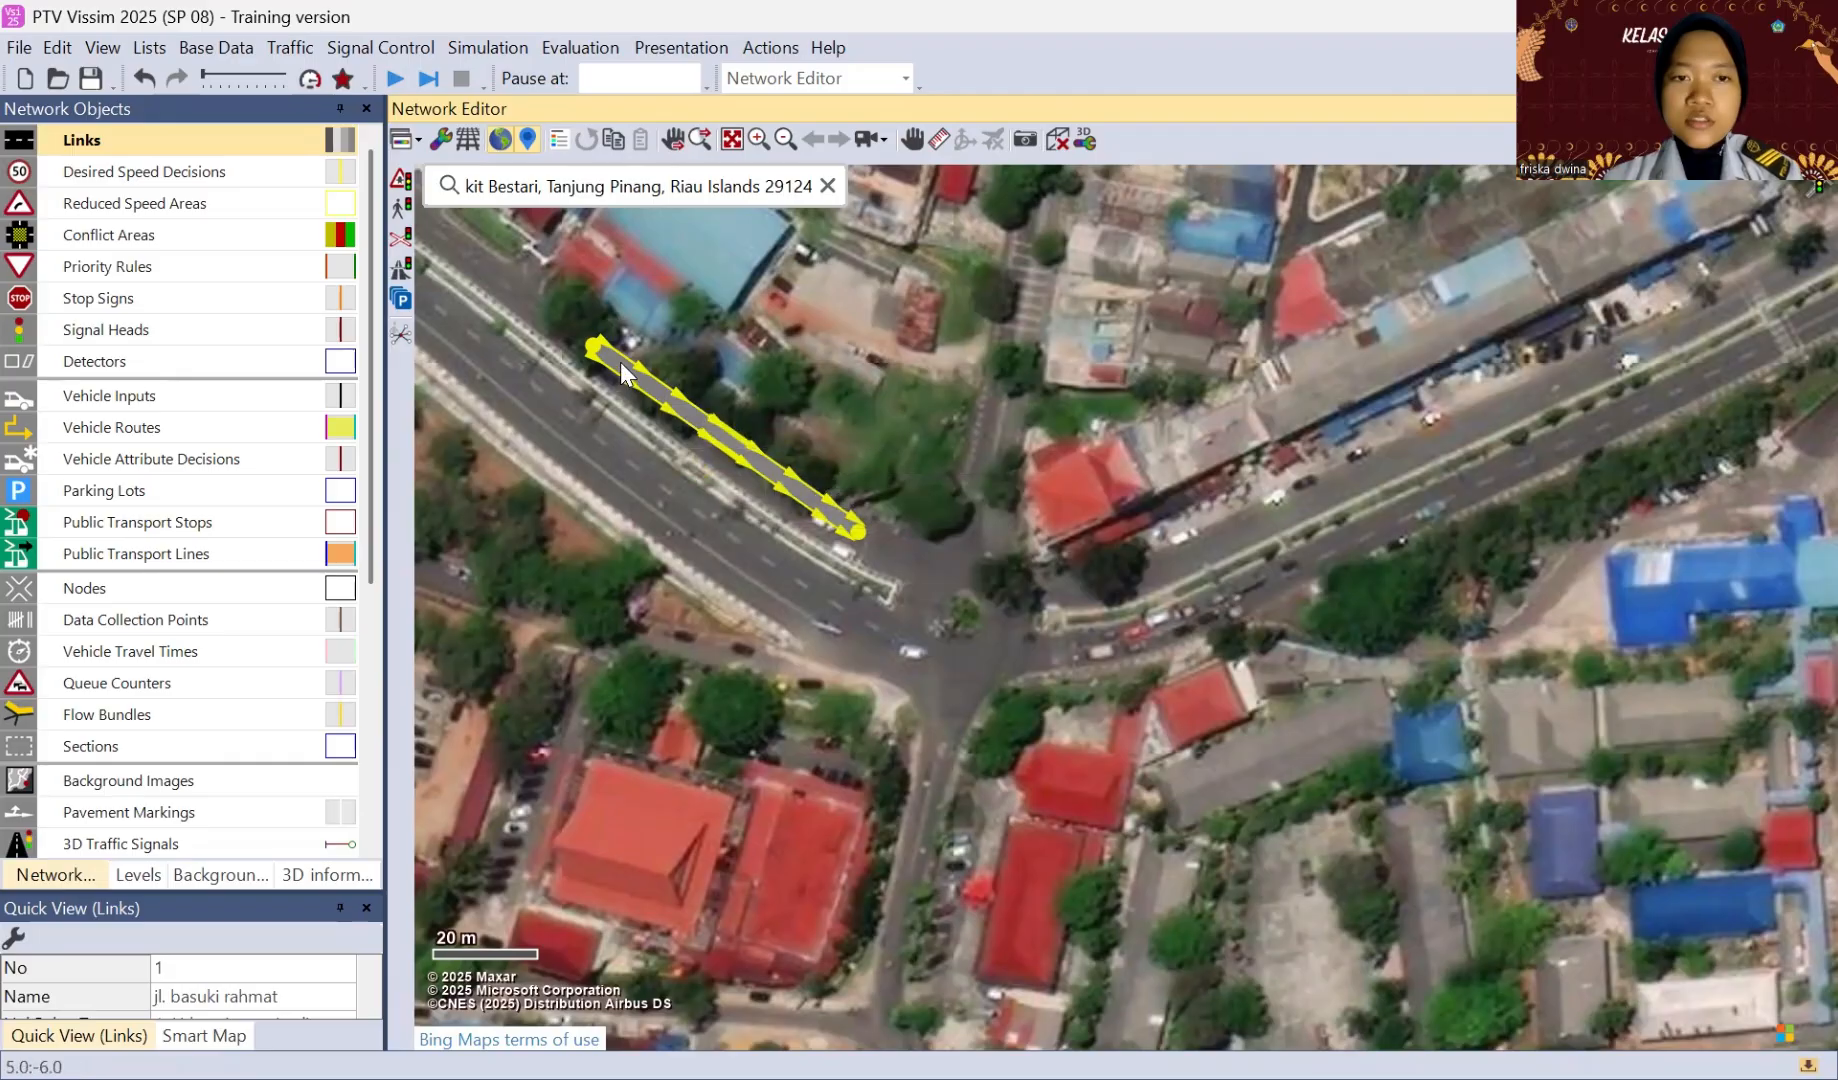
Step: Shift the link onto the northern carriageway of the northwestern approach and widen it to two lanes
drag(620, 362, 638, 393)
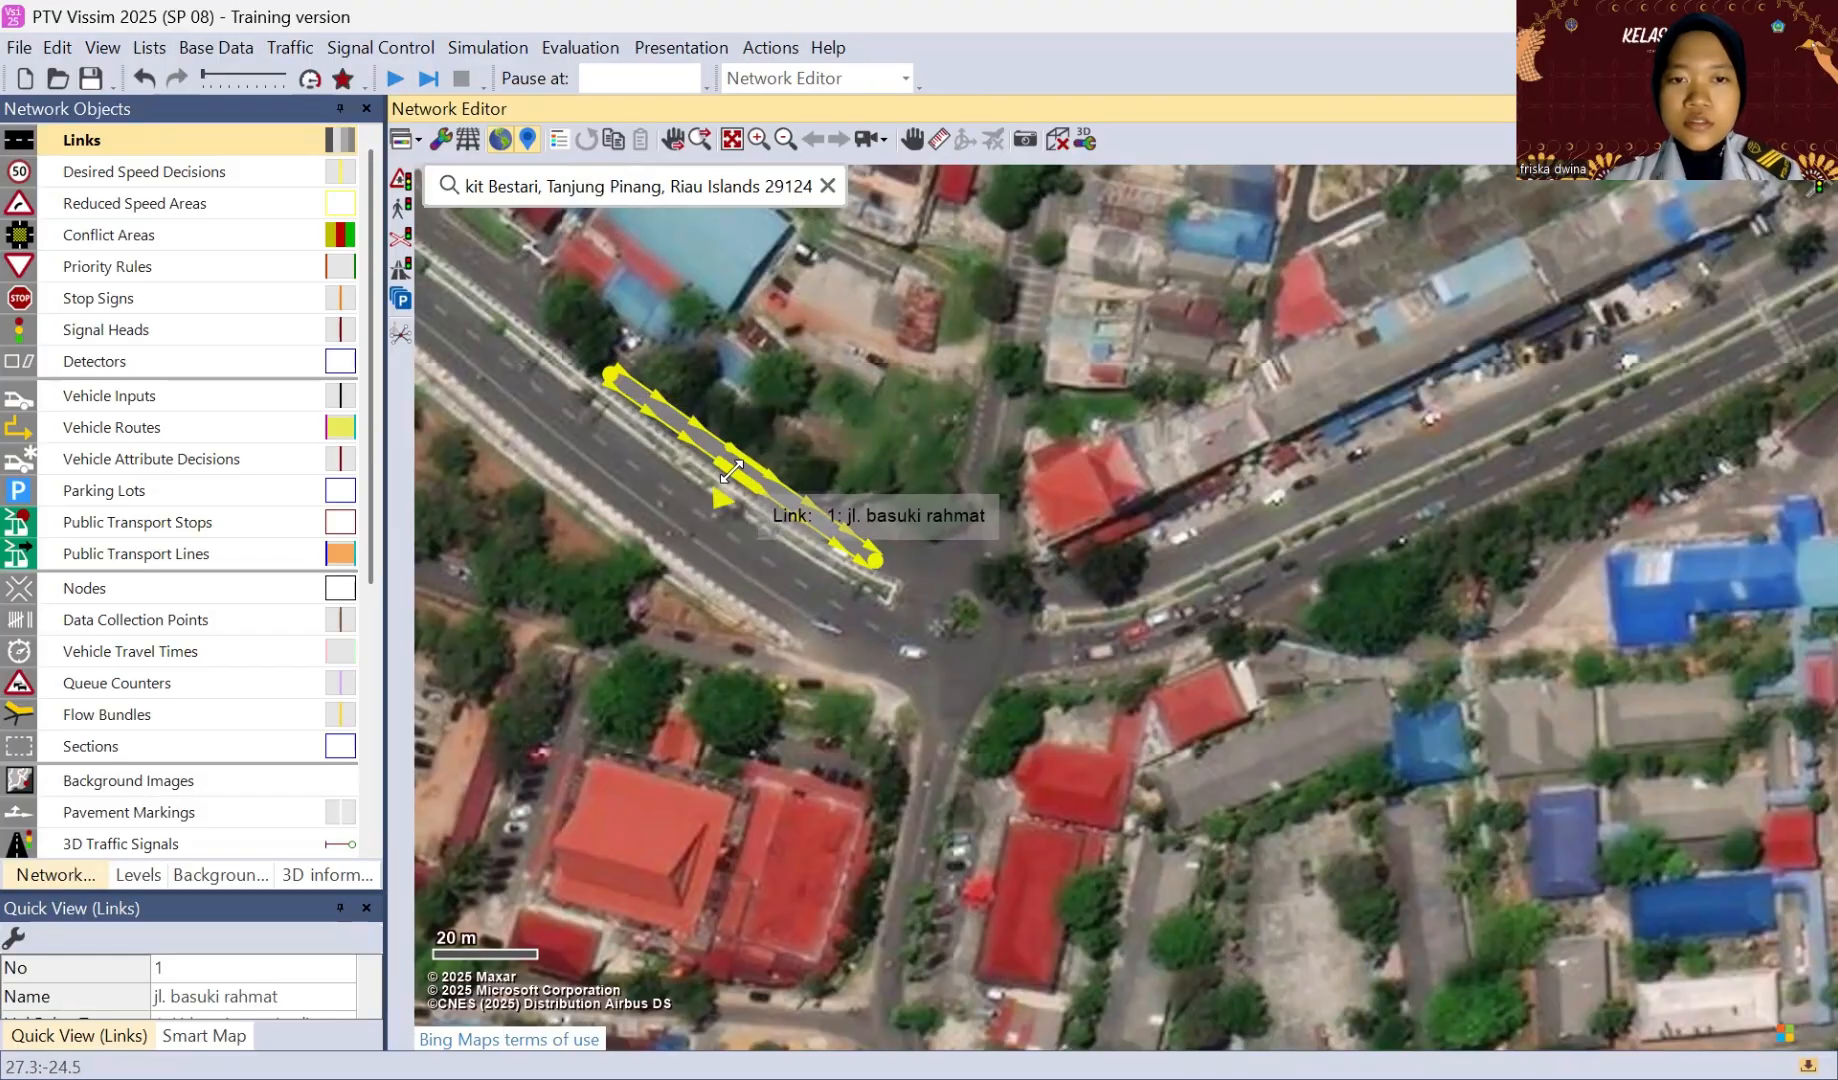
drag(732, 468, 726, 478)
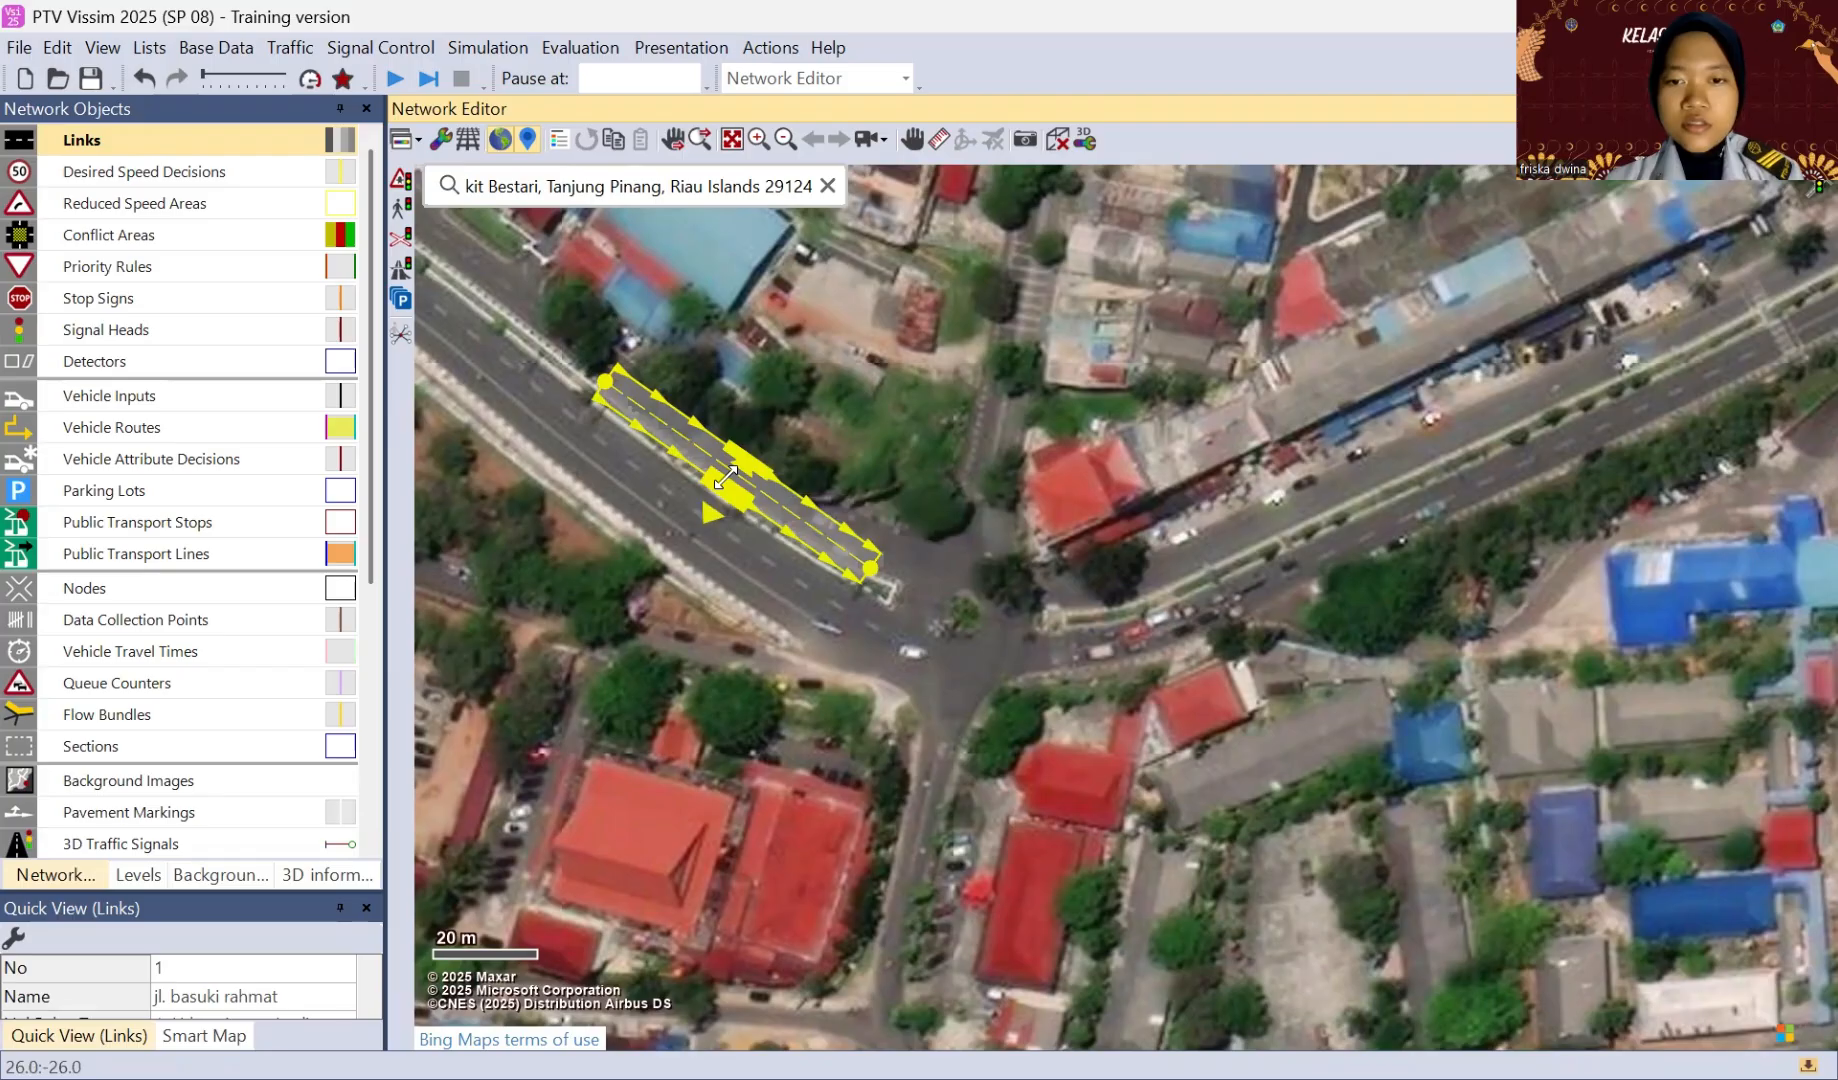
drag(726, 478, 781, 448)
click(818, 393)
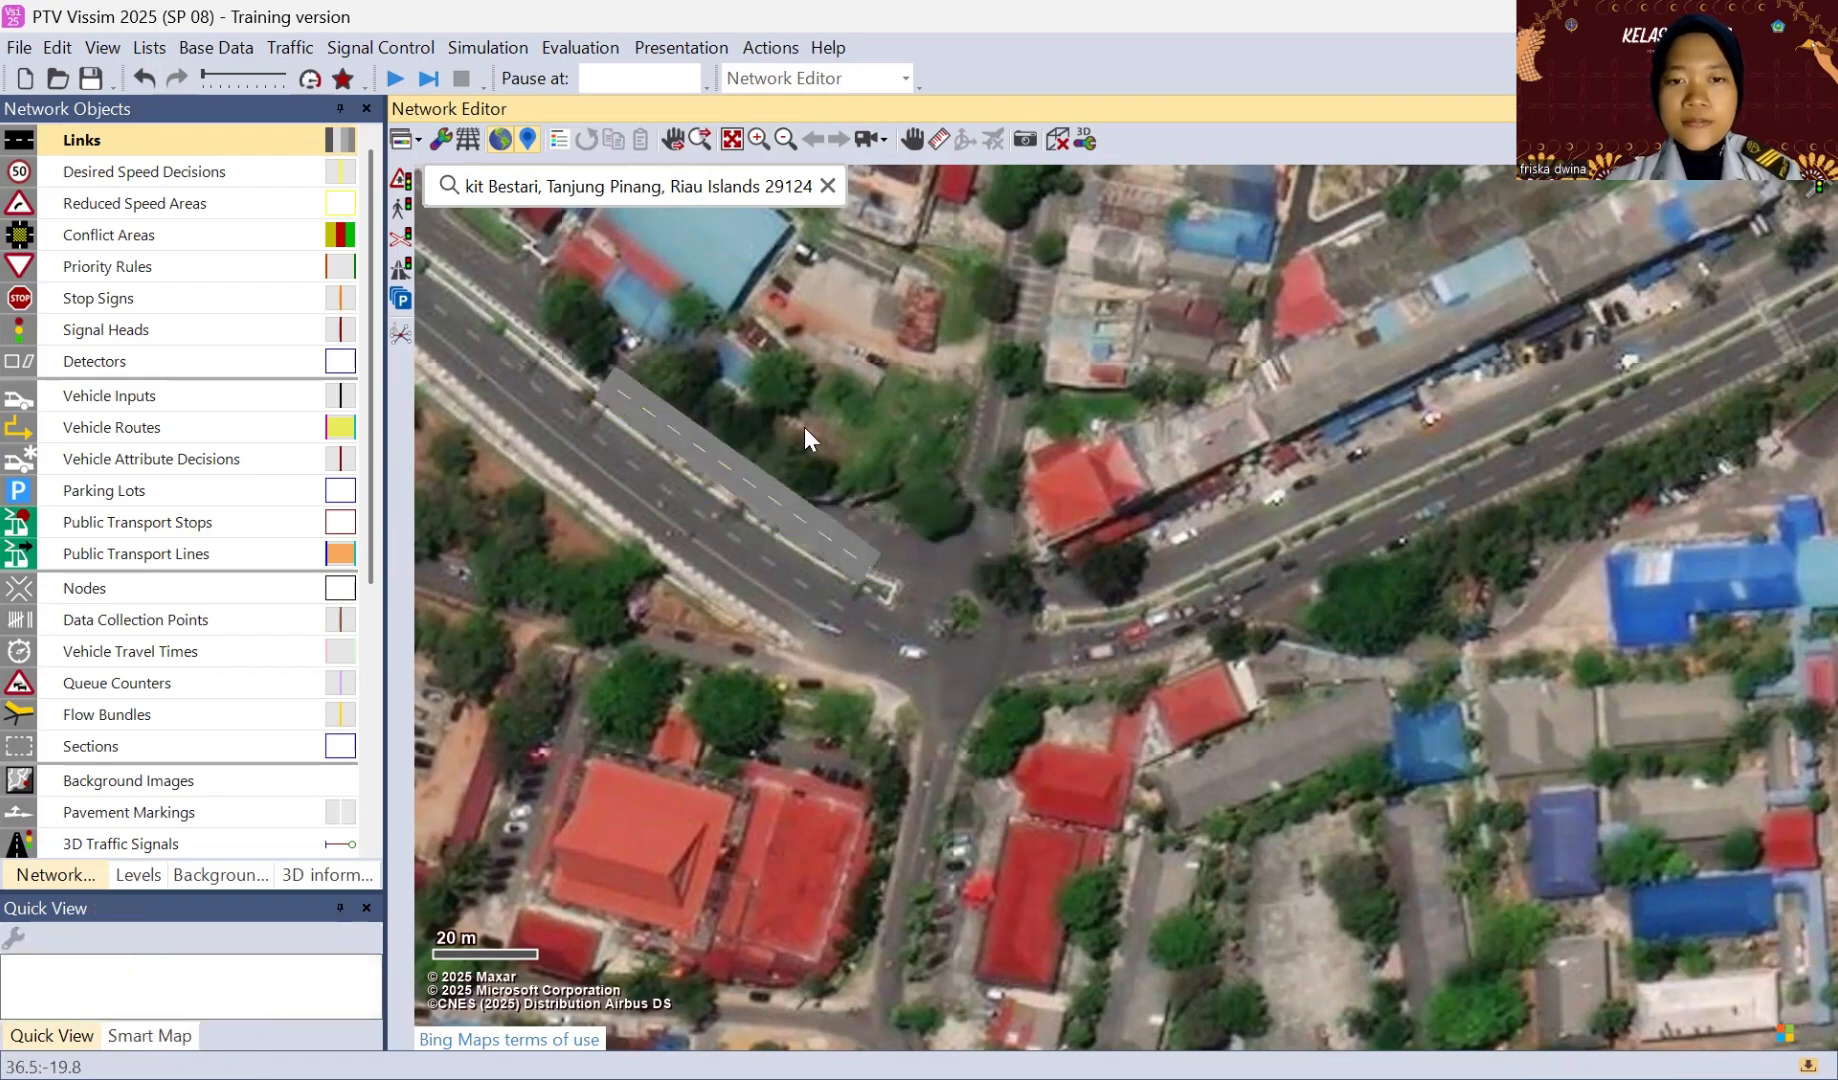
Step: Generate a two-lane opposite direction for the link and place it on the southern carriageway across the median
click(732, 471)
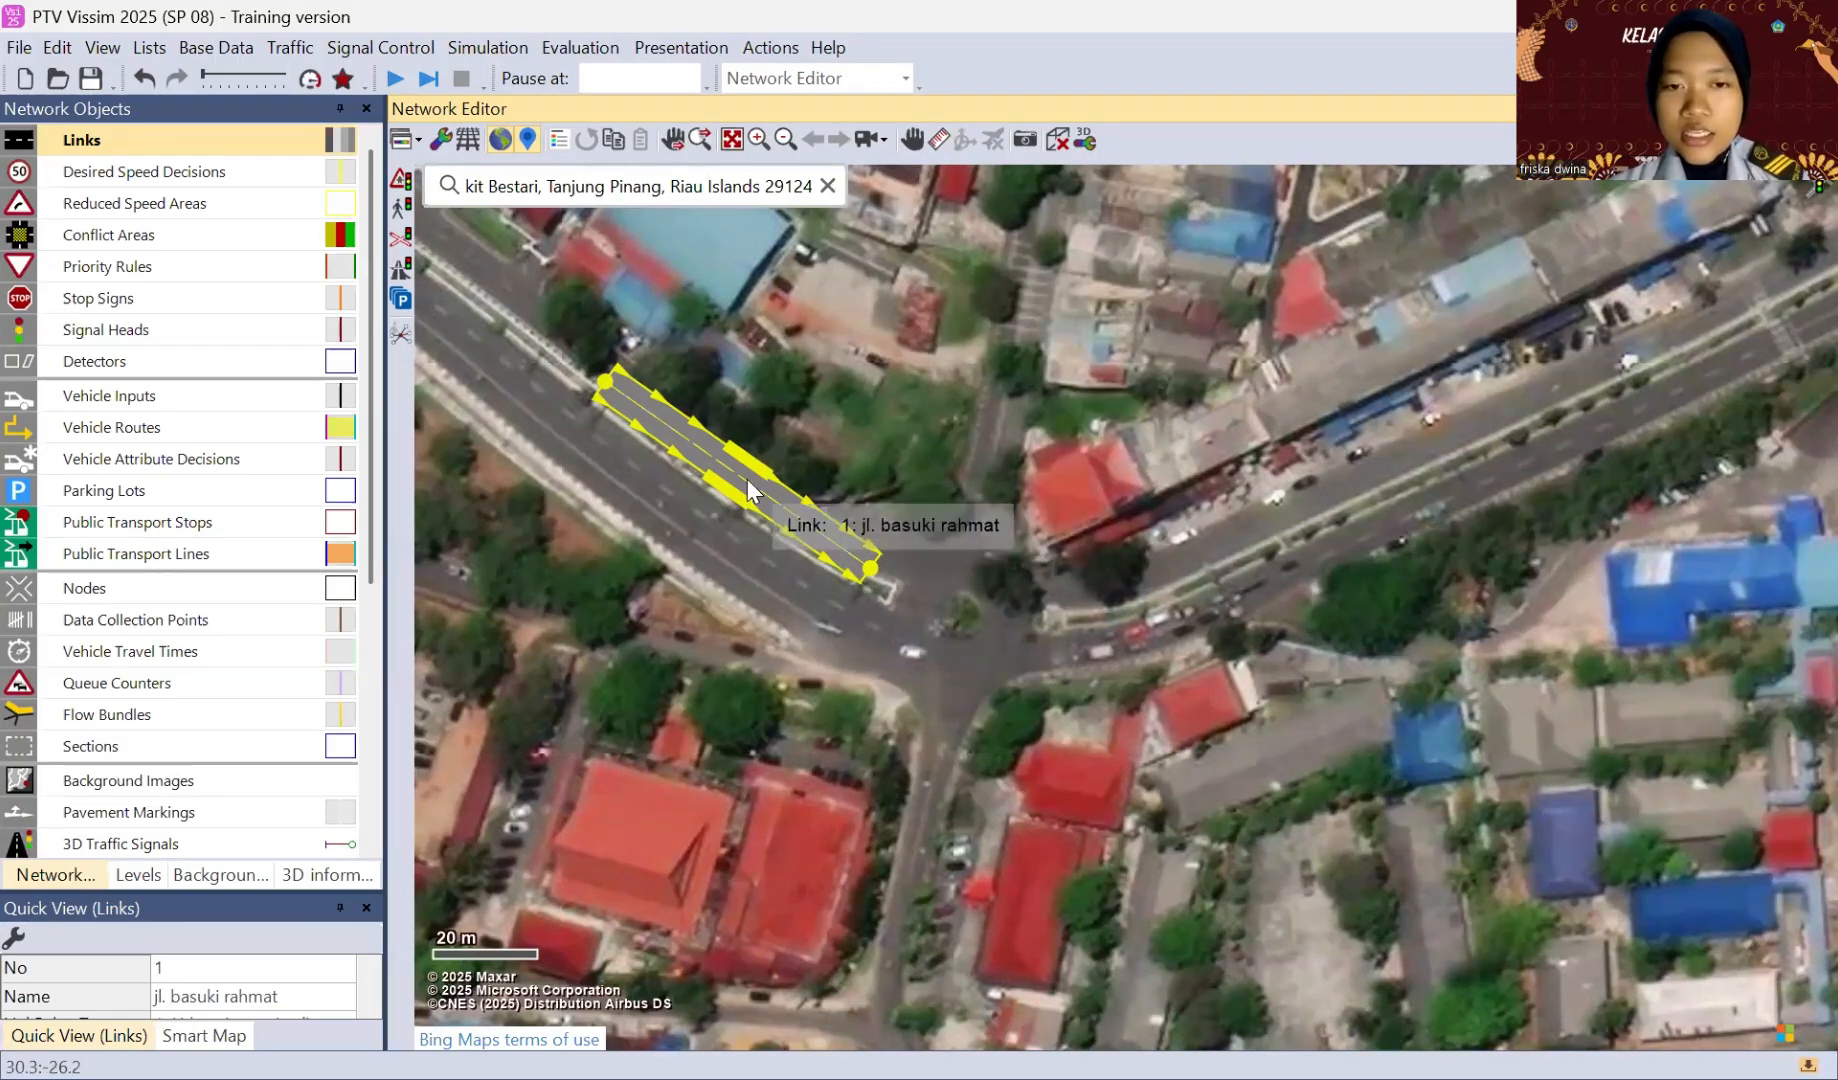
right_click(718, 600)
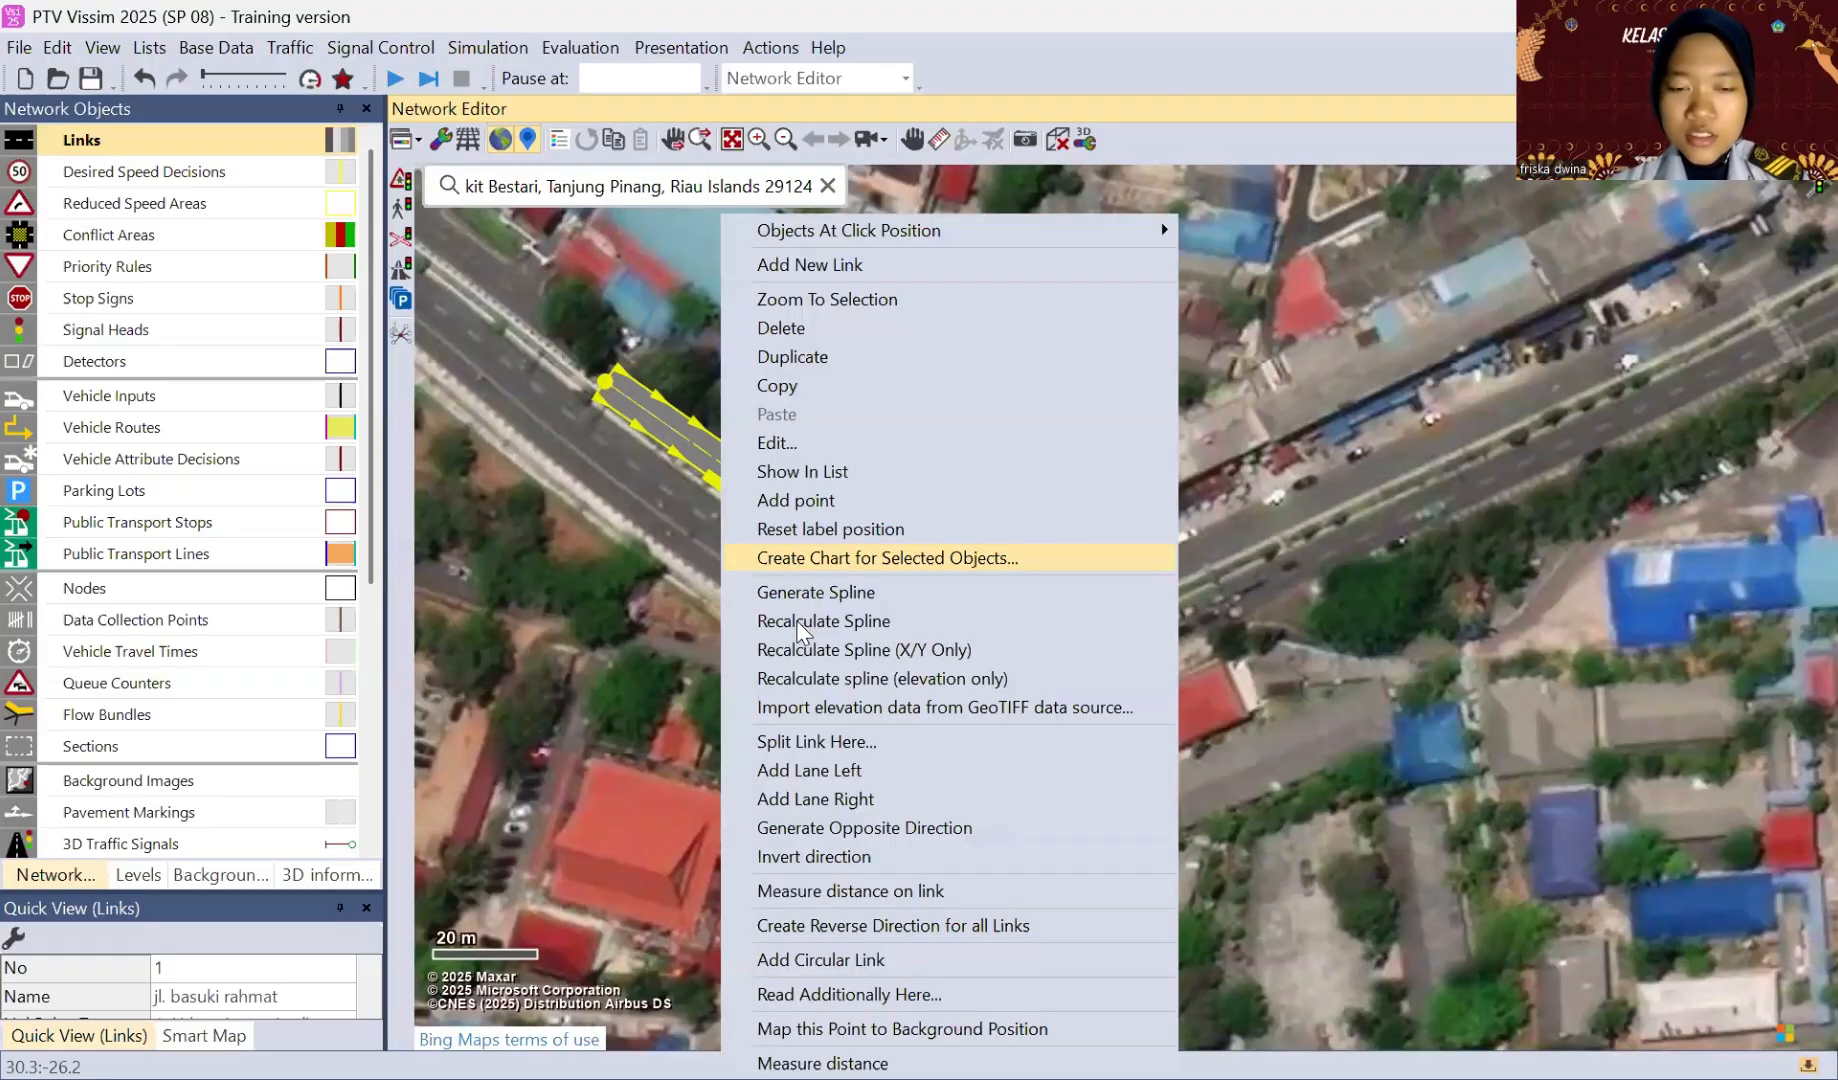
click(783, 829)
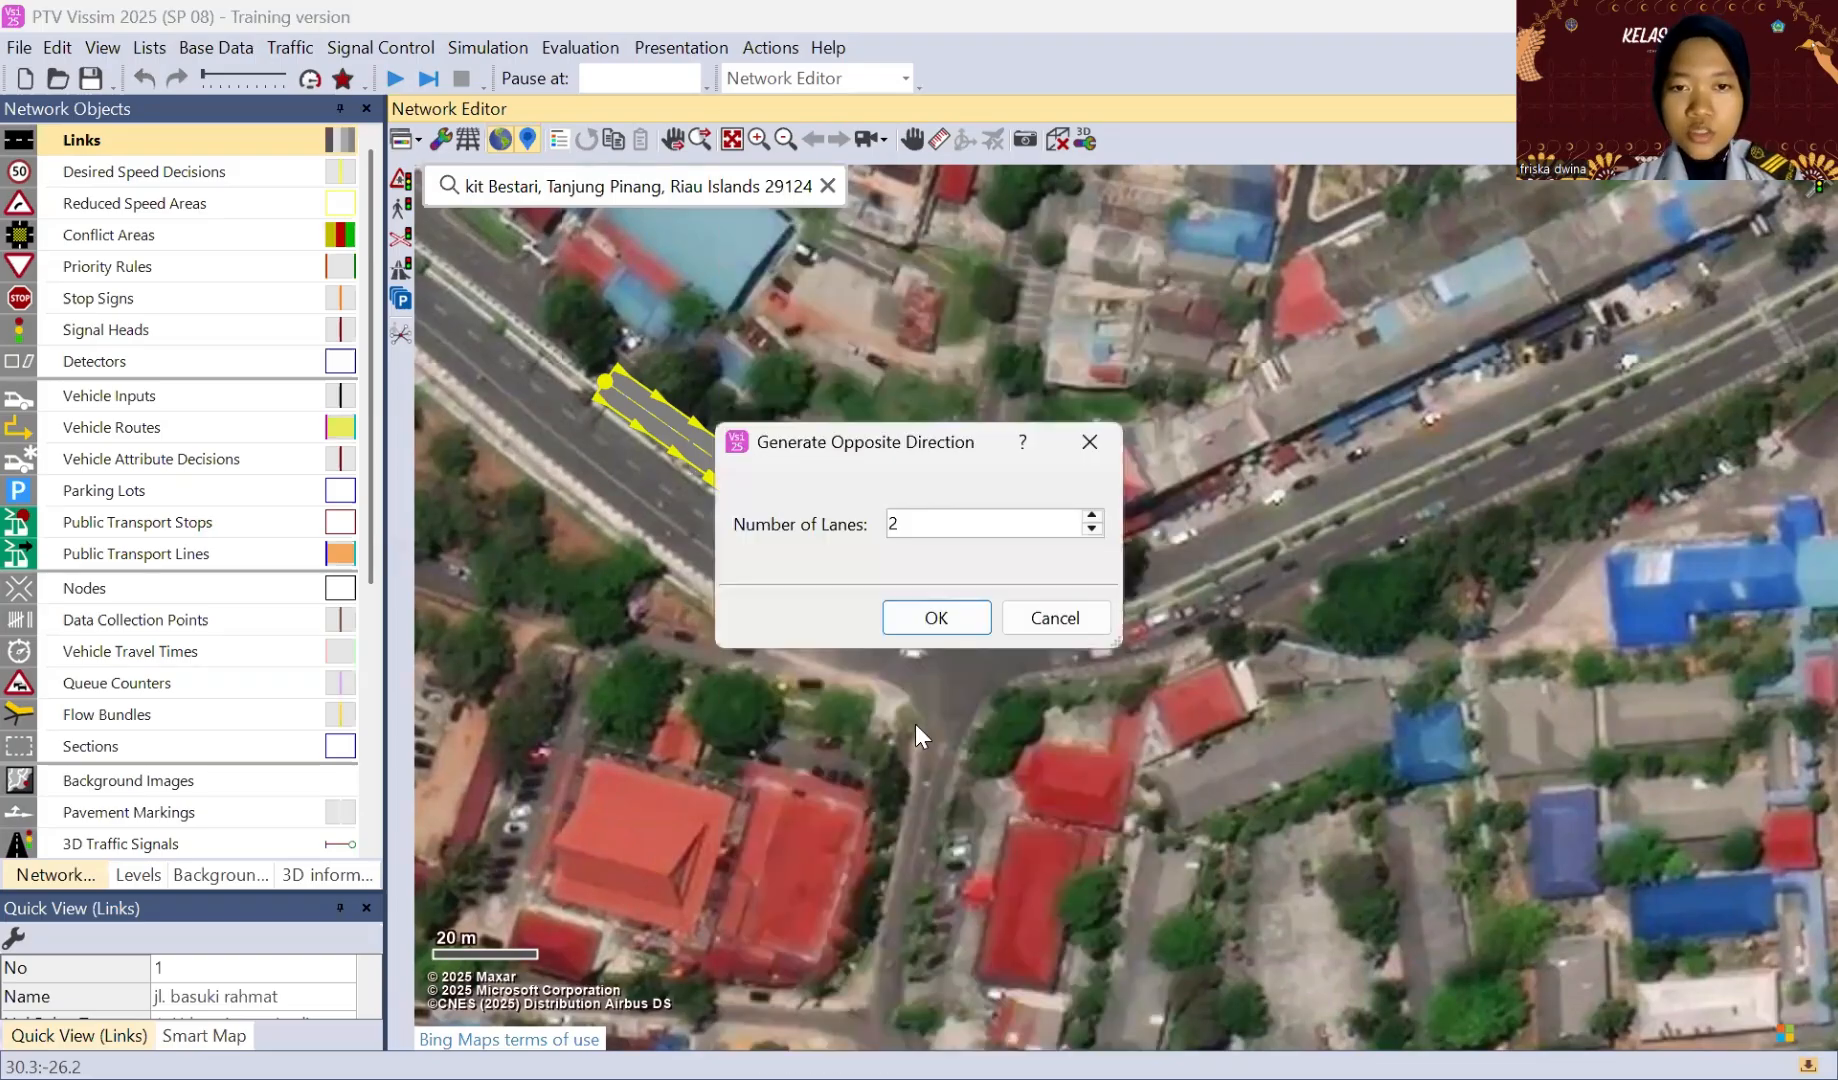
click(925, 620)
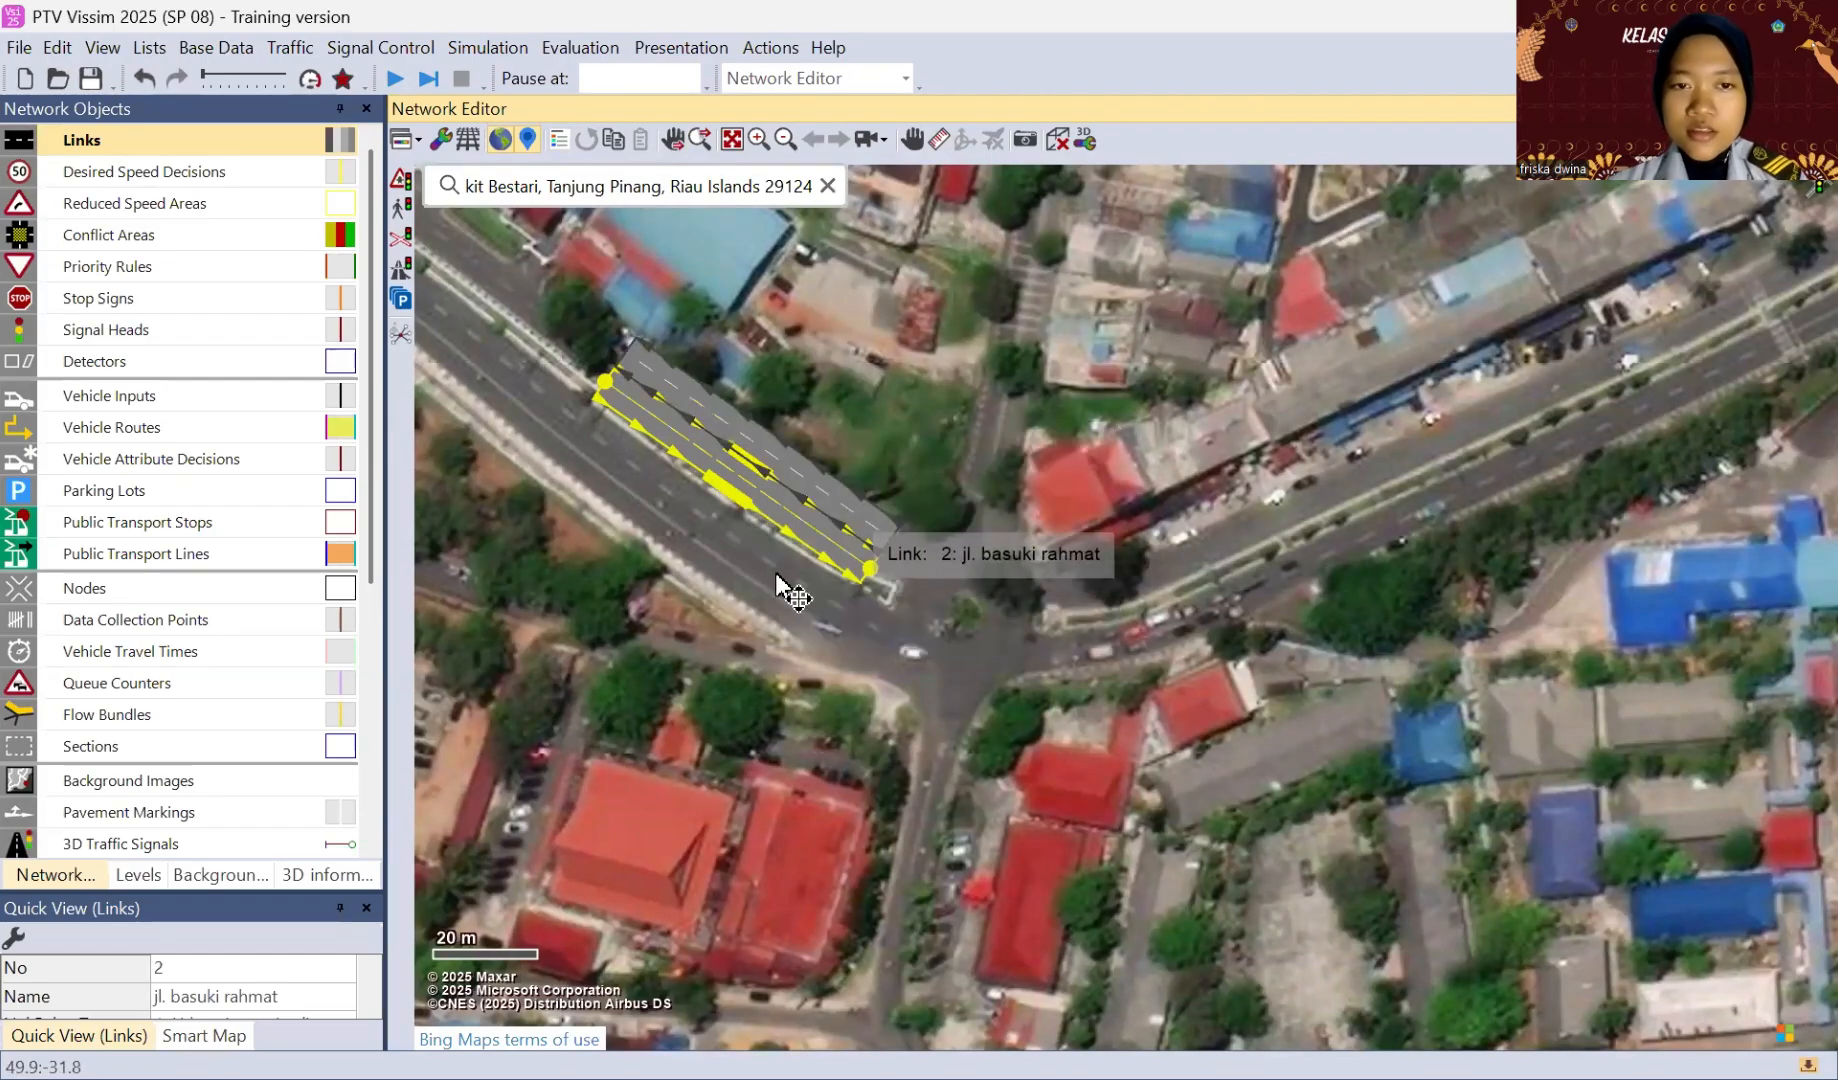
drag(797, 586, 802, 585)
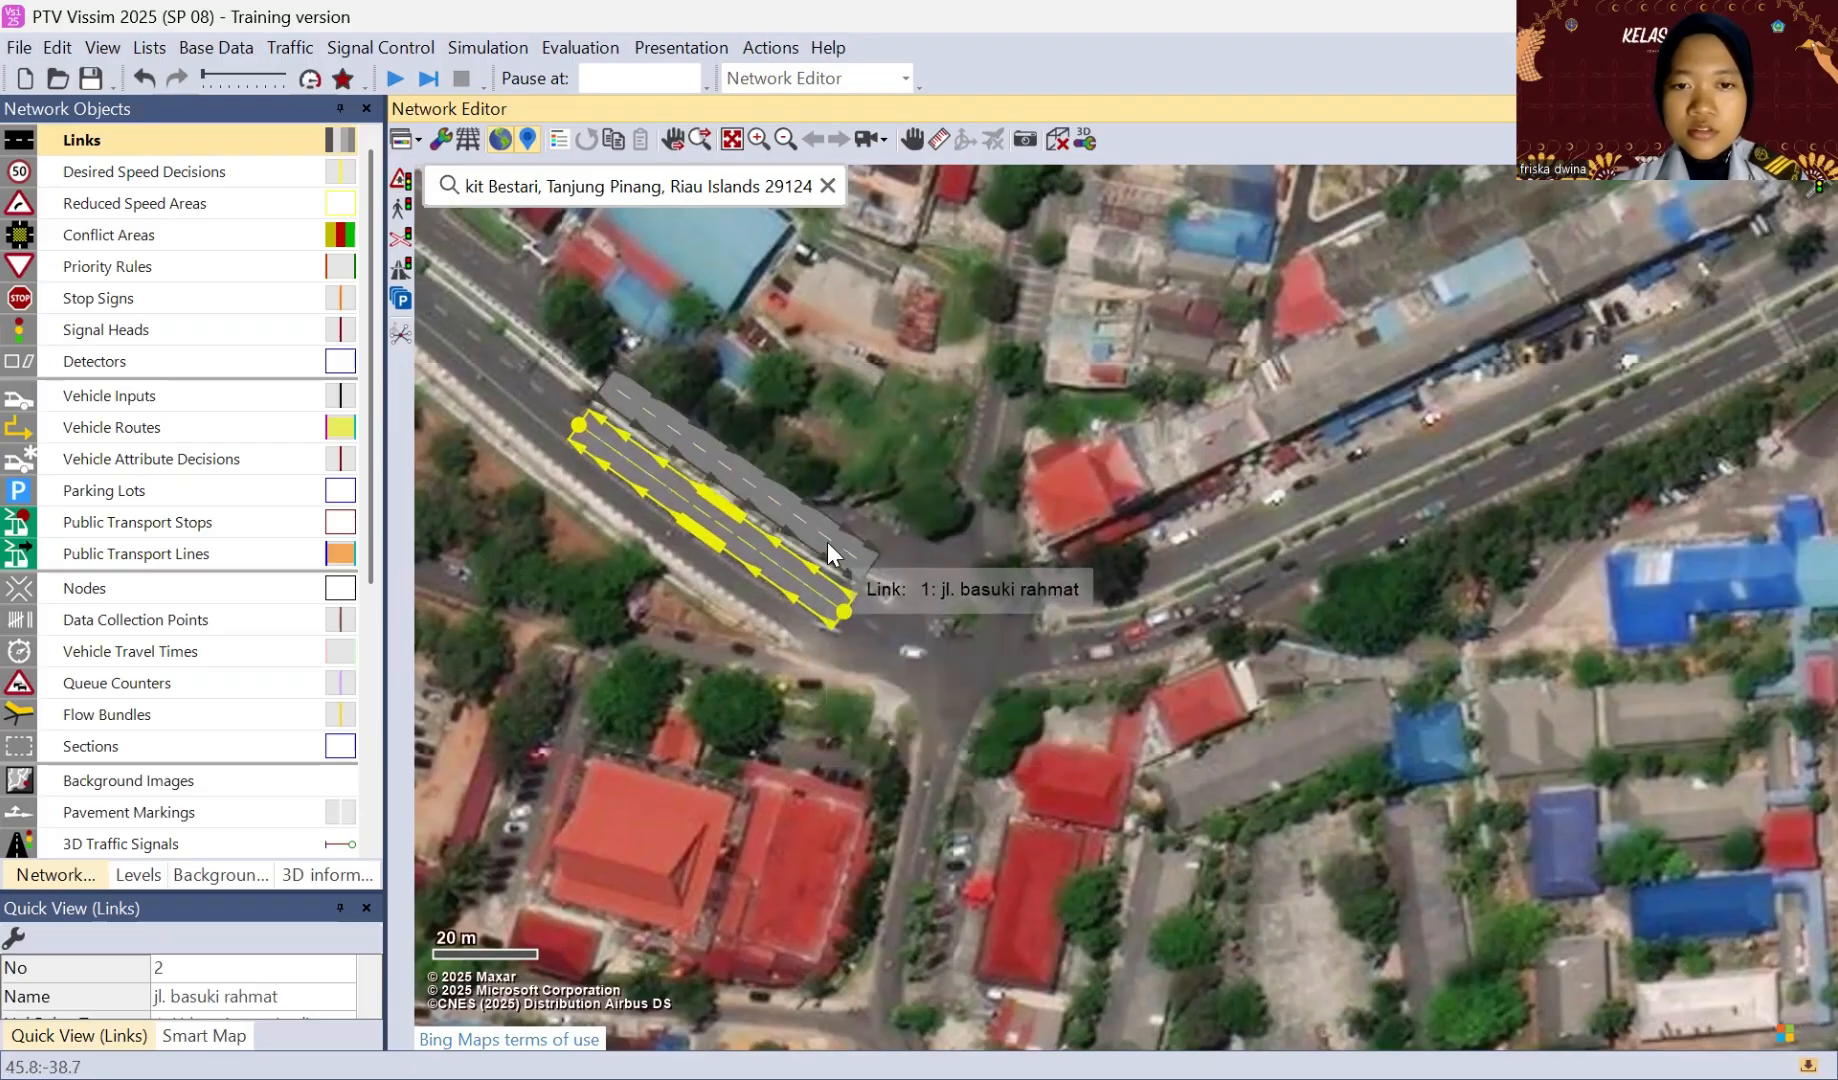
Step: Fine-tune the intersection-side end points of both northwestern approach links to fit their carriageways
click(827, 541)
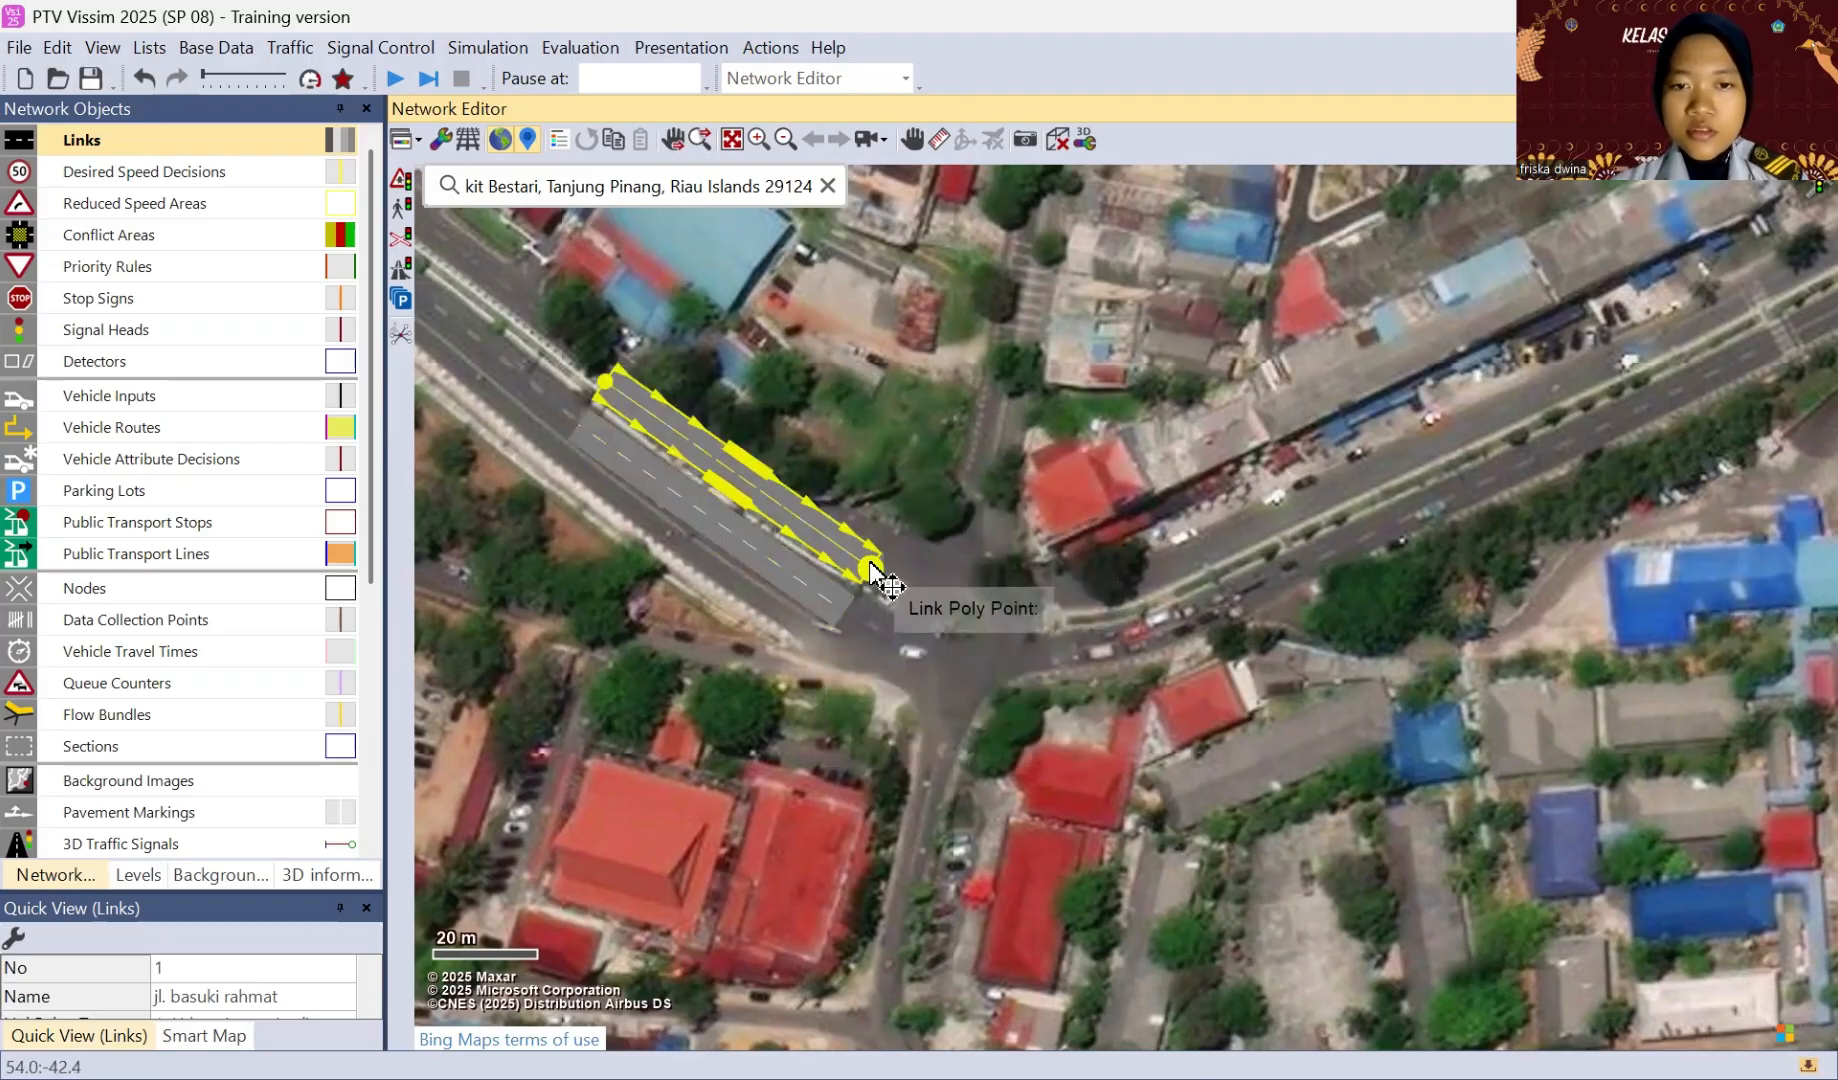
drag(870, 565, 876, 556)
click(787, 582)
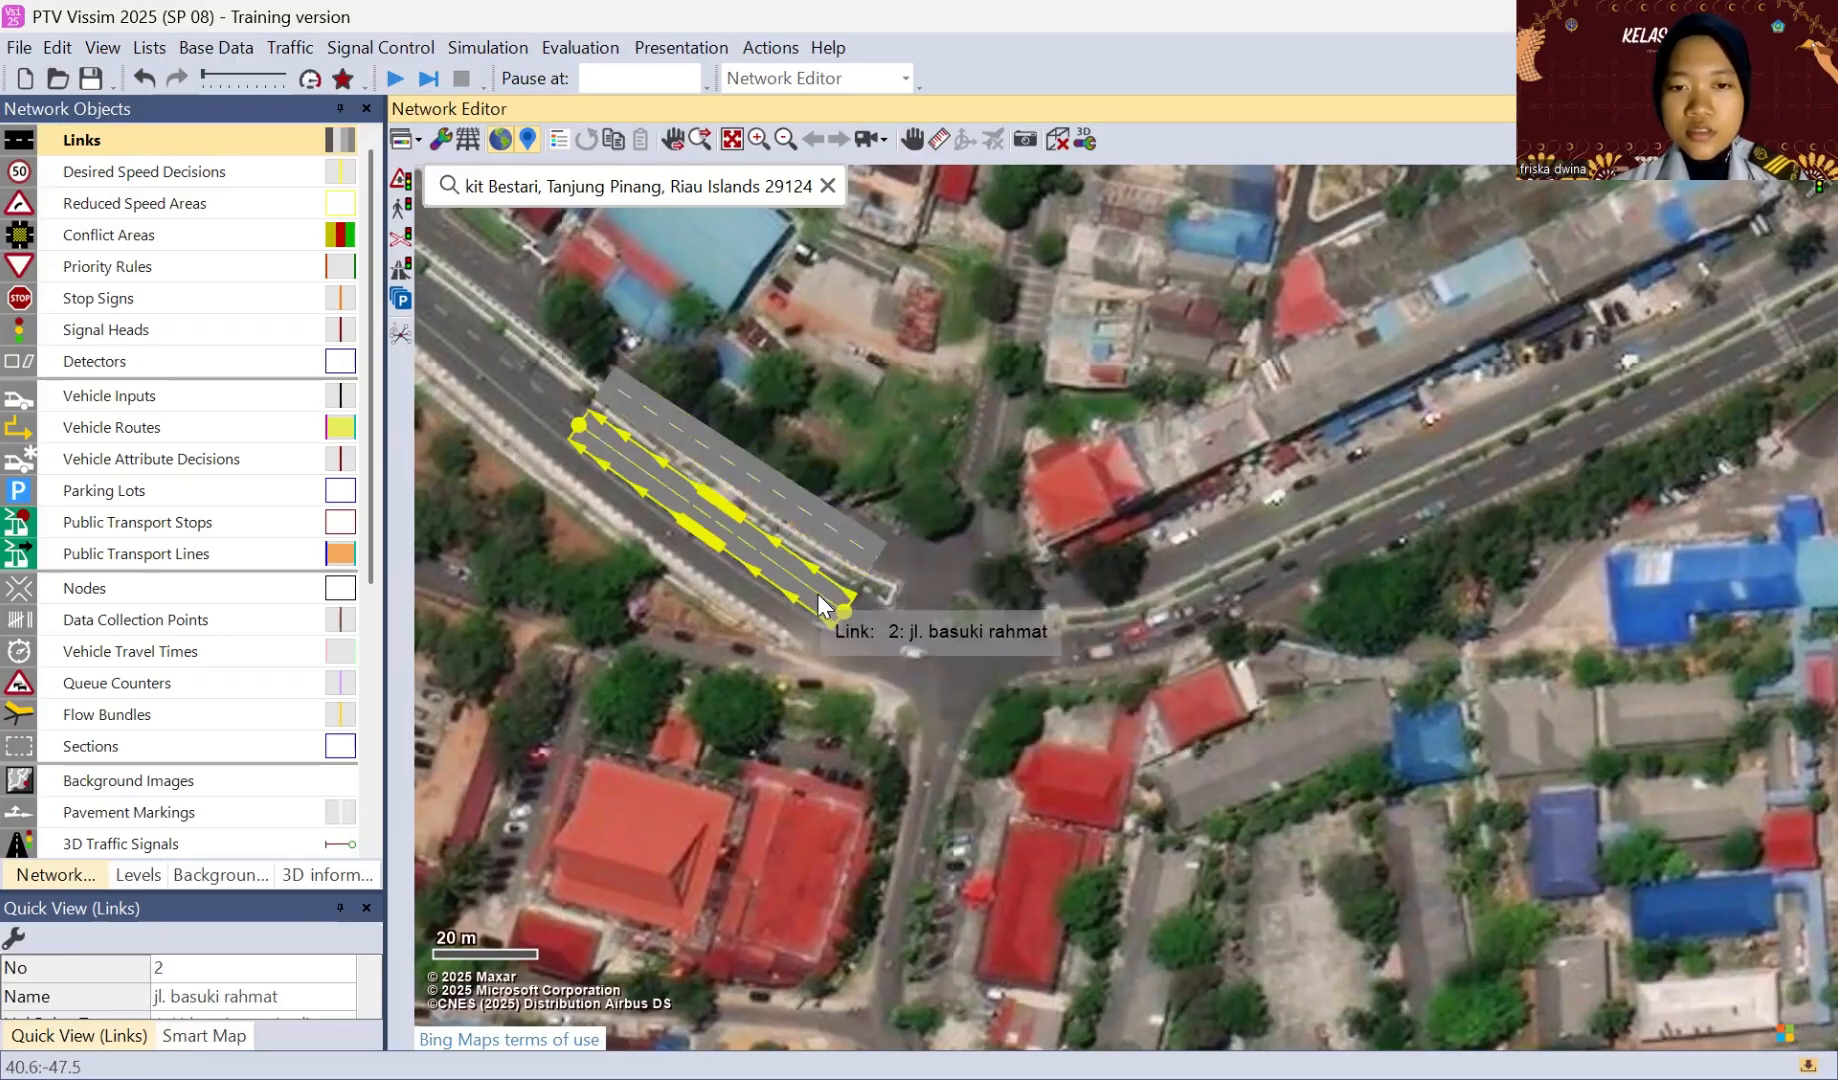
drag(850, 618, 852, 619)
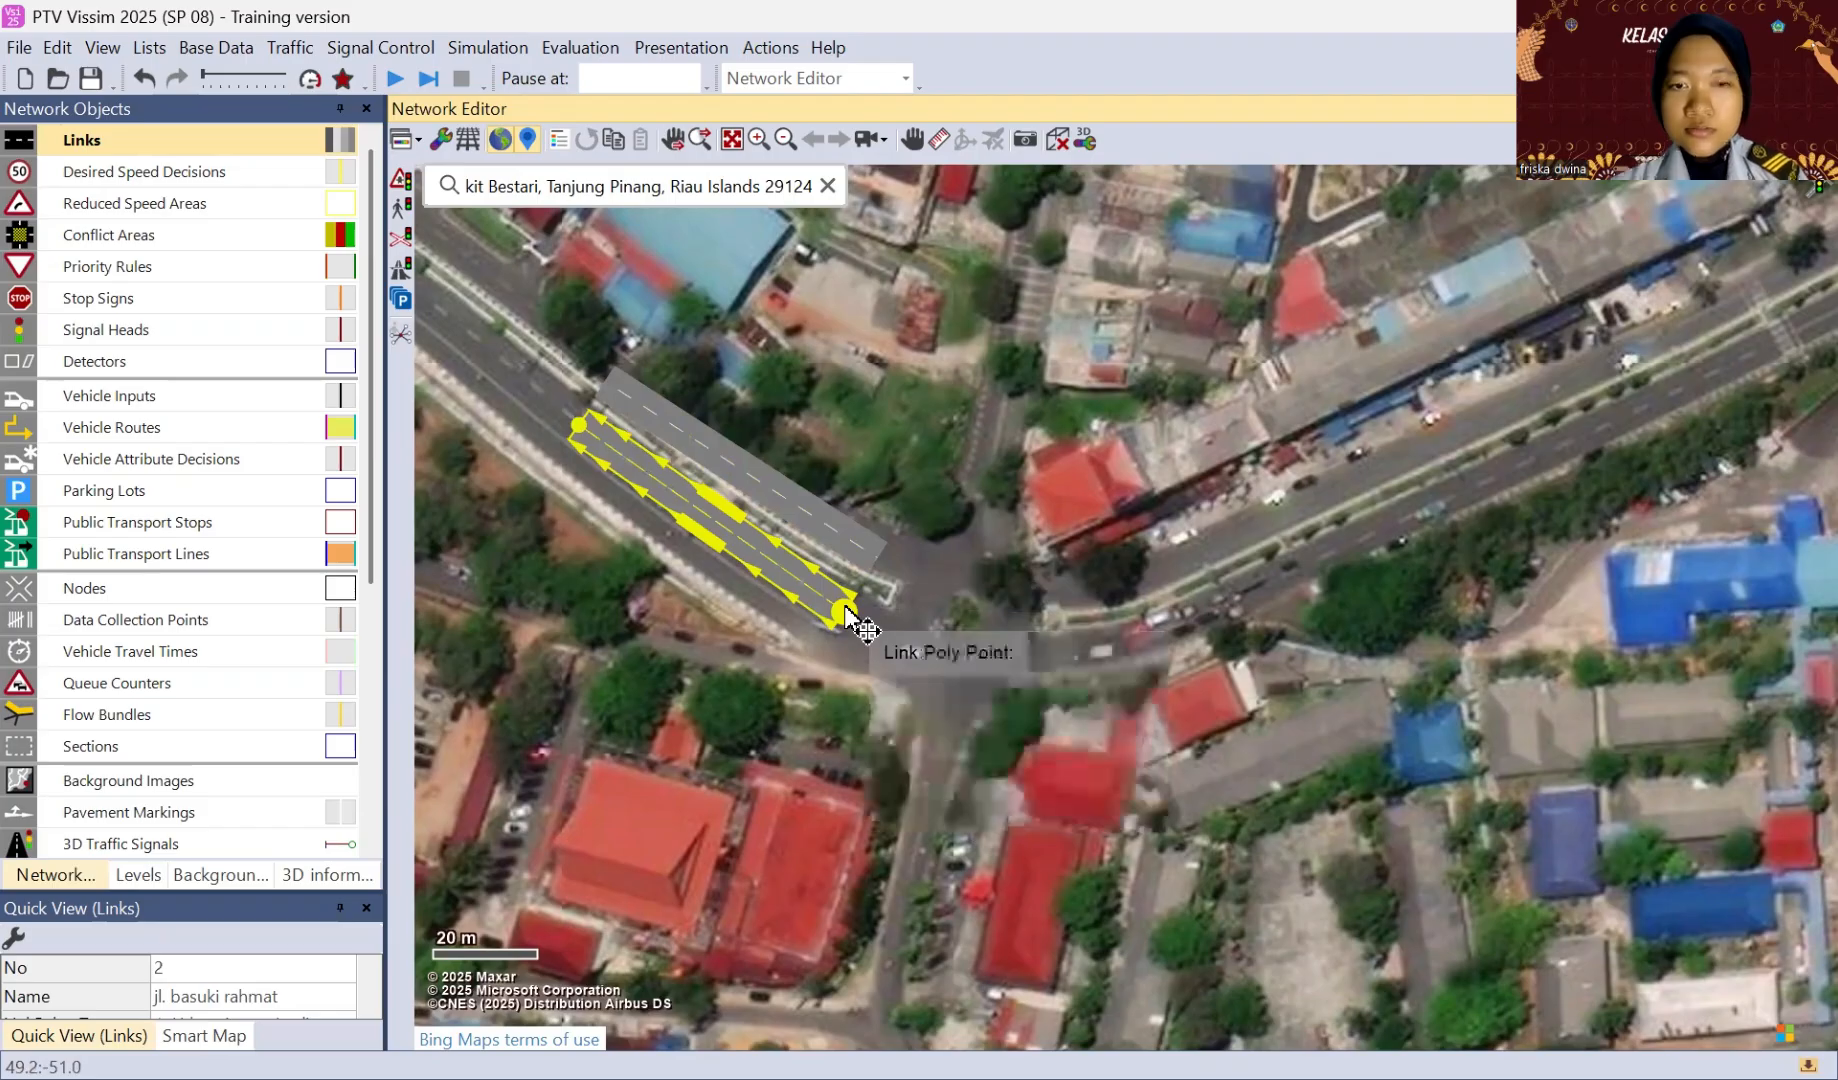
click(897, 452)
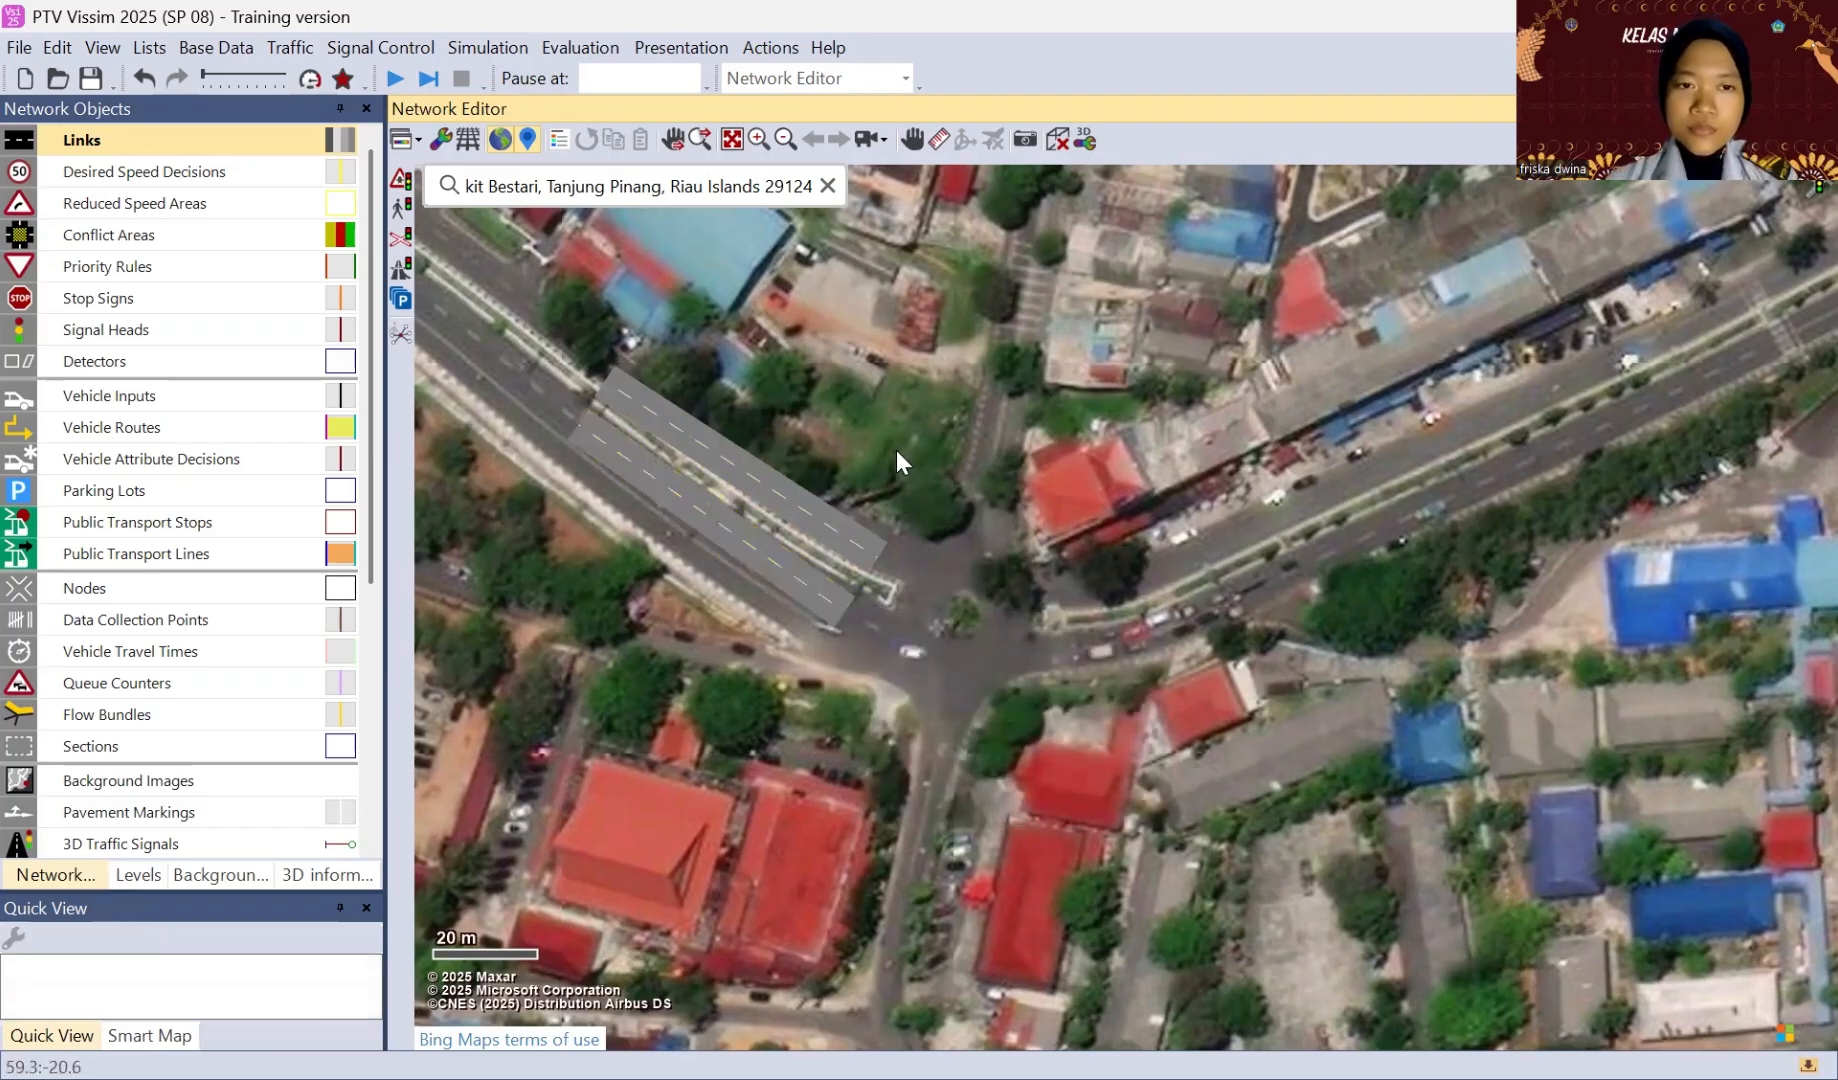
Step: Adjust the northern link's start point farthest from the intersection to follow the carriageway, and check the opposite link's alignment
click(700, 432)
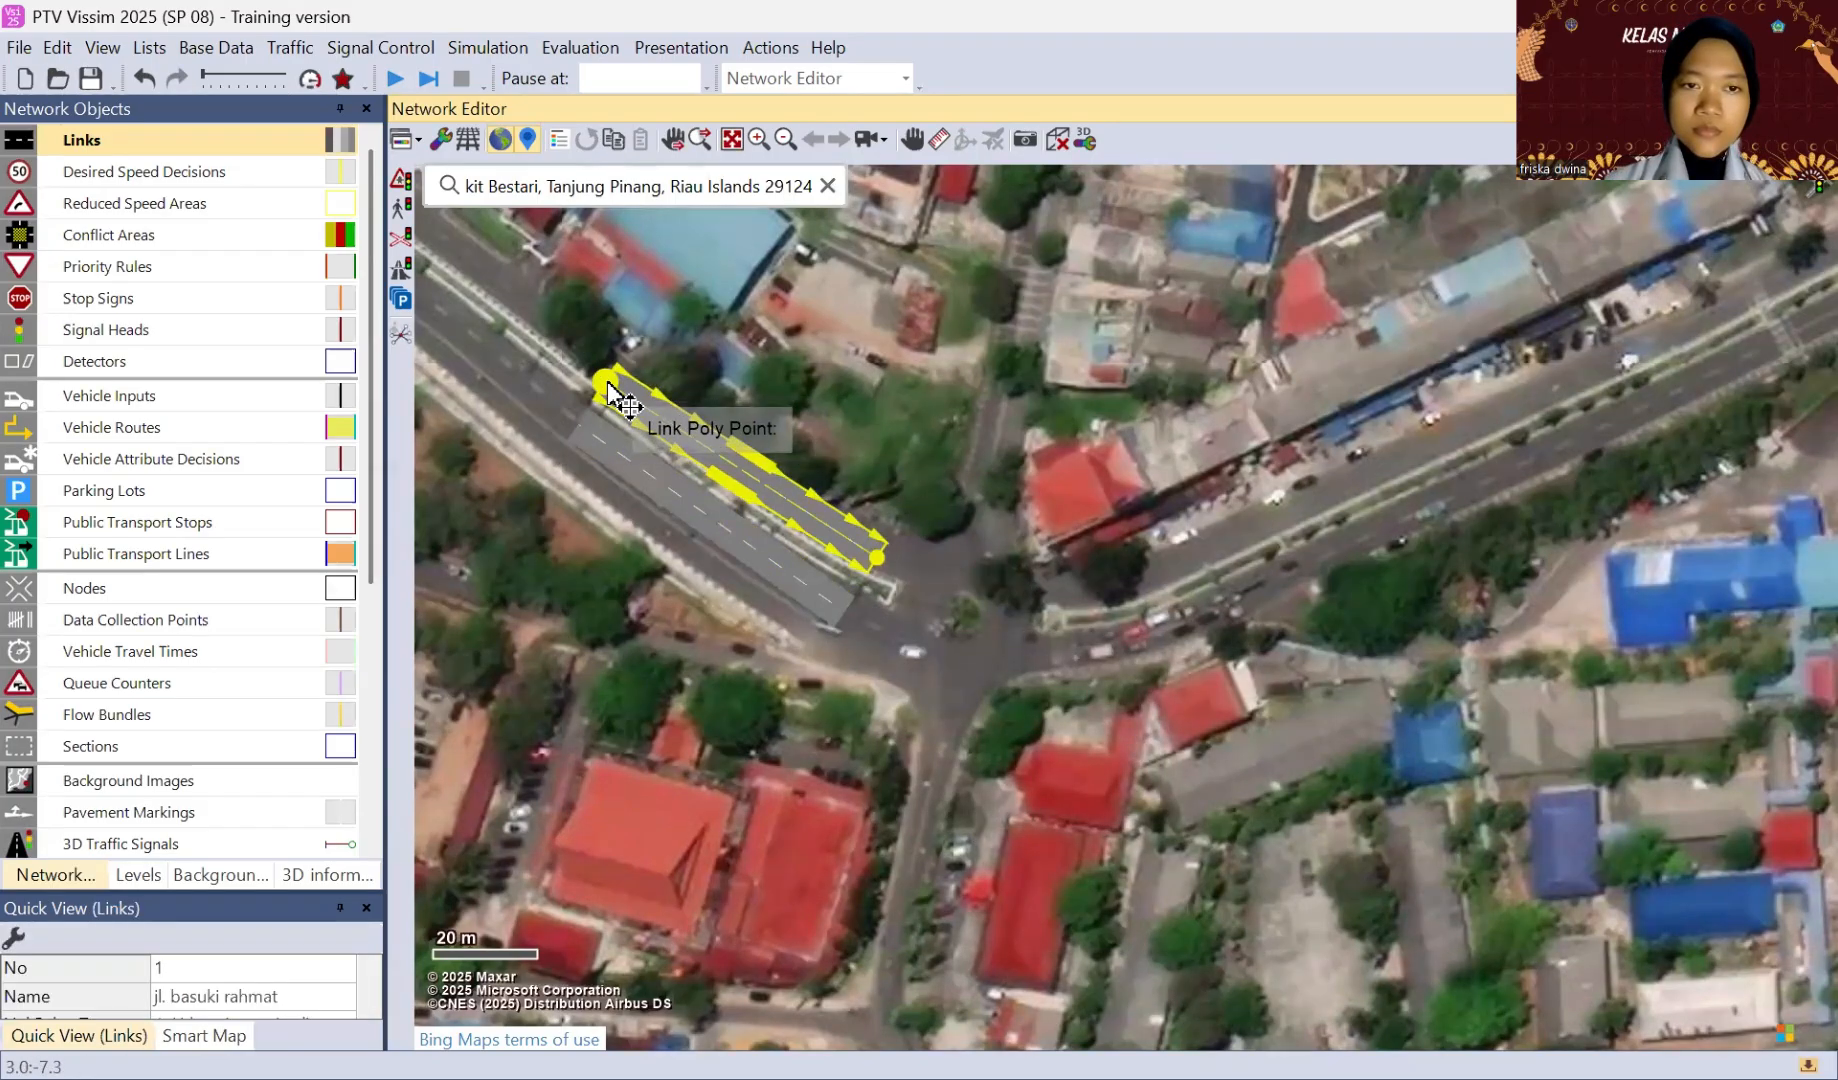
drag(610, 383, 618, 380)
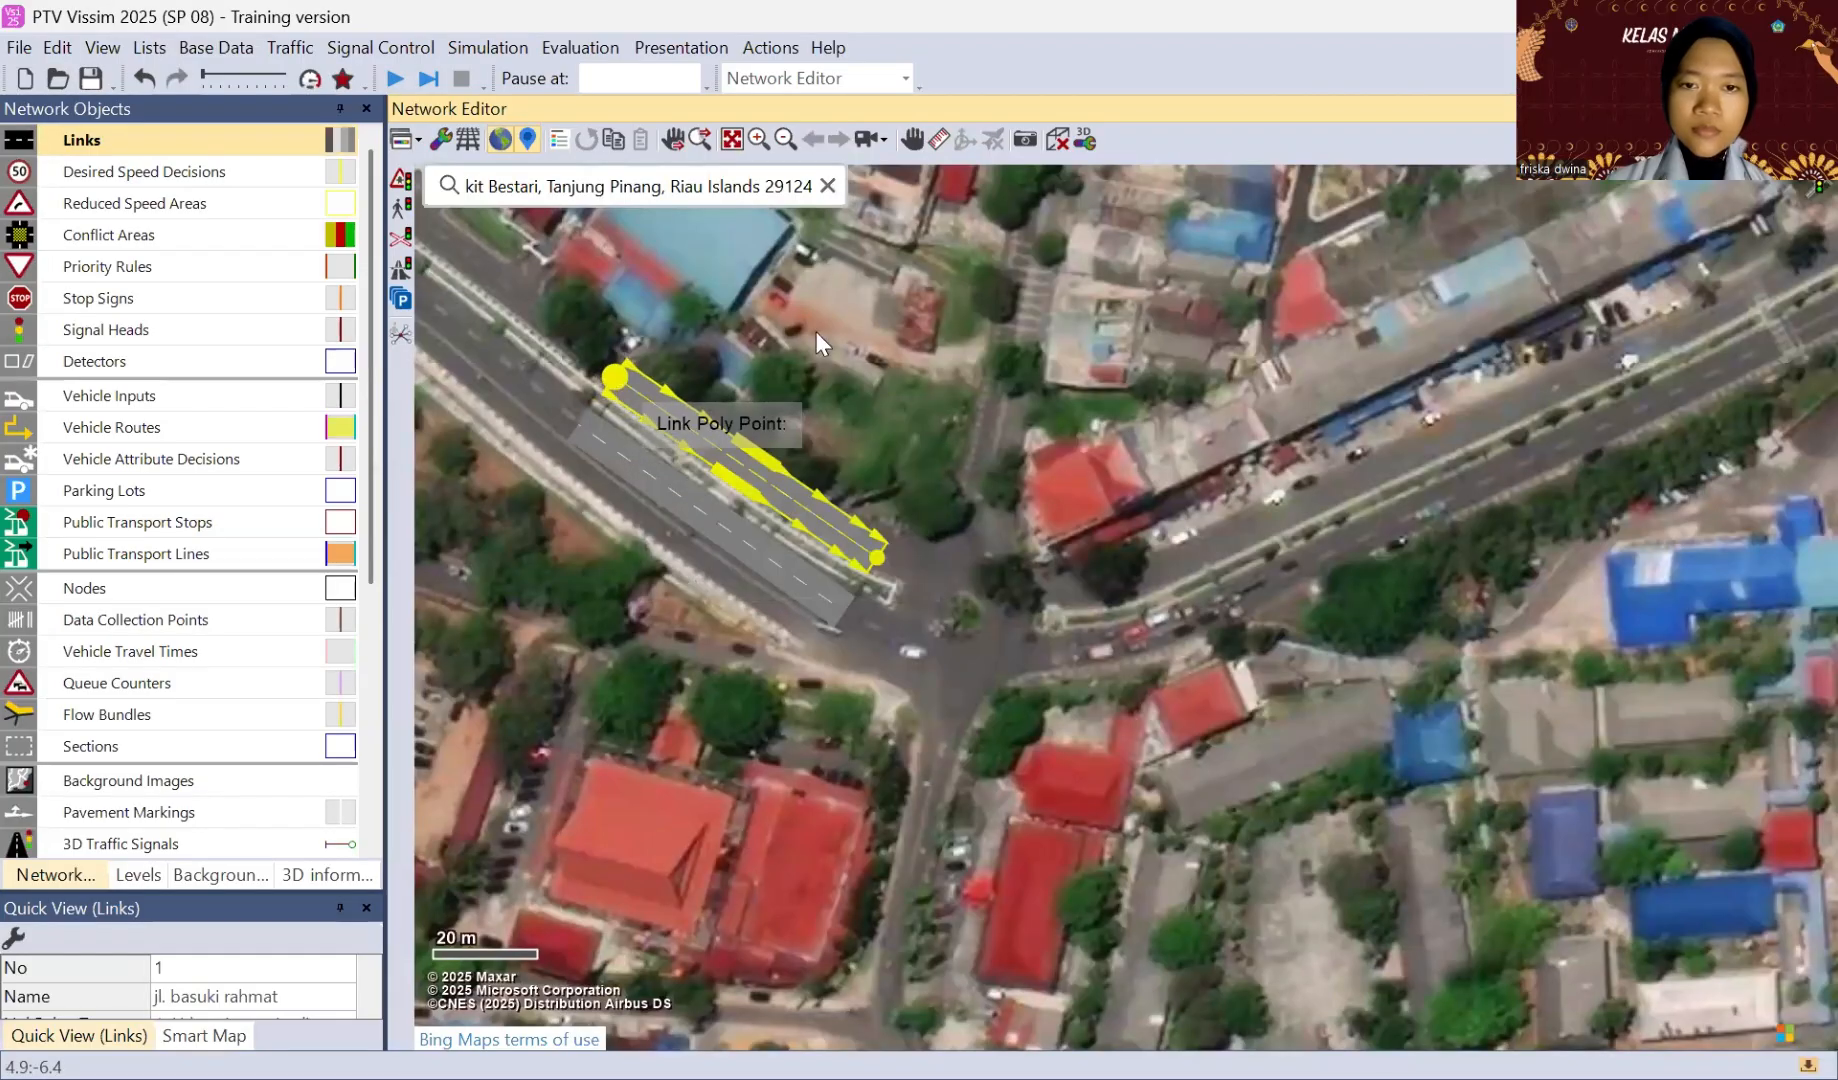
click(846, 339)
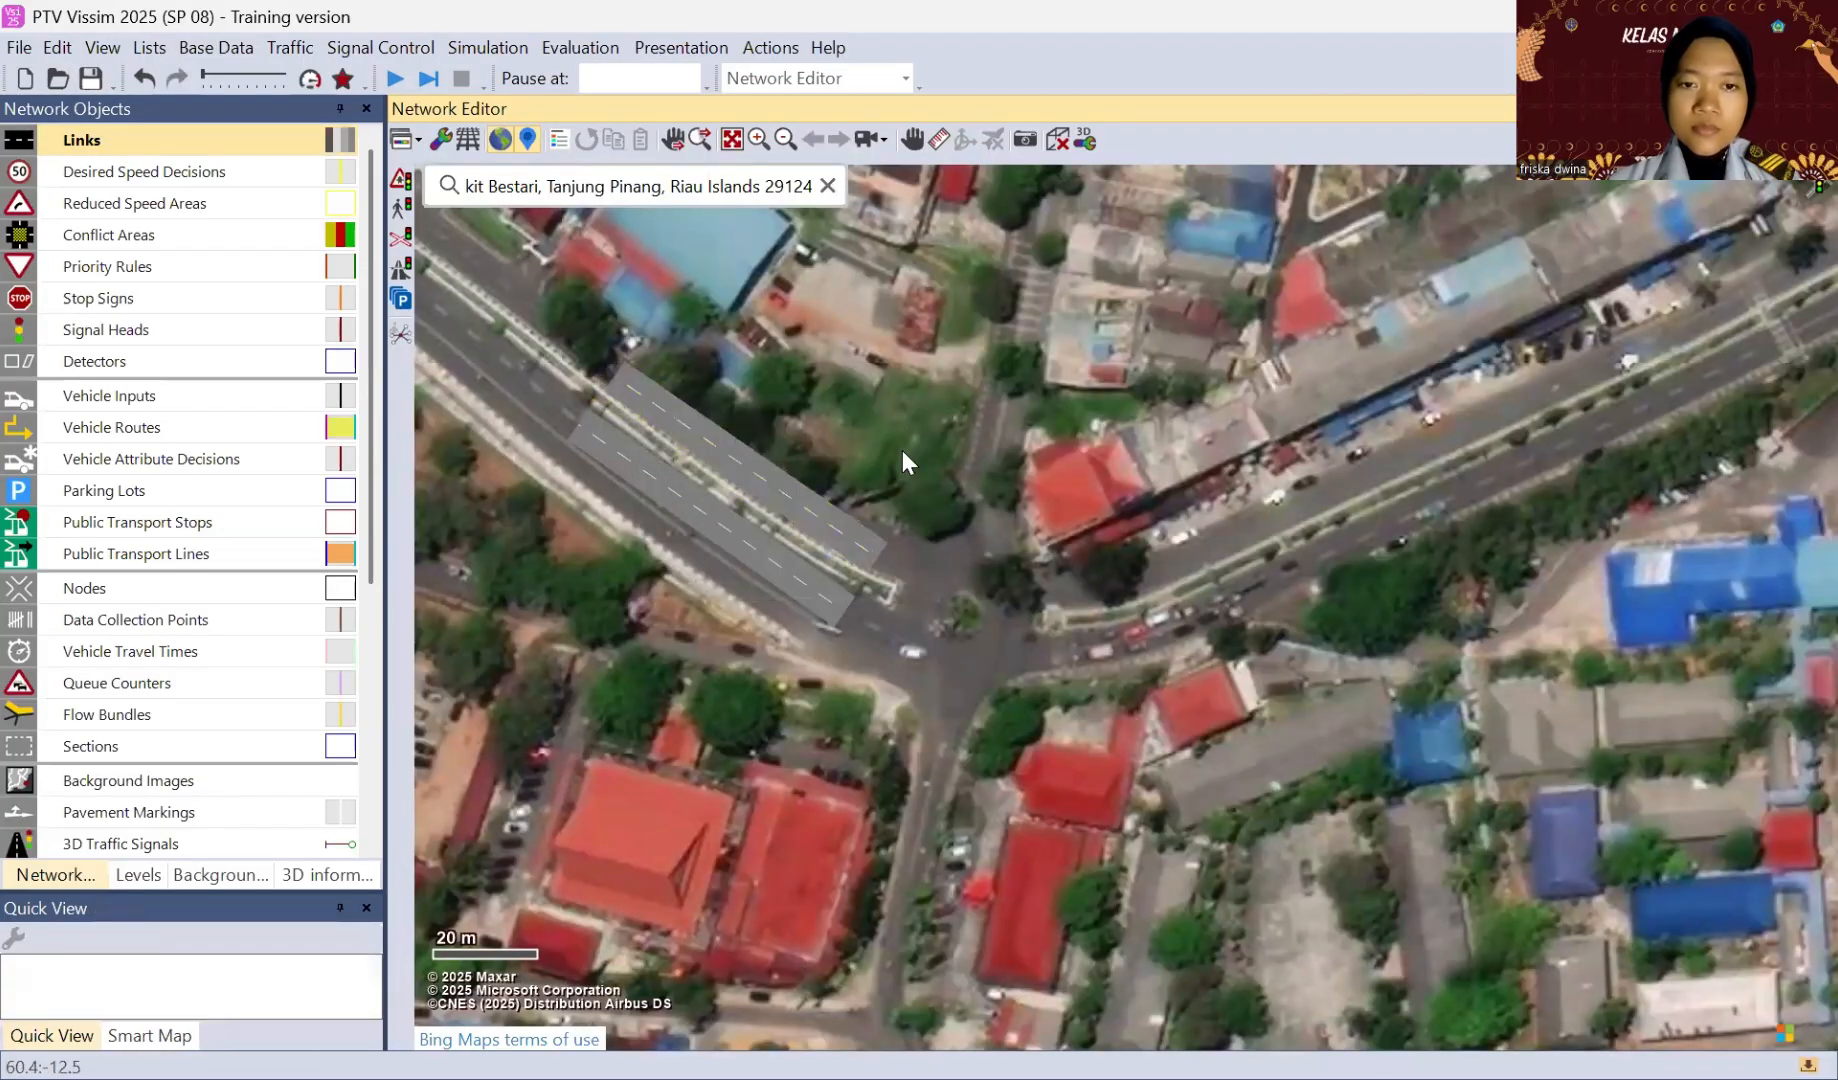
click(724, 541)
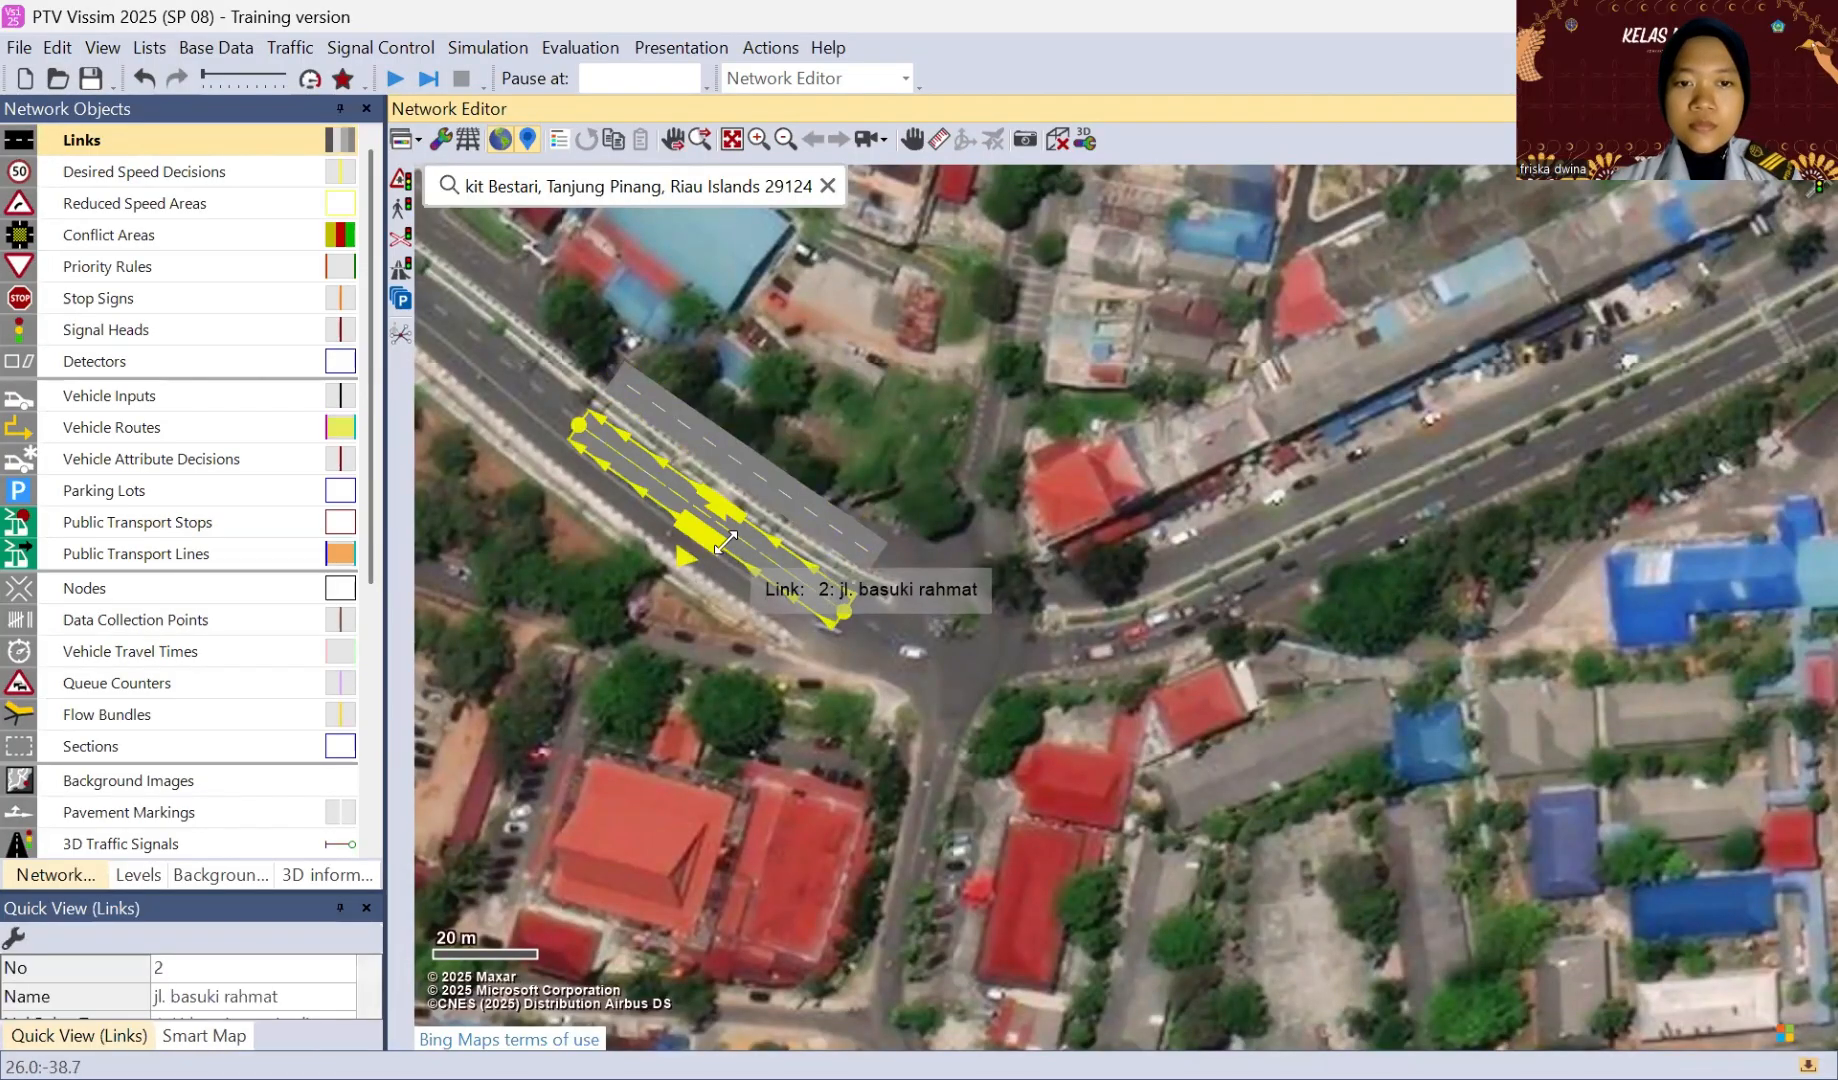
click(909, 385)
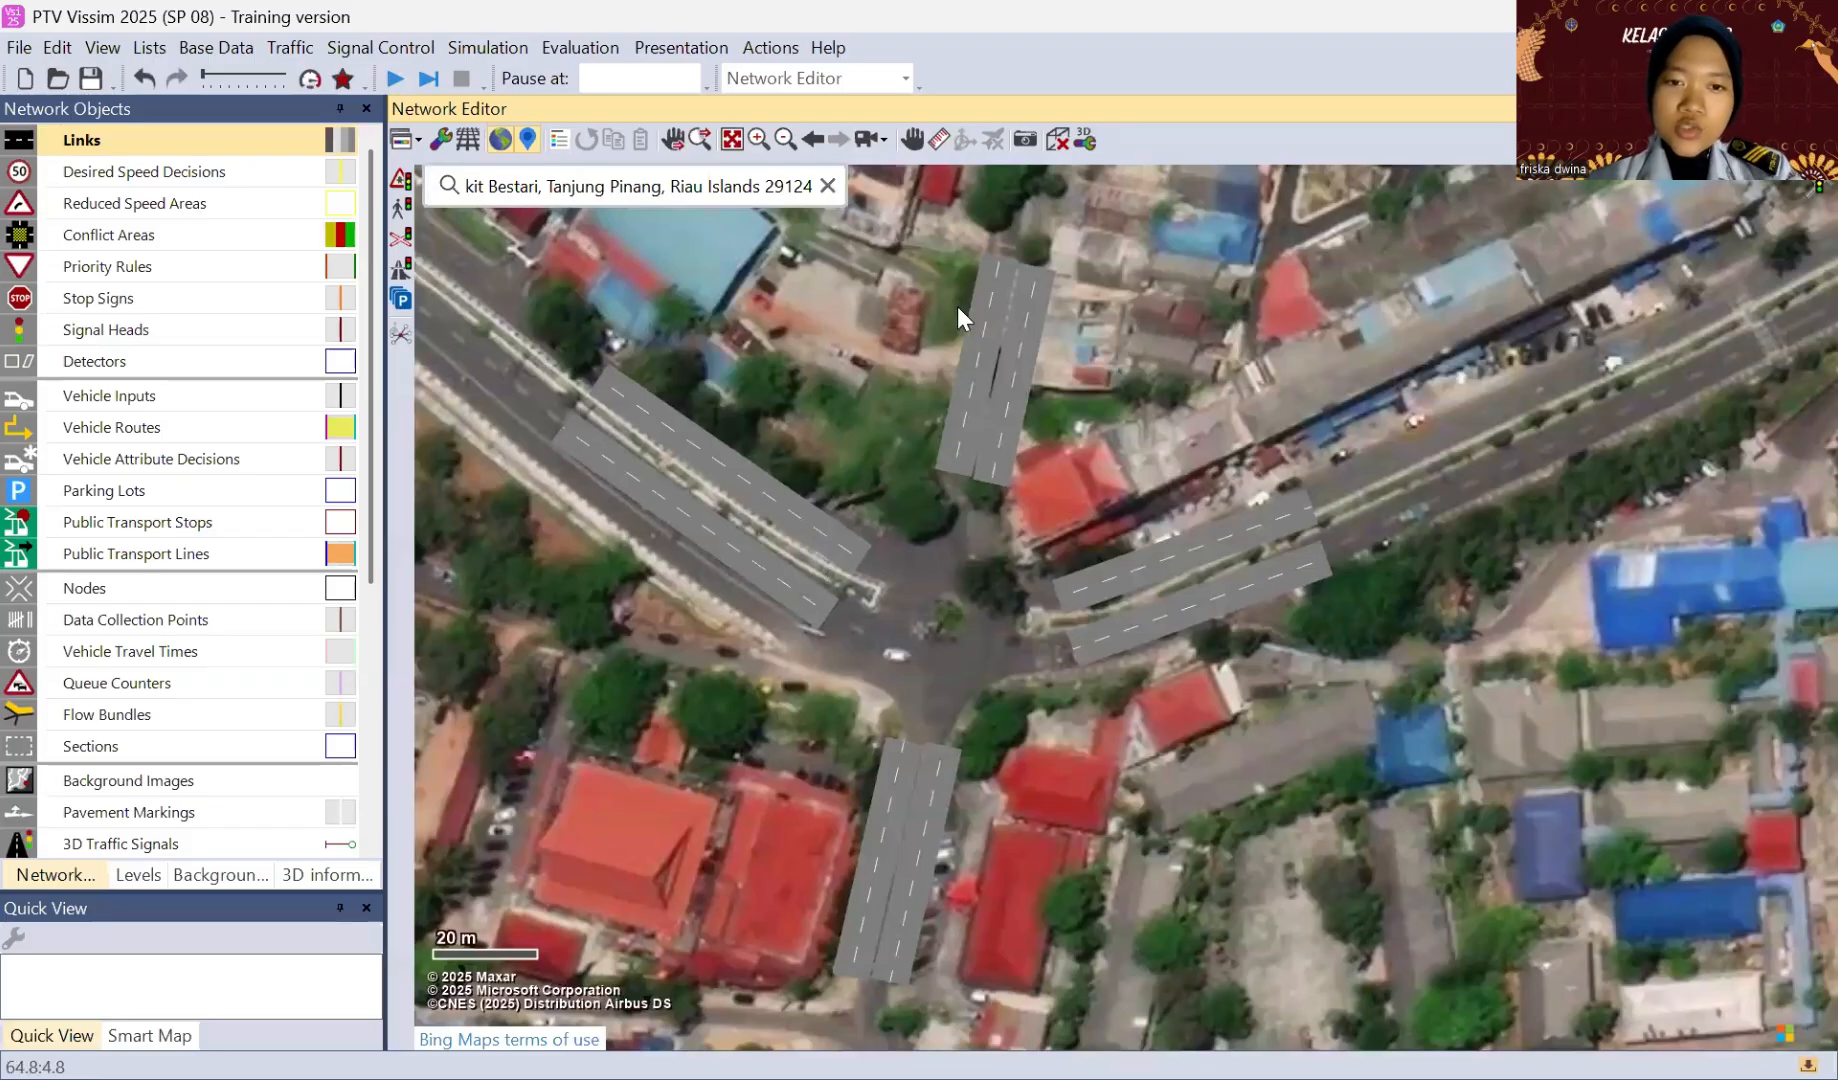
Step: Generate a spline with 3 intermediate points per segment on the eastern approach's southern link and shape it along the carriageway curve
click(1129, 626)
right_click(1129, 626)
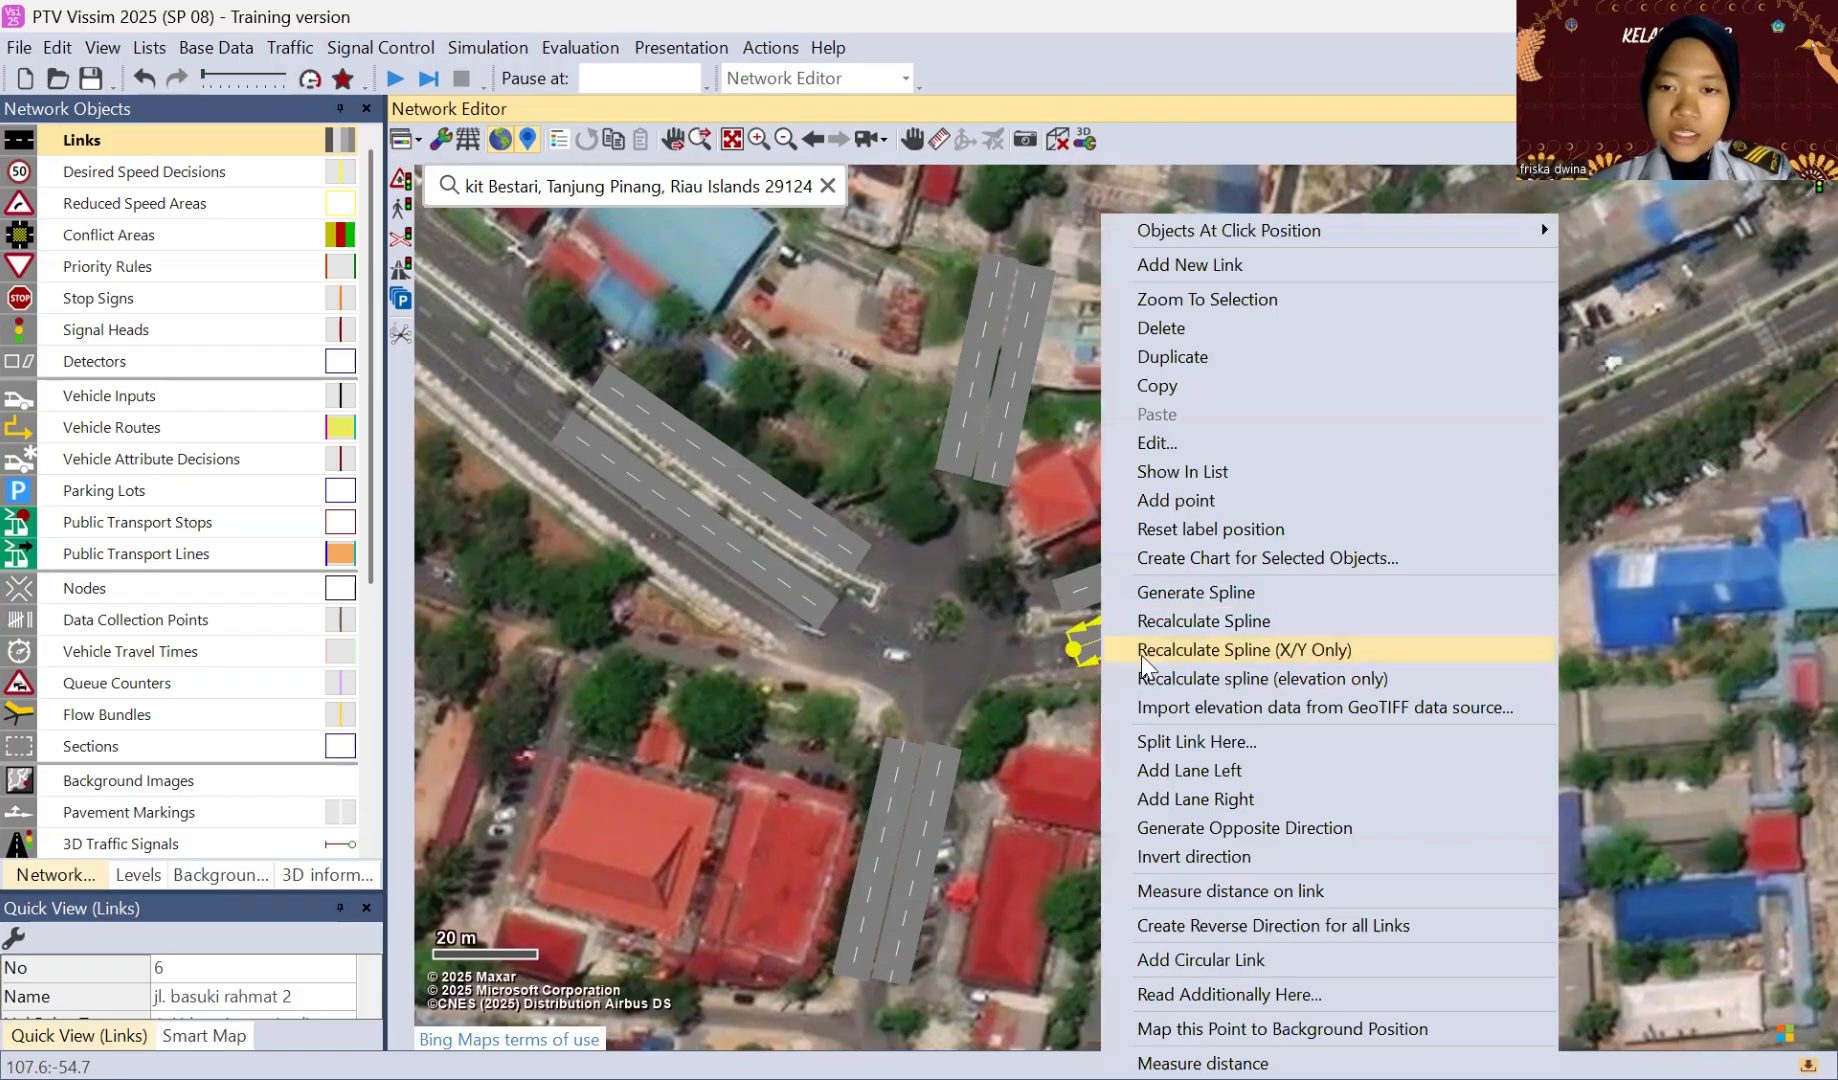
click(1152, 597)
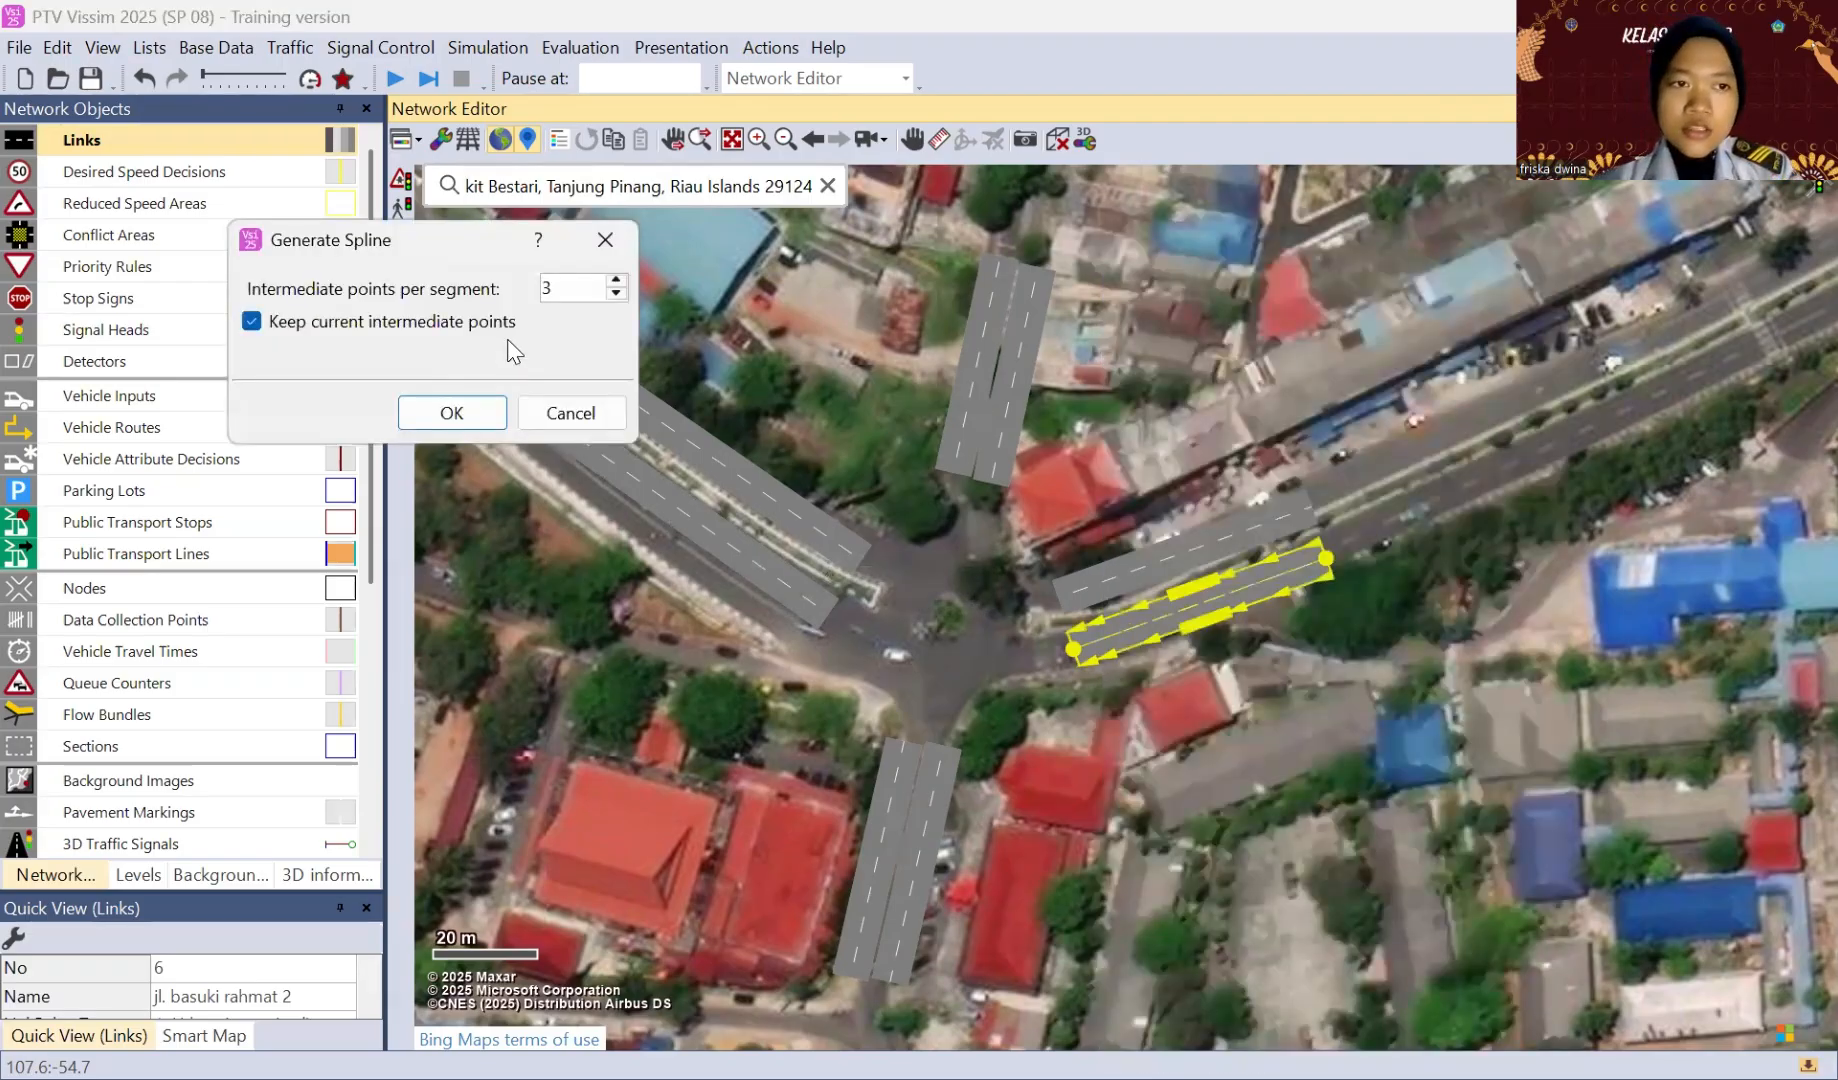
click(471, 412)
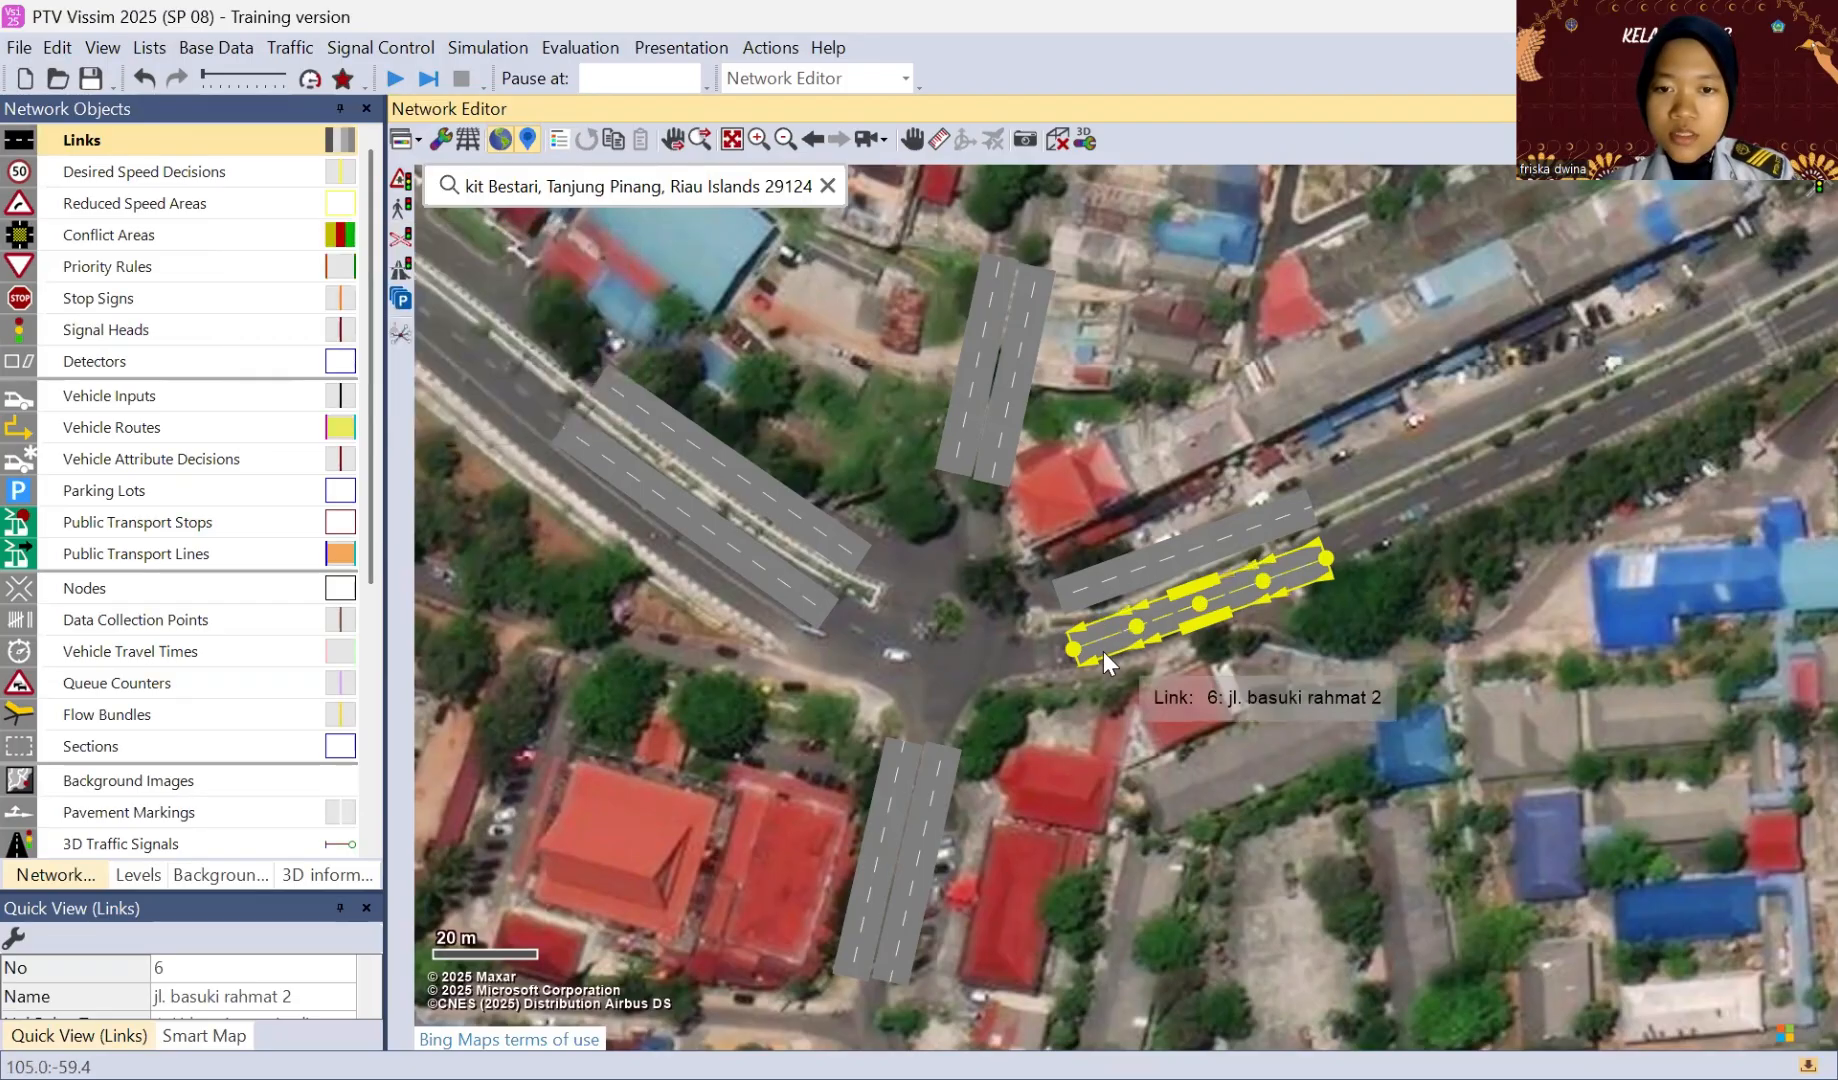
drag(1141, 630, 1323, 555)
Step: Generate a spline on the eastern approach's northern link and move its points to follow the curved carriageway
click(1195, 544)
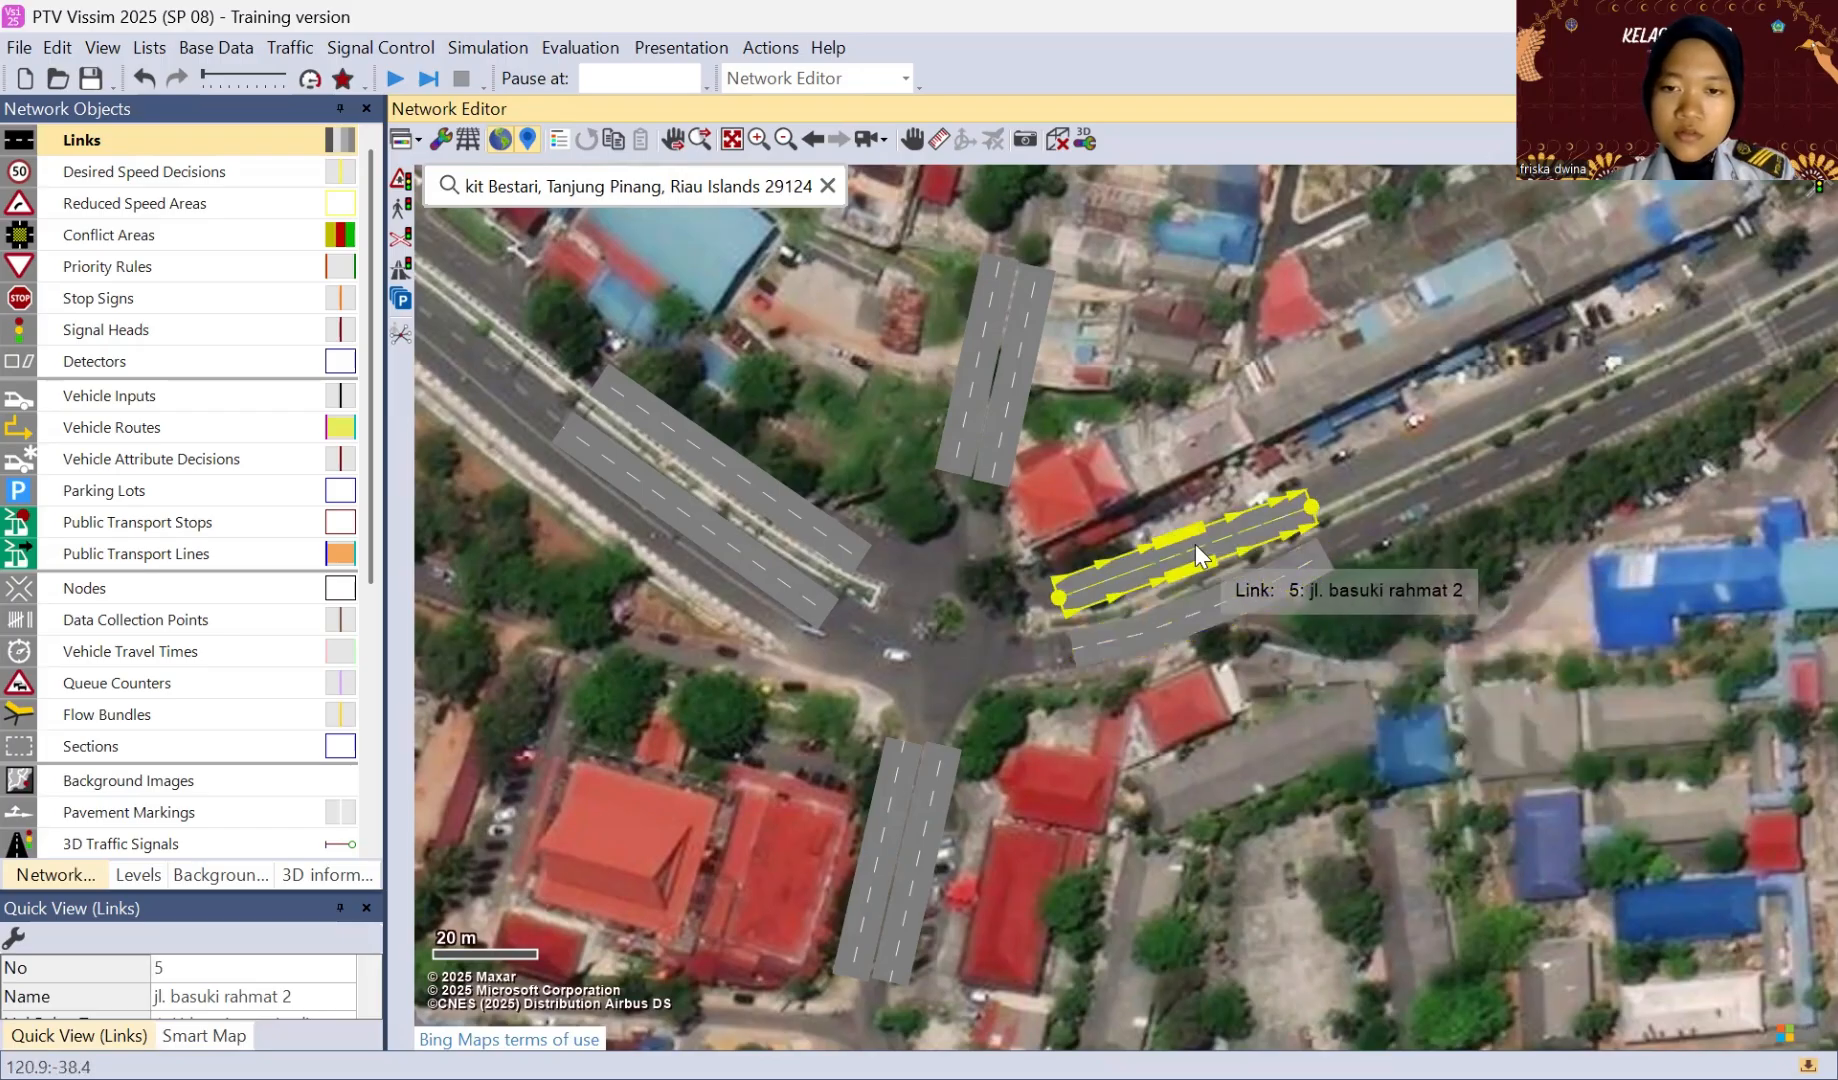
right_click(1124, 567)
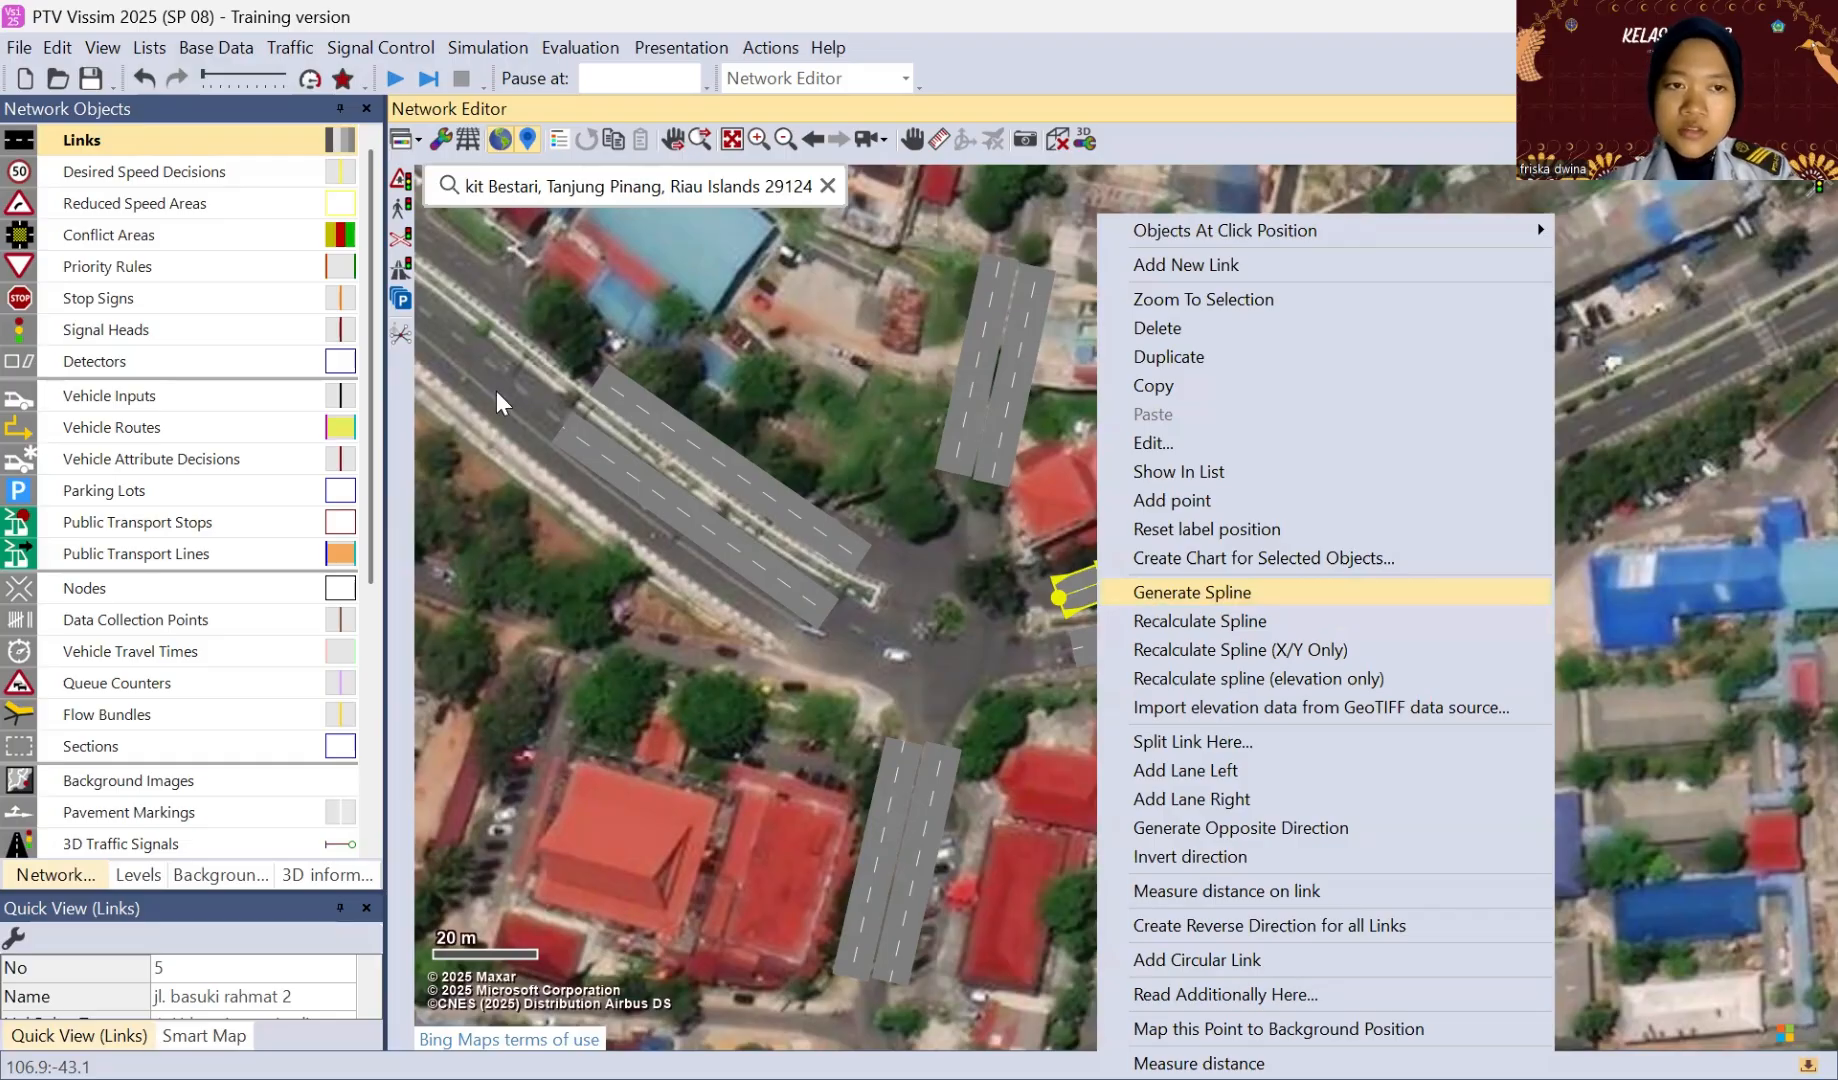
click(1147, 595)
click(486, 410)
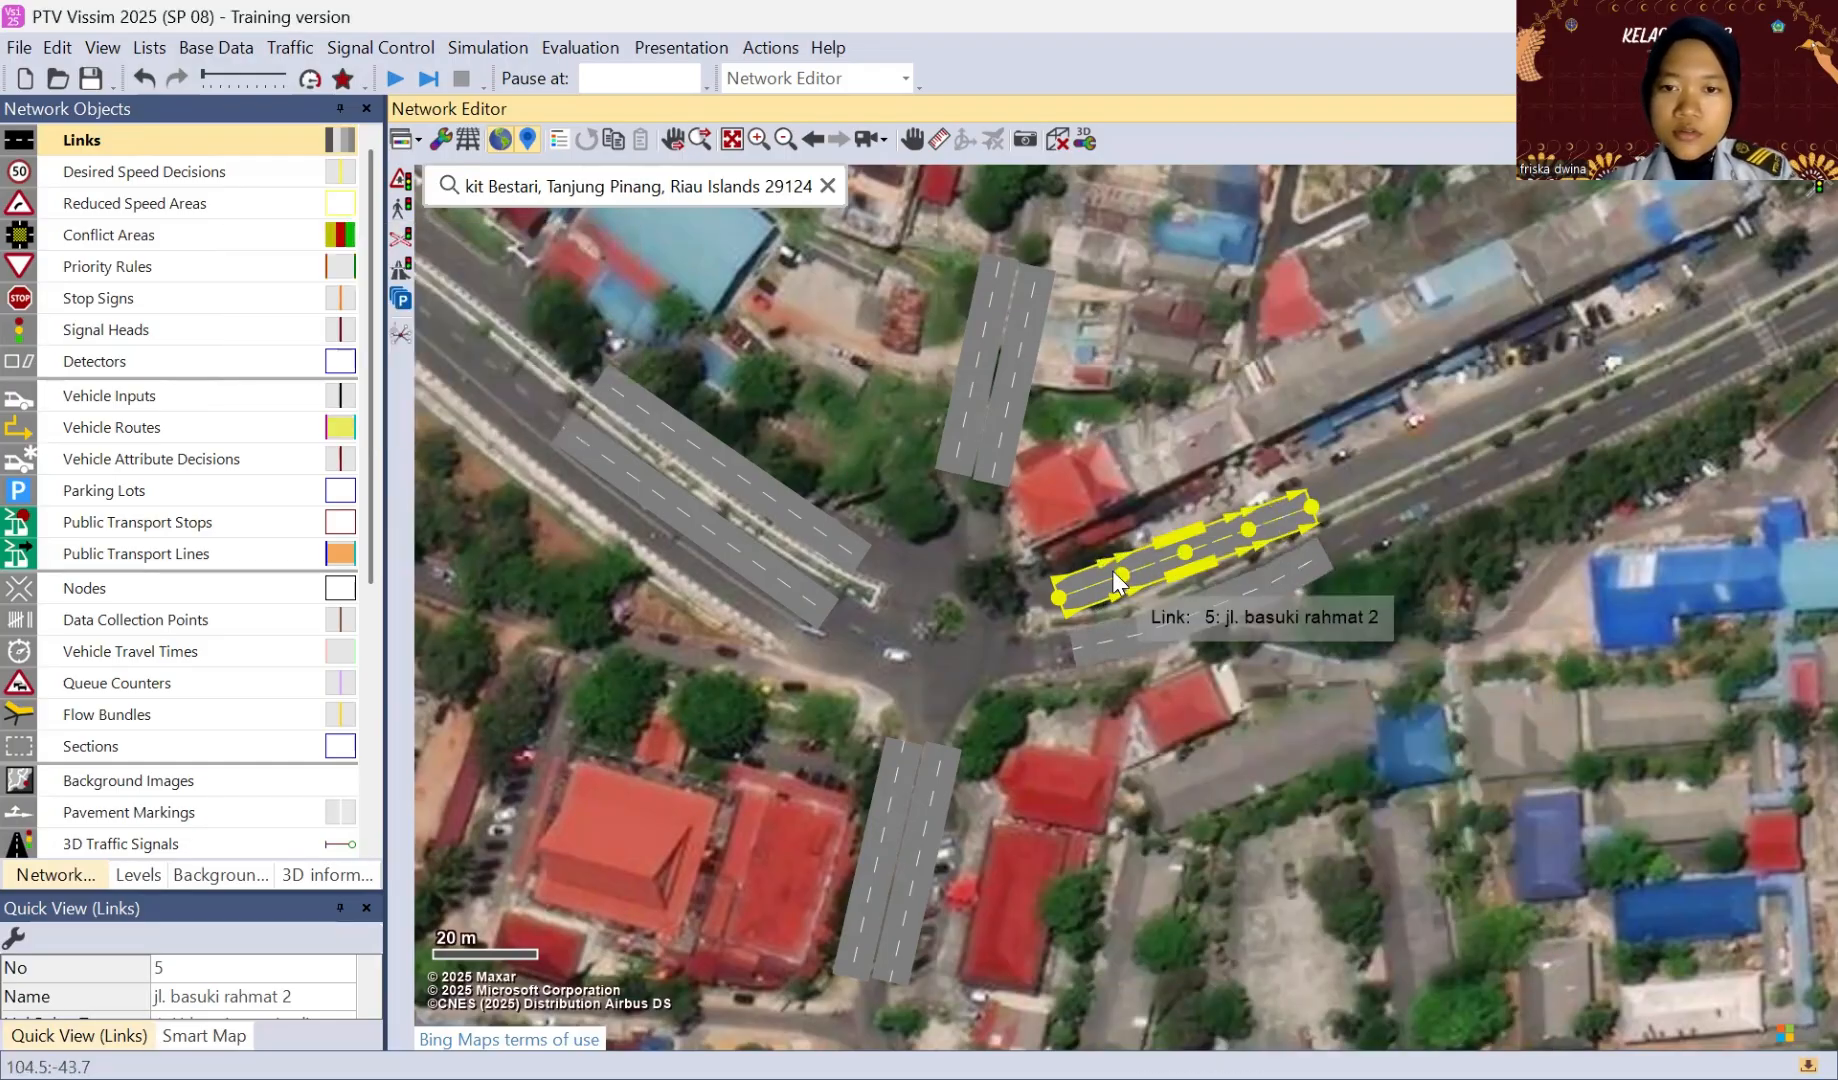
drag(1122, 575, 1312, 502)
Step: Nudge the western link of the southern approach slightly to sit snugly beside its opposite direction link
click(965, 424)
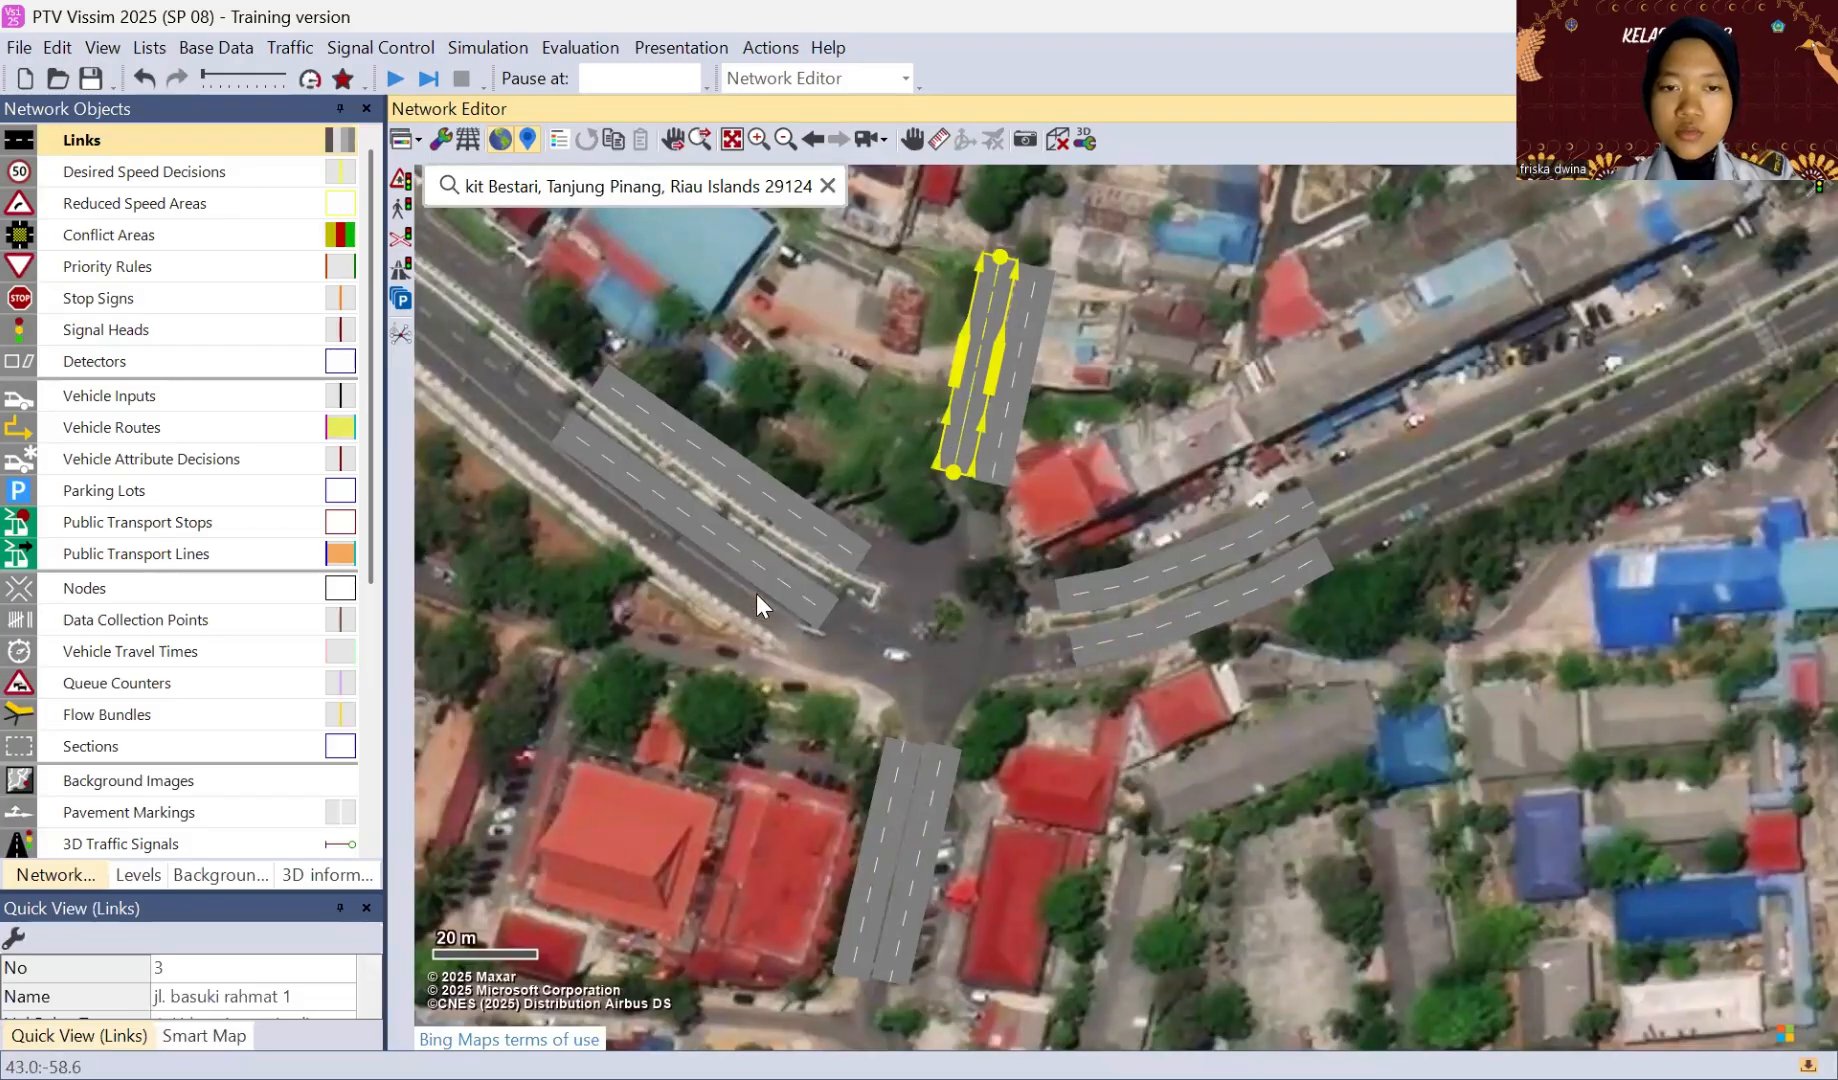
click(717, 546)
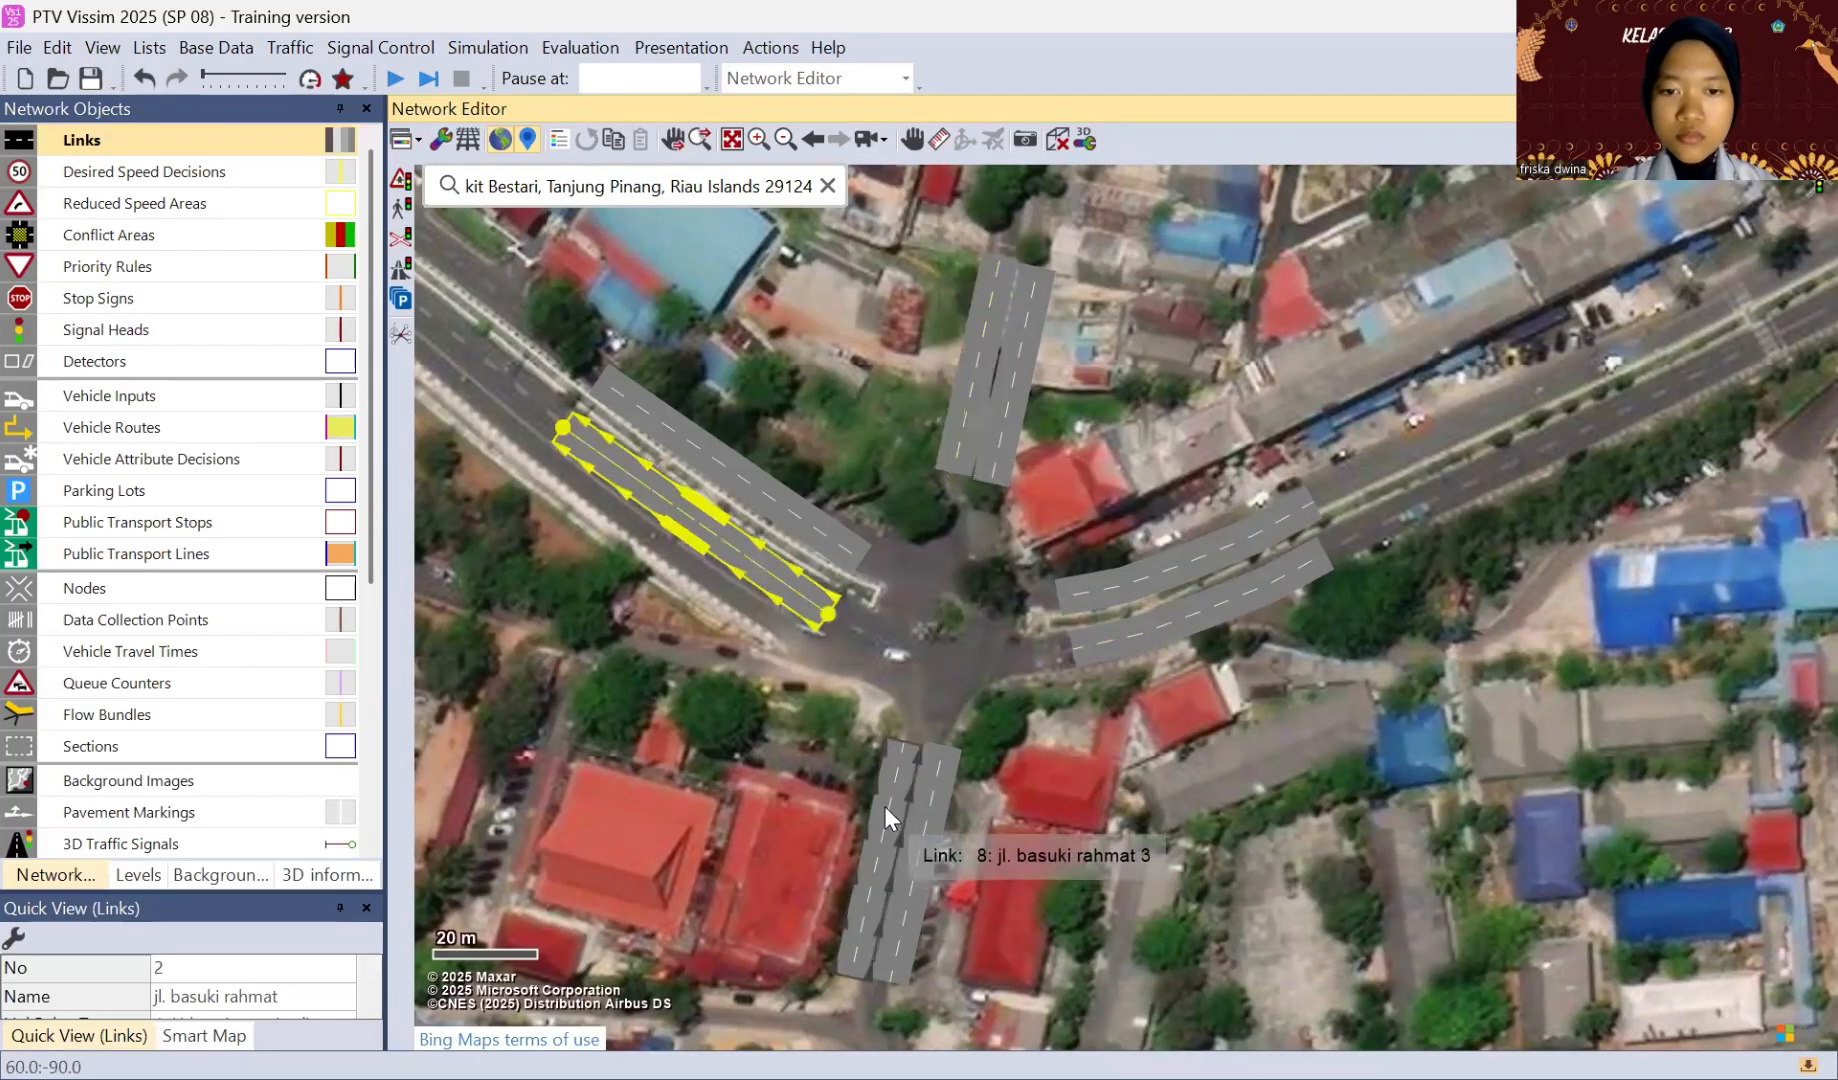
click(886, 804)
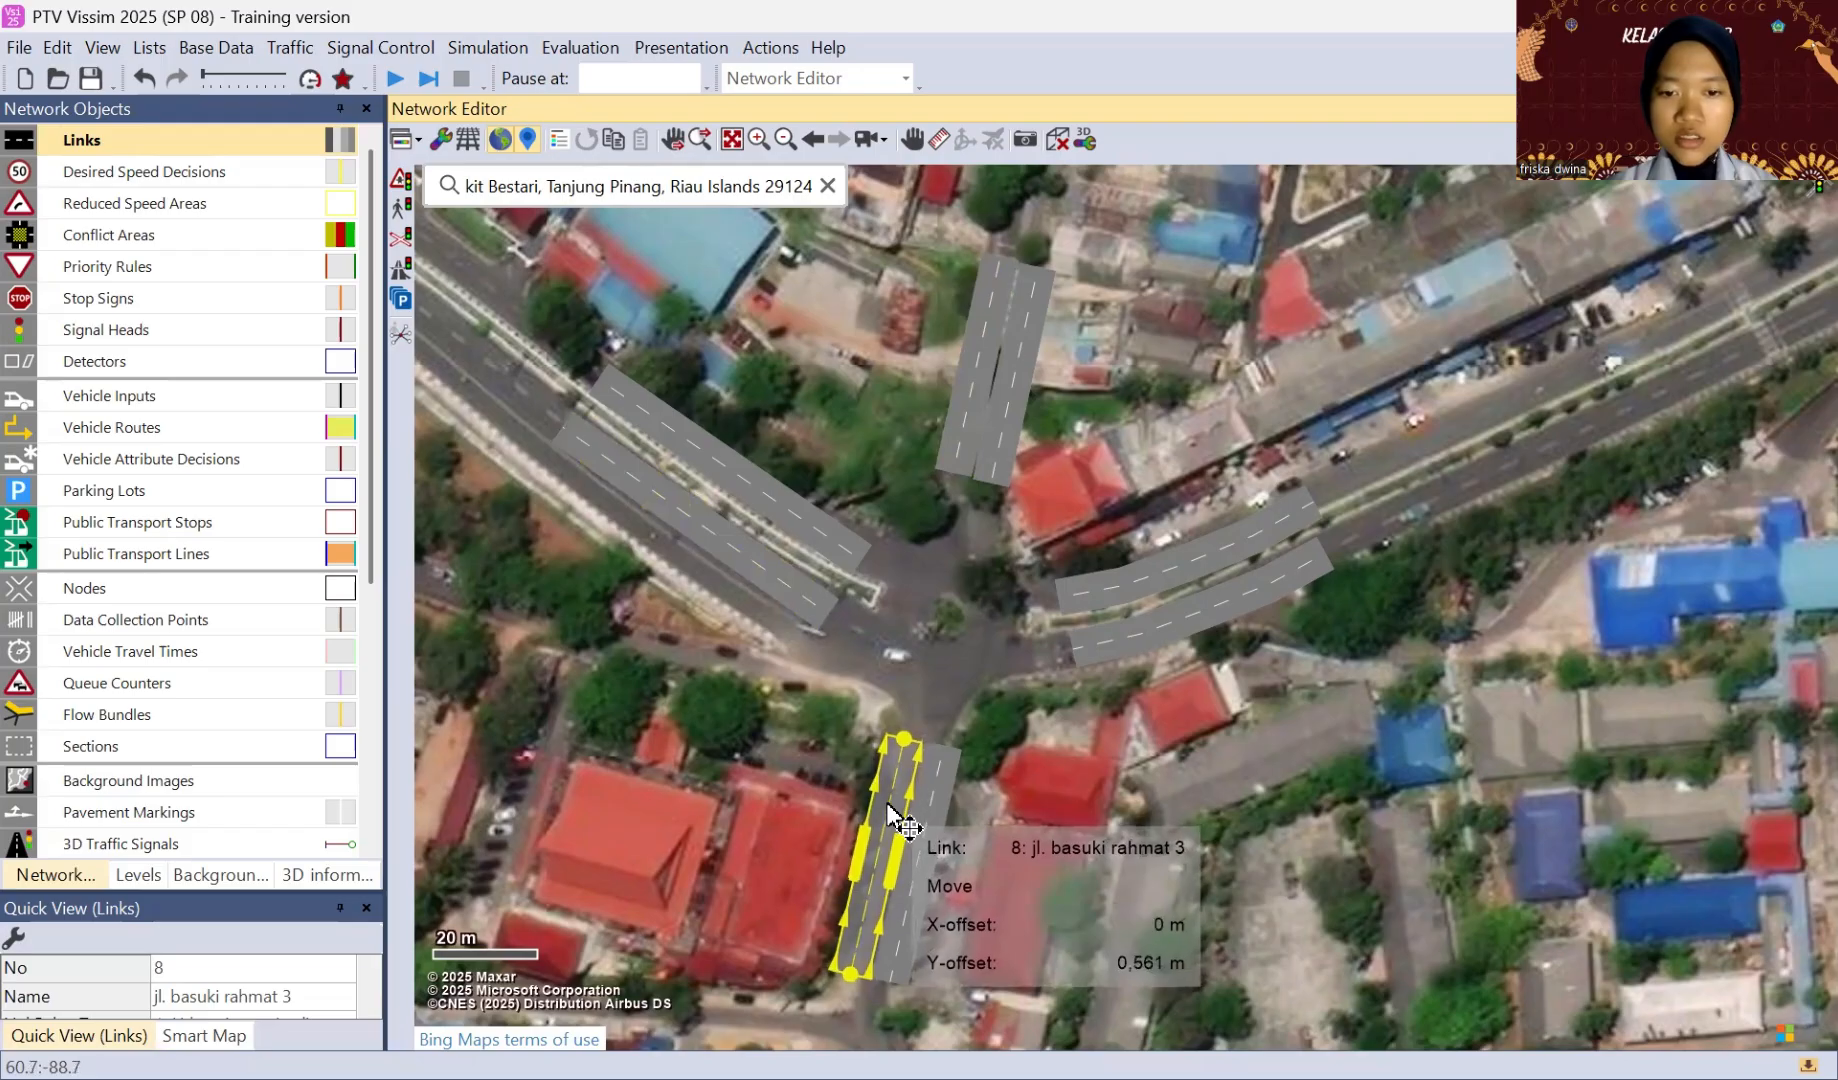
click(1130, 752)
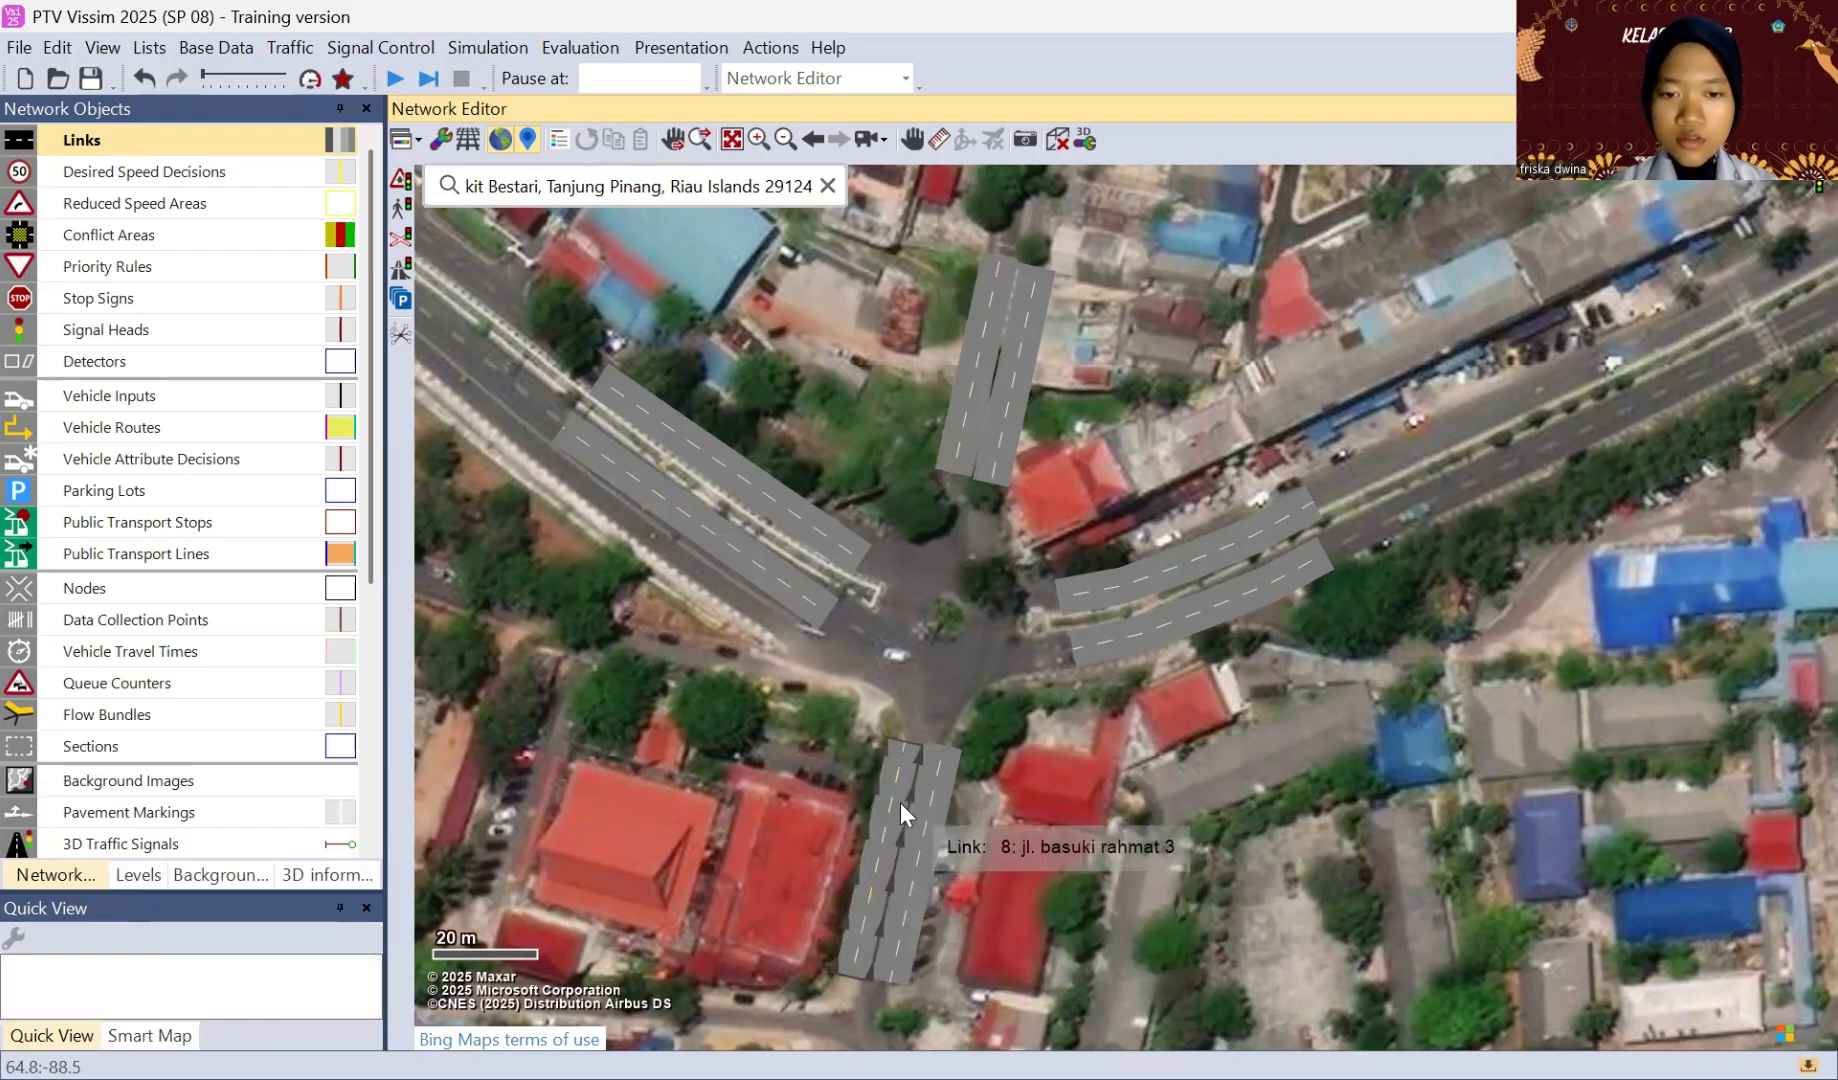
drag(886, 811, 885, 788)
click(1028, 770)
click(1005, 747)
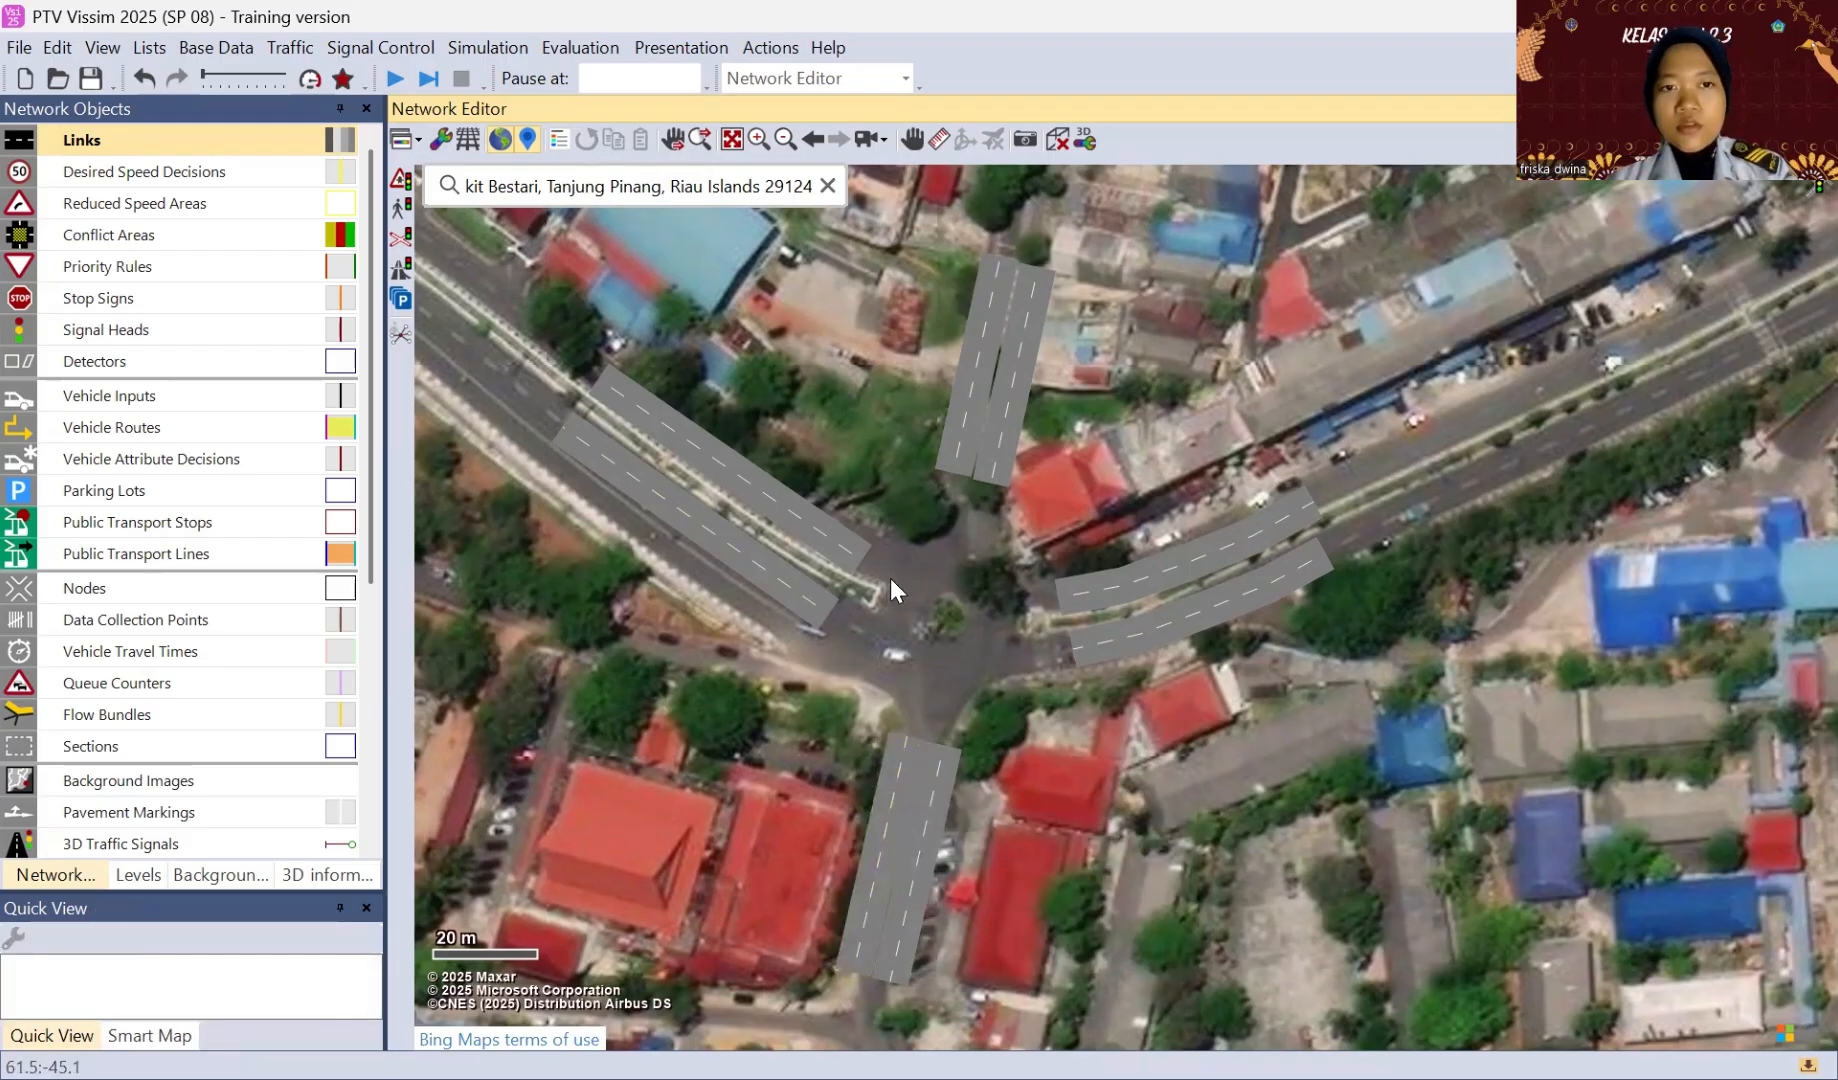
Step: Generate a spline with 3 intermediate points on the northwestern approach's southern link and bend it to match the carriageway
click(712, 534)
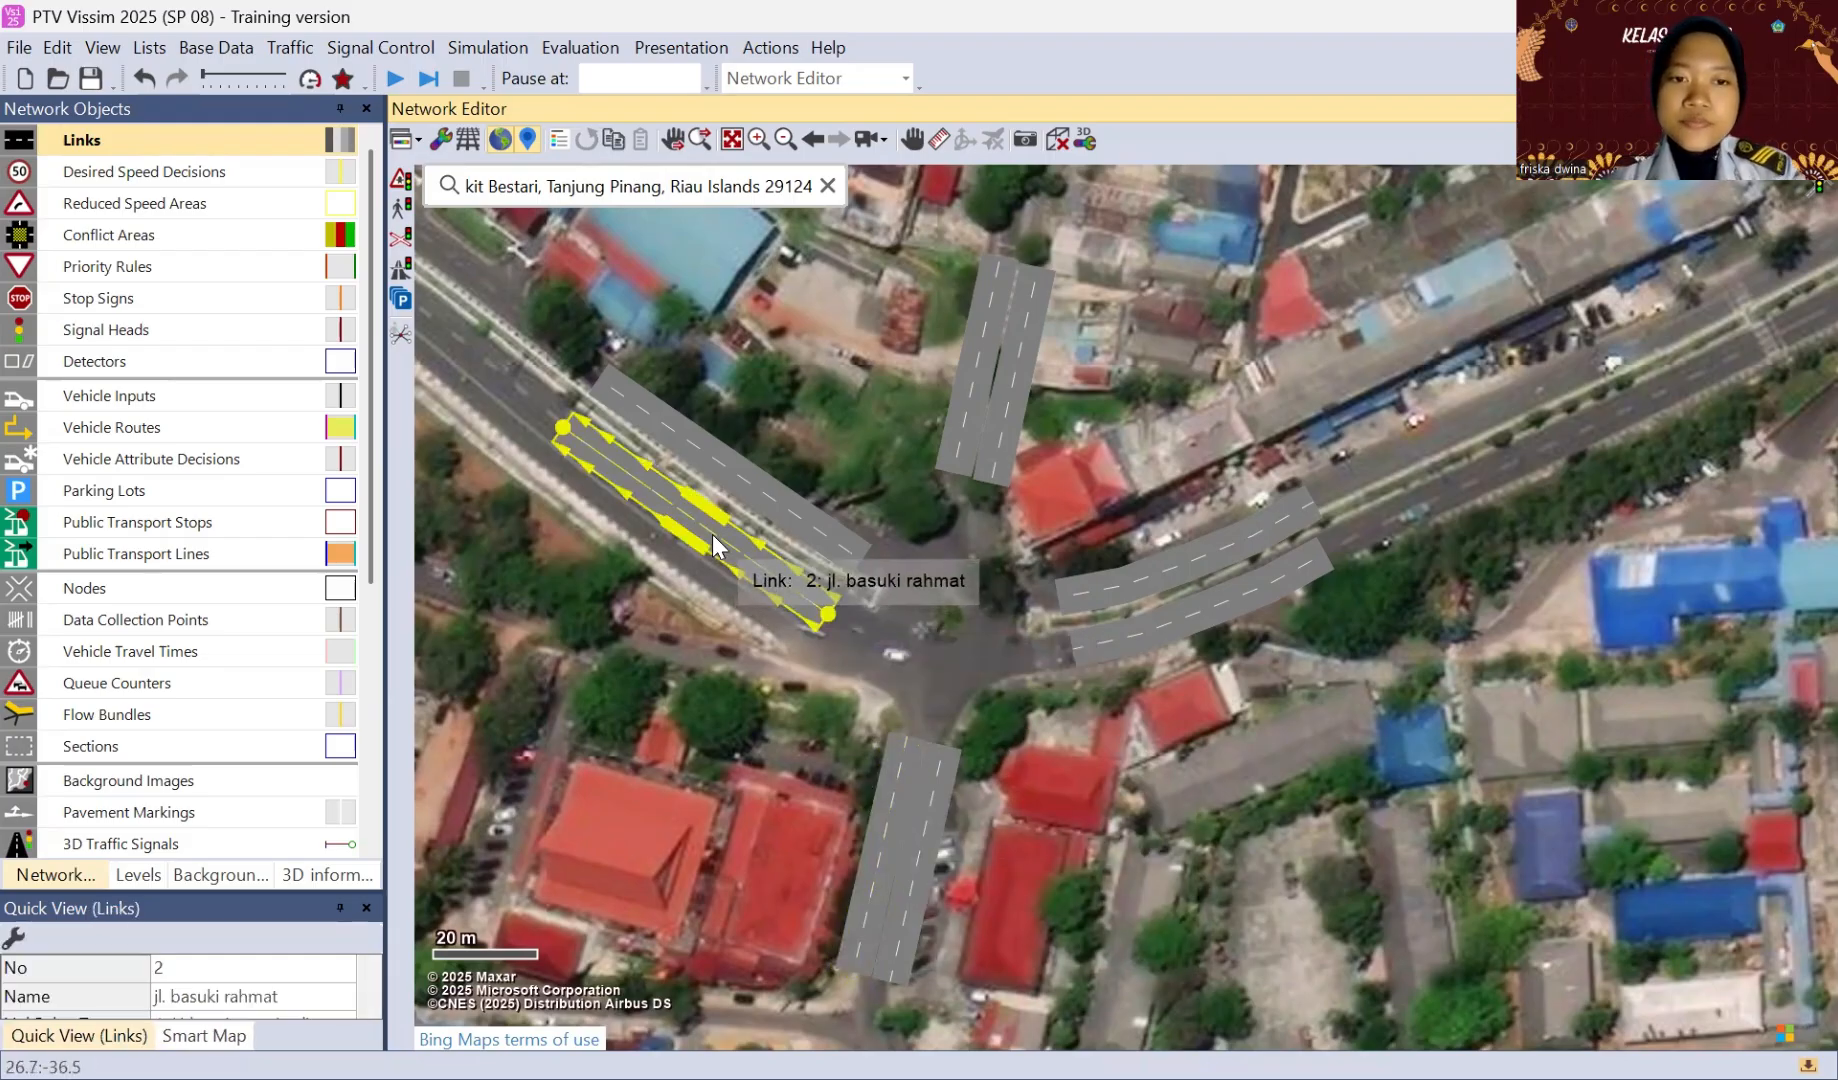
right_click(712, 534)
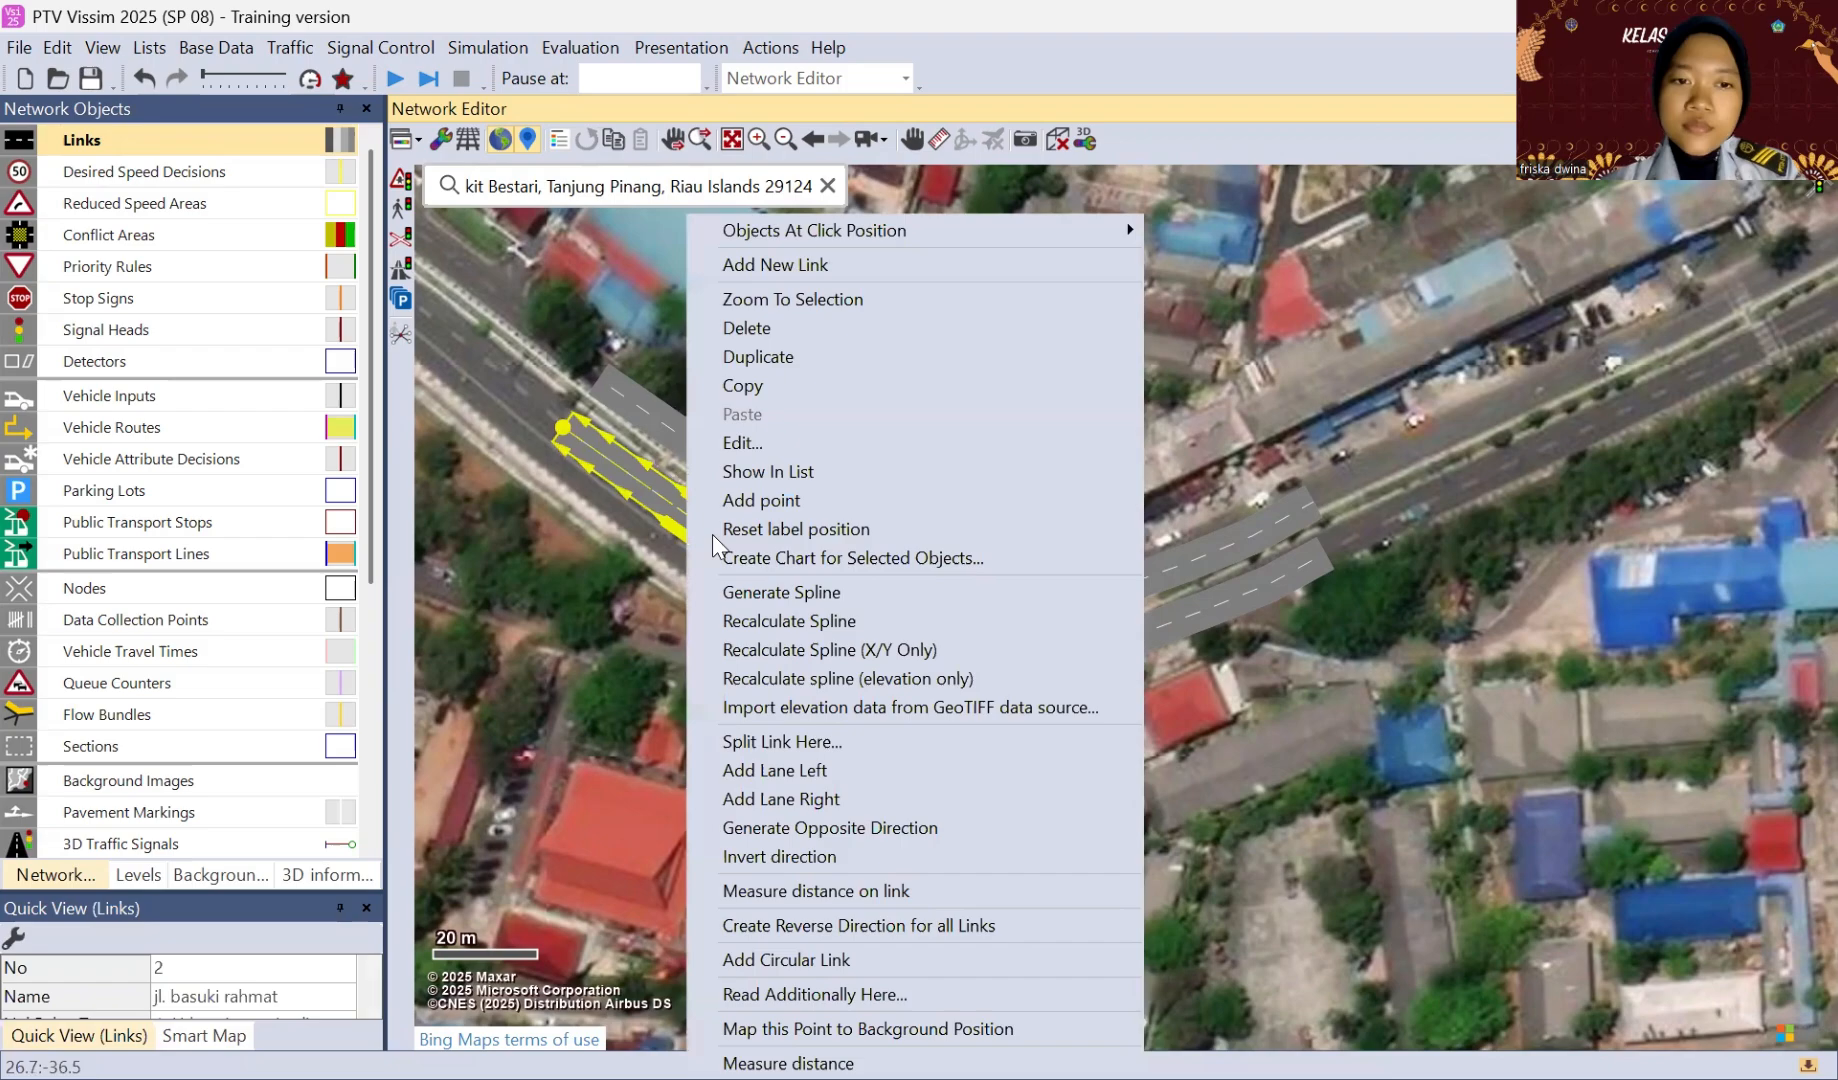
click(765, 592)
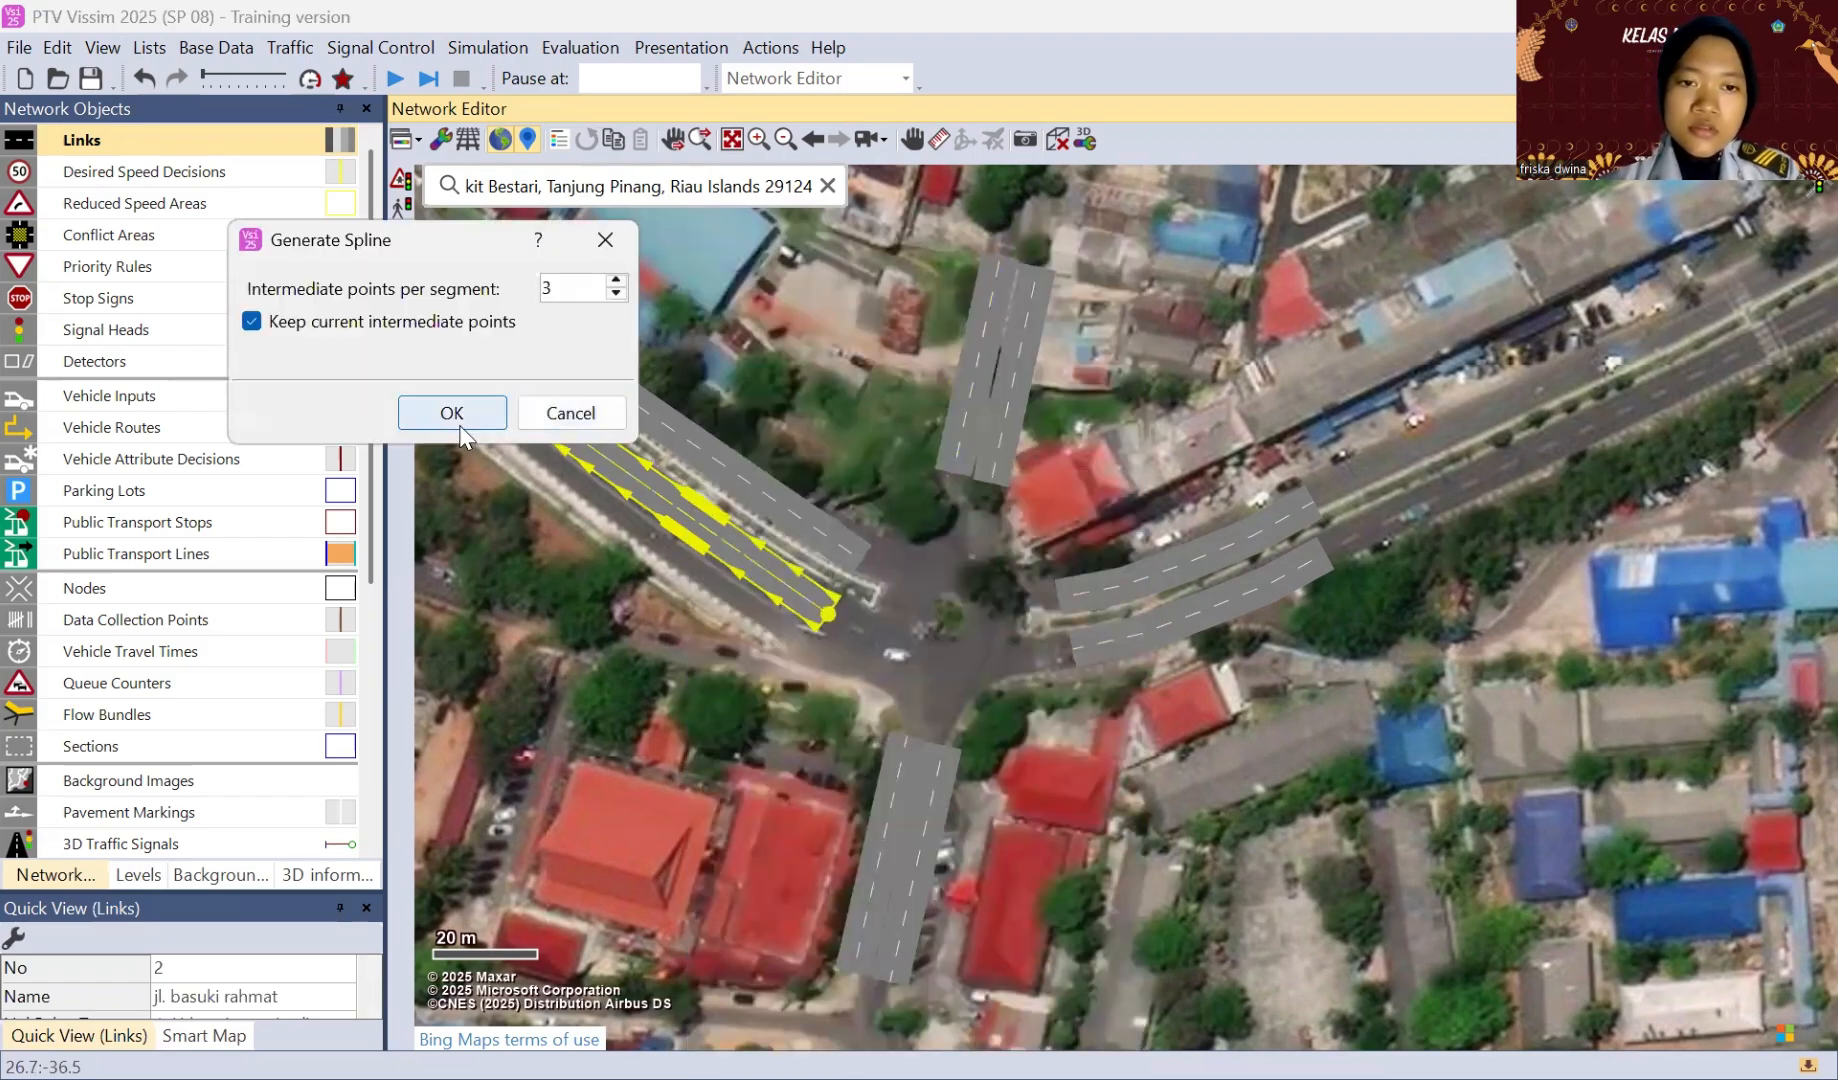
key(Return)
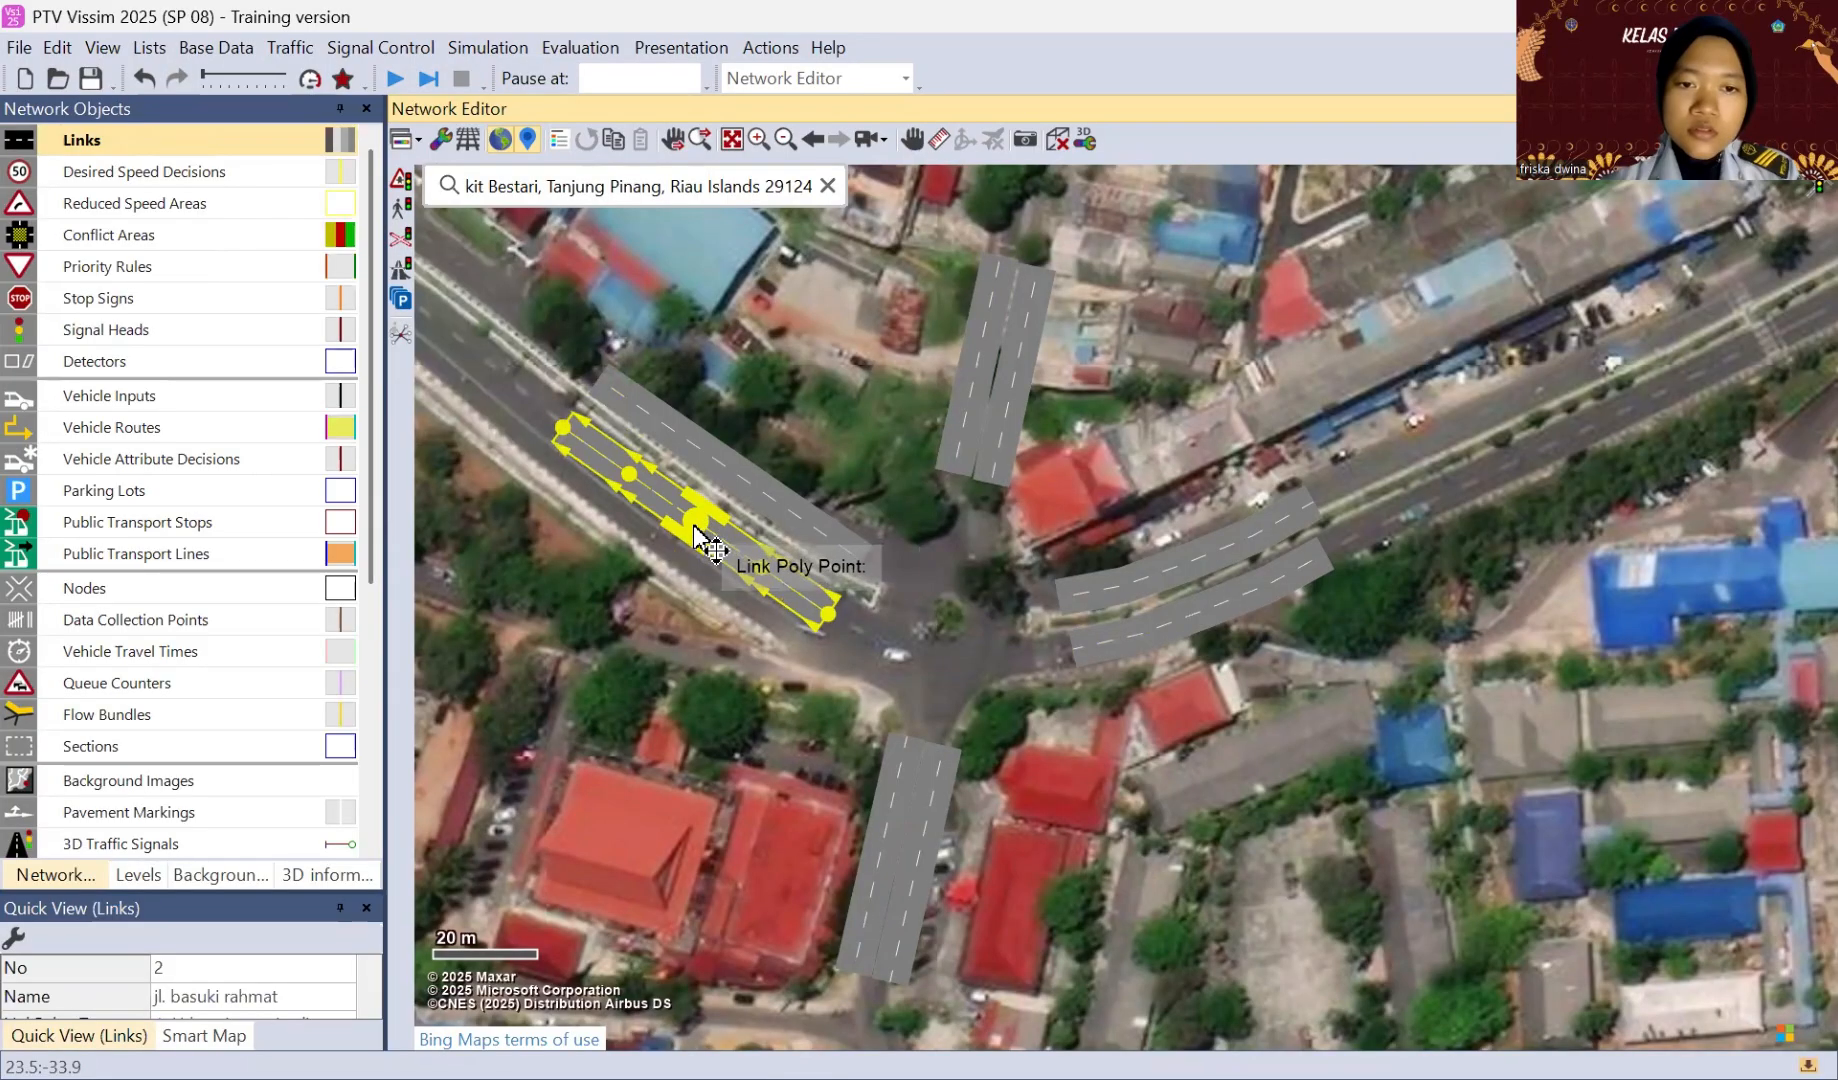
drag(697, 521, 694, 527)
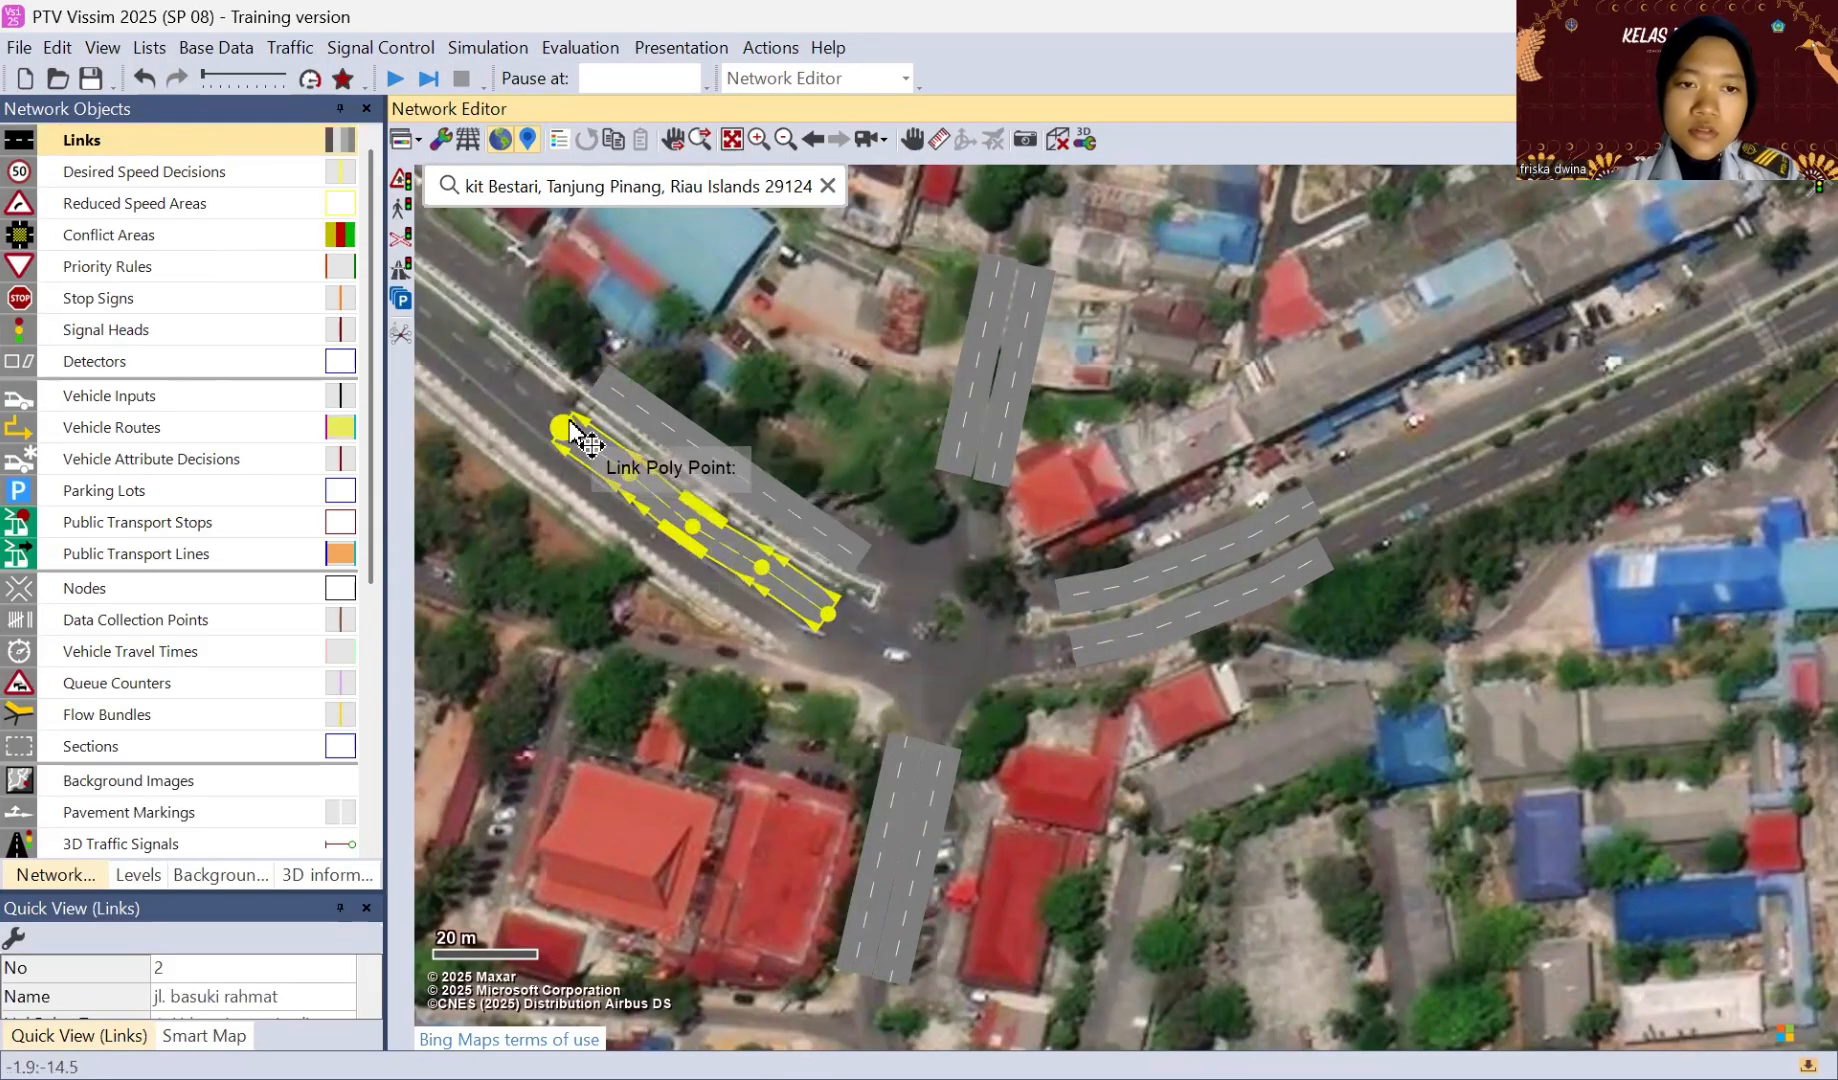
drag(566, 432, 573, 432)
drag(769, 566, 836, 618)
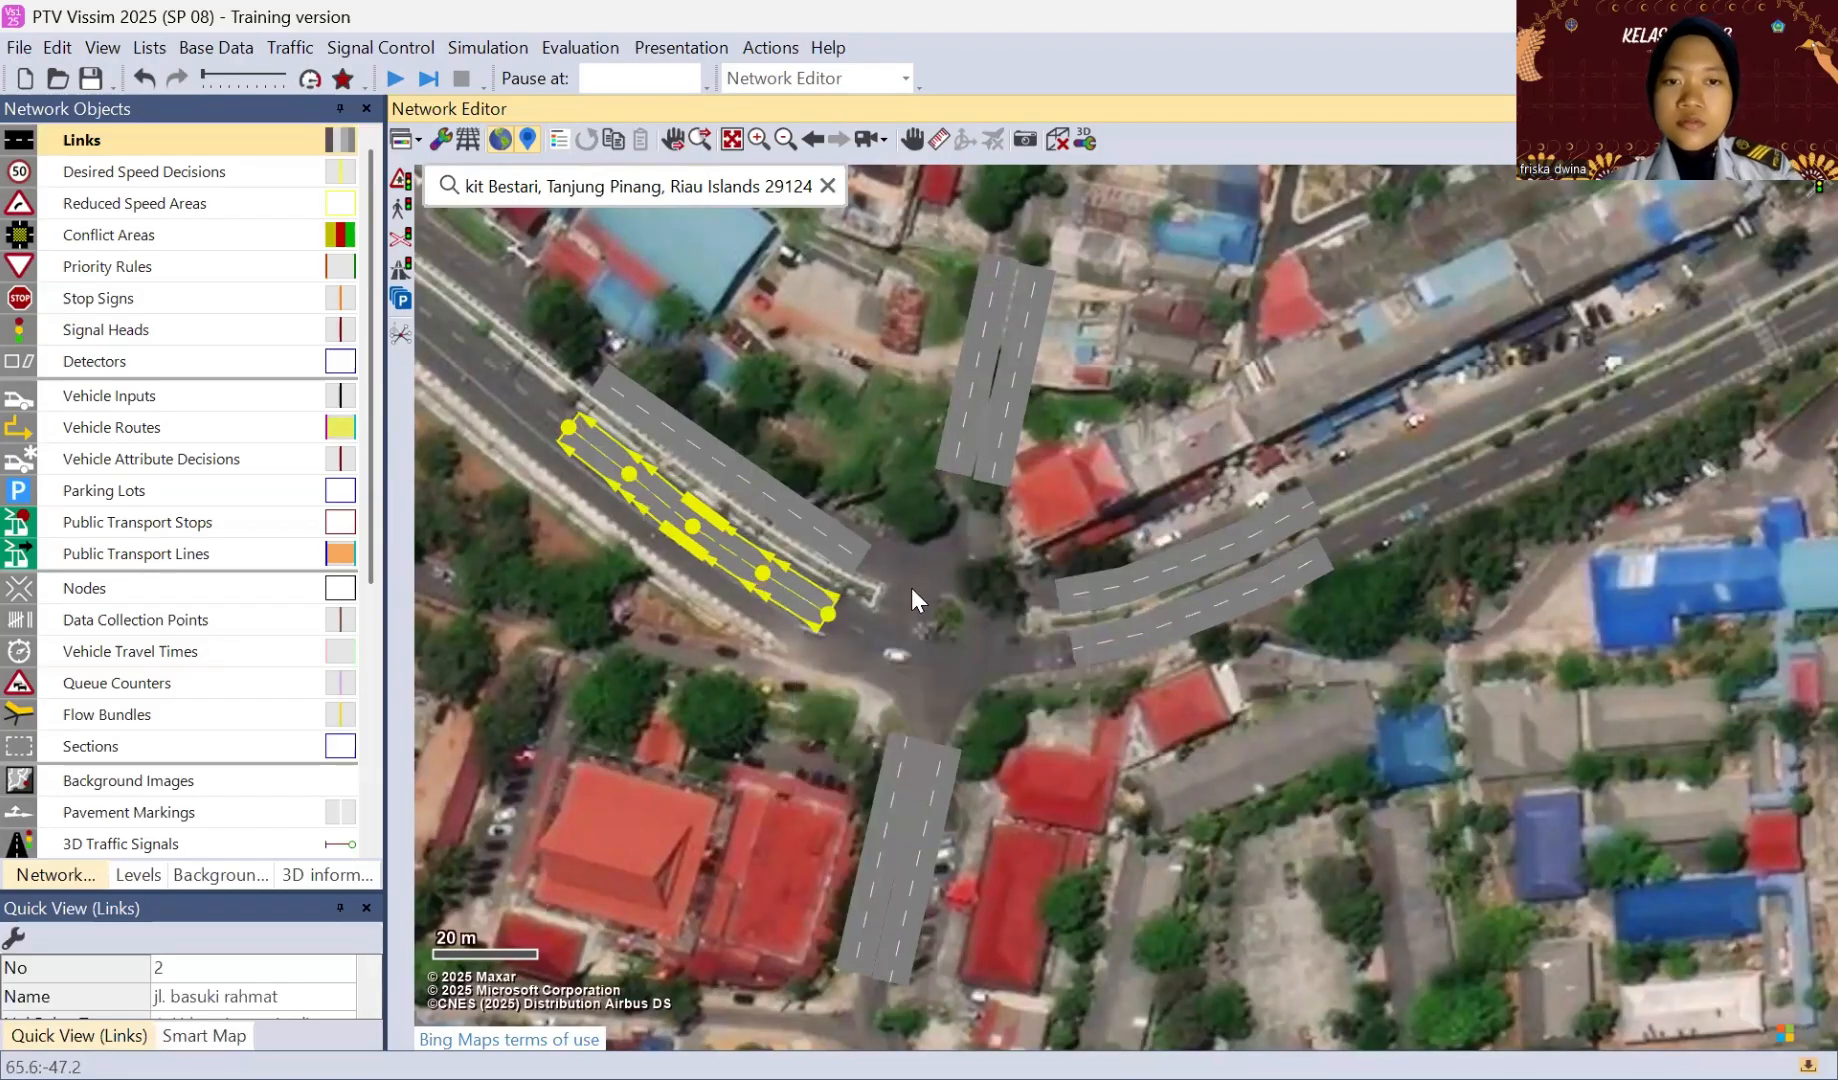
click(919, 602)
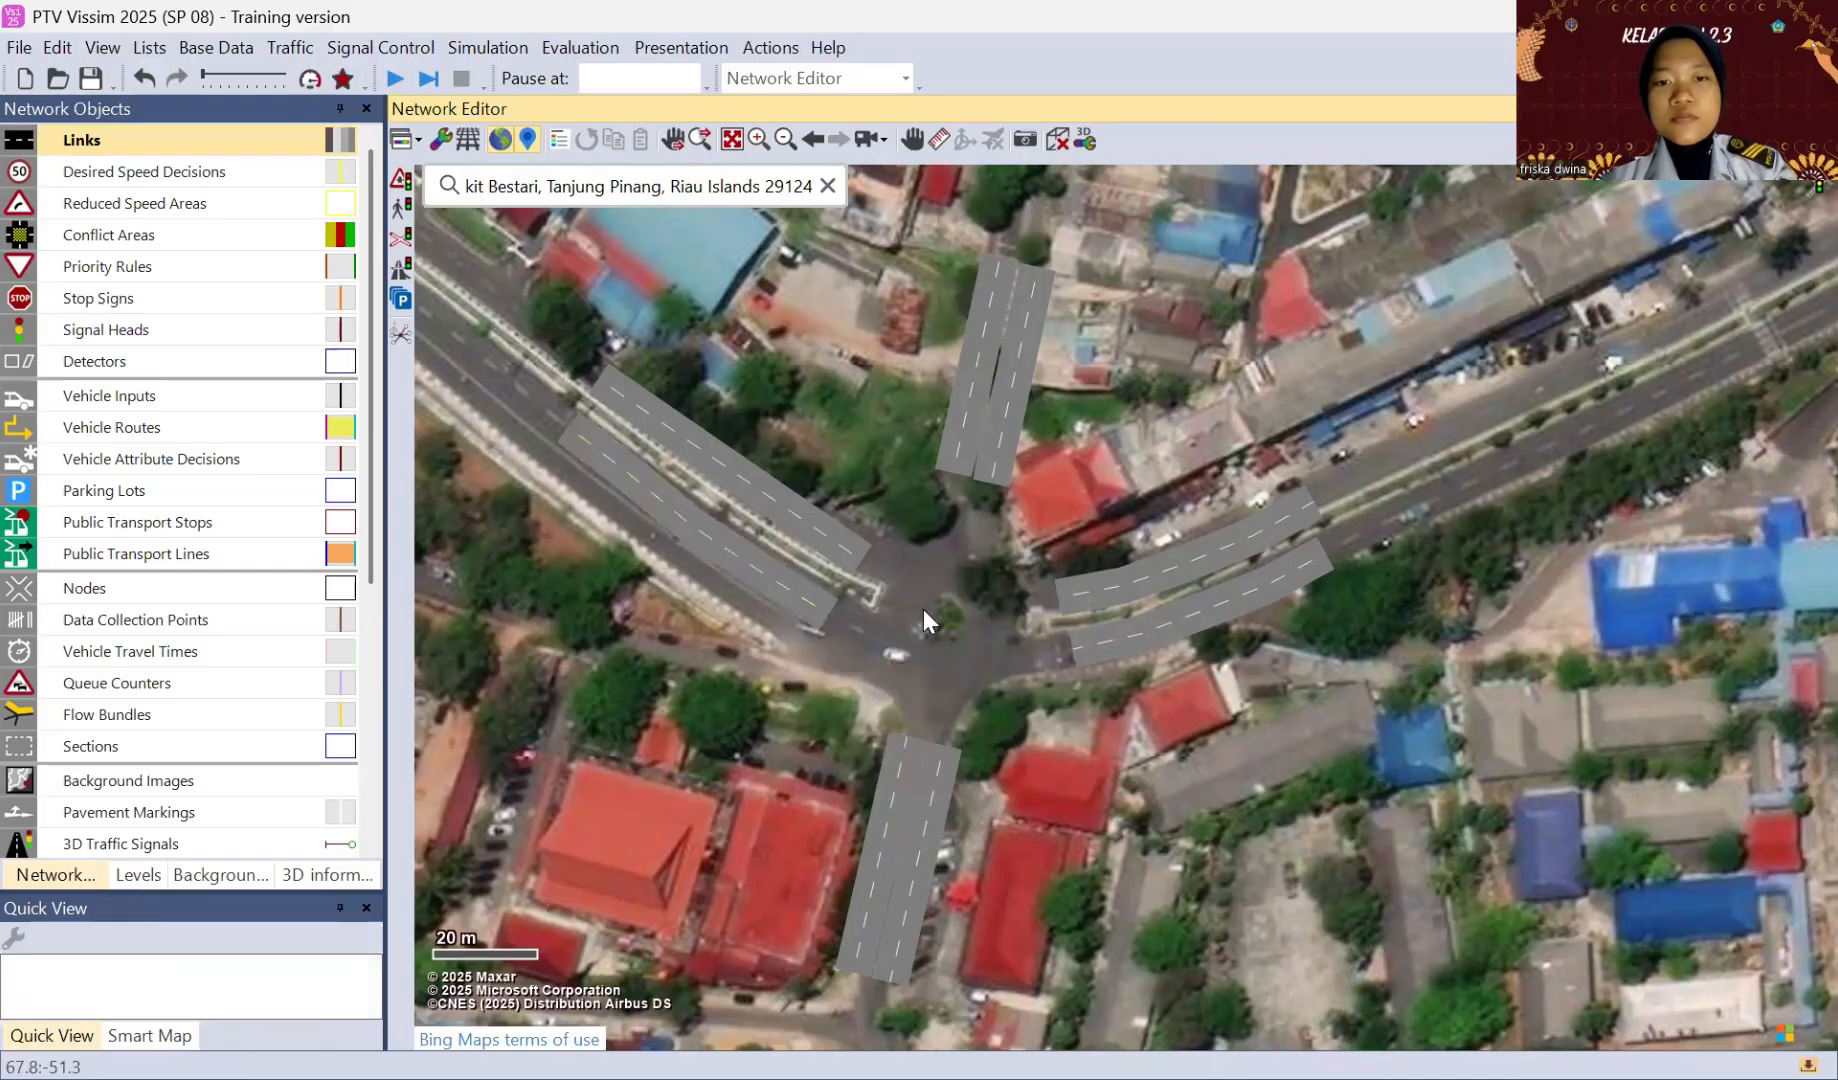
Step: Shift the middle point of the northwestern approach's southern link slightly toward the median to soften its curve
click(696, 528)
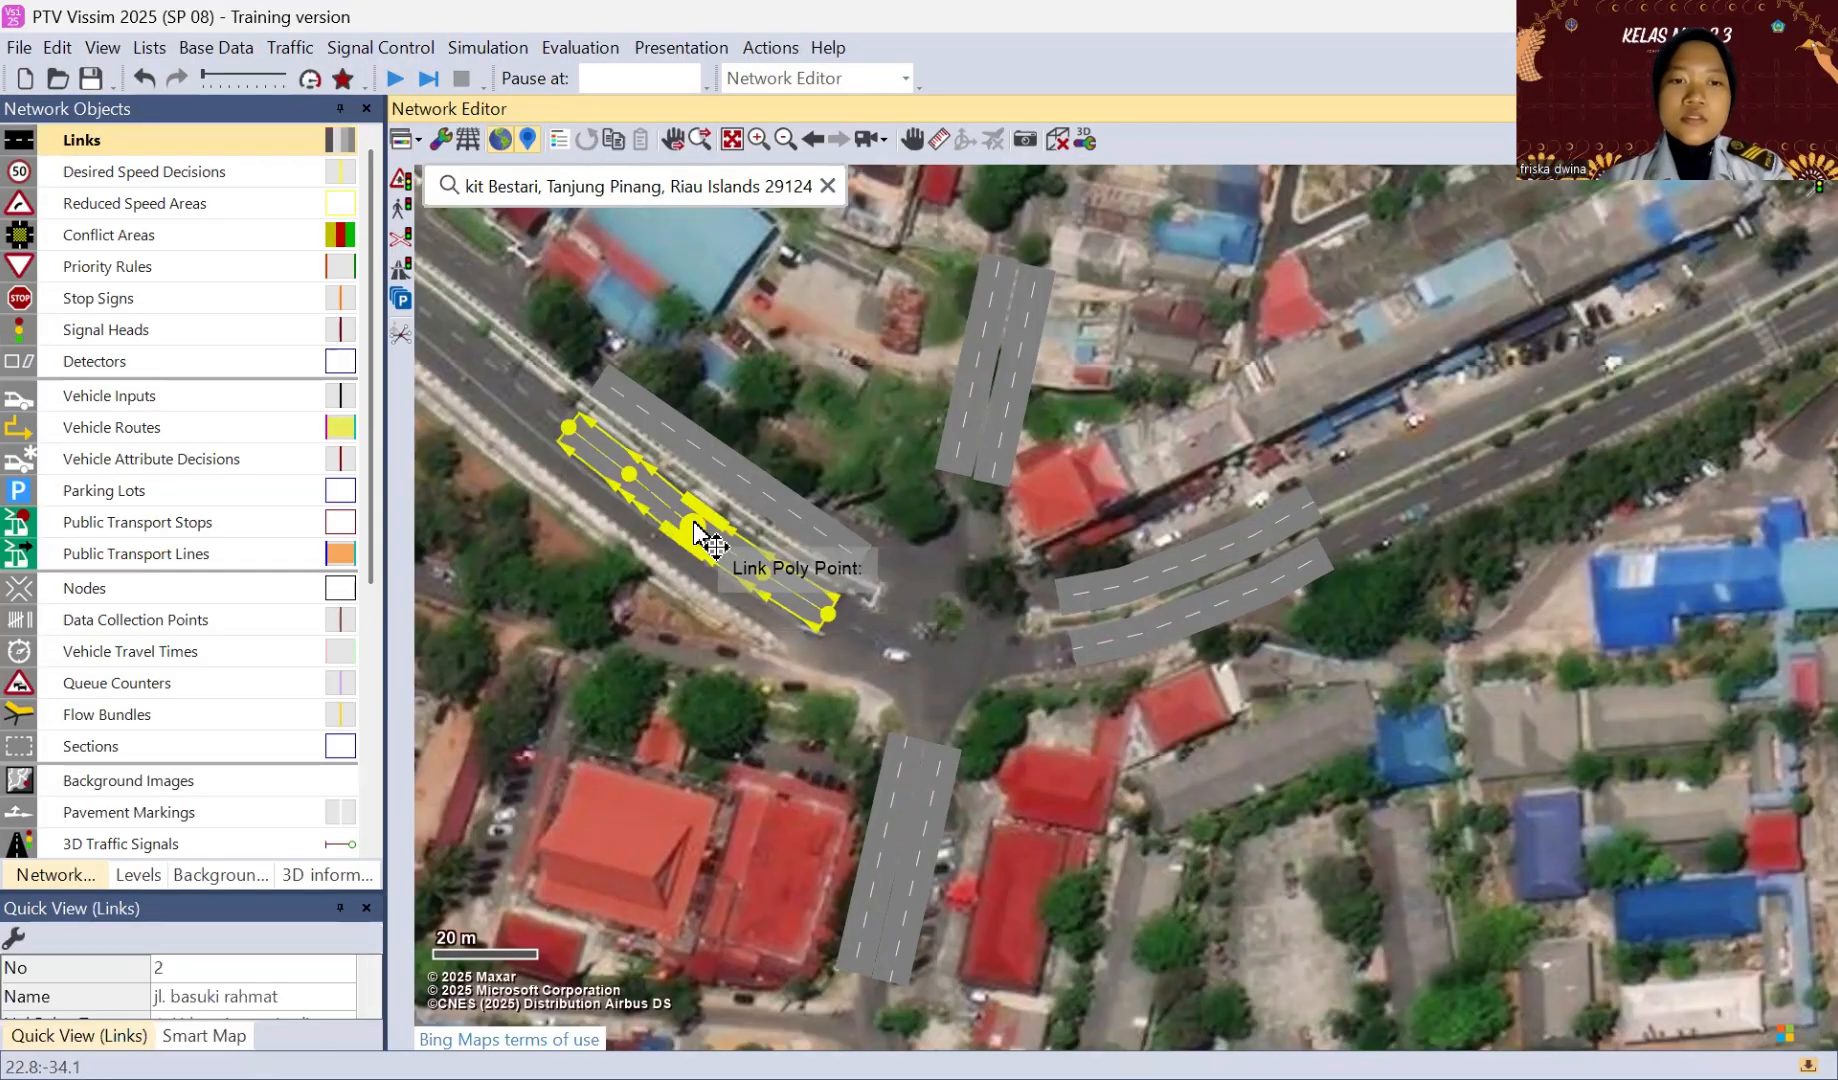
drag(696, 528, 695, 522)
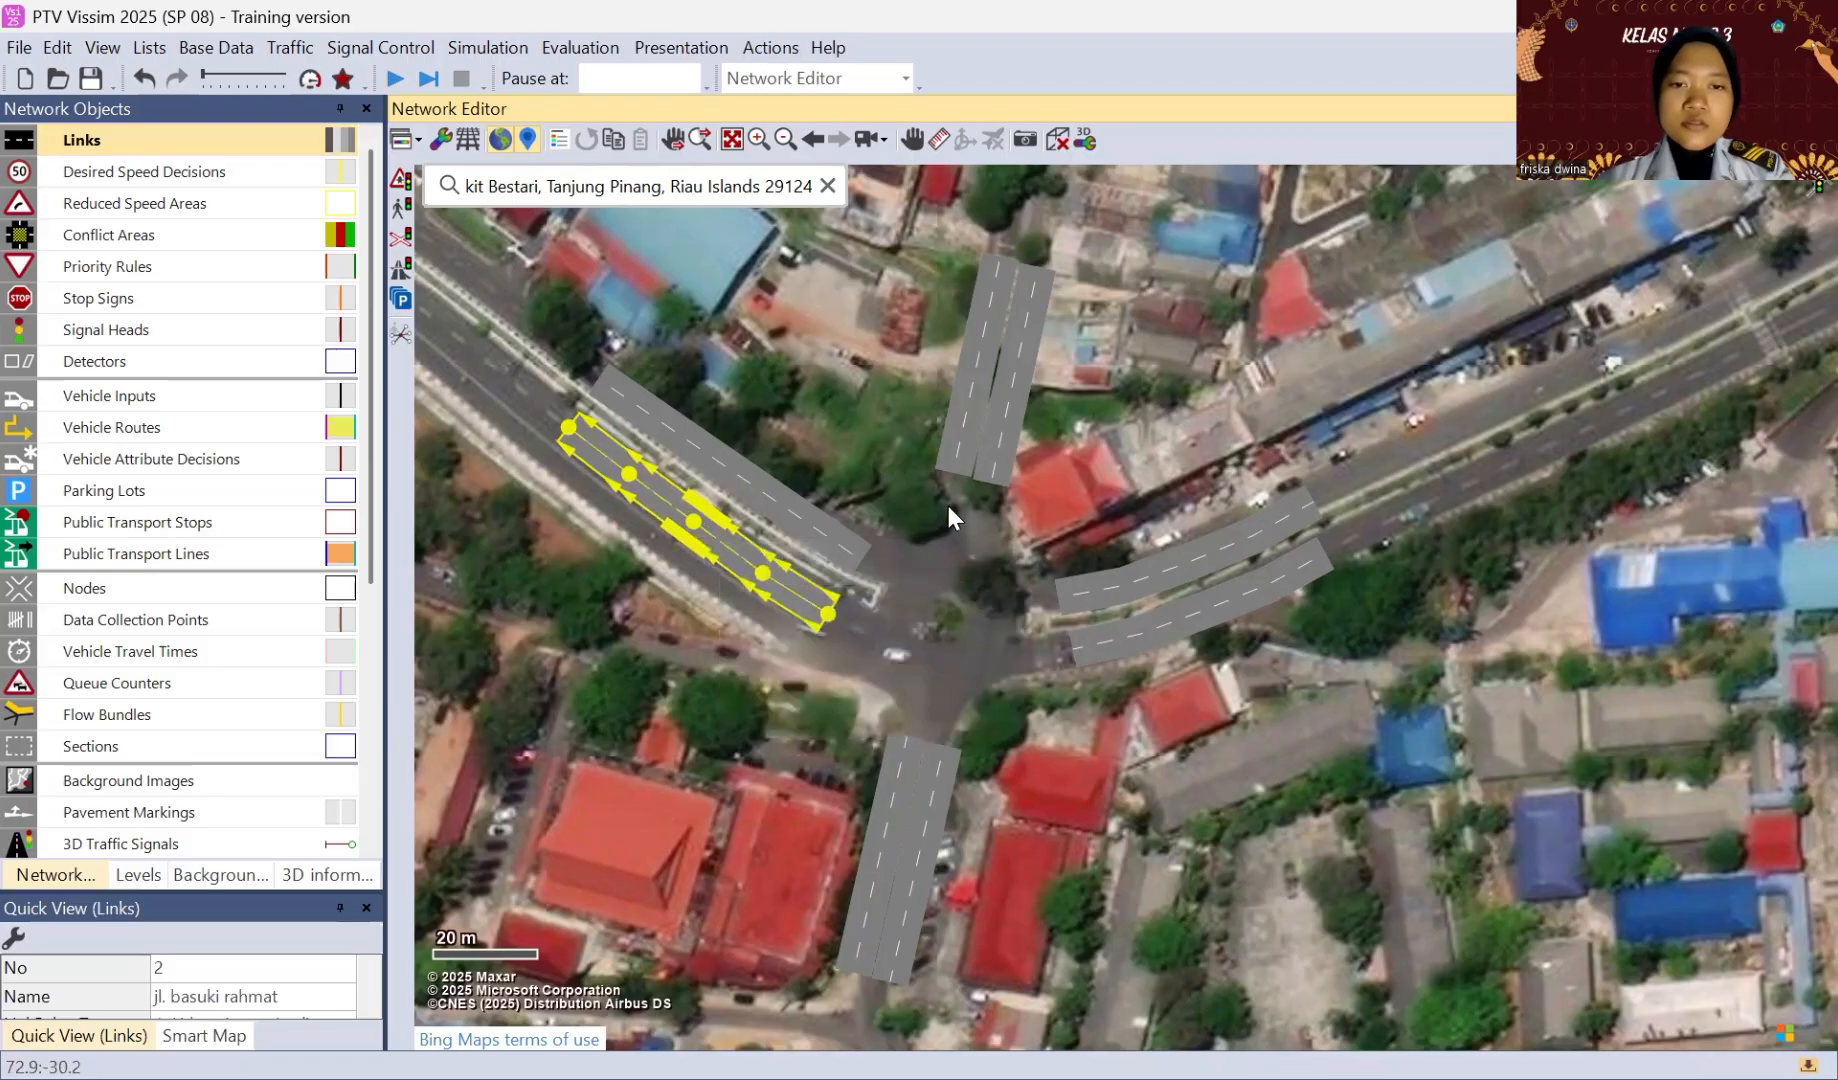
click(921, 575)
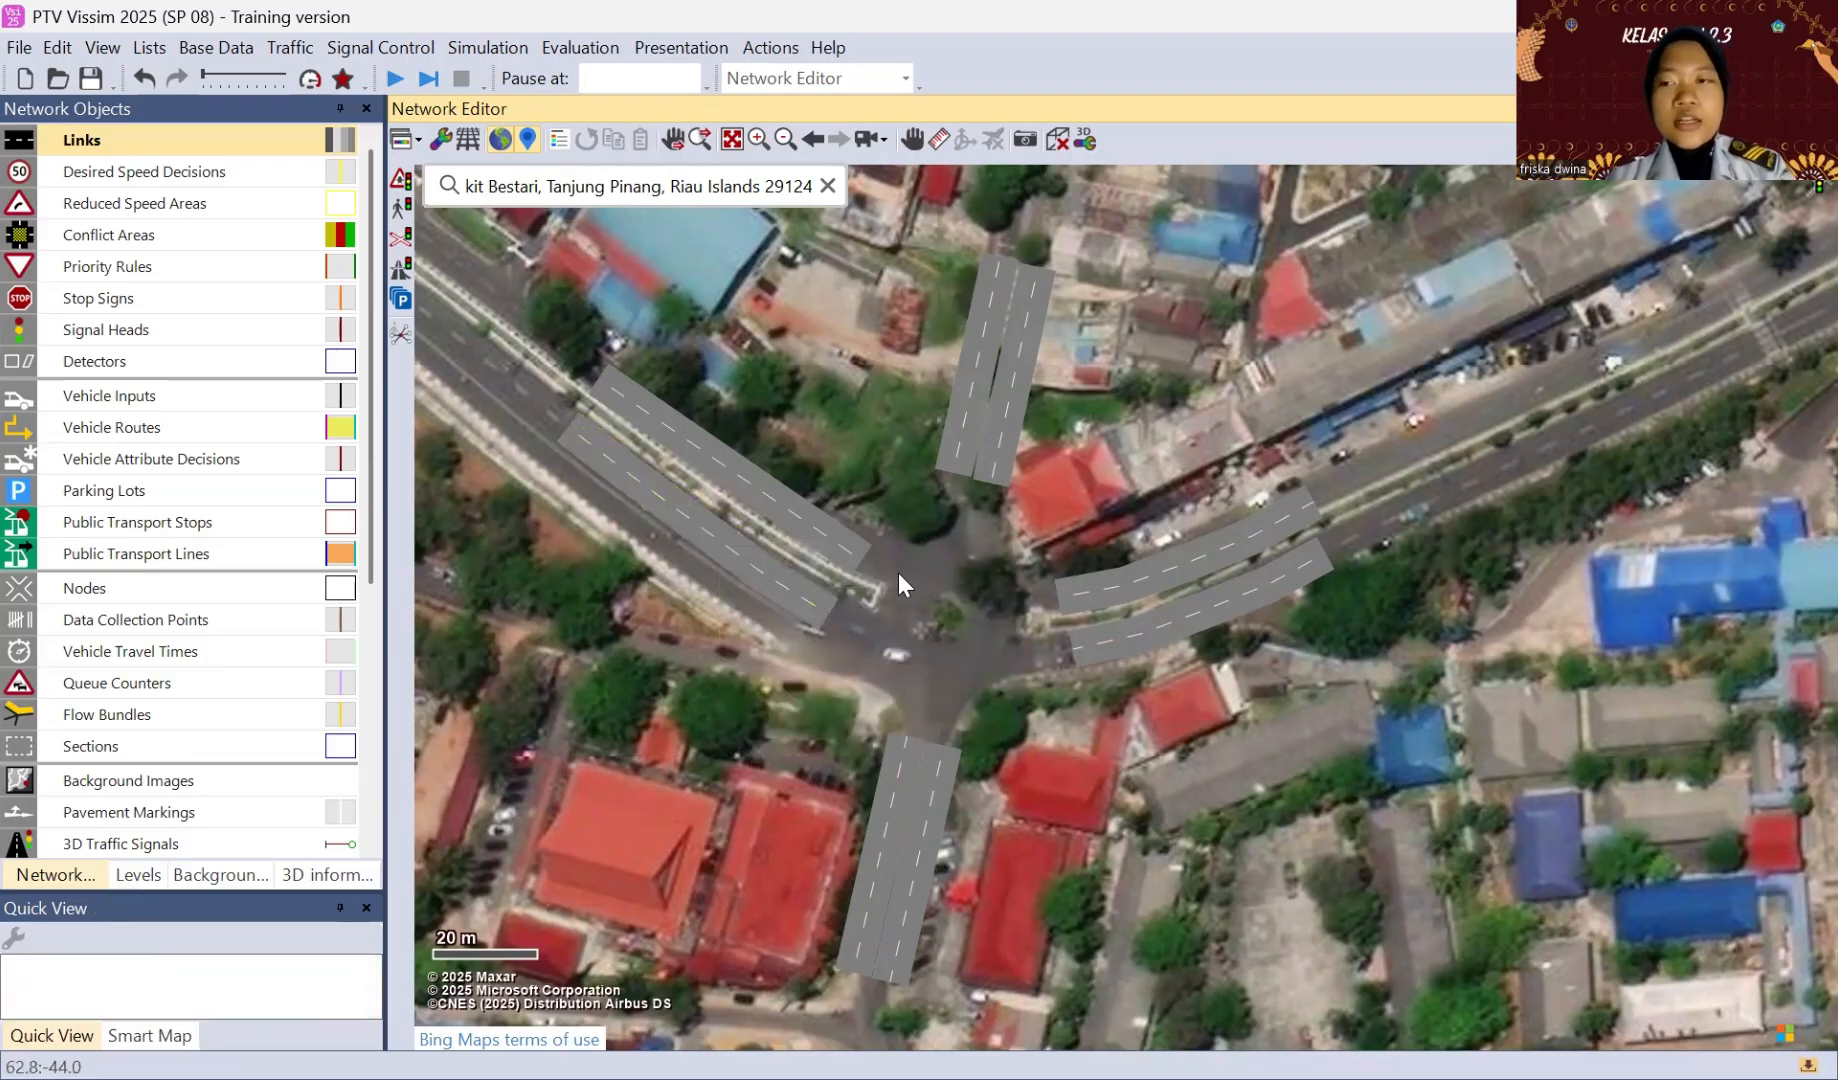
Step: Add a two-lane connector from the northwestern approach's northern link to the northern approach's western link, named "connector 1"
click(821, 530)
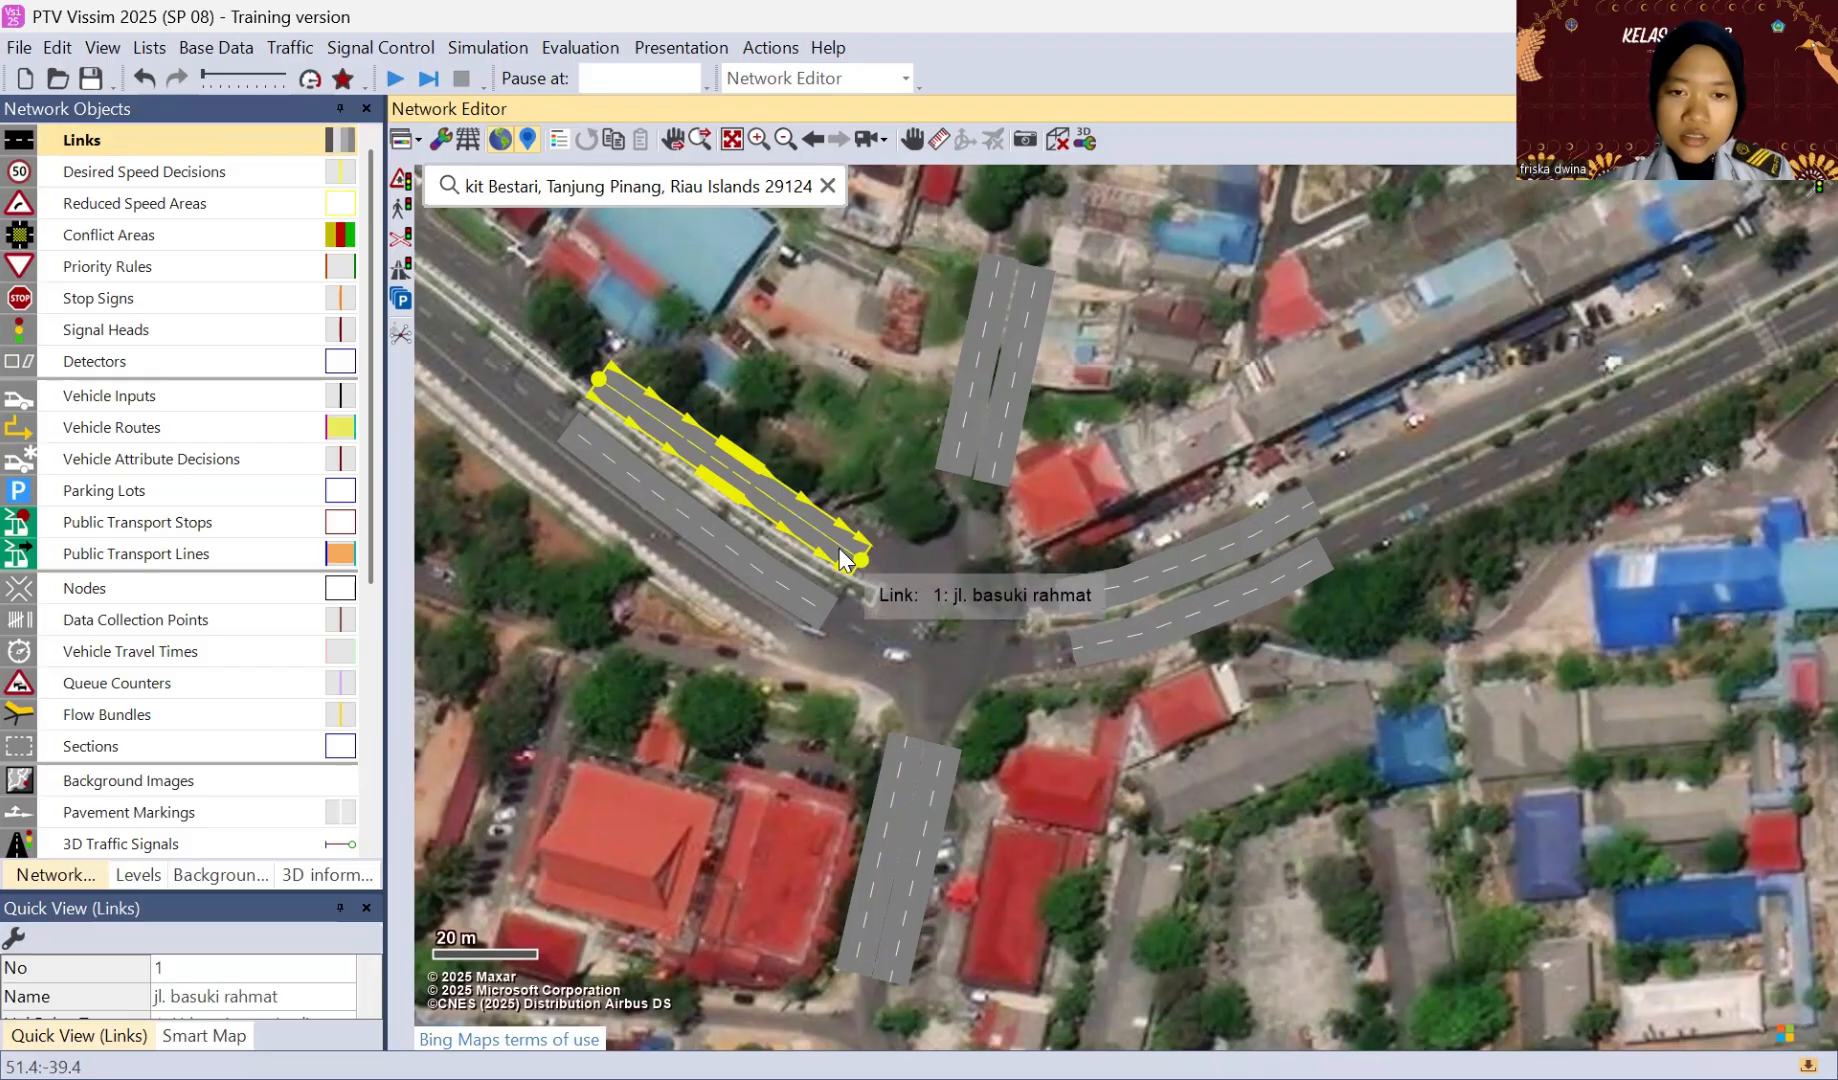
drag(843, 560, 957, 445)
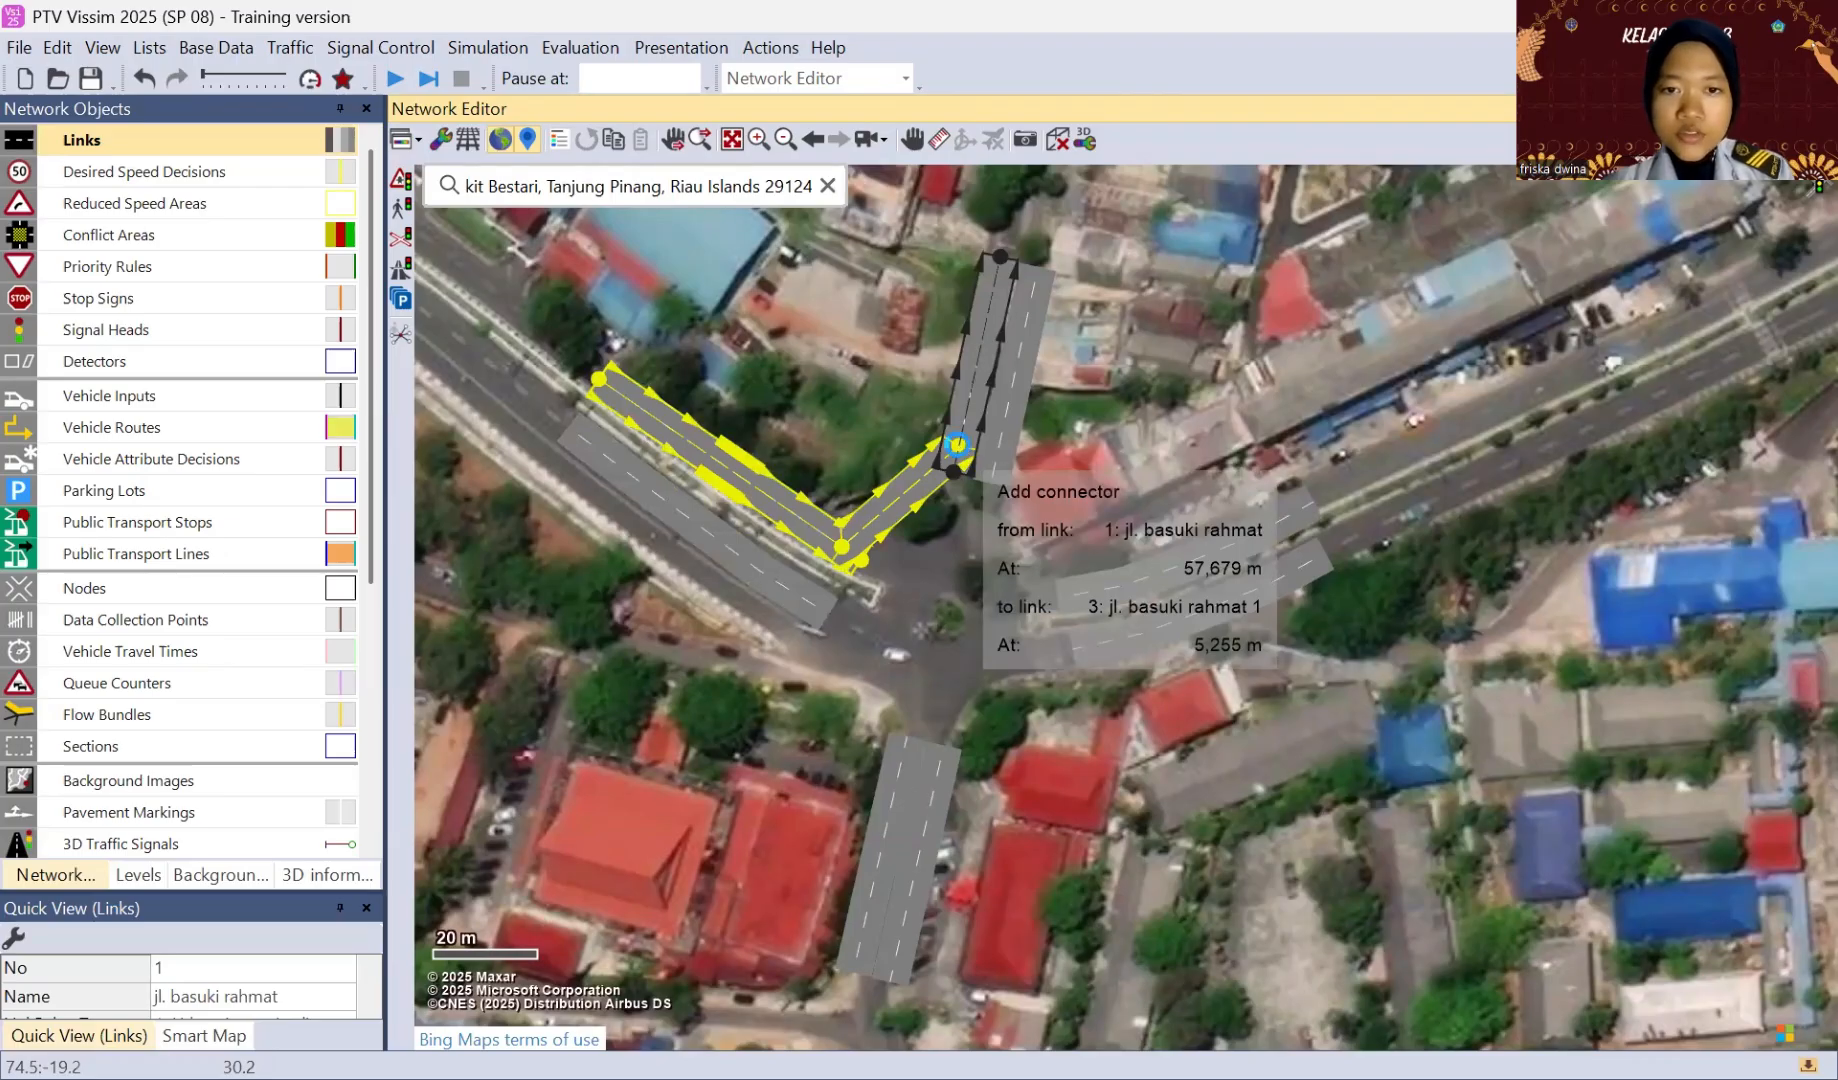
drag(957, 445, 957, 445)
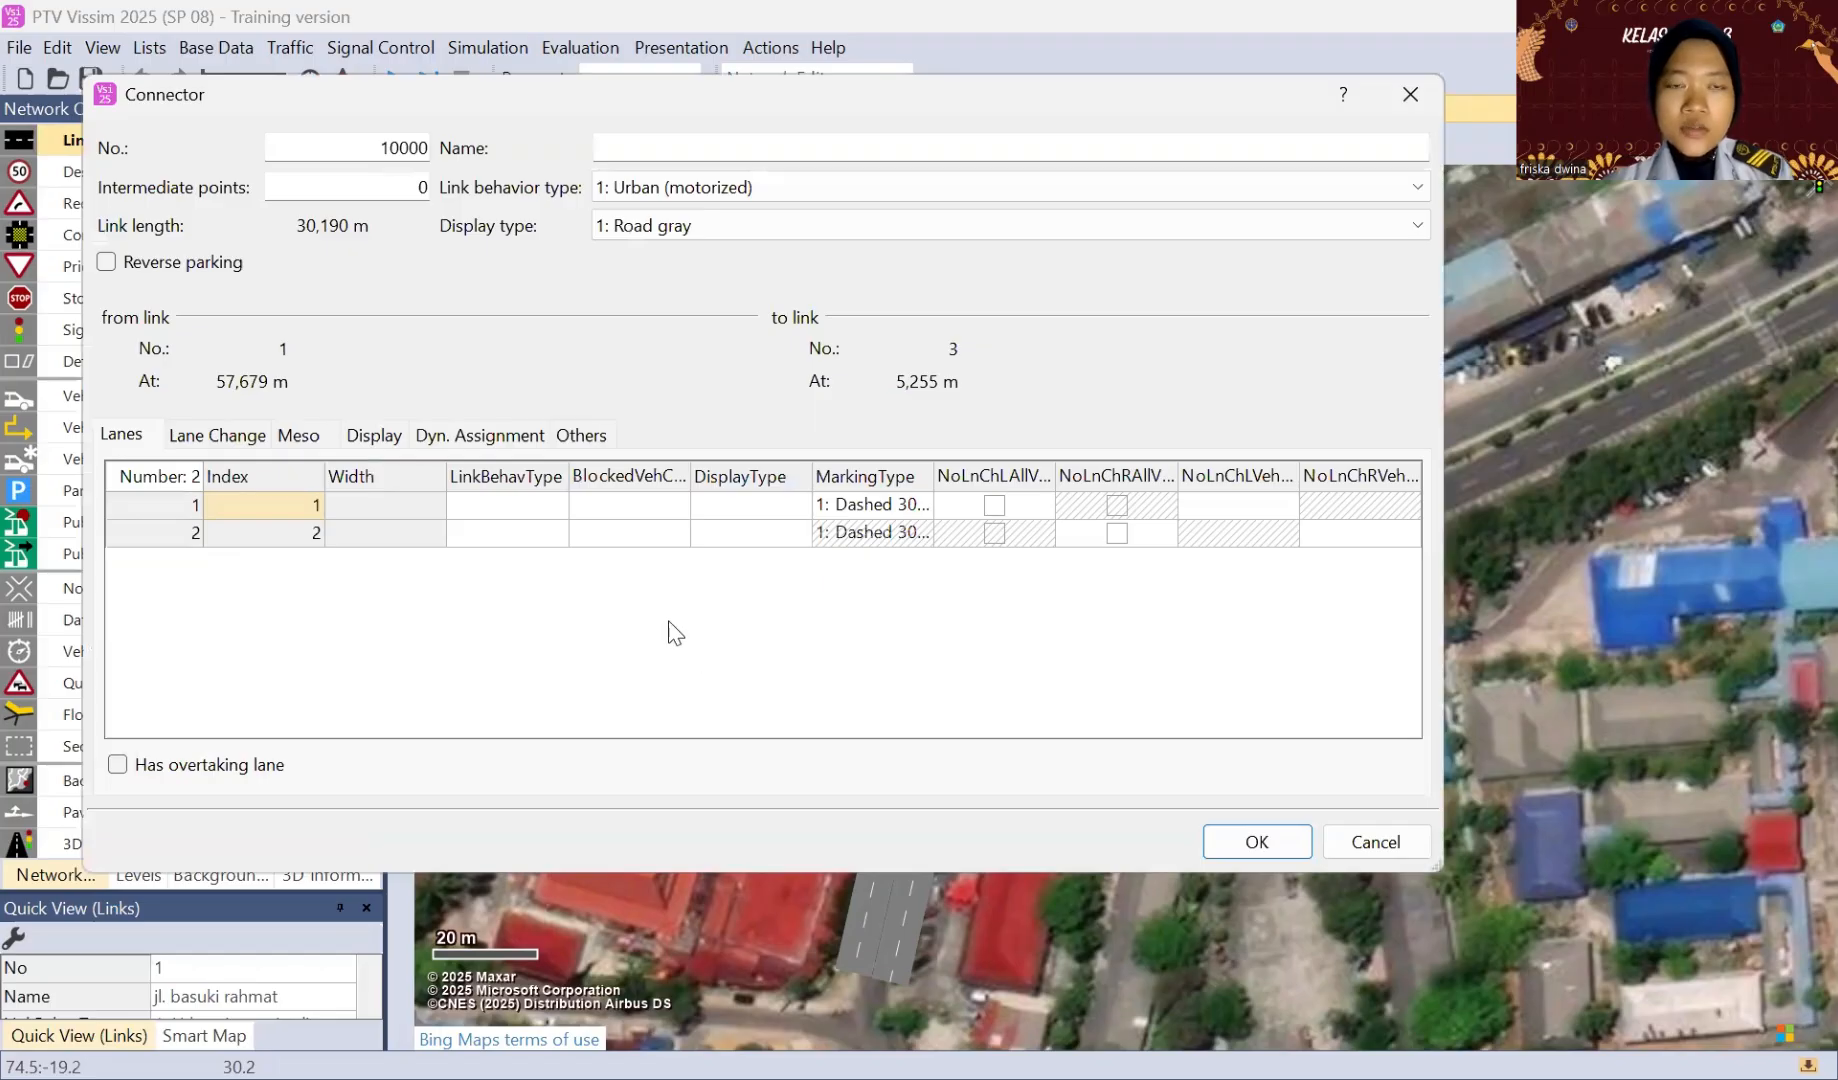
click(622, 147)
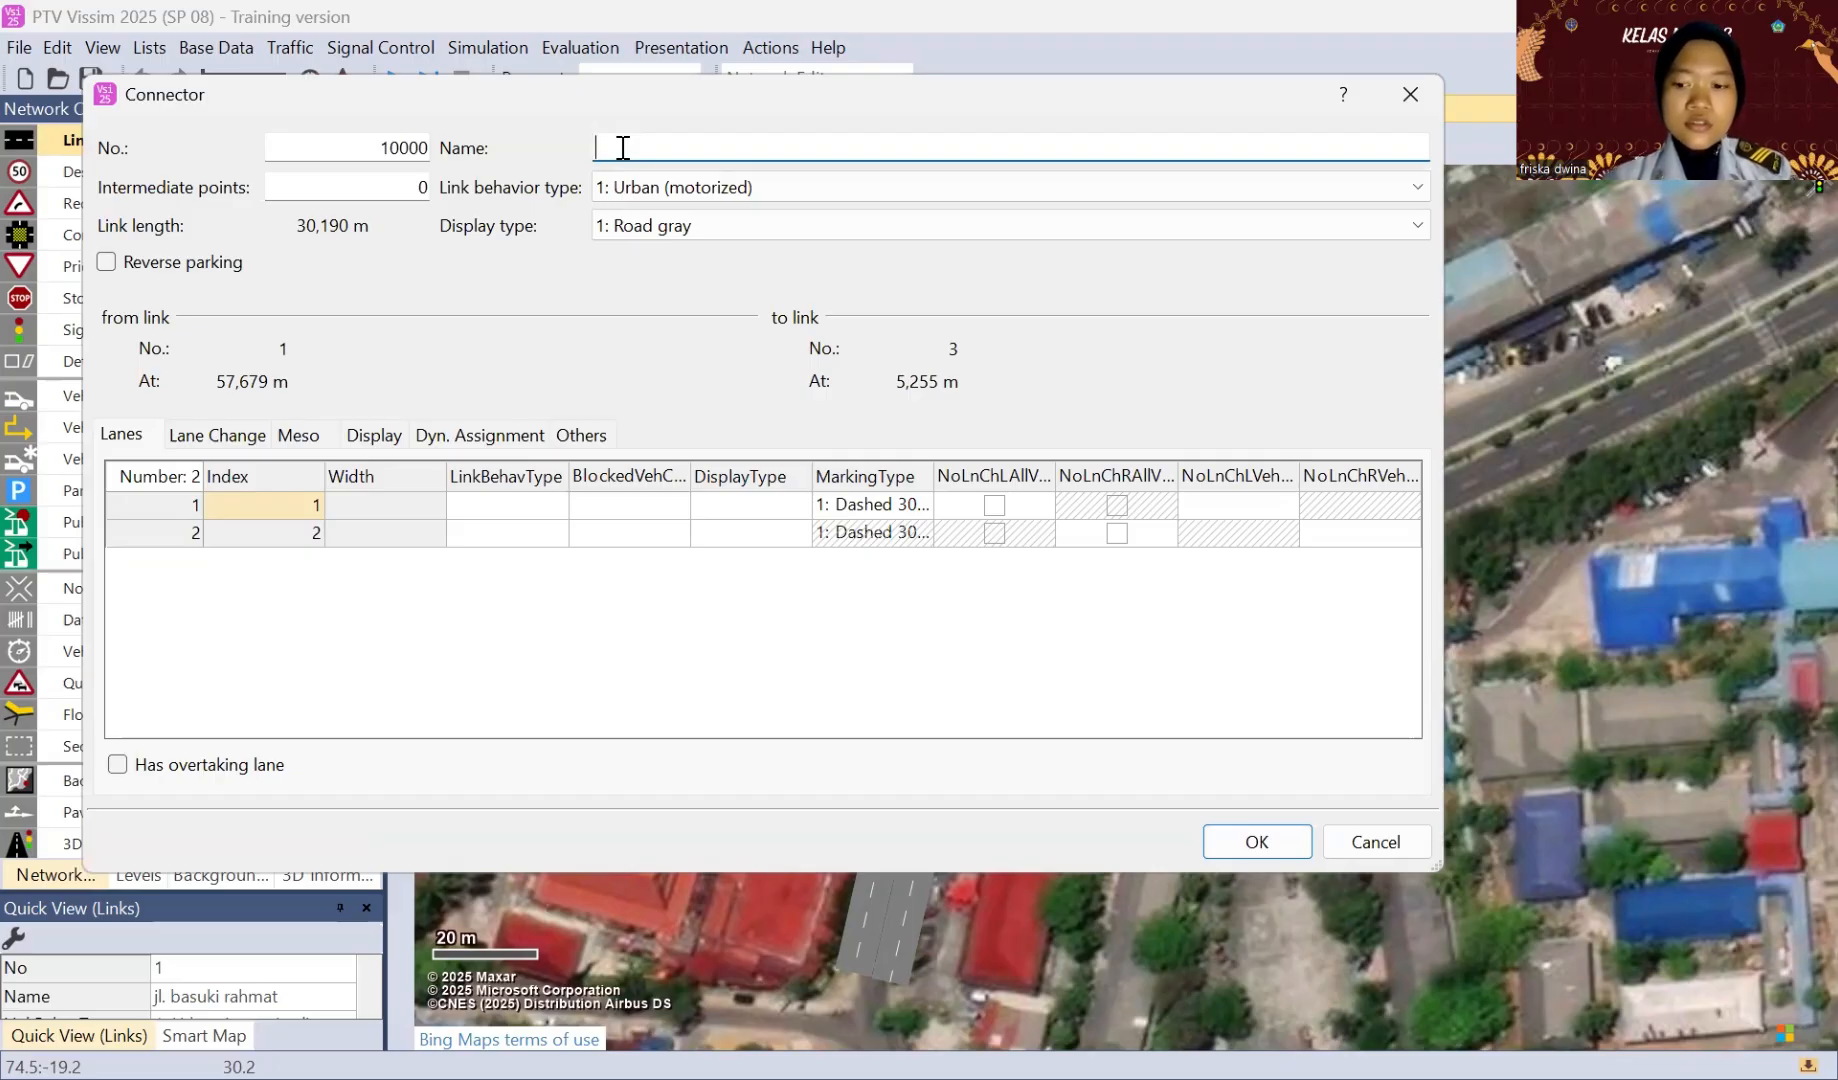
text(conn)
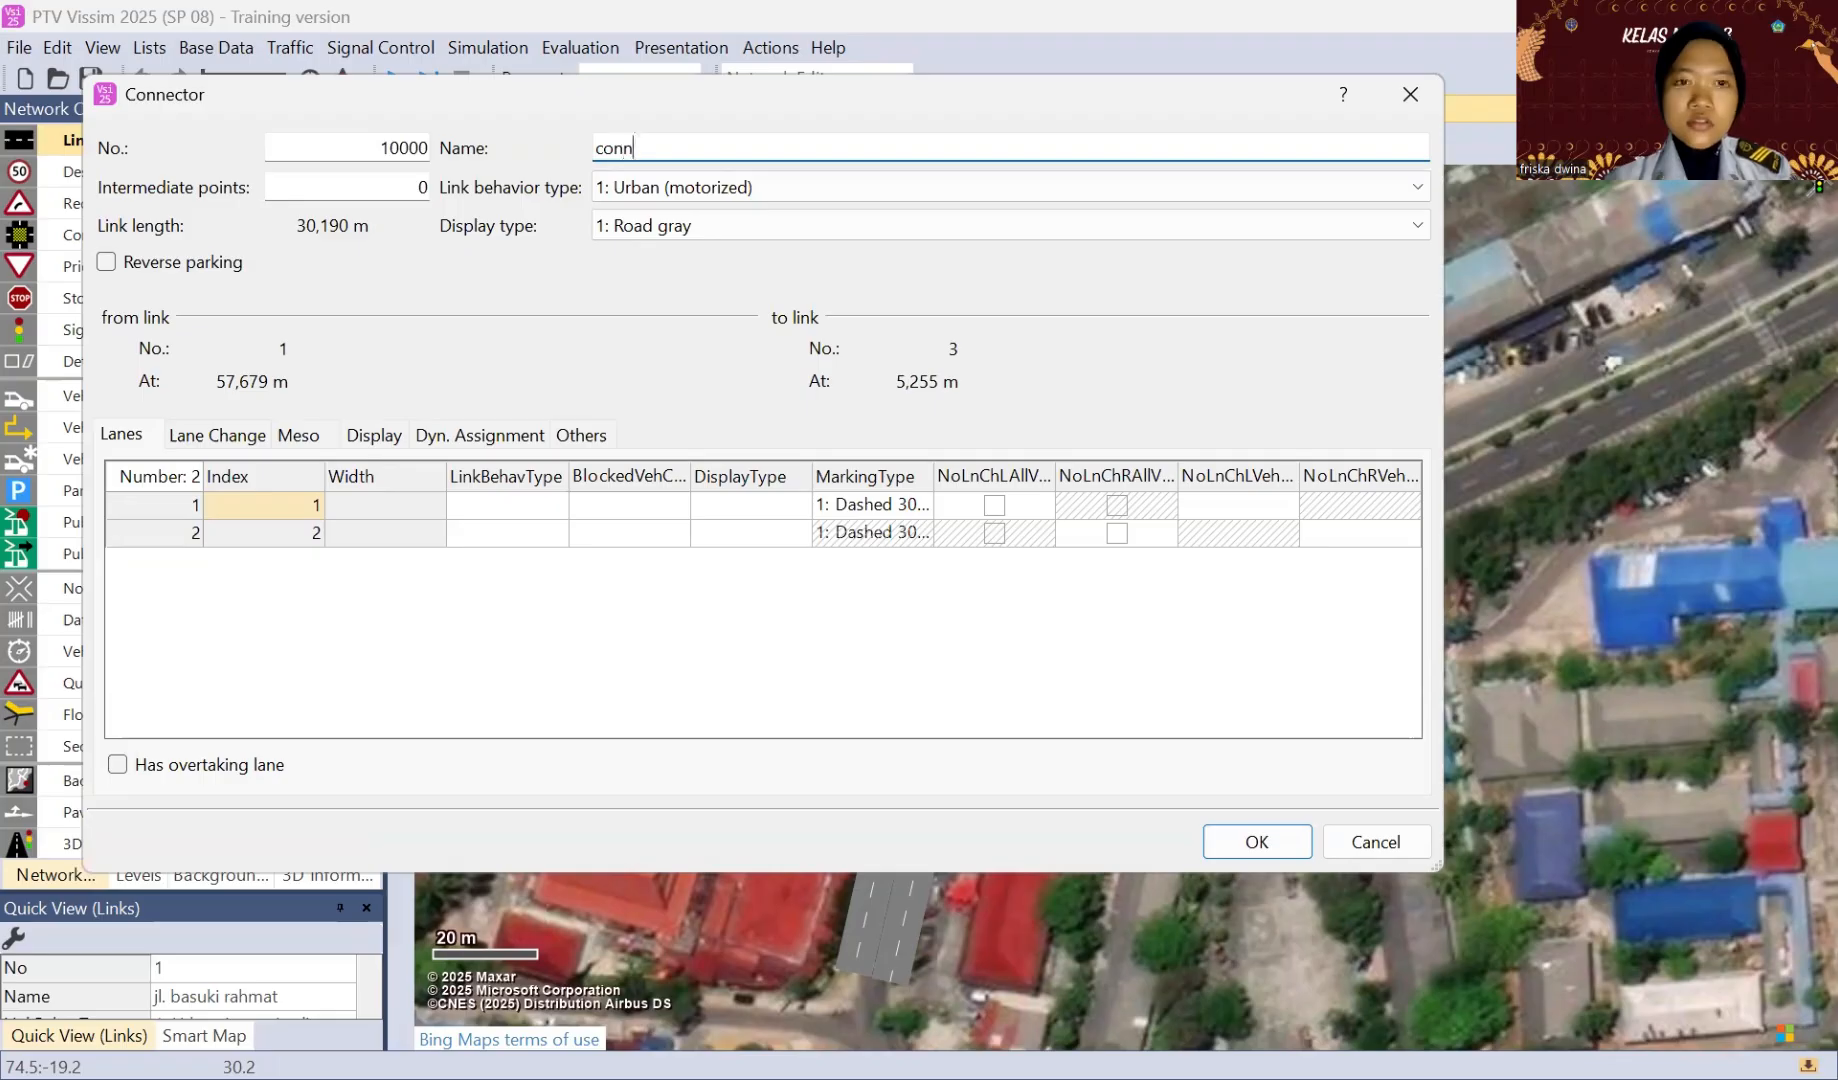
text(ectoi)
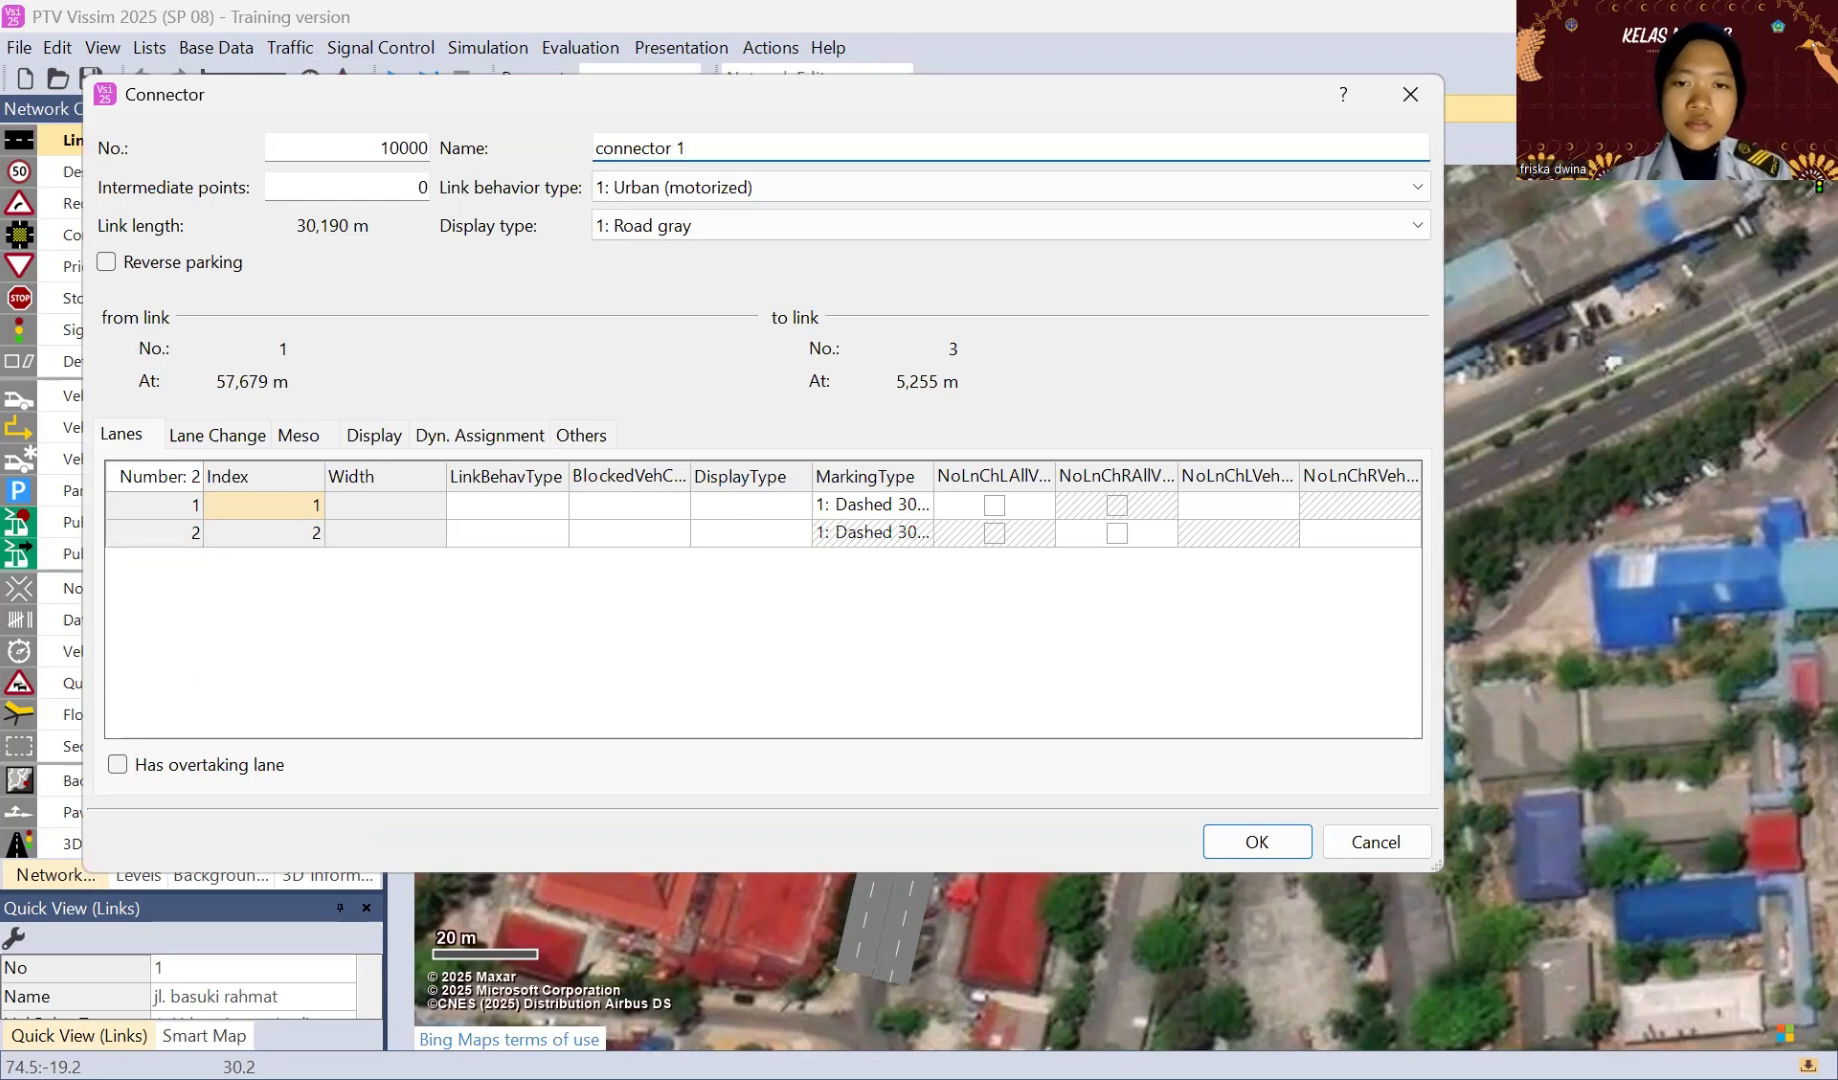
key(Return)
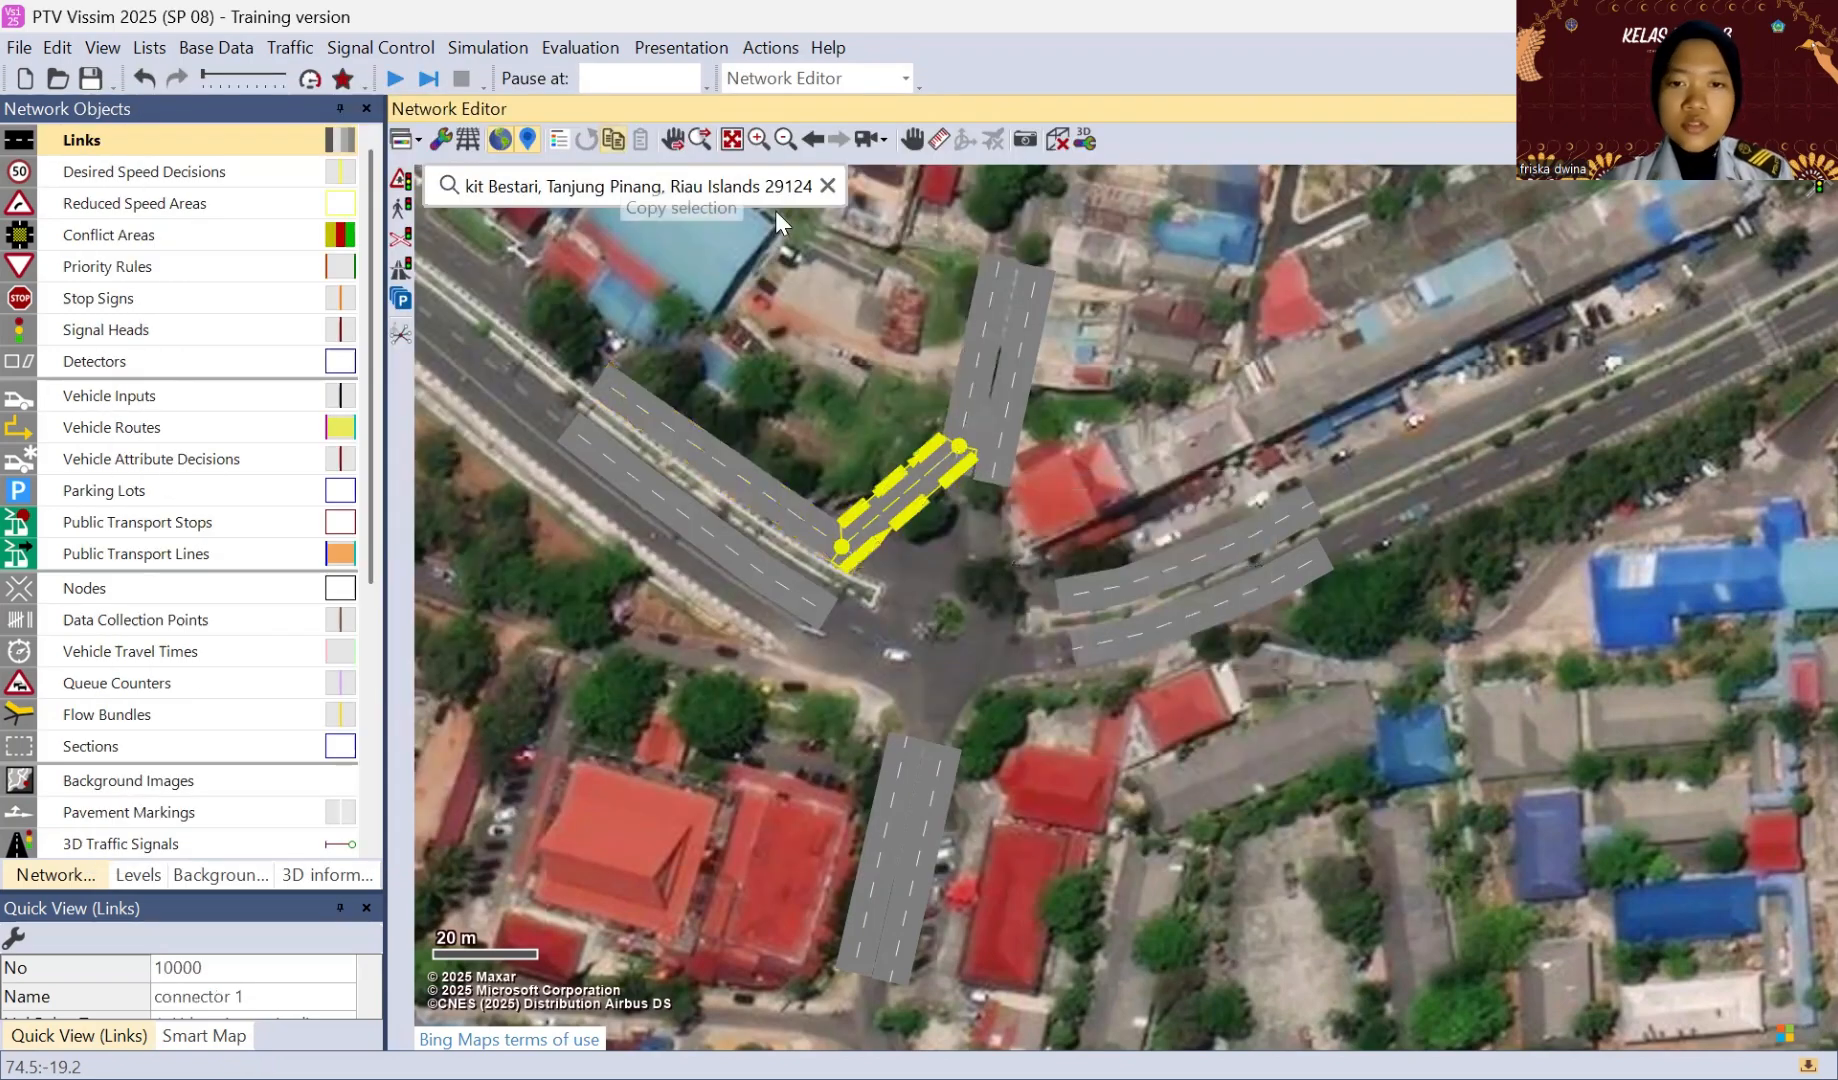
Step: Generate a spline with 3 intermediate points on connector 1 and pull its points onto the intersection's road surface
right_click(905, 488)
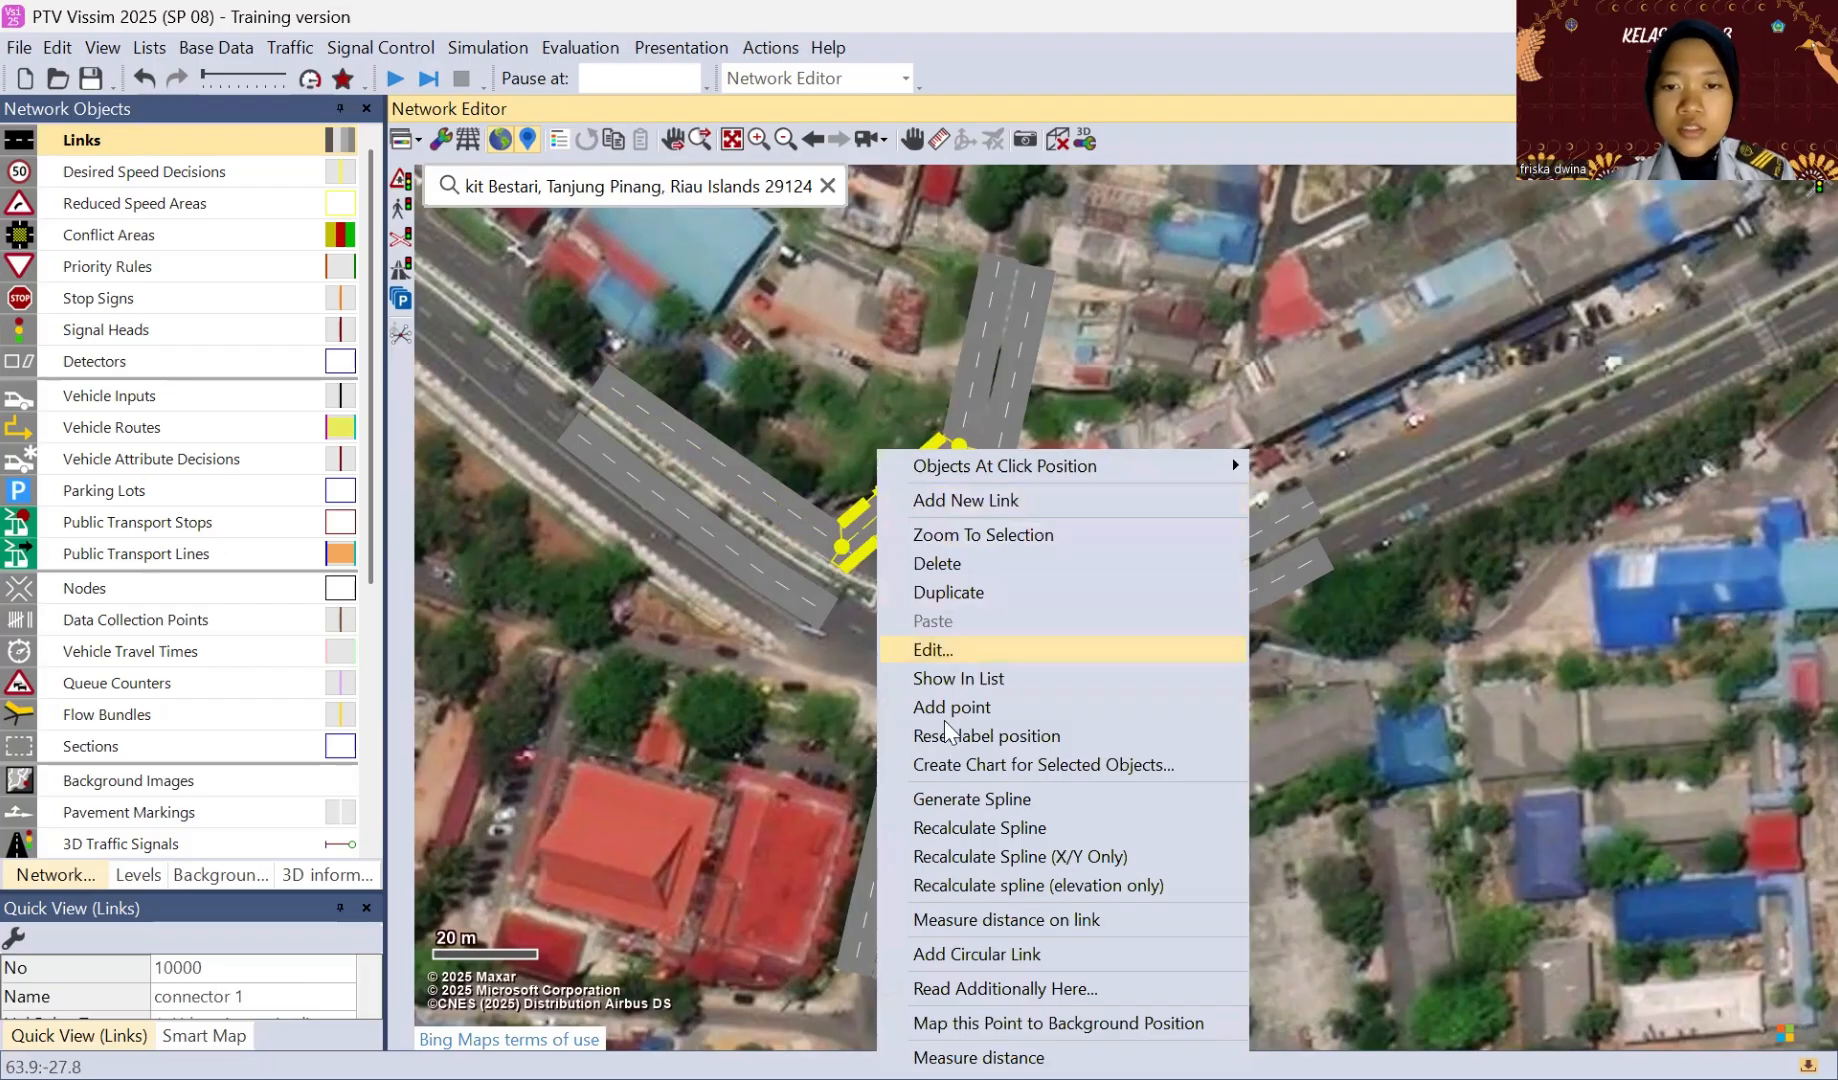
click(948, 799)
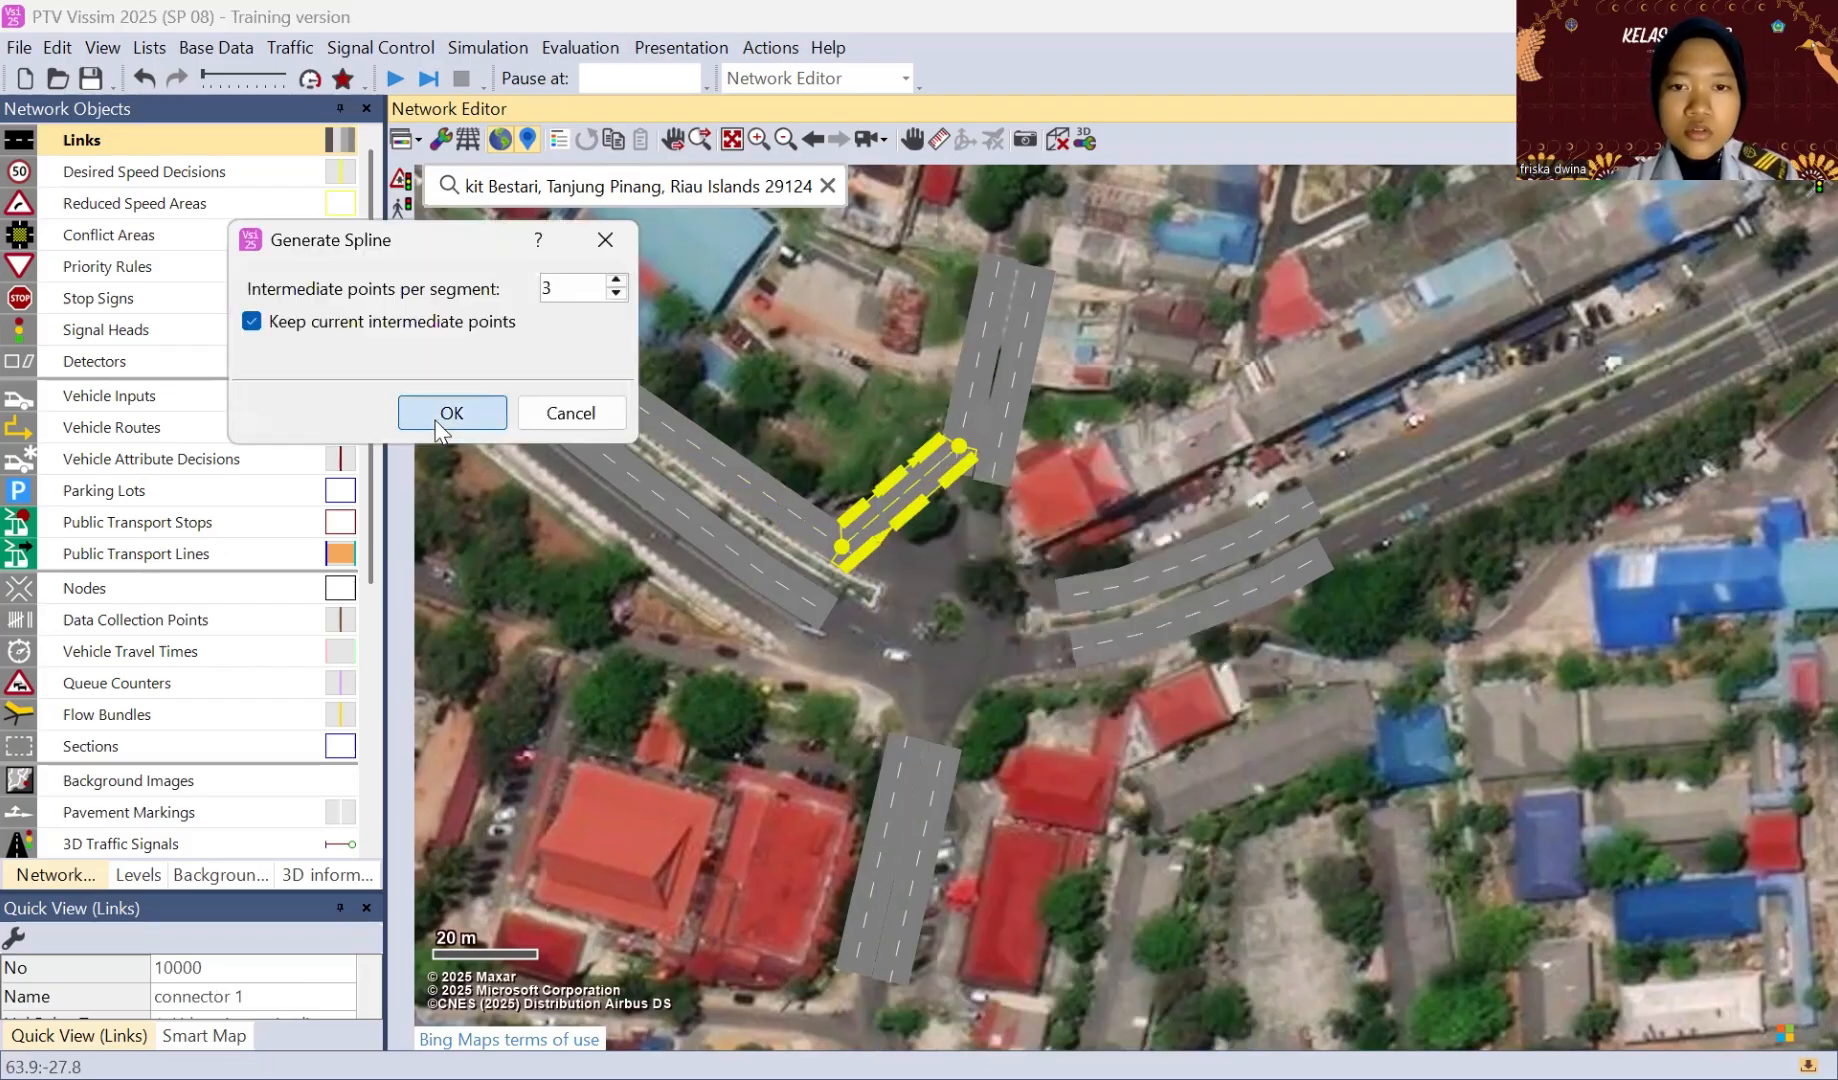
click(440, 418)
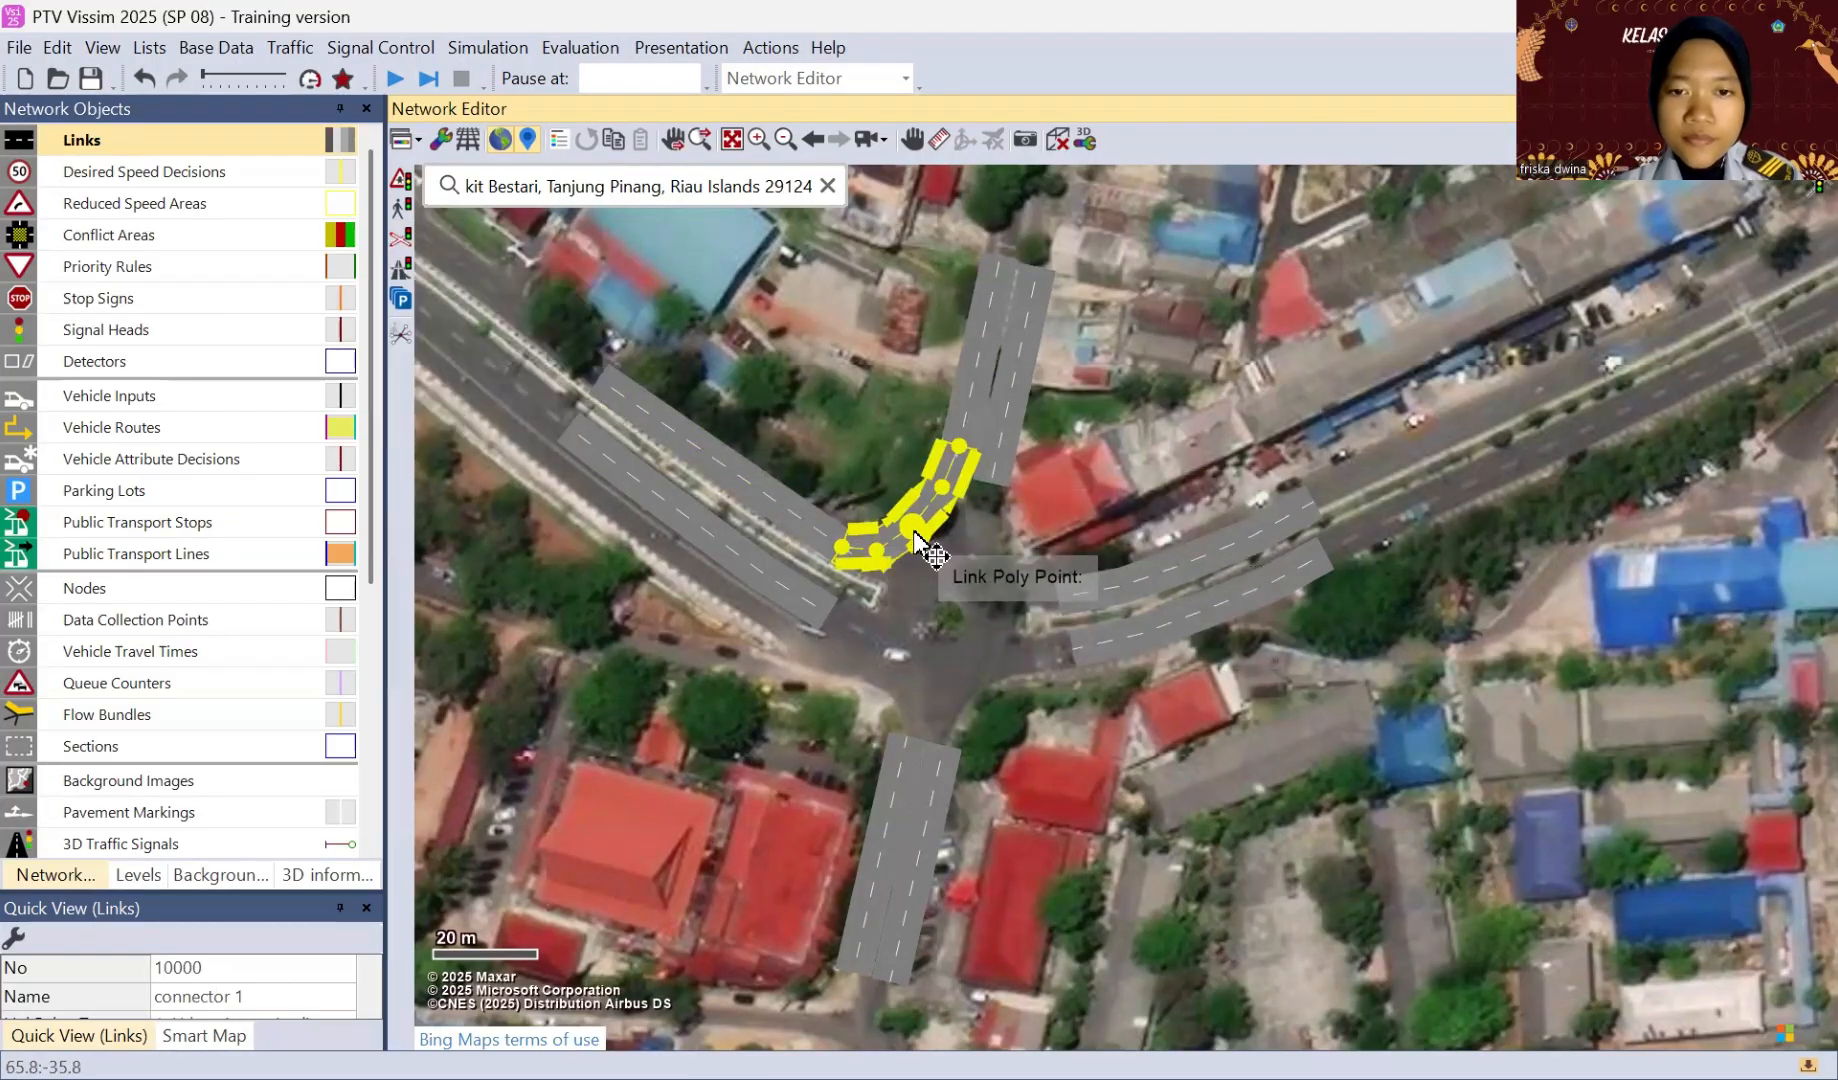
drag(912, 532, 898, 582)
drag(943, 488, 938, 552)
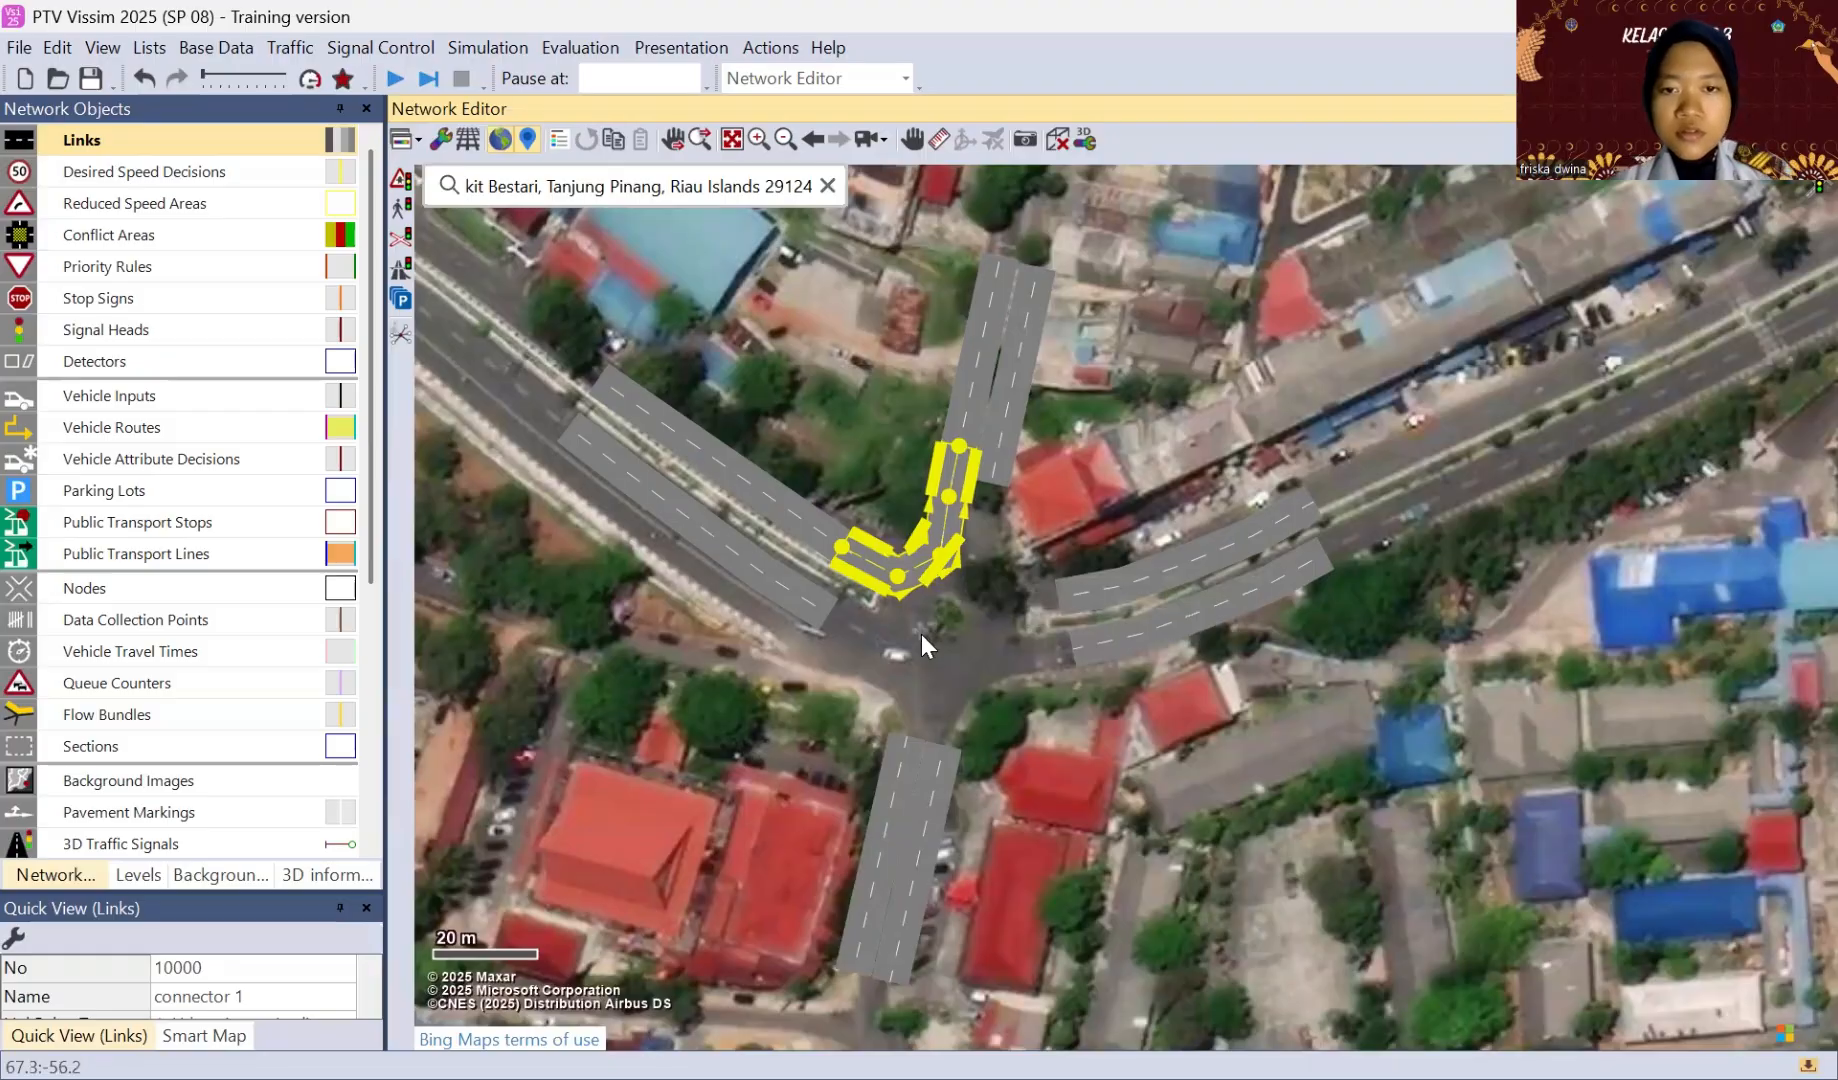
Step: Fine-tune the middle point of connector 1 to smooth the turn into the northern approach
click(920, 635)
click(938, 553)
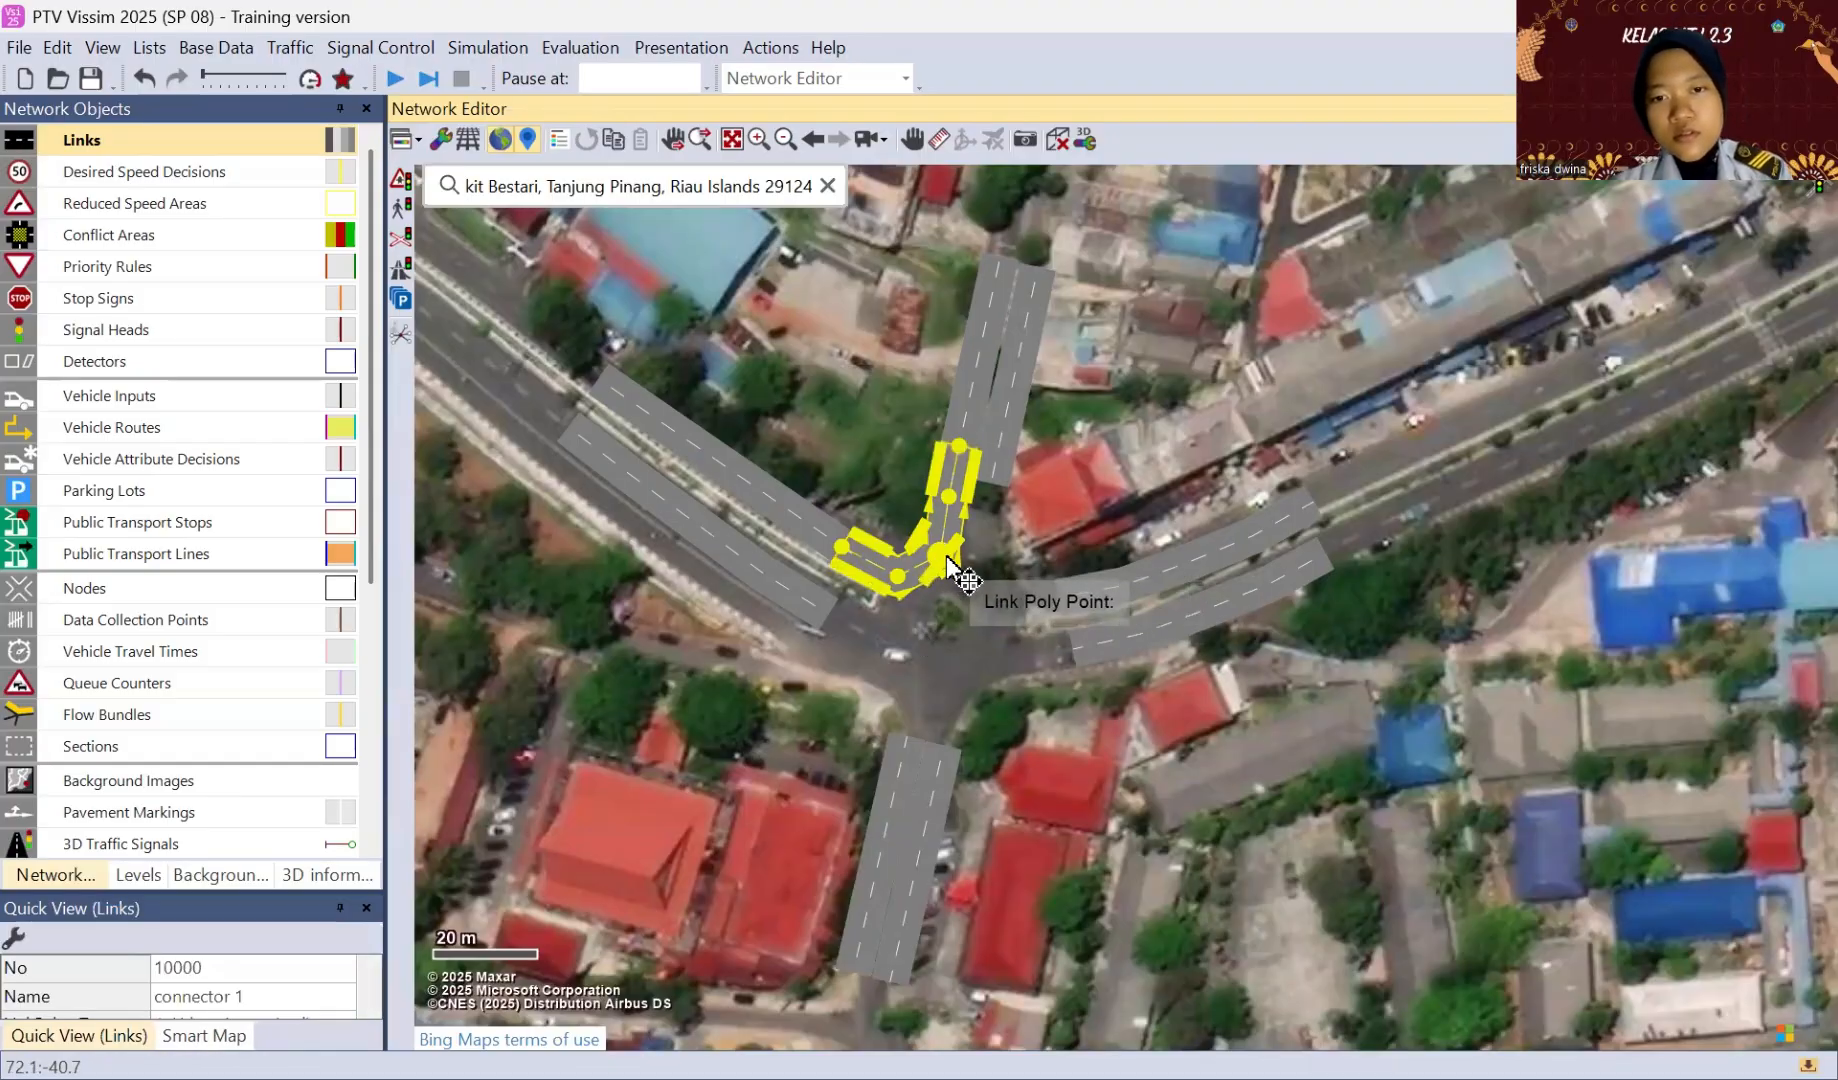
drag(941, 556, 932, 551)
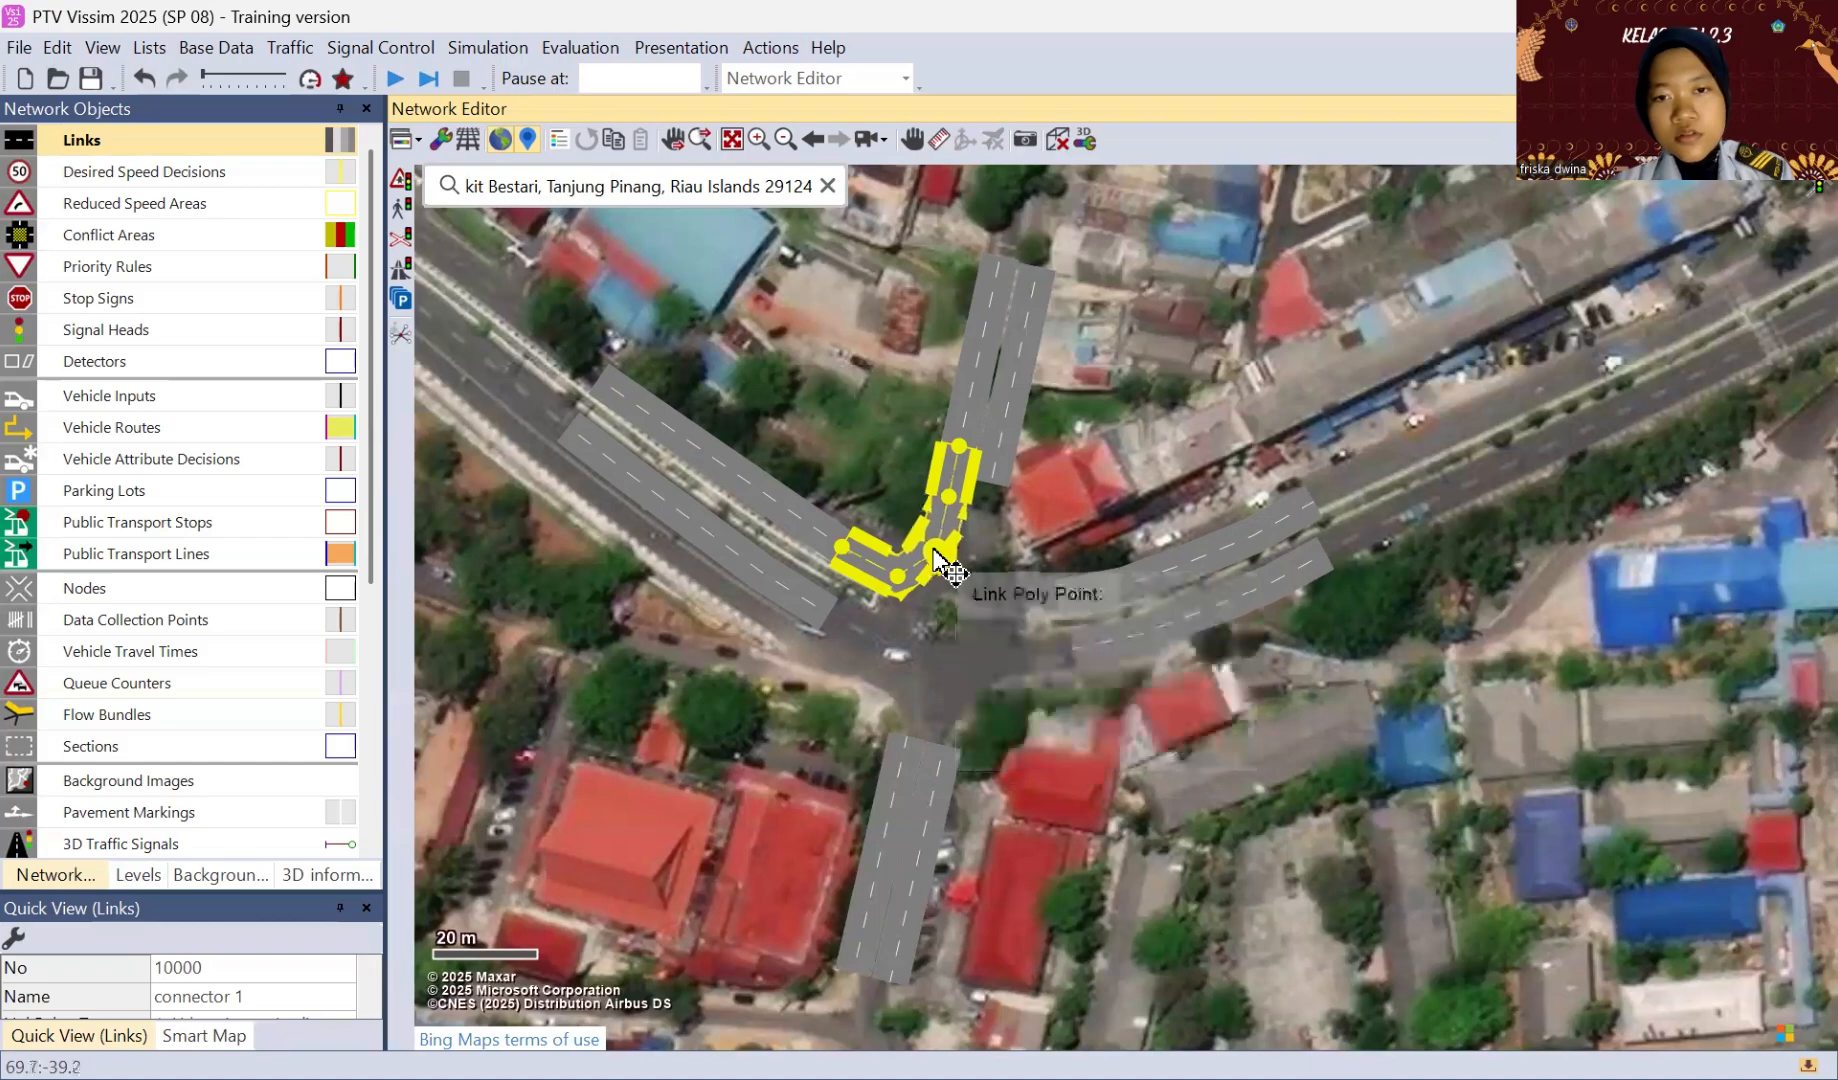
click(936, 676)
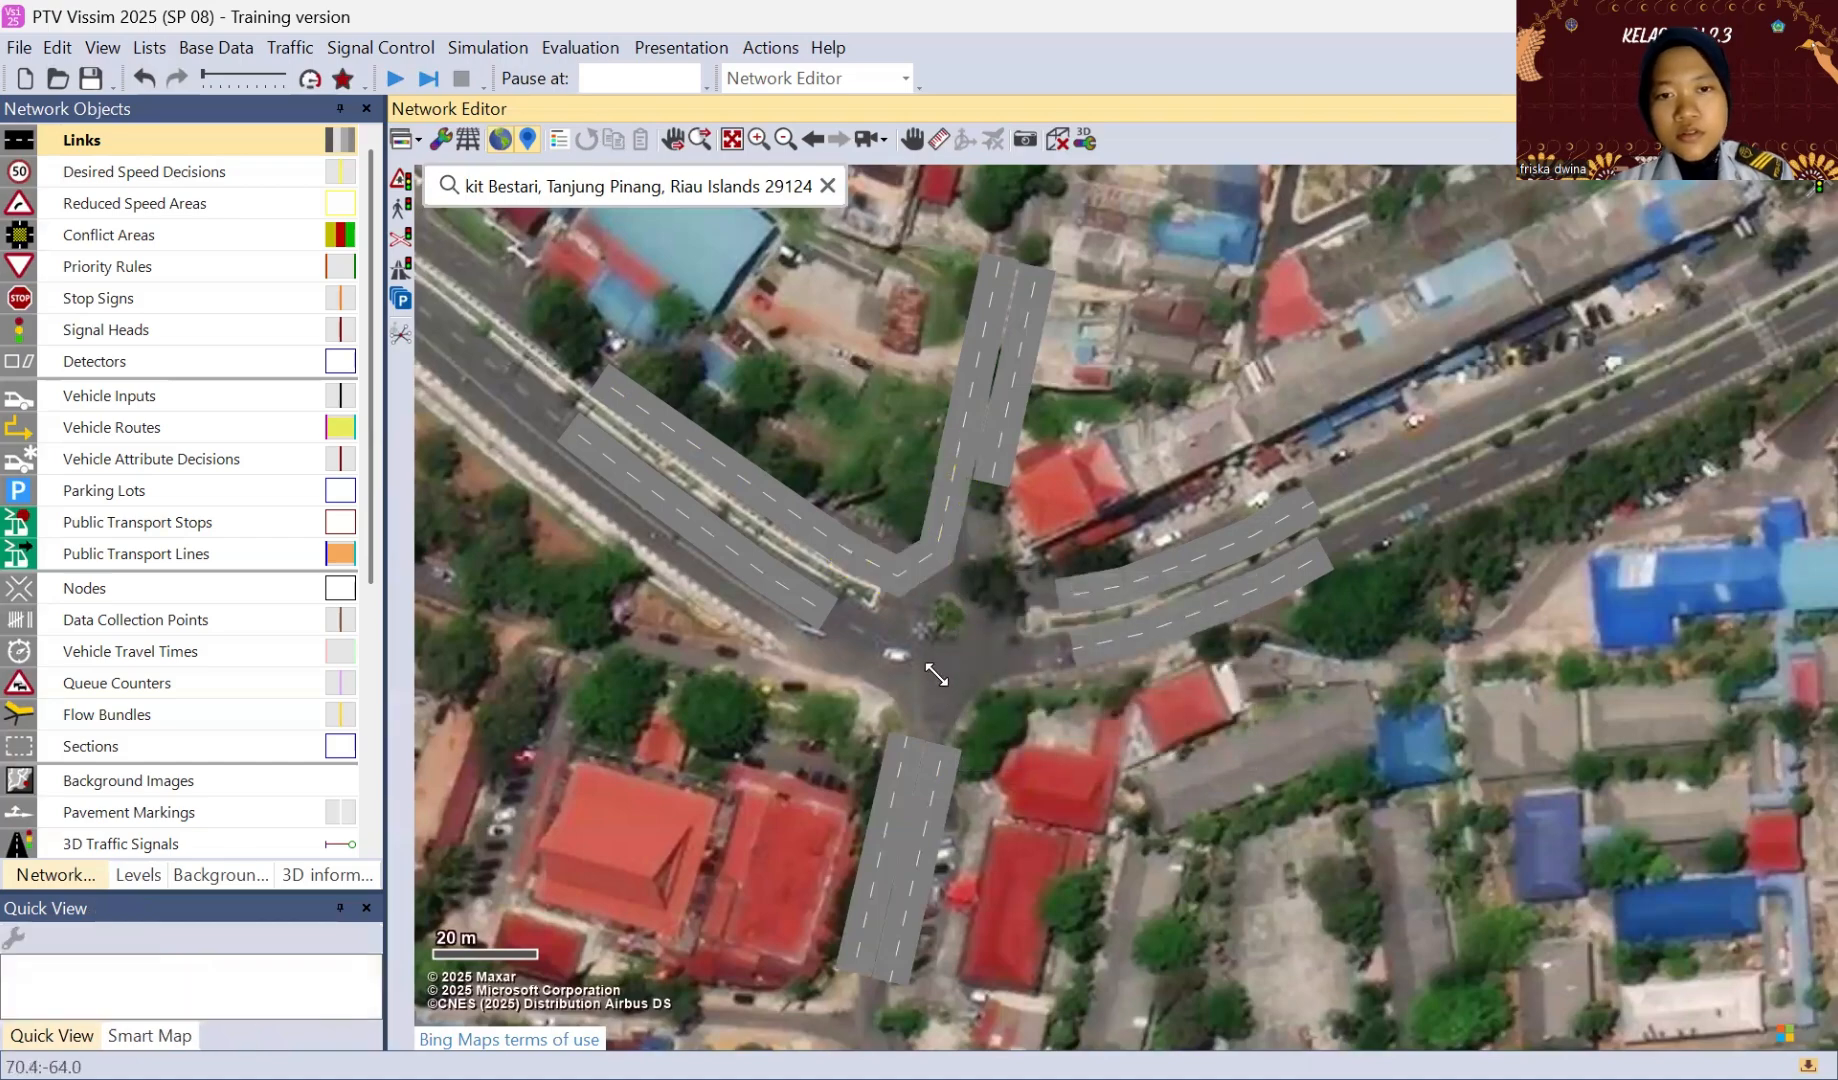
Step: Add a two-lane connector from the northwestern approach's northern link to the eastern approach's northern link, named "connector 1"
click(843, 545)
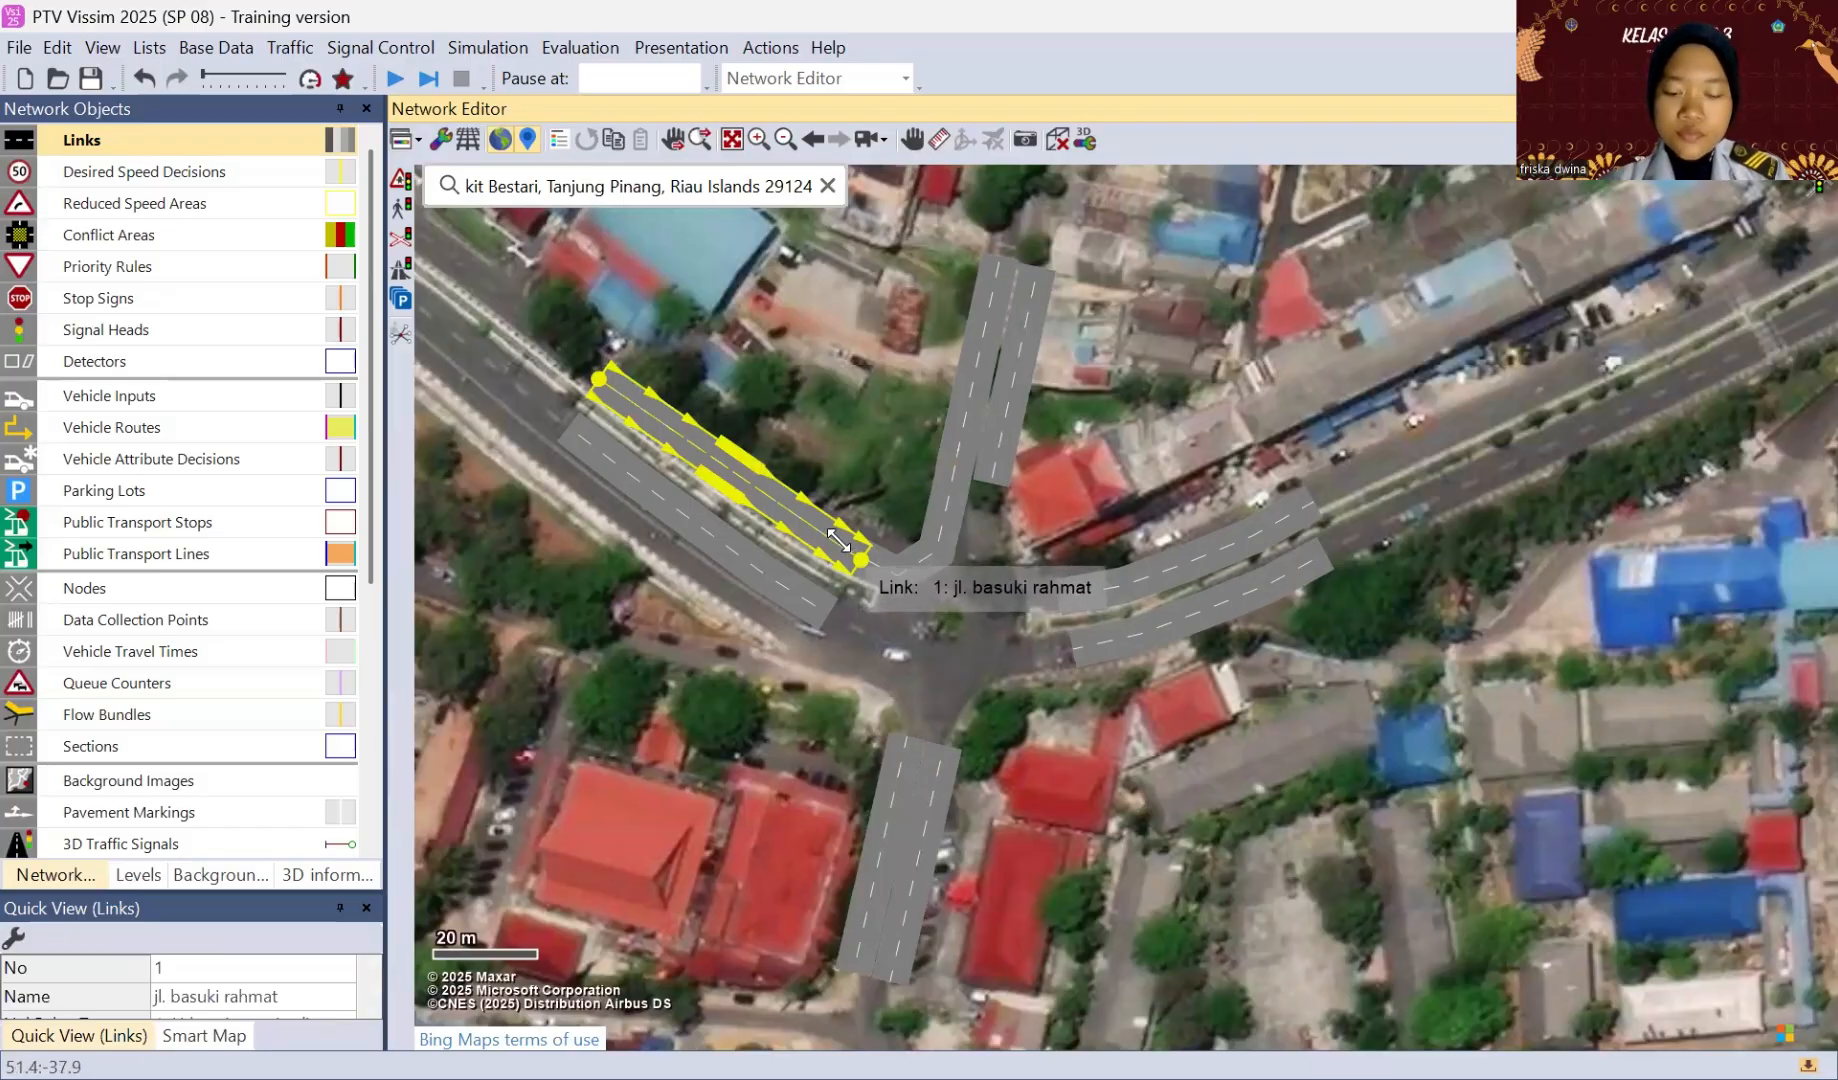
drag(838, 541, 1077, 600)
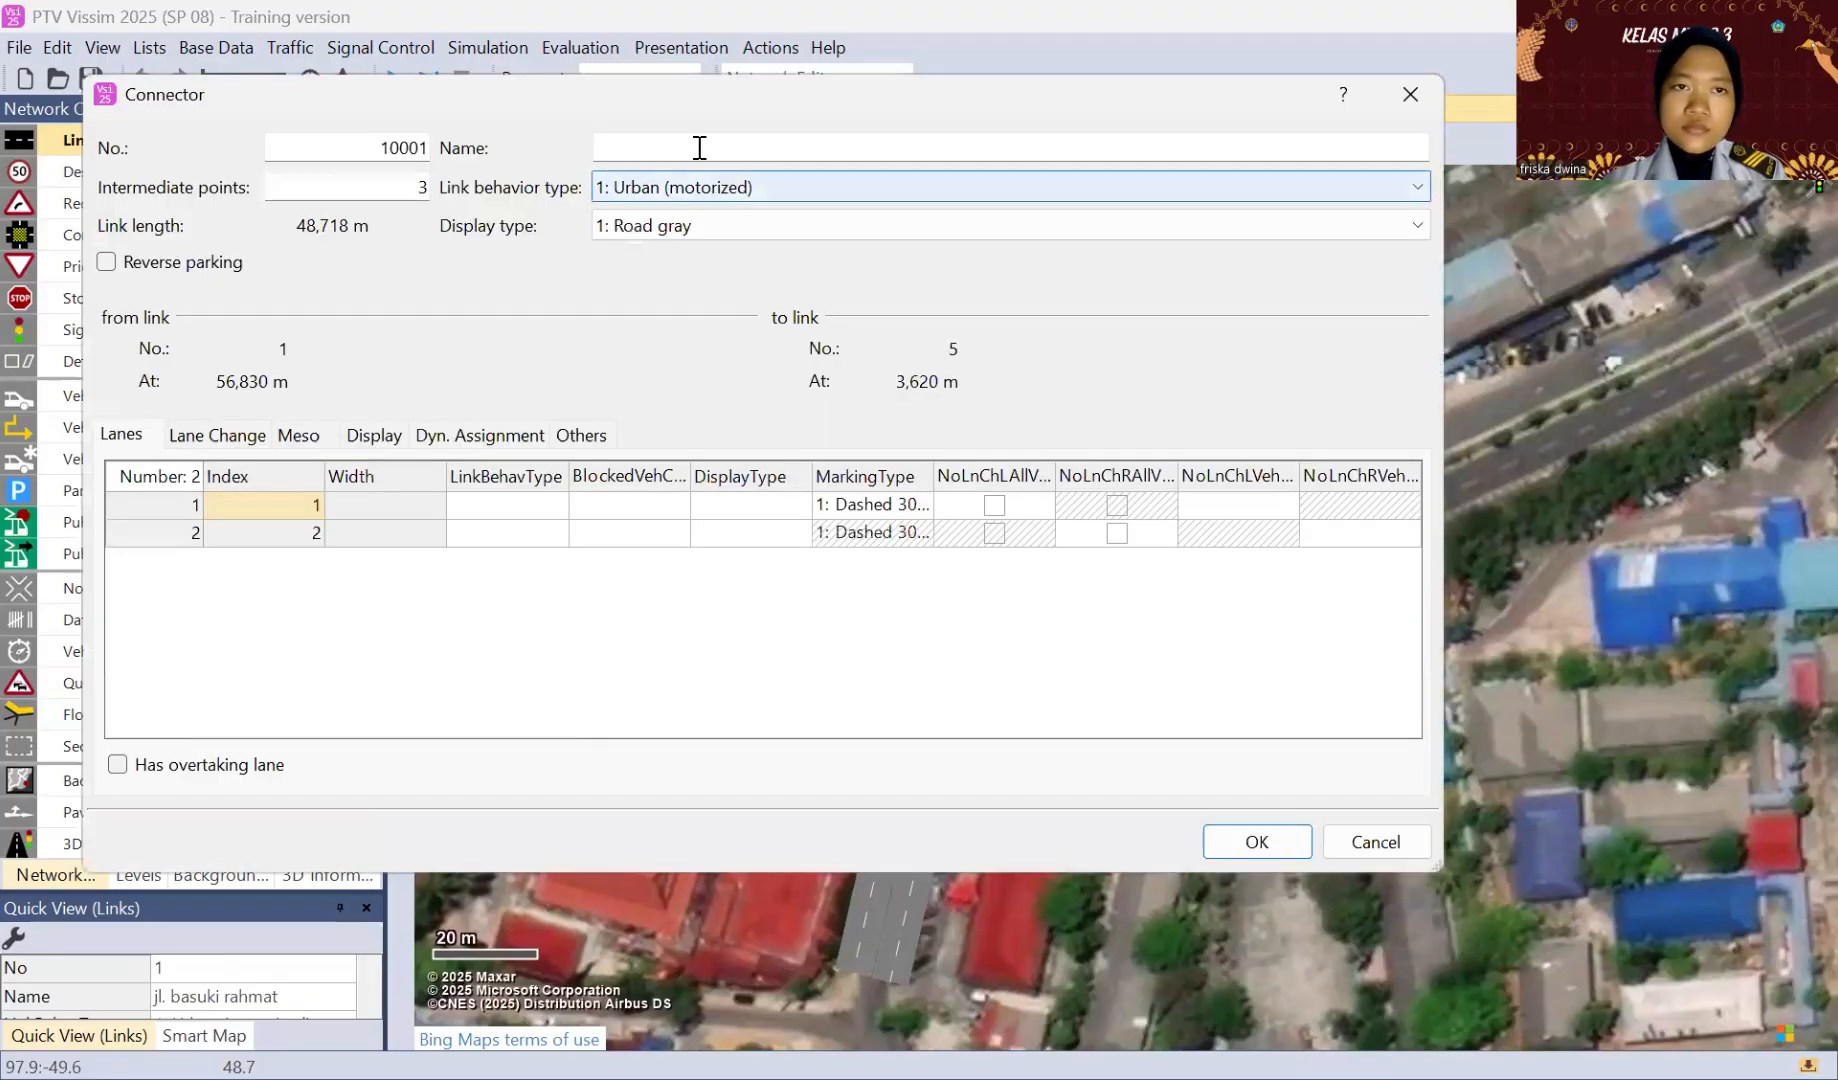
click(696, 142)
text(conne)
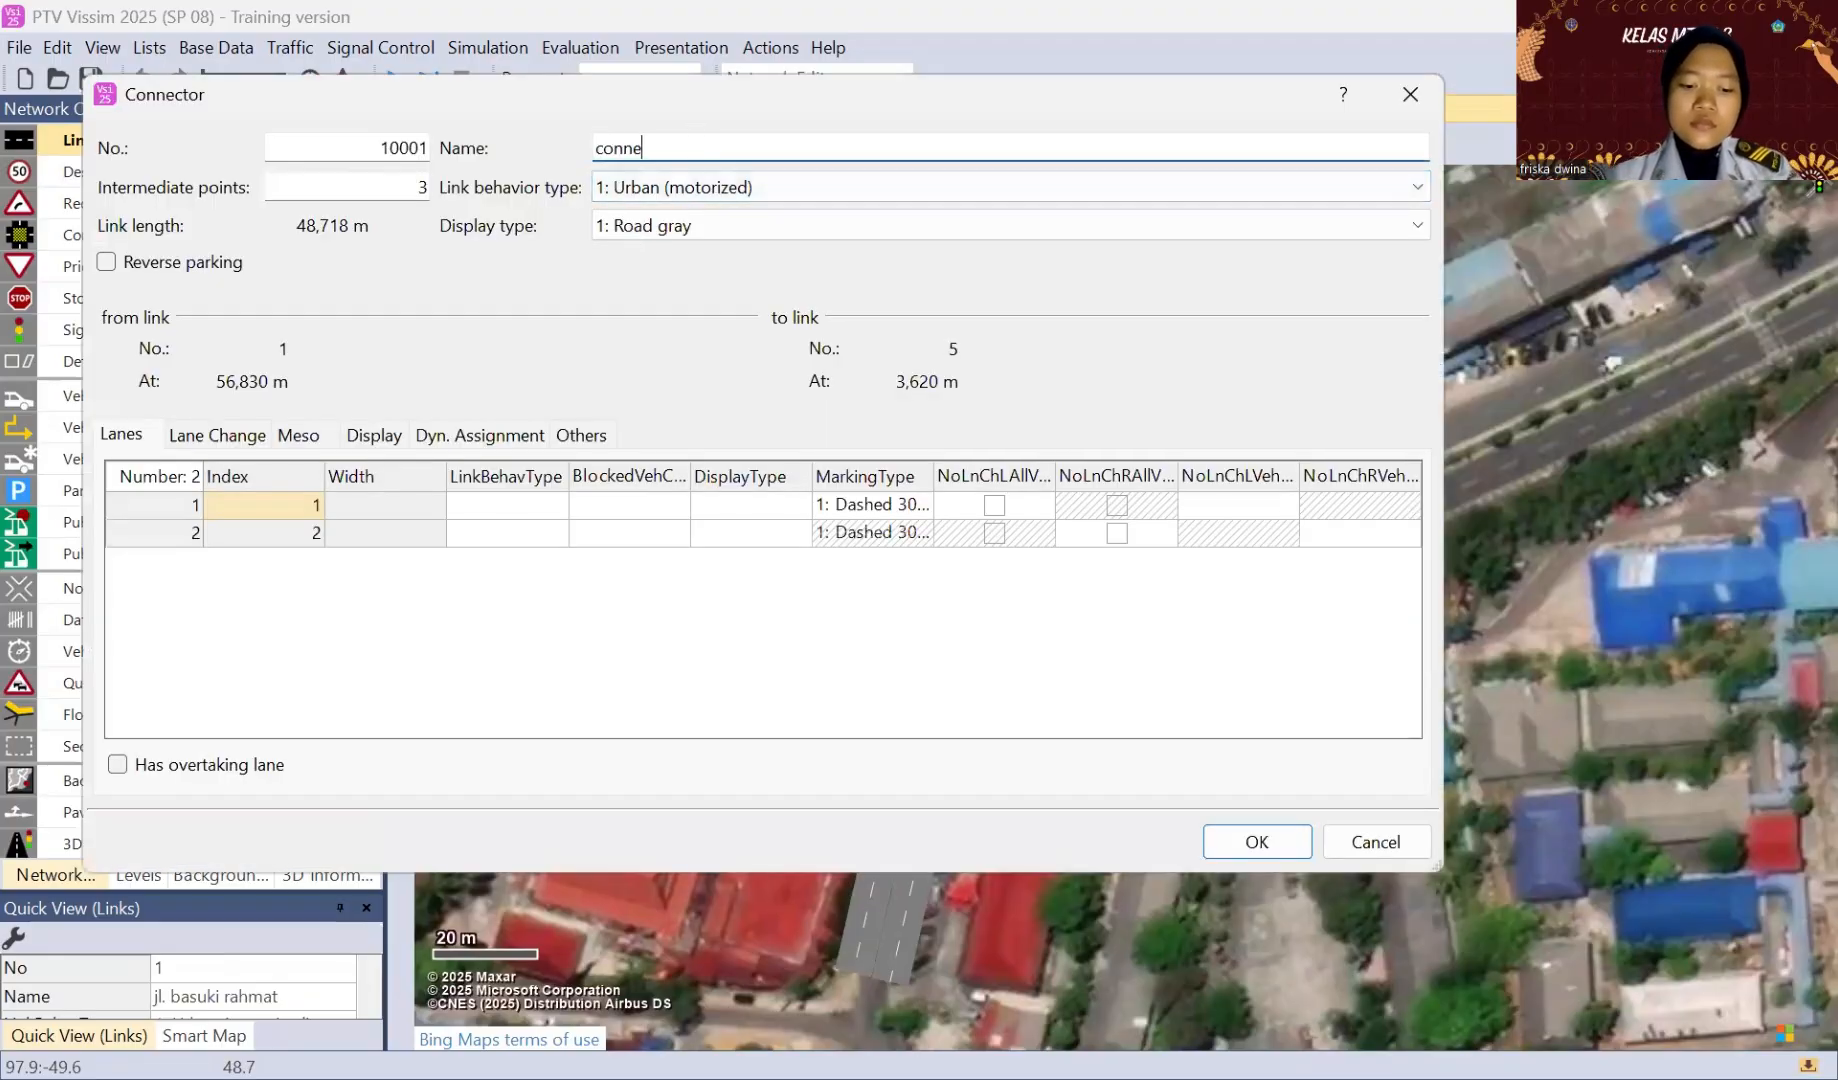
text(cto)
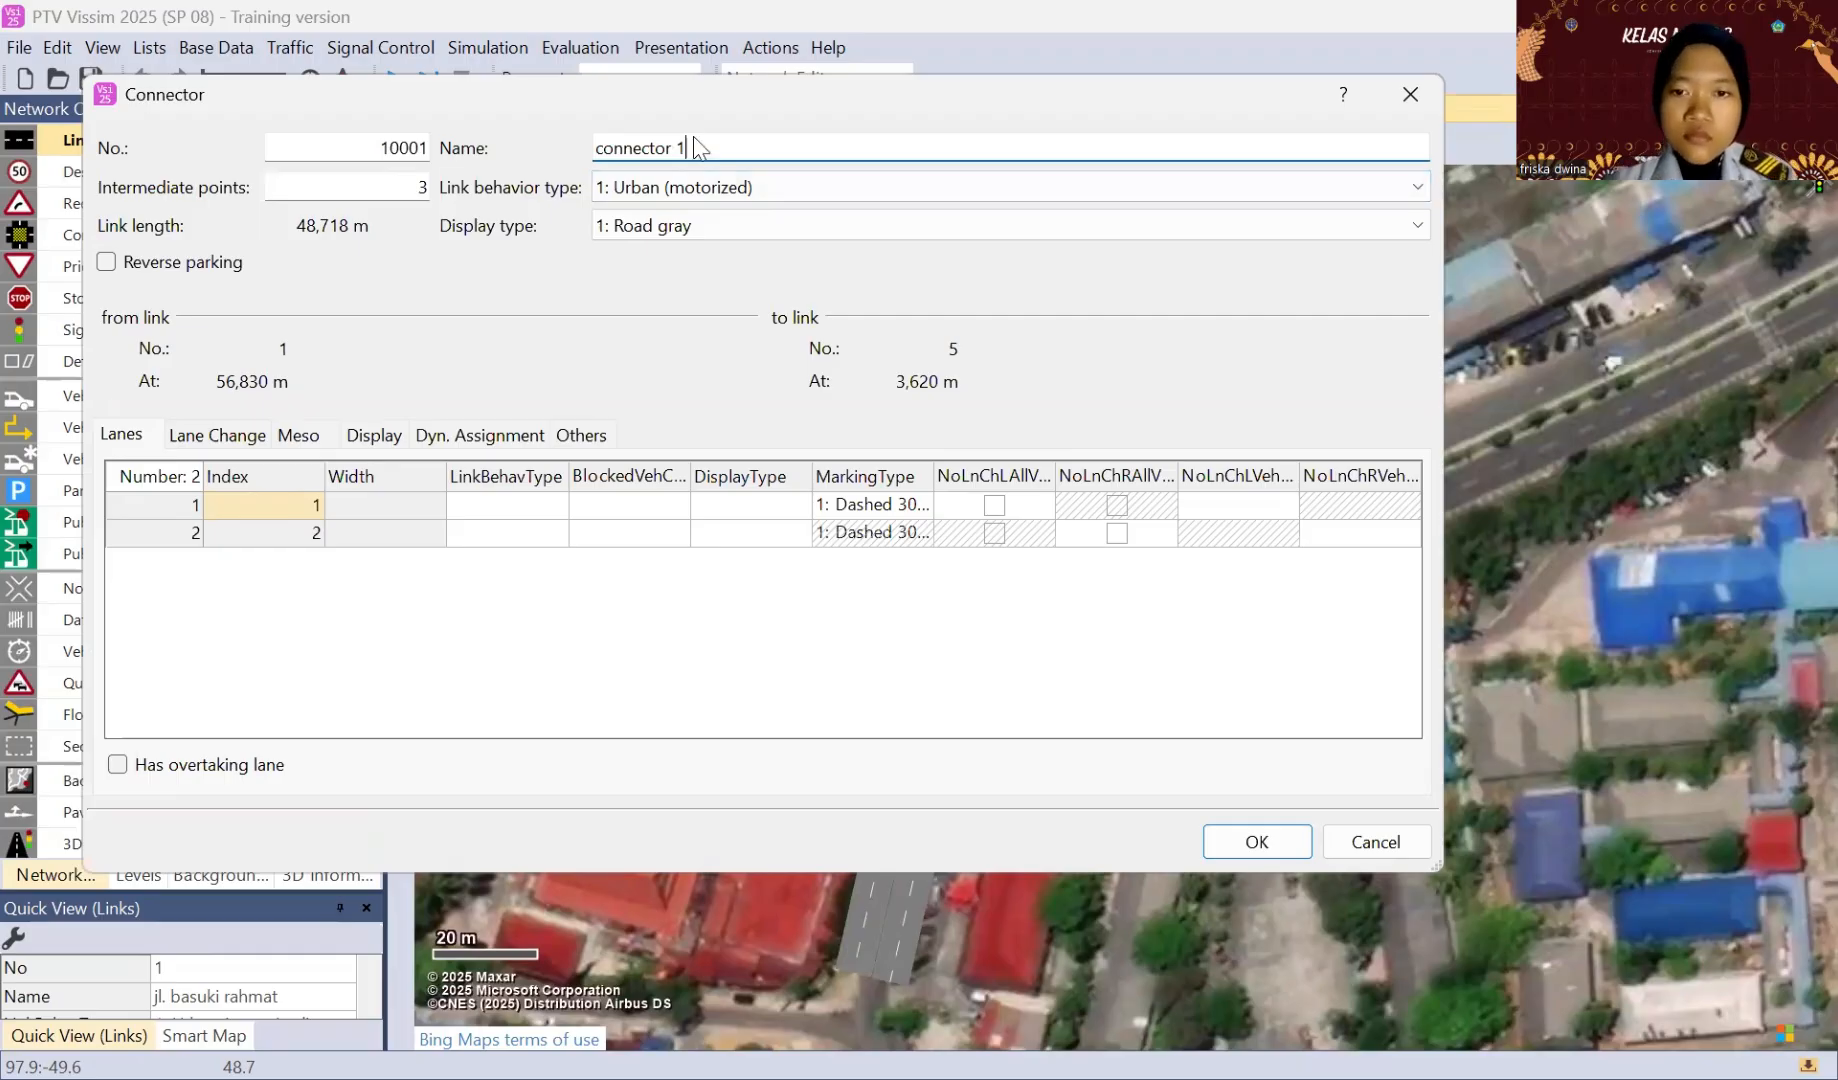
text(r 1)
key(Return)
click(932, 662)
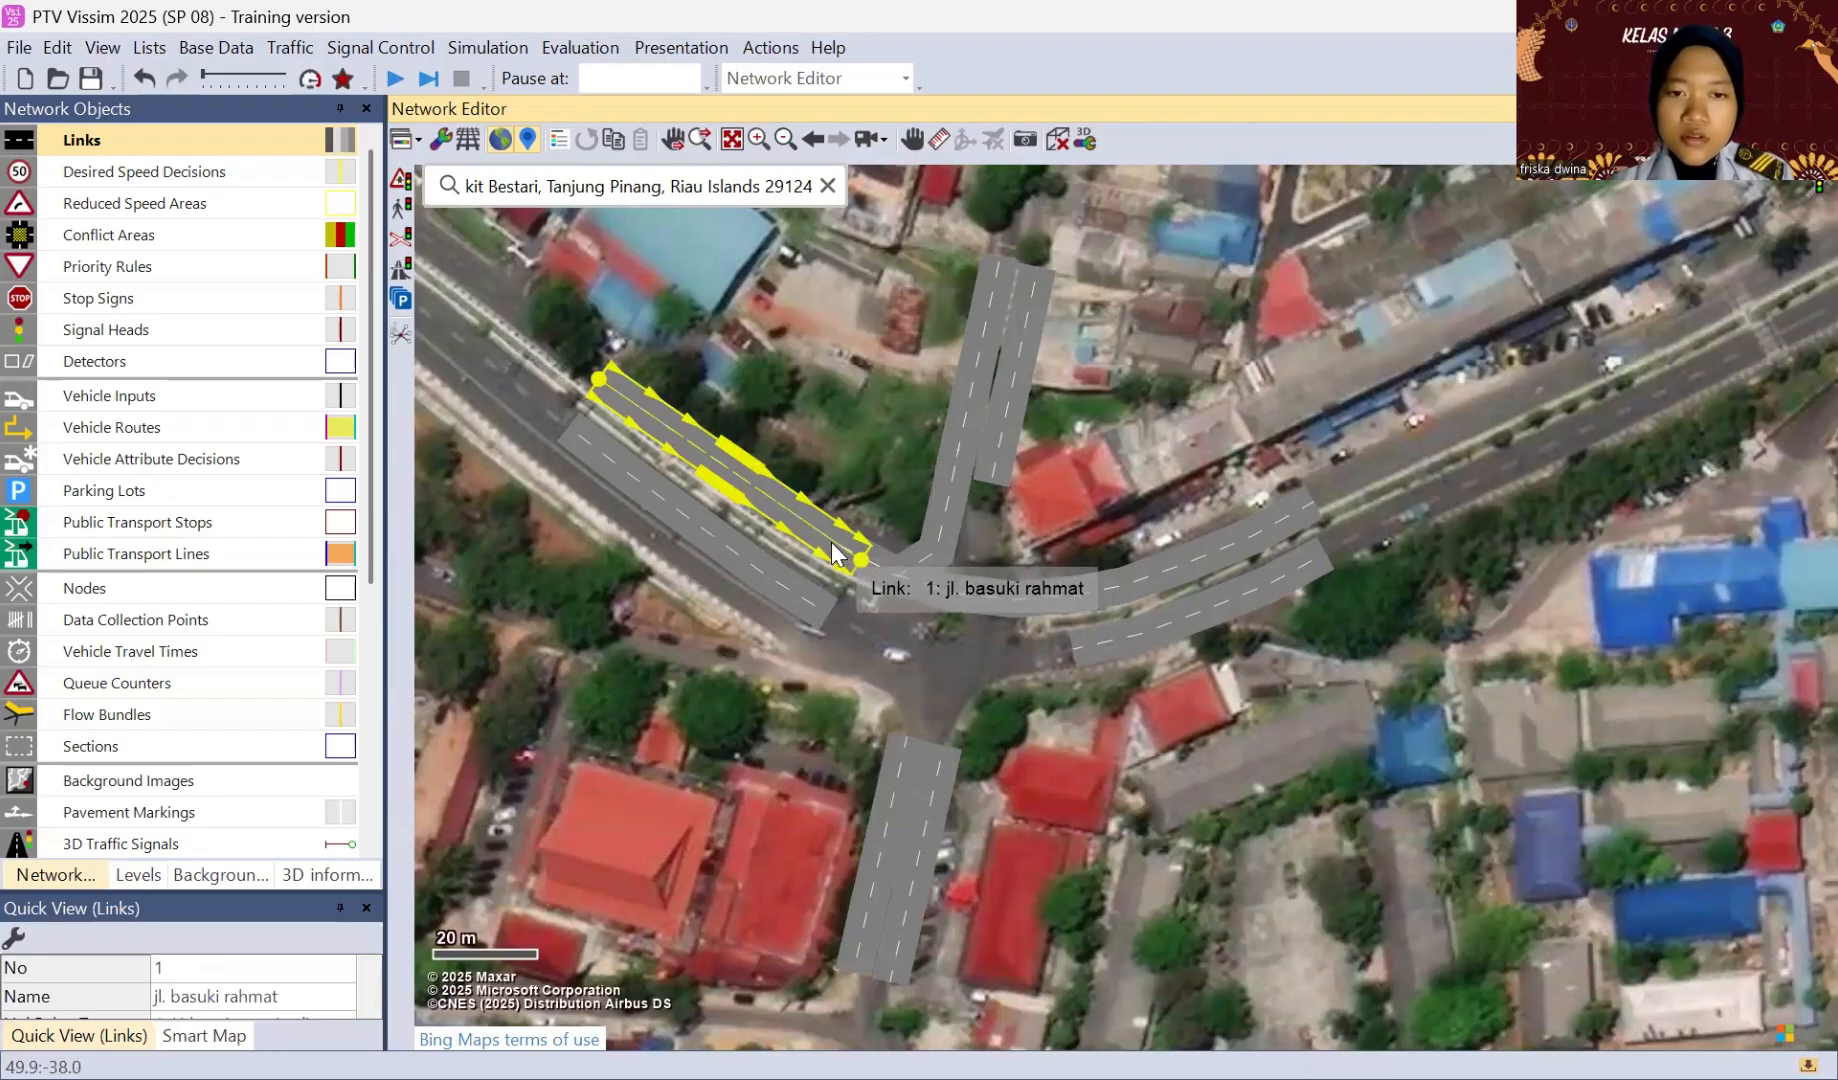
Step: Add a two-lane connector from the northwestern approach's northern link to the southern approach's eastern link, named "connector 1"
drag(832, 553, 946, 765)
click(648, 146)
text(co)
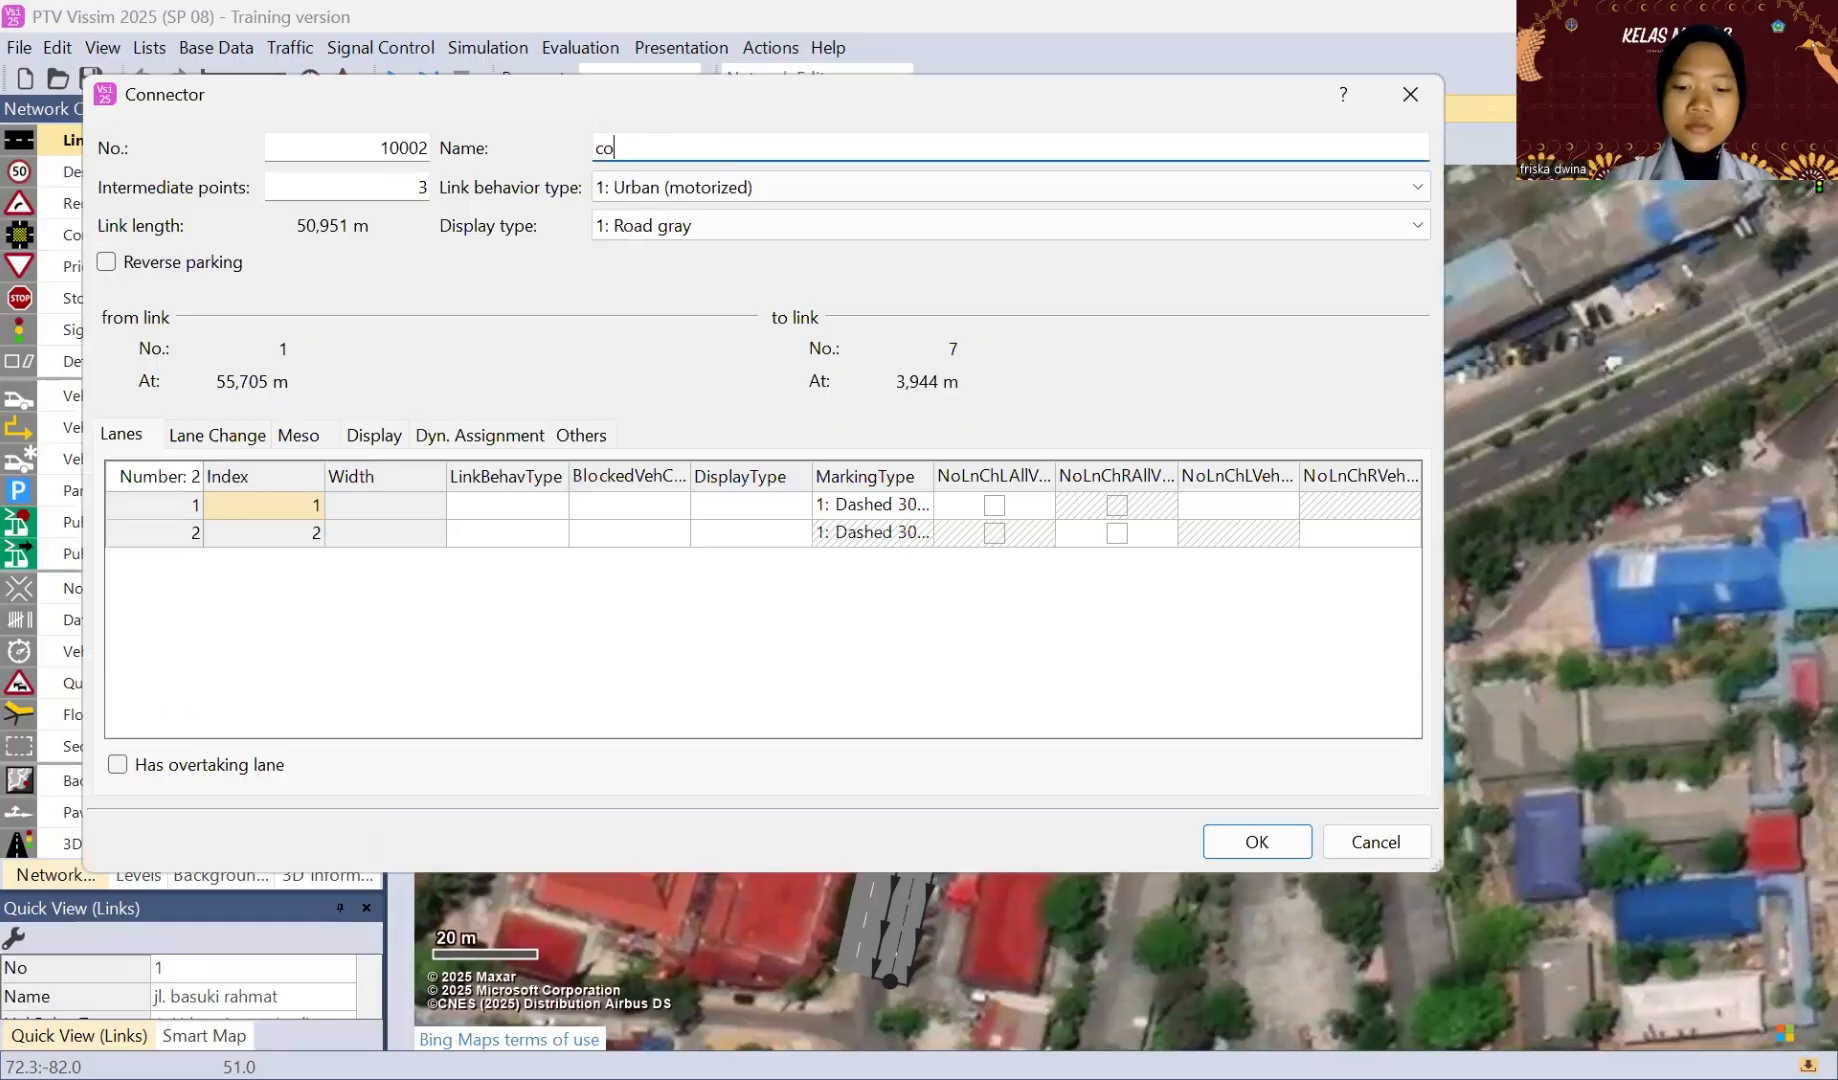
text(nnector 1)
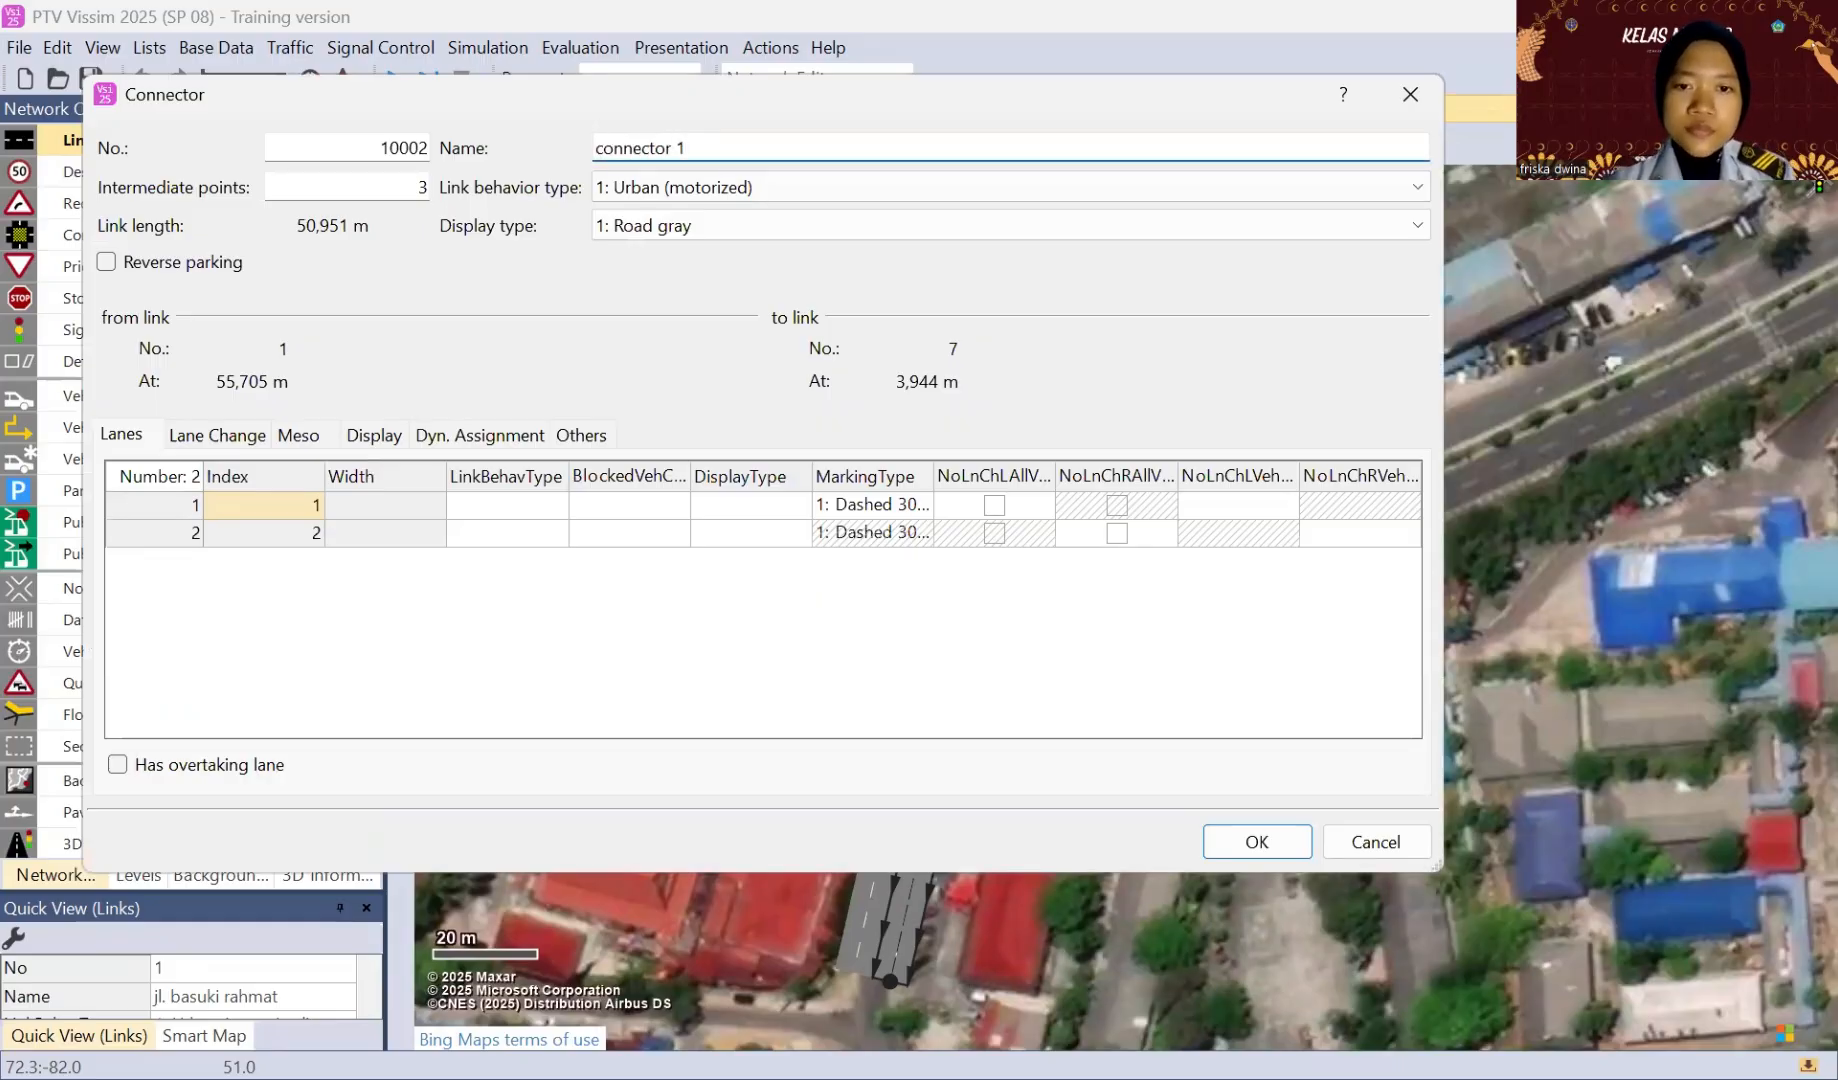
key(Return)
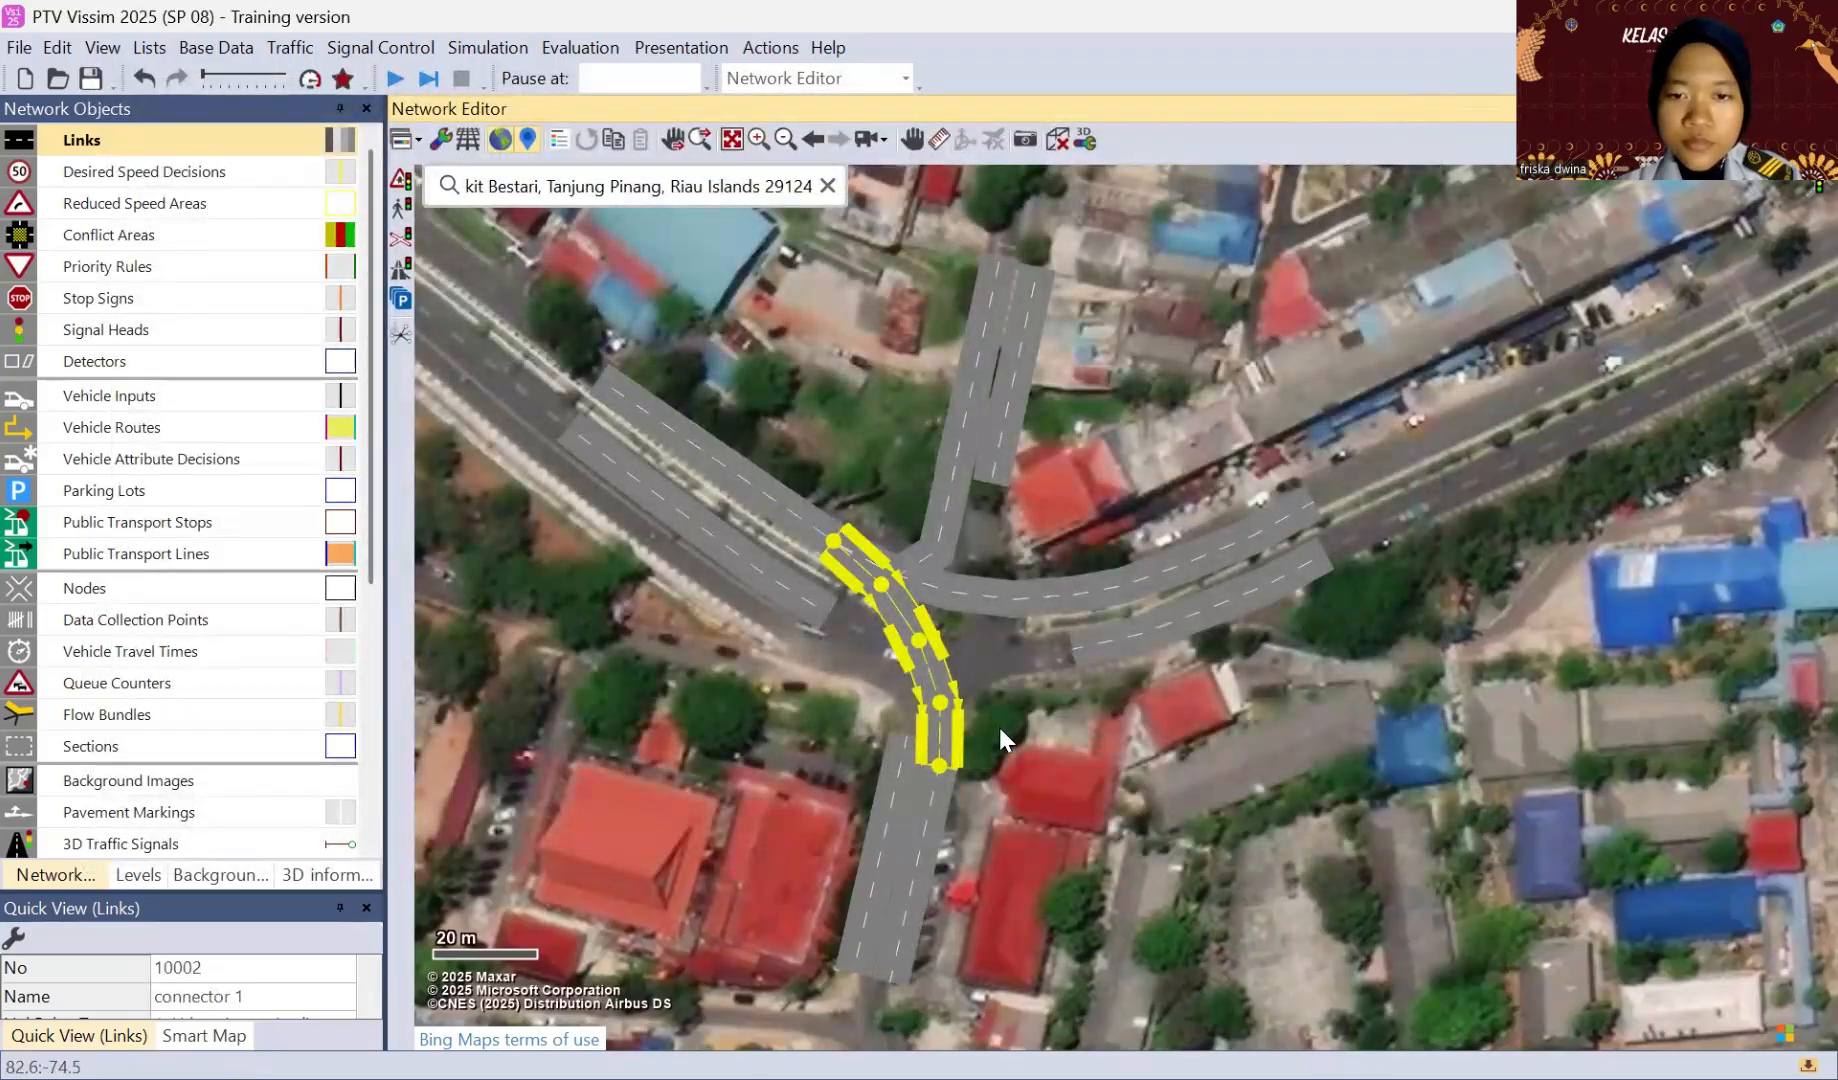
click(1000, 730)
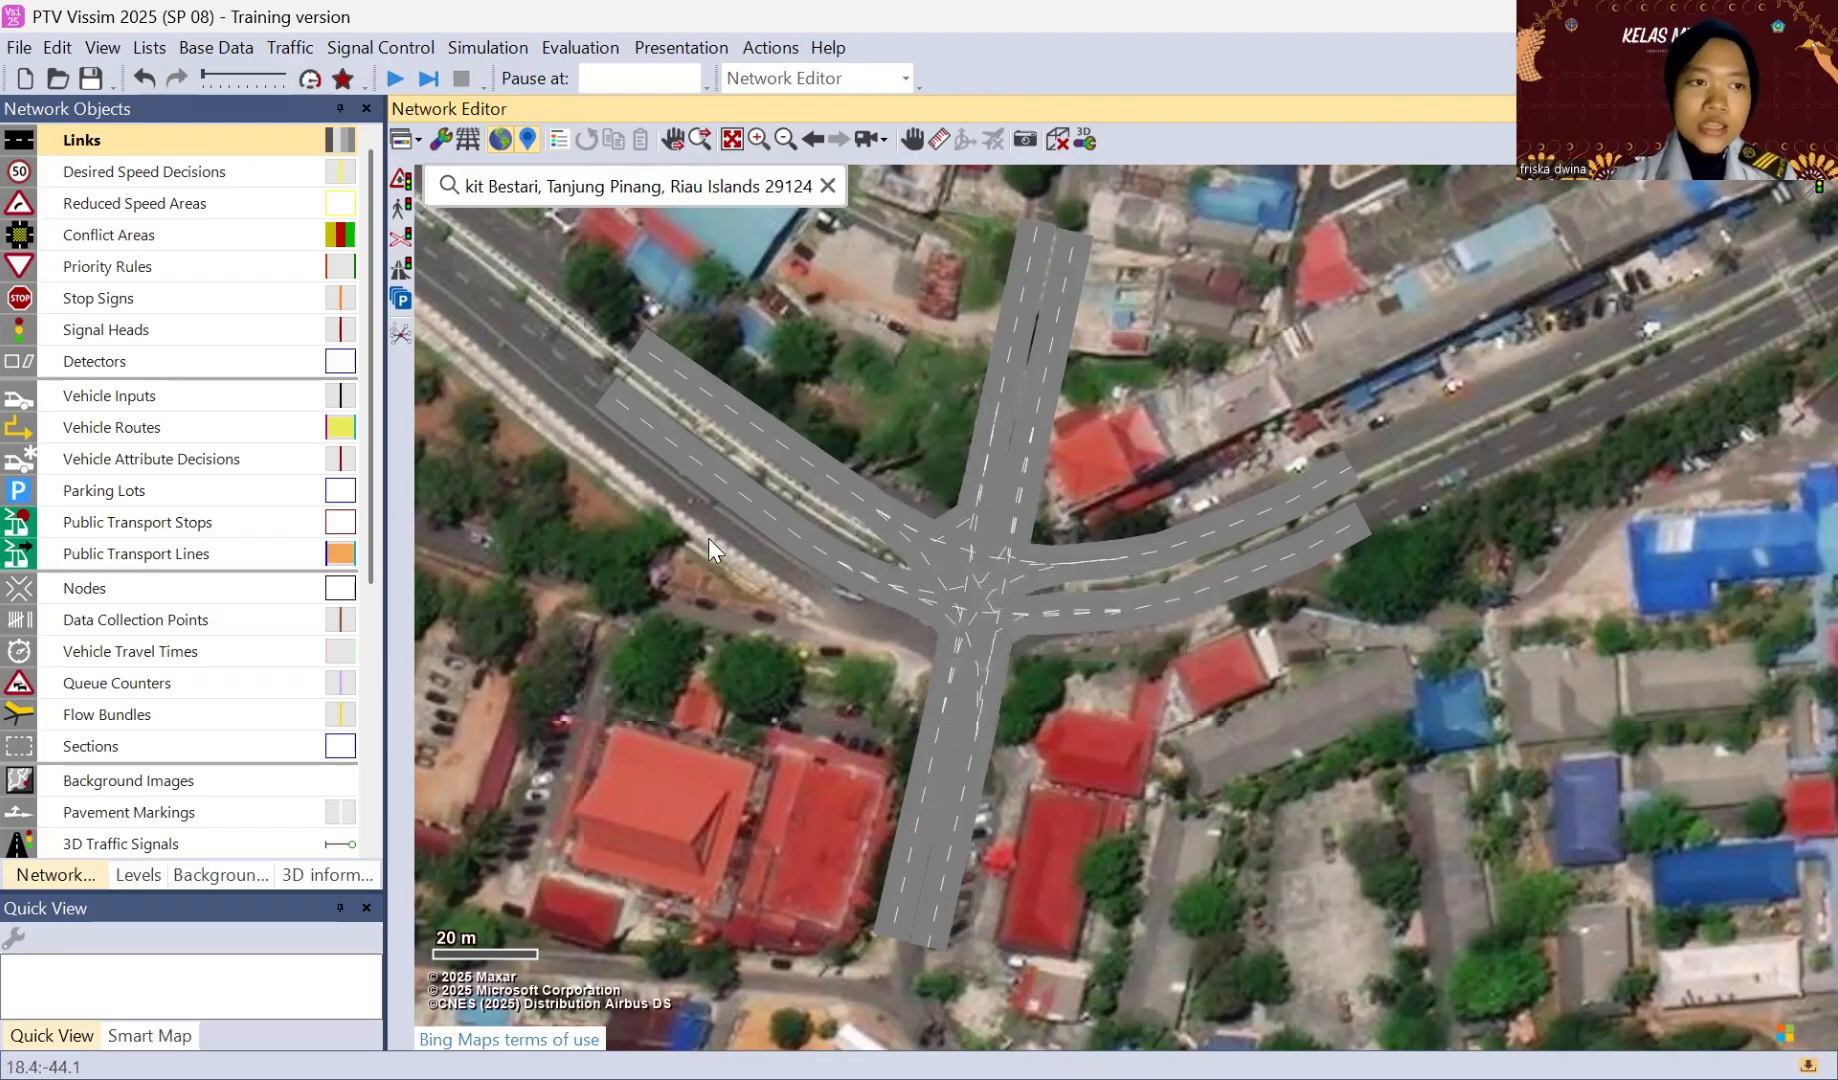
Step: Place a static vehicle routing decision at the outer start of the northwestern approach's northern link
click(183, 431)
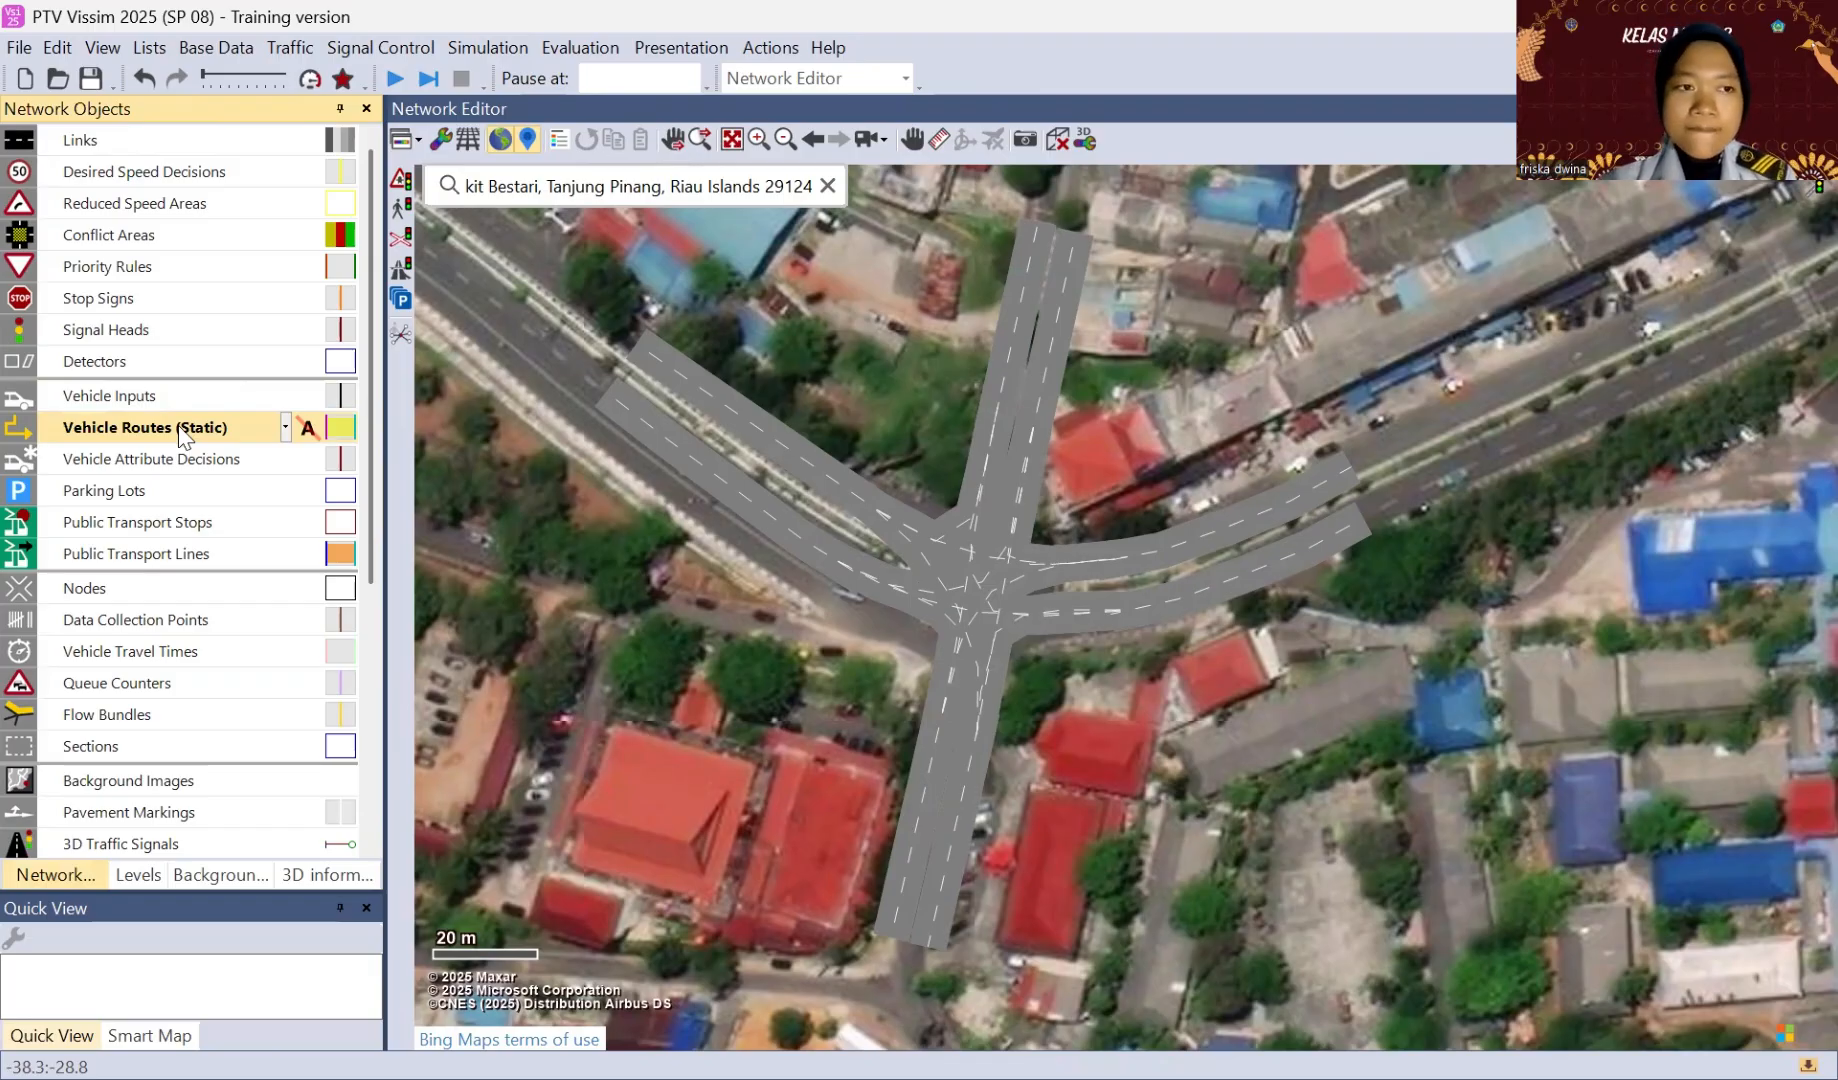
click(660, 372)
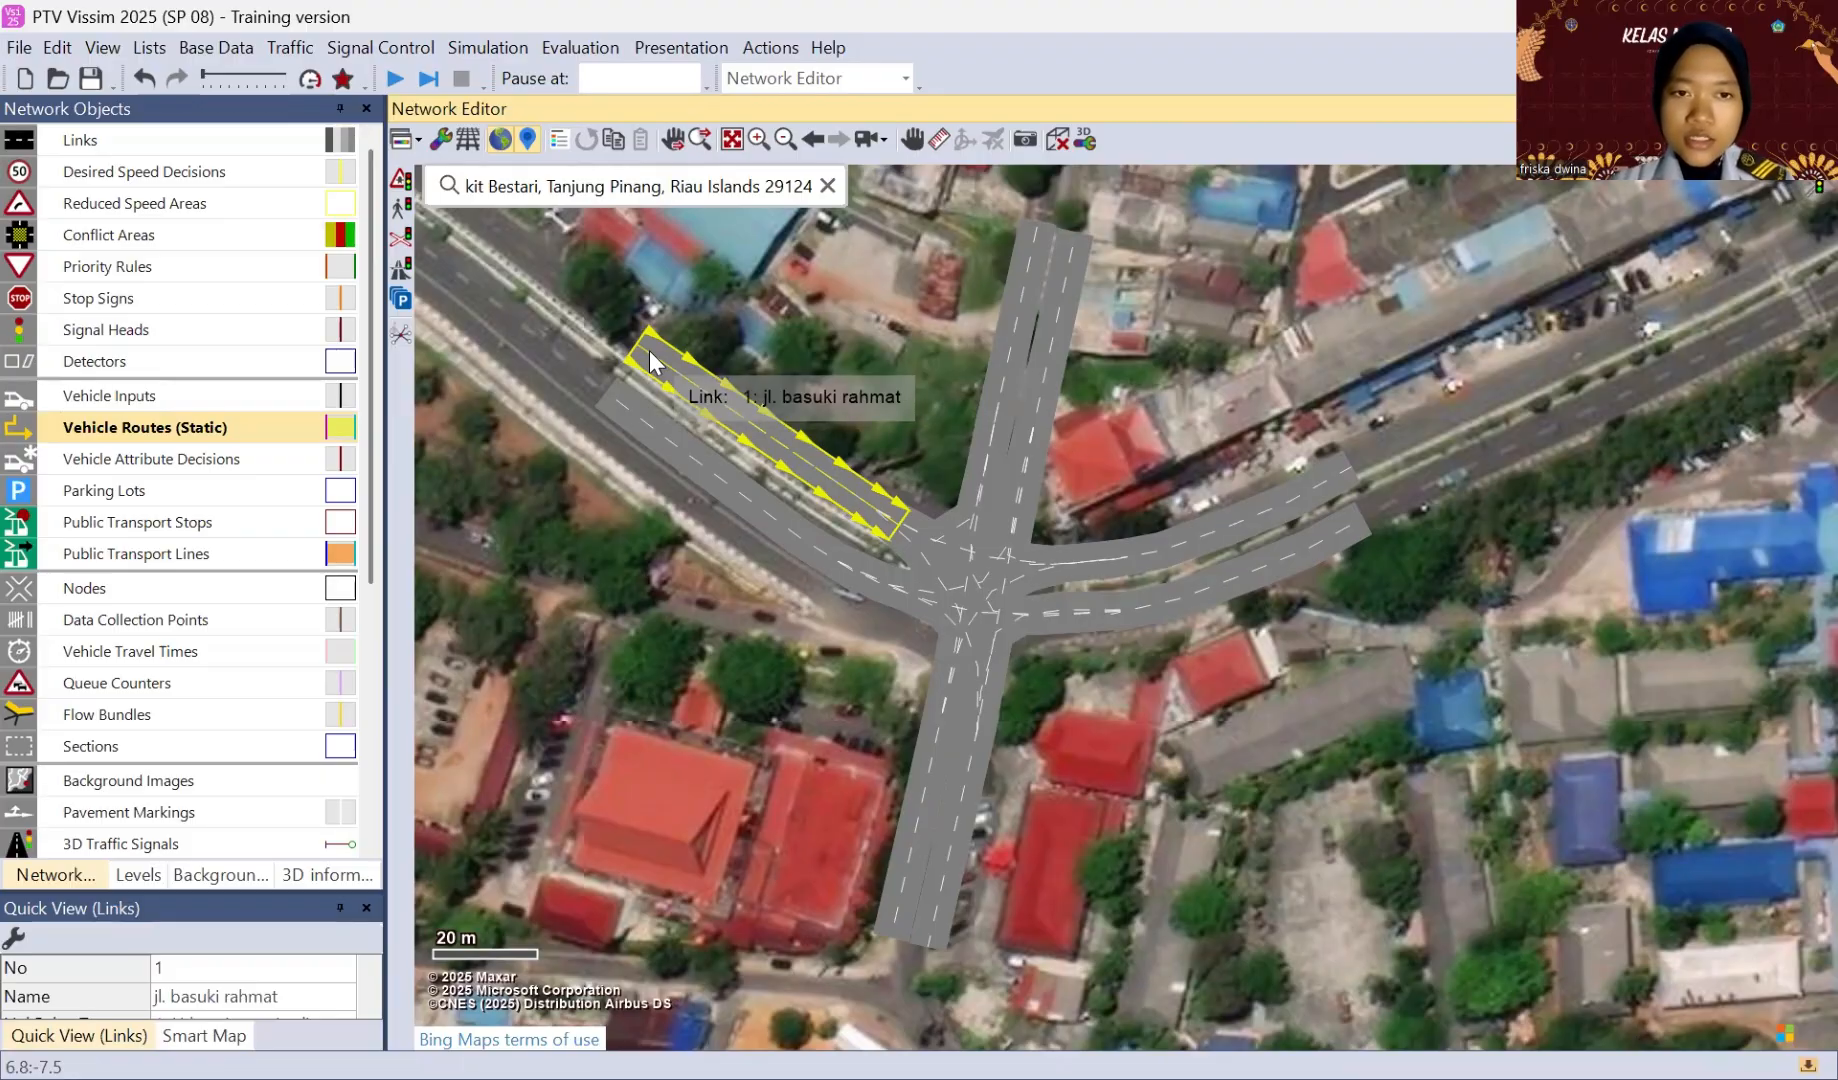
drag(649, 350, 650, 350)
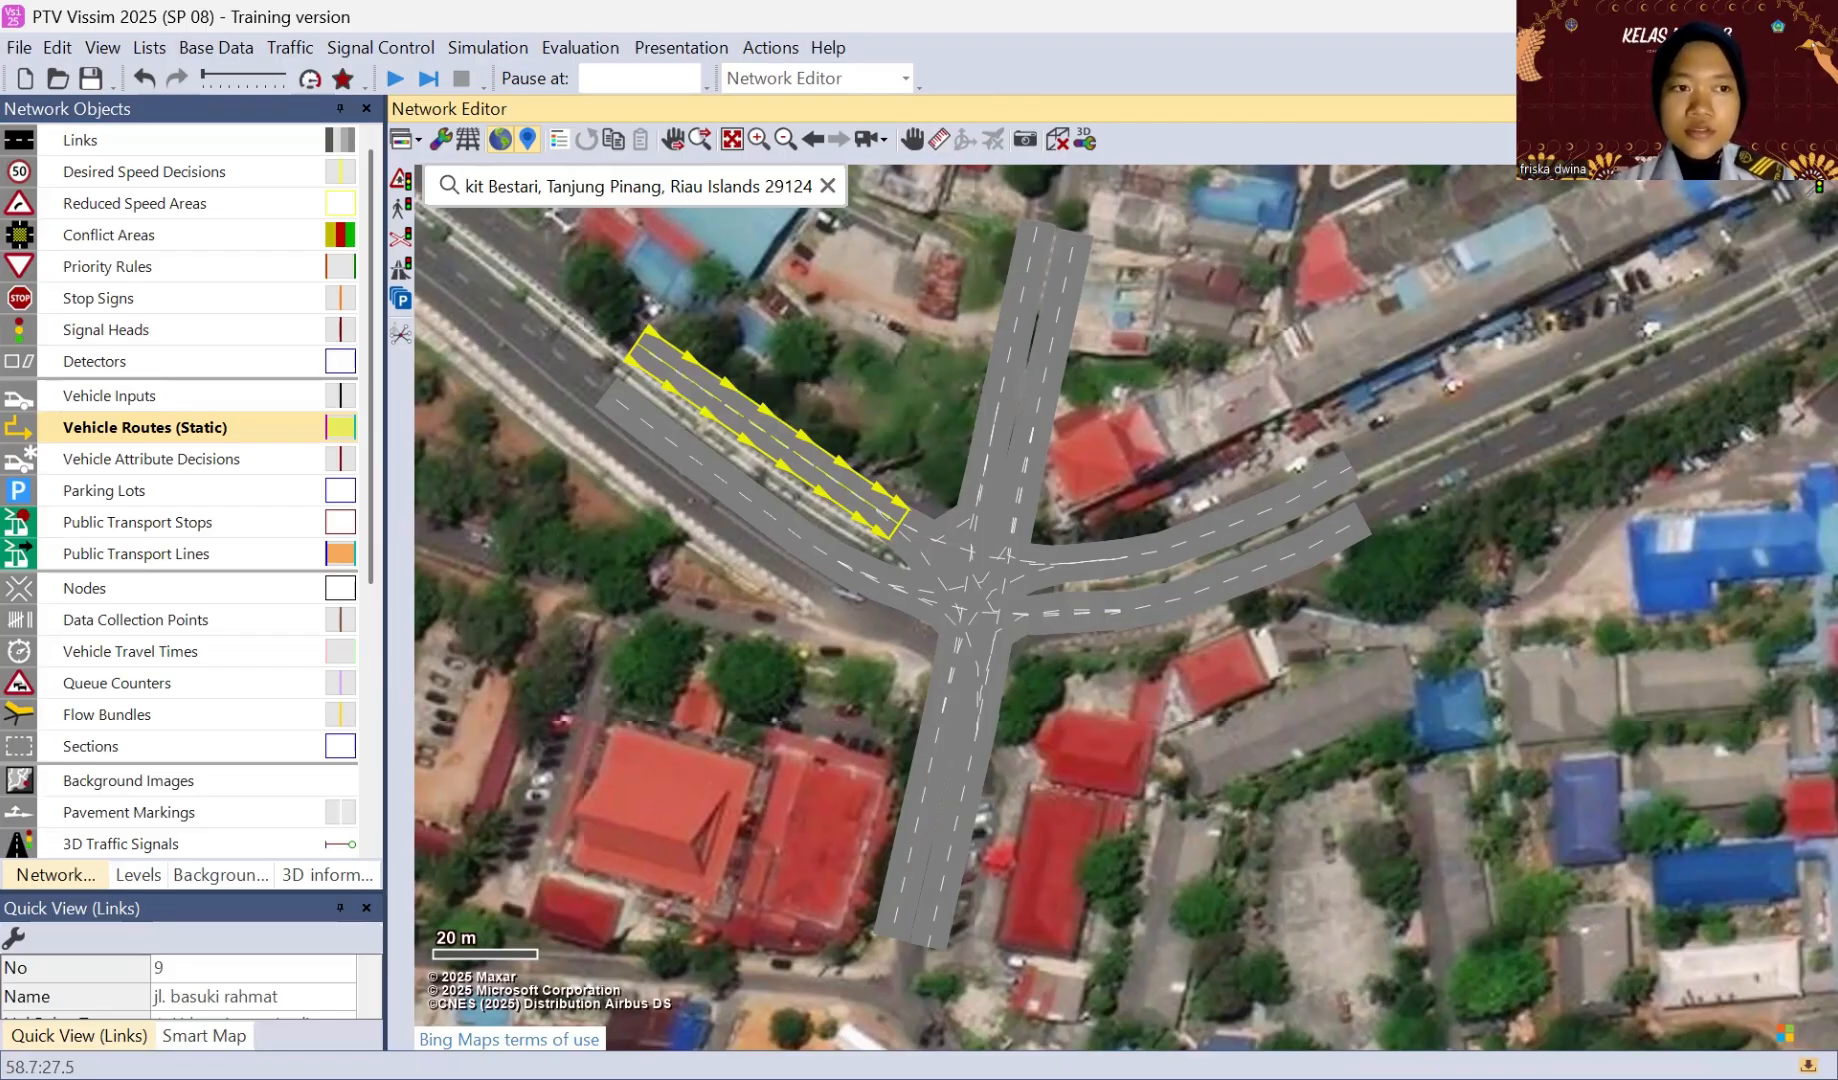
click(659, 350)
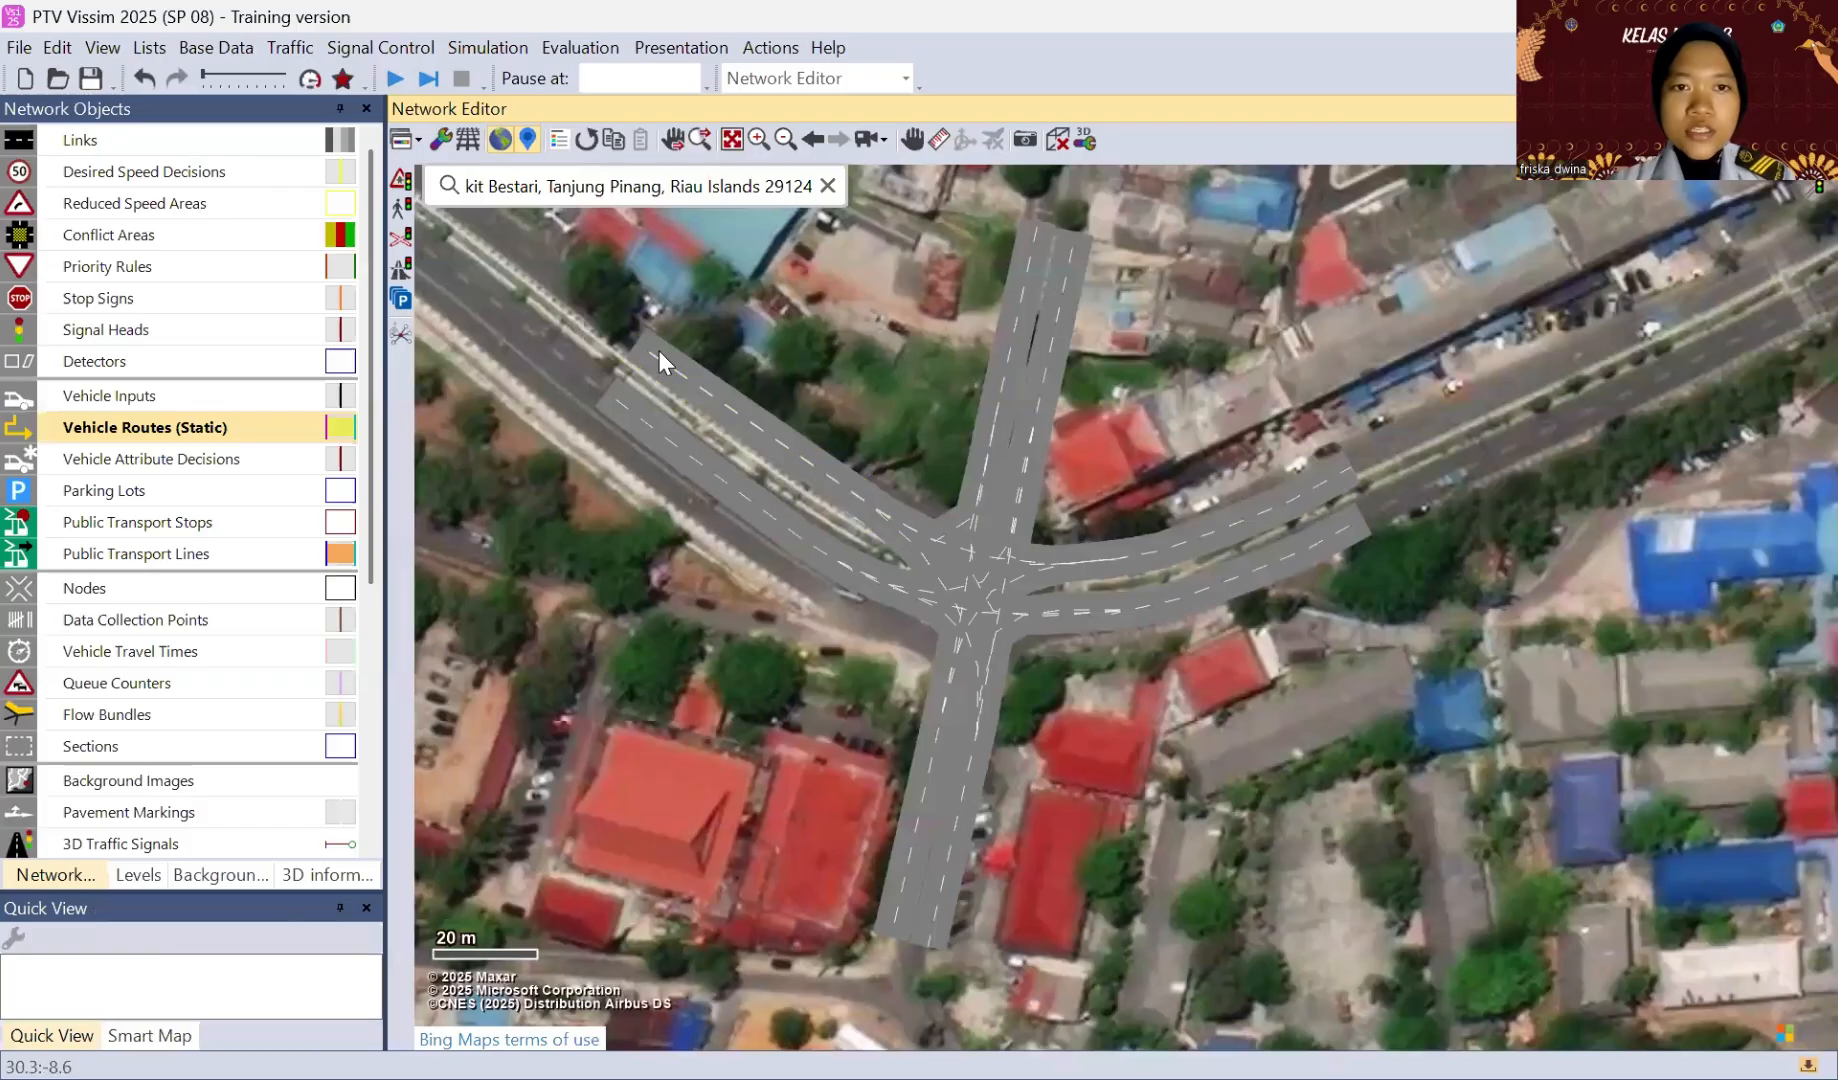
click(644, 360)
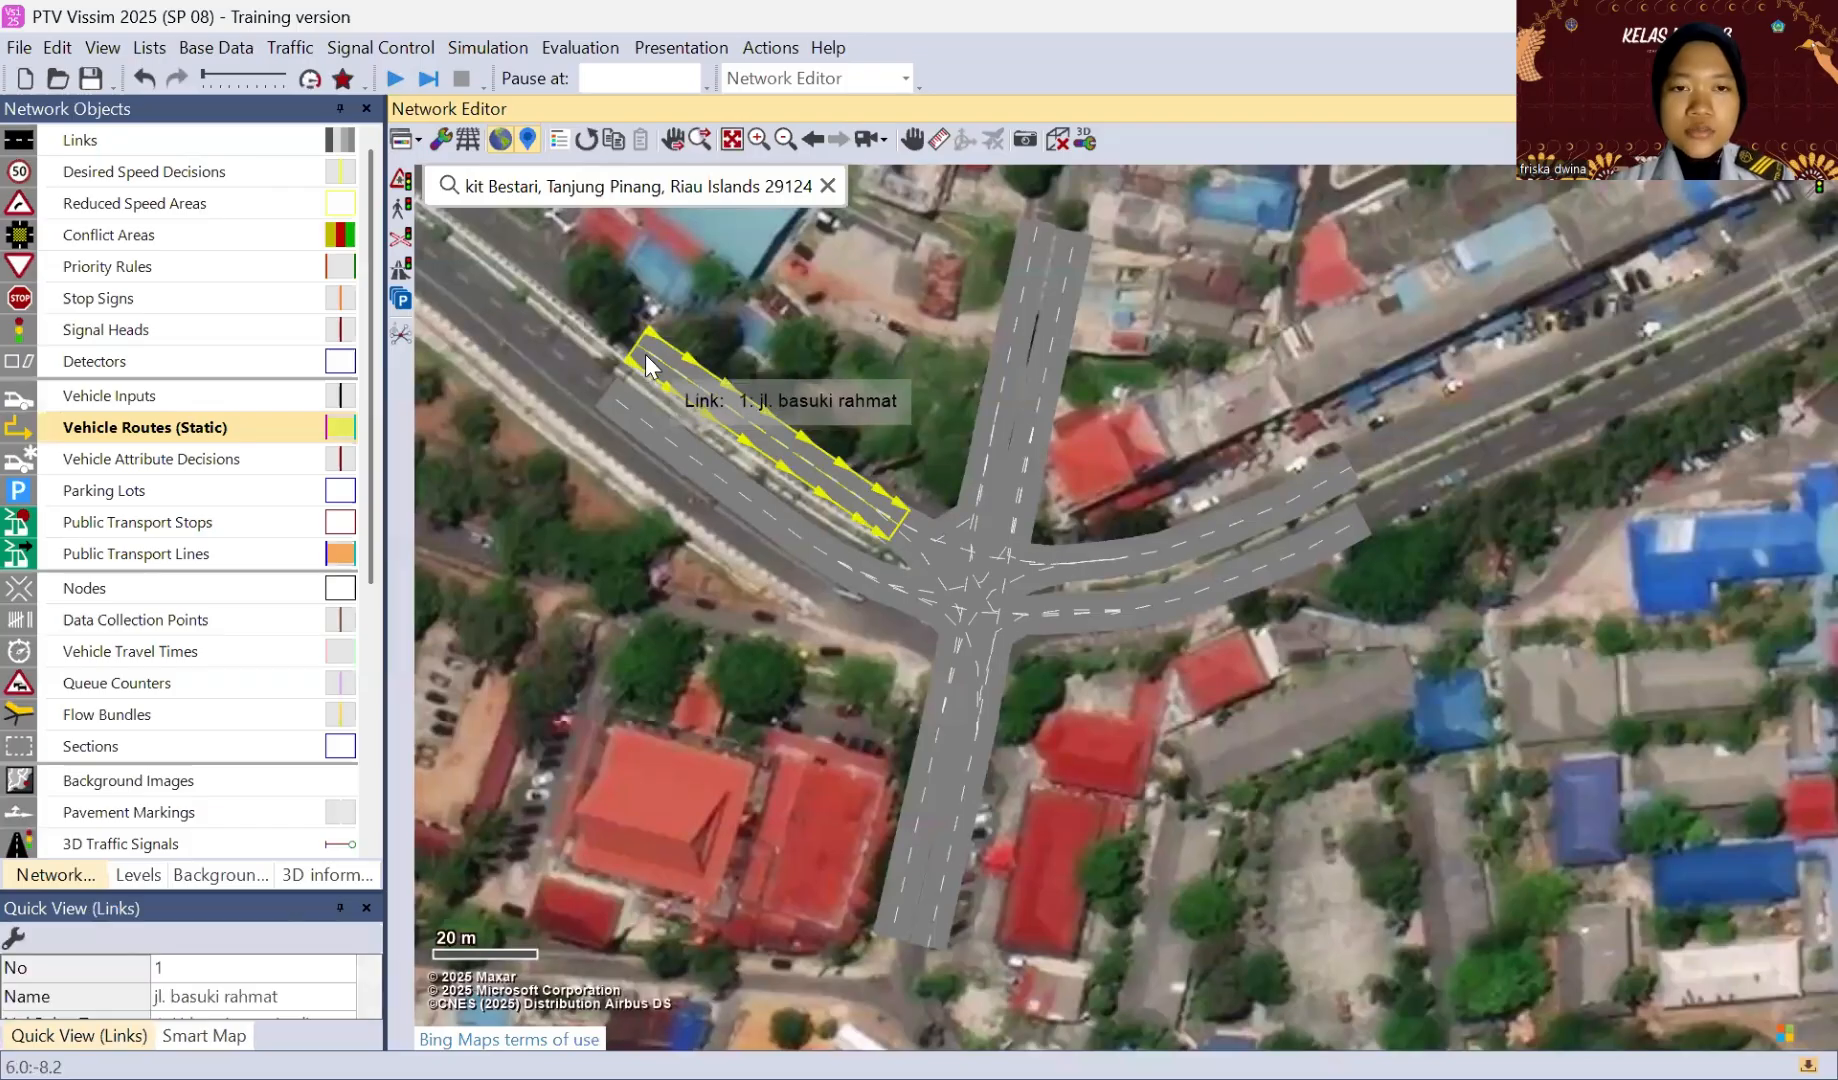
click(645, 356)
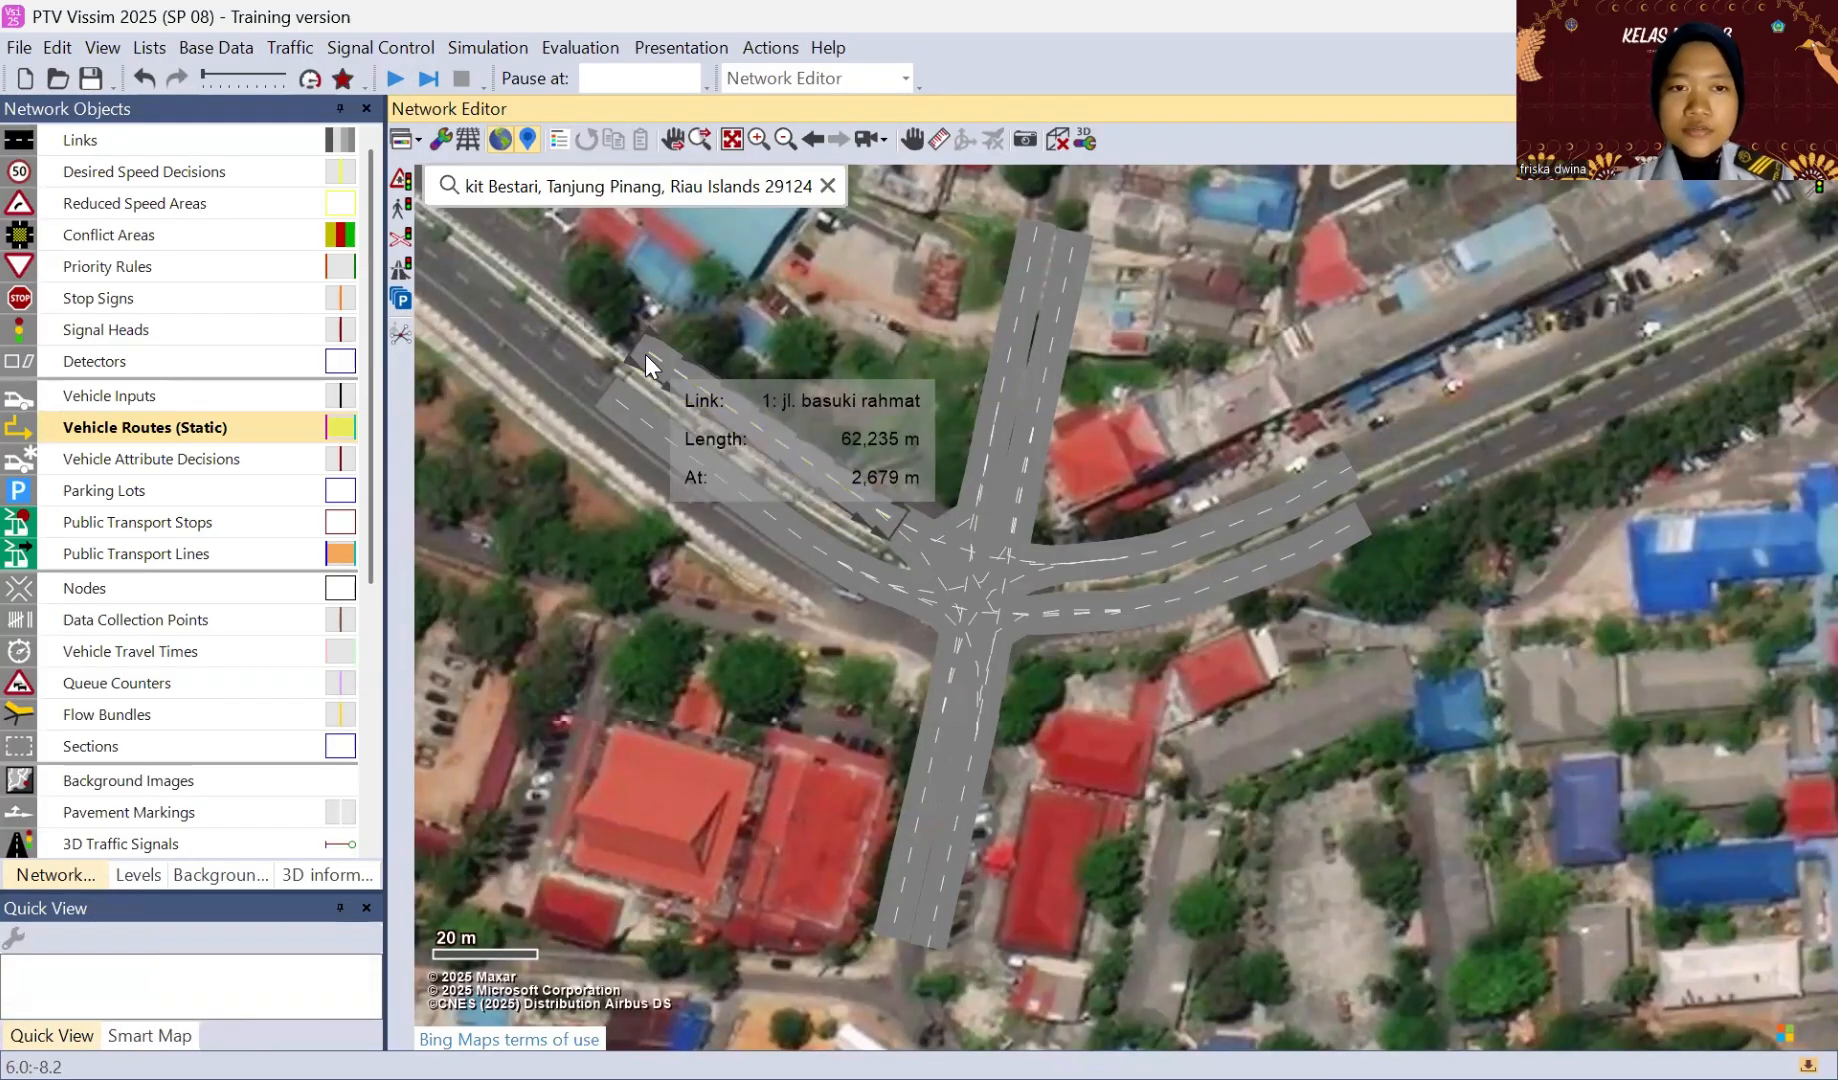
click(648, 348)
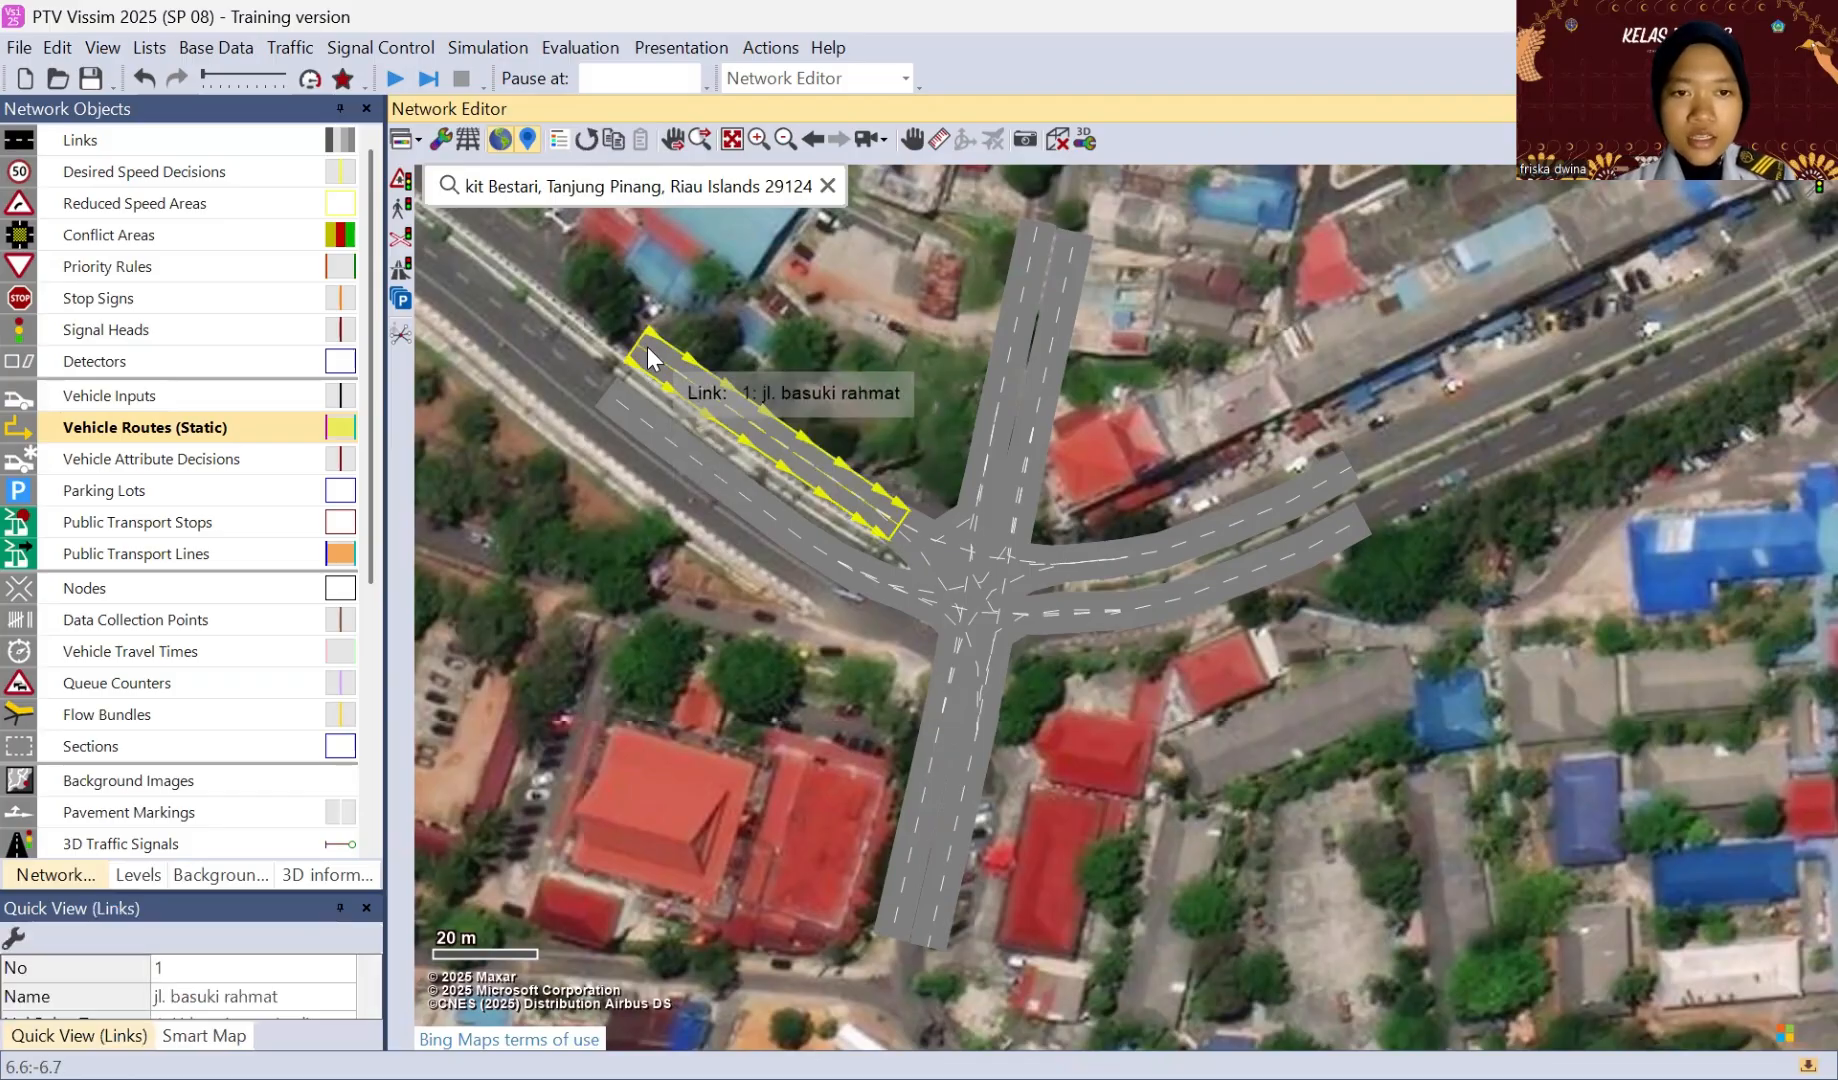
right_click(648, 346)
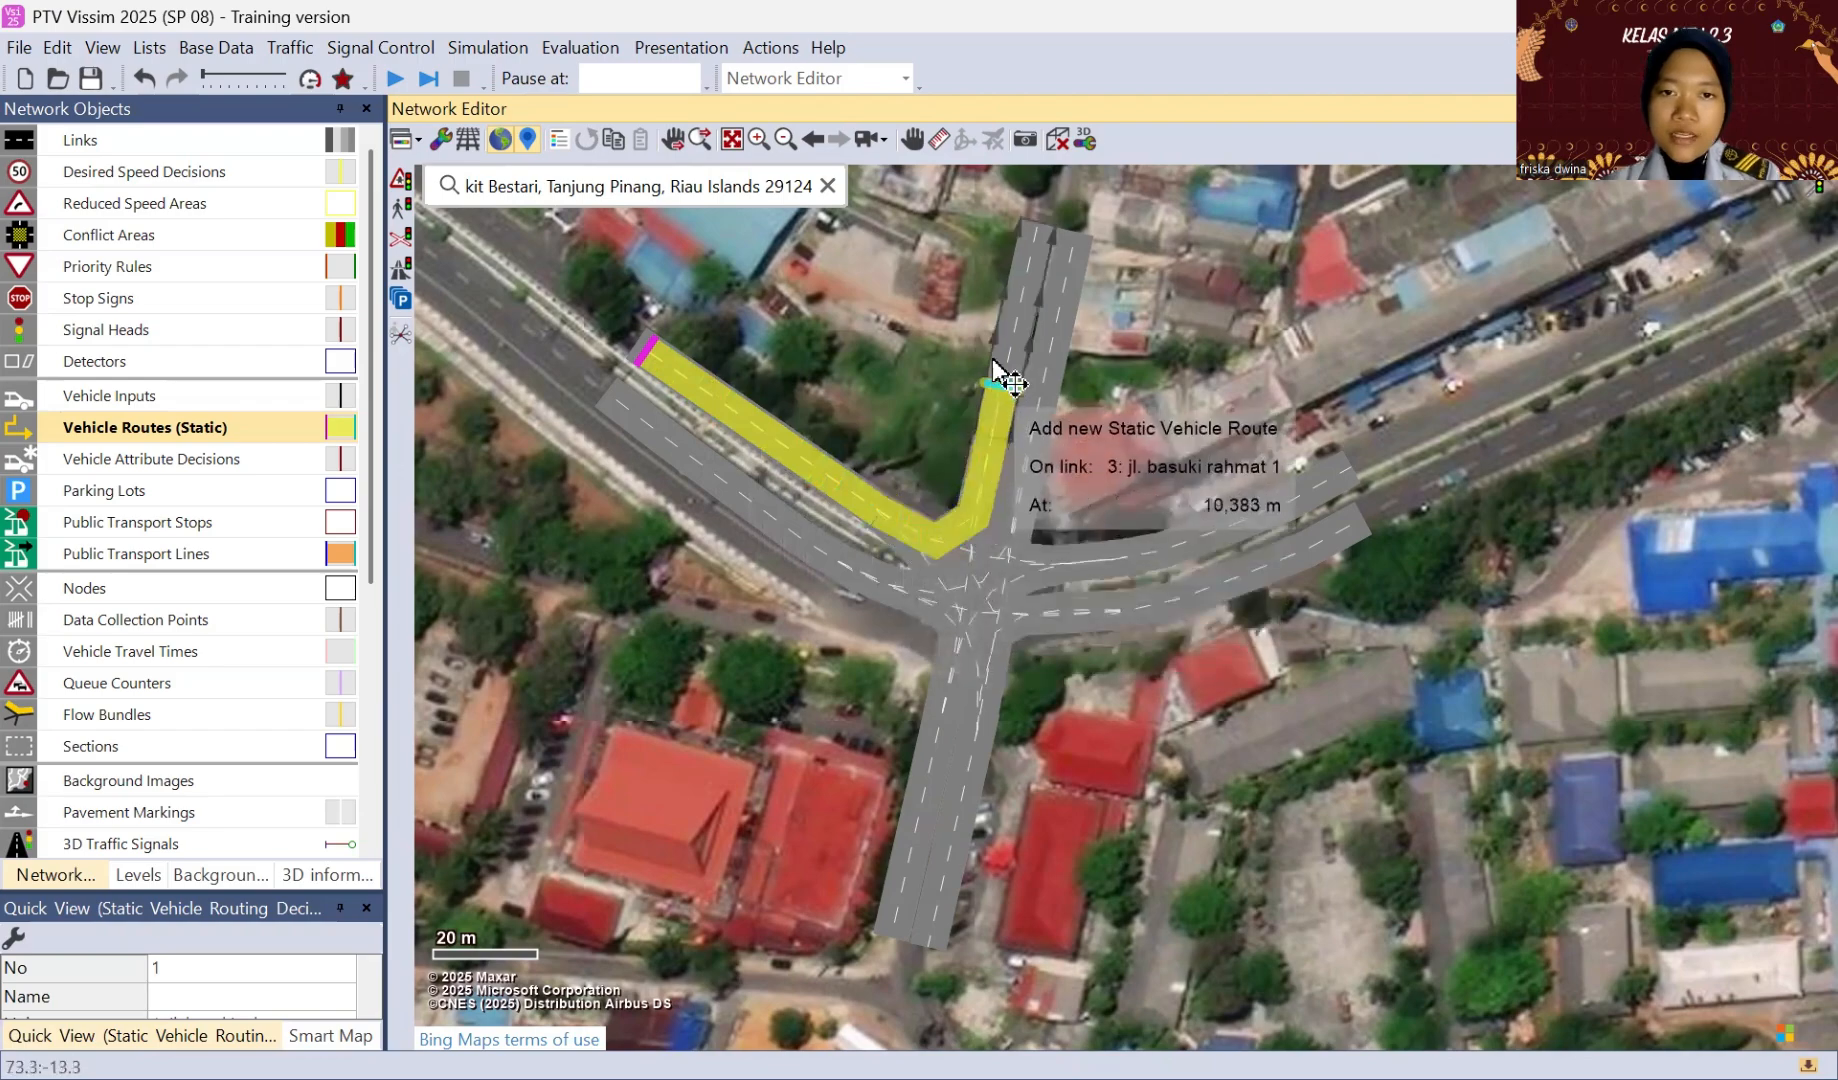
Step: Add static routes from the northwestern routing decision to the outer ends of the northern, eastern and southern exit links
click(1031, 238)
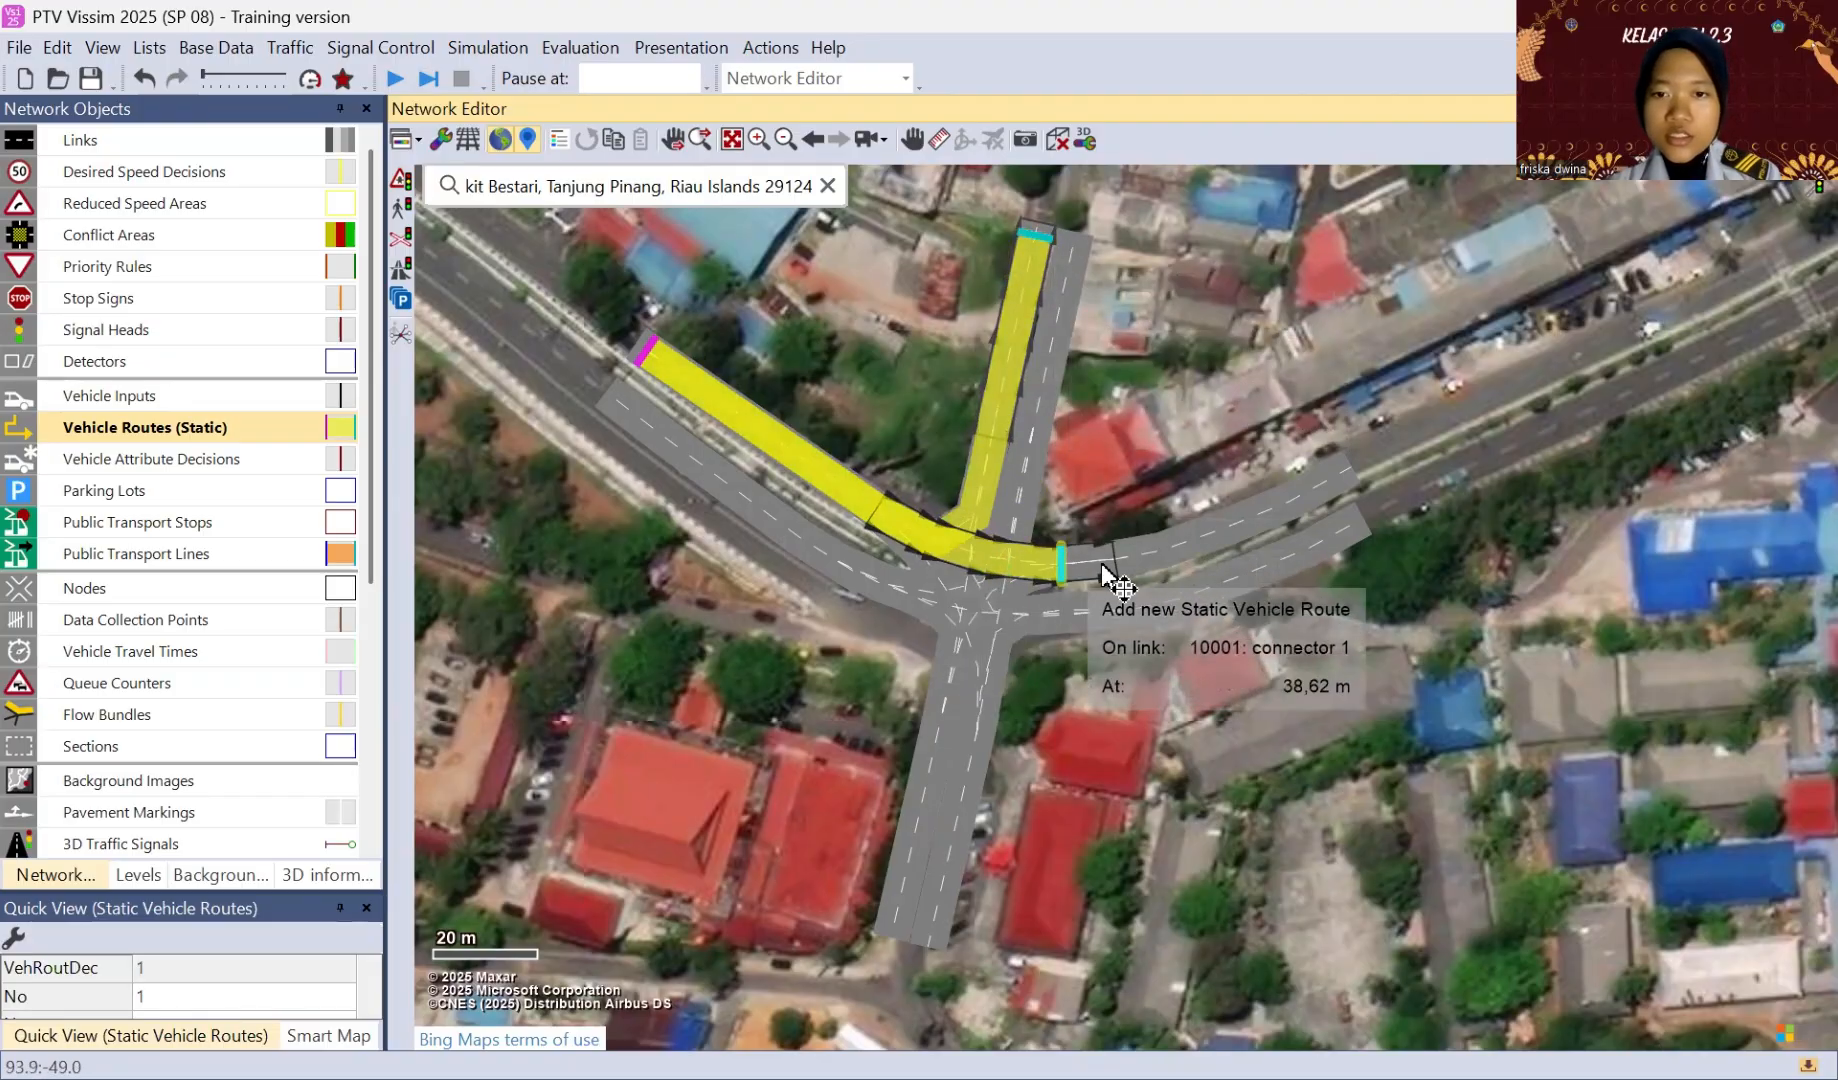
click(1333, 470)
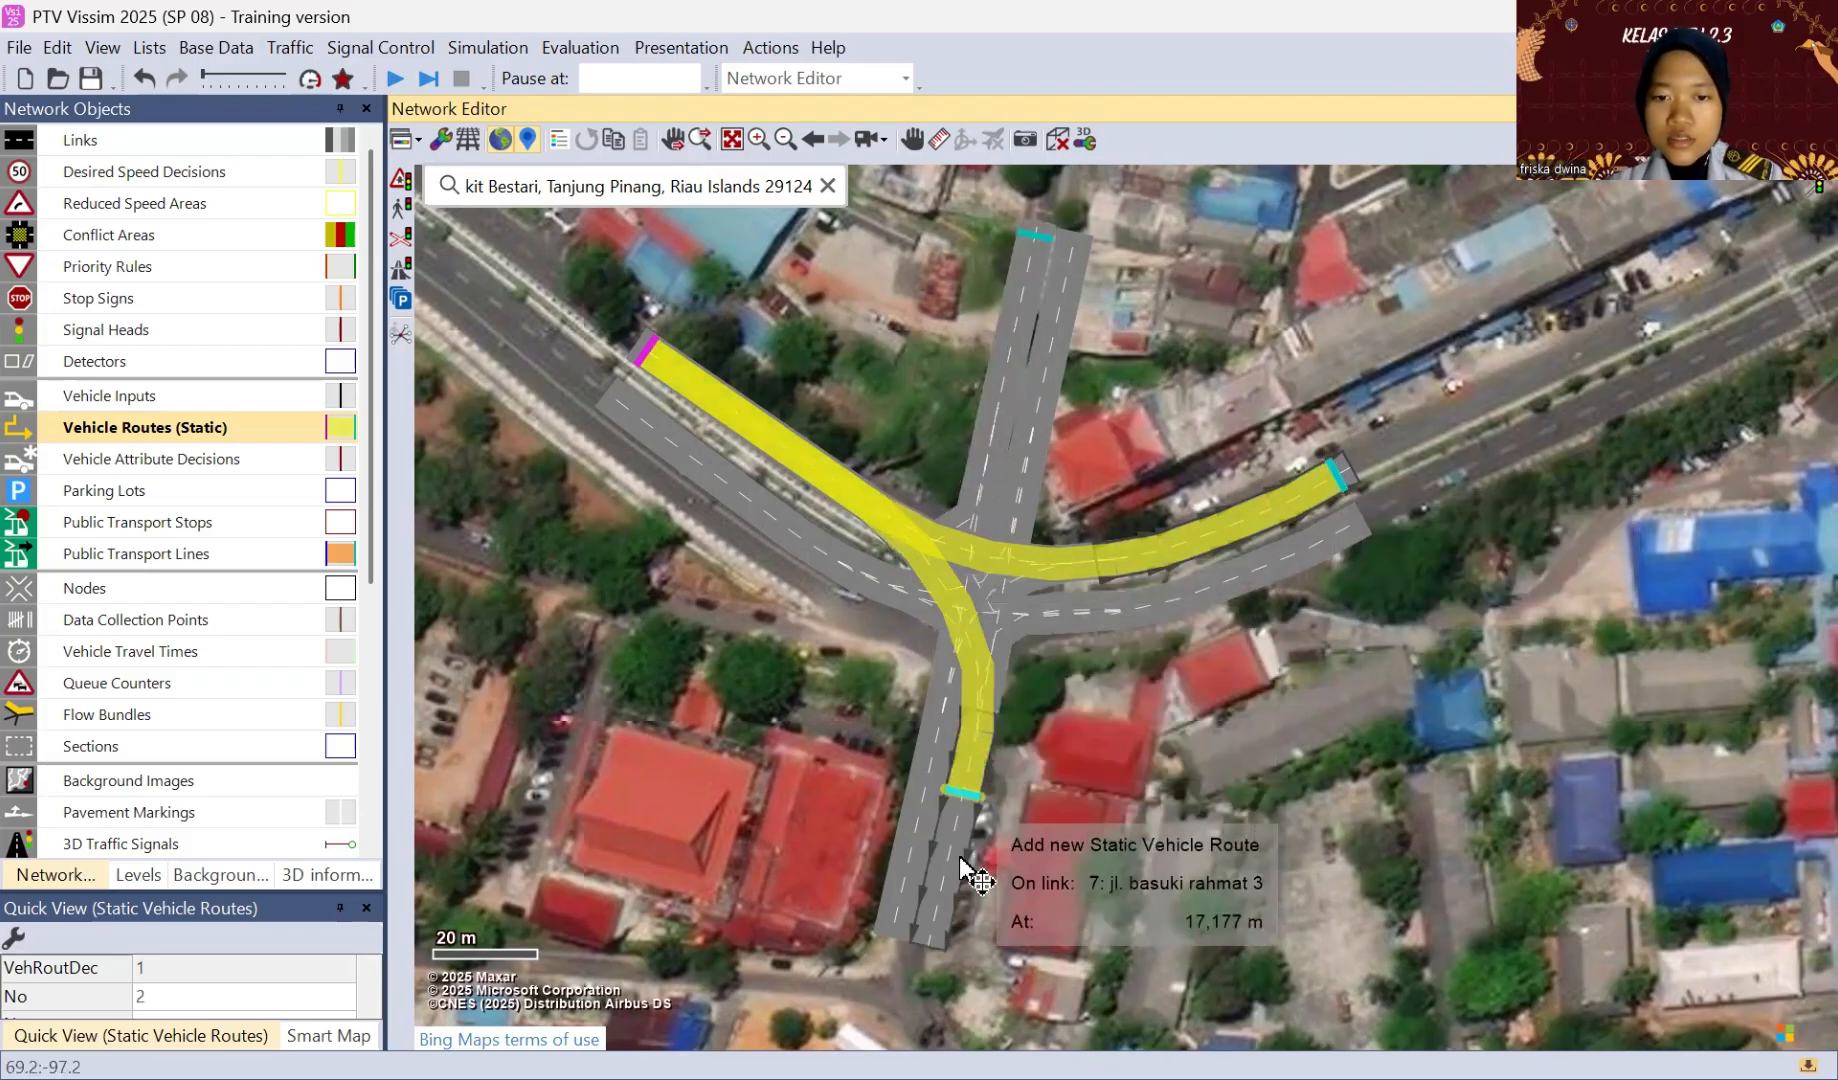
click(936, 933)
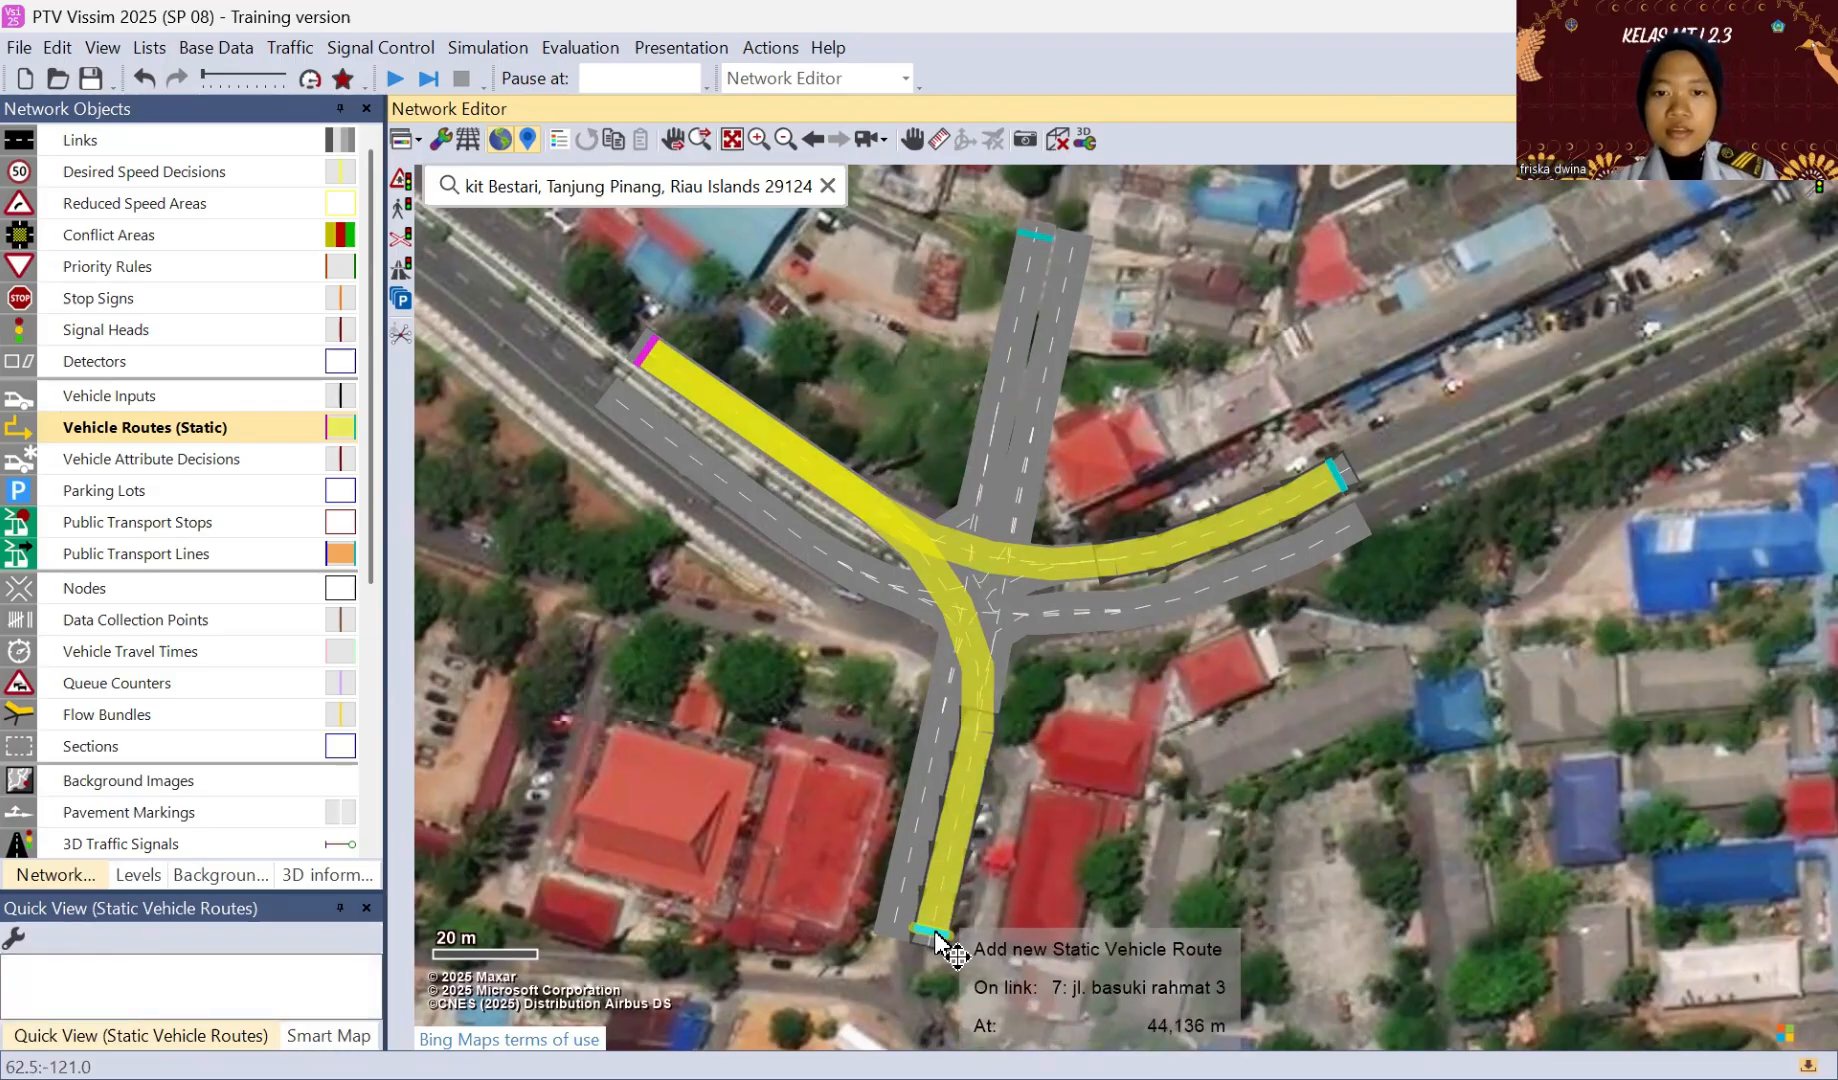
click(936, 933)
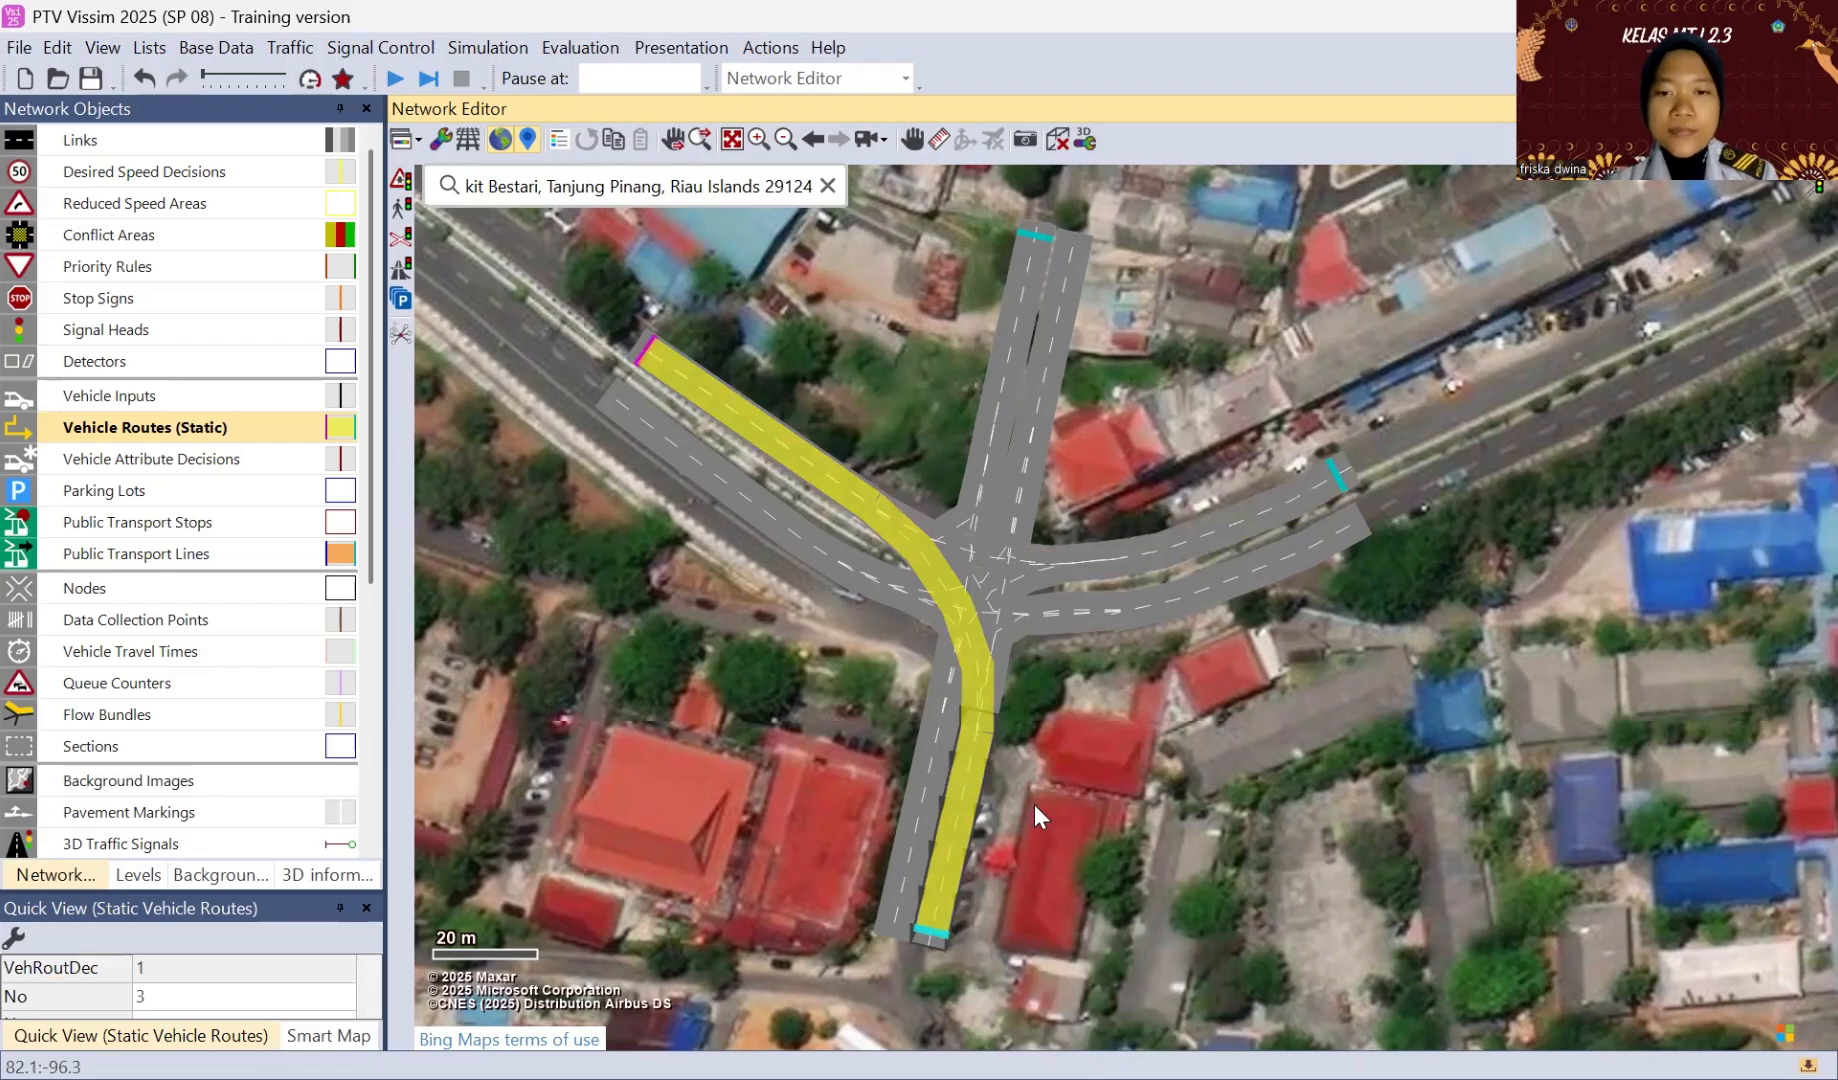
Step: Place a static routing decision at the start of the northern approach's eastern link, with routes to the eastern, northwestern and southern exits
click(1070, 264)
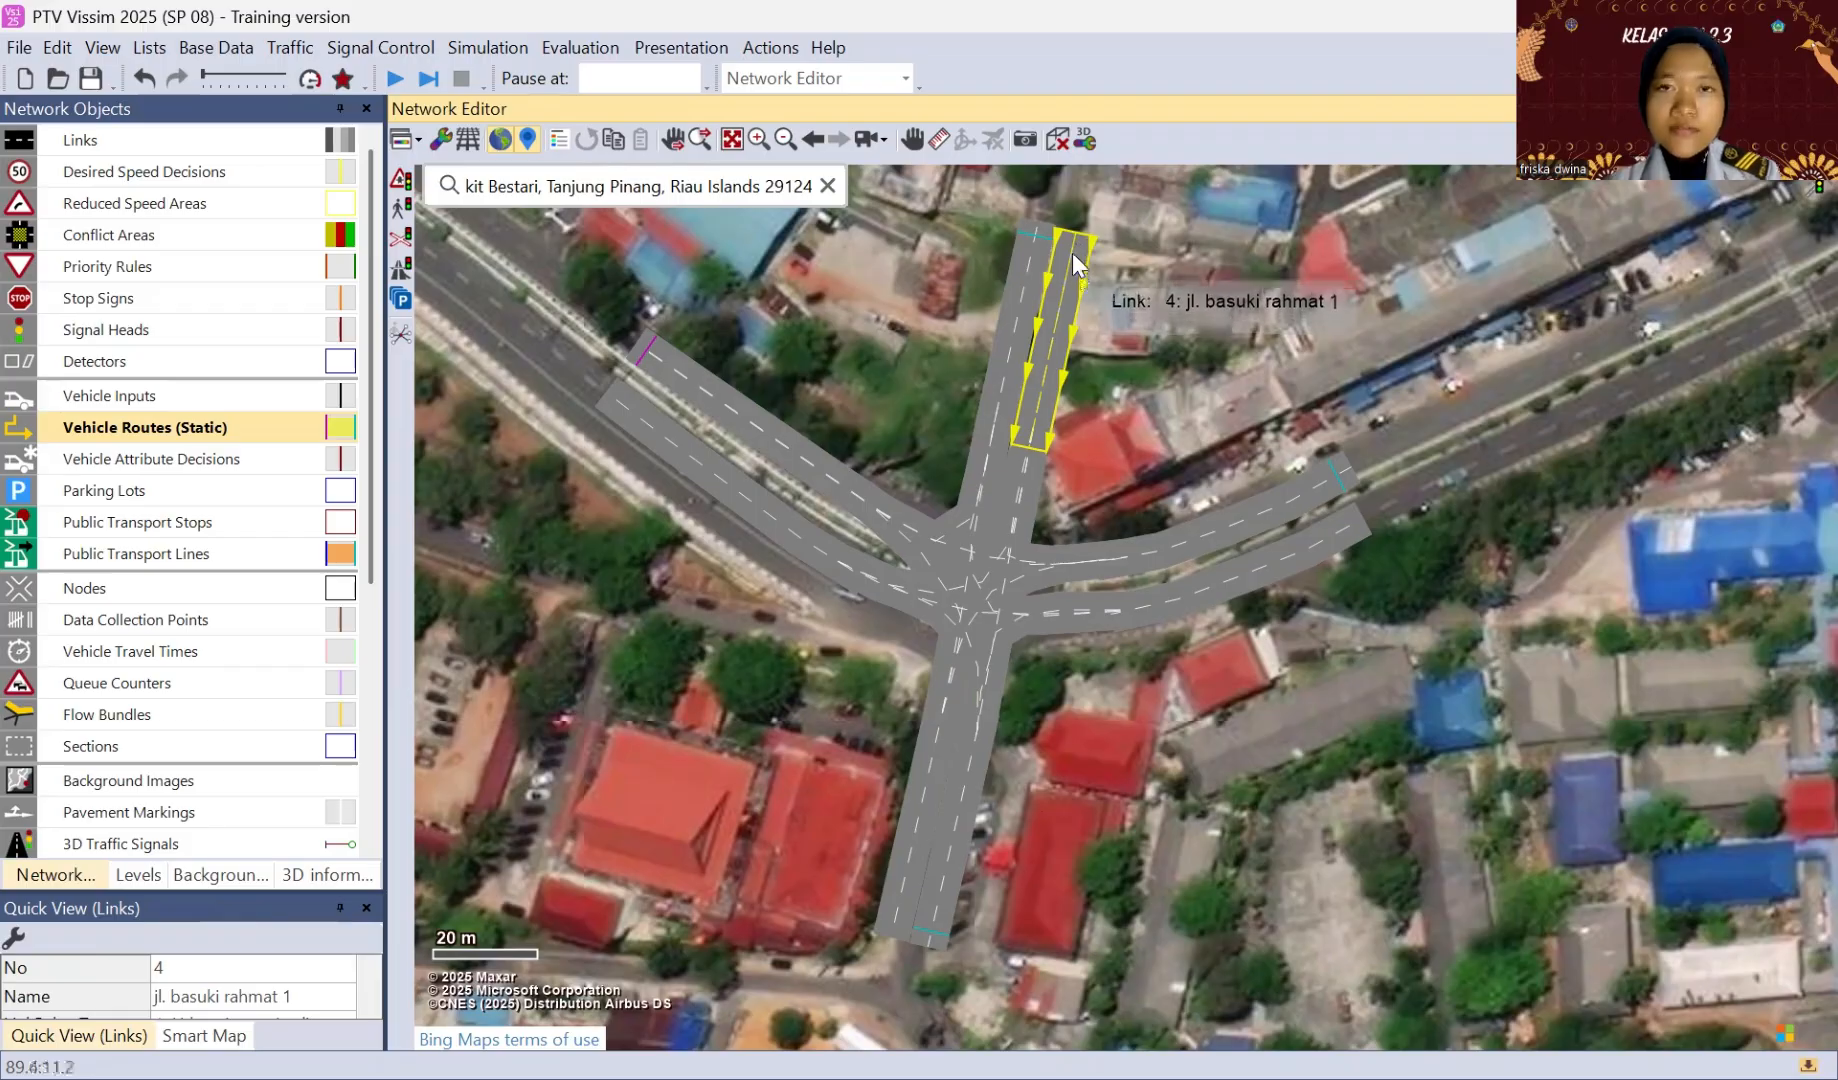
ctrl+right_click(1071, 245)
ctrl+right_click(1071, 245)
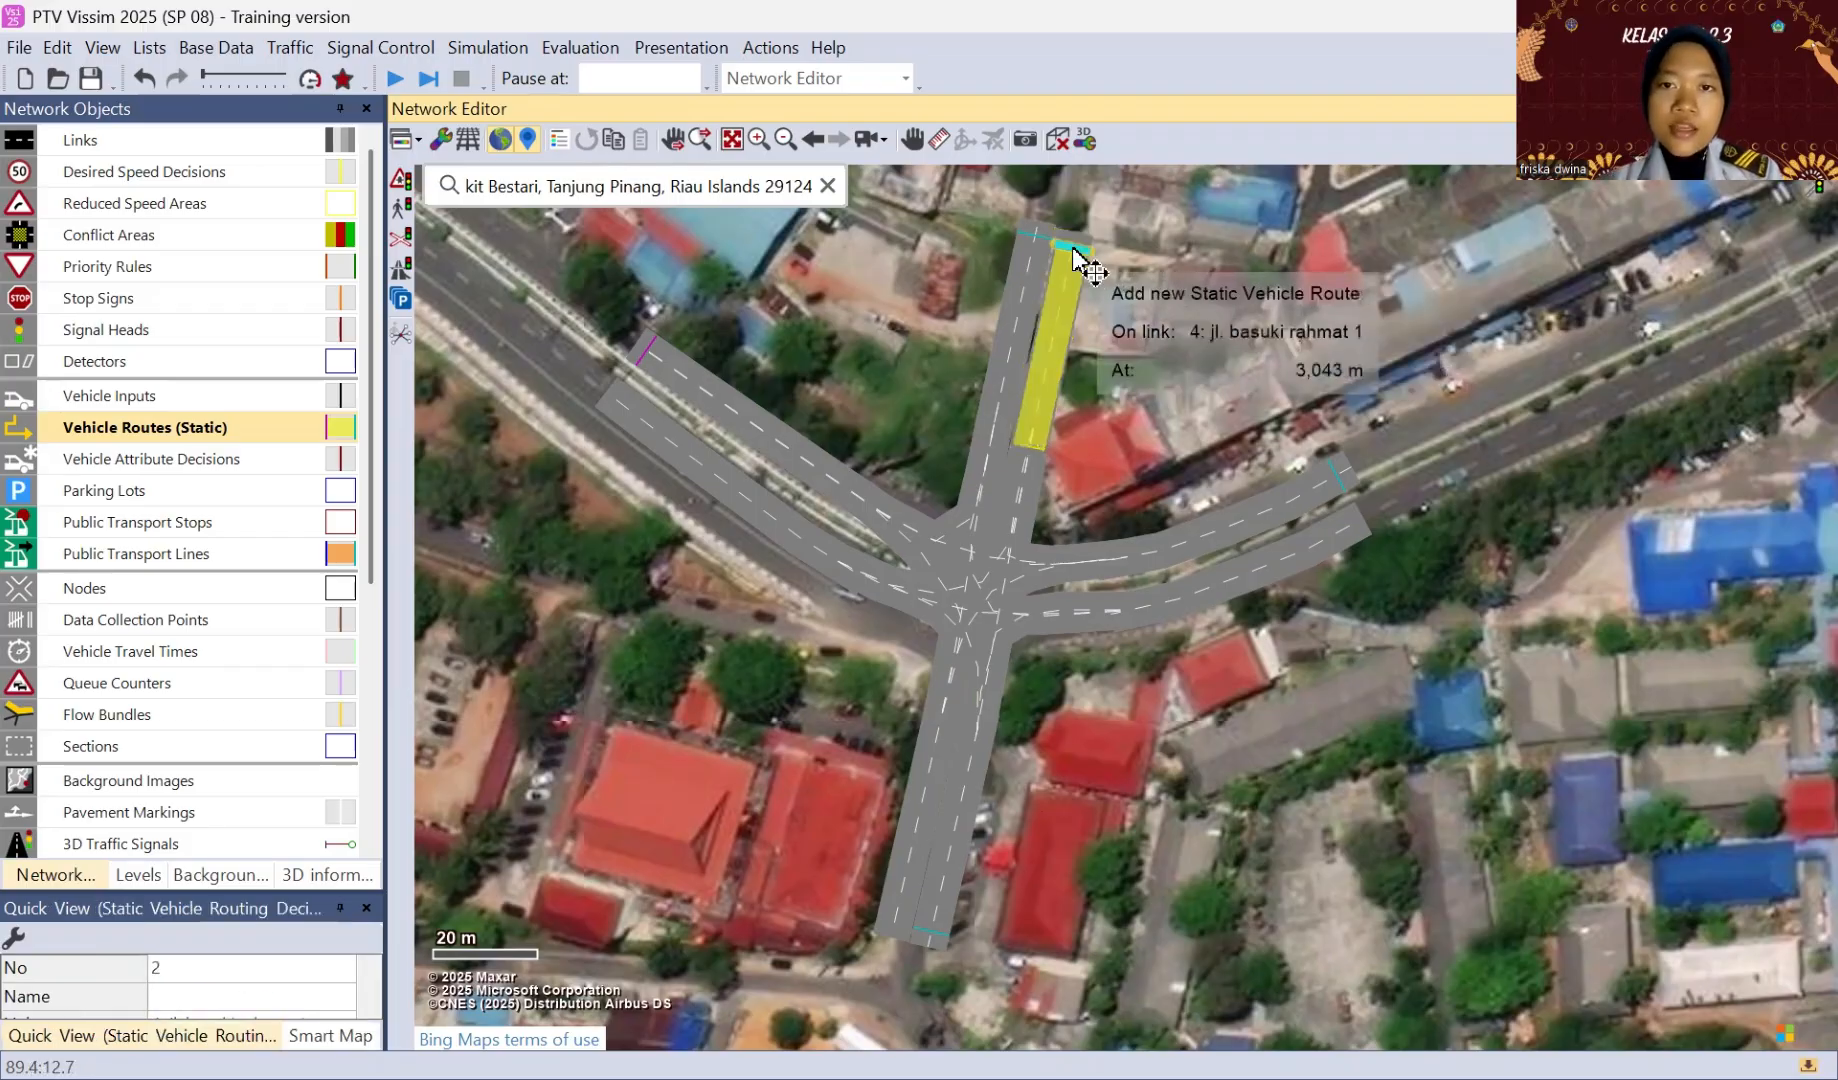
click(1026, 598)
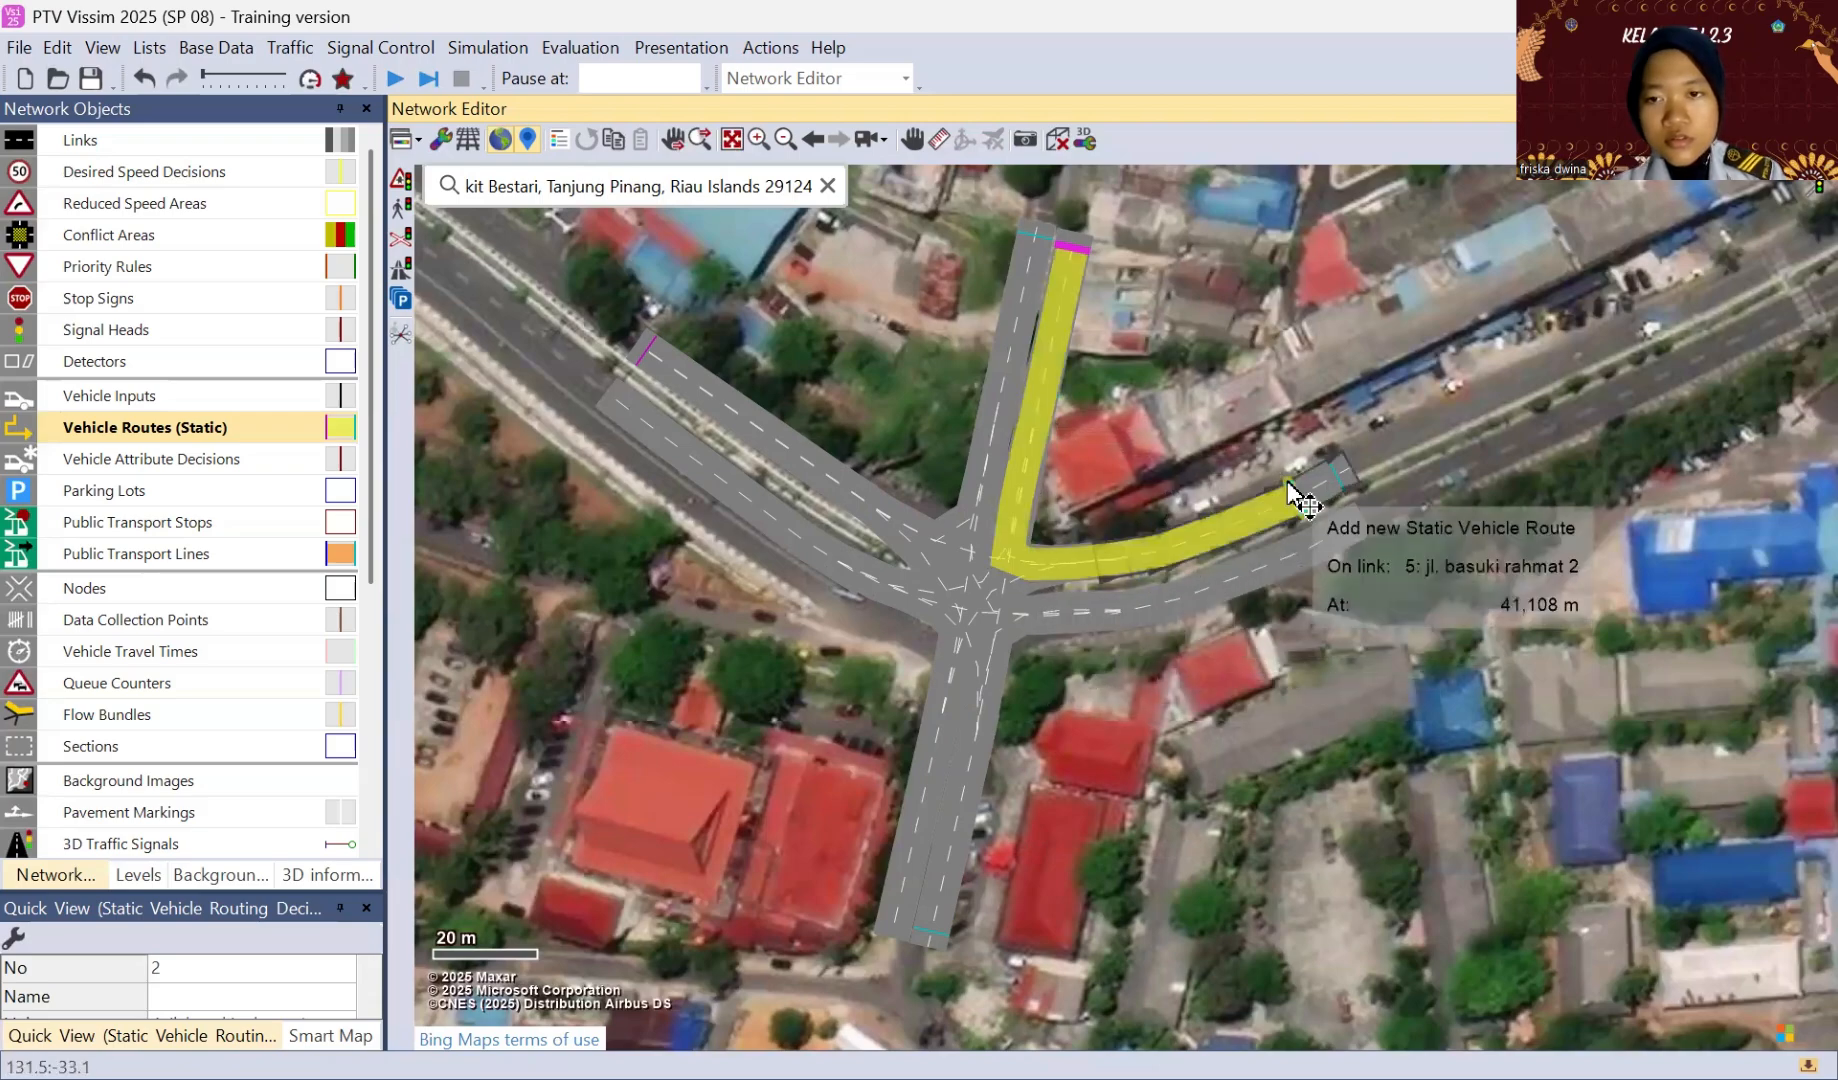
click(1341, 480)
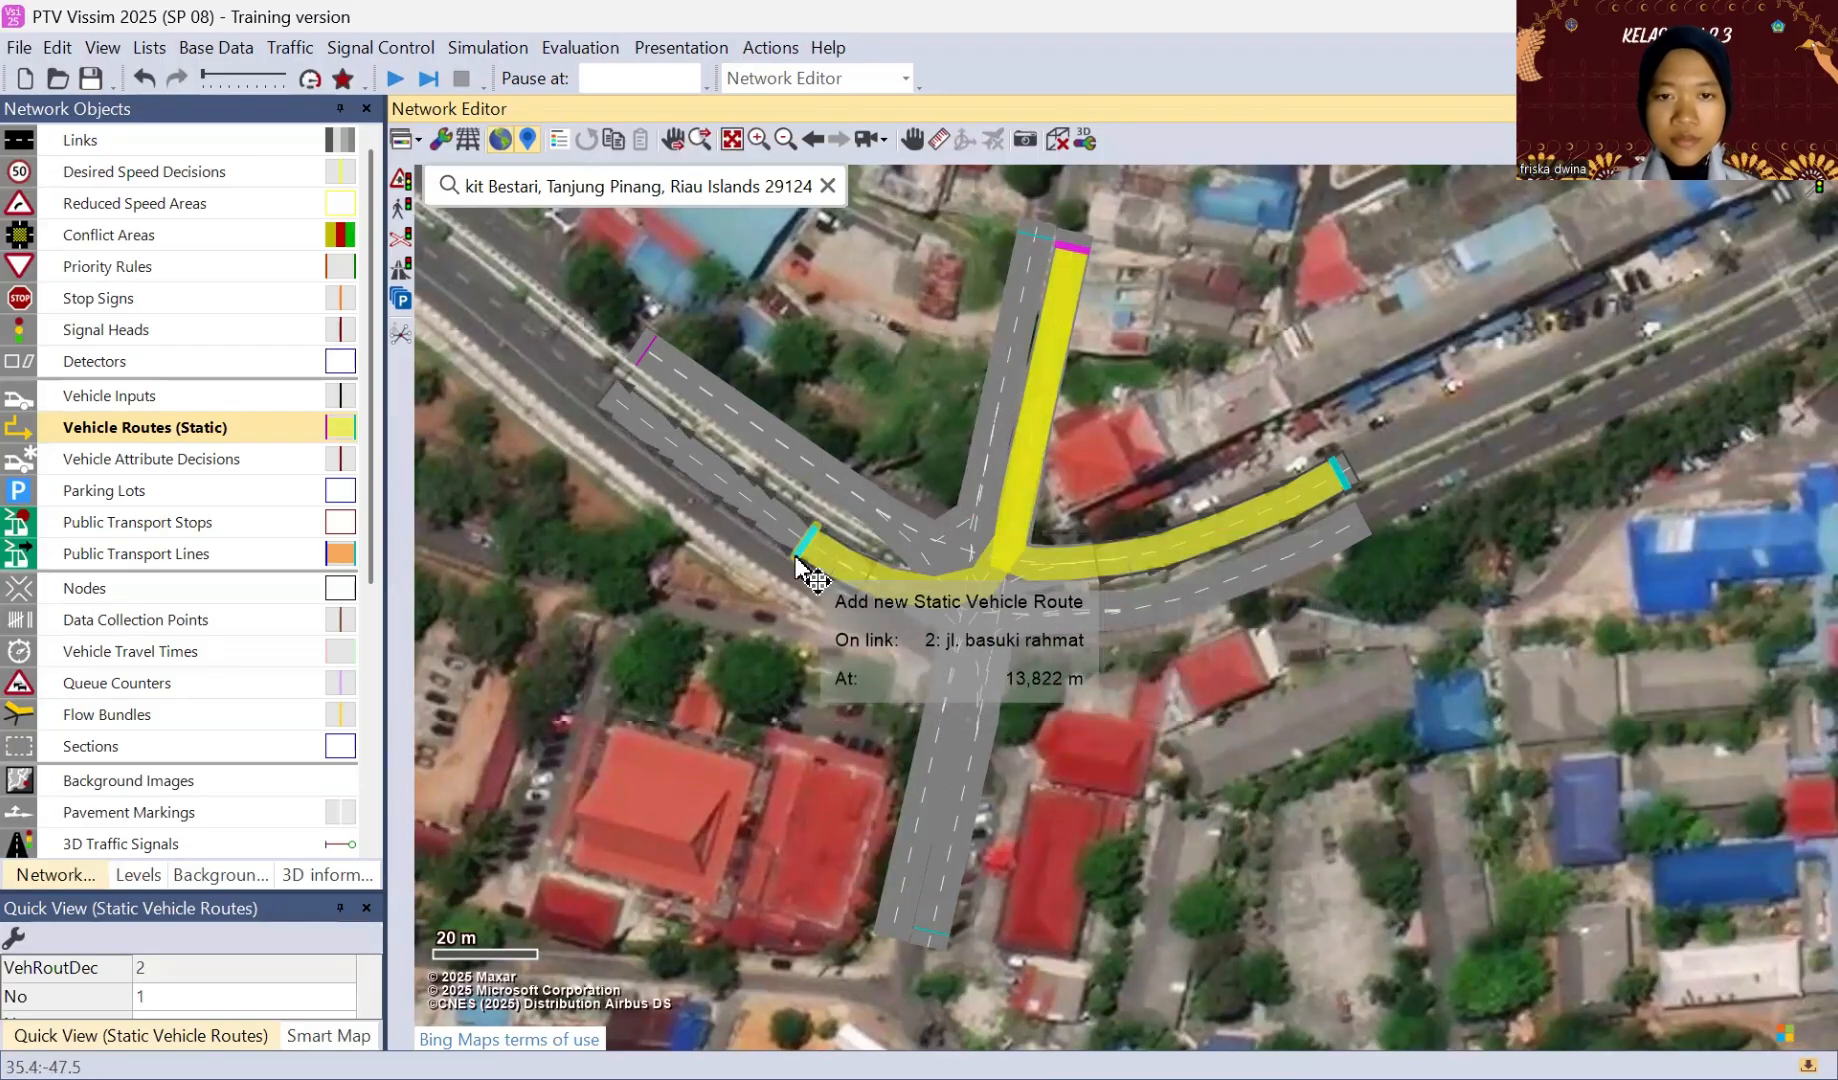
click(617, 404)
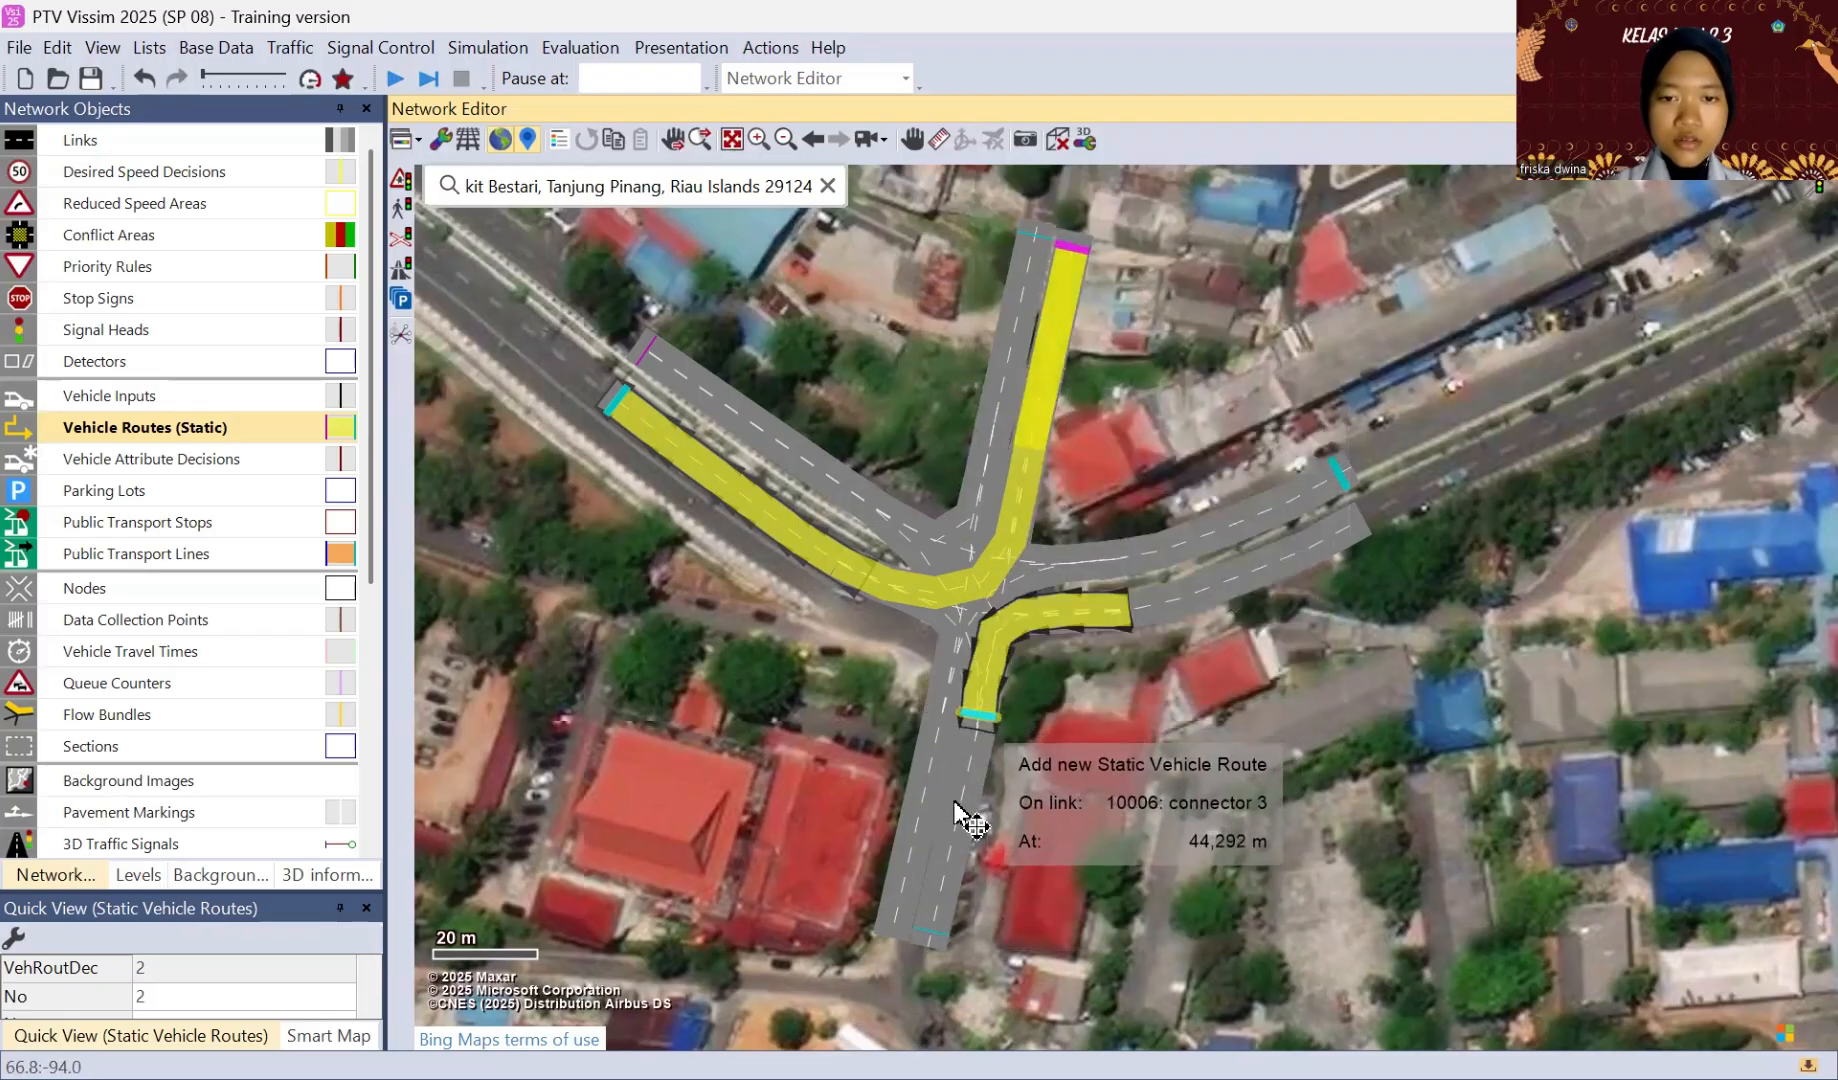
click(926, 932)
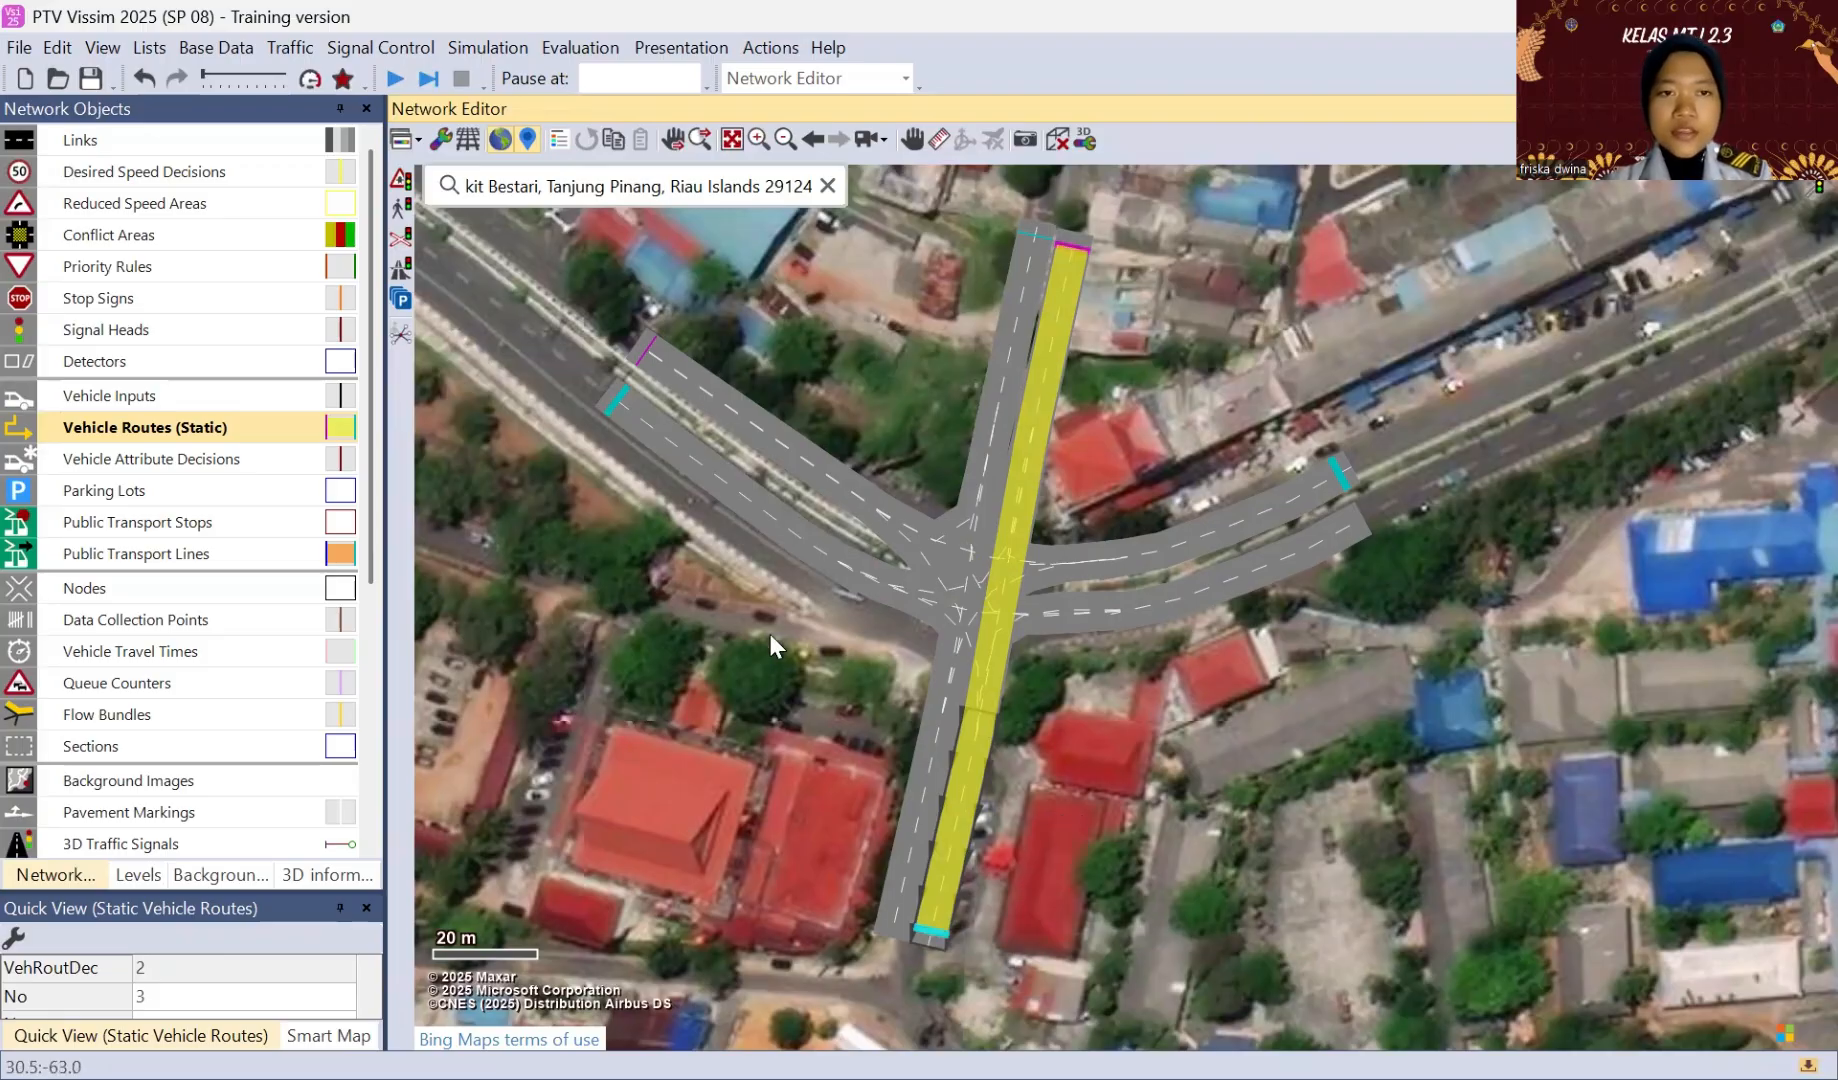
Step: Place a static routing decision at the start of the eastern approach's southern link, with routes to the southern, northwestern and northern exits
click(1310, 546)
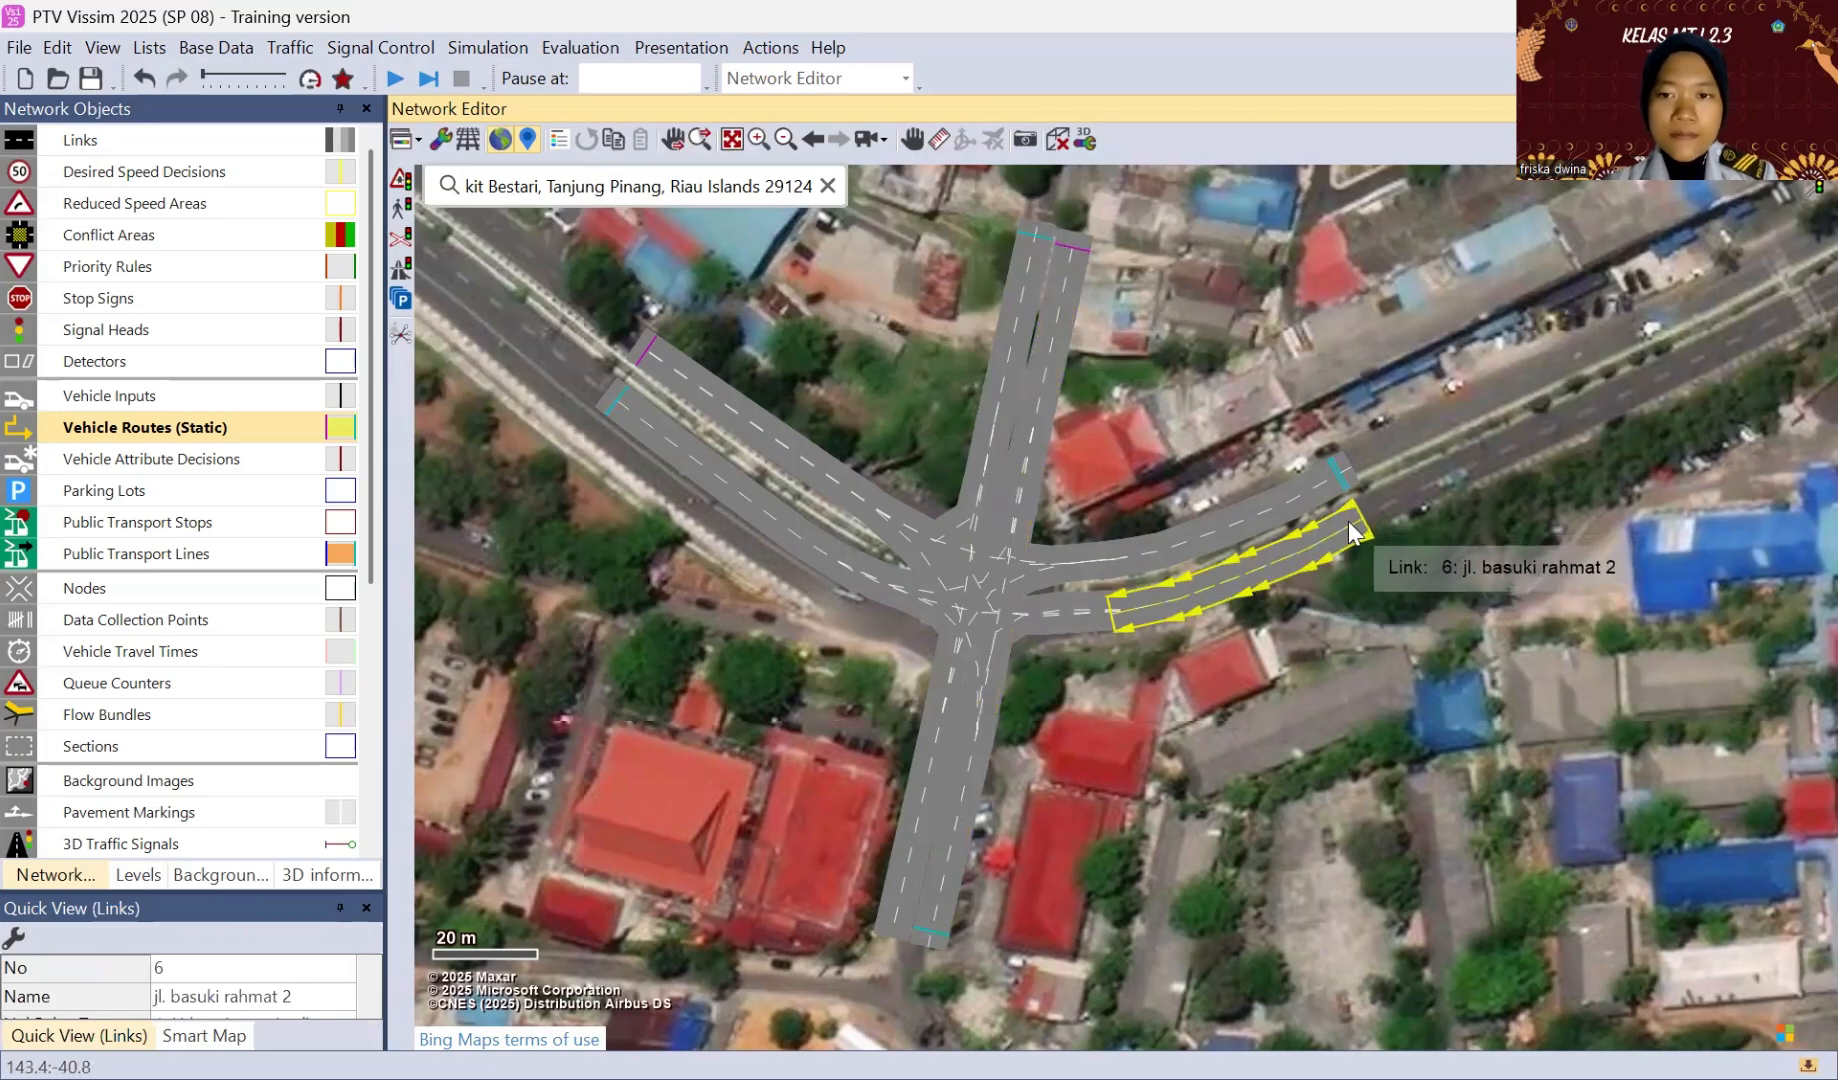
right_click(1348, 521)
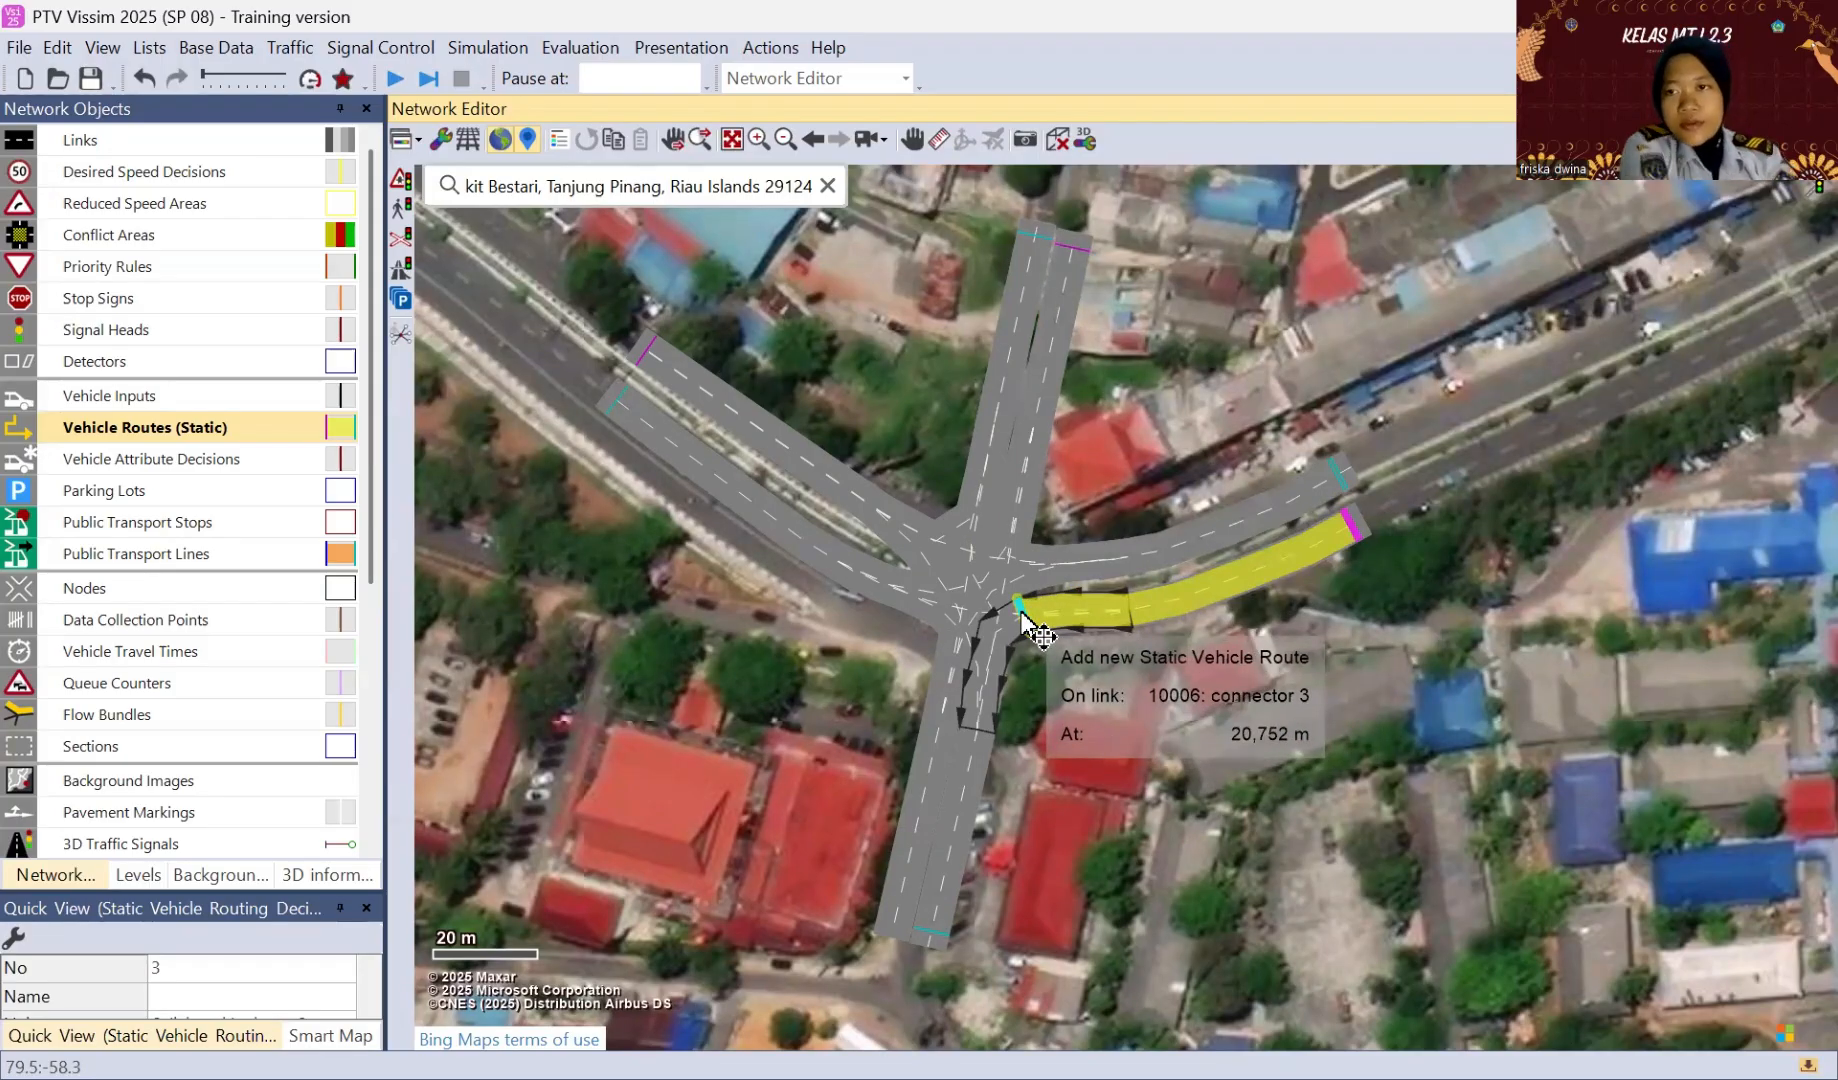
click(970, 757)
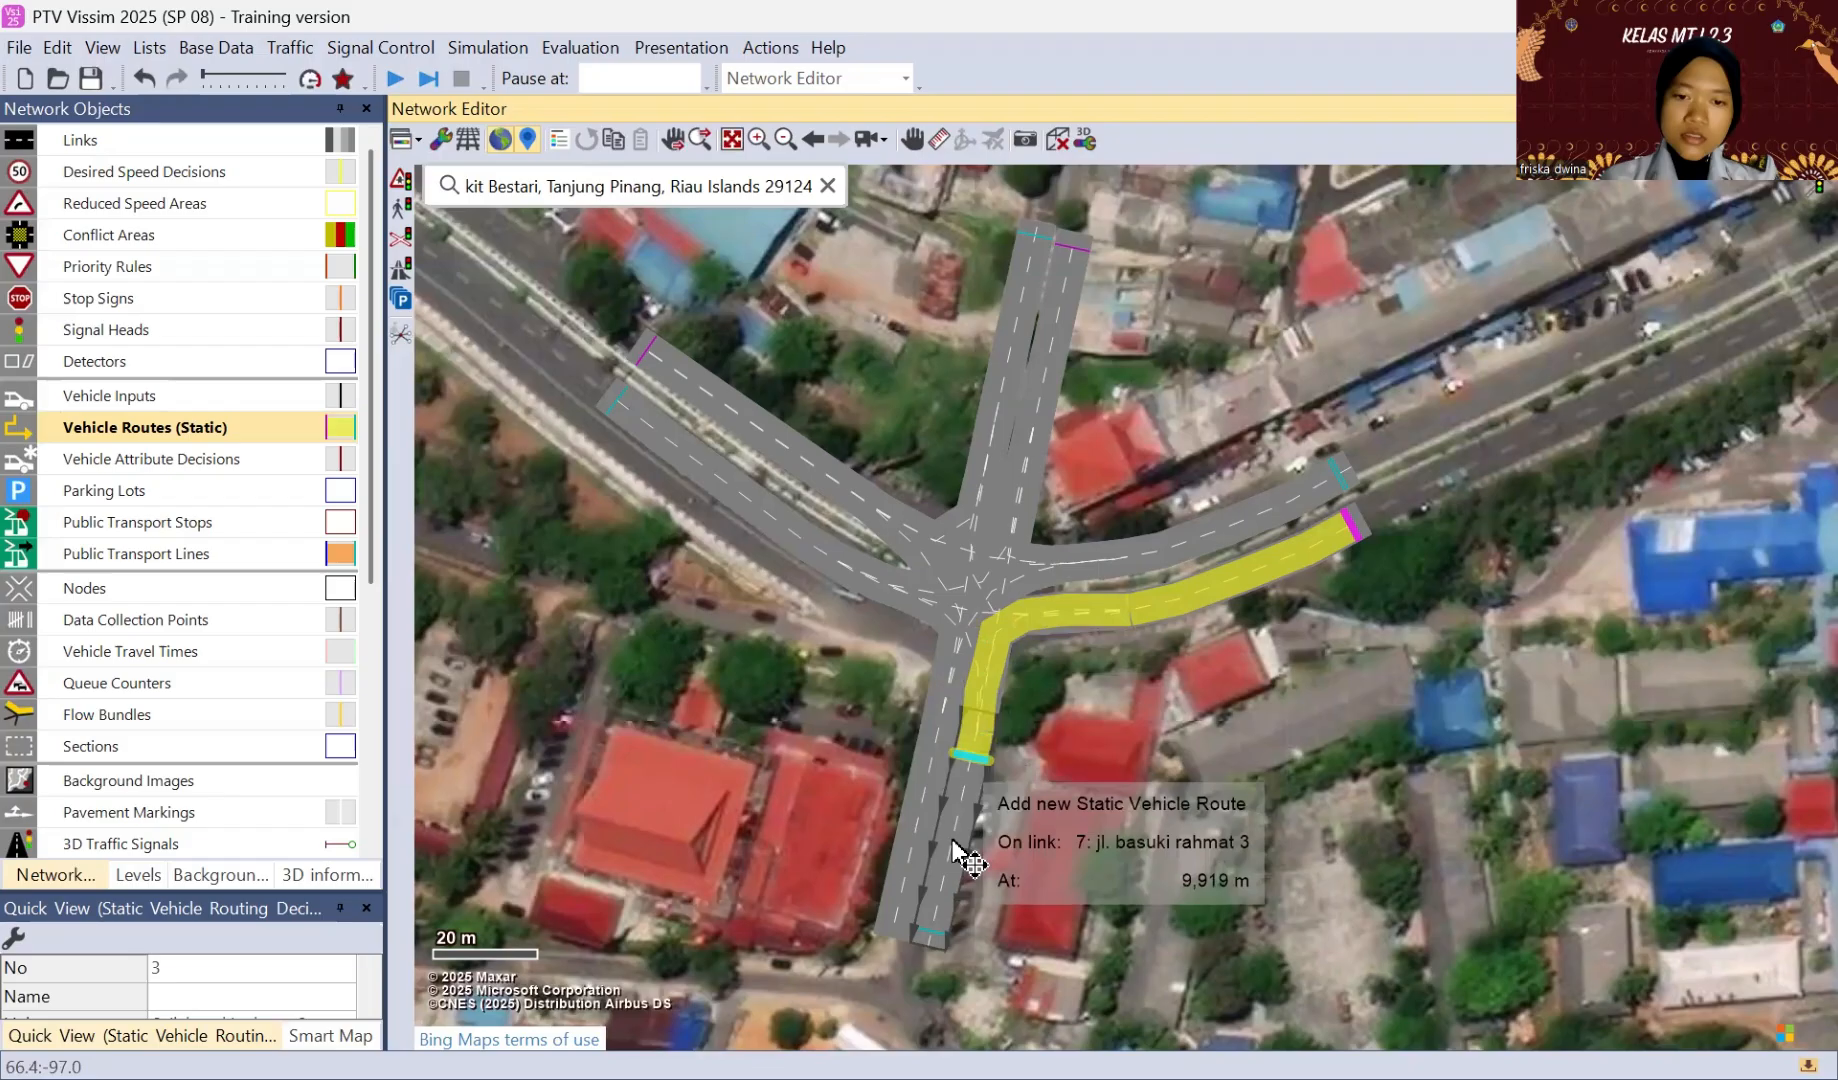
click(922, 927)
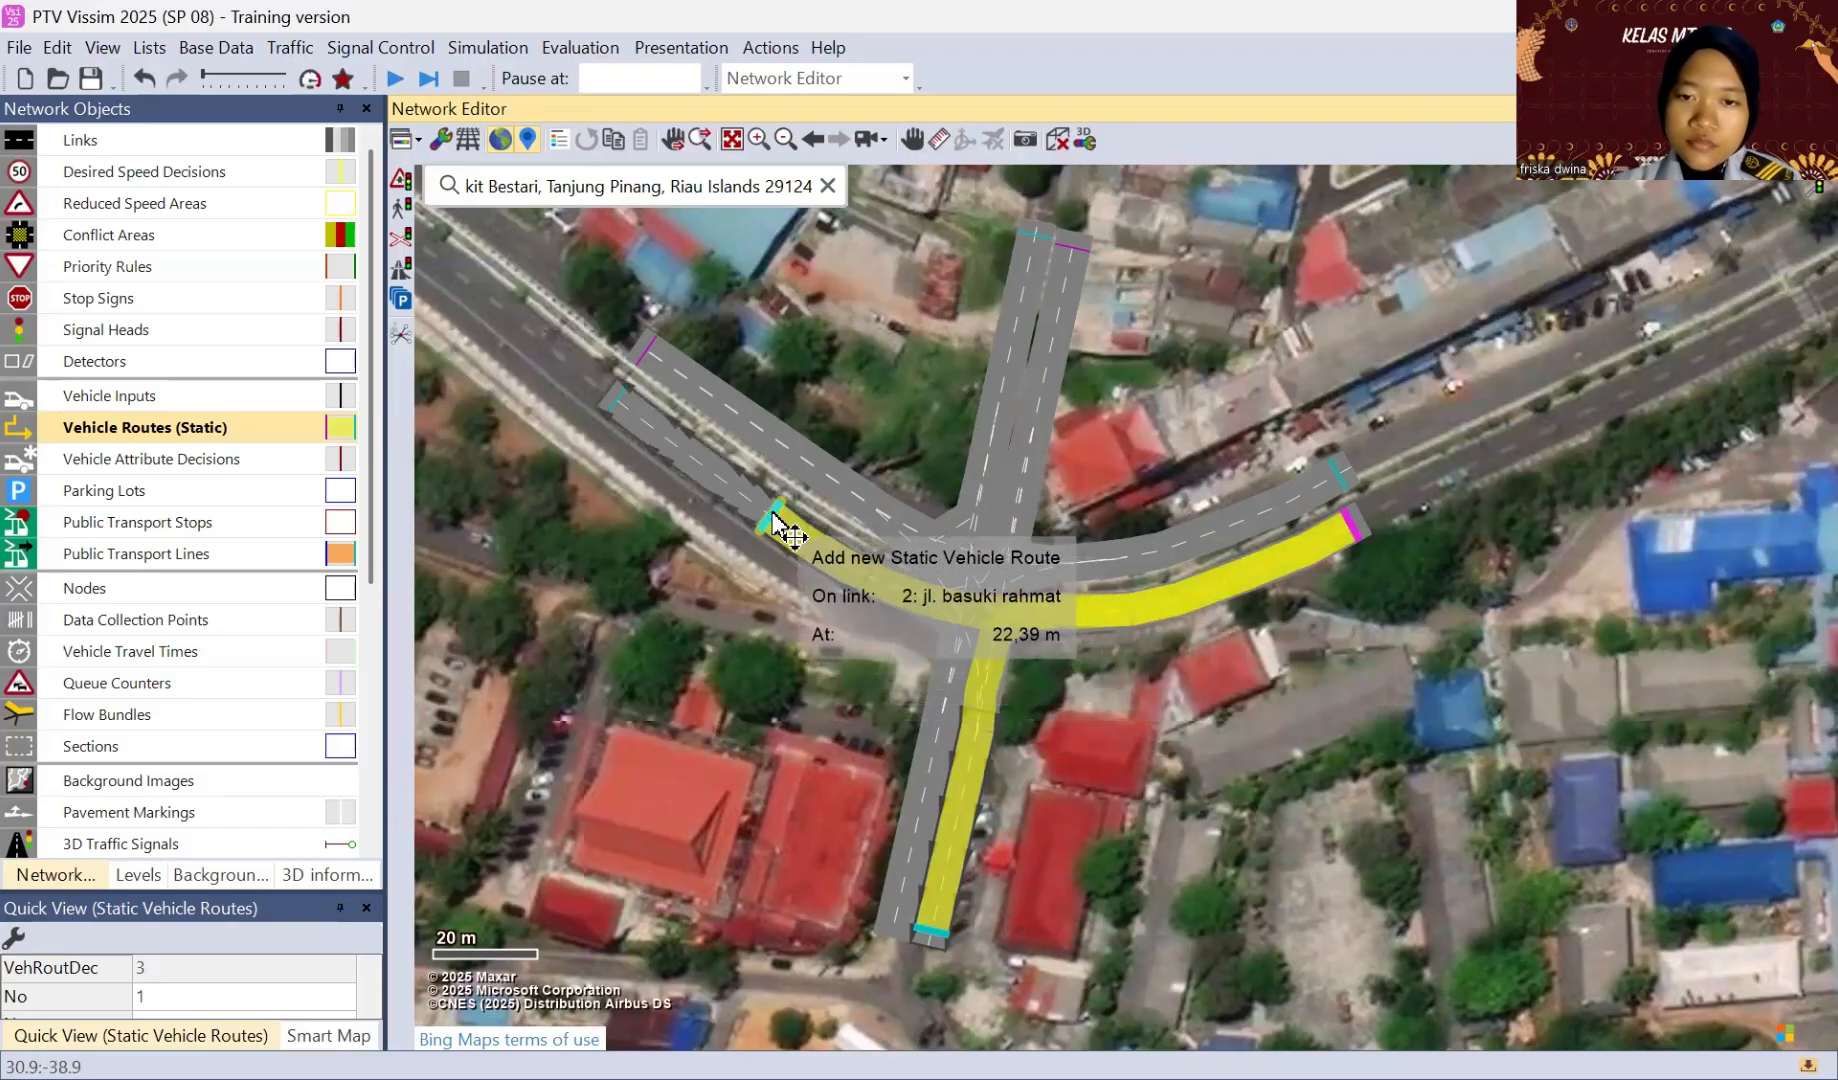
click(620, 410)
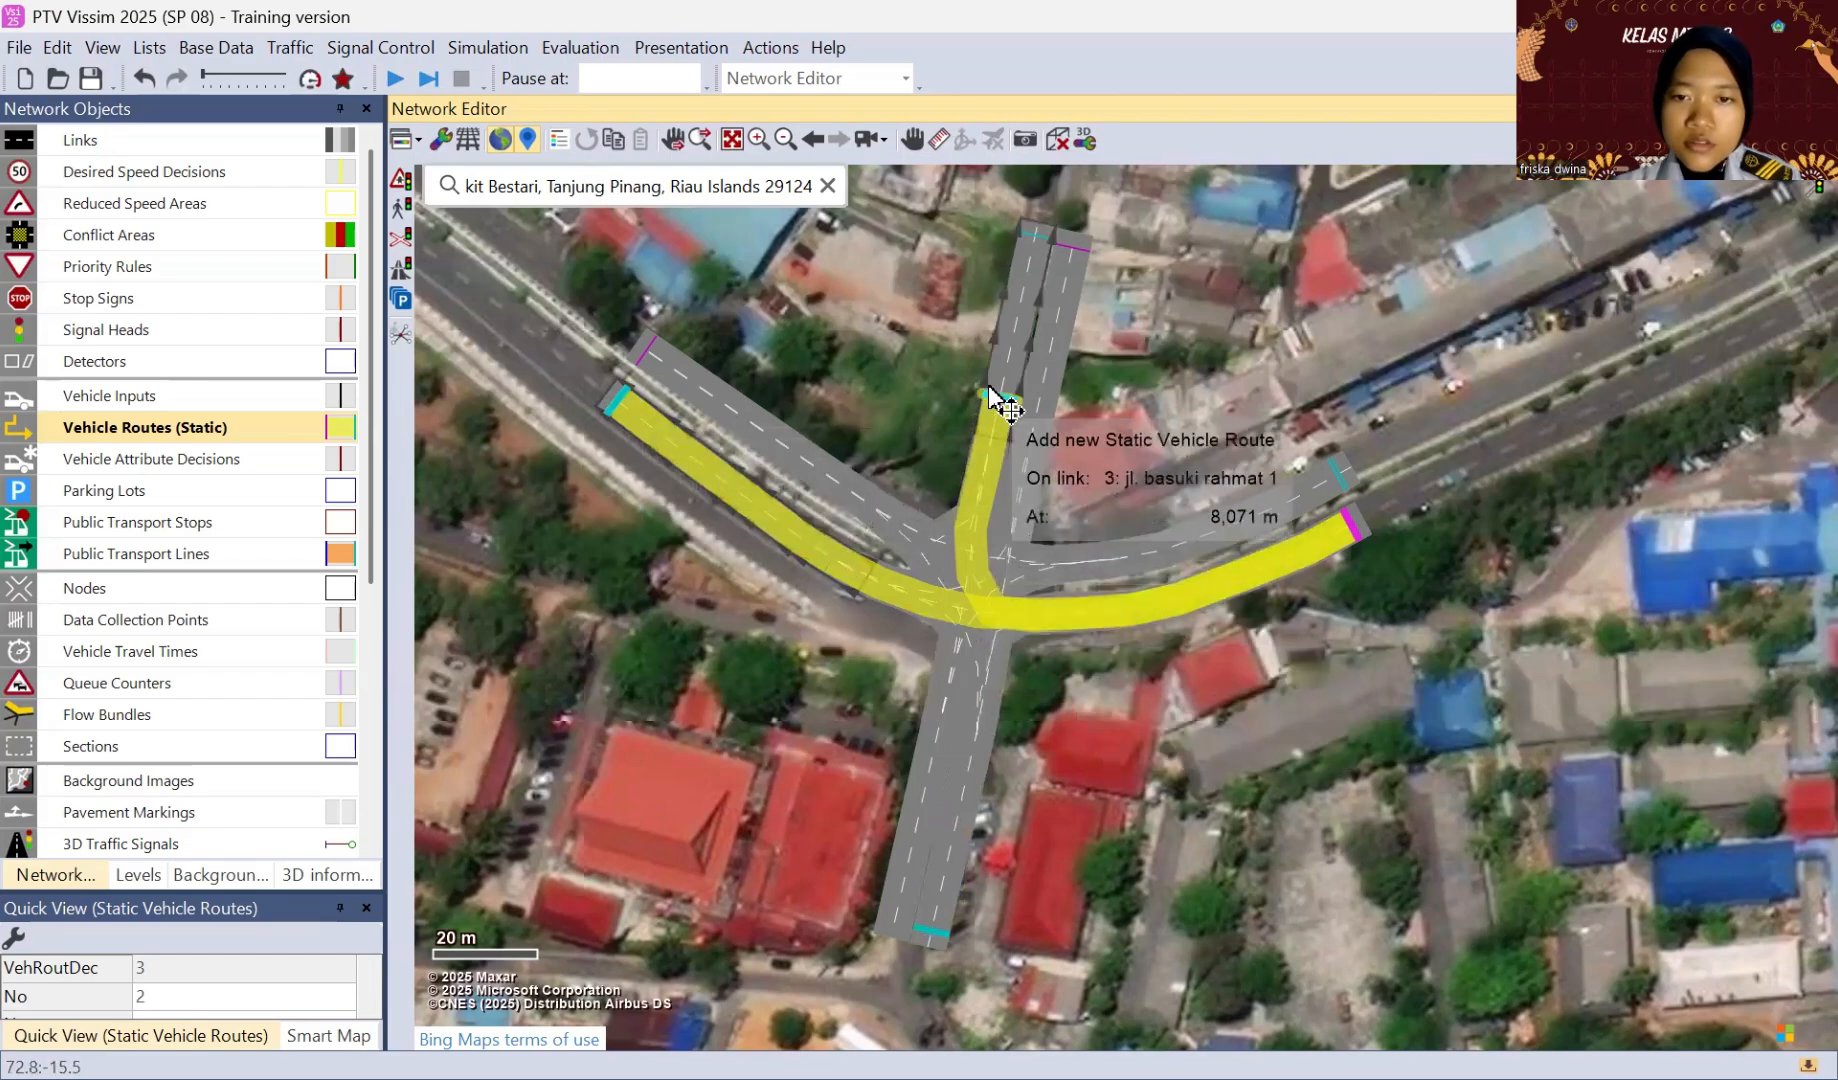
click(1034, 239)
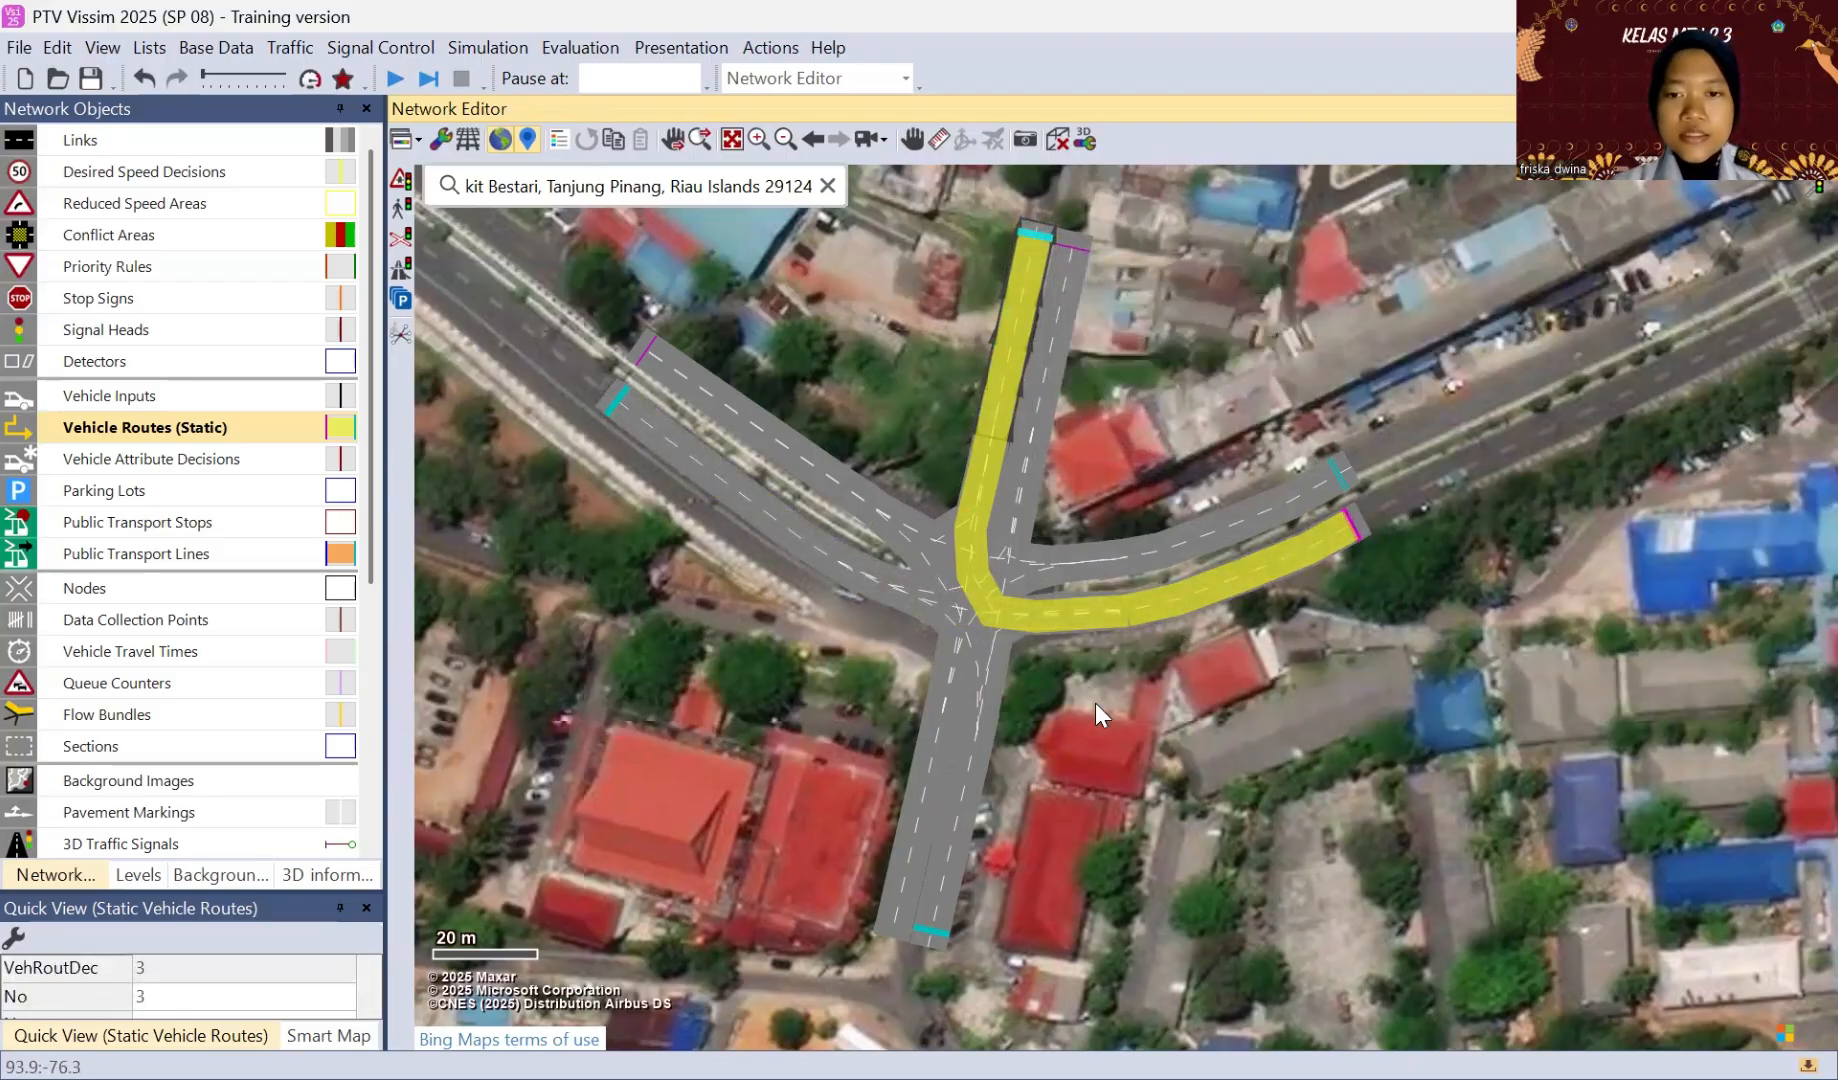
Step: Place a static routing decision at the start of the southern approach's western link, with routes to the northern, northwestern and eastern exits
click(890, 918)
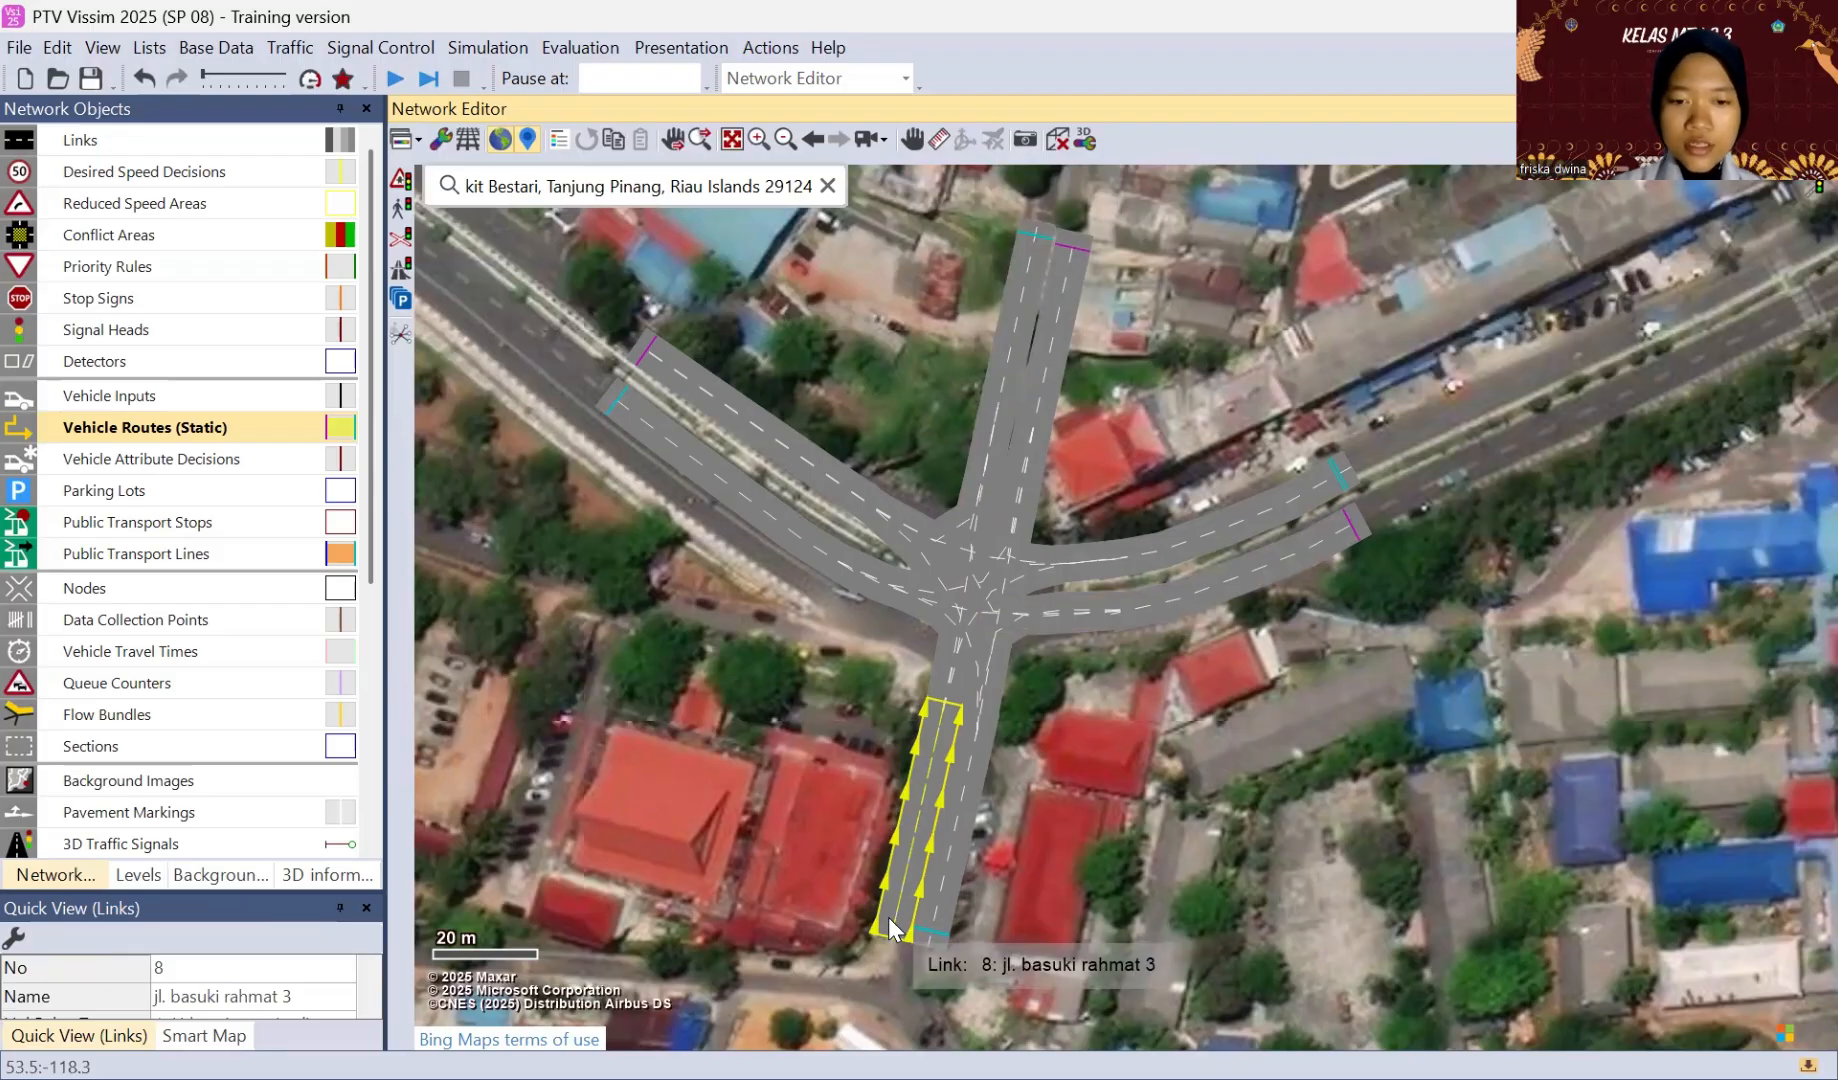
right_click(893, 928)
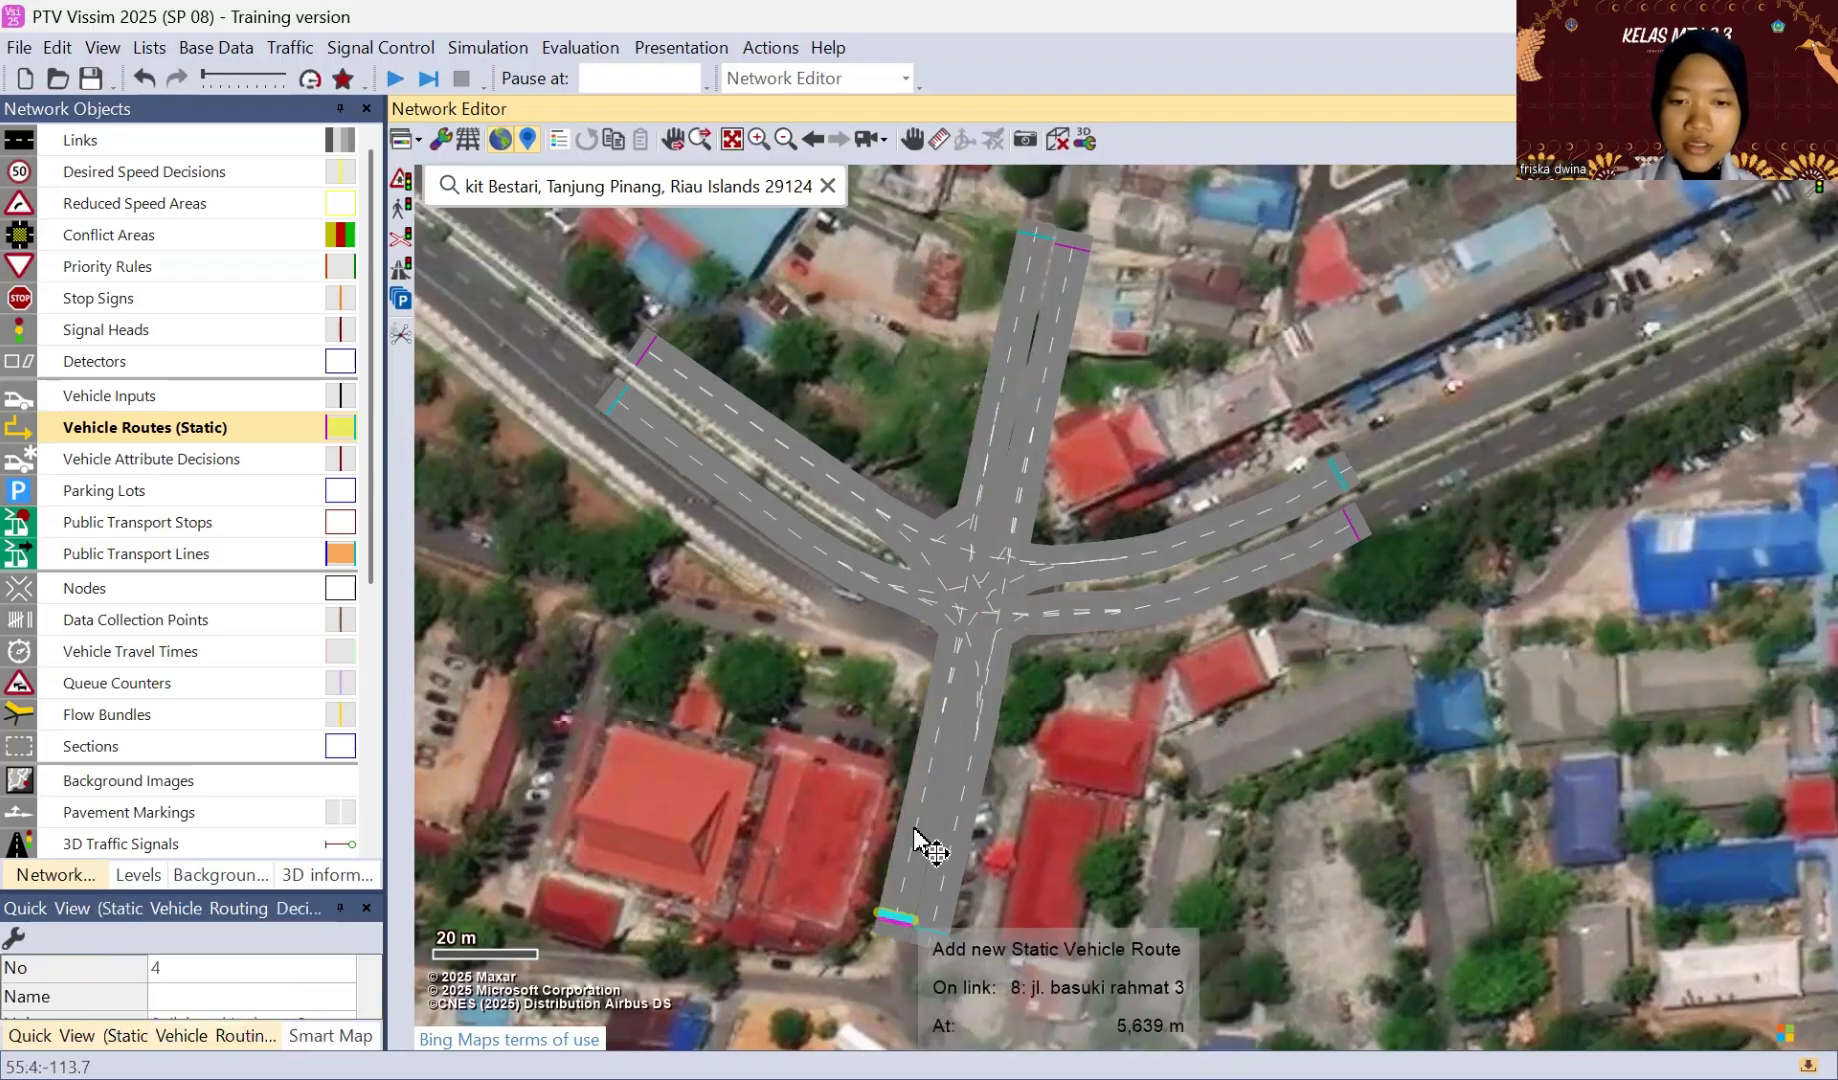
click(1032, 235)
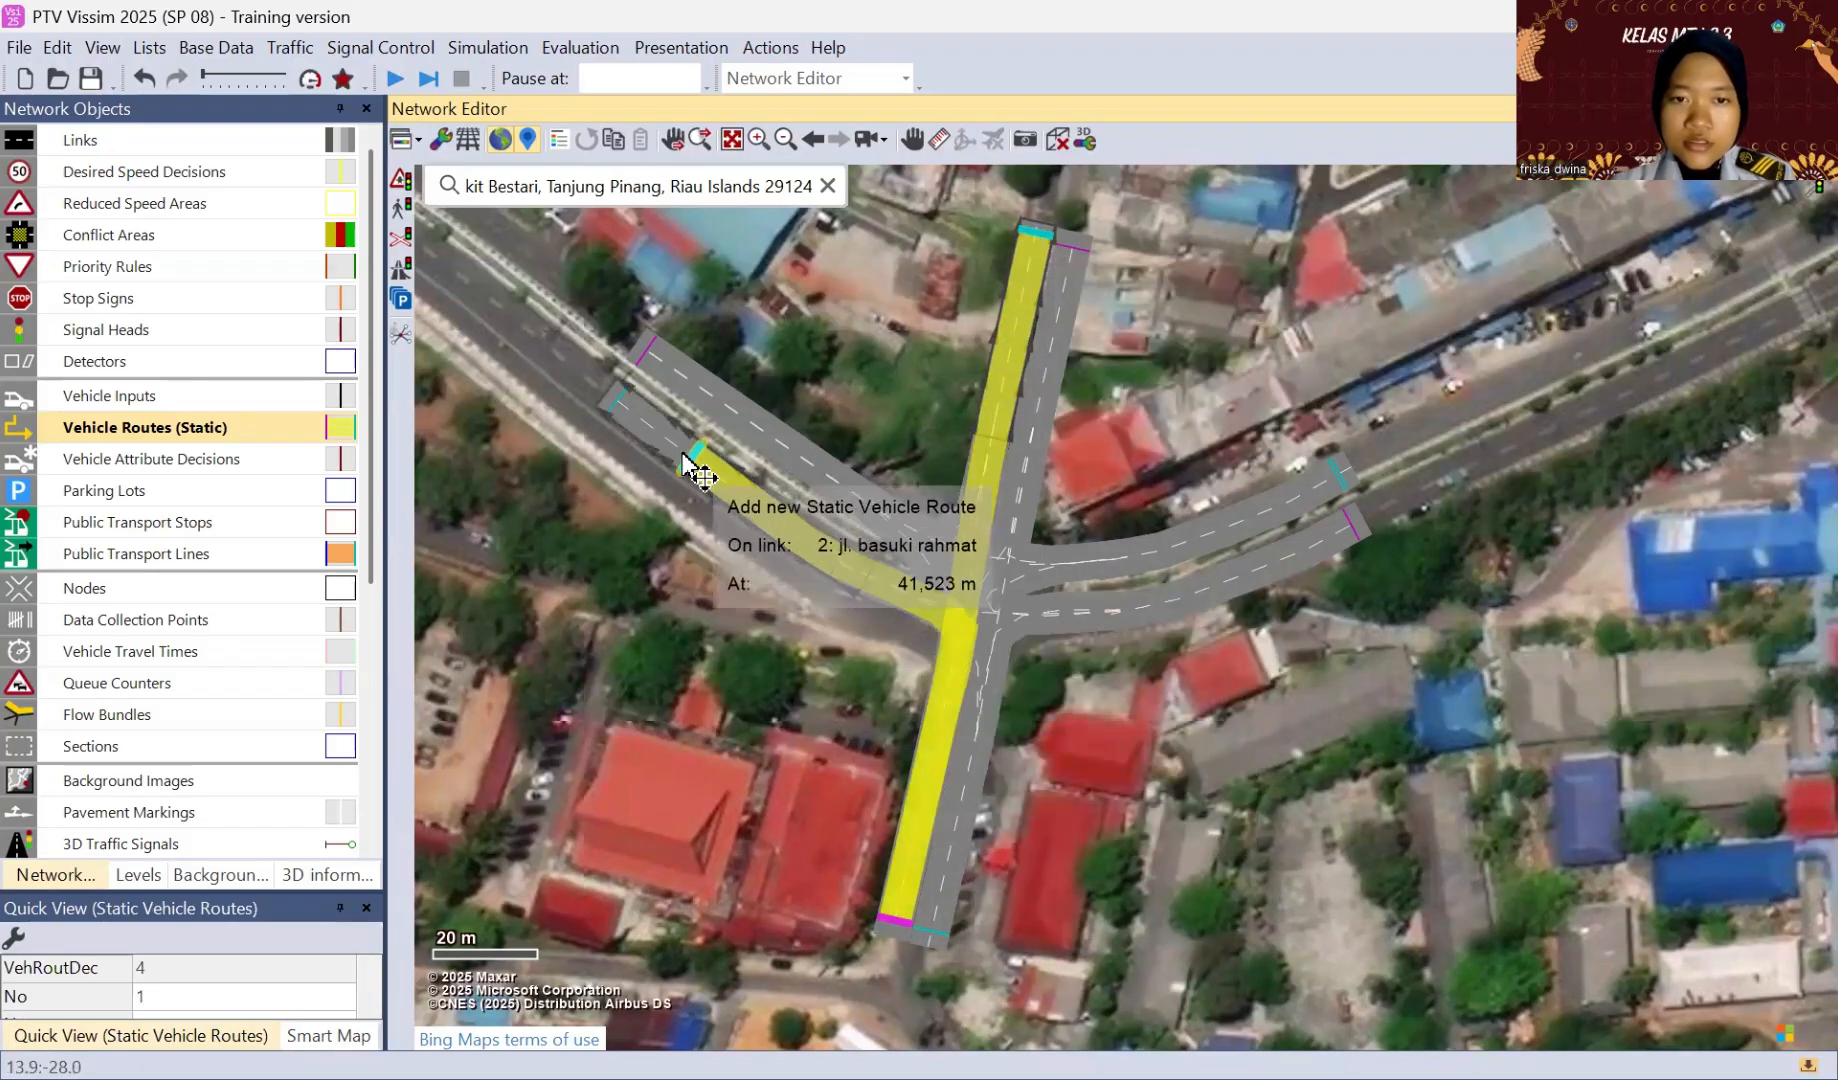
click(620, 407)
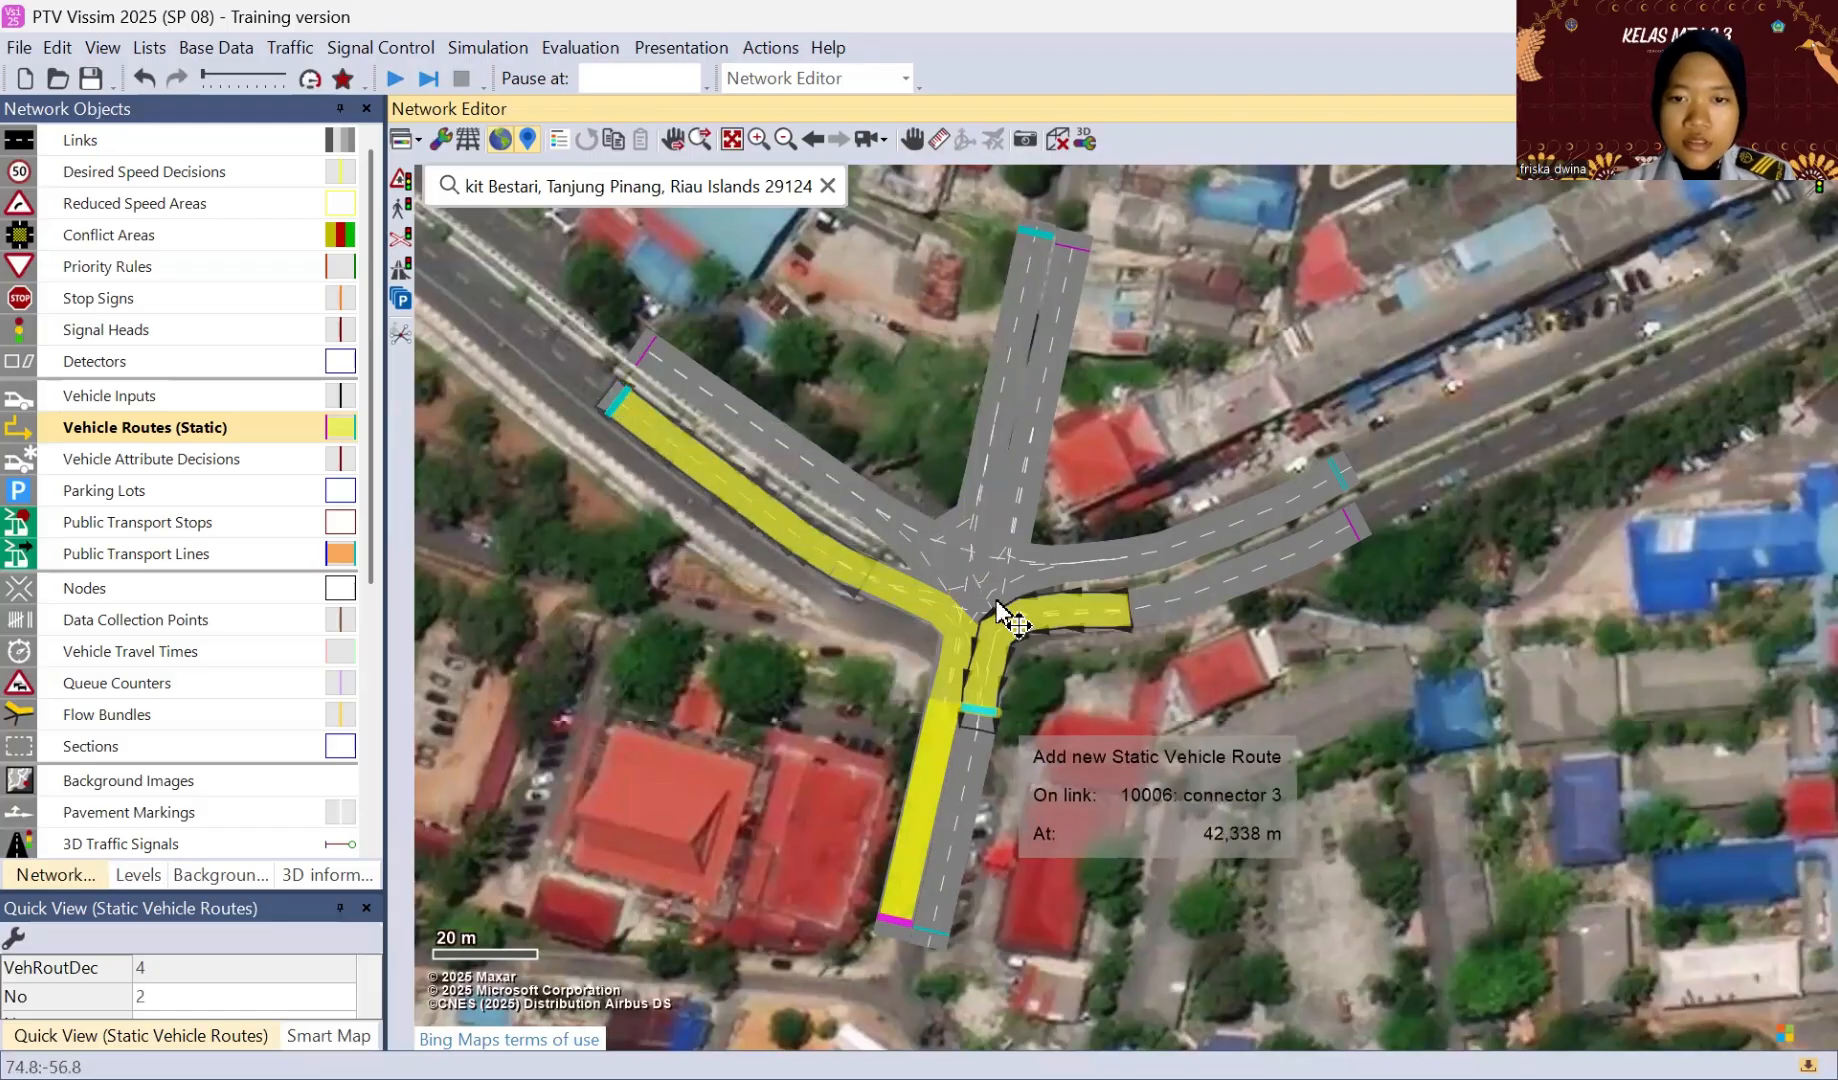
click(1343, 478)
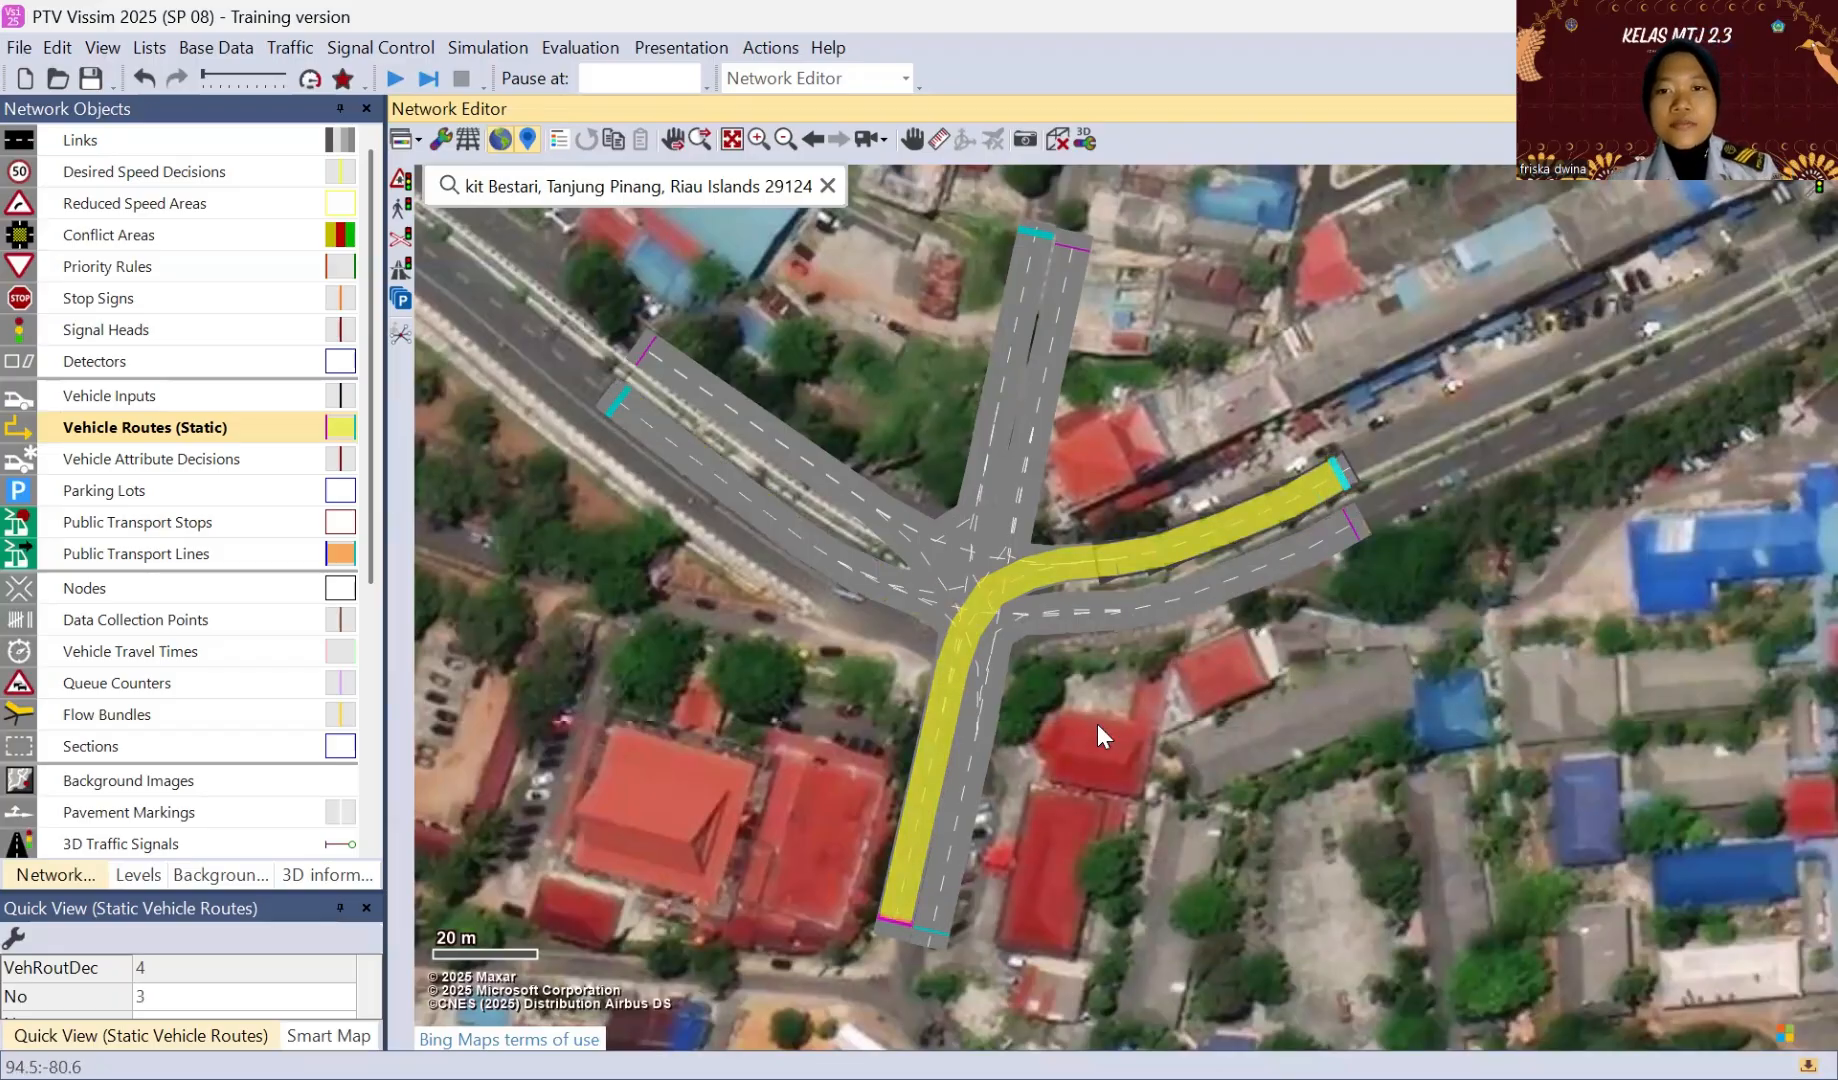
click(1058, 740)
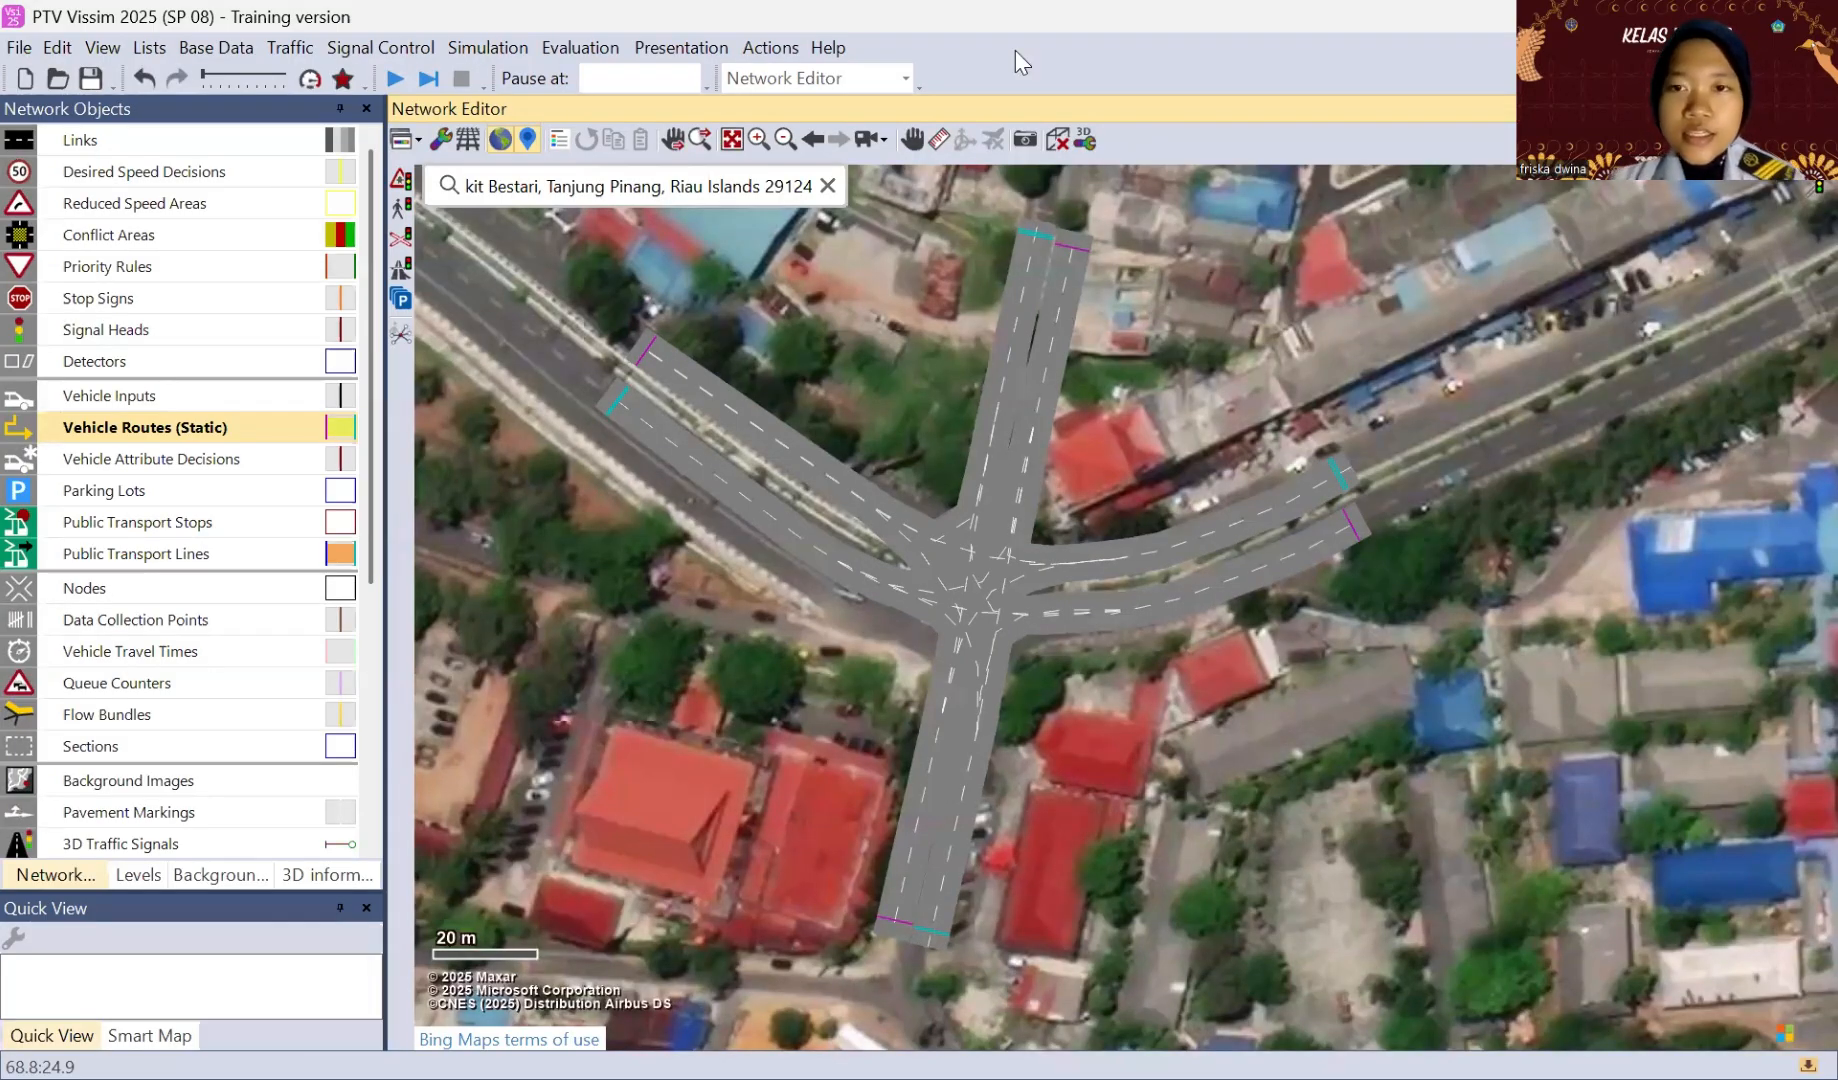
Step: Add a 4 m reduced speed area on lane 2 near the inner end of the northwestern approach's northern link, with Car at 50 km/h
click(141, 204)
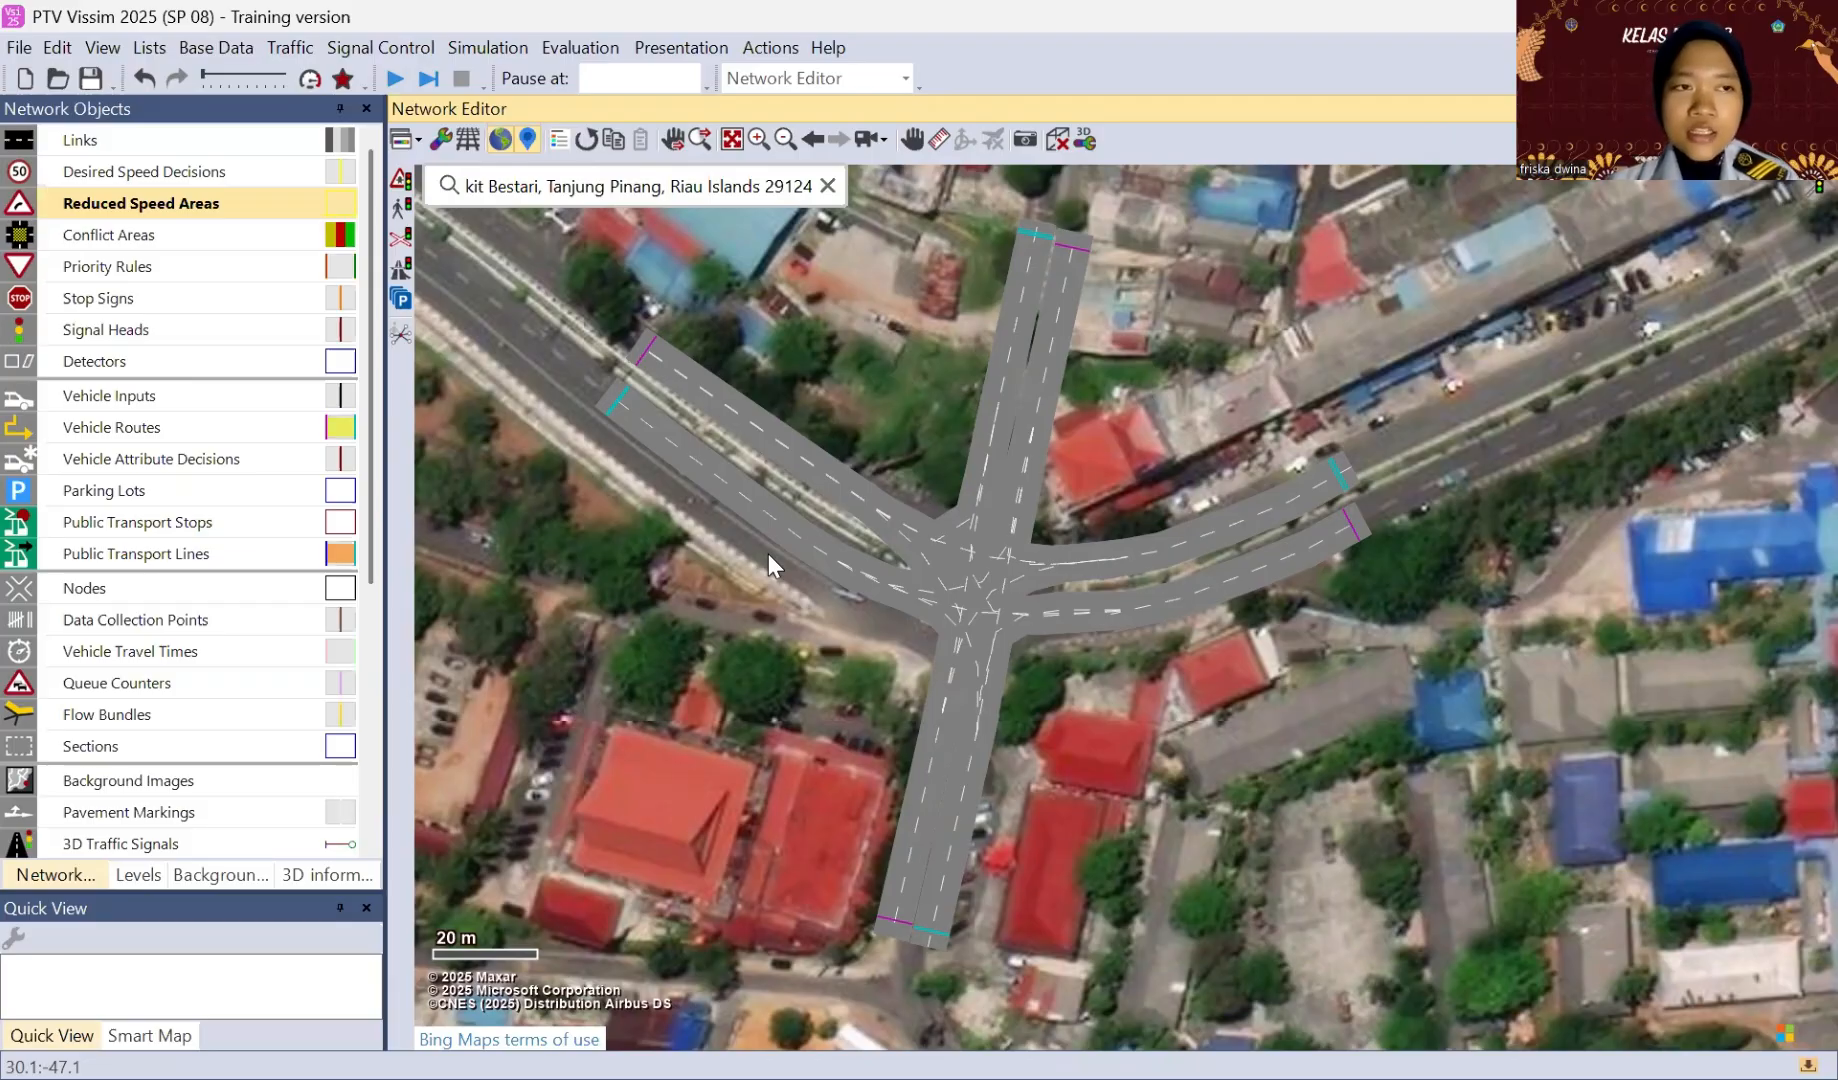
click(190, 213)
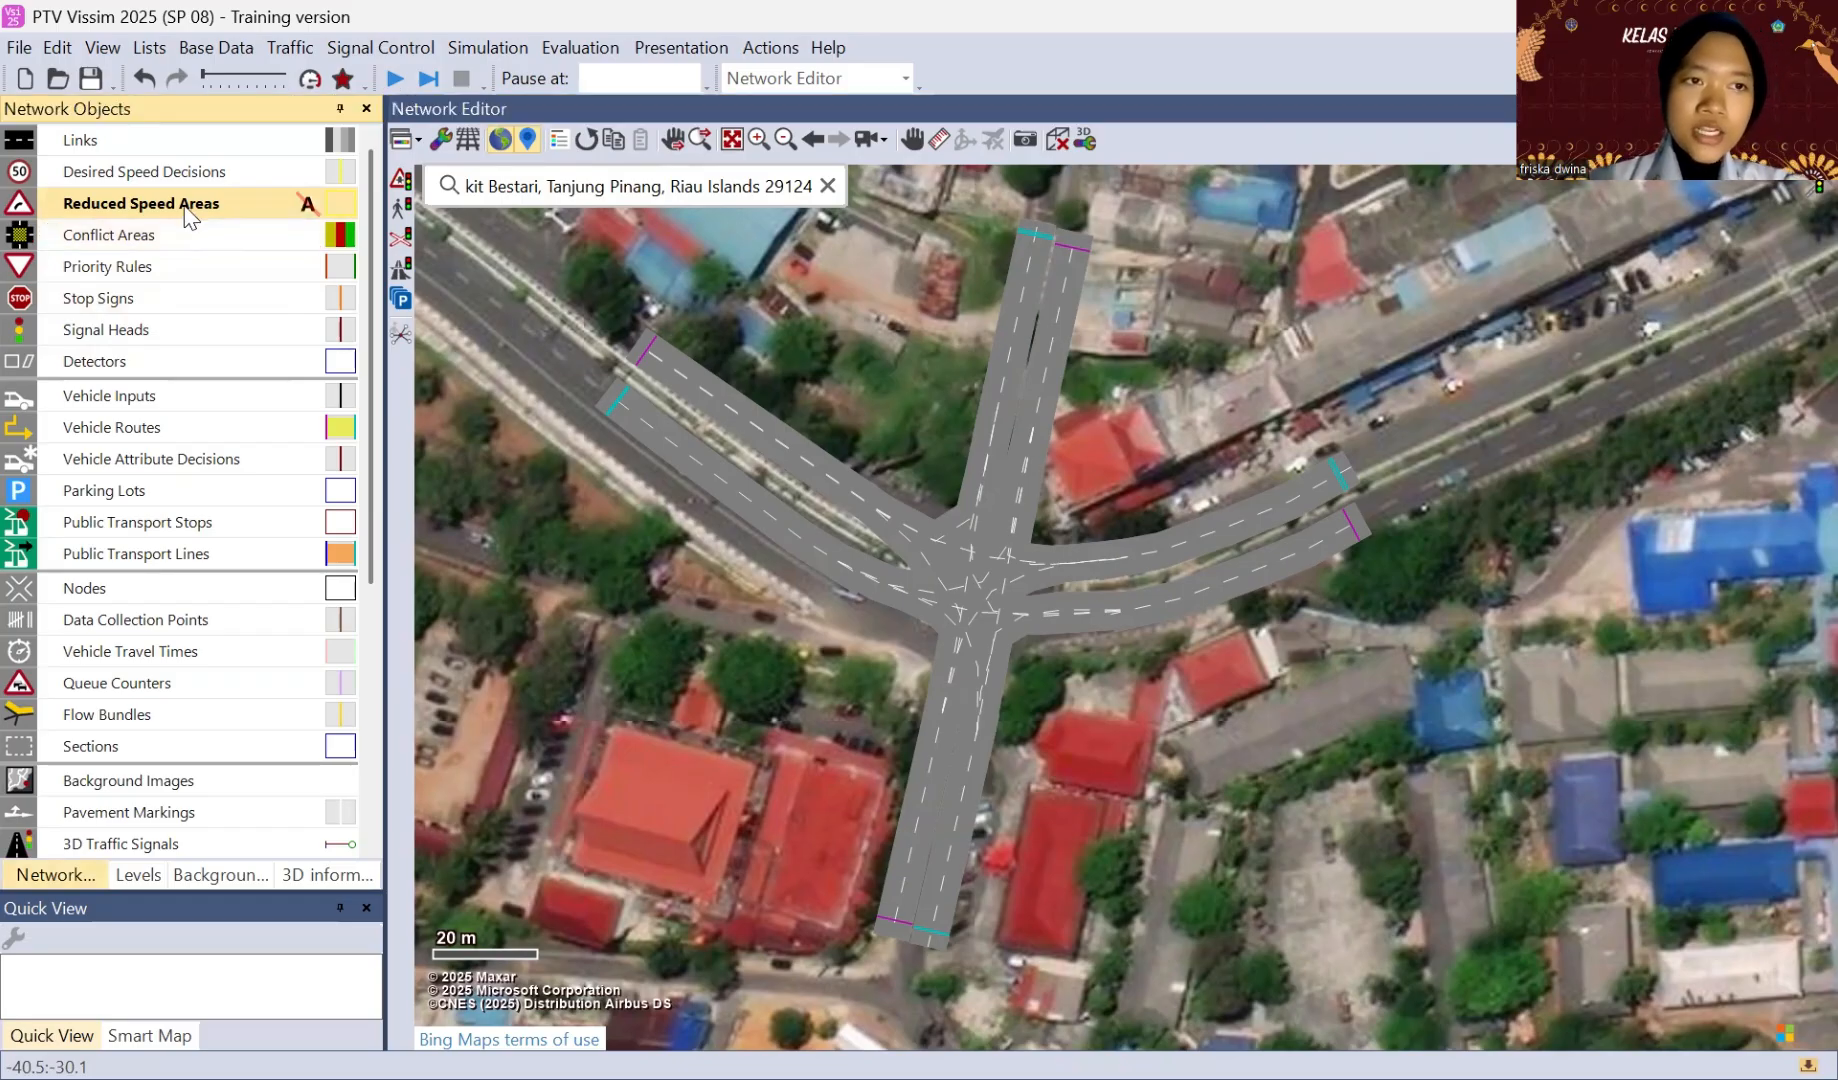
click(819, 464)
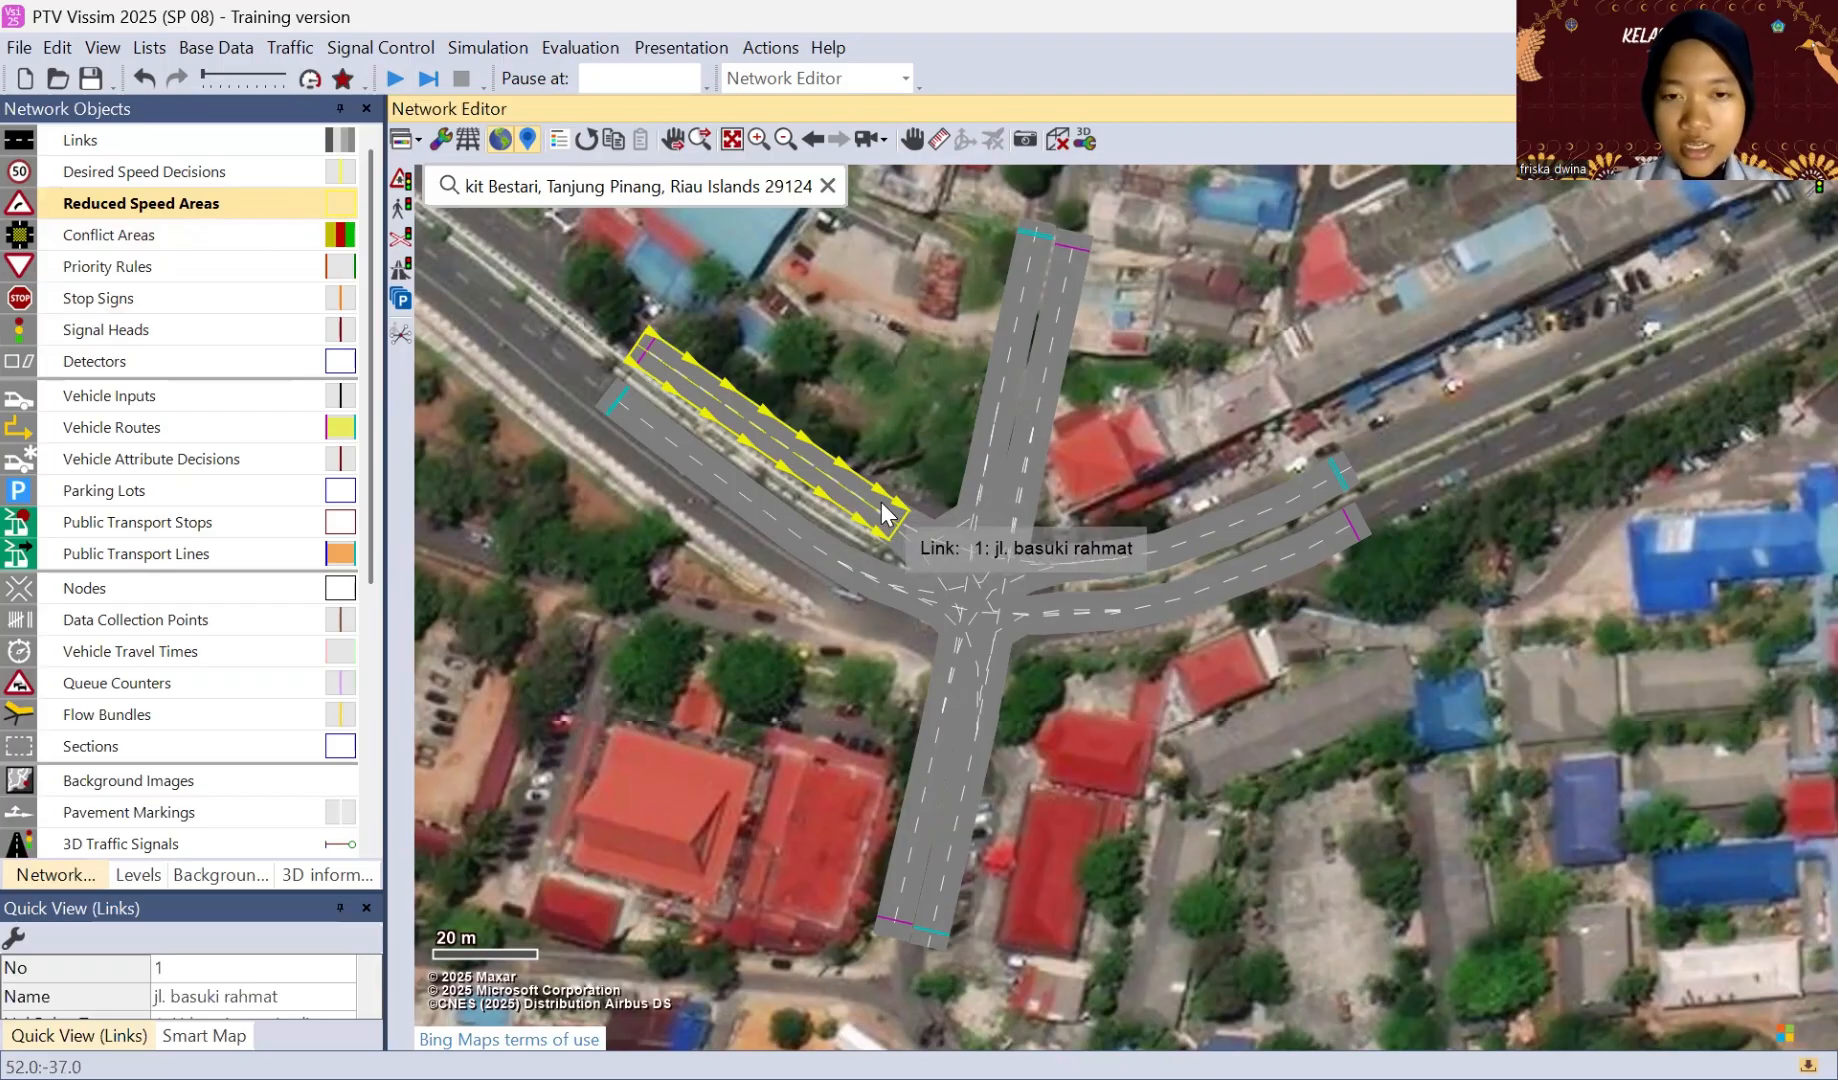
right_click(882, 503)
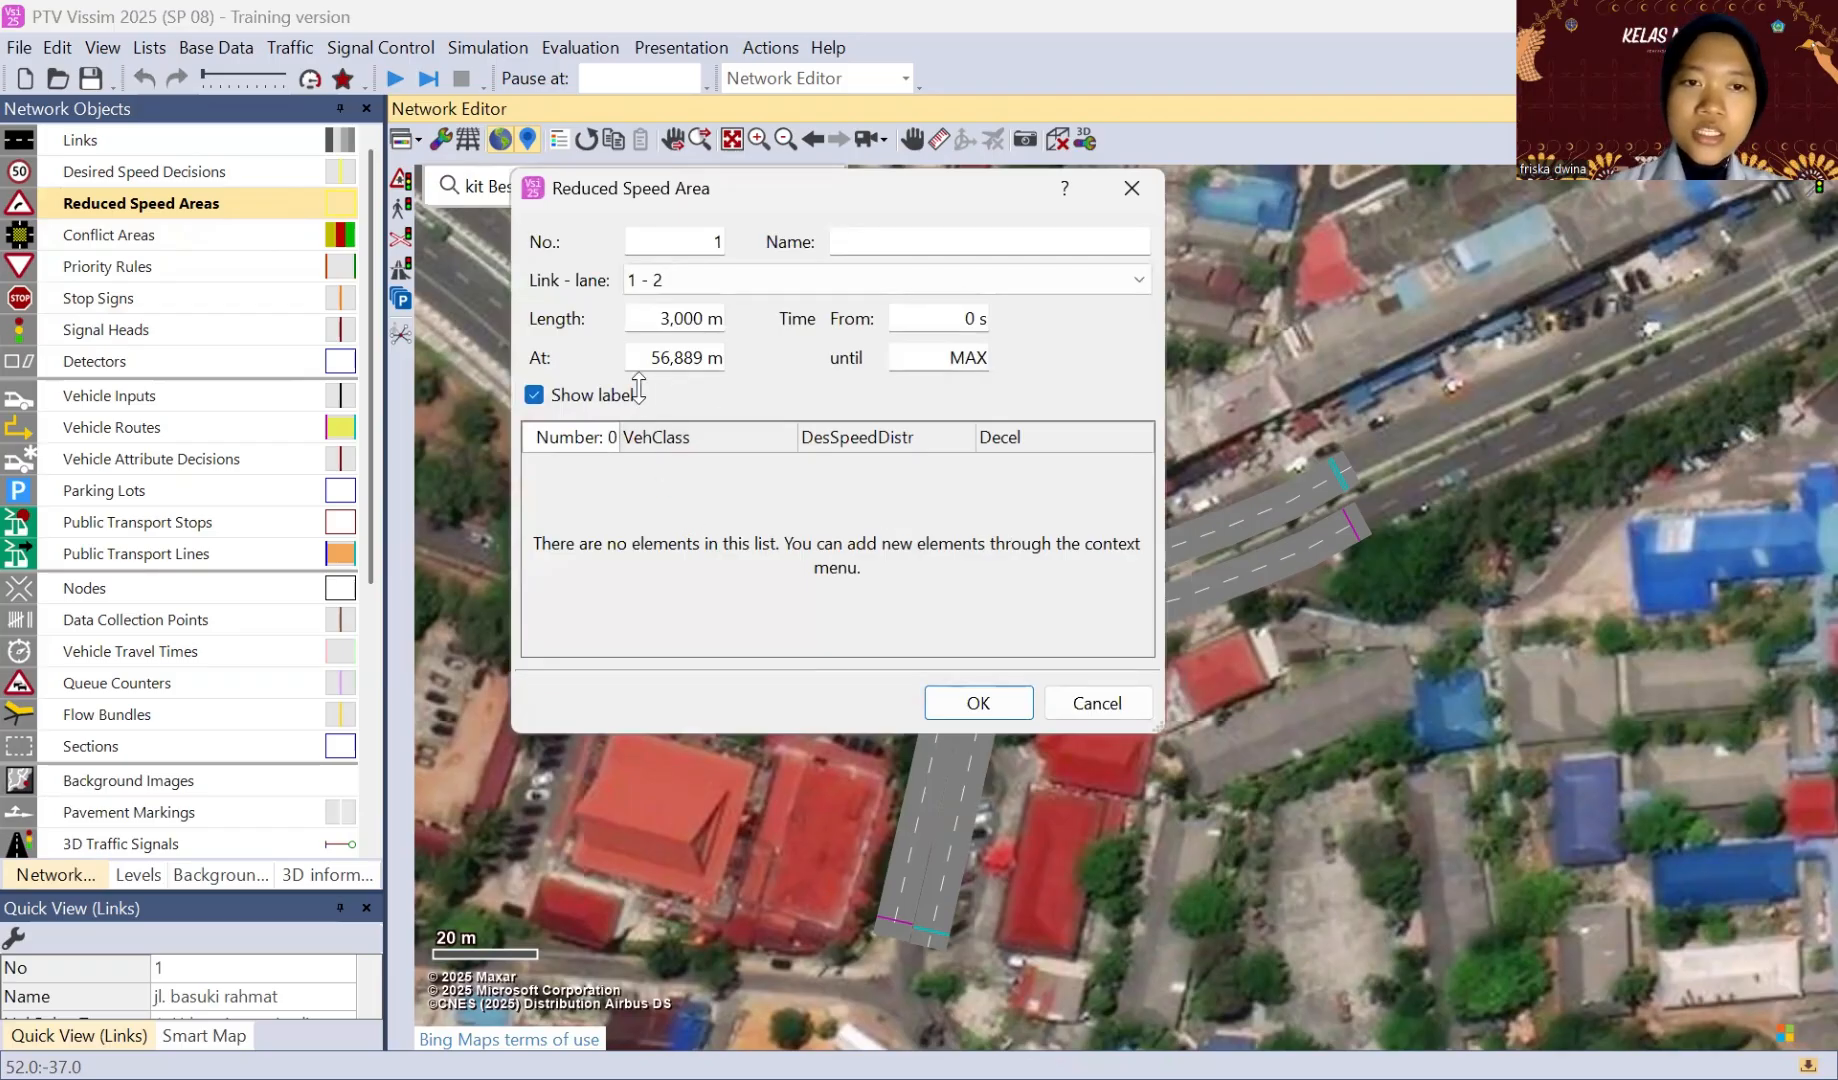
click(669, 316)
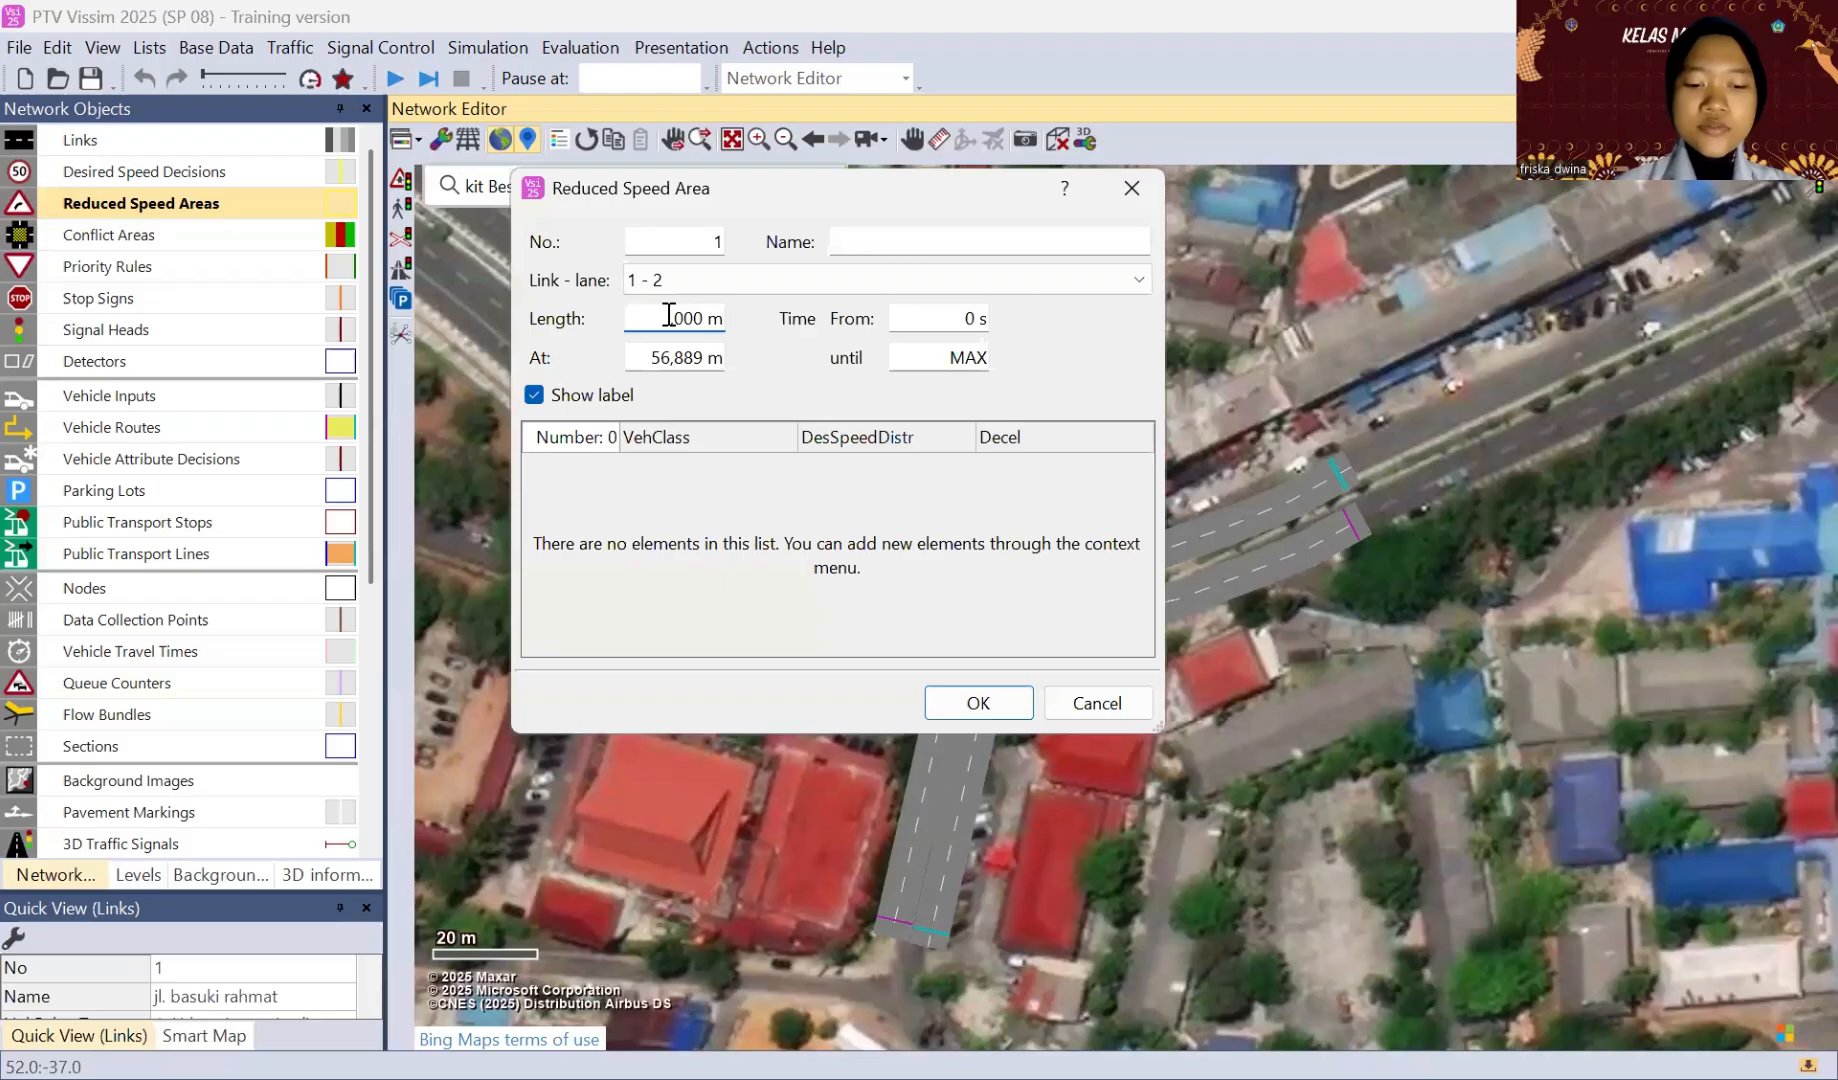
right_click(762, 465)
click(785, 481)
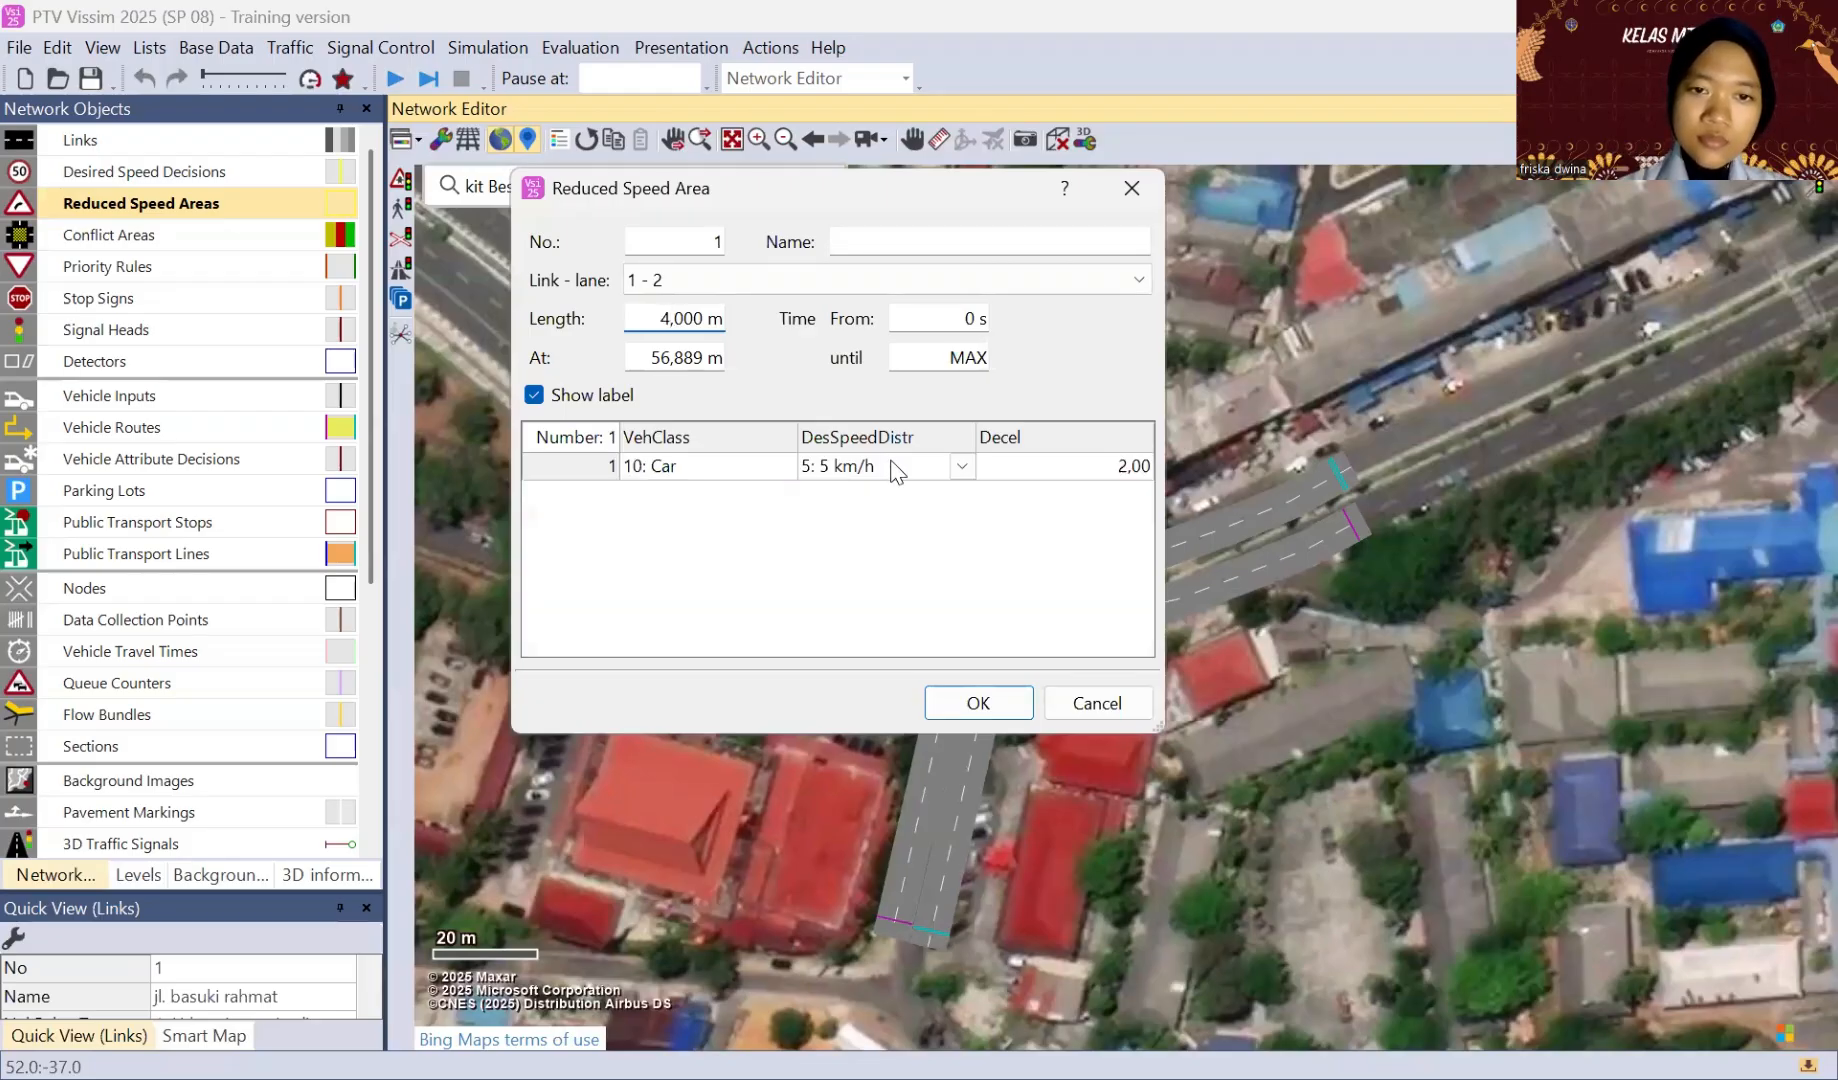
click(960, 467)
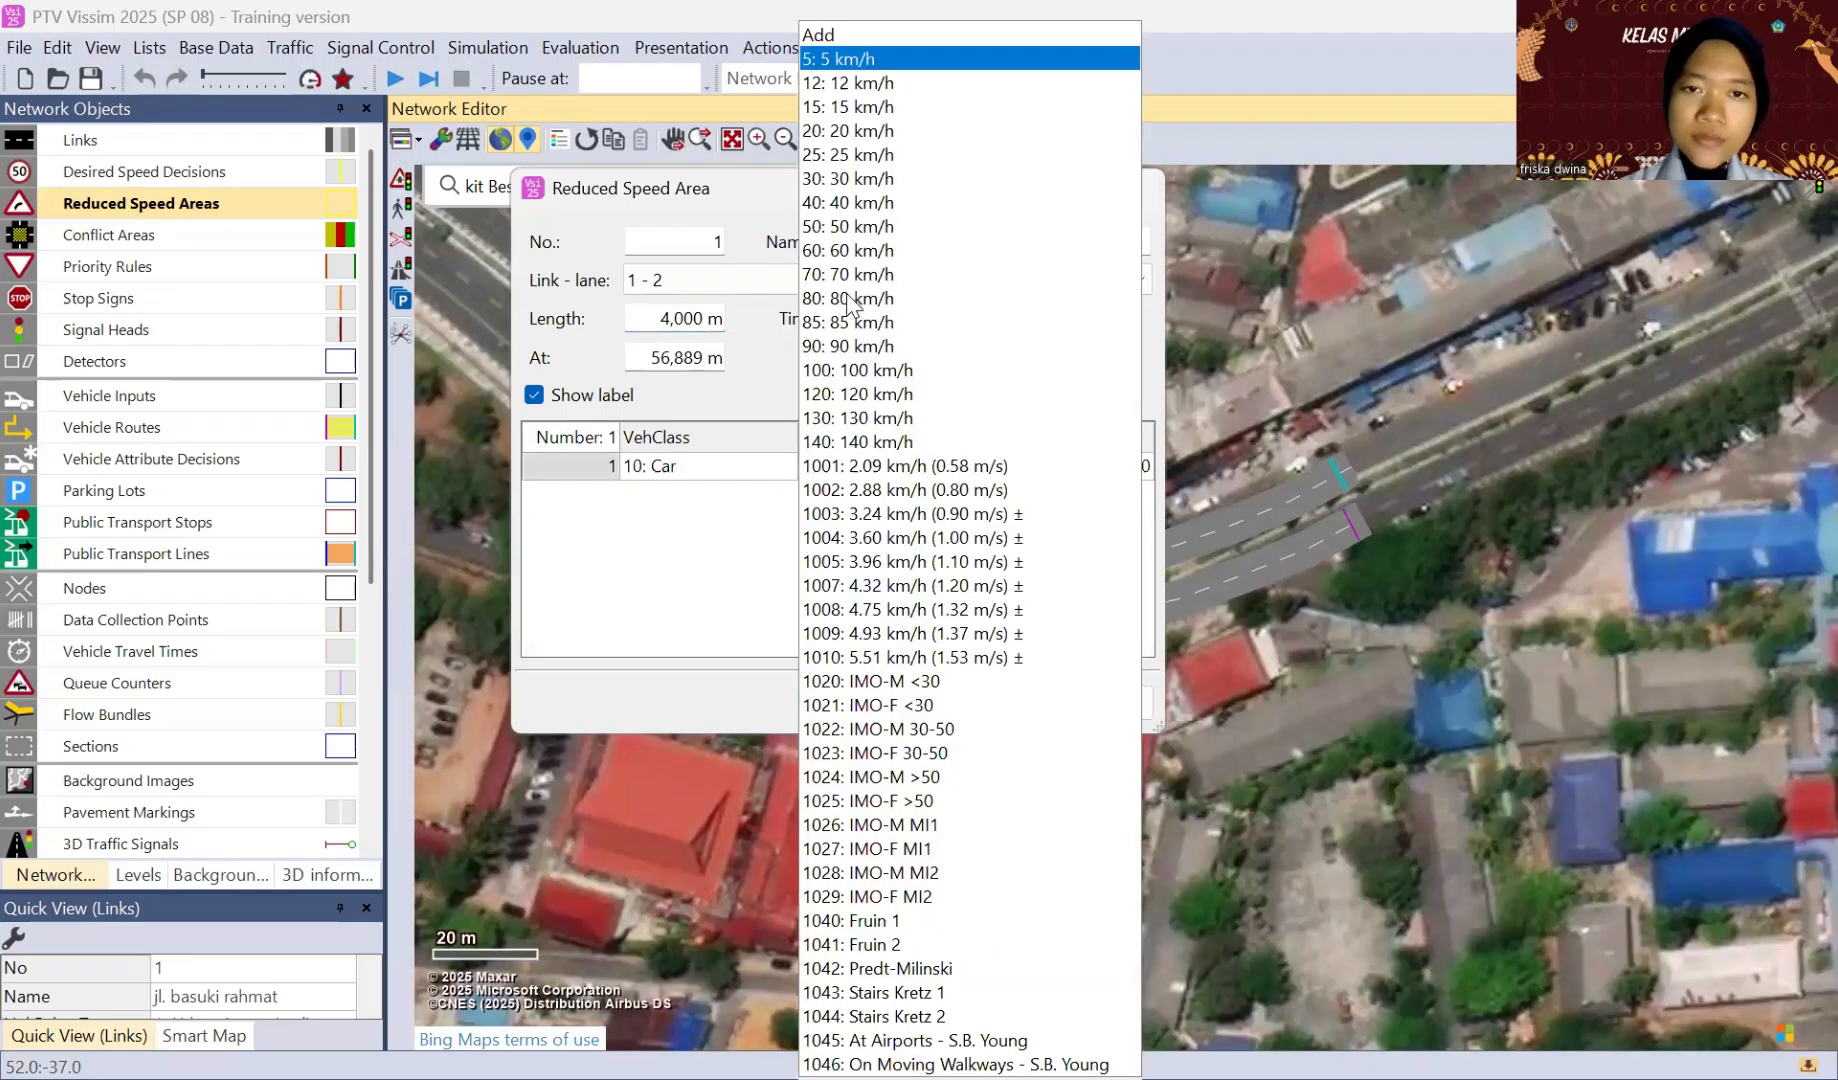
click(850, 226)
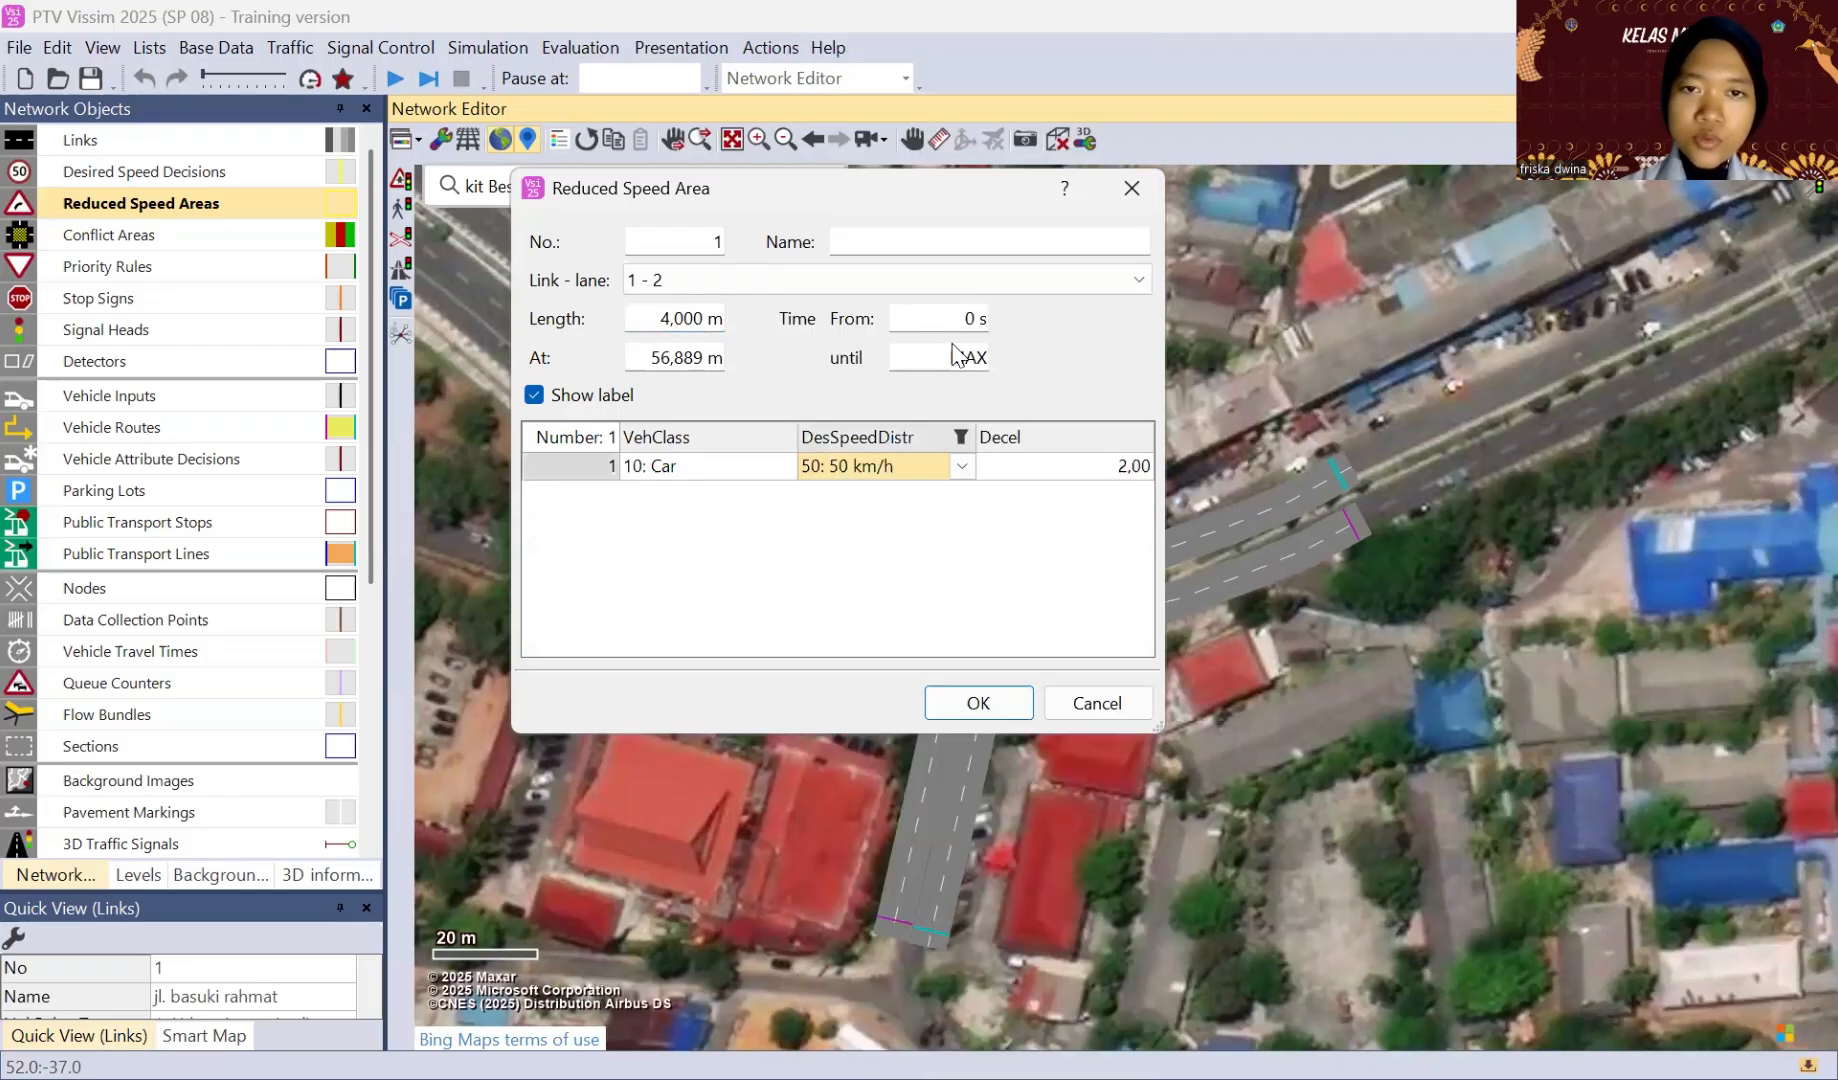
click(970, 703)
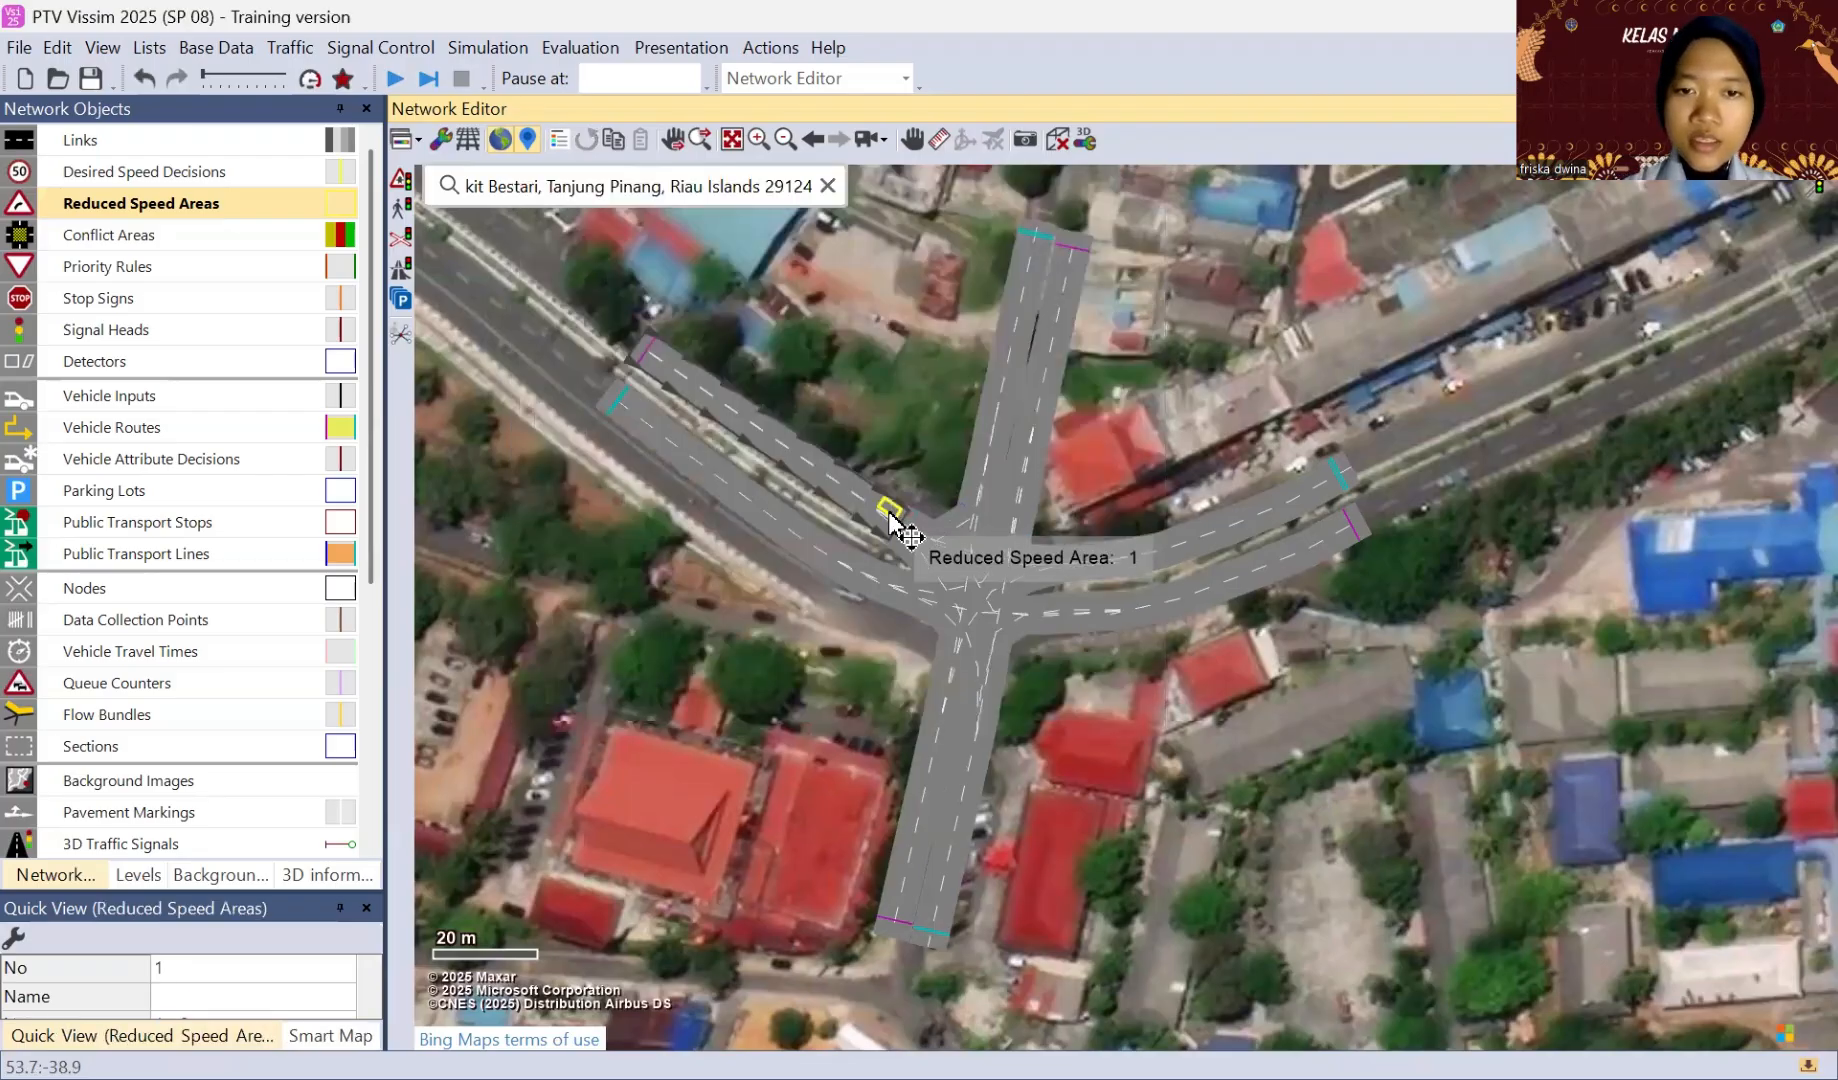
Step: Move the reduced speed area onto lane 2 of the northwest-to-north connector, set its length to 5 m and stretch it to about 18 m
drag(893, 513, 913, 516)
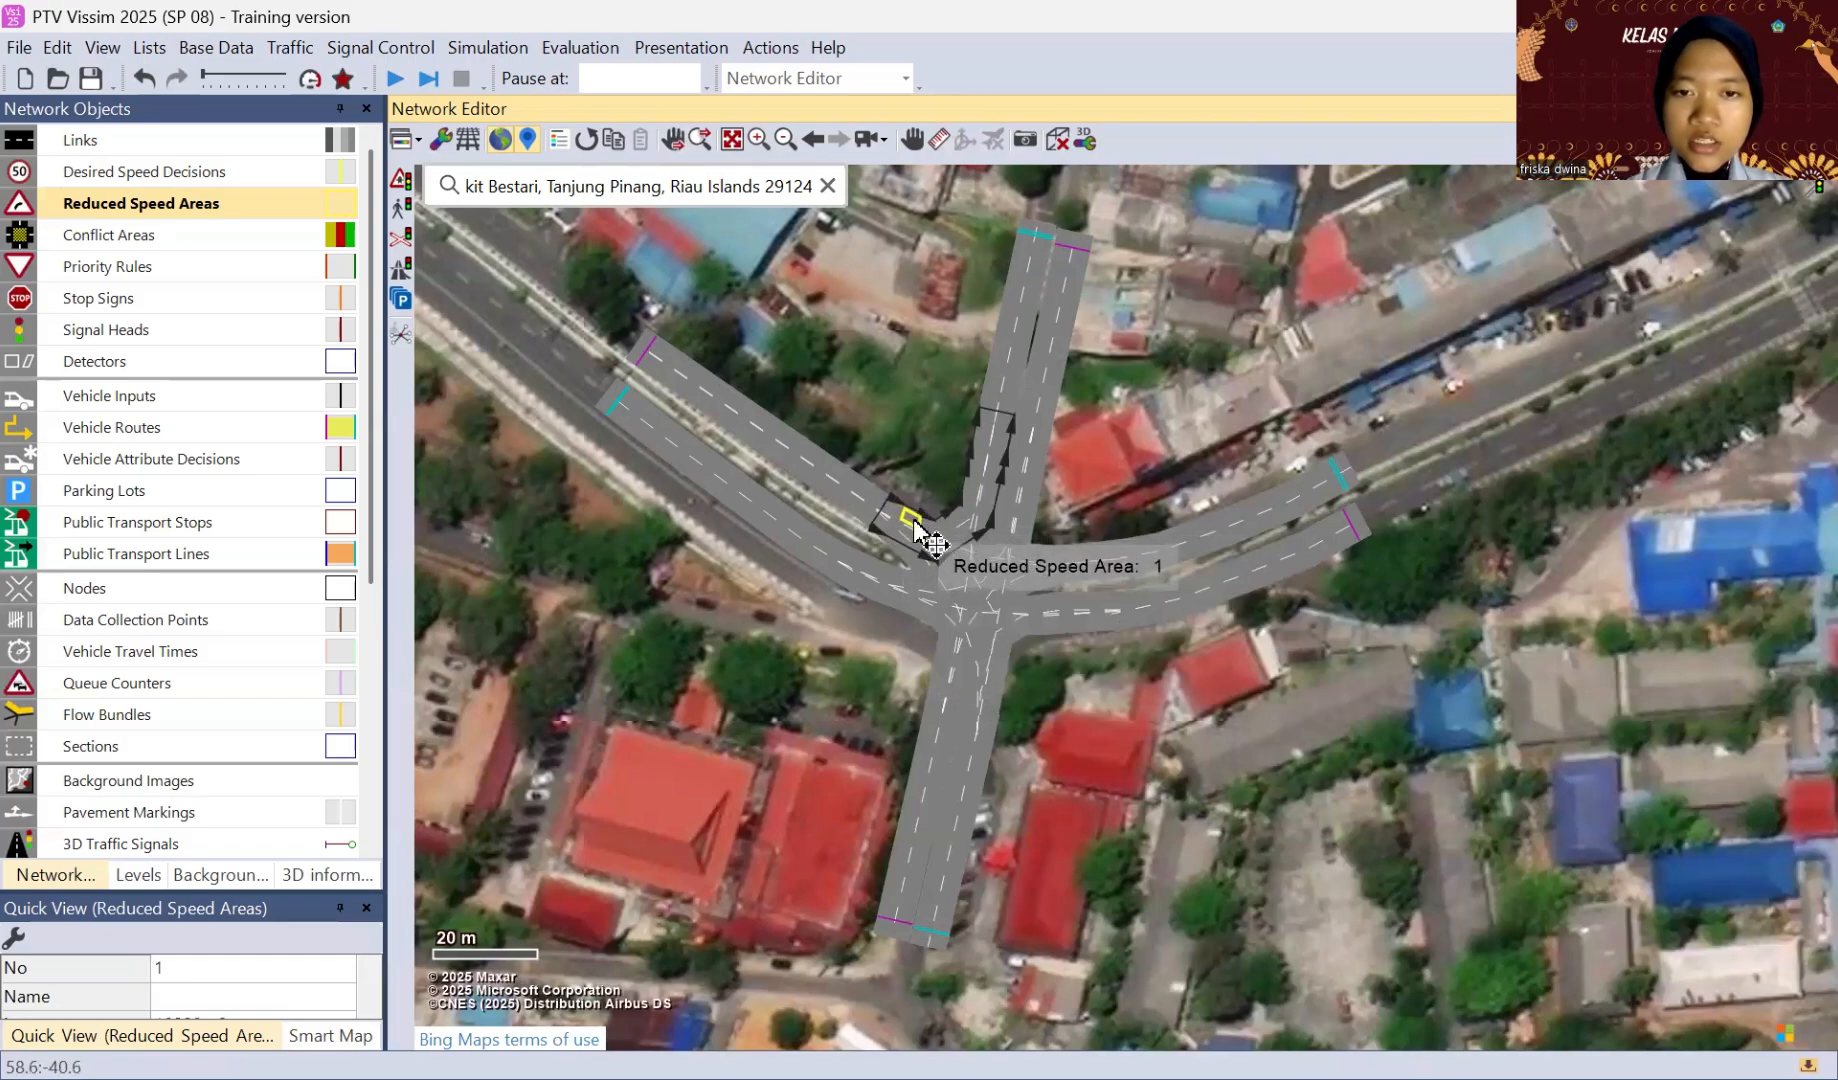
double_click(914, 521)
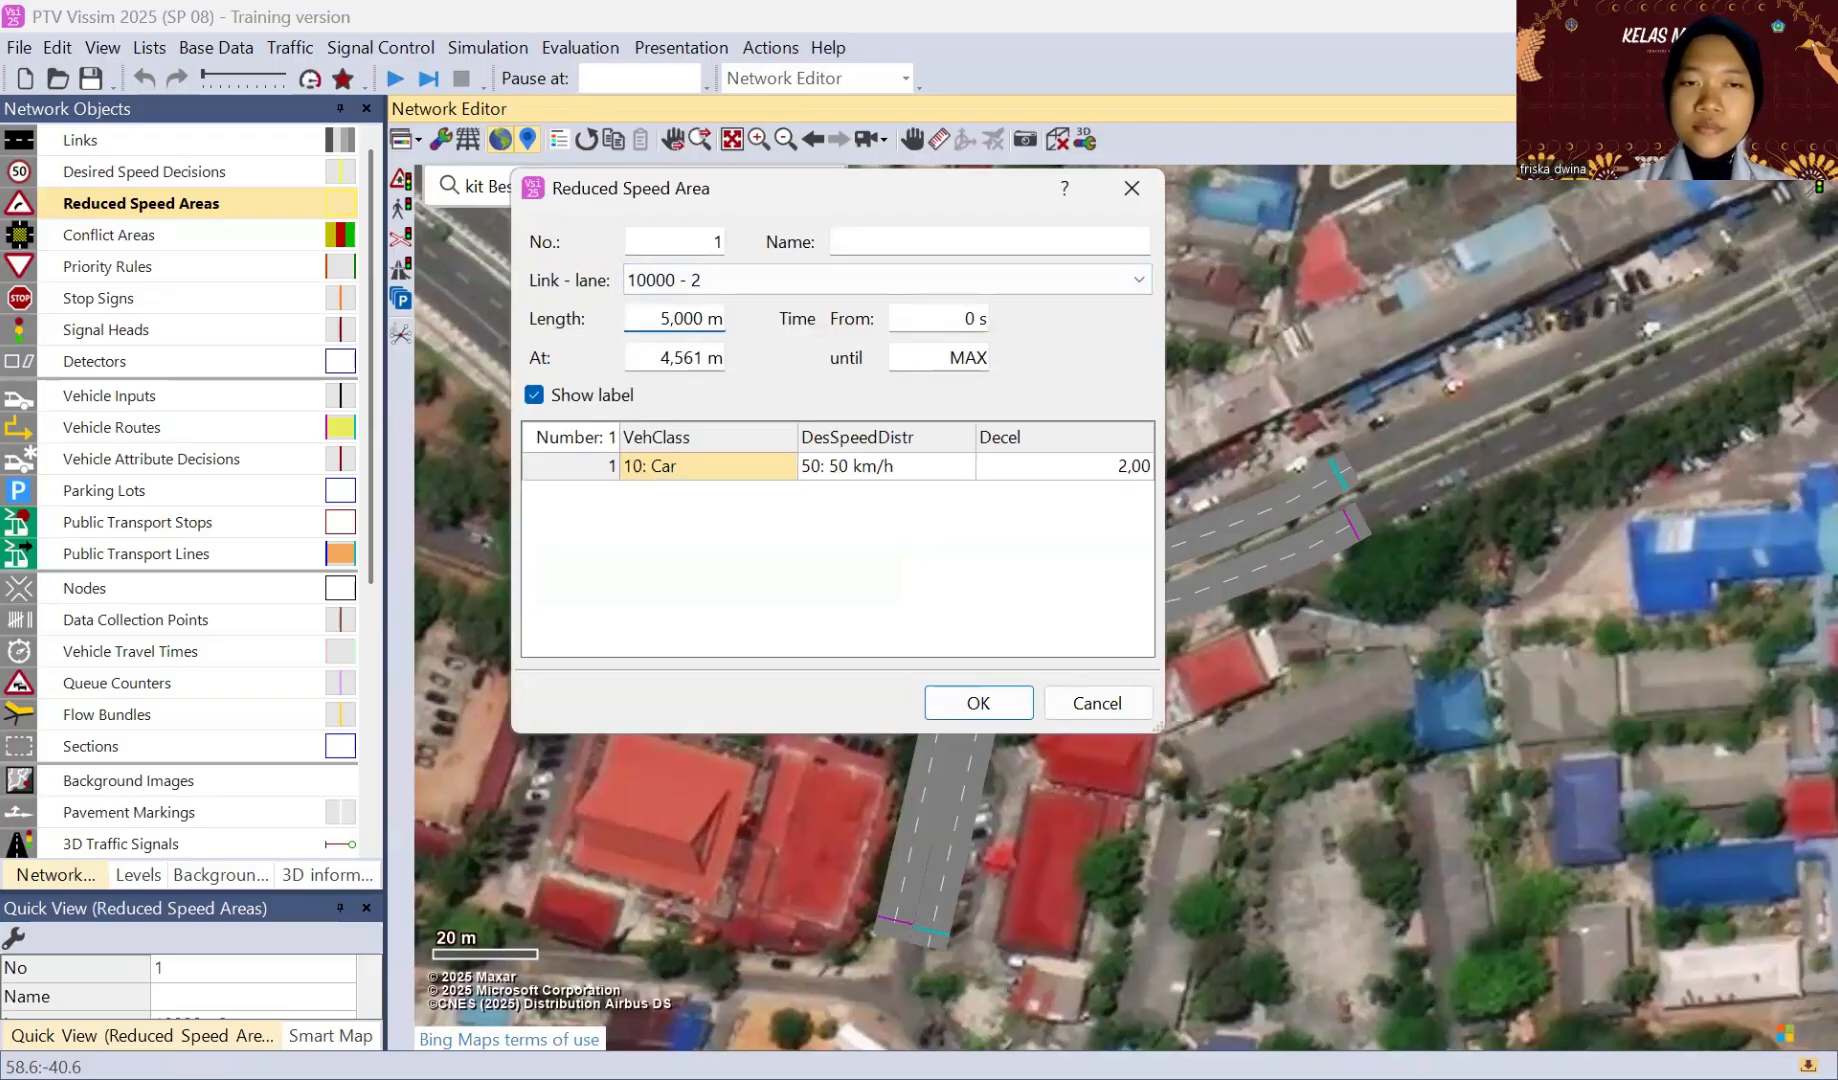
key(Return)
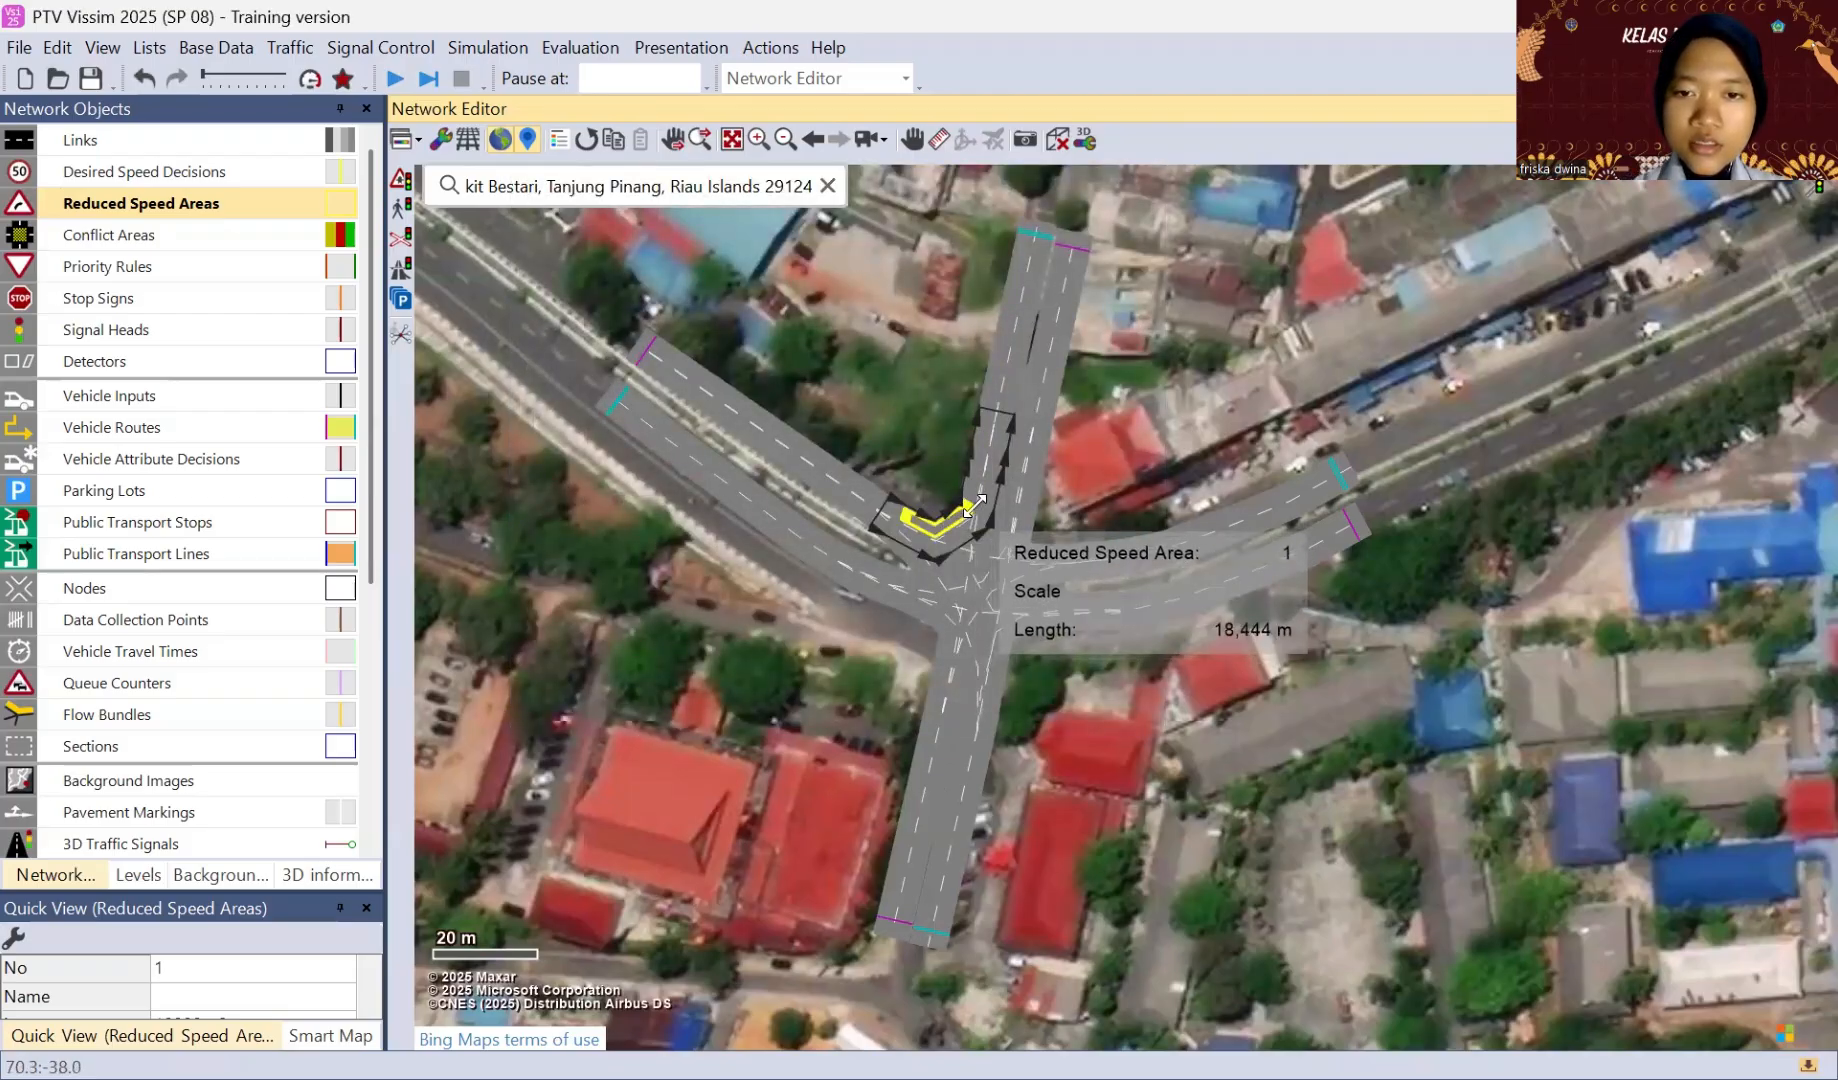
click(918, 467)
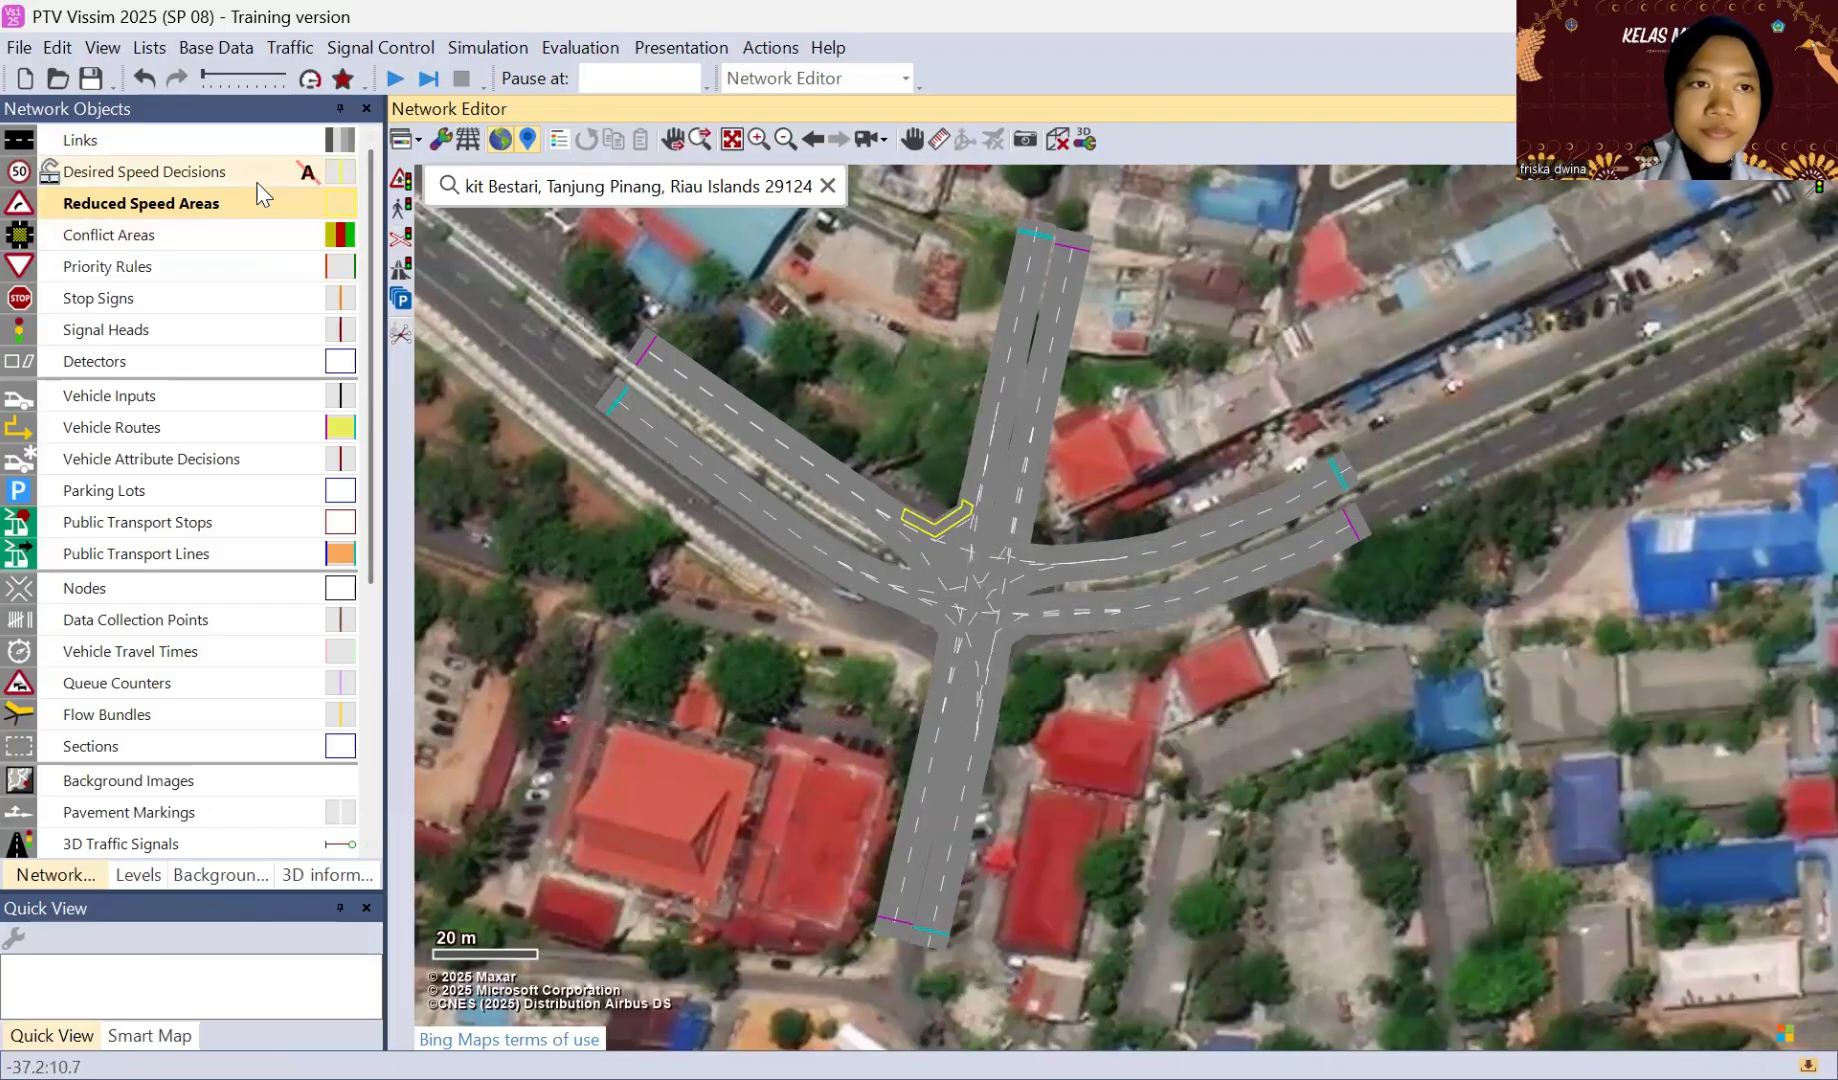
Step: Add a 4 m reduced speed area on lane 2 of the northwest-to-east connector, with the Car class at 50 km/h
click(974, 558)
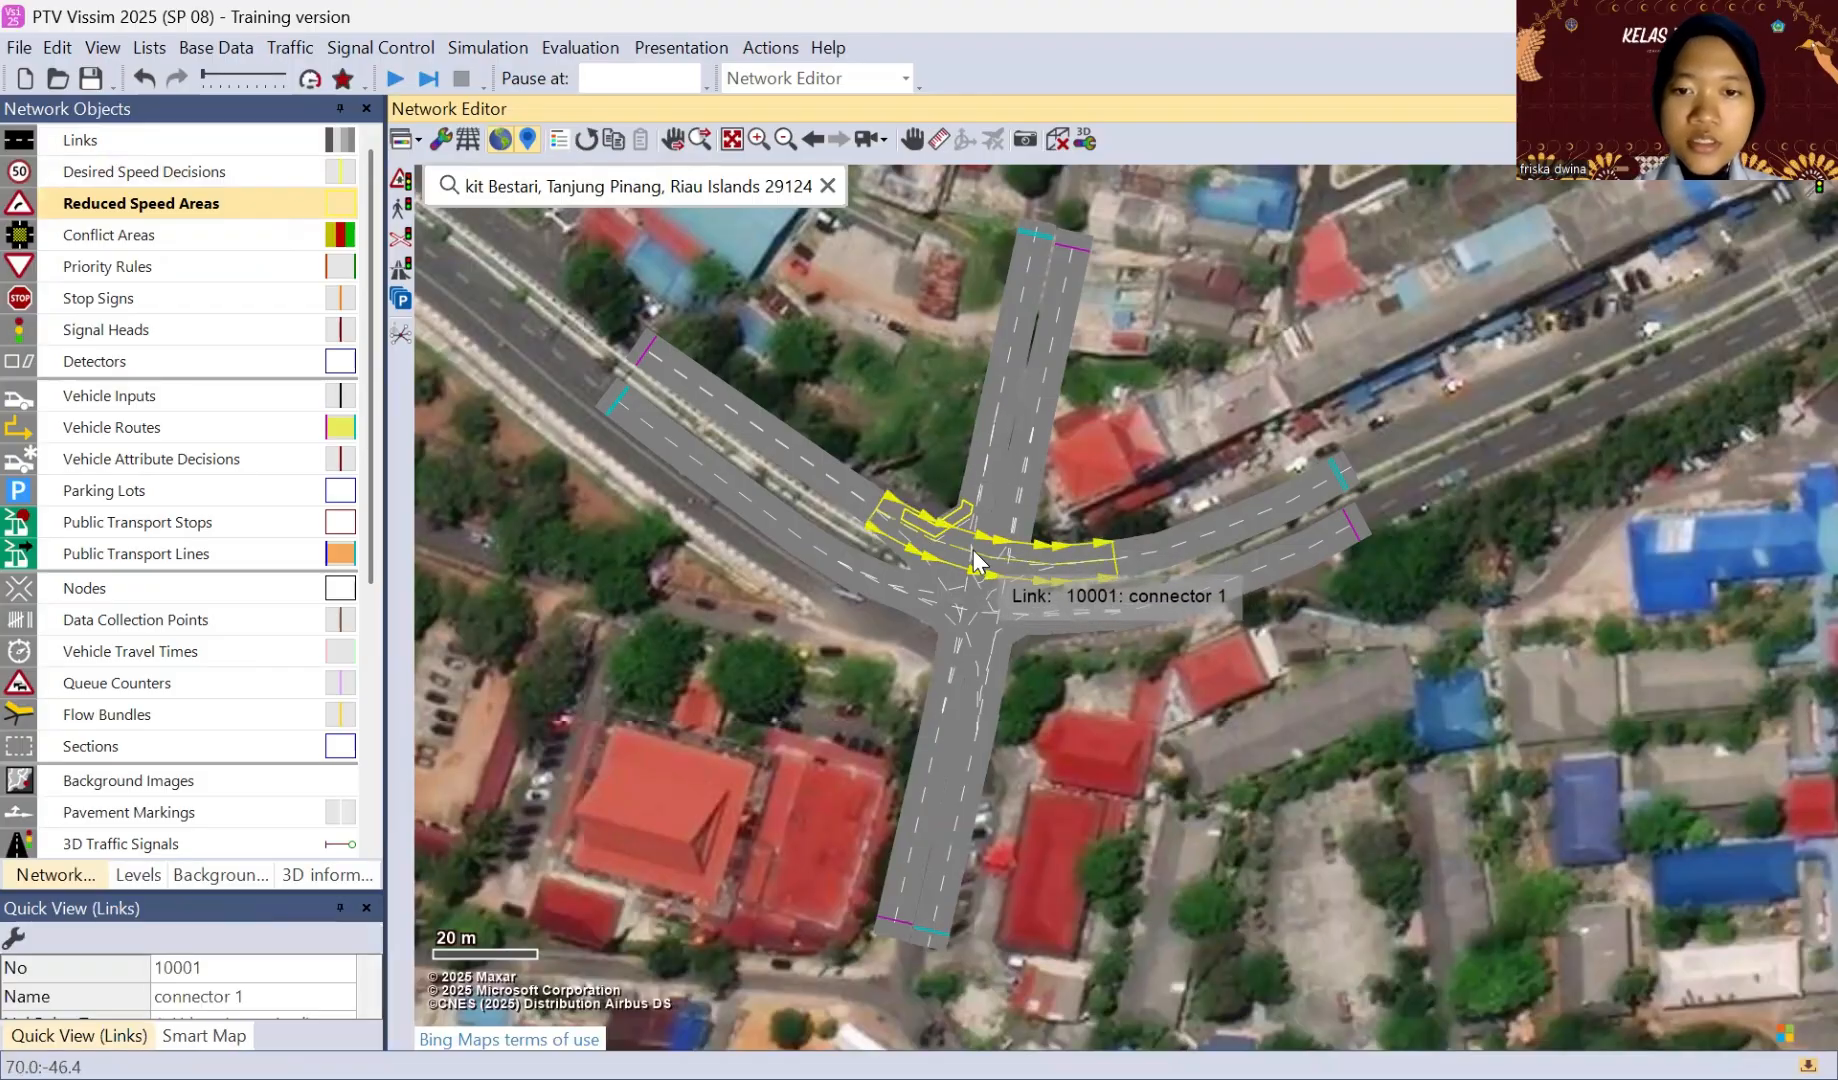
right_click(974, 558)
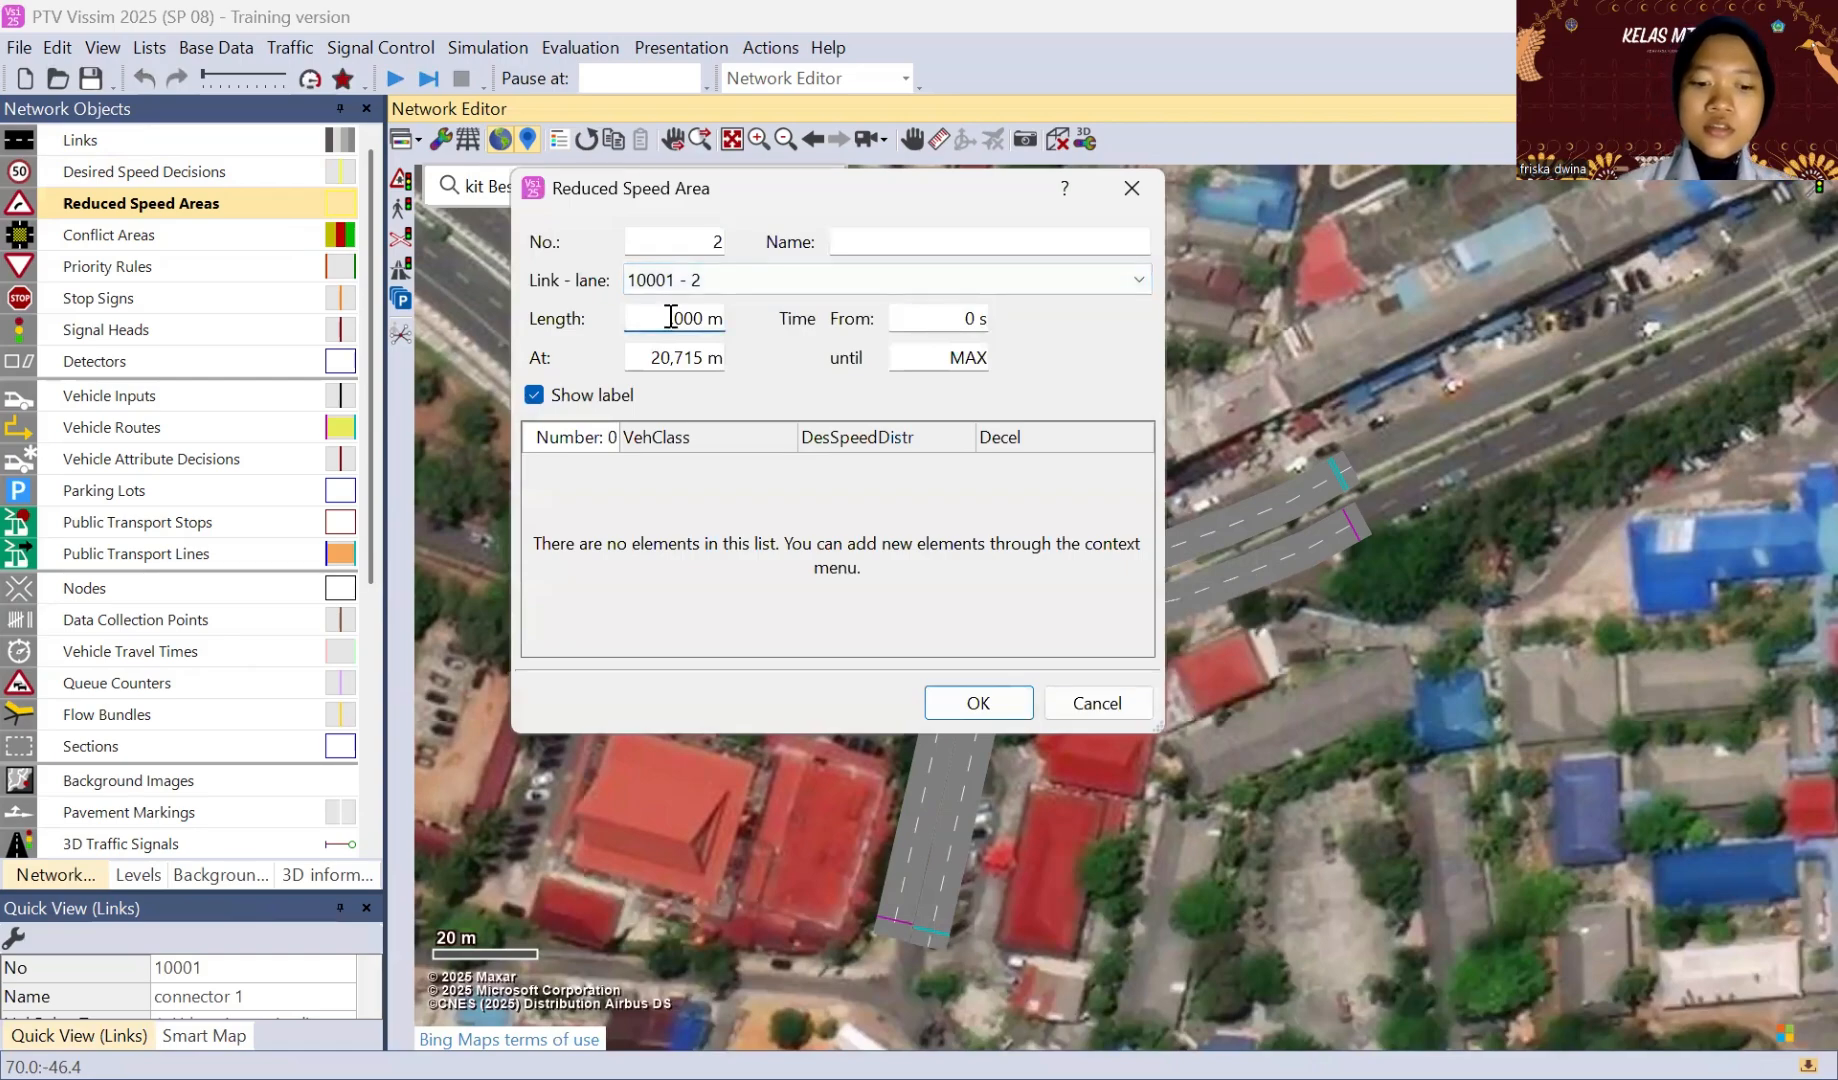
right_click(684, 507)
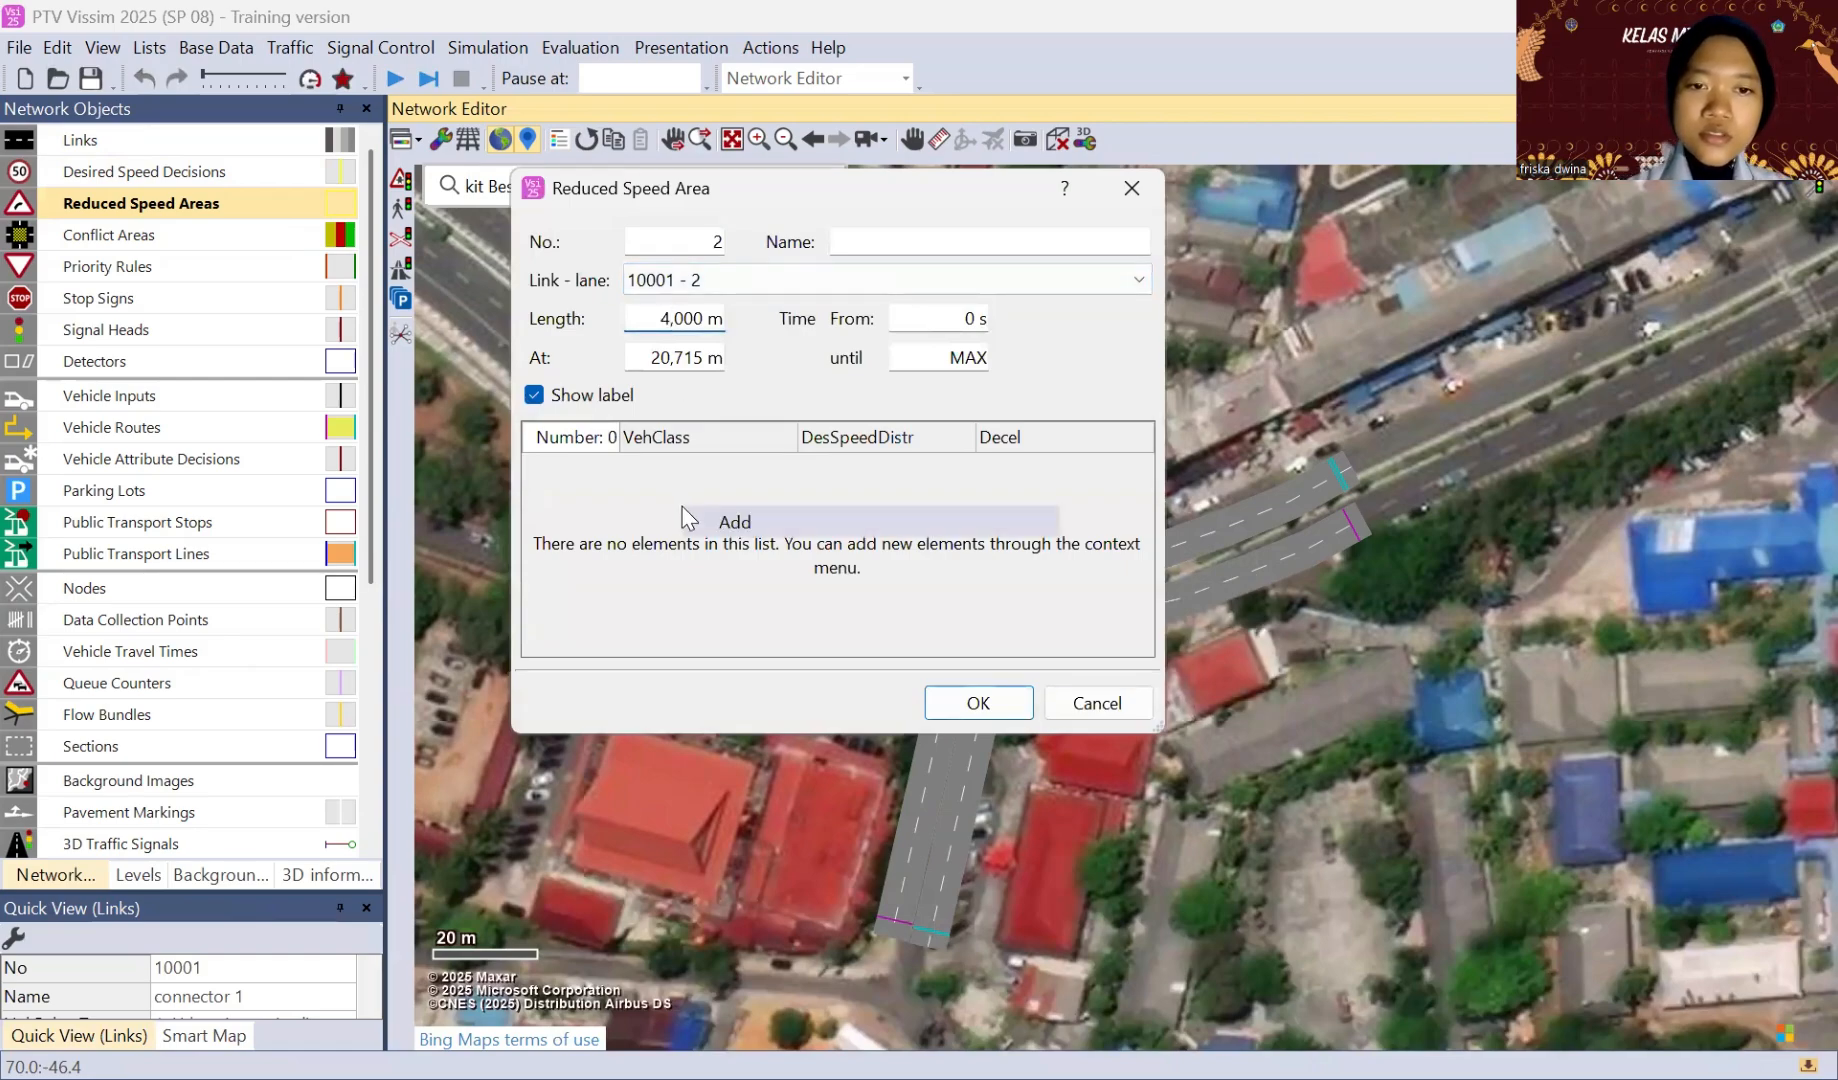
click(705, 522)
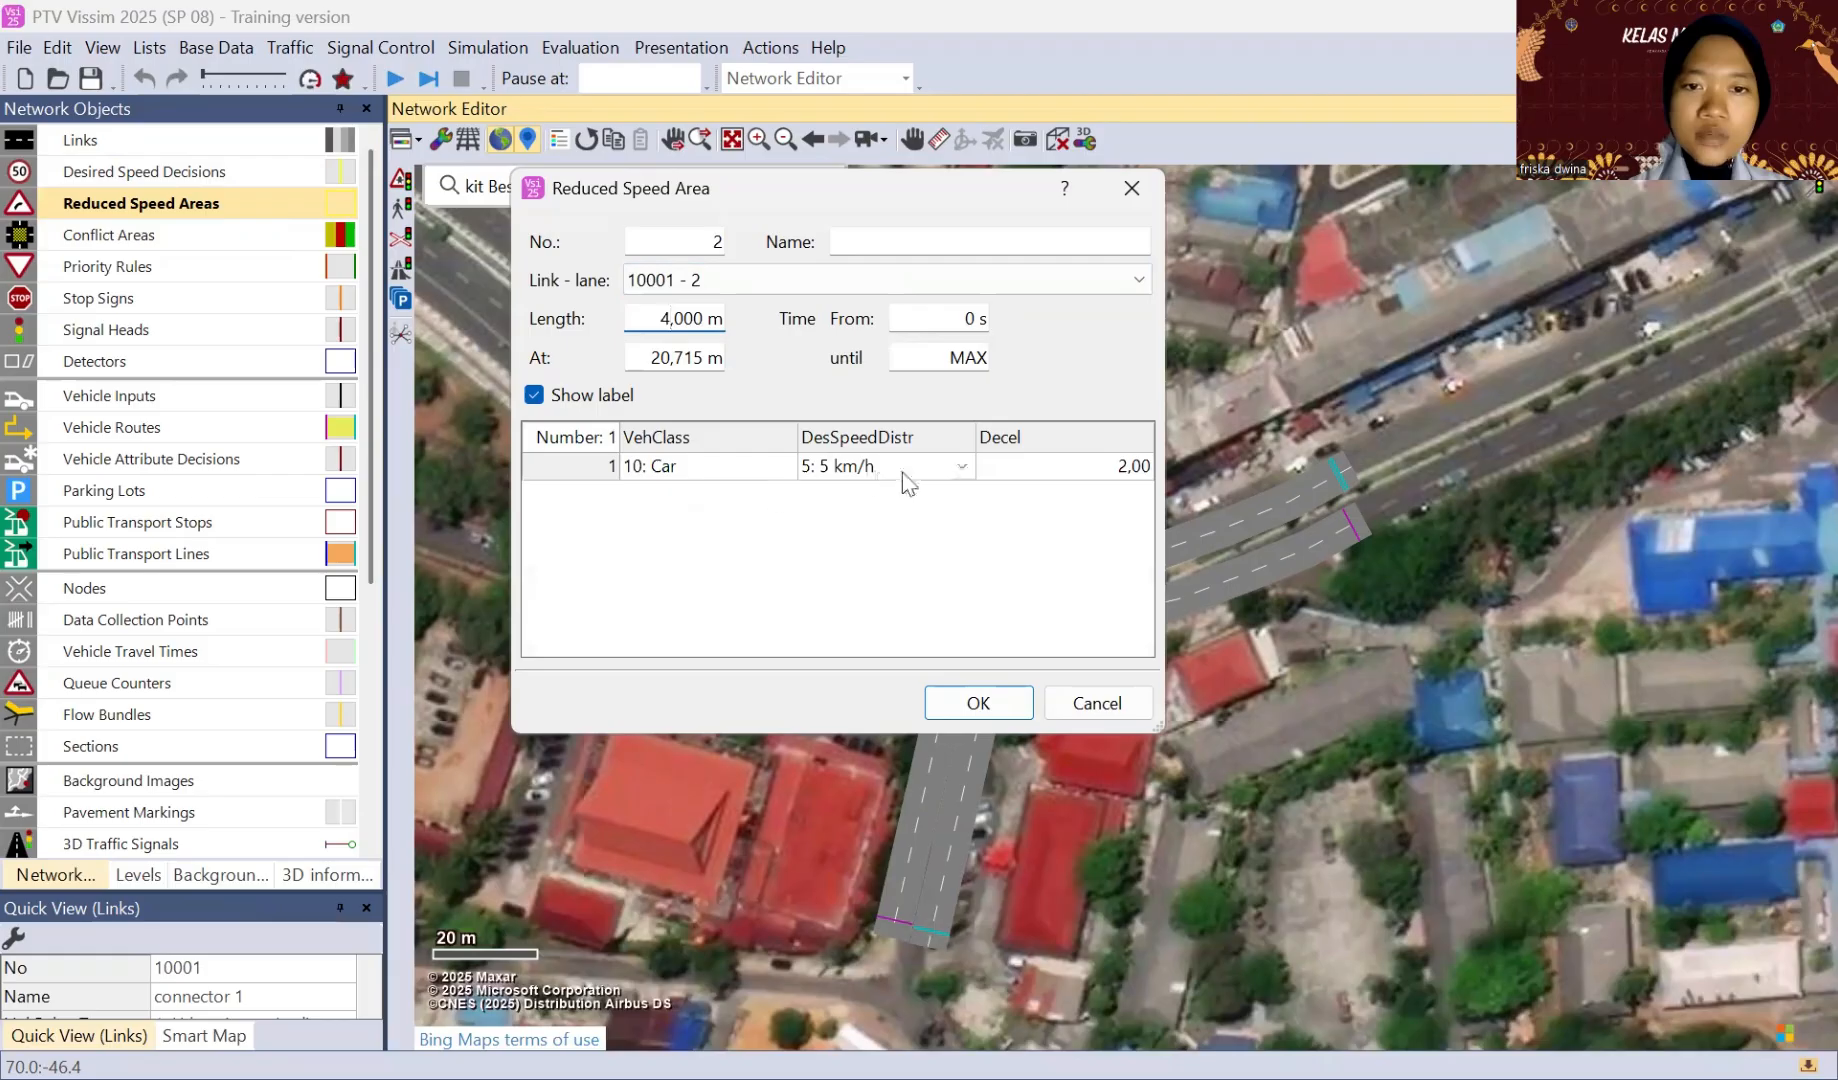
click(961, 472)
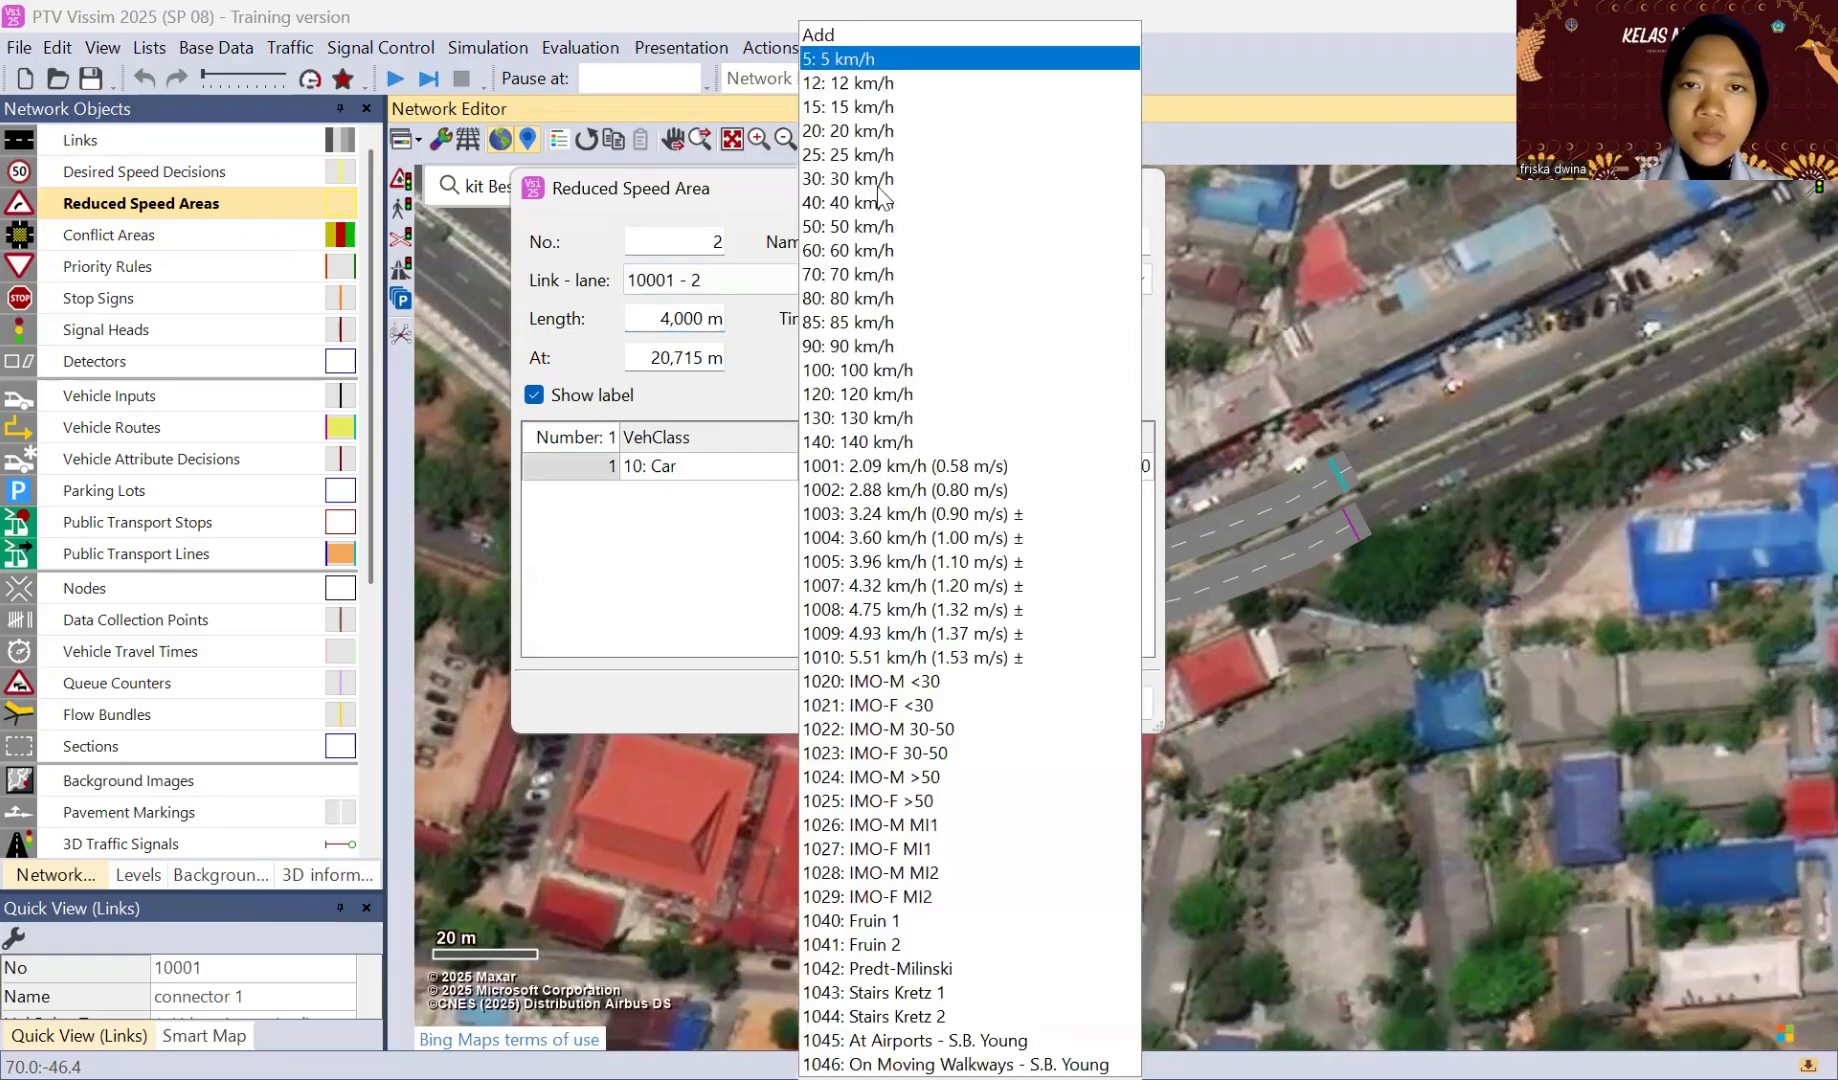
click(848, 227)
click(978, 704)
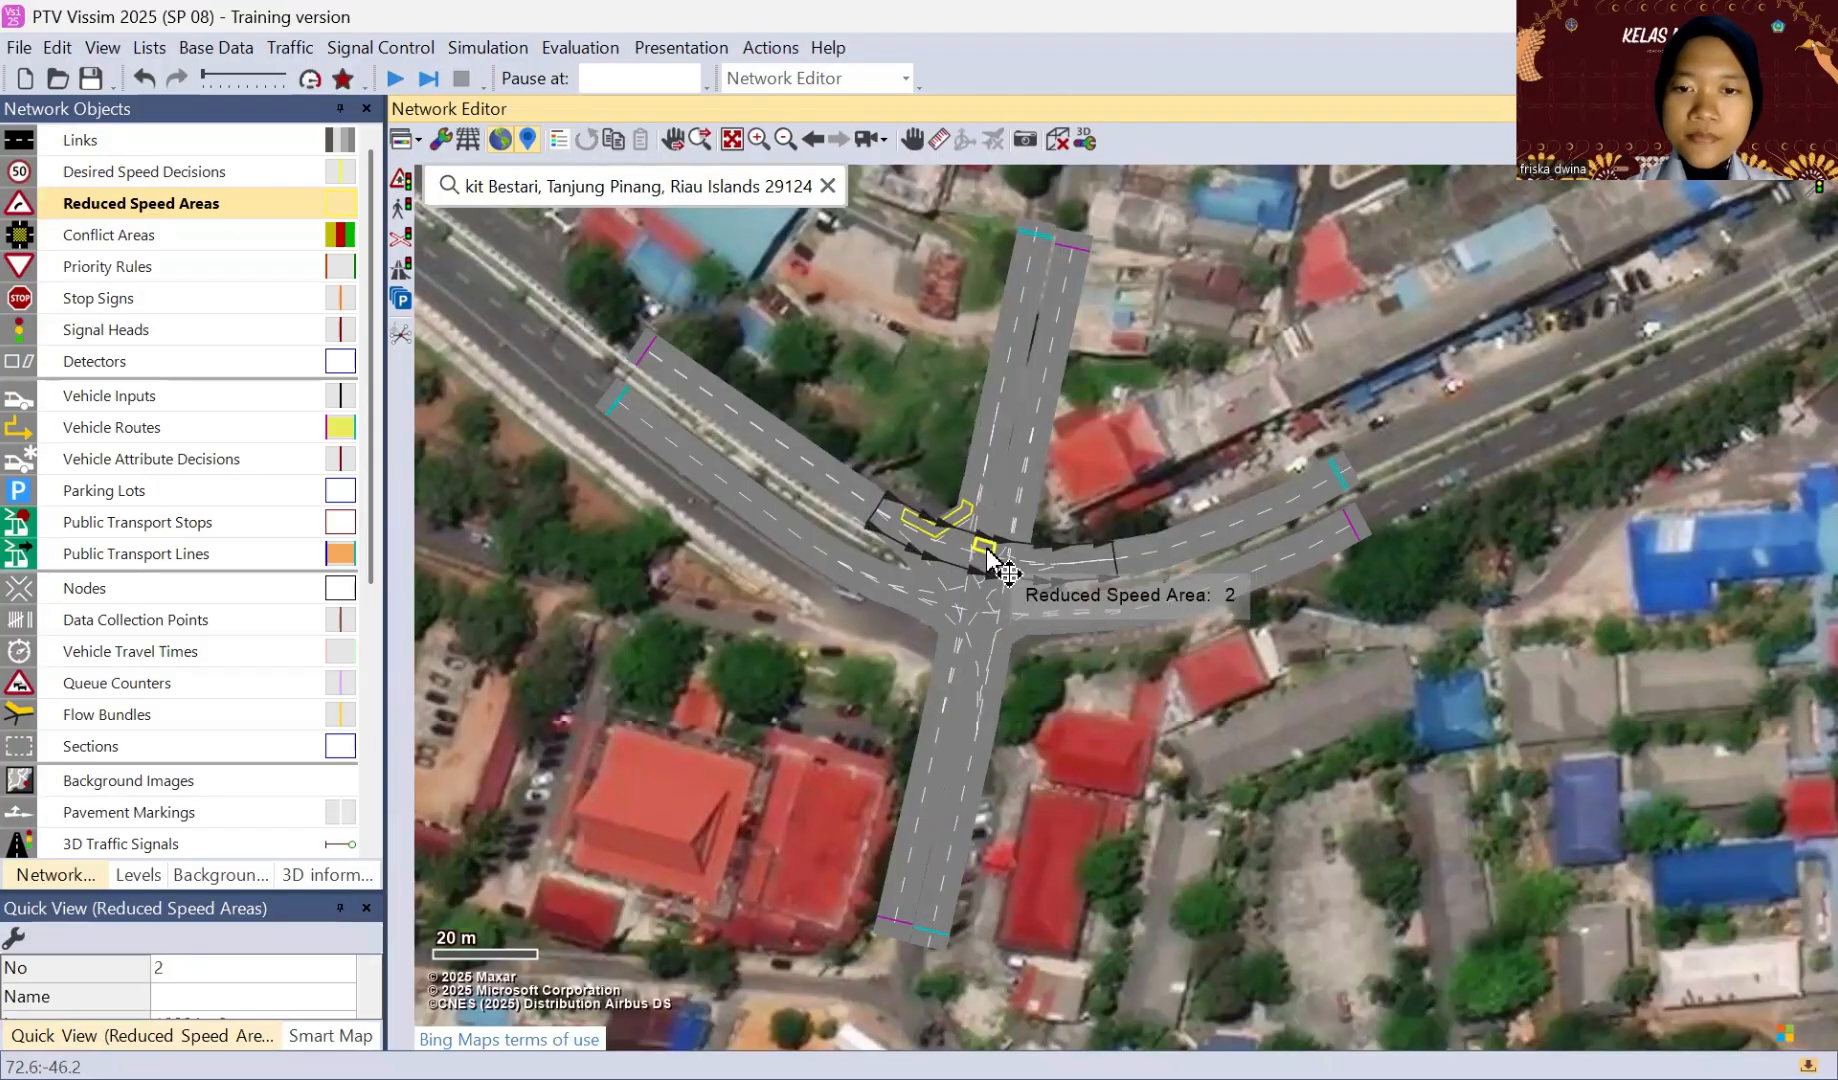
Step: Set the length of the northwest-to-east connector's reduced speed area to 5 m and stretch it along the curve through the junction
double_click(987, 549)
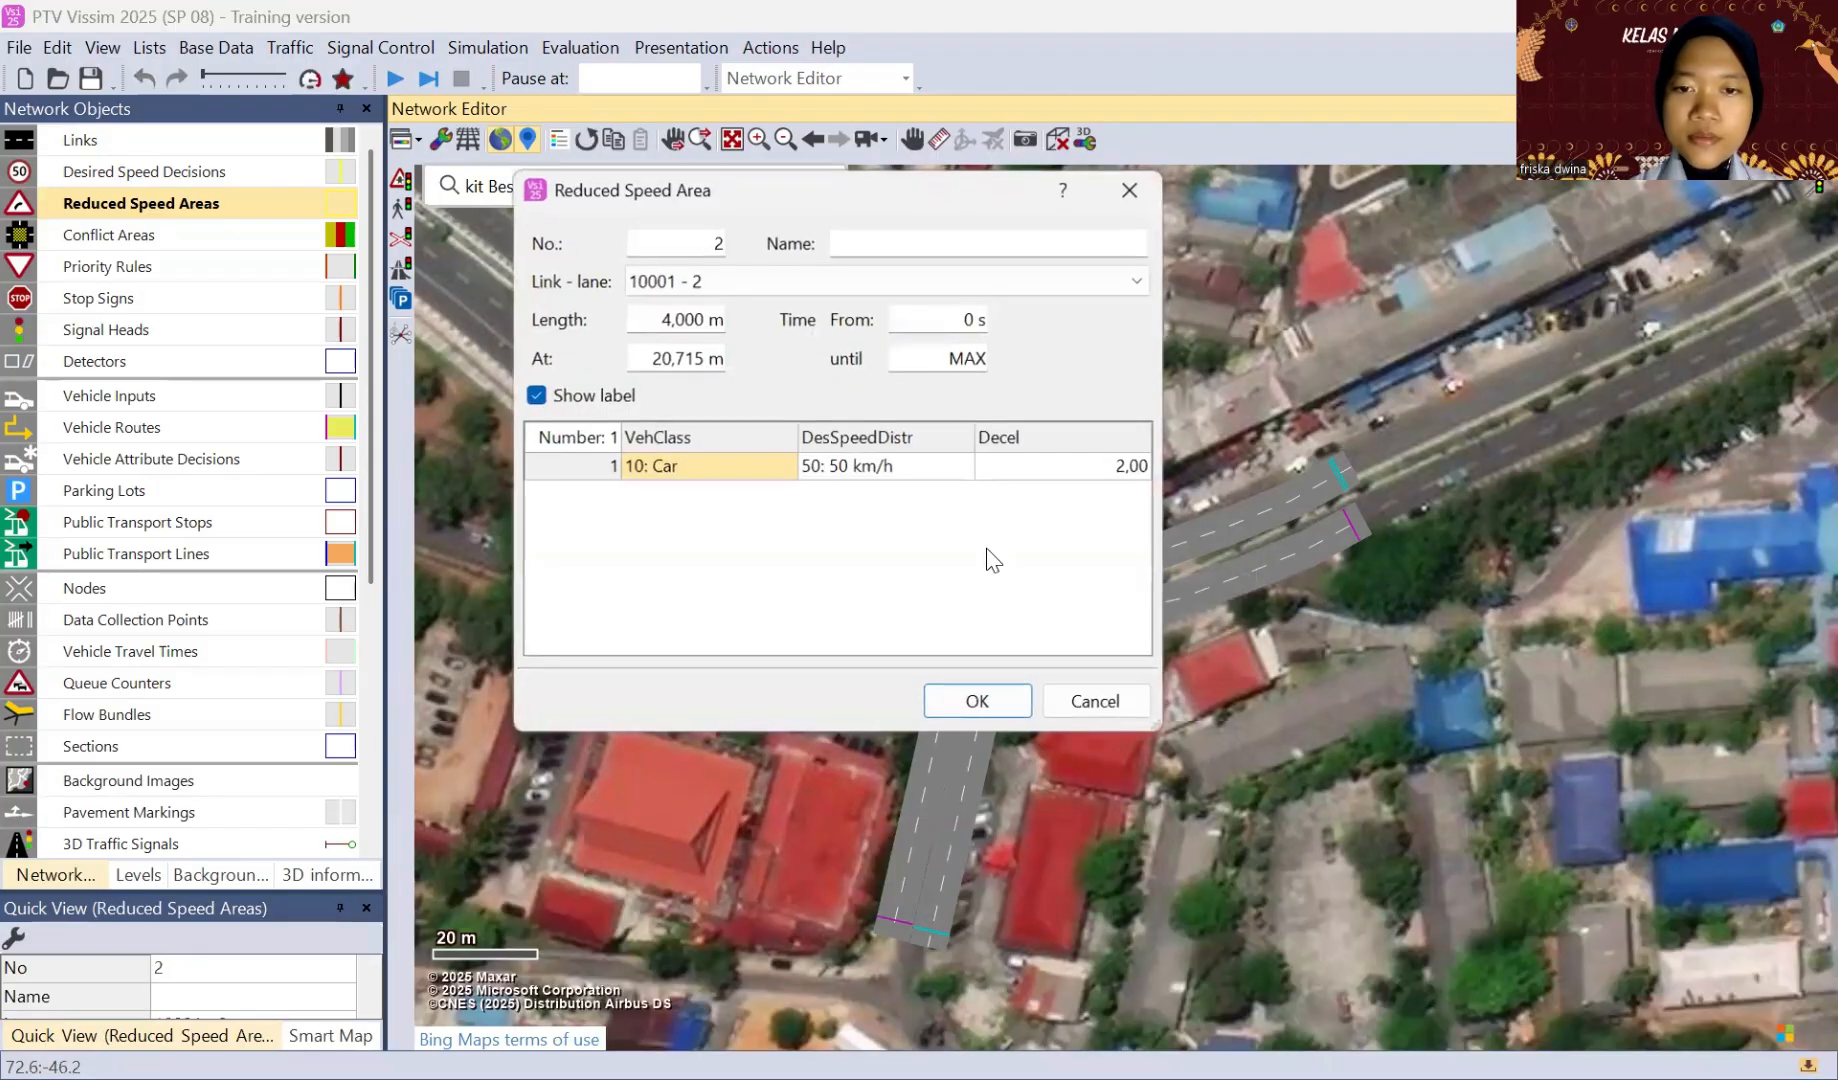
click(665, 318)
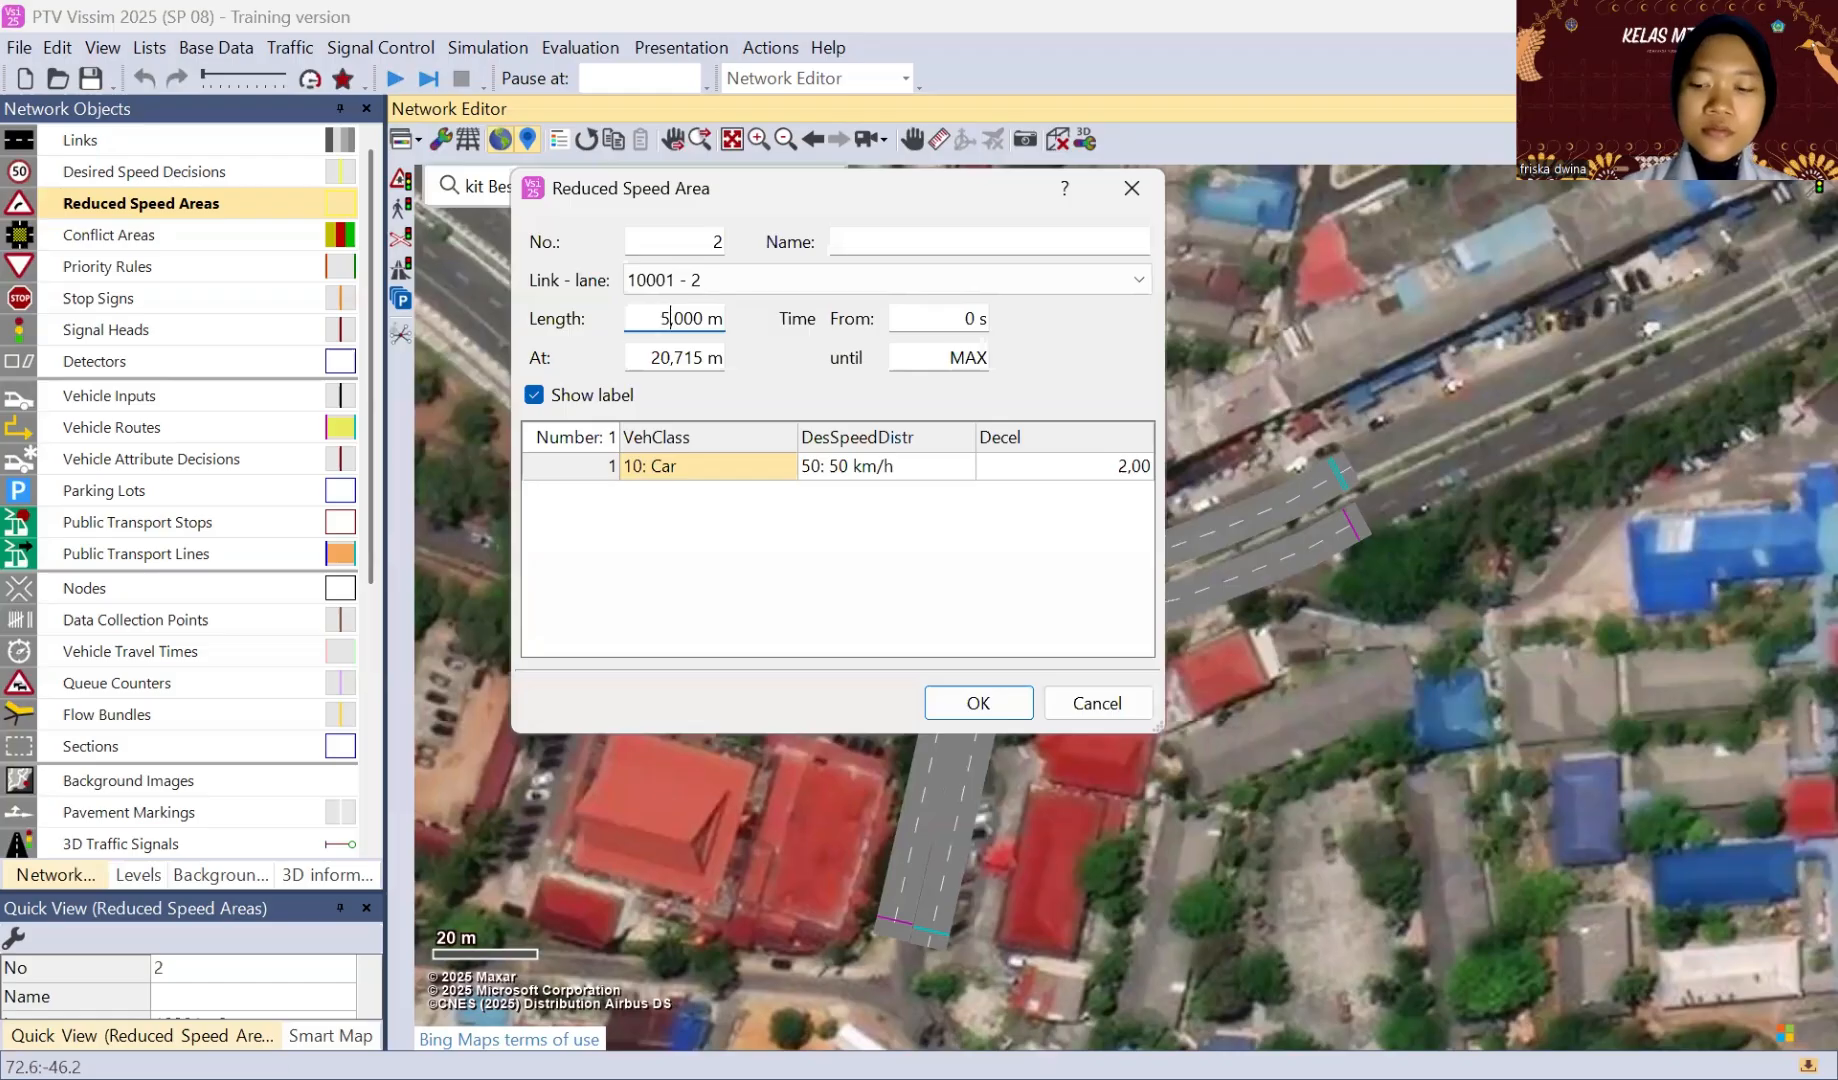
key(Return)
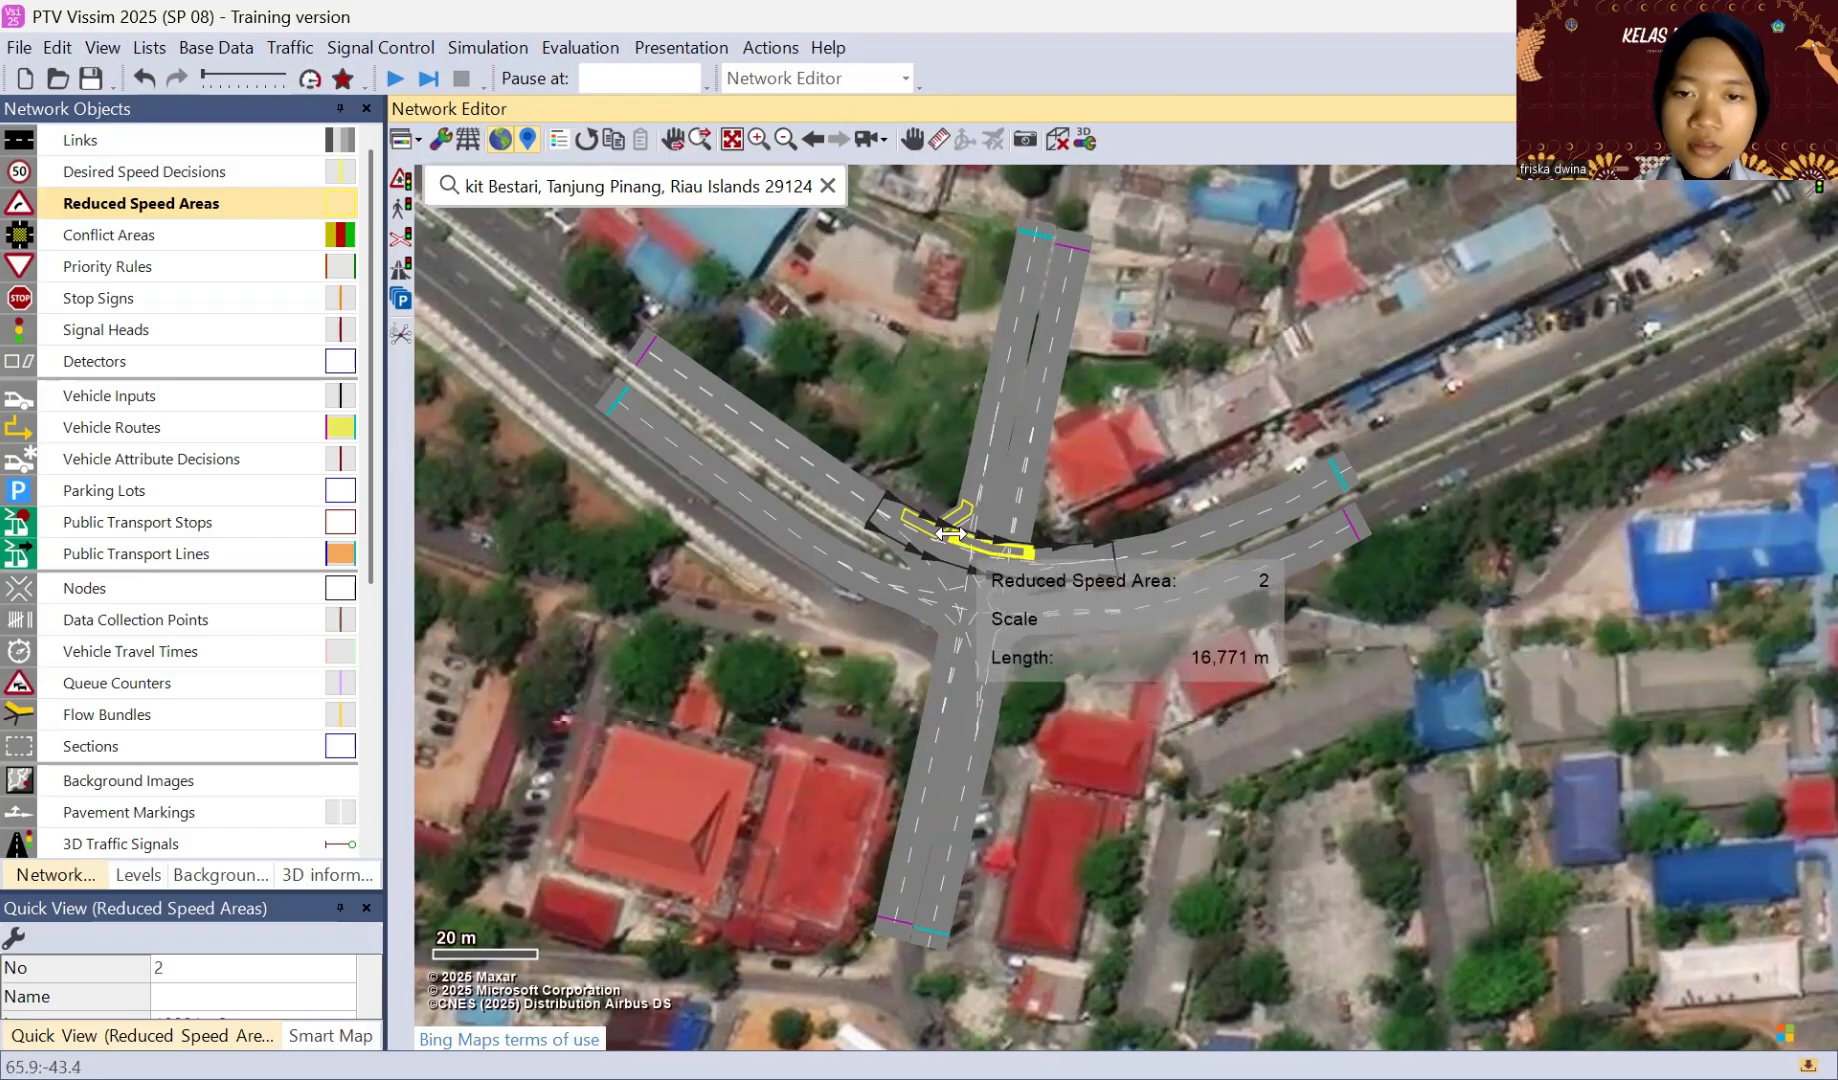
click(1096, 465)
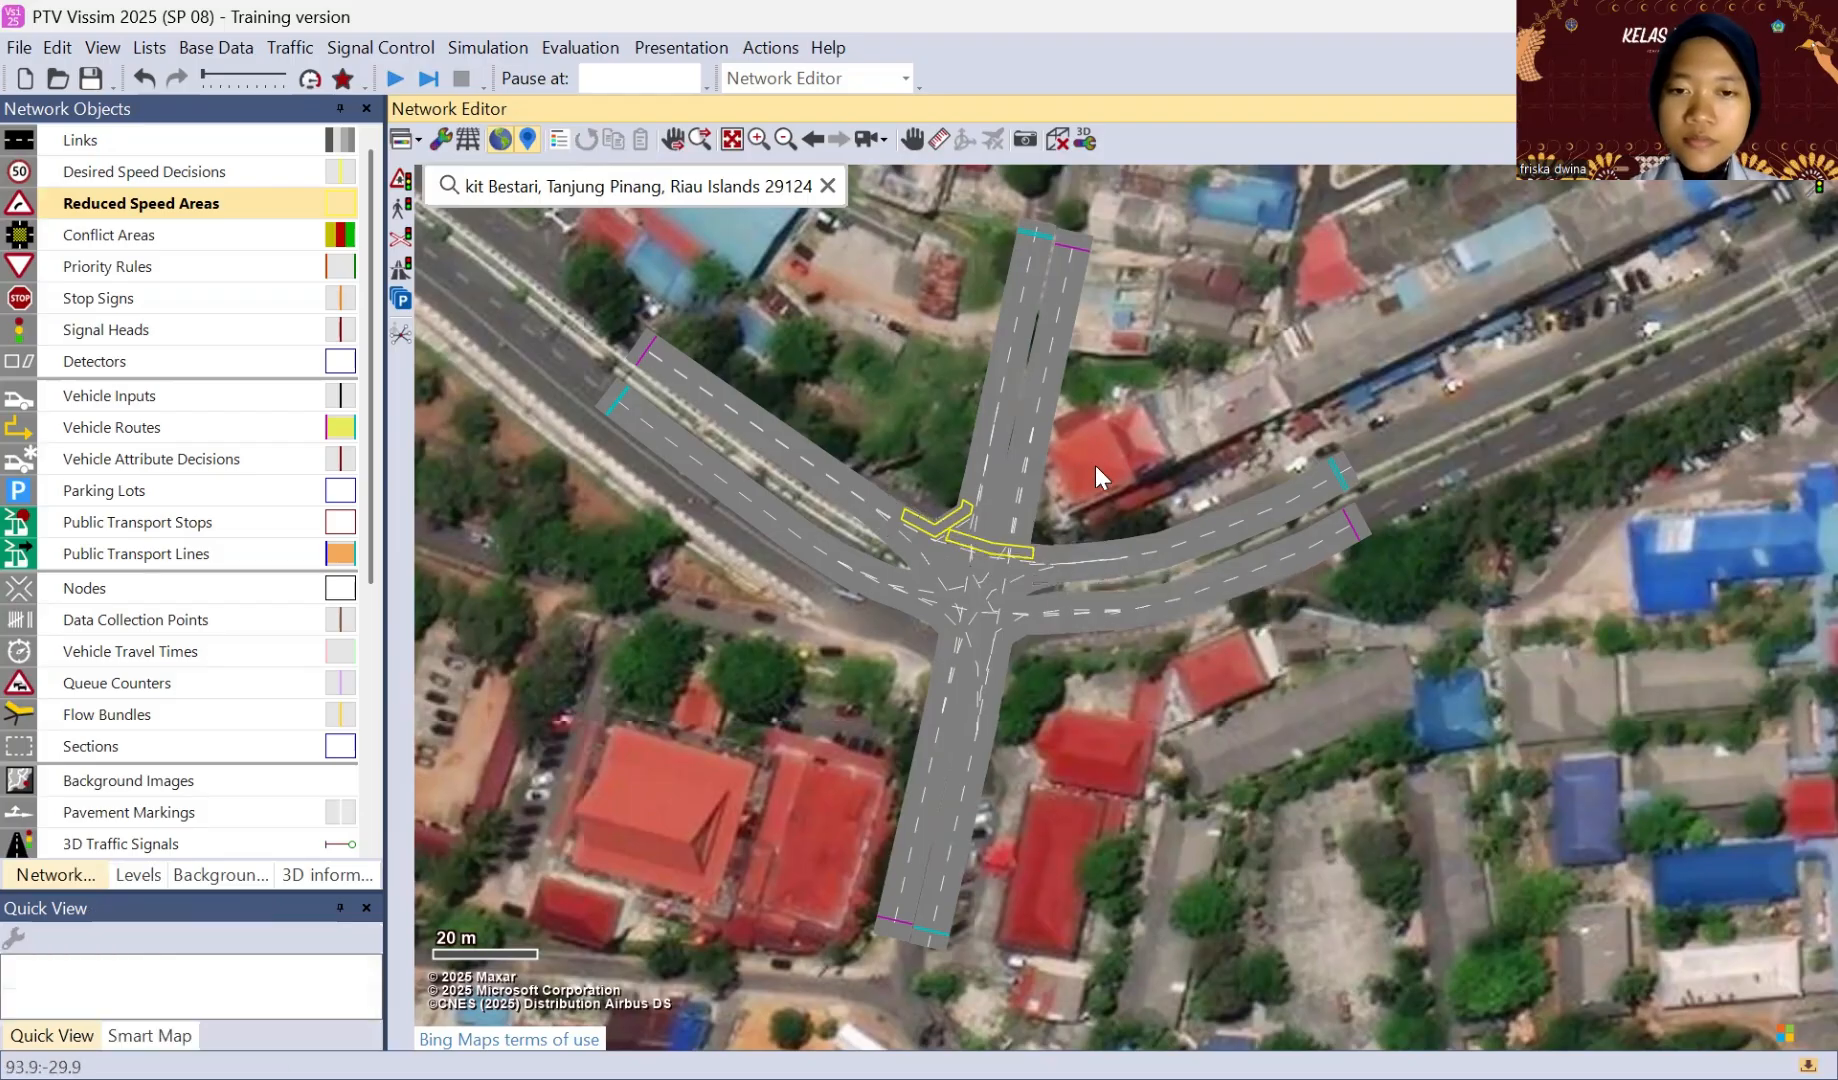
Step: Add a 5 m reduced speed area on lane 2 of the northwest-to-south connector, with the Car class at 50 km/h
click(992, 585)
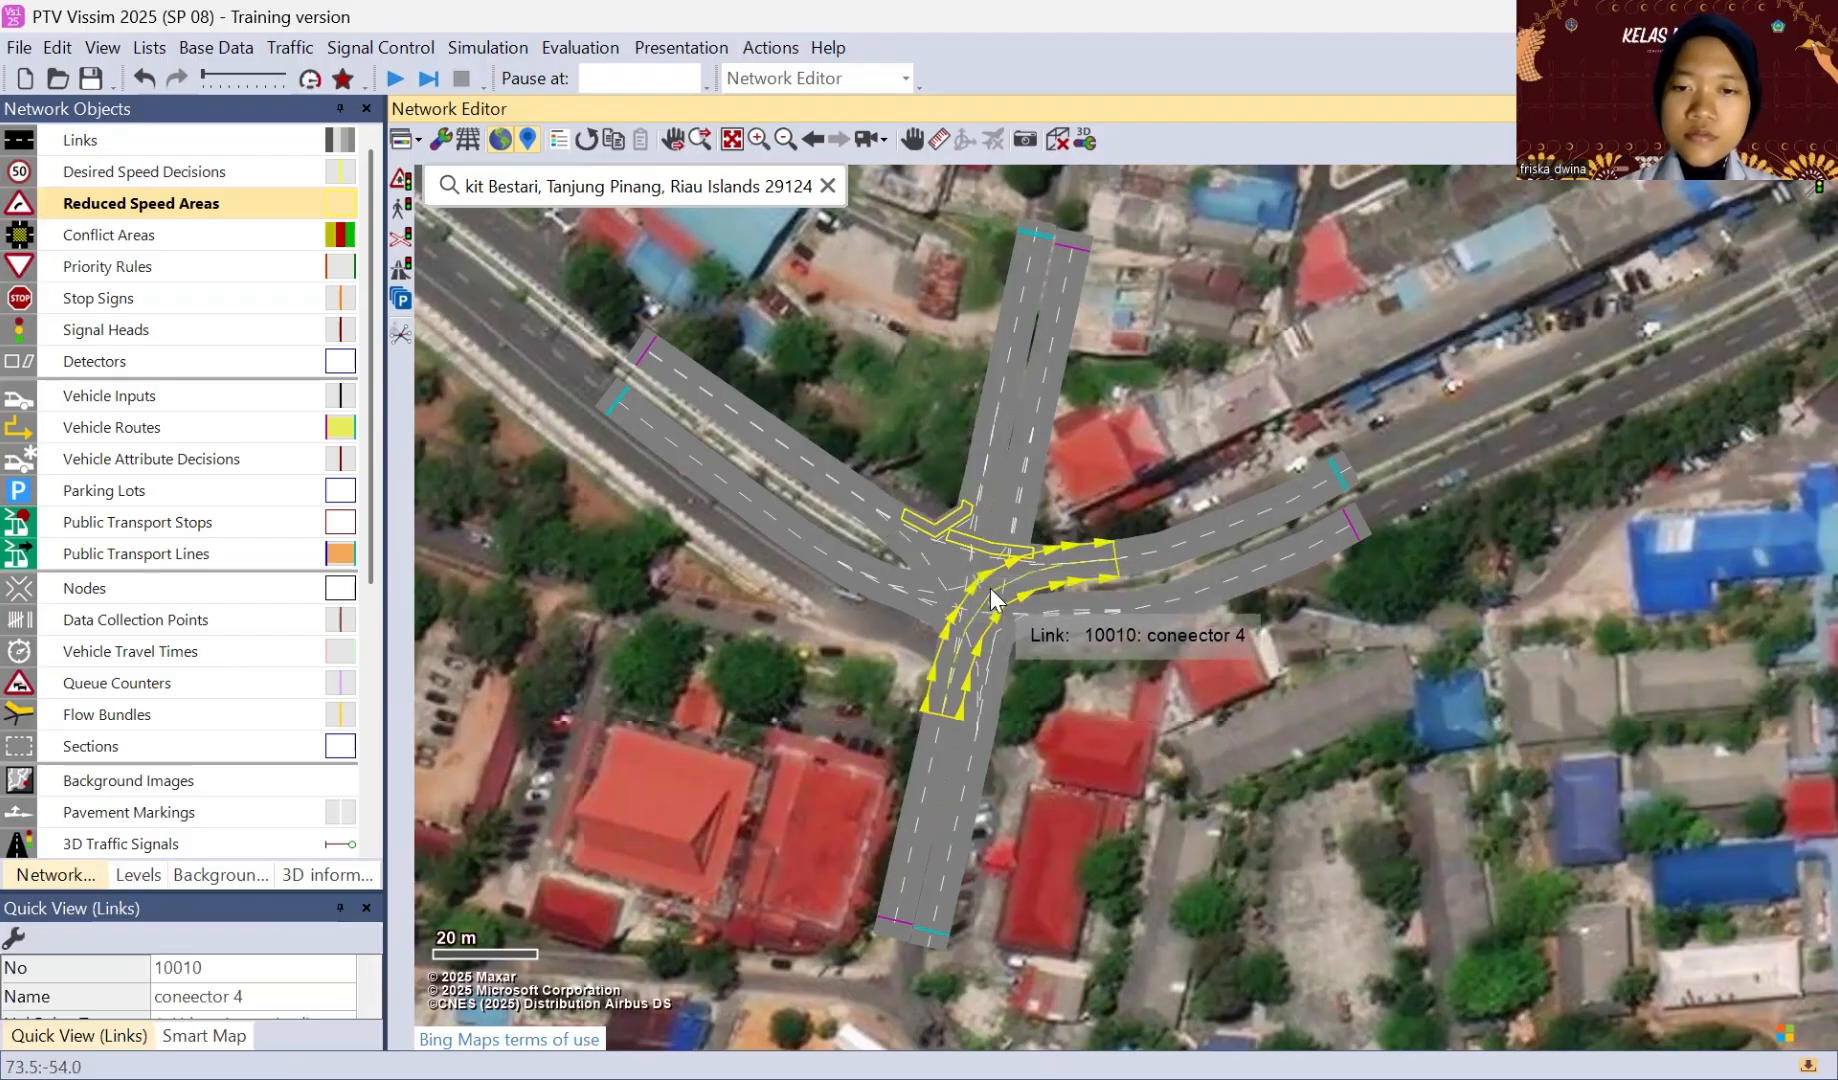
click(942, 564)
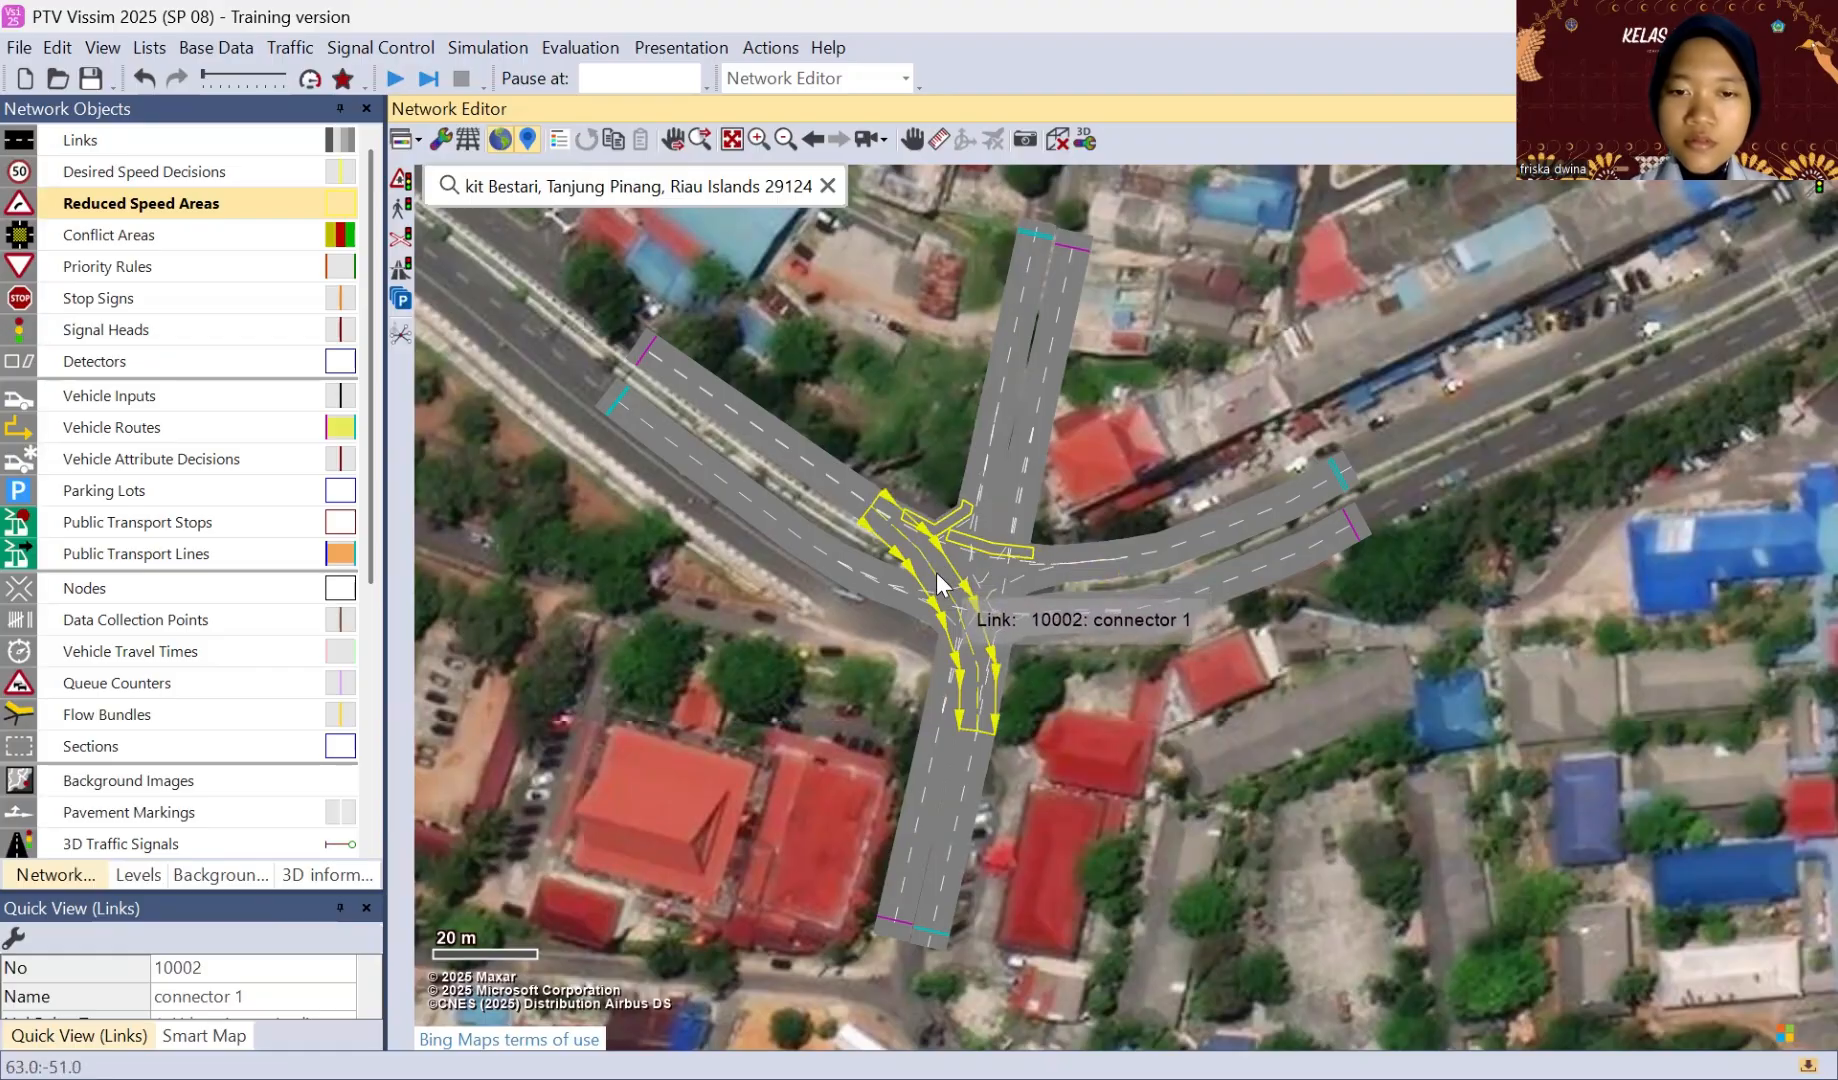
right_click(937, 573)
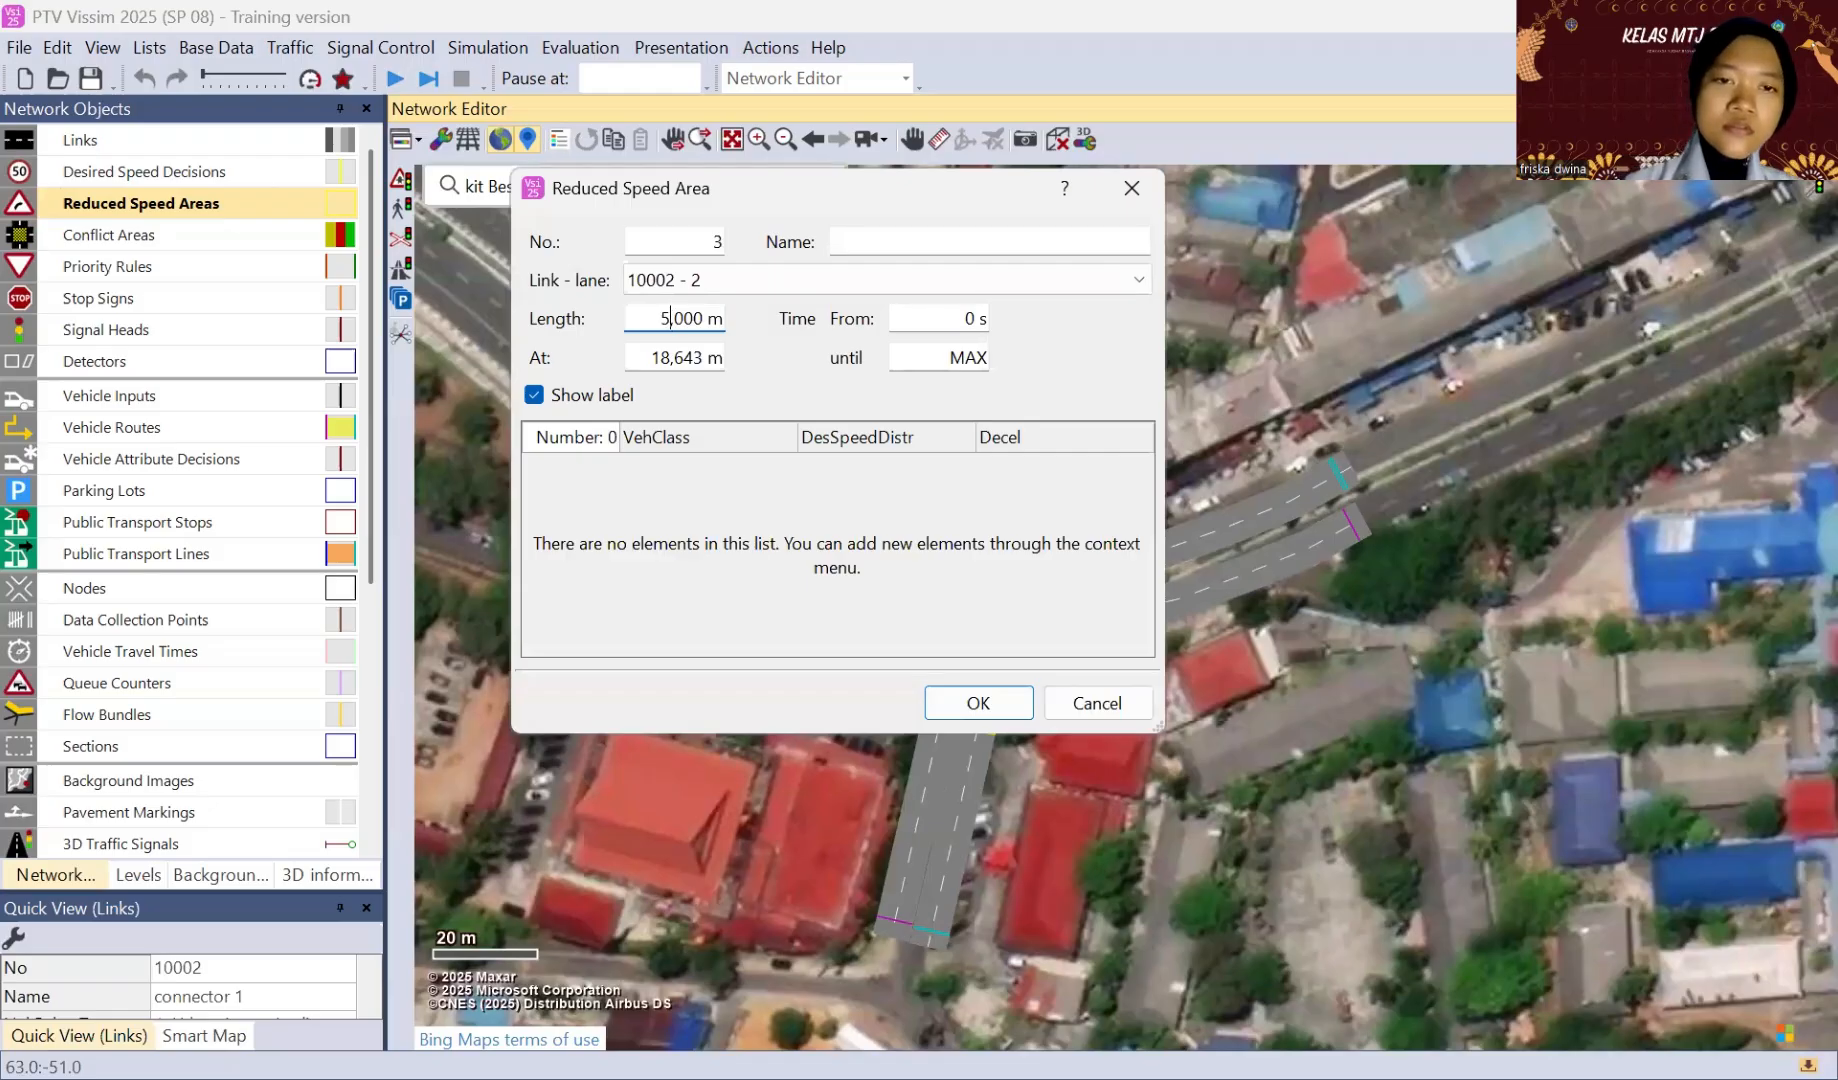
right_click(695, 483)
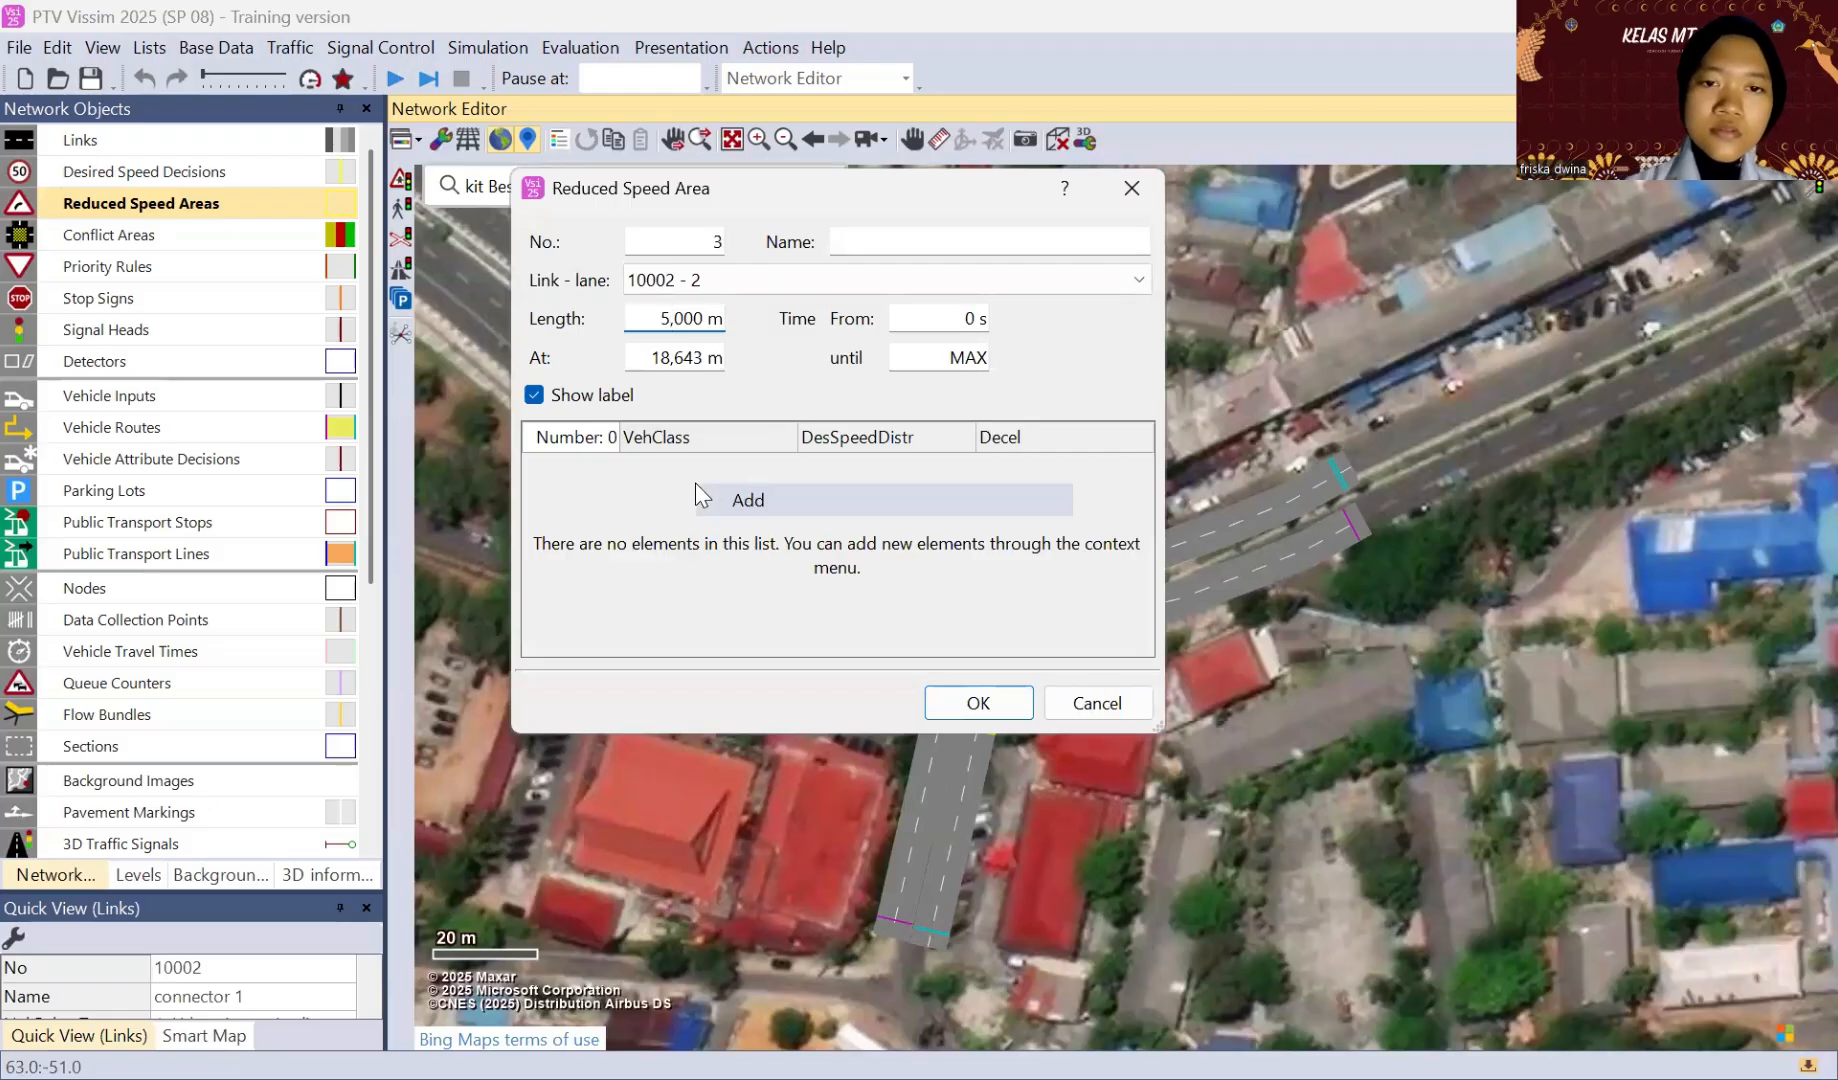
click(720, 502)
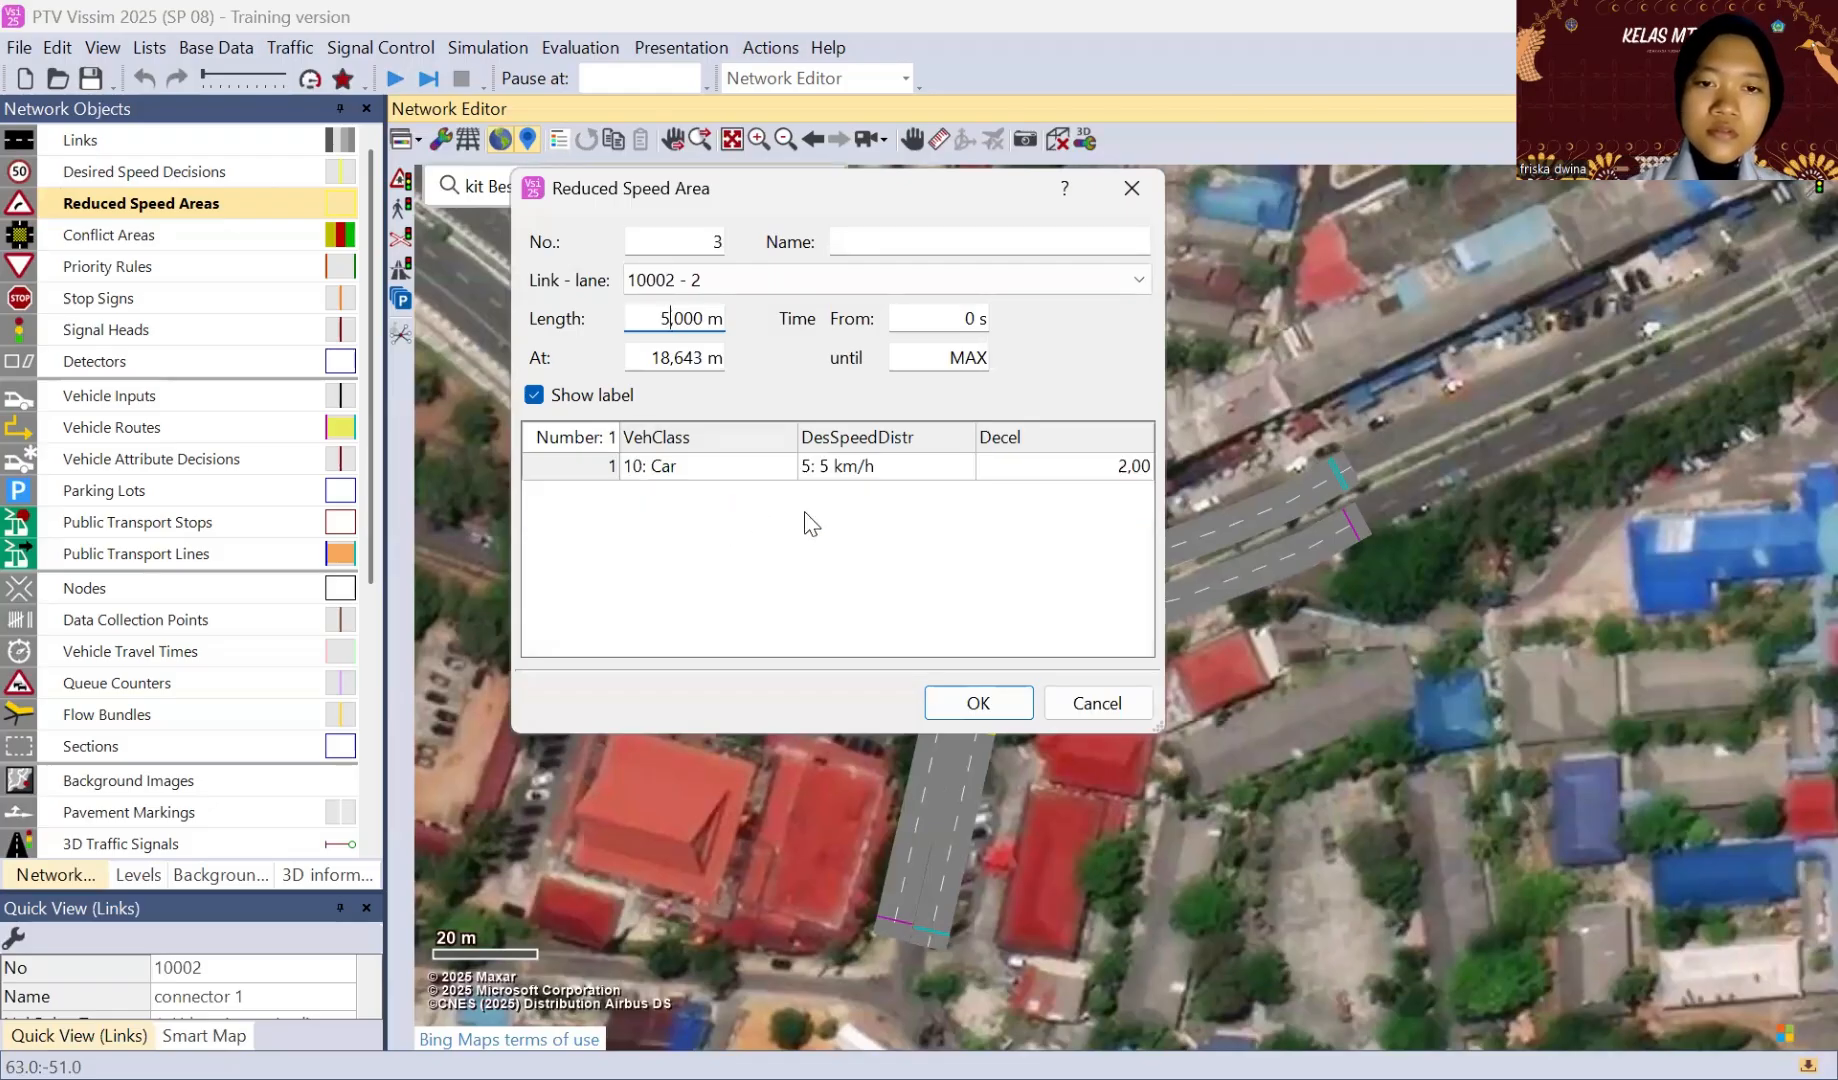
click(964, 468)
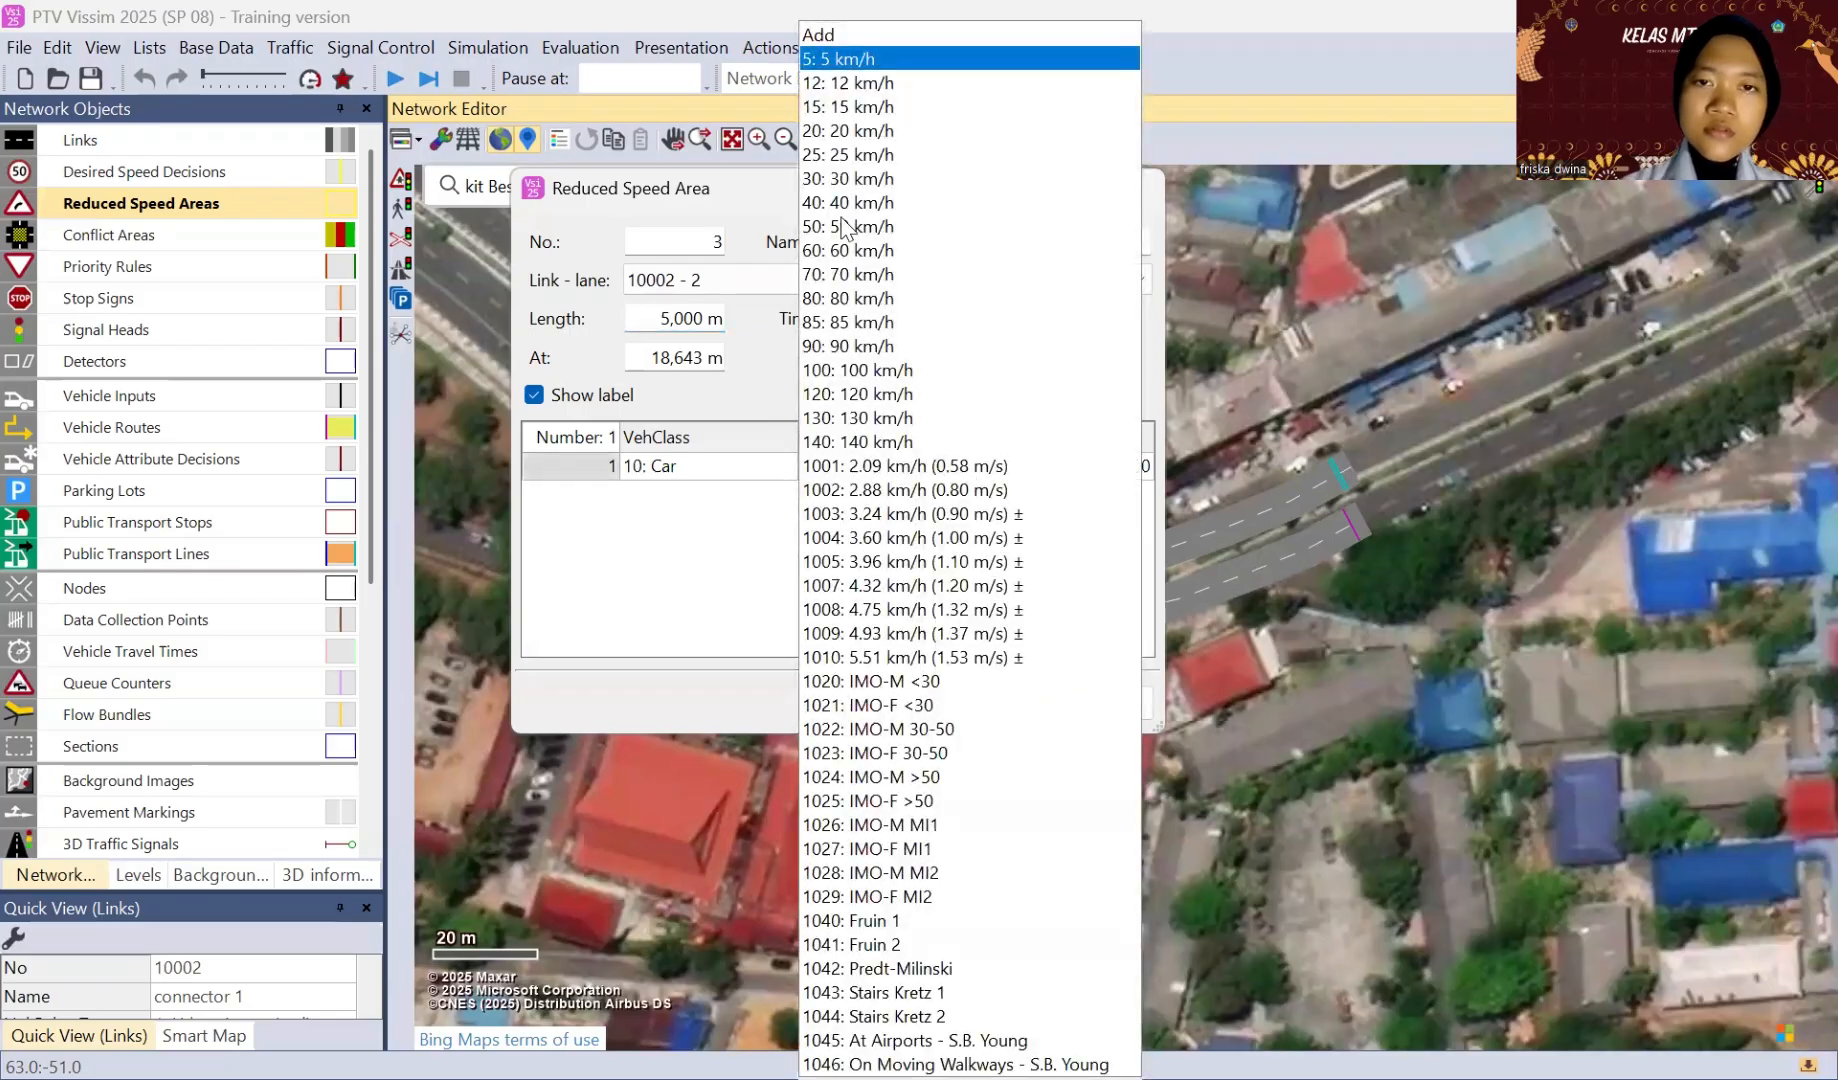
click(907, 585)
click(976, 702)
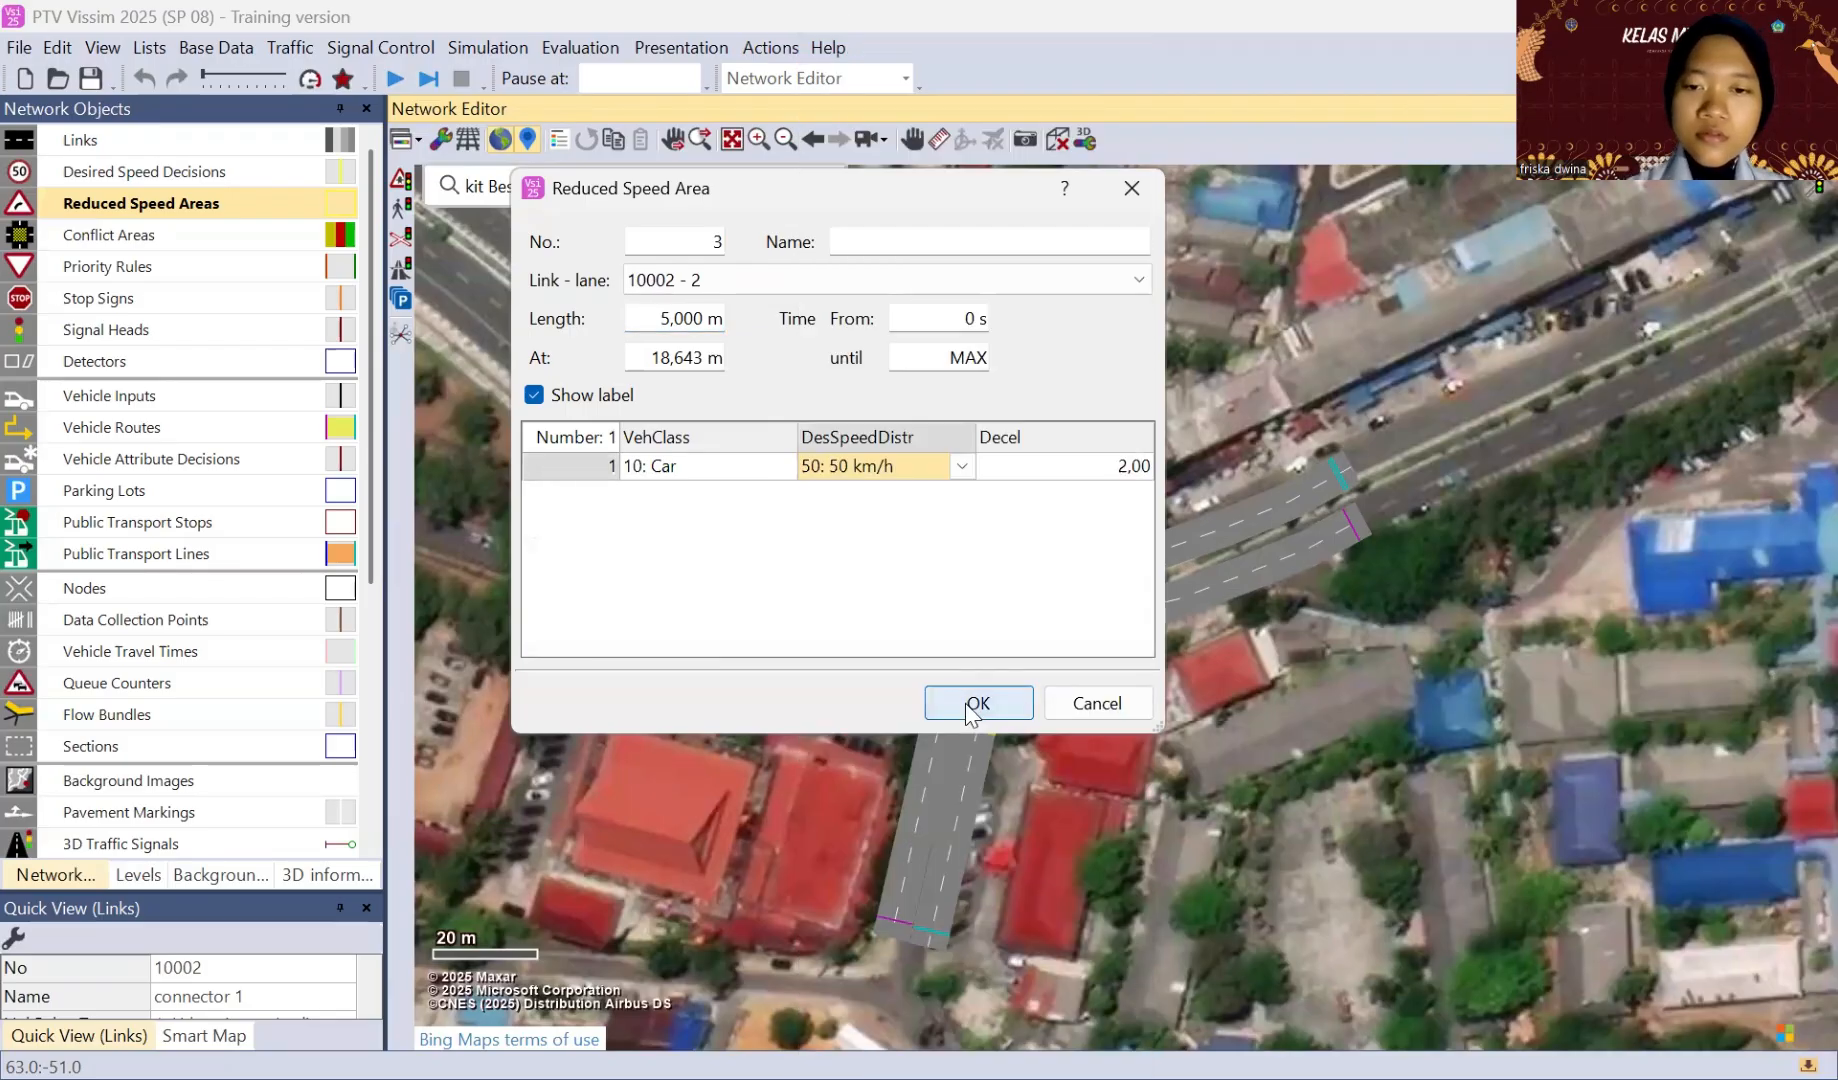
Step: Stretch the northwest-to-south connector's reduced speed area at both ends along the curve through the junction
drag(957, 589, 979, 635)
drag(940, 569, 921, 544)
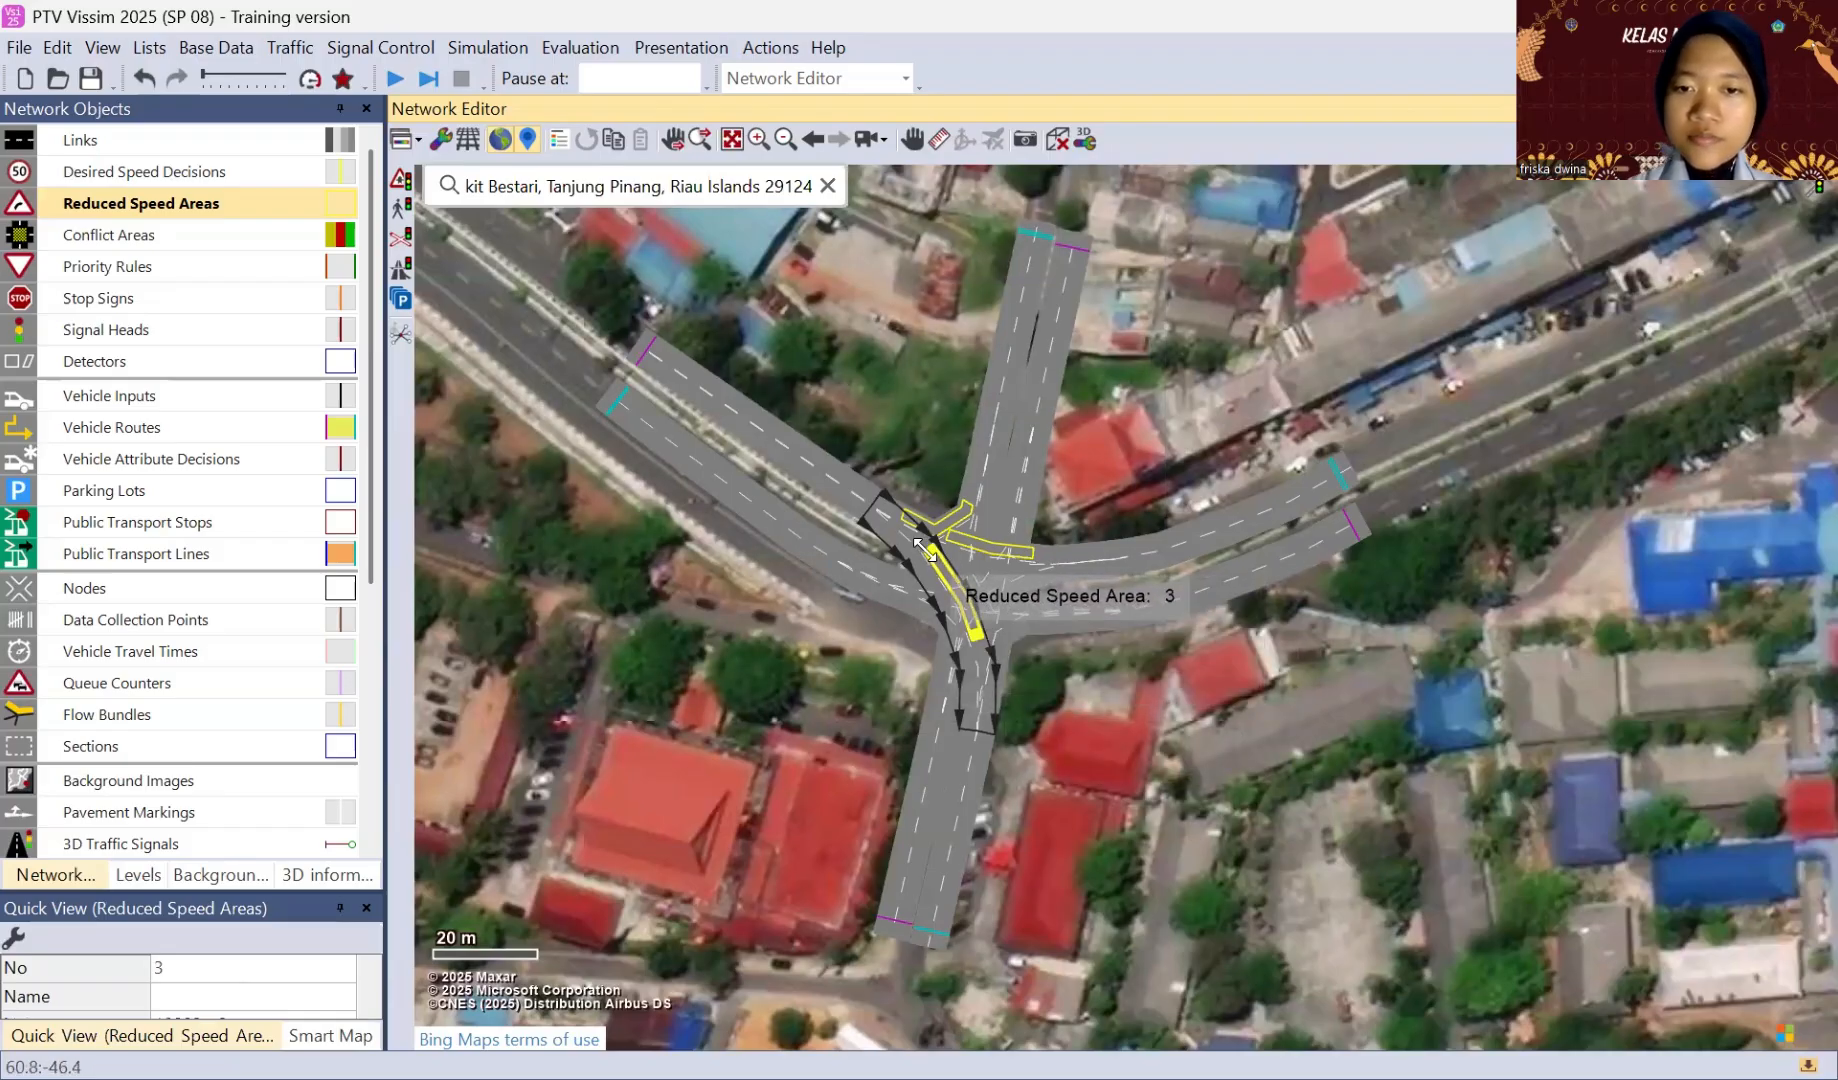
click(1078, 485)
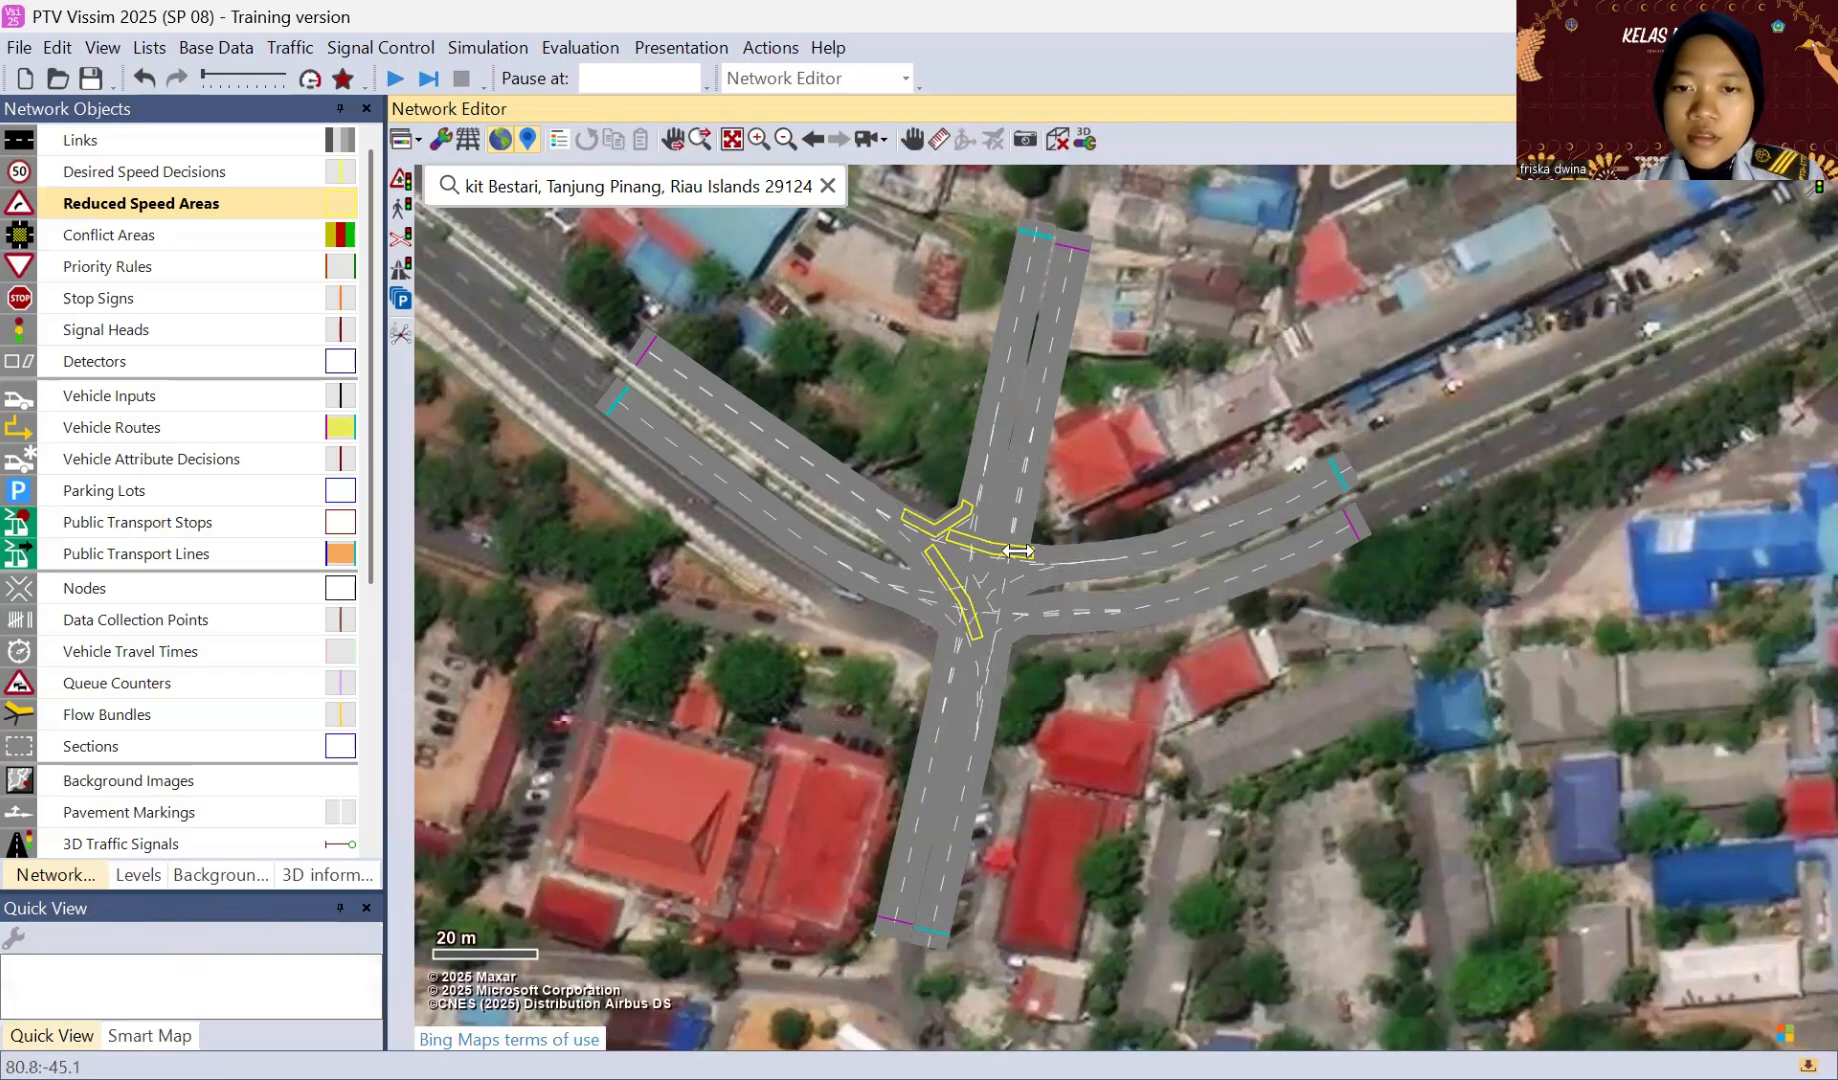
Step: Start a reduced speed area on lane 2 of the south-to-east connector and set its length to 5 m
click(992, 587)
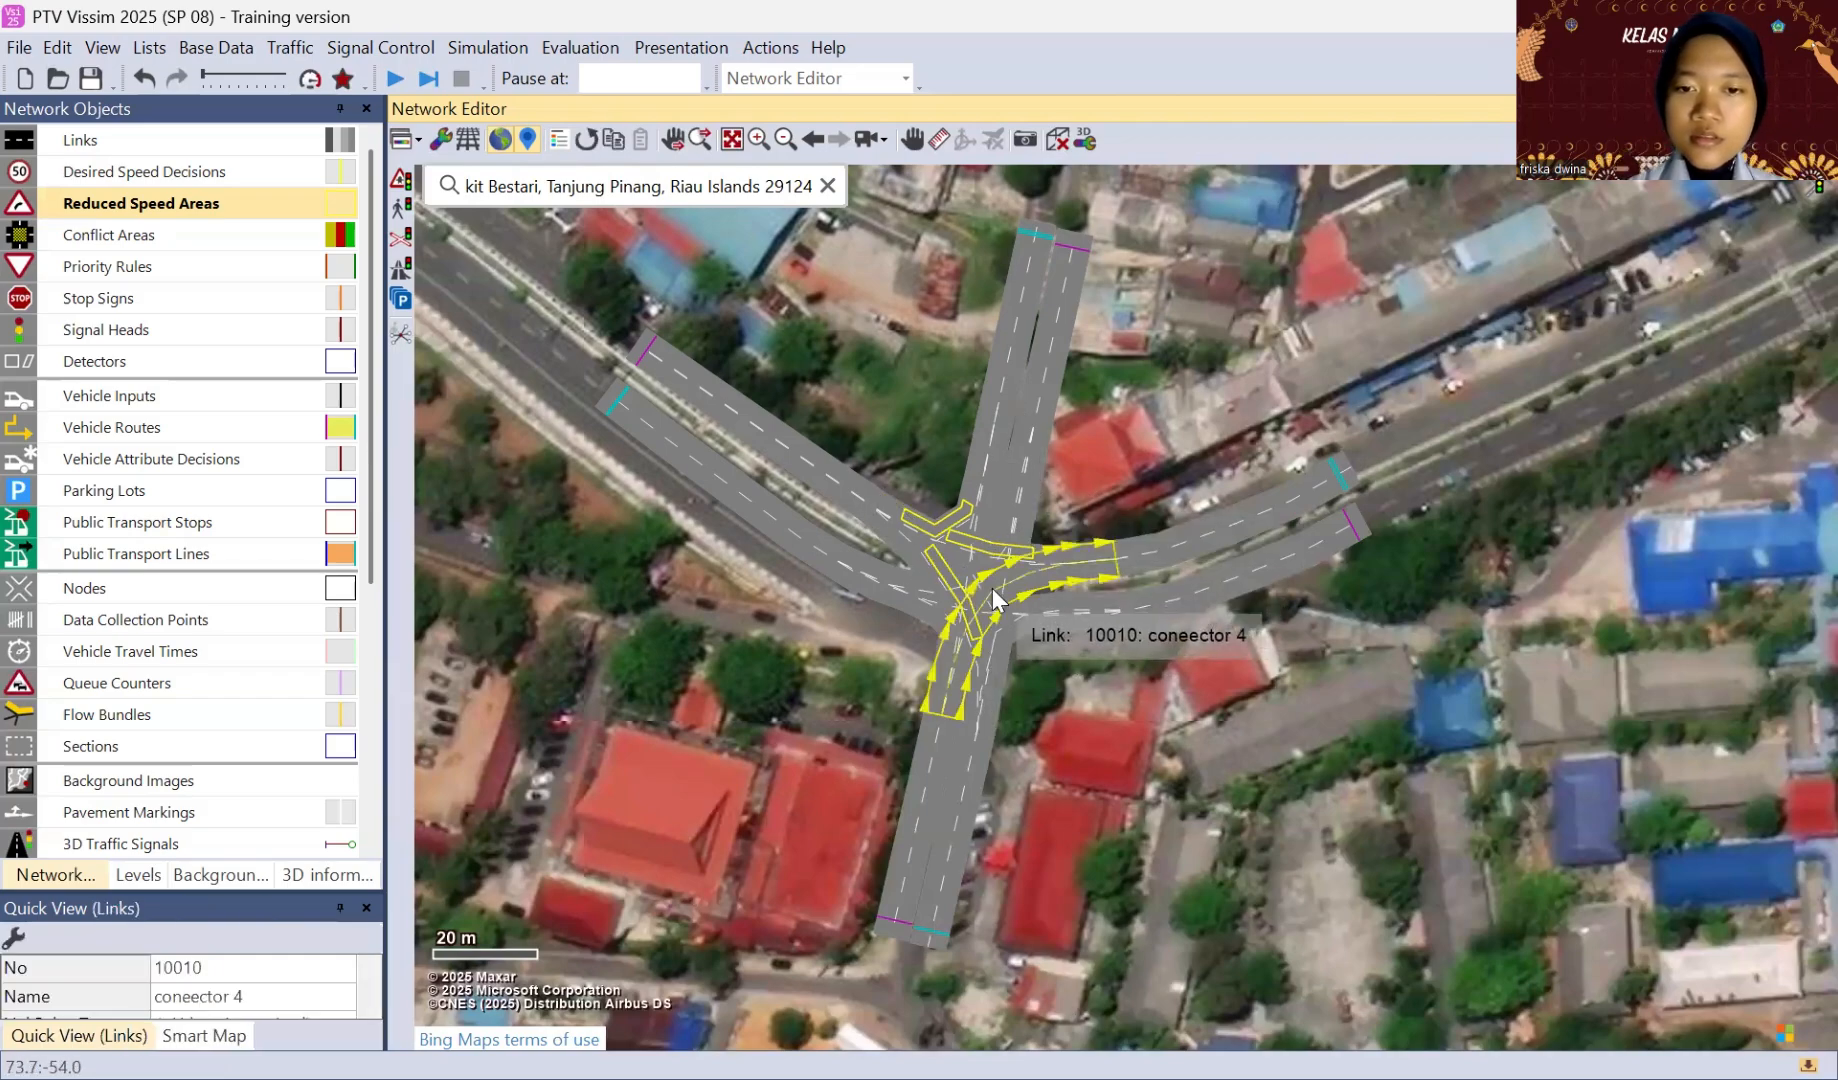
right_click(990, 588)
right_click(992, 587)
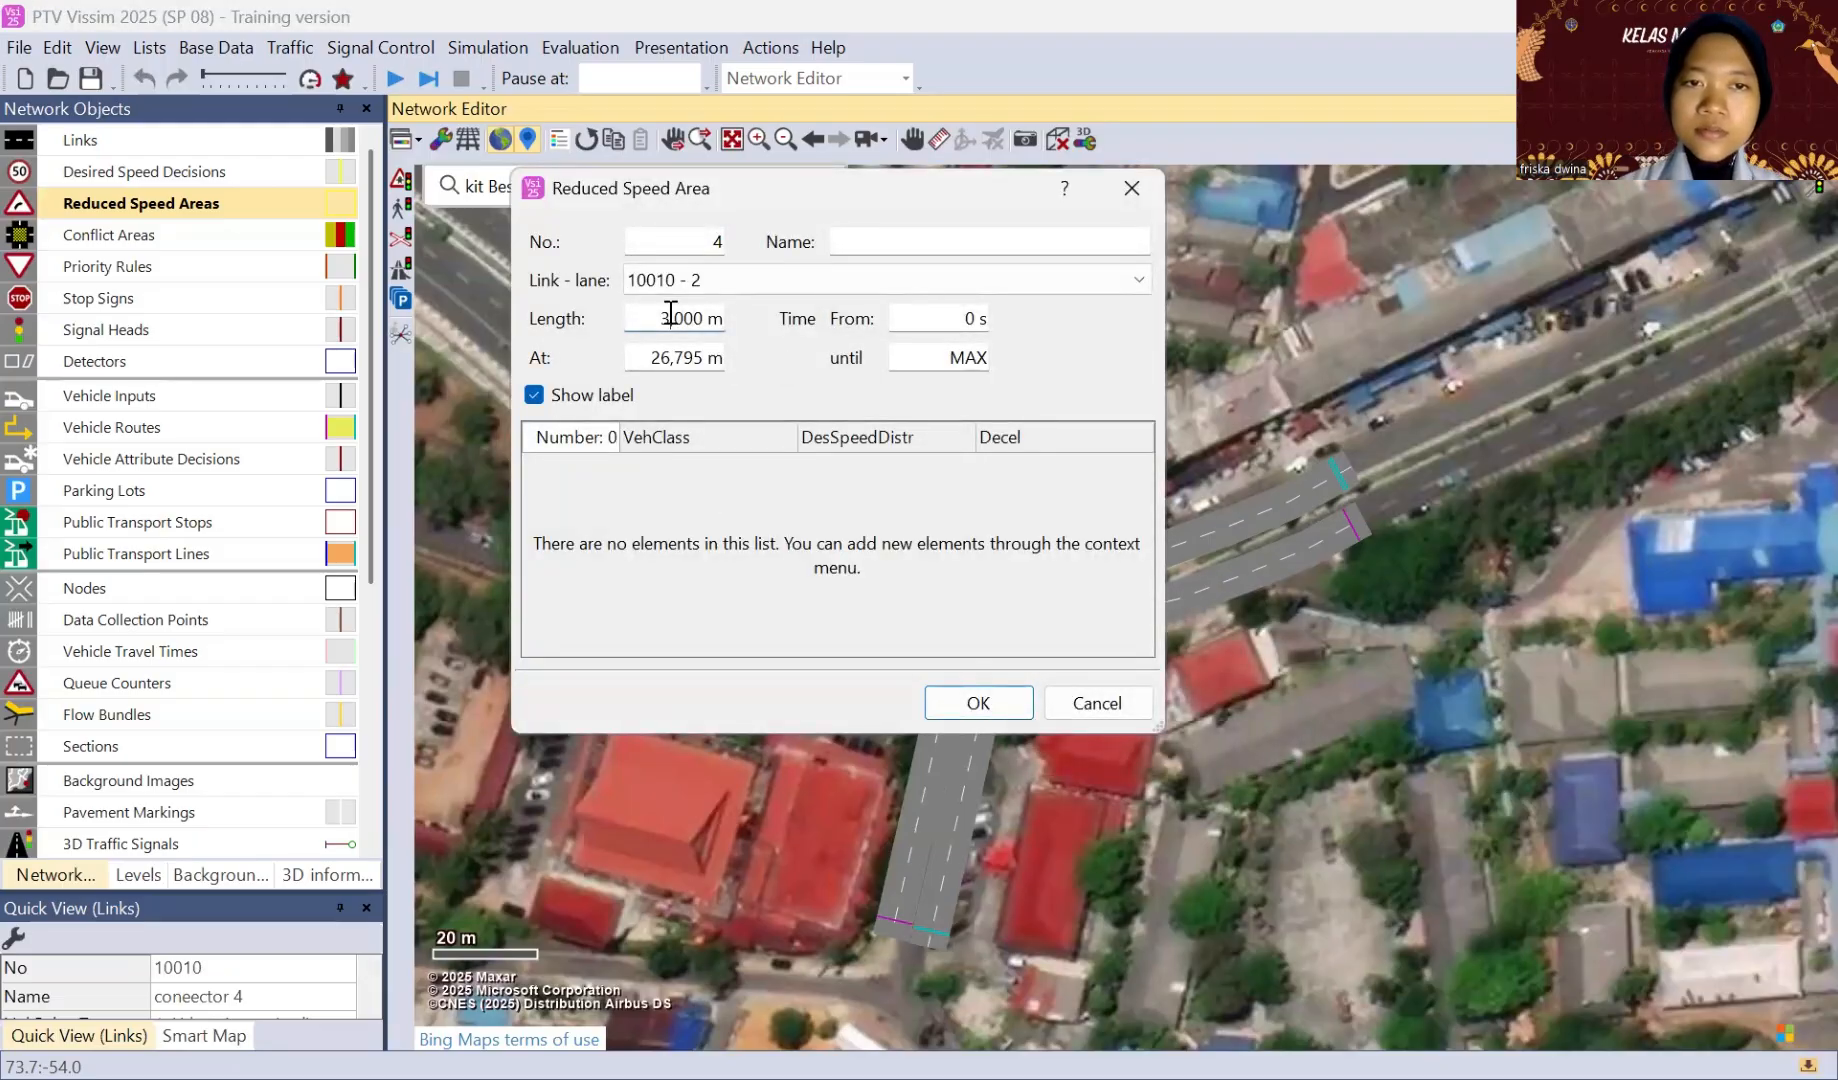
click(671, 315)
key(BackSpace)
text(5)
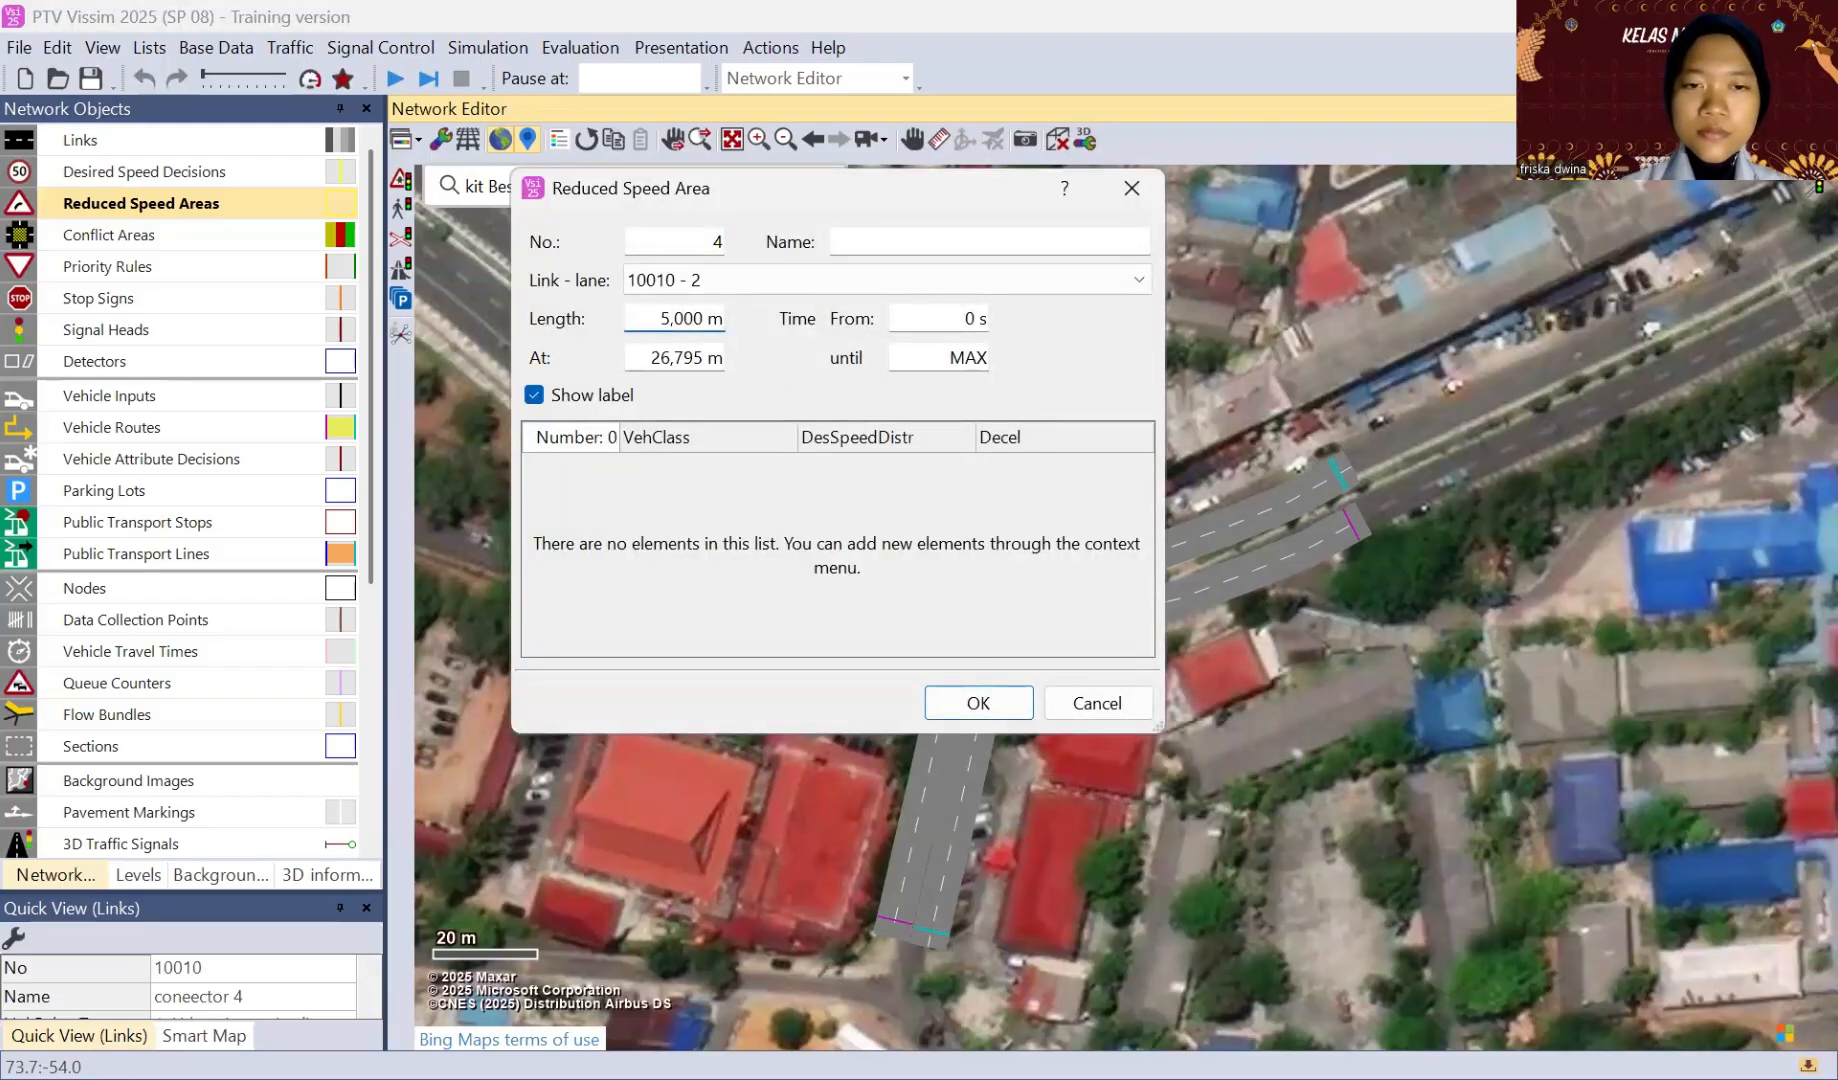
Step: Assign the Car class at 50 km/h to the south-to-east connector's reduced speed area and stretch it along the curve
right_click(705, 501)
click(718, 518)
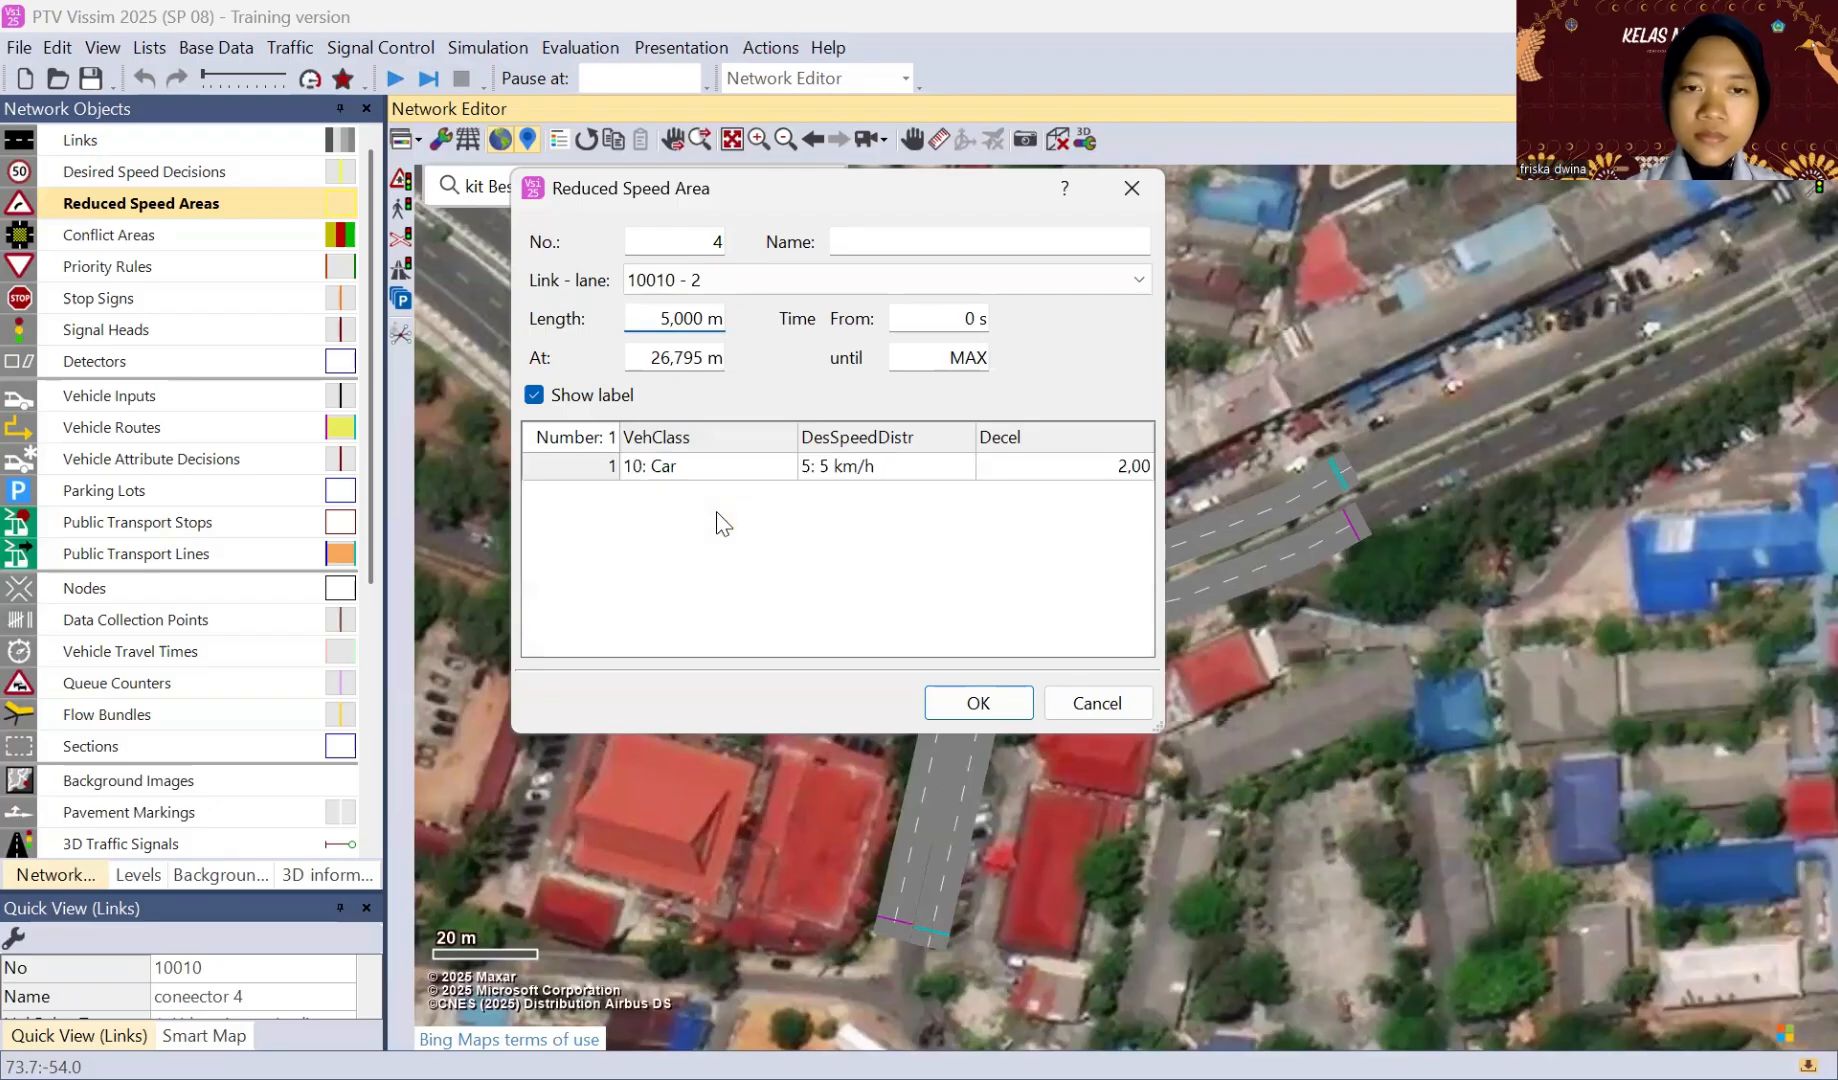
click(964, 478)
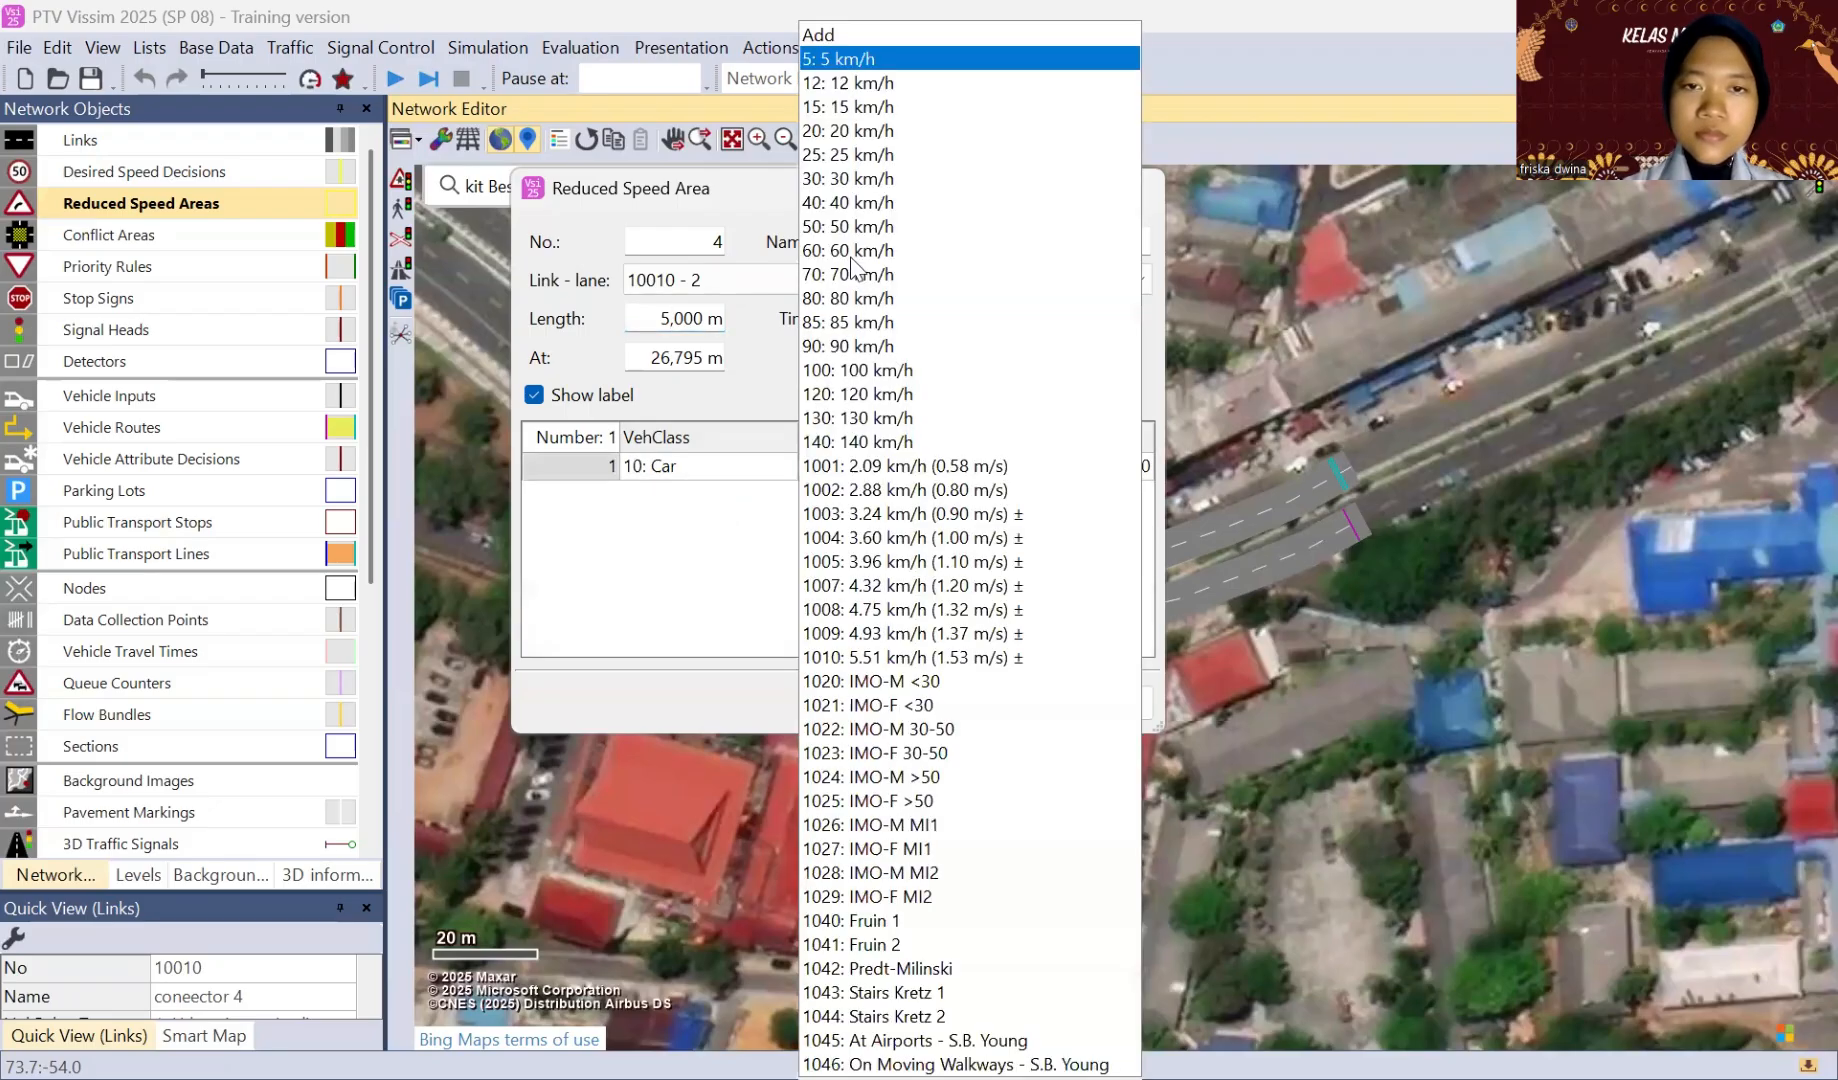
click(966, 711)
click(966, 709)
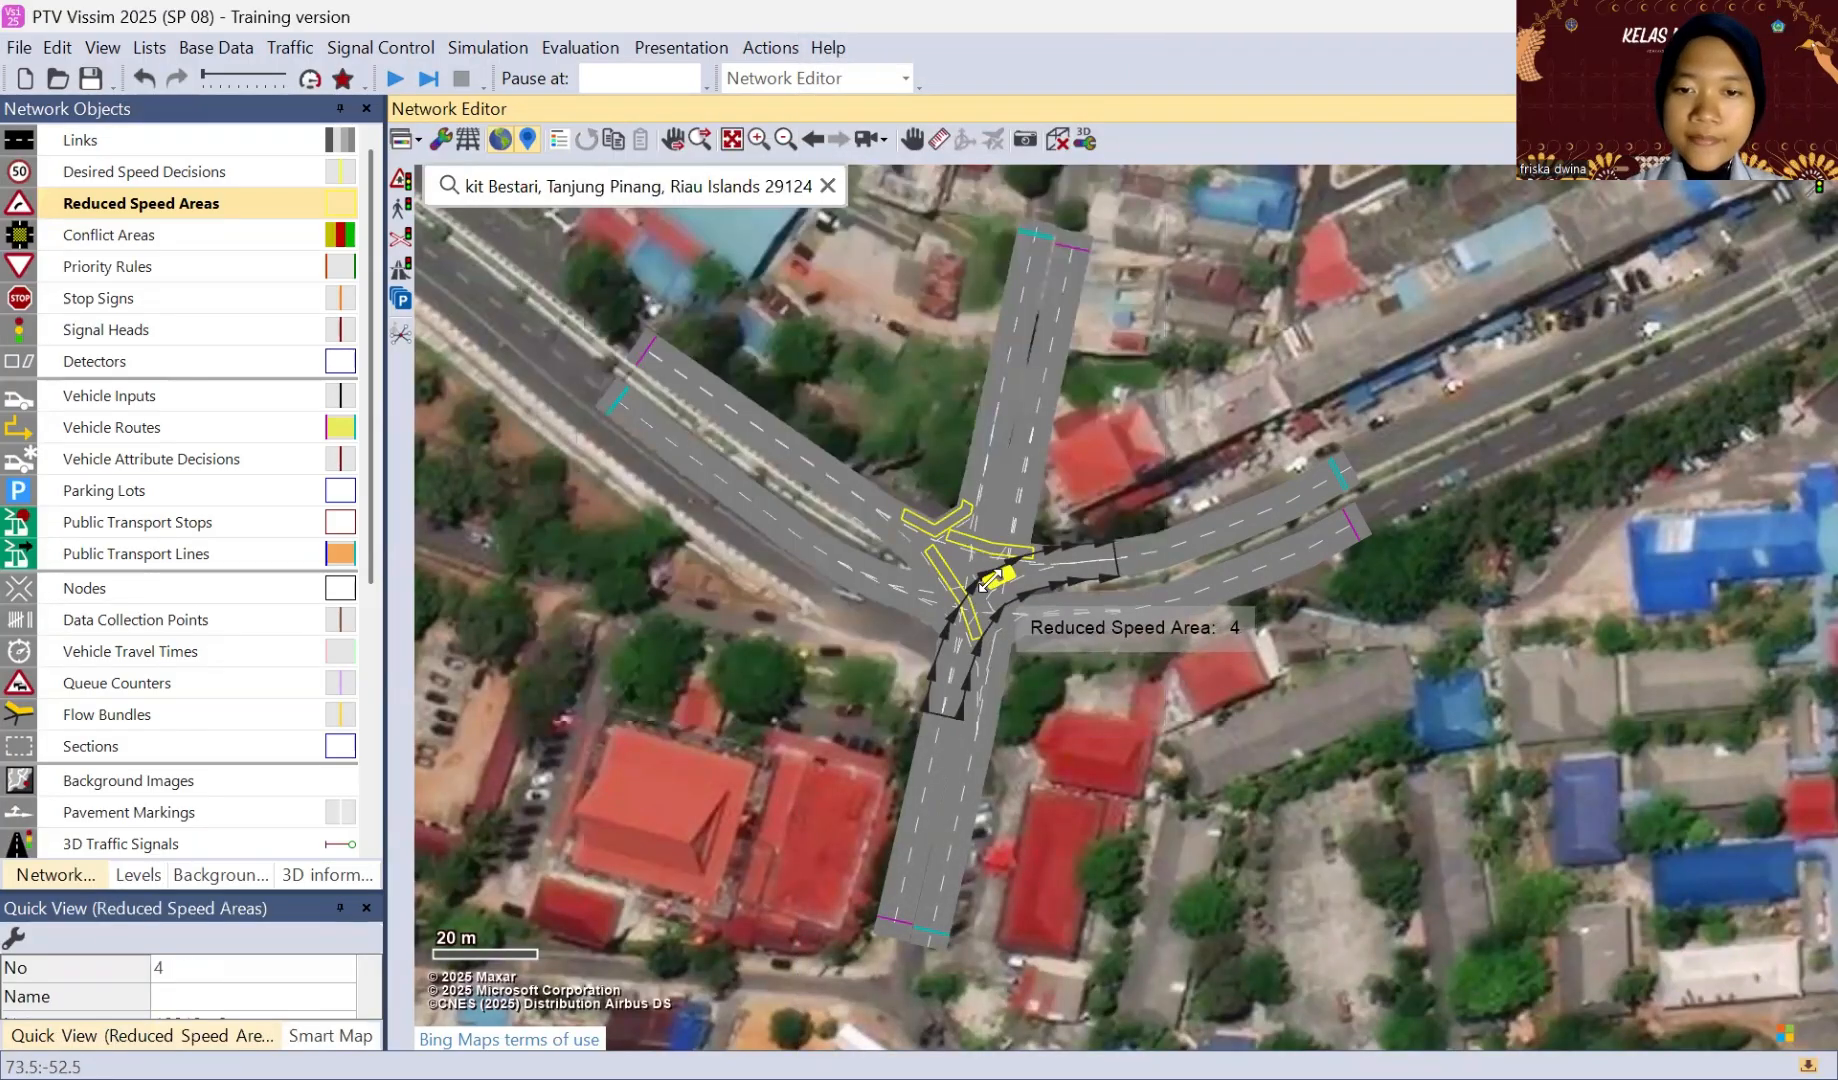
drag(983, 585, 965, 627)
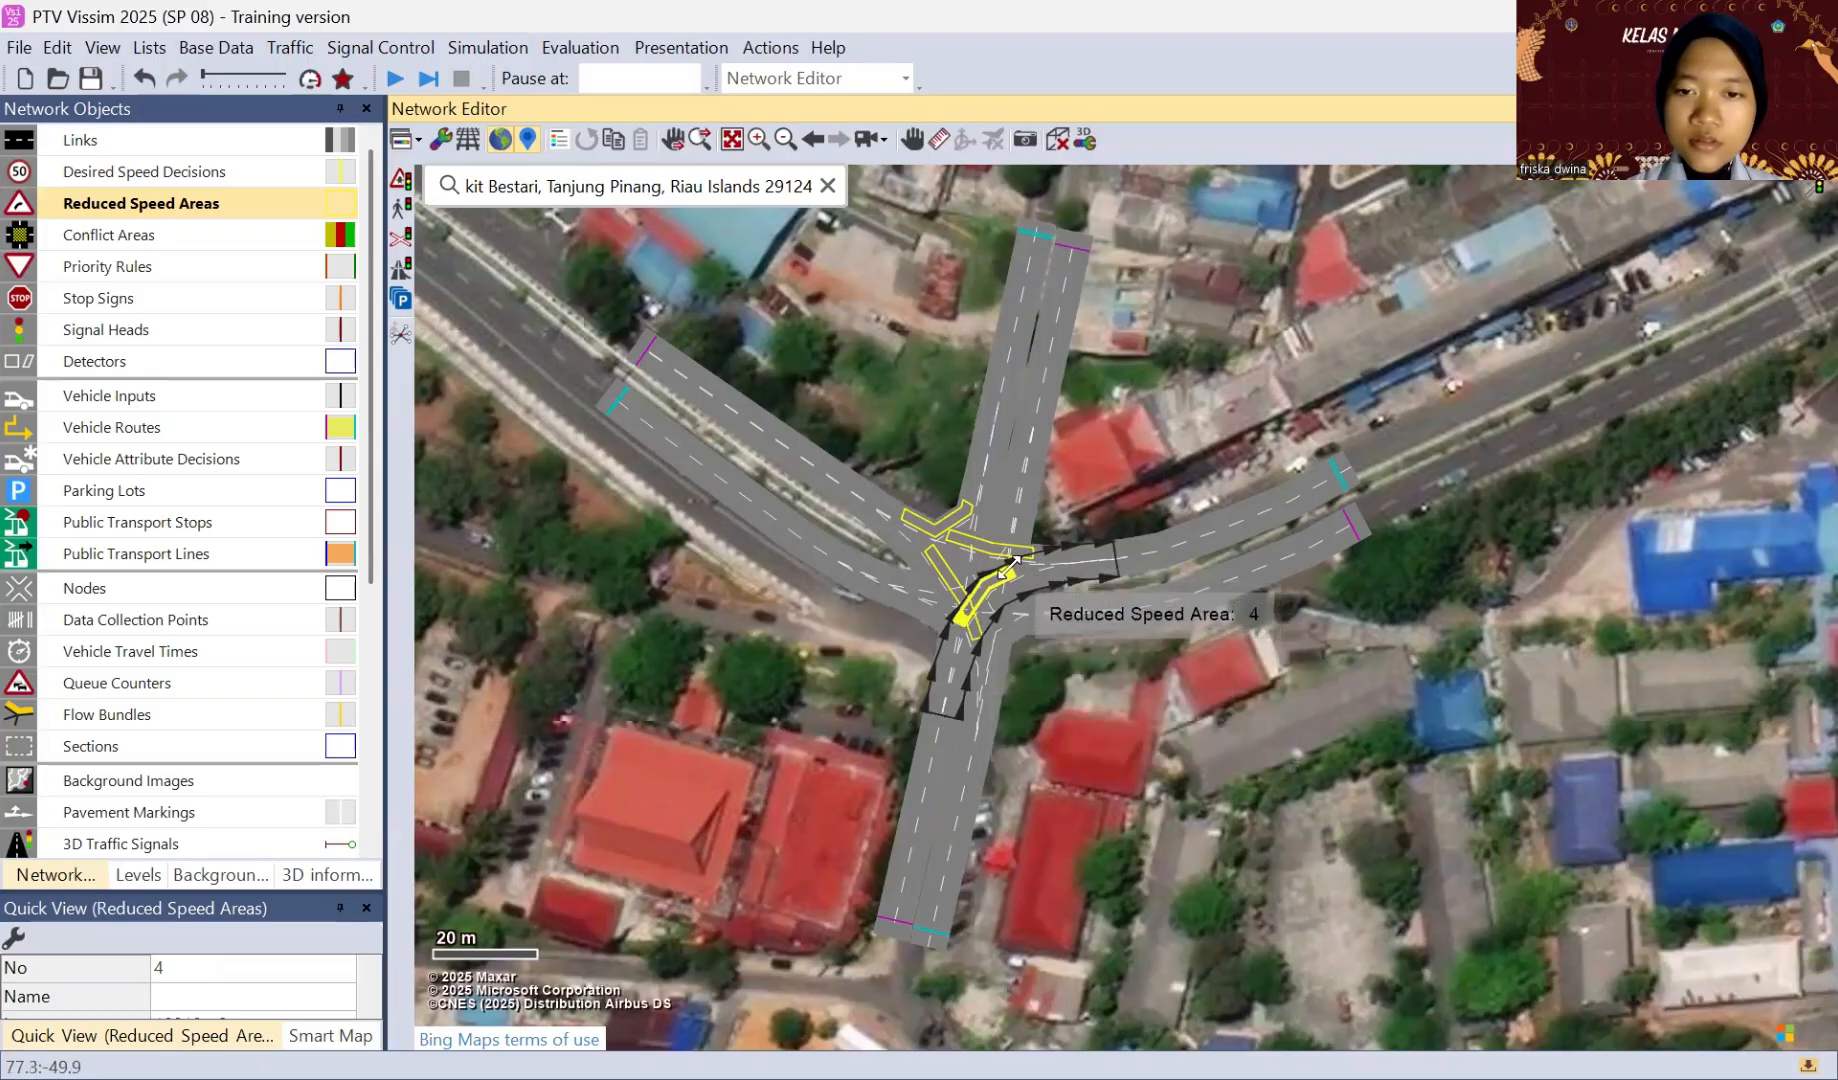
drag(1010, 565, 1019, 567)
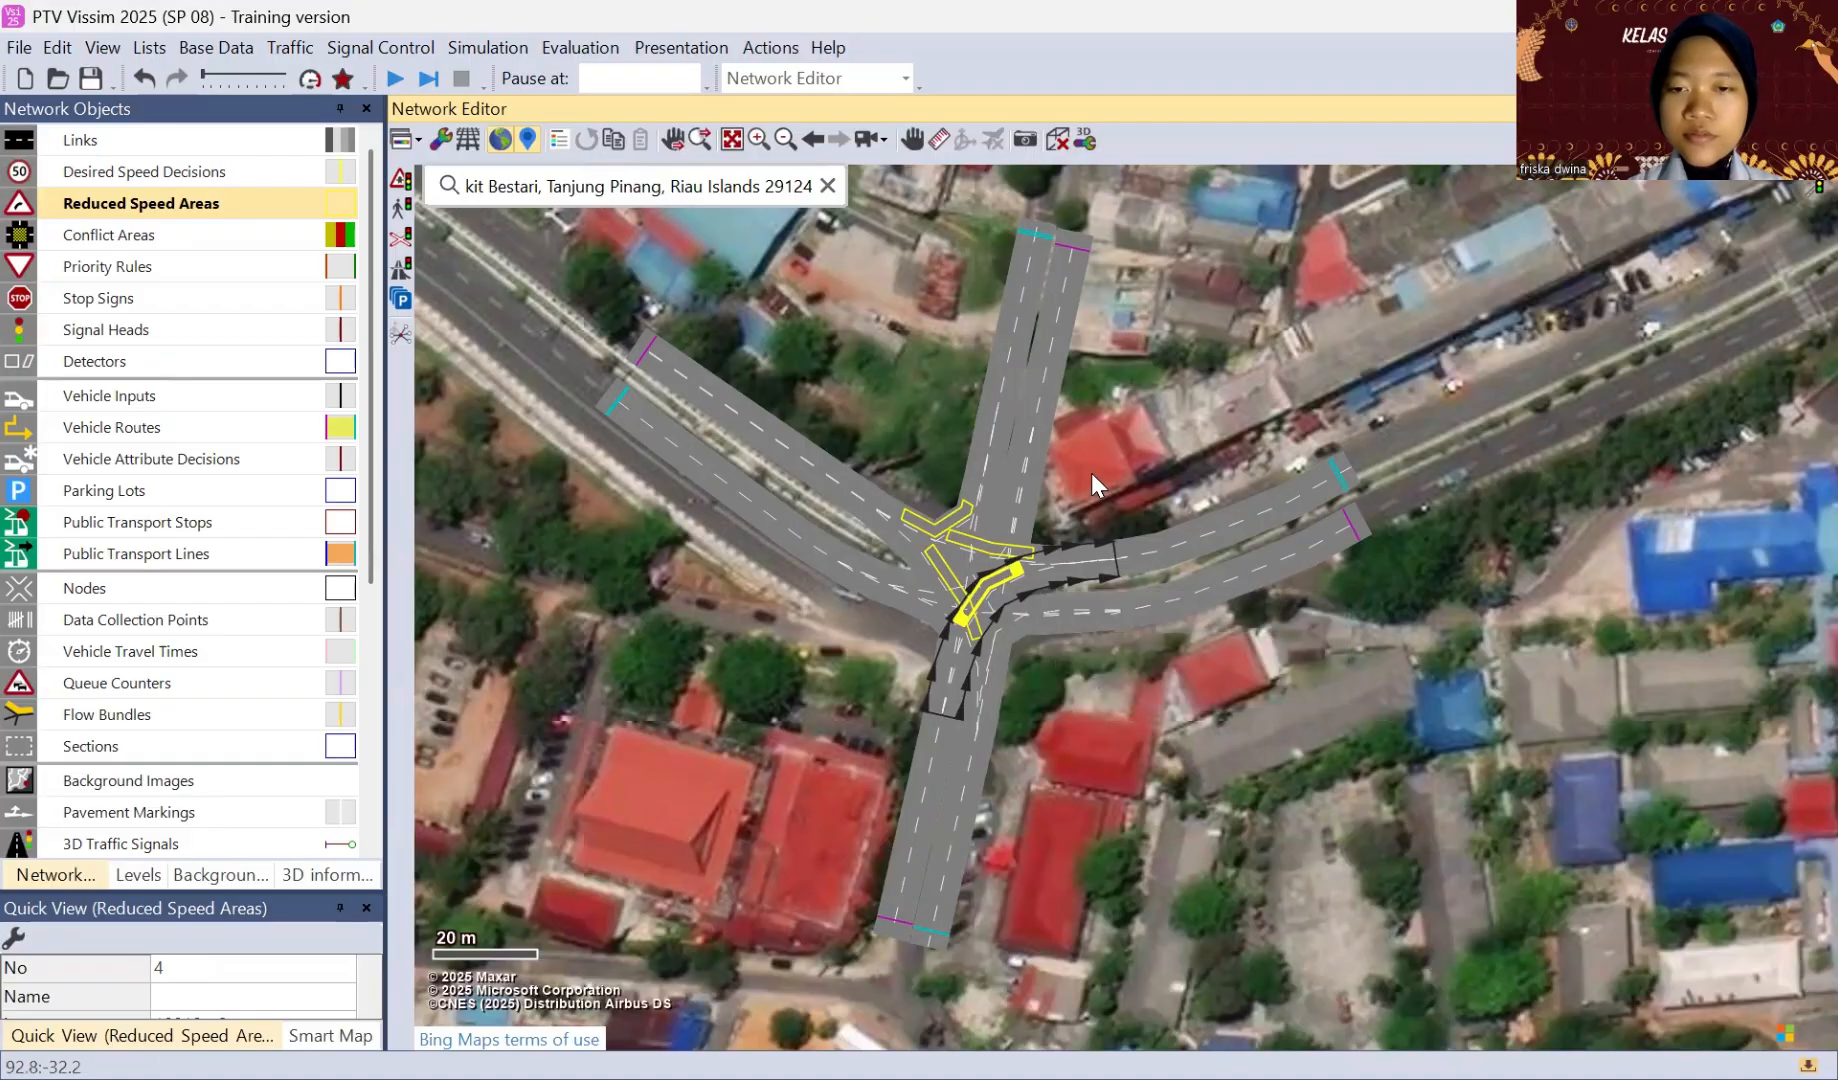
Step: Start a reduced speed area on lane 1 of the east-to-south connector and set its length to 5 m
click(1007, 617)
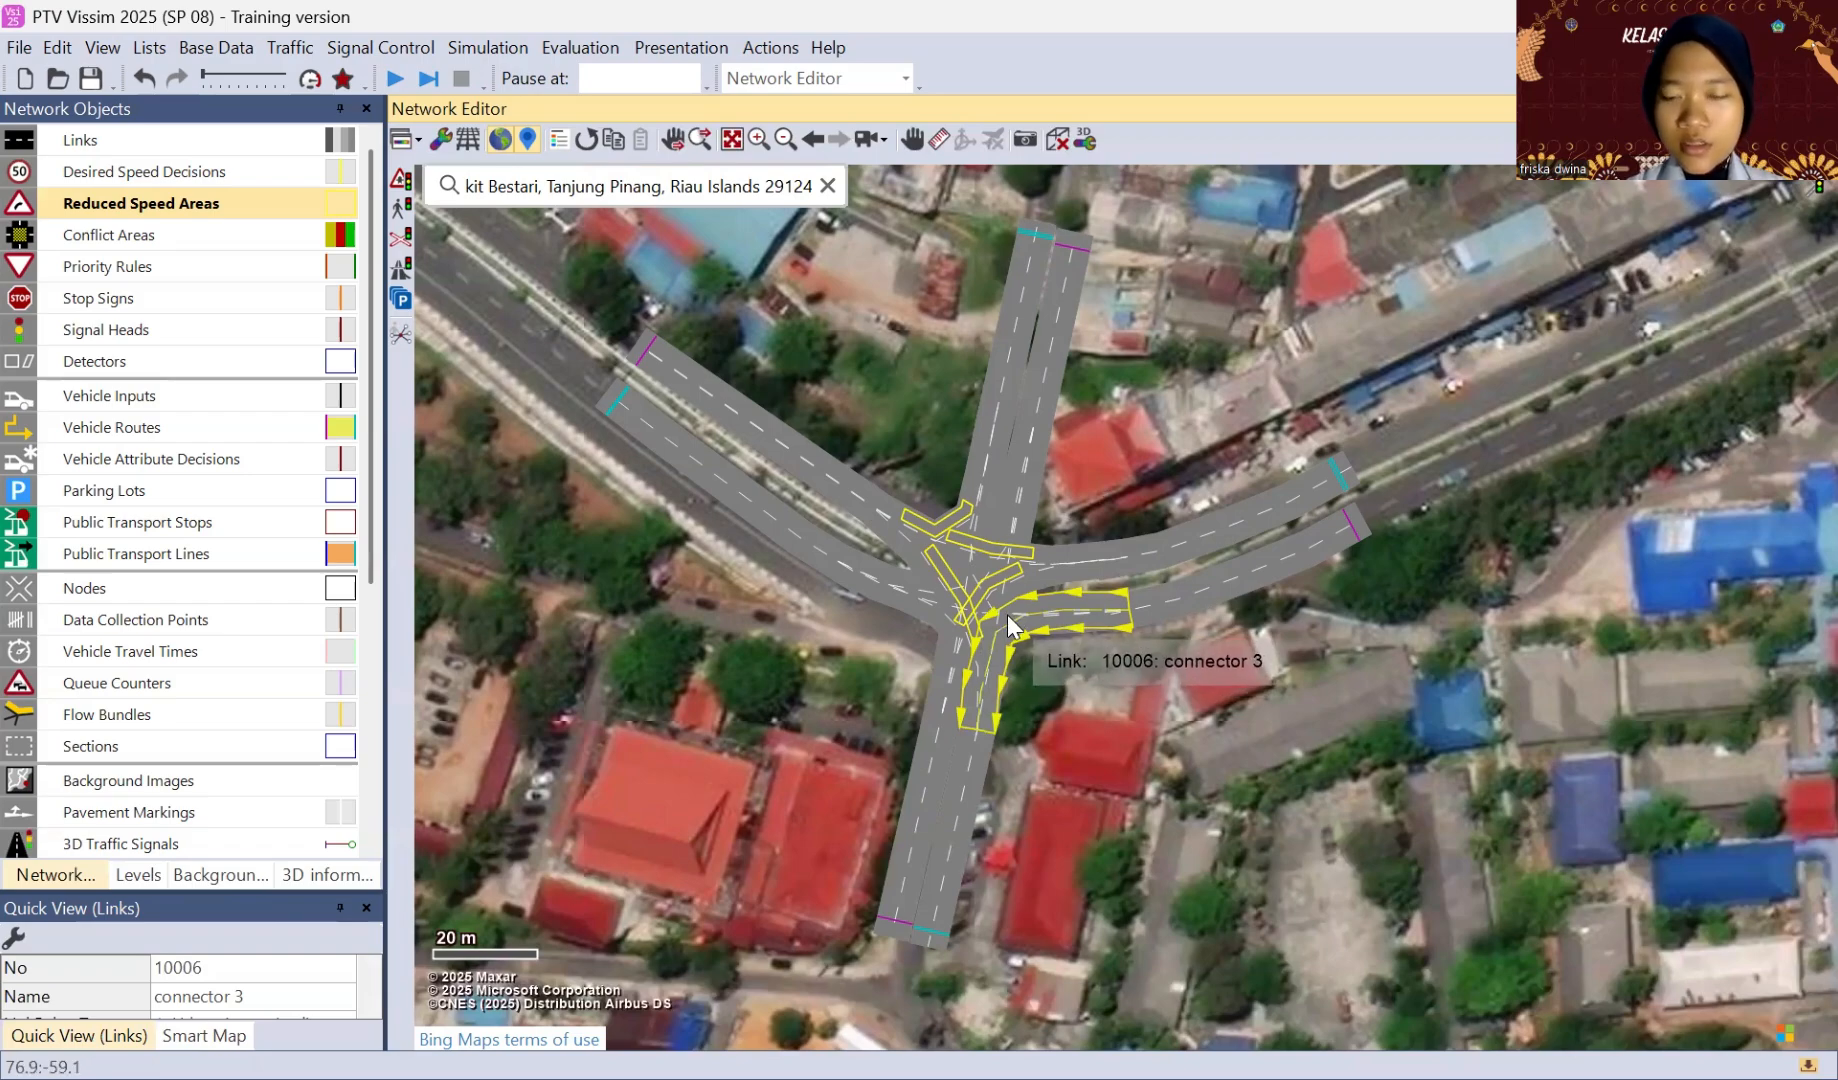
right_click(1007, 615)
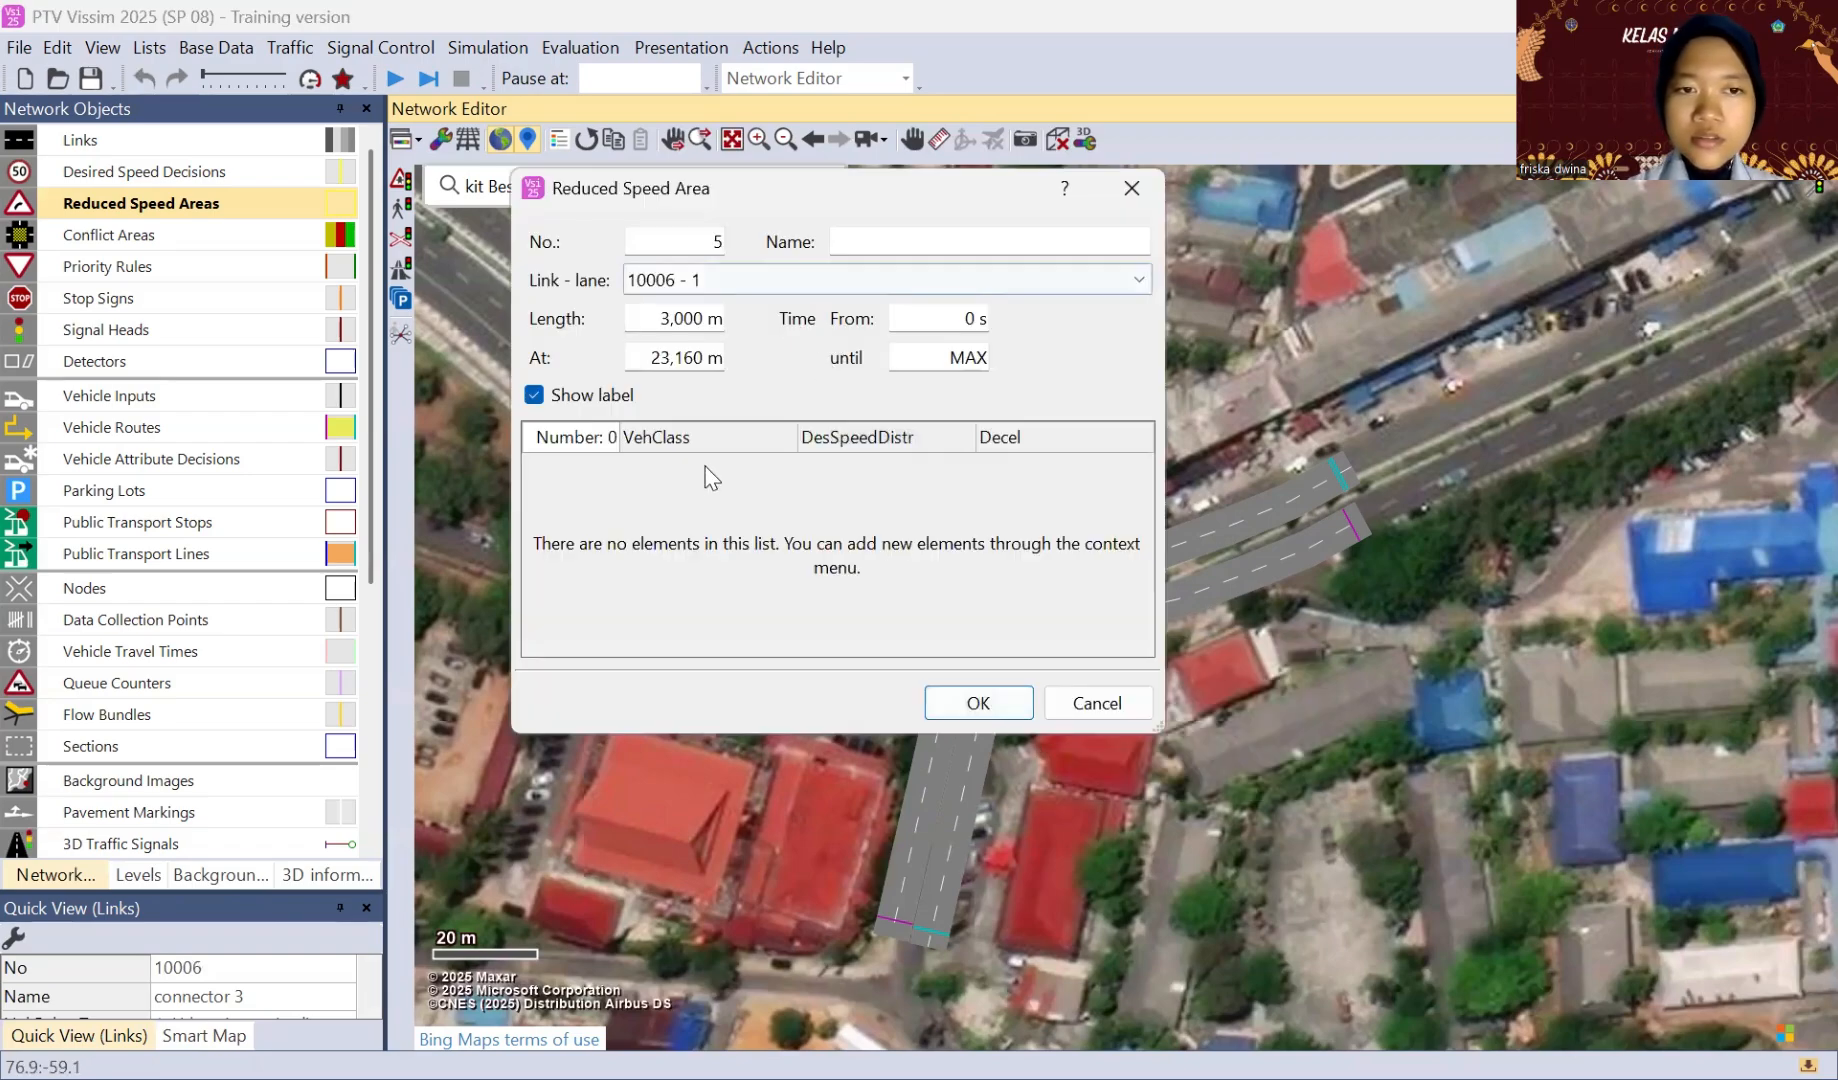
click(671, 318)
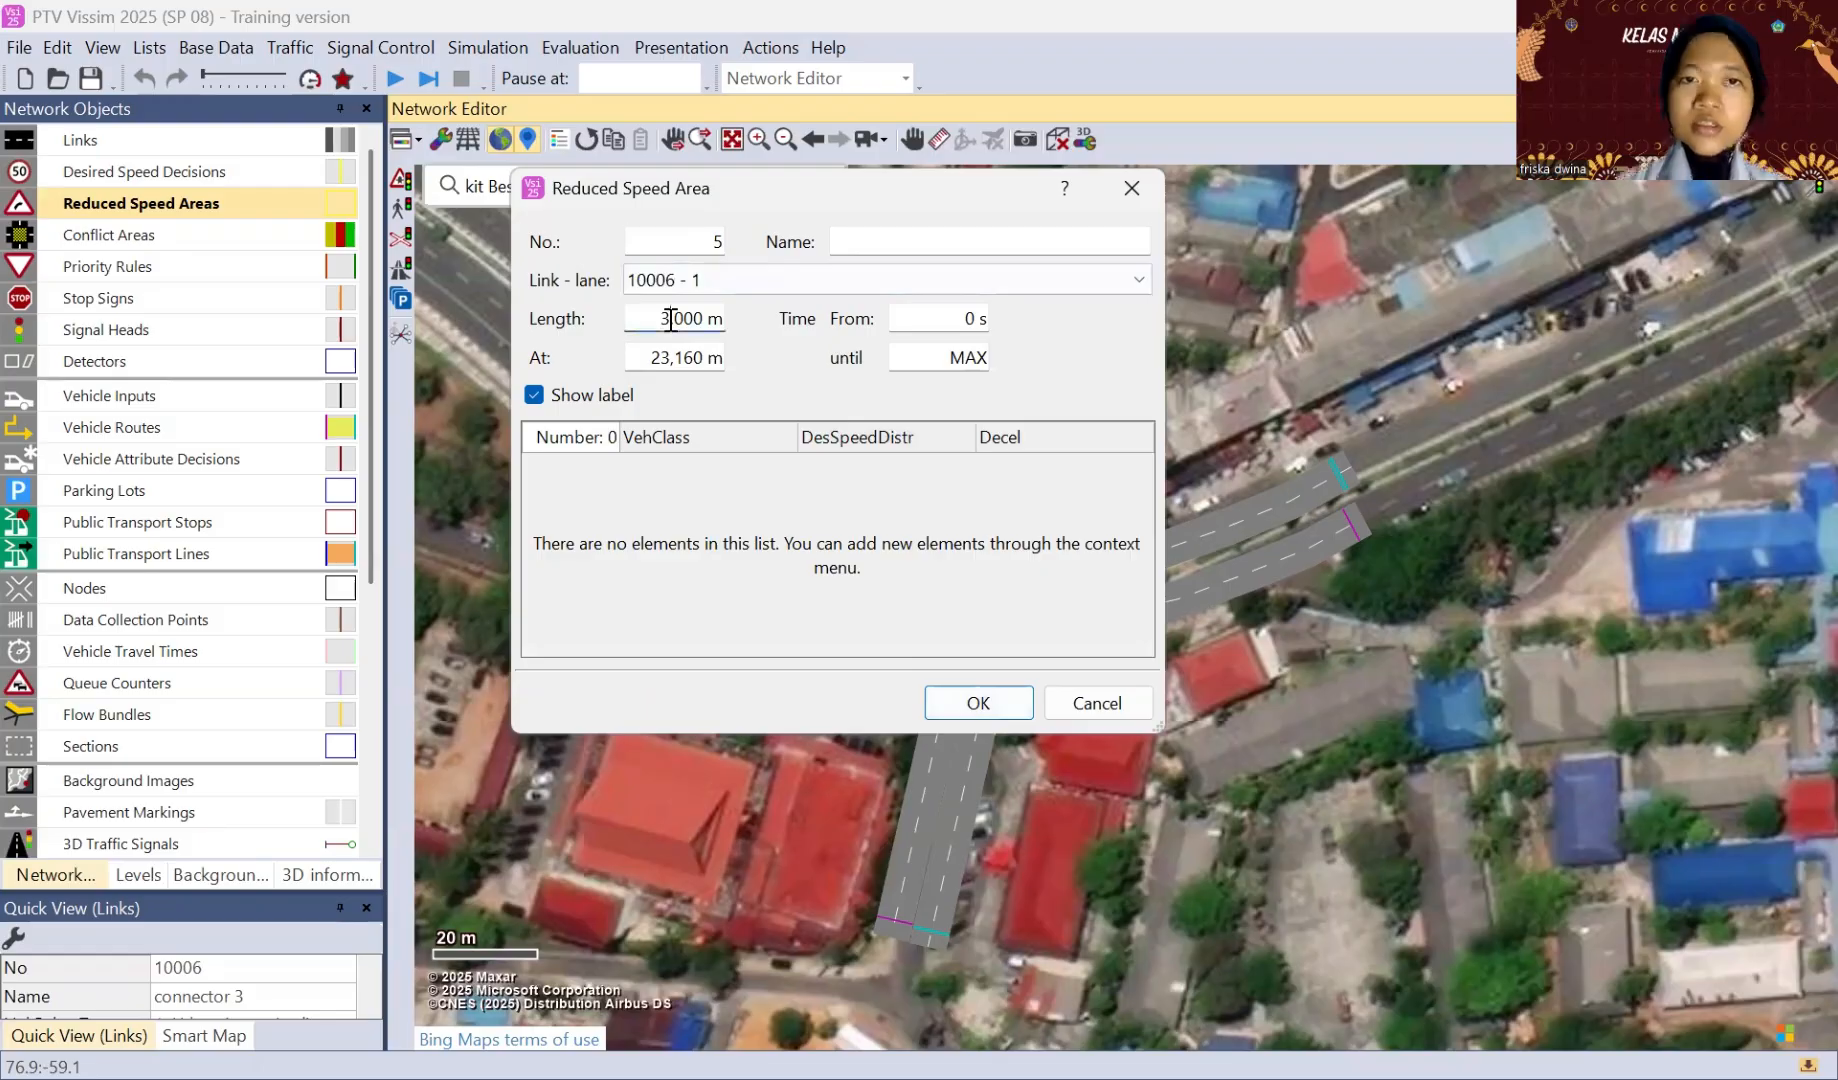
key(BackSpace)
text(5)
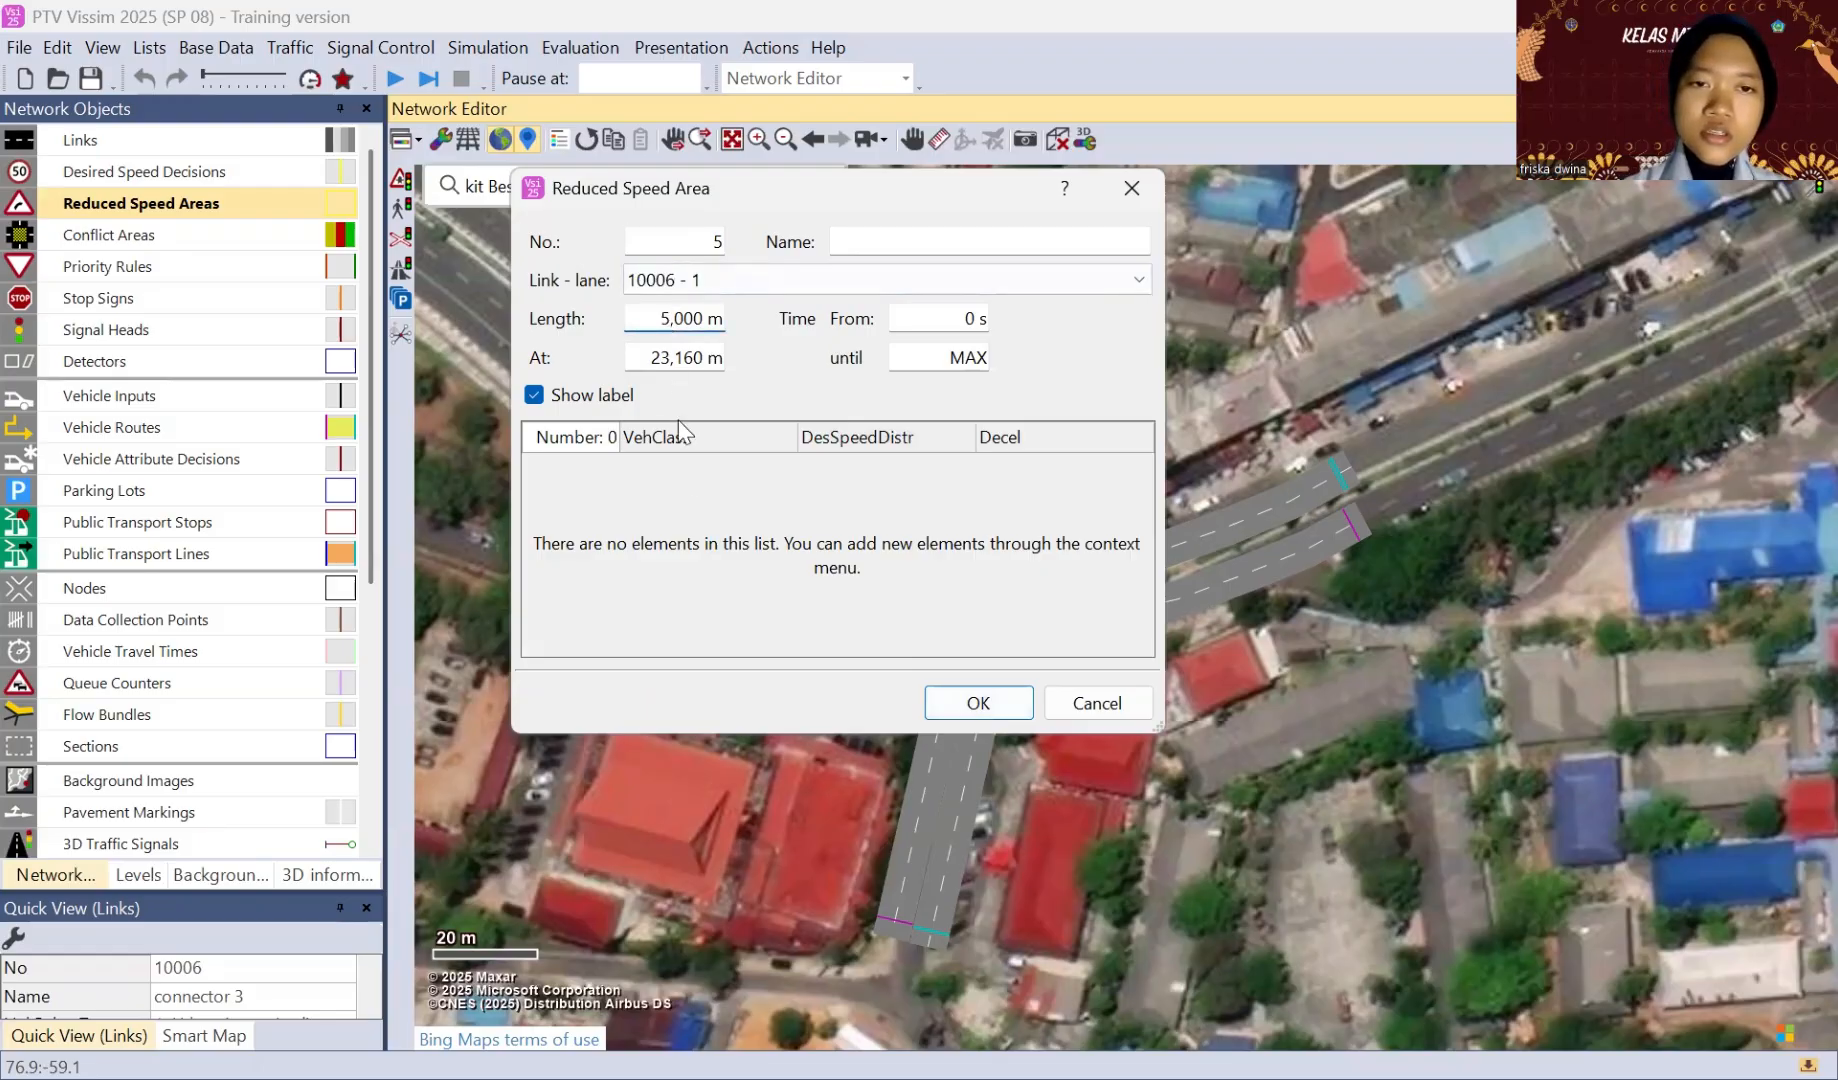
Step: Assign the Car class at 50 km/h to the east-to-south connector's reduced speed area and stretch it around the bend
right_click(697, 507)
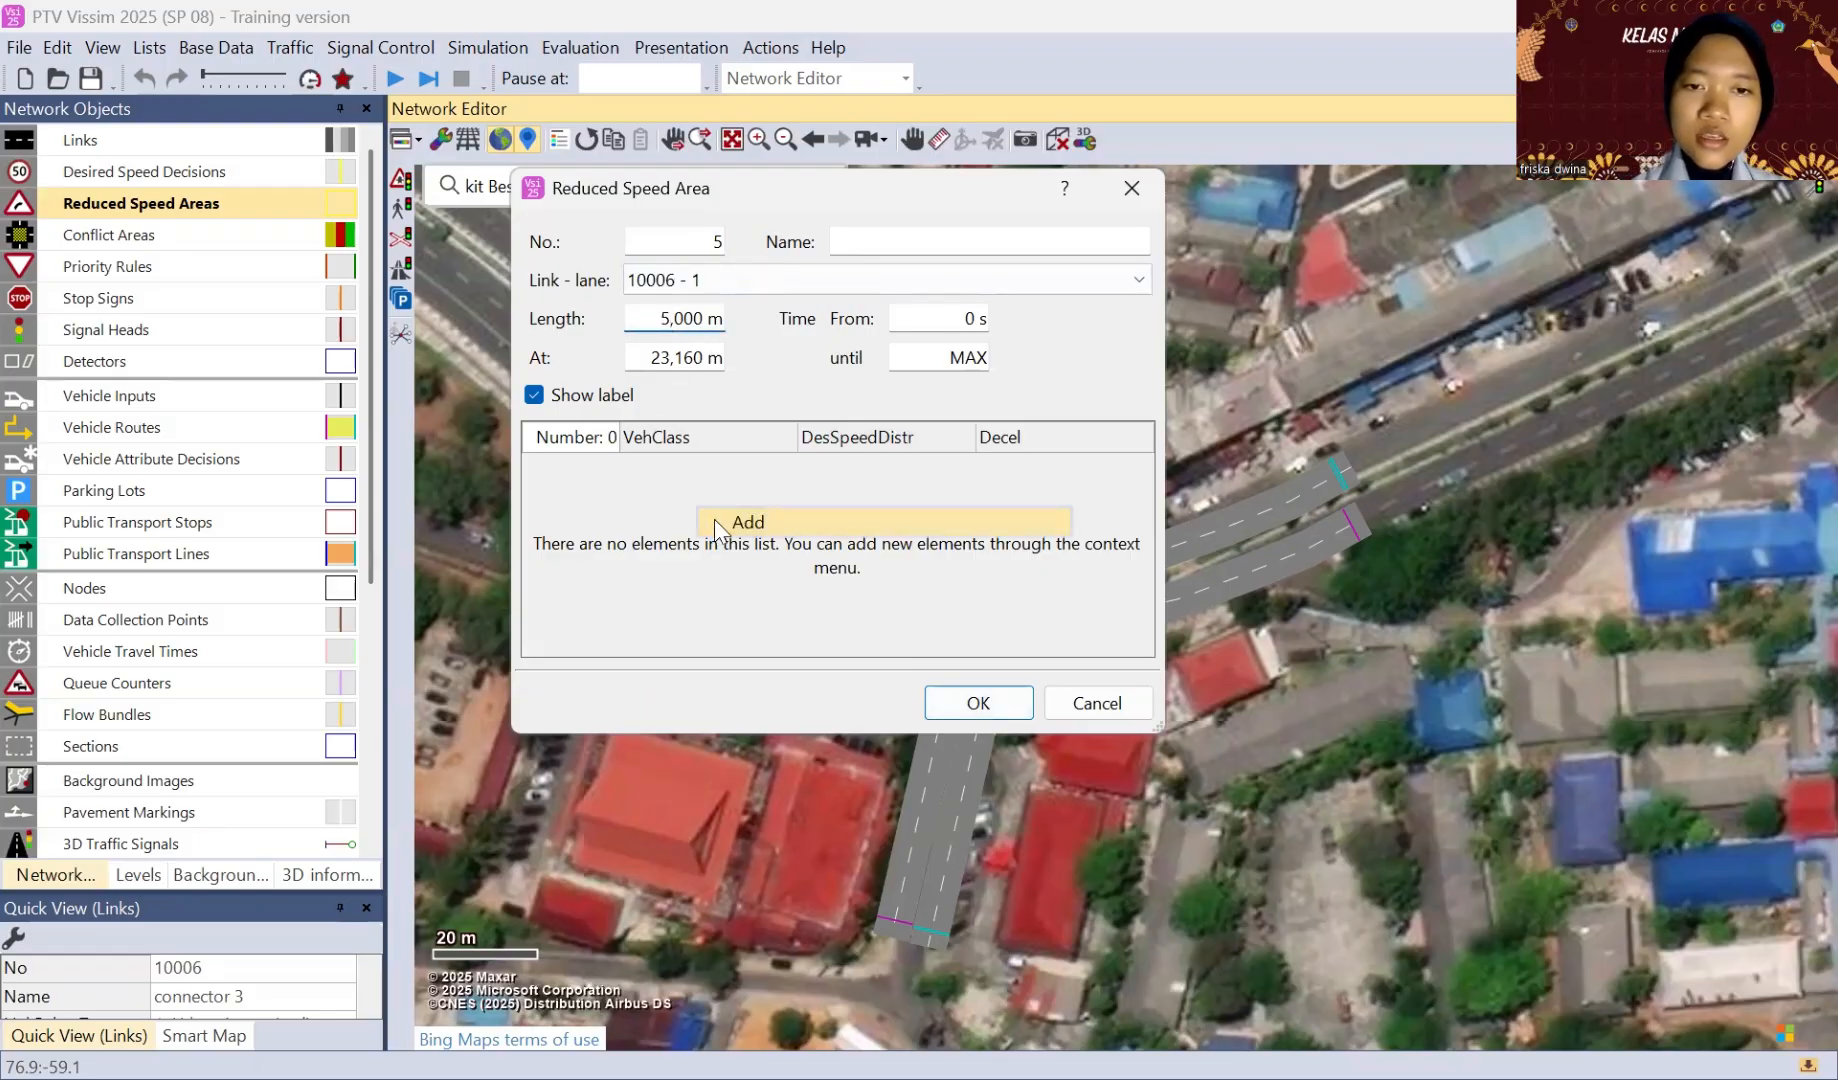
click(715, 522)
click(968, 465)
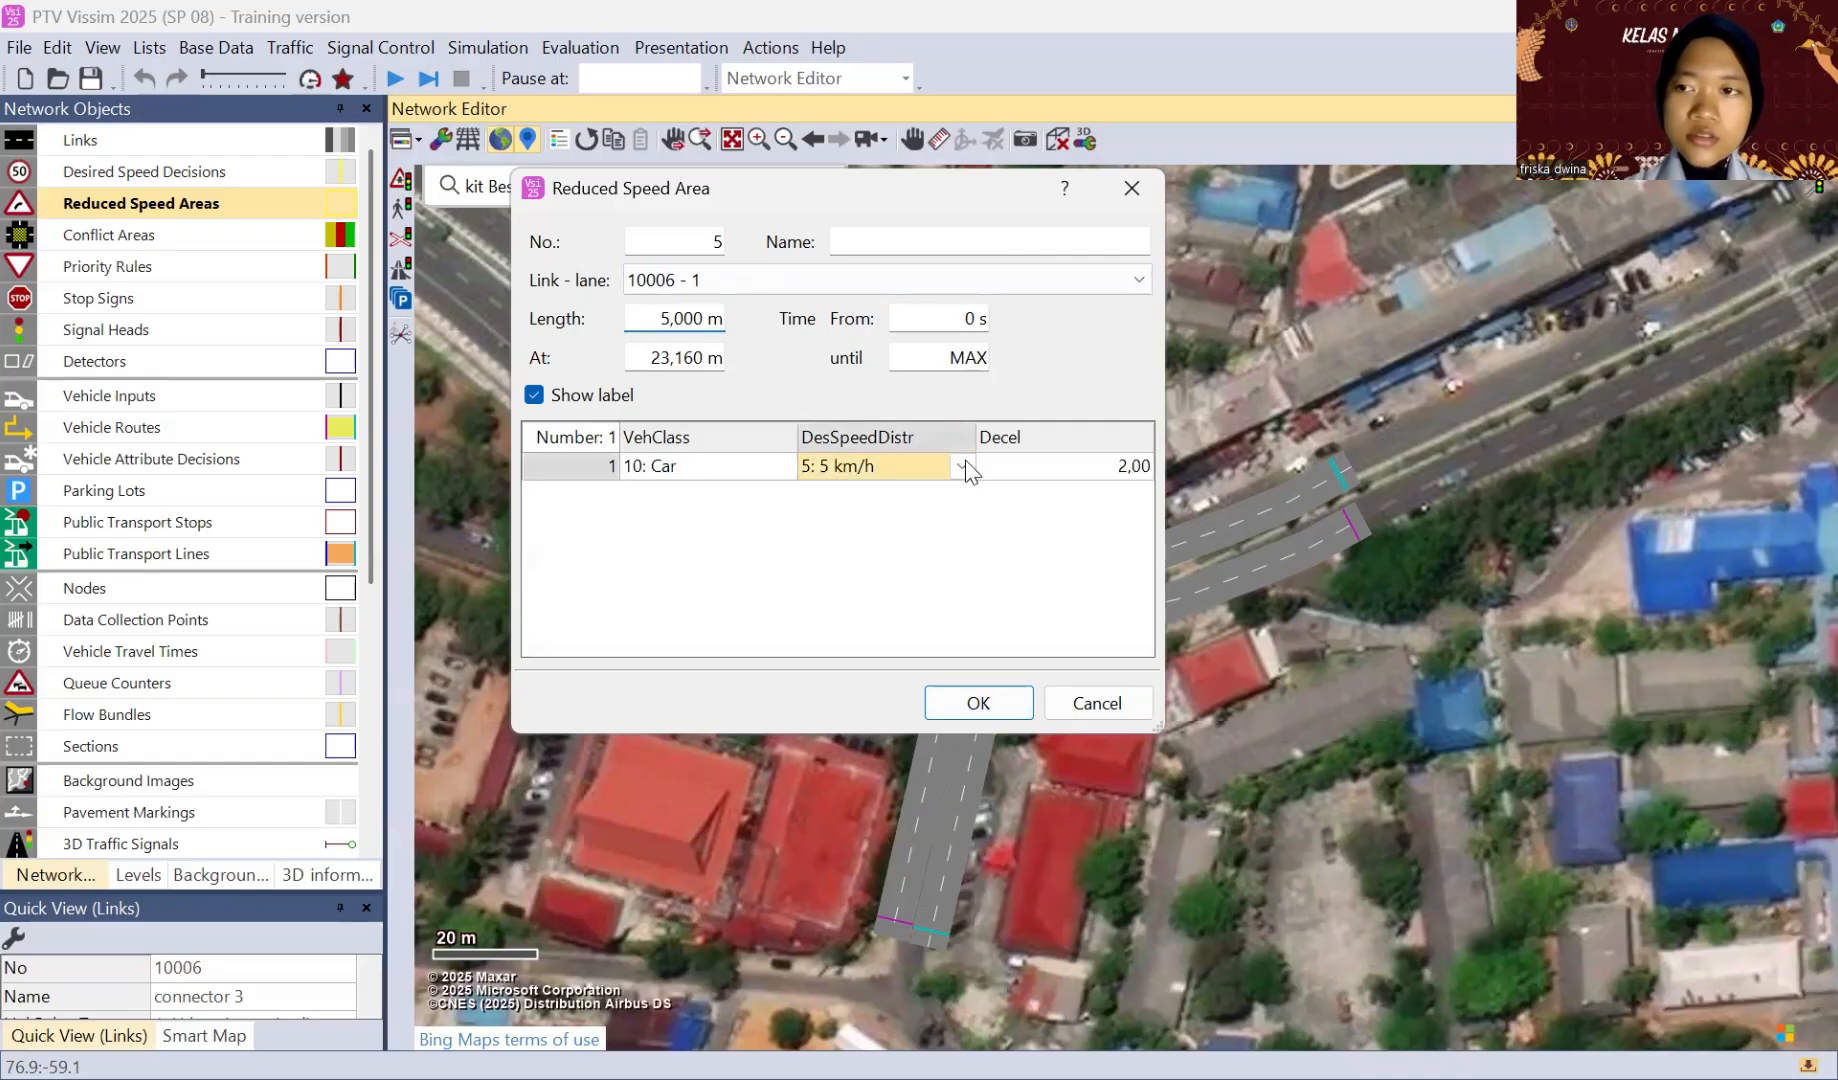
click(968, 465)
click(866, 229)
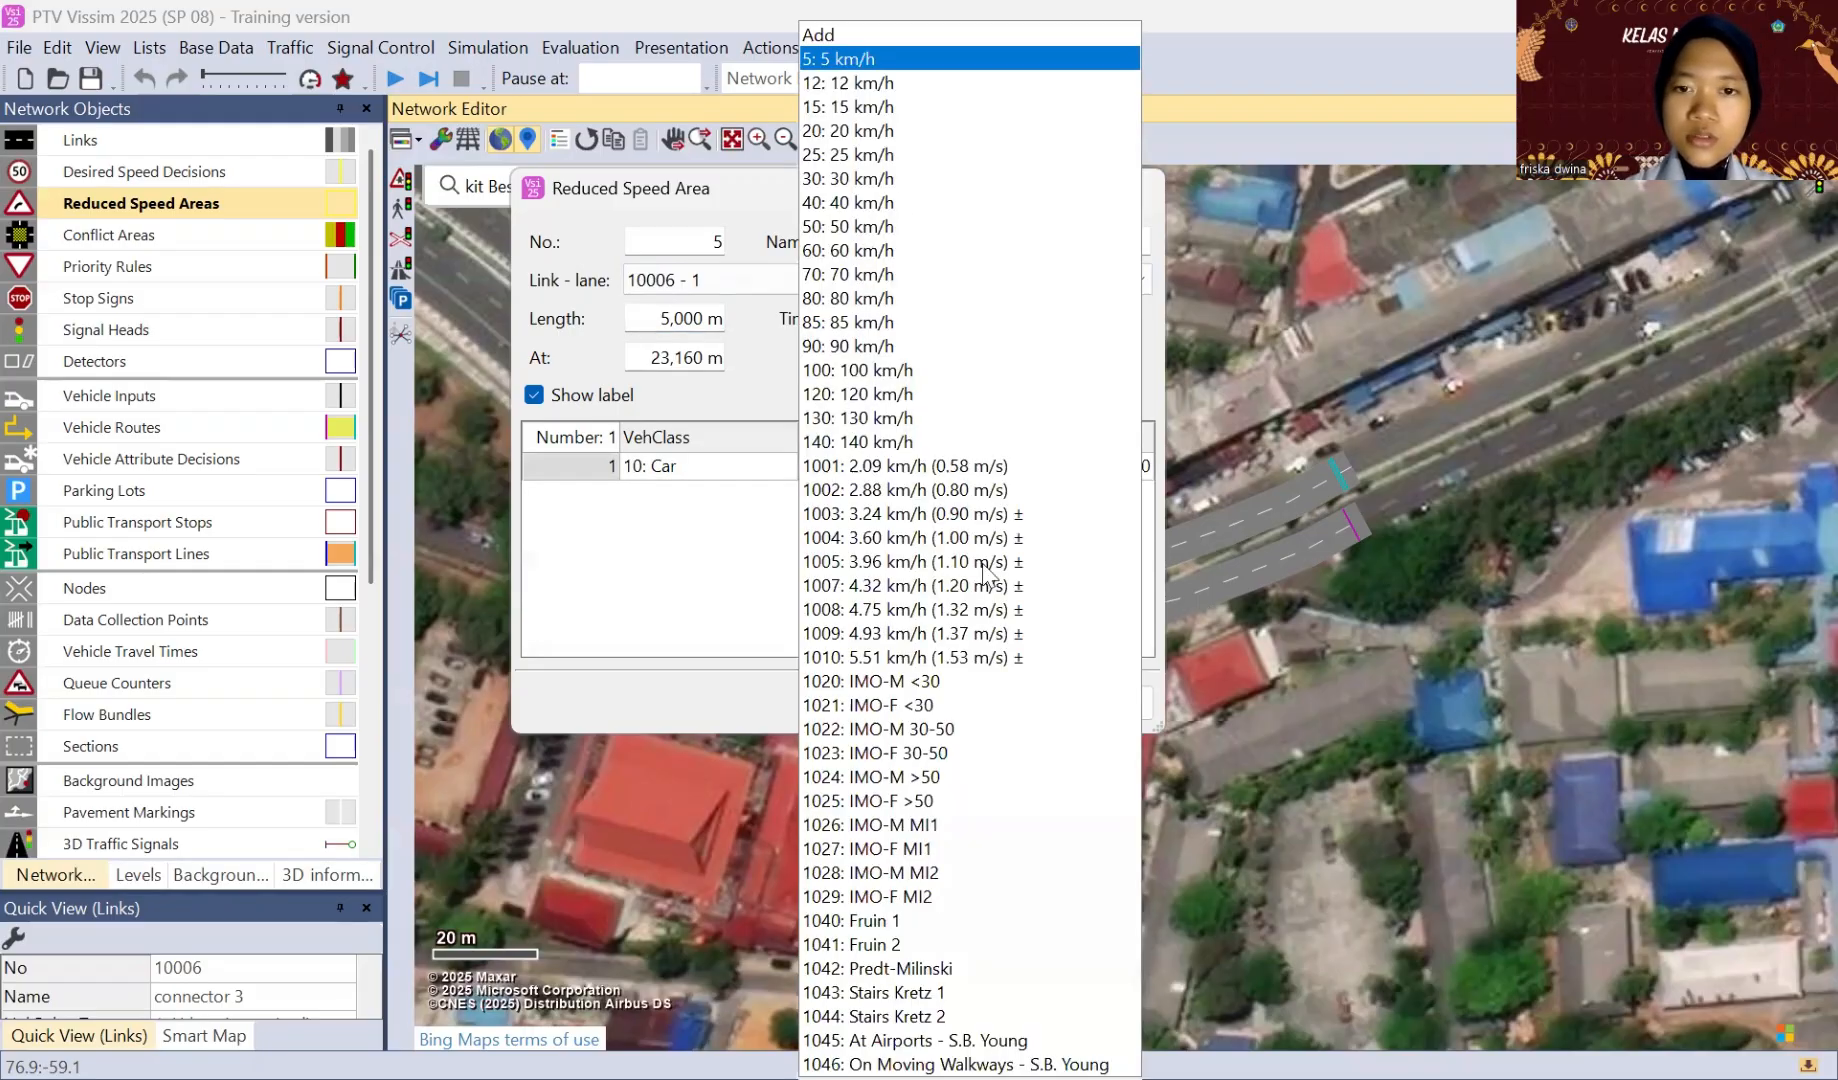
click(962, 709)
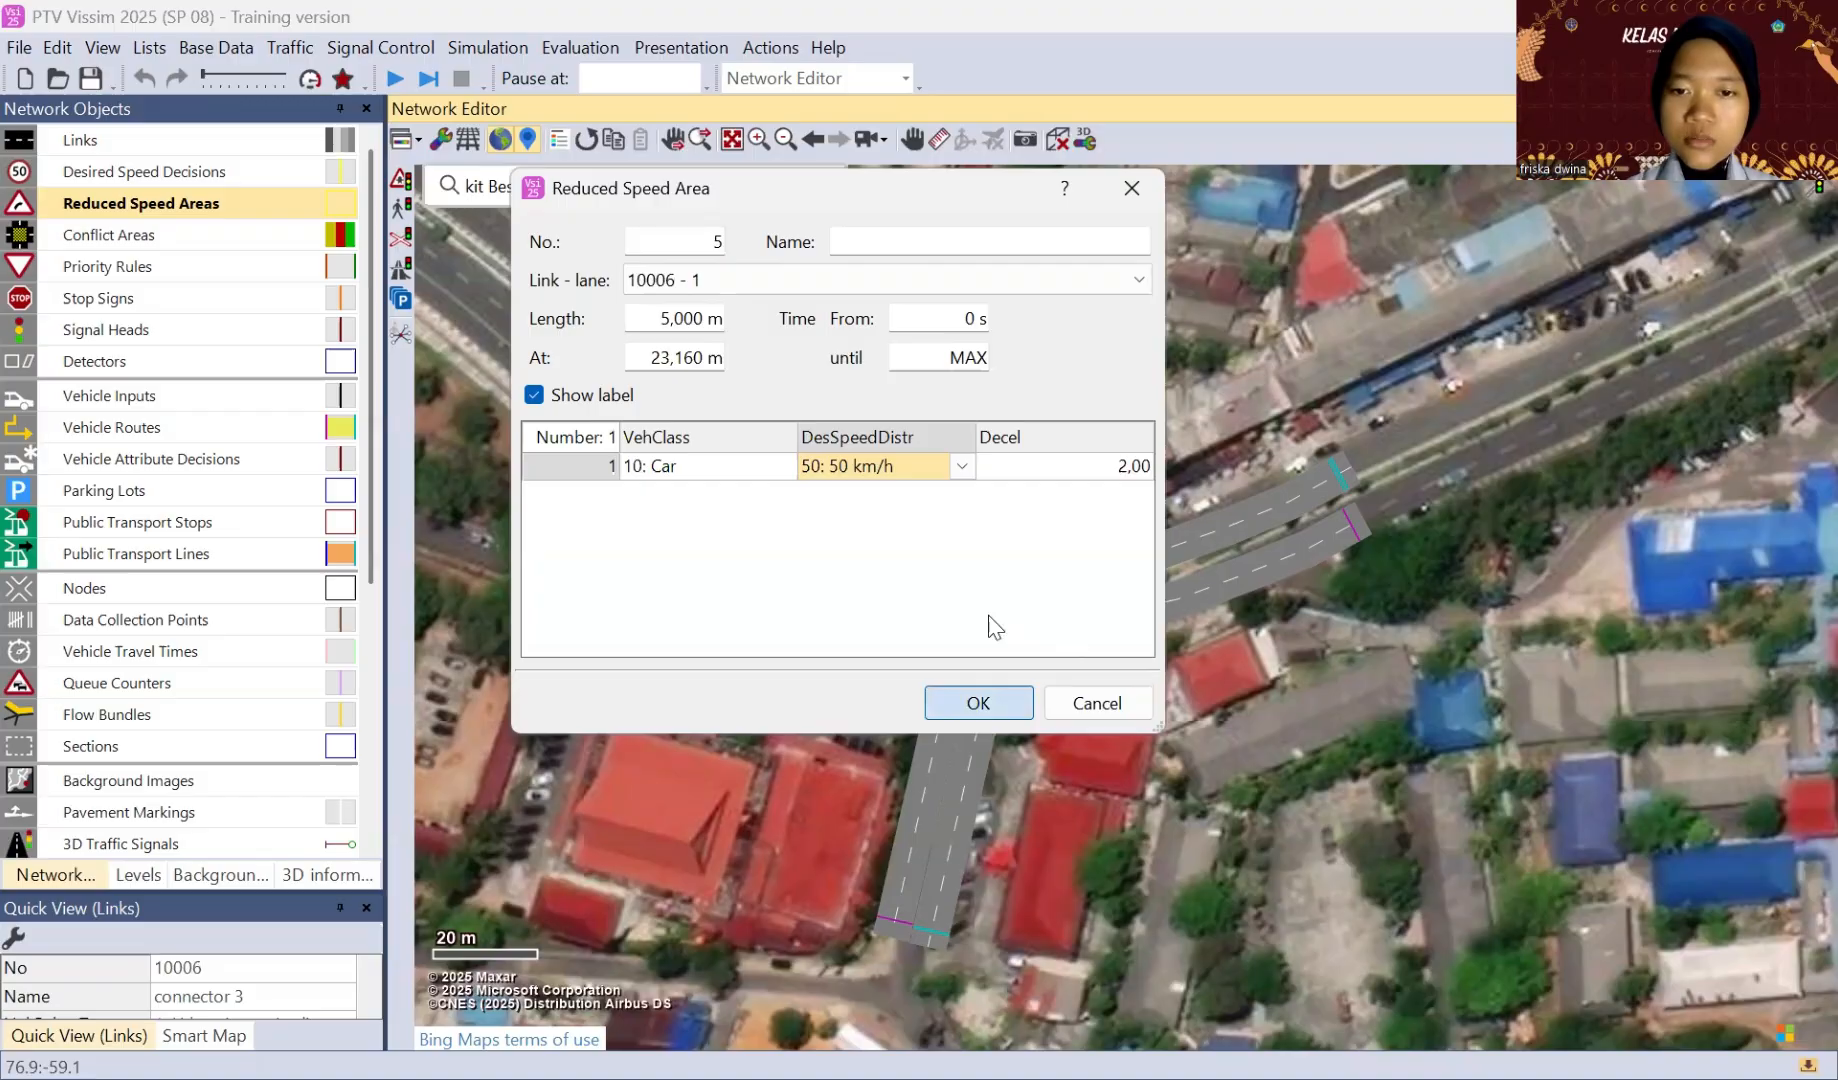
drag(988, 630, 1022, 608)
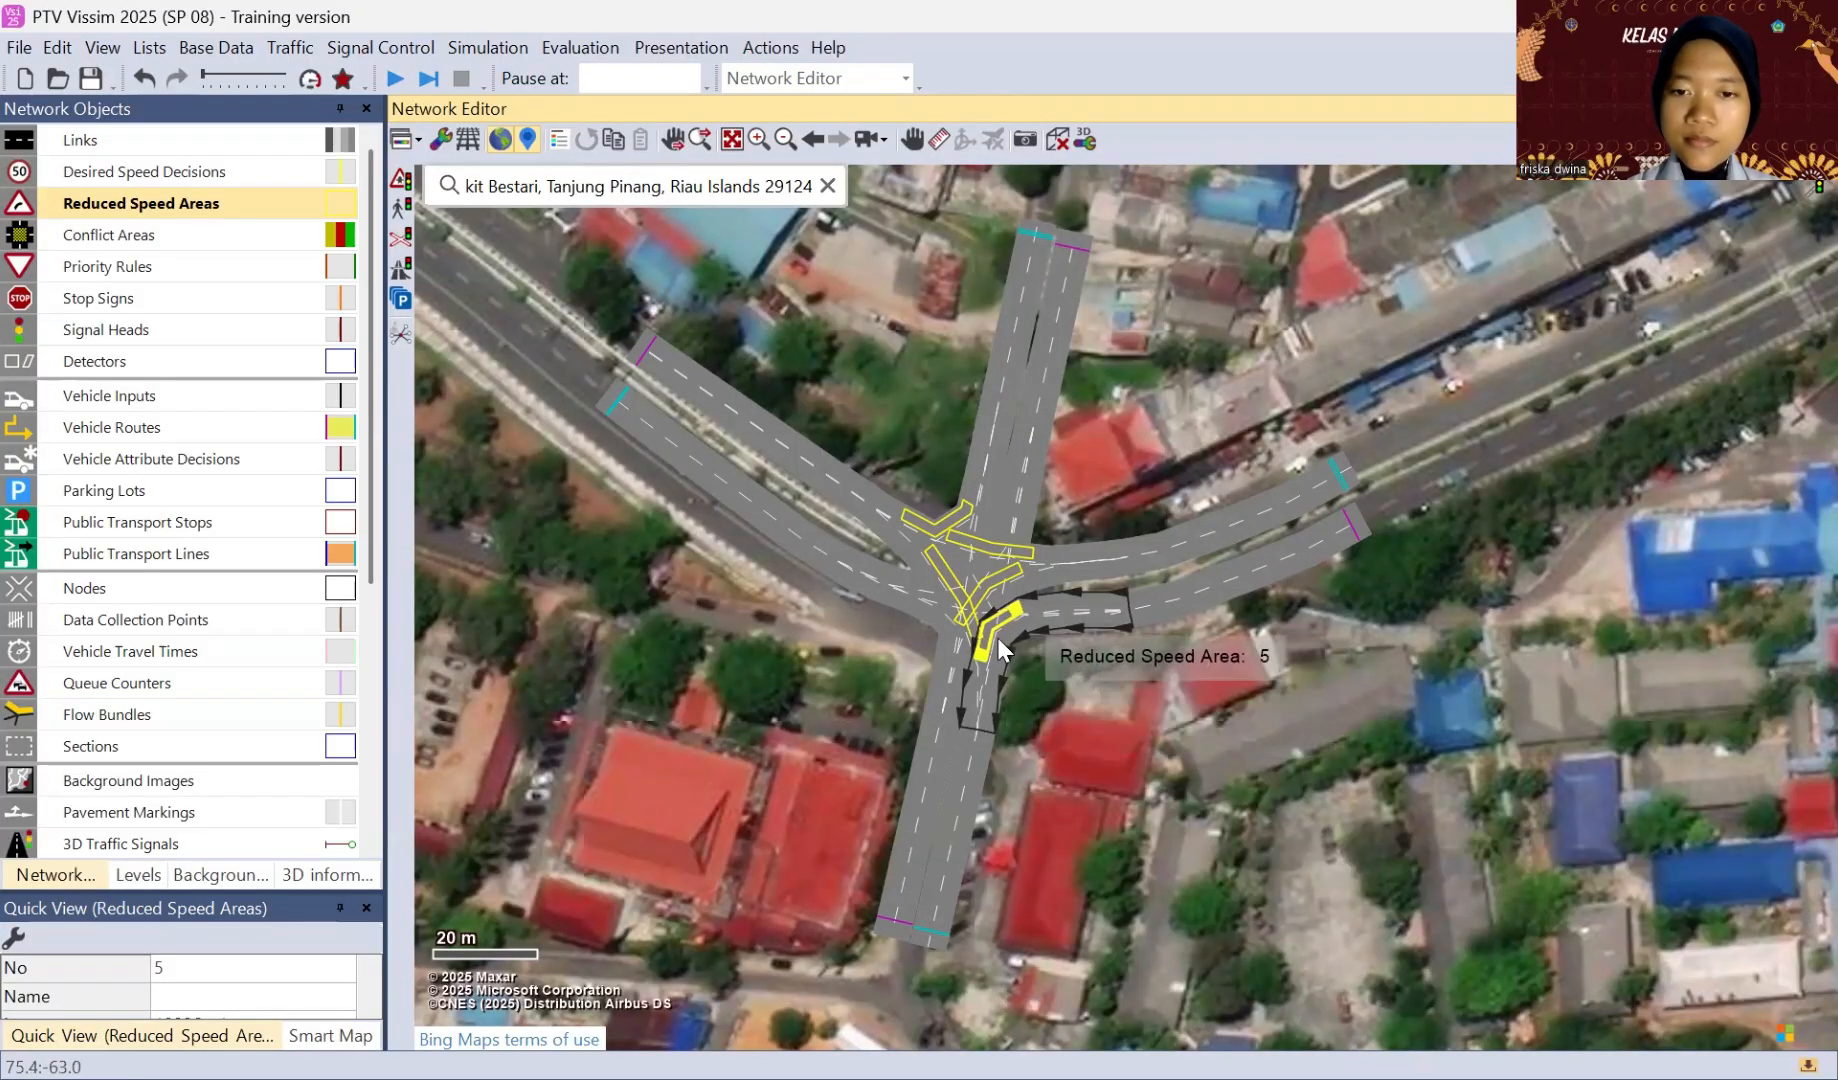
click(1058, 695)
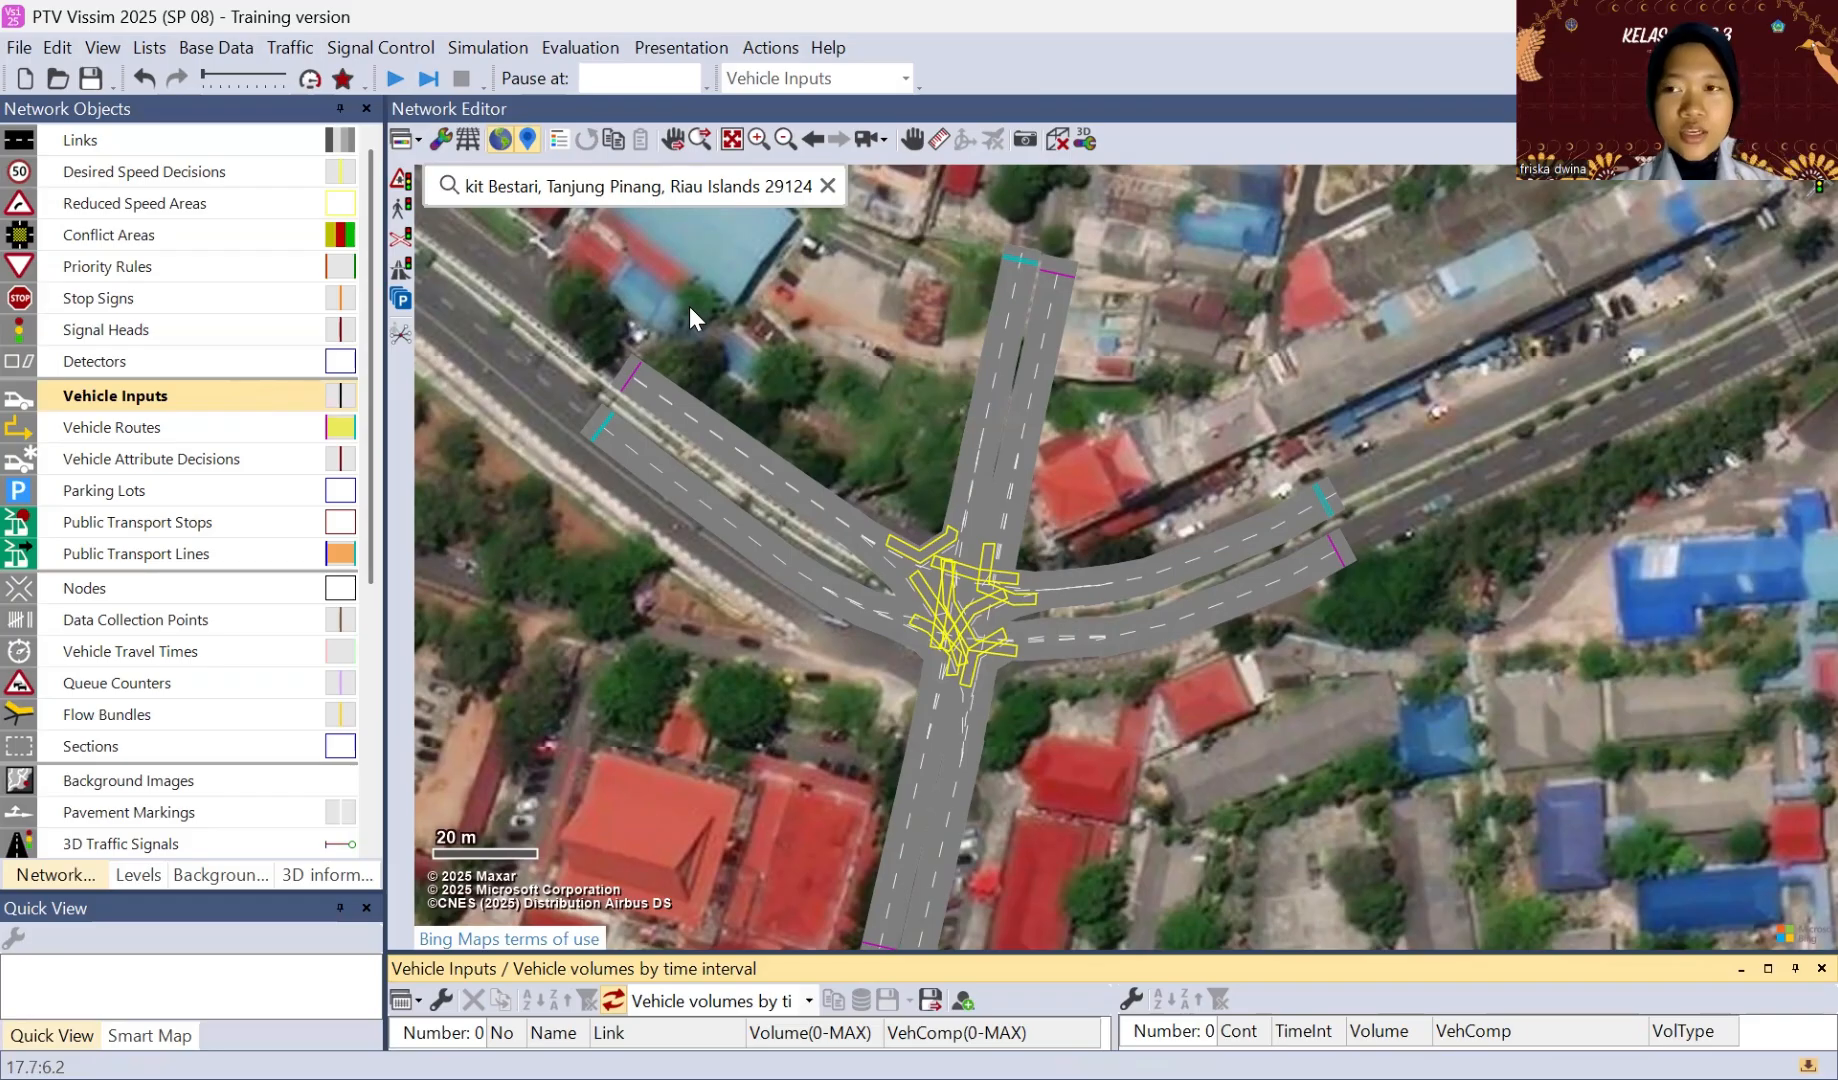
Step: Add a vehicle input to the inbound link of each of the northwestern, northern, eastern and southern approaches
click(641, 392)
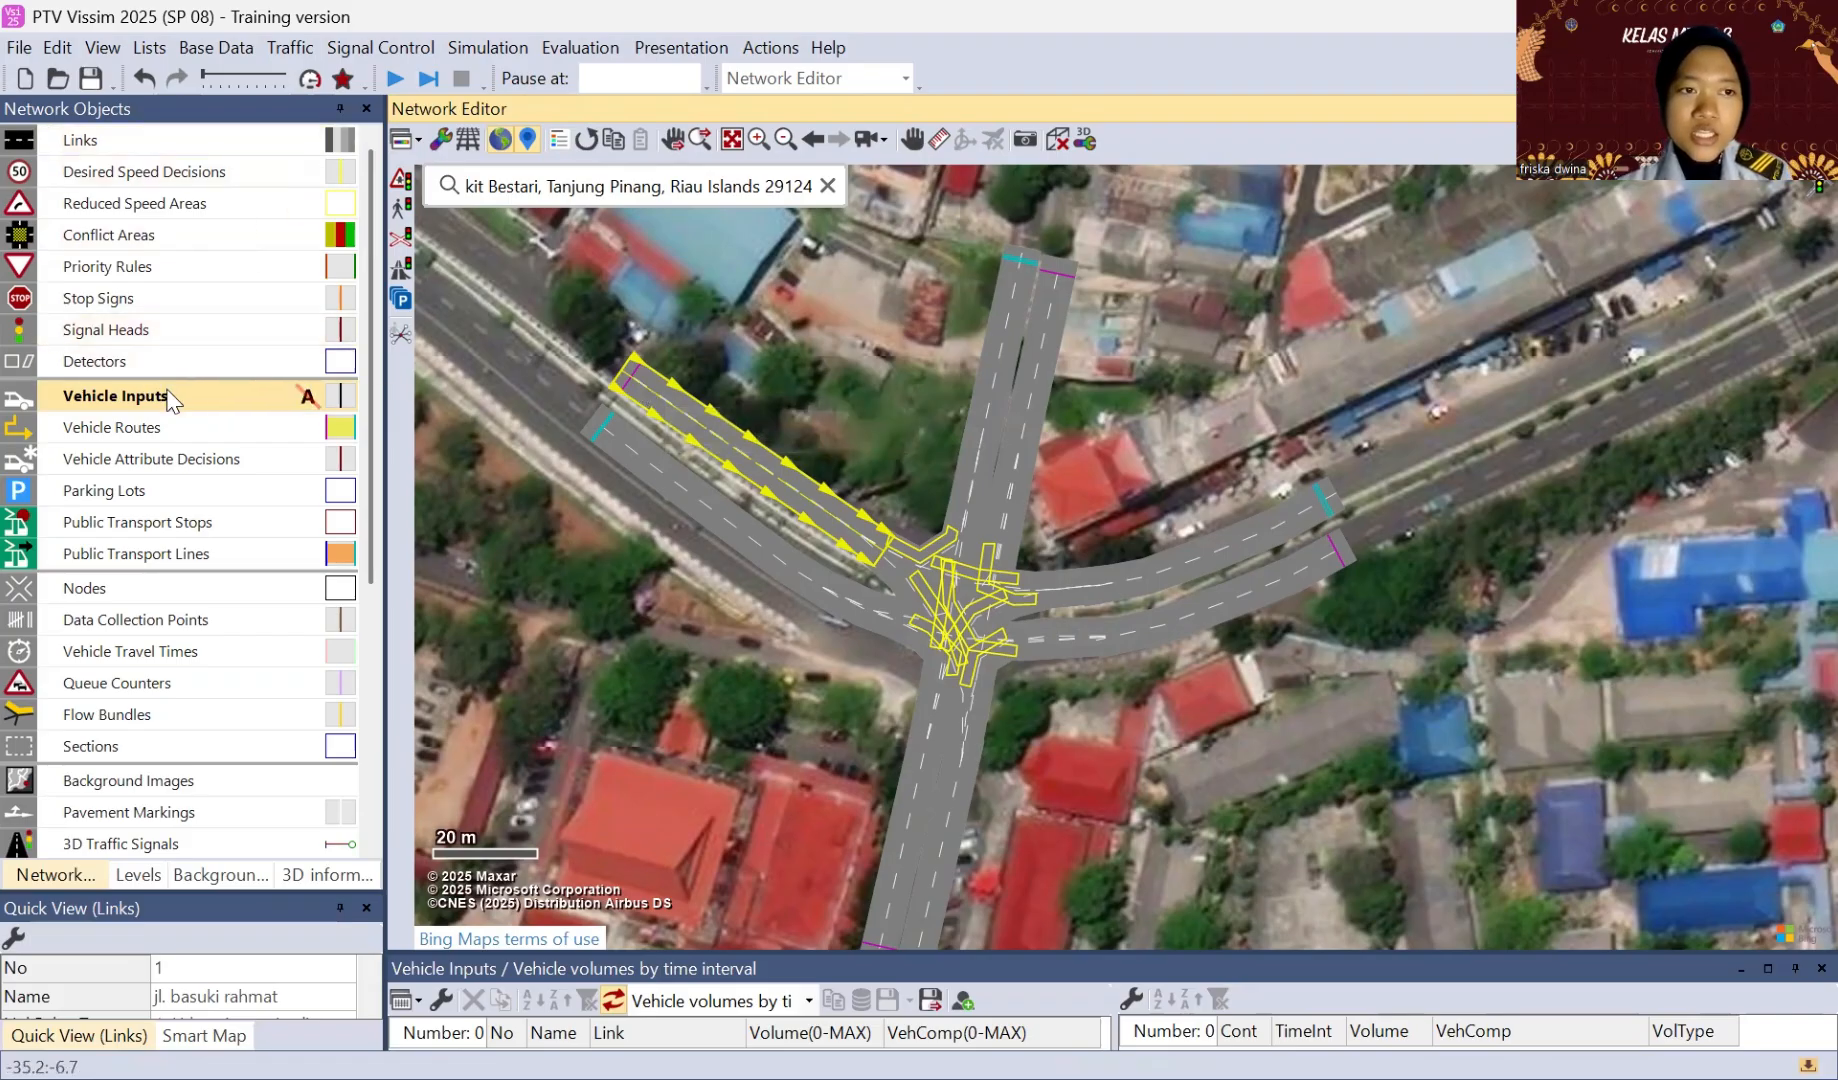
ctrl+right_click(639, 378)
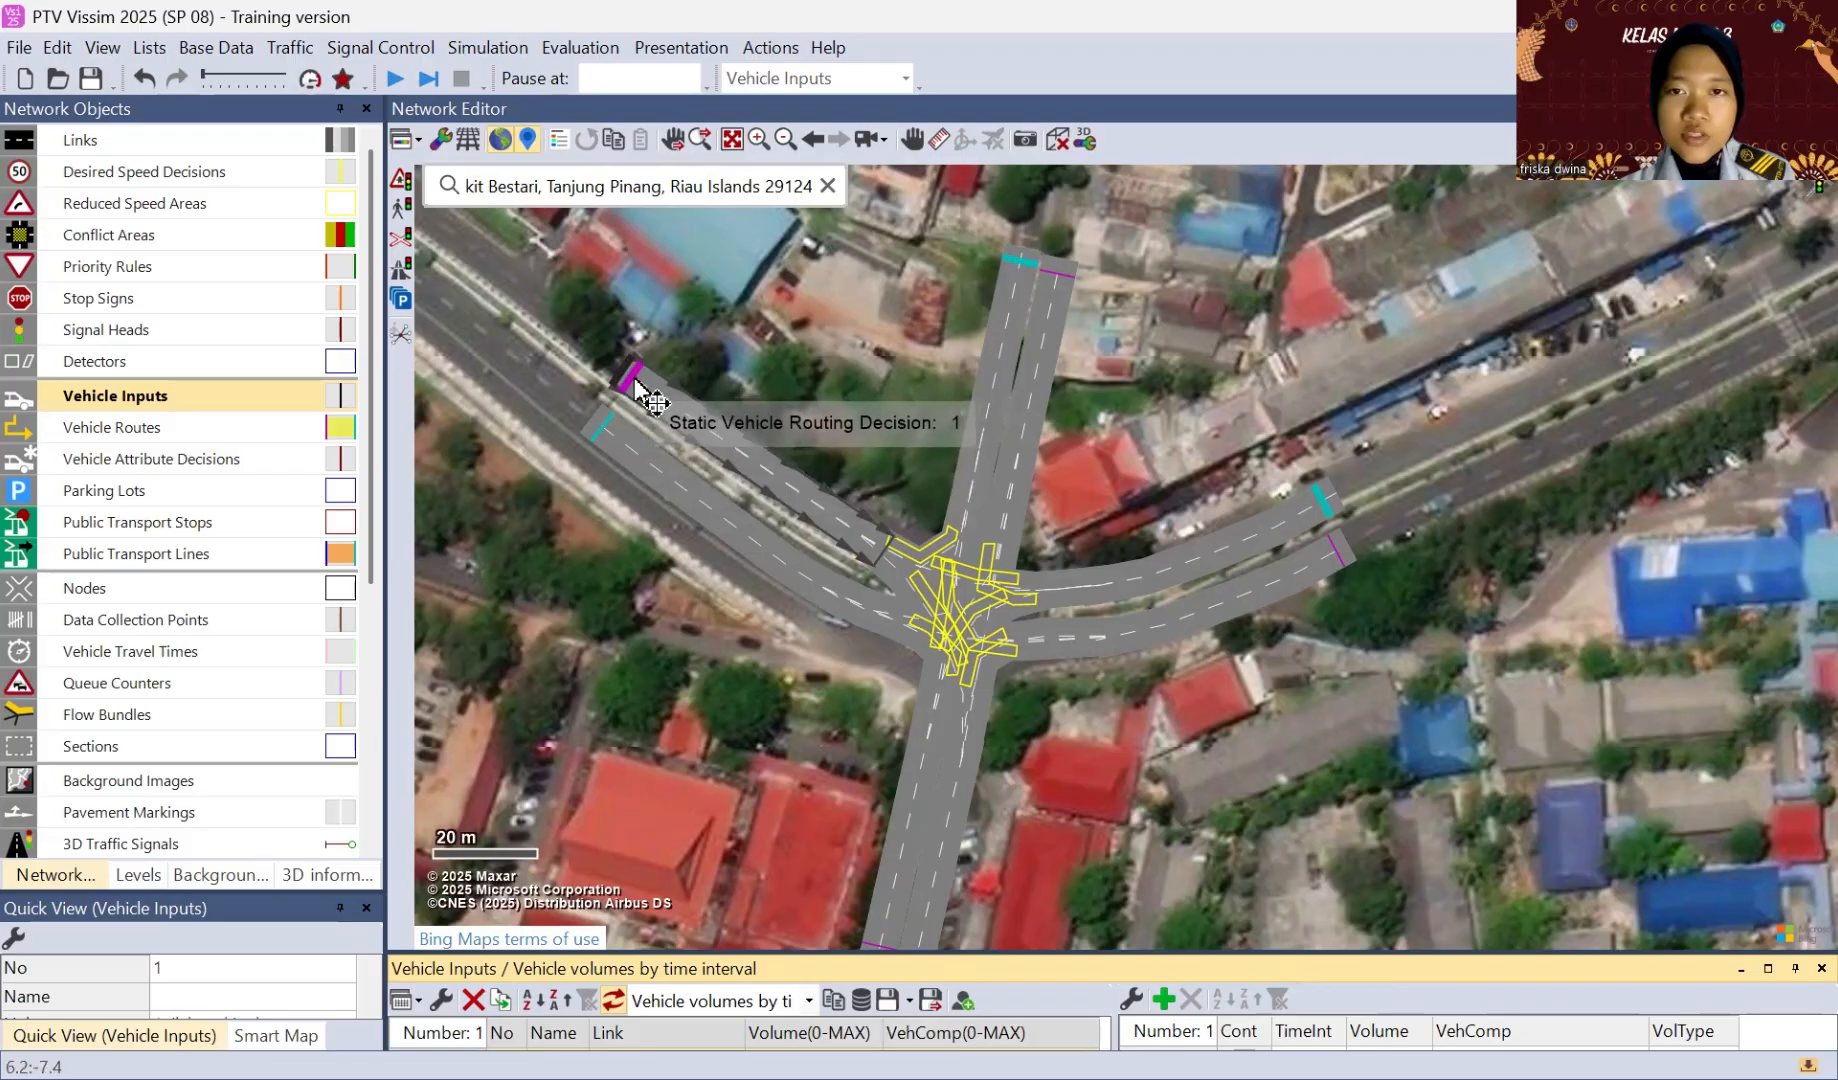
click(1056, 277)
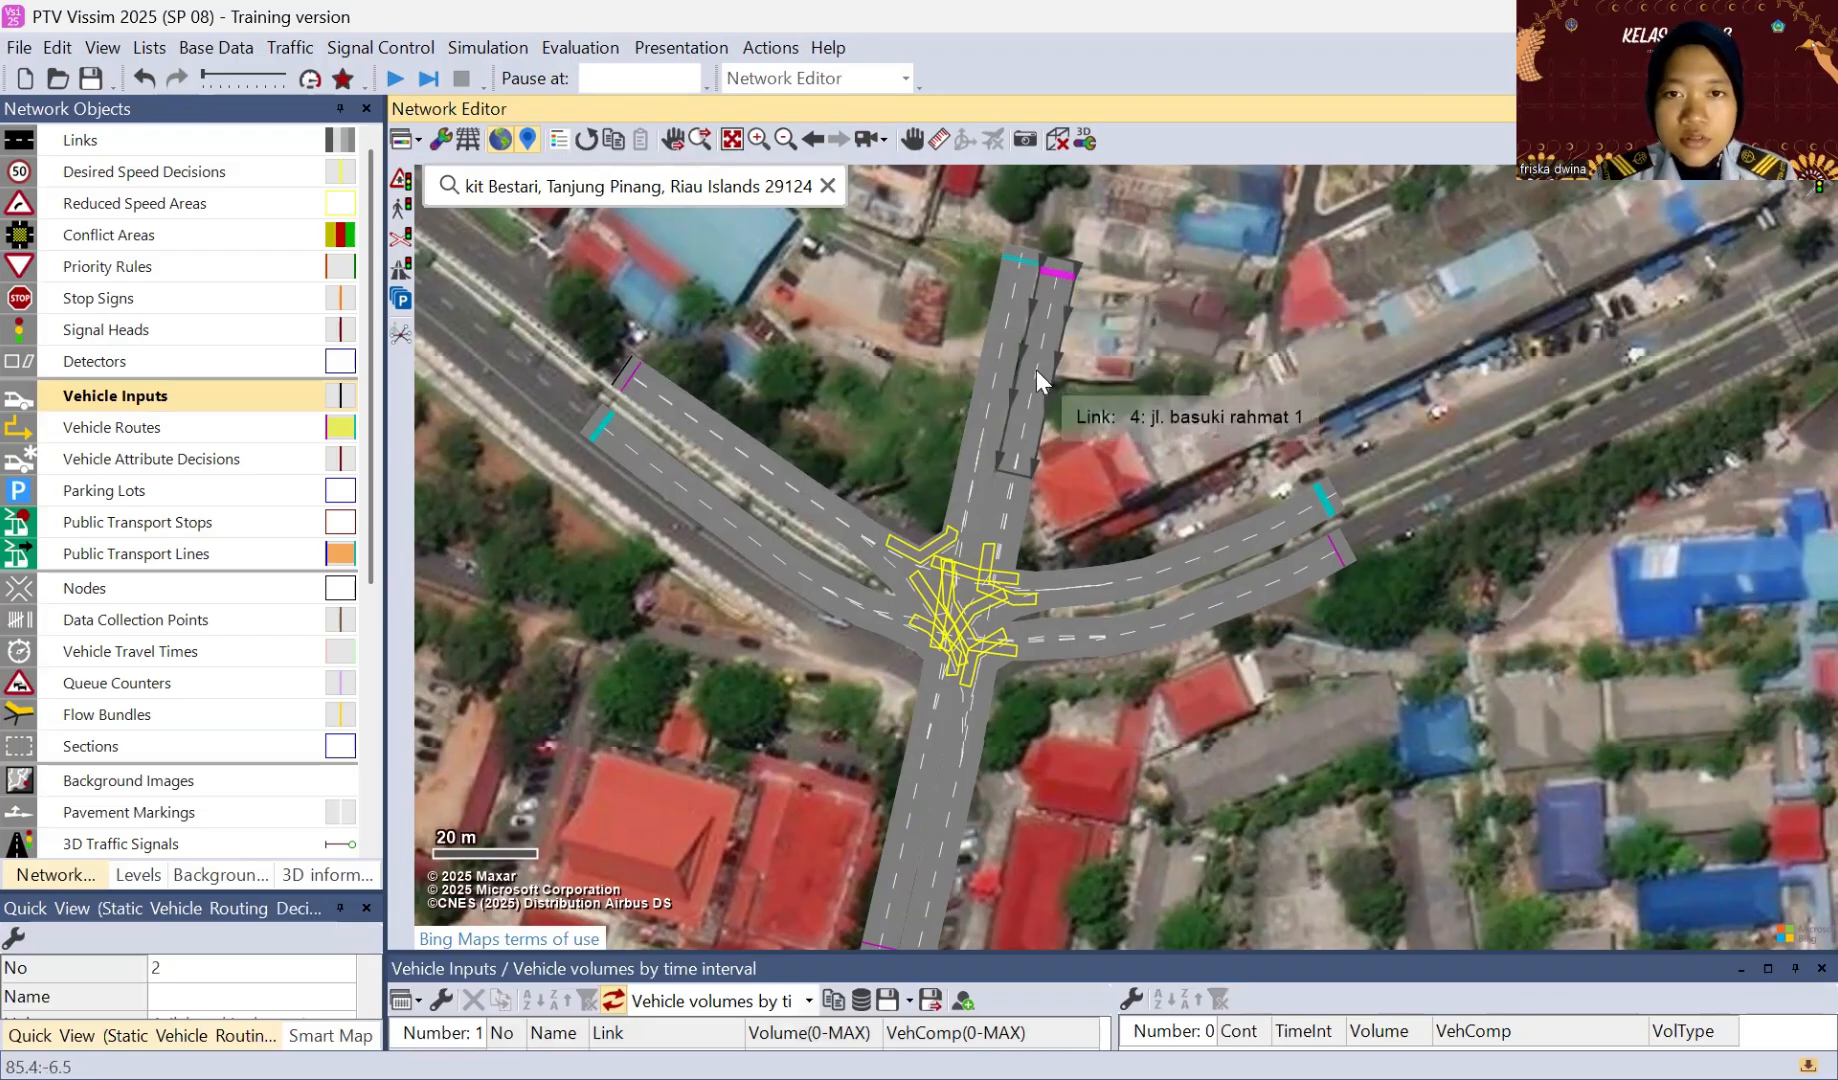
ctrl+right_click(1057, 281)
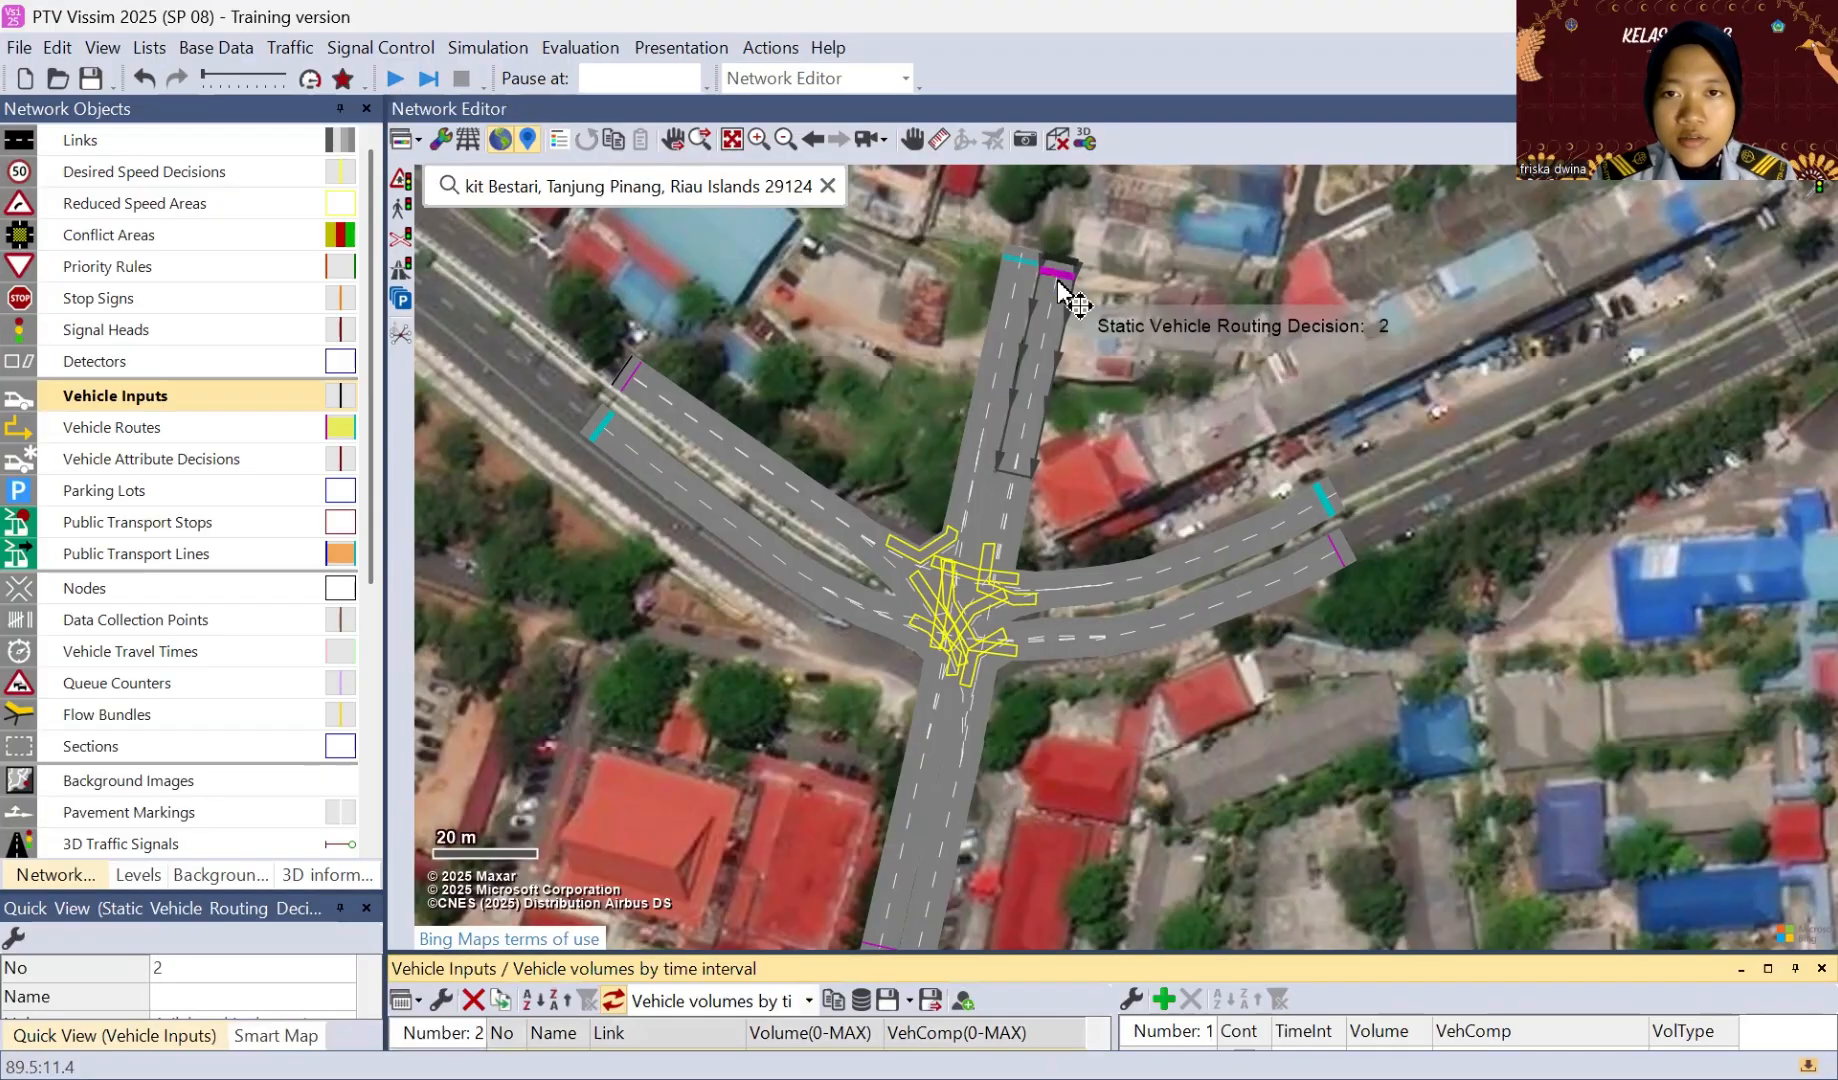
click(1330, 556)
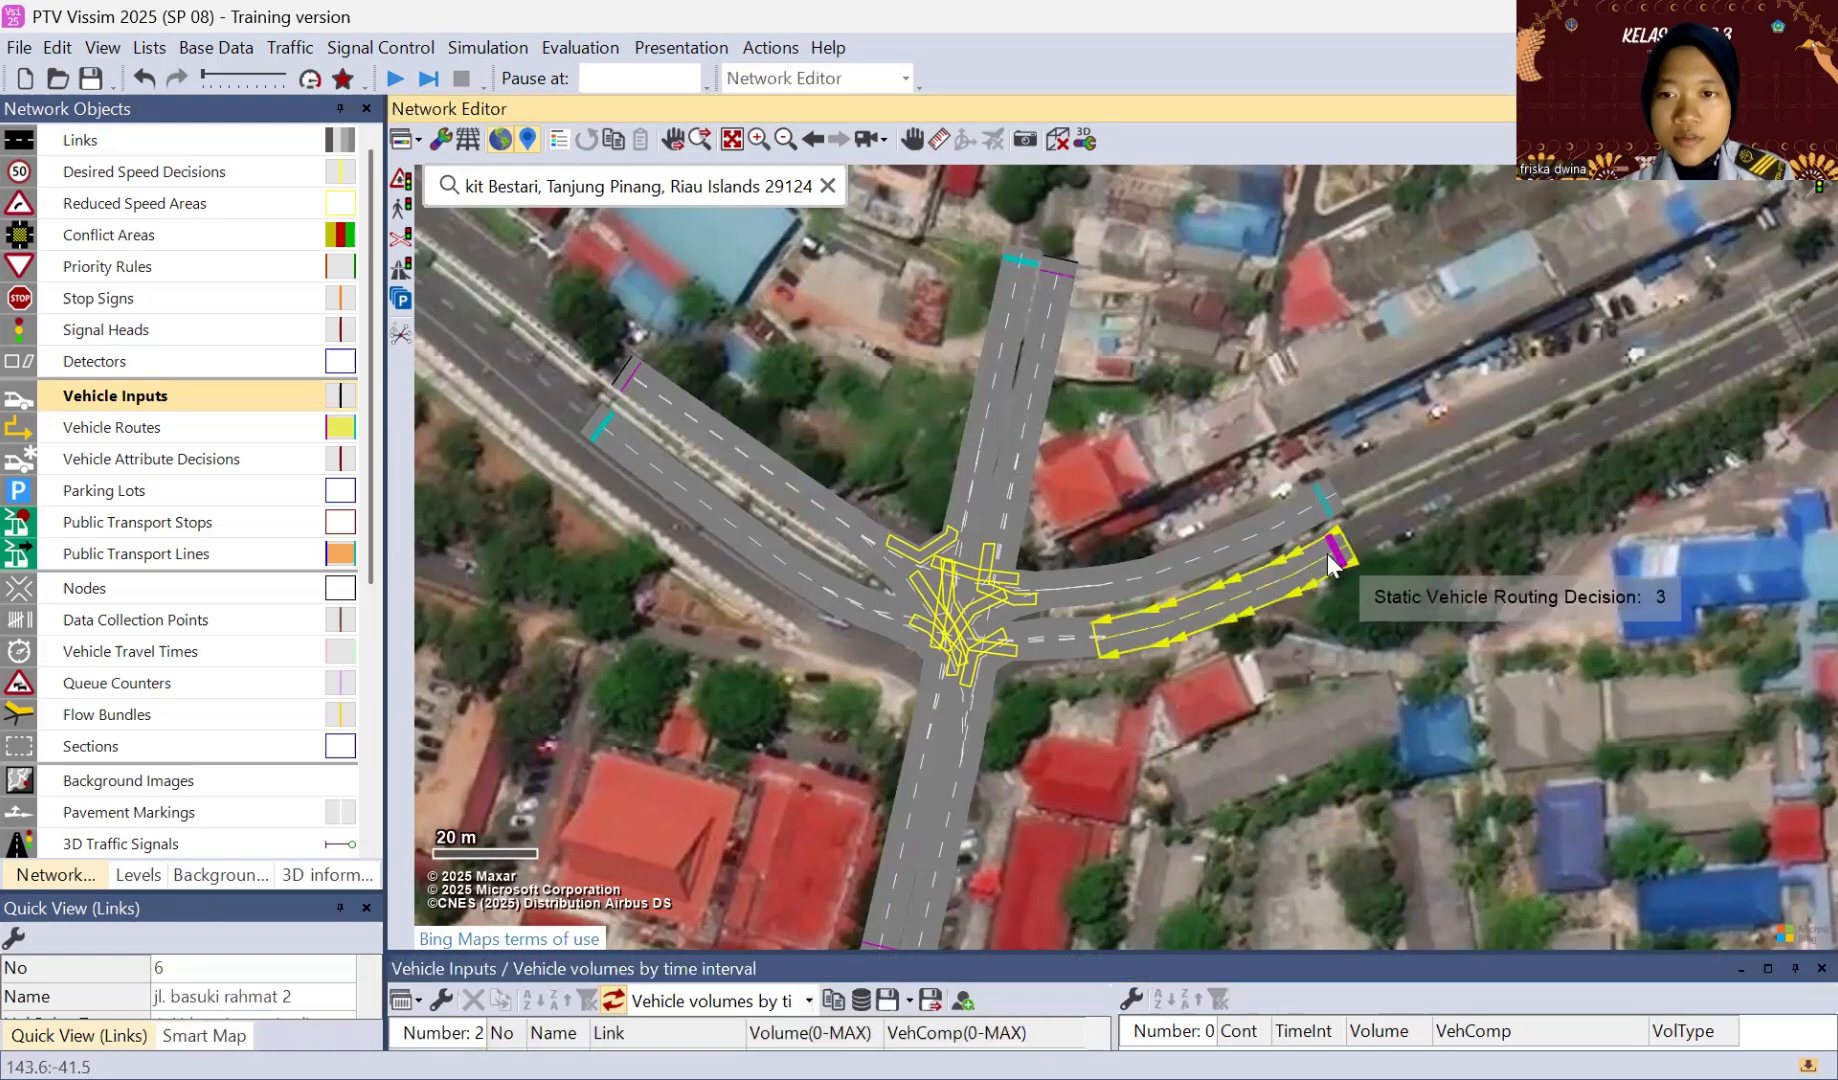
ctrl+right_click(1327, 553)
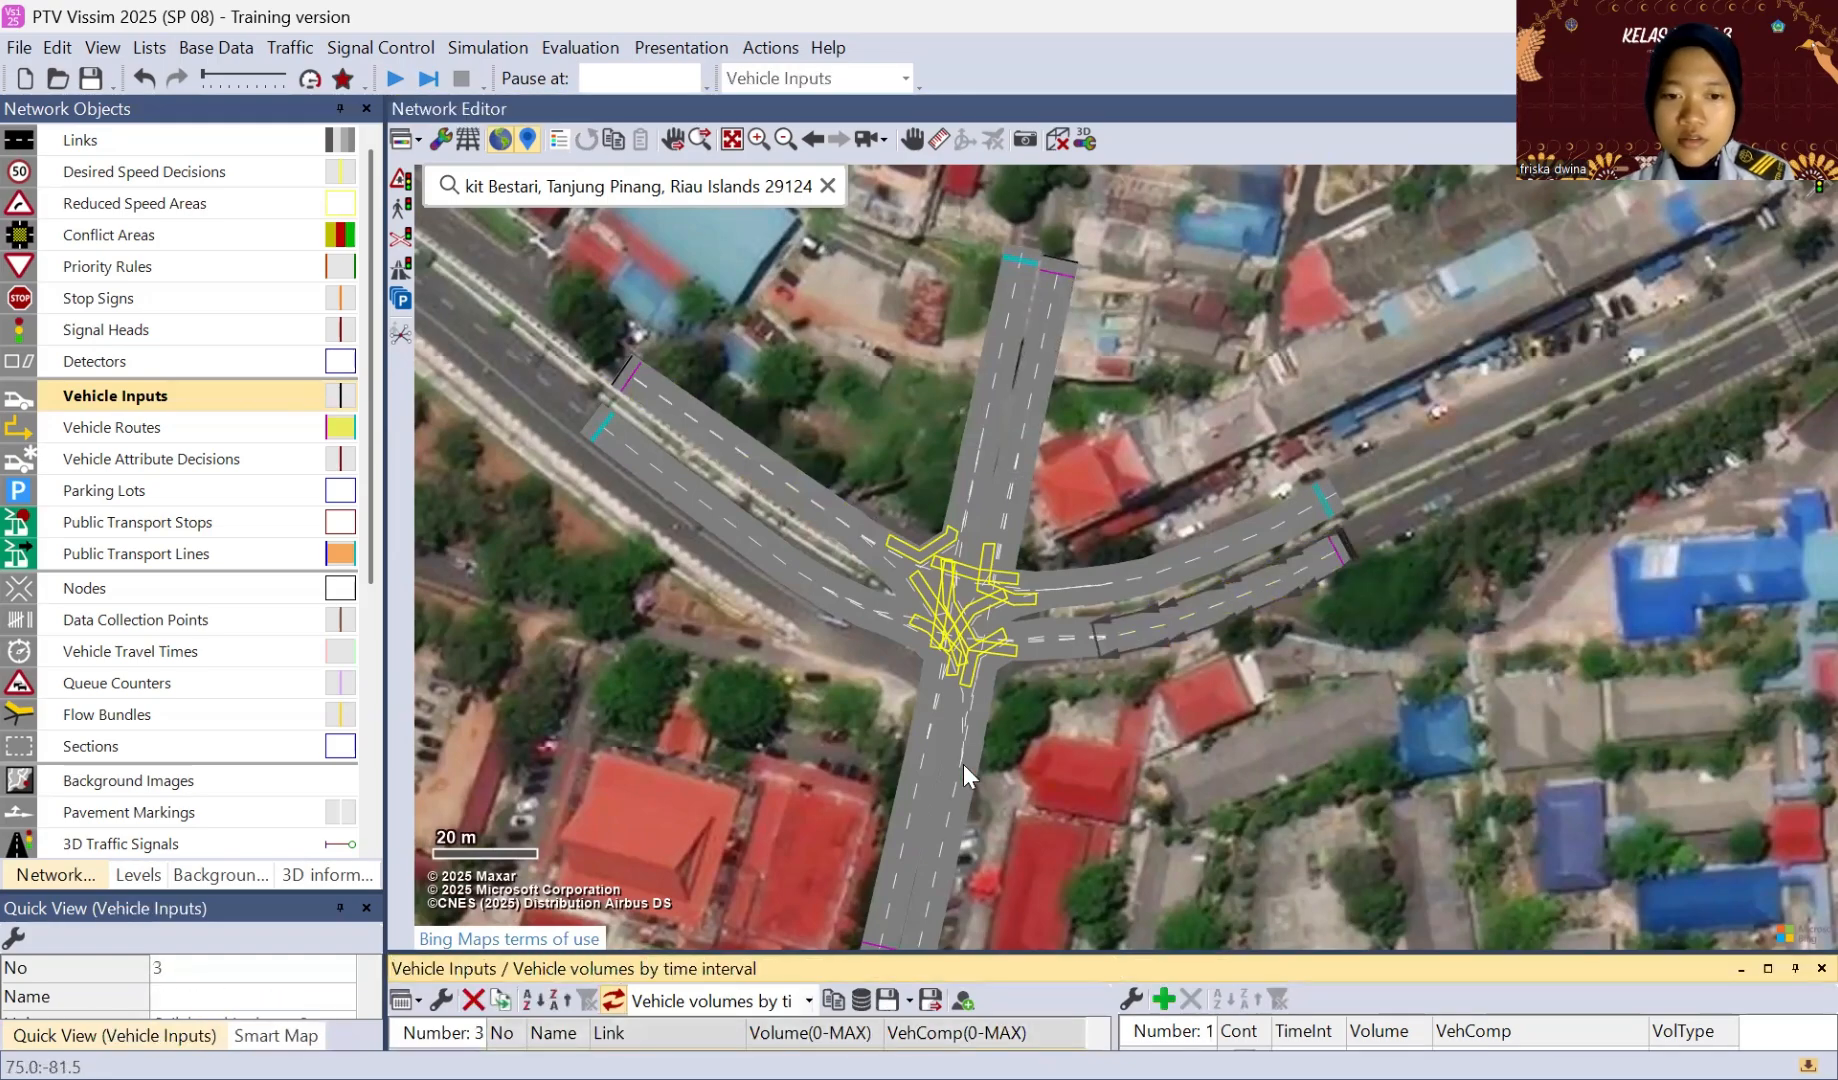
click(883, 906)
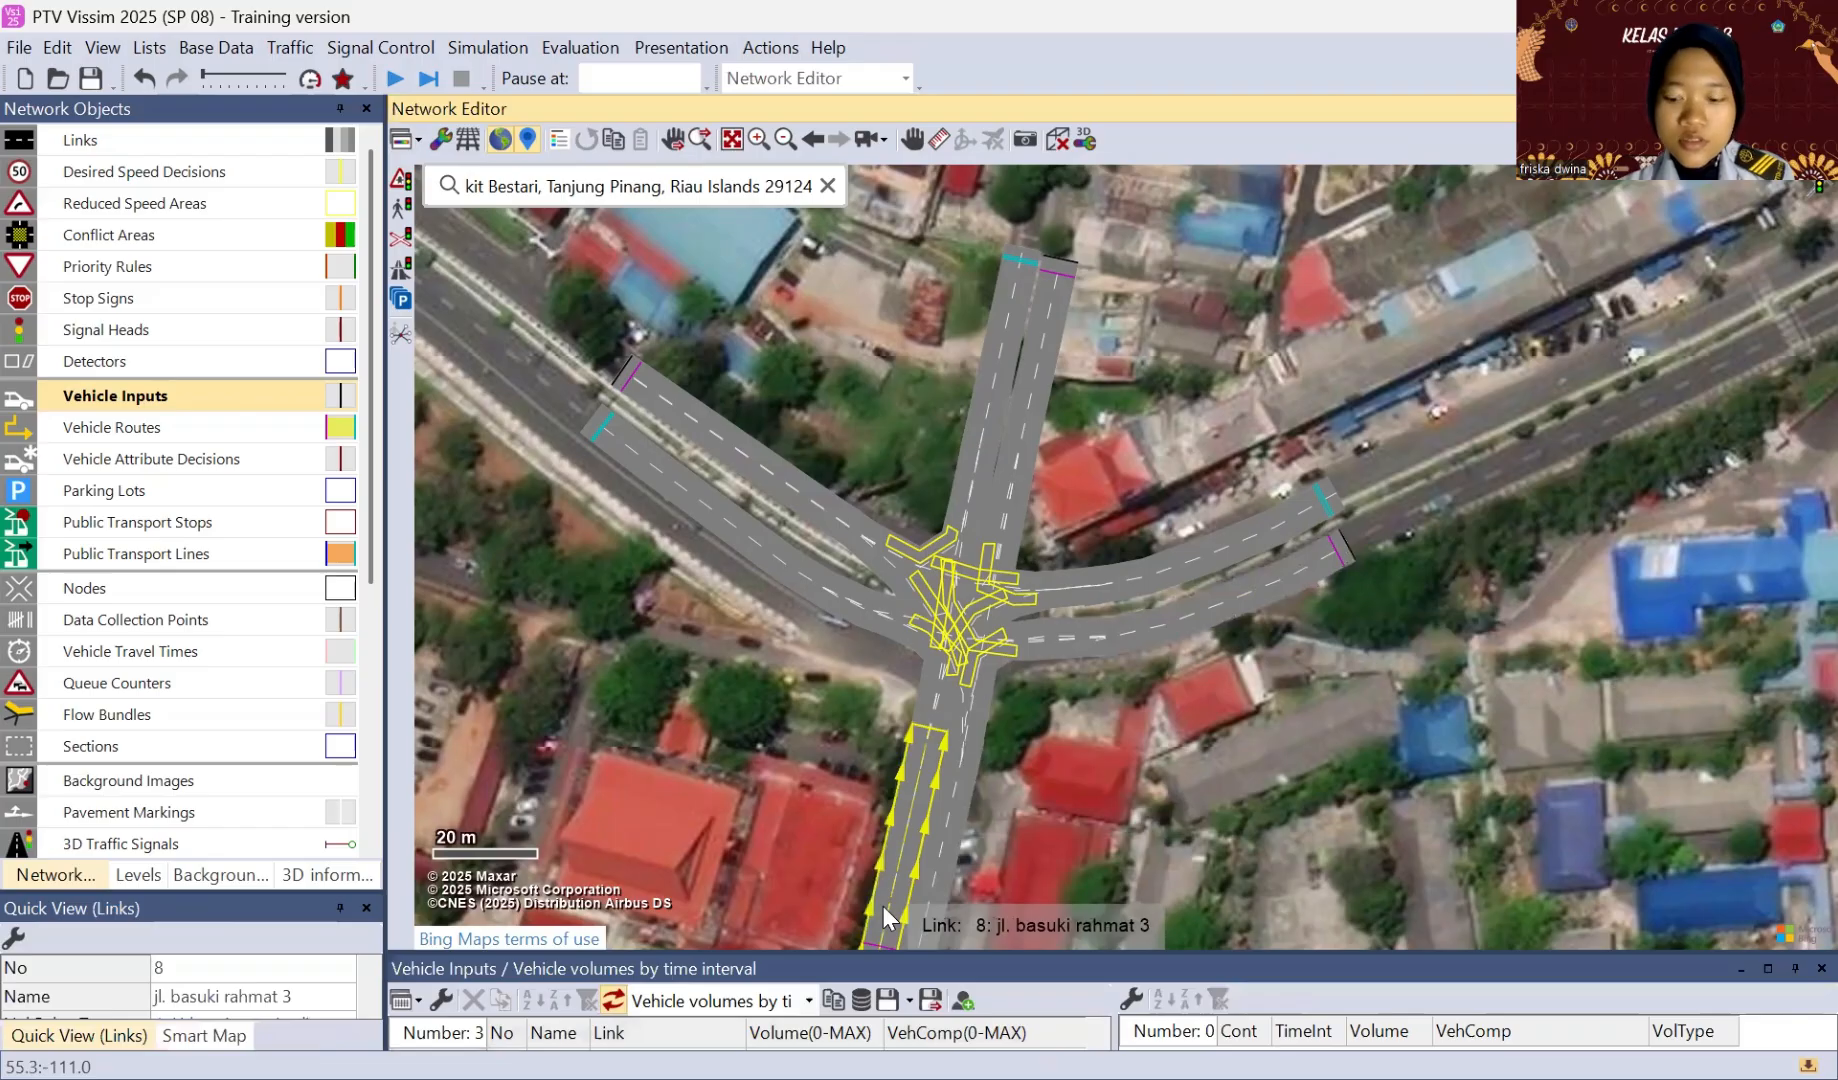
ctrl+right_click(883, 906)
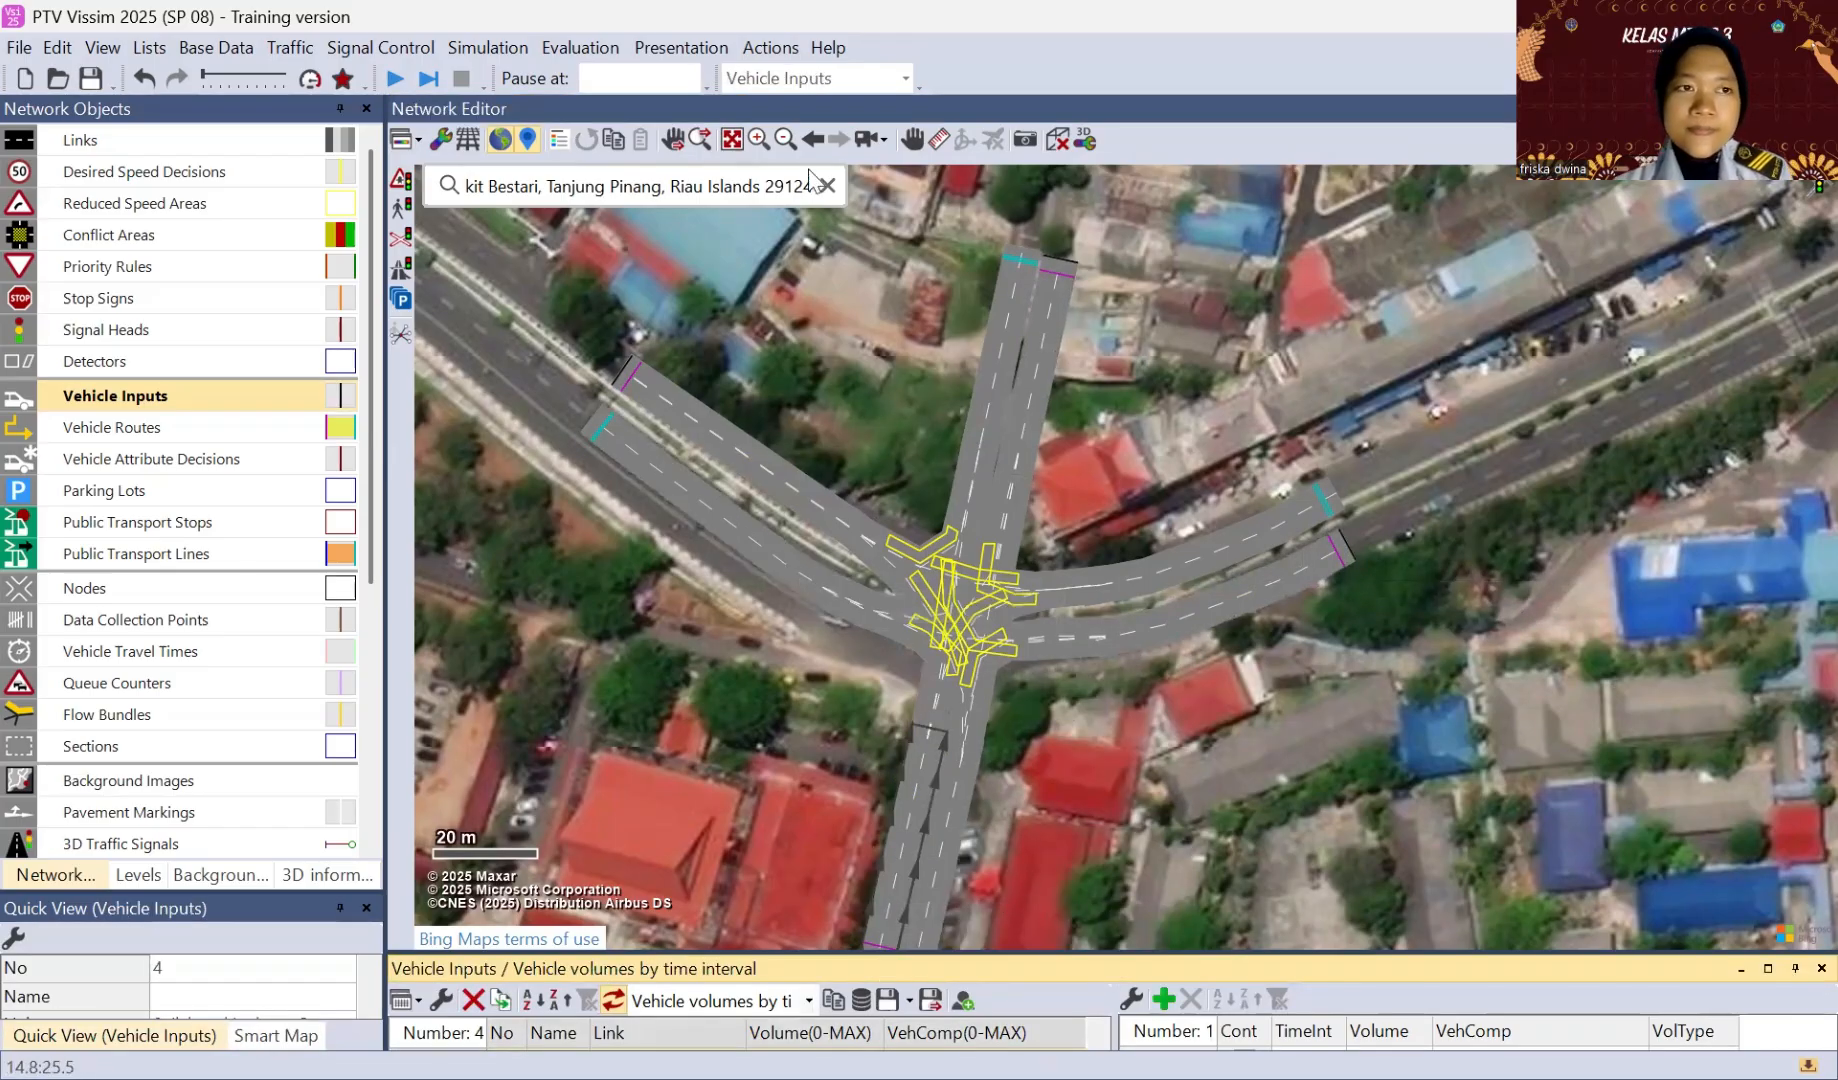
Step: Set the volume of each of the four vehicle inputs to 1000 in the vehicle inputs list
click(666, 398)
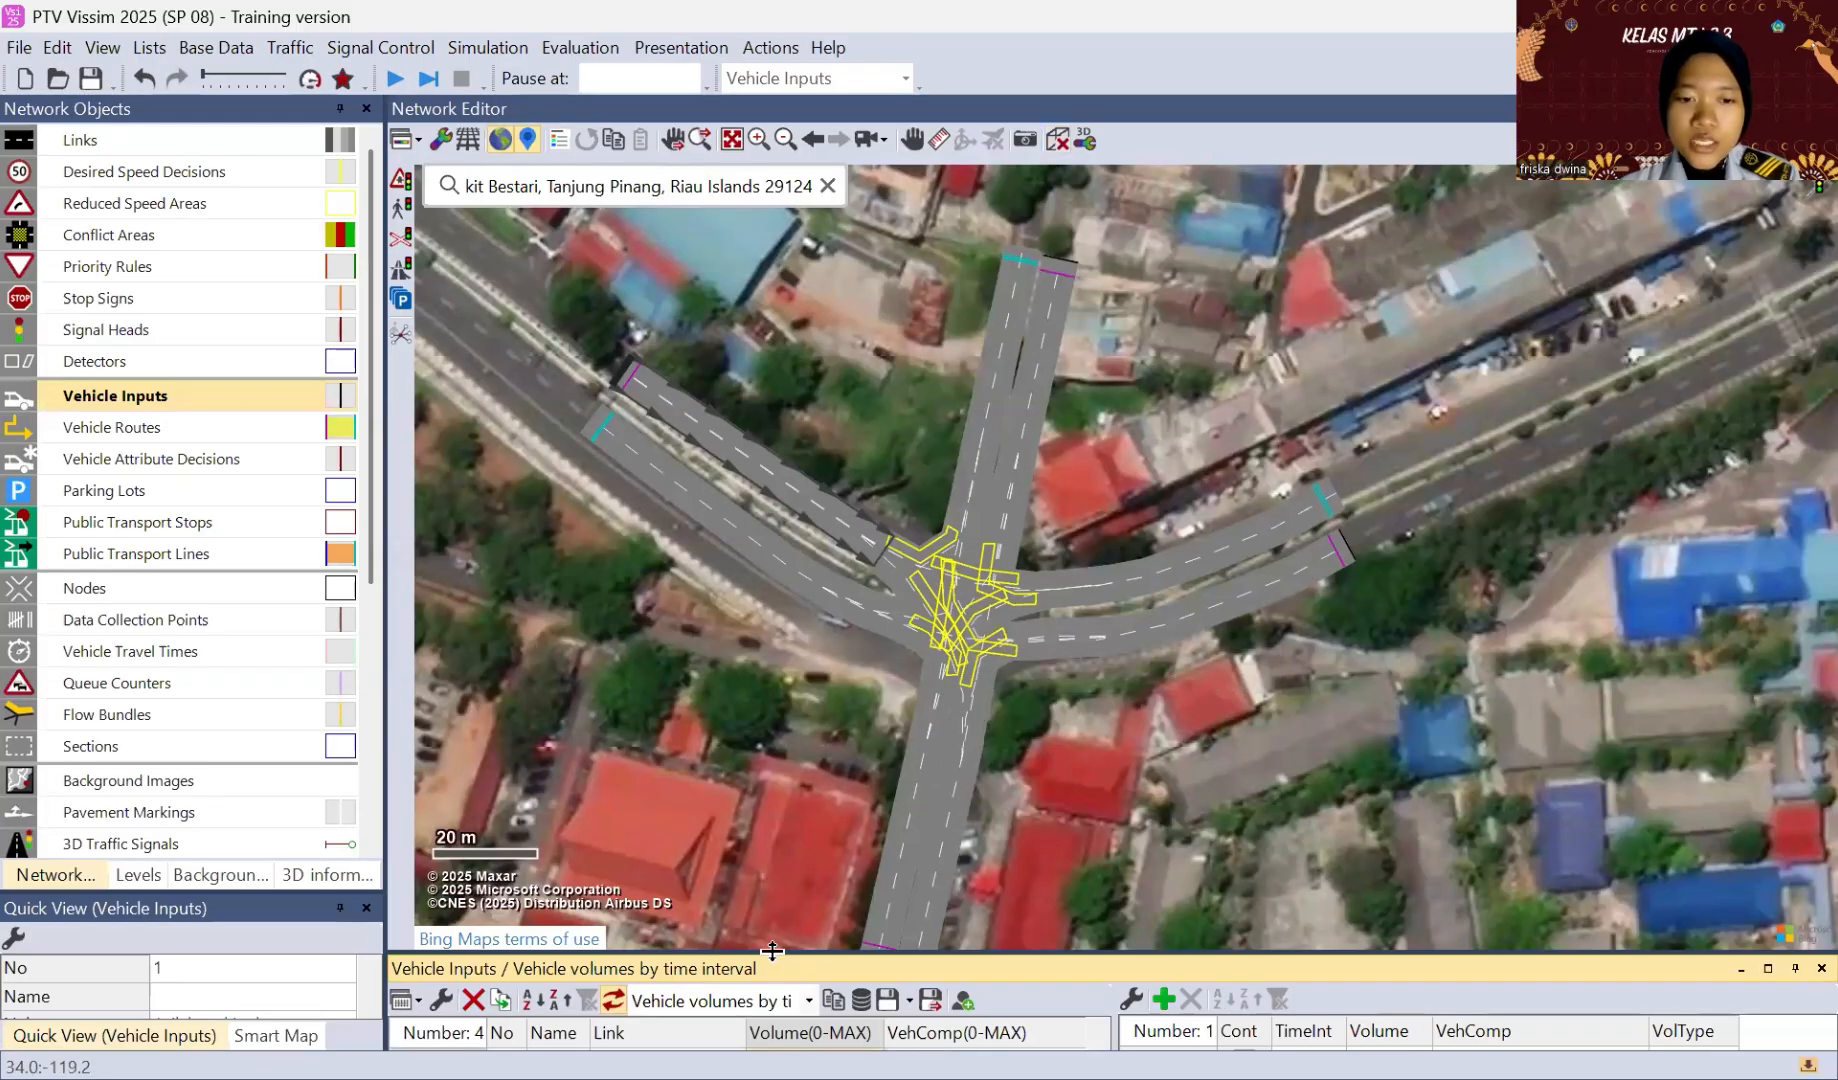
drag(772, 951, 776, 746)
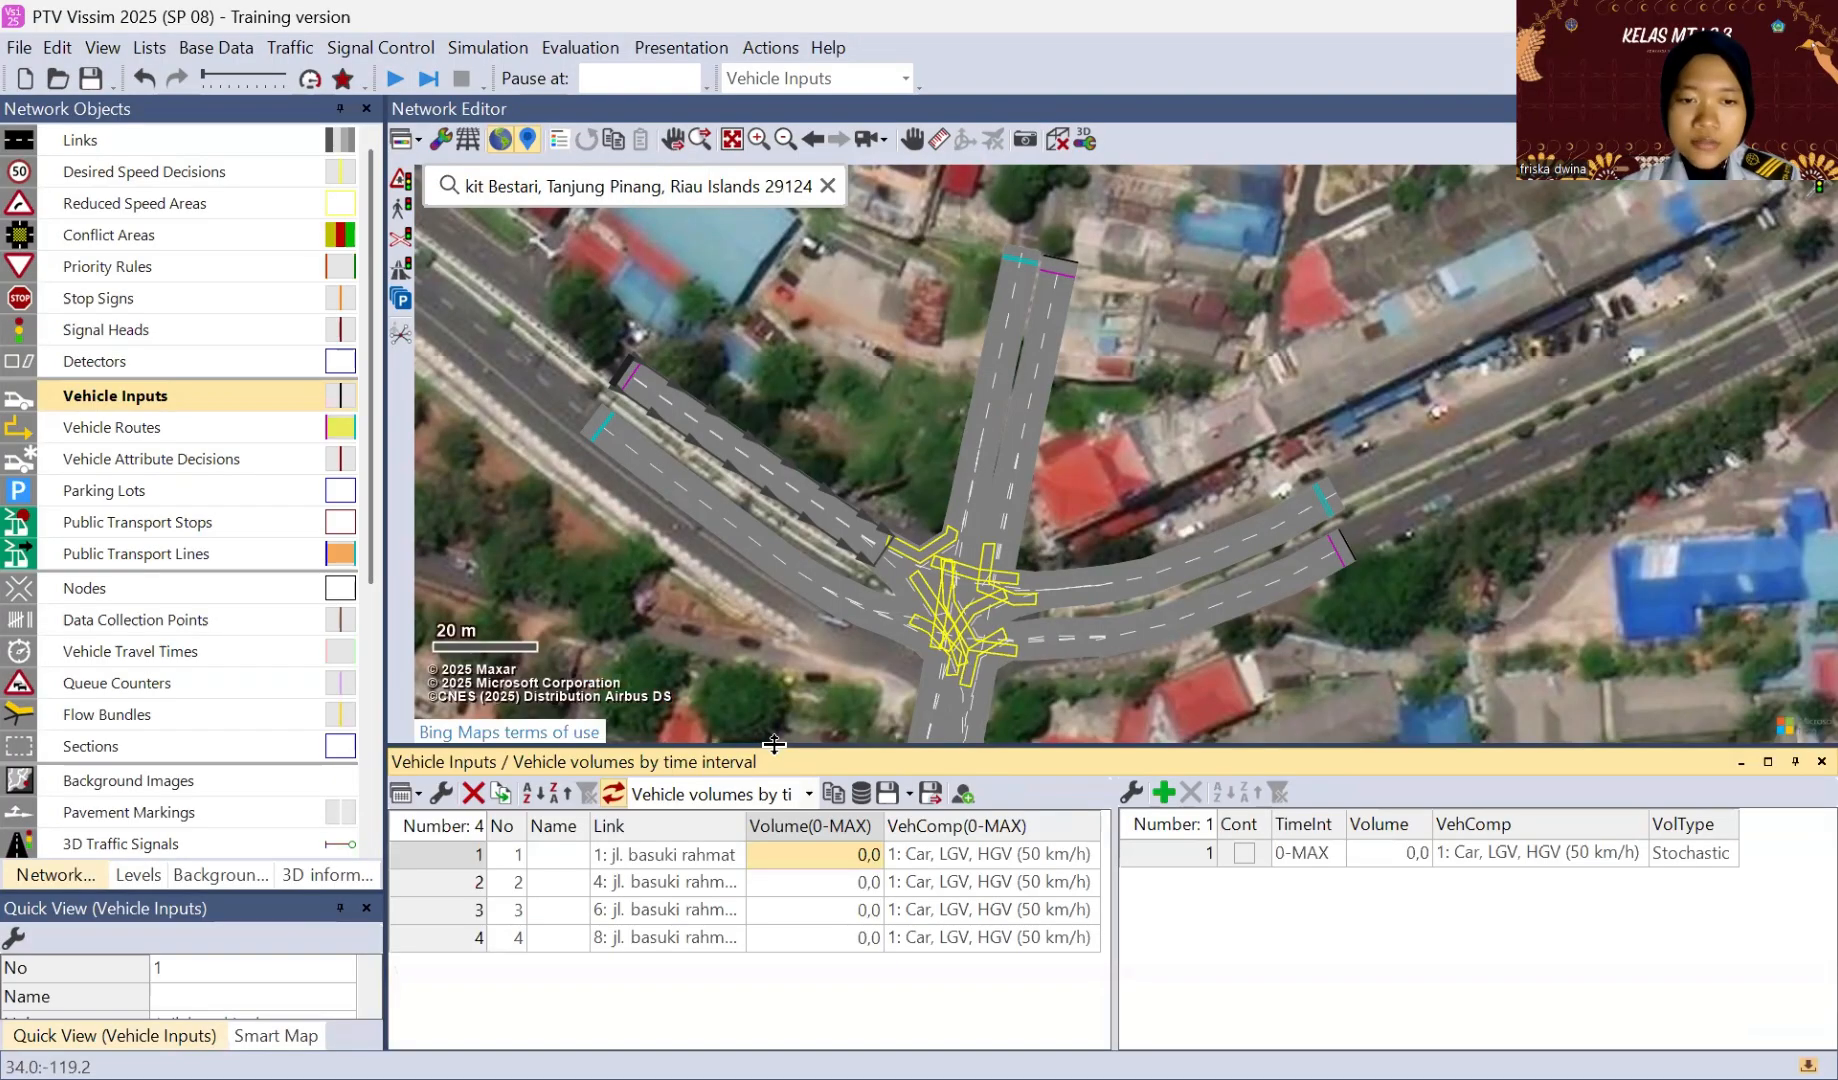
click(805, 856)
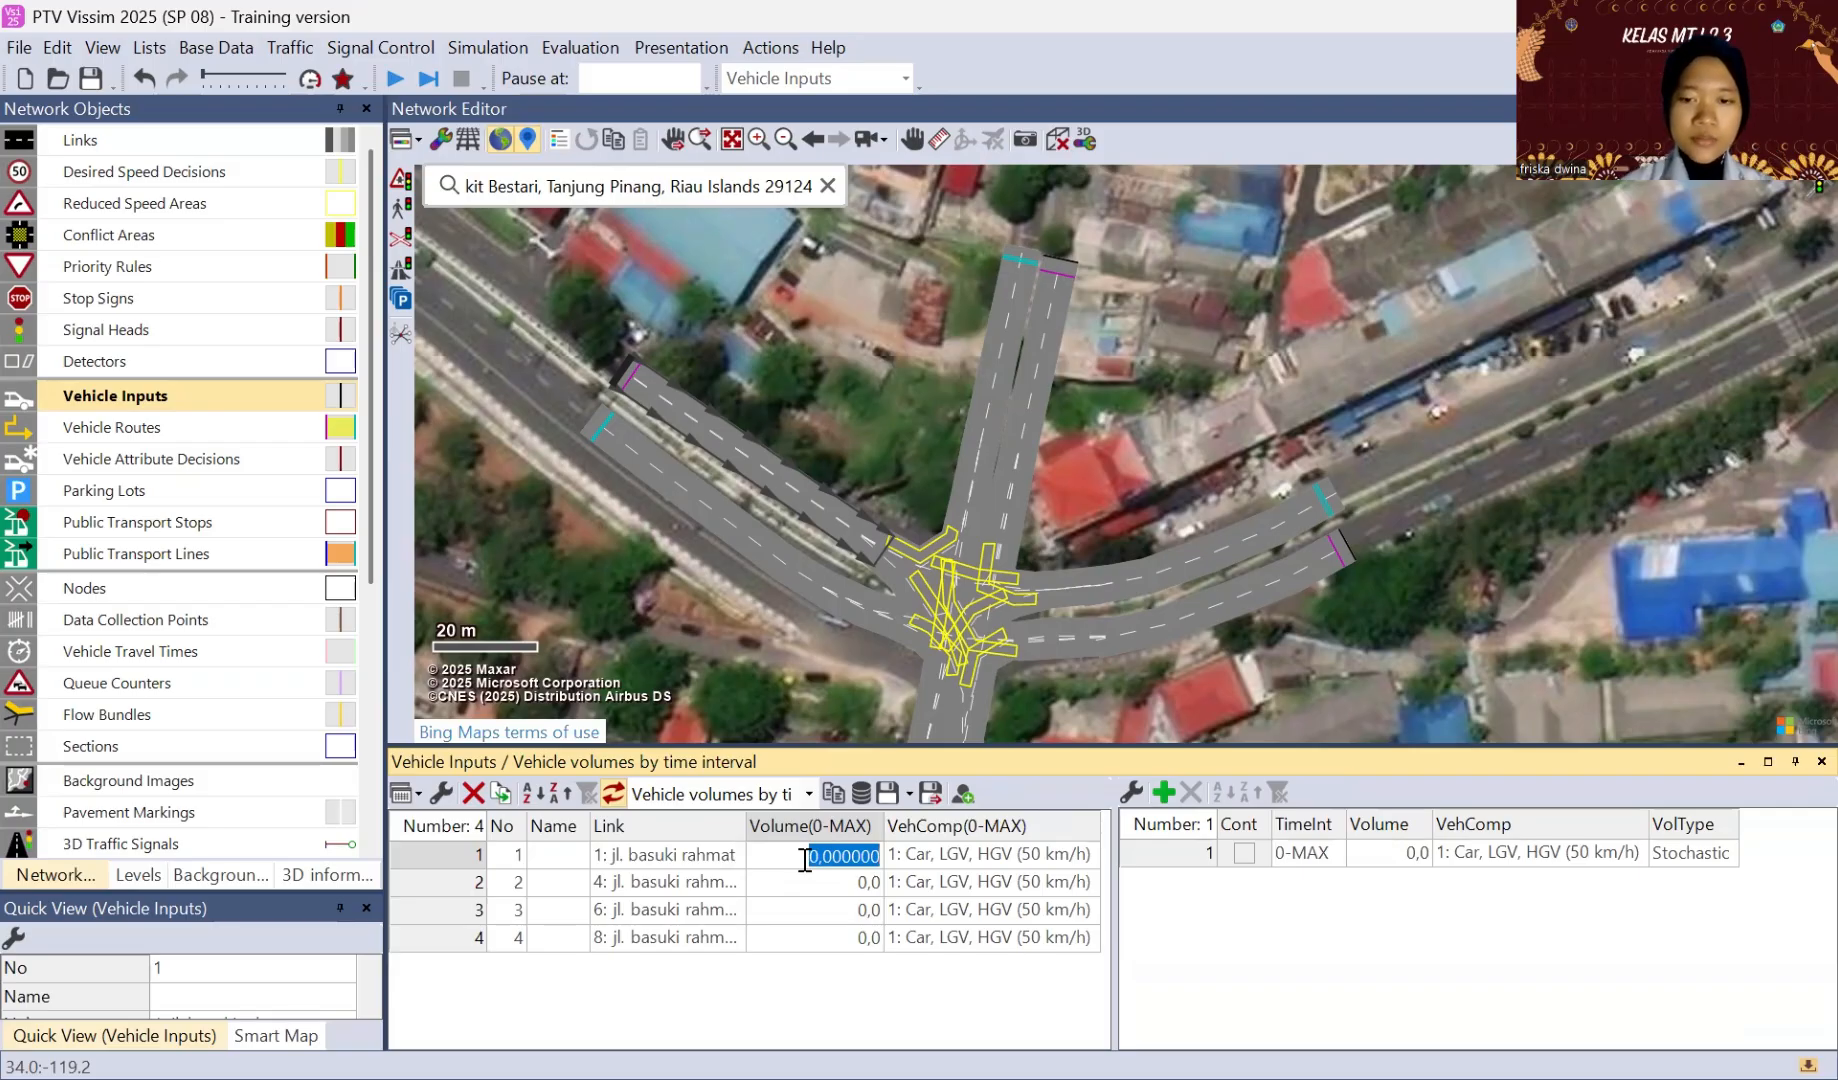
text(1000)
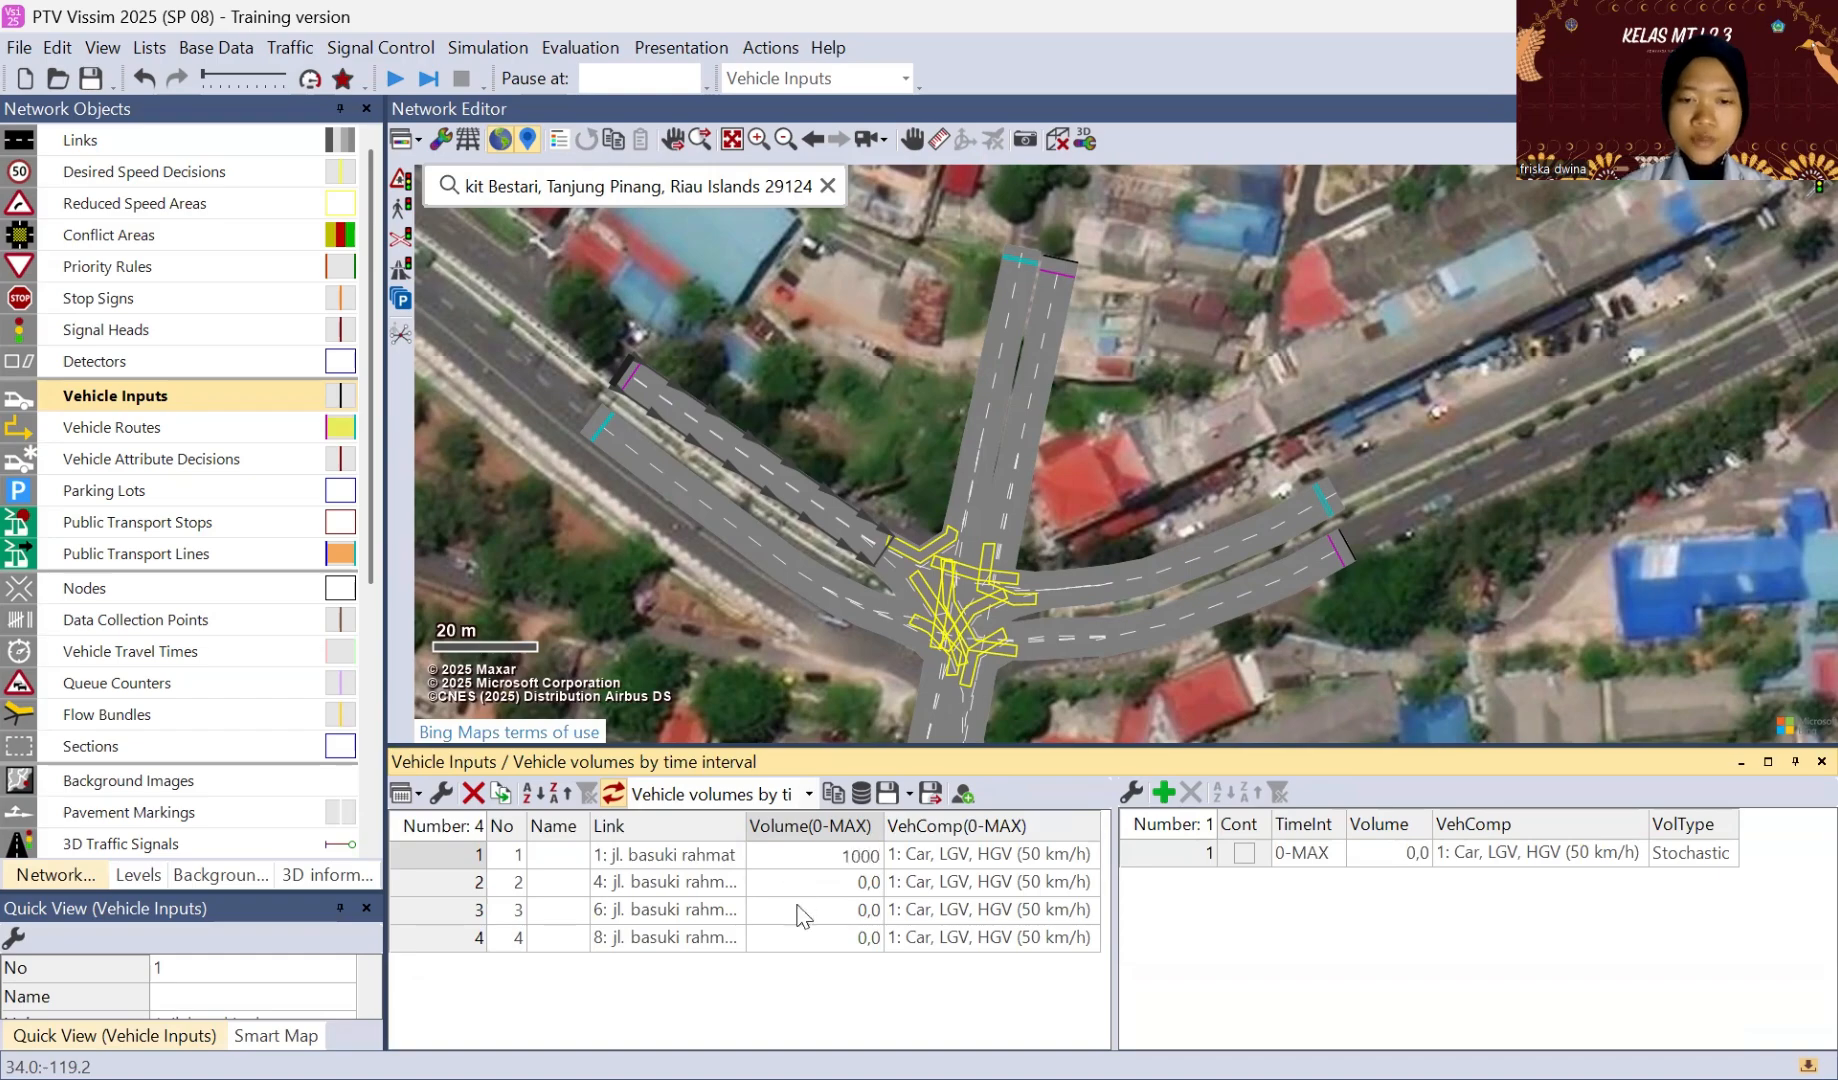
click(847, 881)
text(10)
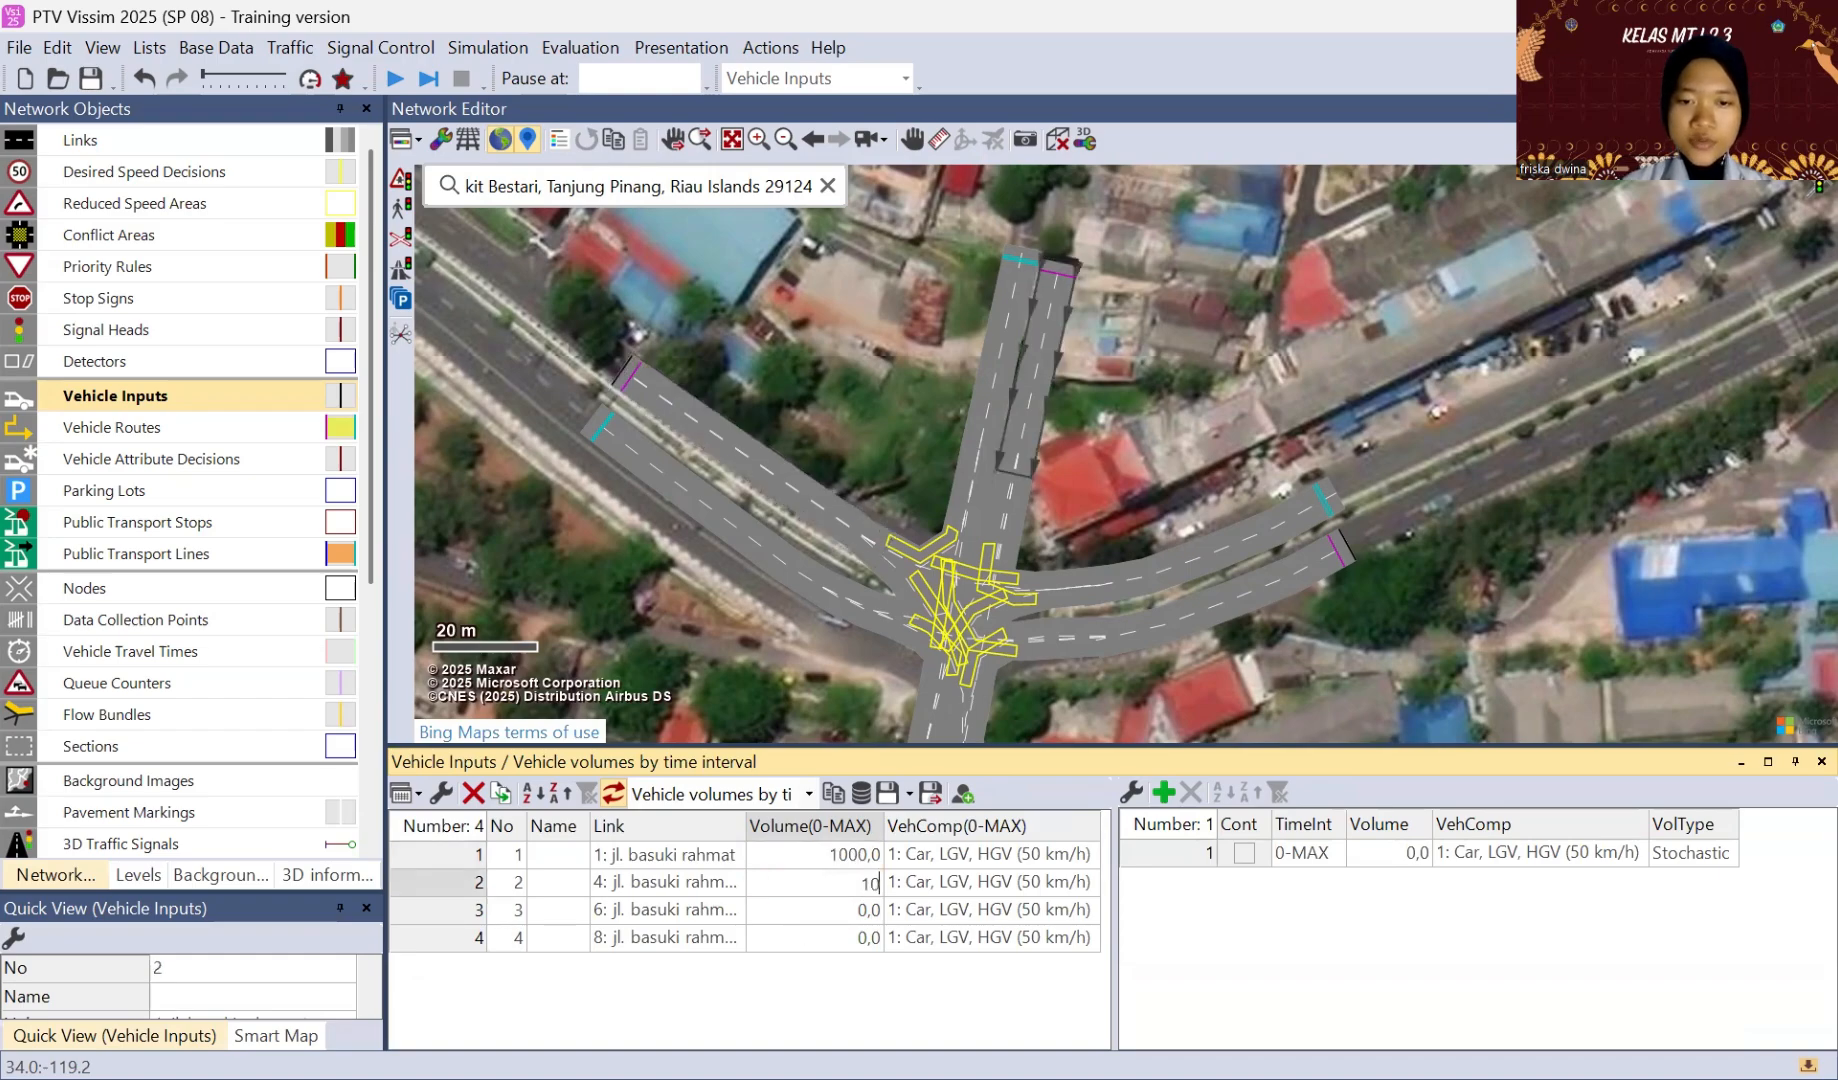
text(00)
click(855, 910)
text(10)
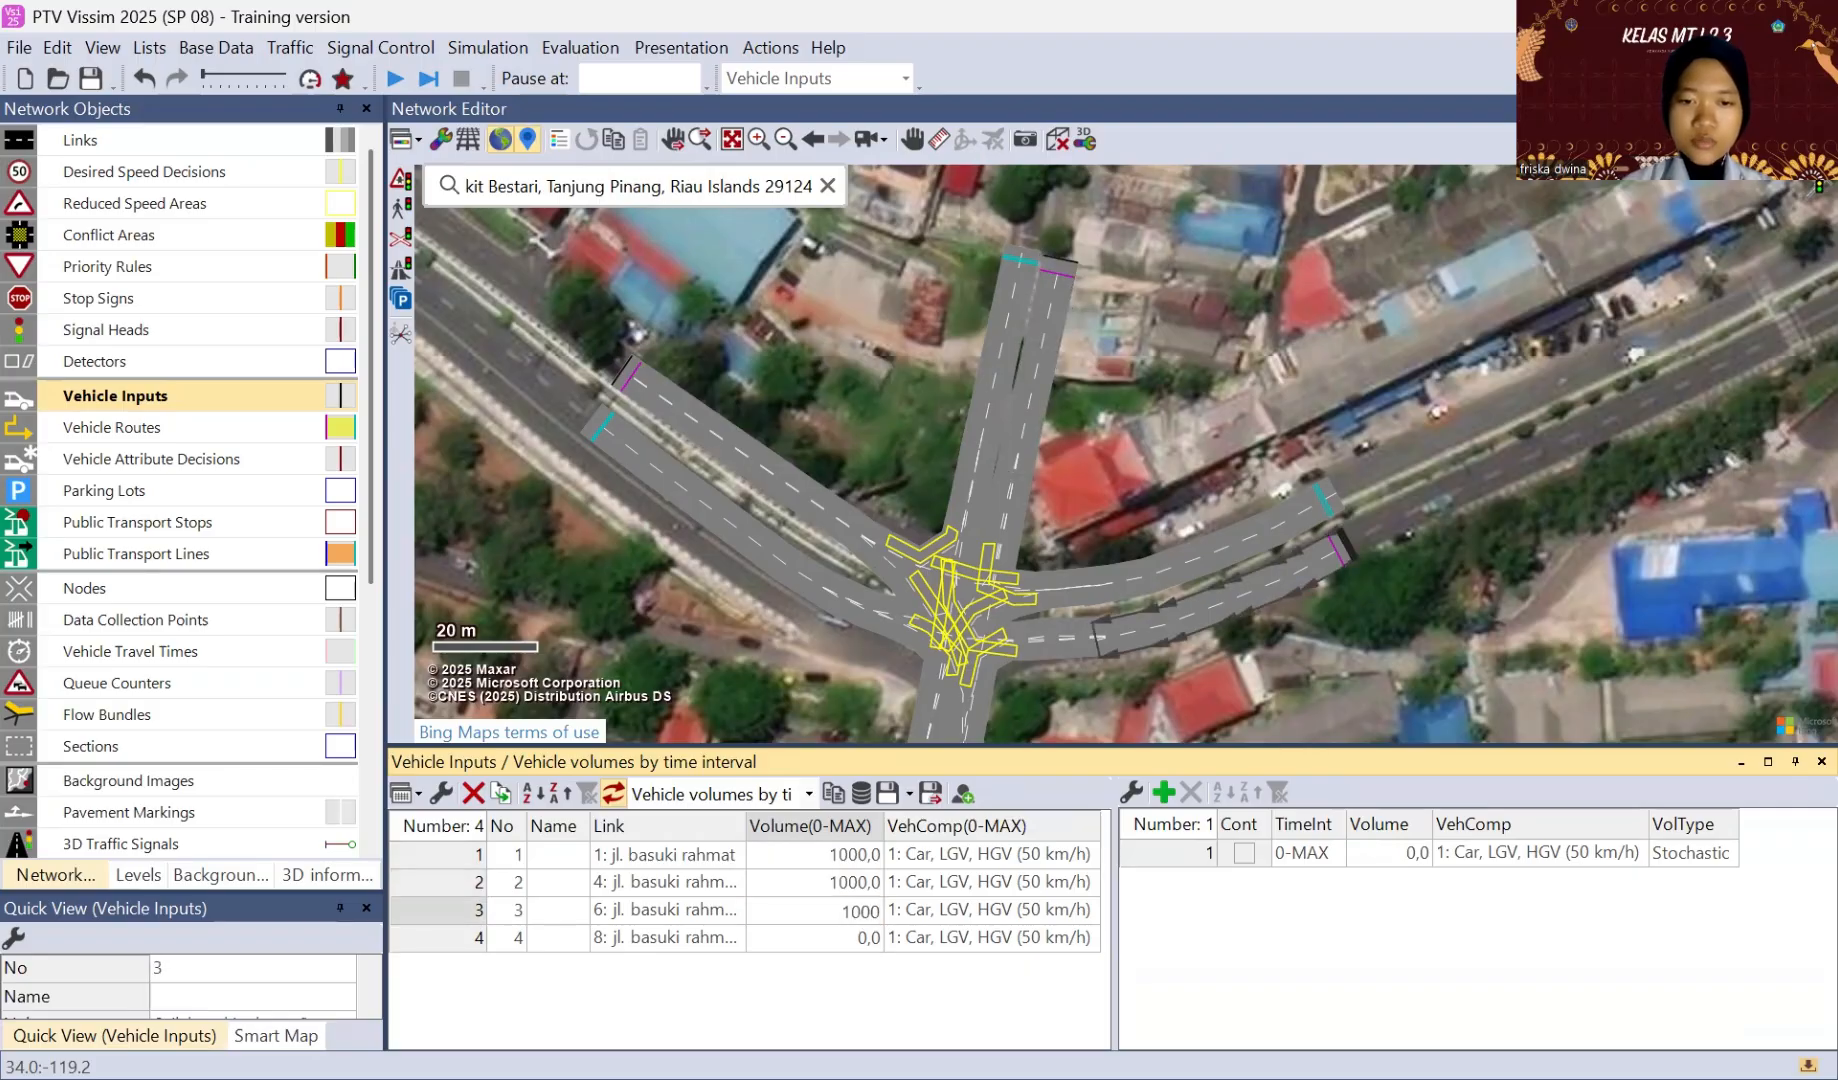
click(852, 938)
text(100)
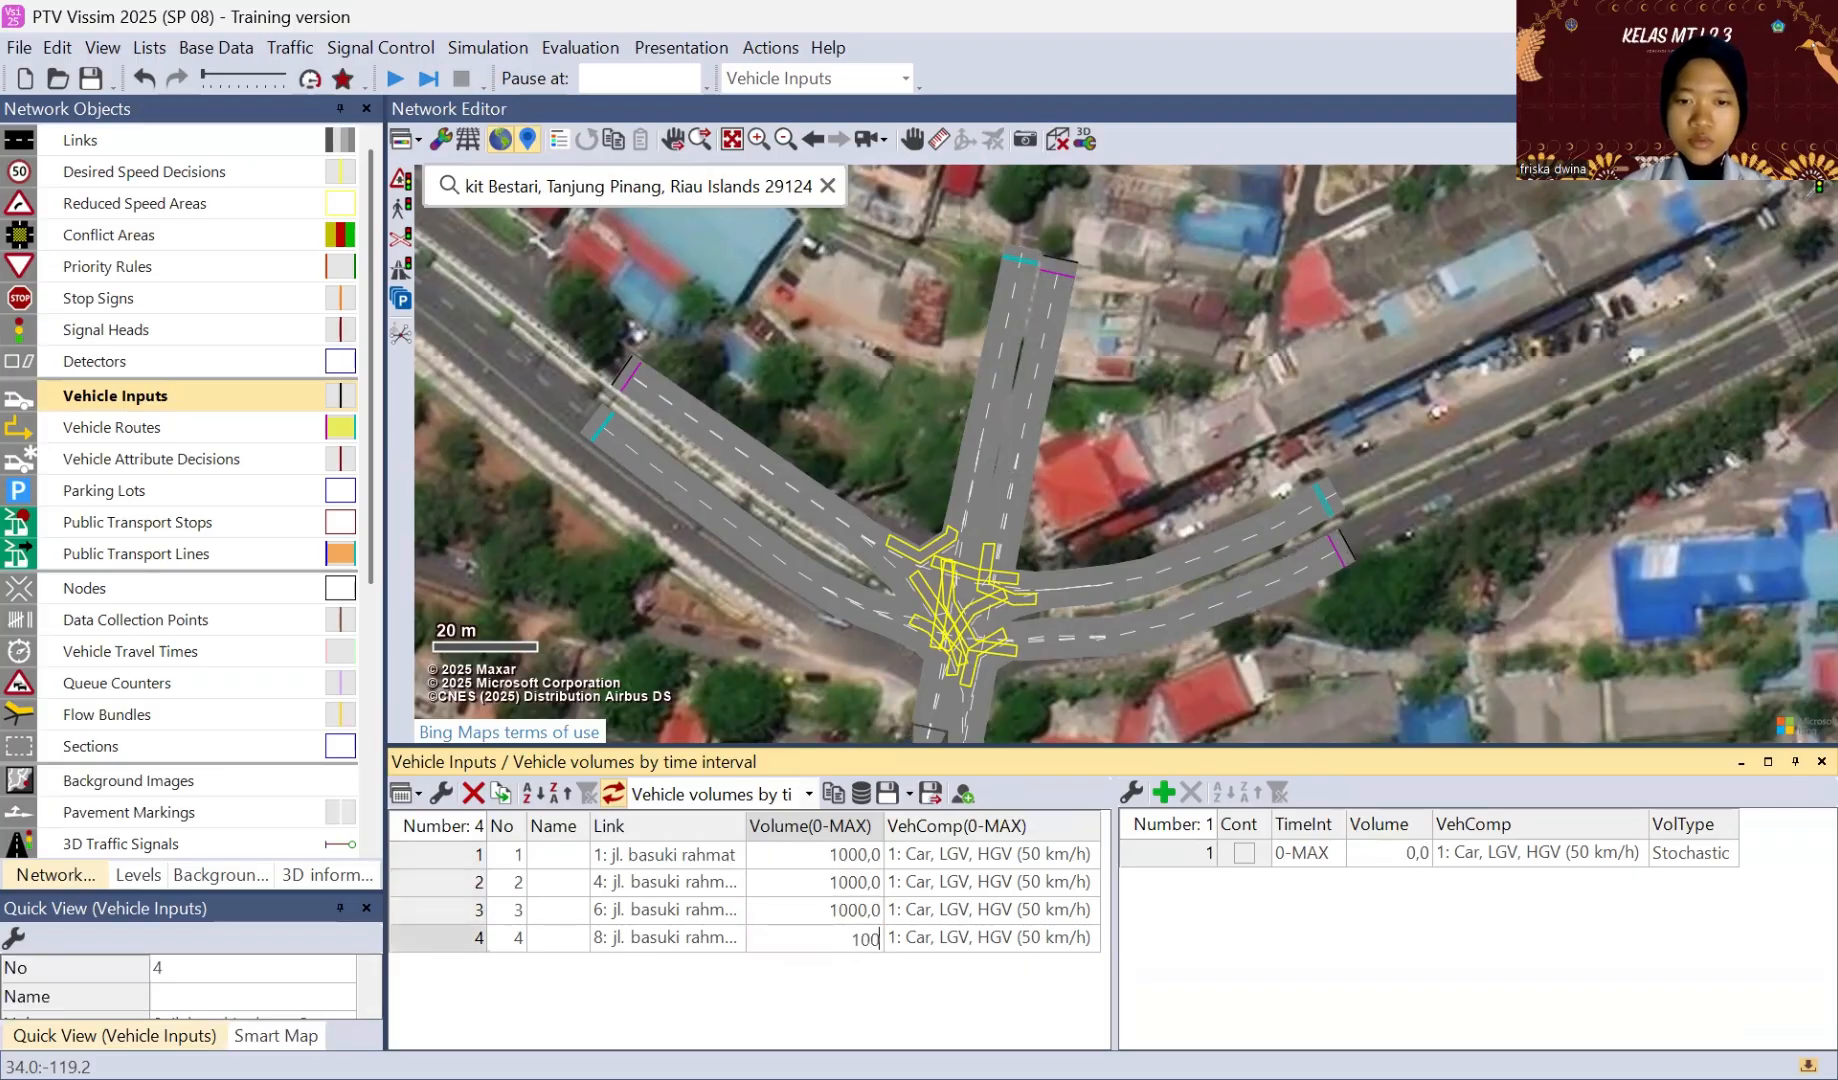
text(0)
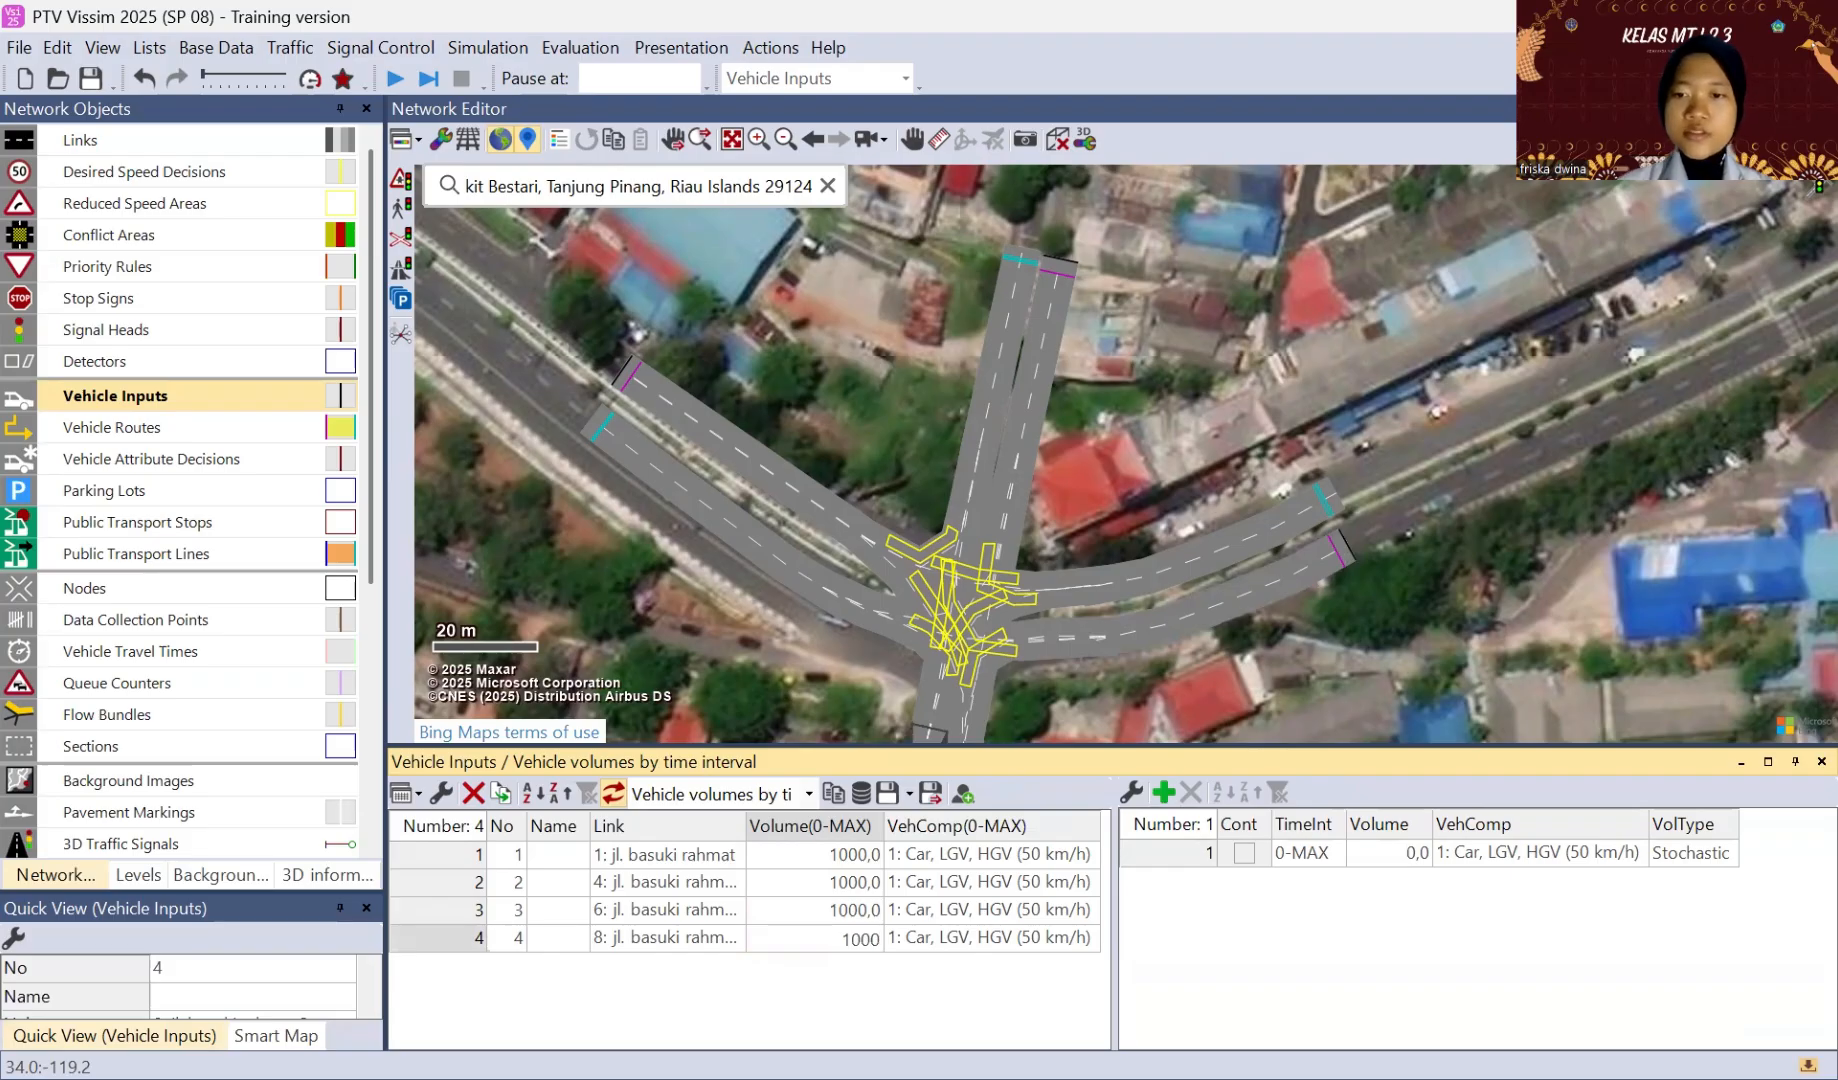
click(1254, 950)
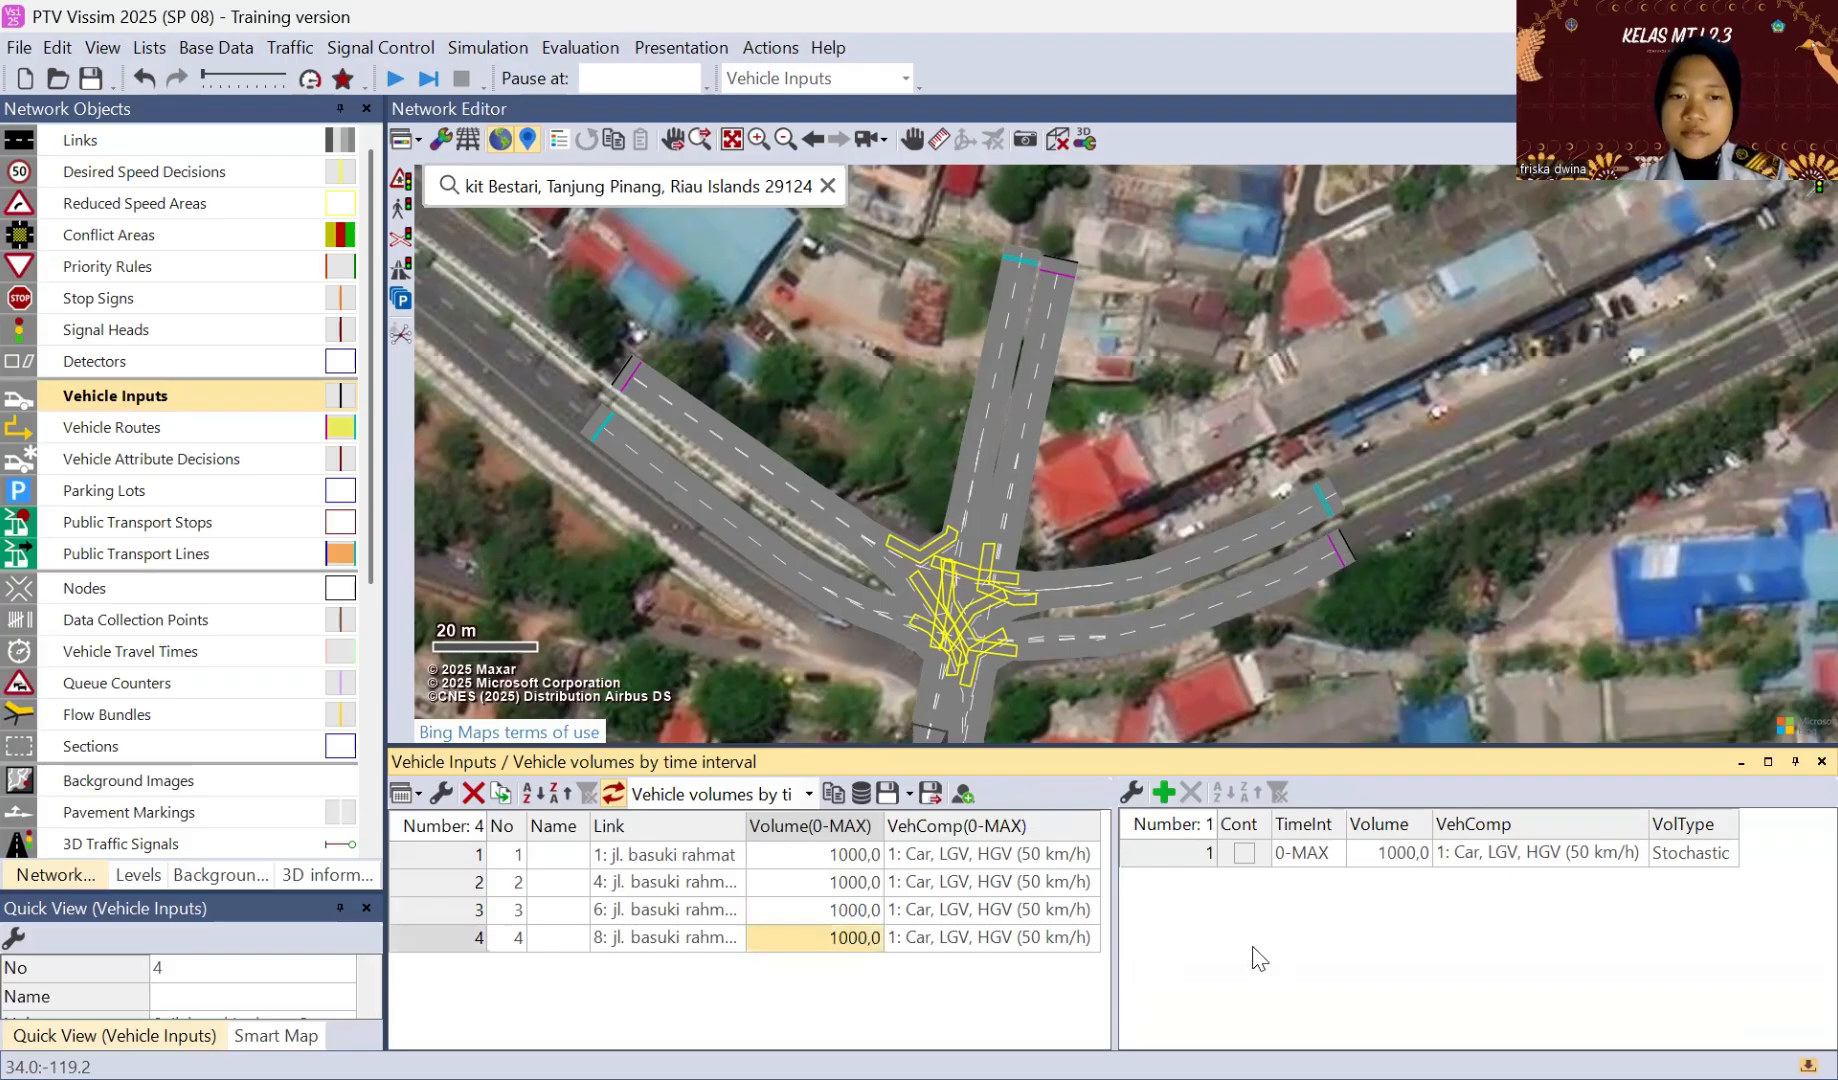
Step: Add a new vehicle composition below the two existing ones and name it "vissim 1"
click(465, 855)
click(447, 884)
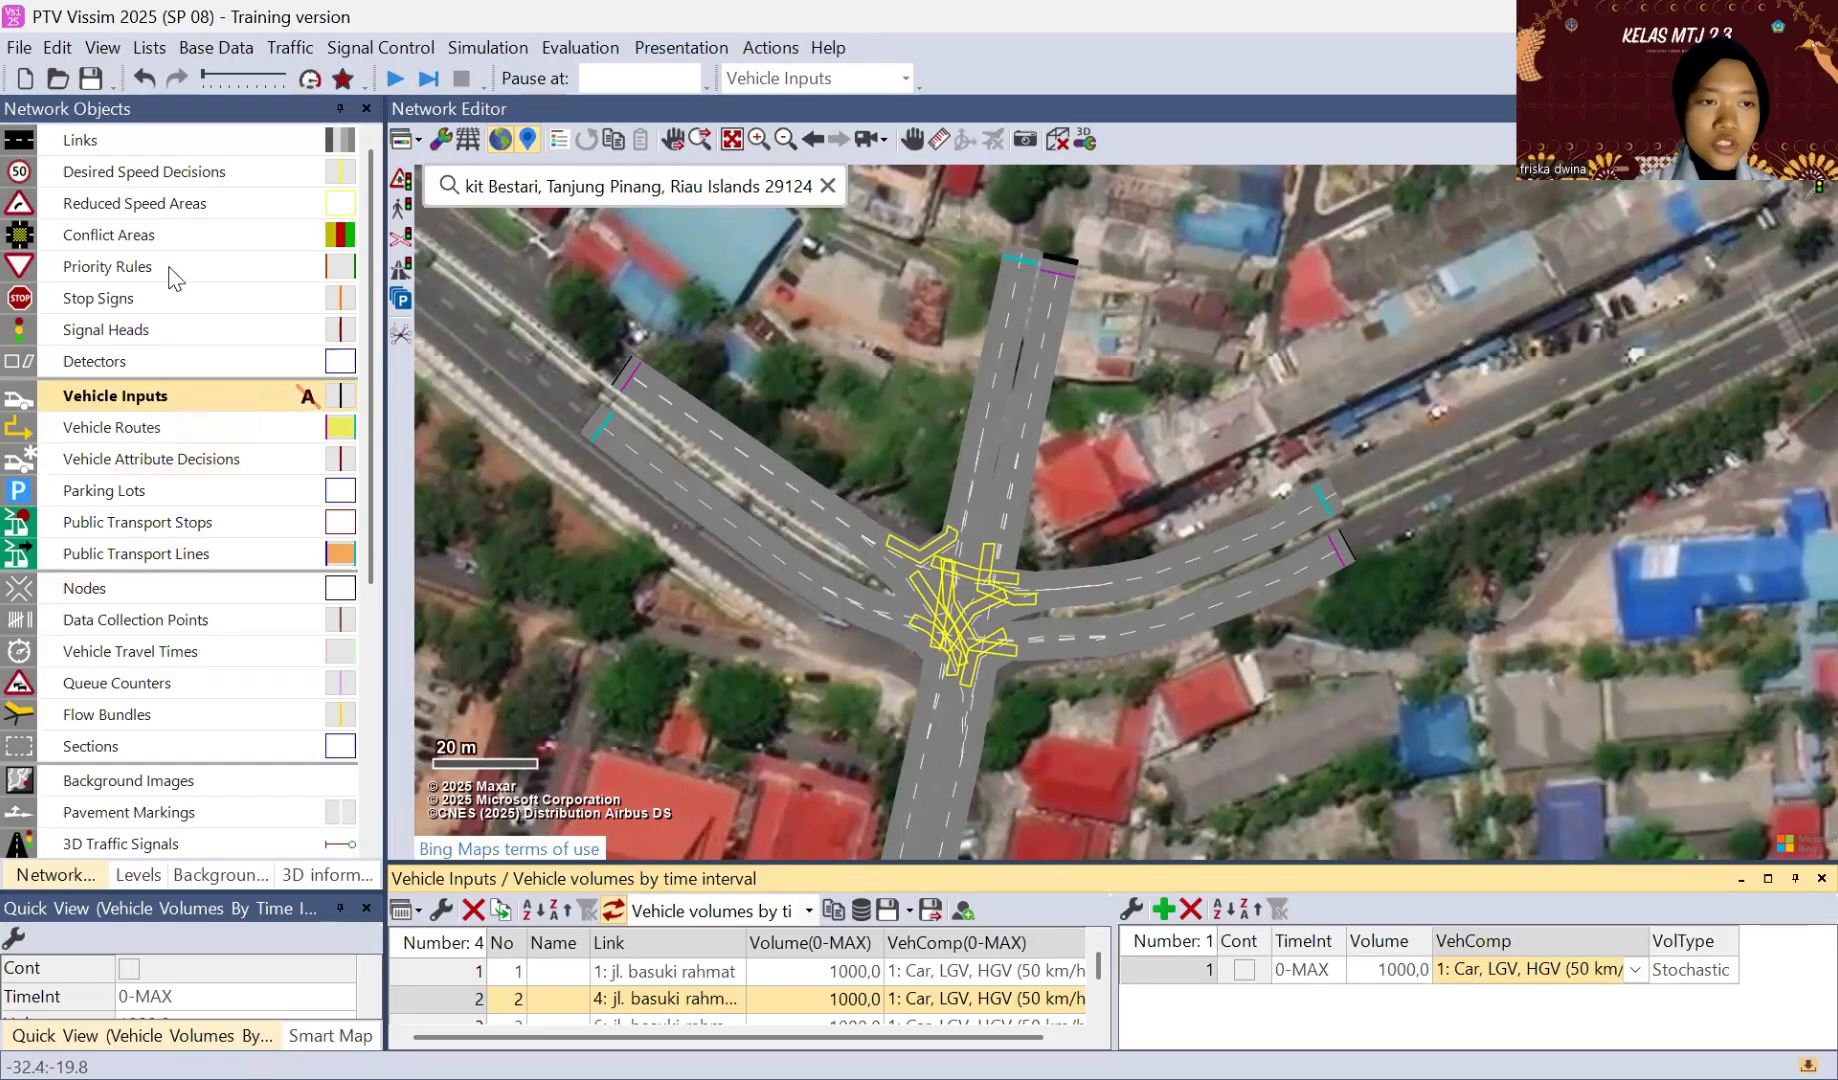
click(296, 50)
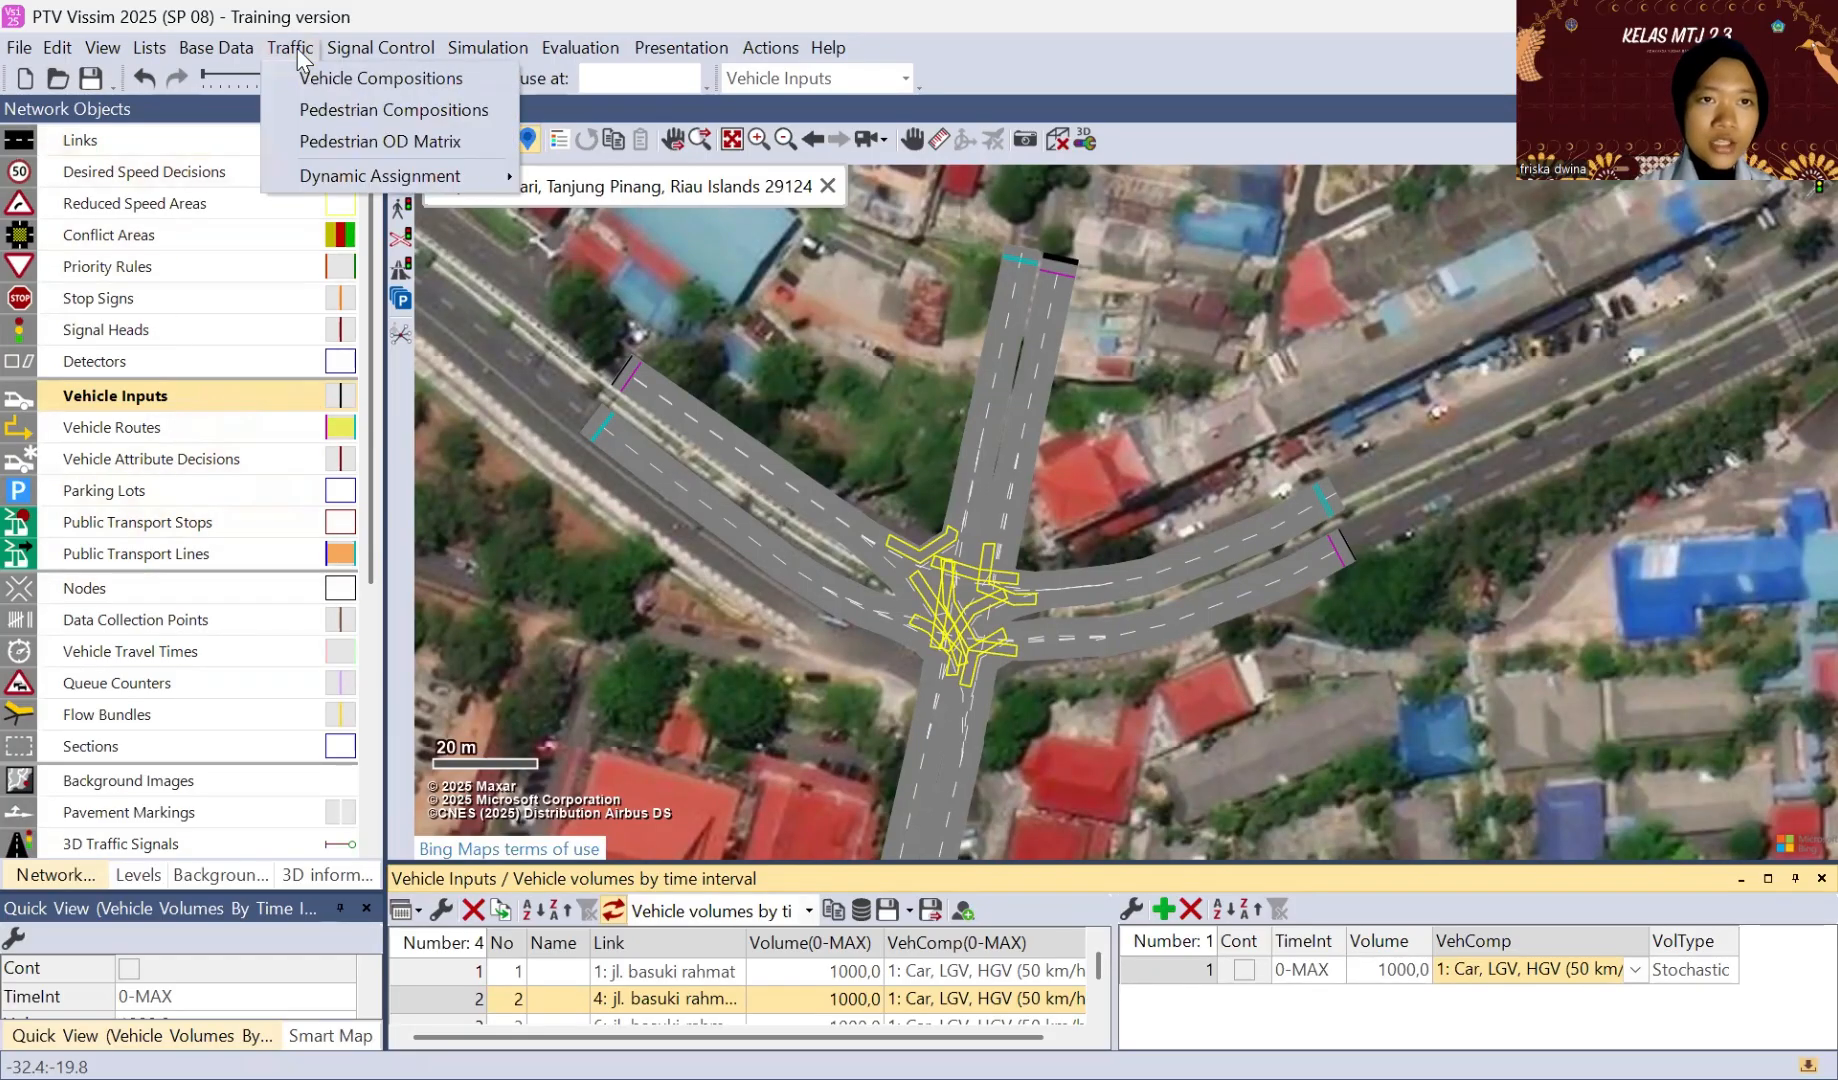
click(320, 79)
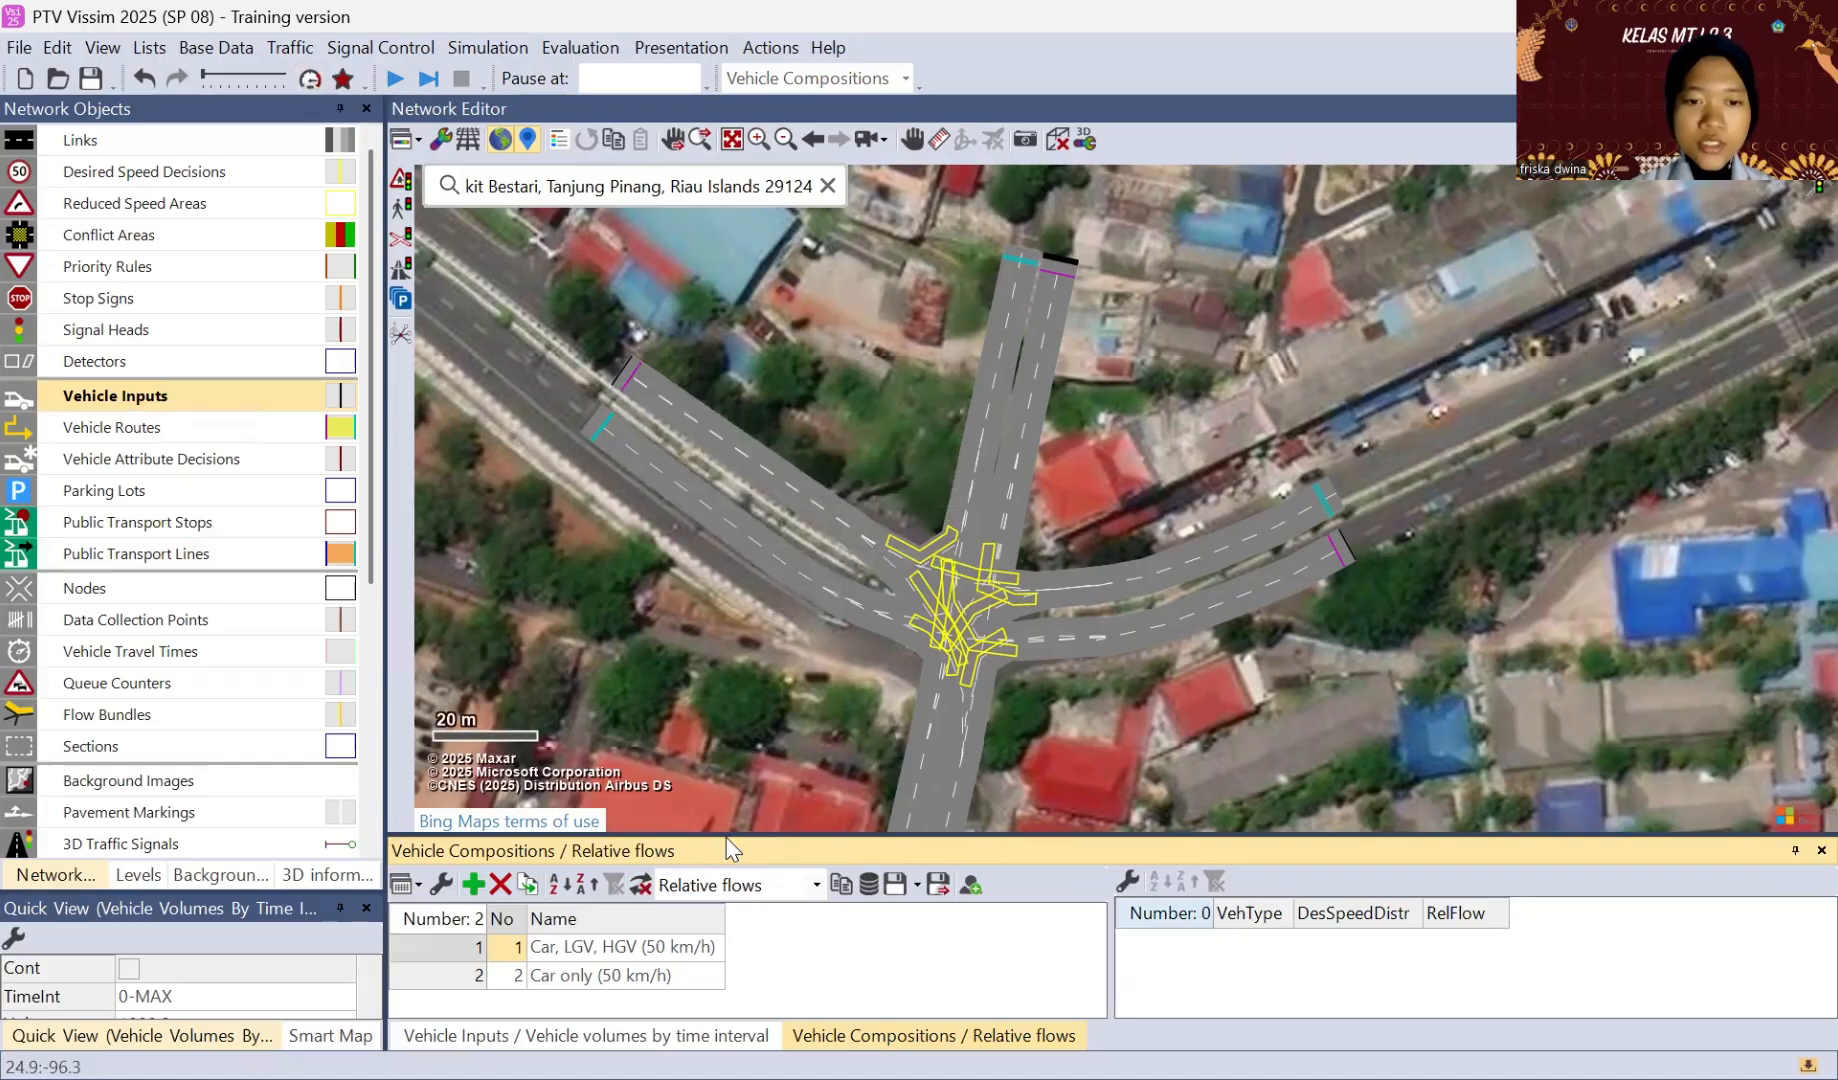
drag(728, 832, 750, 608)
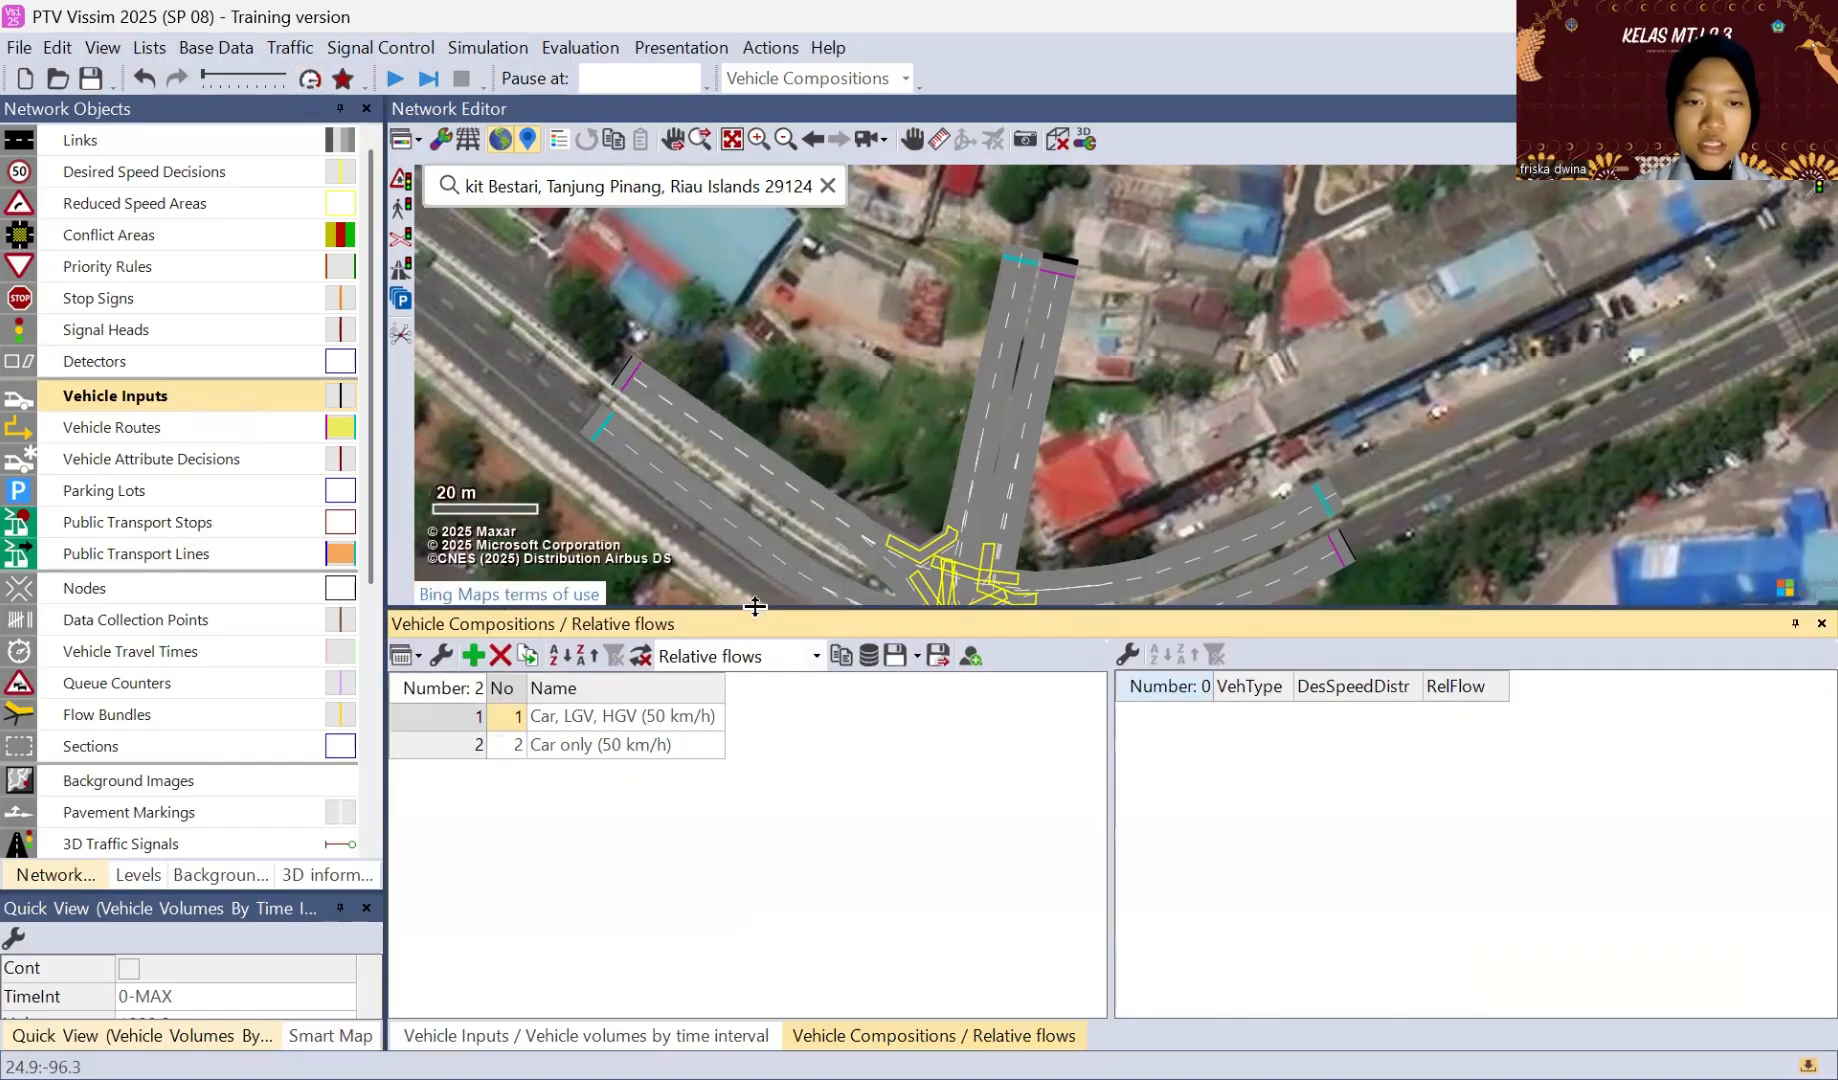
right_click(580, 837)
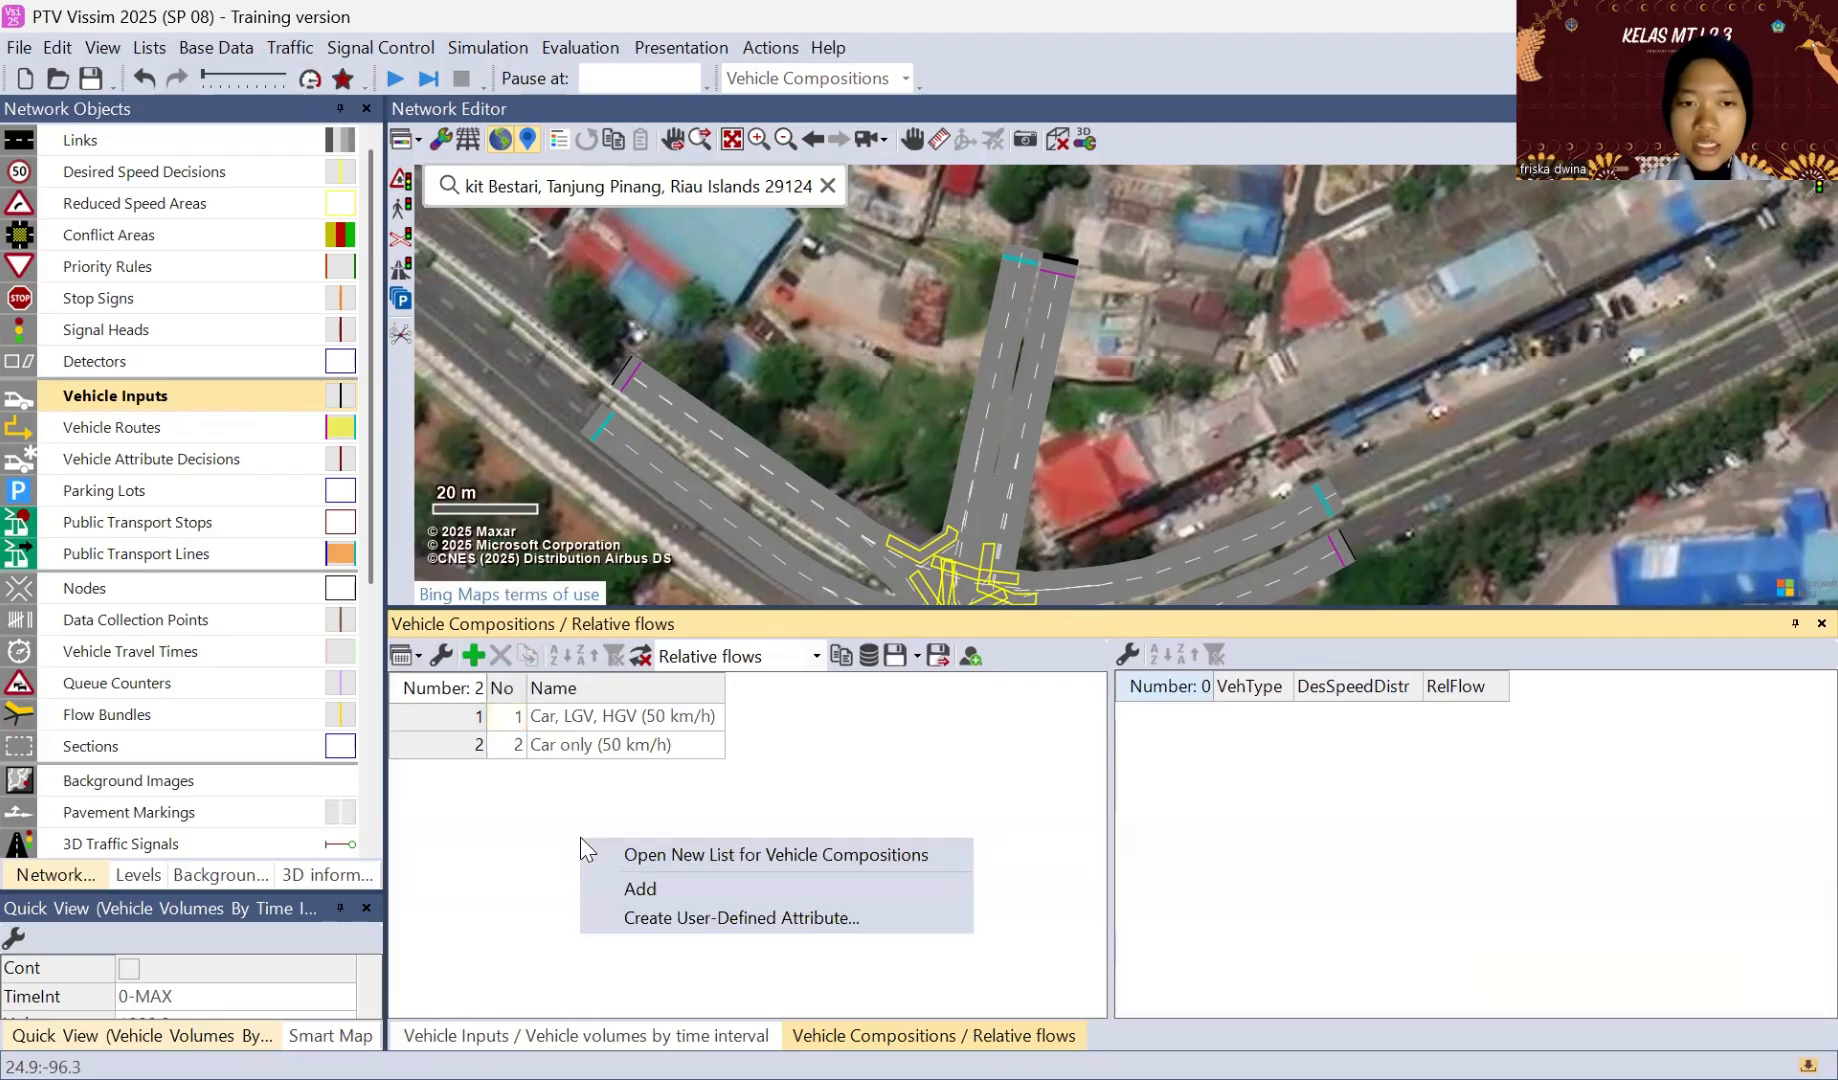
click(613, 883)
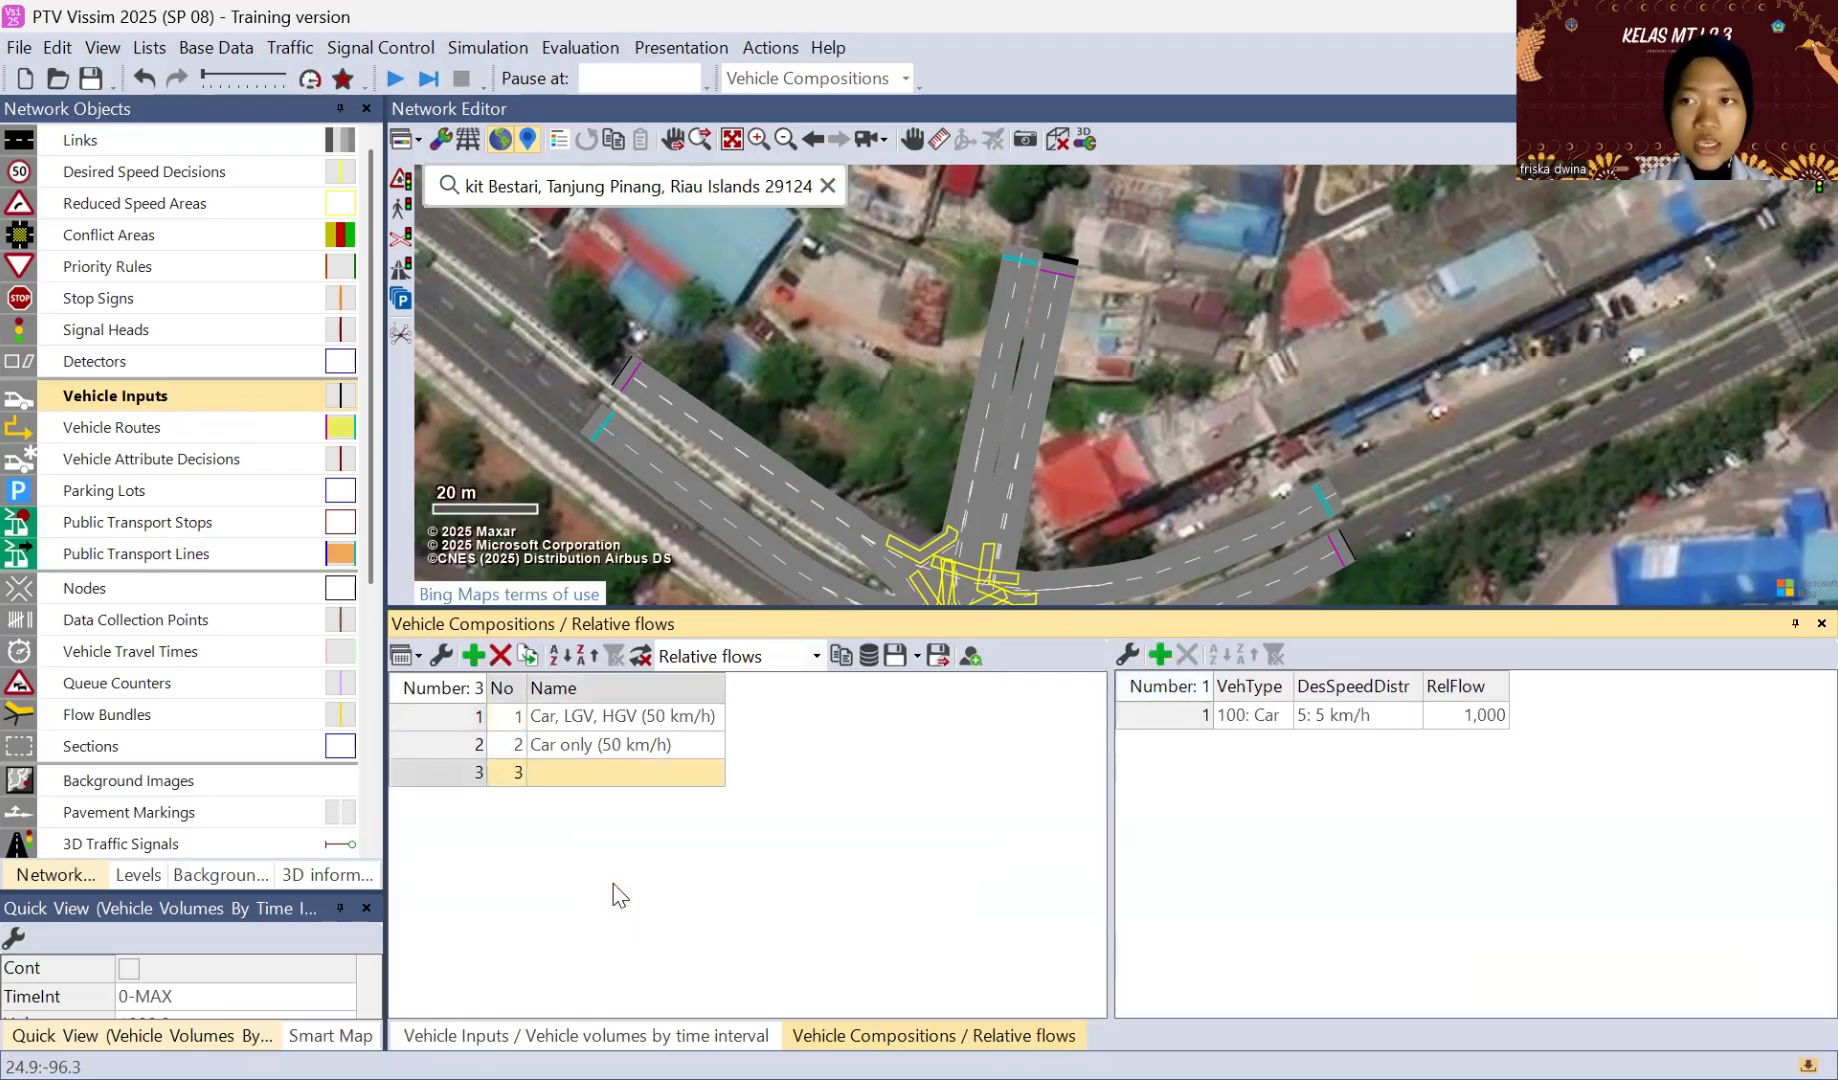
click(605, 773)
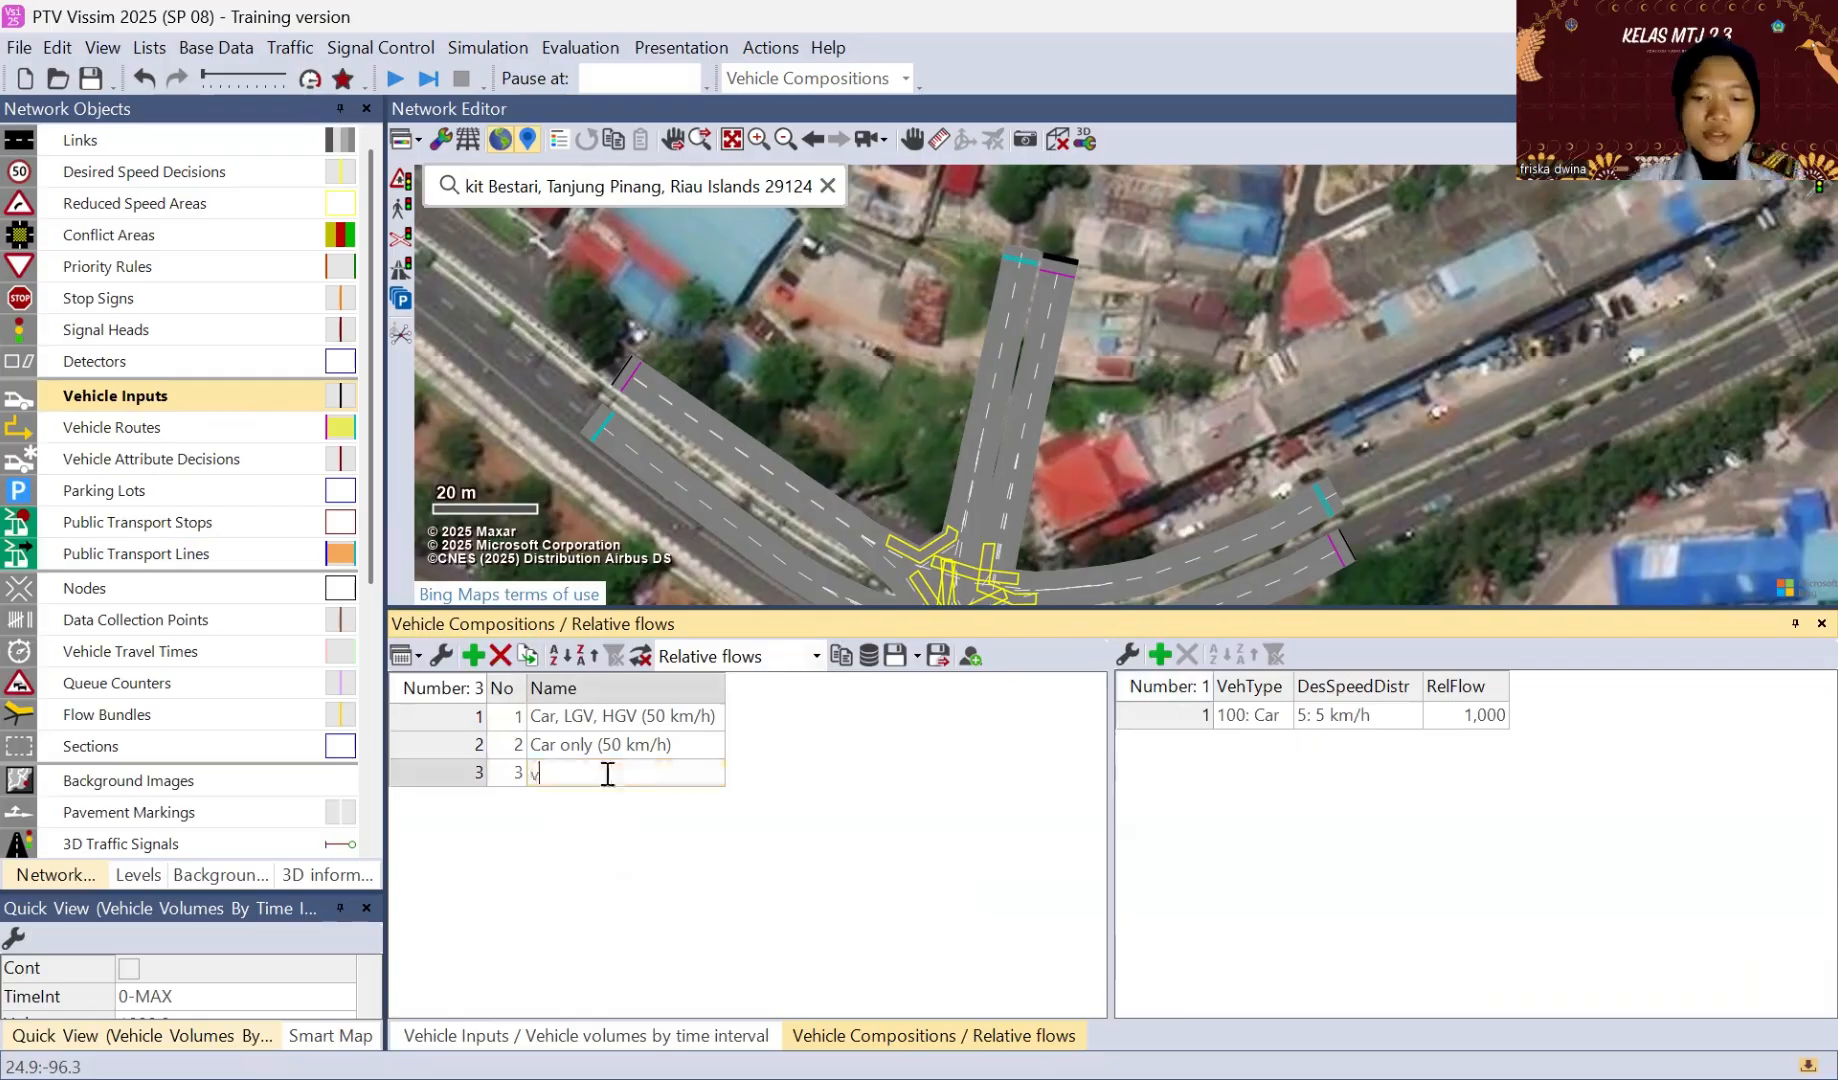
text(vissim)
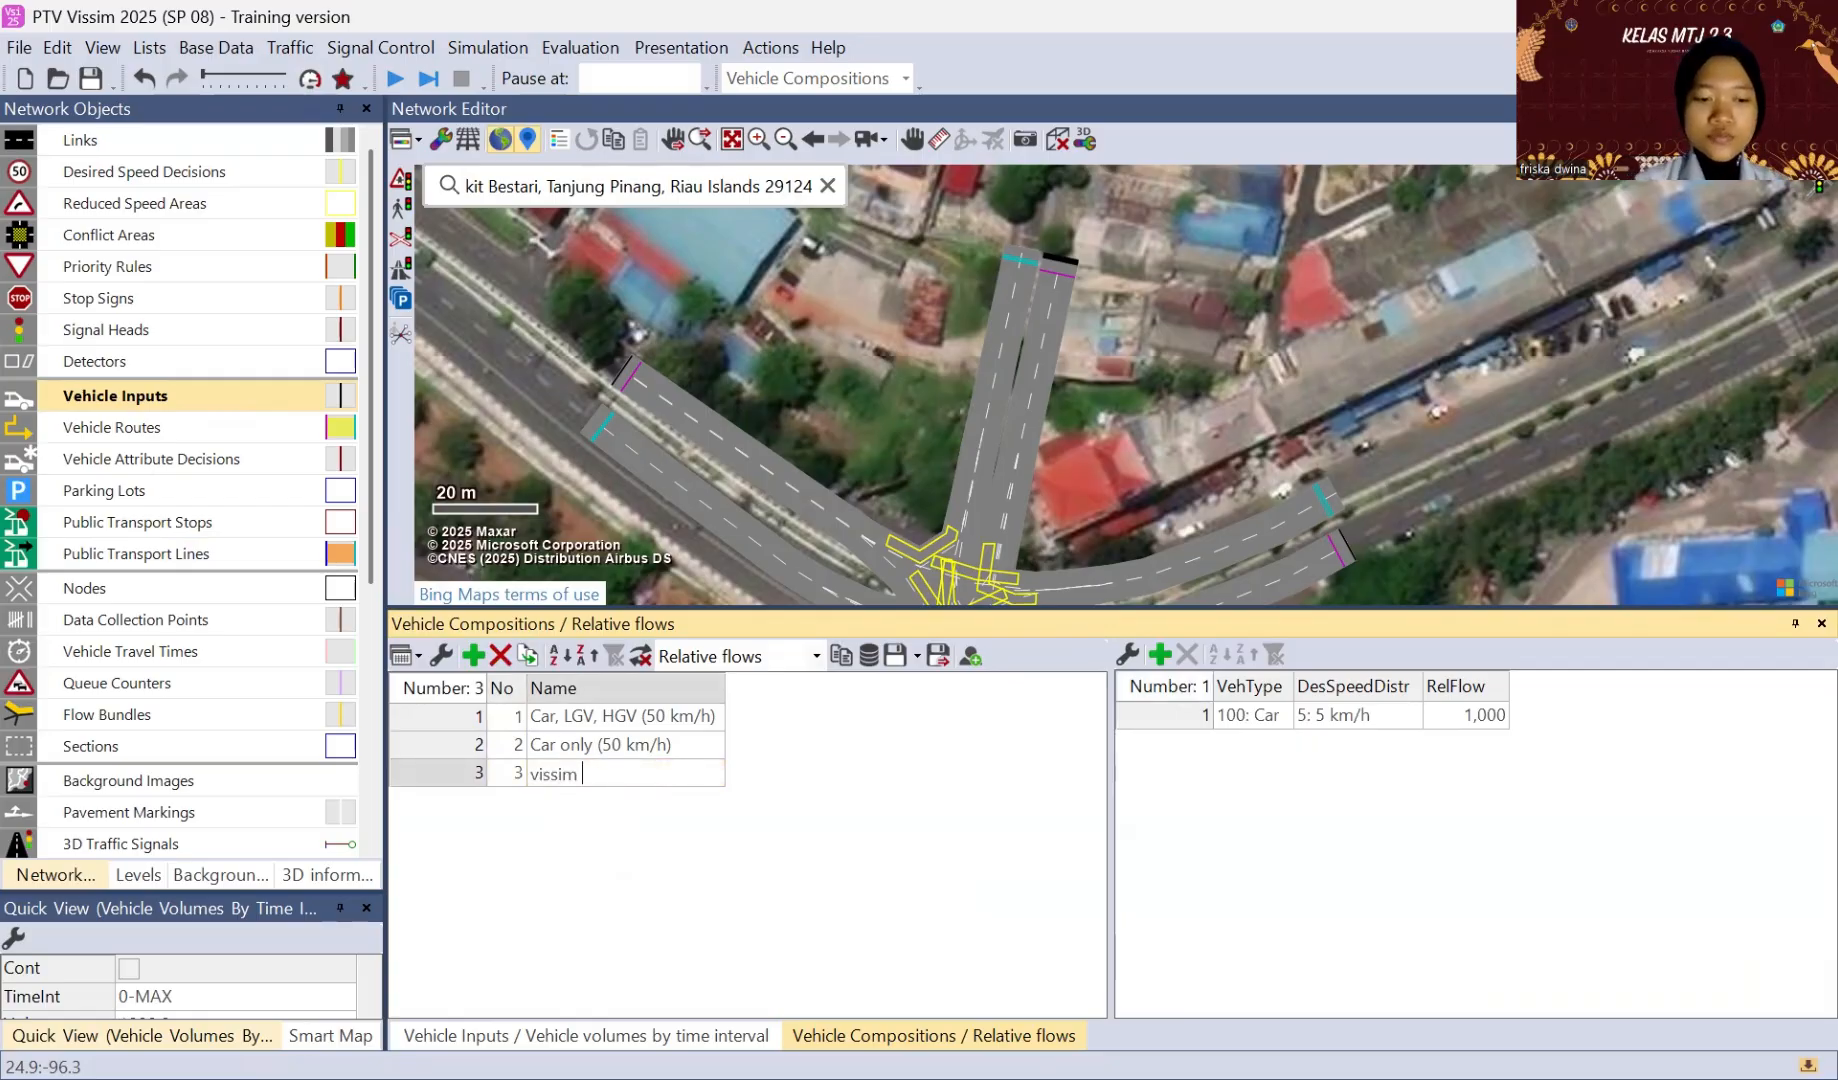
text( 1)
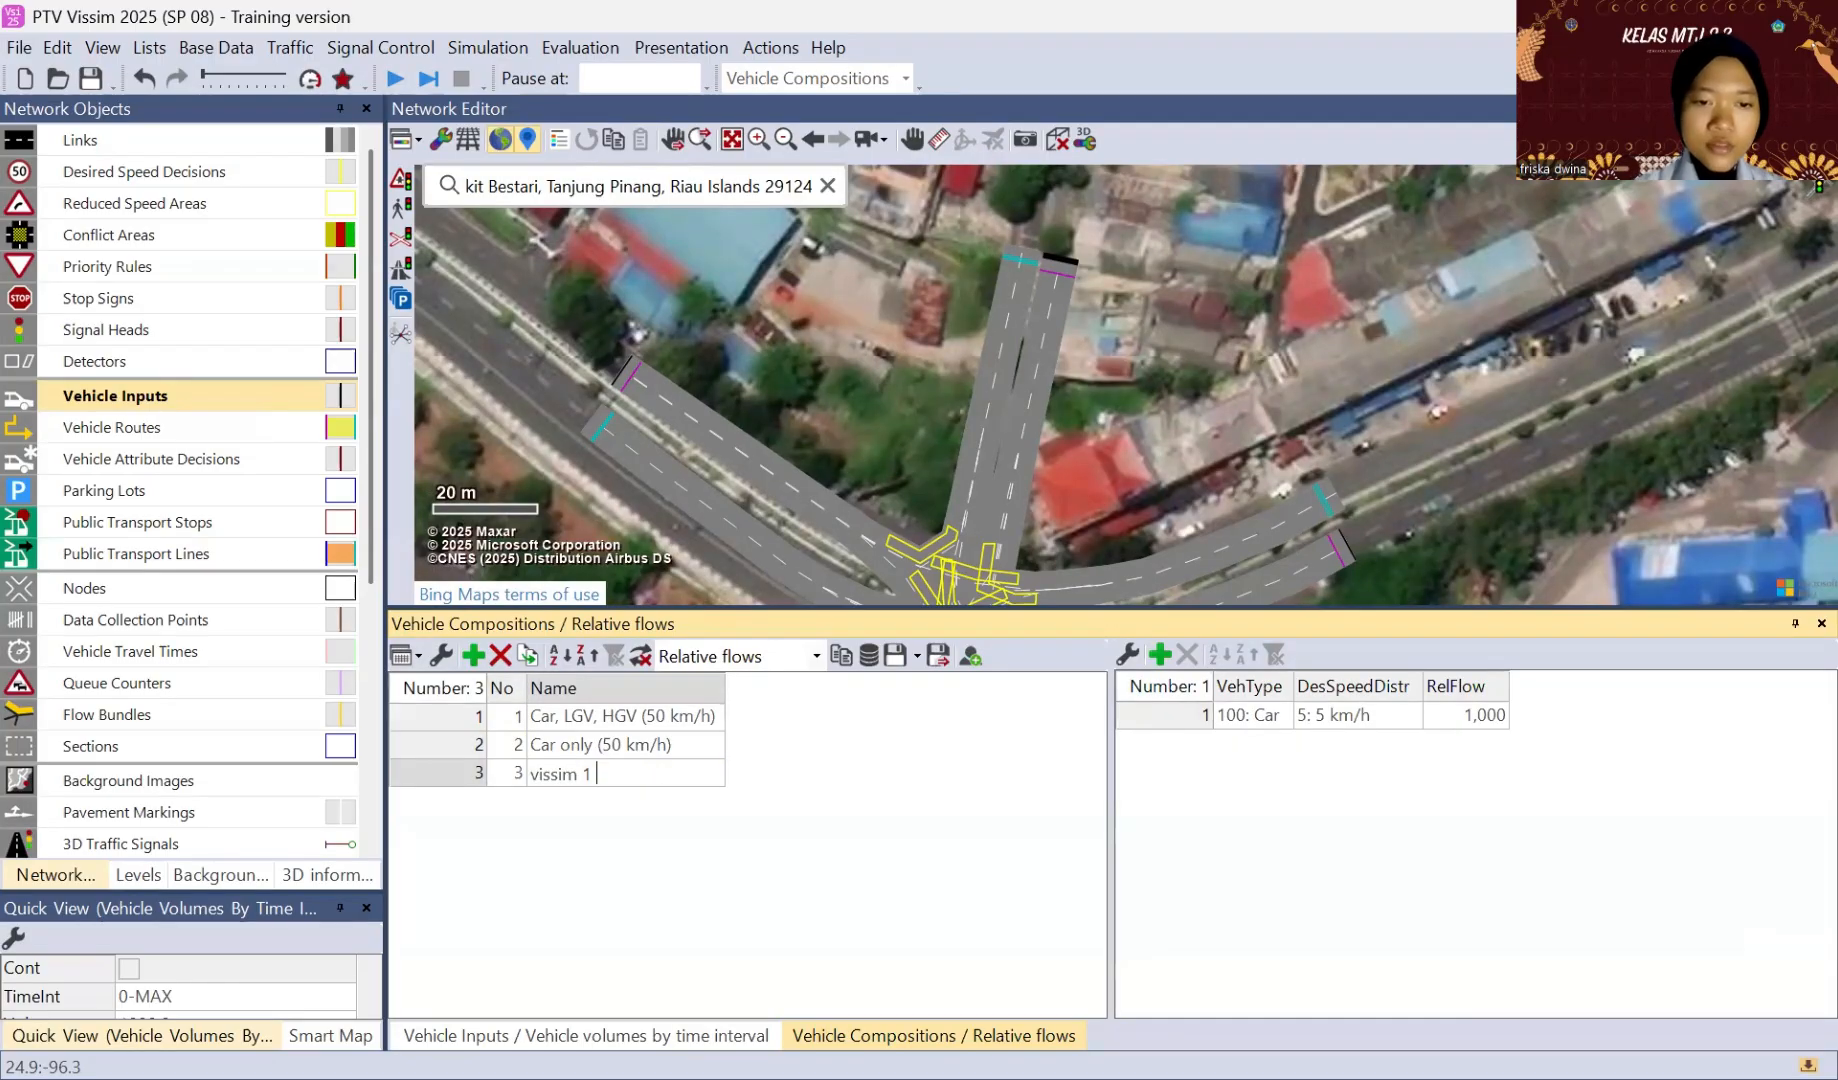
key(Return)
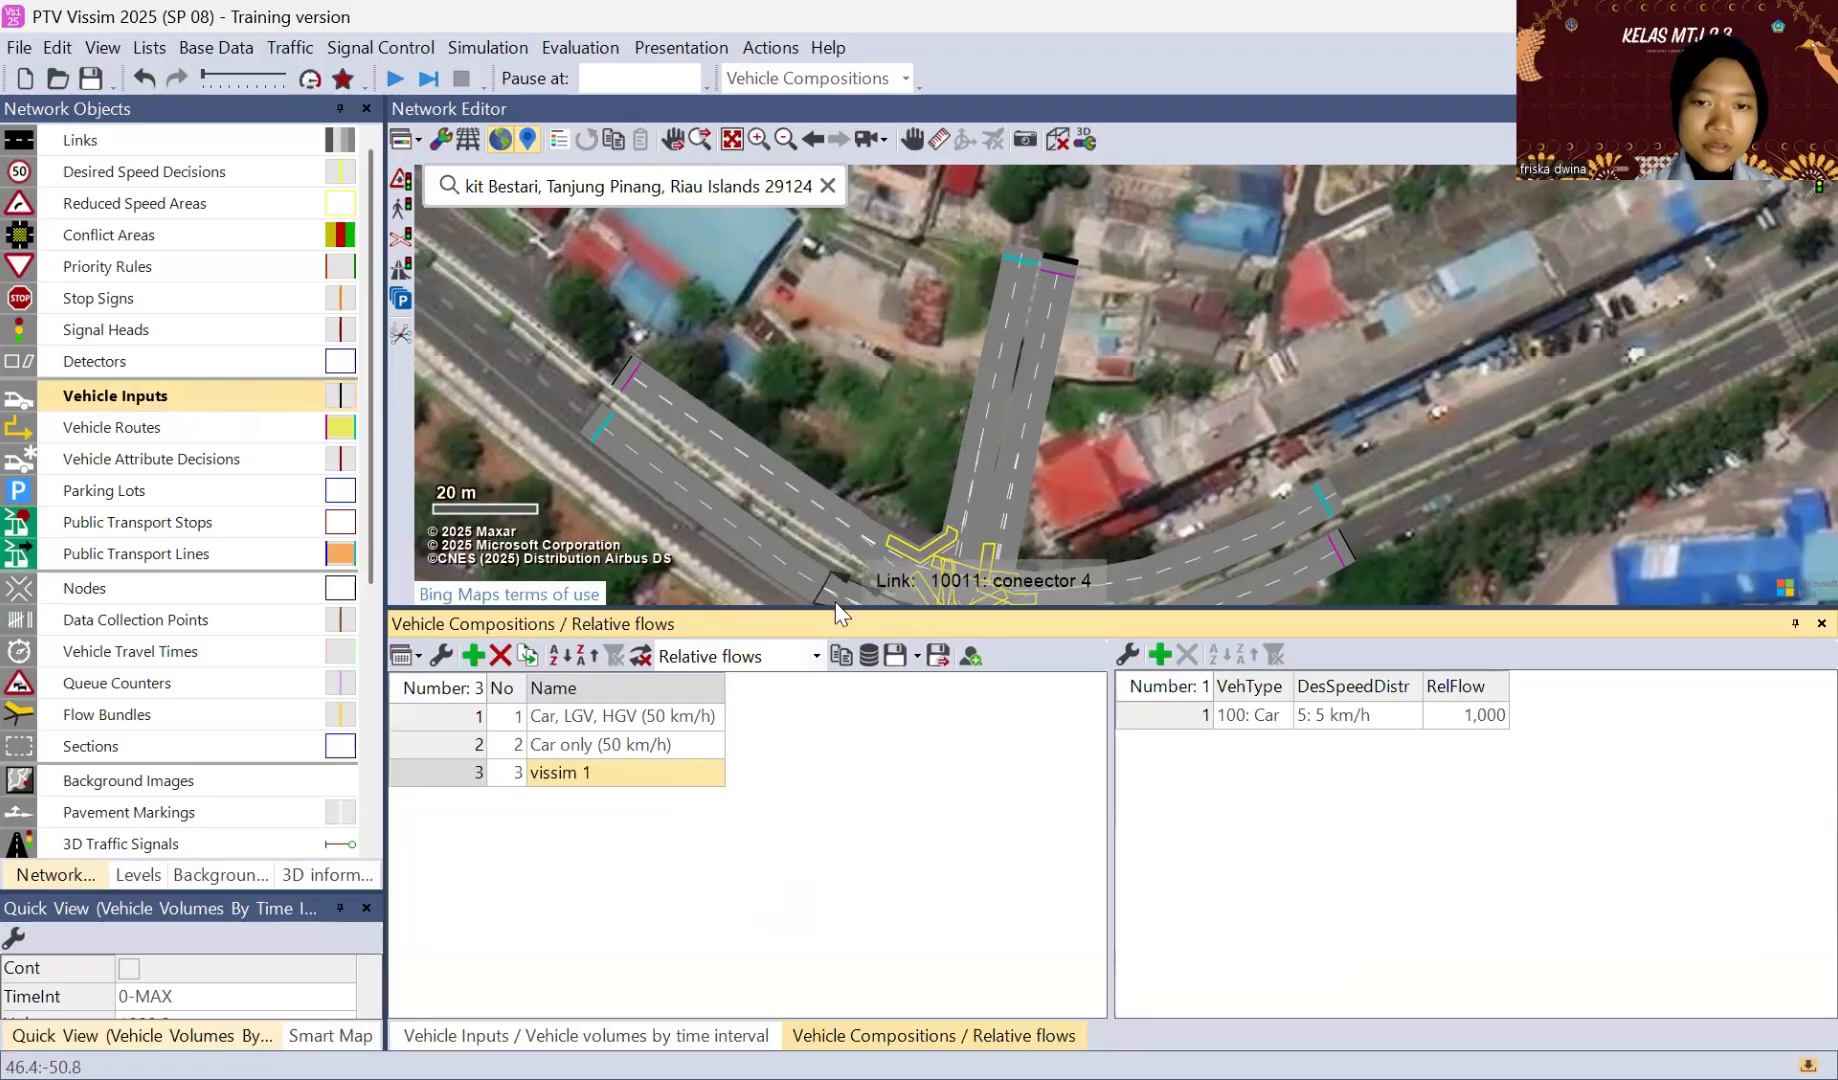
Step: Add LGV and HGV relative flows to the vissim 1 composition and remove the surplus Bus entry
drag(831, 608, 830, 719)
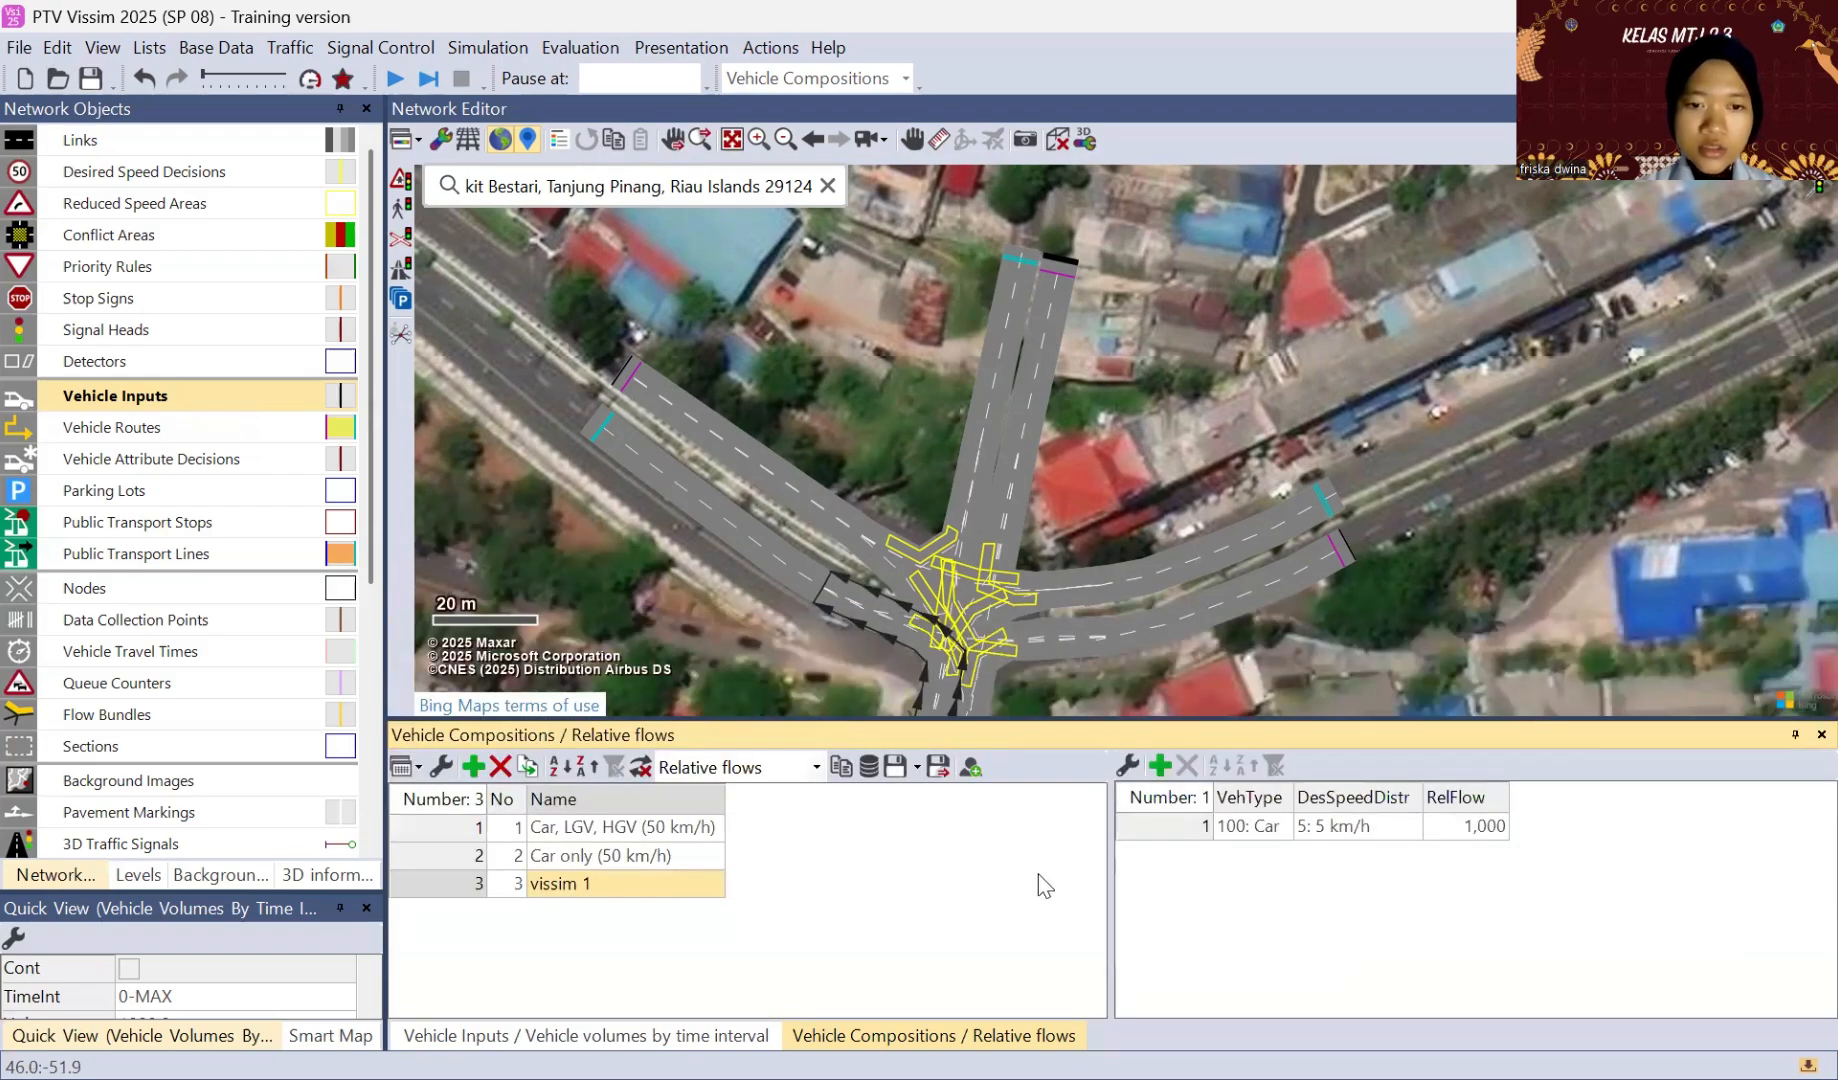
right_click(1217, 871)
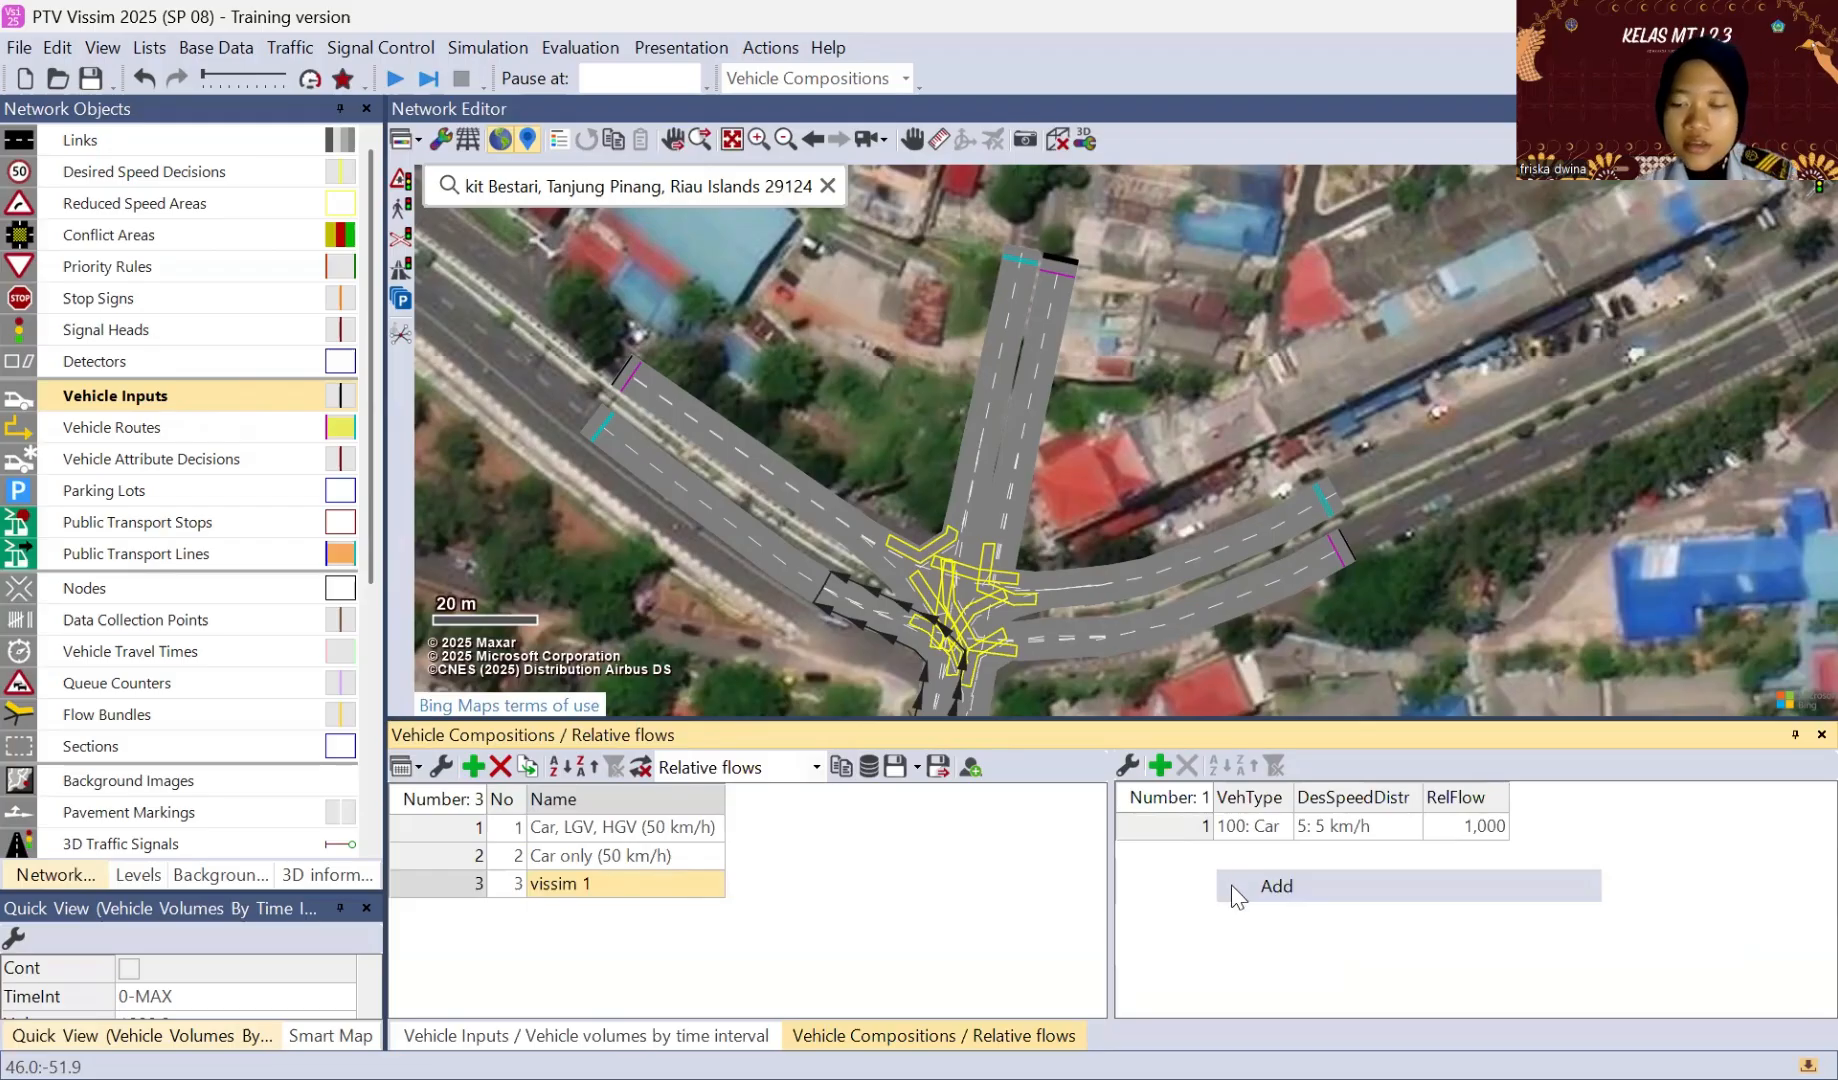
click(1237, 895)
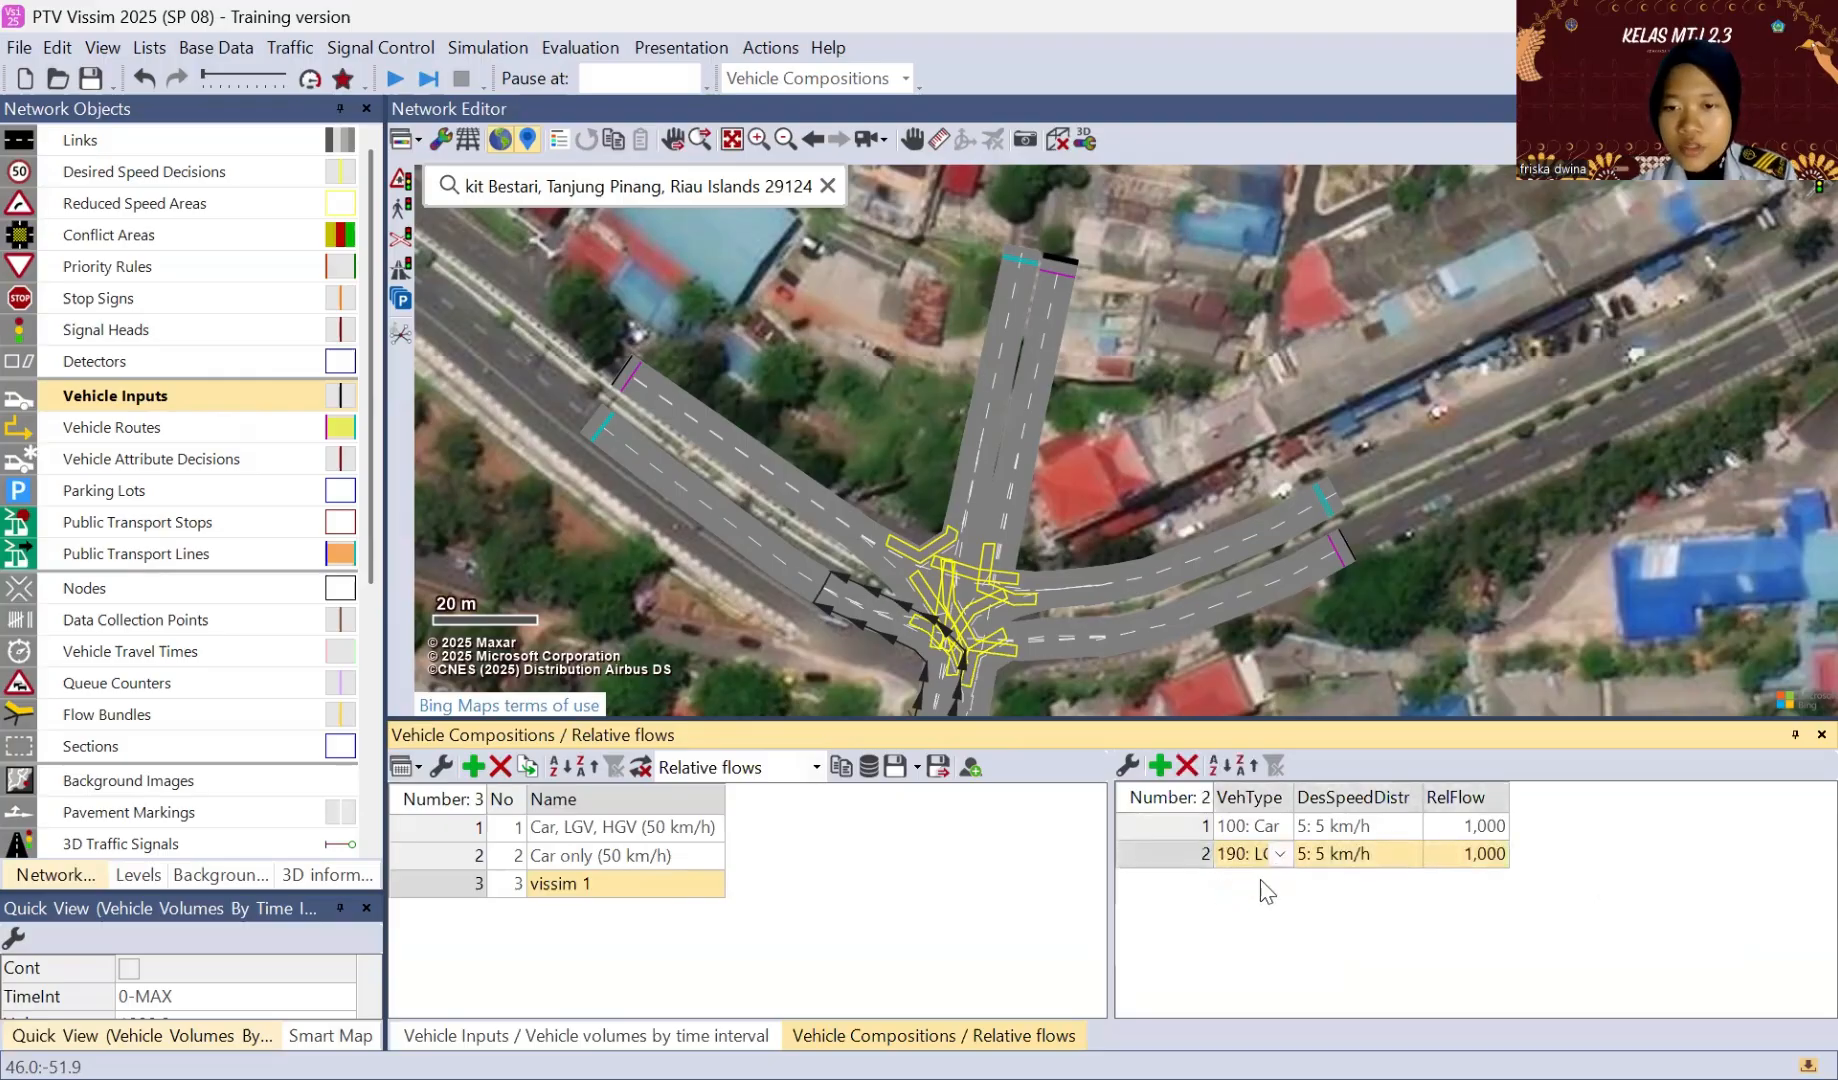
right_click(1252, 888)
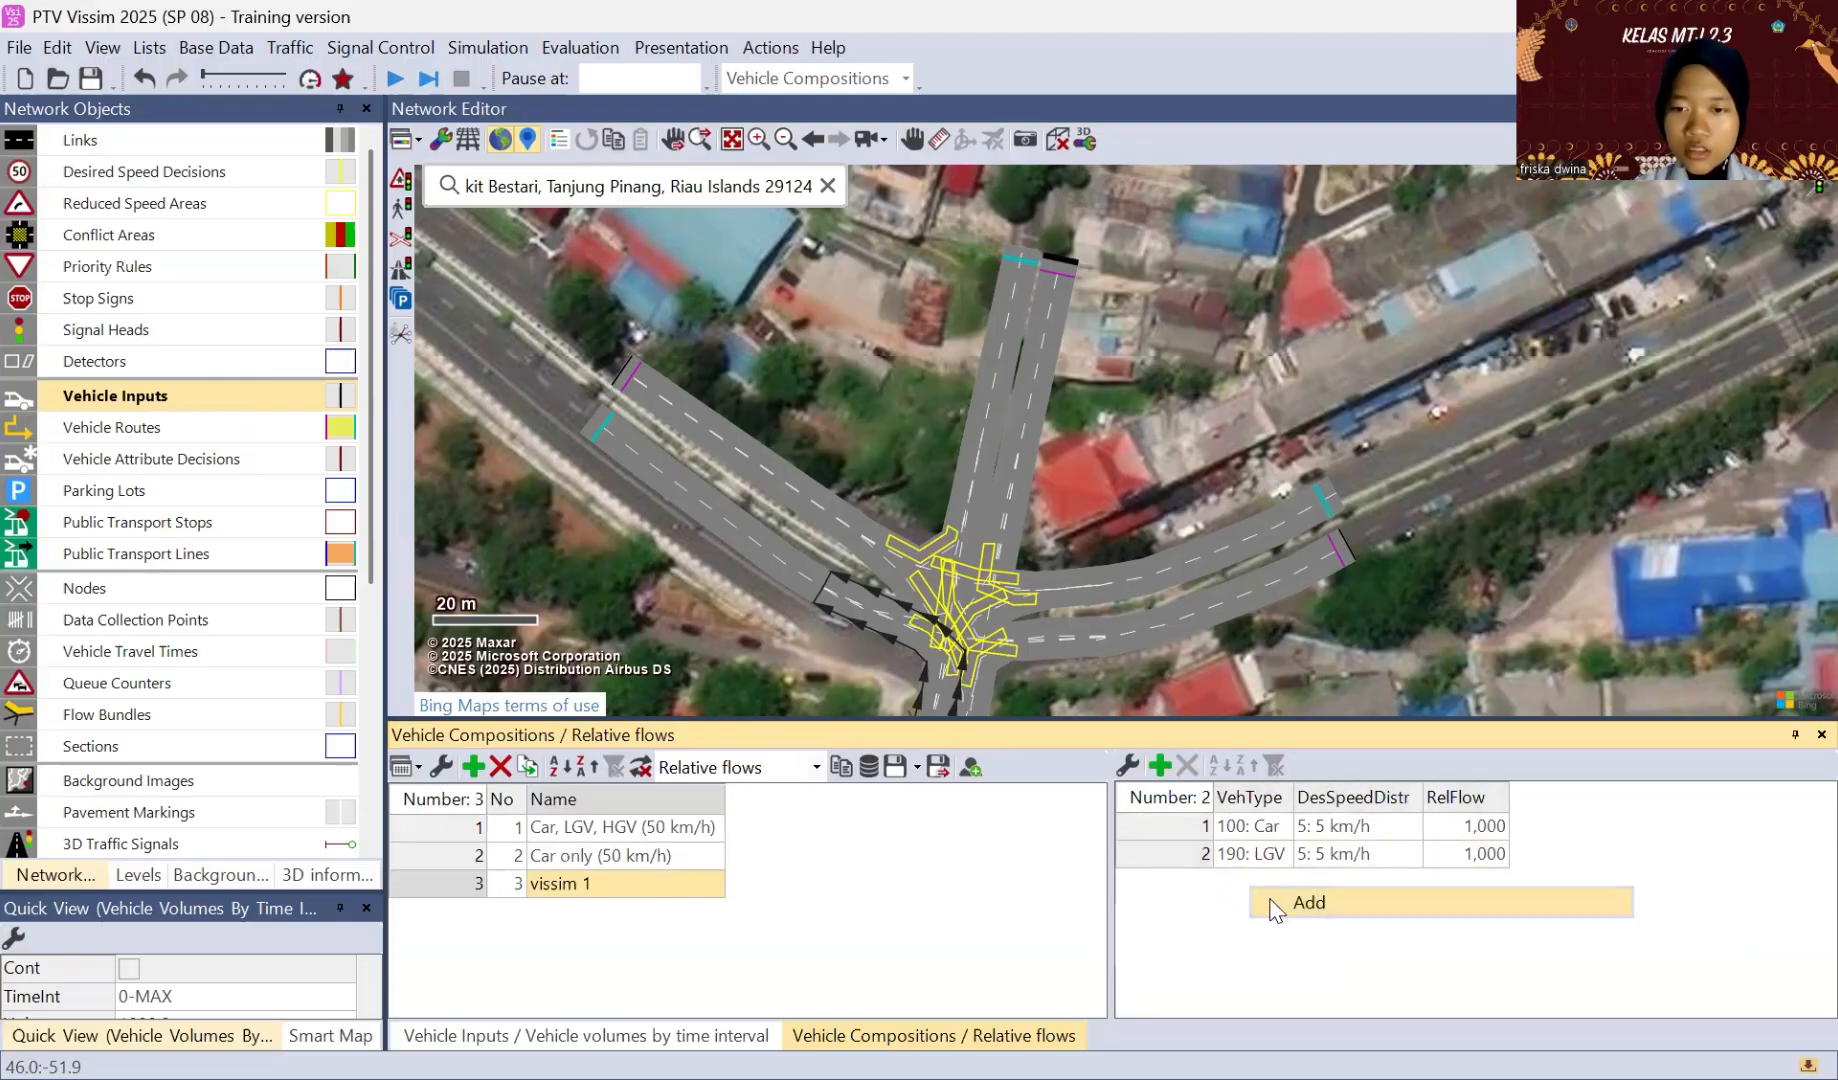
click(1272, 903)
right_click(1268, 904)
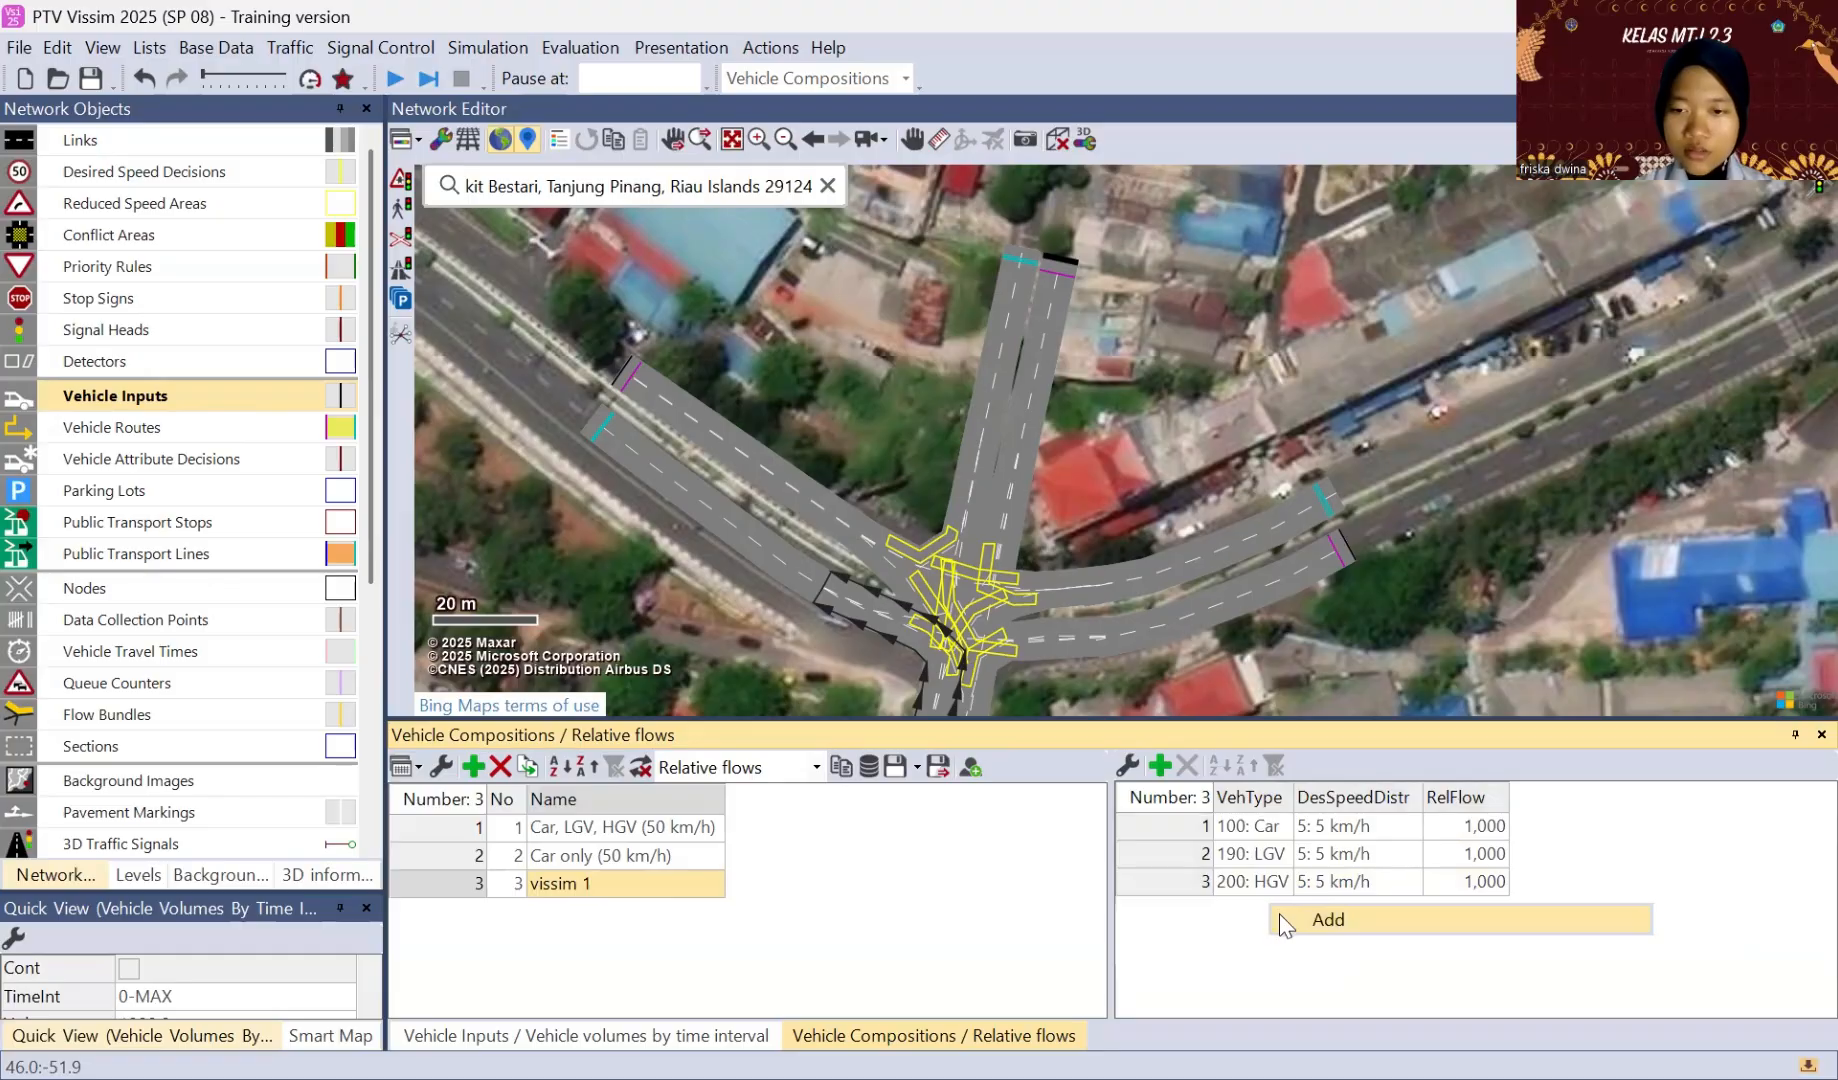
click(1287, 927)
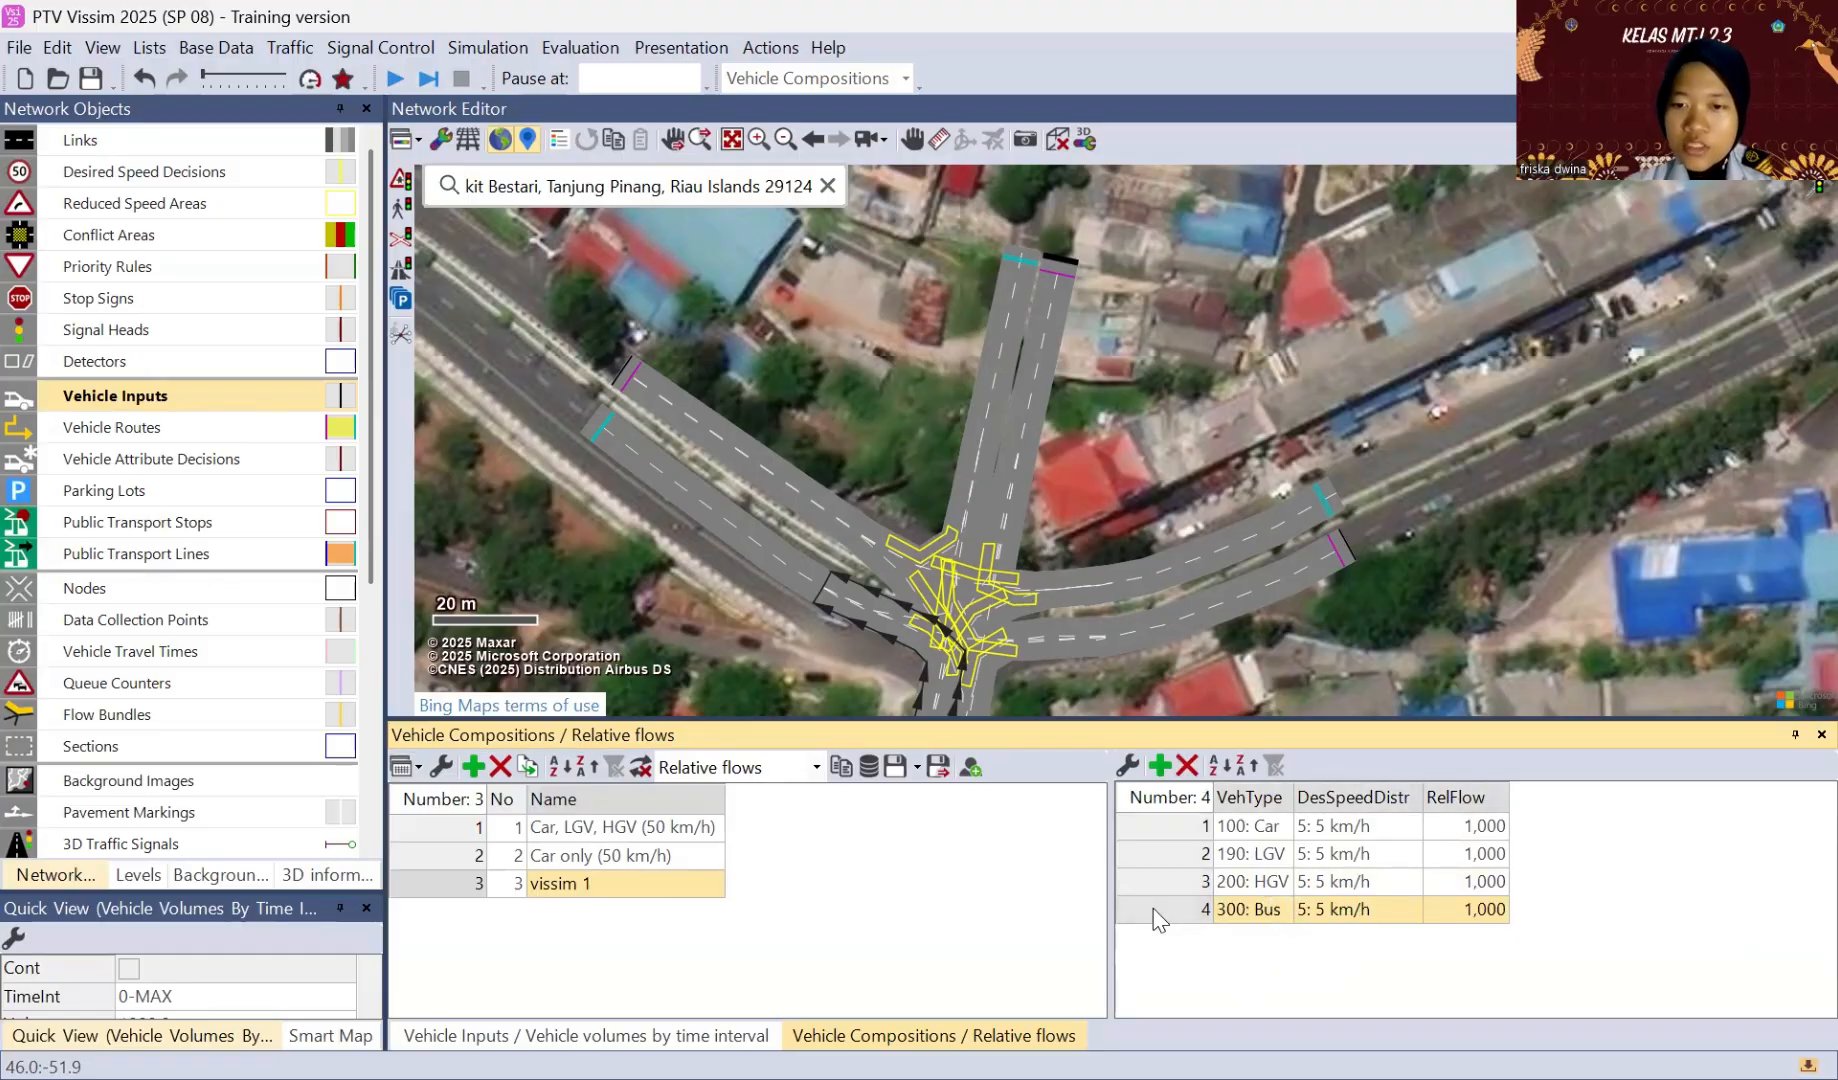
key(Delete)
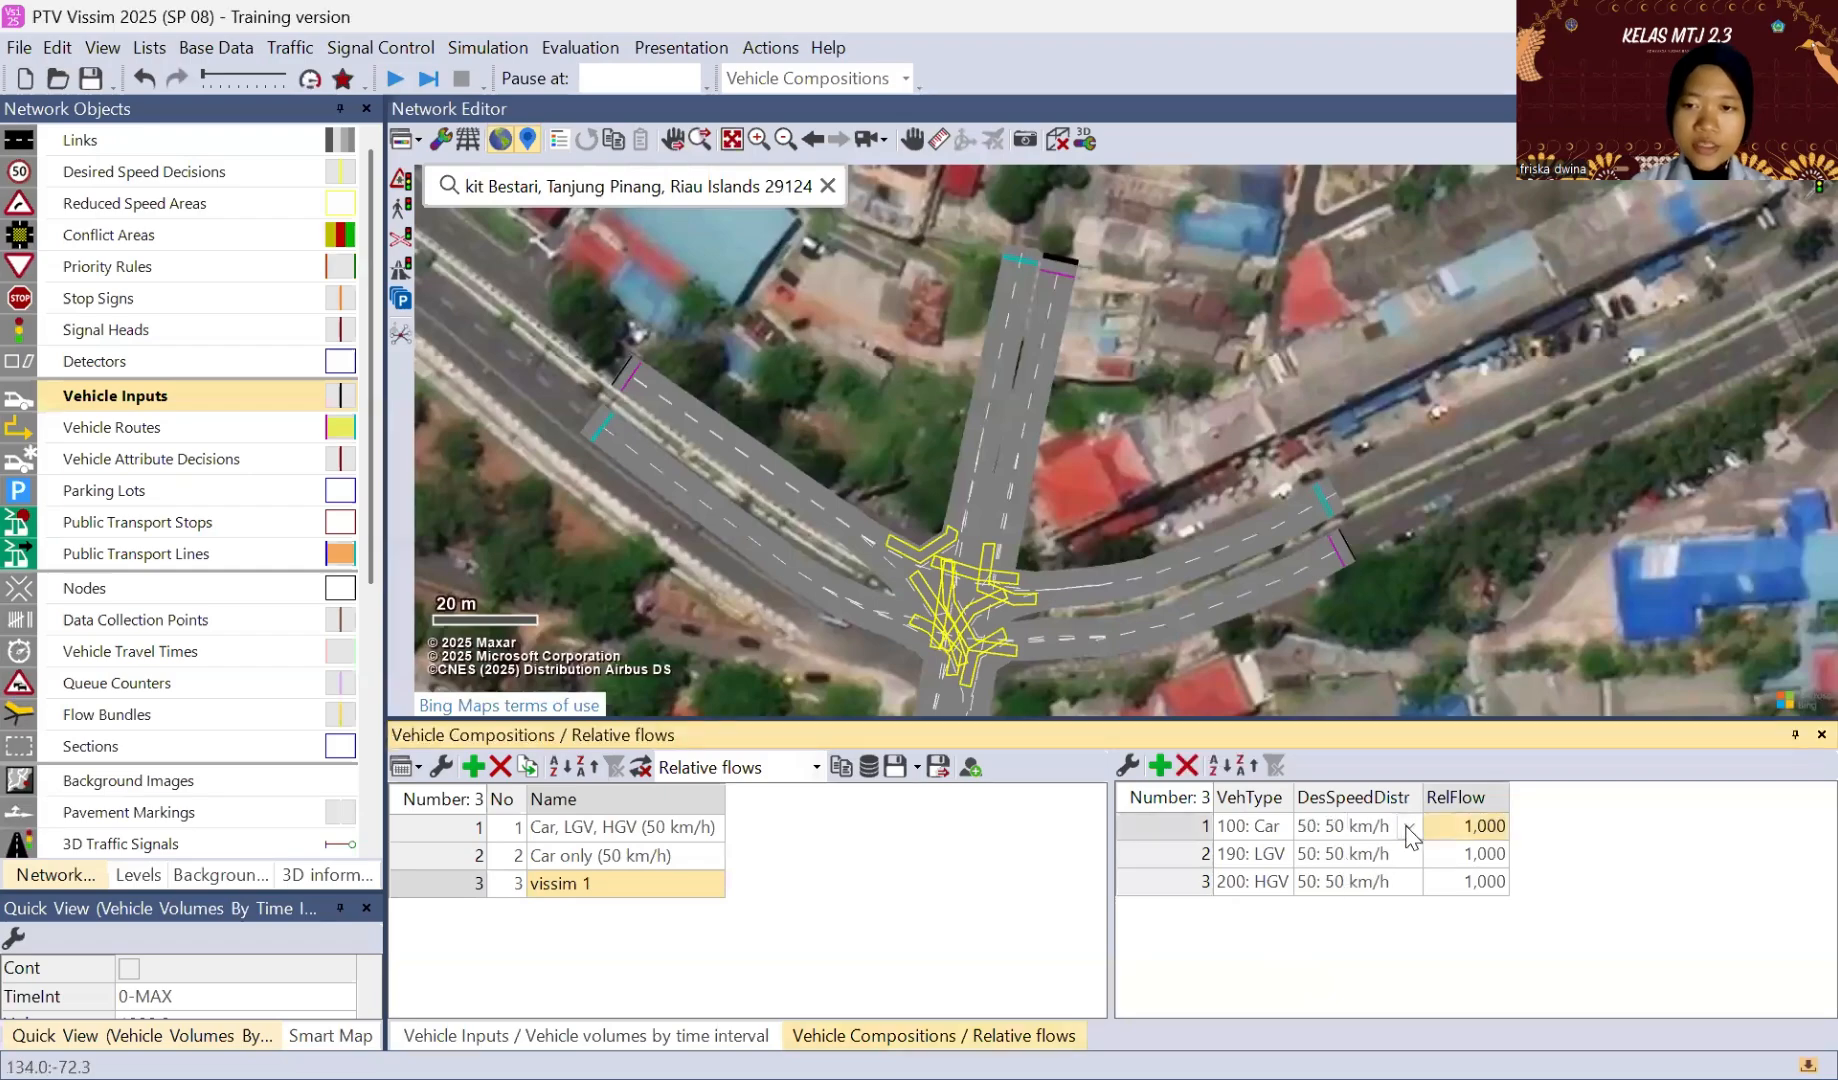
Step: Set the desired speed distribution of the Car, LGV and HGV flows in the vissim 1 composition to 50 km/h
click(1407, 828)
click(1410, 830)
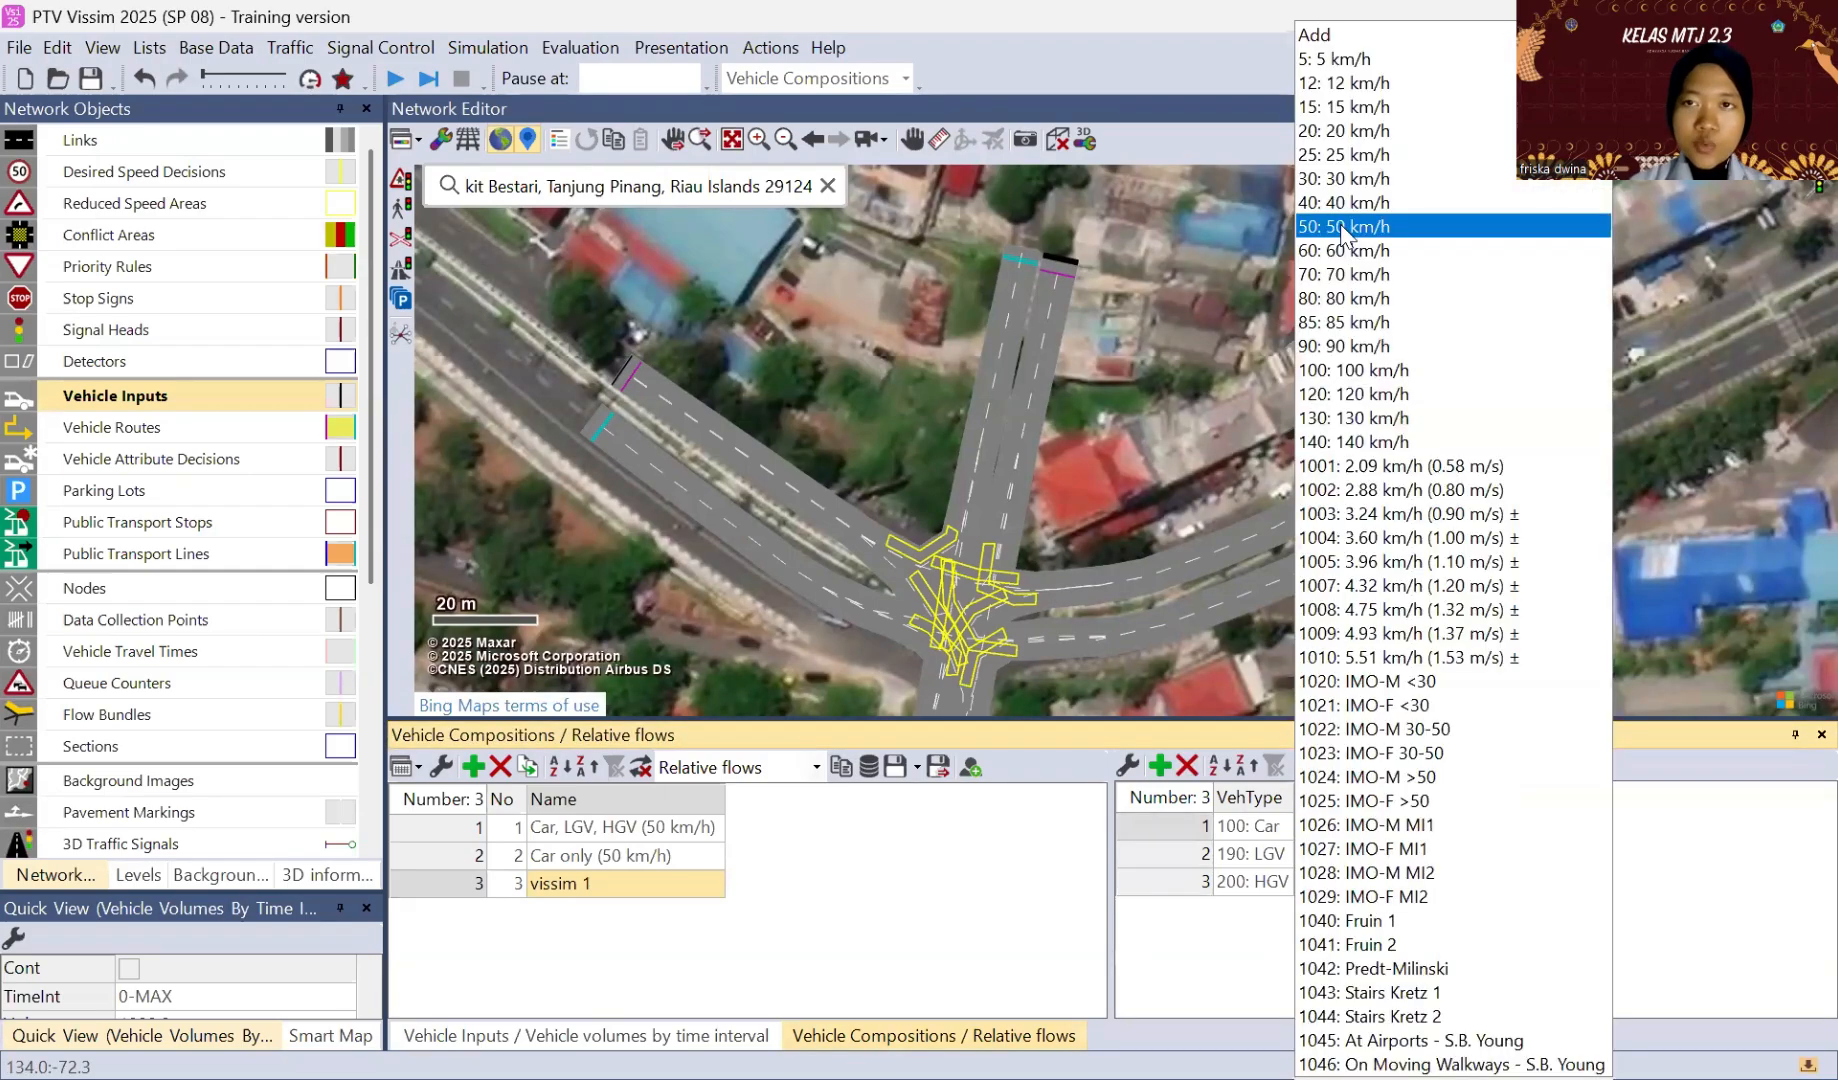
click(1702, 953)
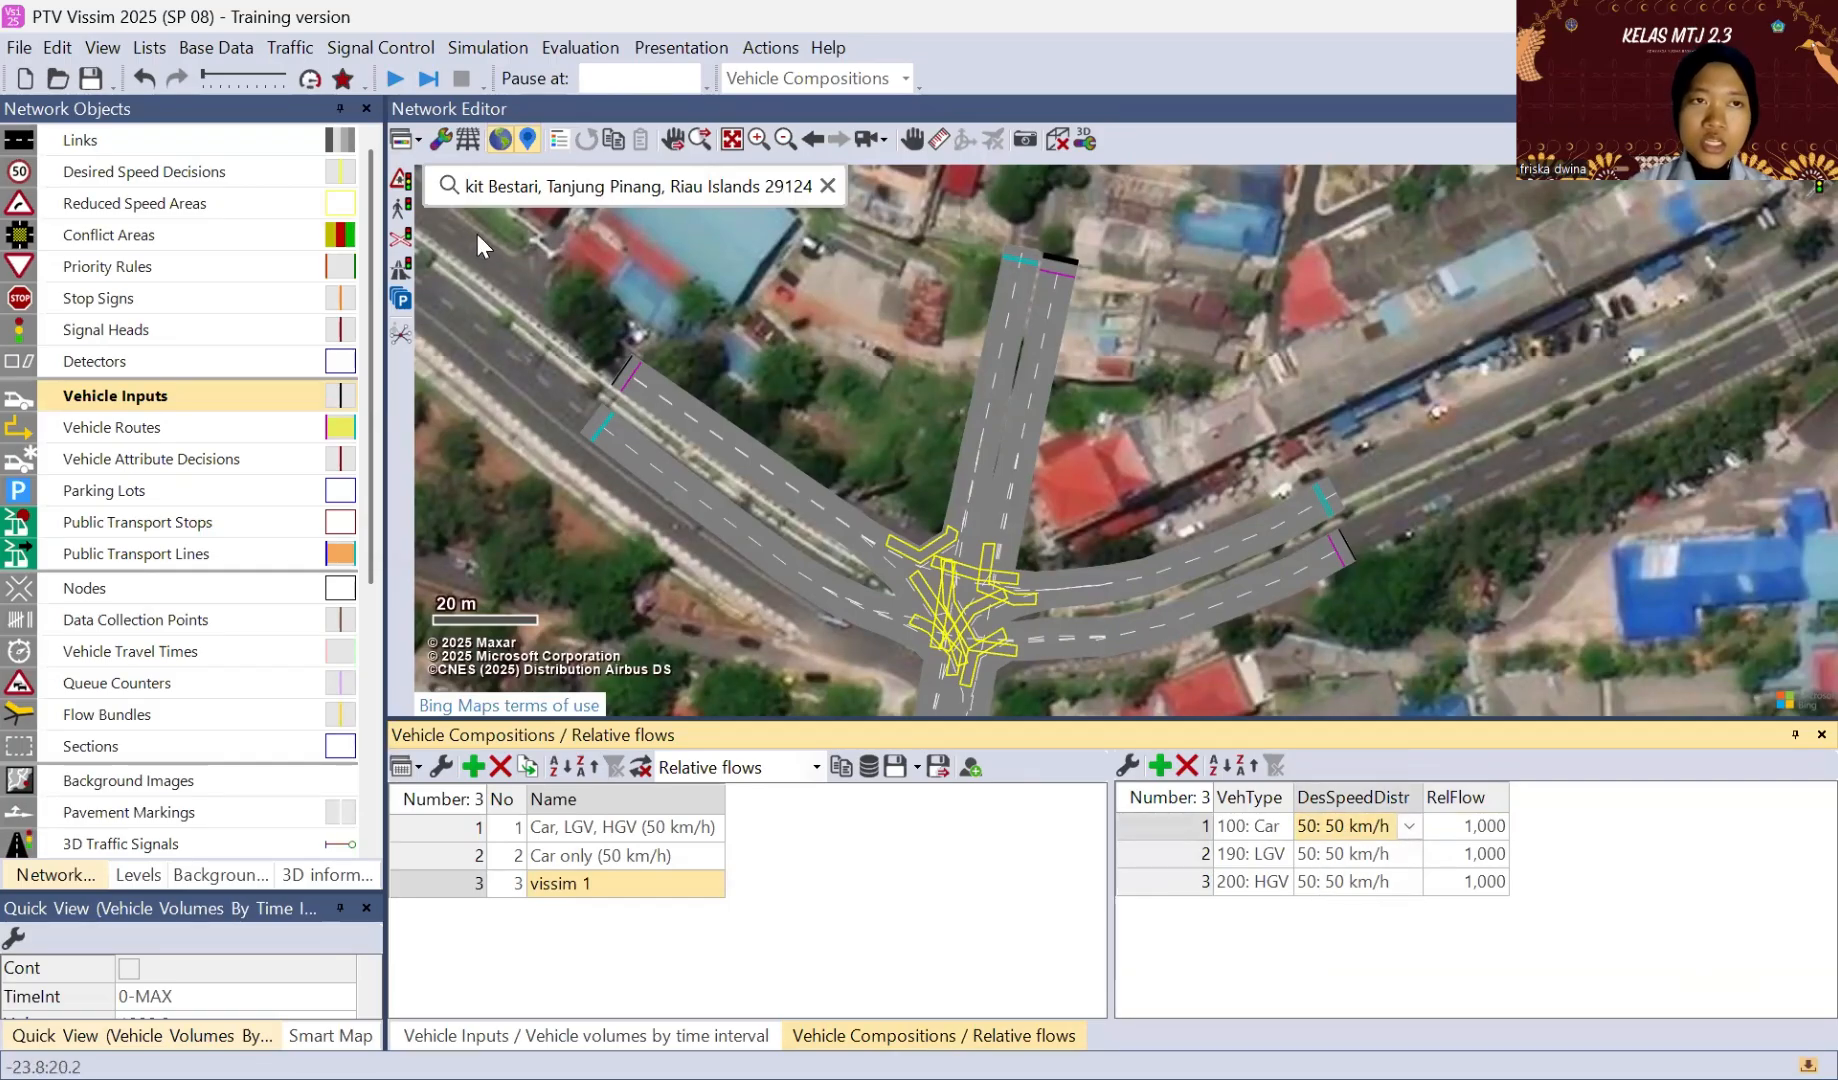
Step: Start a new entry in the 2D/3D models list and browse to the default 3DModels/Vehicles/Road folder
click(214, 50)
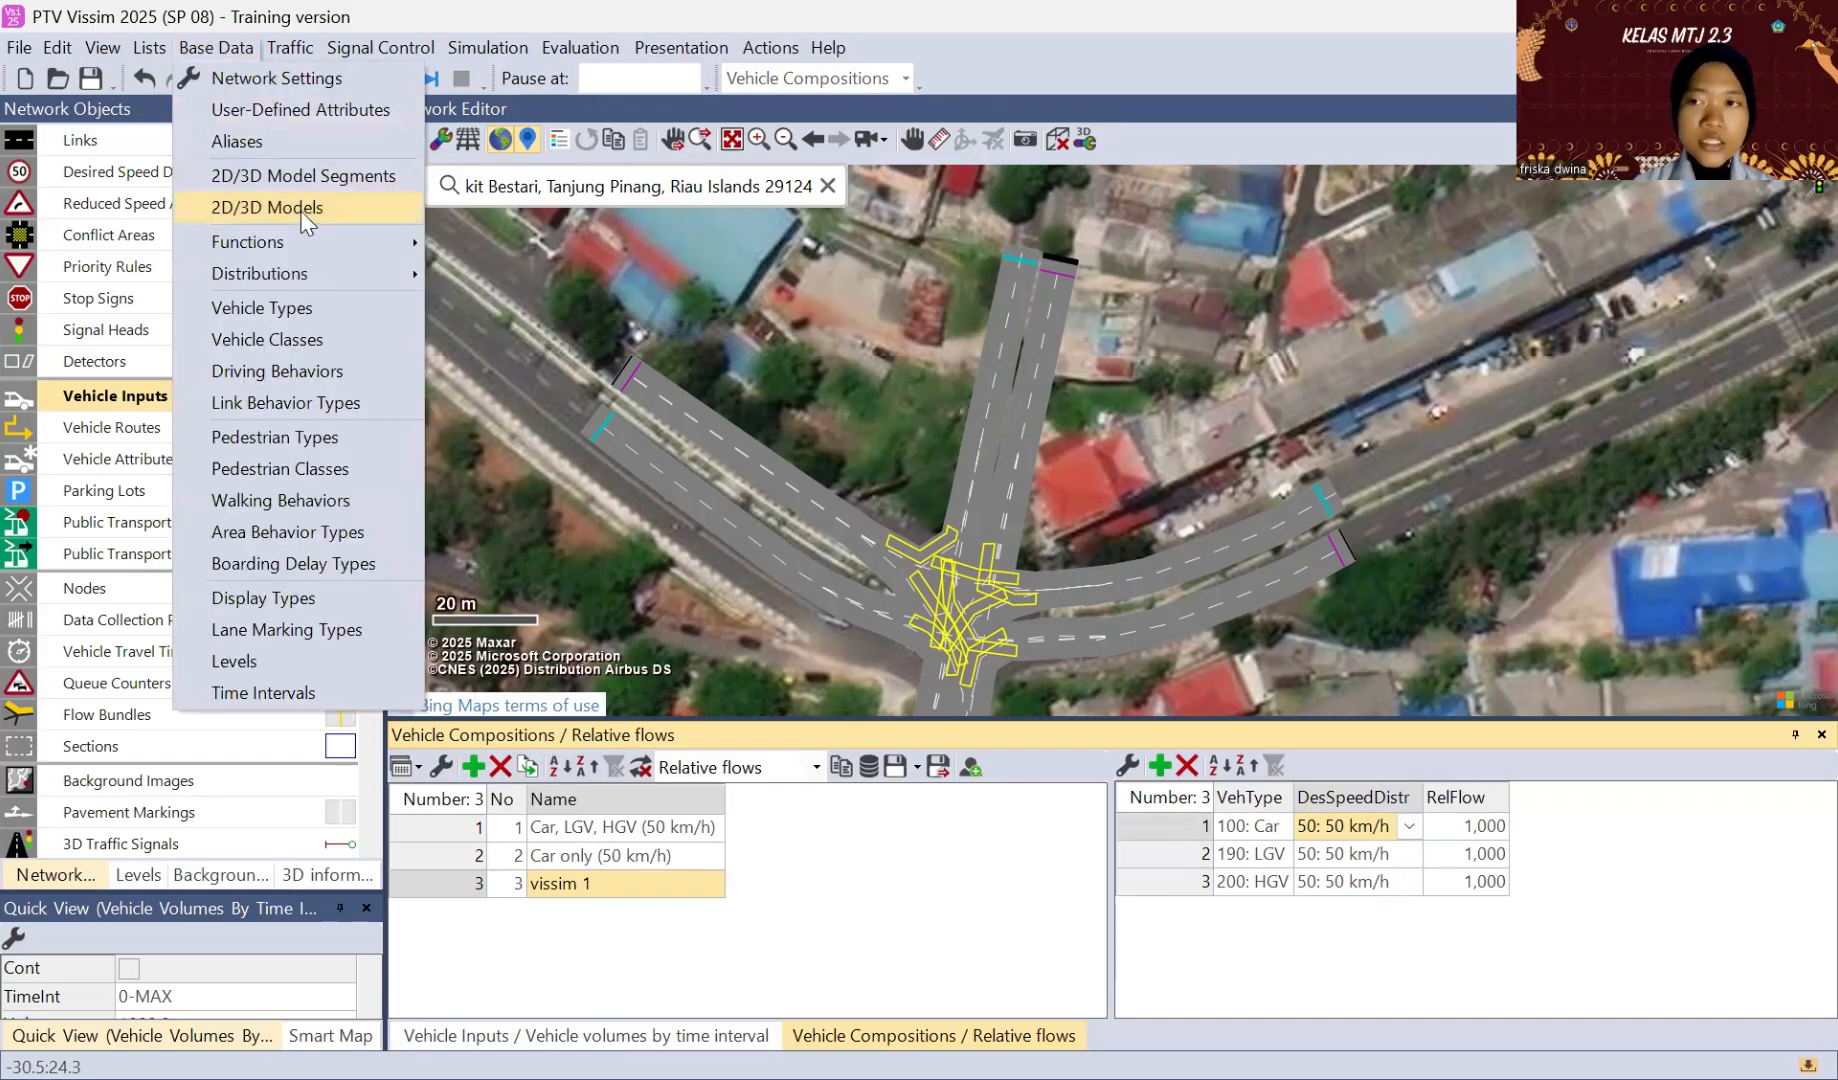
click(267, 208)
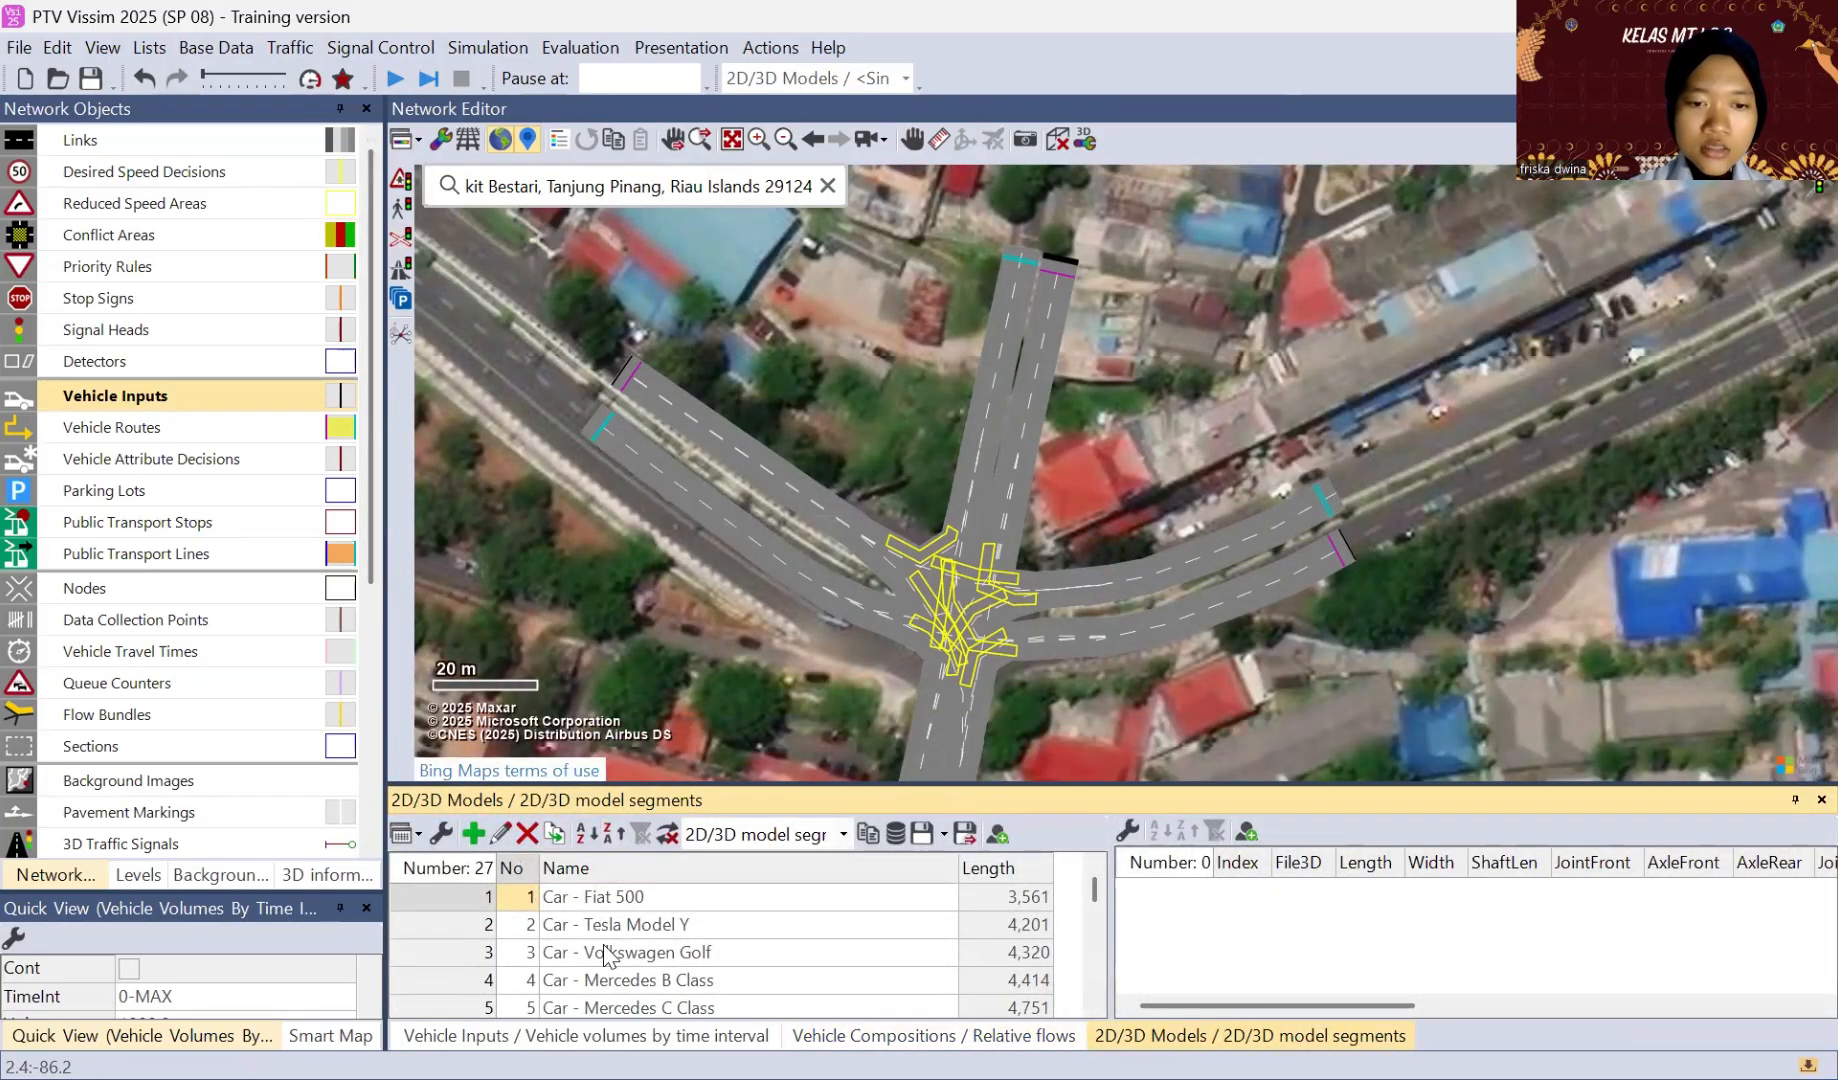
scroll(605, 953, down, 8)
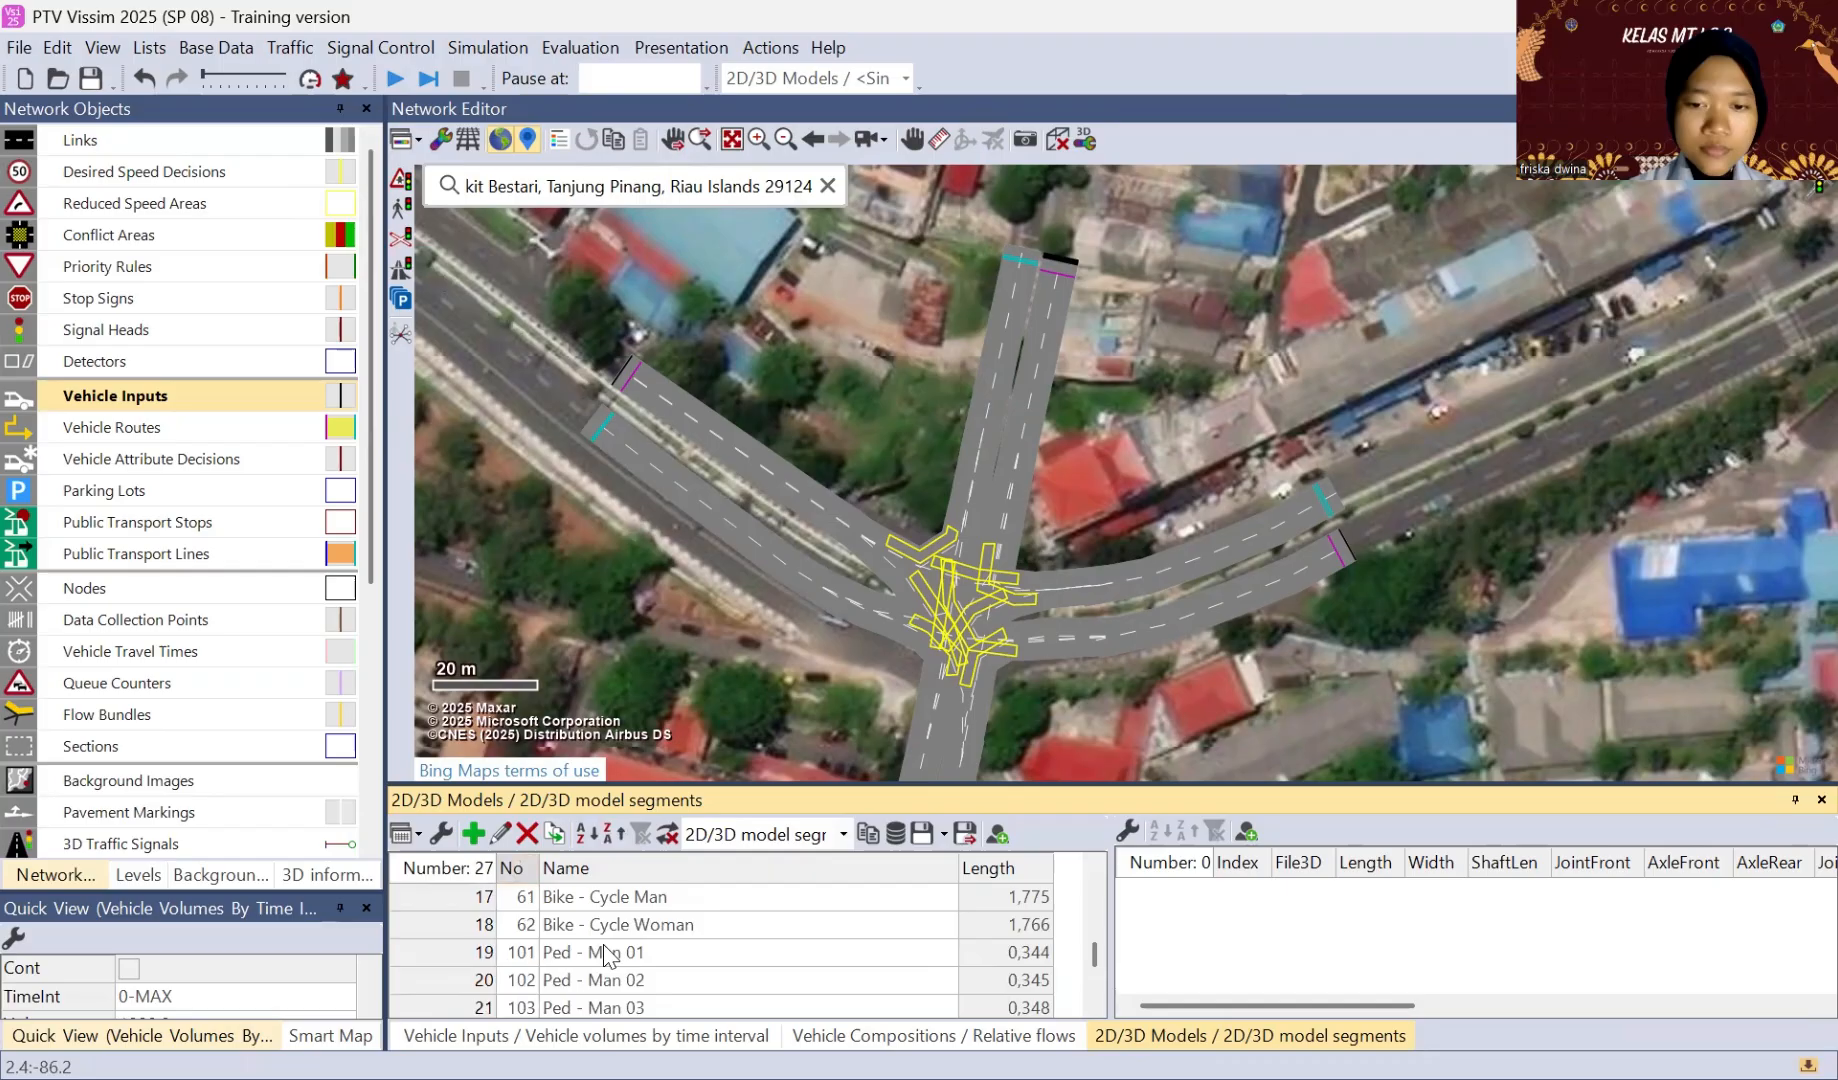
click(474, 834)
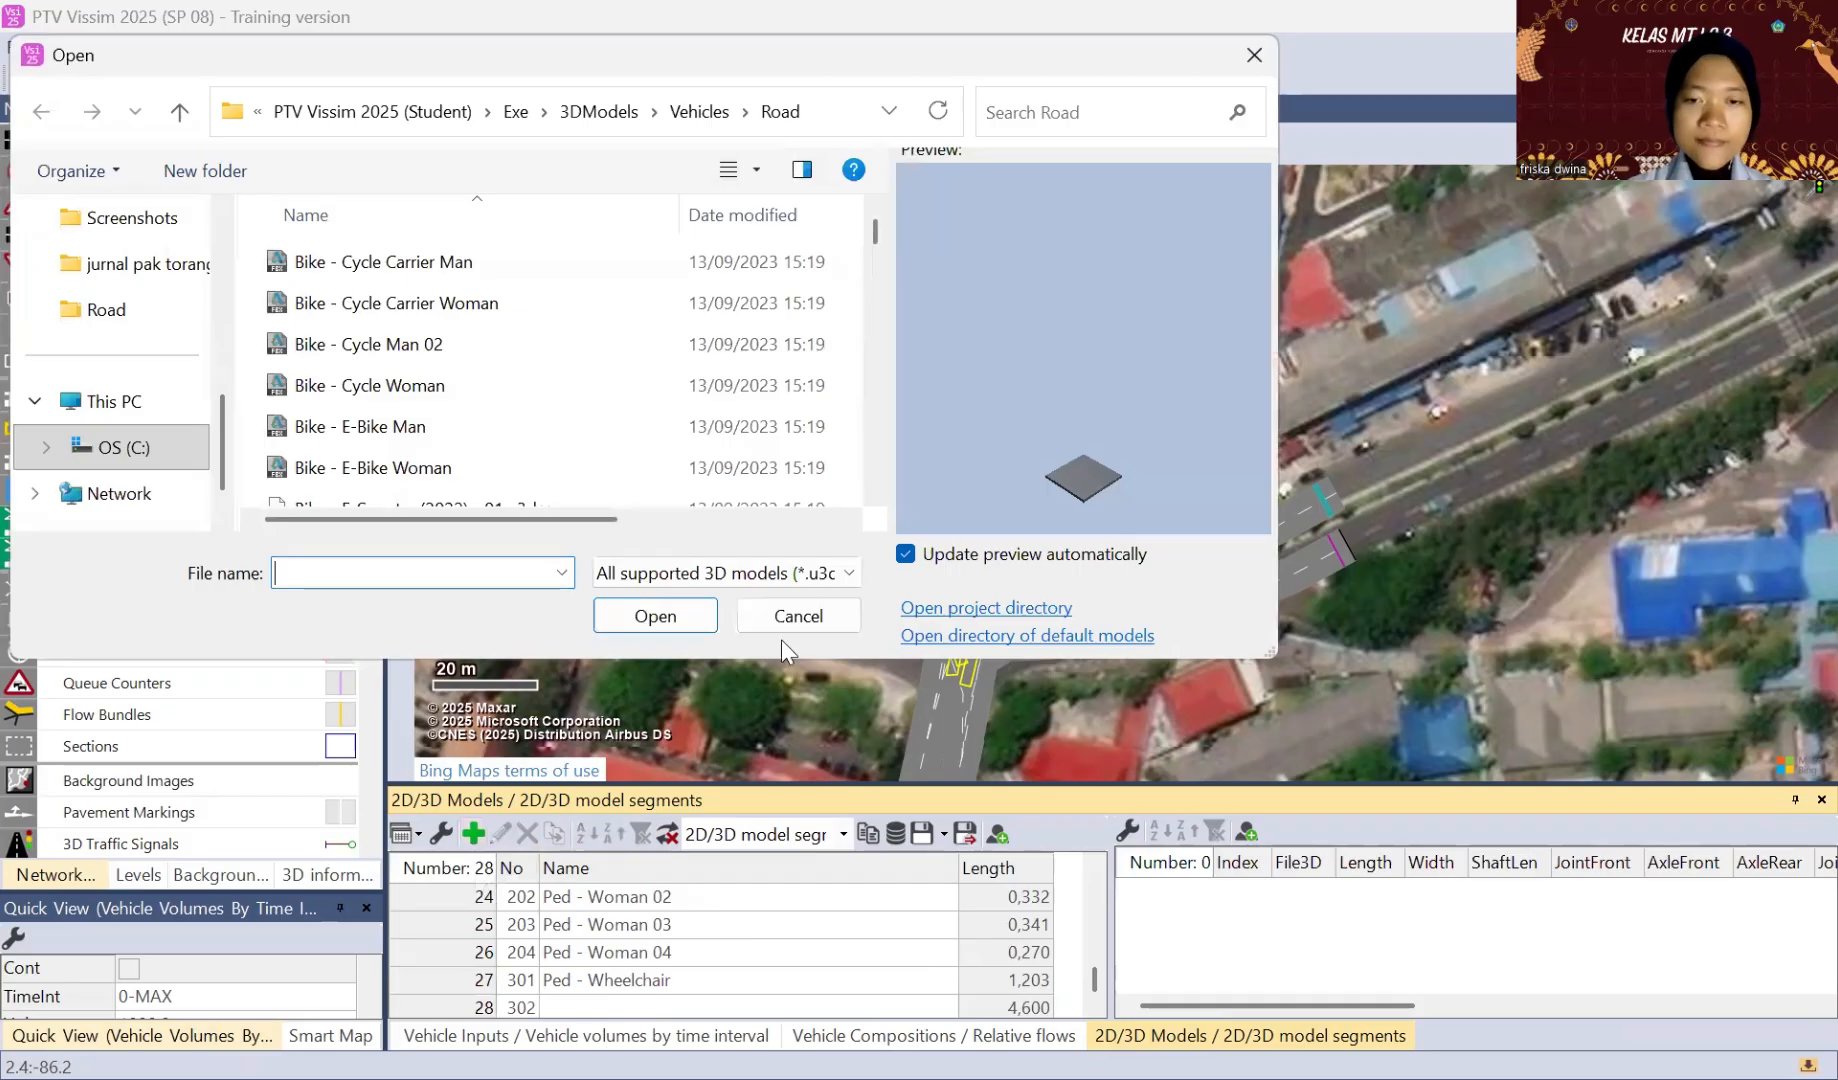
click(968, 640)
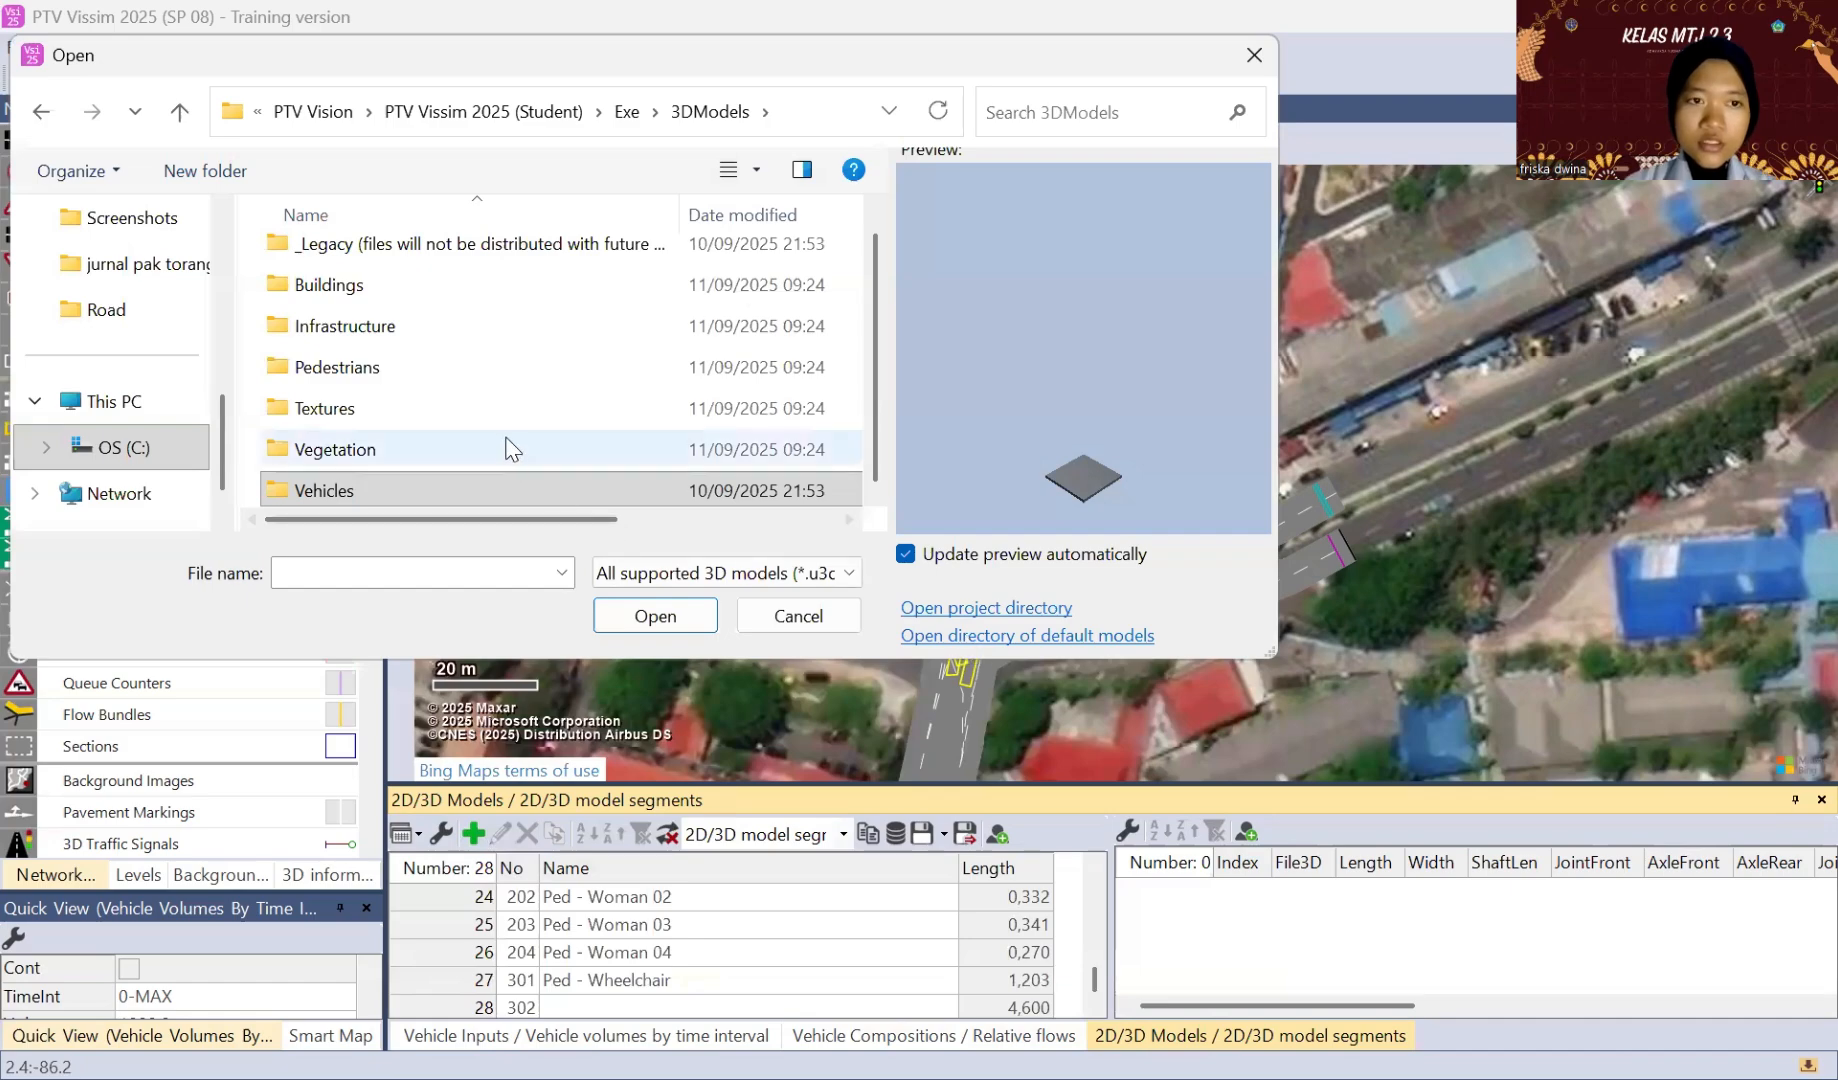
click(477, 491)
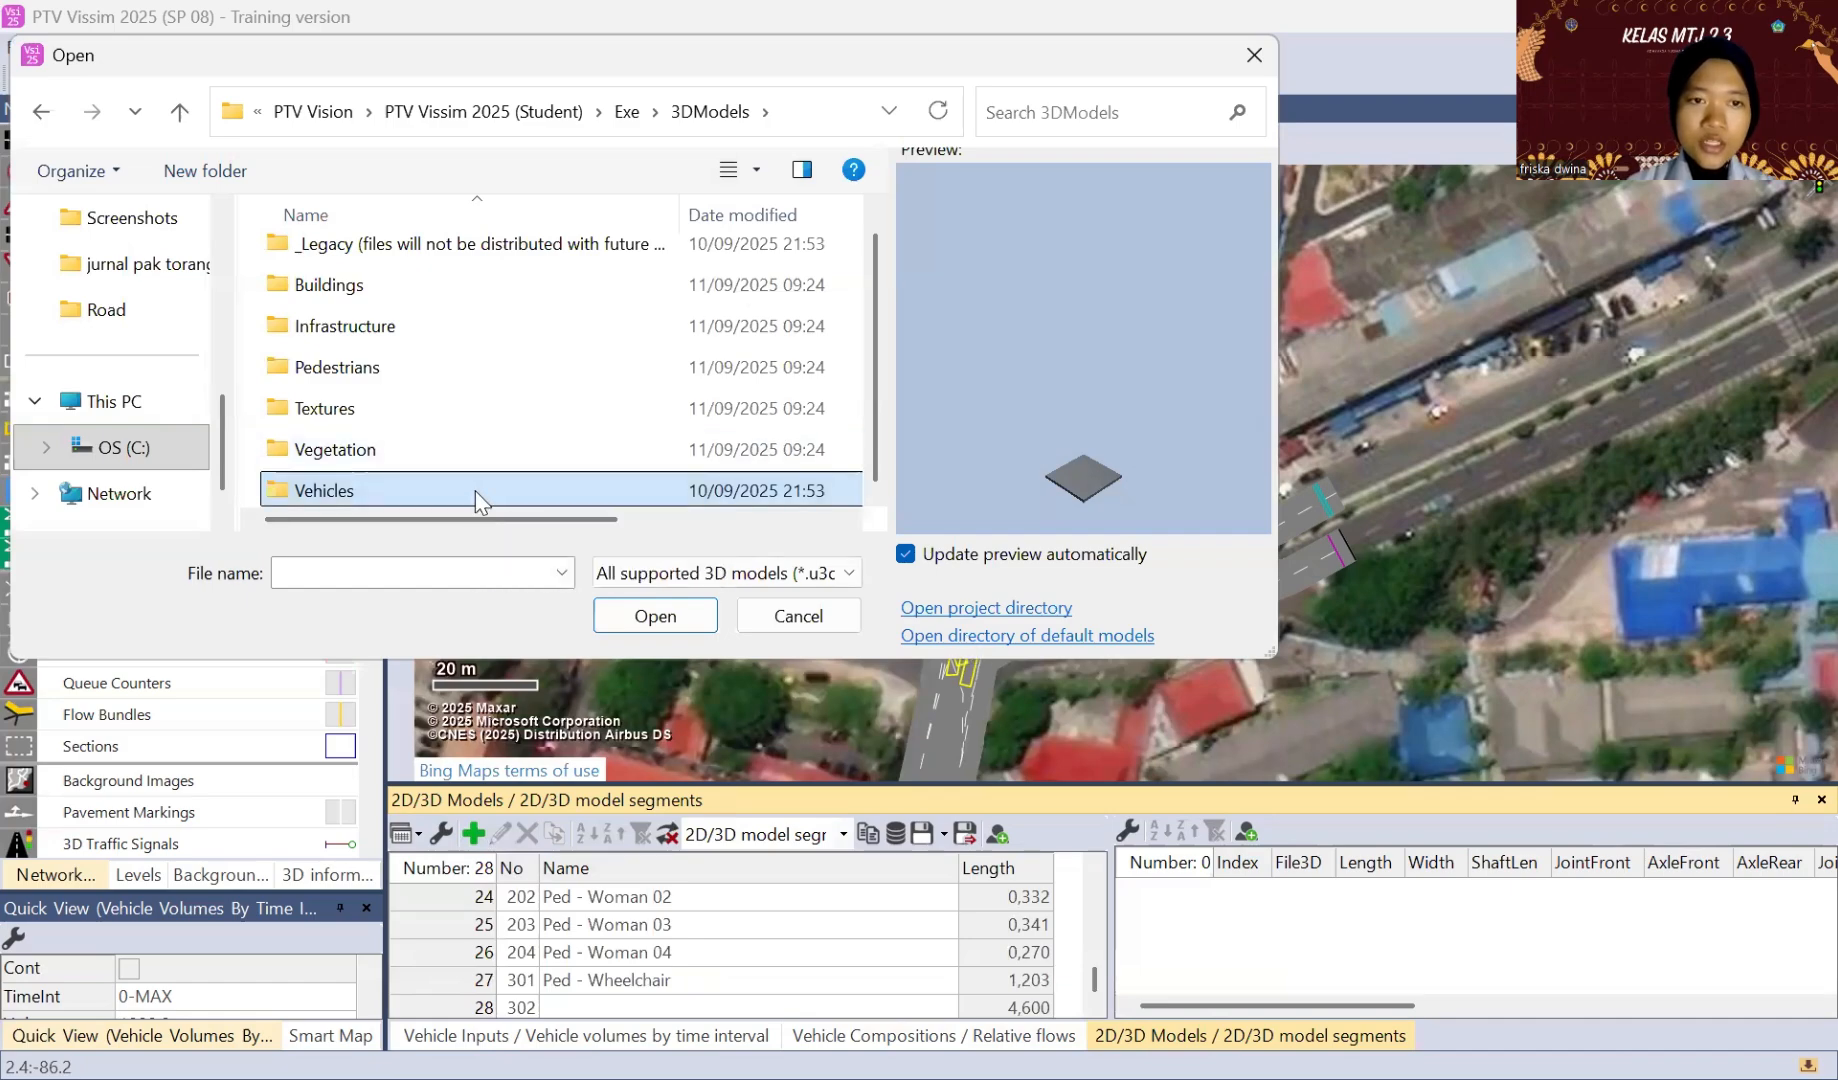
double_click(475, 490)
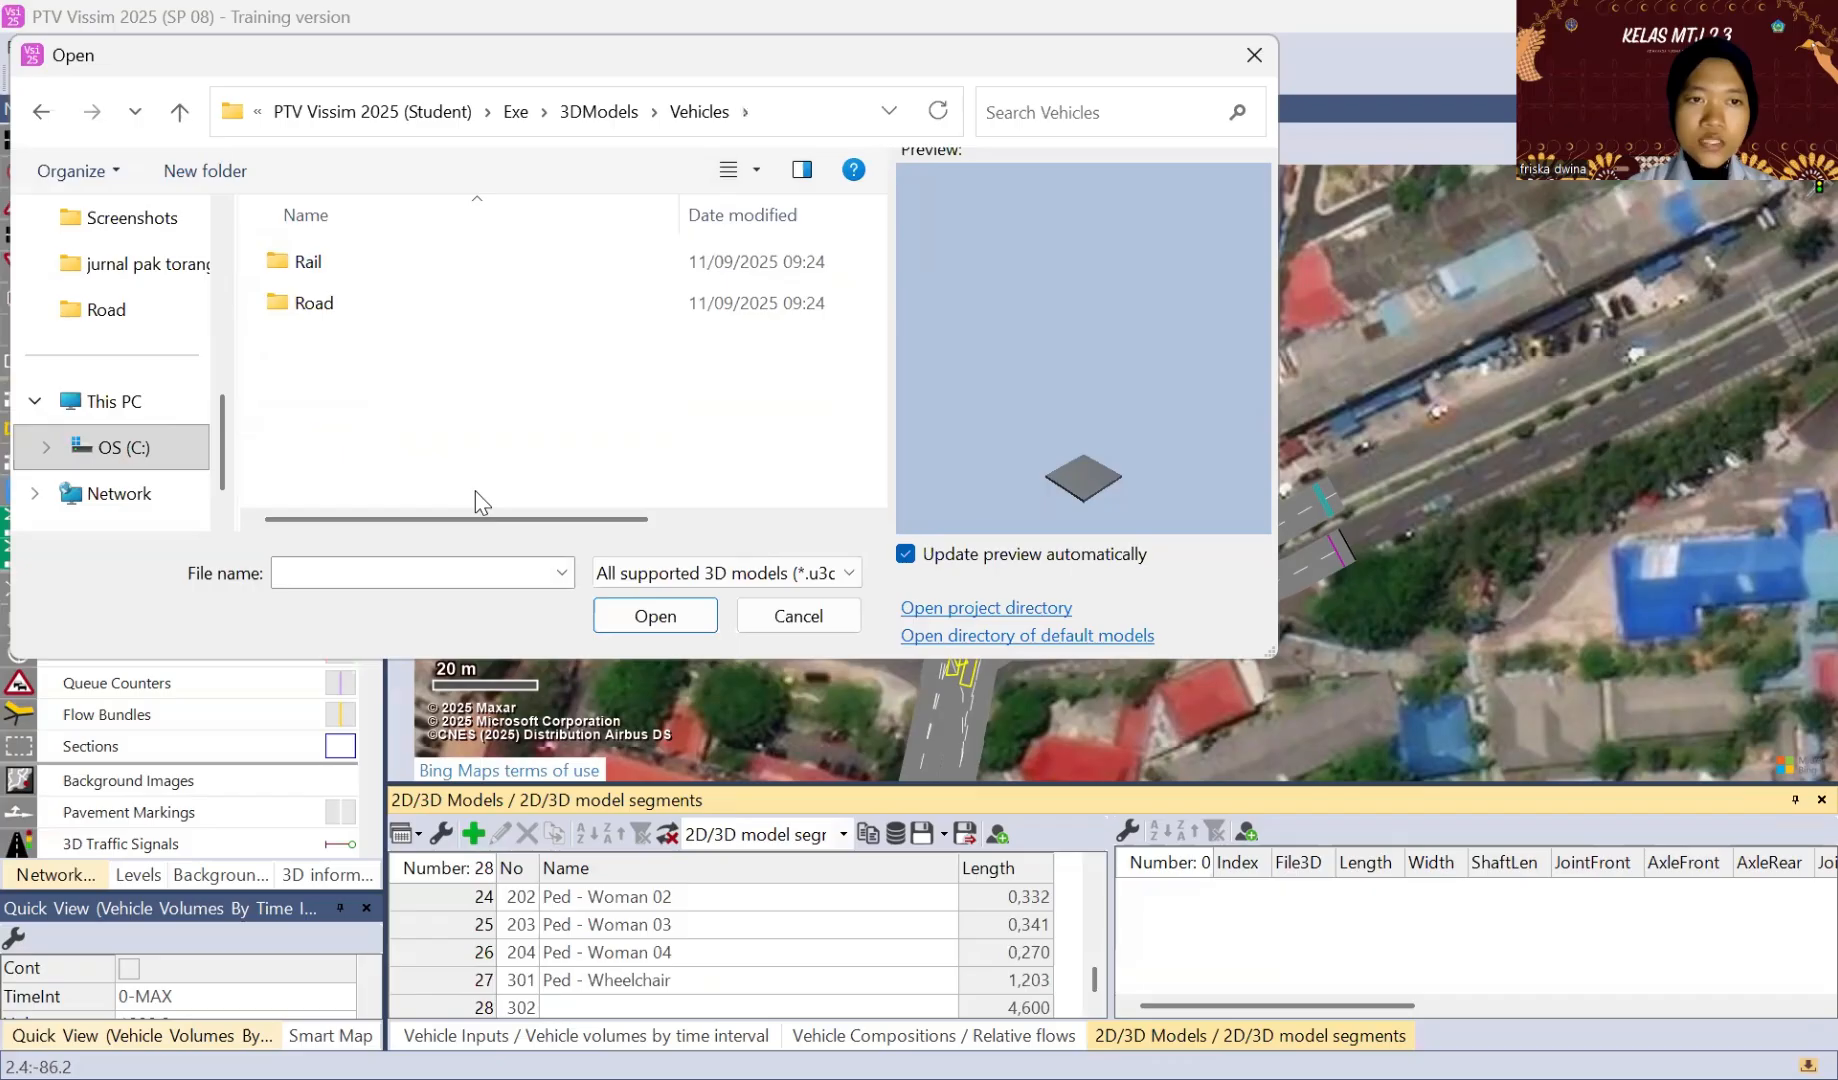
double_click(398, 298)
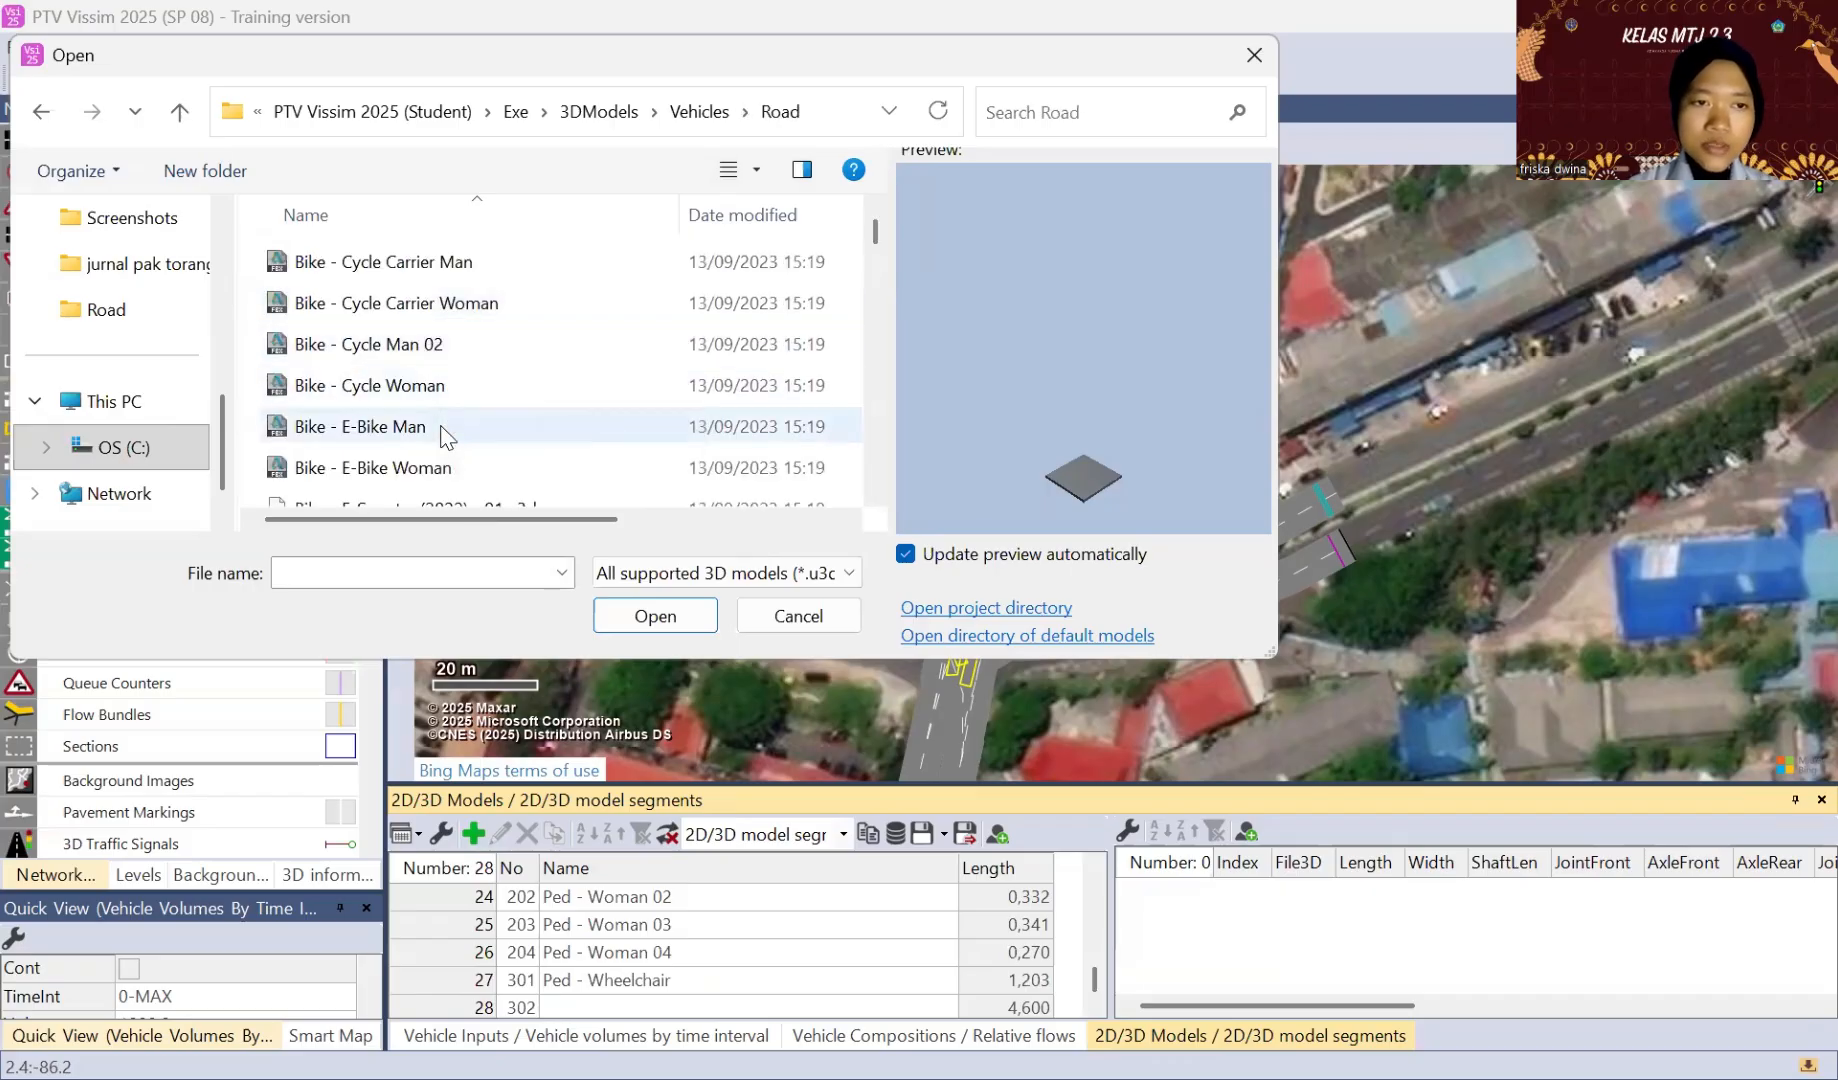
Step: Load Bike - Motorbike Yamaha MT 07 (2022).u3dm as the new 2D/3D model and accept its default attributes
scroll(440, 437, down, 2)
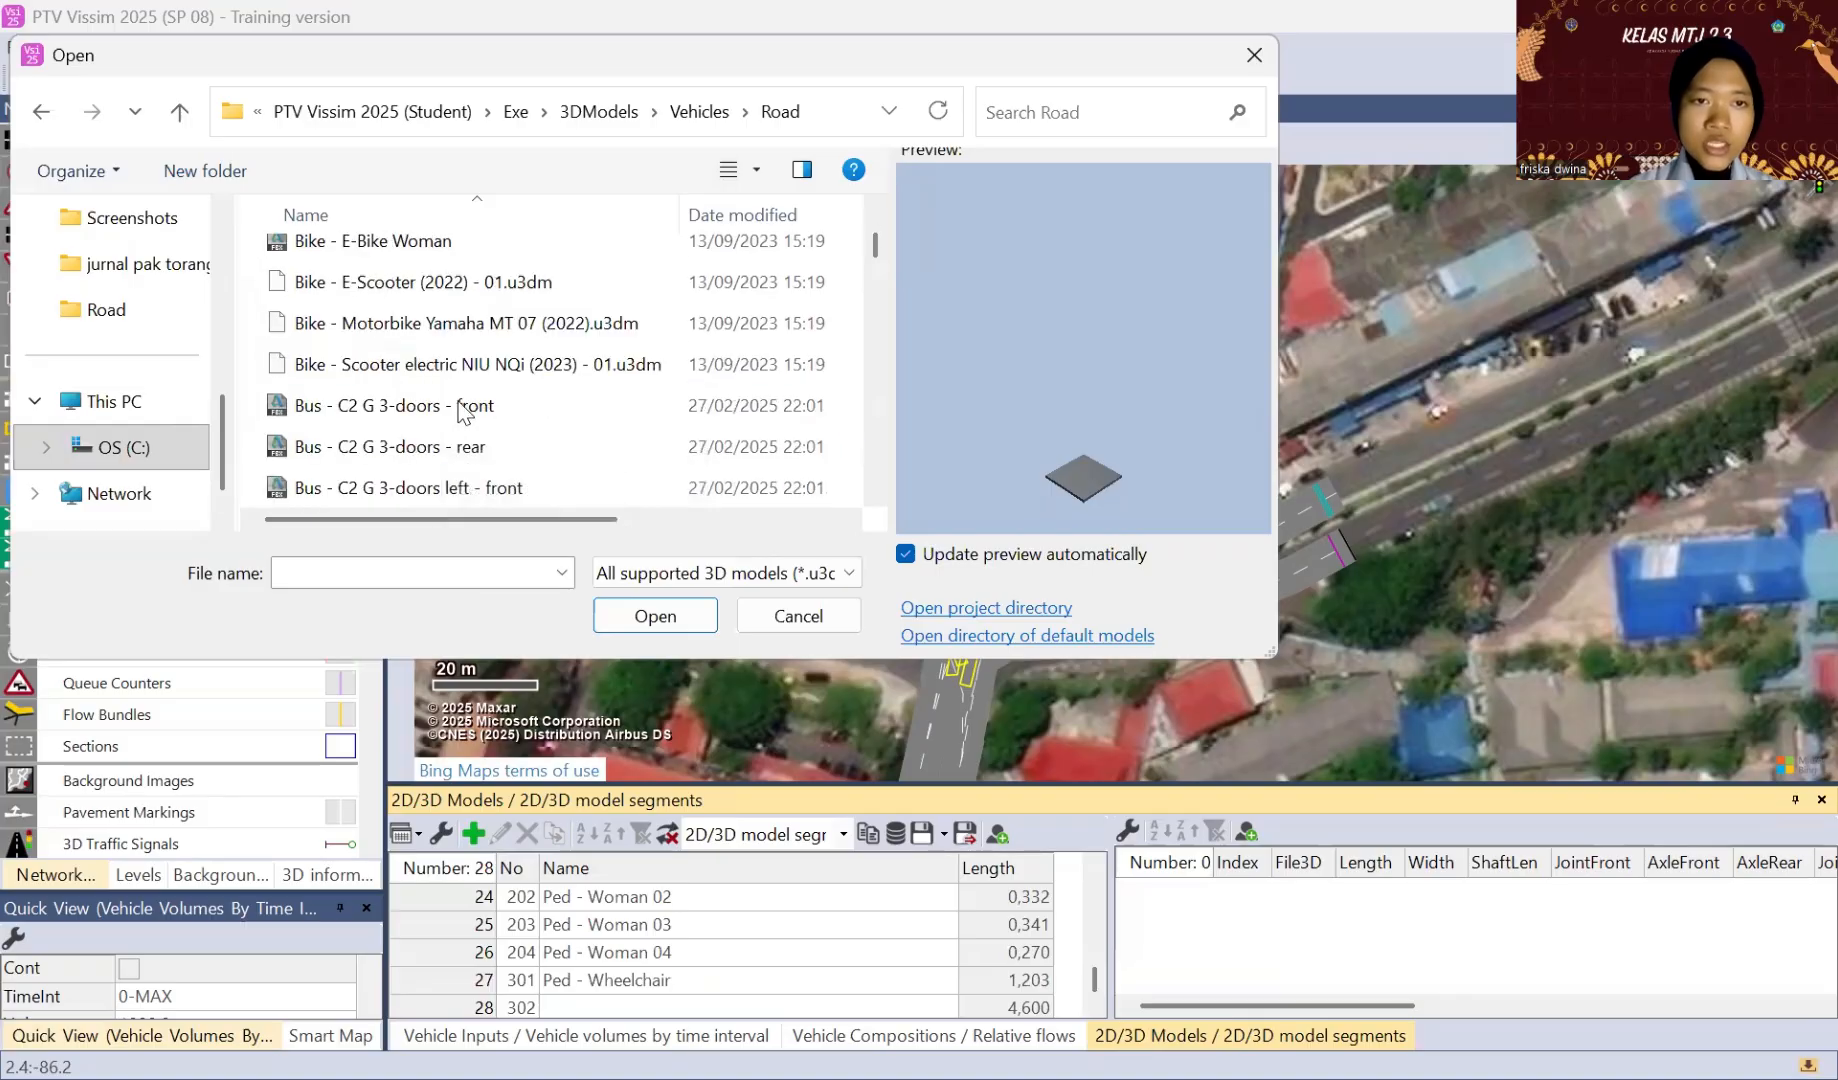
click(466, 325)
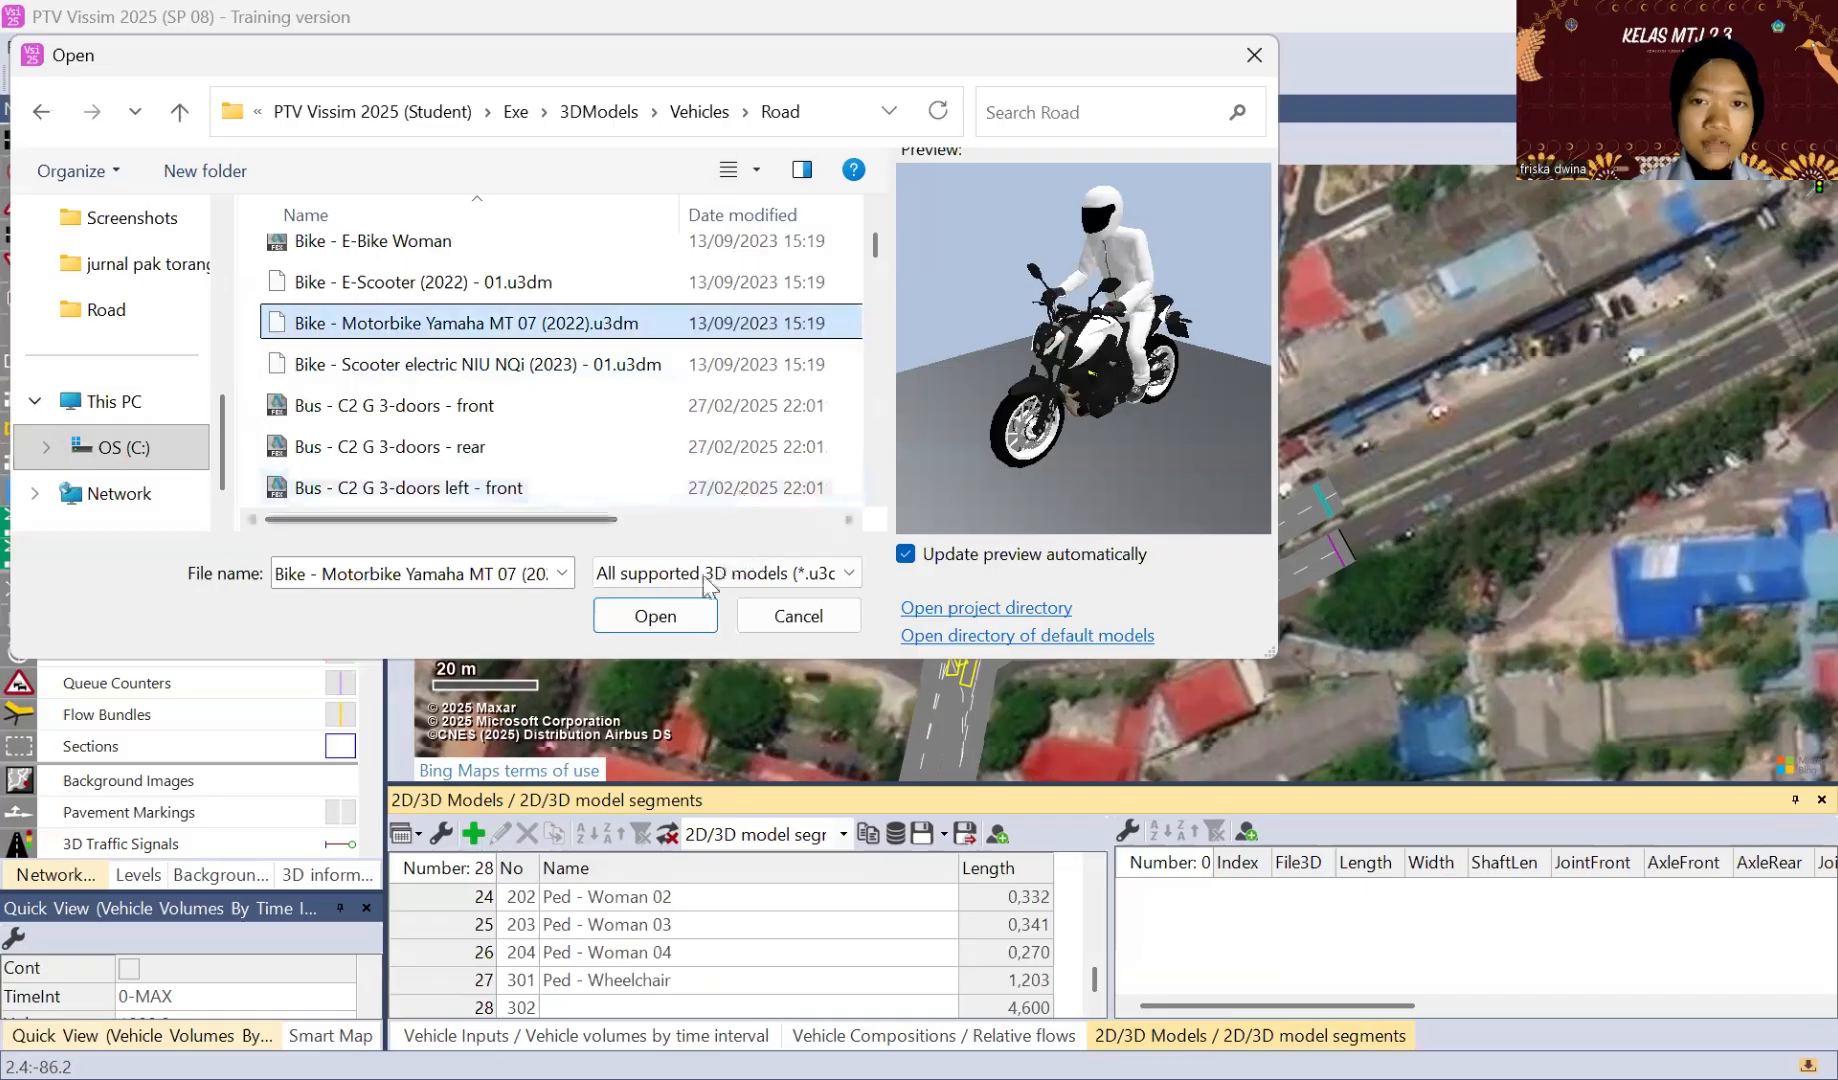
scroll(622, 461, down, 3)
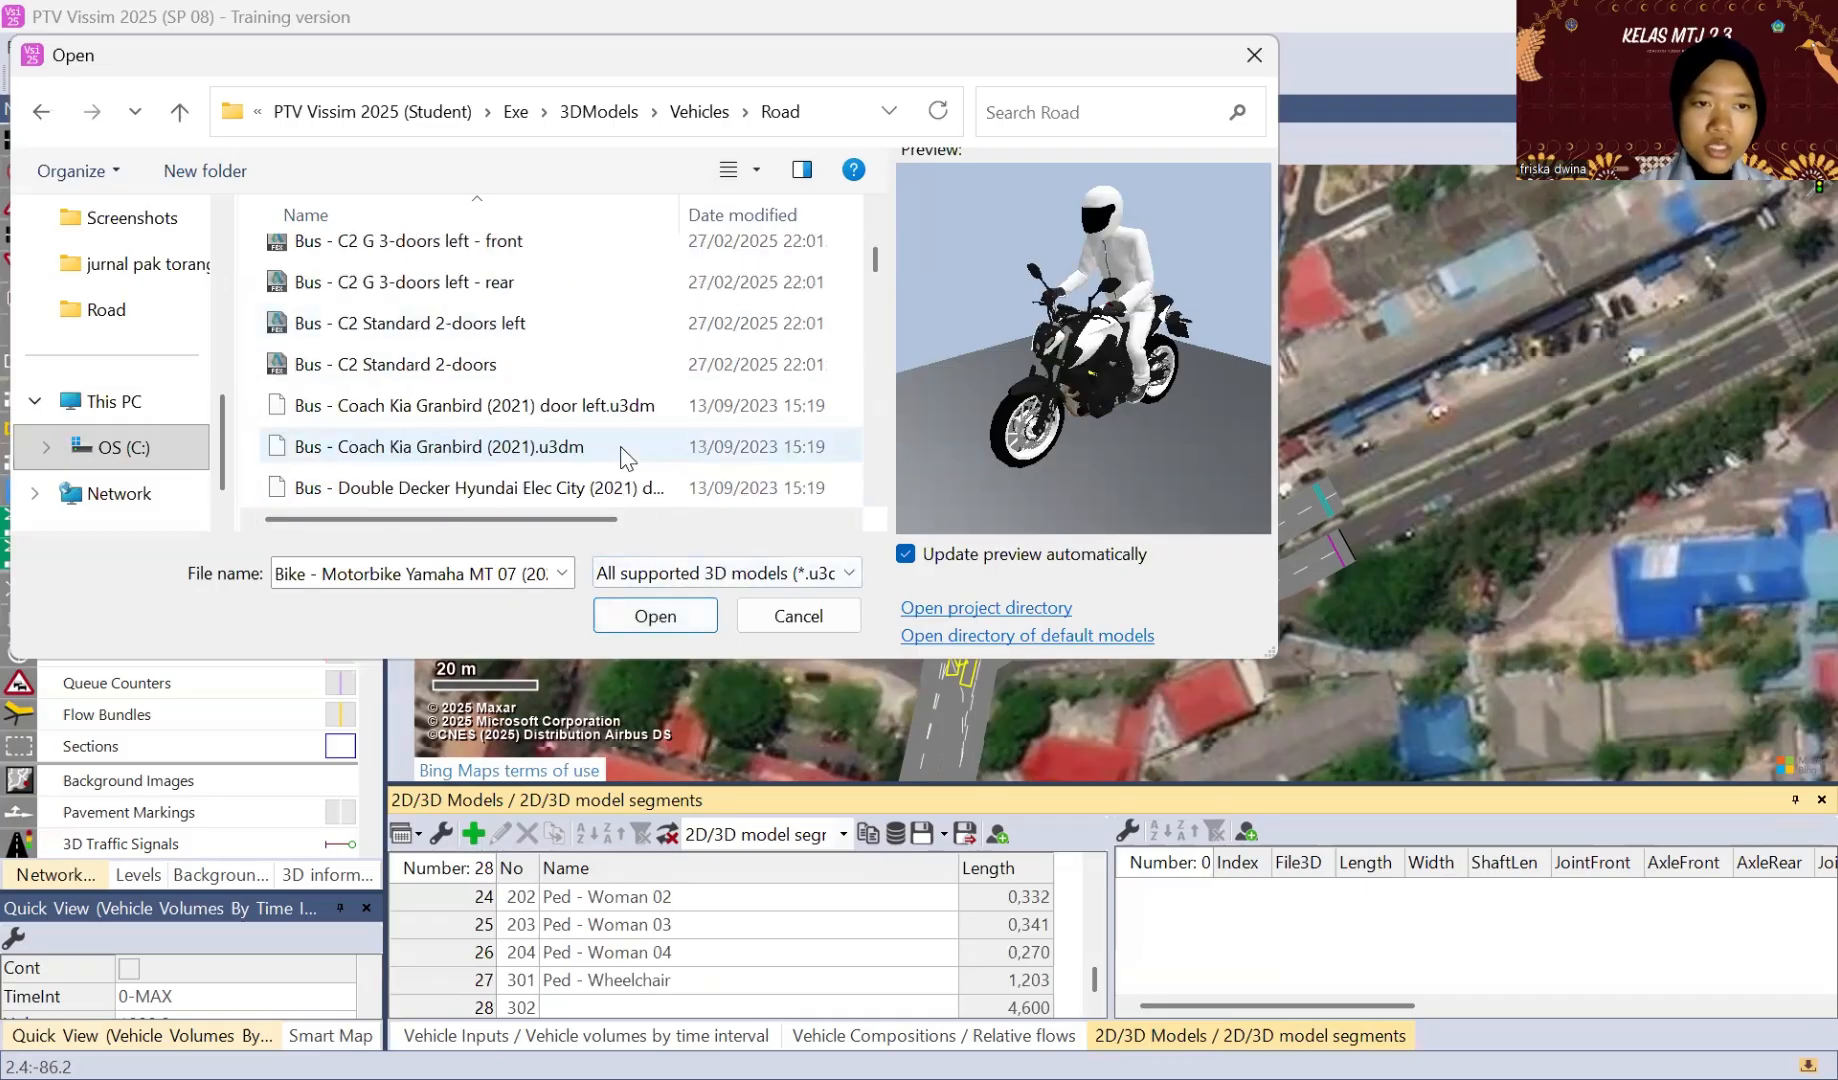
scroll(627, 459, down, 3)
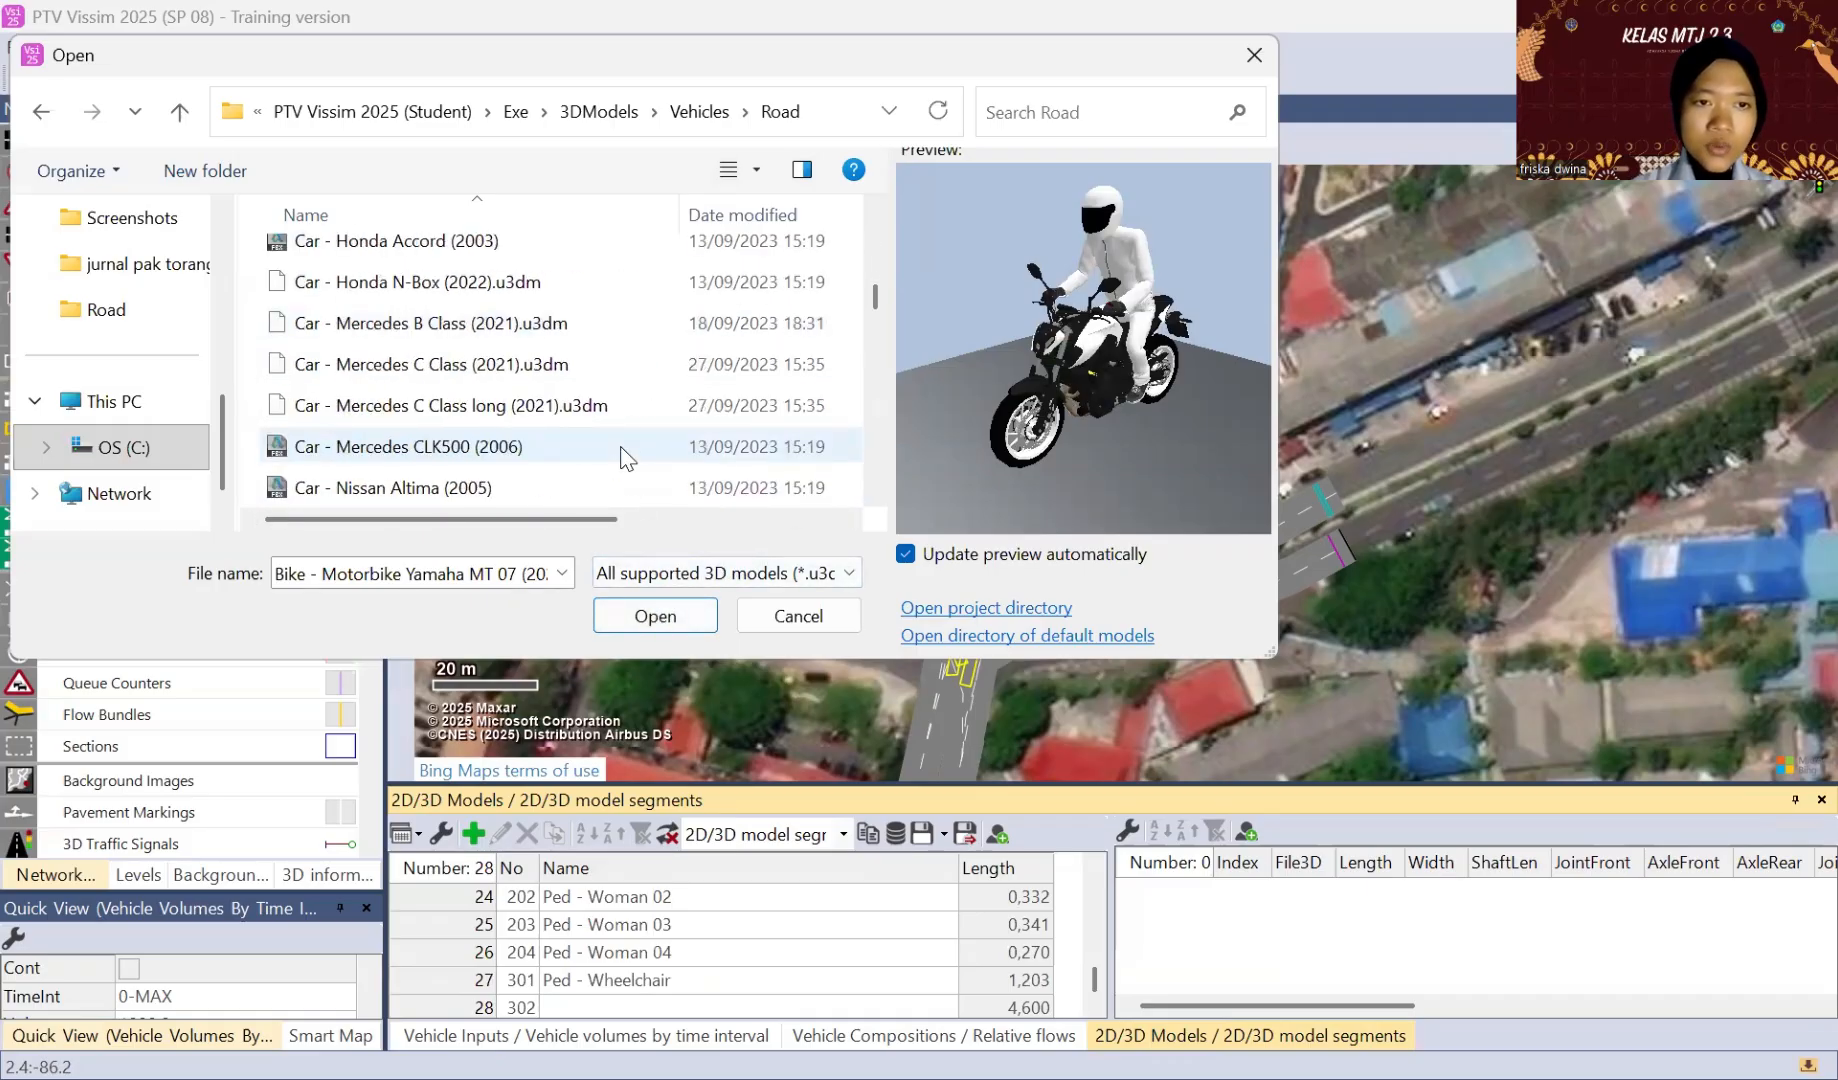
scroll(622, 455, down, 3)
scroll(620, 447, up, 10)
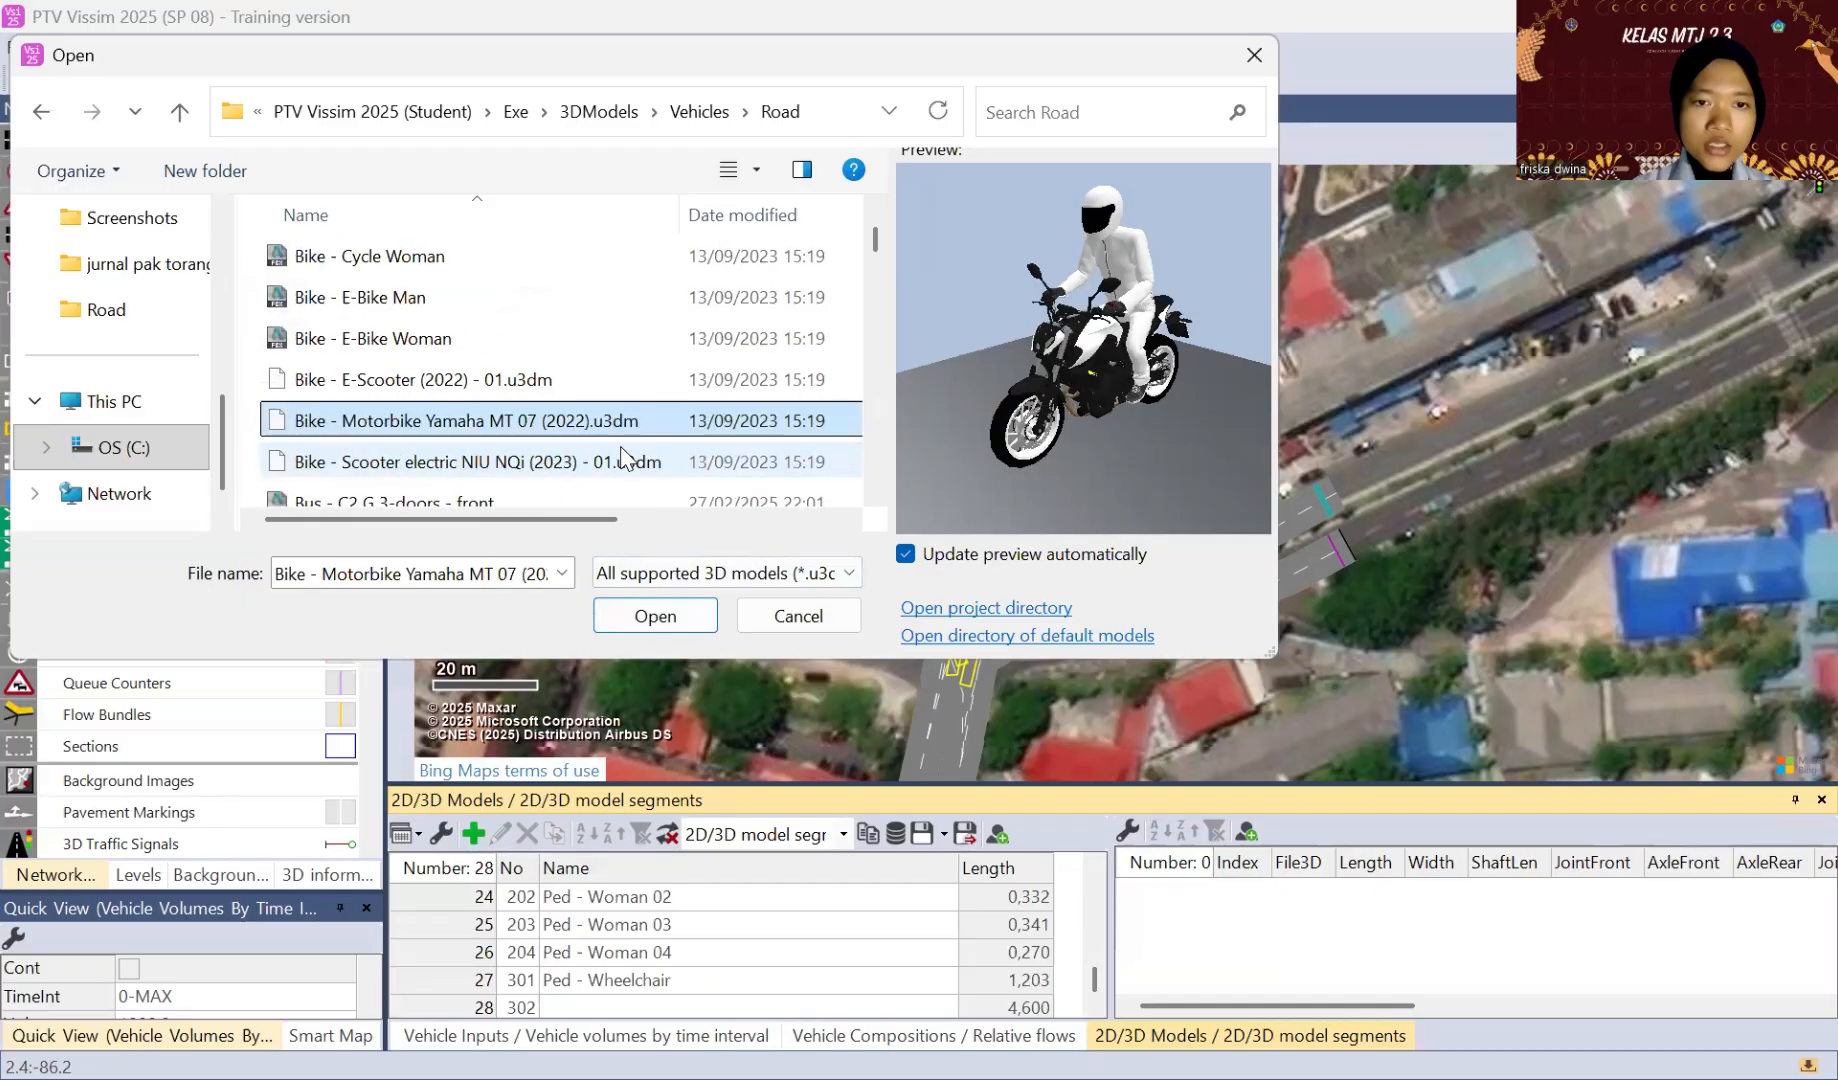
click(628, 617)
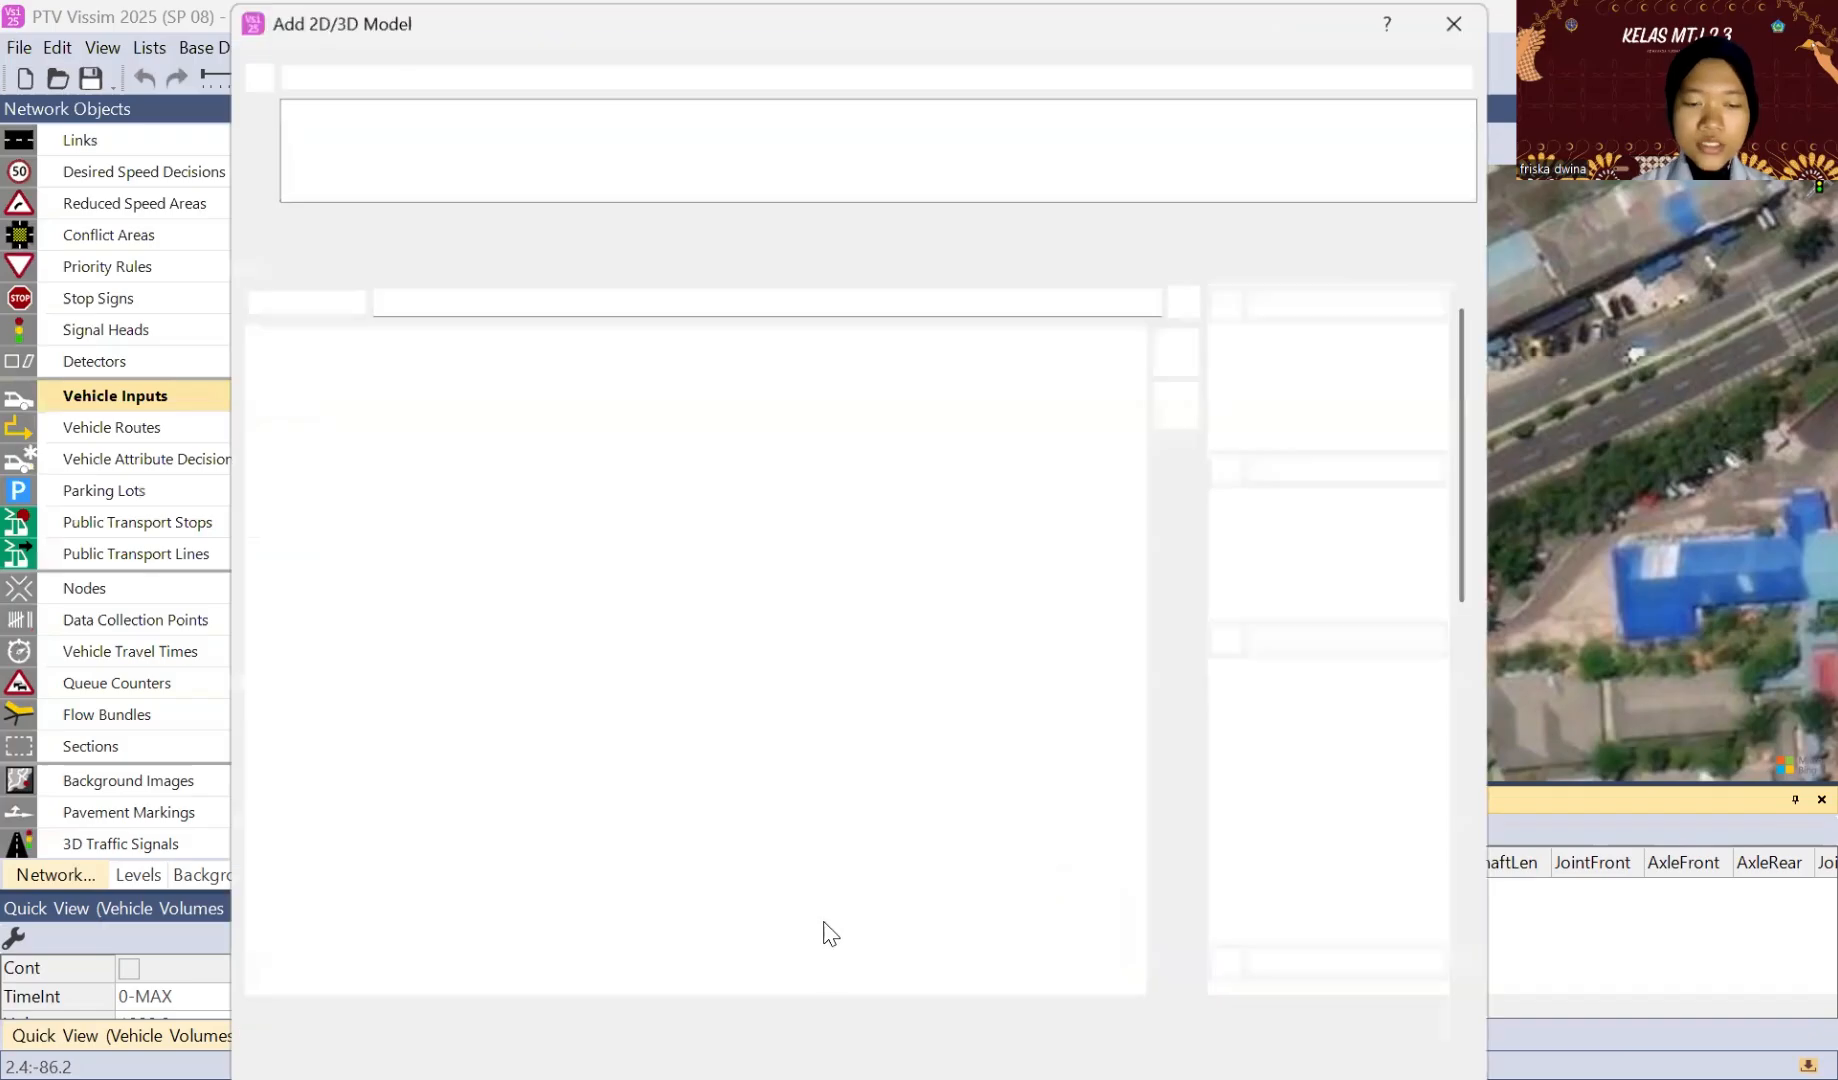
scroll(1125, 843, down, 8)
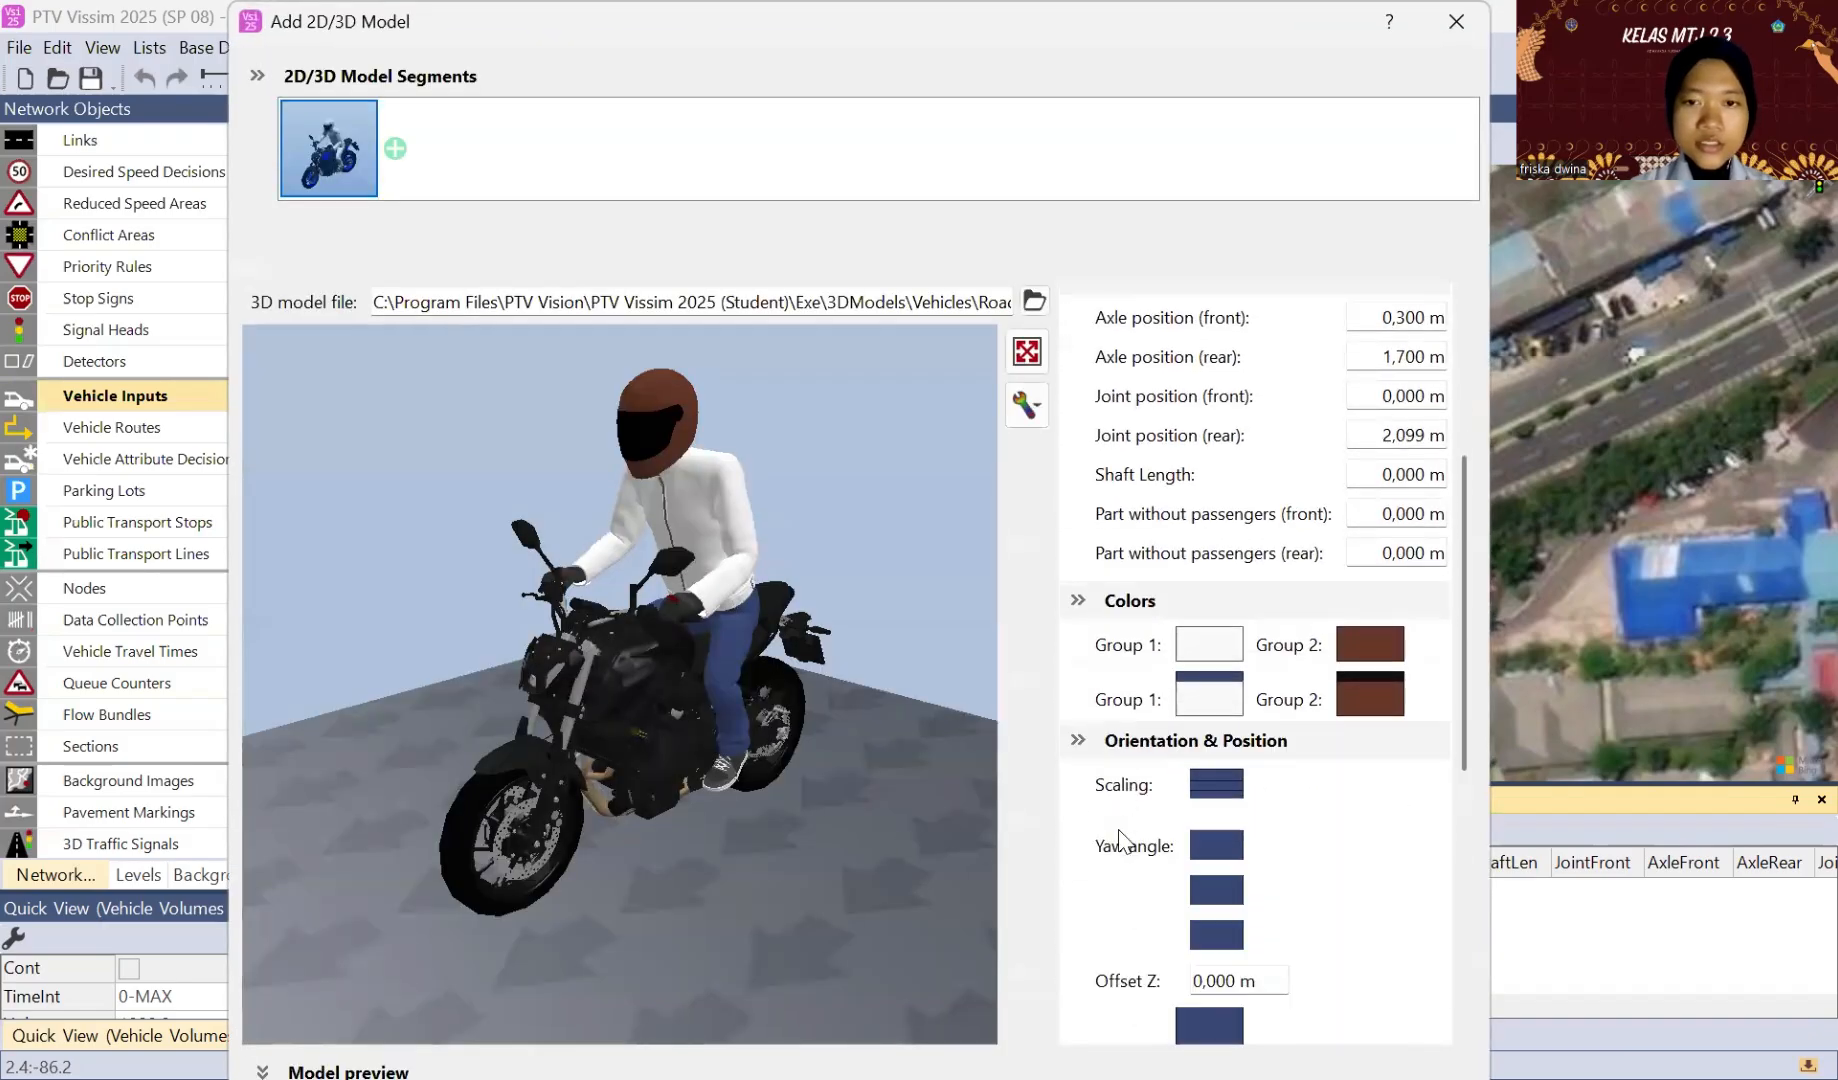
scroll(1125, 843, up, 6)
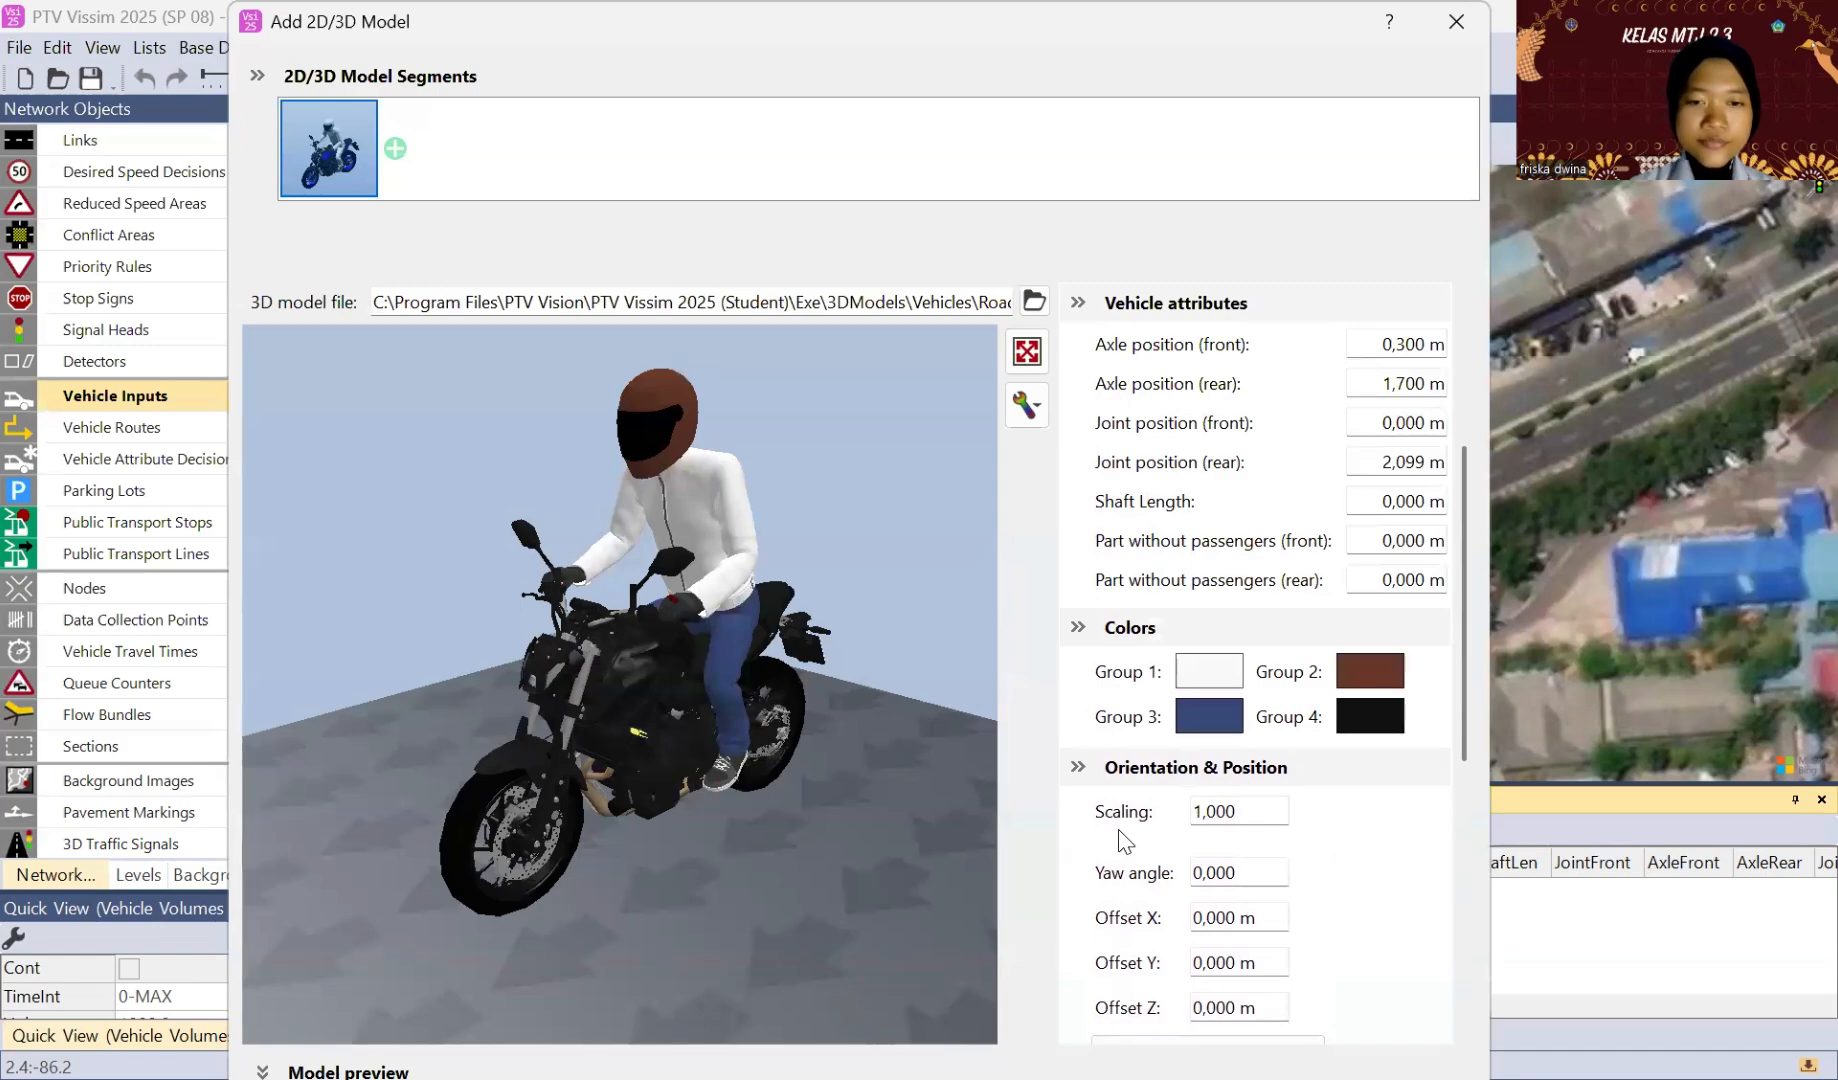
key(Return)
Step: Name the newly added motorbike model "sepeda motor" in the 2D/3D models list
click(793, 984)
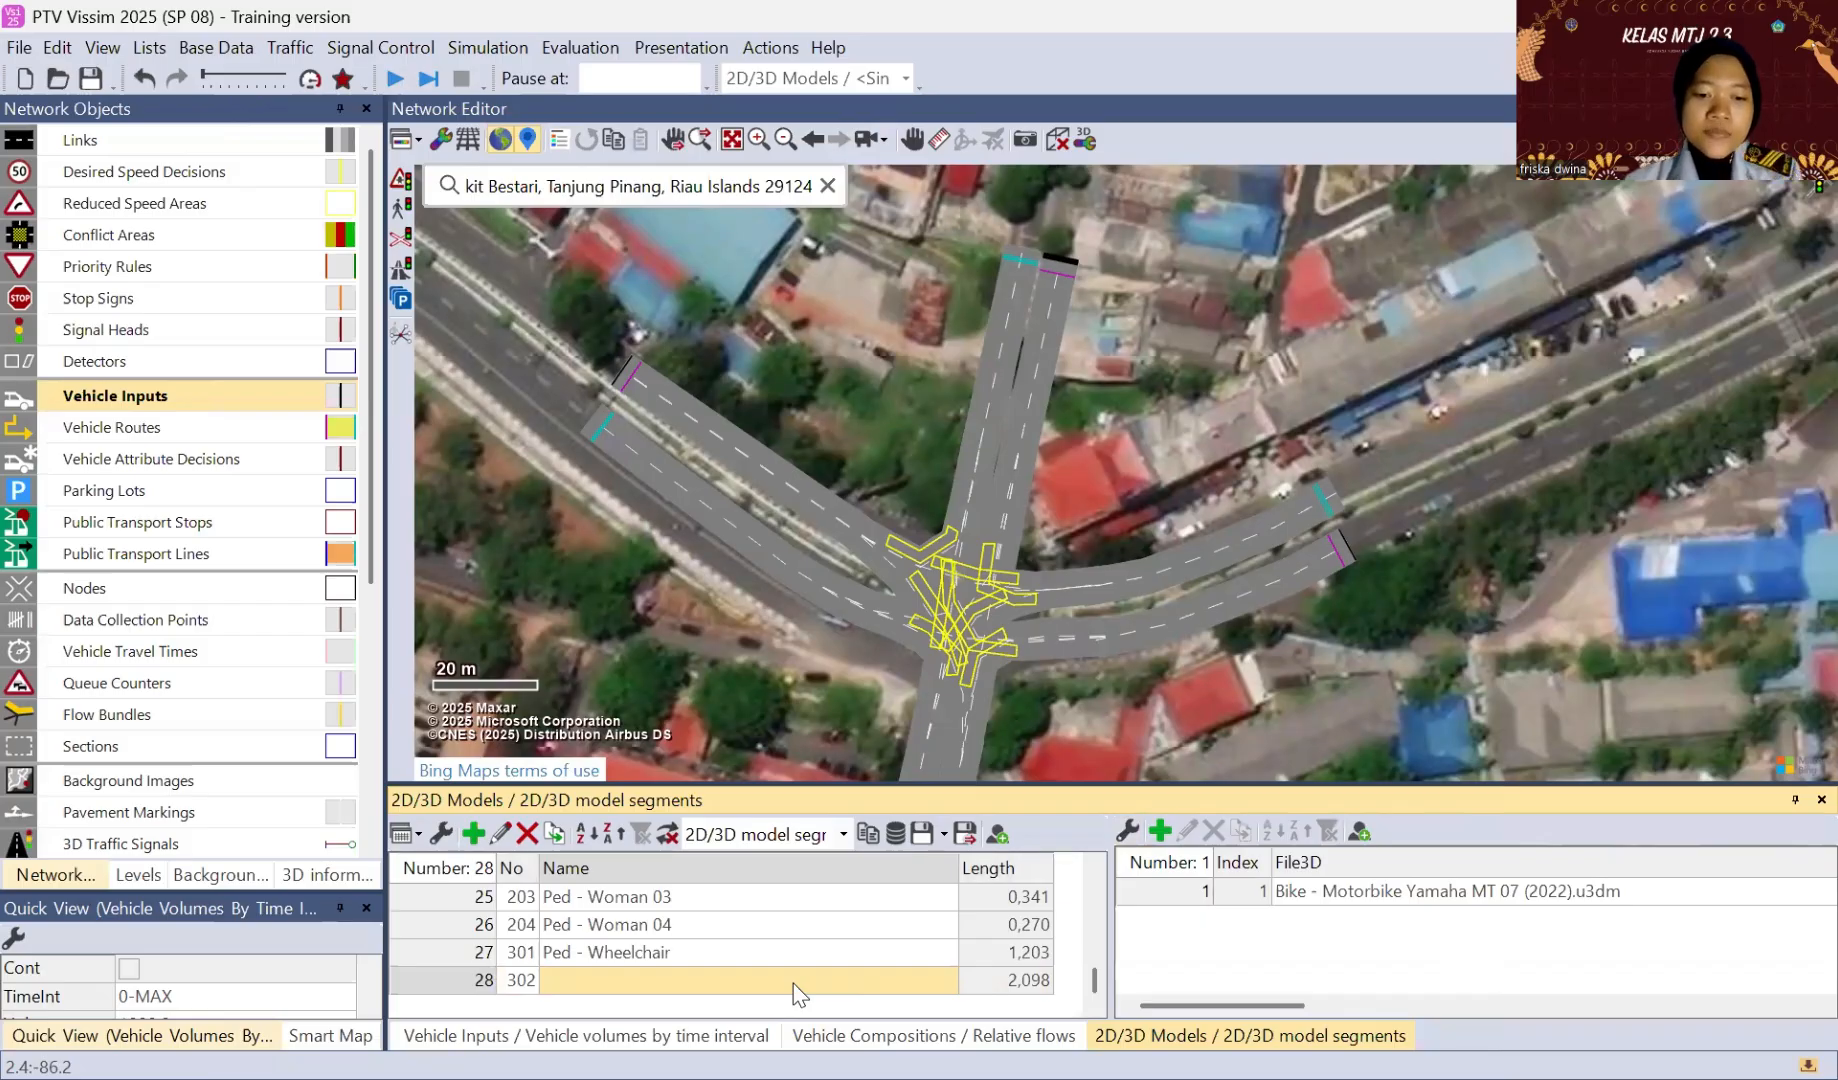
text(se)
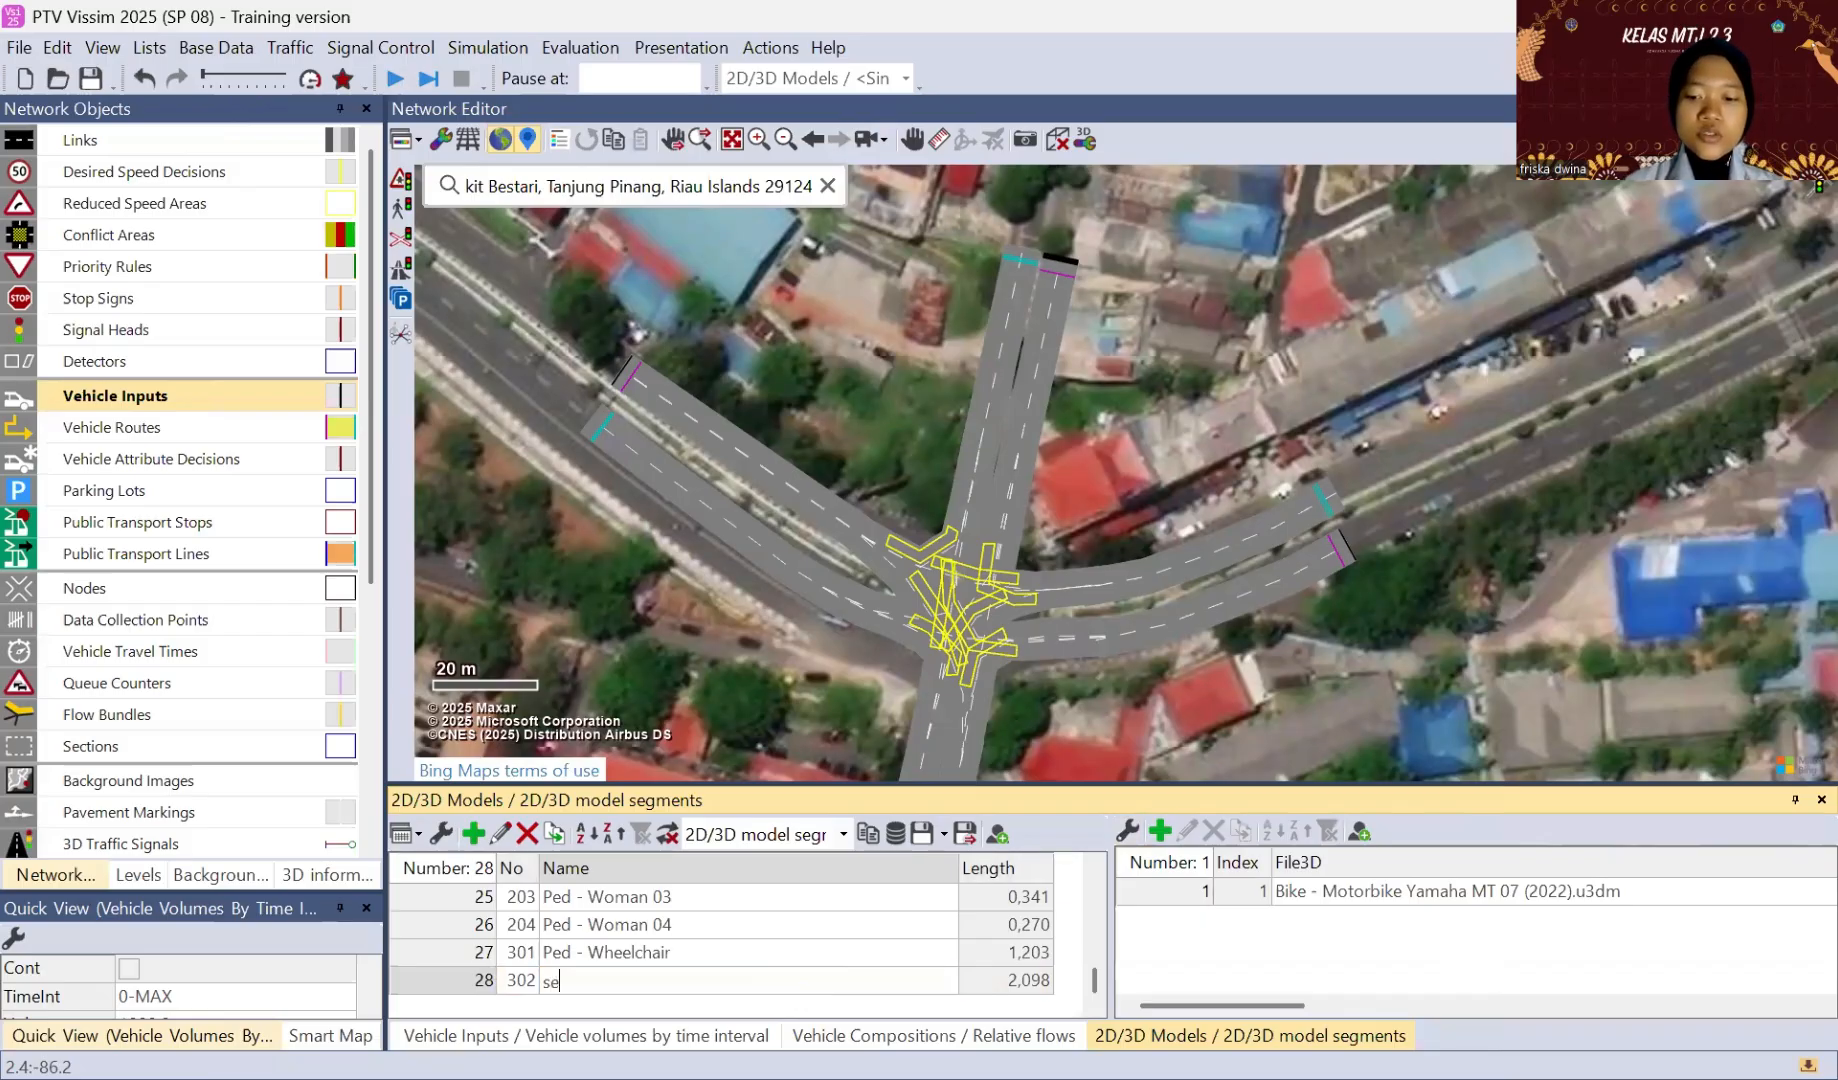
text(peda )
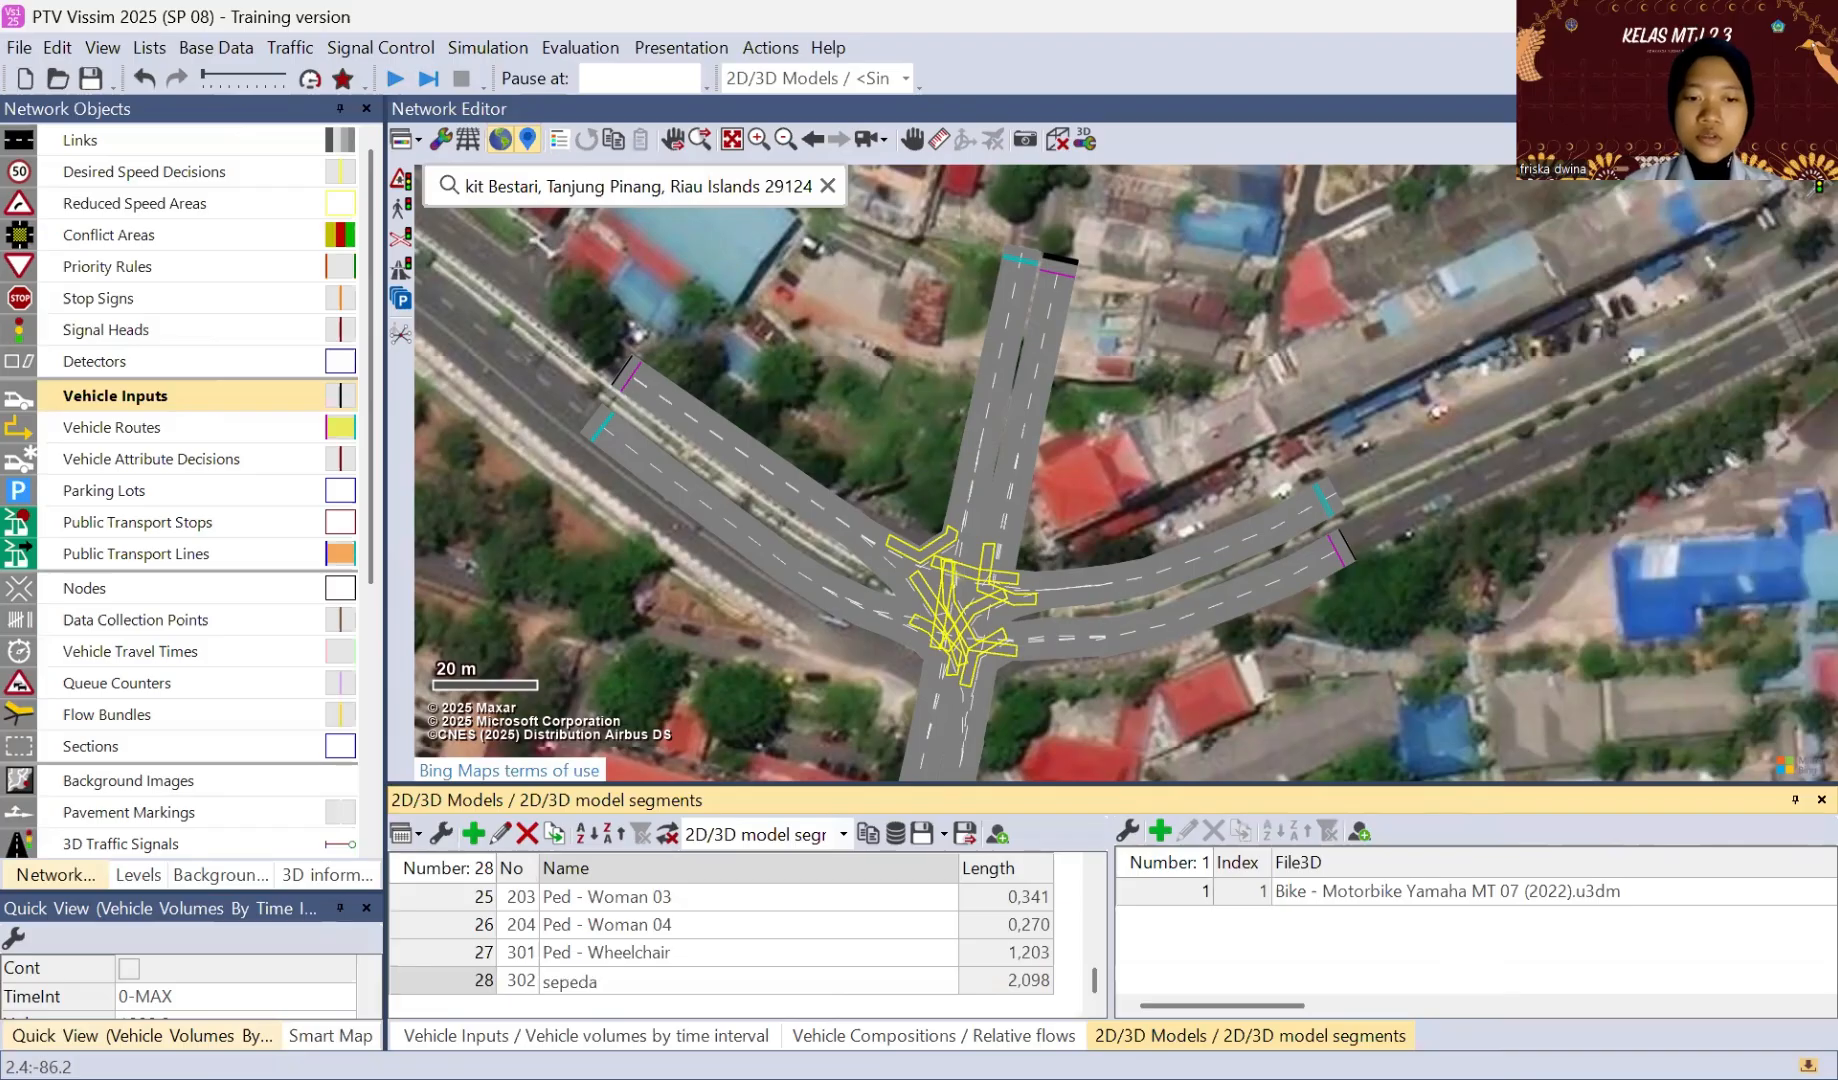
text(motor)
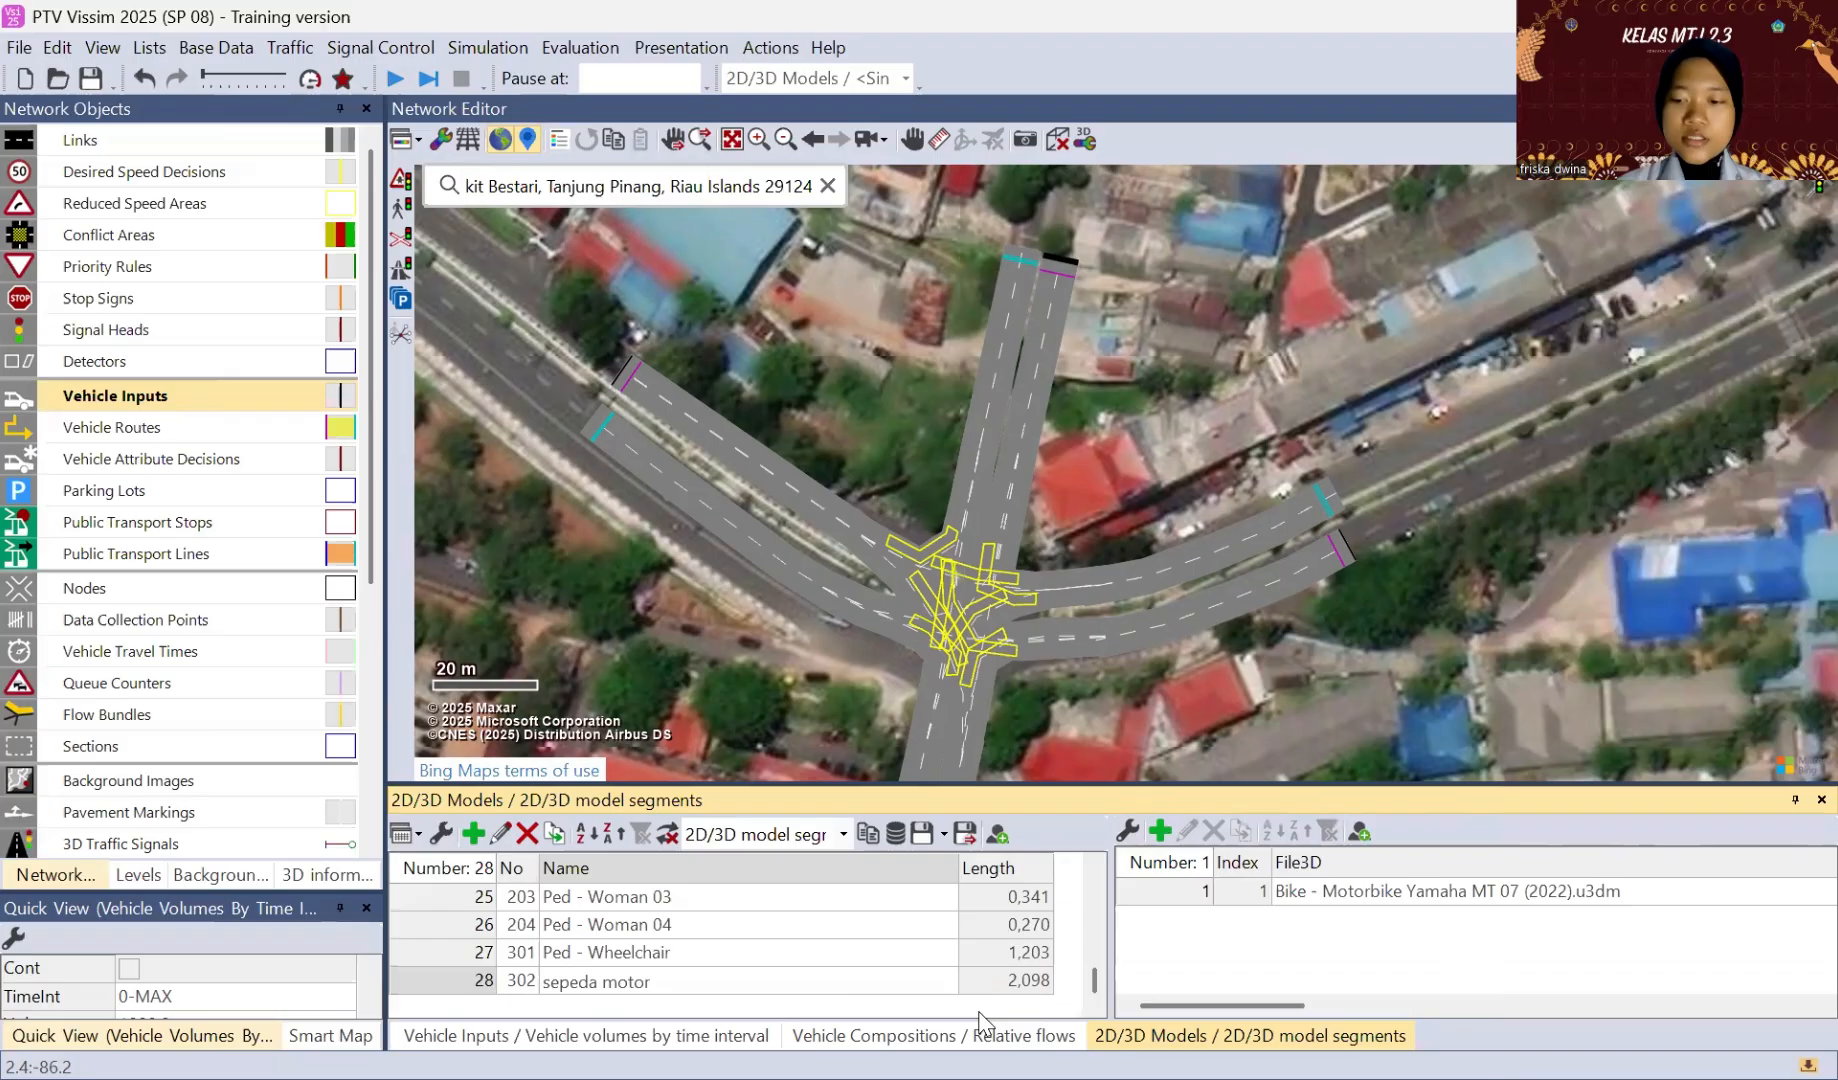
key(Return)
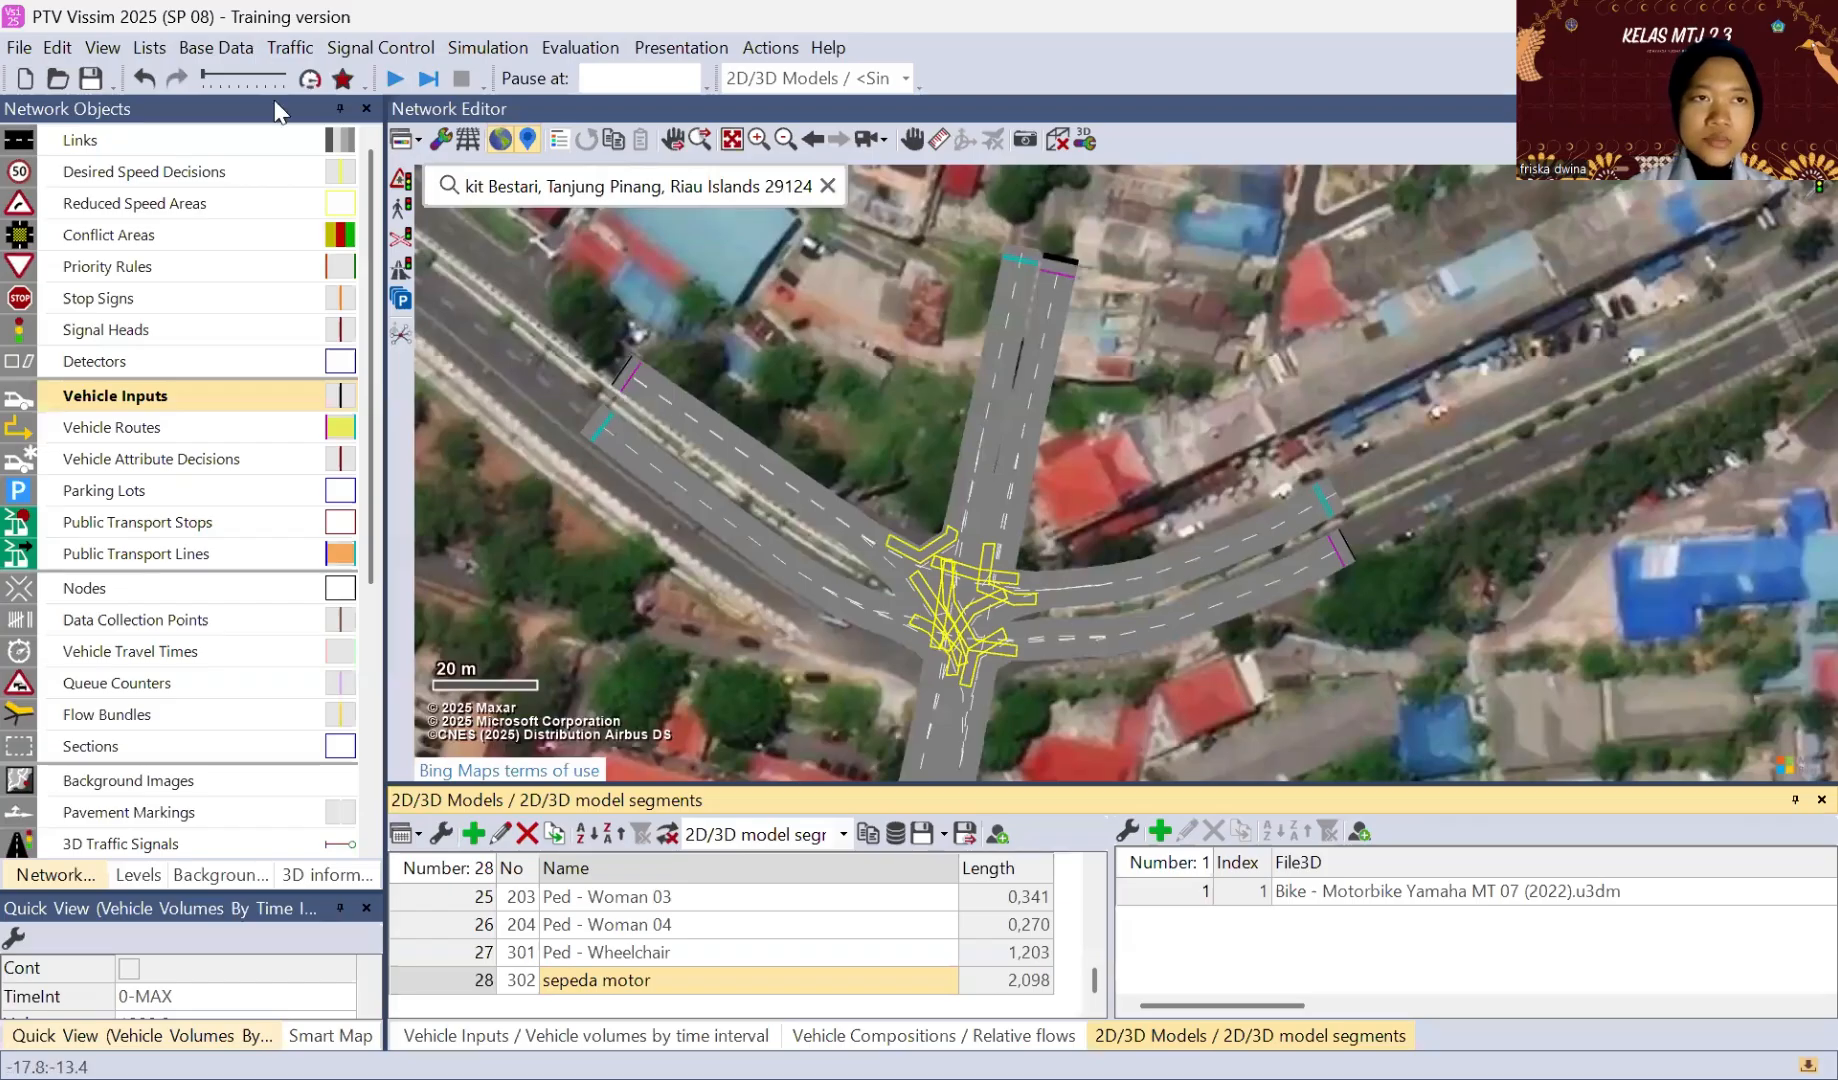
Step: Add a new 2D/3D model distribution after Wheelchair and name it "sepeda motor"
click(237, 52)
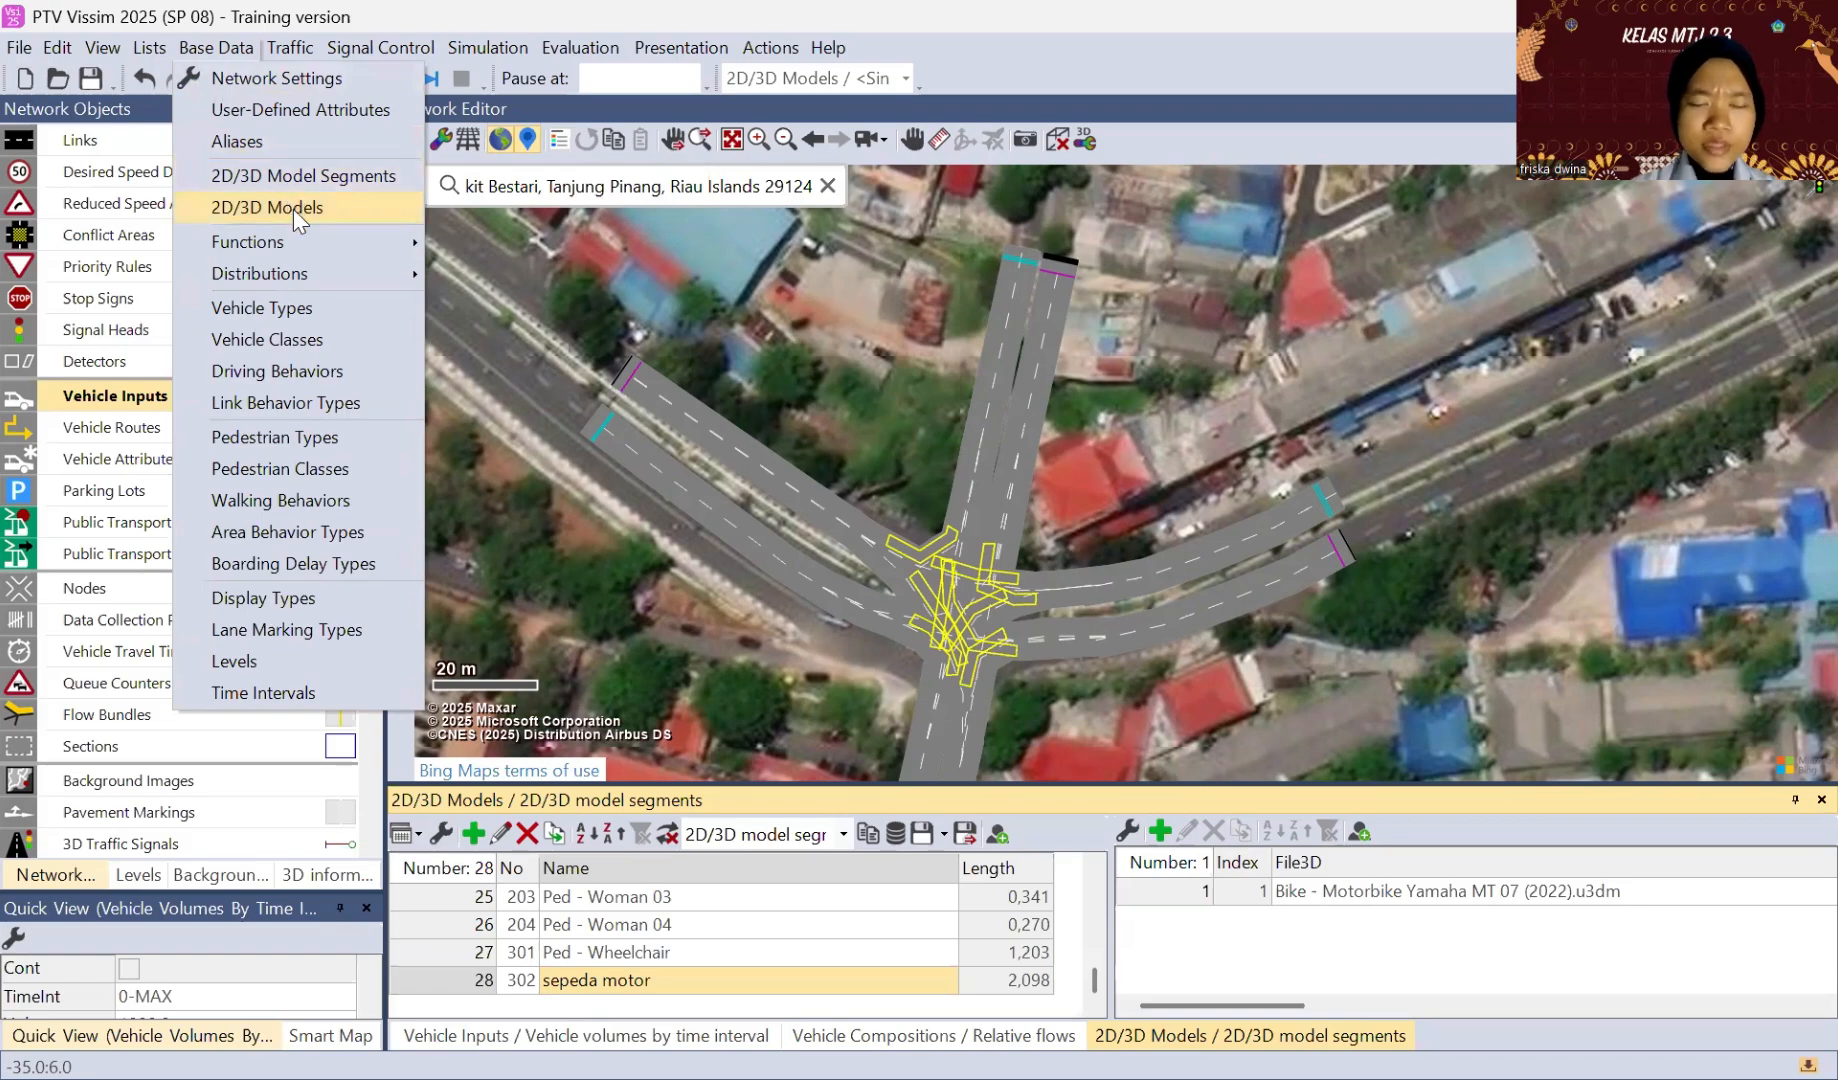
mouse_move(304, 268)
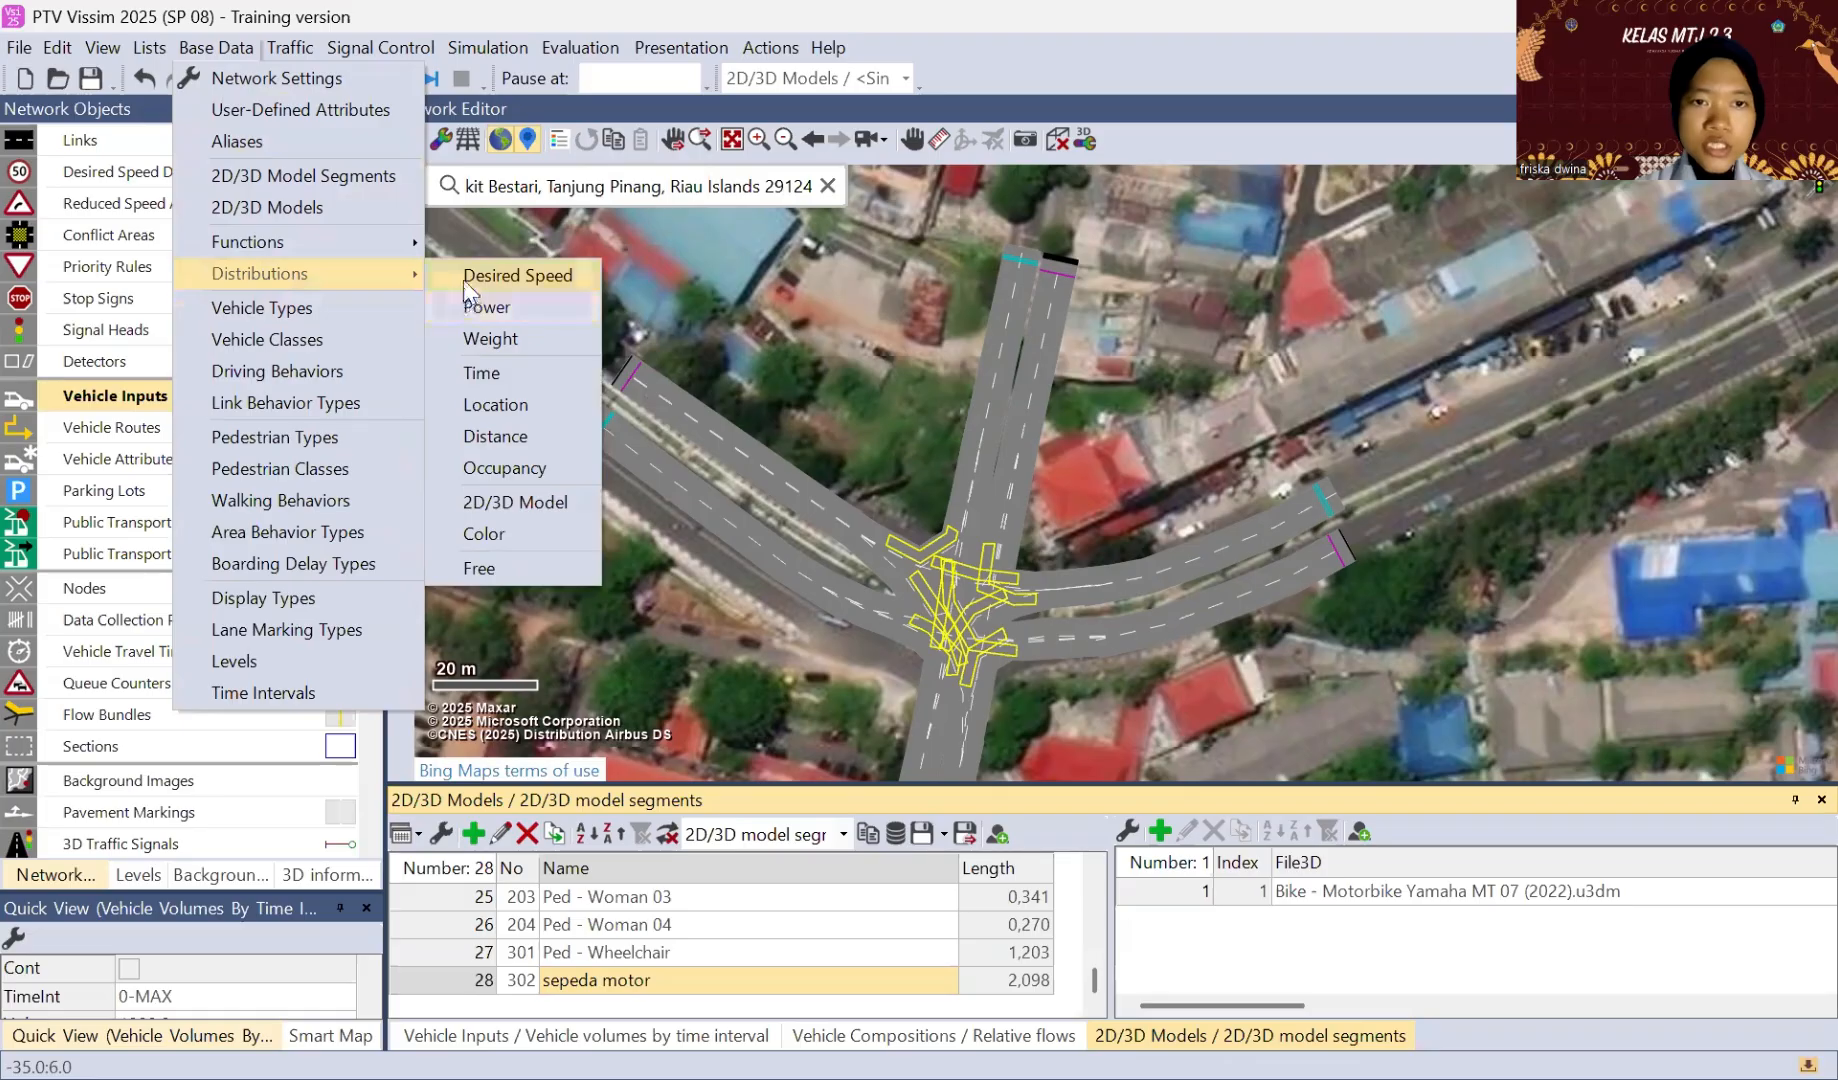
click(510, 503)
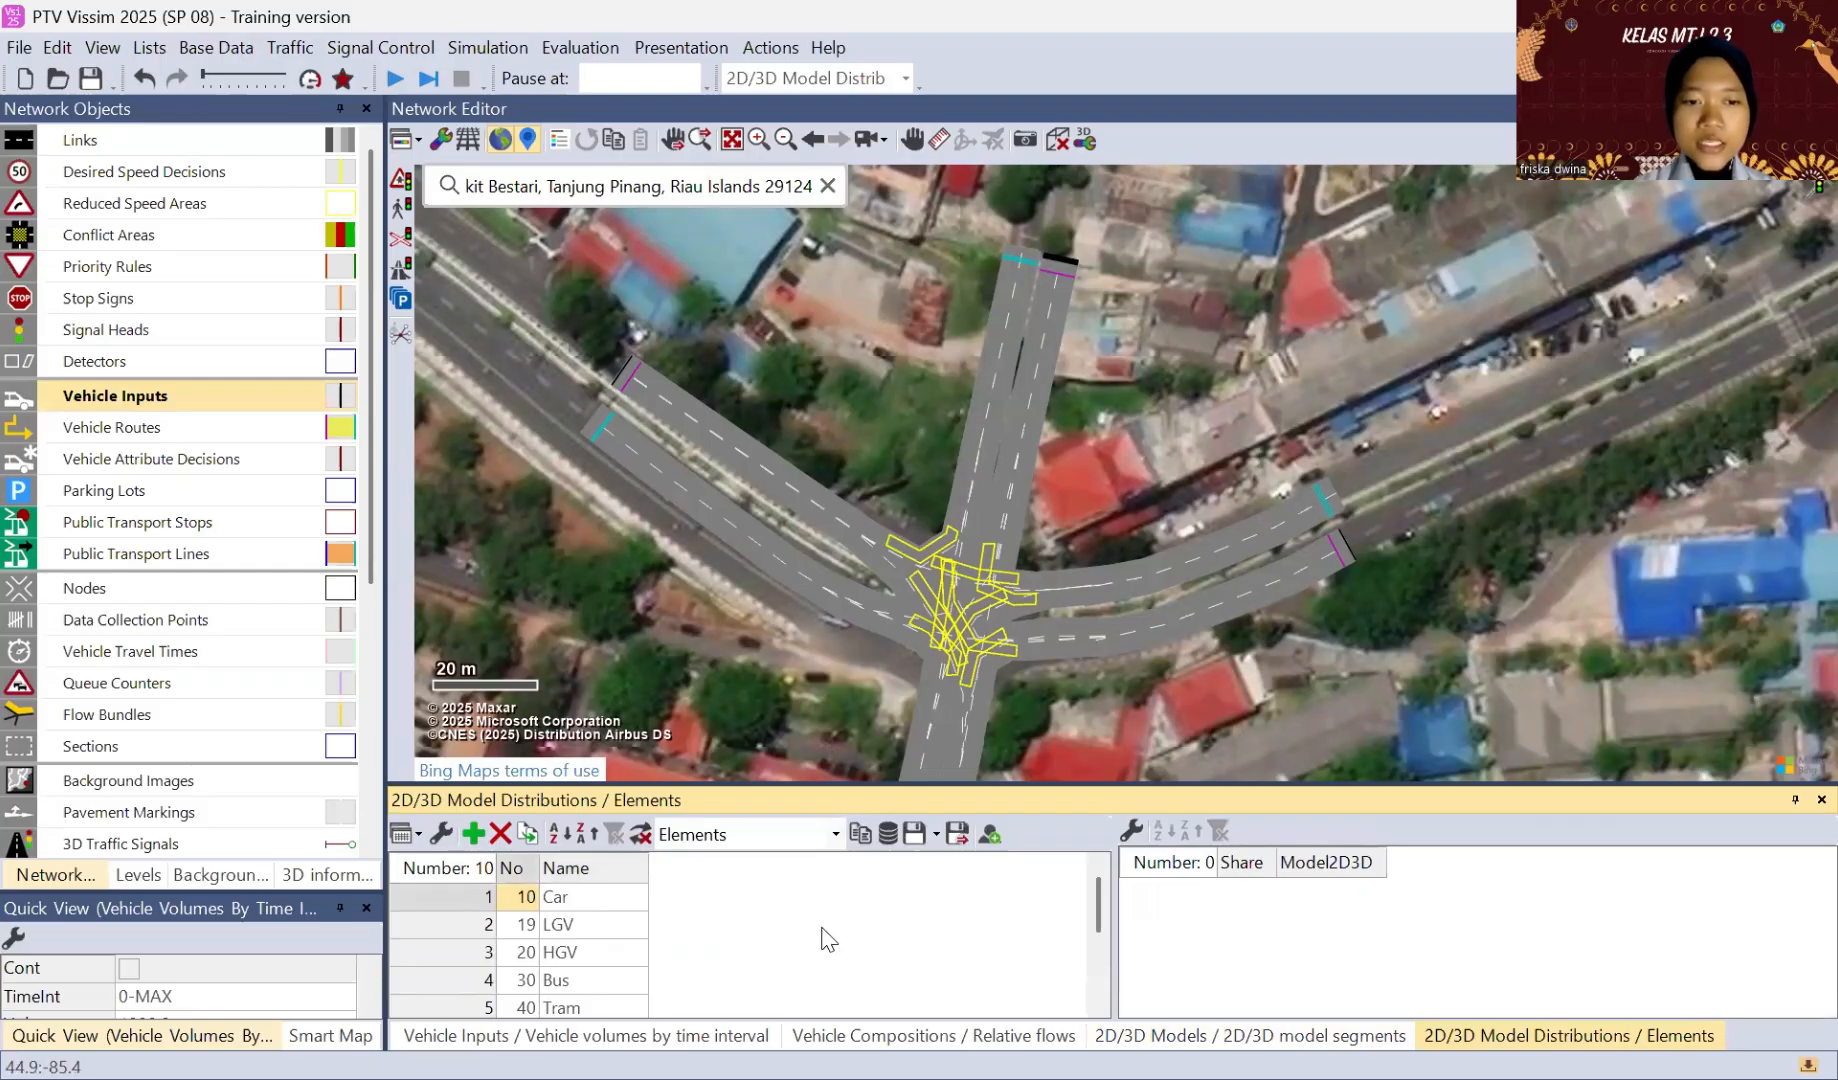
scroll(810, 950, down, 2)
scroll(810, 950, down, 1)
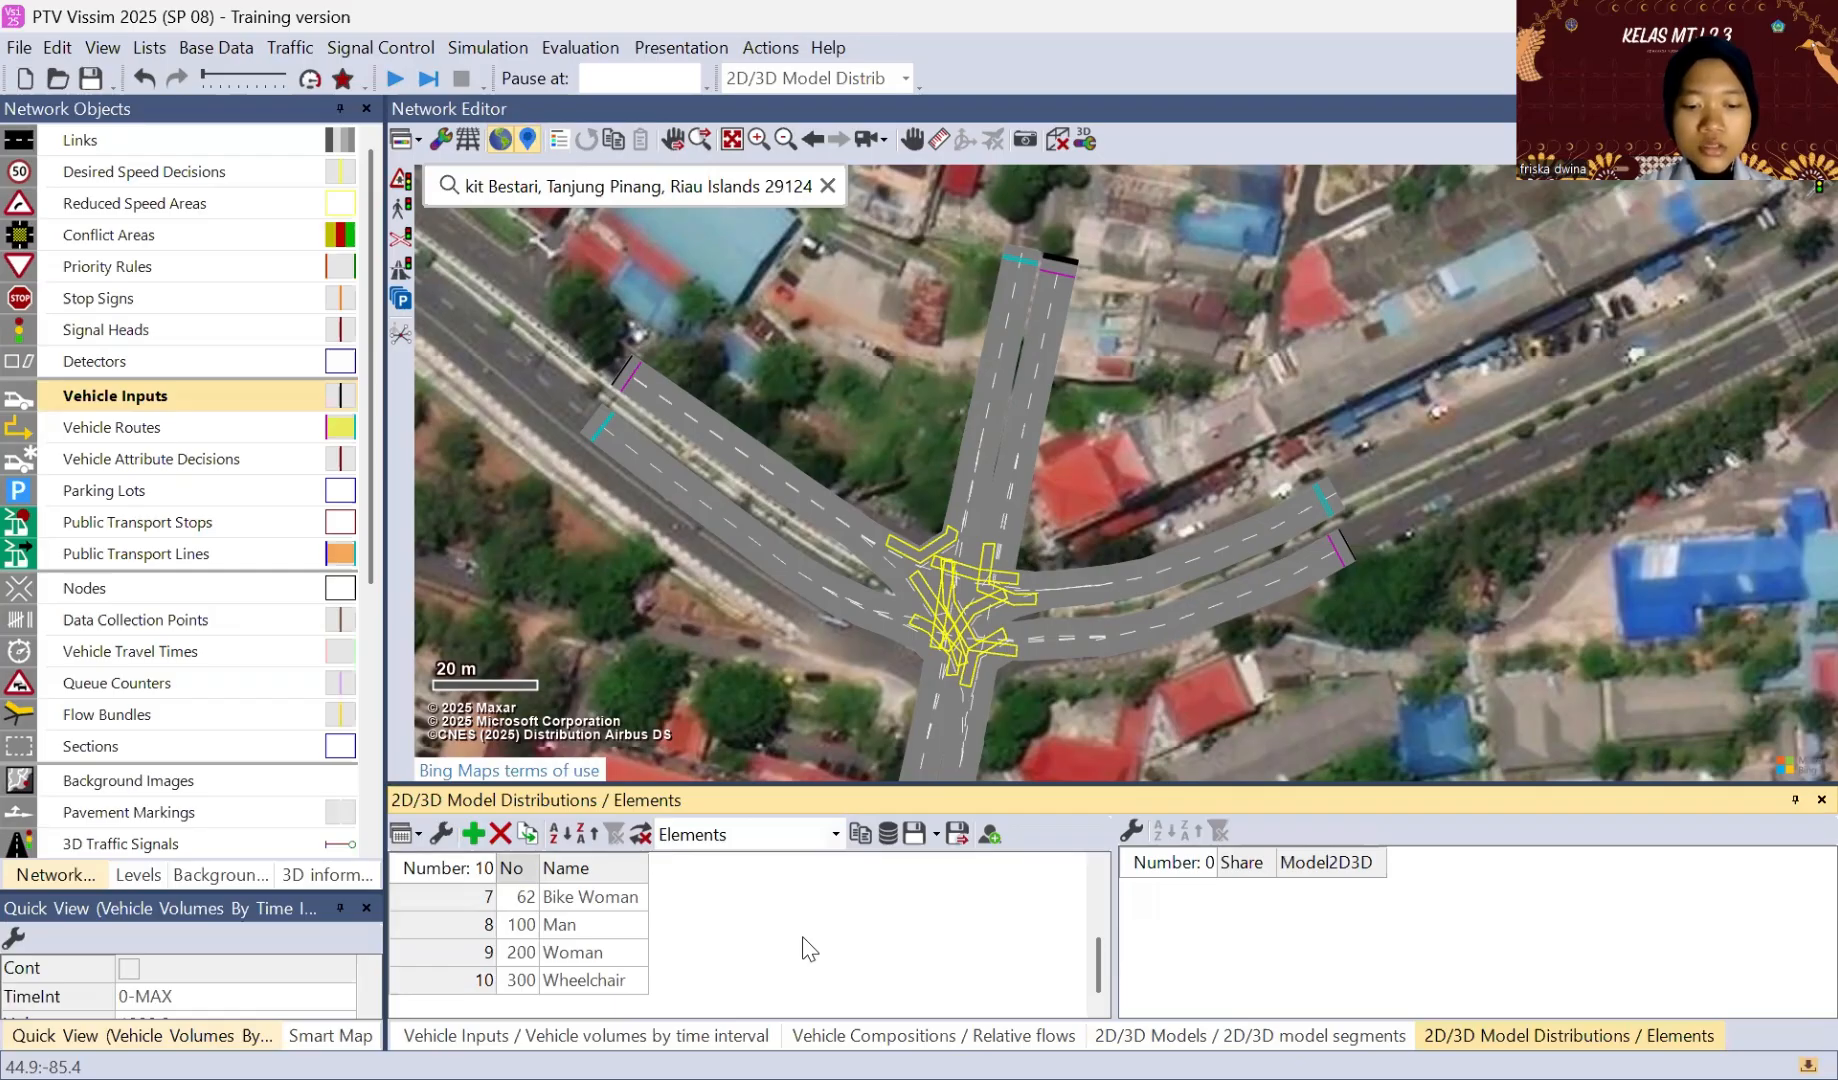
click(474, 836)
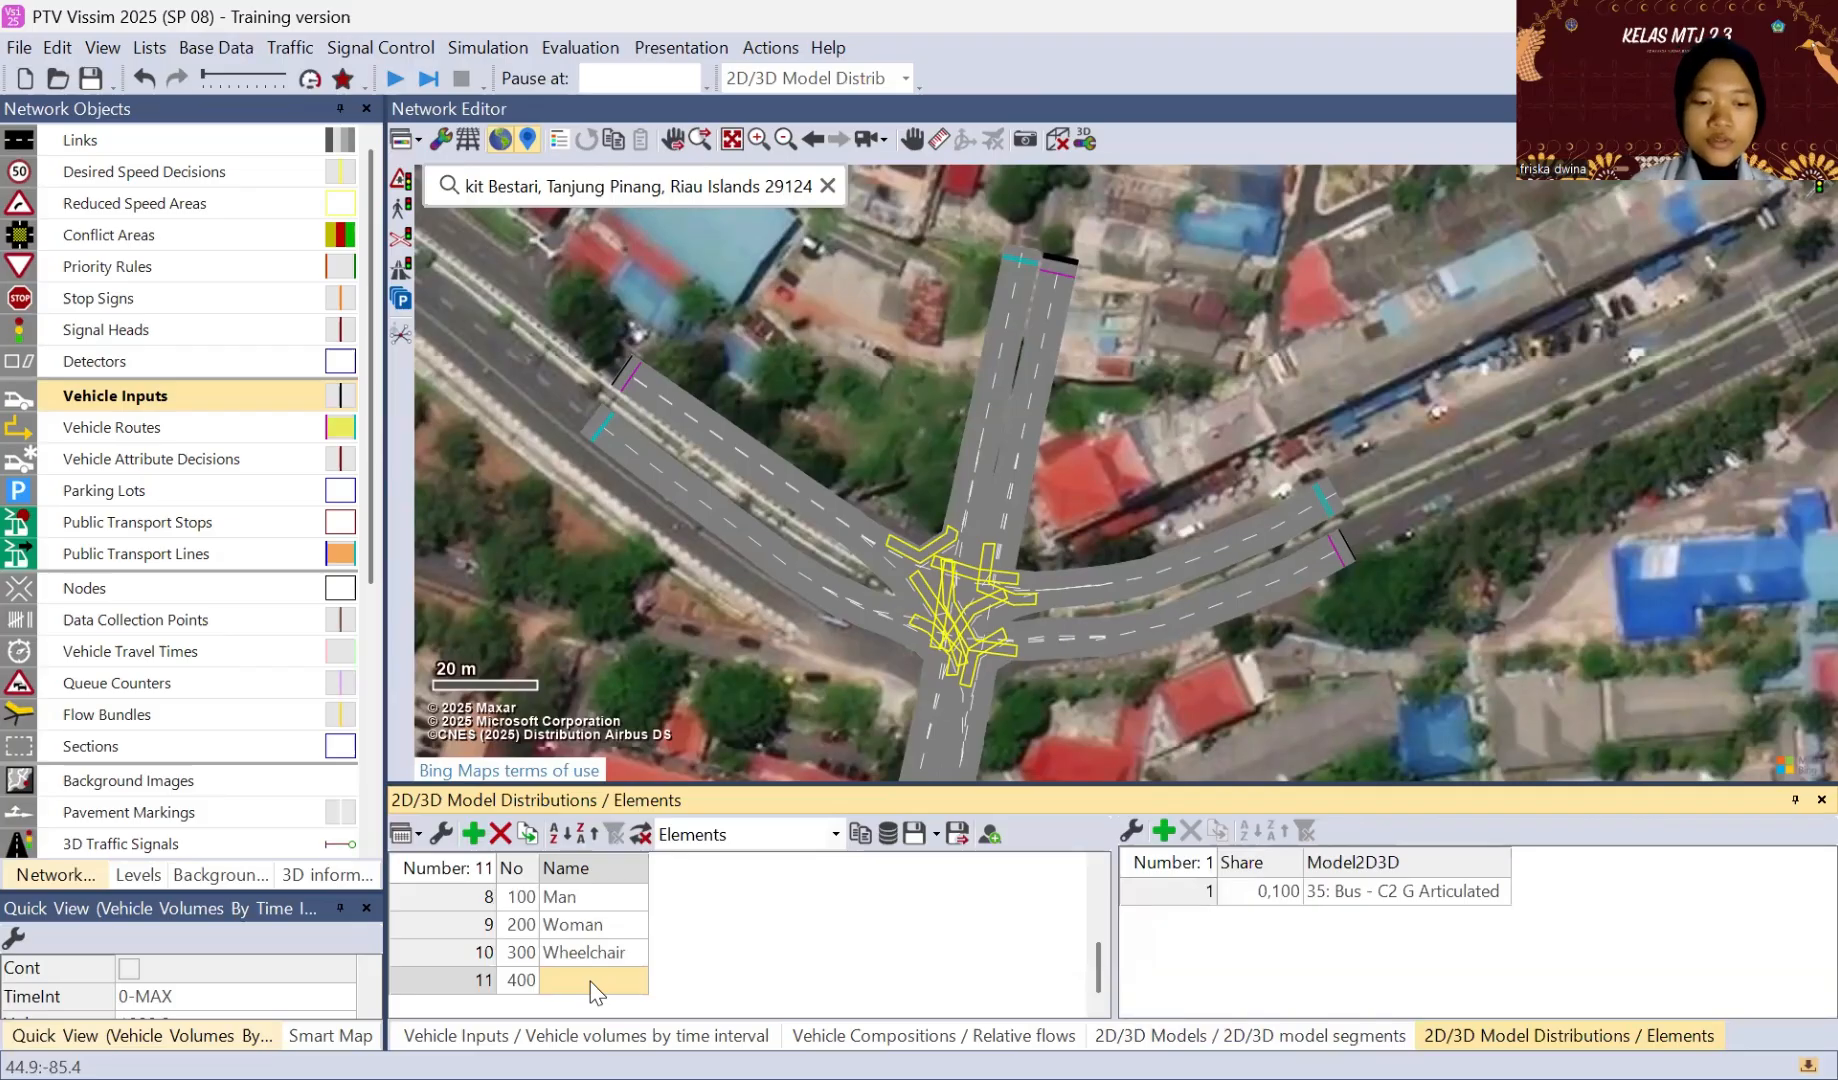
text(sep)
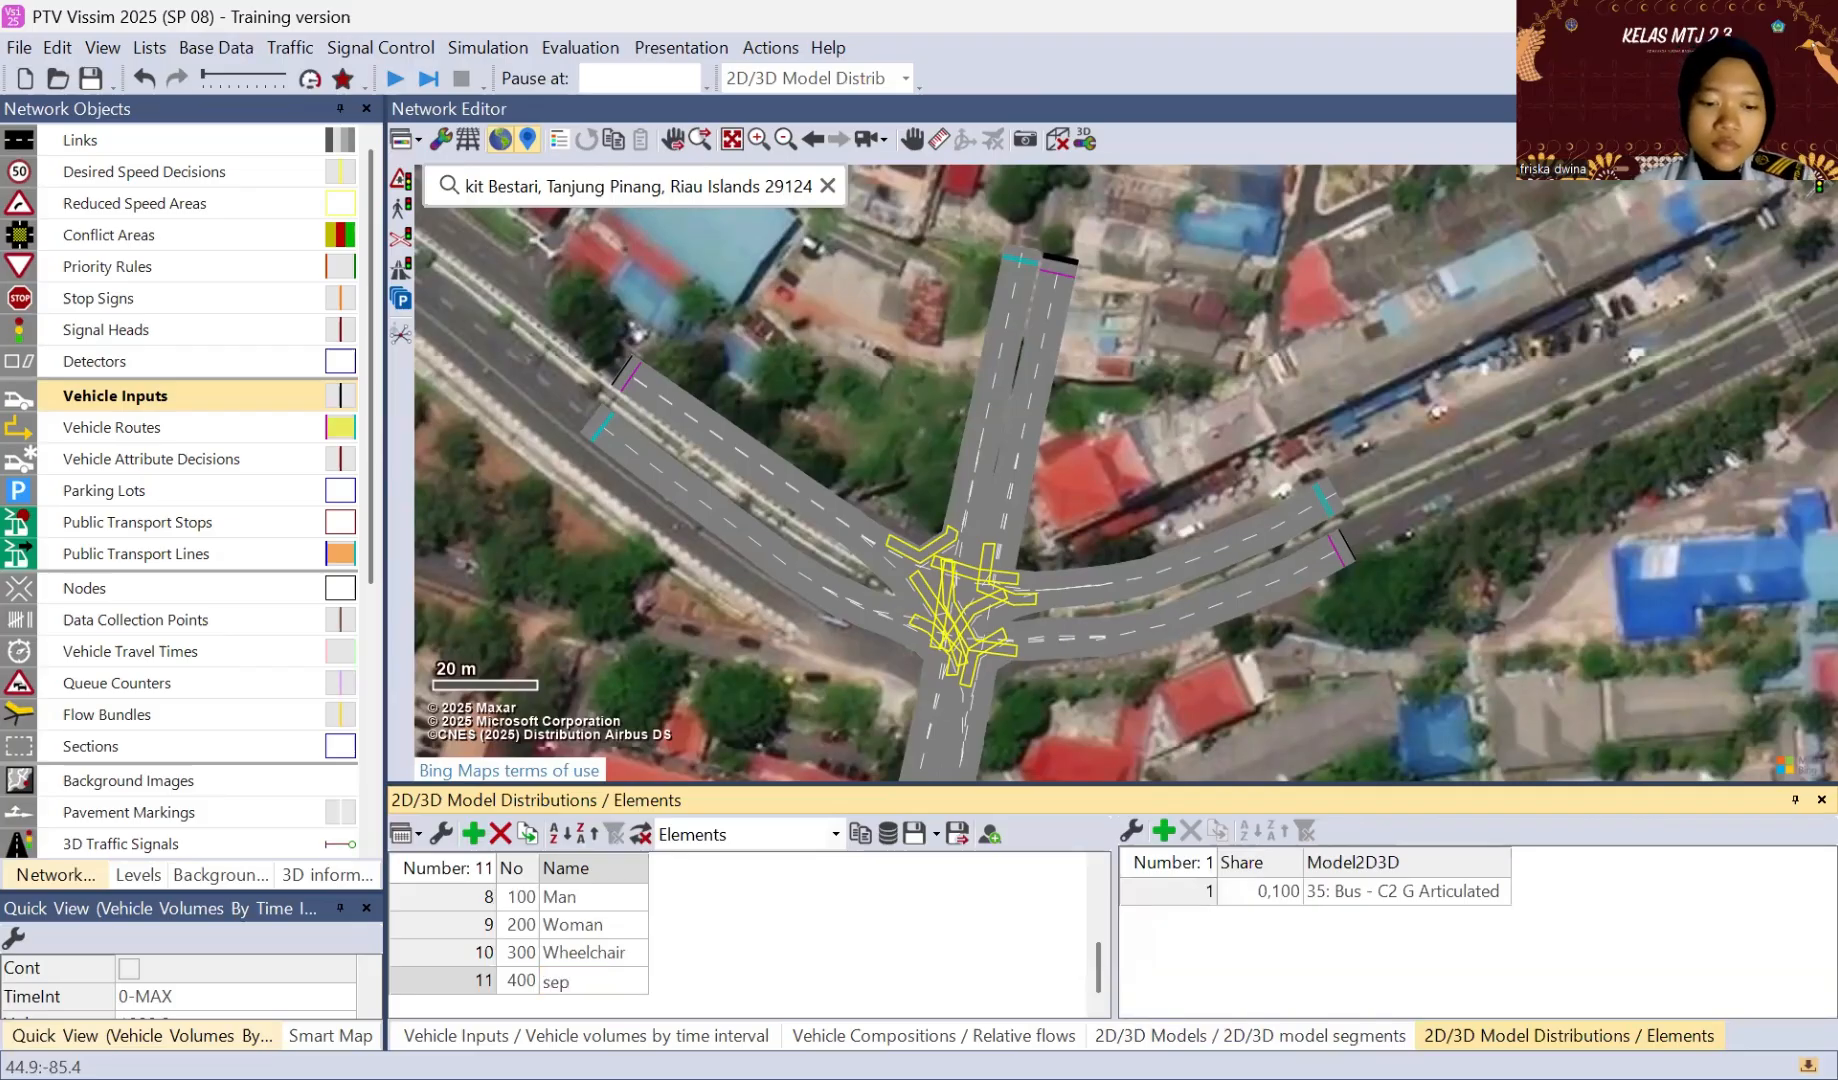
text(eda motor)
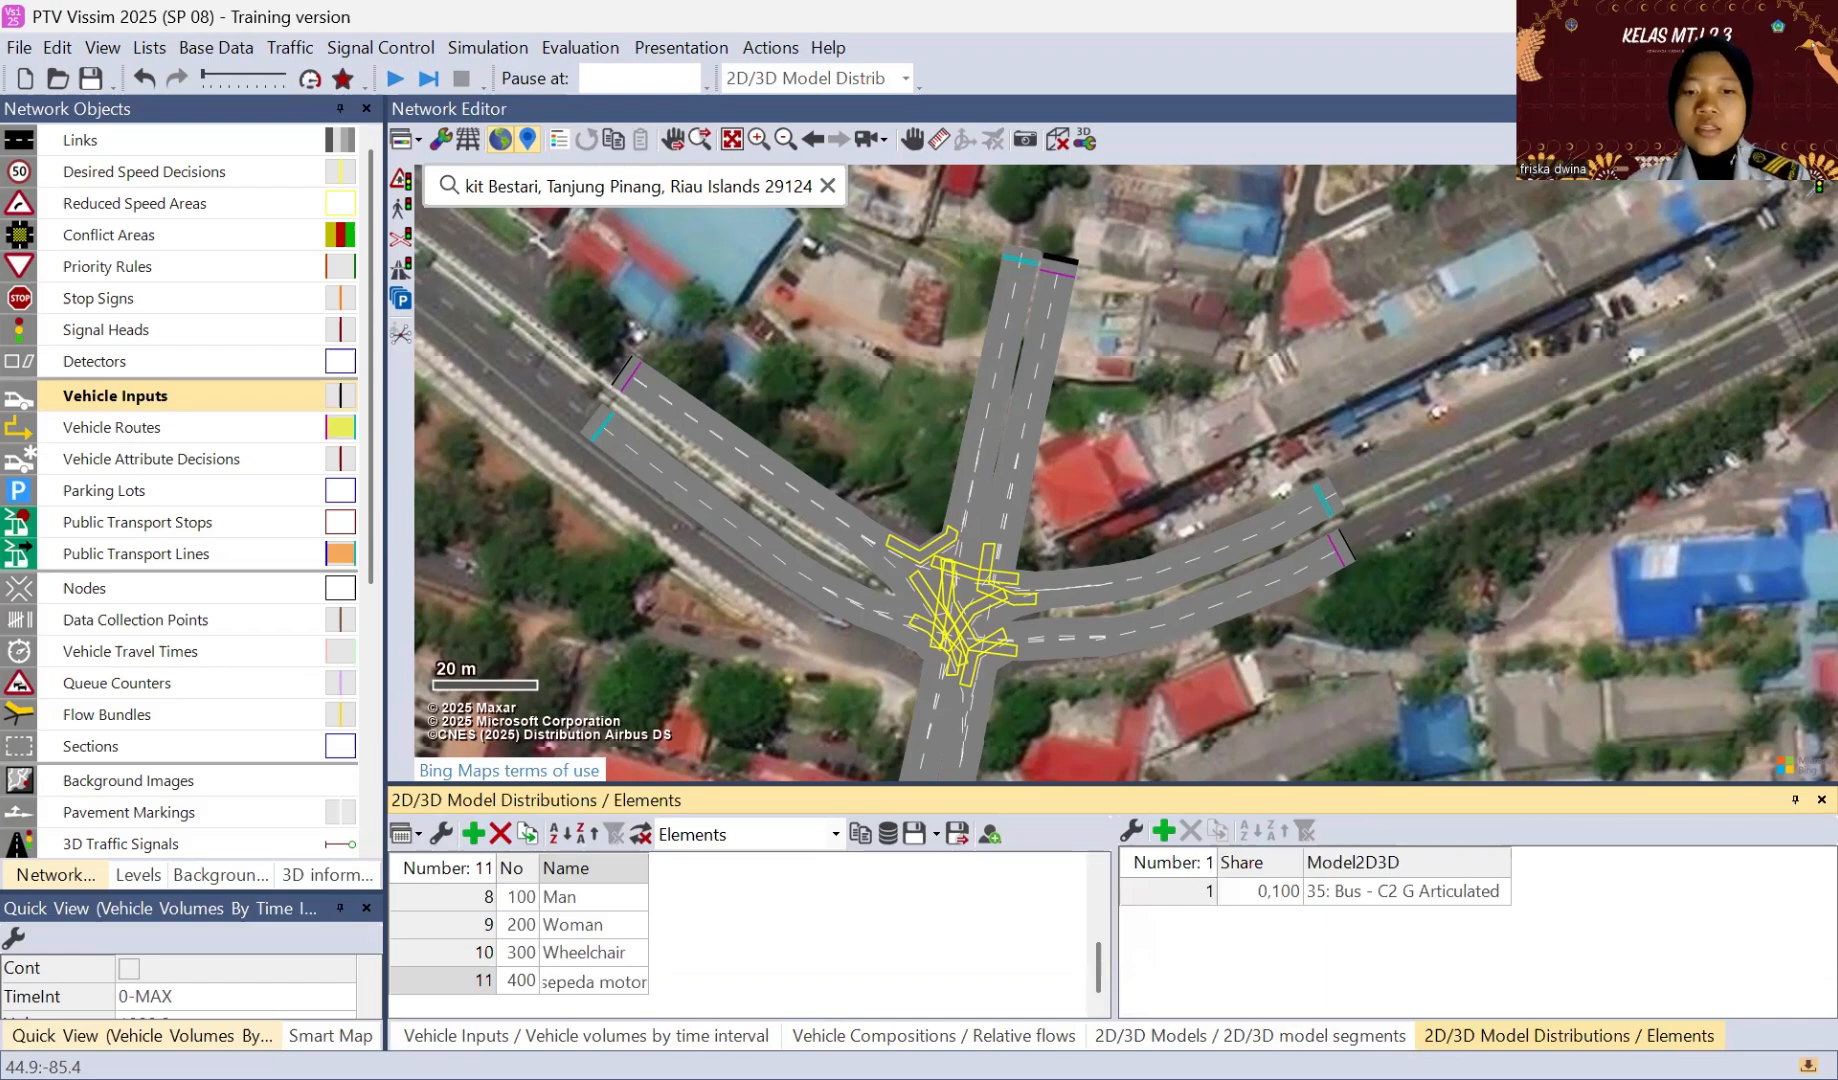
key(Return)
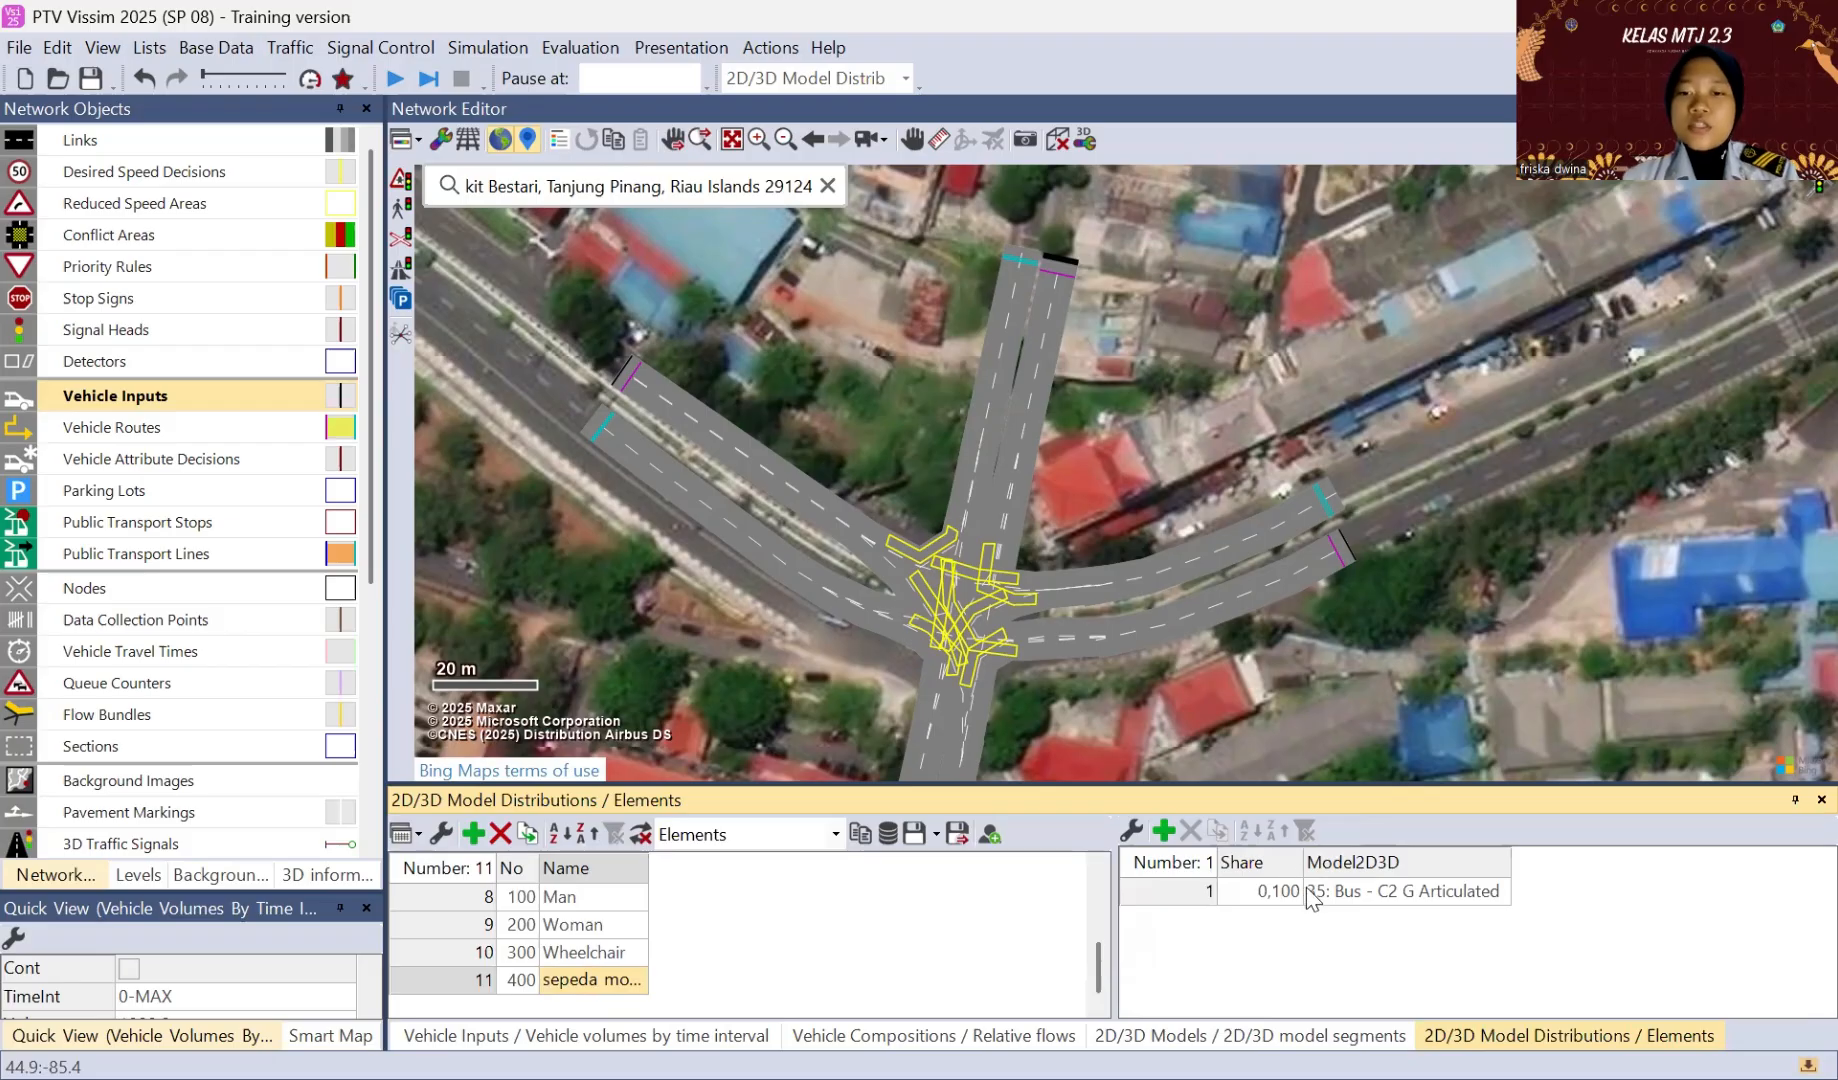
Step: Assign the 302: sepeda motor model to the element of the sepeda motor distribution
click(1500, 905)
click(1500, 905)
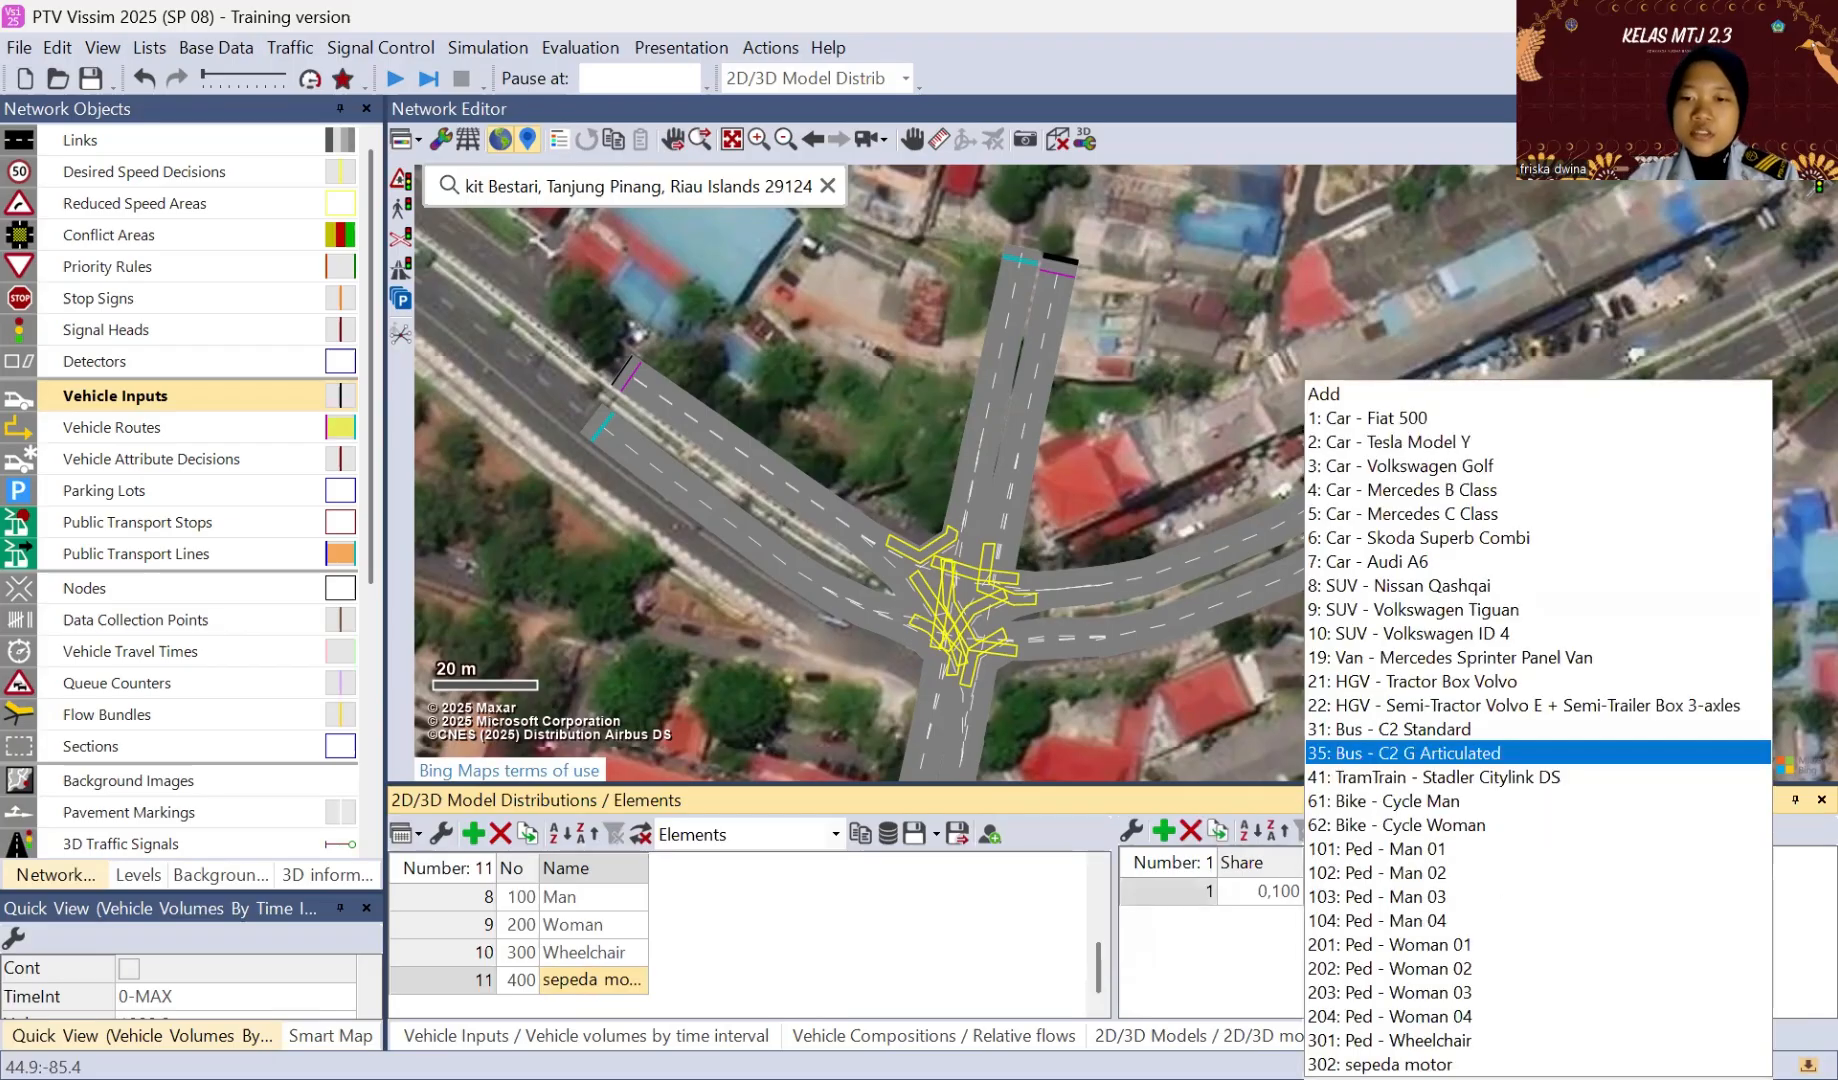
click(1373, 1064)
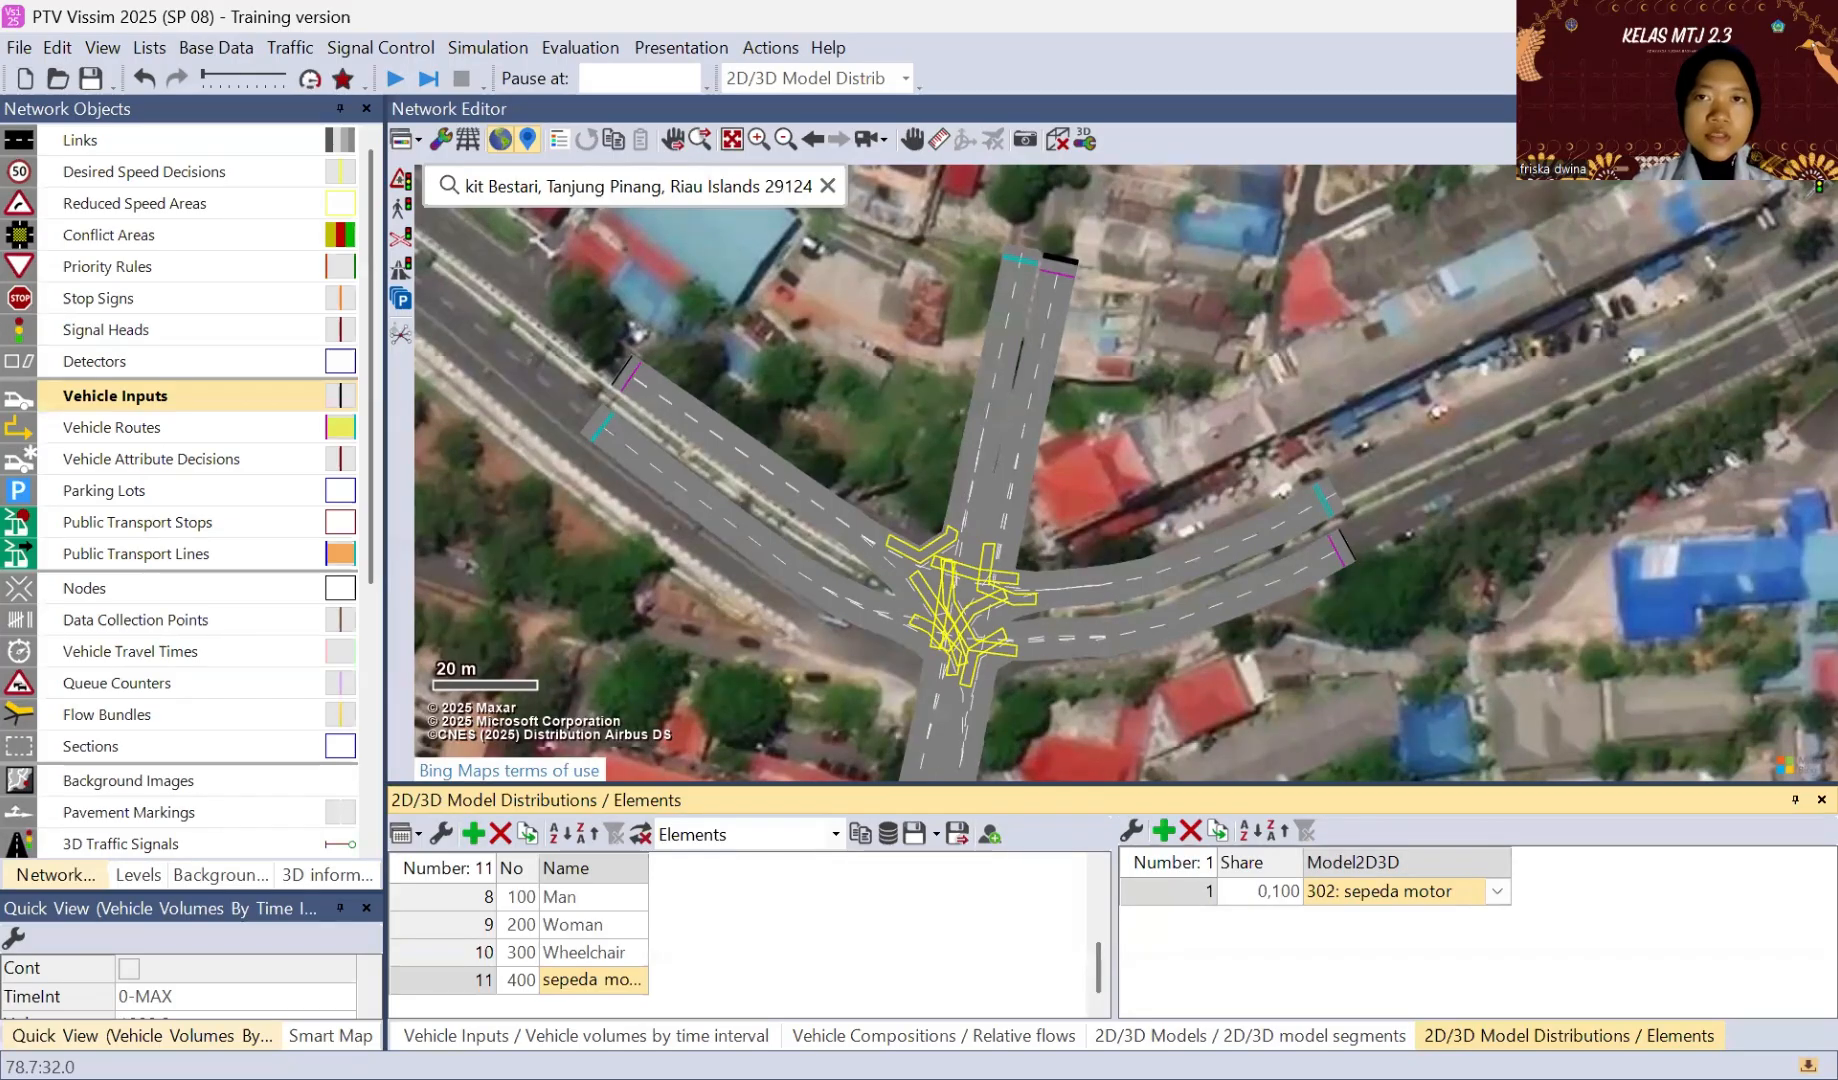
Step: Add a new vehicle type in the Bike category with 400: sepeda motor as its vehicle model
click(212, 50)
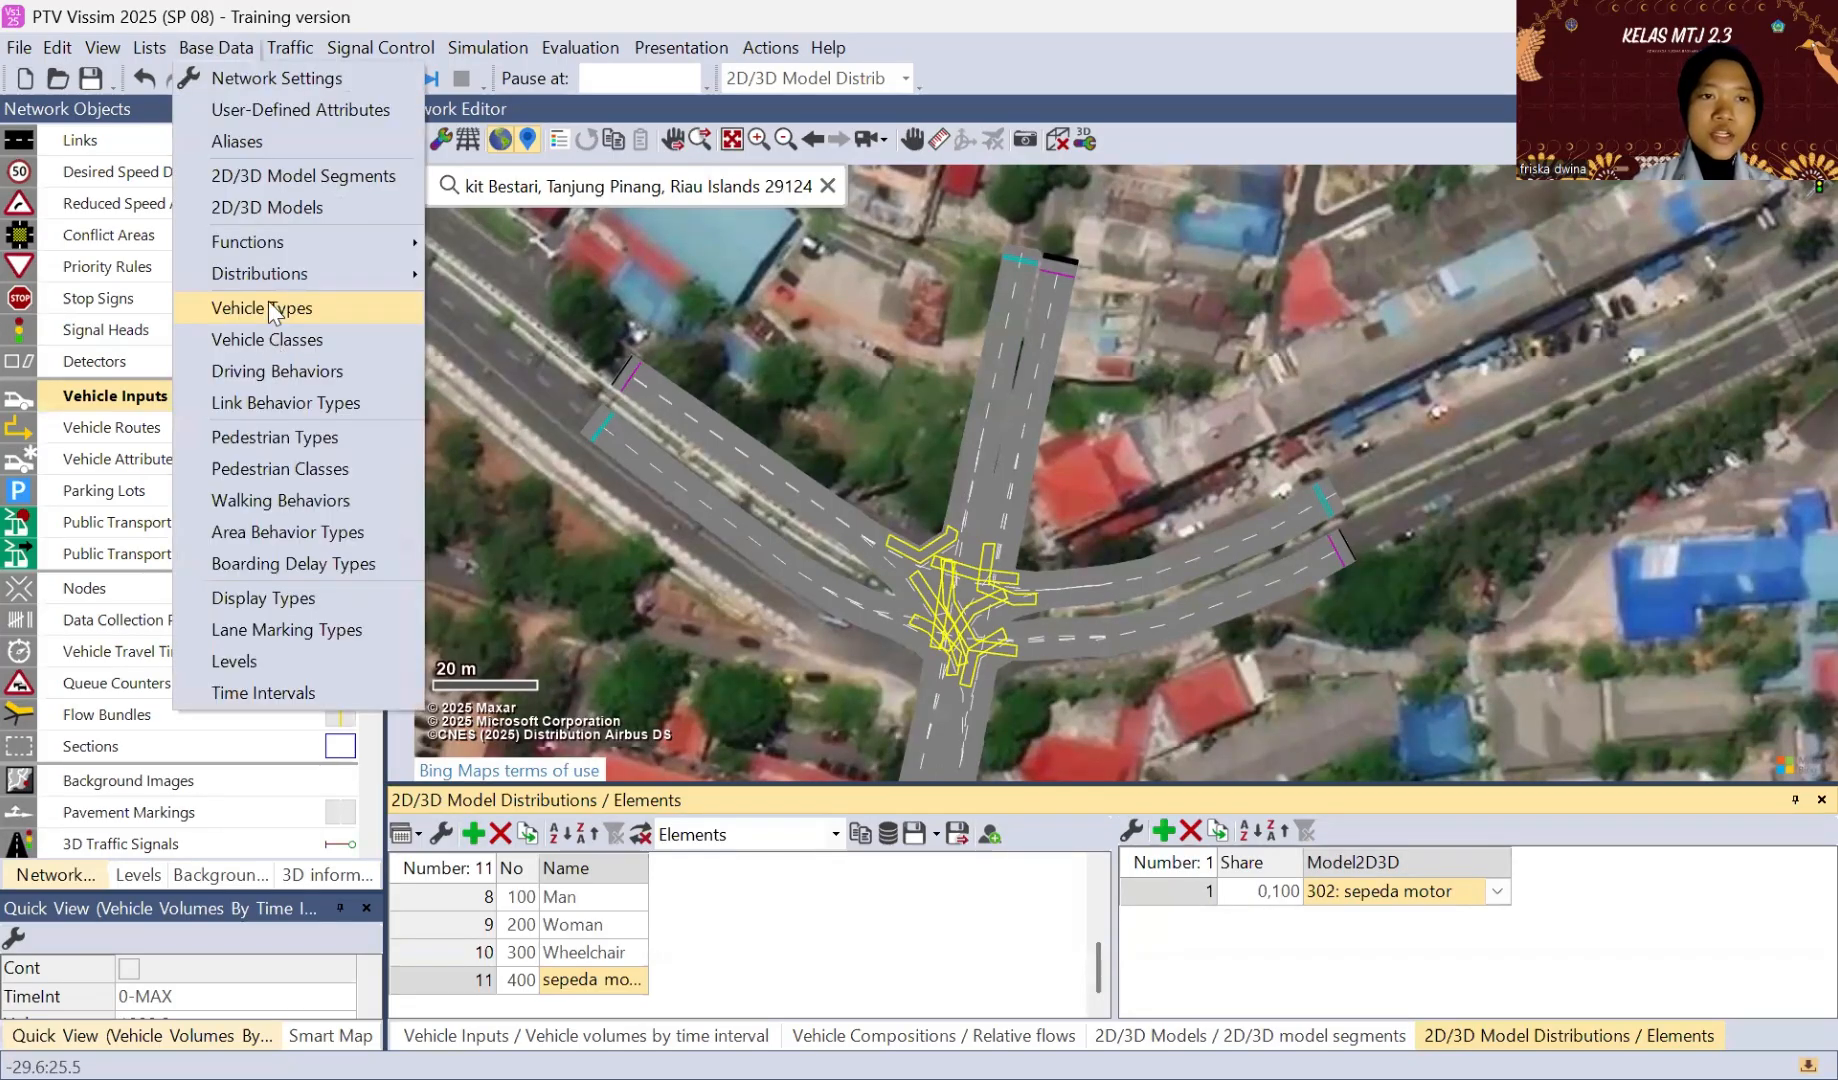
click(269, 306)
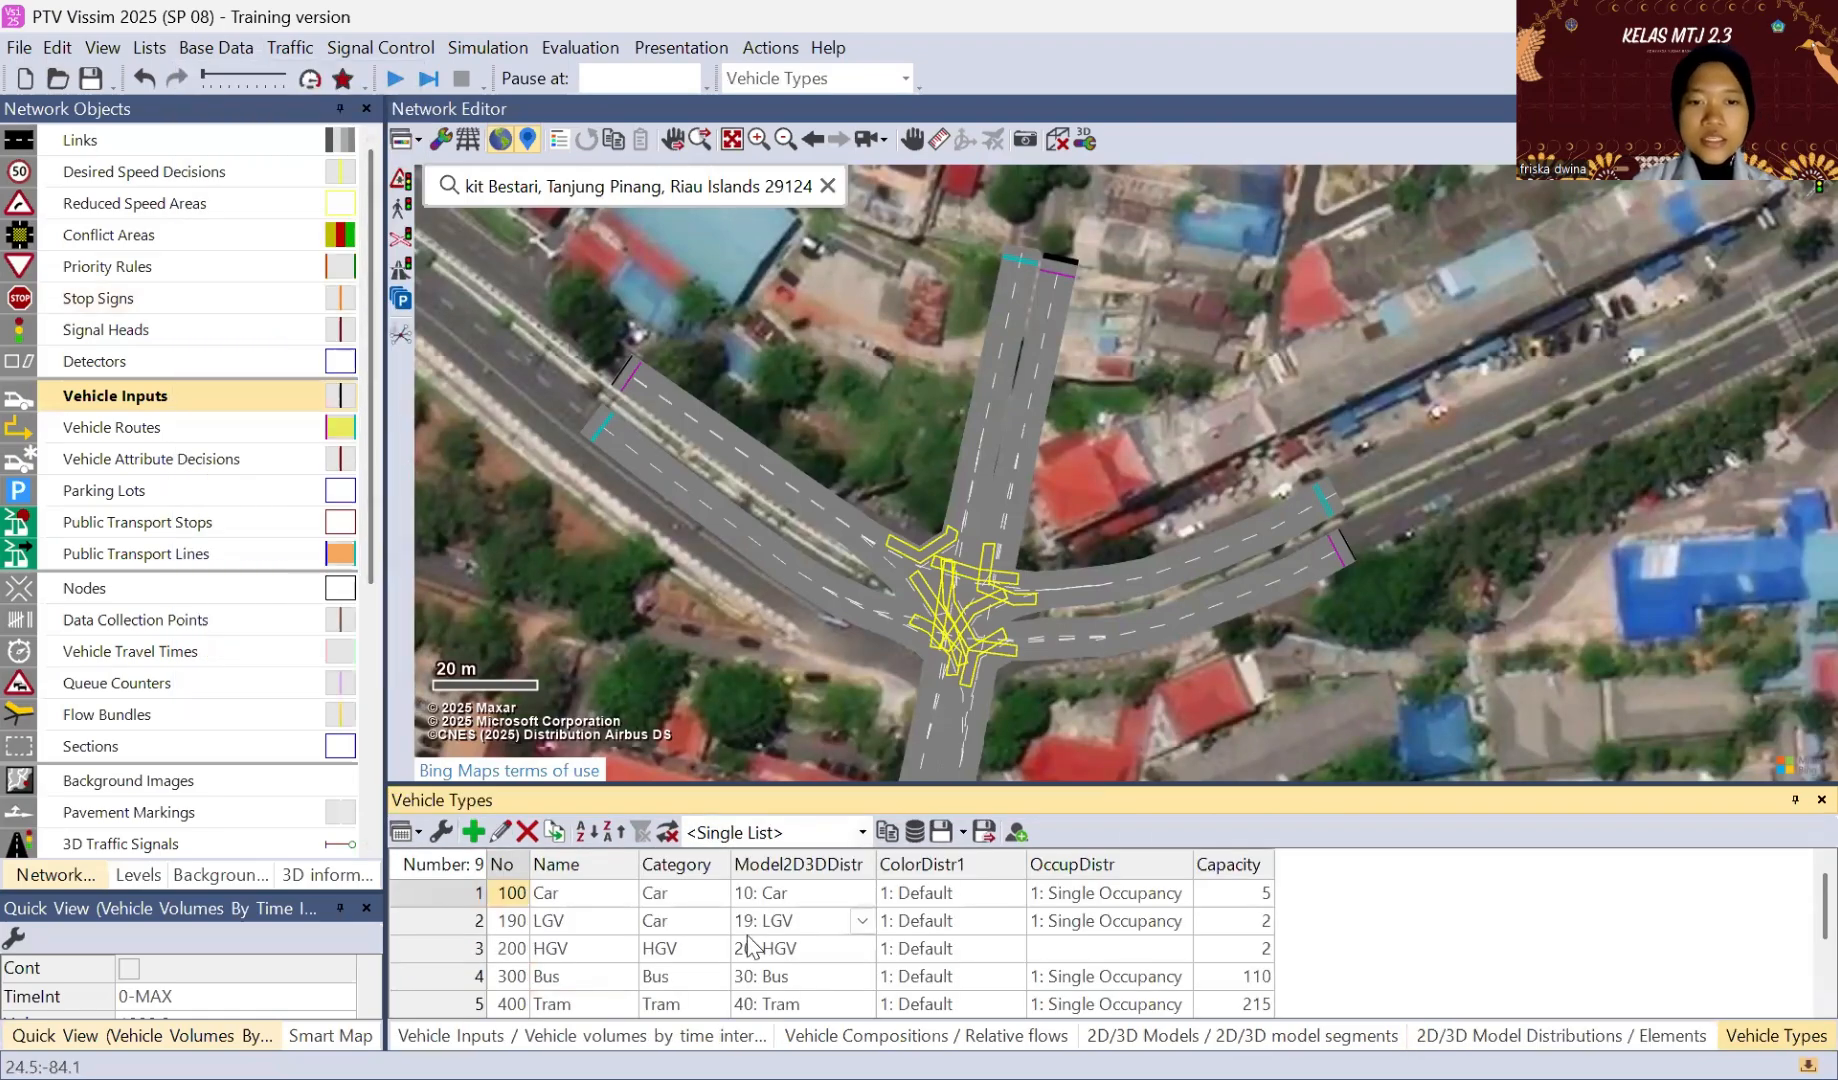
drag(800, 786, 800, 657)
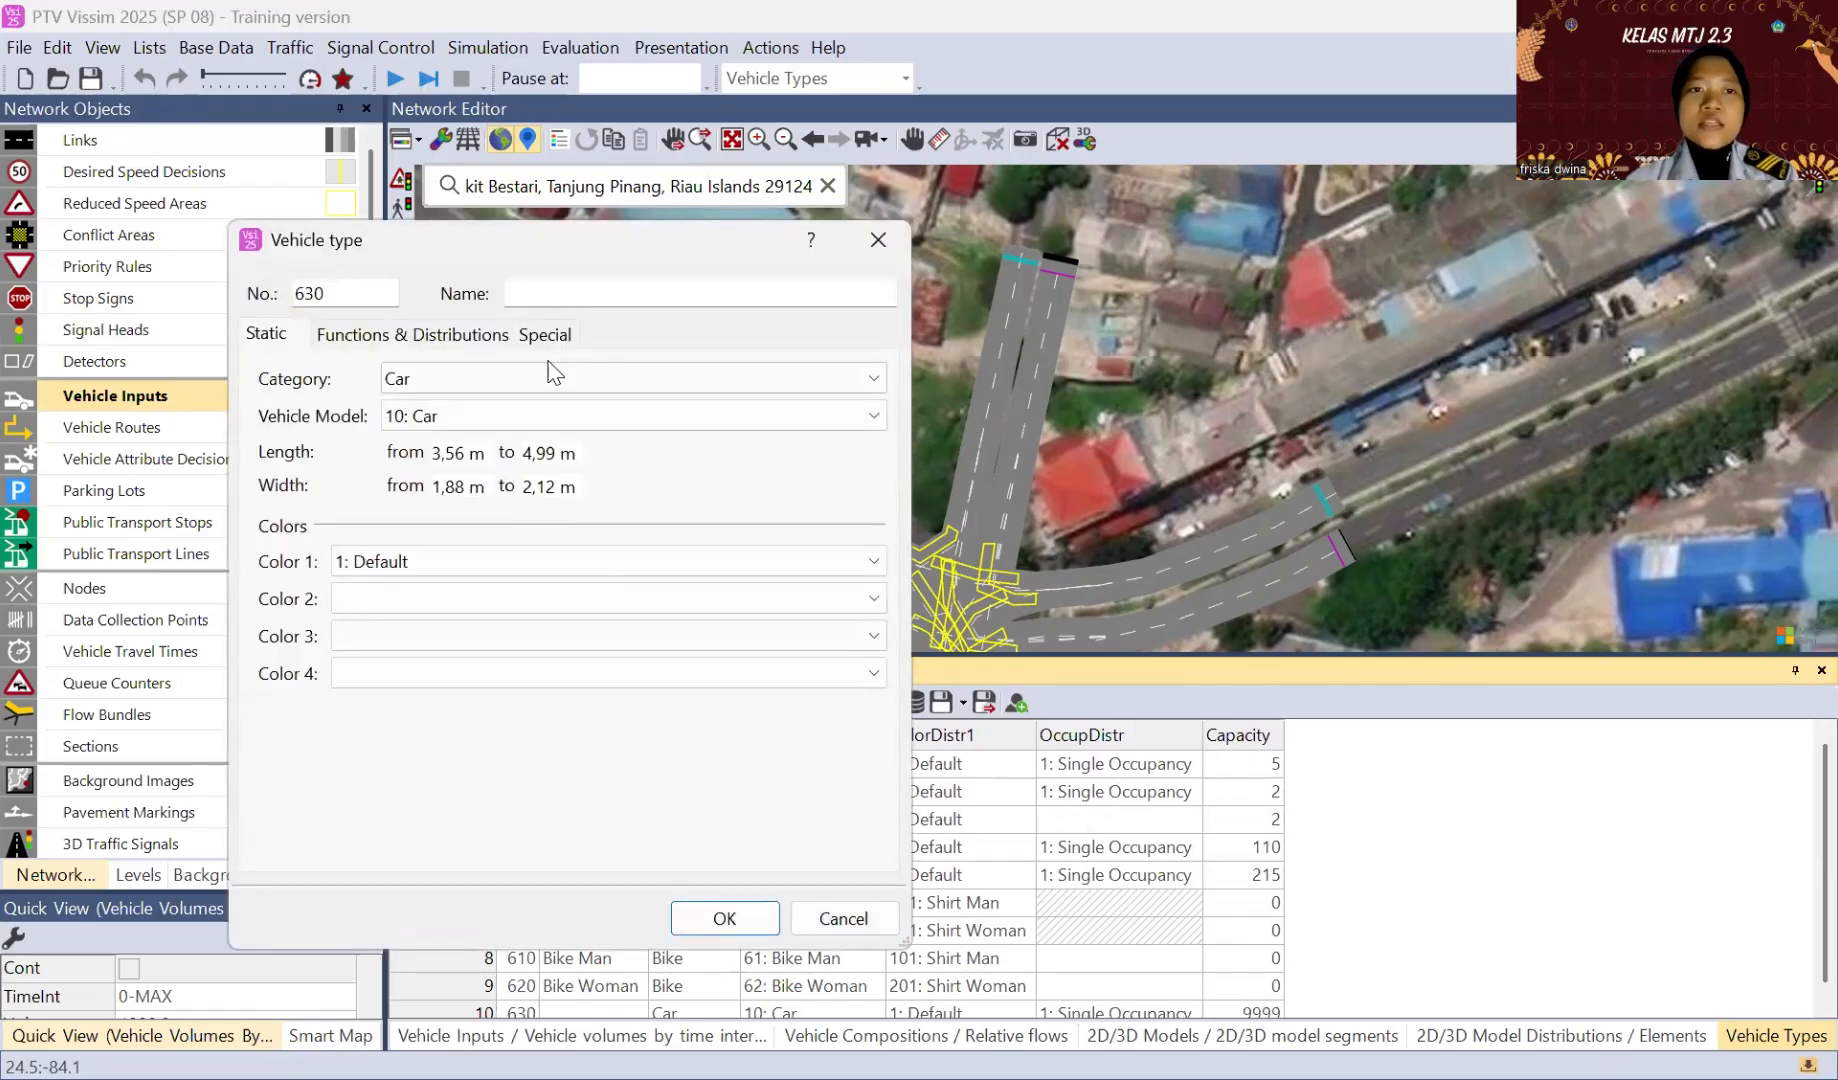
click(544, 370)
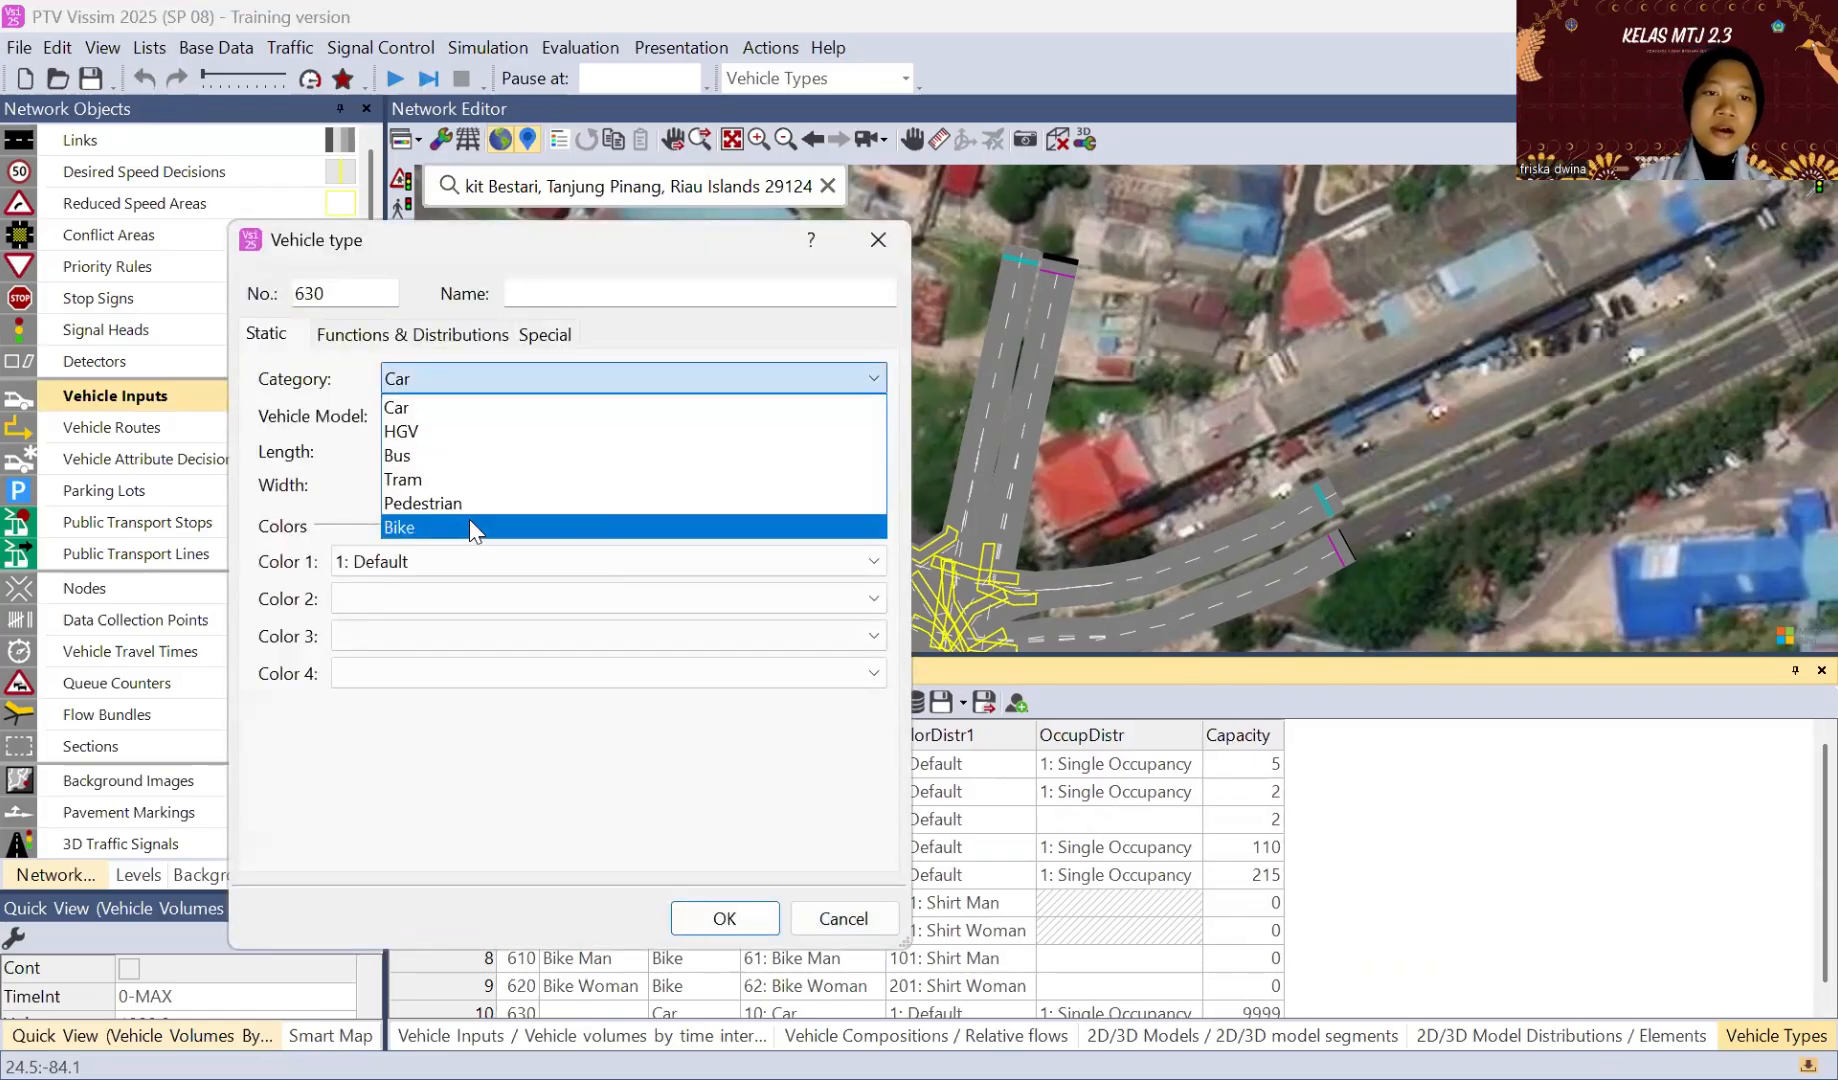
click(470, 527)
click(487, 418)
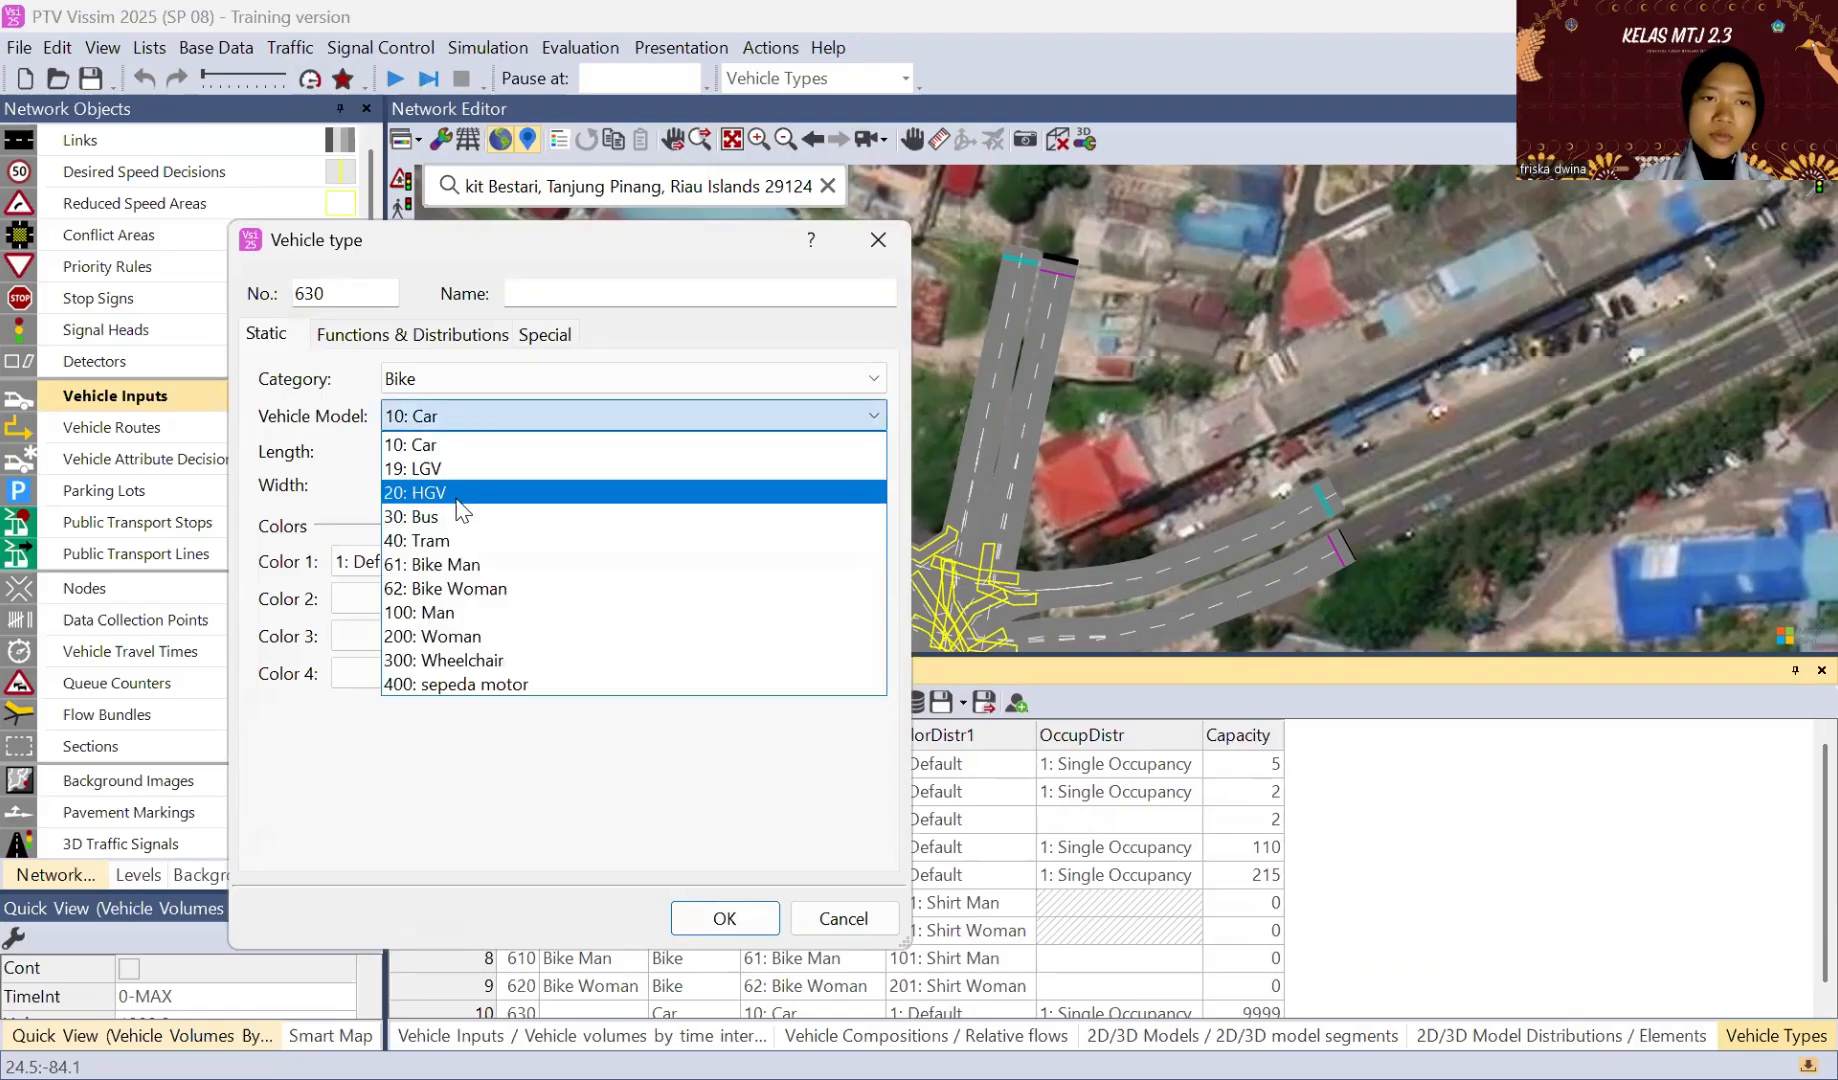
click(464, 685)
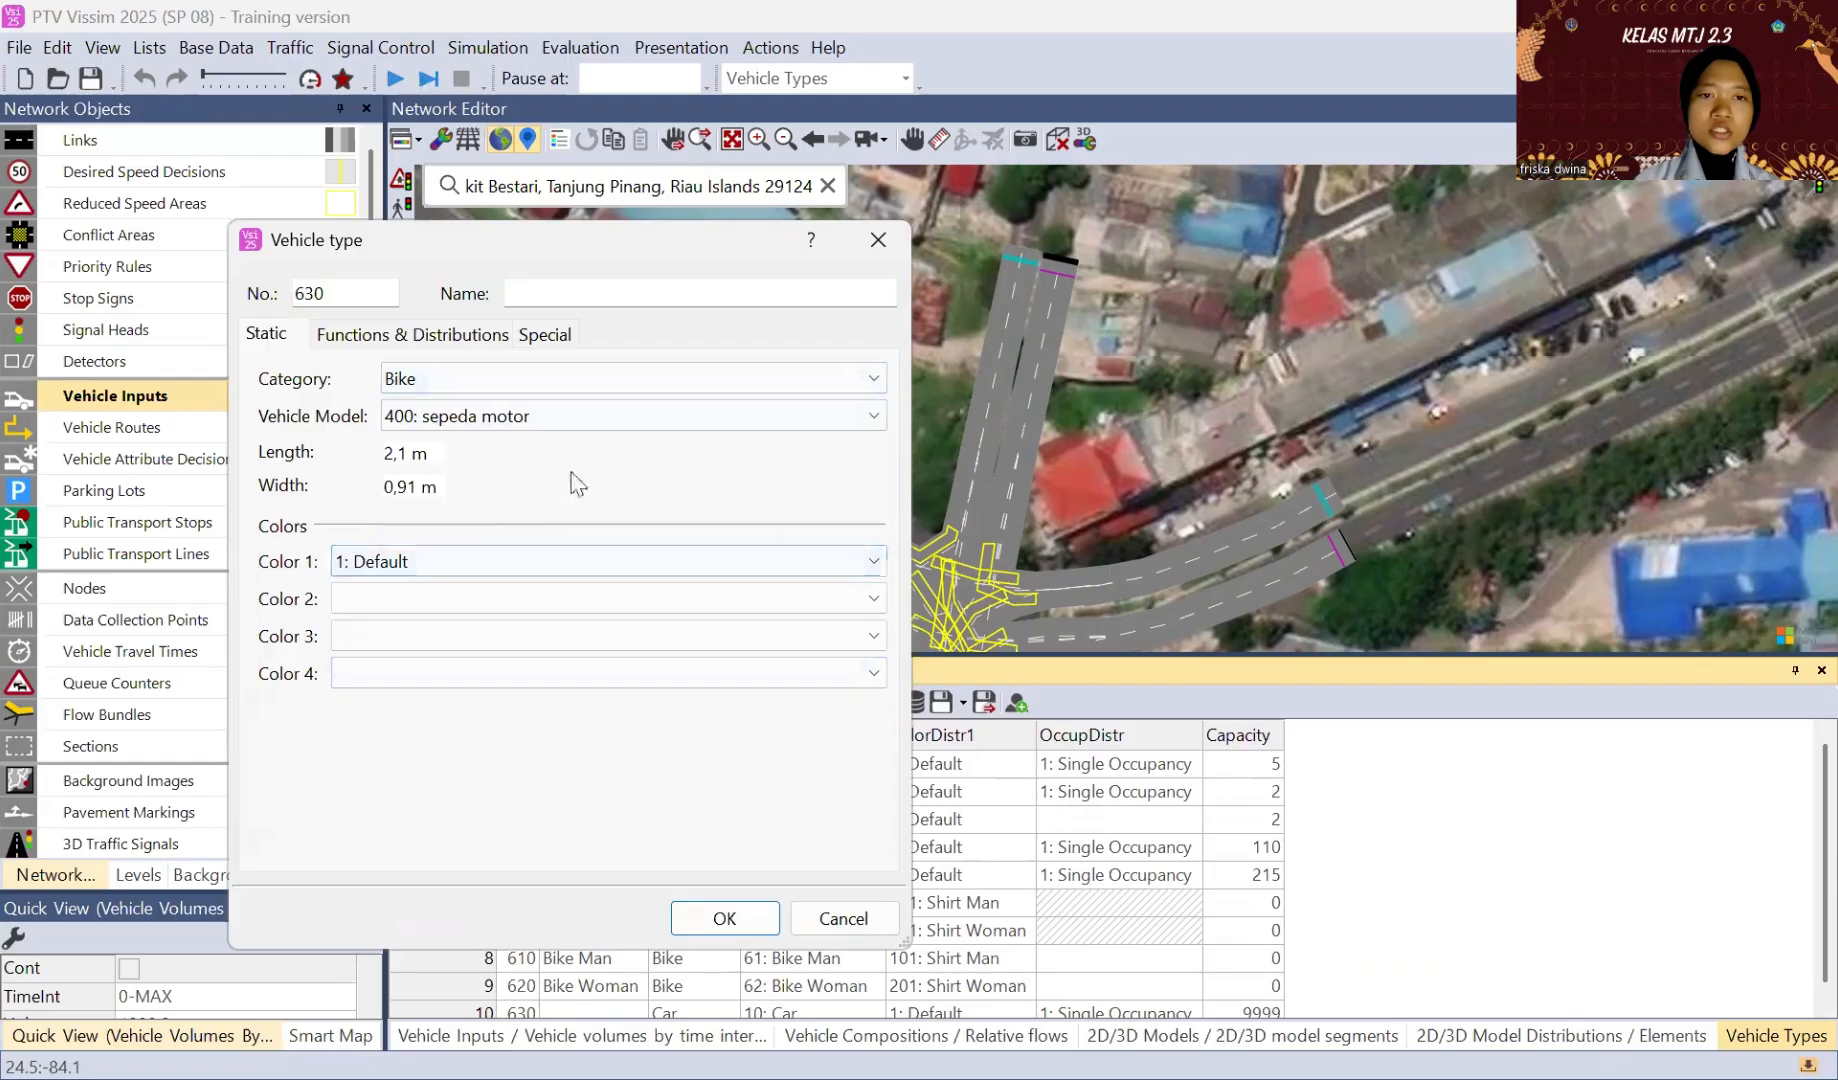
Step: Name the new vehicle type "sepeda motor" and accept its settings
click(580, 298)
text(se)
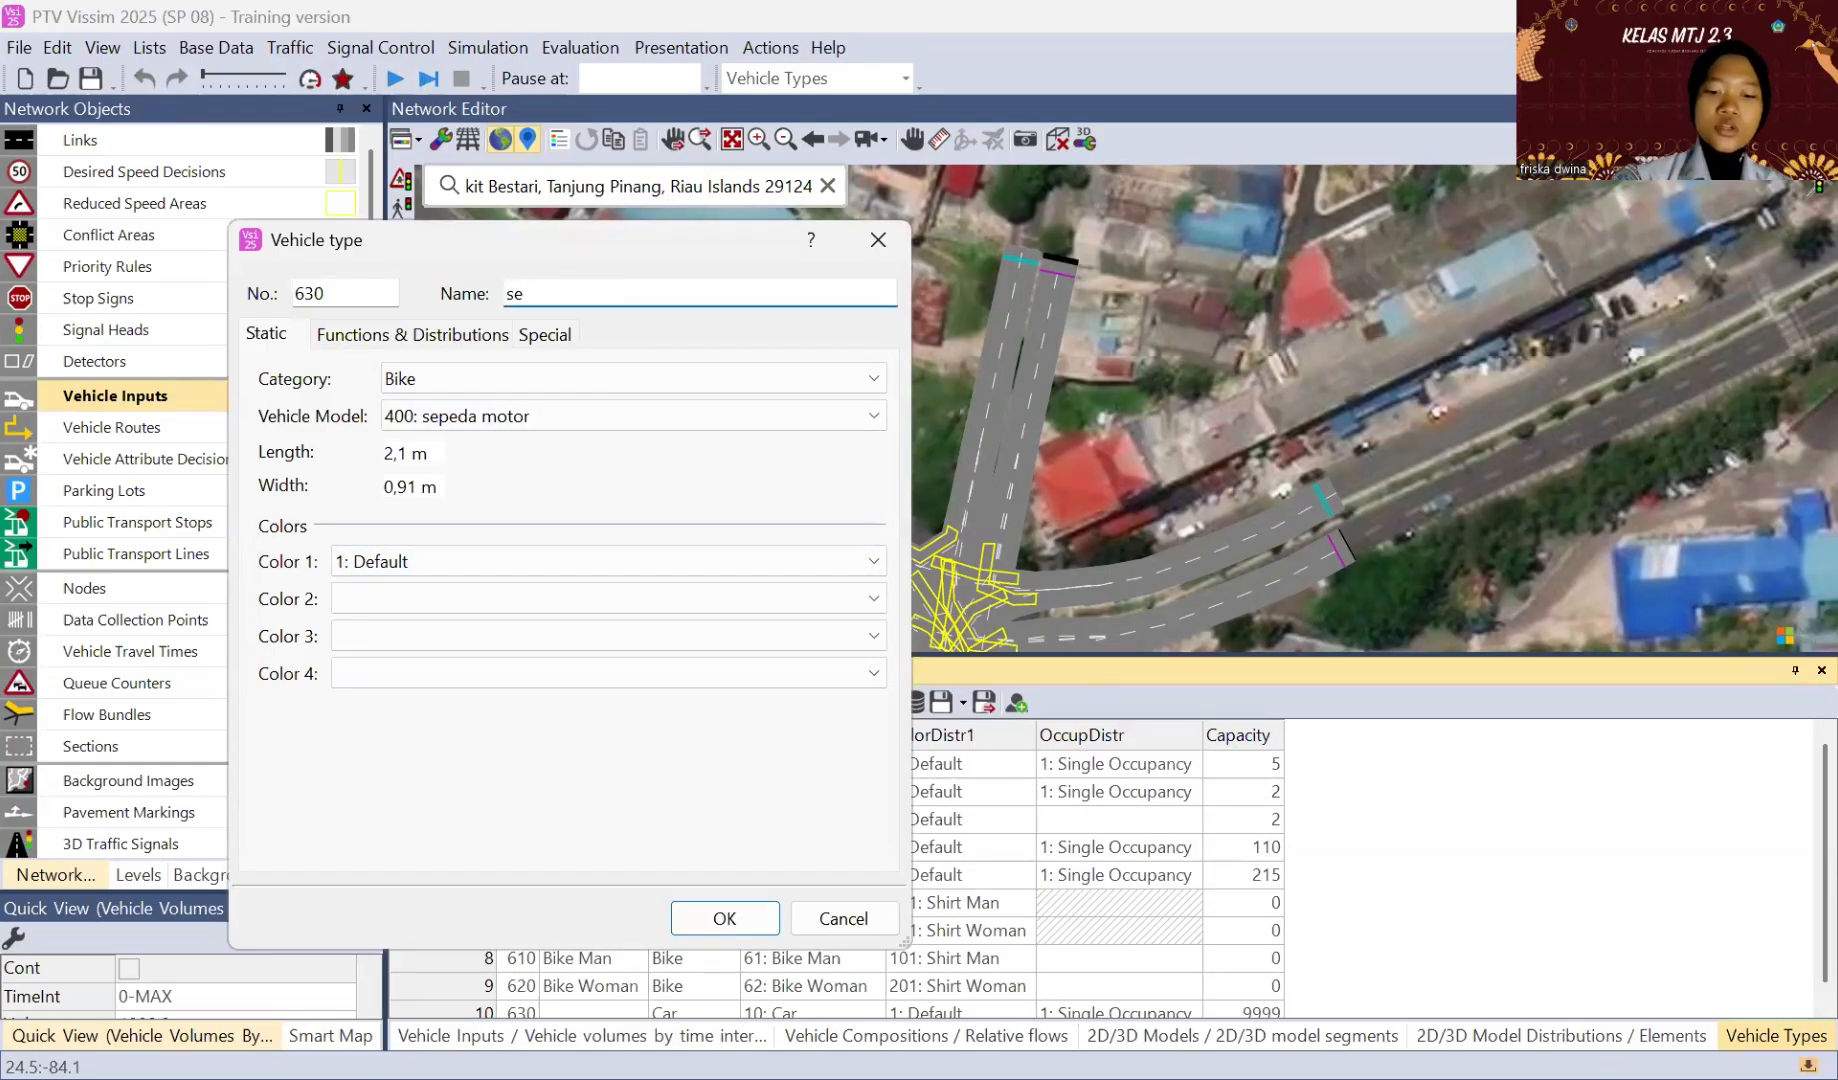
text(oeda)
key(BackSpace)
key(BackSpace)
key(BackSpace)
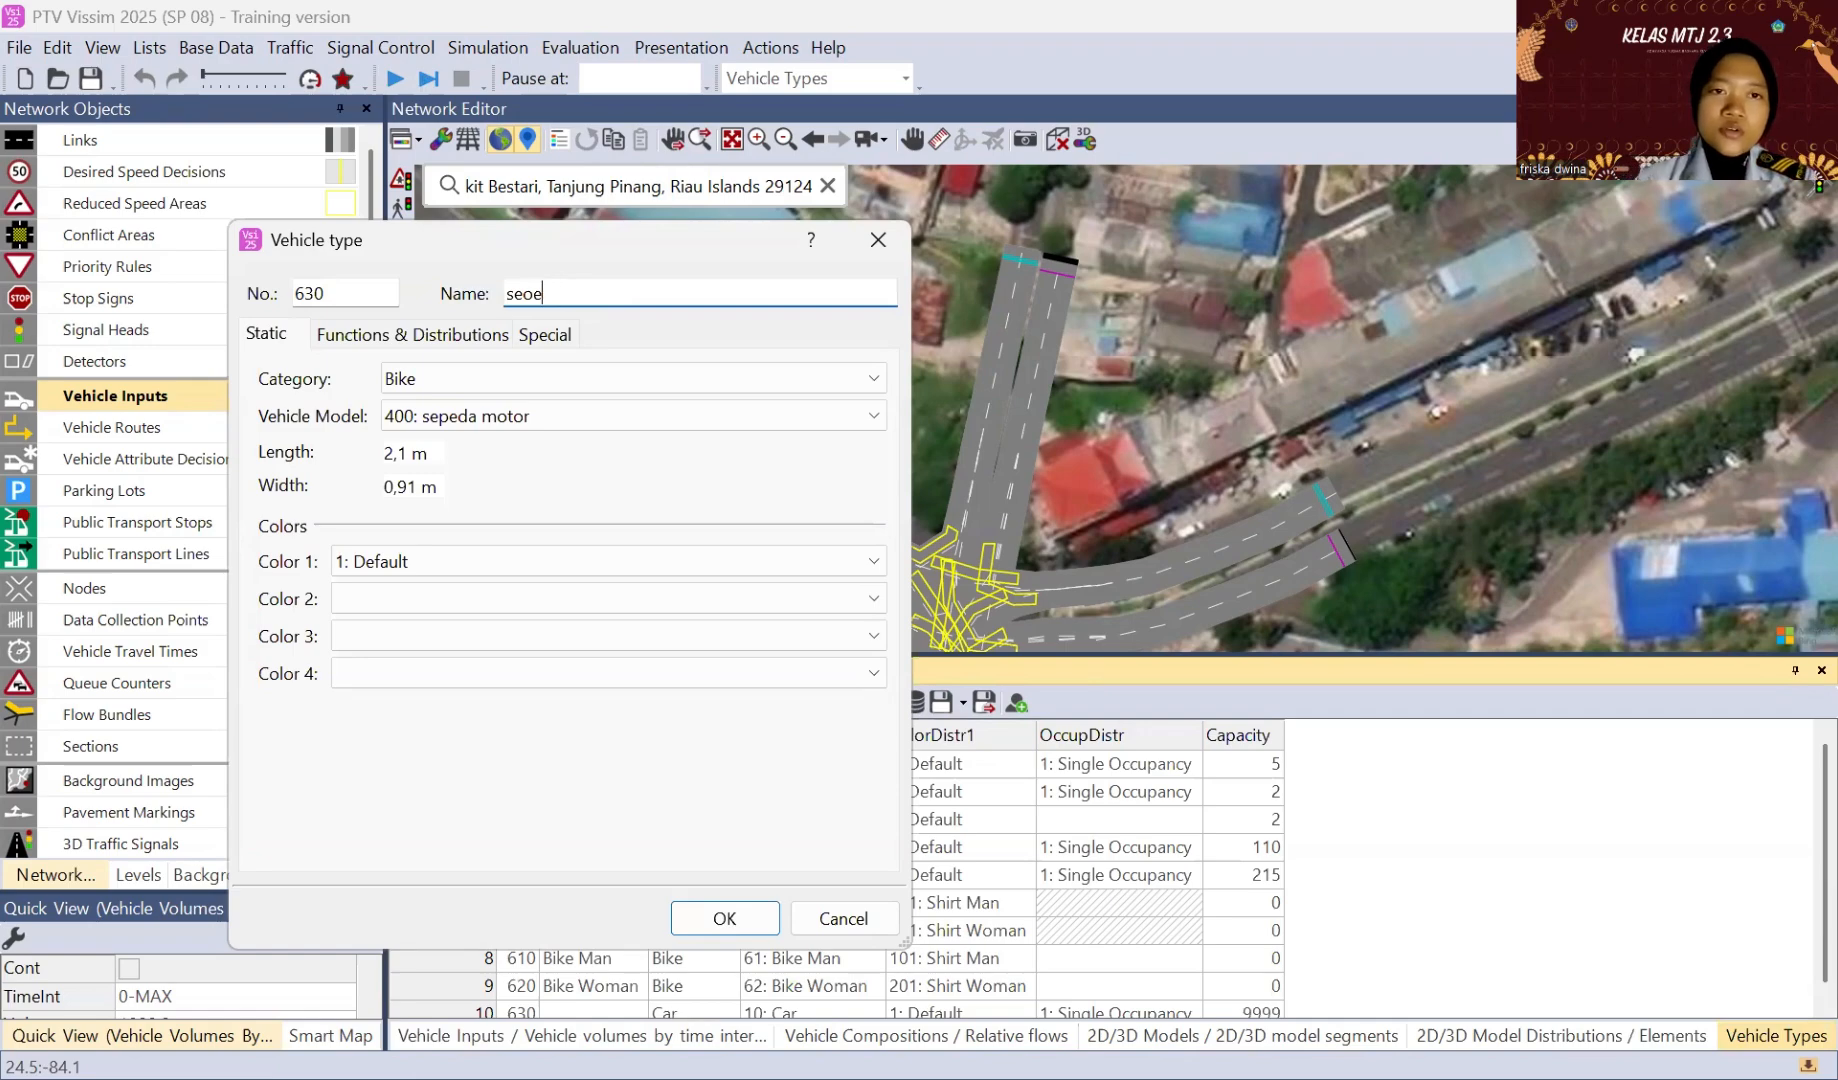
text(peda)
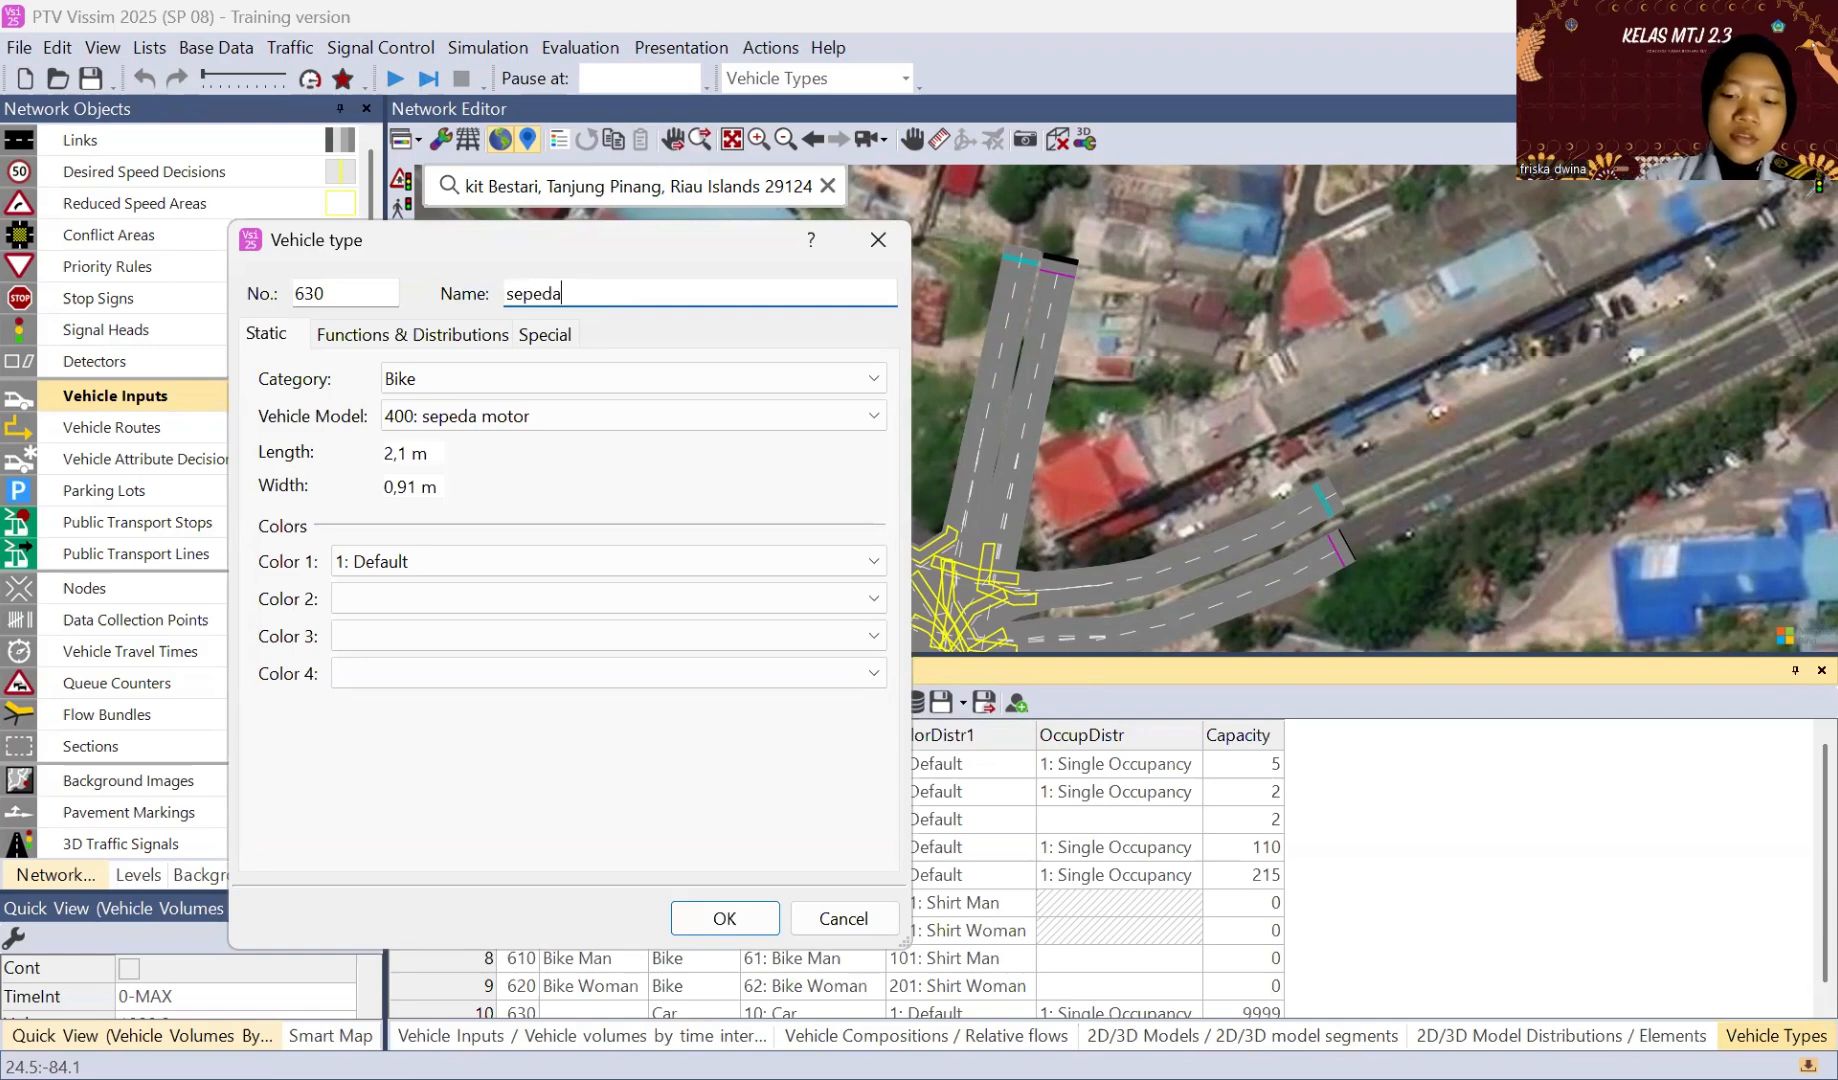
text( moto)
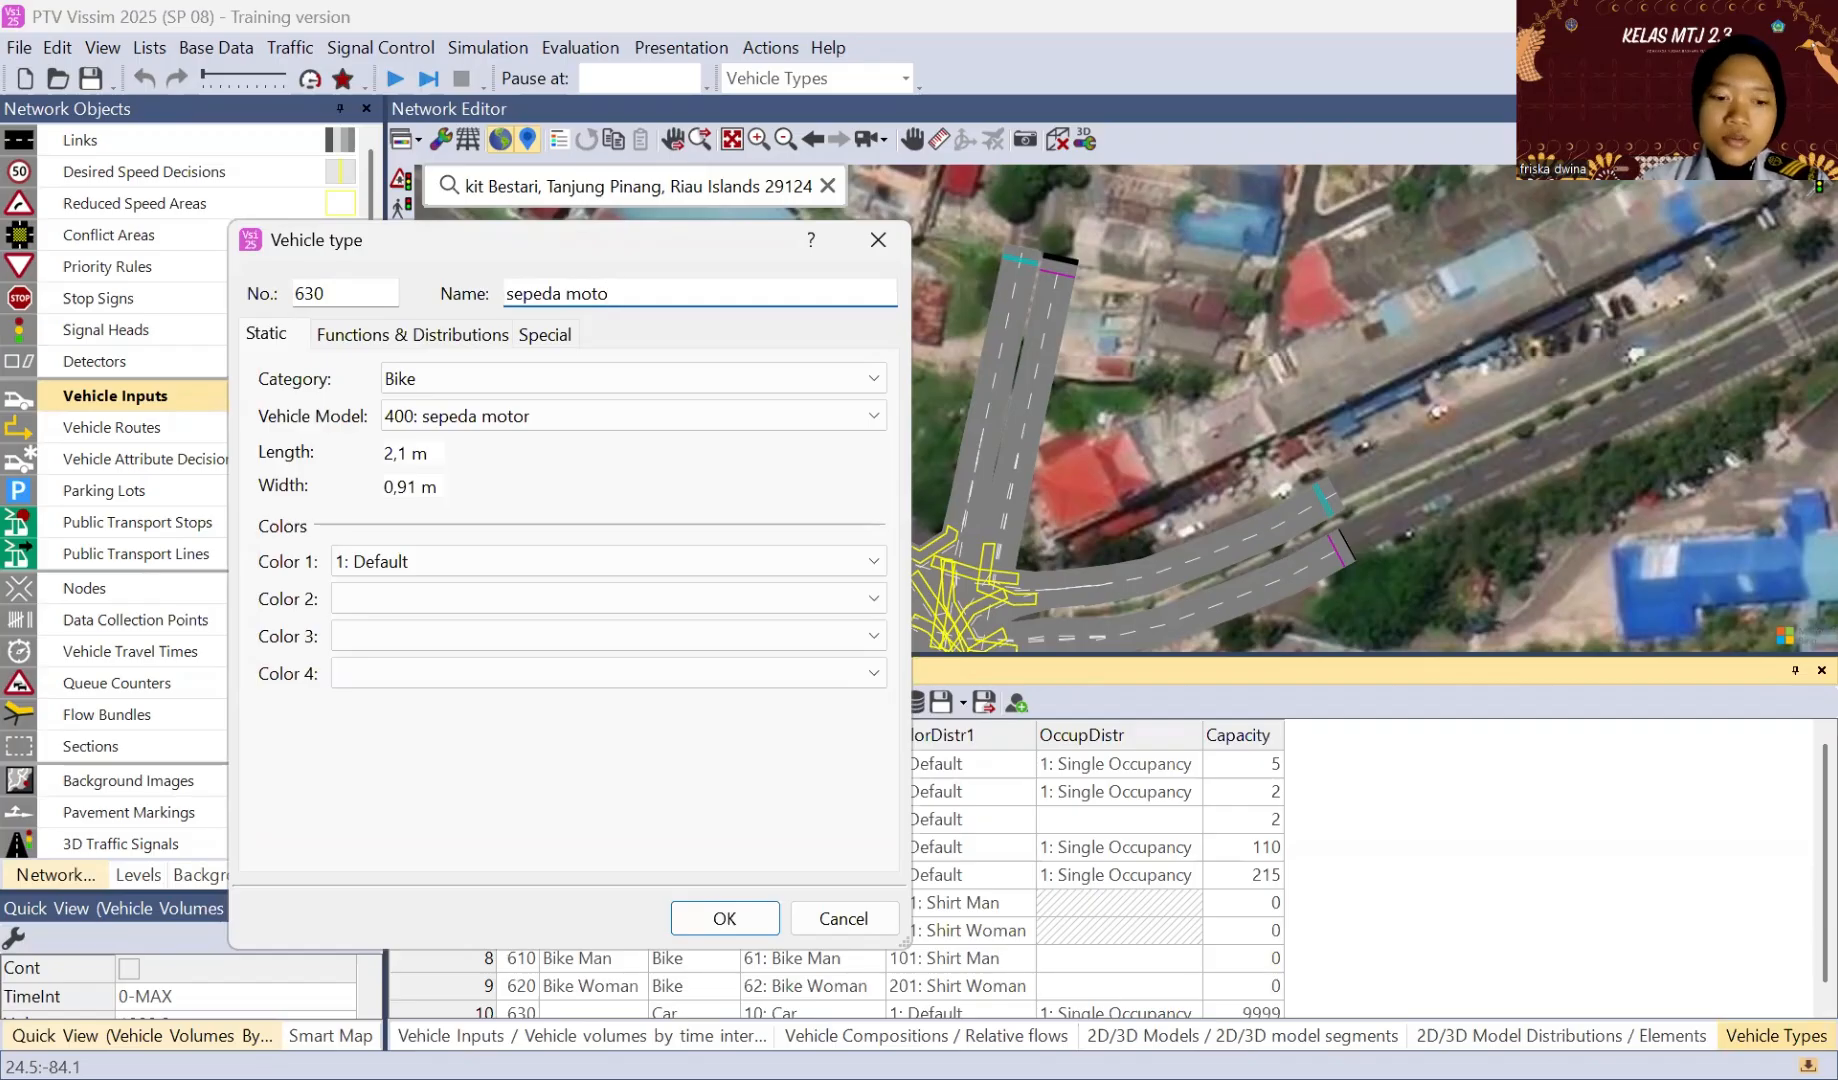
text(r)
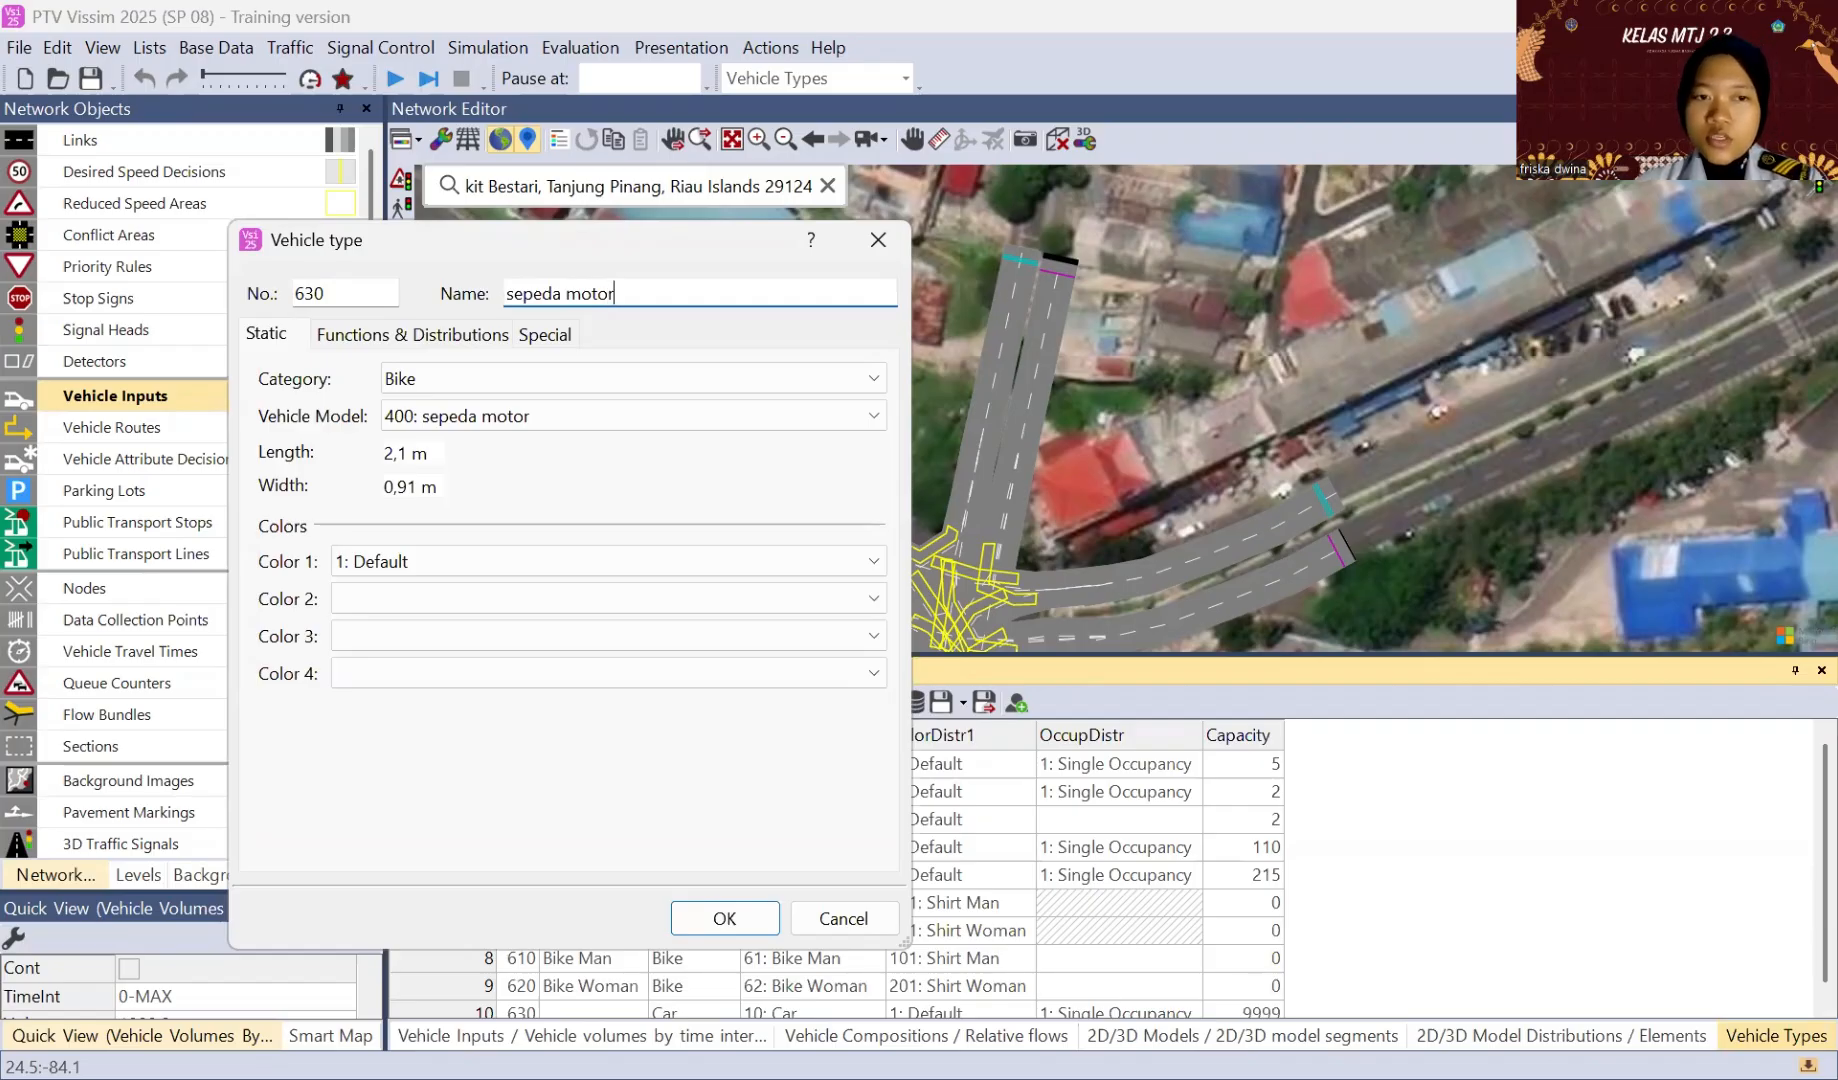
key(Return)
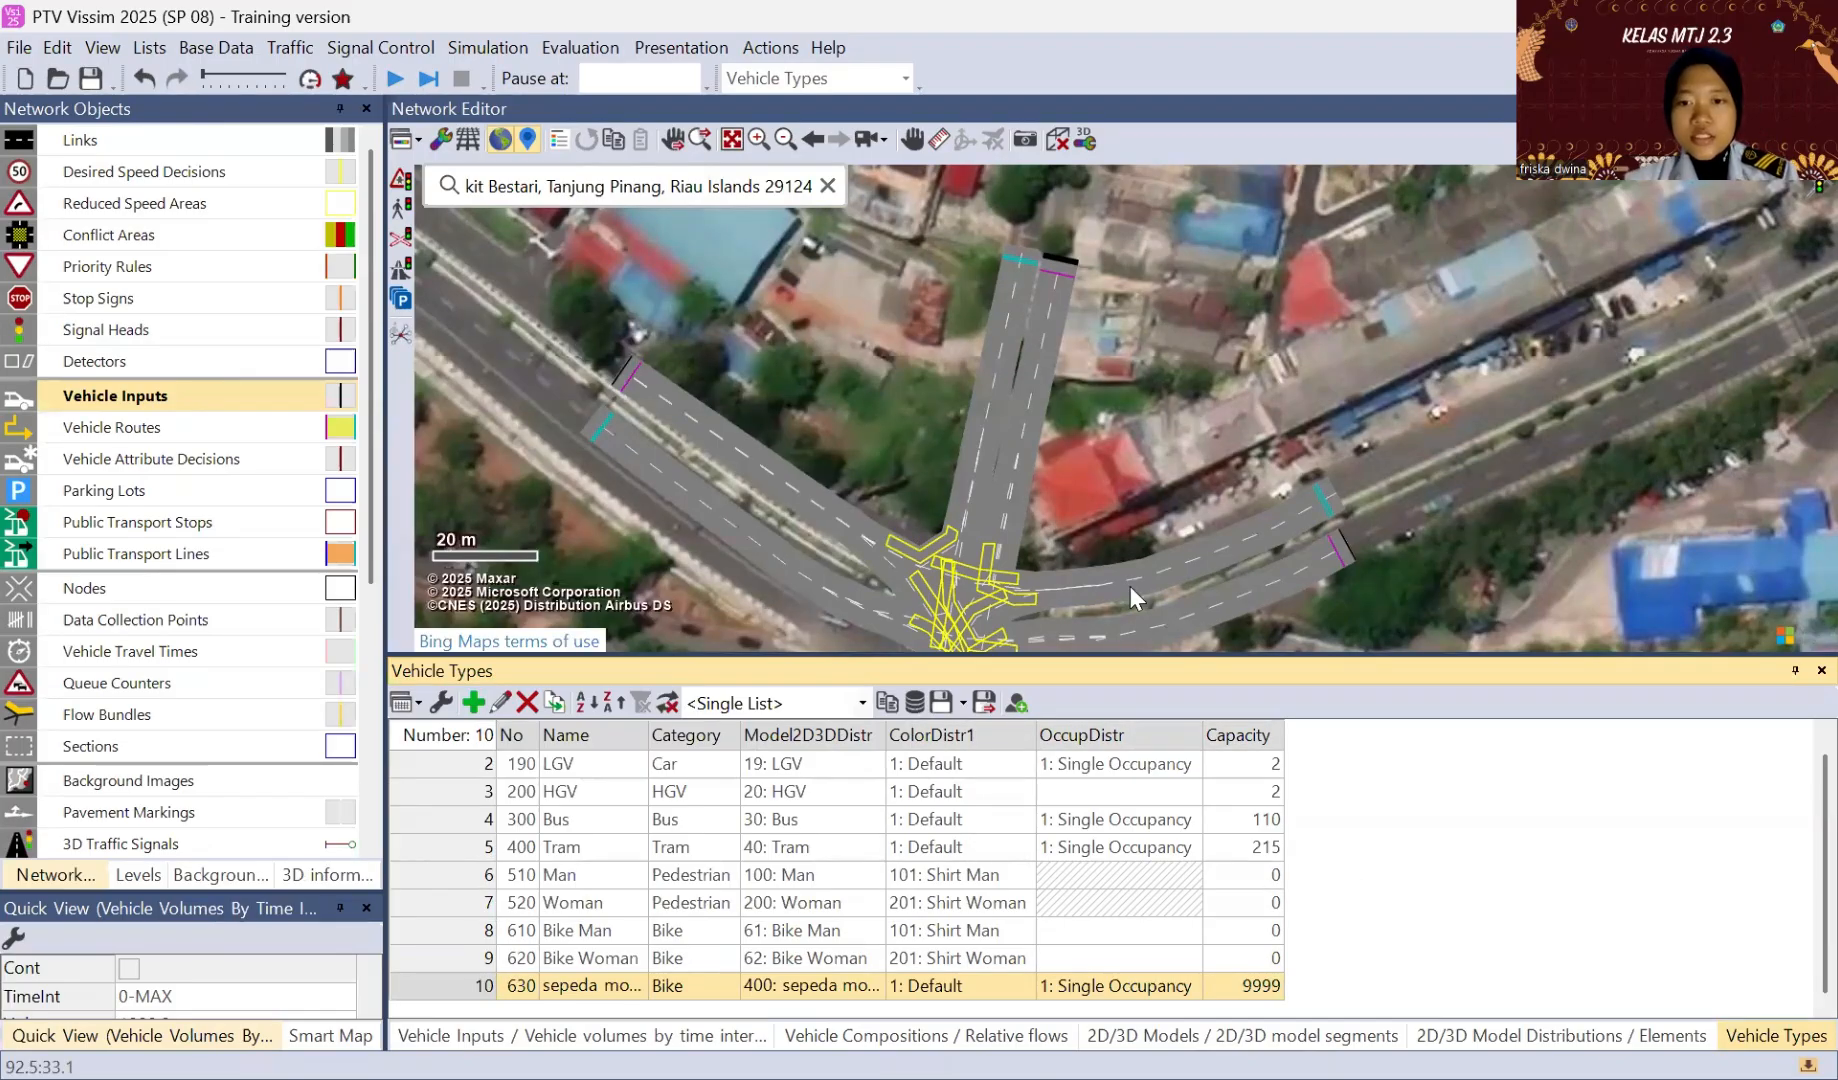
Step: Set the capacity of the sepeda motor vehicle type to 2
click(1248, 986)
text(2)
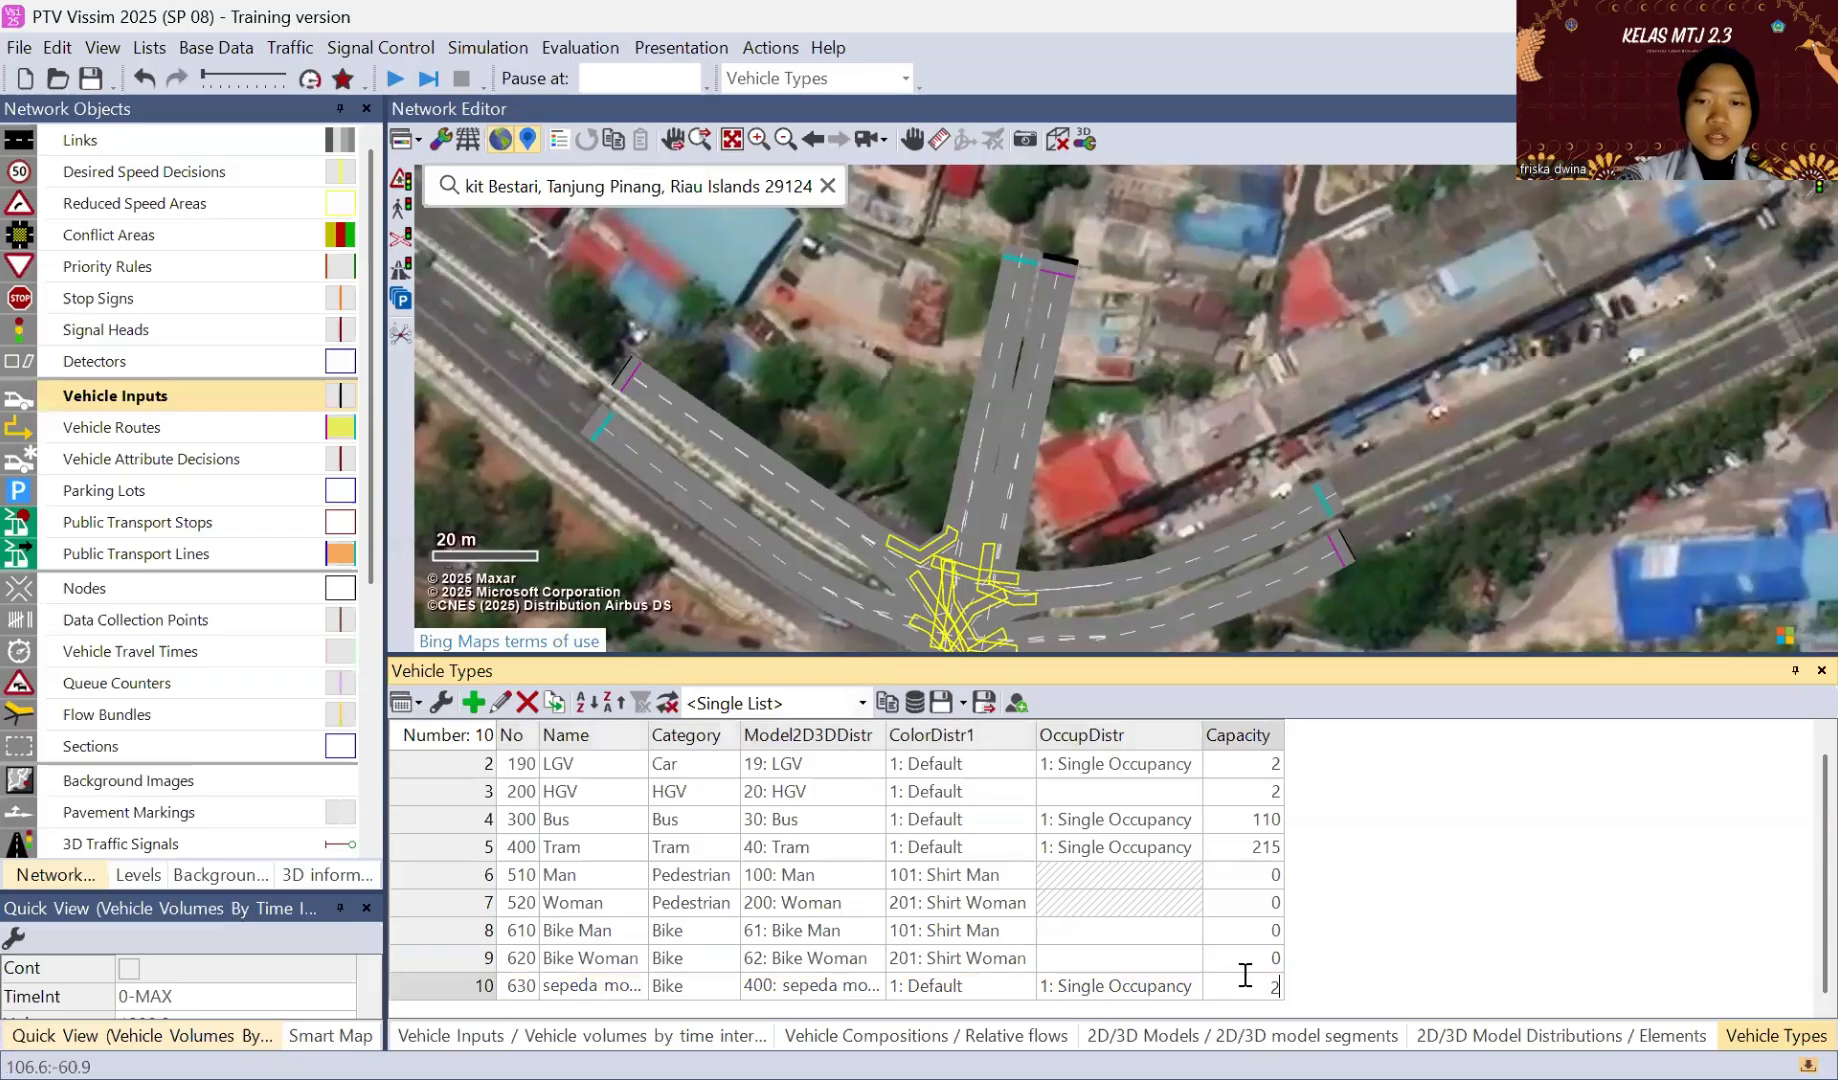
click(1345, 986)
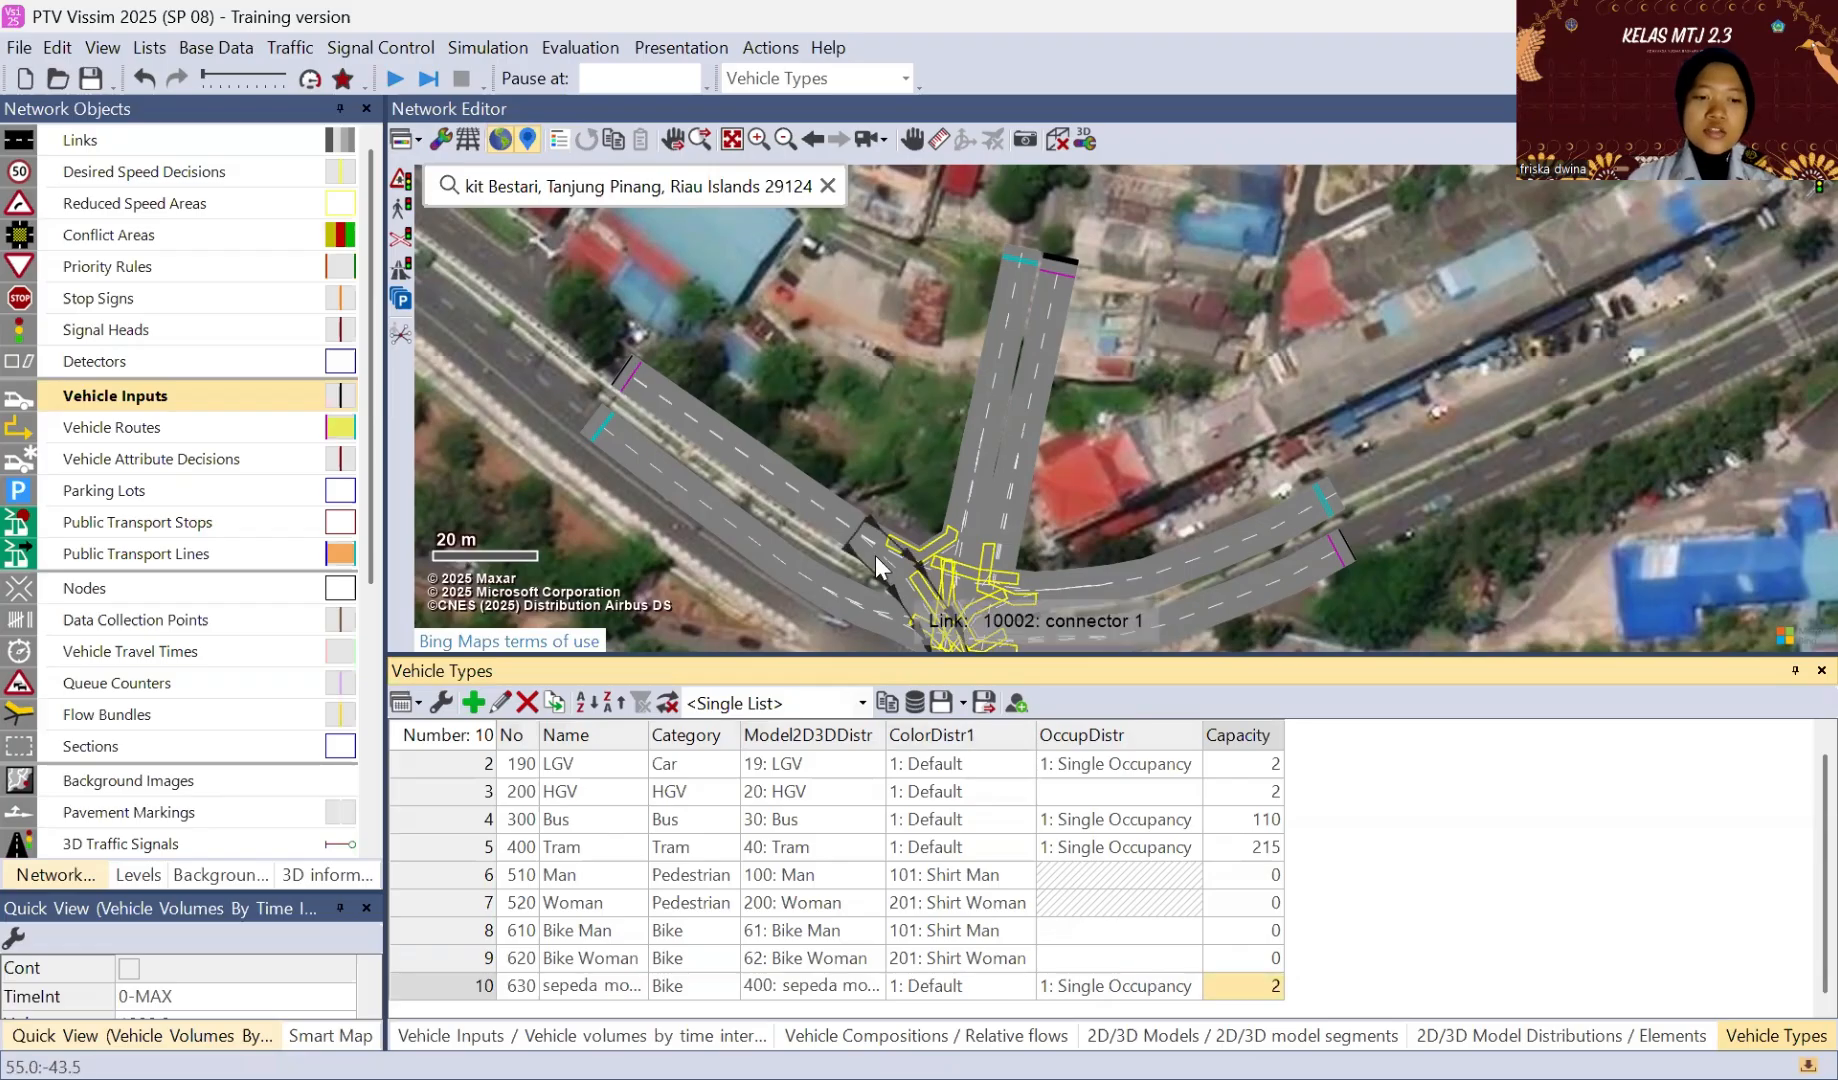
Step: Add a new vehicle class after Bike in the vehicle classes list and name it "sepeda motor"
click(214, 50)
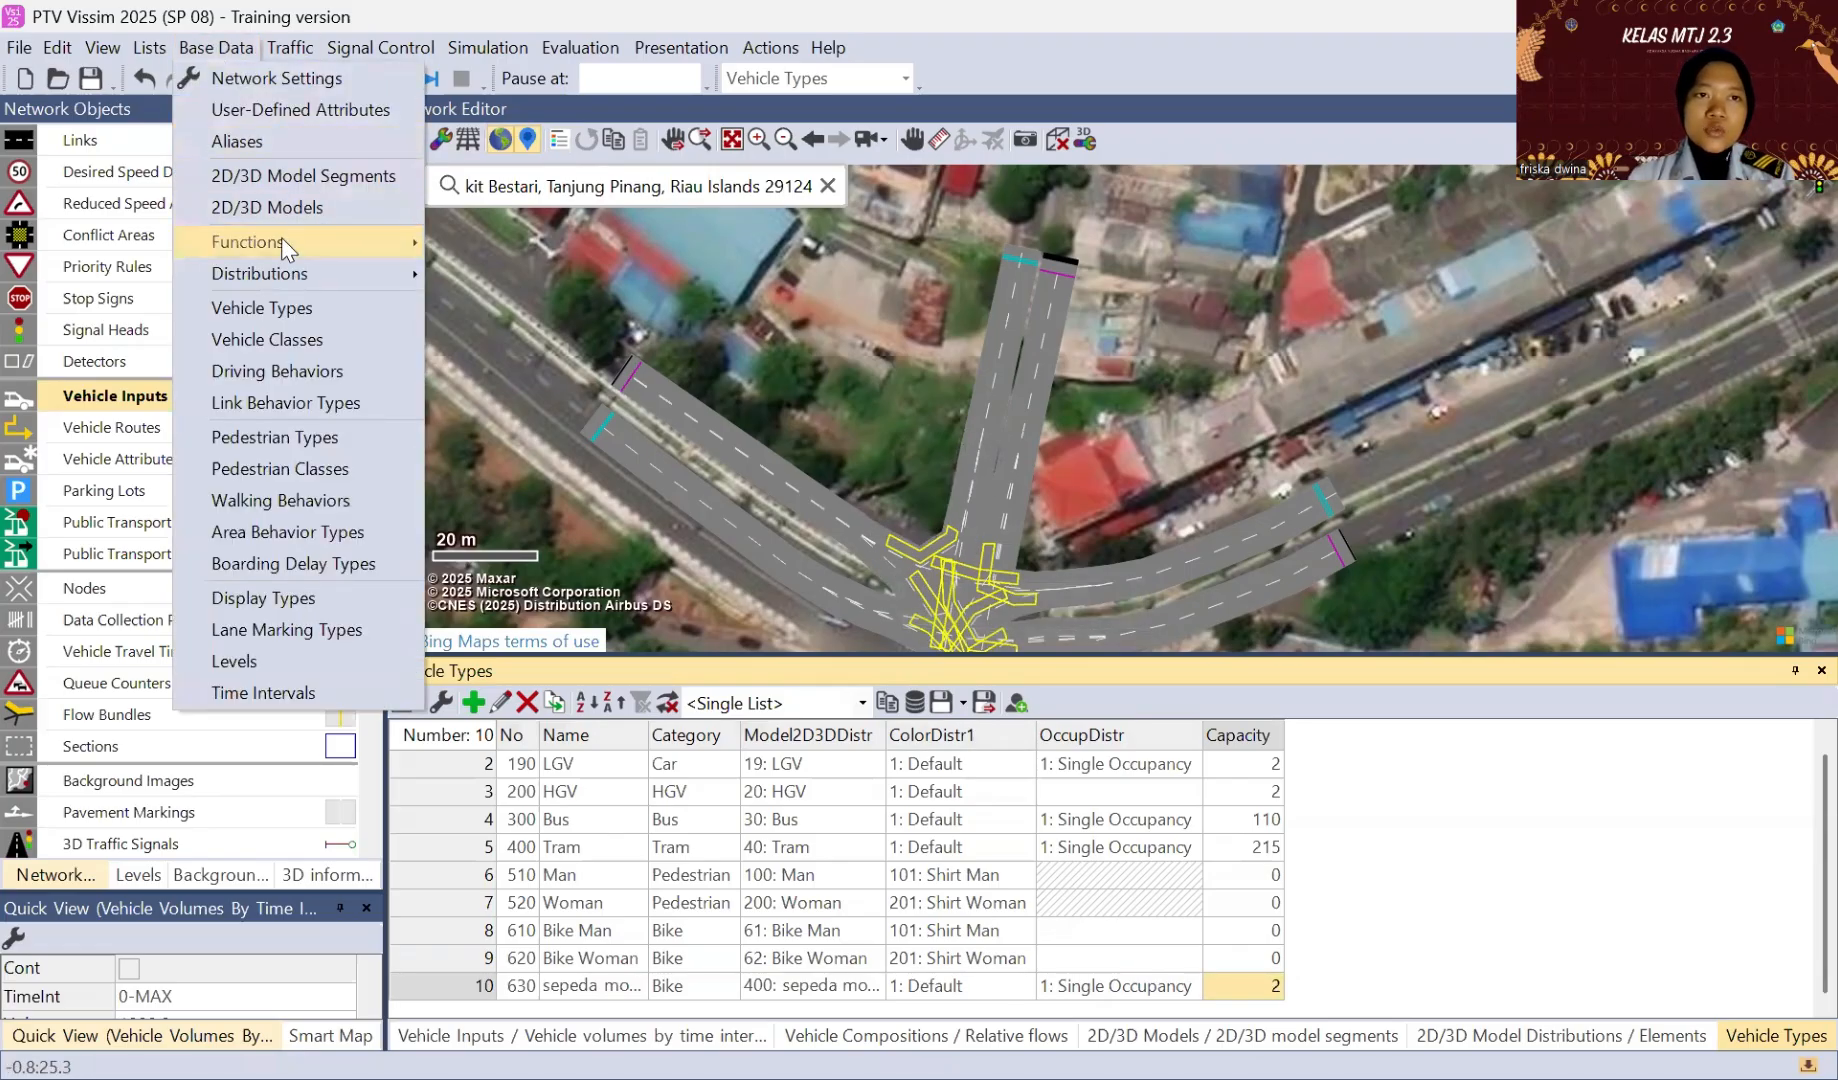
mouse_move(279, 288)
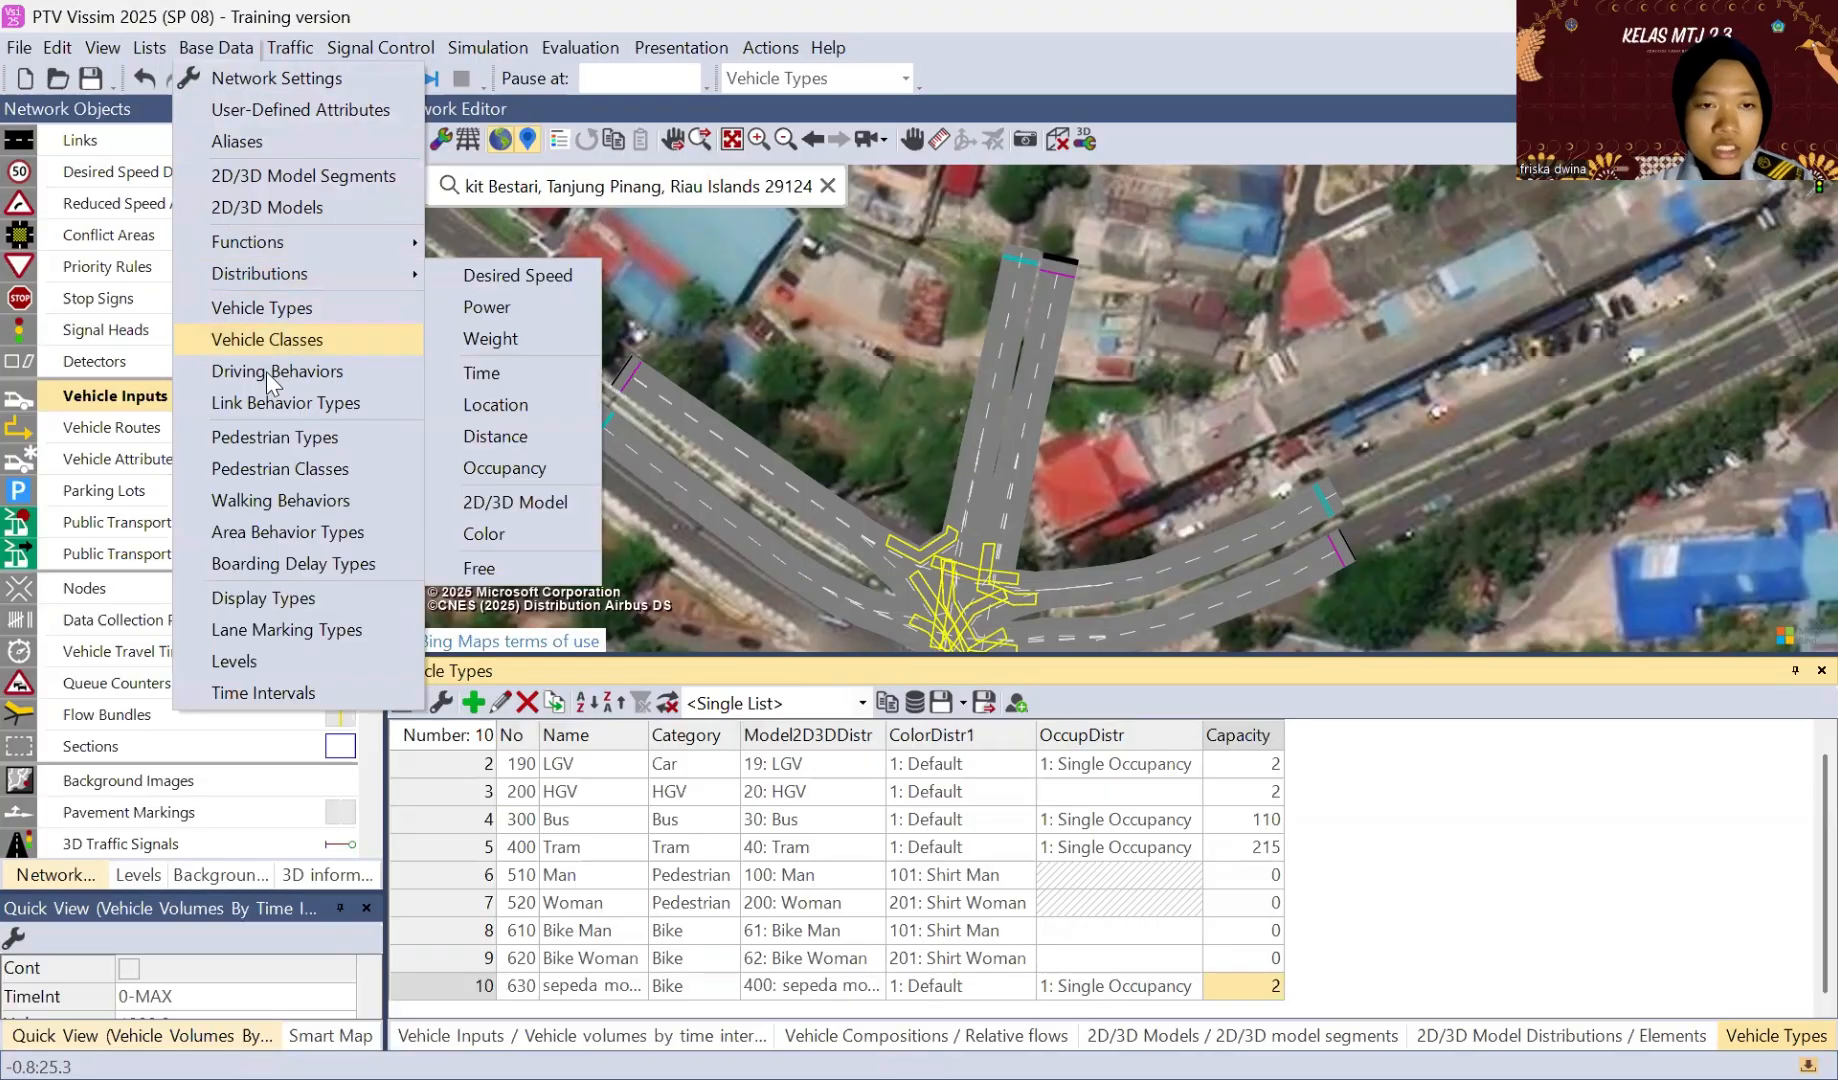
click(248, 339)
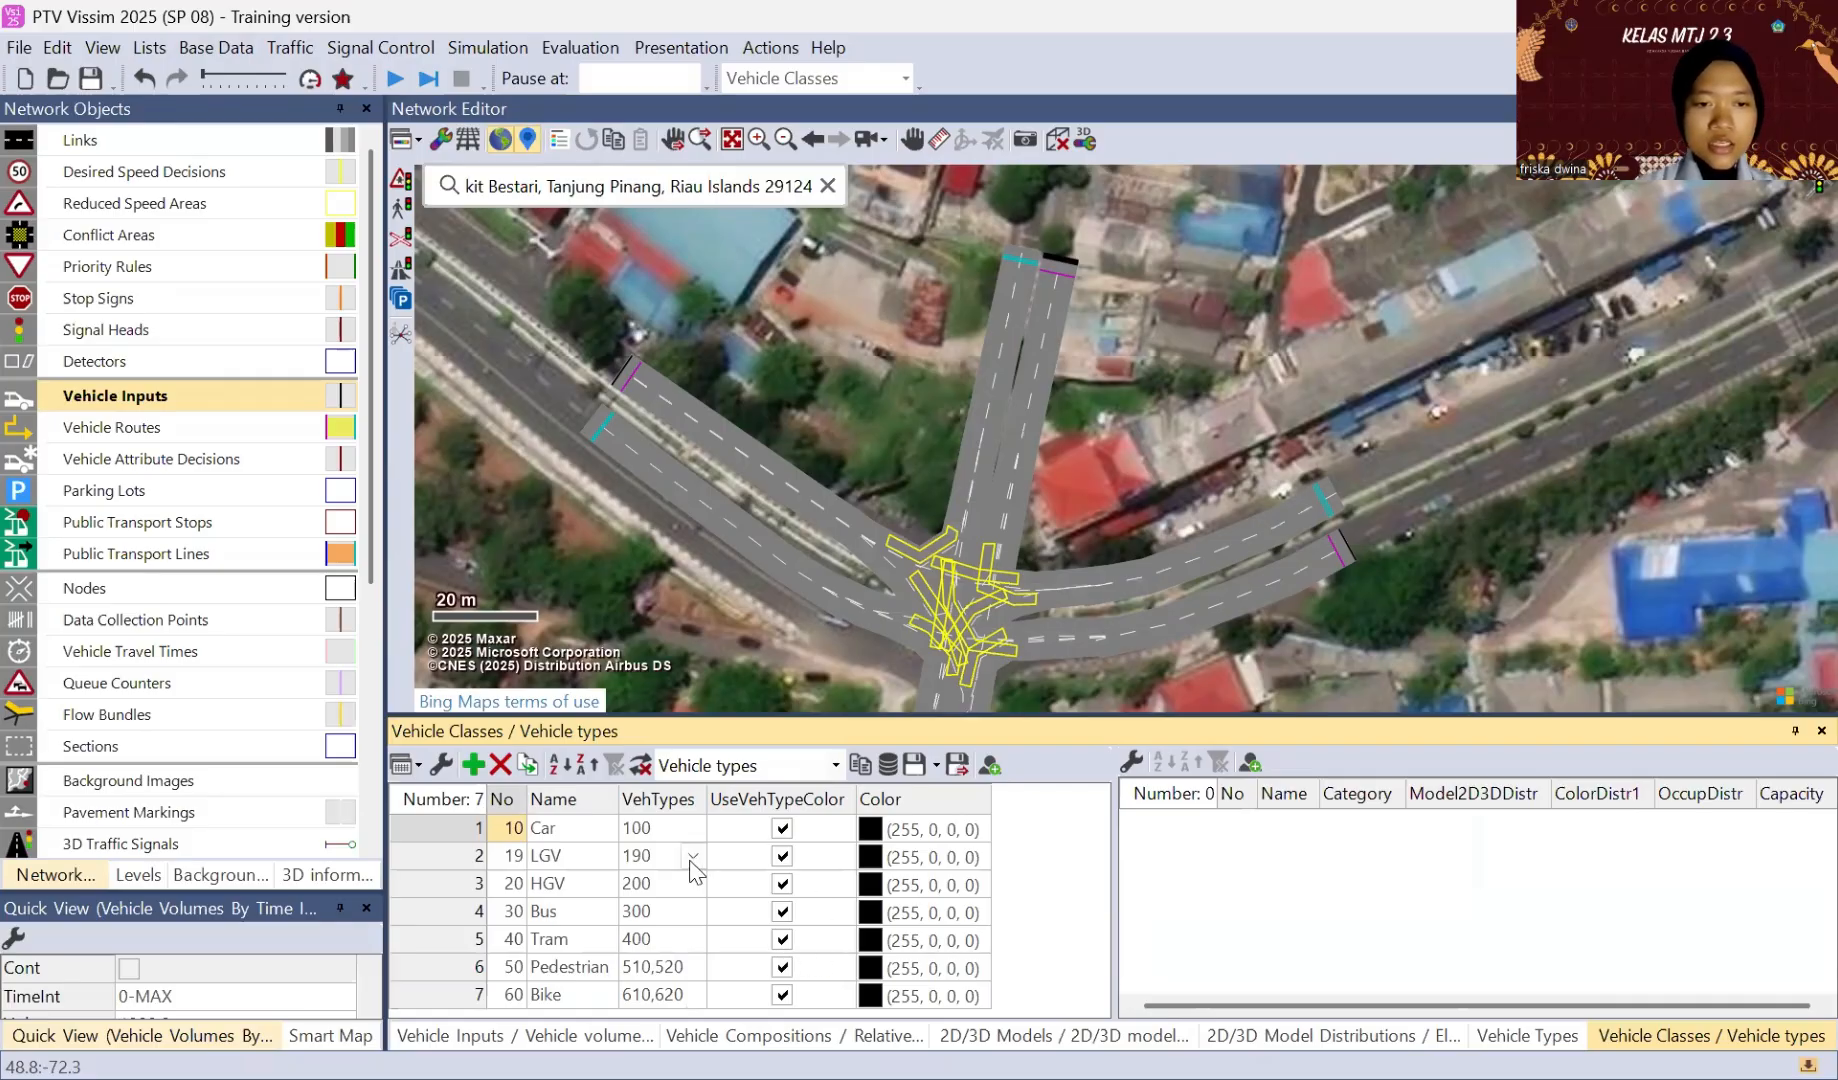
click(474, 765)
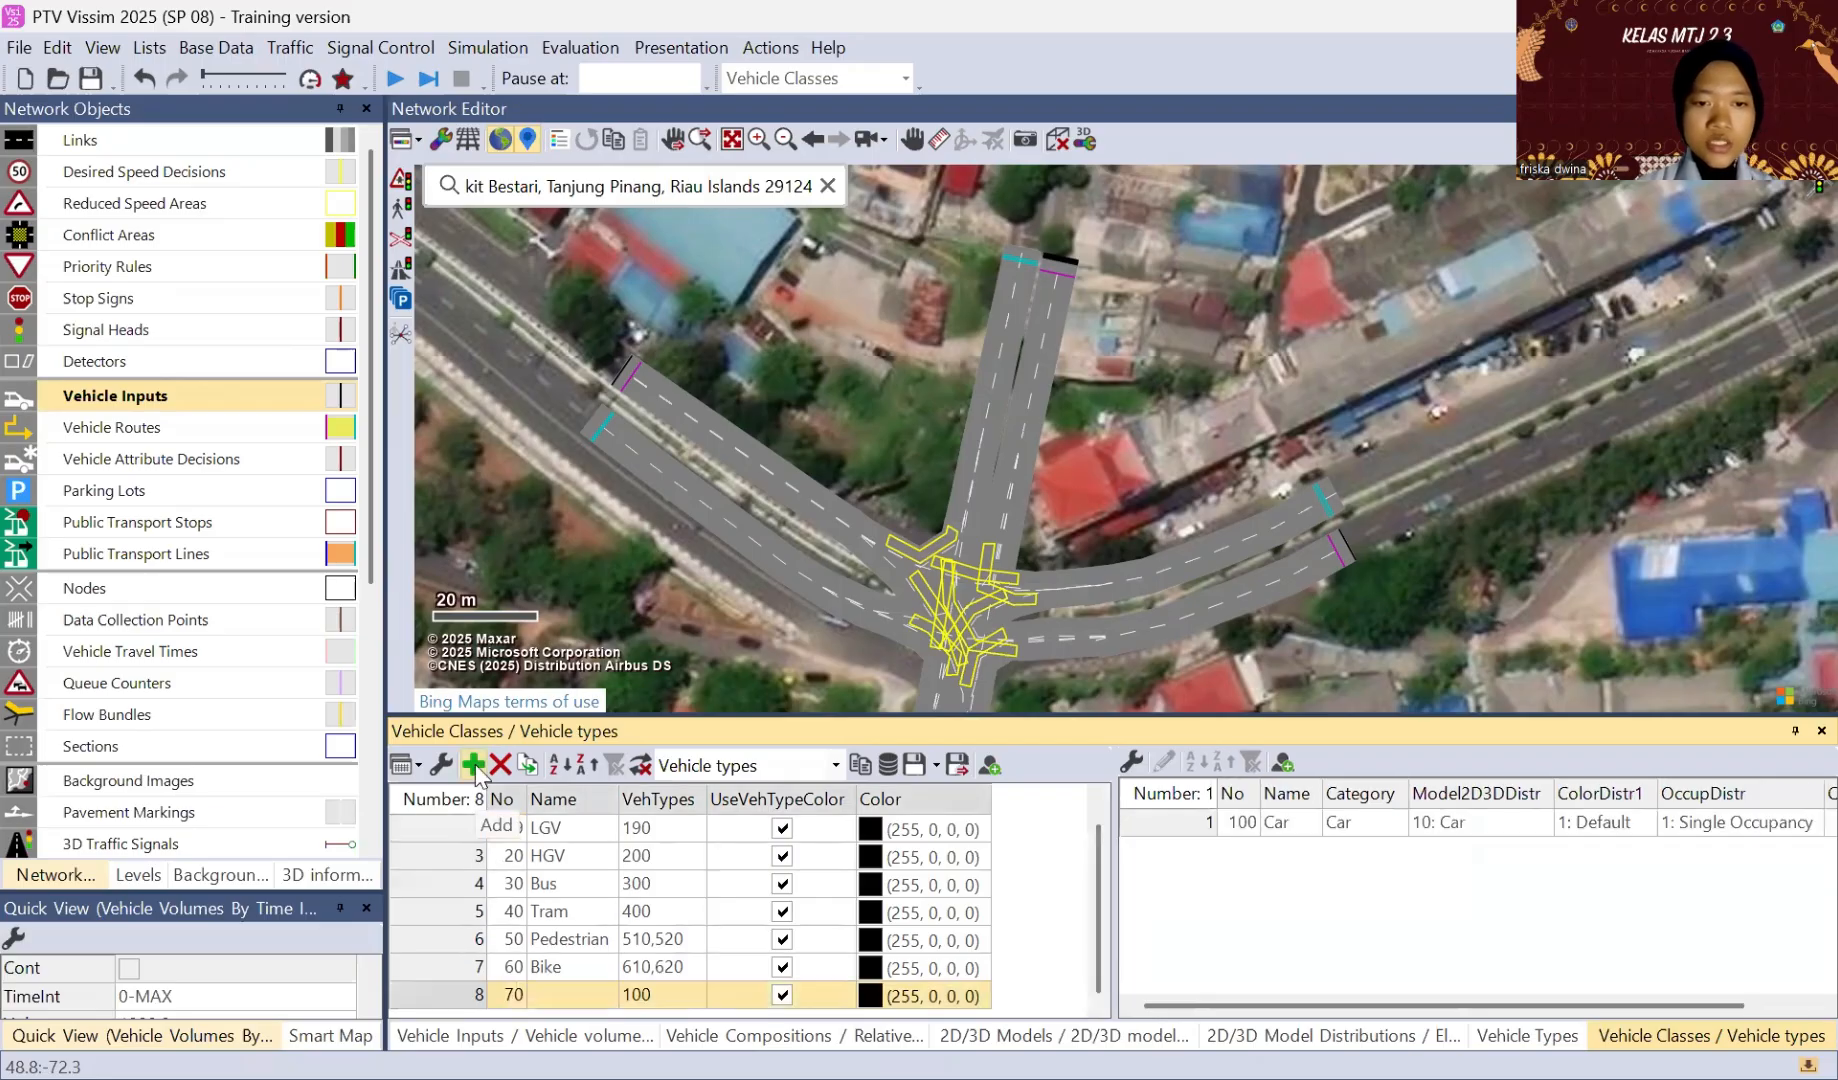
click(580, 996)
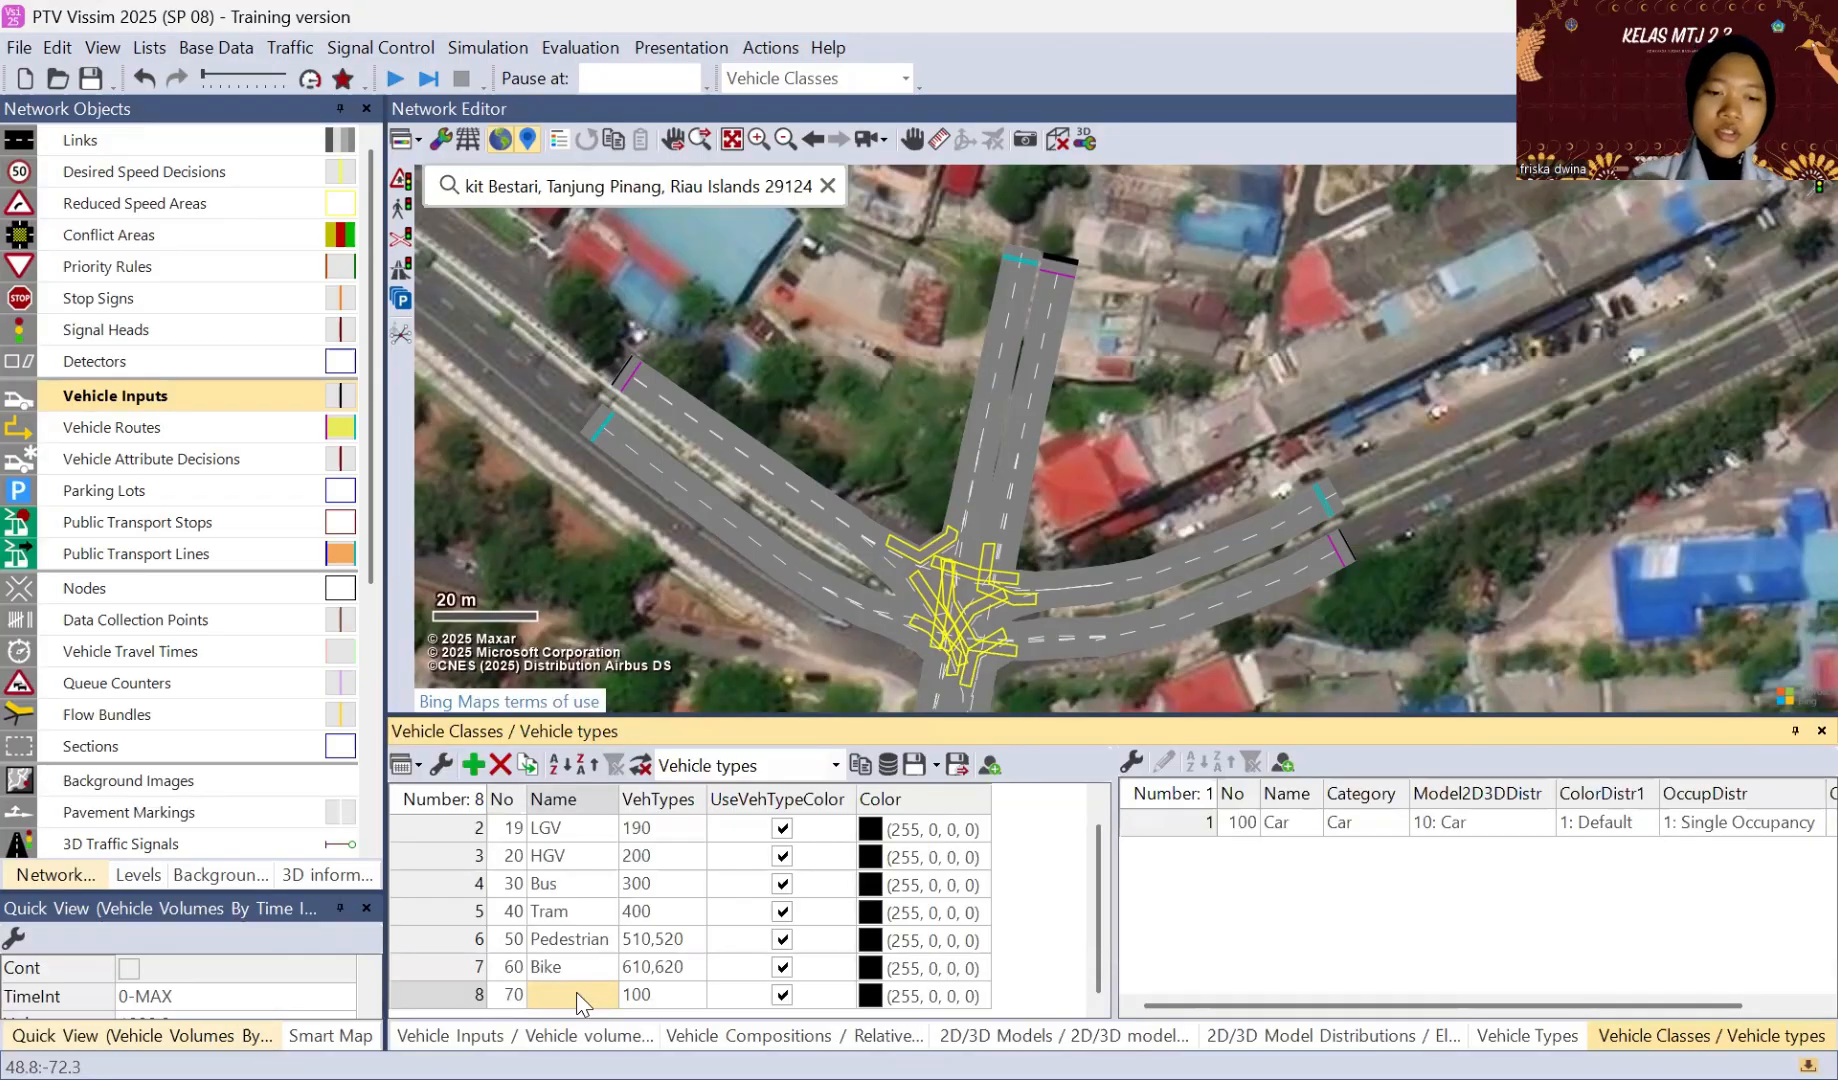
text(se)
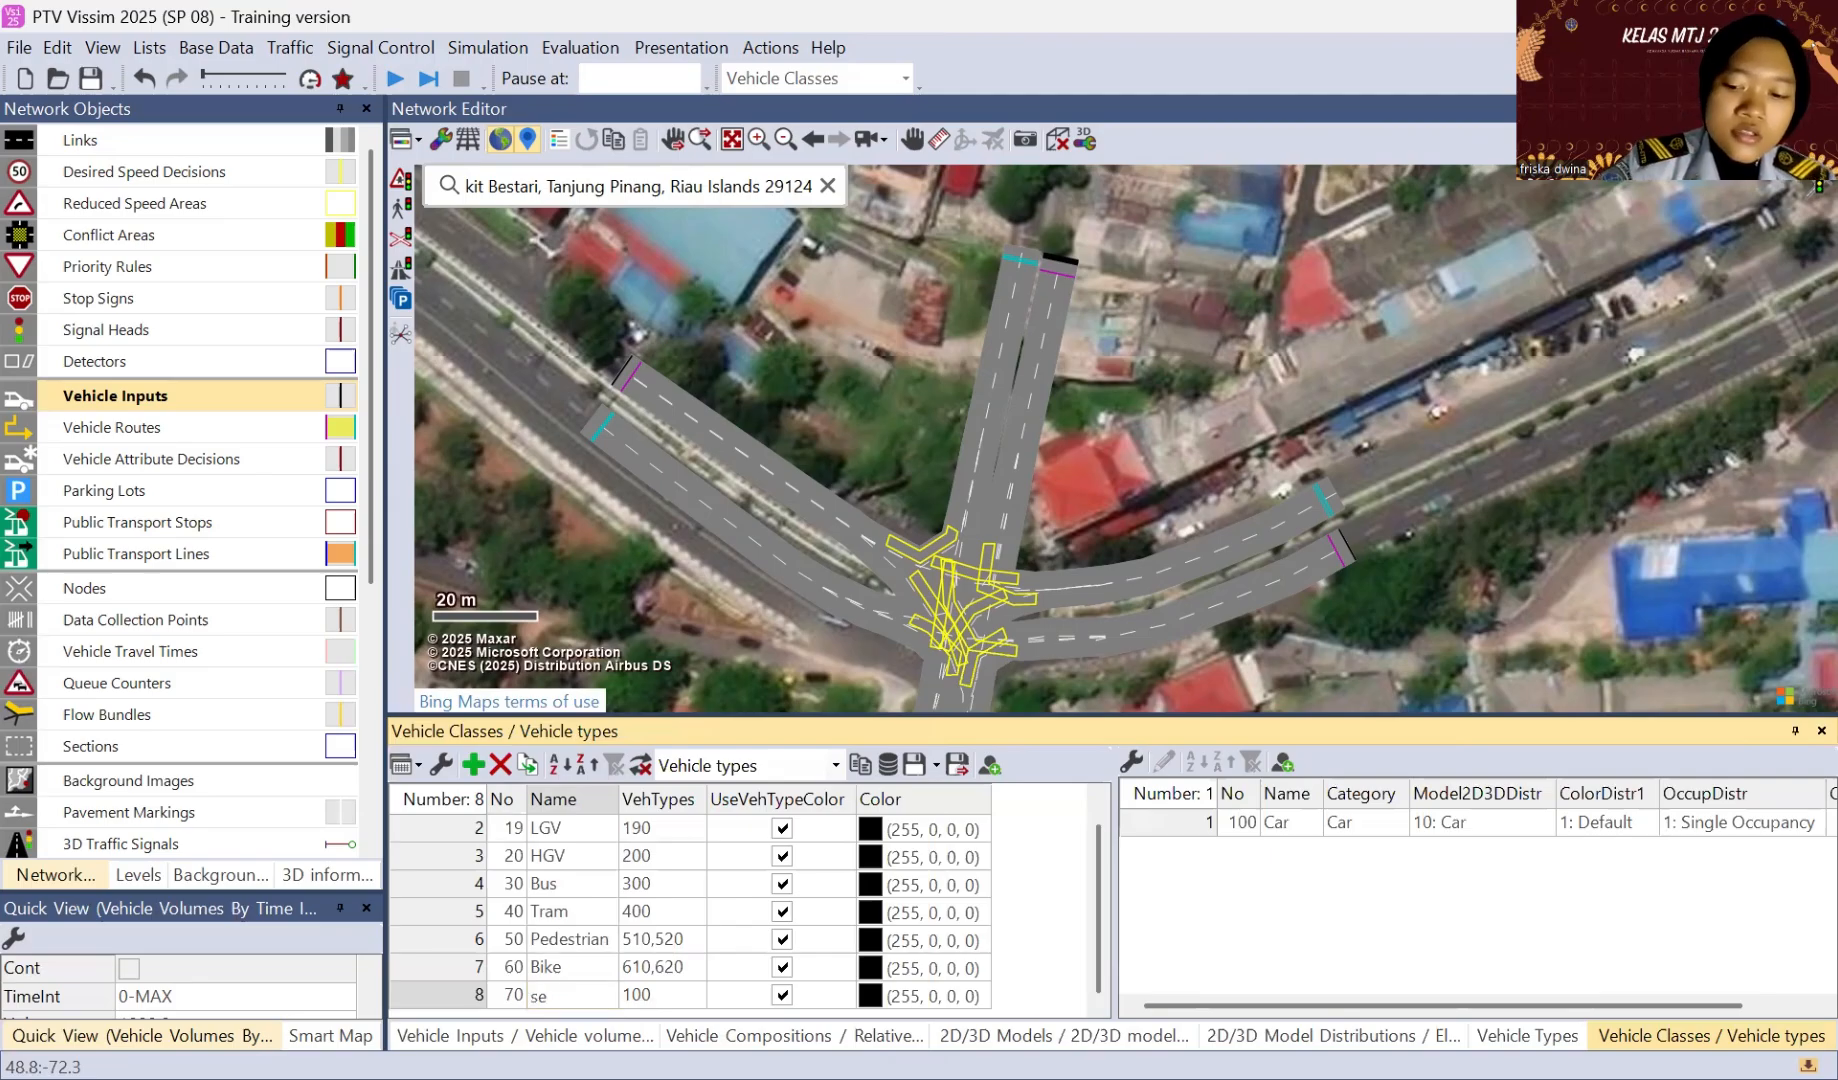
text(peda)
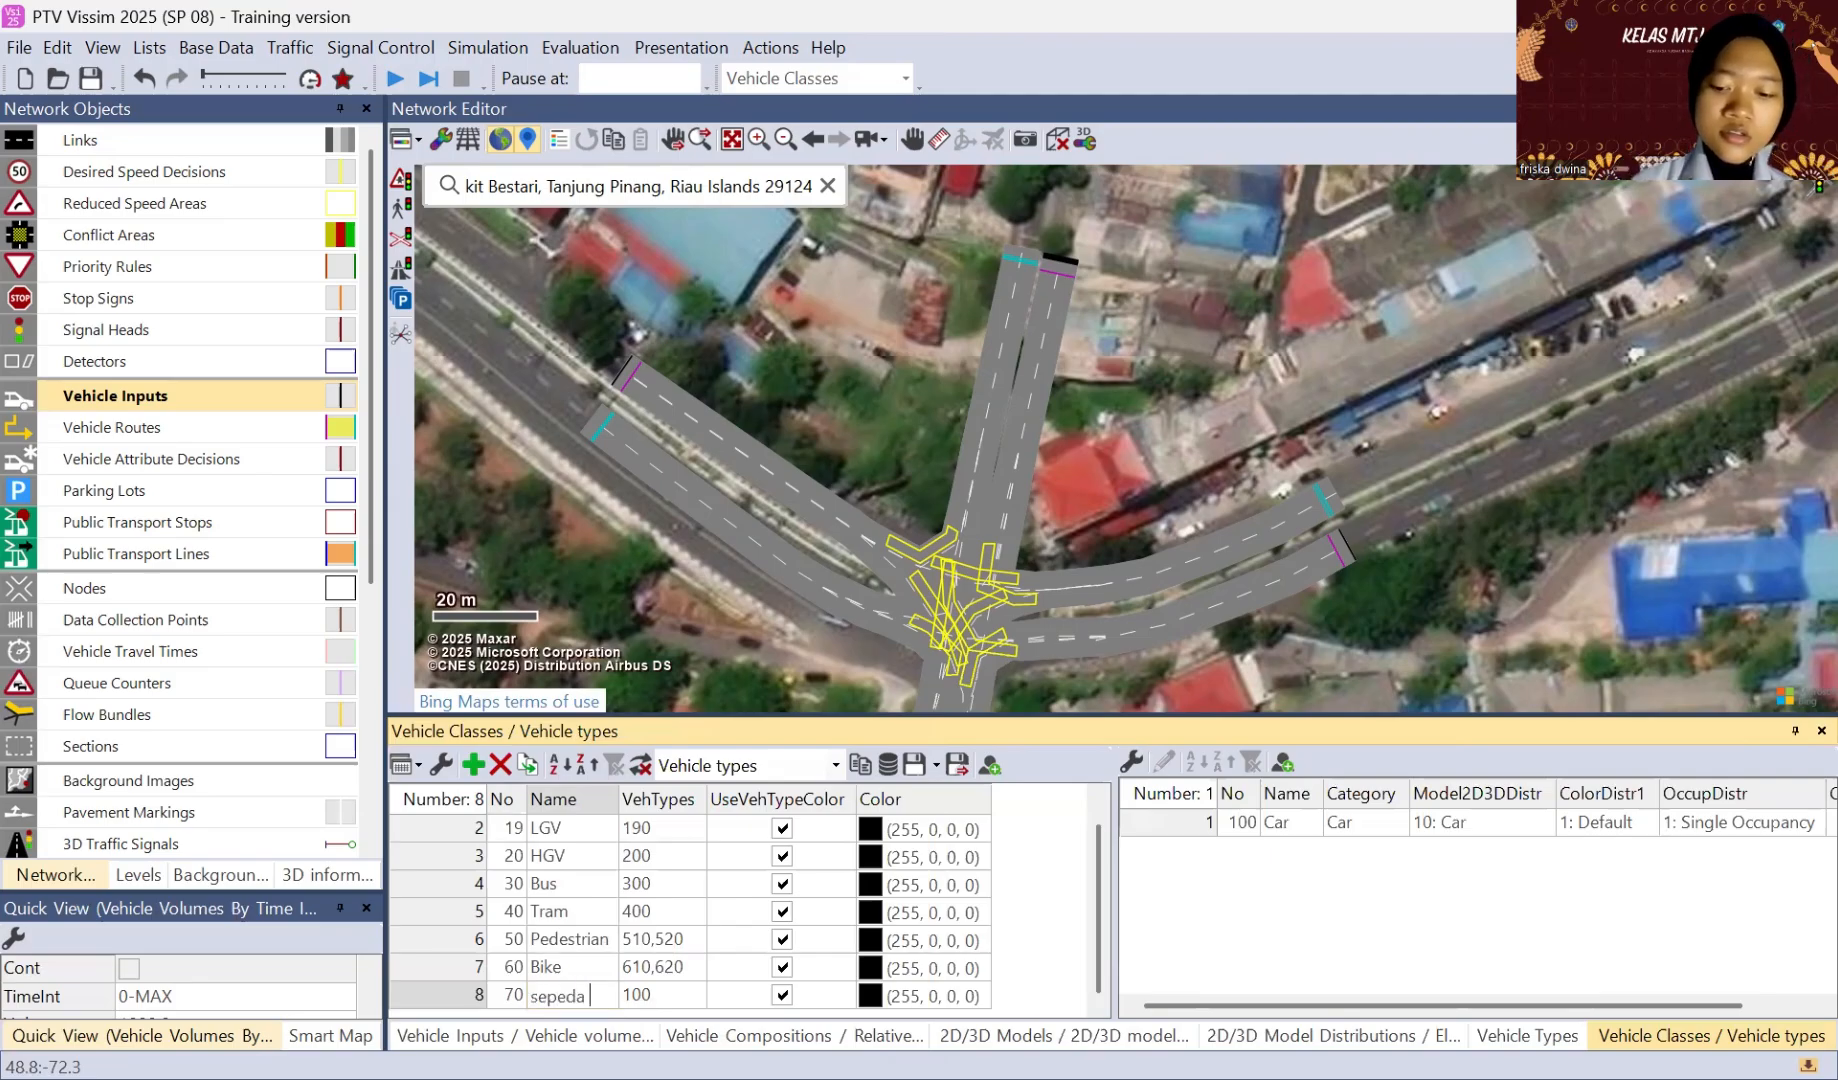
text( motor)
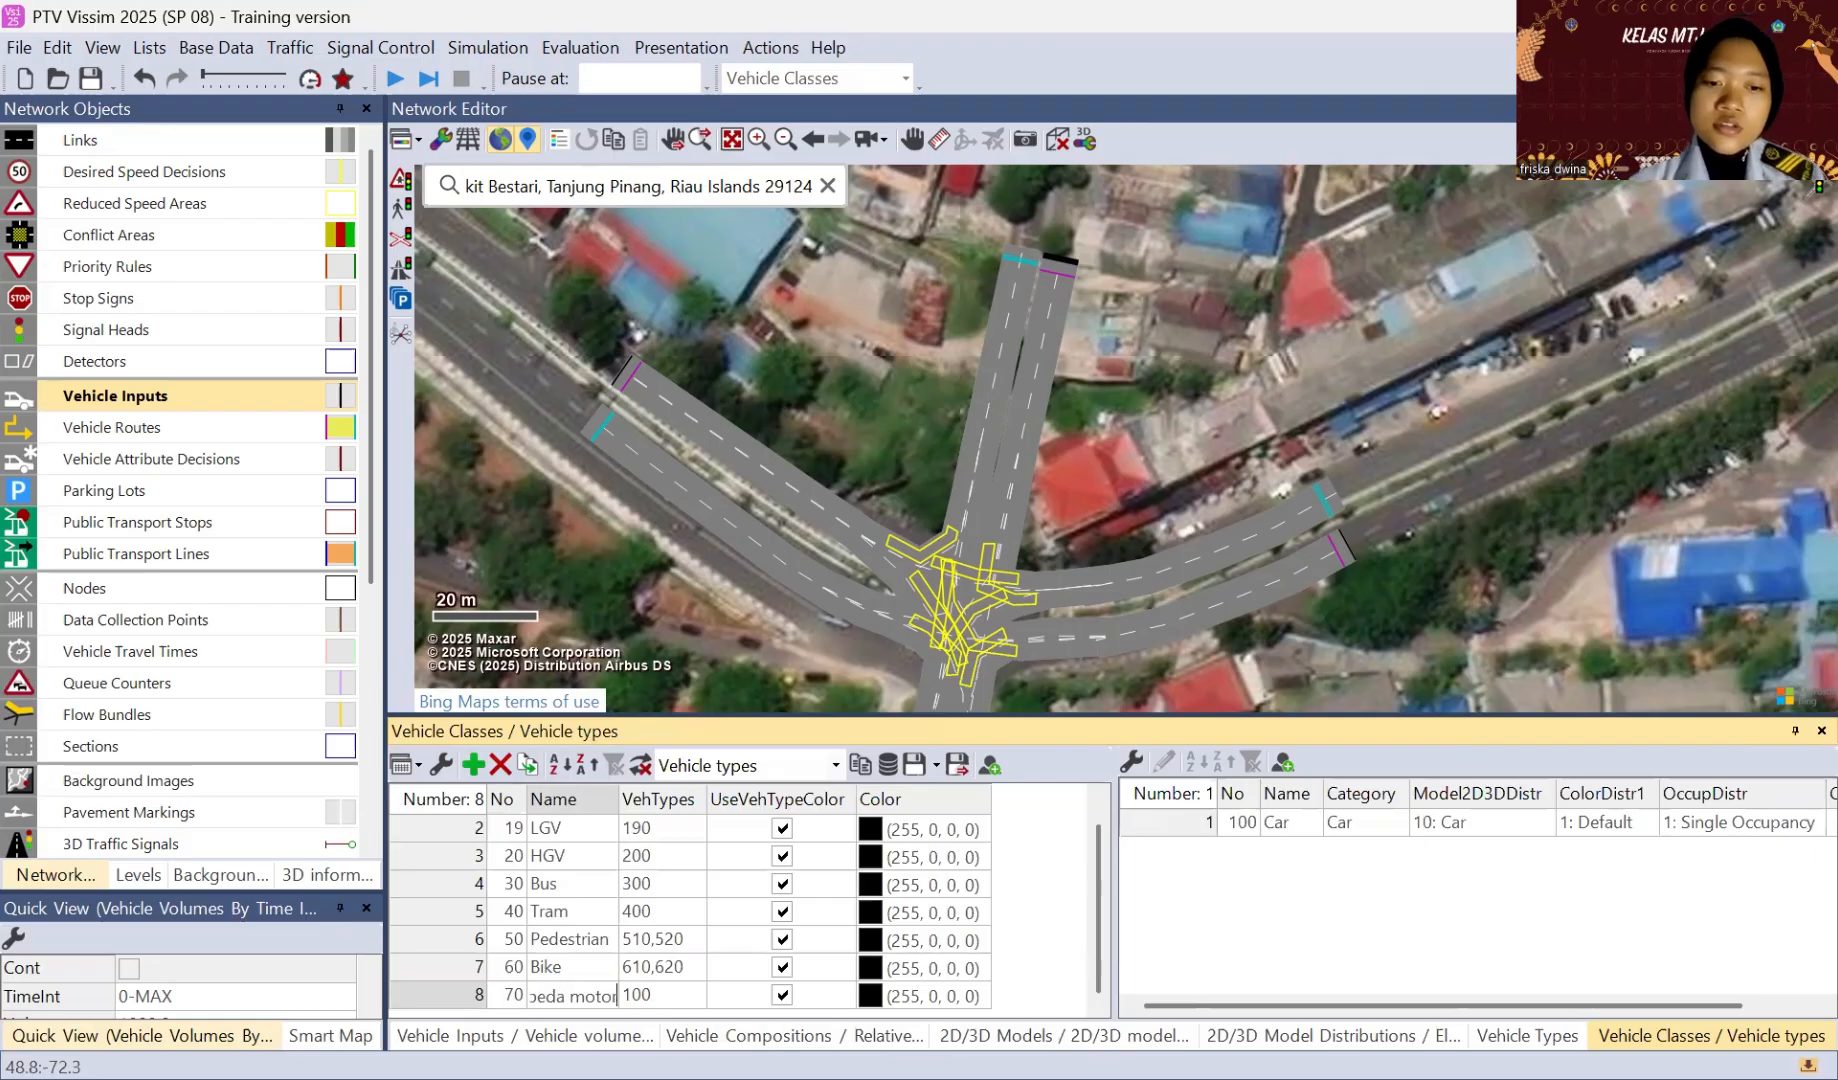
key(Return)
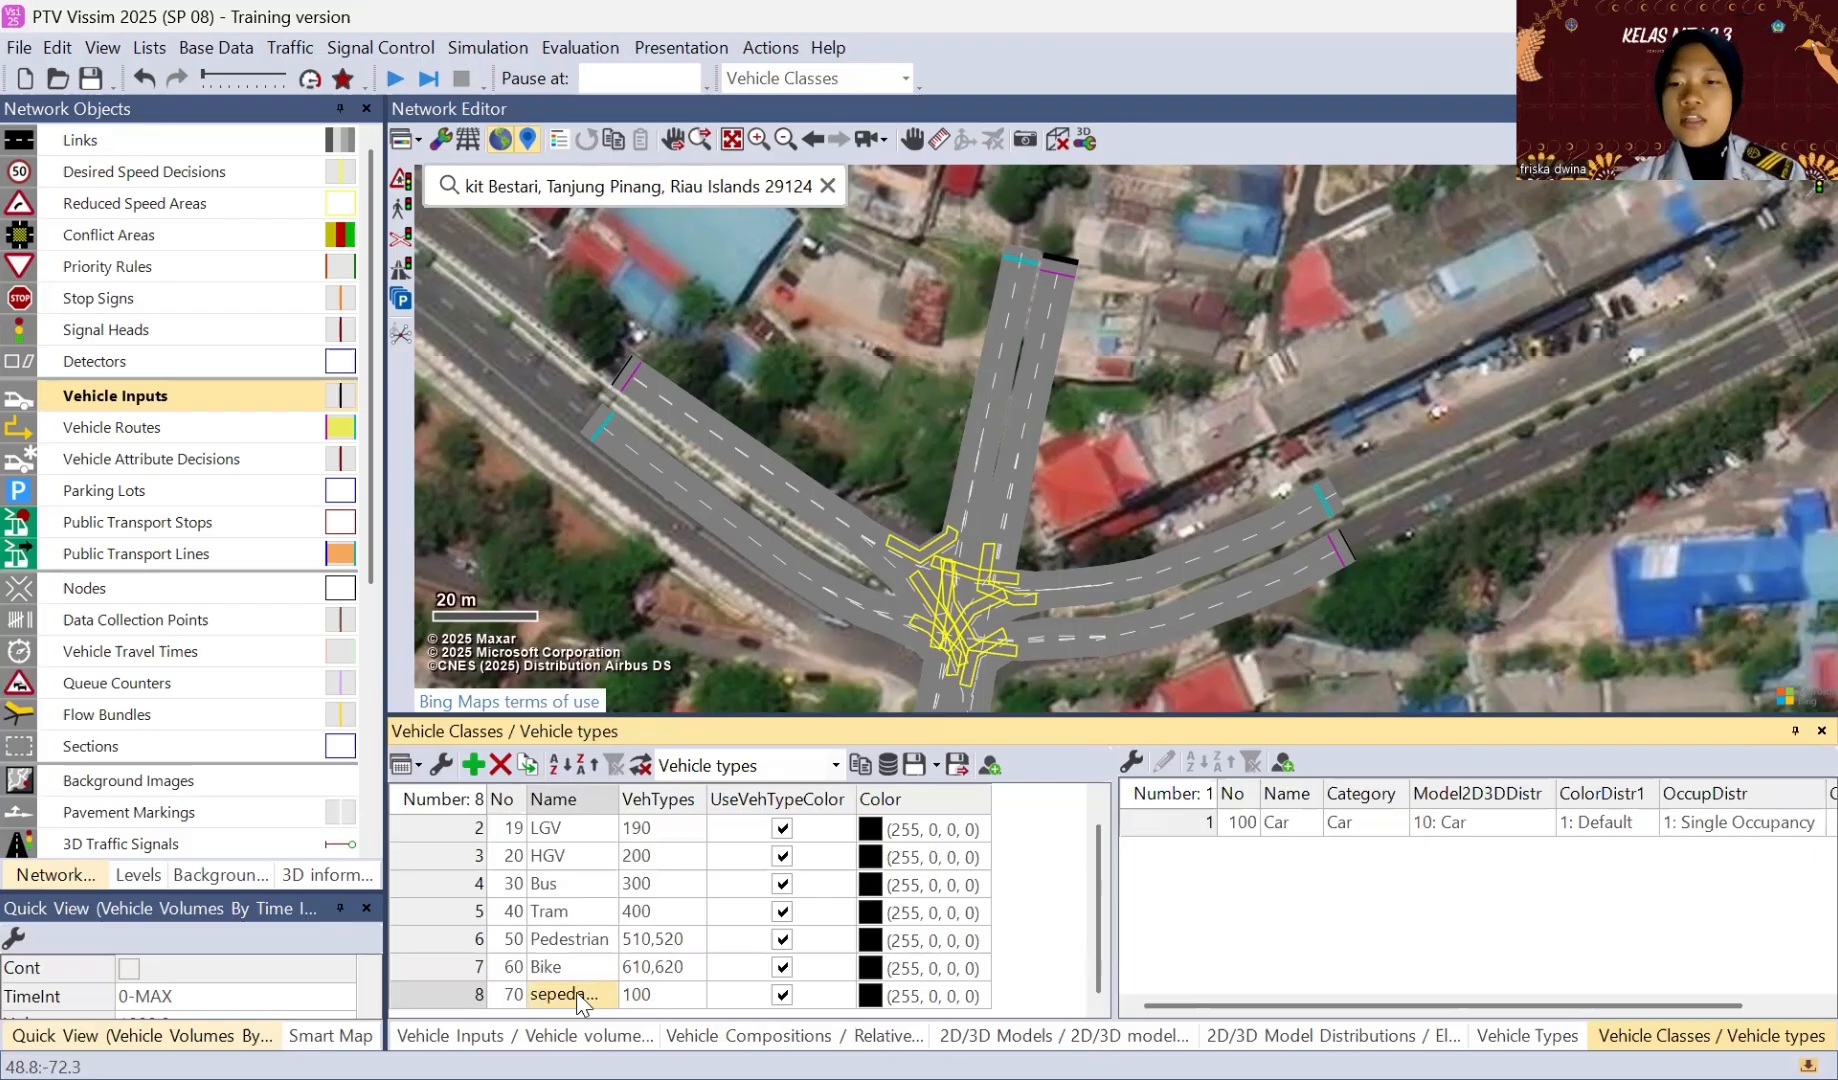
Step: Rename the sepeda motor class's vehicle type 100 "sepeda motor", with category Bike and 2D/3D model distribution 400: sepeda motor
click(1298, 823)
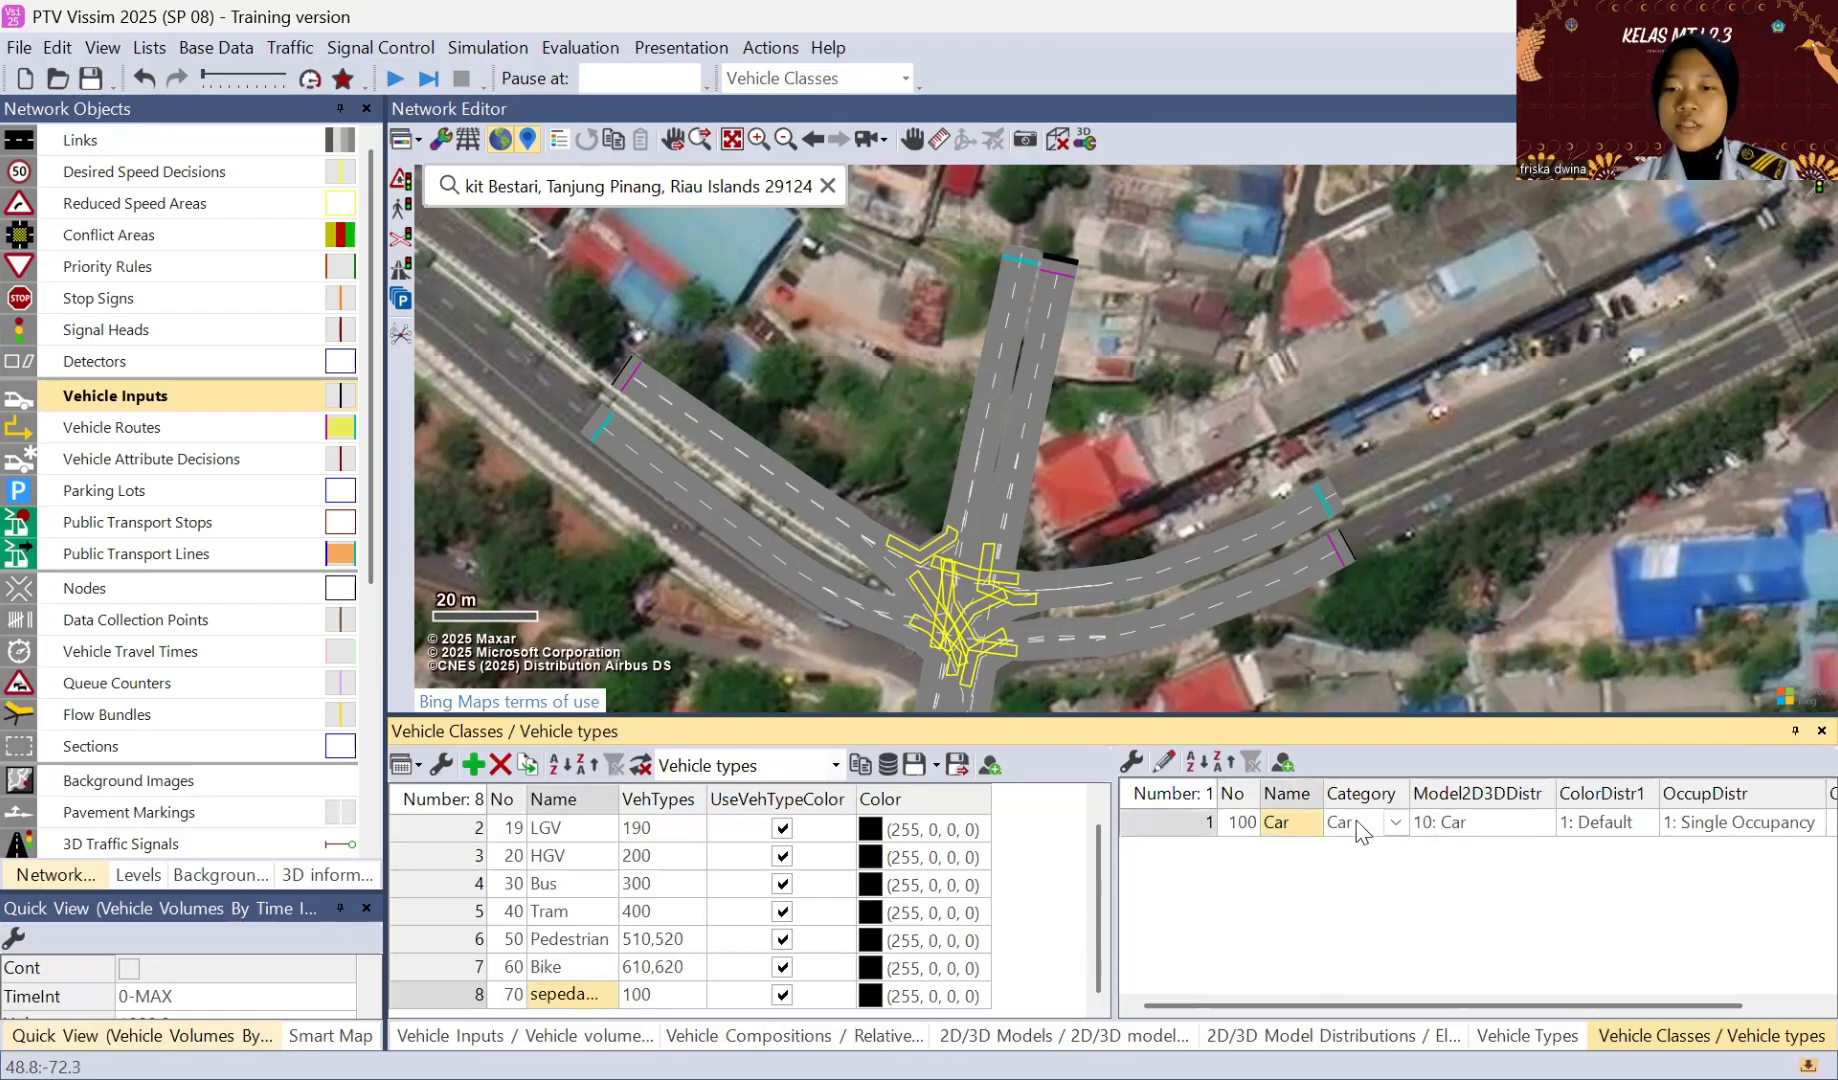
text(sepe)
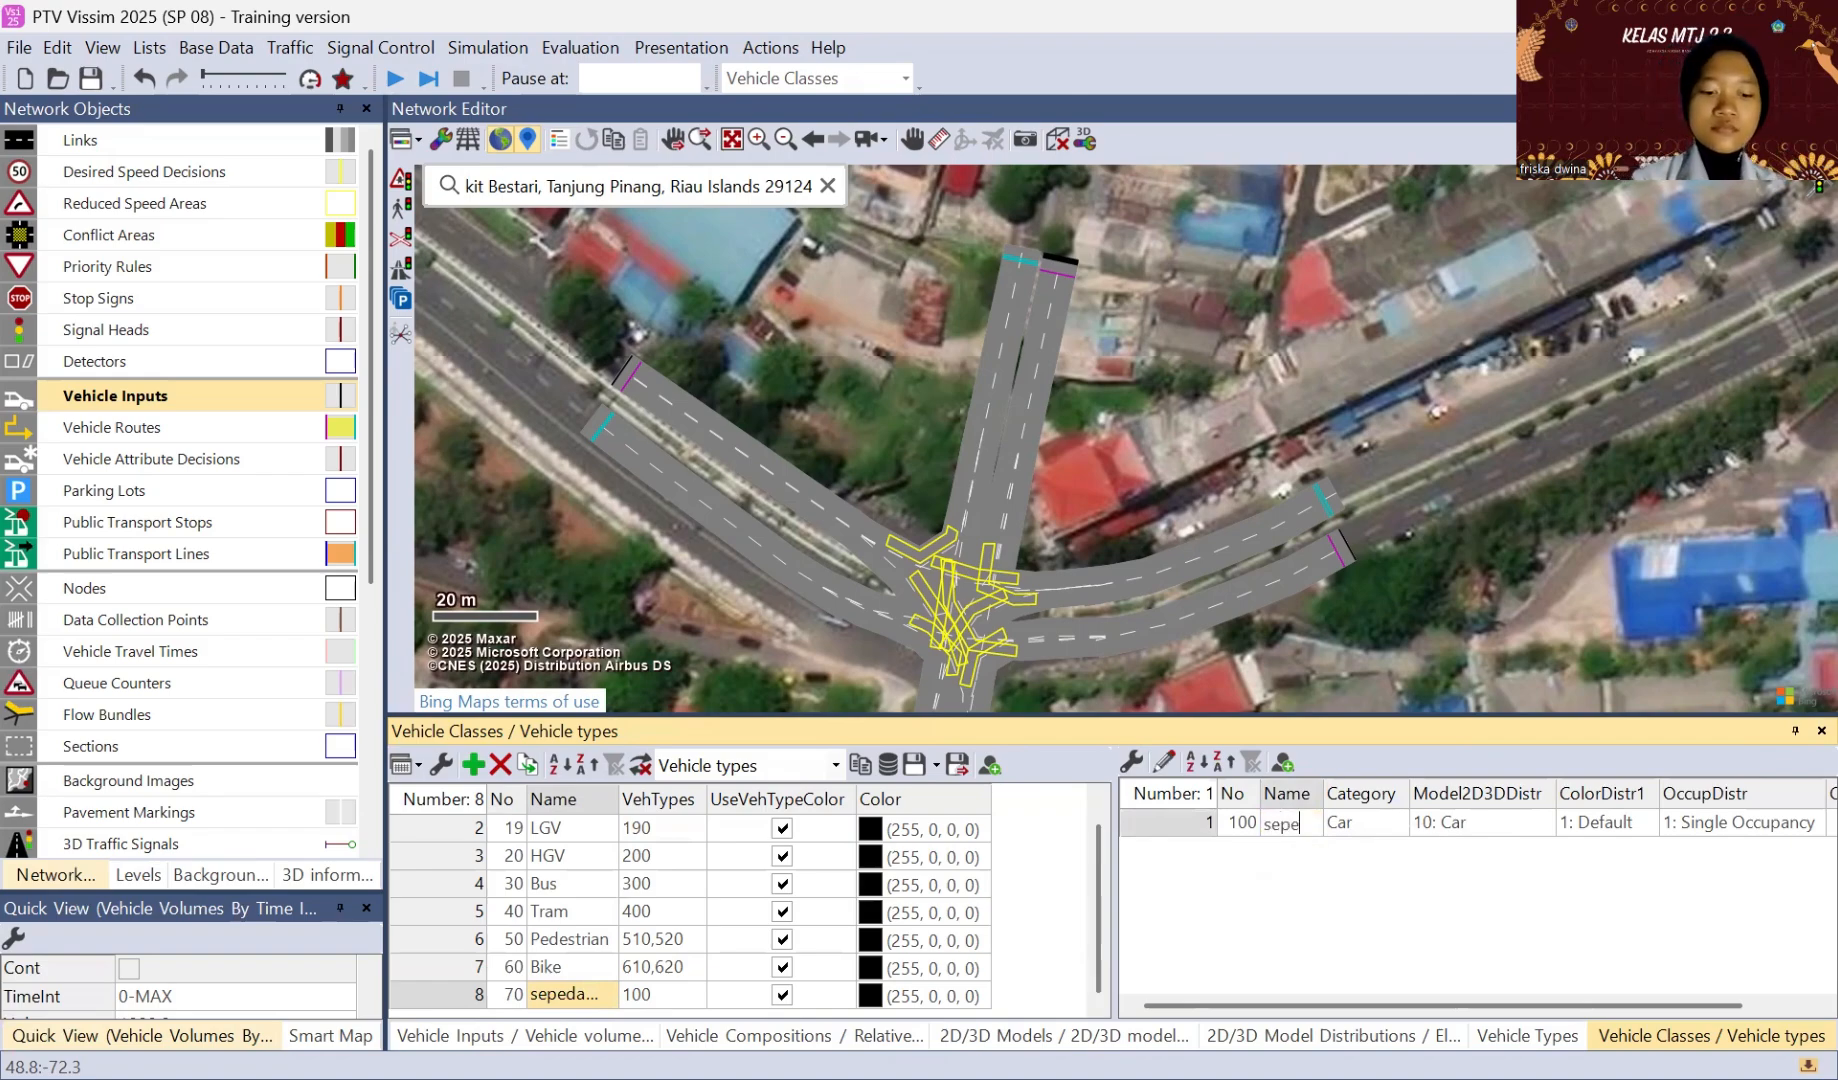
text(da motor)
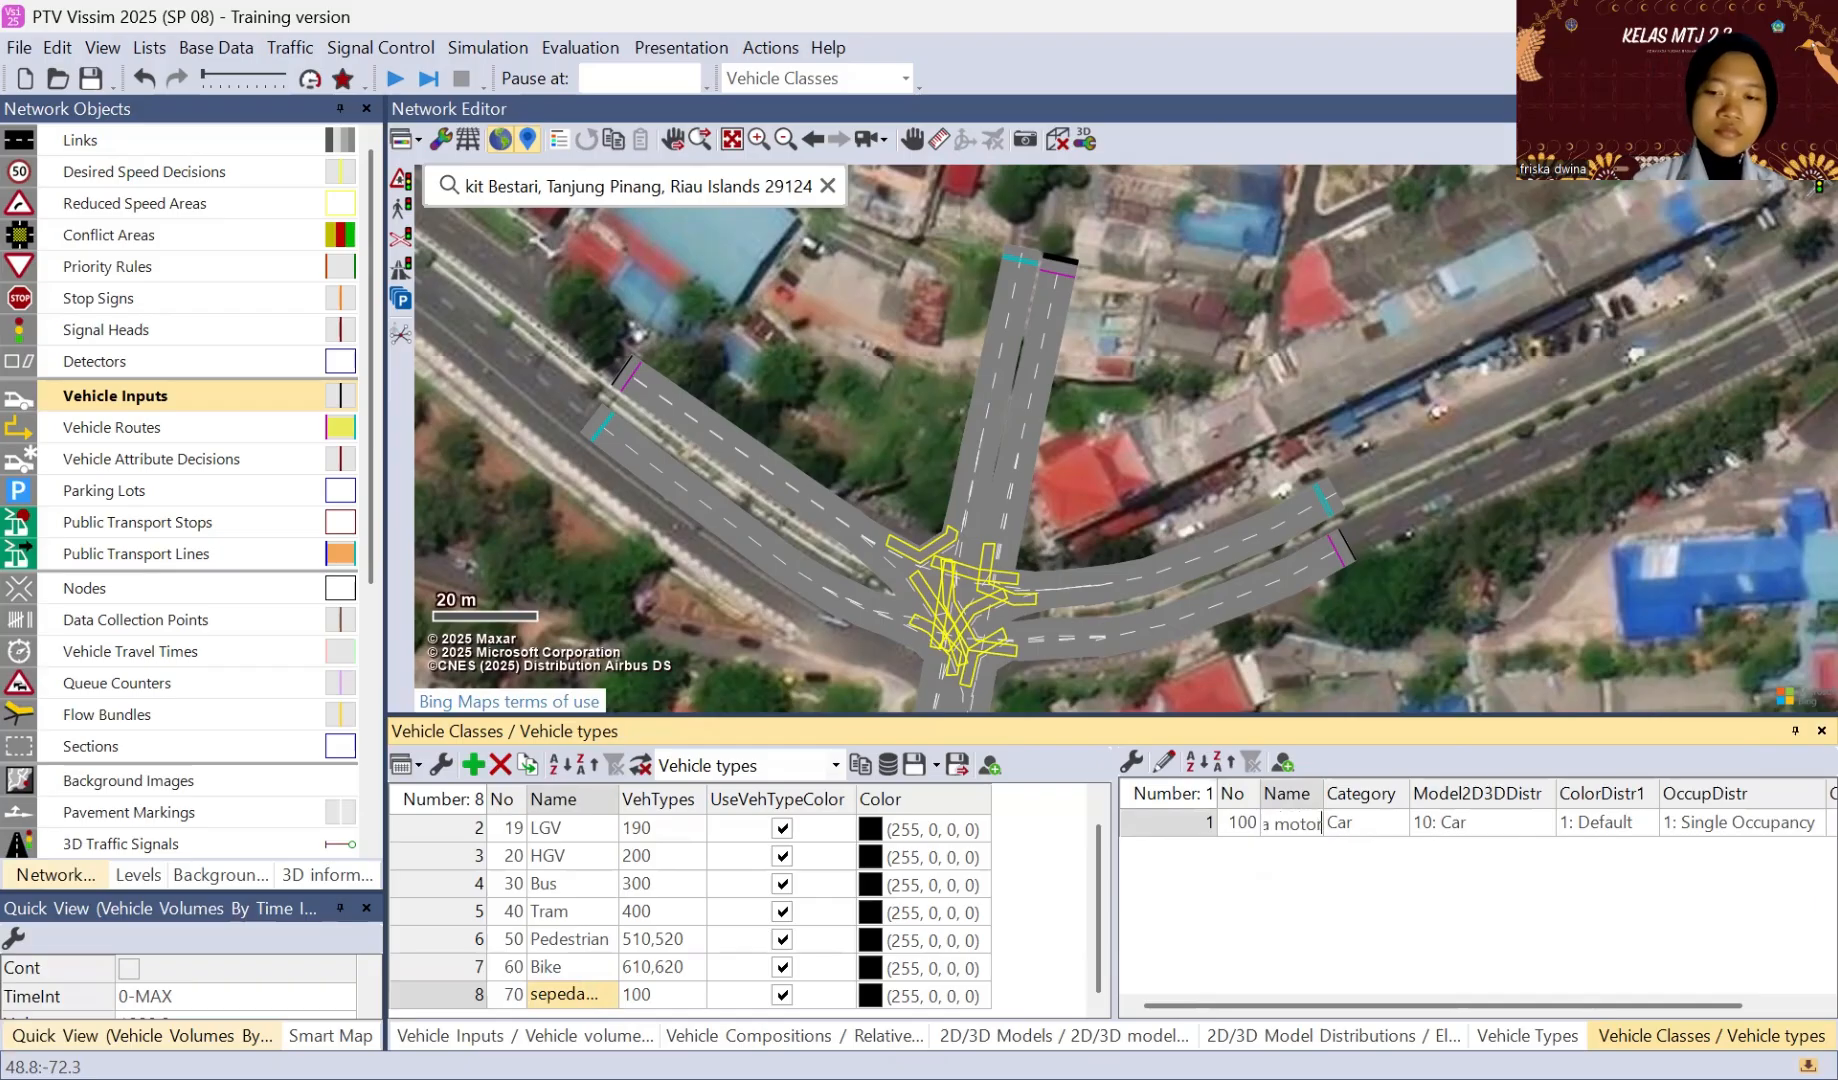
click(1380, 823)
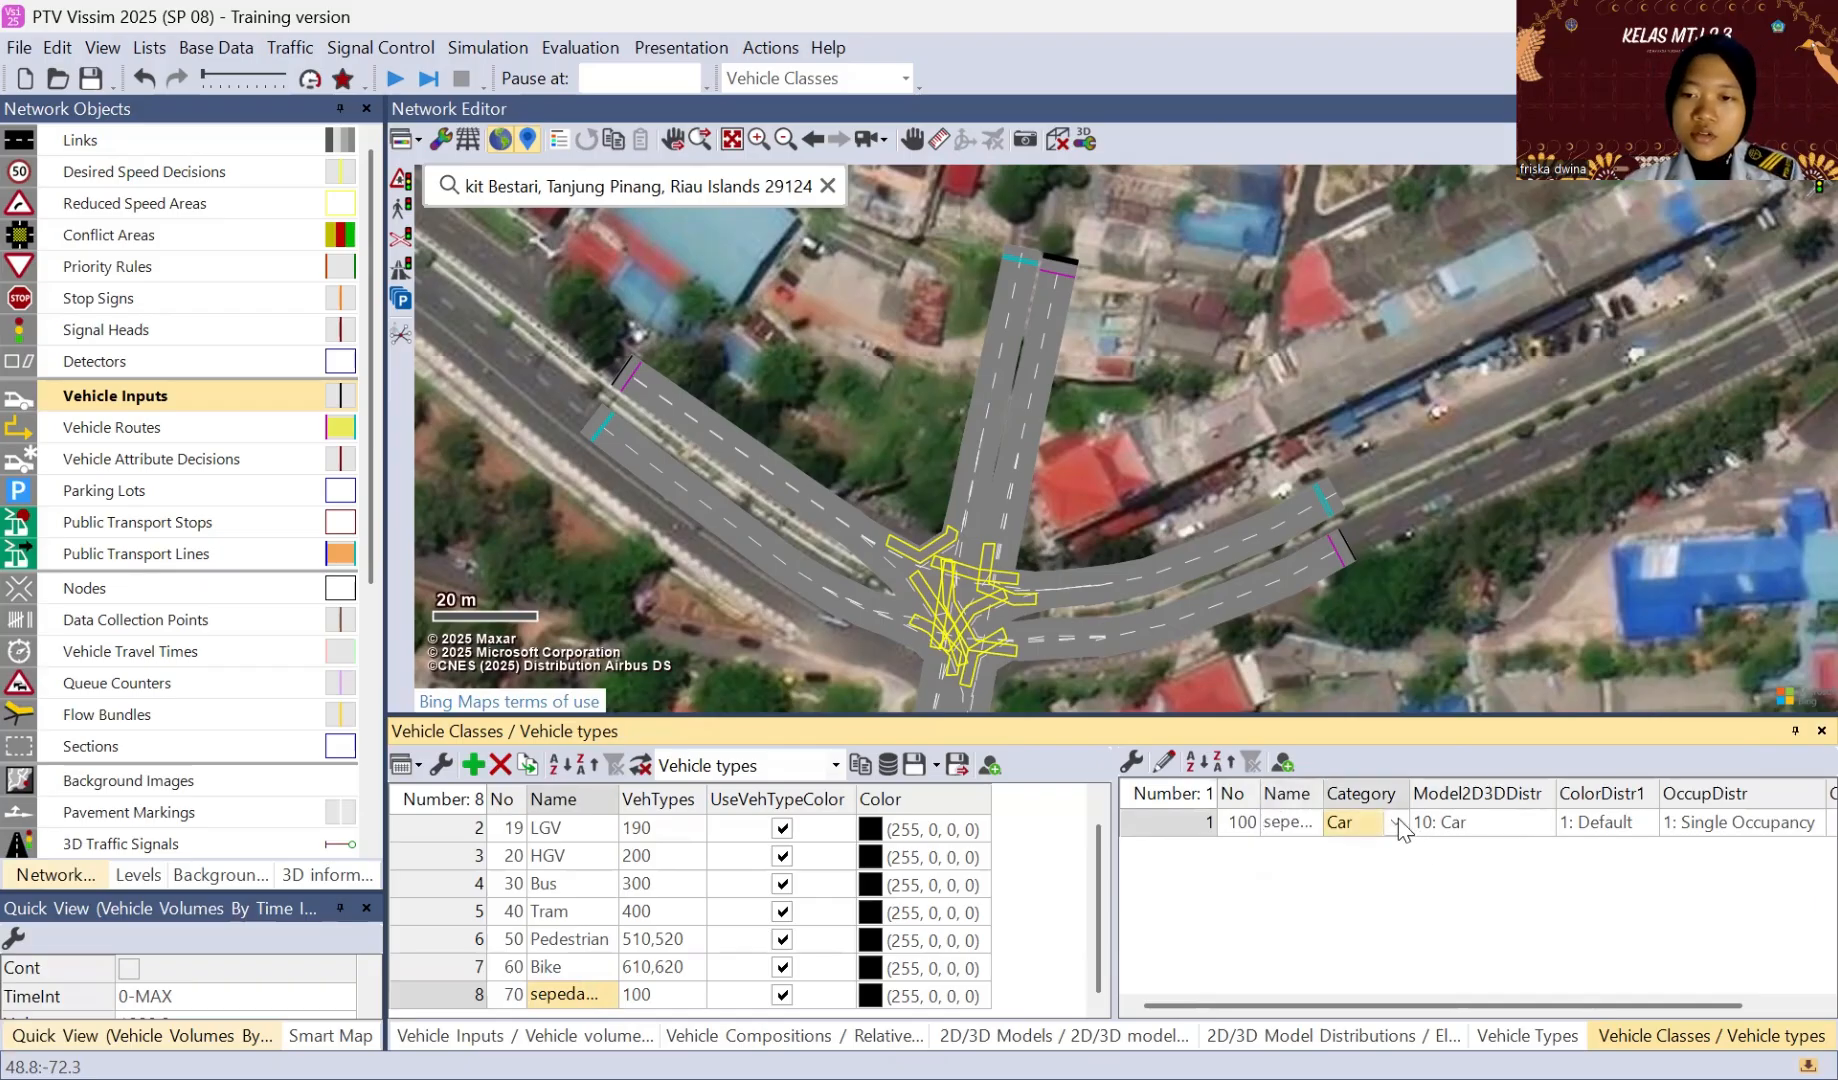
click(1358, 943)
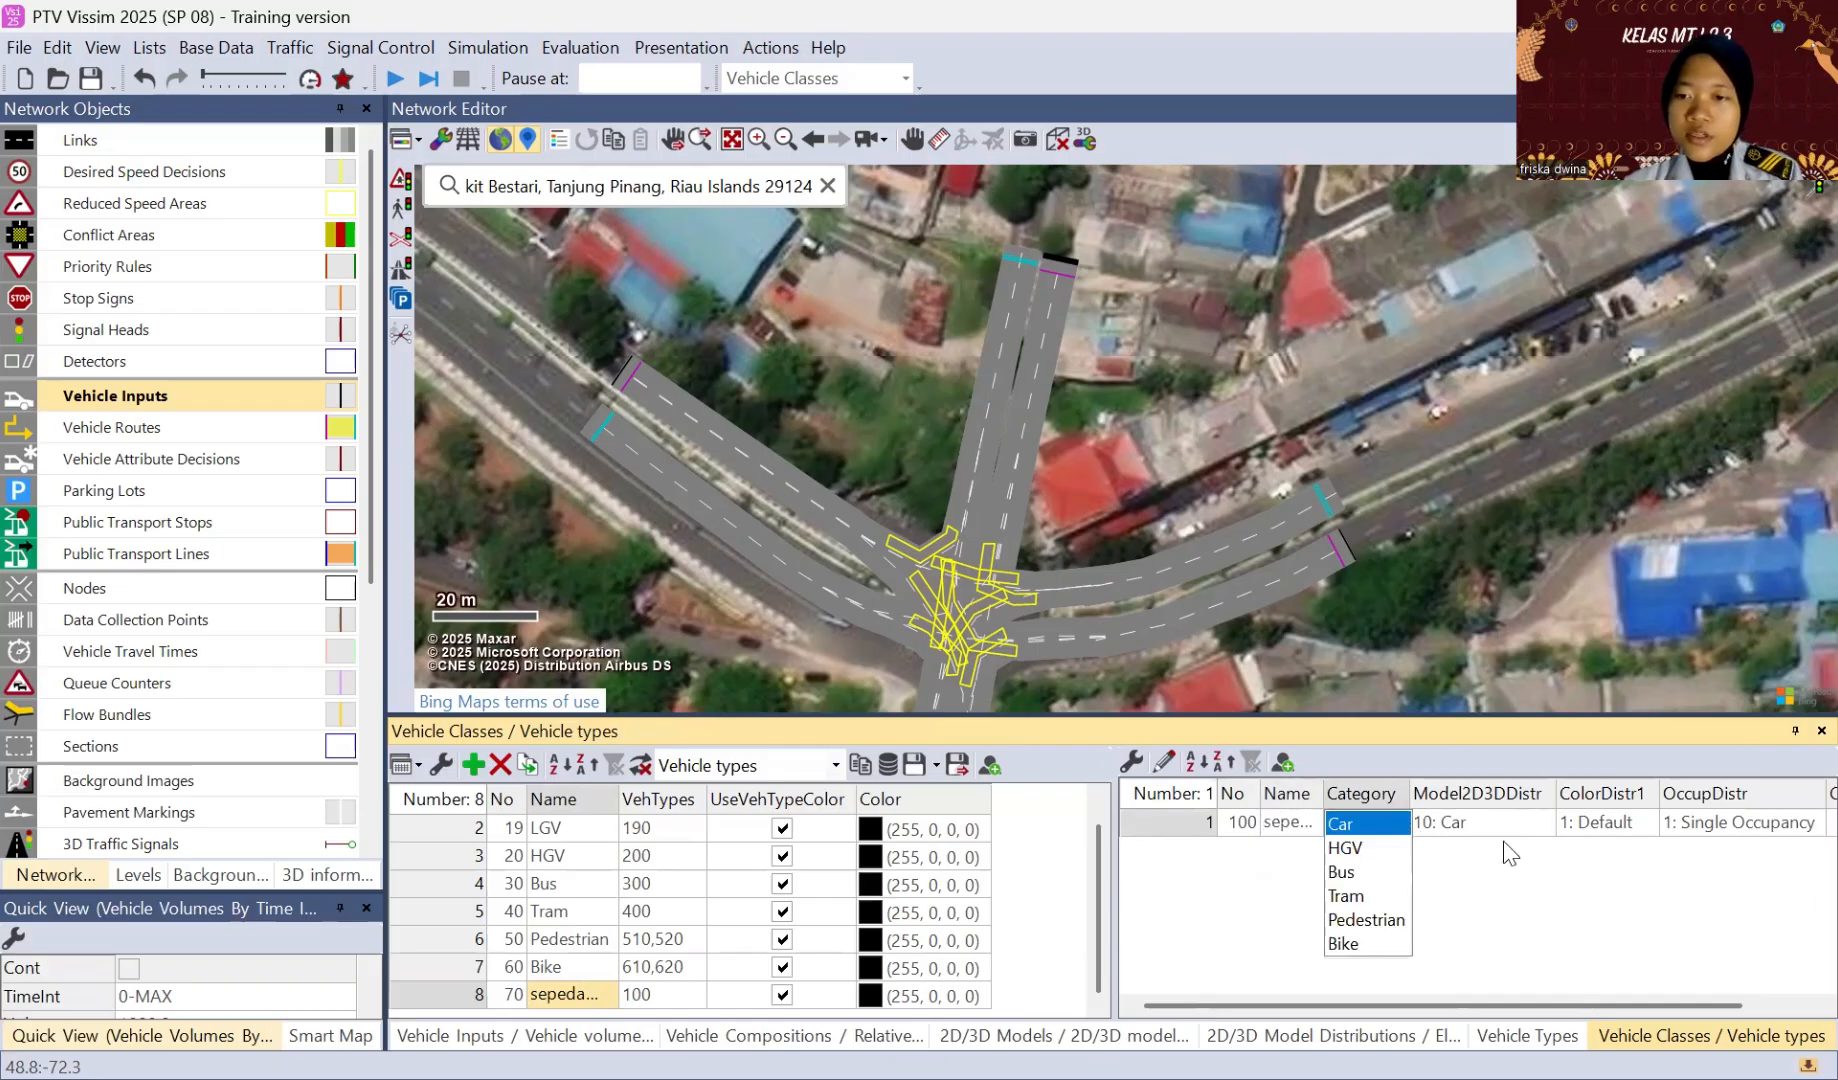
click(1546, 822)
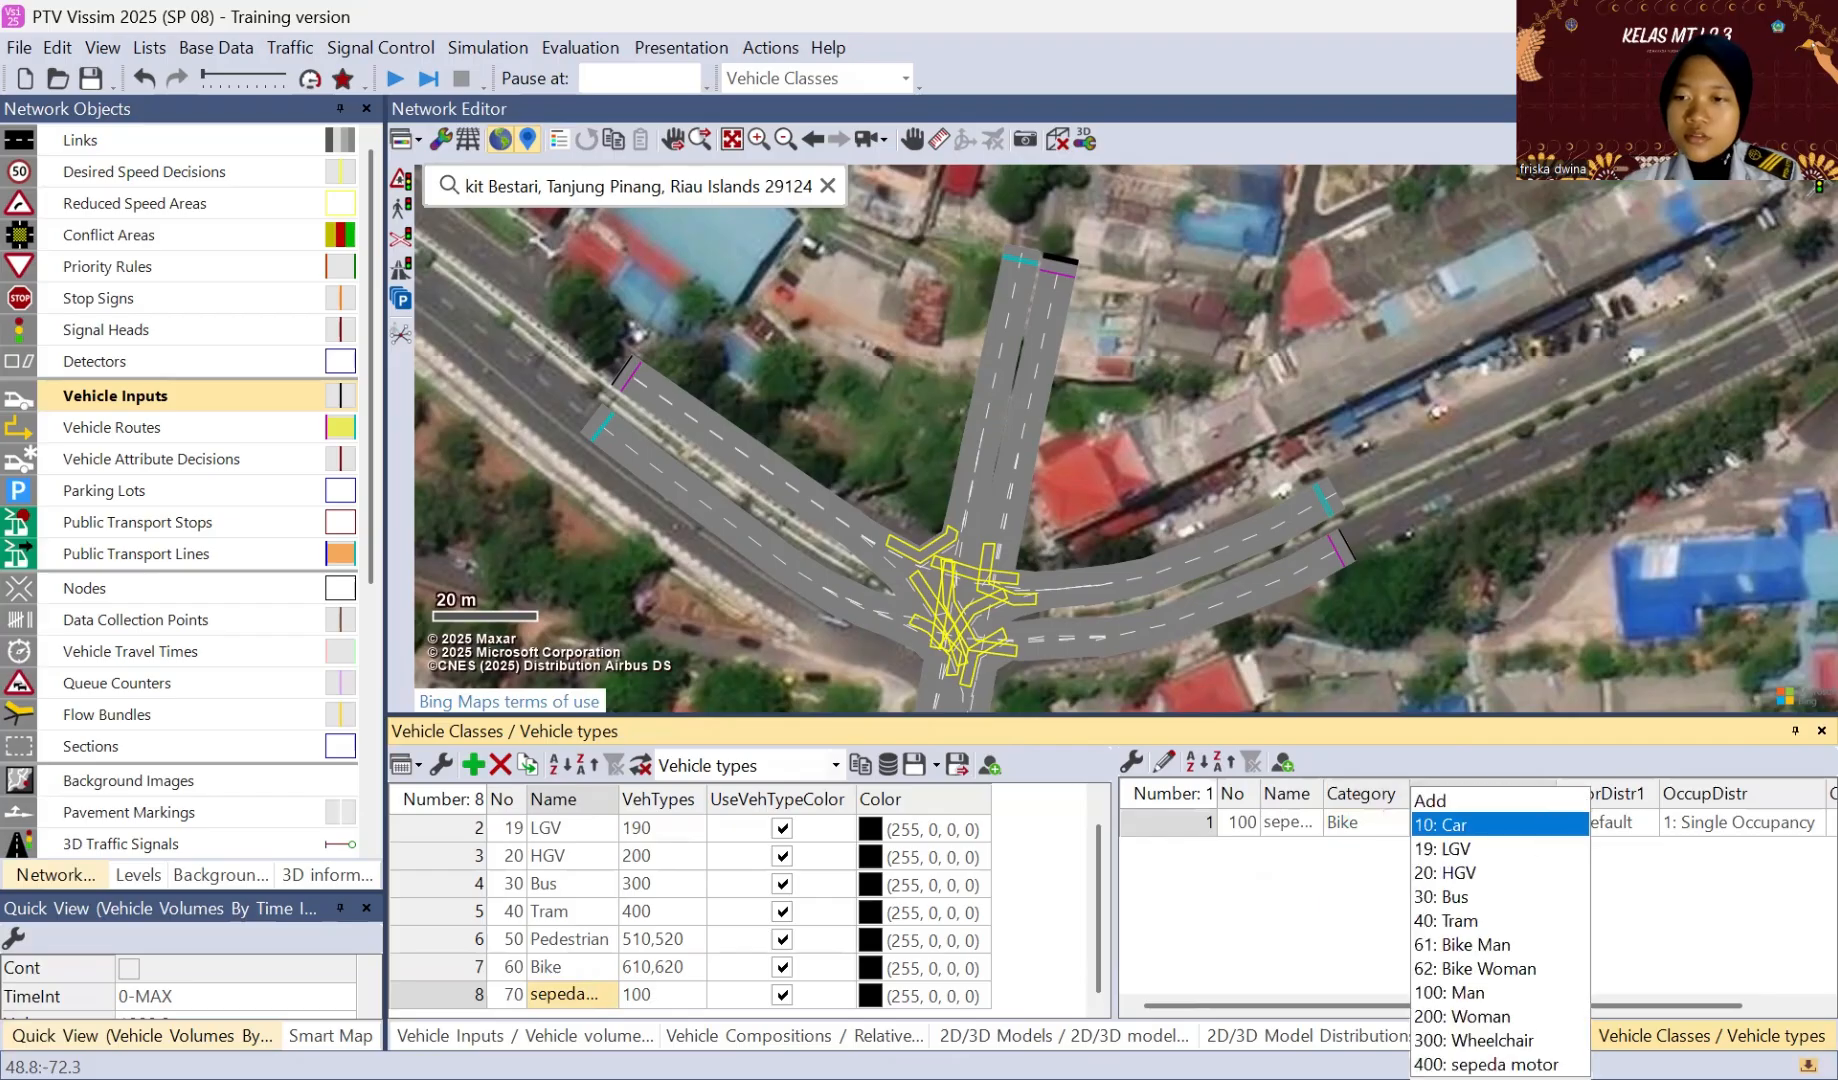
click(1500, 1064)
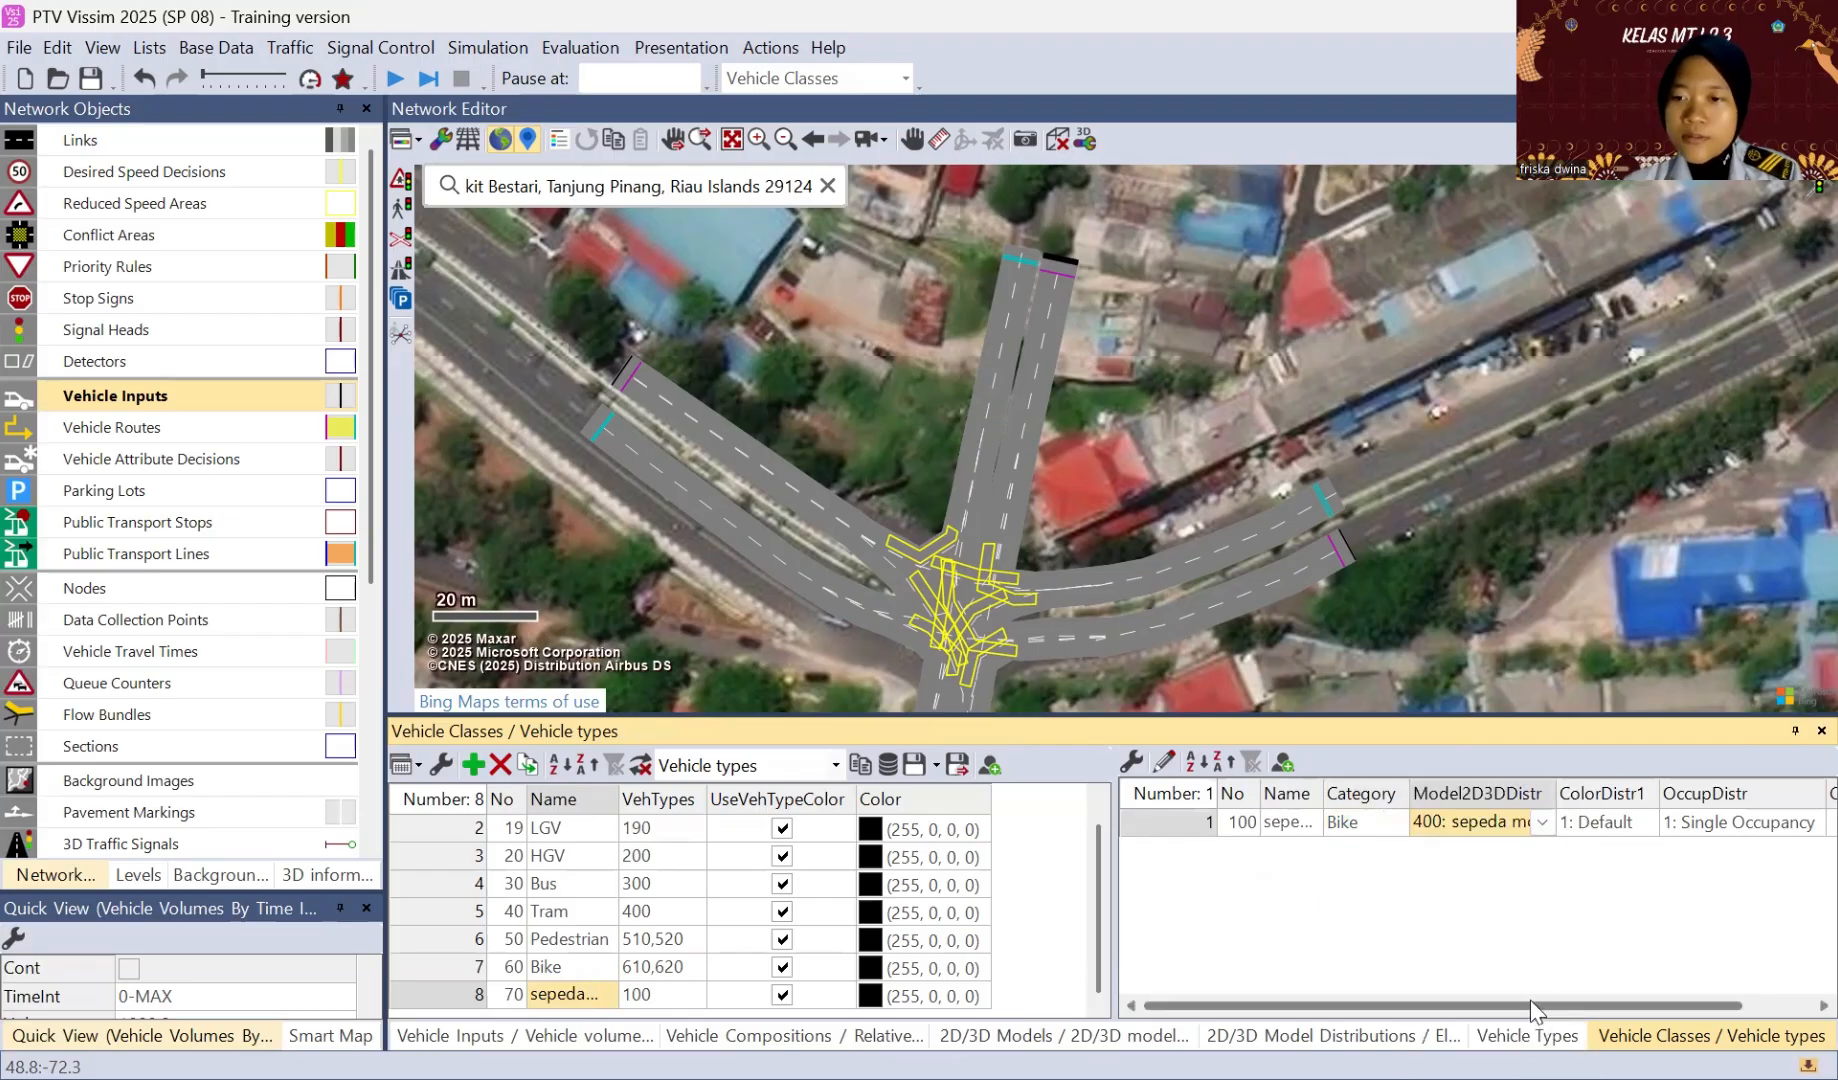
Step: Set the capacity of vehicle type 100 in the sepeda motor class to 2
drag(1531, 999, 1646, 992)
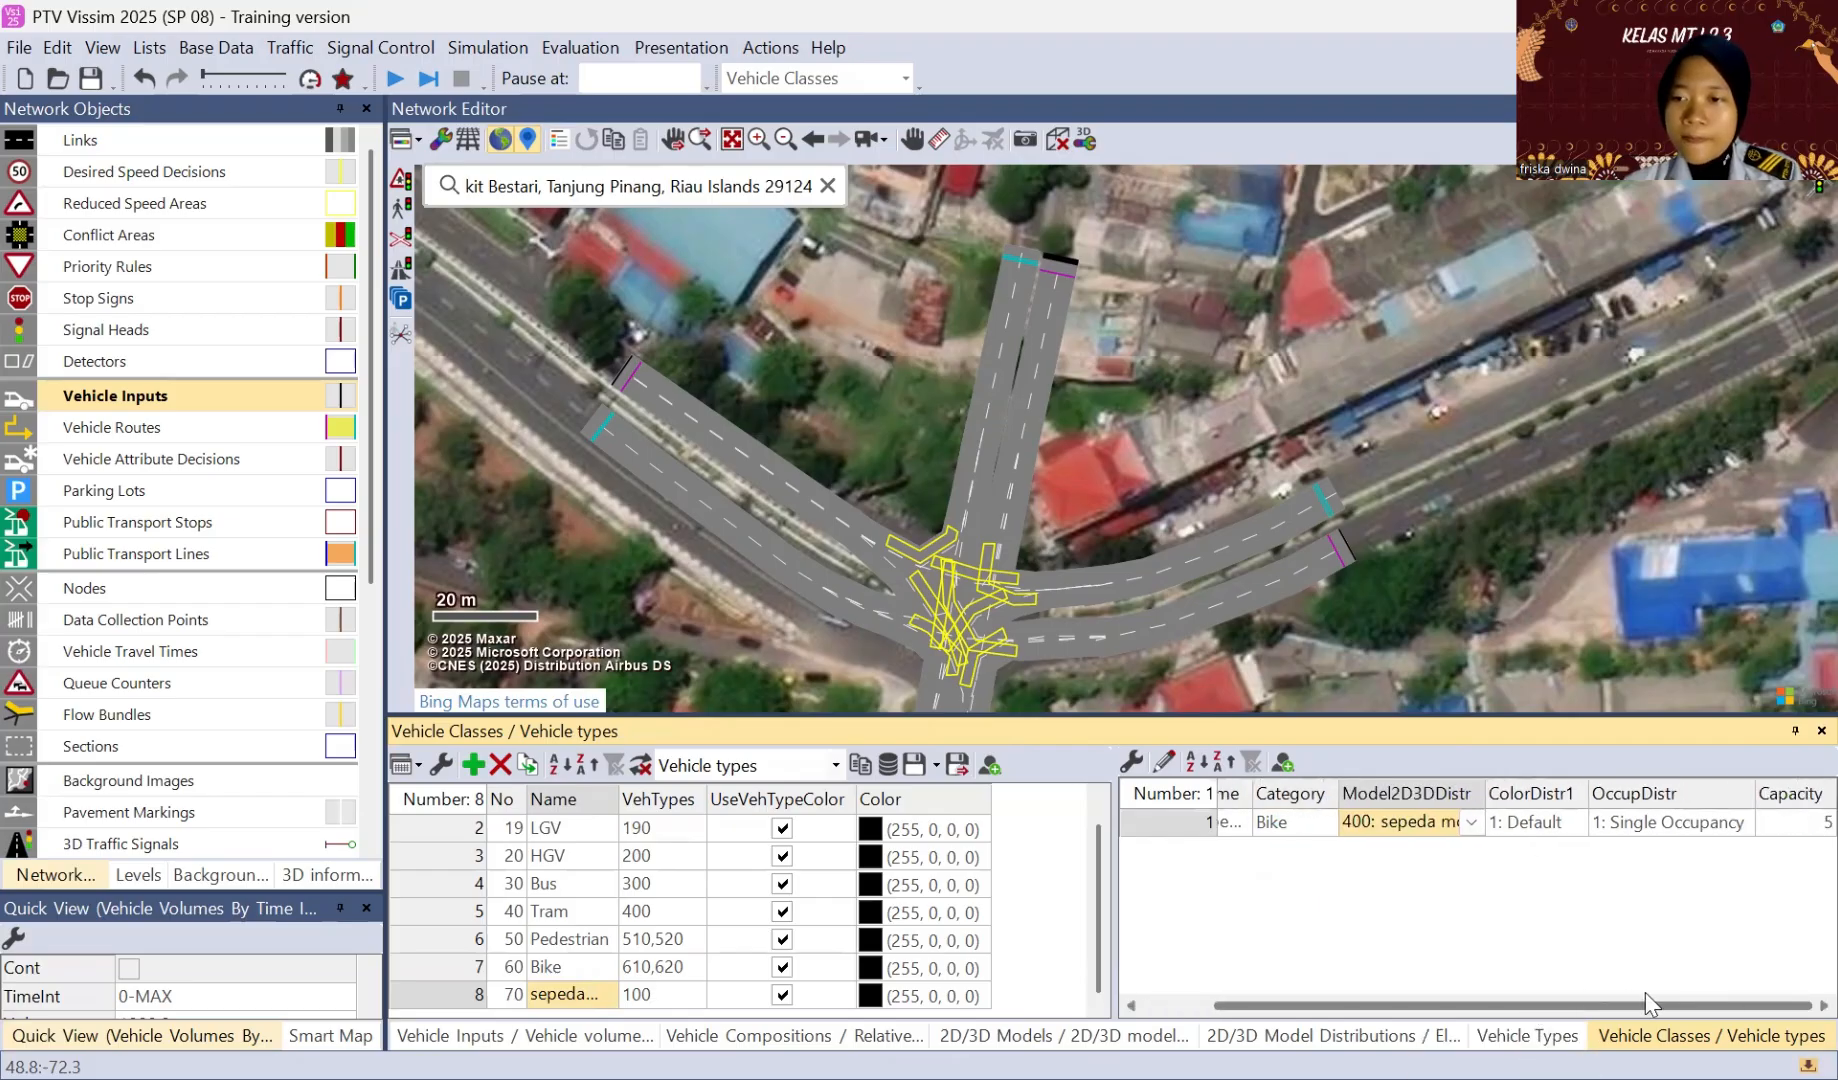
click(1799, 826)
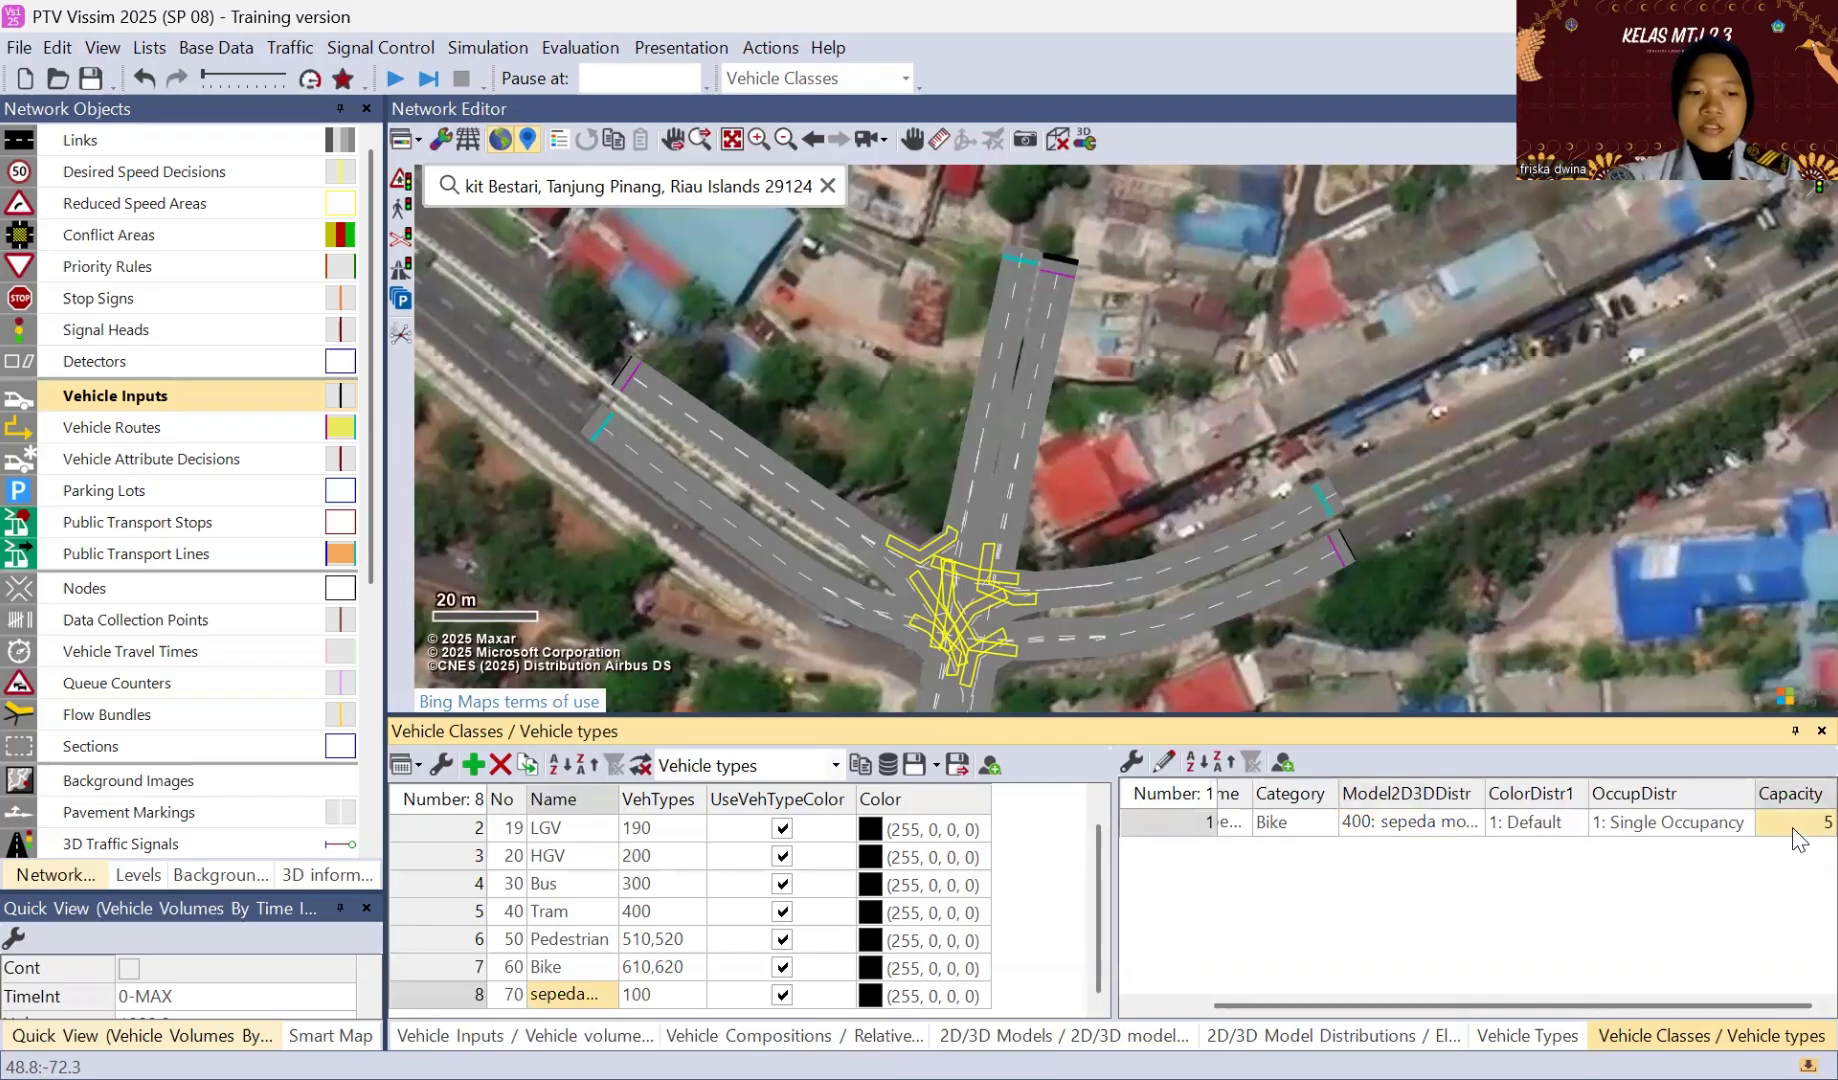
text(2)
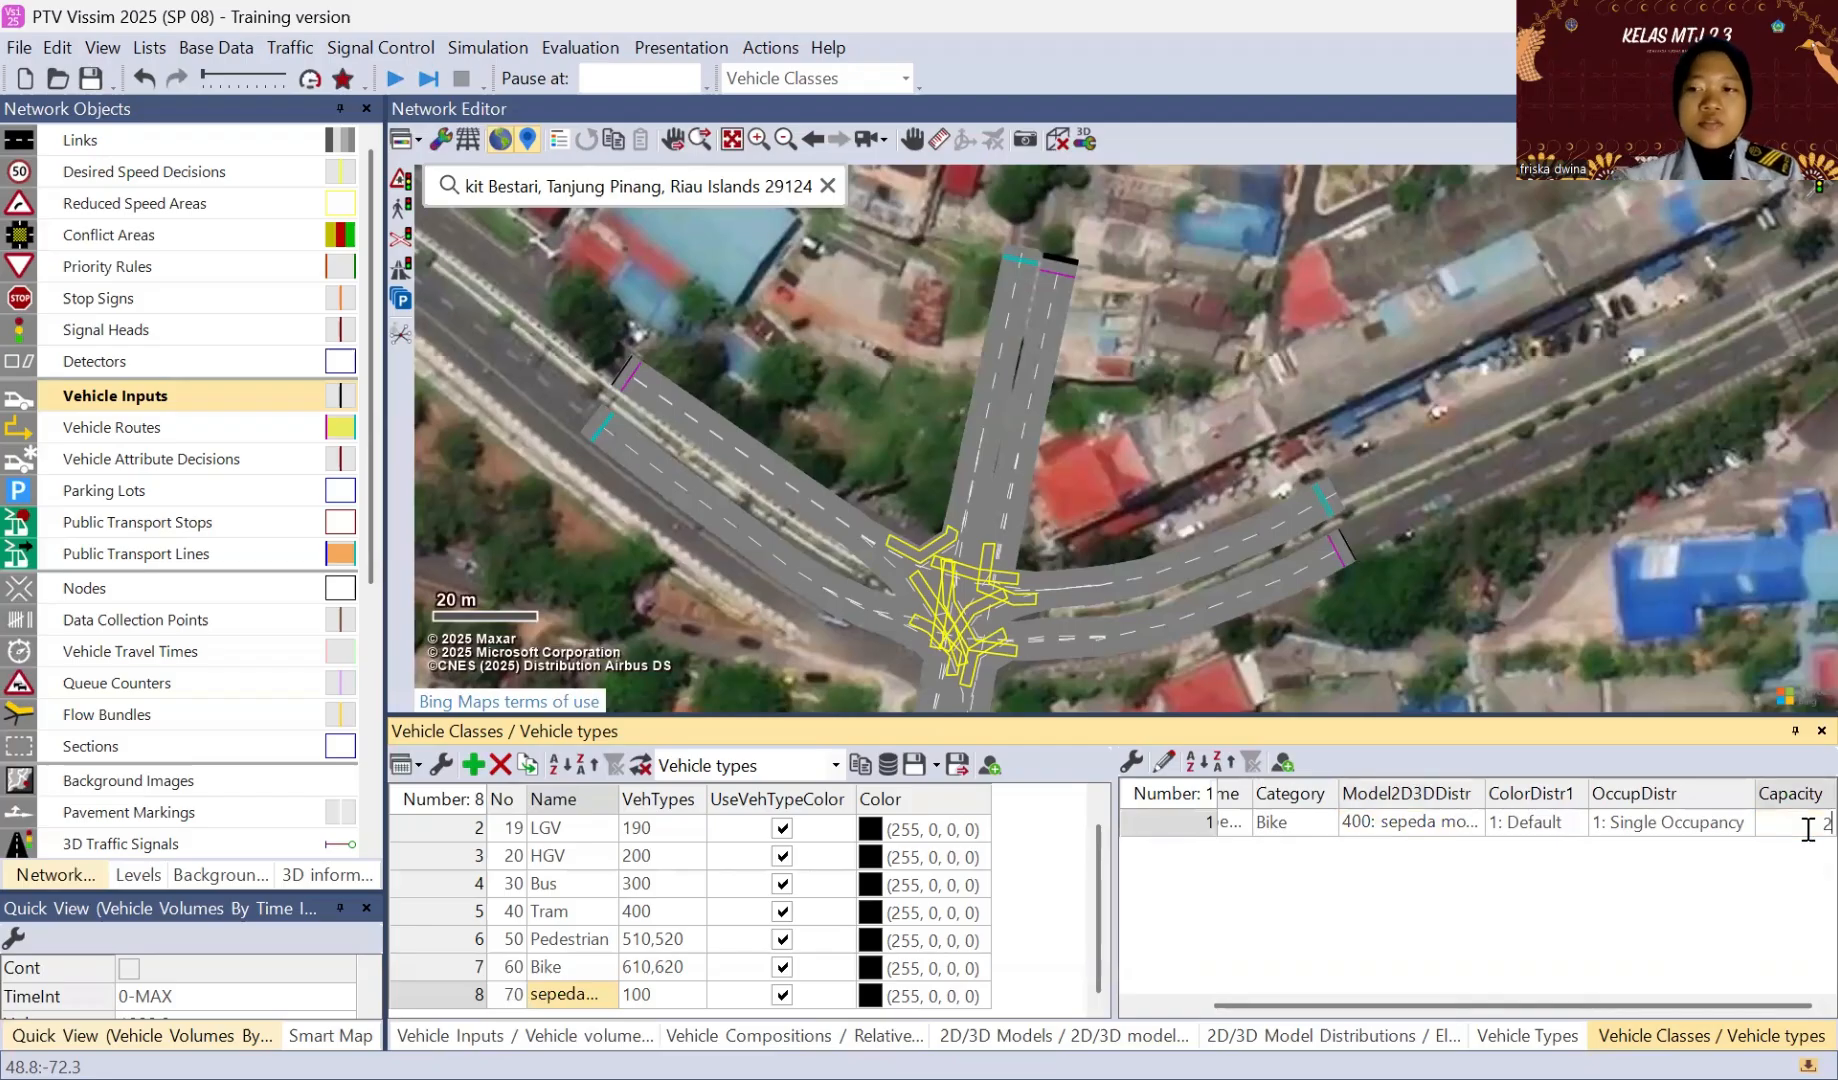
click(1292, 662)
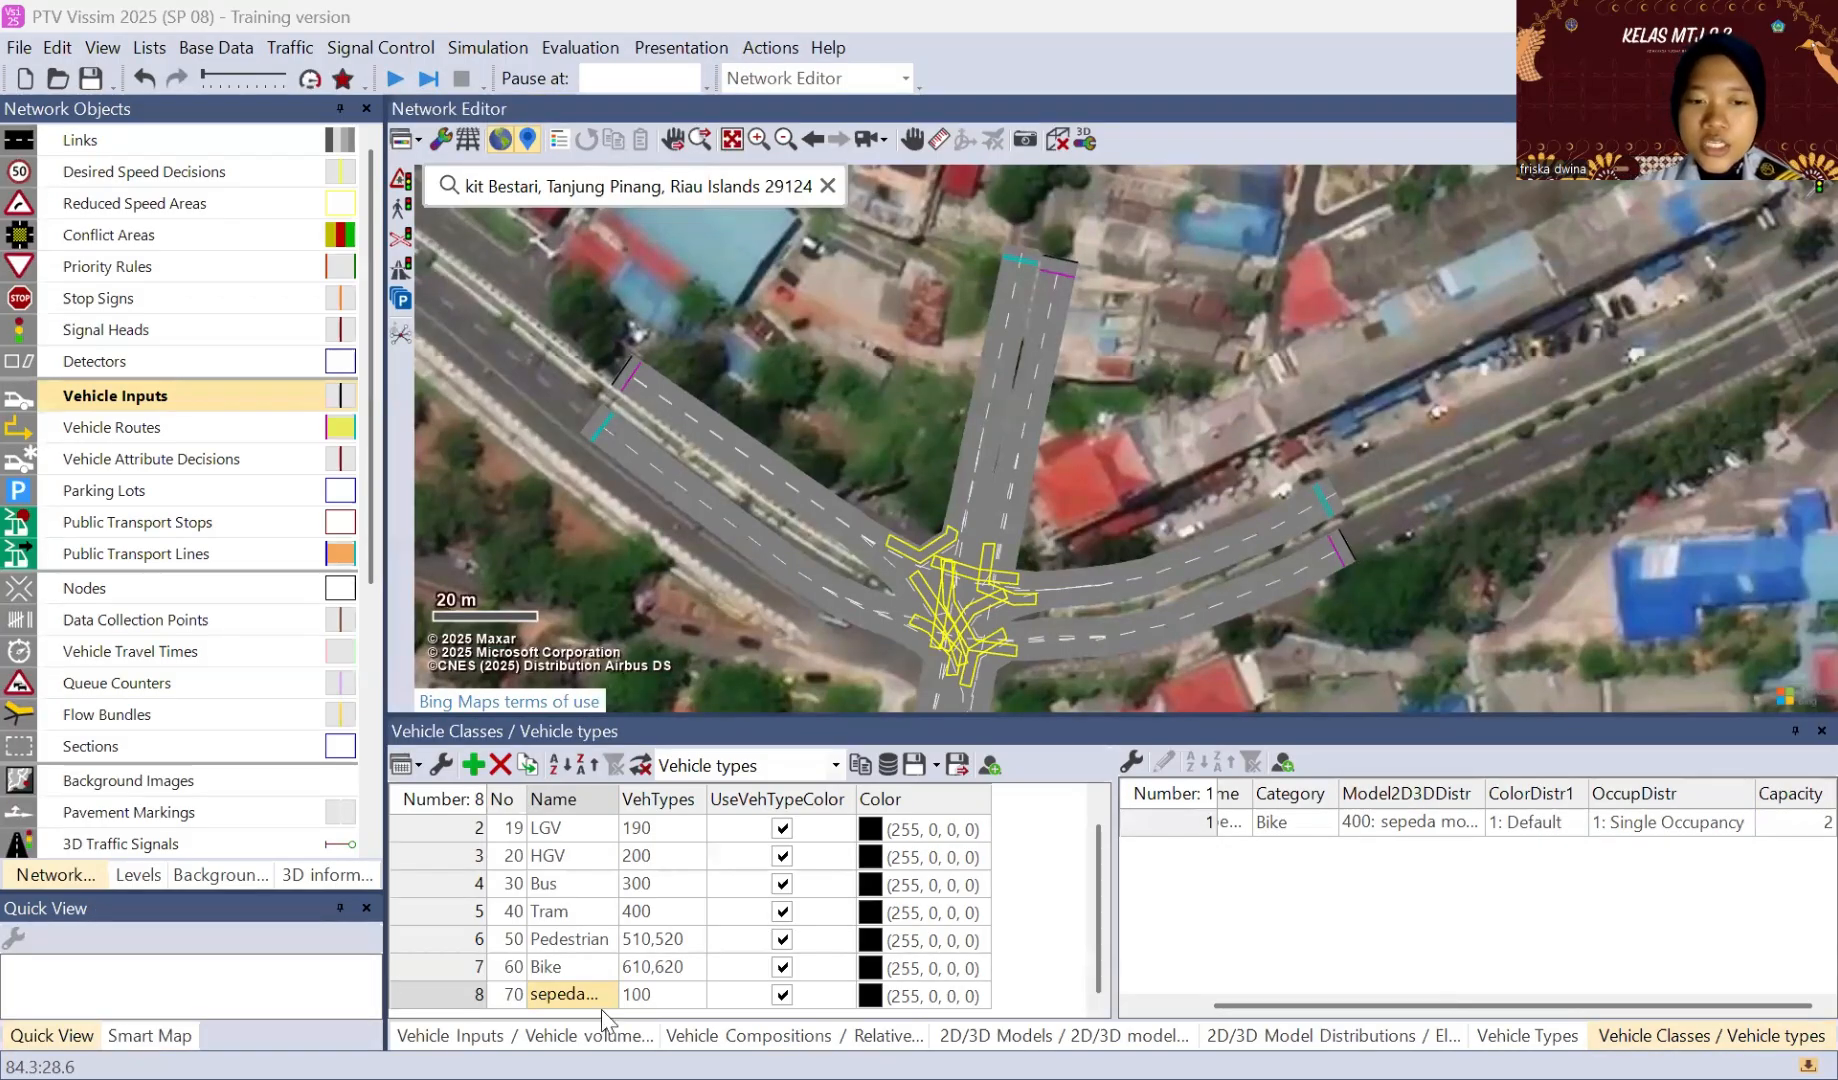
Step: Assign the vehicle composition "3: vissim 1" to vehicle inputs 1 and 2, on links 1 and 4
click(525, 1036)
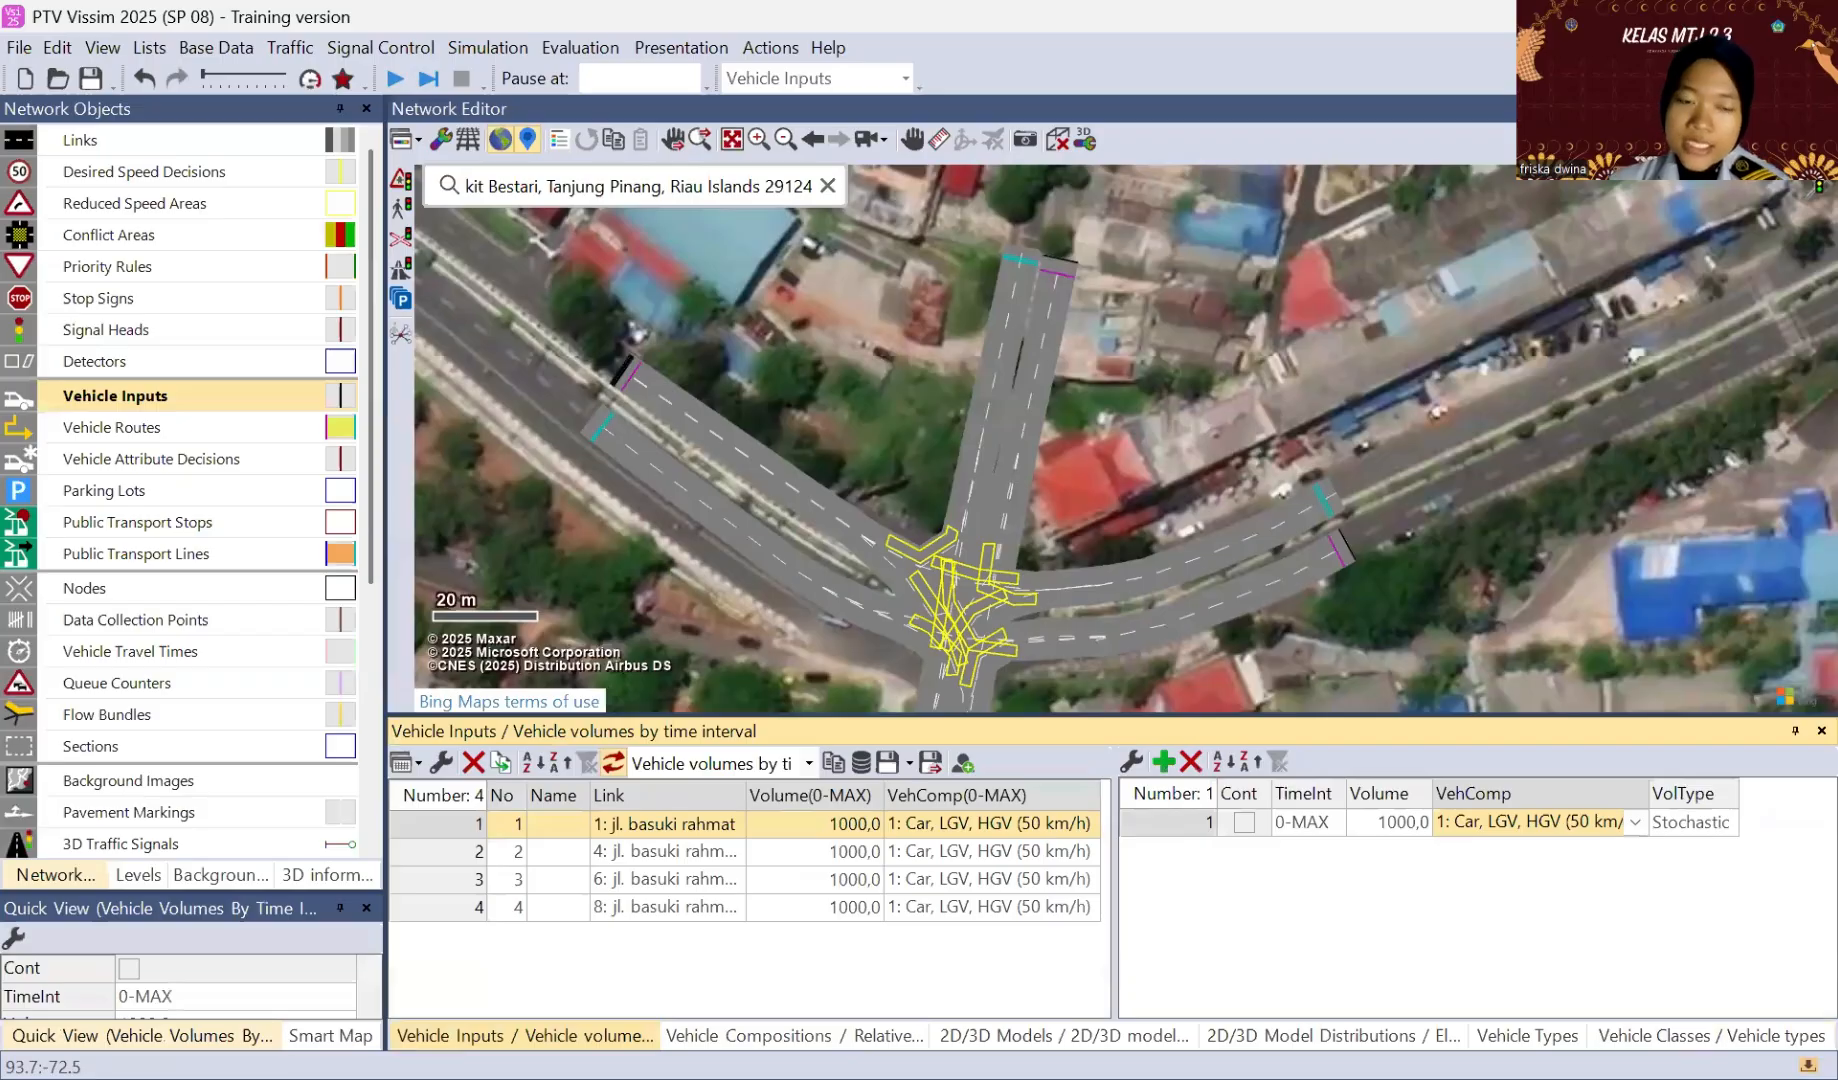
click(1636, 823)
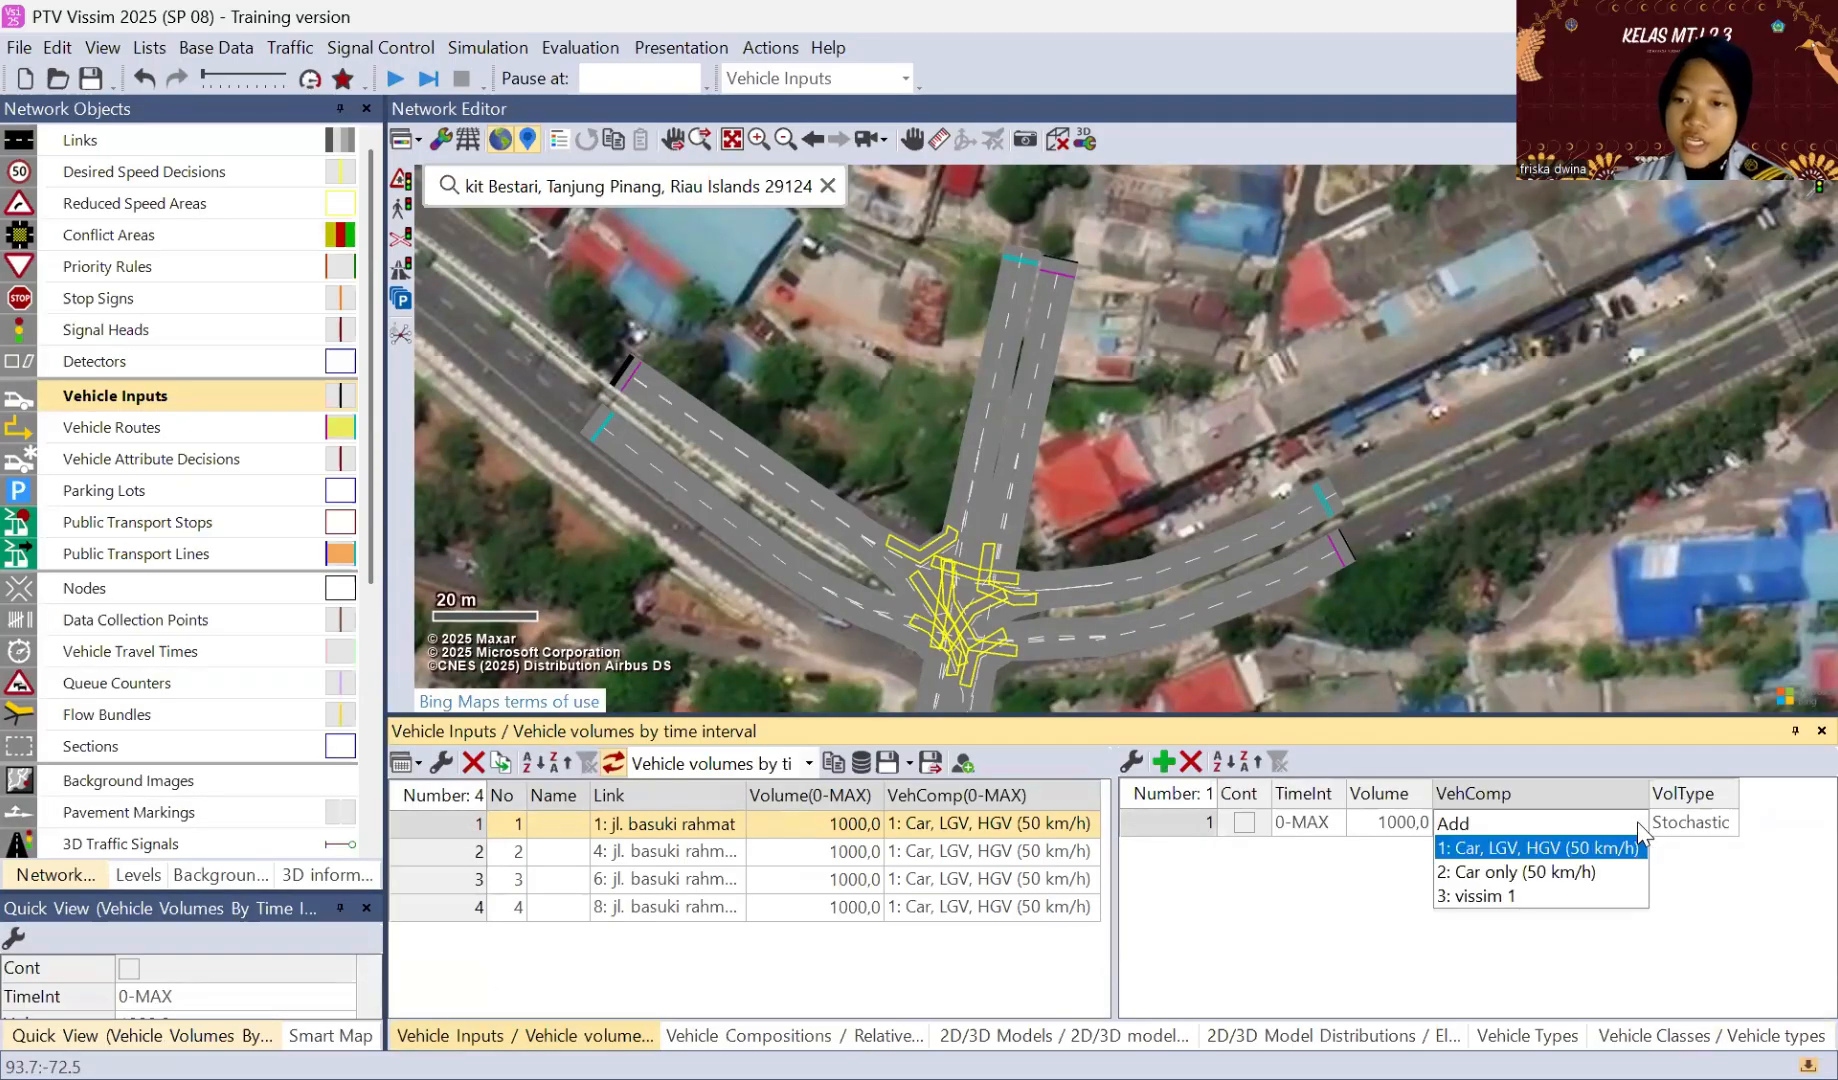
click(1495, 897)
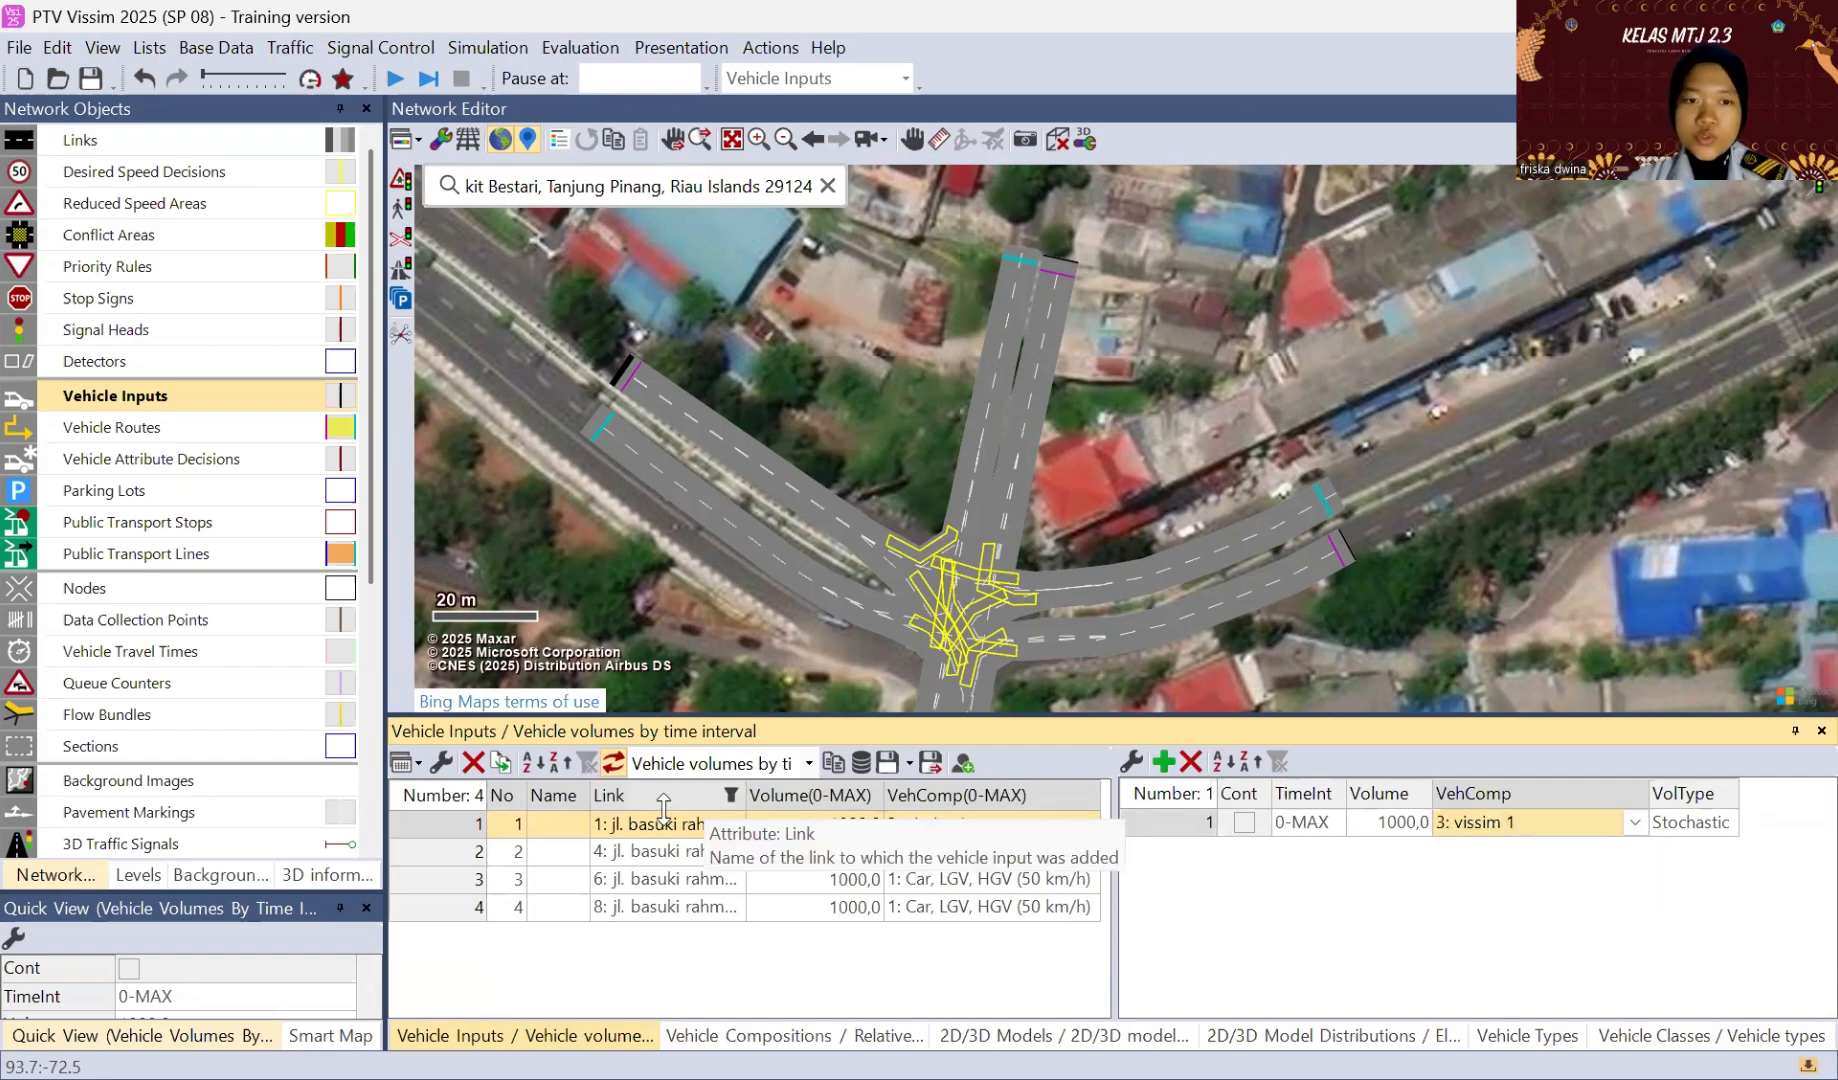
click(442, 850)
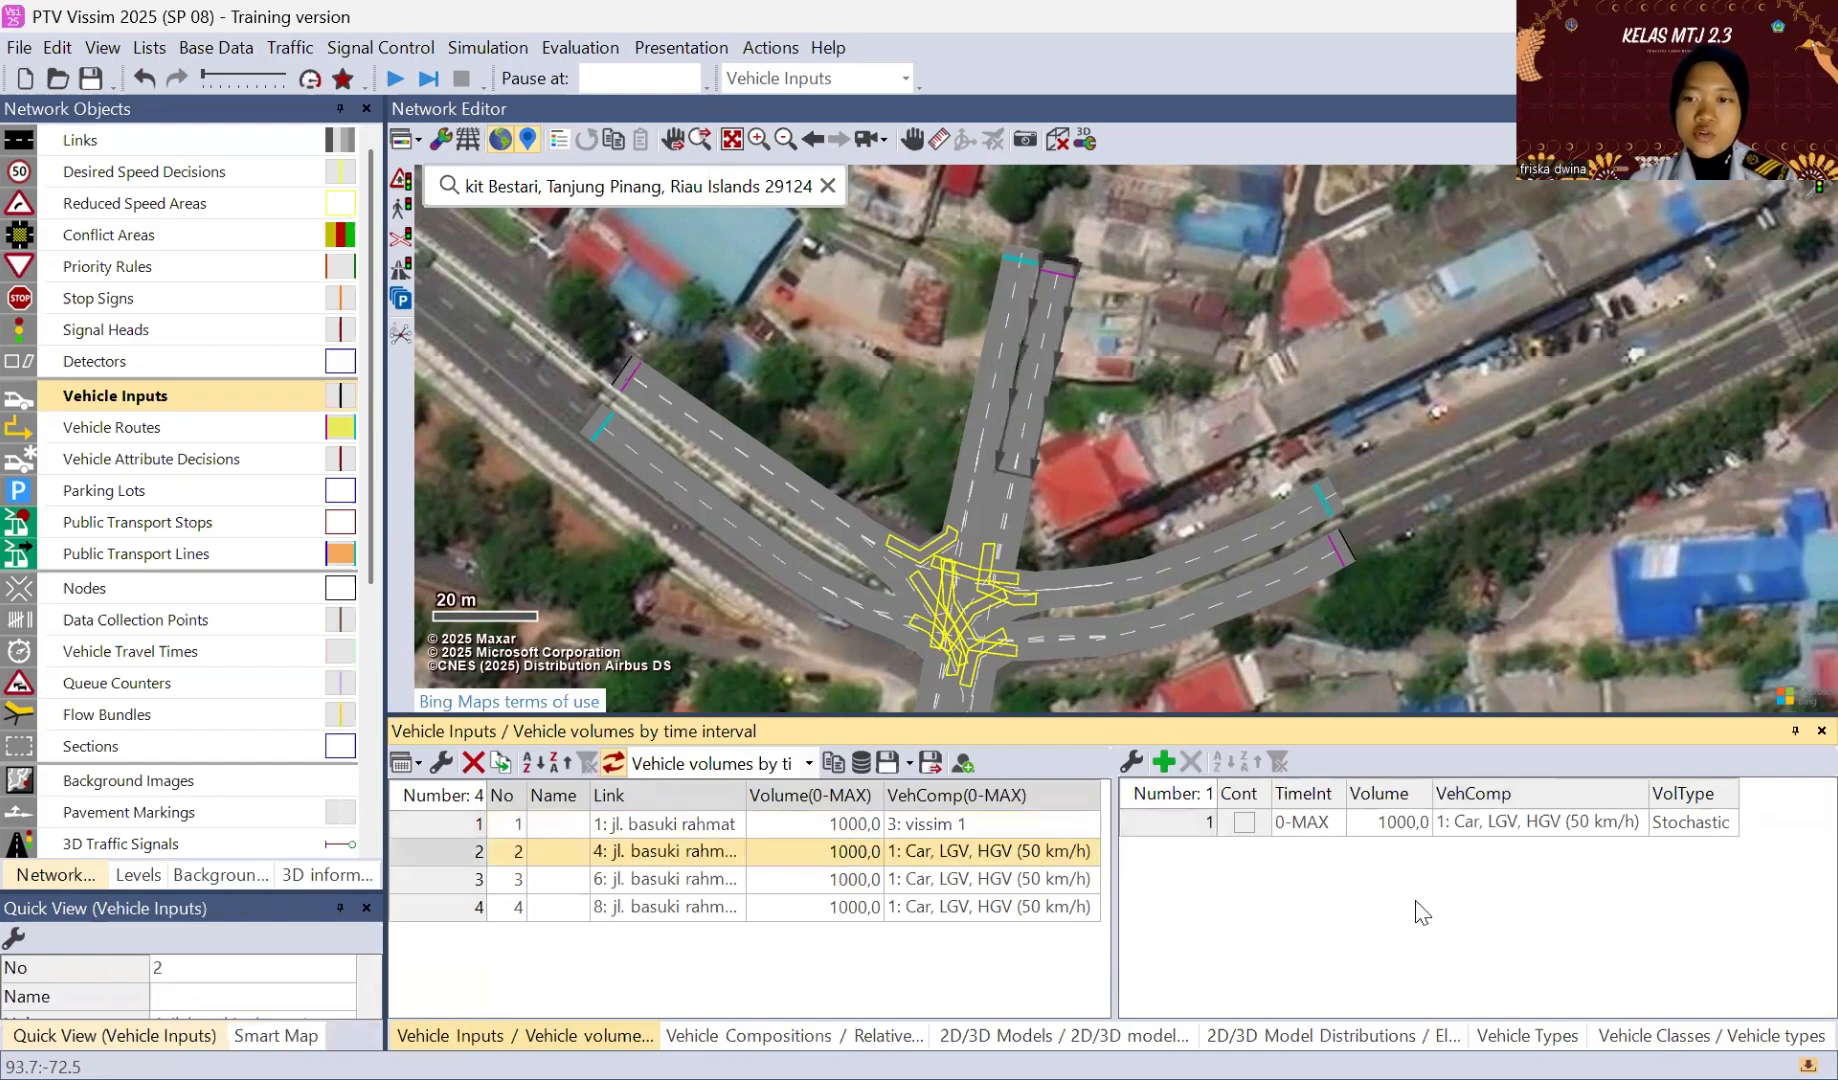
click(1645, 824)
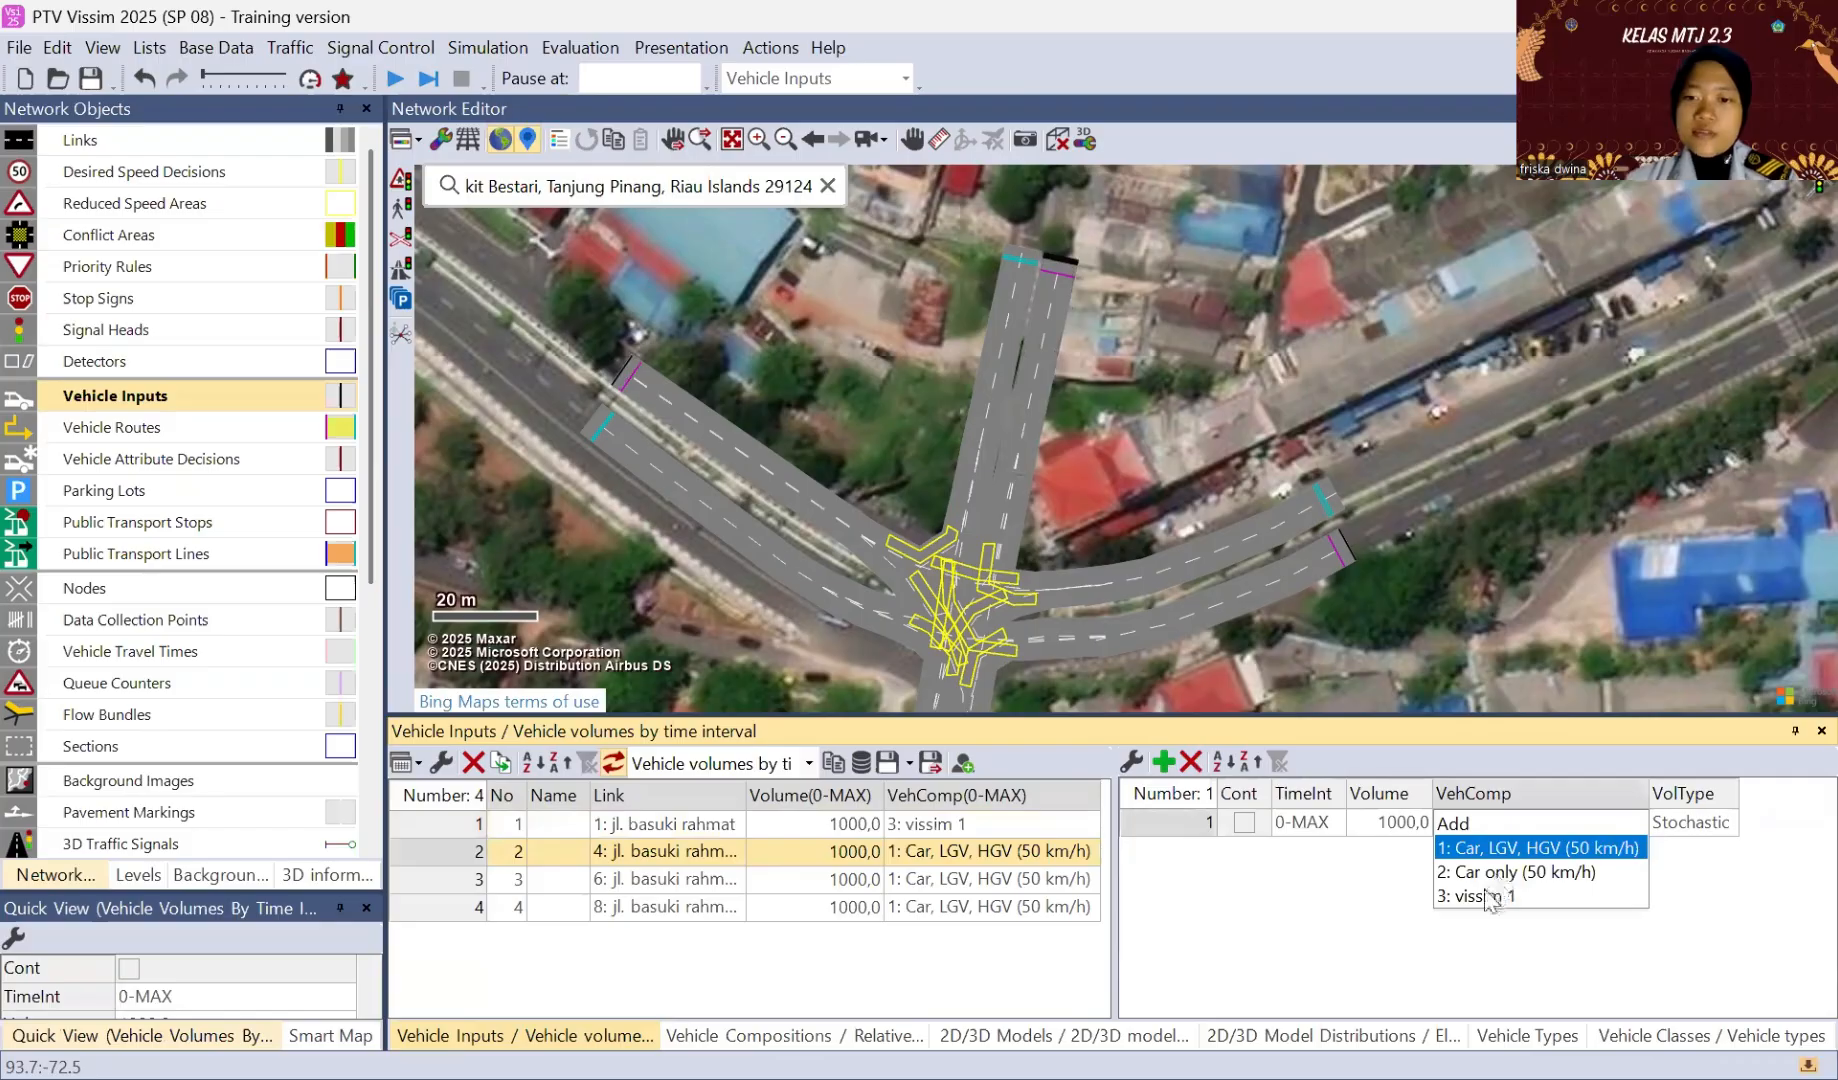
Step: Assign the vehicle composition "3: vissim 1" to vehicle inputs 3 and 4, on links 6 and 8
click(437, 879)
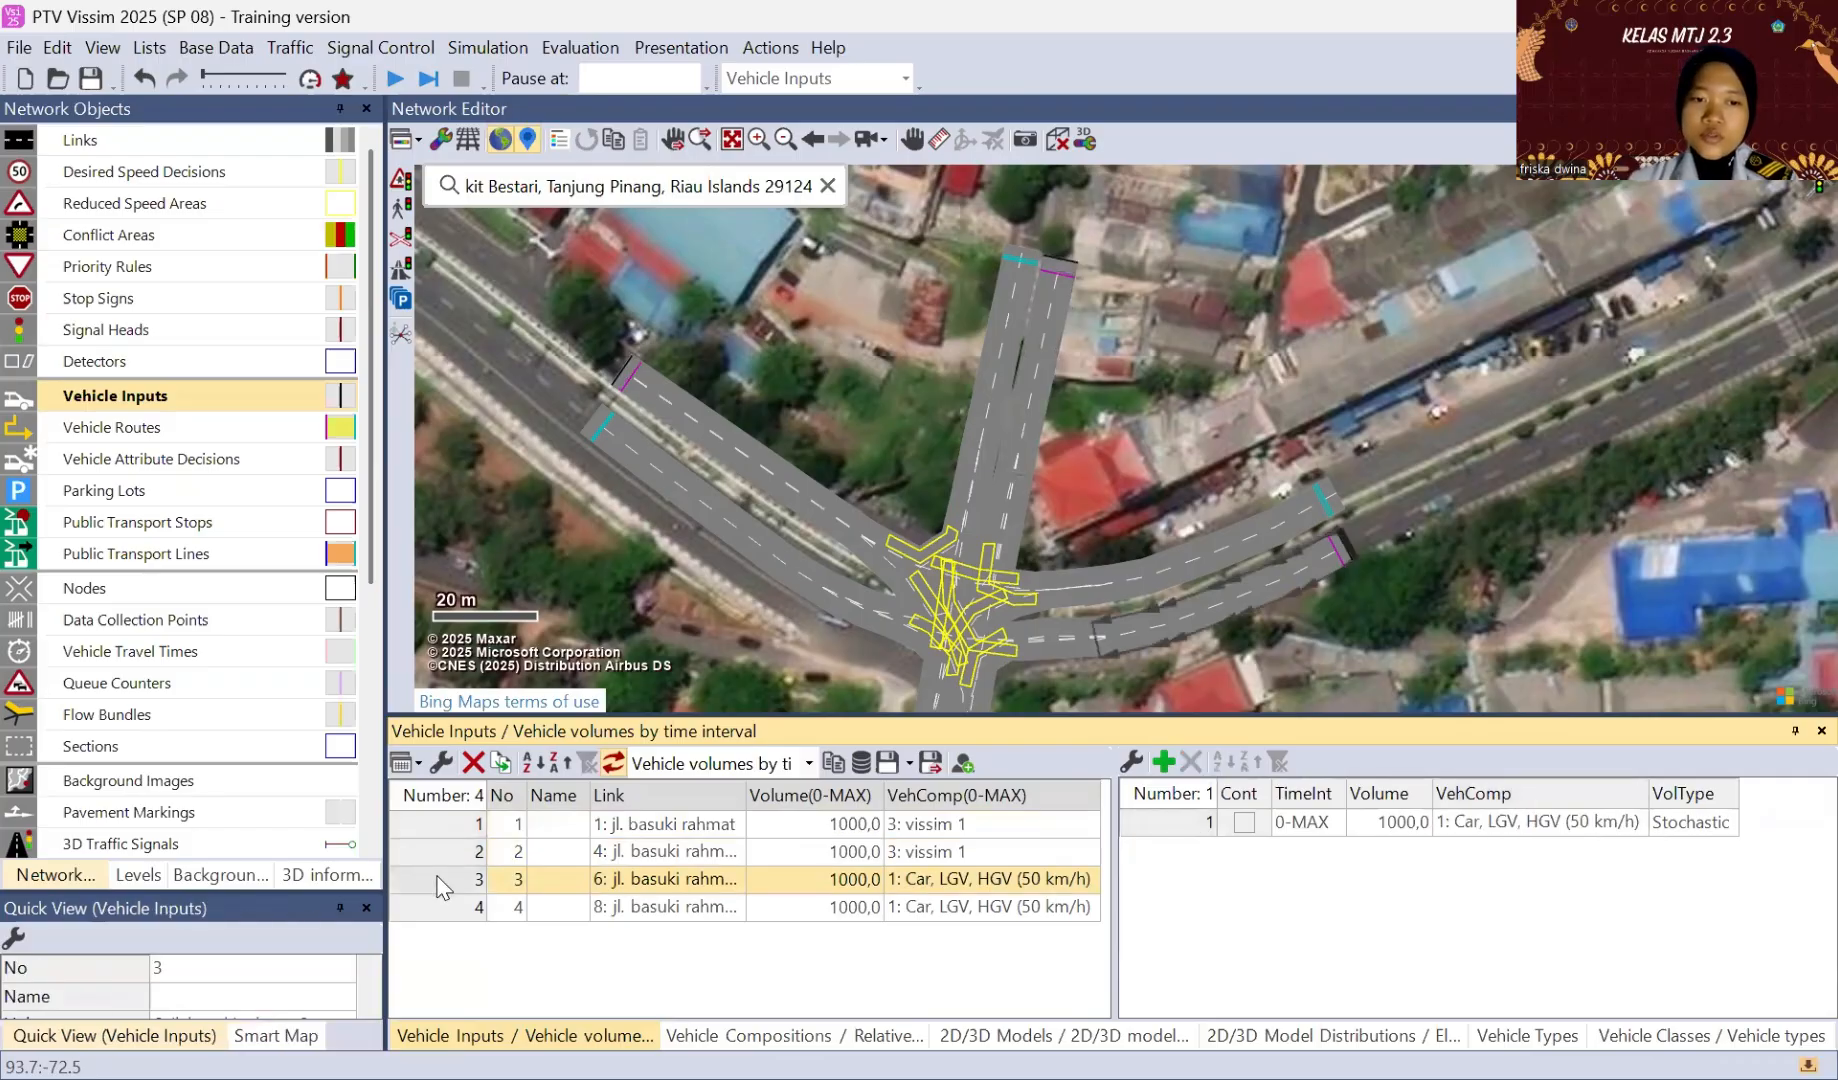
click(1626, 824)
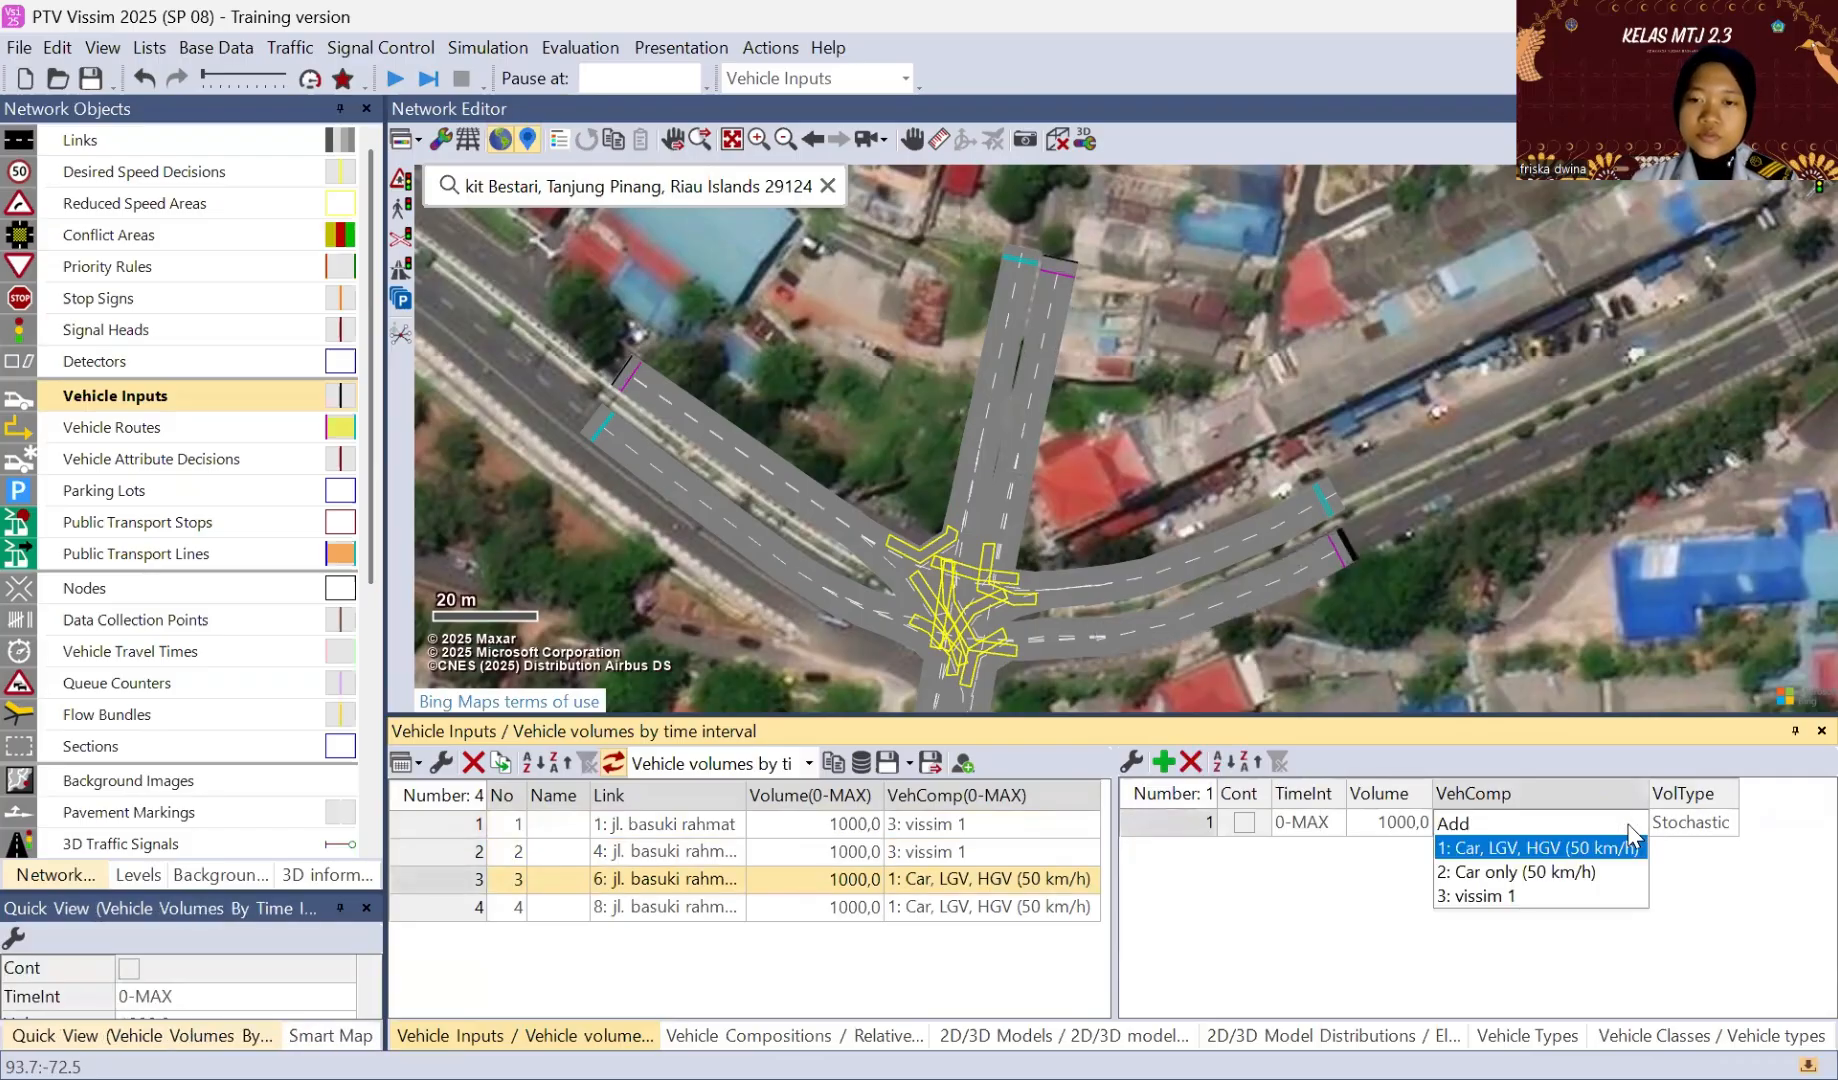
click(1462, 897)
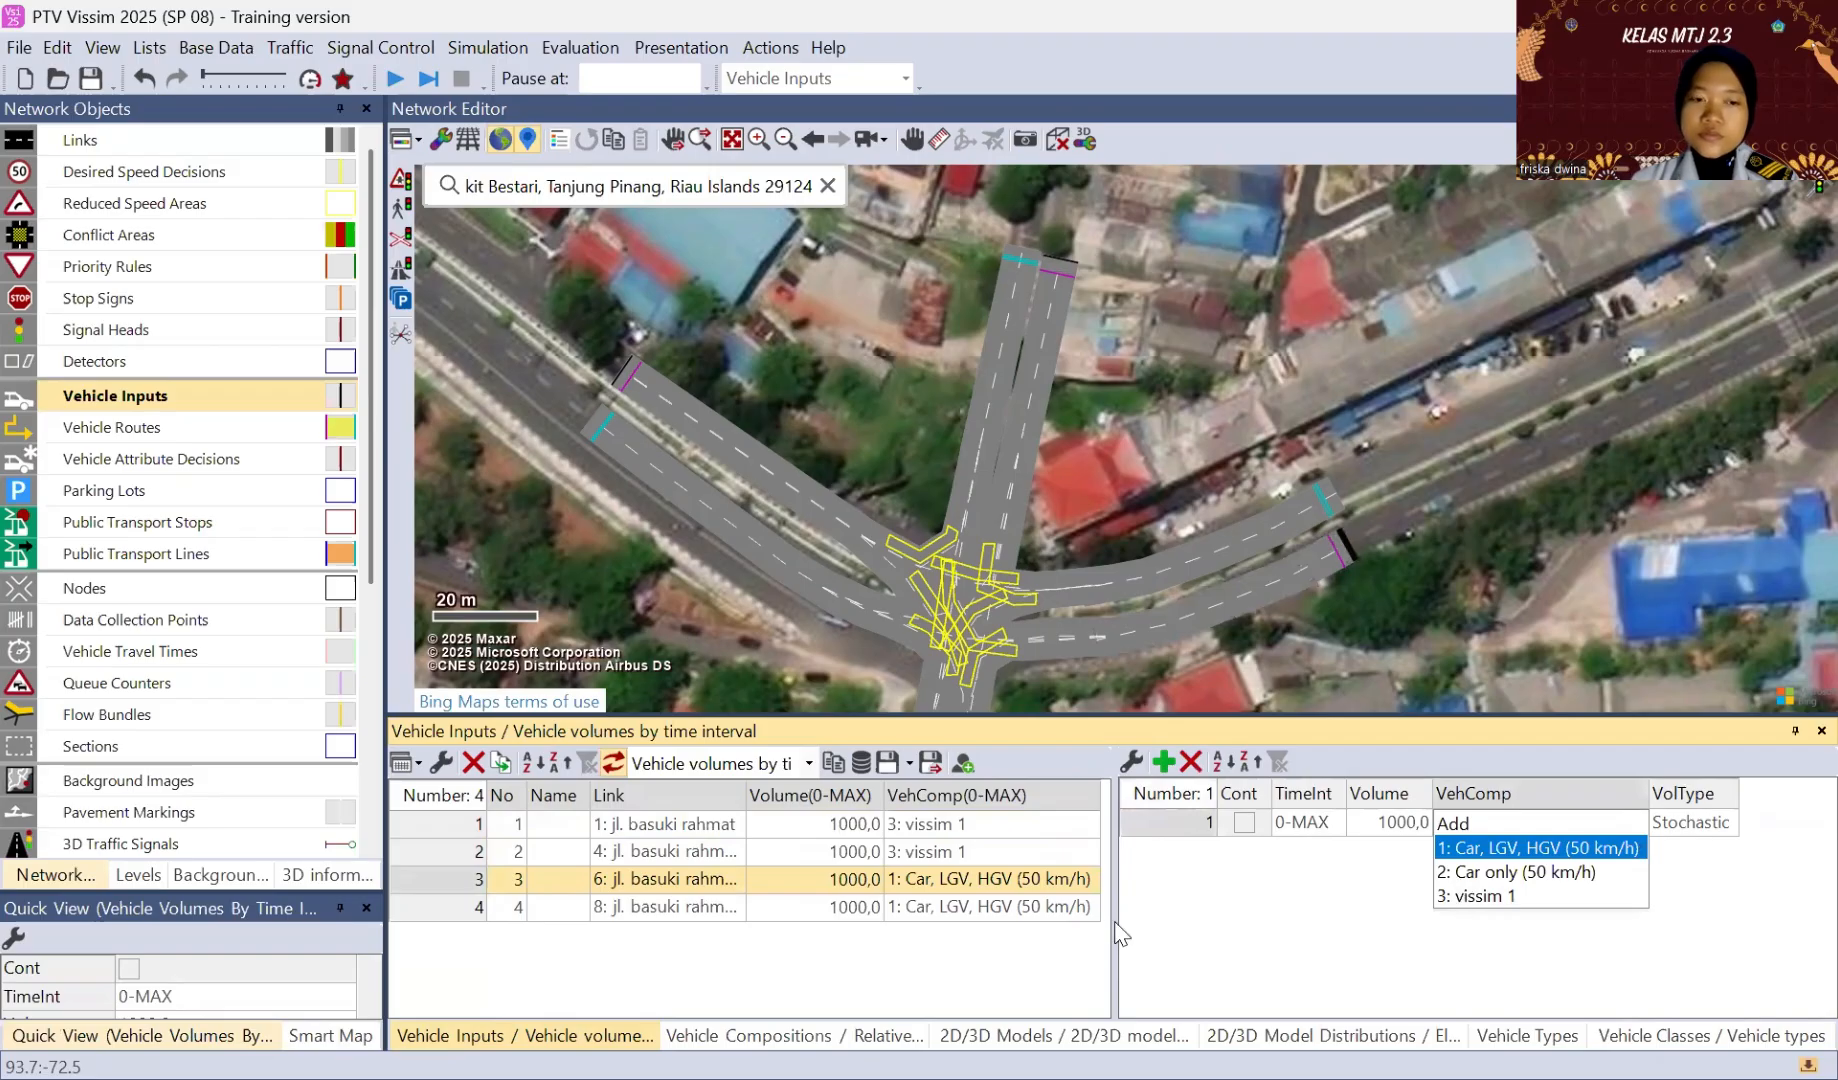
click(437, 907)
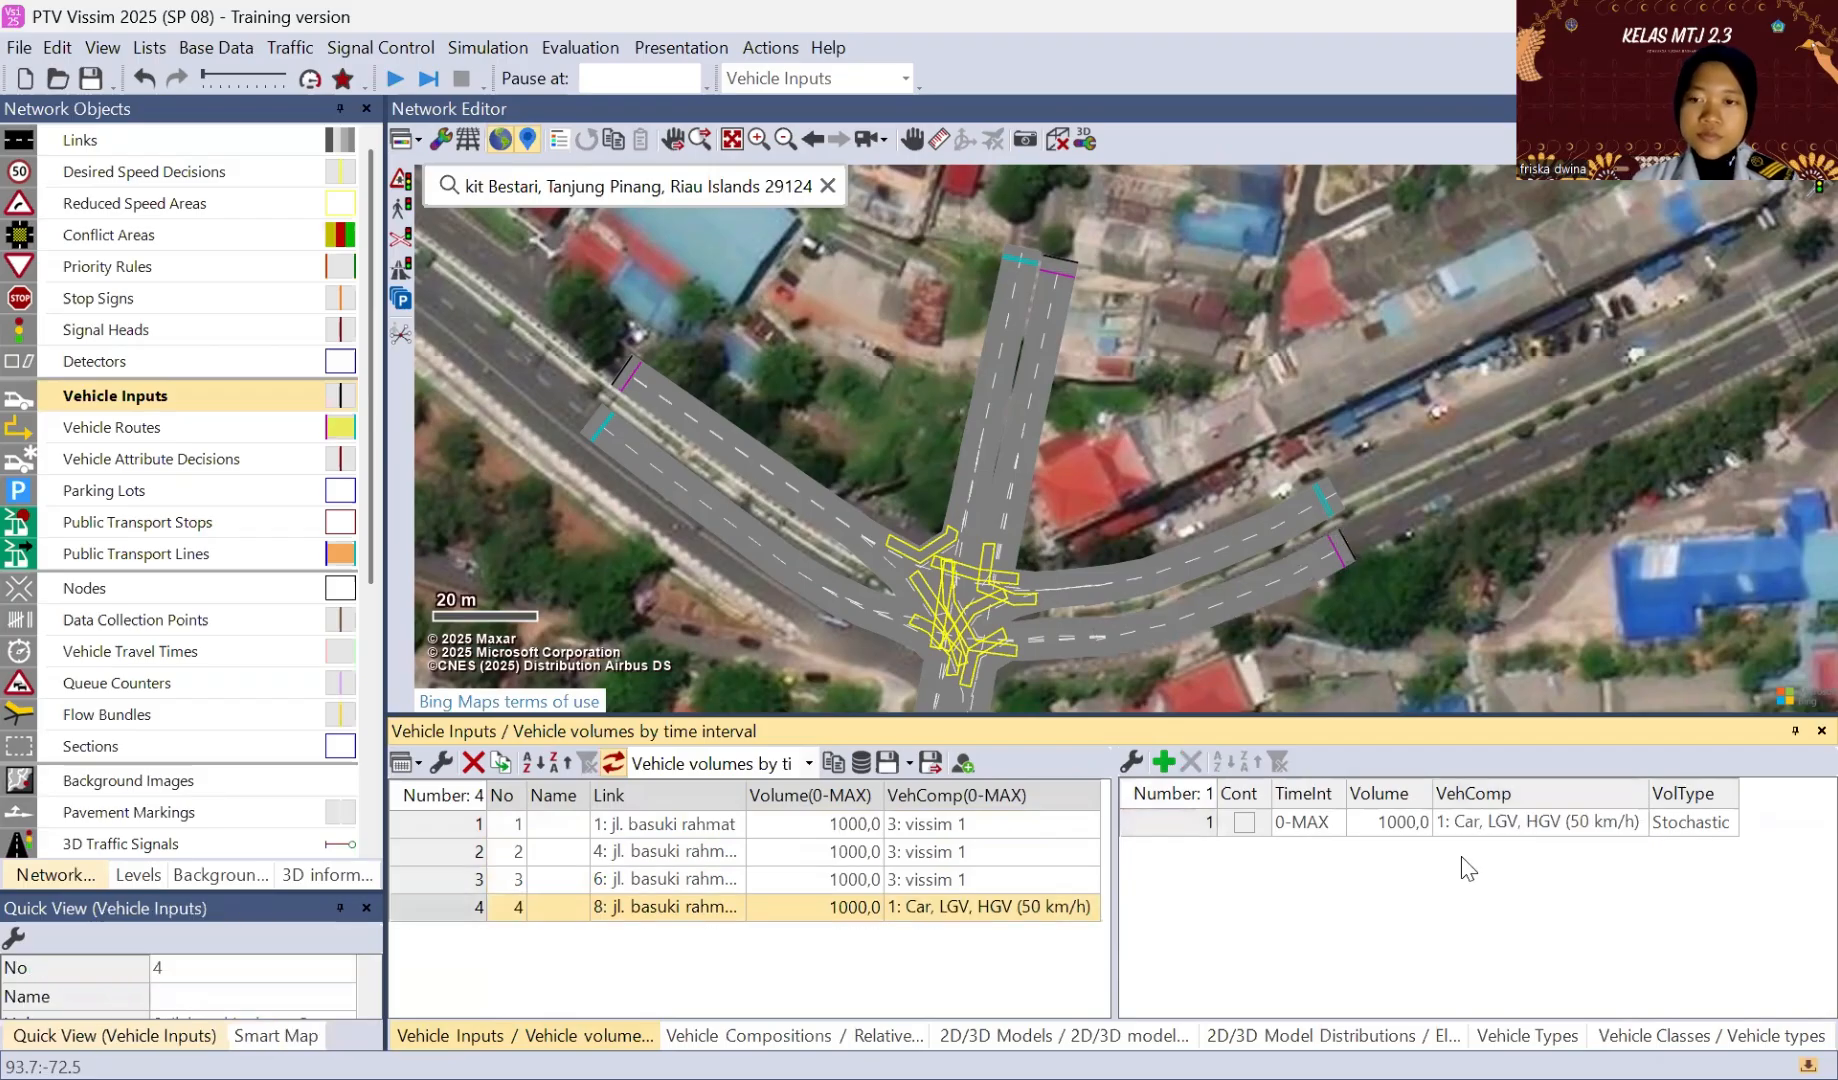
click(1637, 831)
click(1639, 828)
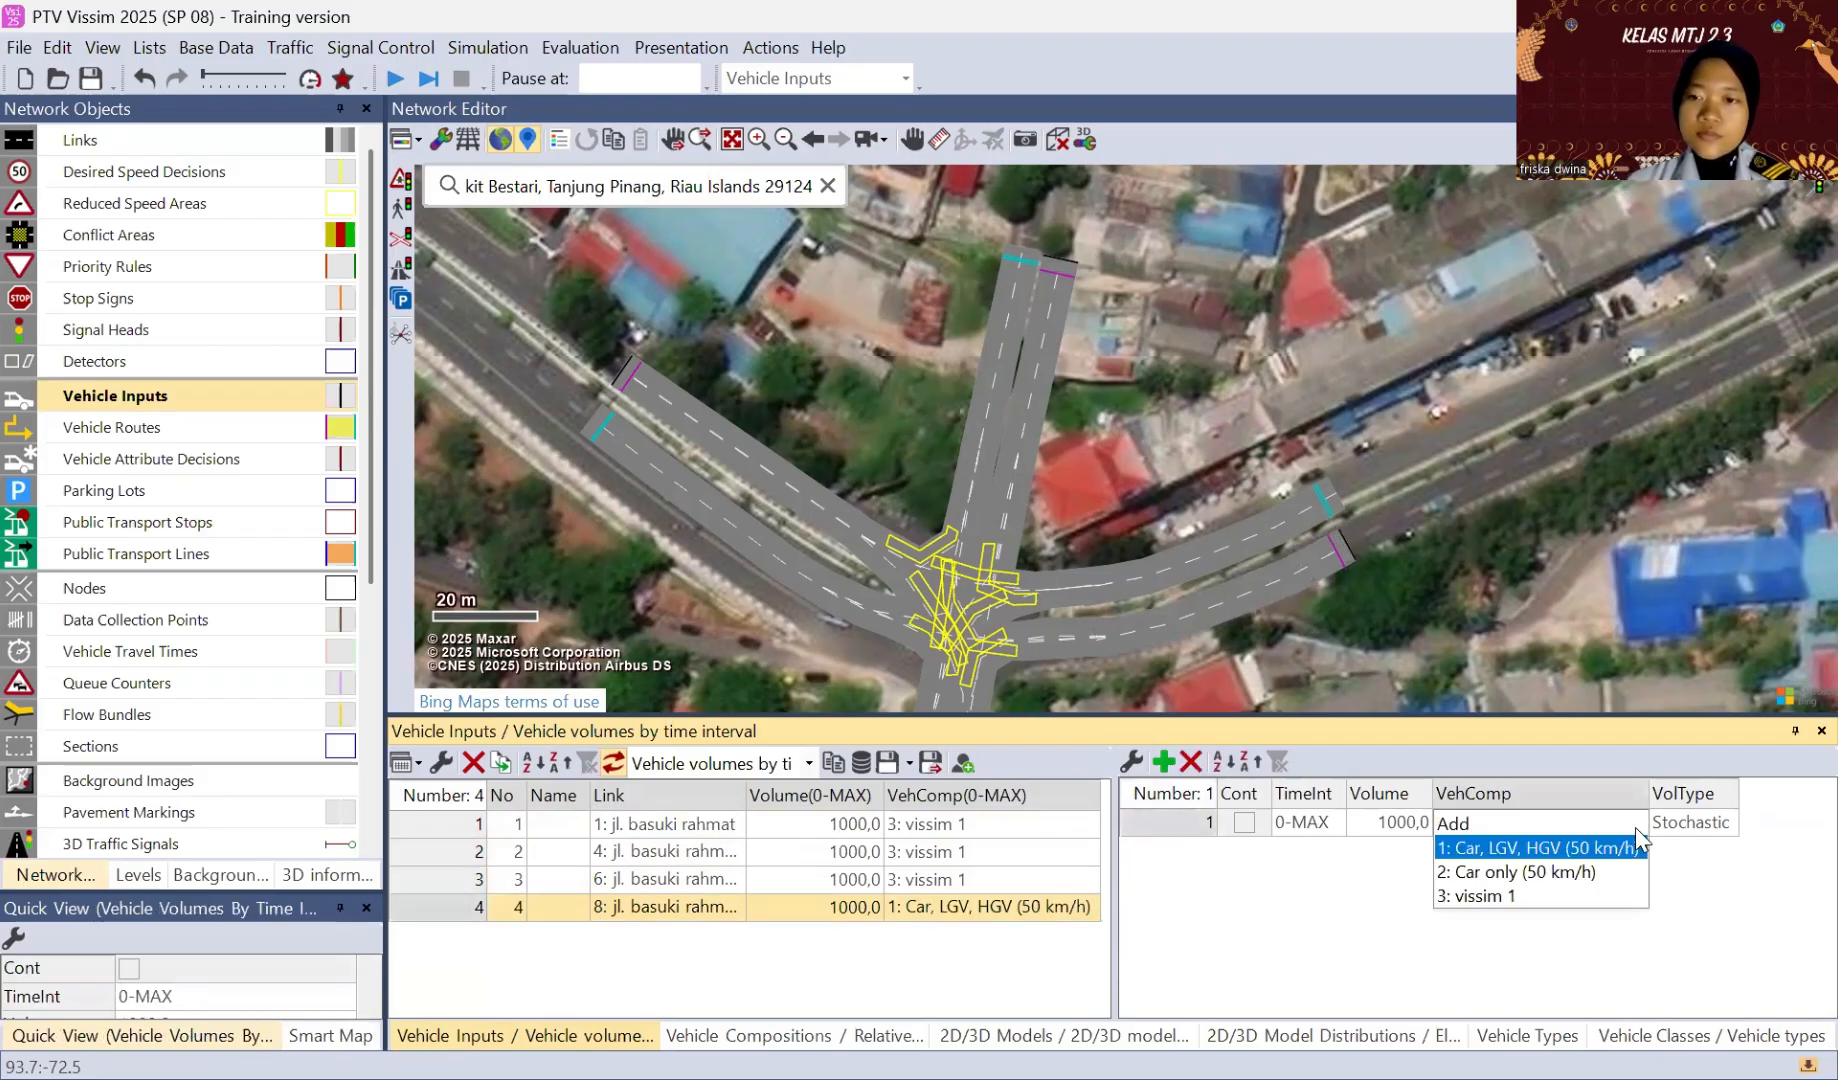
click(1524, 894)
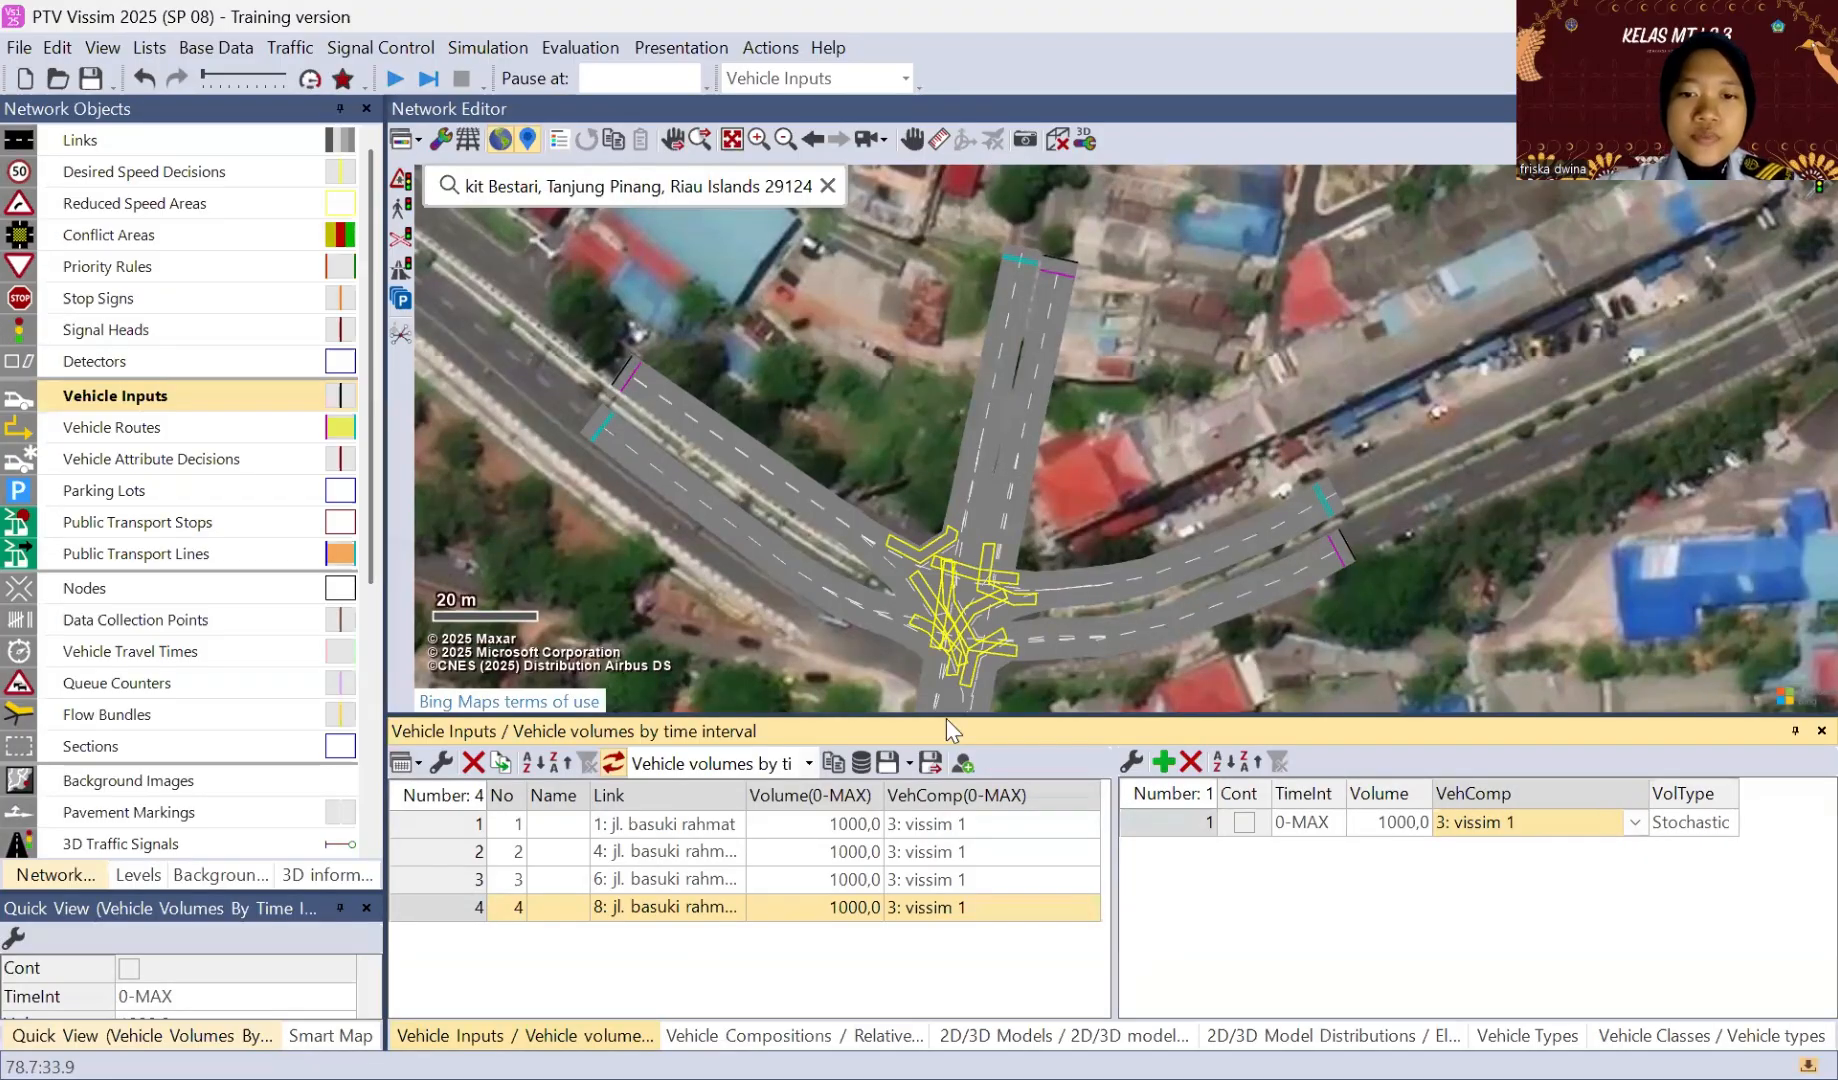
Step: Enlarge the network view and open the settings of desired speed decision 1 near the start of the northwest approach
drag(920, 715, 920, 863)
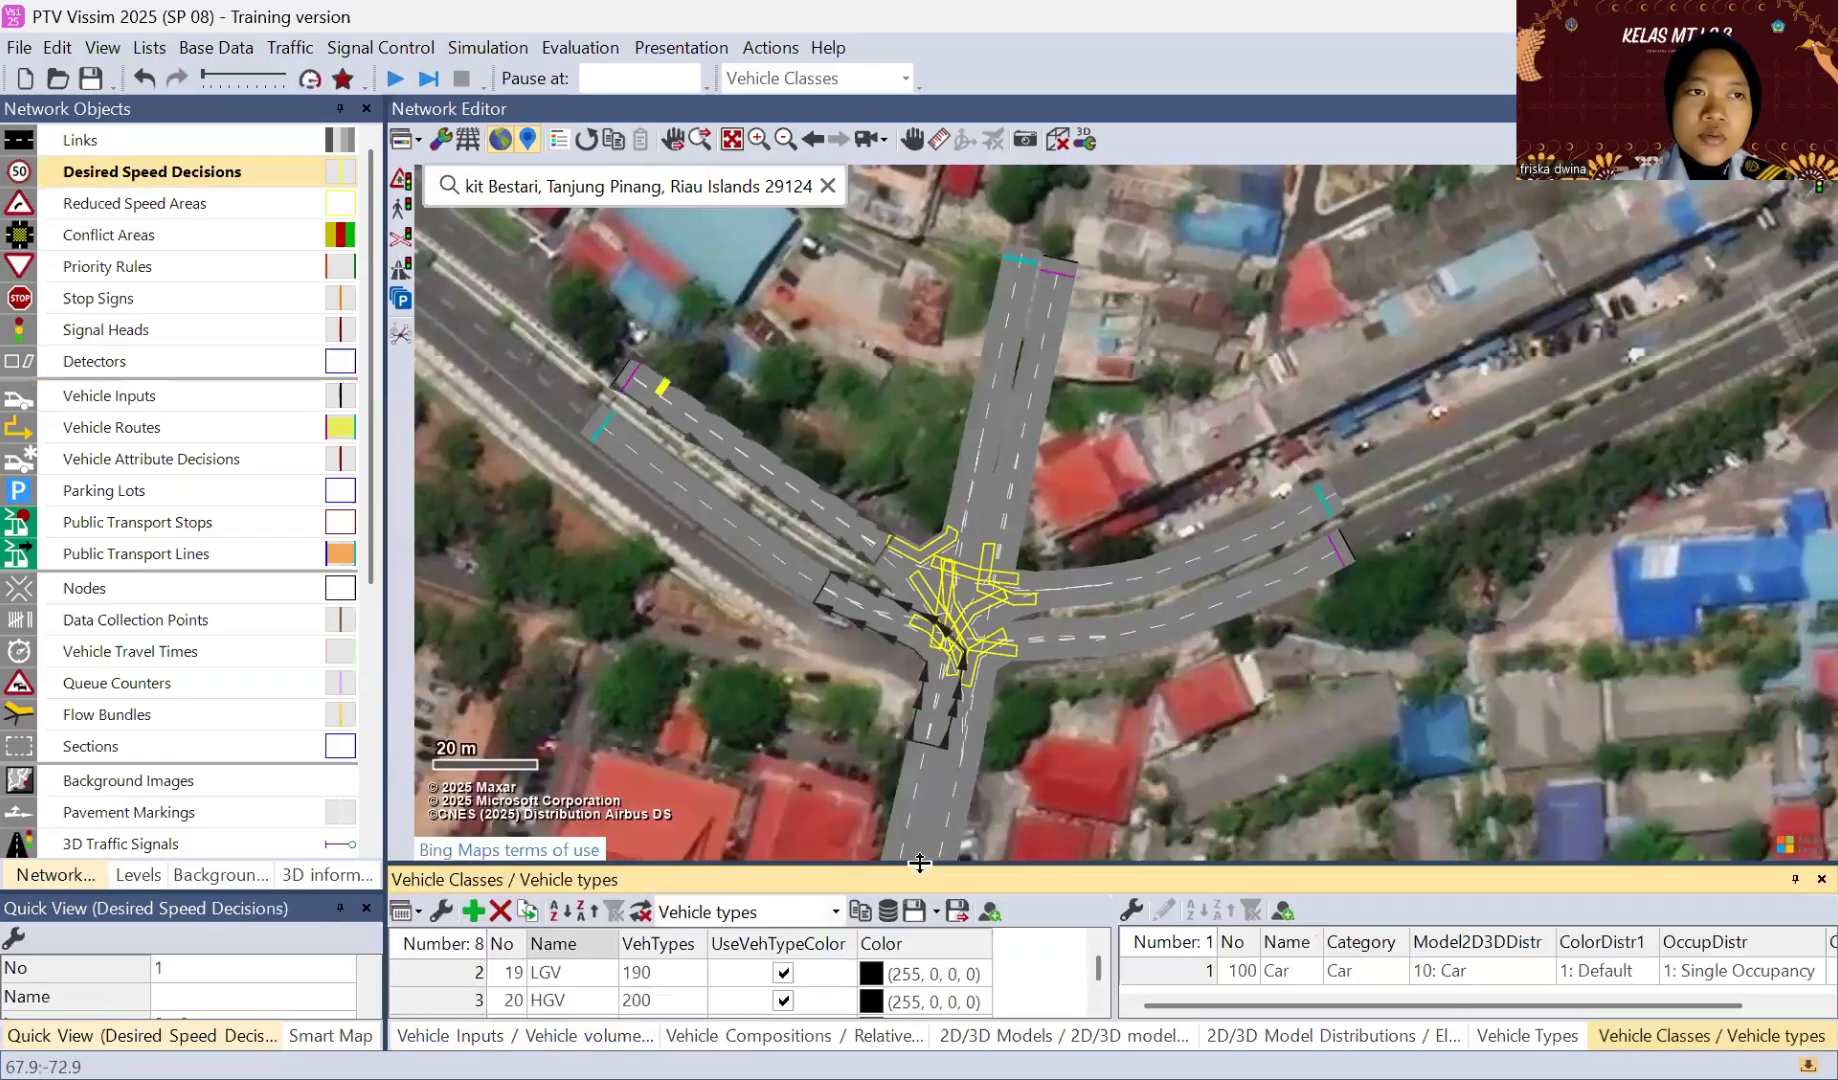
click(224, 176)
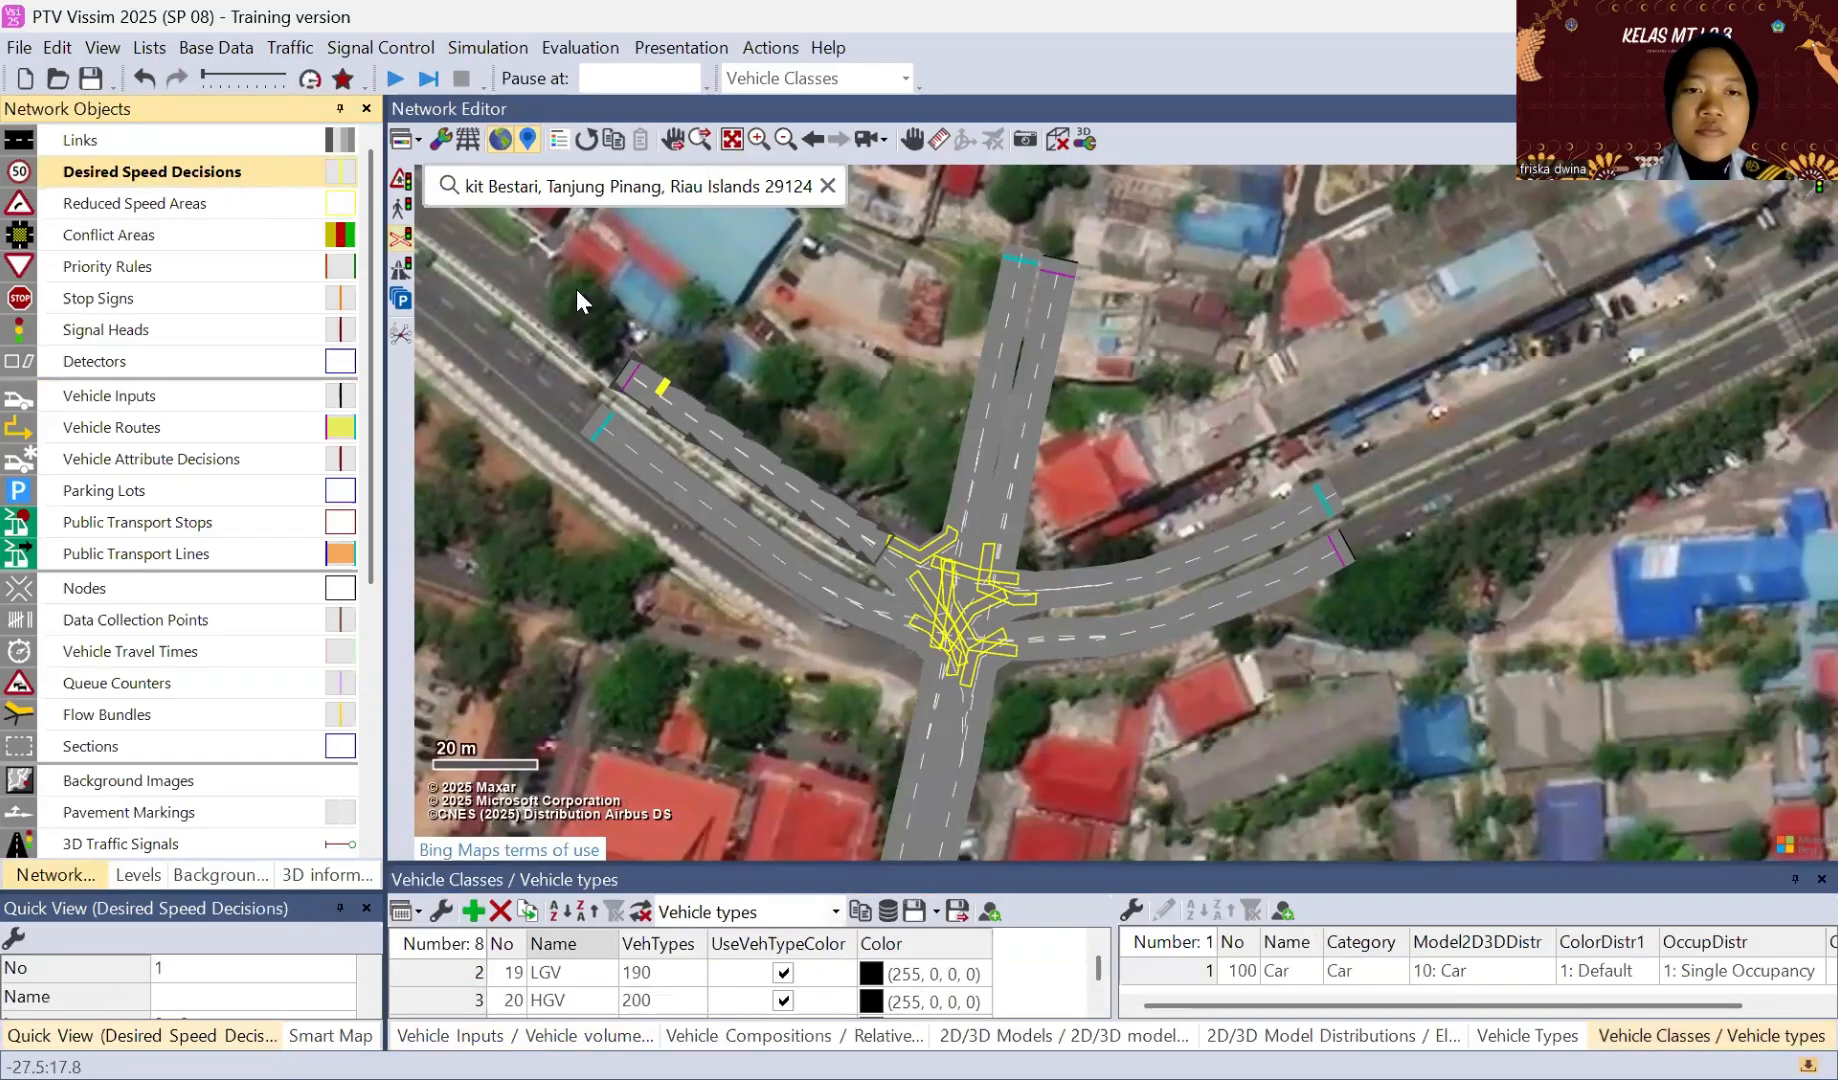
click(666, 393)
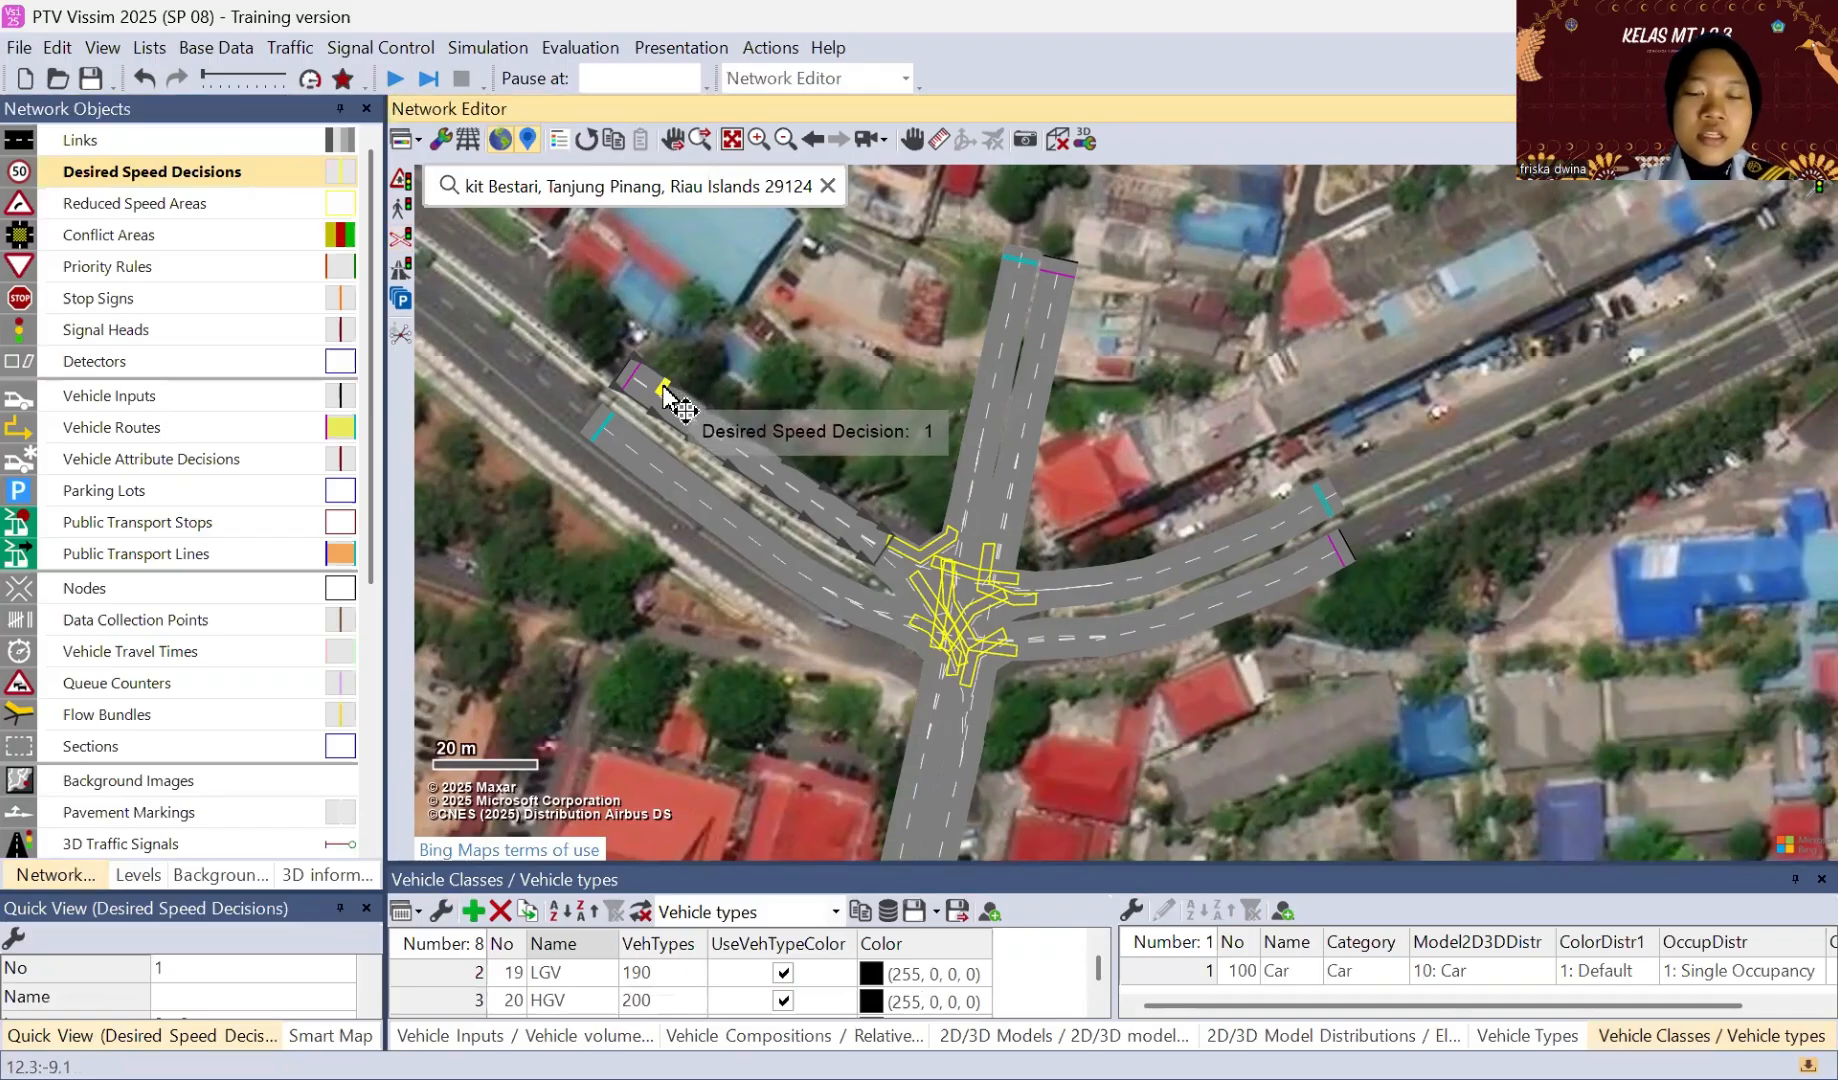
double_click(666, 393)
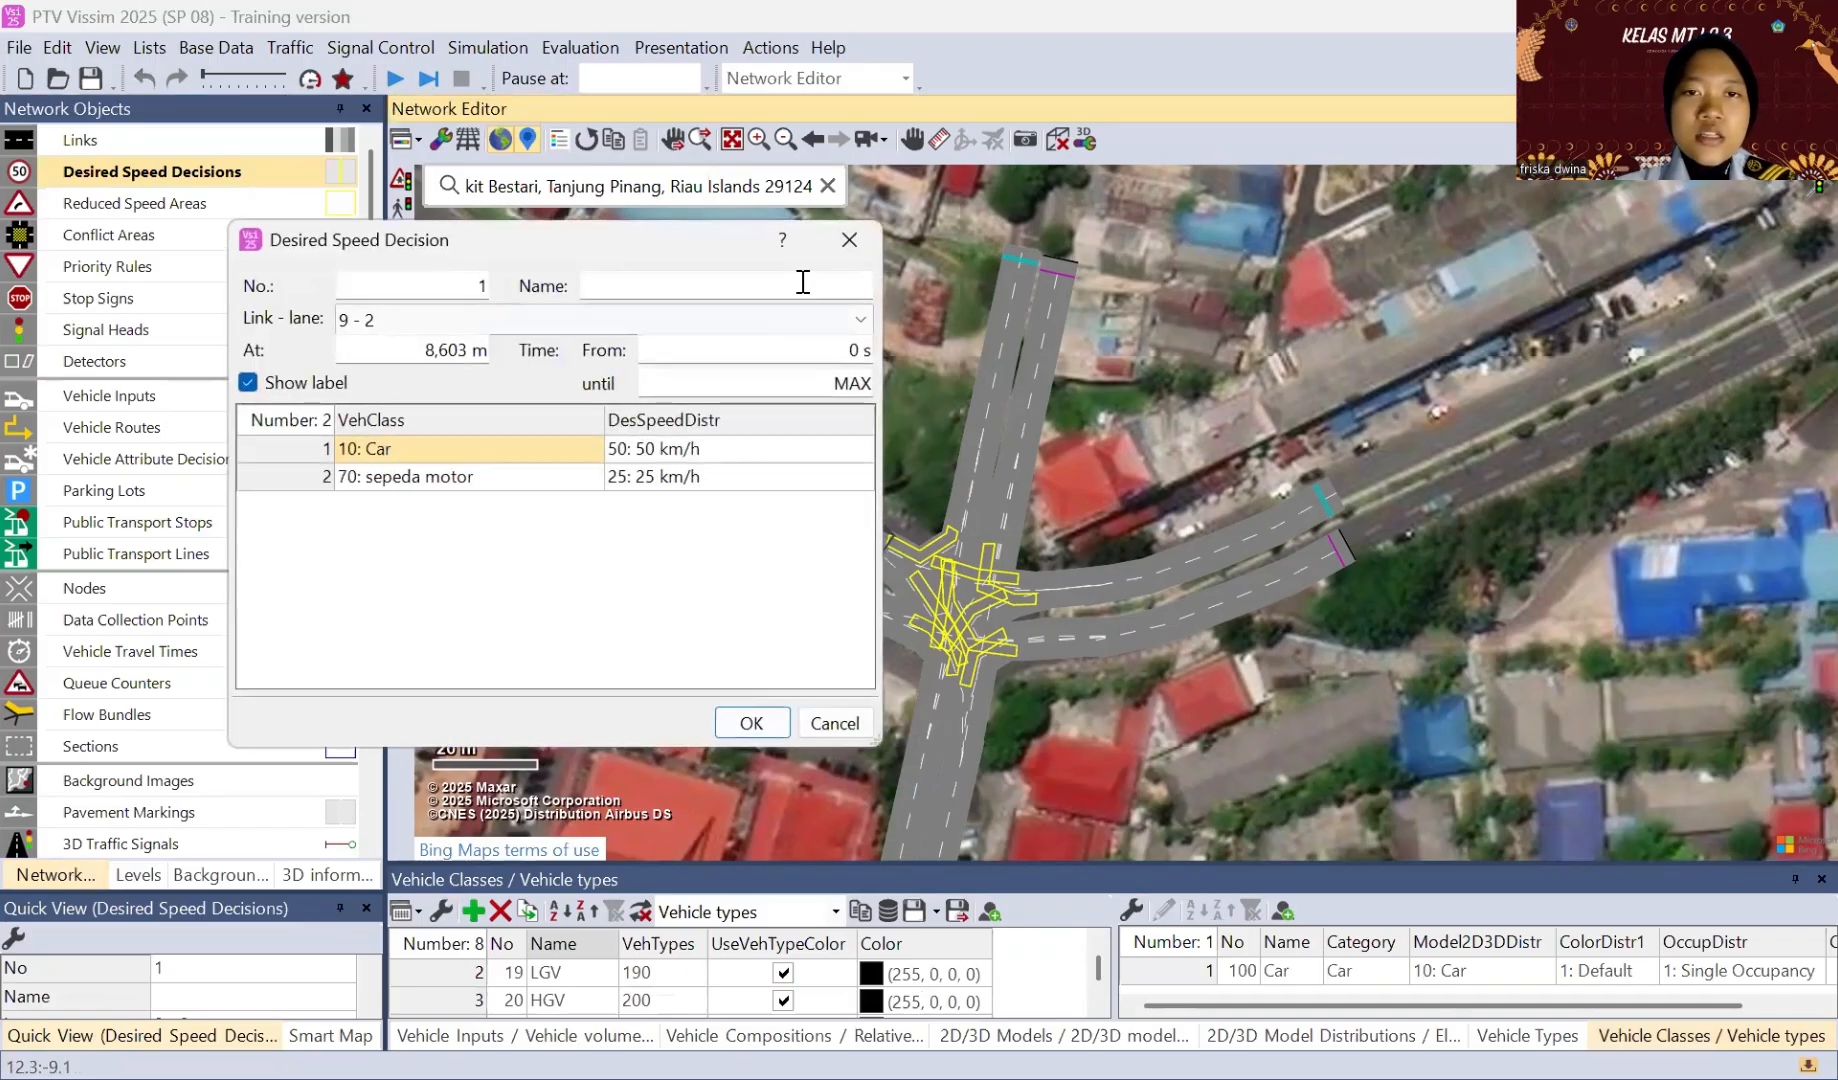
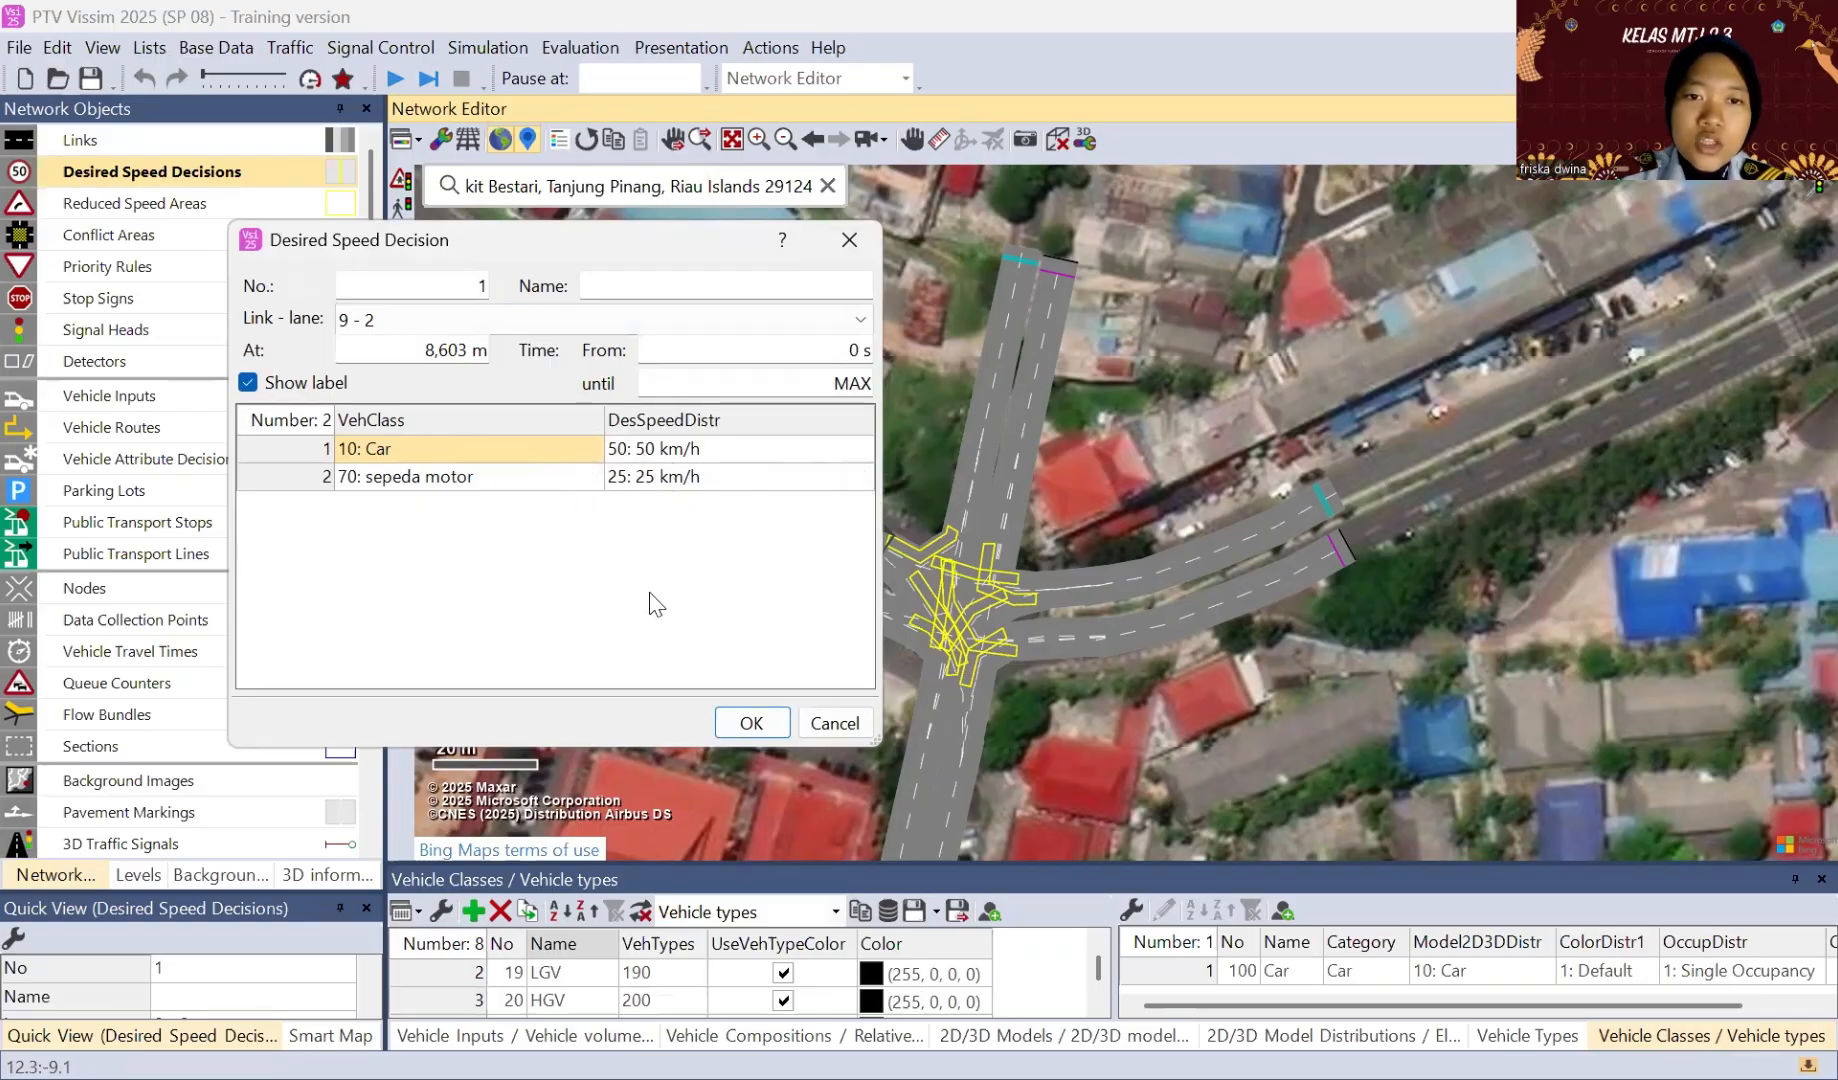
Step: Accept the settings of desired speed decision 1 and move it to the junction end of the northwest approach
click(751, 727)
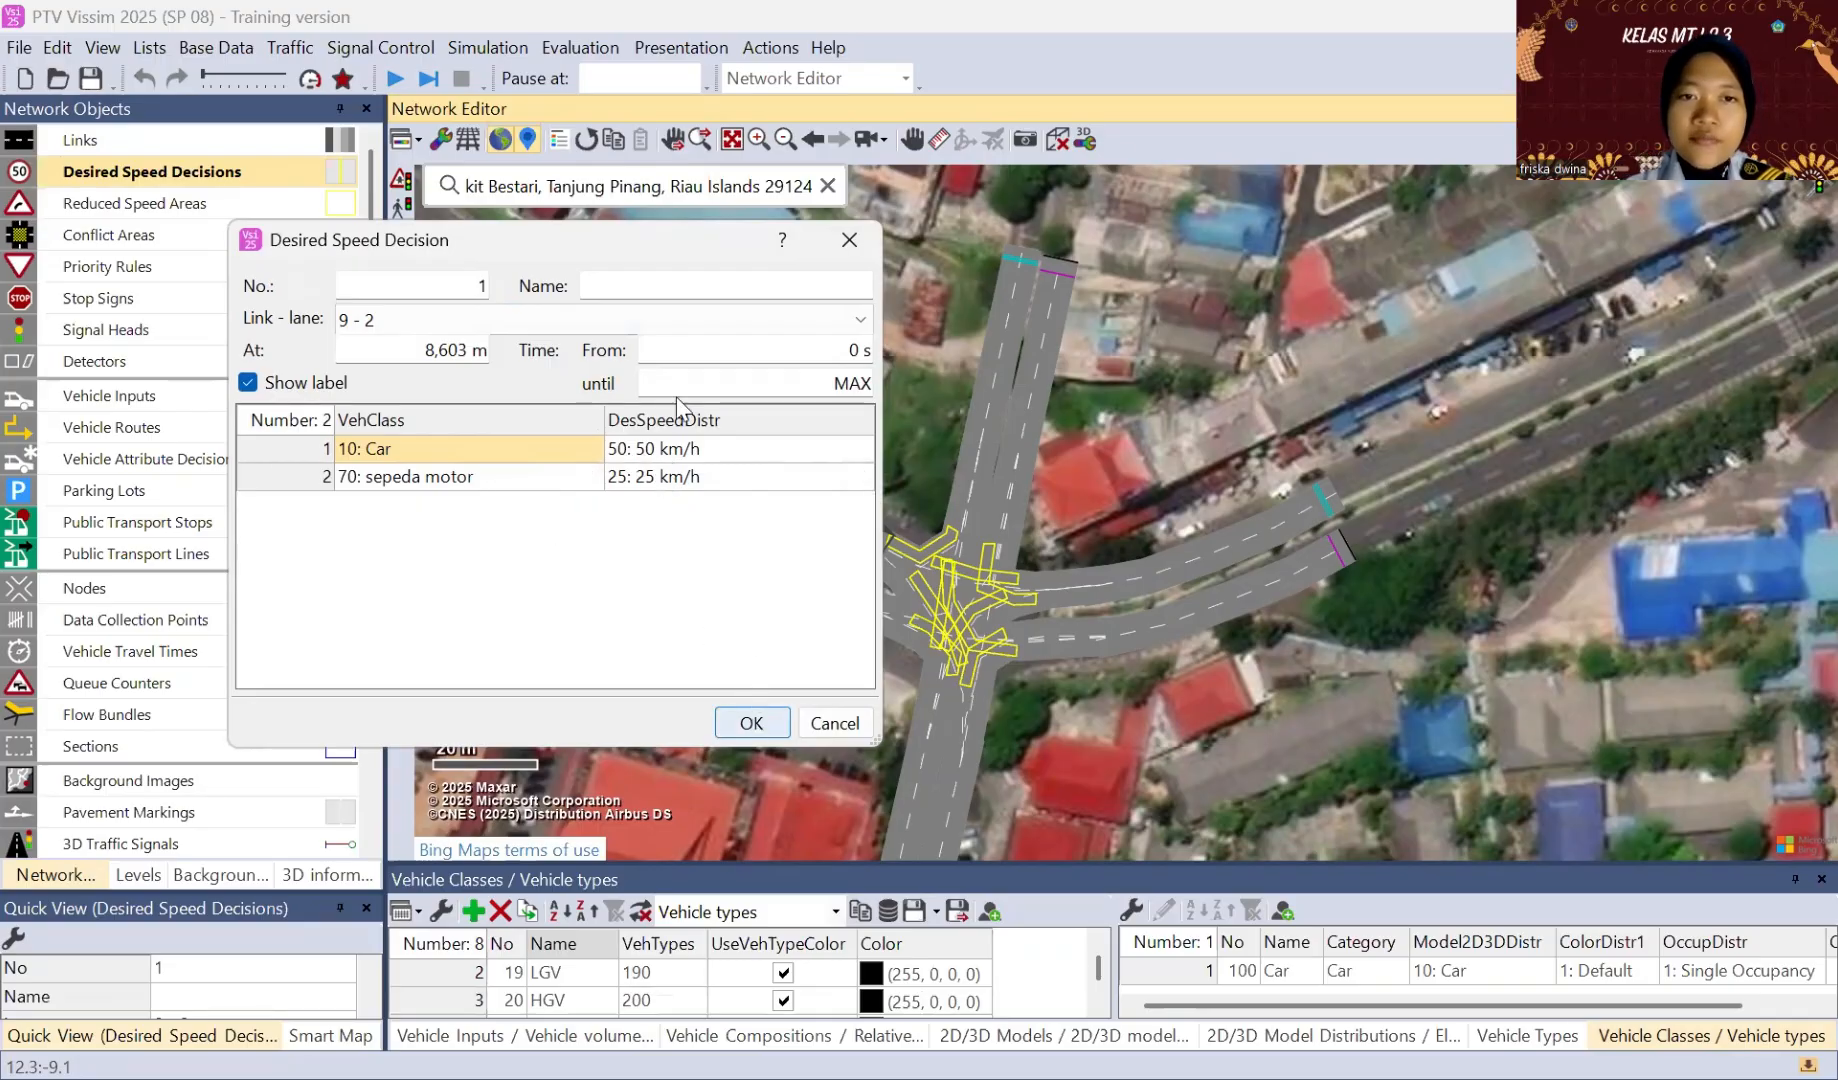
mouse_move(656, 400)
mouse_down()
mouse_move(645, 385)
mouse_move(841, 460)
mouse_move(903, 546)
mouse_move(697, 439)
mouse_move(638, 378)
mouse_move(888, 545)
mouse_up()
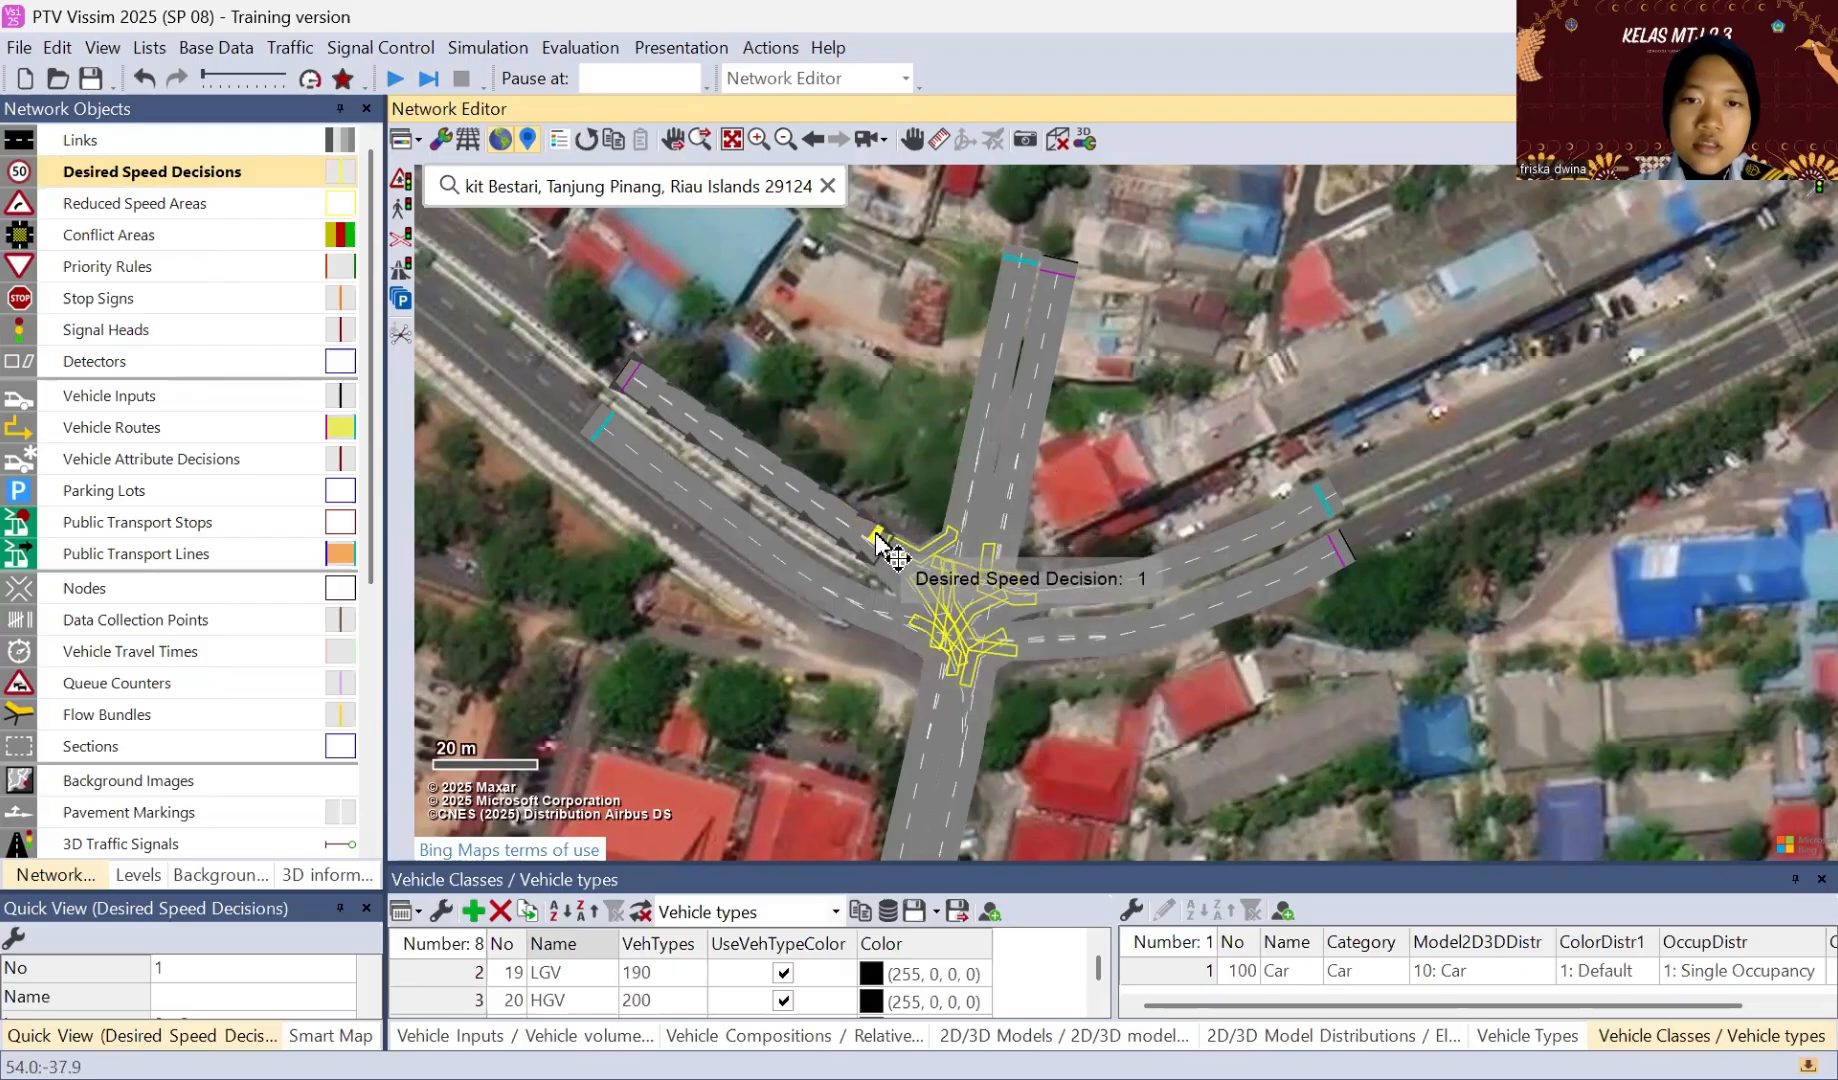
Step: Place a desired speed decision on lane 2 of link 4, jl. basuki rahmat 1, at about 33 m
click(1040, 289)
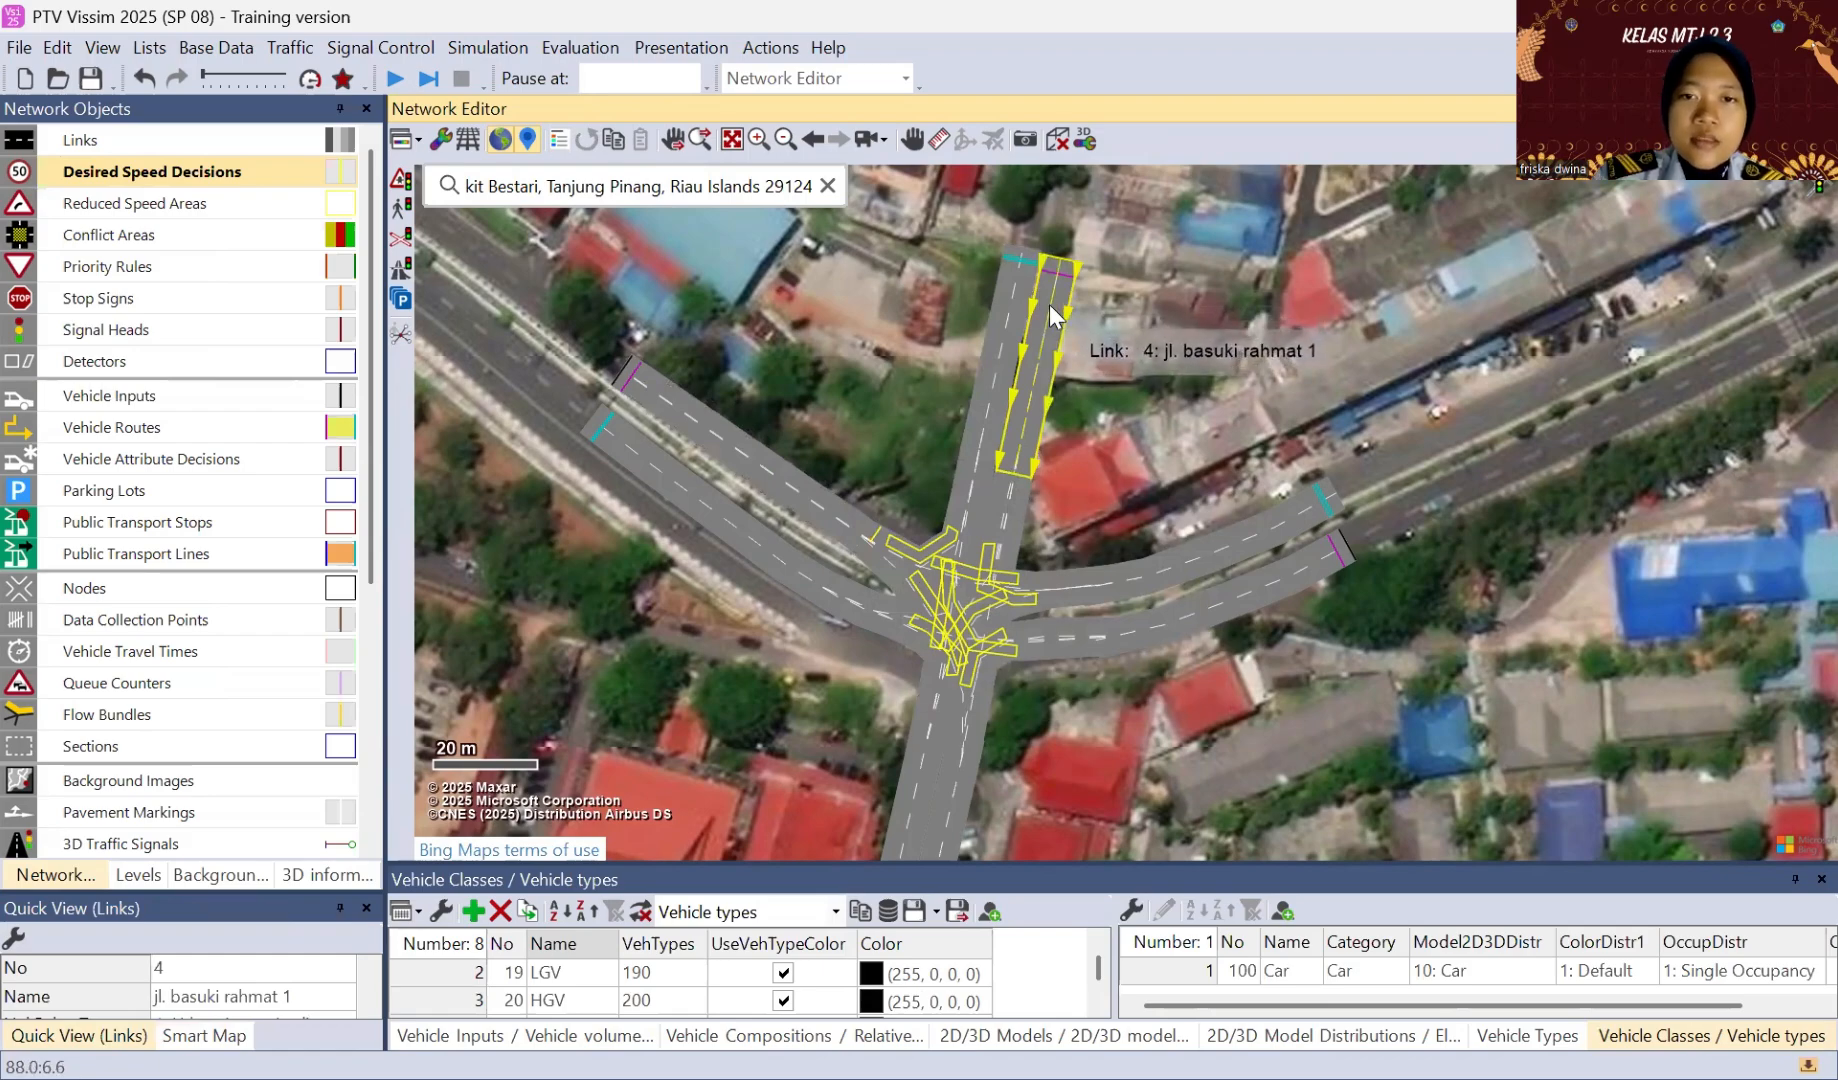
right_click(1030, 435)
click(1100, 466)
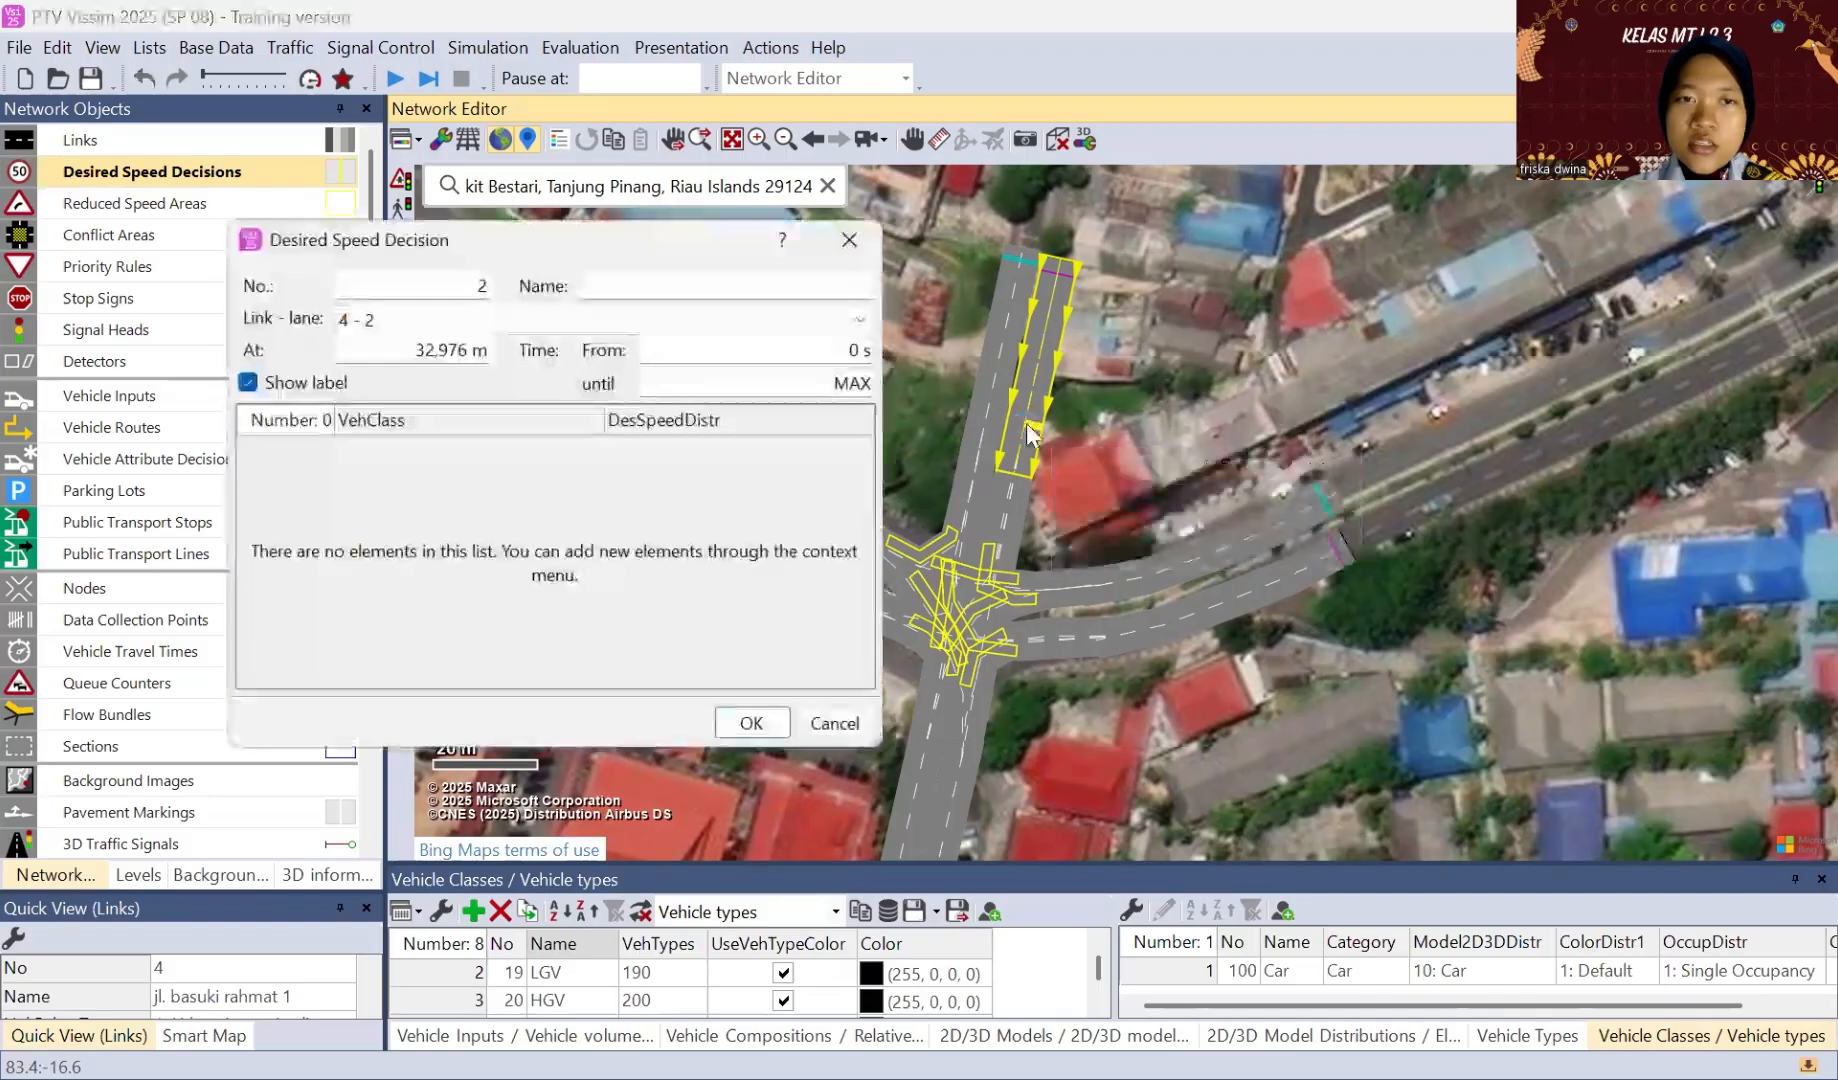
Step: Add vehicle classes 10: Car and 70: sepeda motor to the desired speed decision on link 4
right_click(521, 477)
click(534, 490)
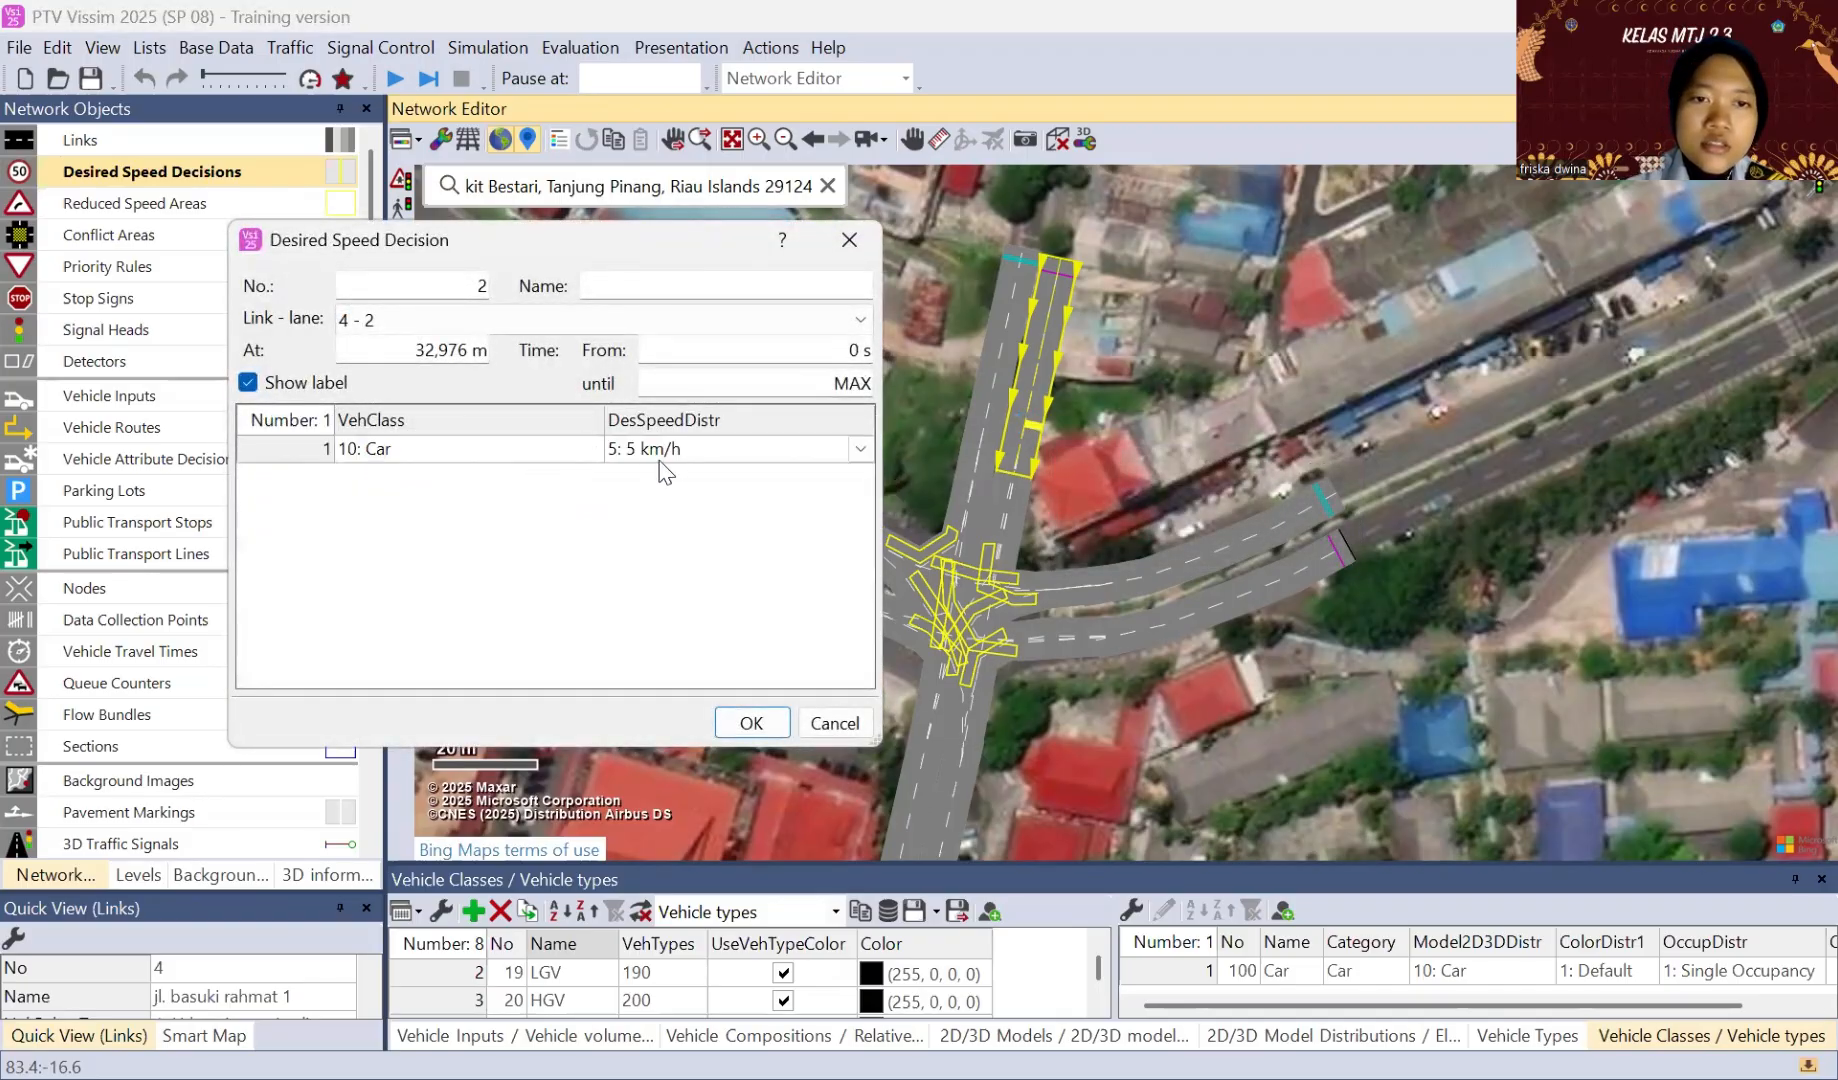
right_click(640, 520)
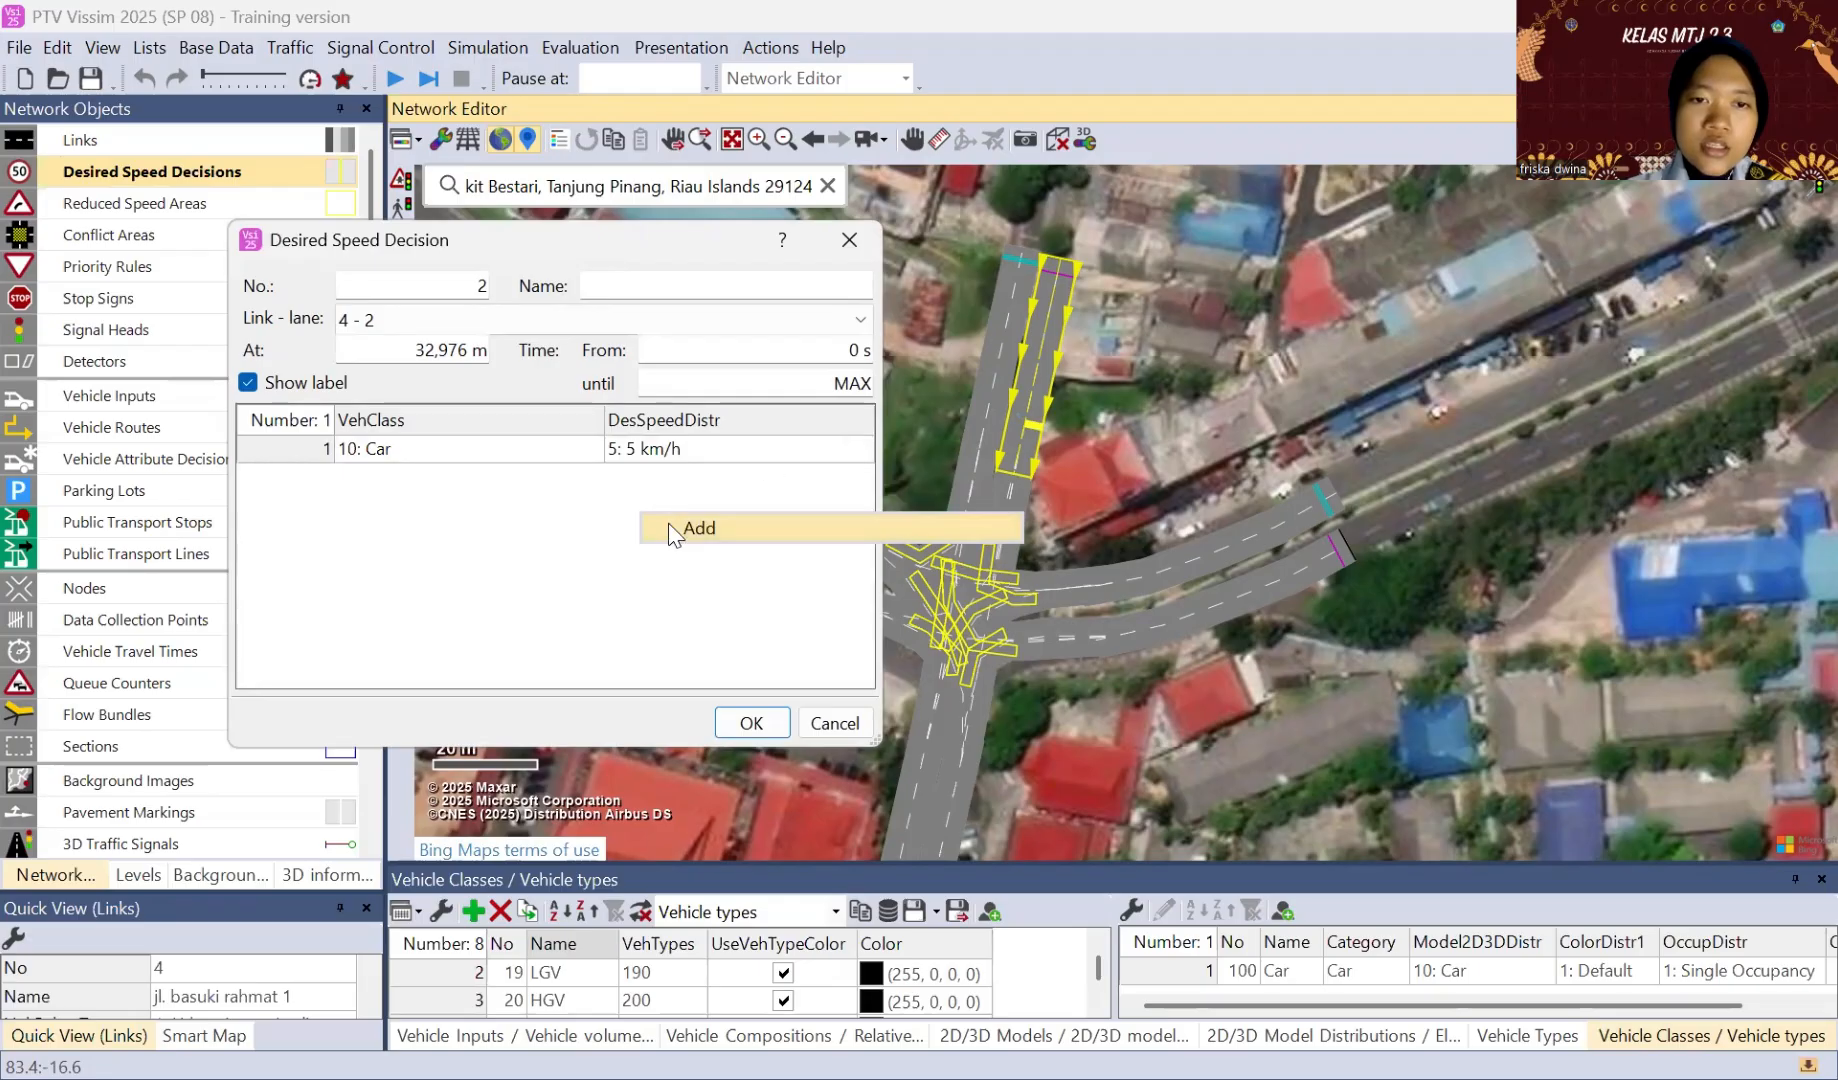
click(665, 525)
click(589, 476)
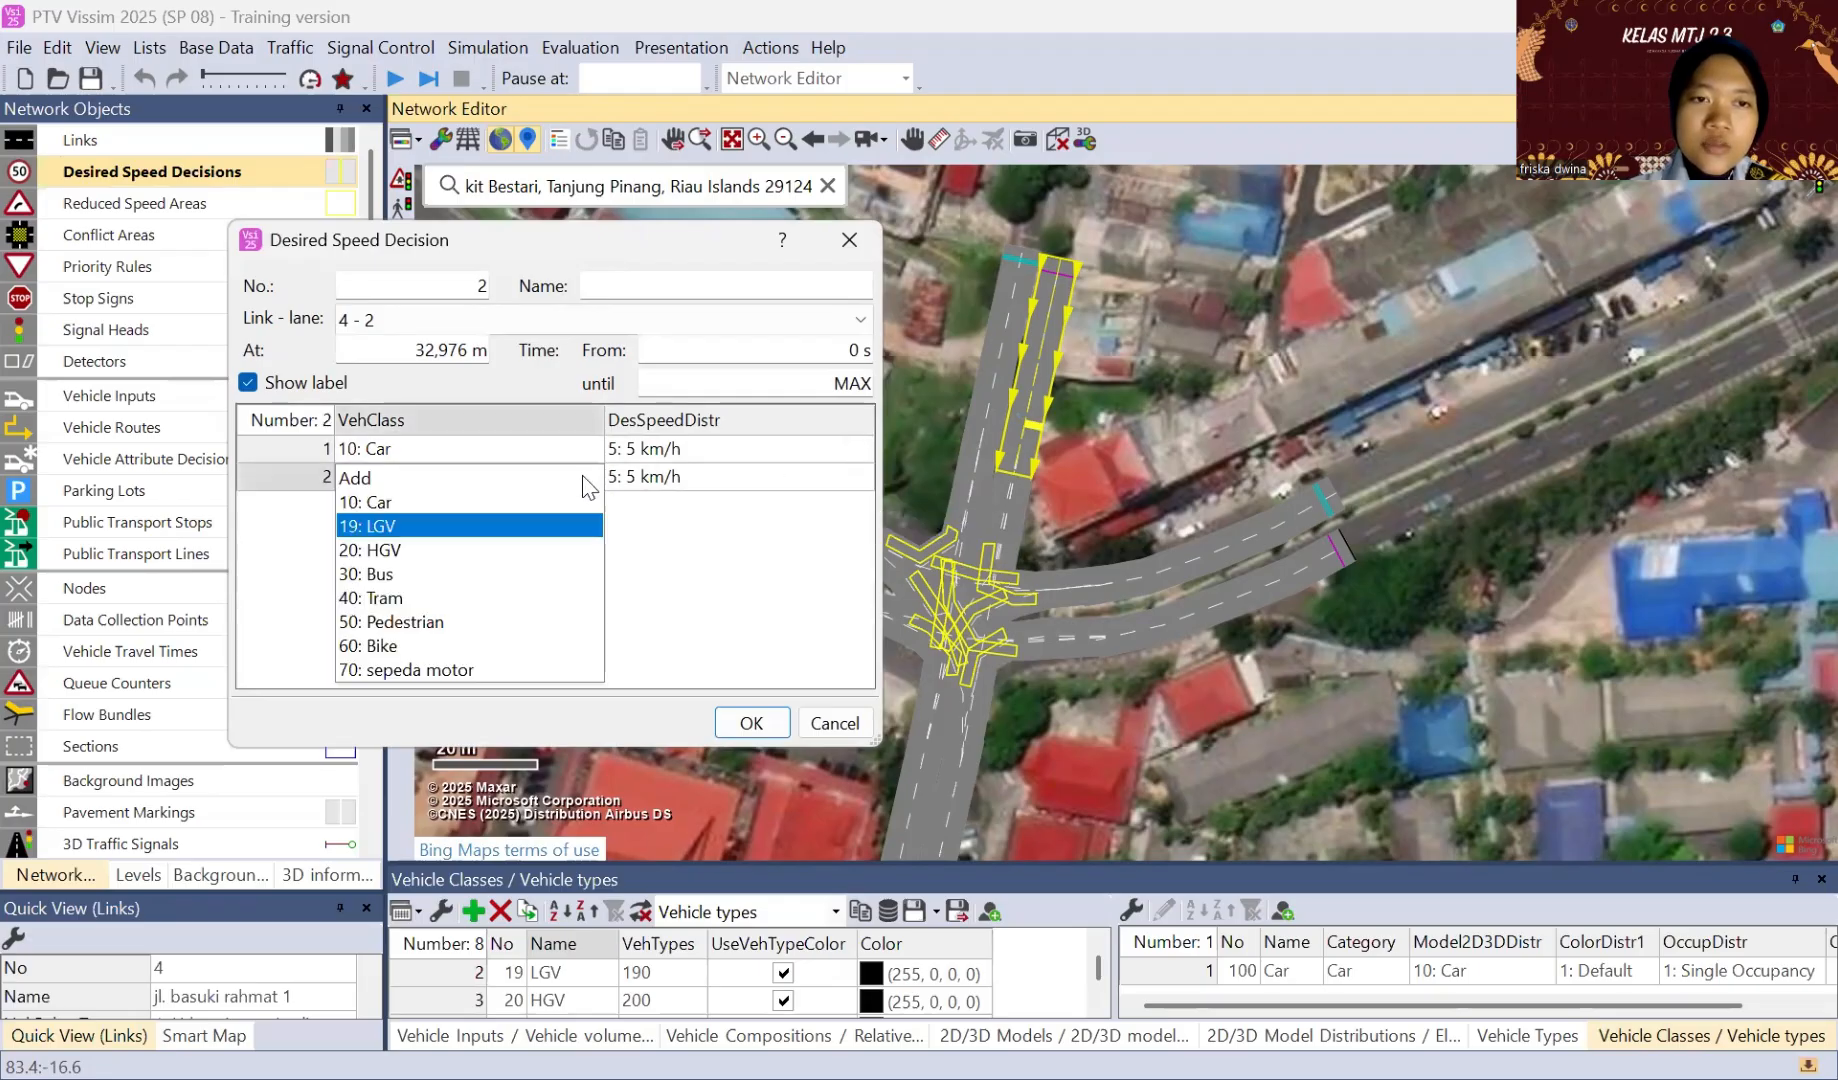
click(419, 668)
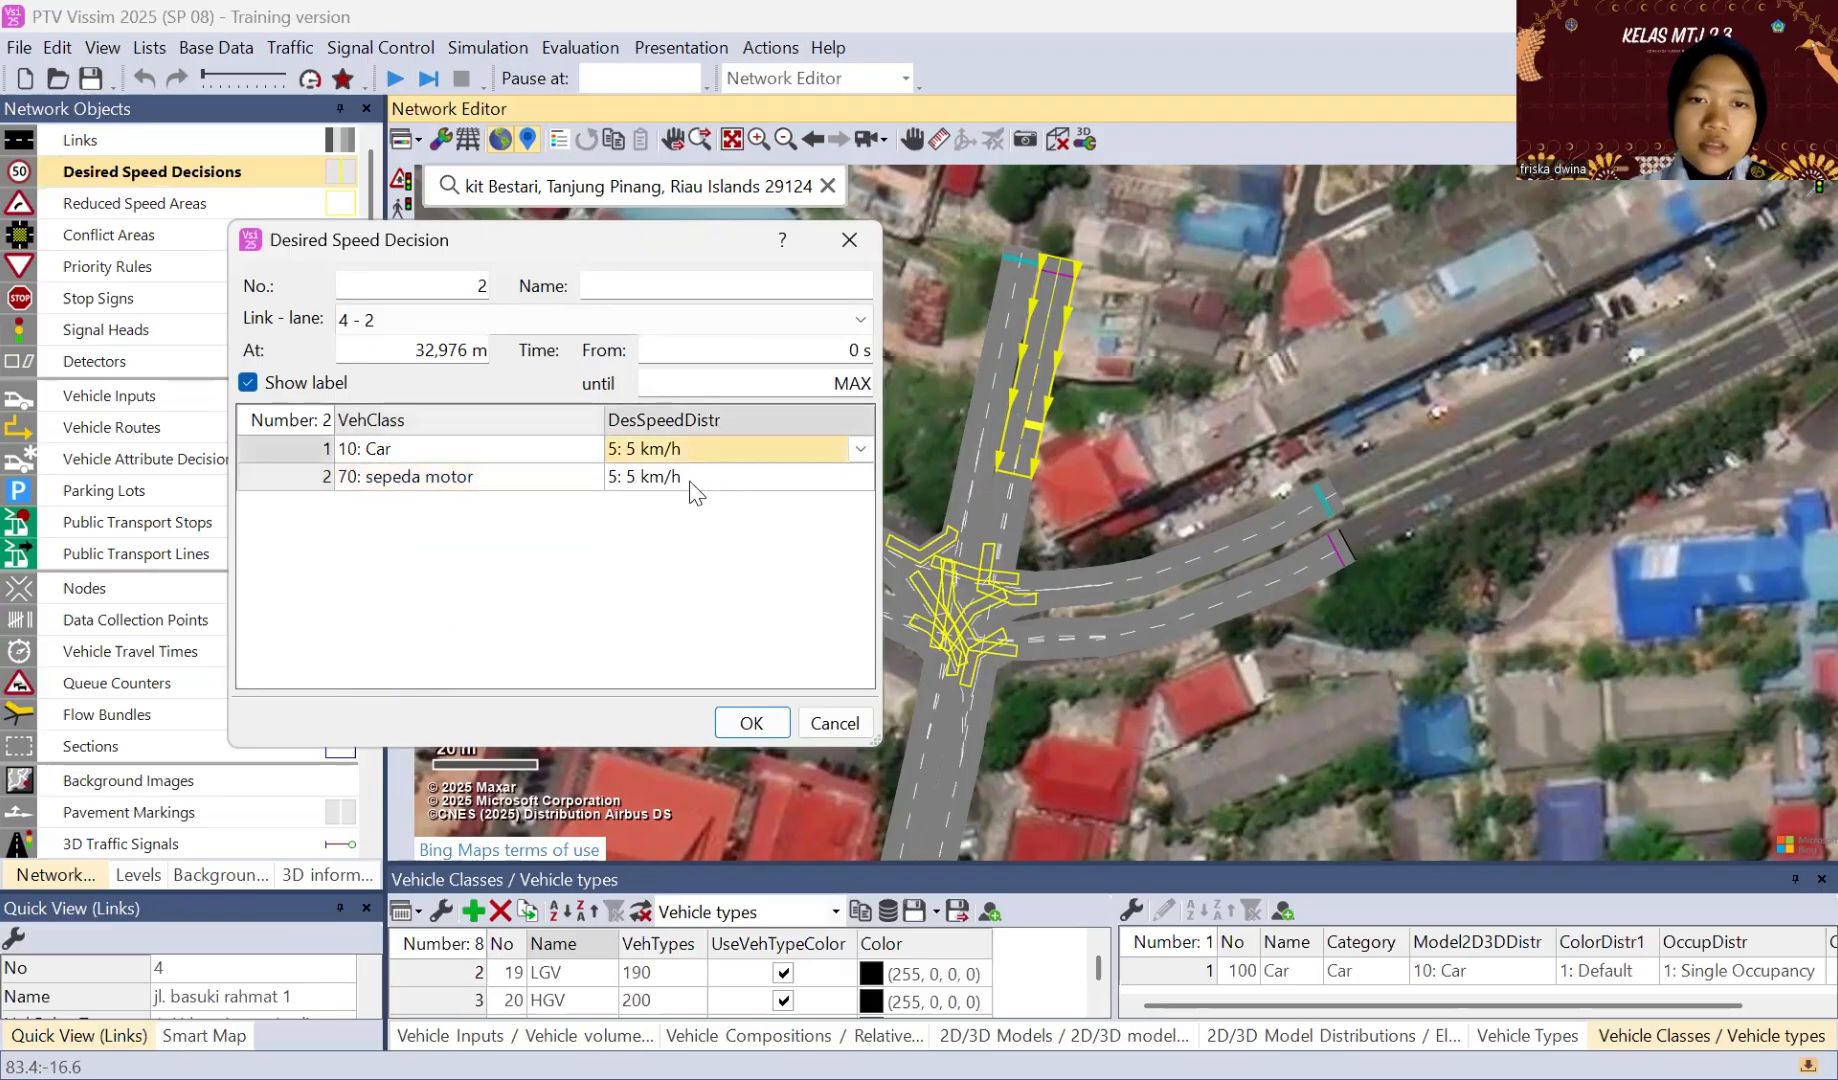
Step: Set the link 4 decision's speeds to 50 km/h for Car and 25 km/h for sepeda motor, and move it to the link's junction end
click(858, 452)
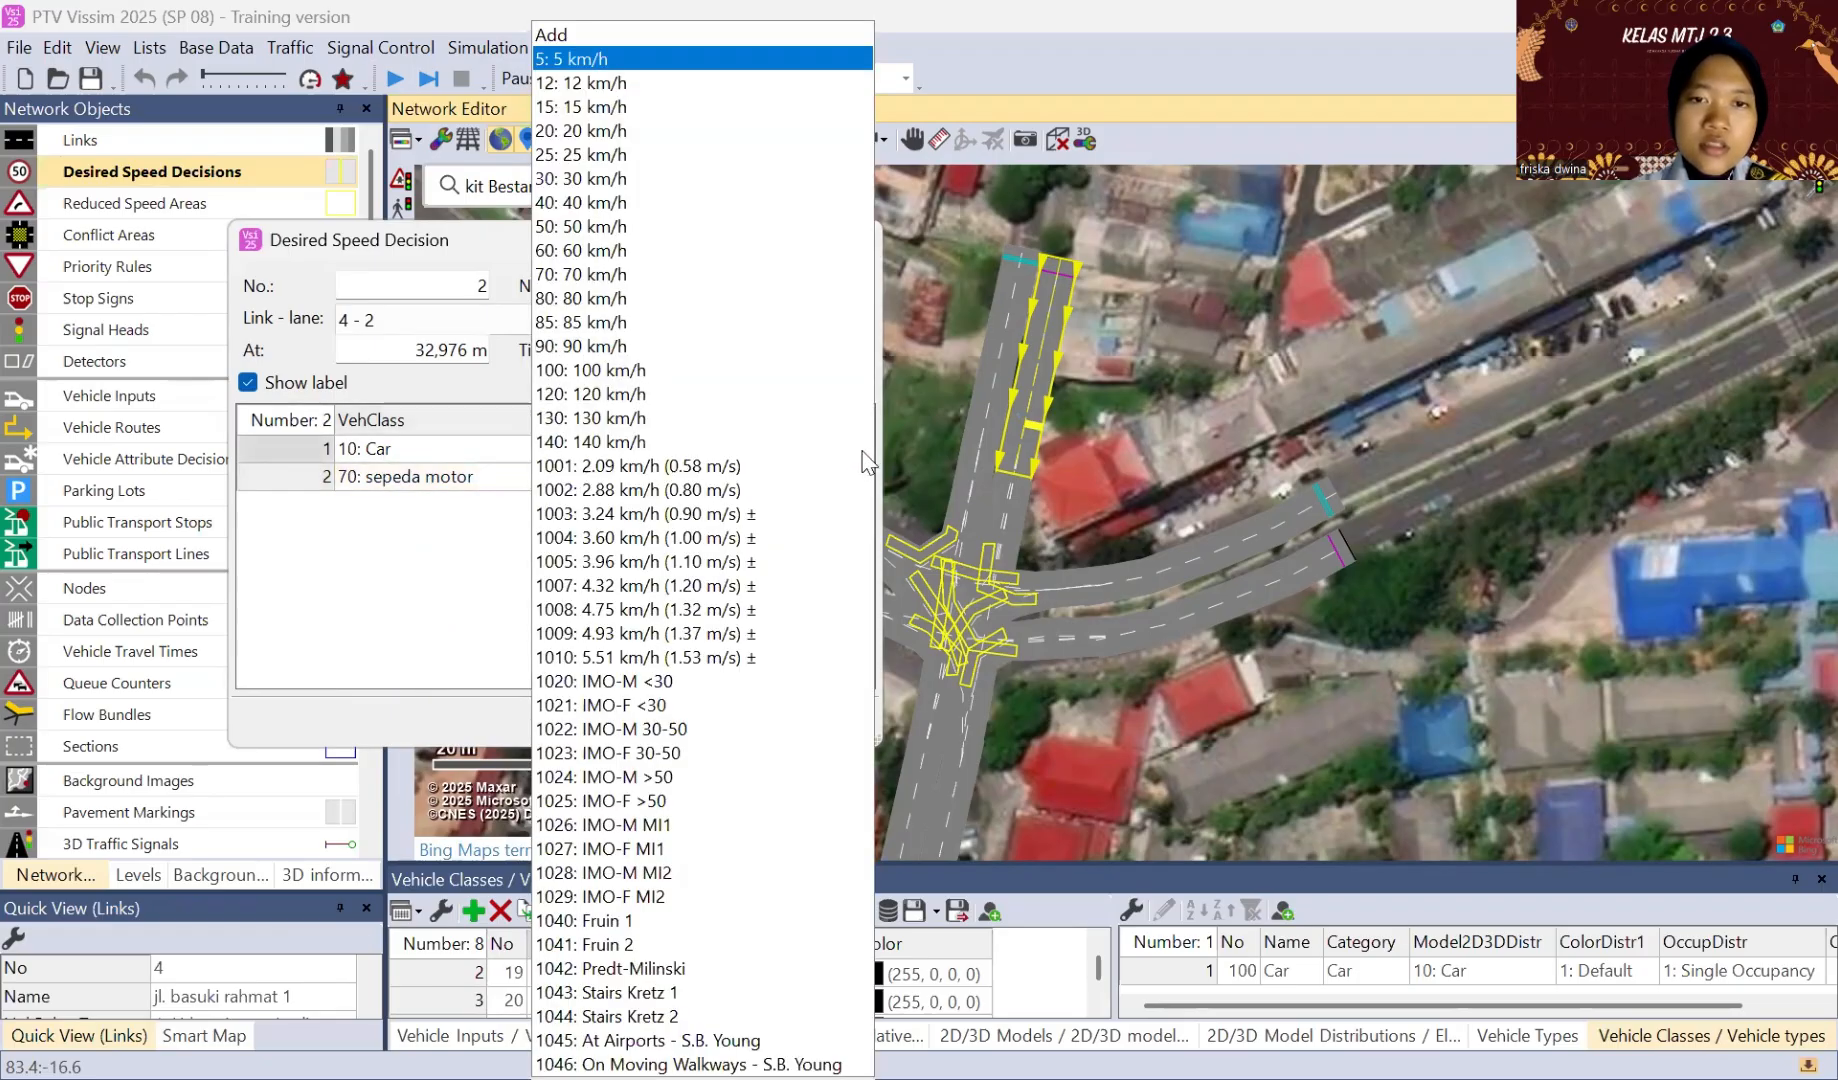
click(866, 455)
click(866, 455)
click(627, 224)
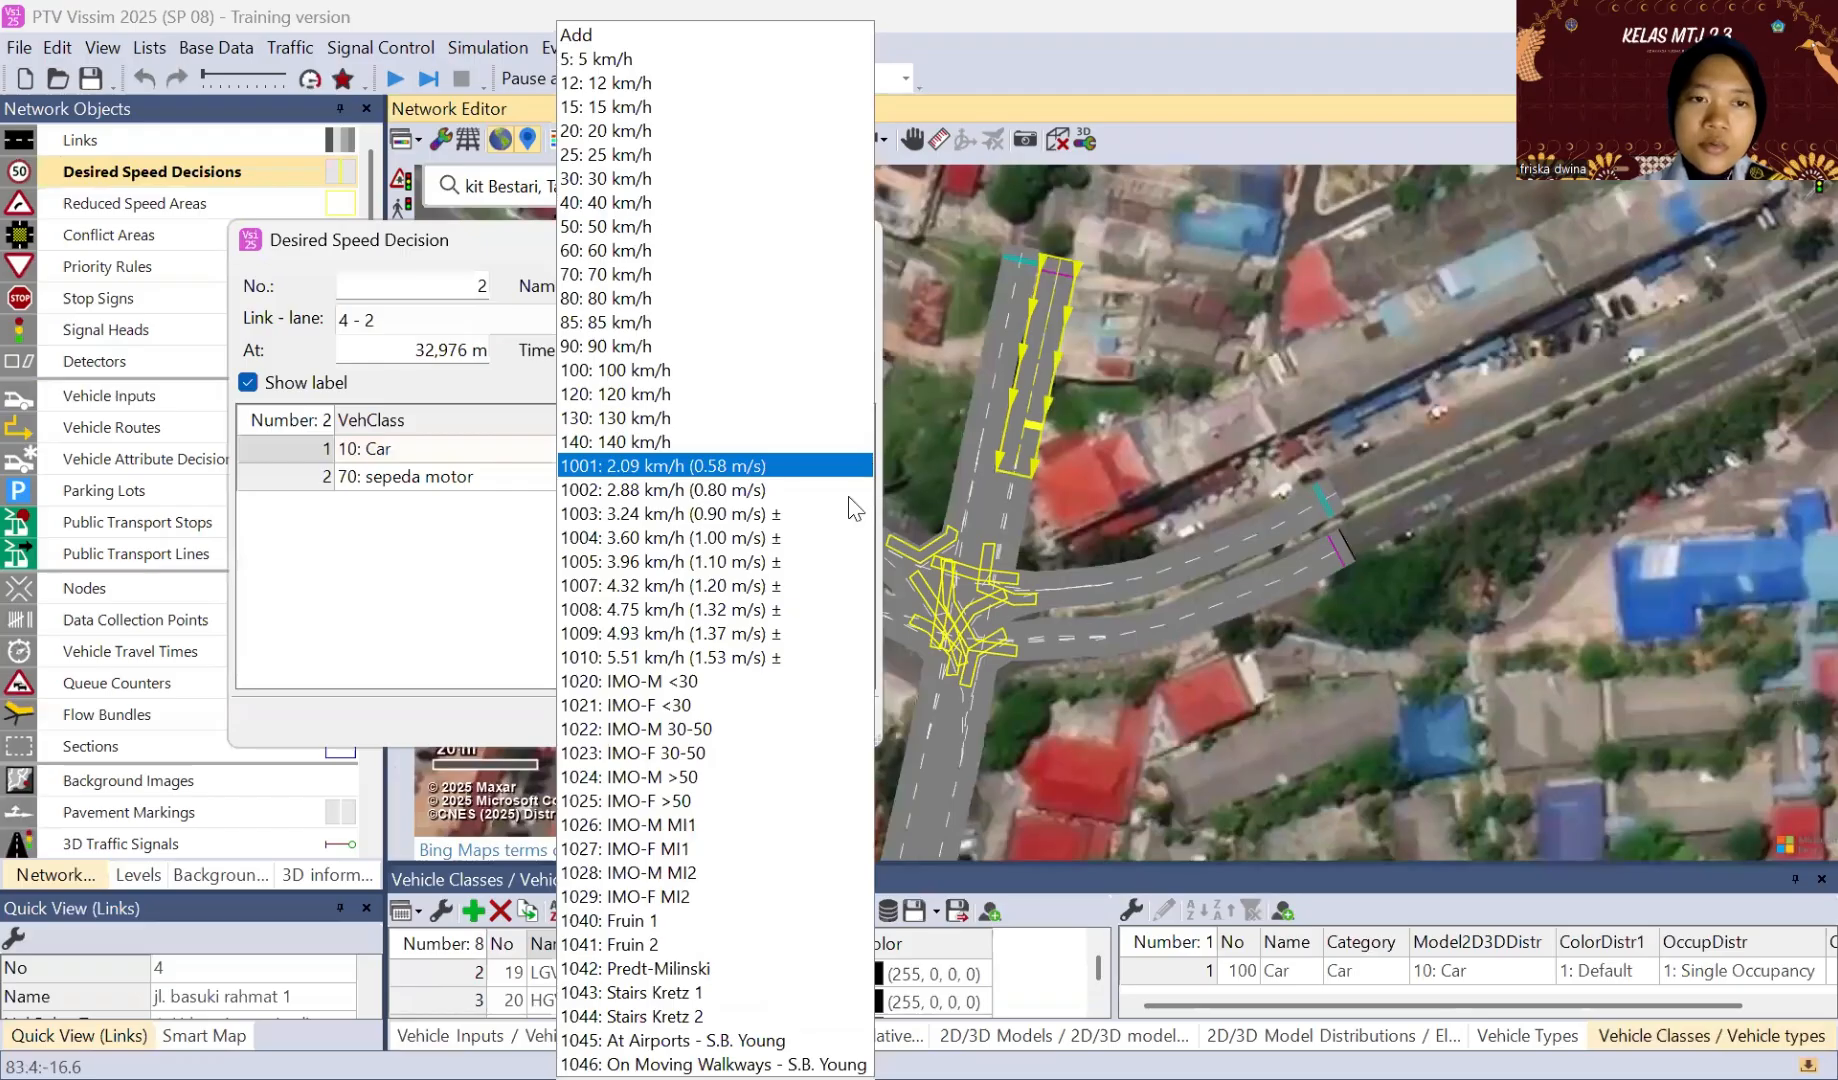
click(848, 476)
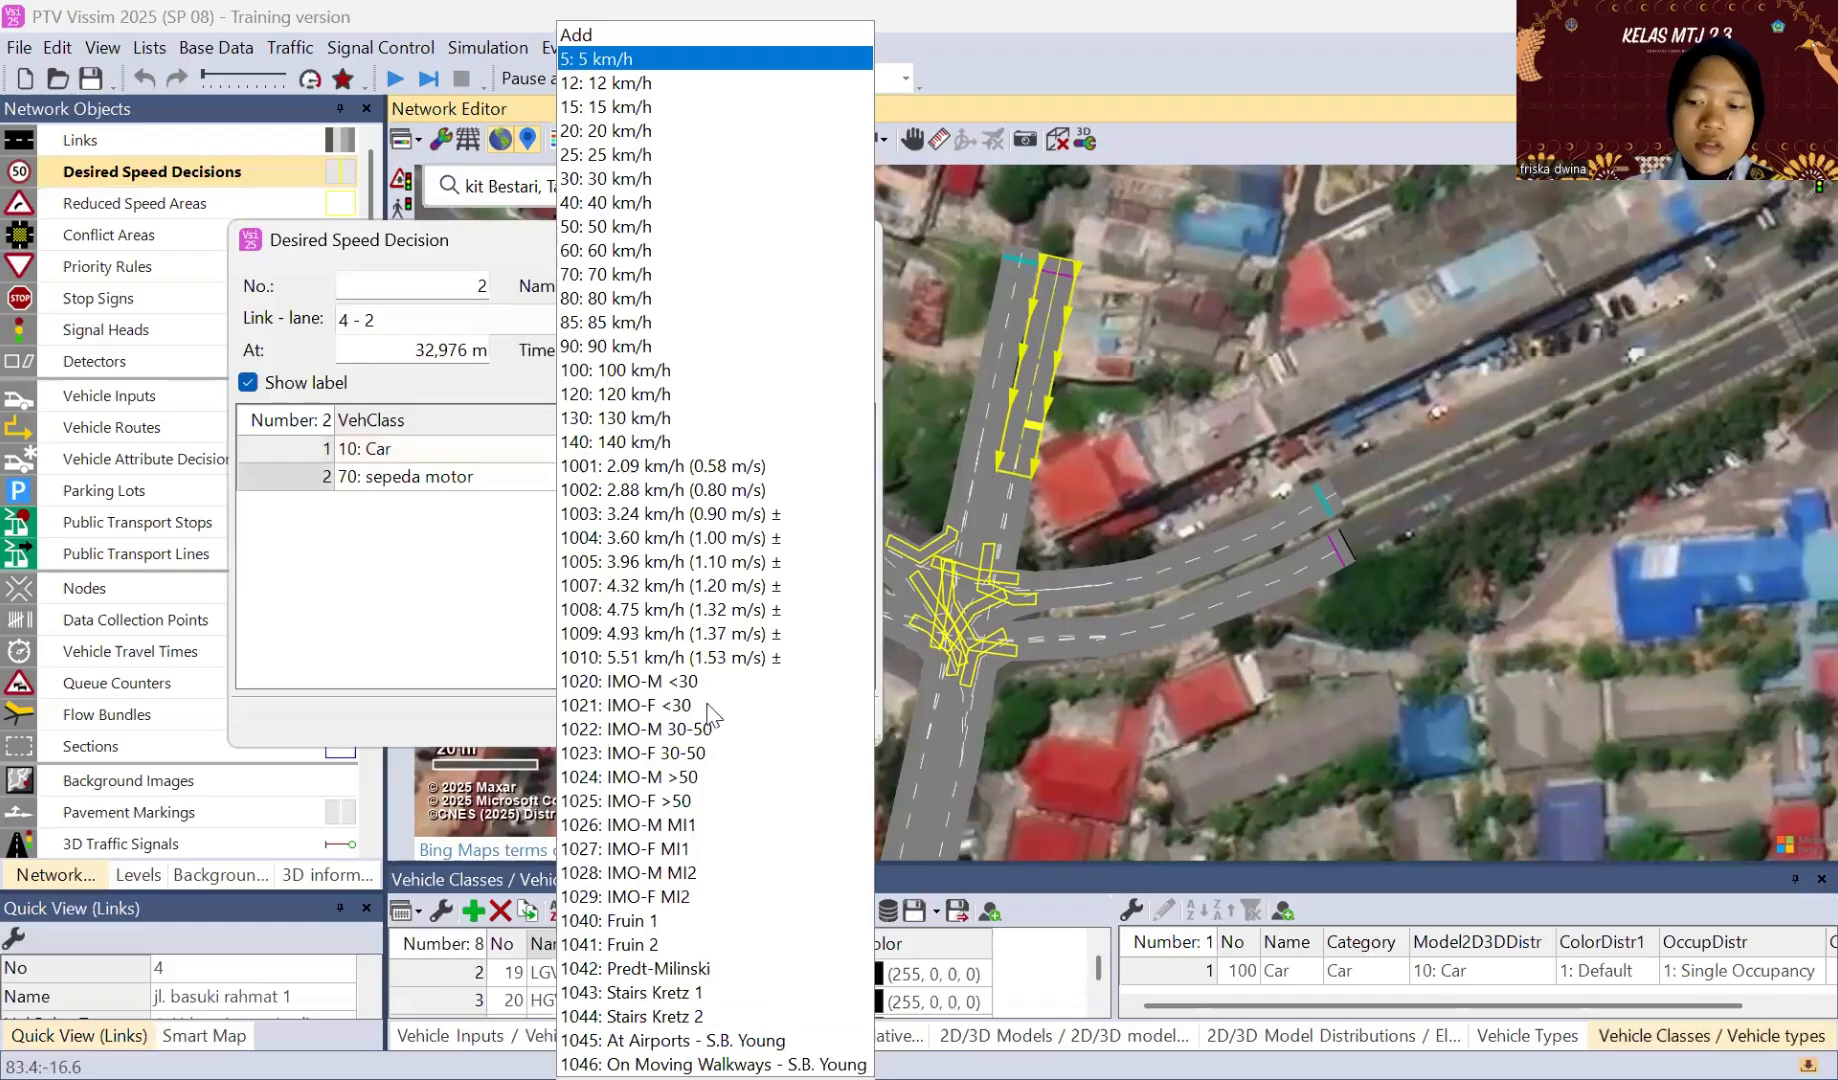
click(610, 155)
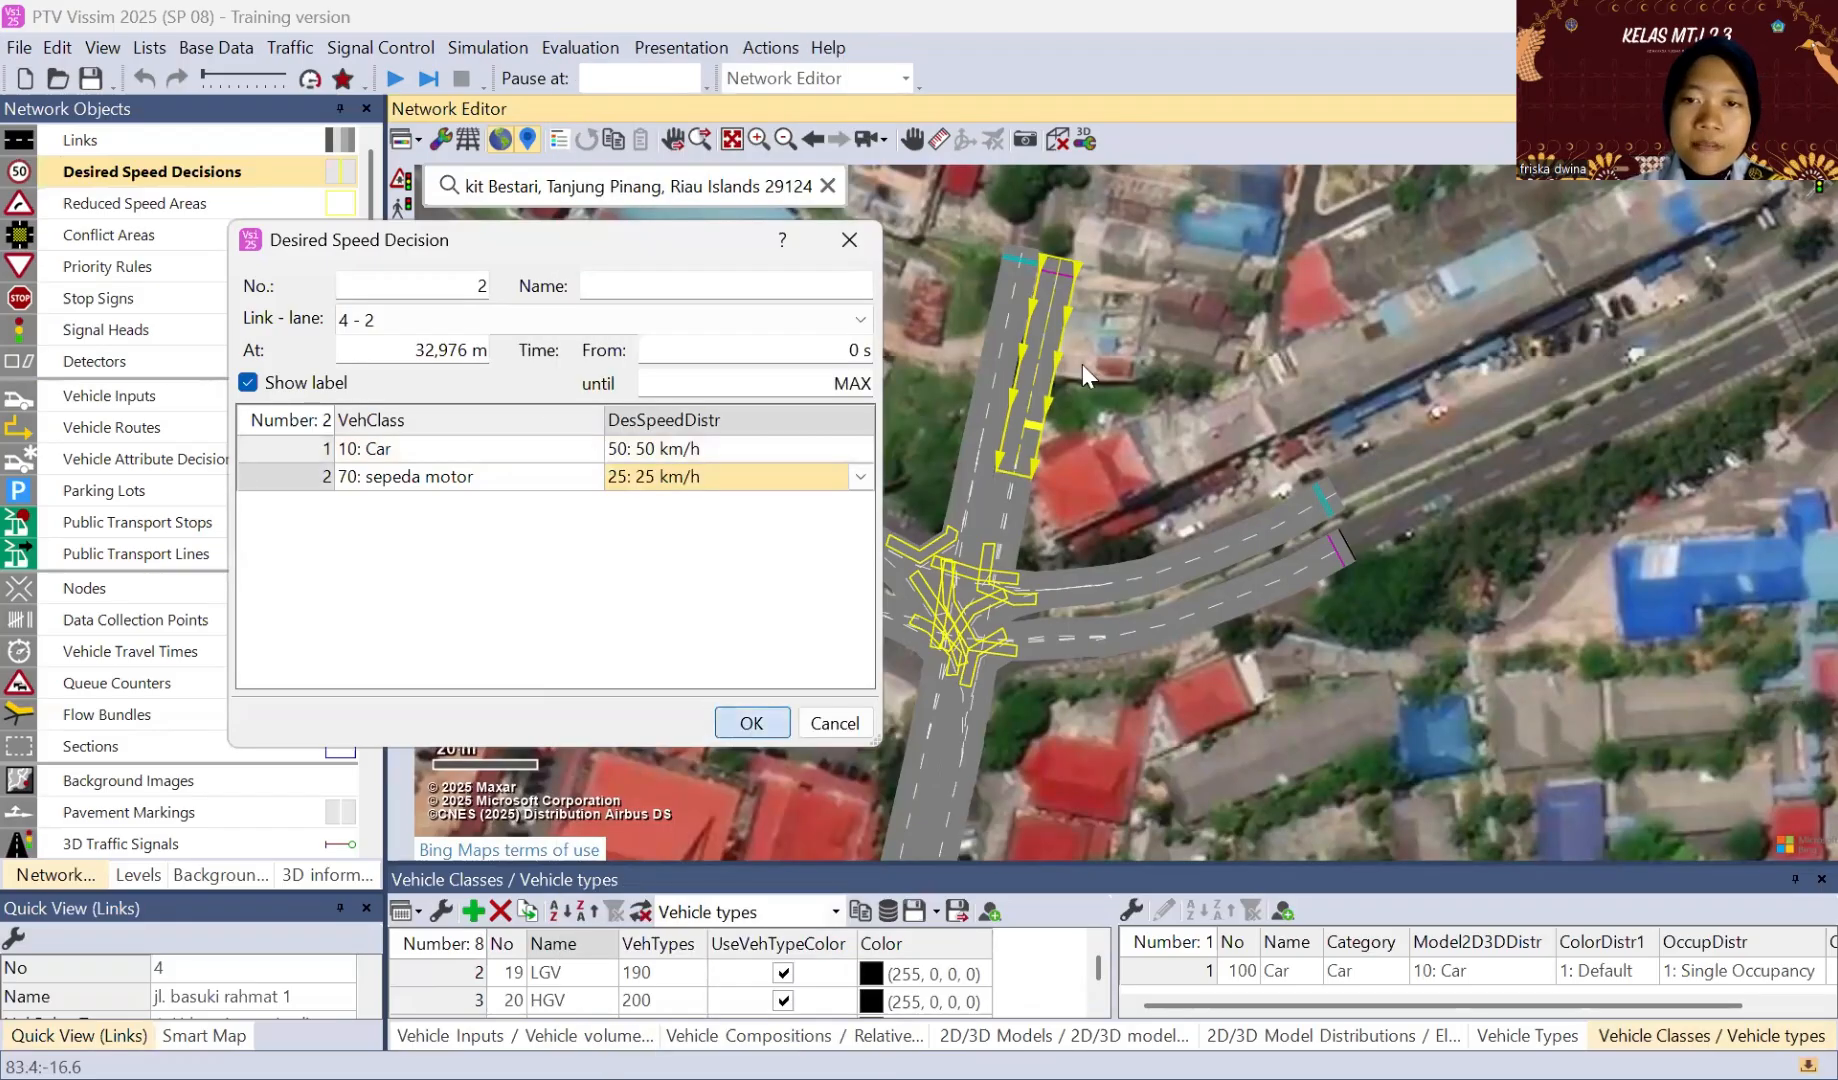
click(750, 722)
drag(1032, 432, 1030, 493)
Step: Place a desired speed decision on lane 2 of link 6, jl. basuki rahmat 2, at about 48.7 m with two vehicle class rows
click(1109, 641)
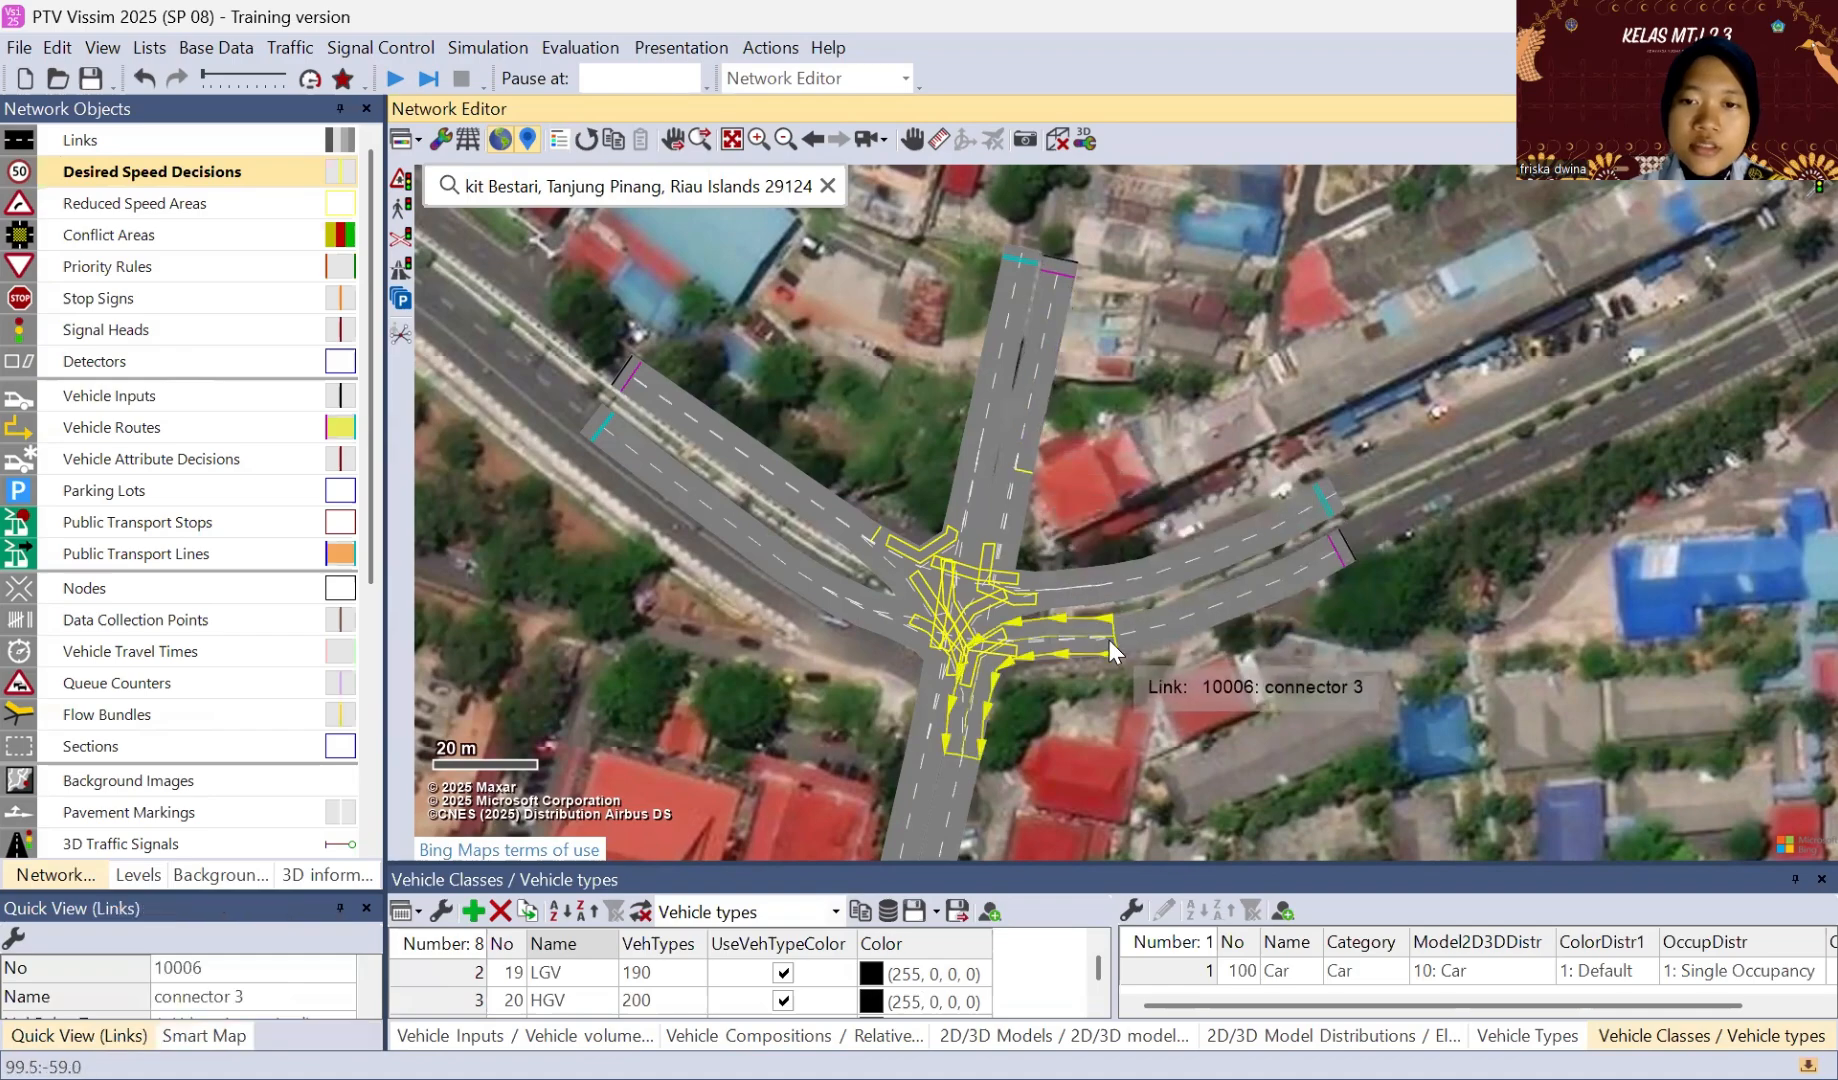
click(1137, 625)
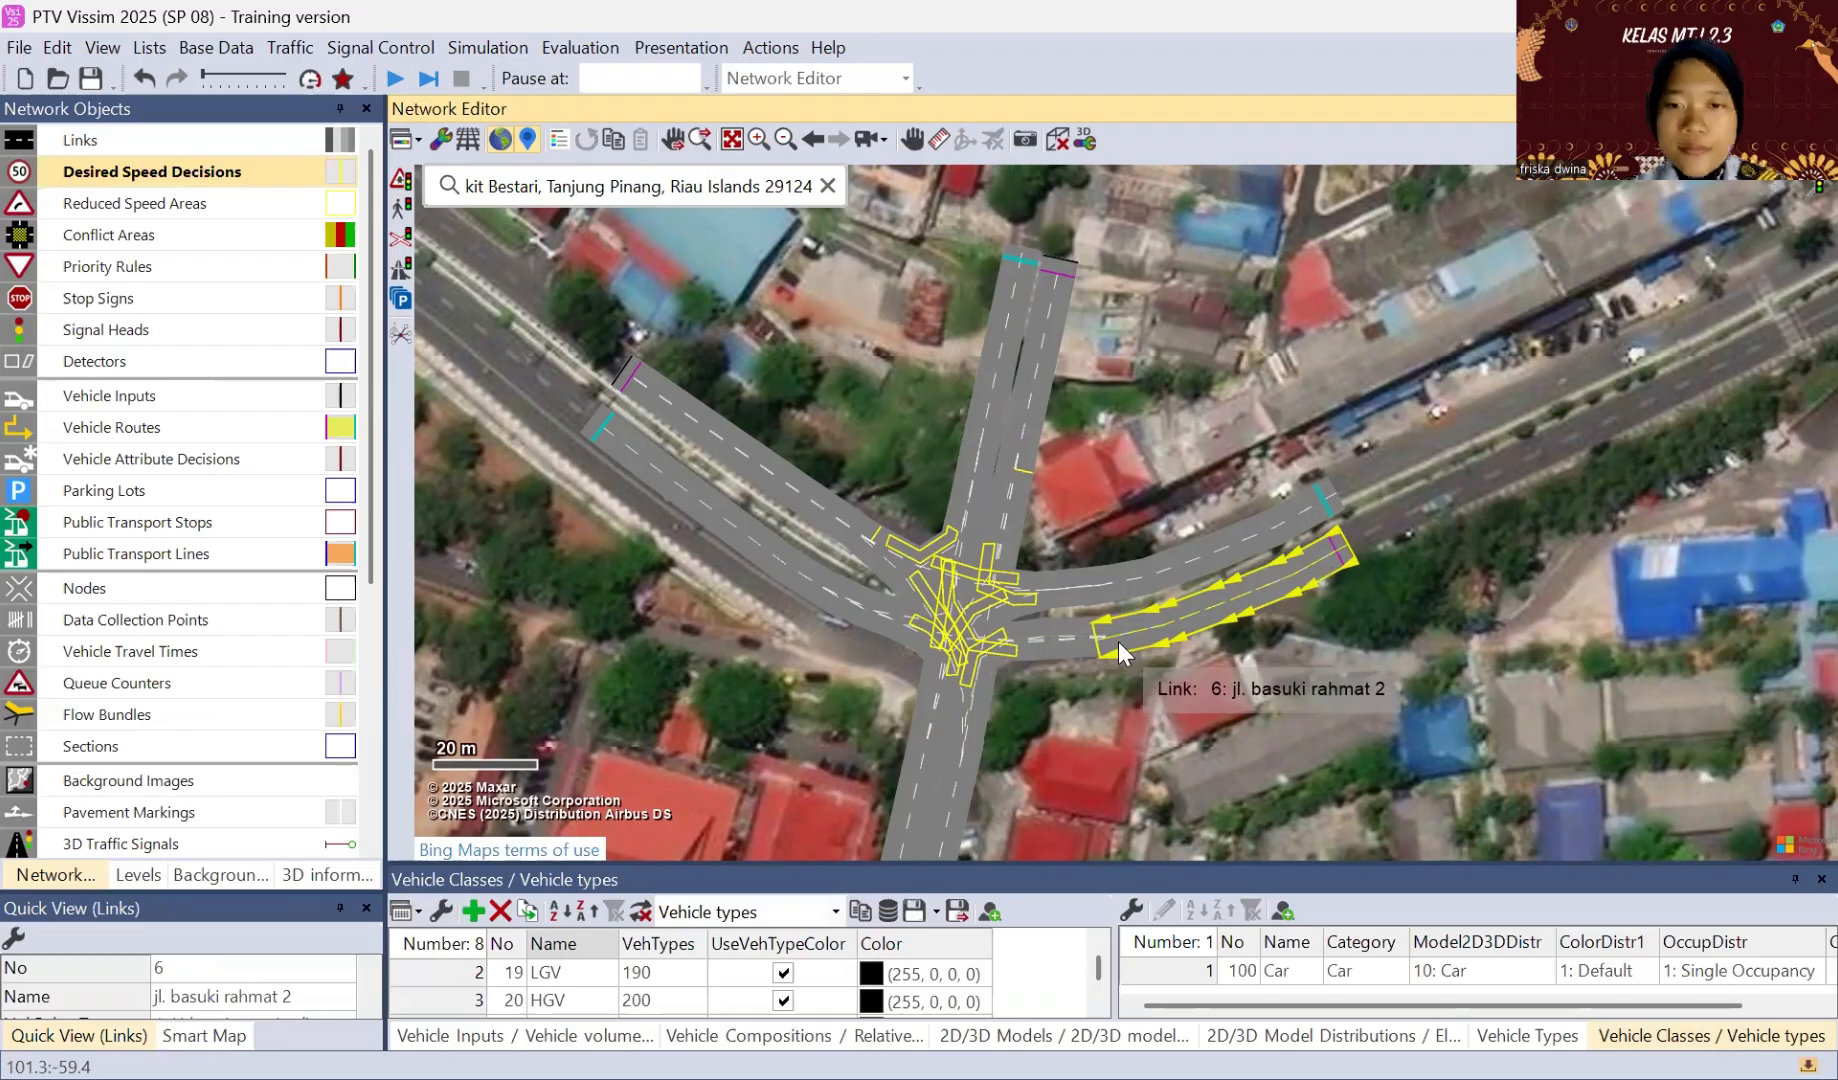
ctrl+right_click(1119, 642)
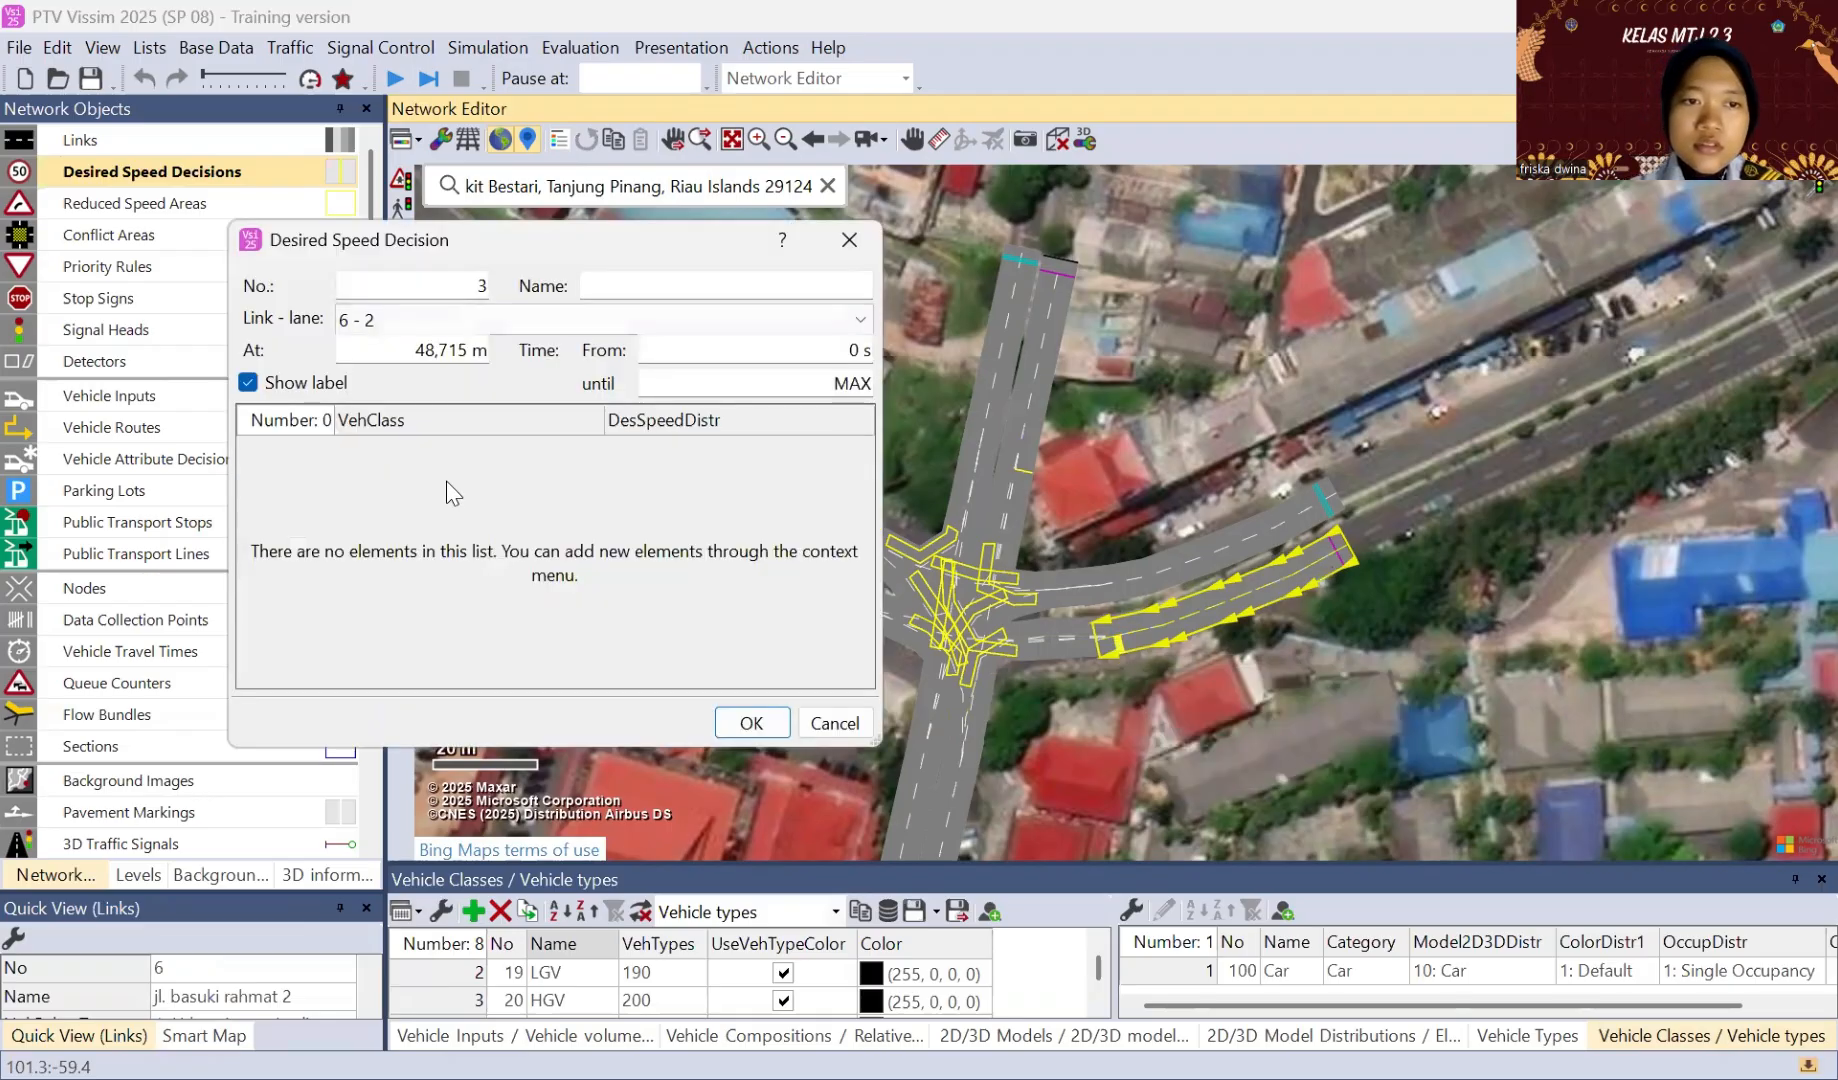
right_click(446, 478)
click(470, 500)
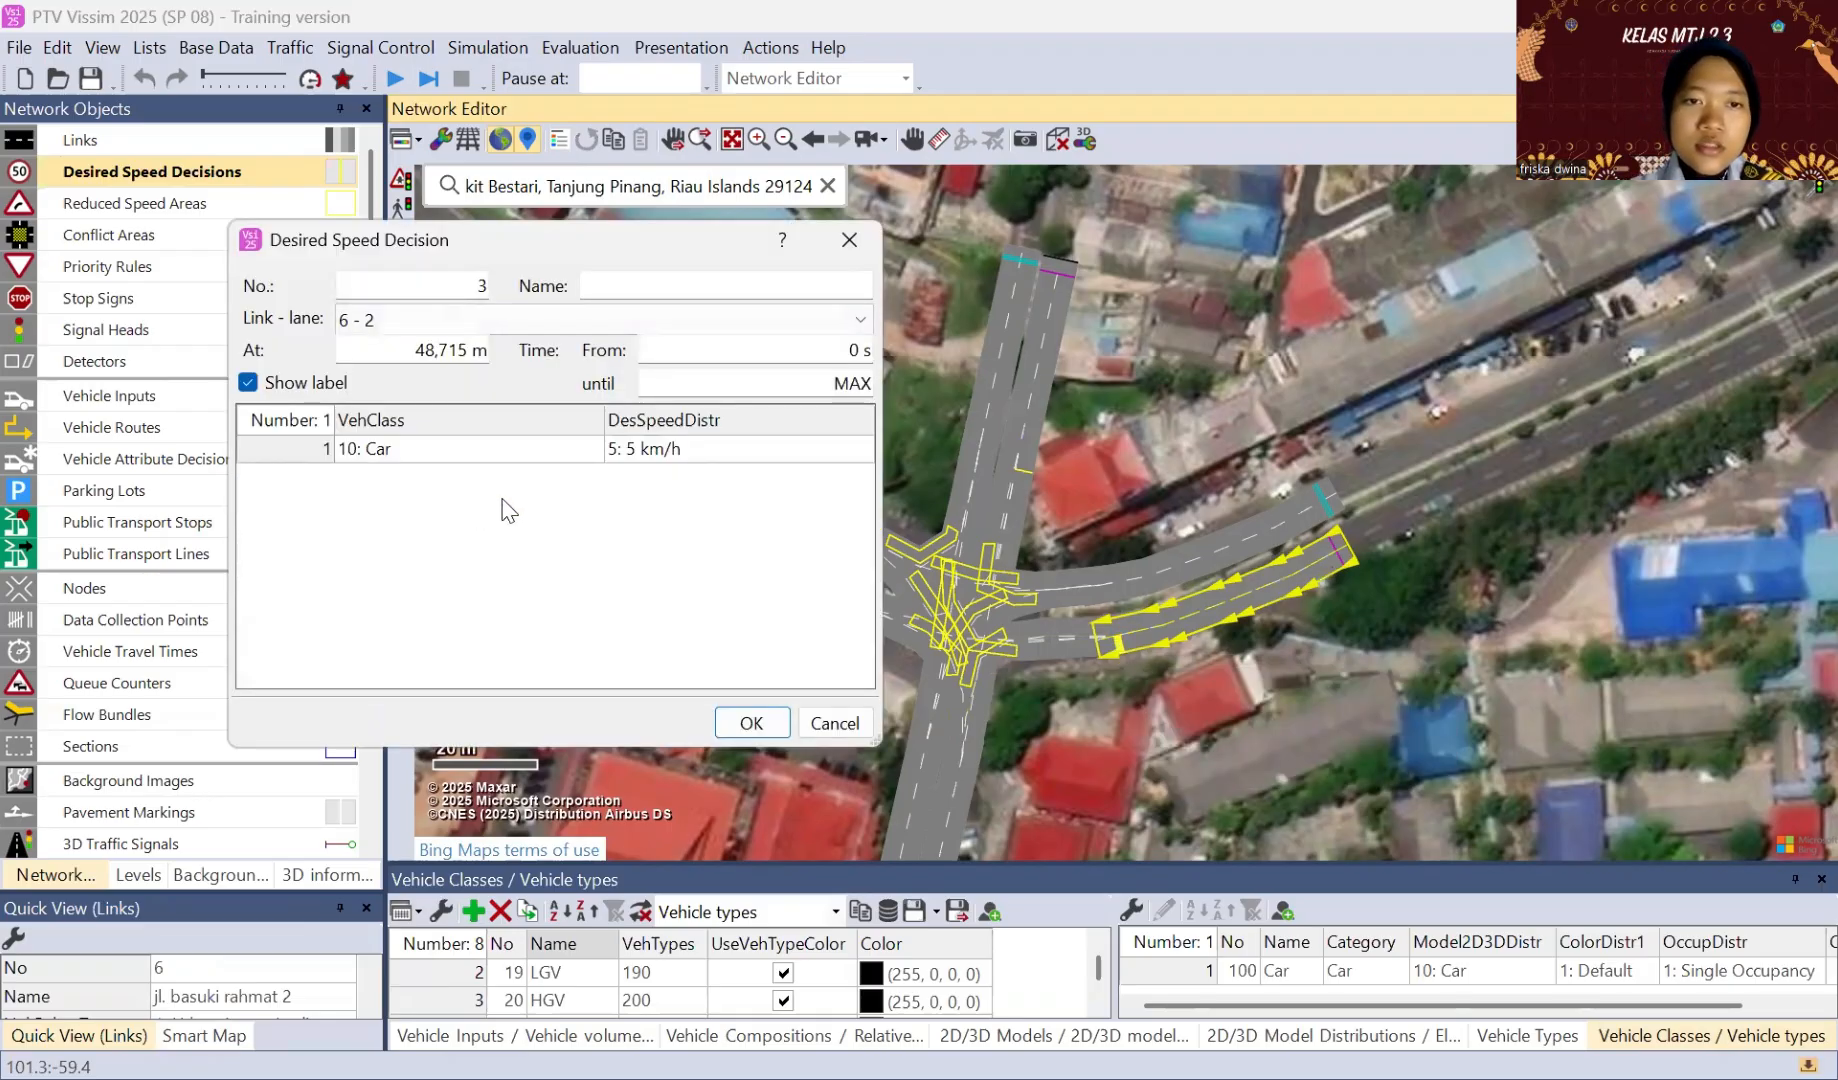
right_click(508, 496)
click(527, 509)
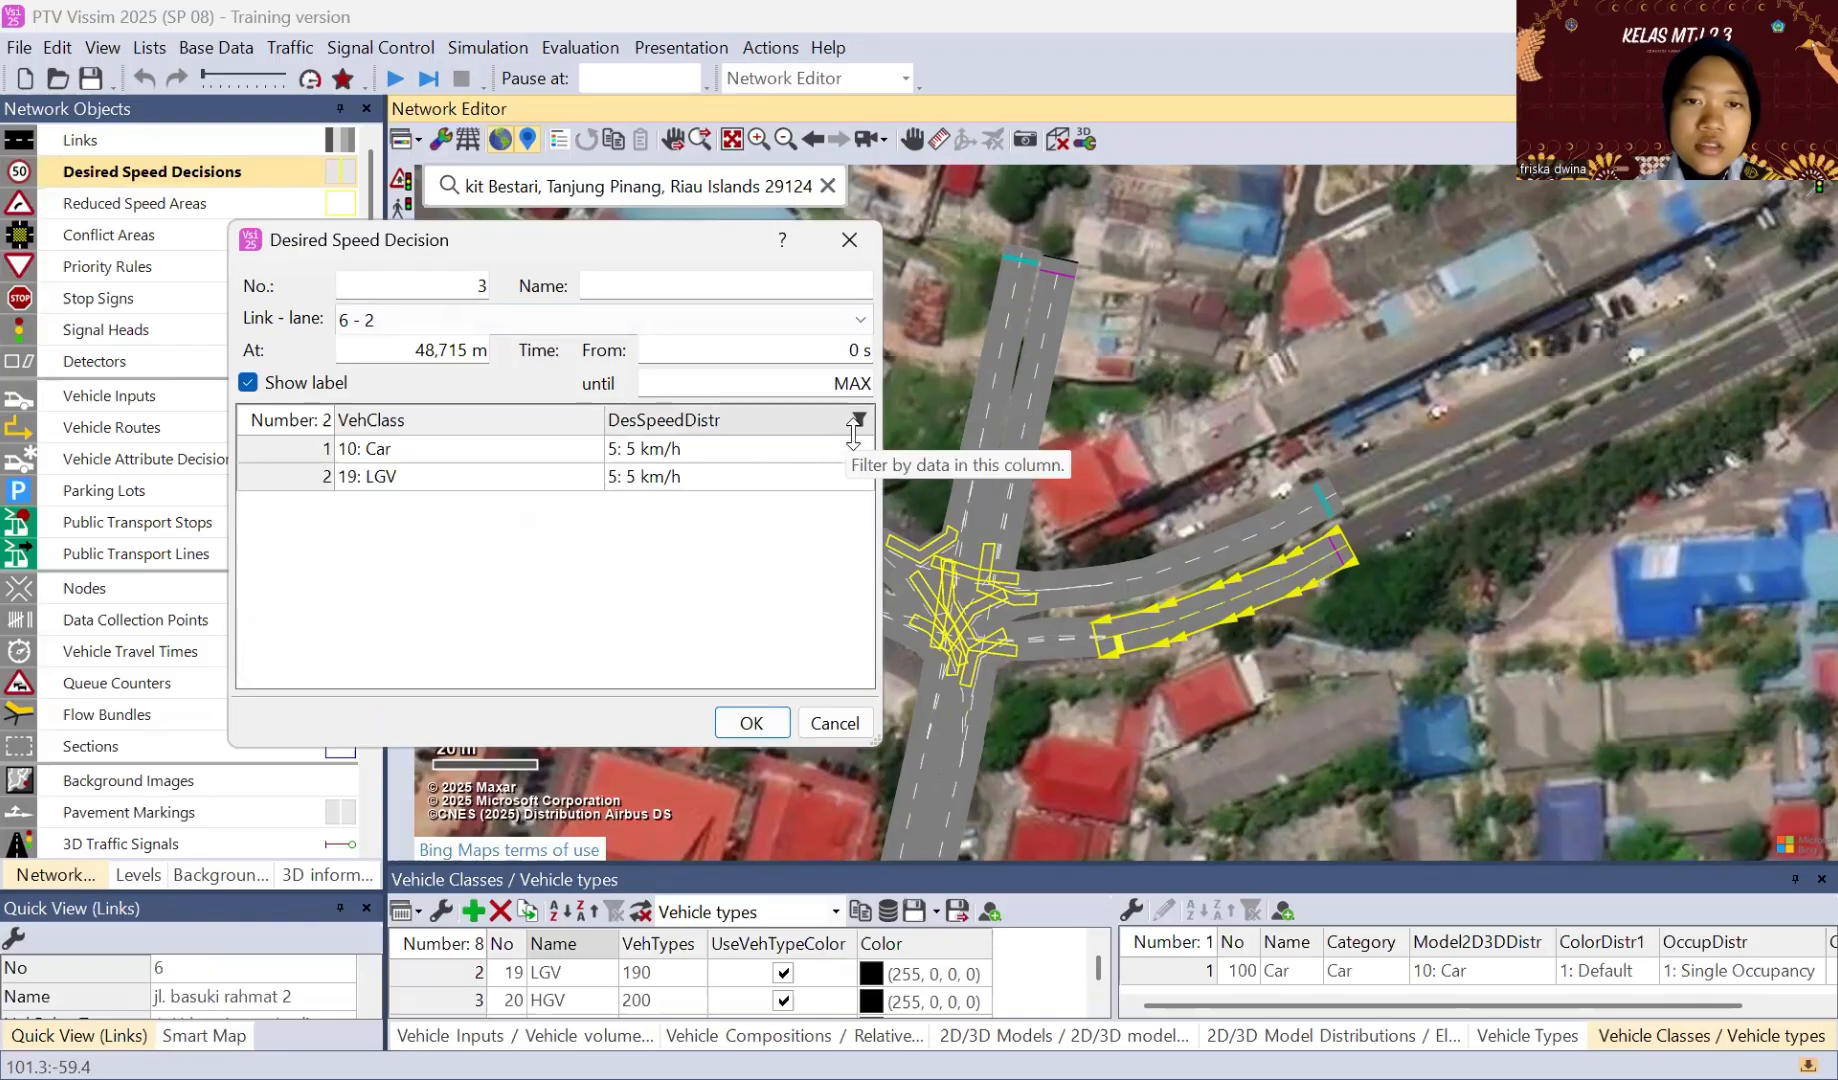
Step: Set the speed distributions of the link 6 decision to 50 km/h for Car and 25 km/h for the second row
click(712, 448)
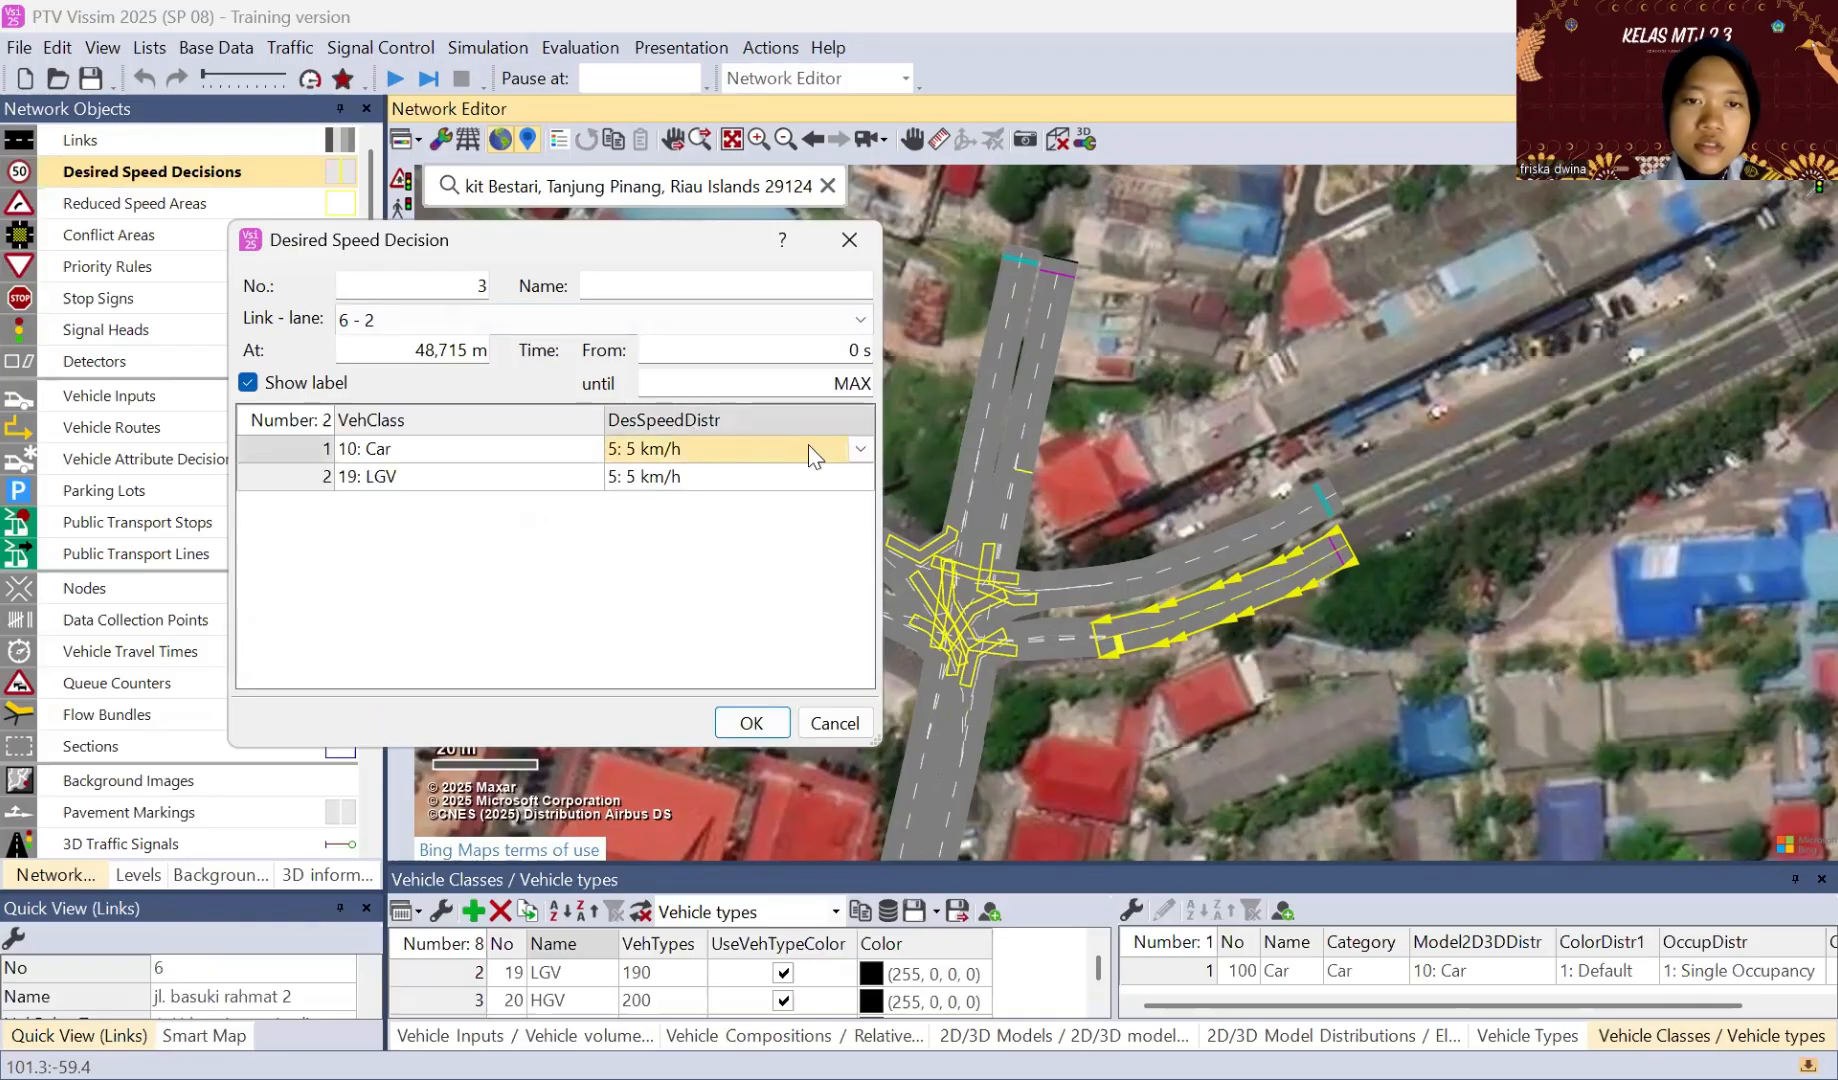
click(857, 449)
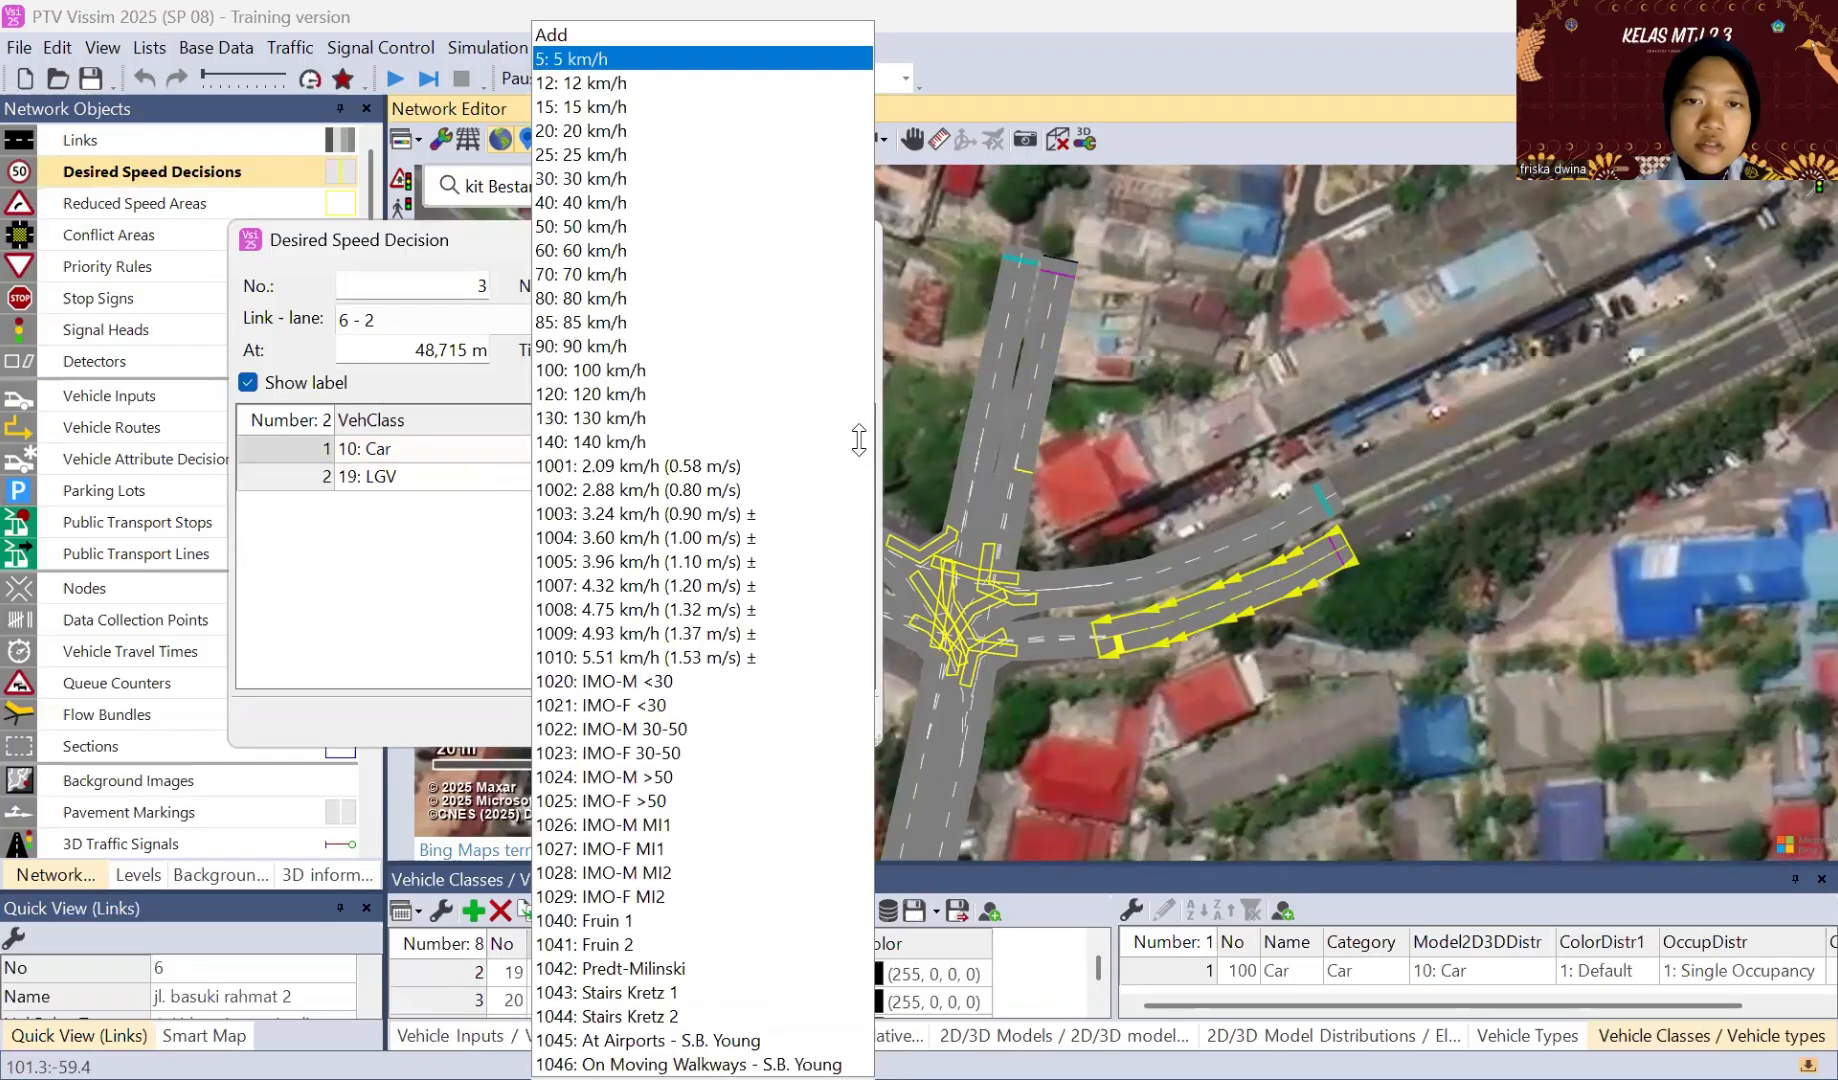
click(862, 462)
click(862, 462)
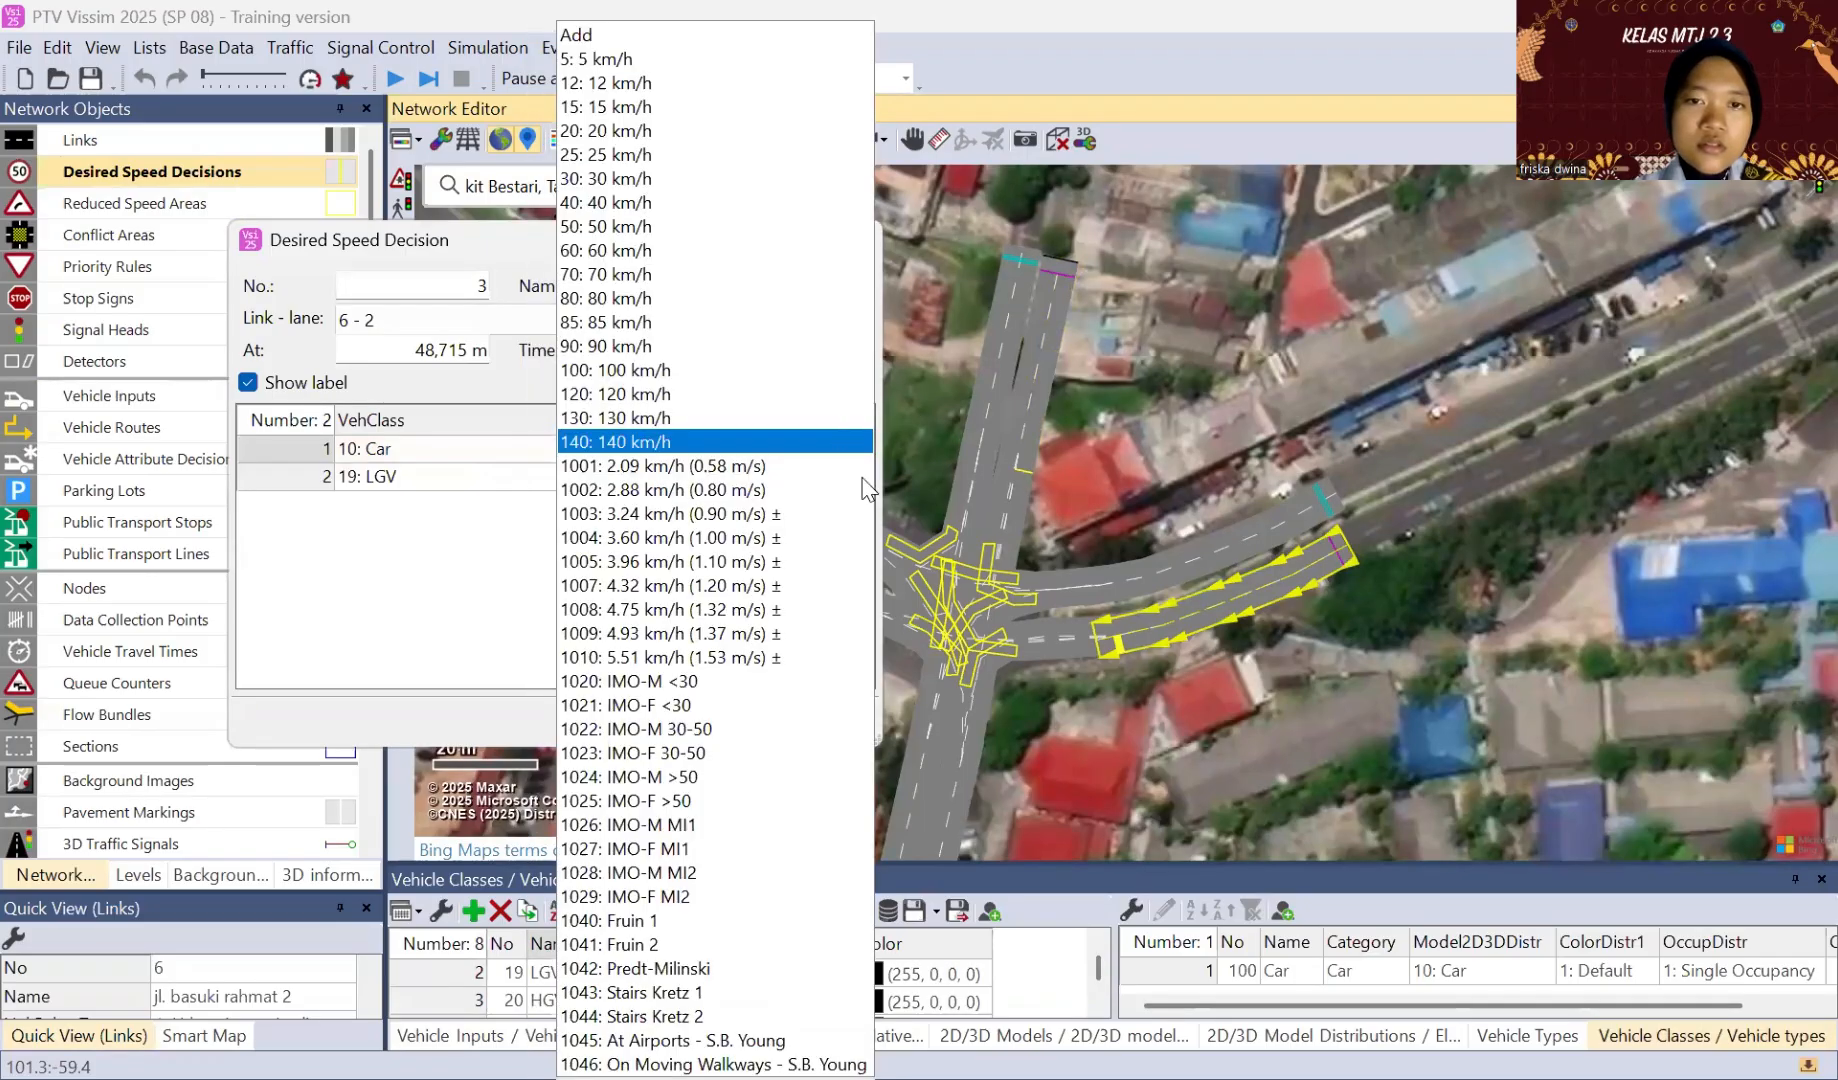
key(5)
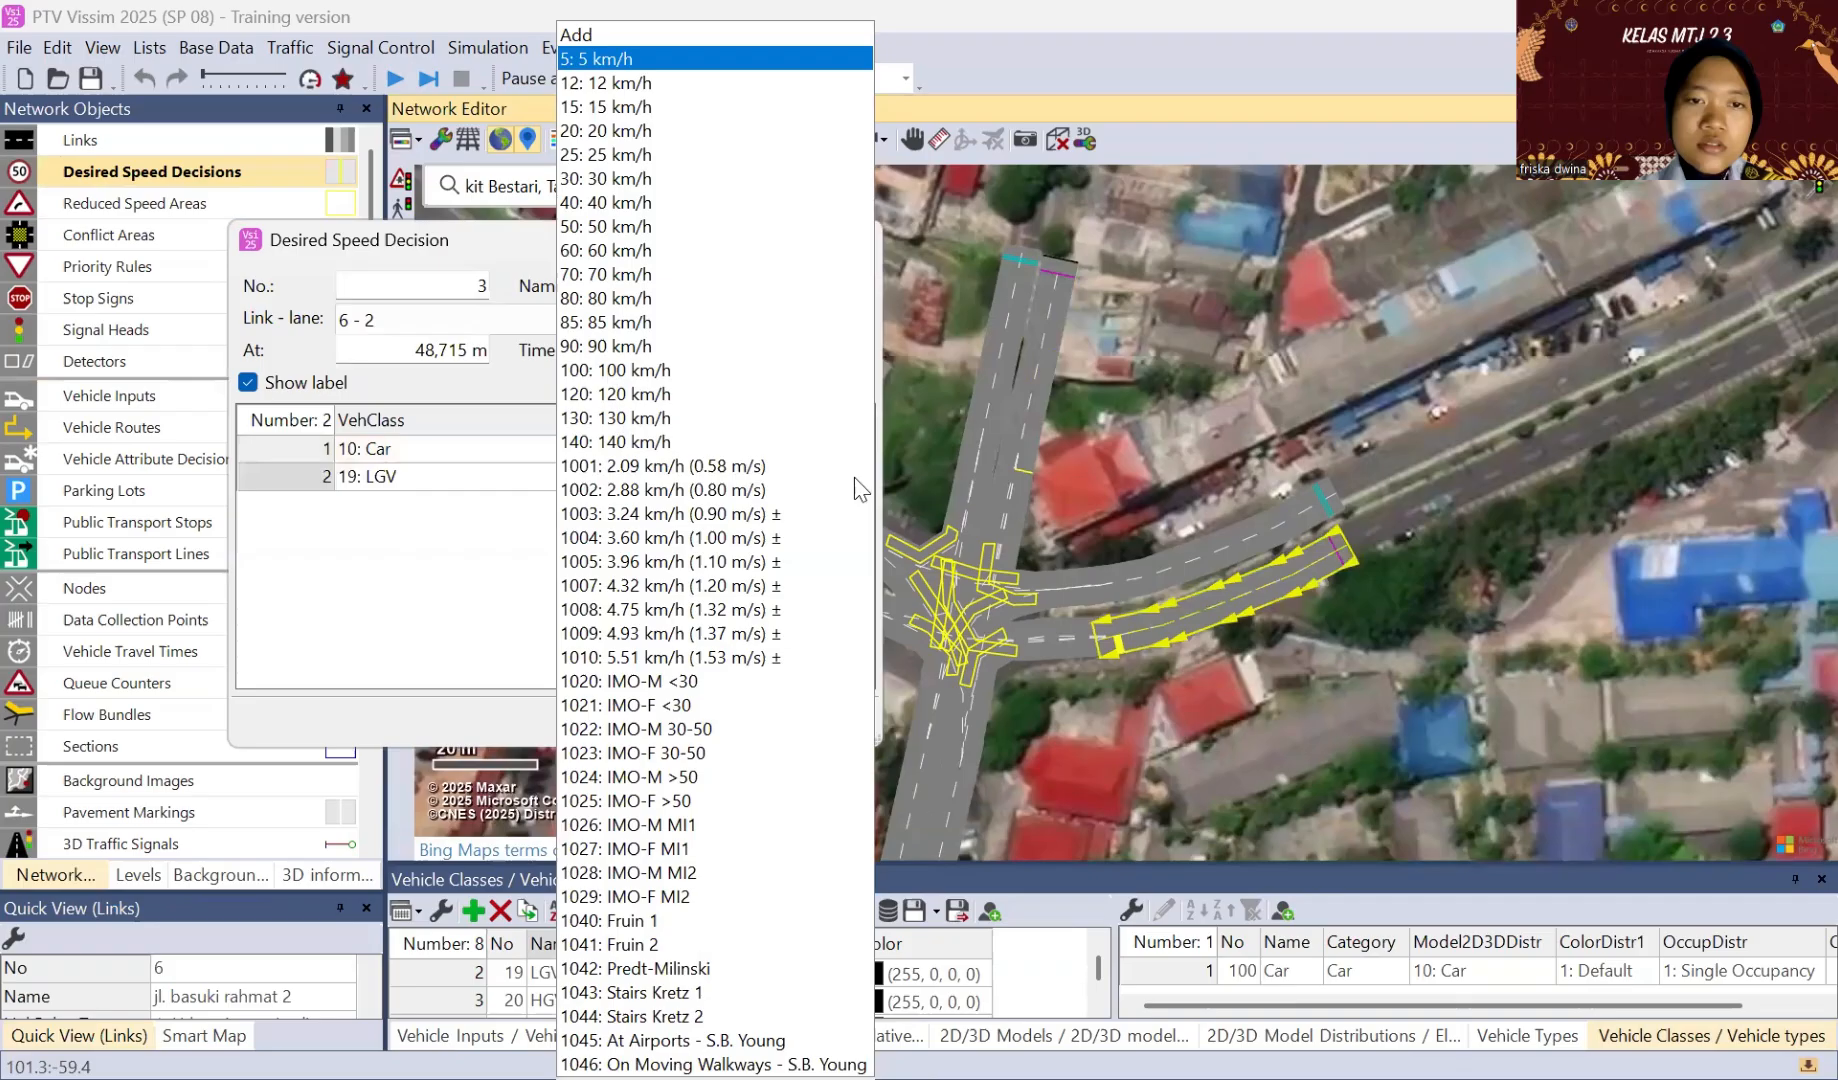
click(593, 162)
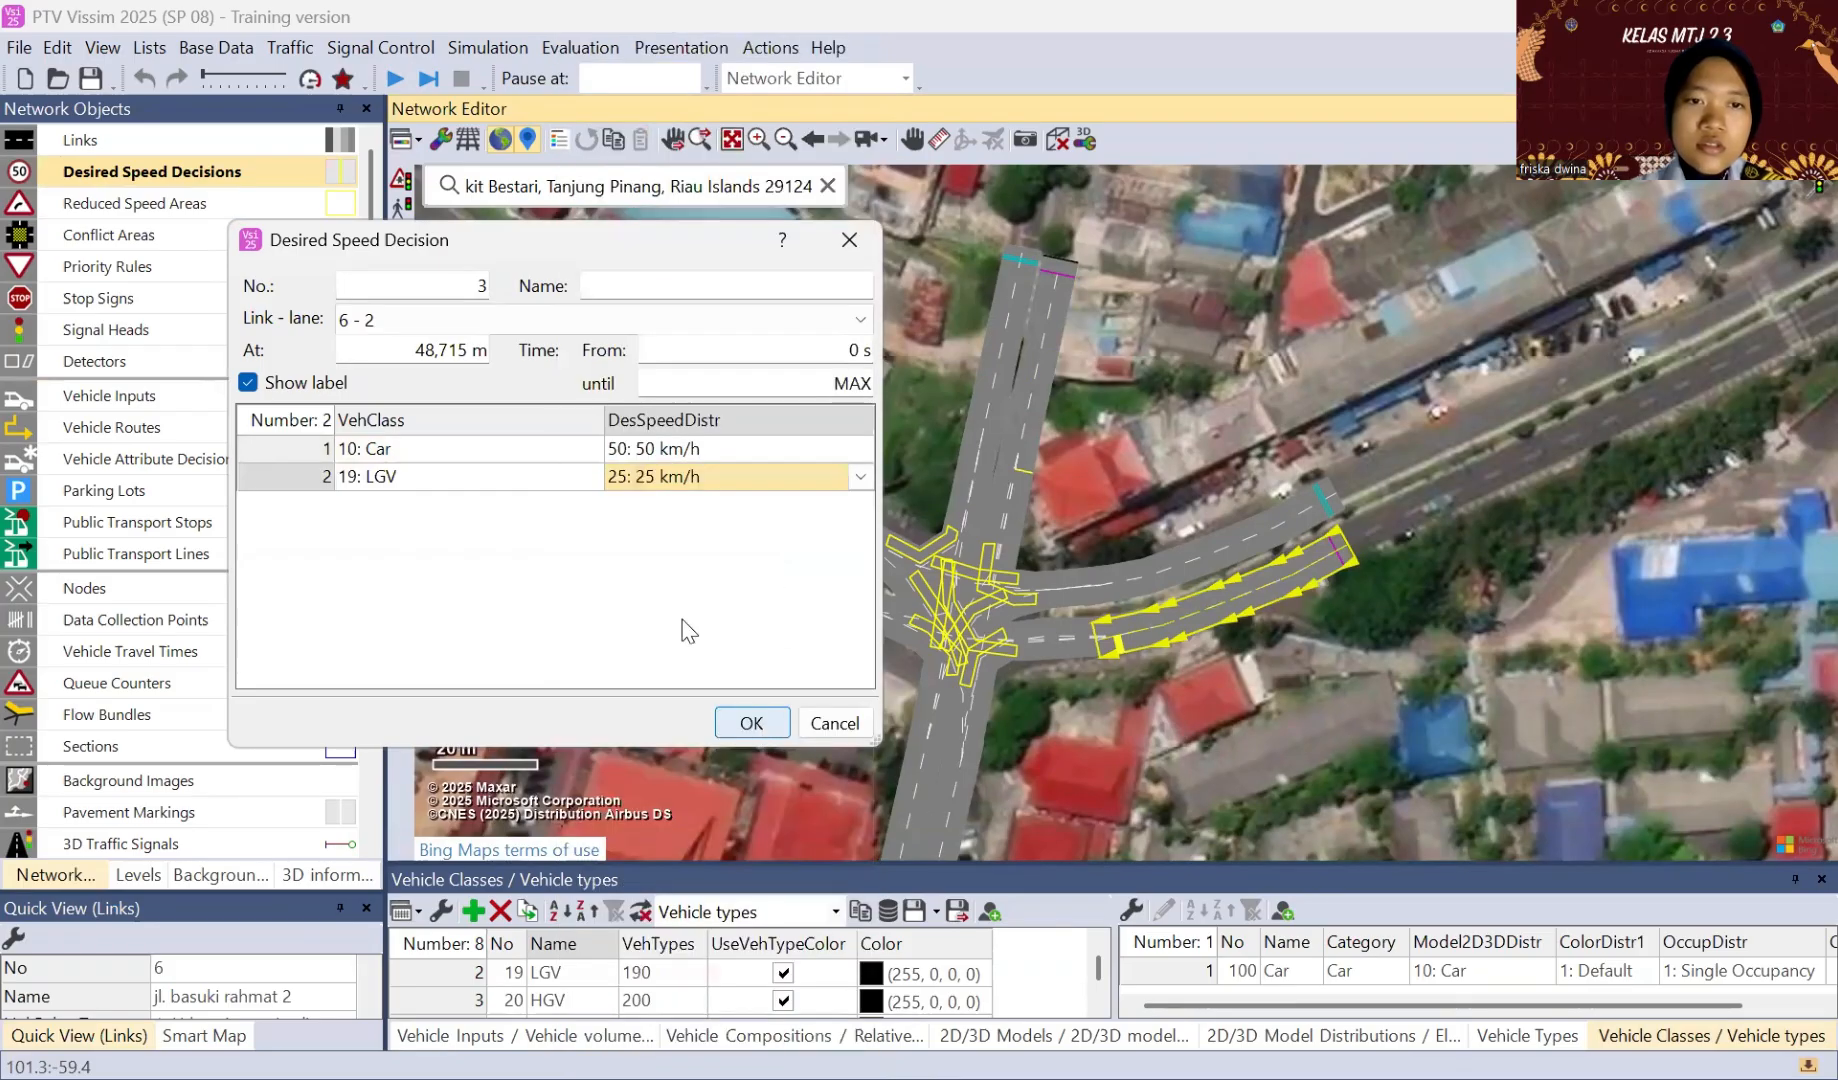
Step: Change the second vehicle class of the link 6 decision to 70: sepeda motor and accept the settings
click(590, 477)
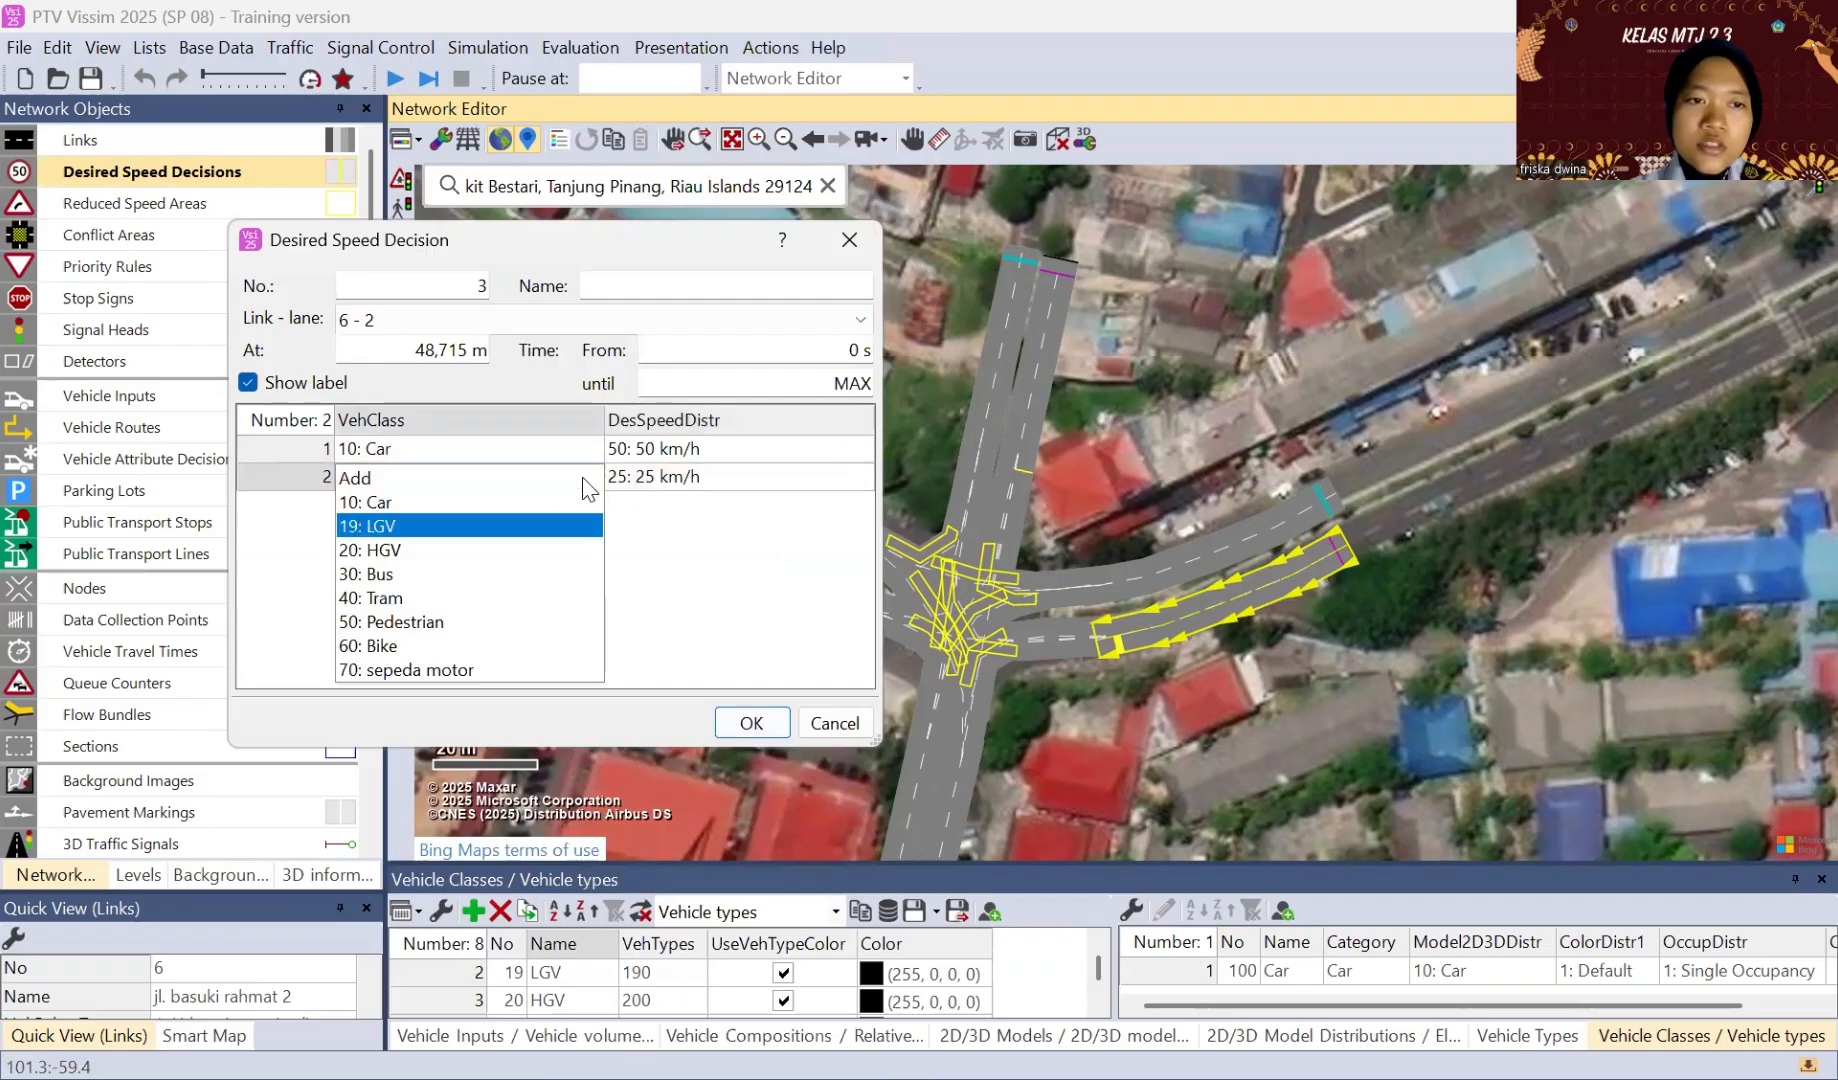
click(468, 669)
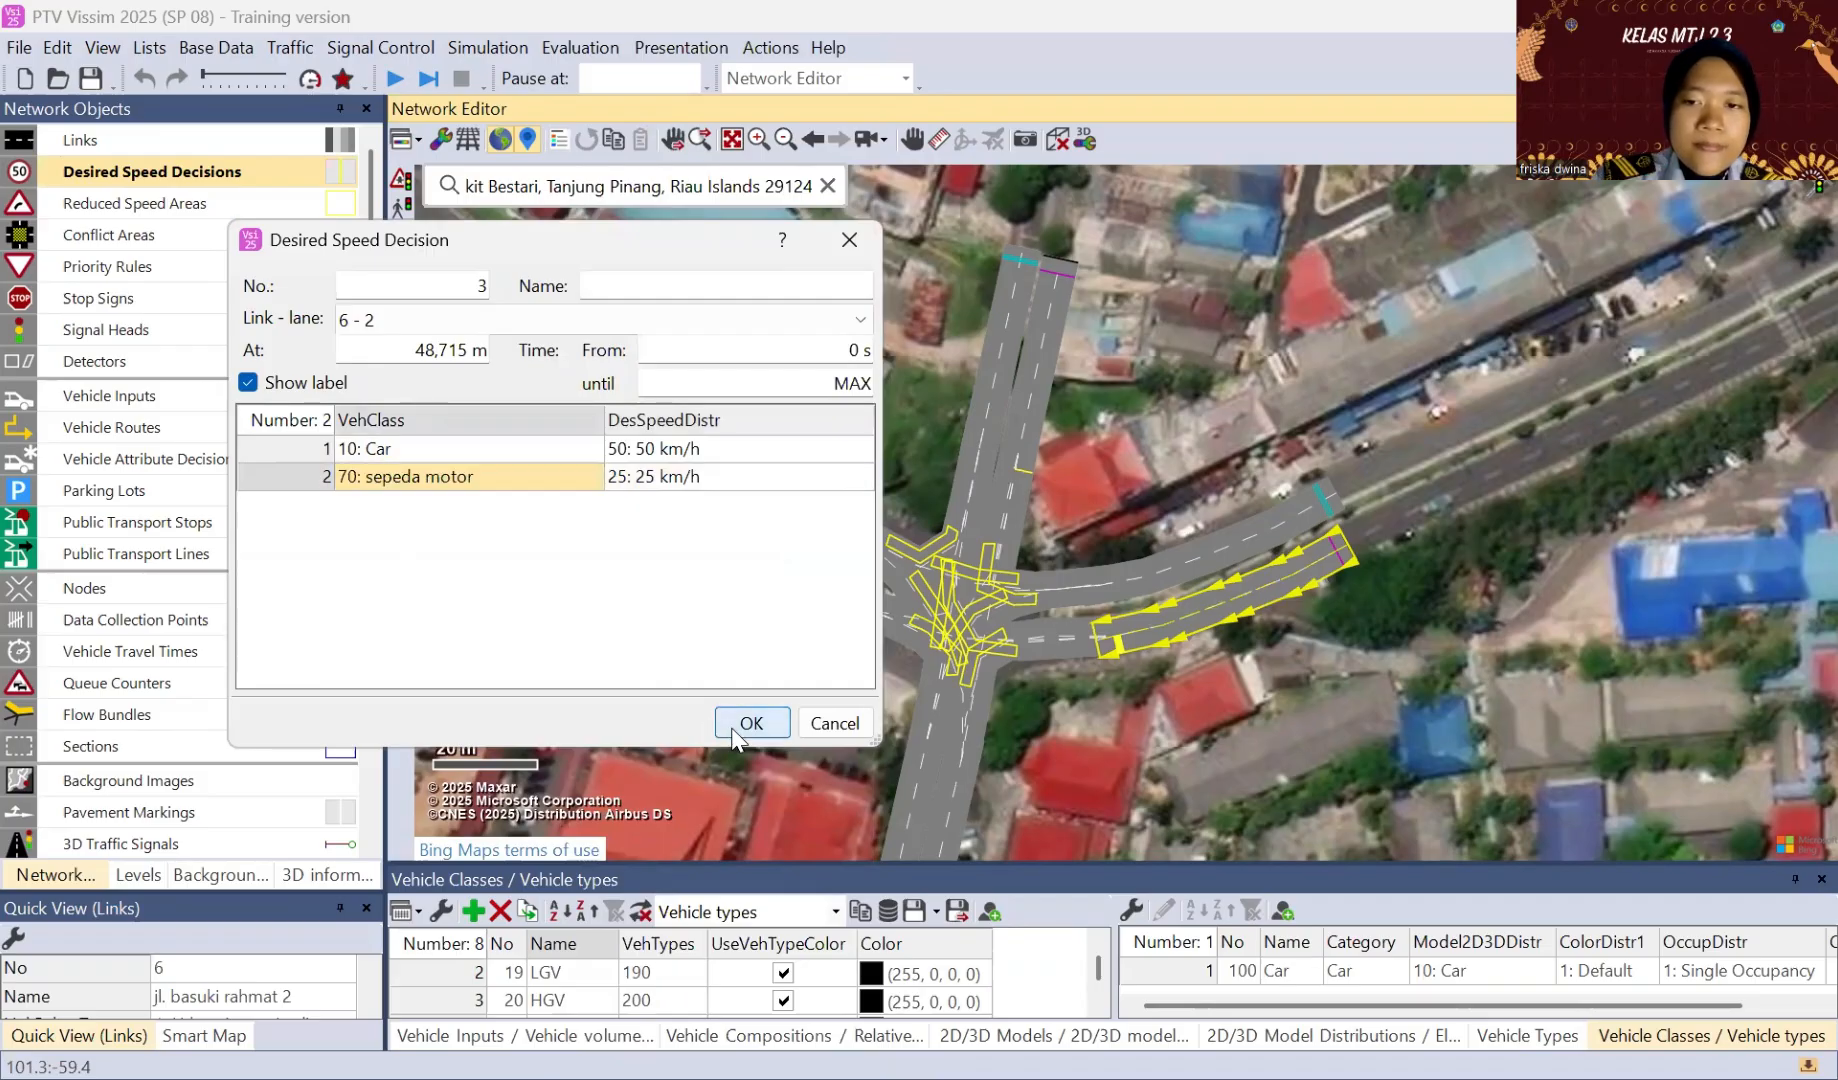
click(751, 722)
Step: Place a desired speed decision on lane 2 of link 8, jl. basuki rahmat 3, at about 43.3 m
click(923, 785)
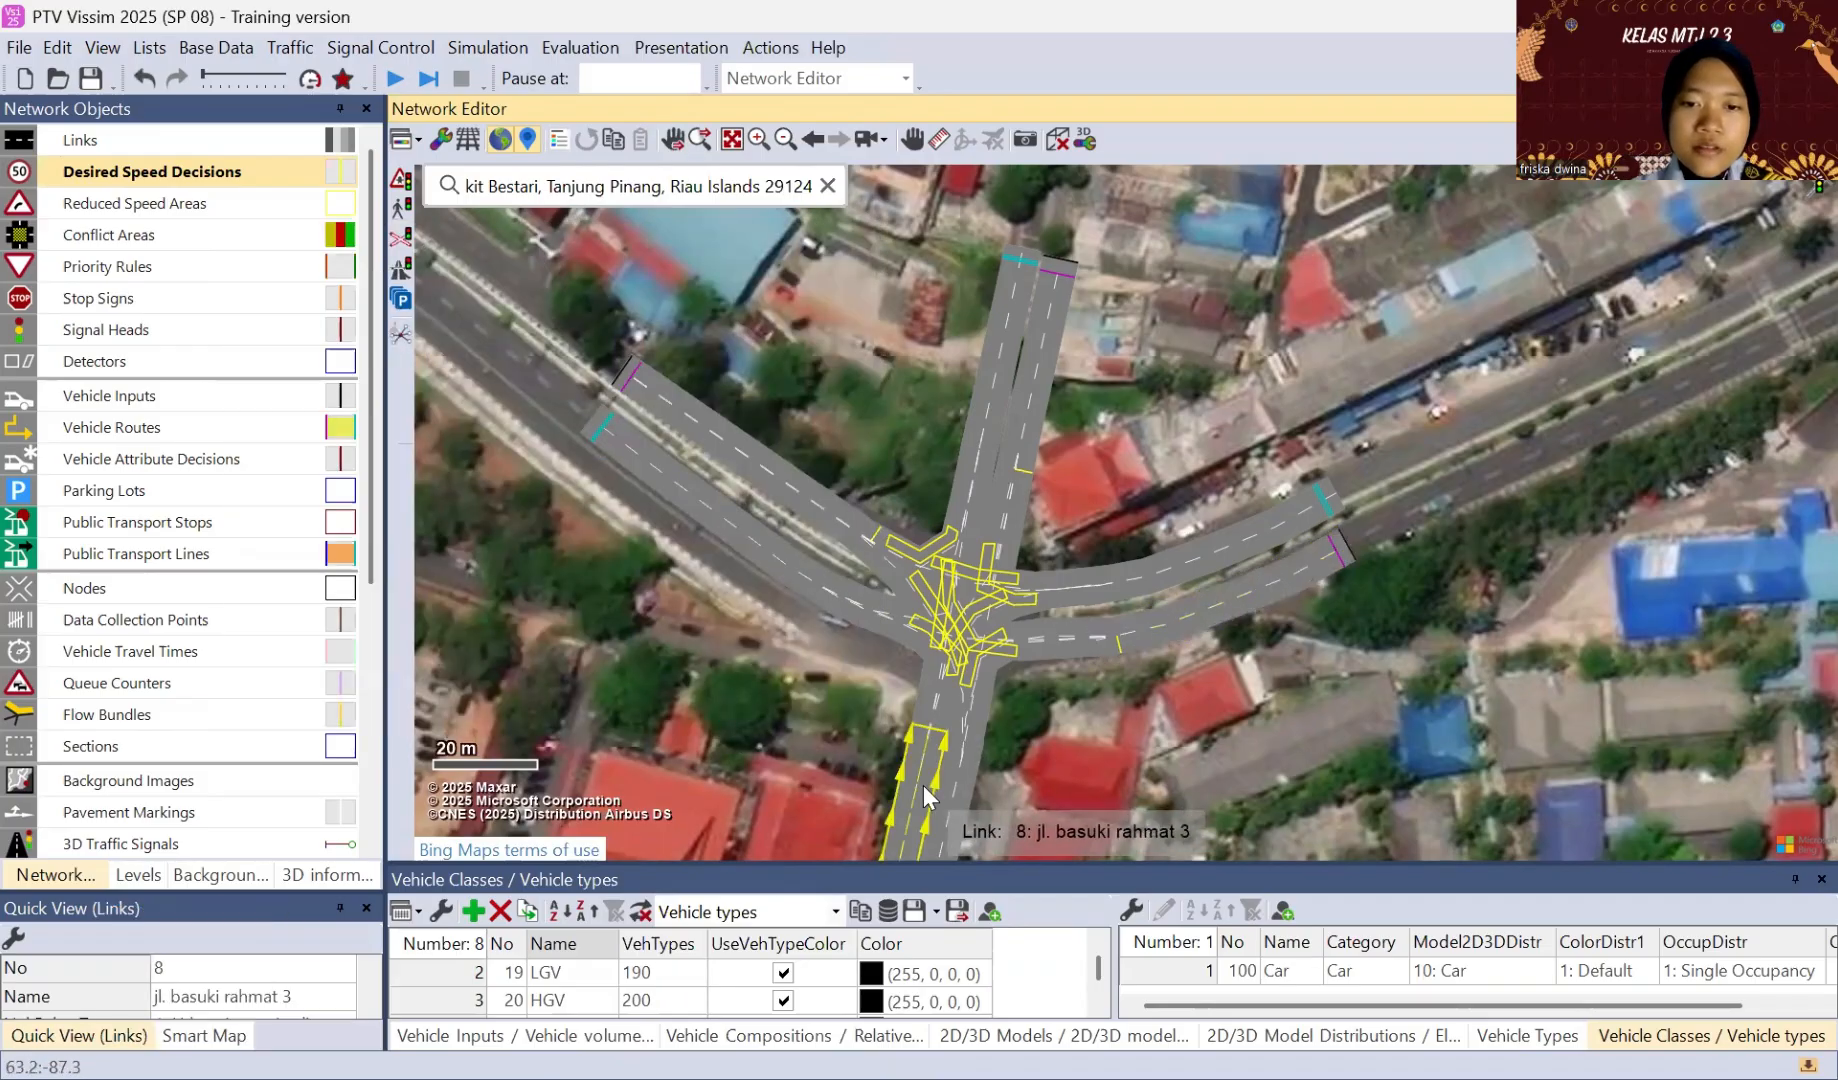
ctrl+right_click(917, 745)
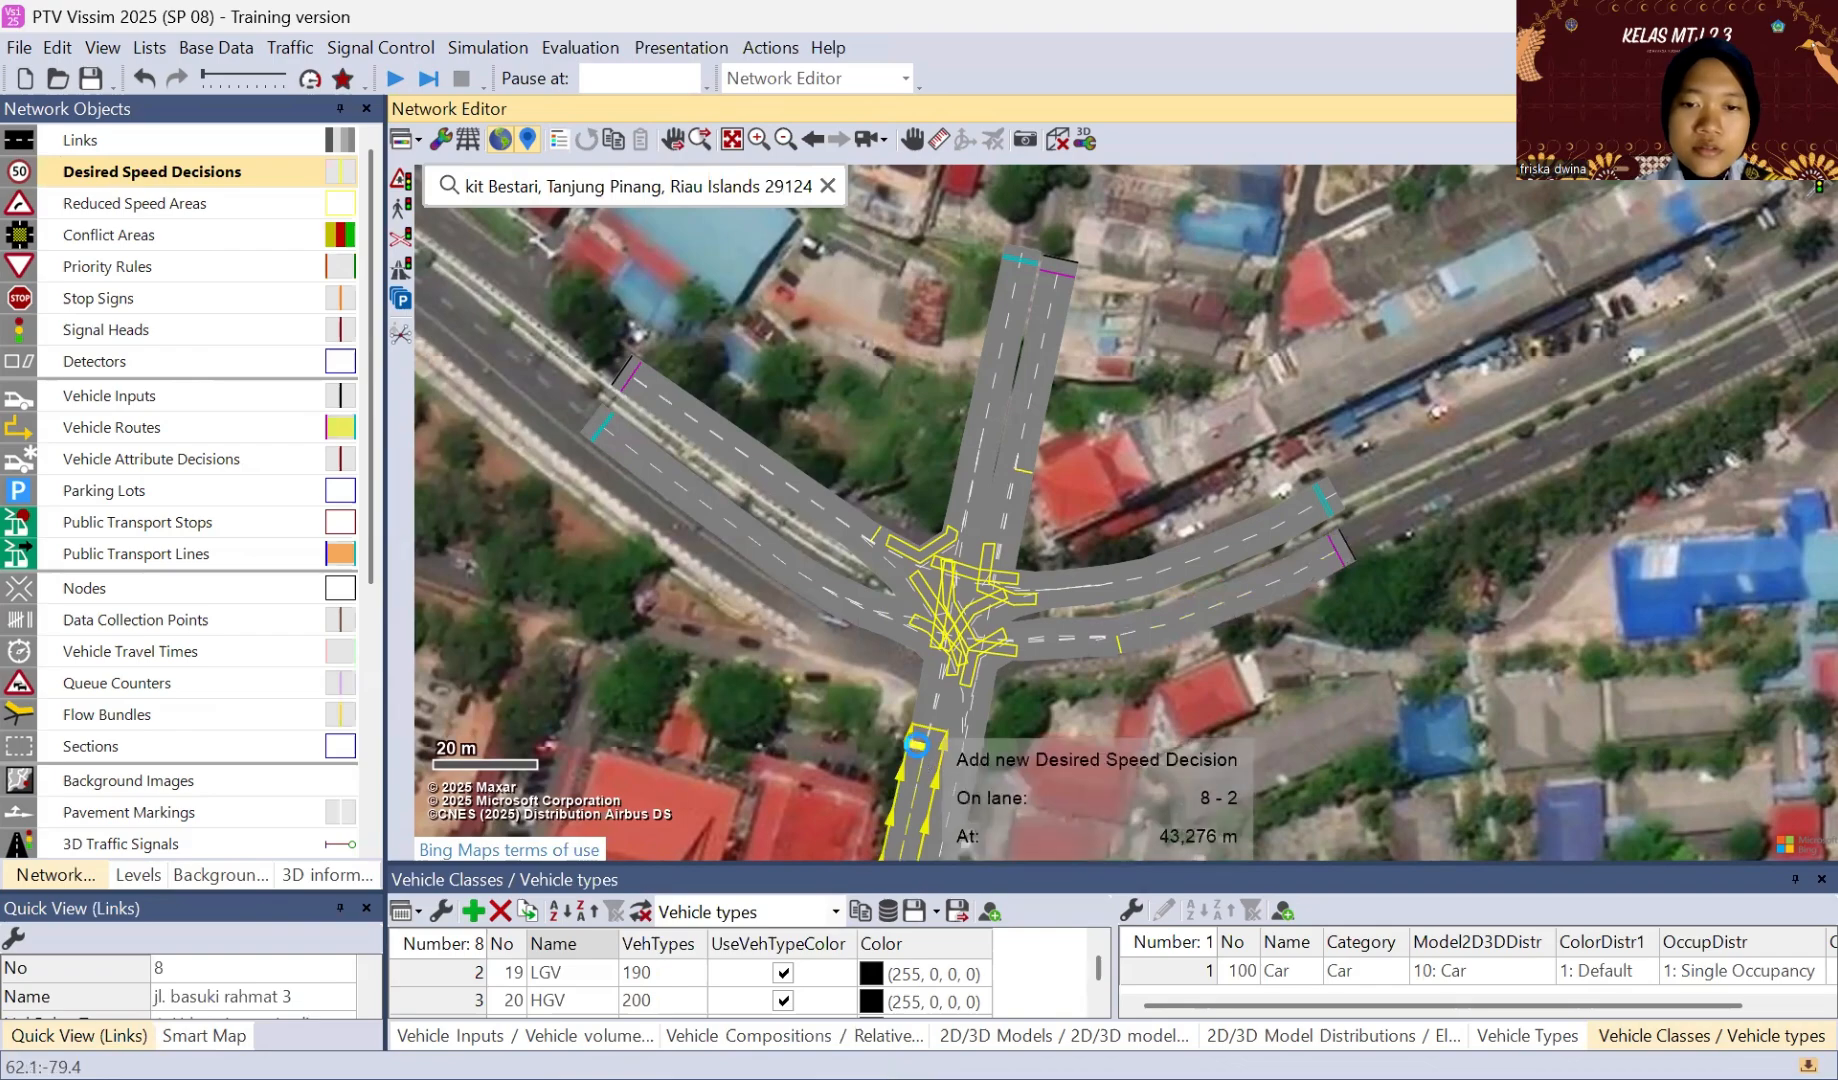
ctrl+right_click(917, 746)
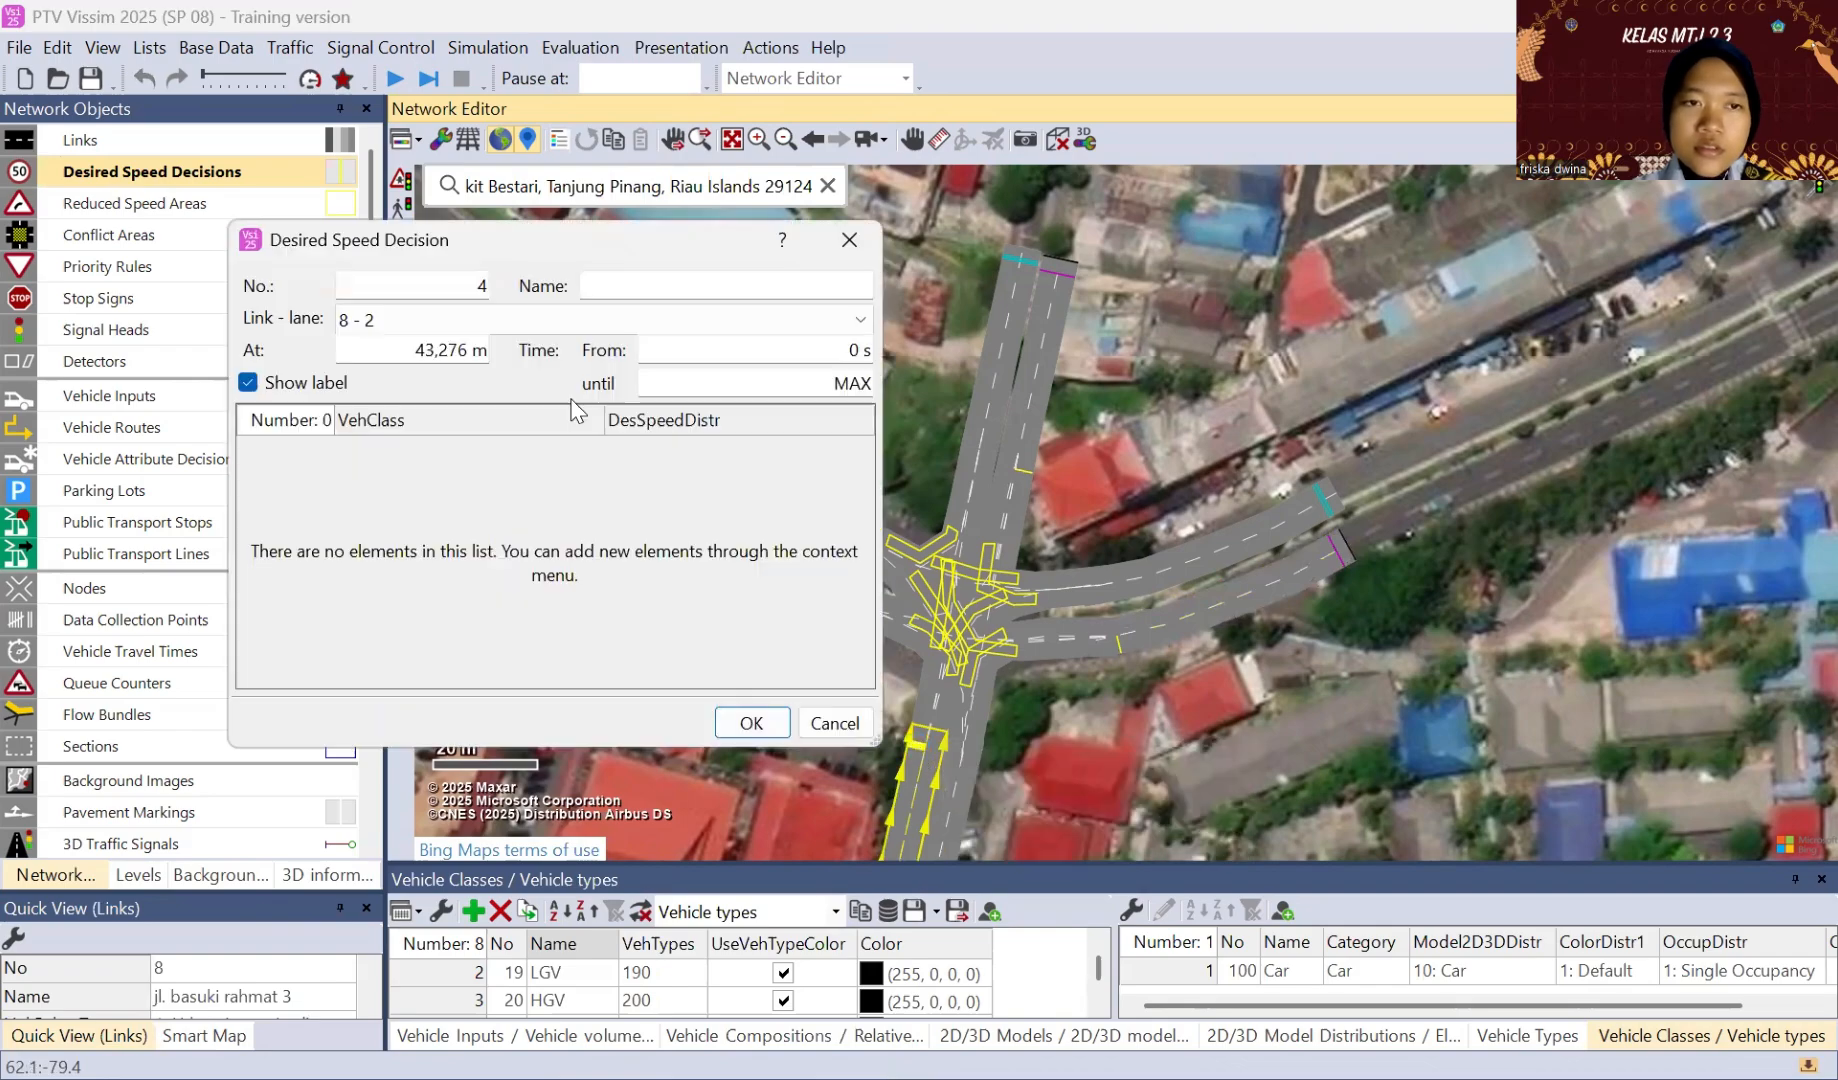
Step: Add vehicle classes 10: Car and 70: sepeda motor to the desired speed decision on link 8
right_click(403, 470)
click(425, 481)
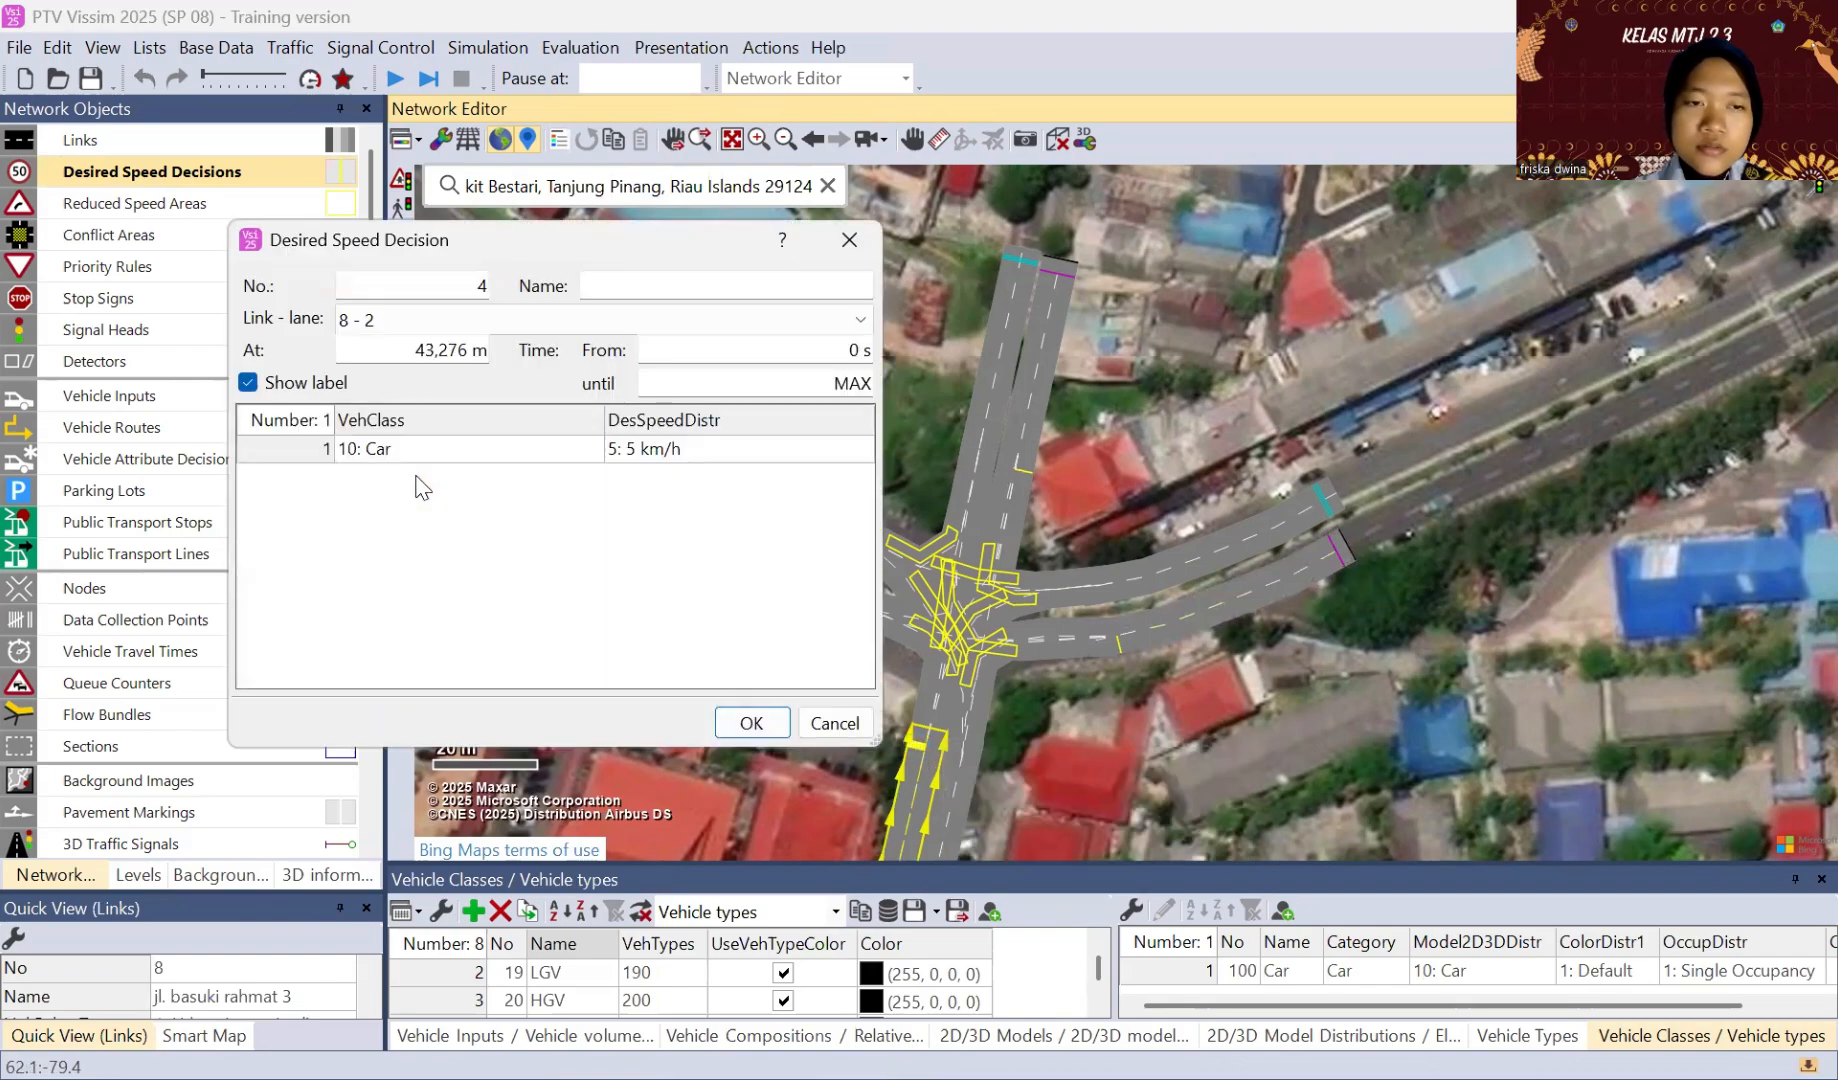
right_click(535, 459)
click(475, 600)
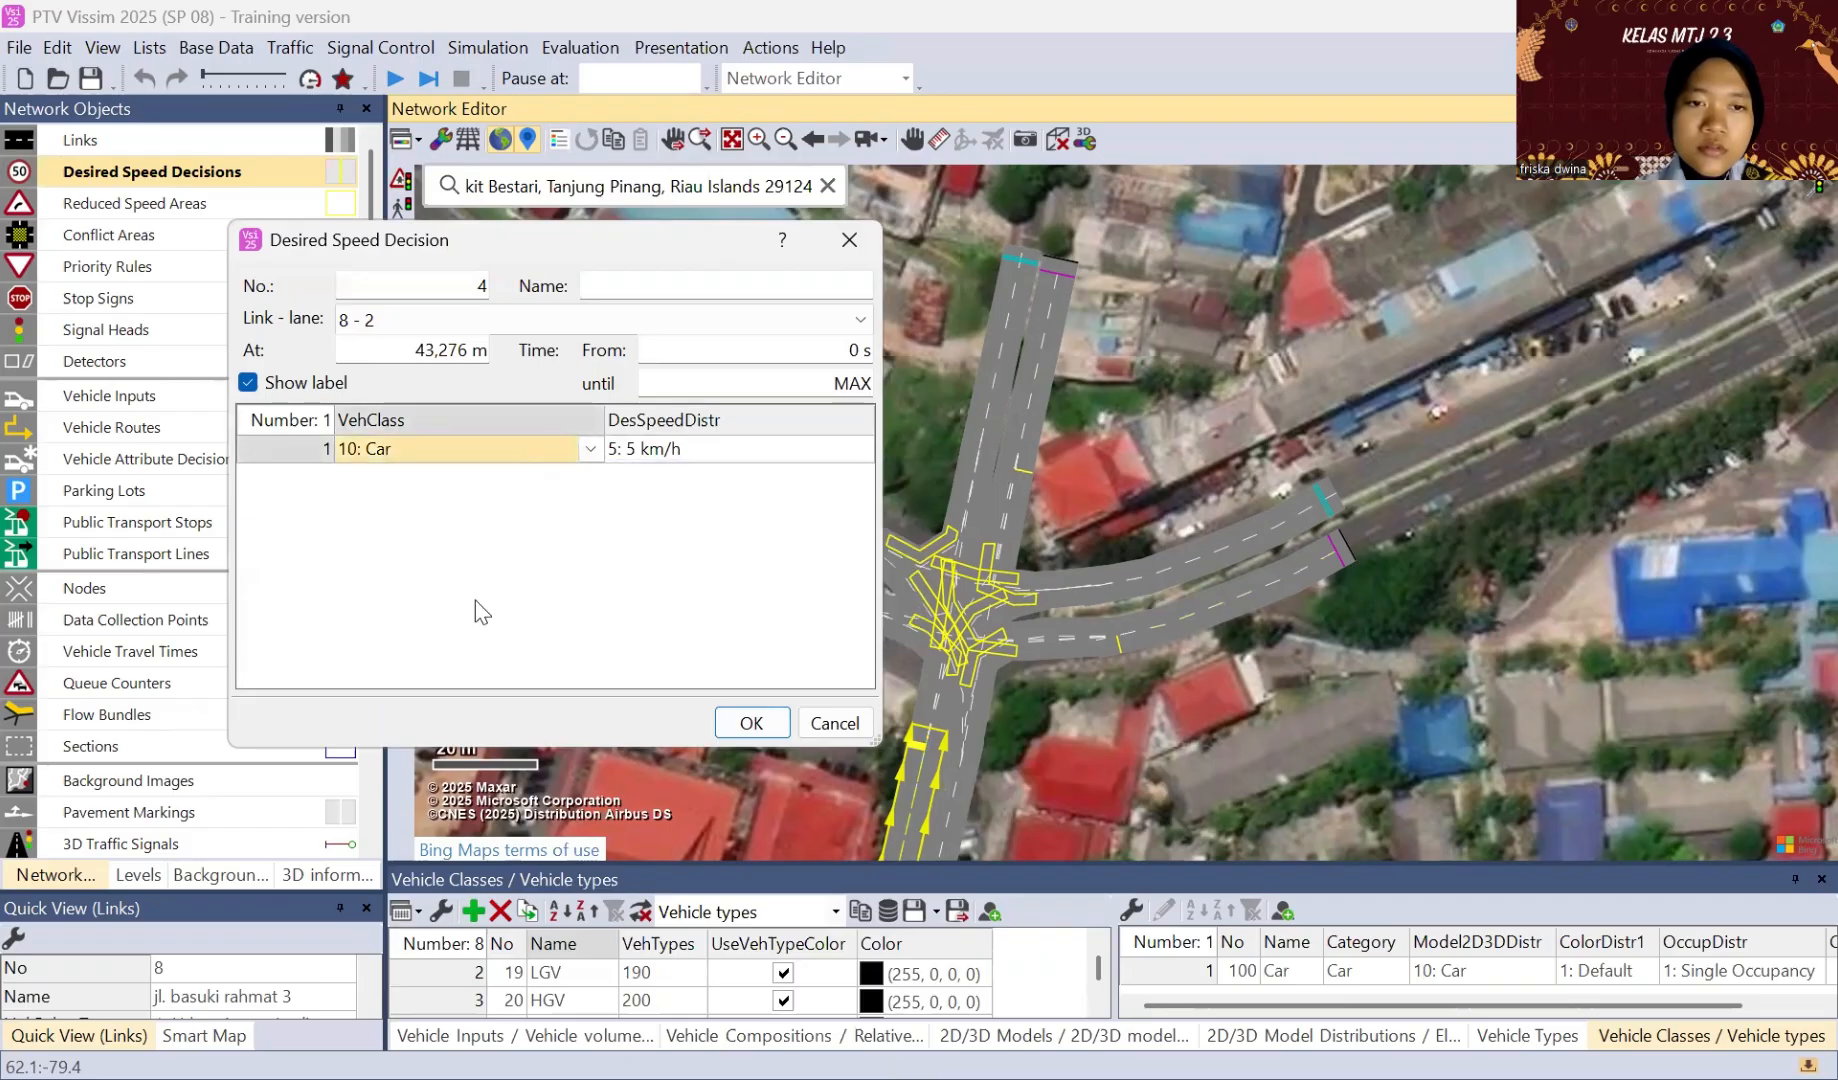
right_click(475, 600)
click(494, 612)
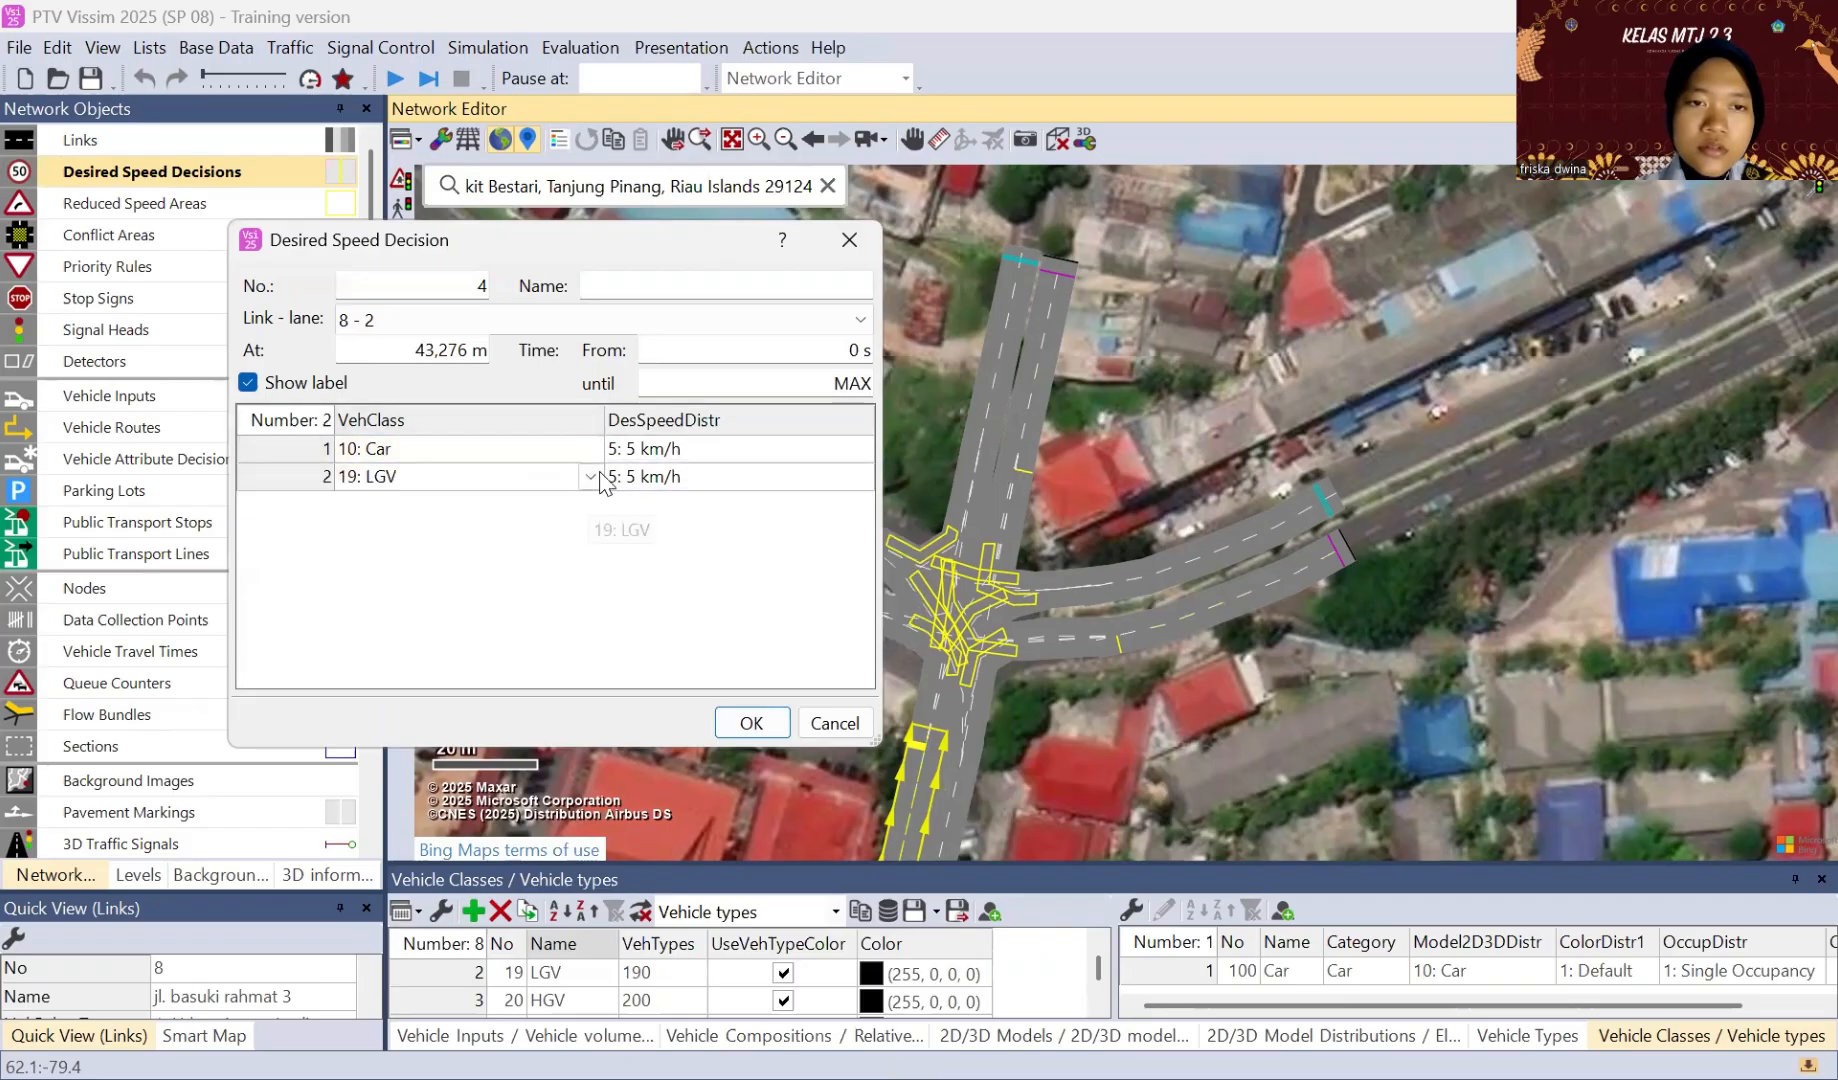
click(601, 478)
click(592, 477)
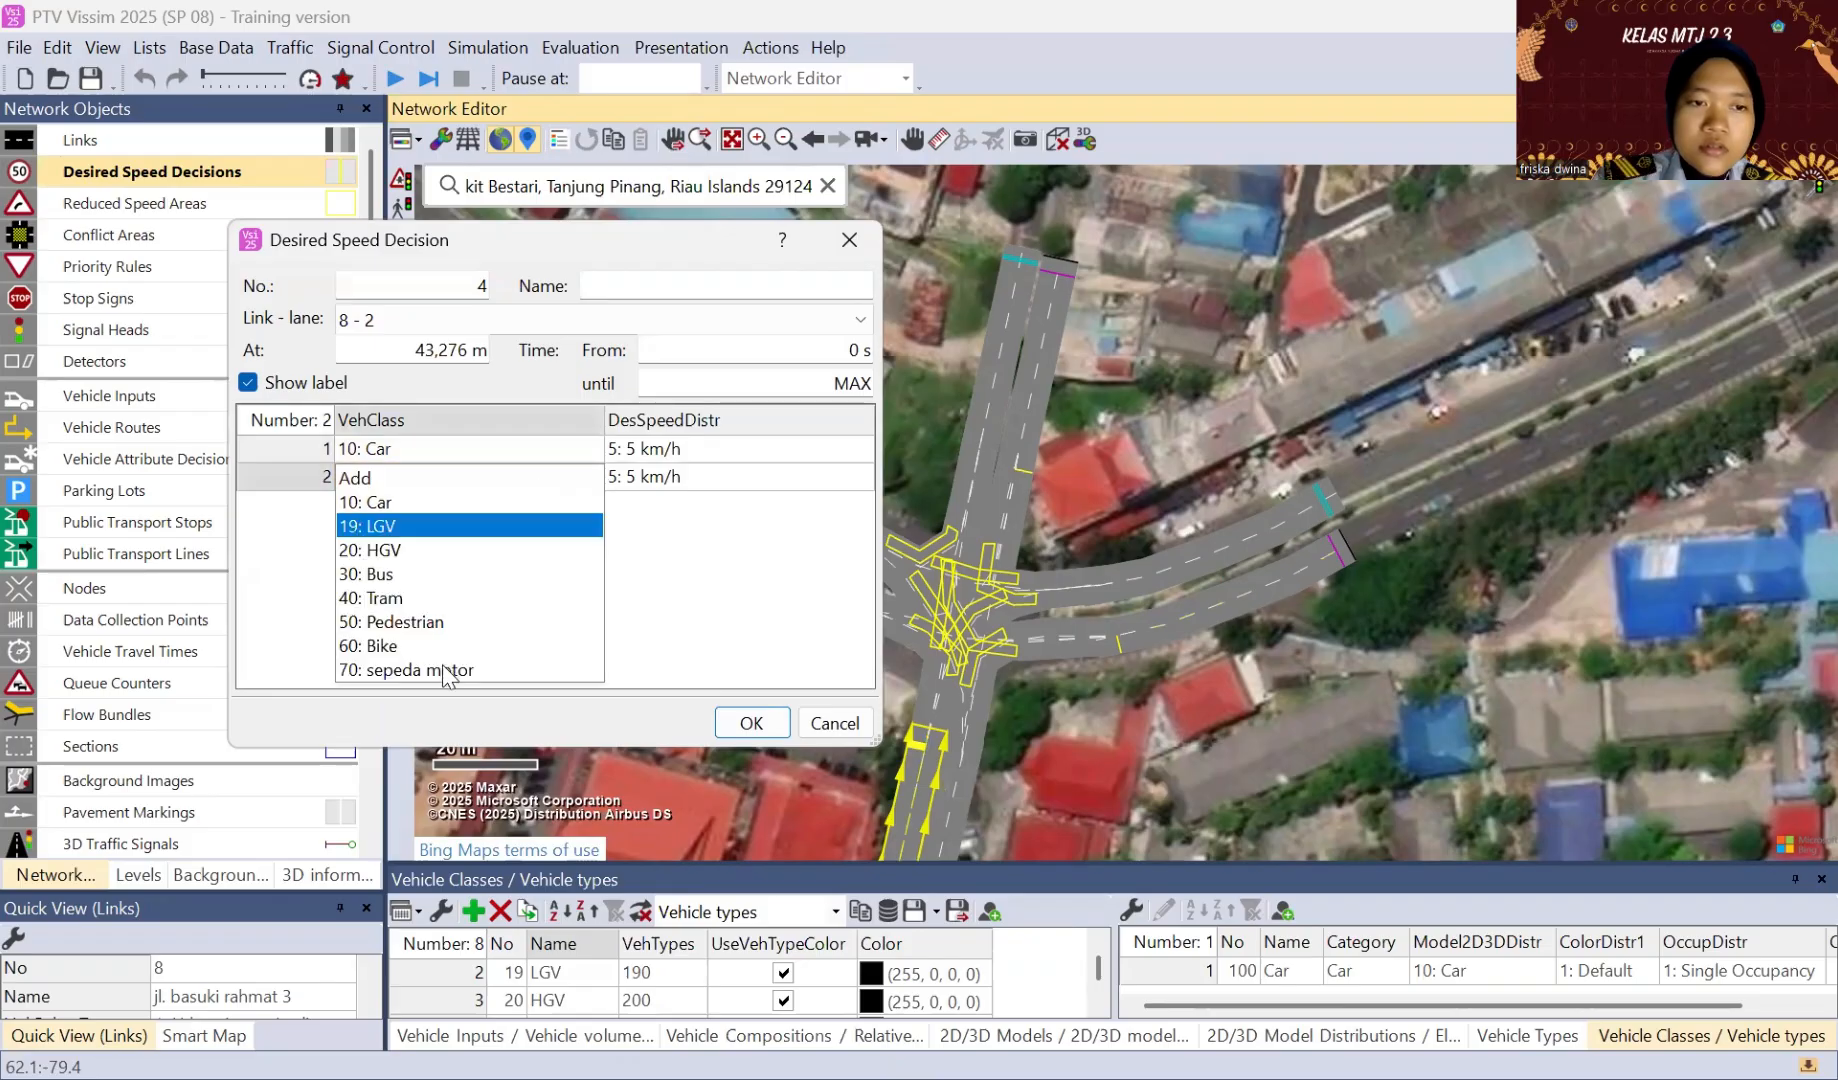
click(400, 669)
Step: Set the link 8 decision's speed distributions to 50 km/h for Car and 25 km/h for sepeda motor, and accept the settings
click(740, 477)
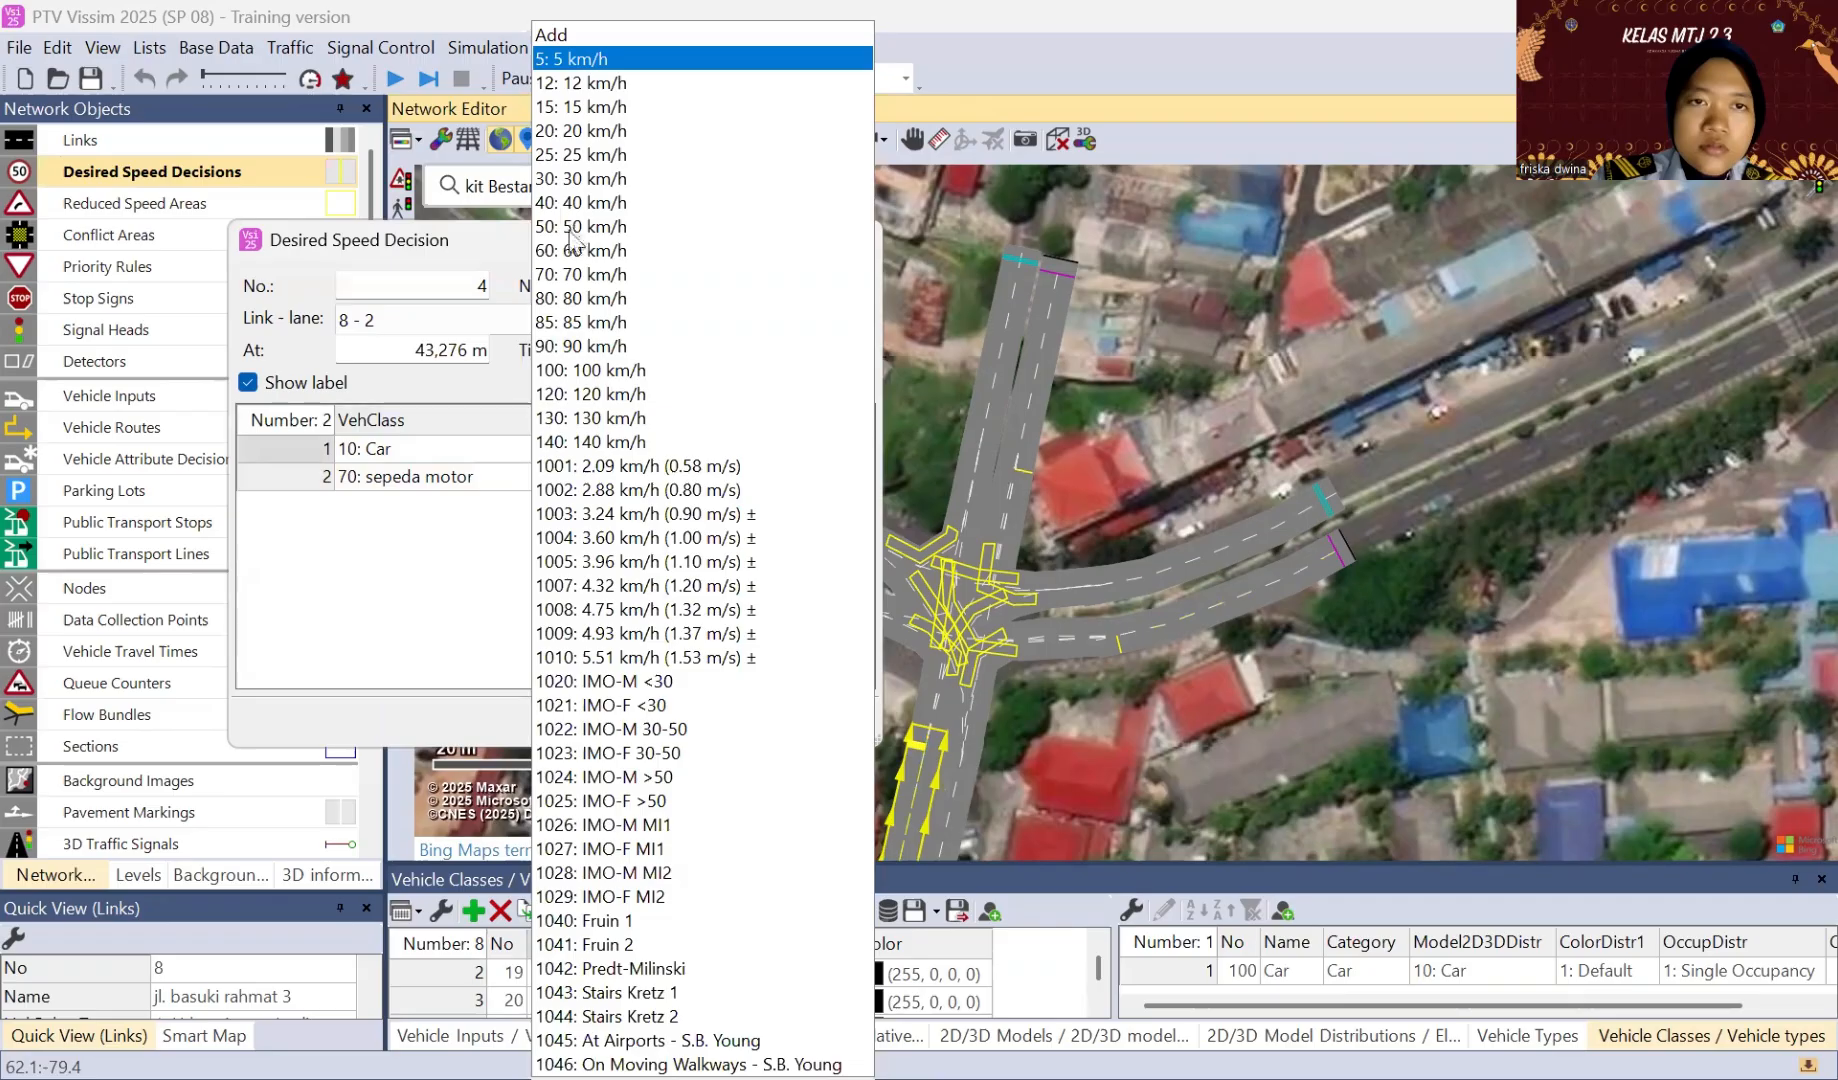
click(860, 481)
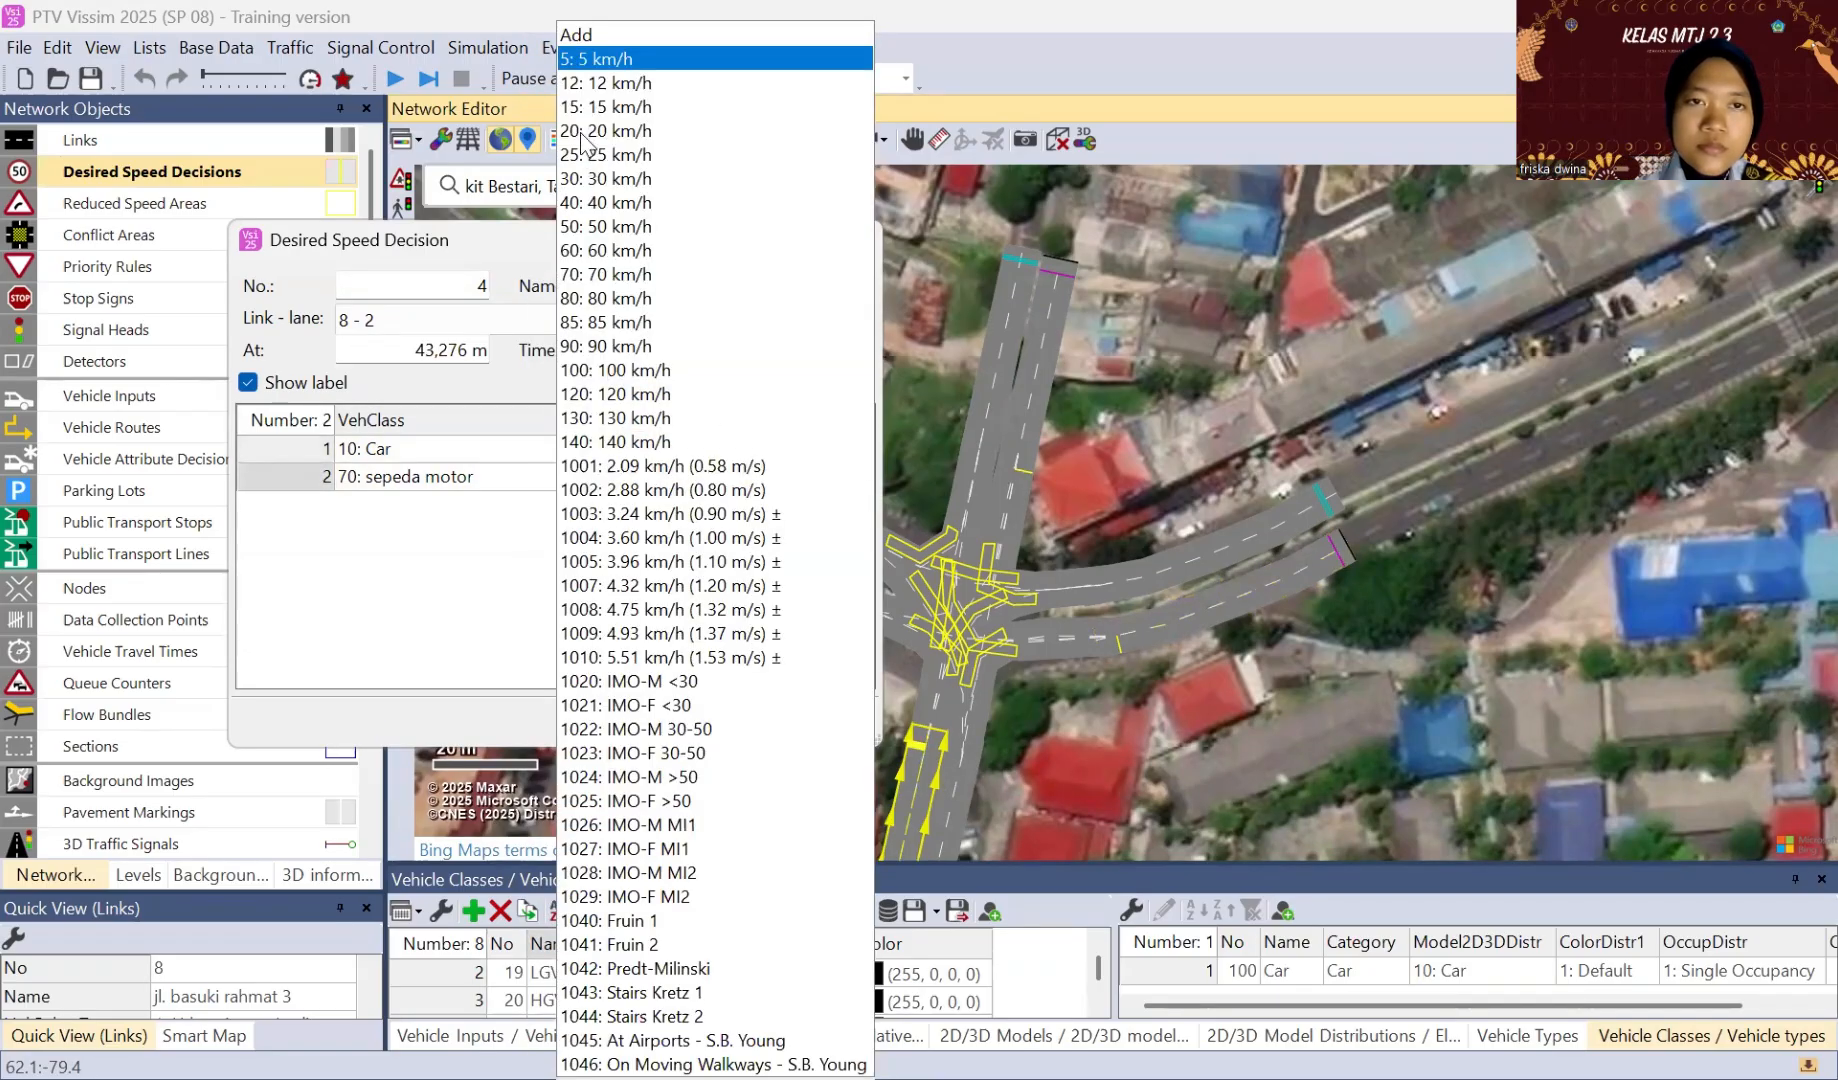
click(590, 155)
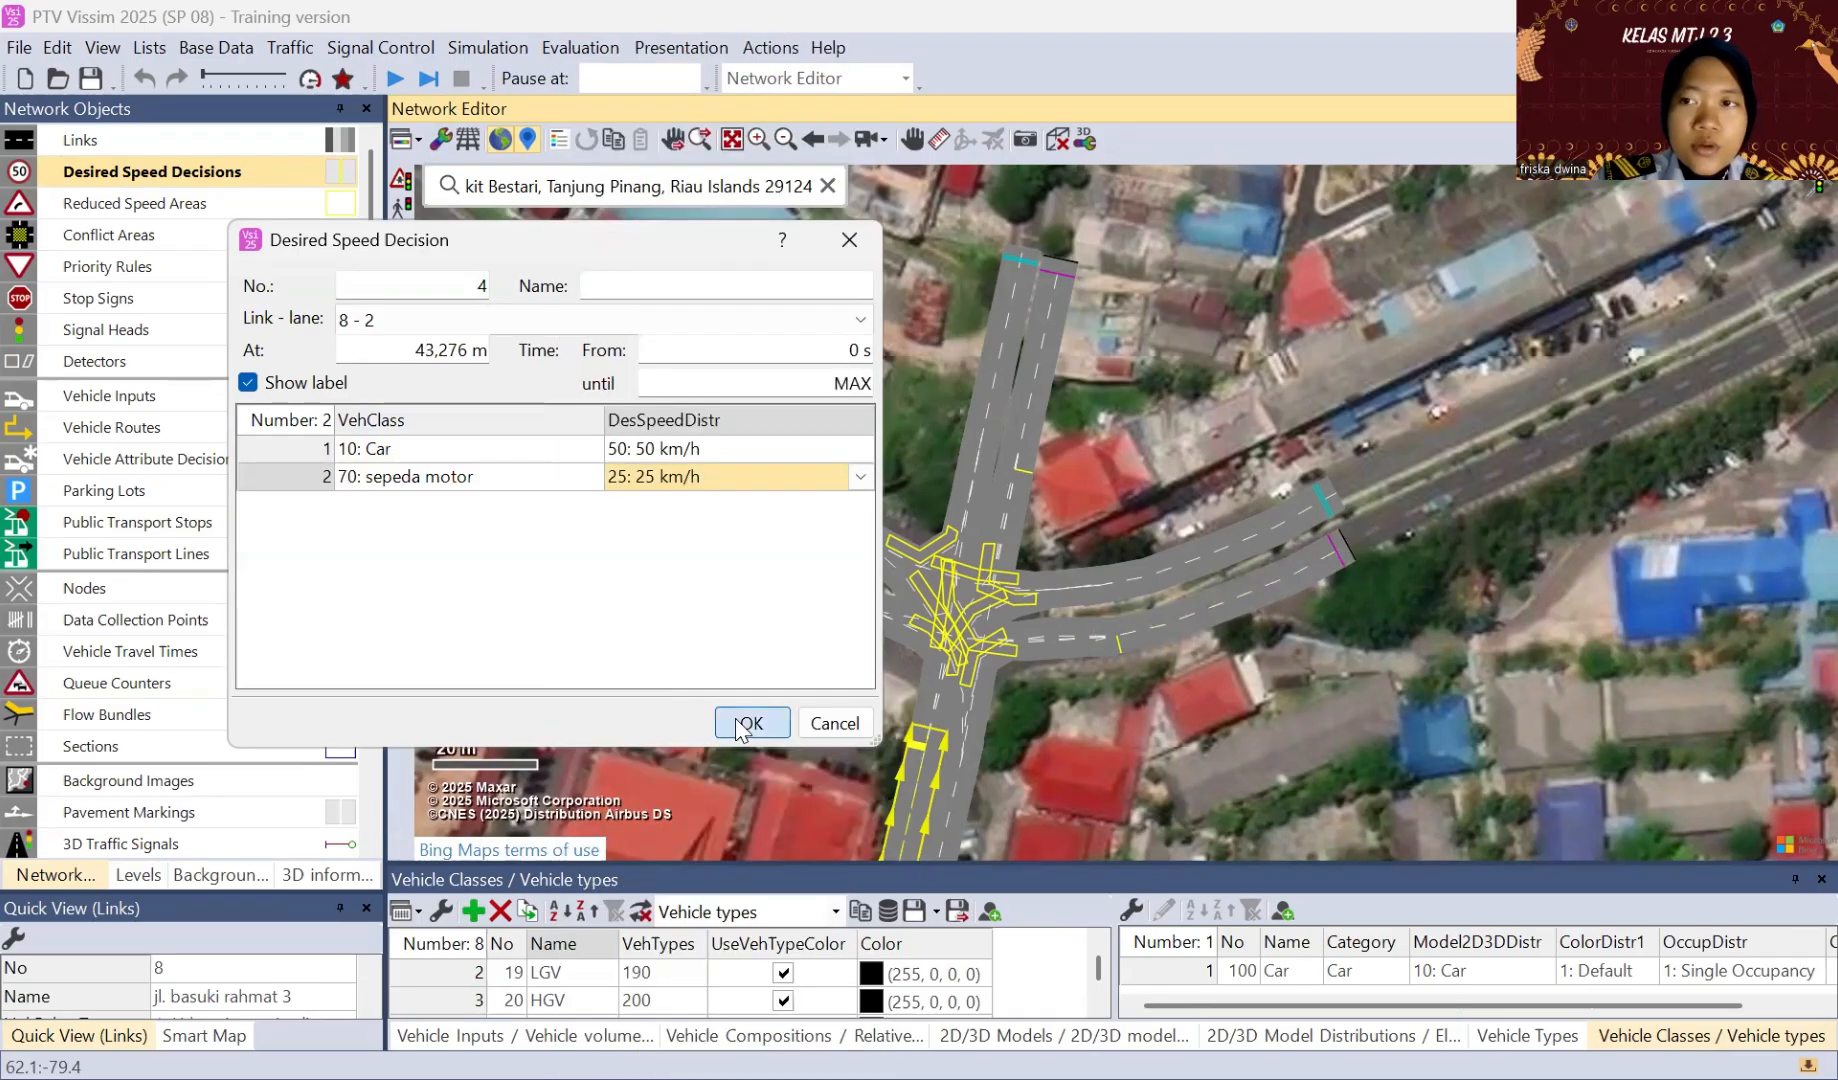
click(745, 723)
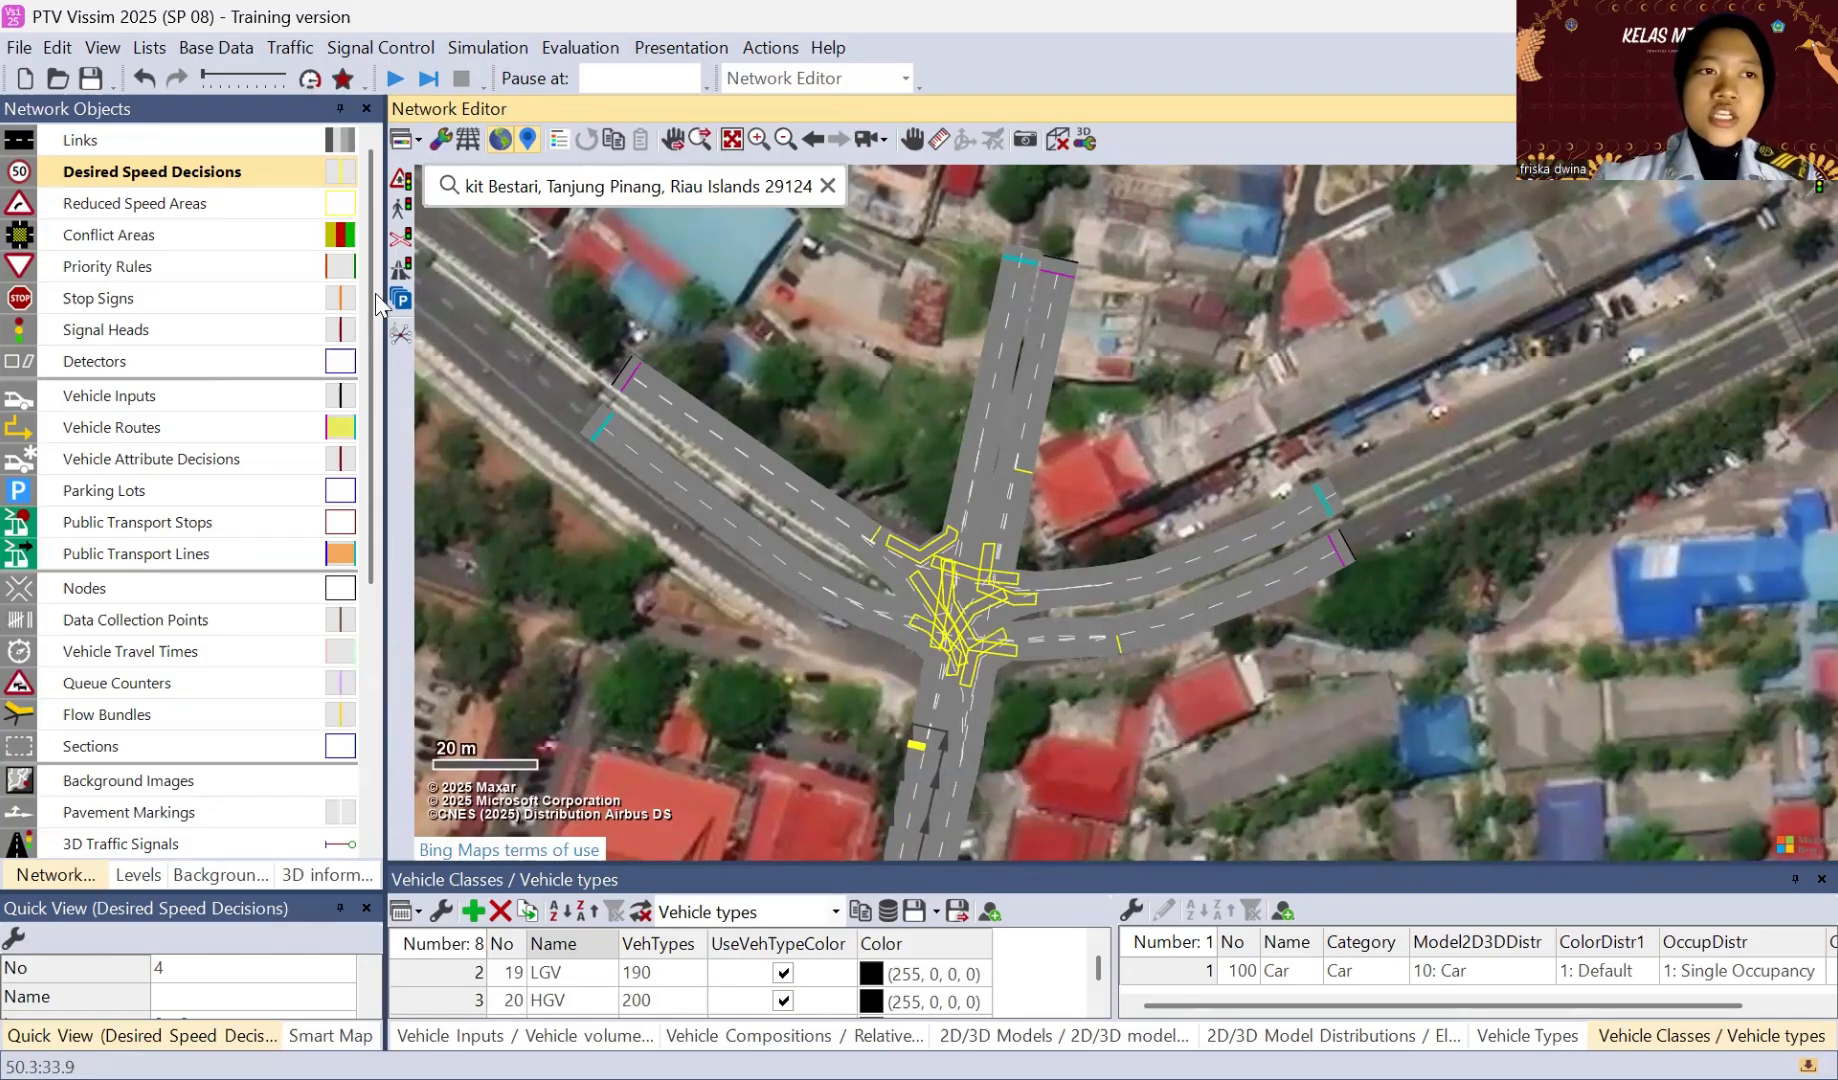
Step: Switch to conflict areas and give link 1, jl. basuki rahmat, right of way over link 9
click(226, 243)
click(226, 243)
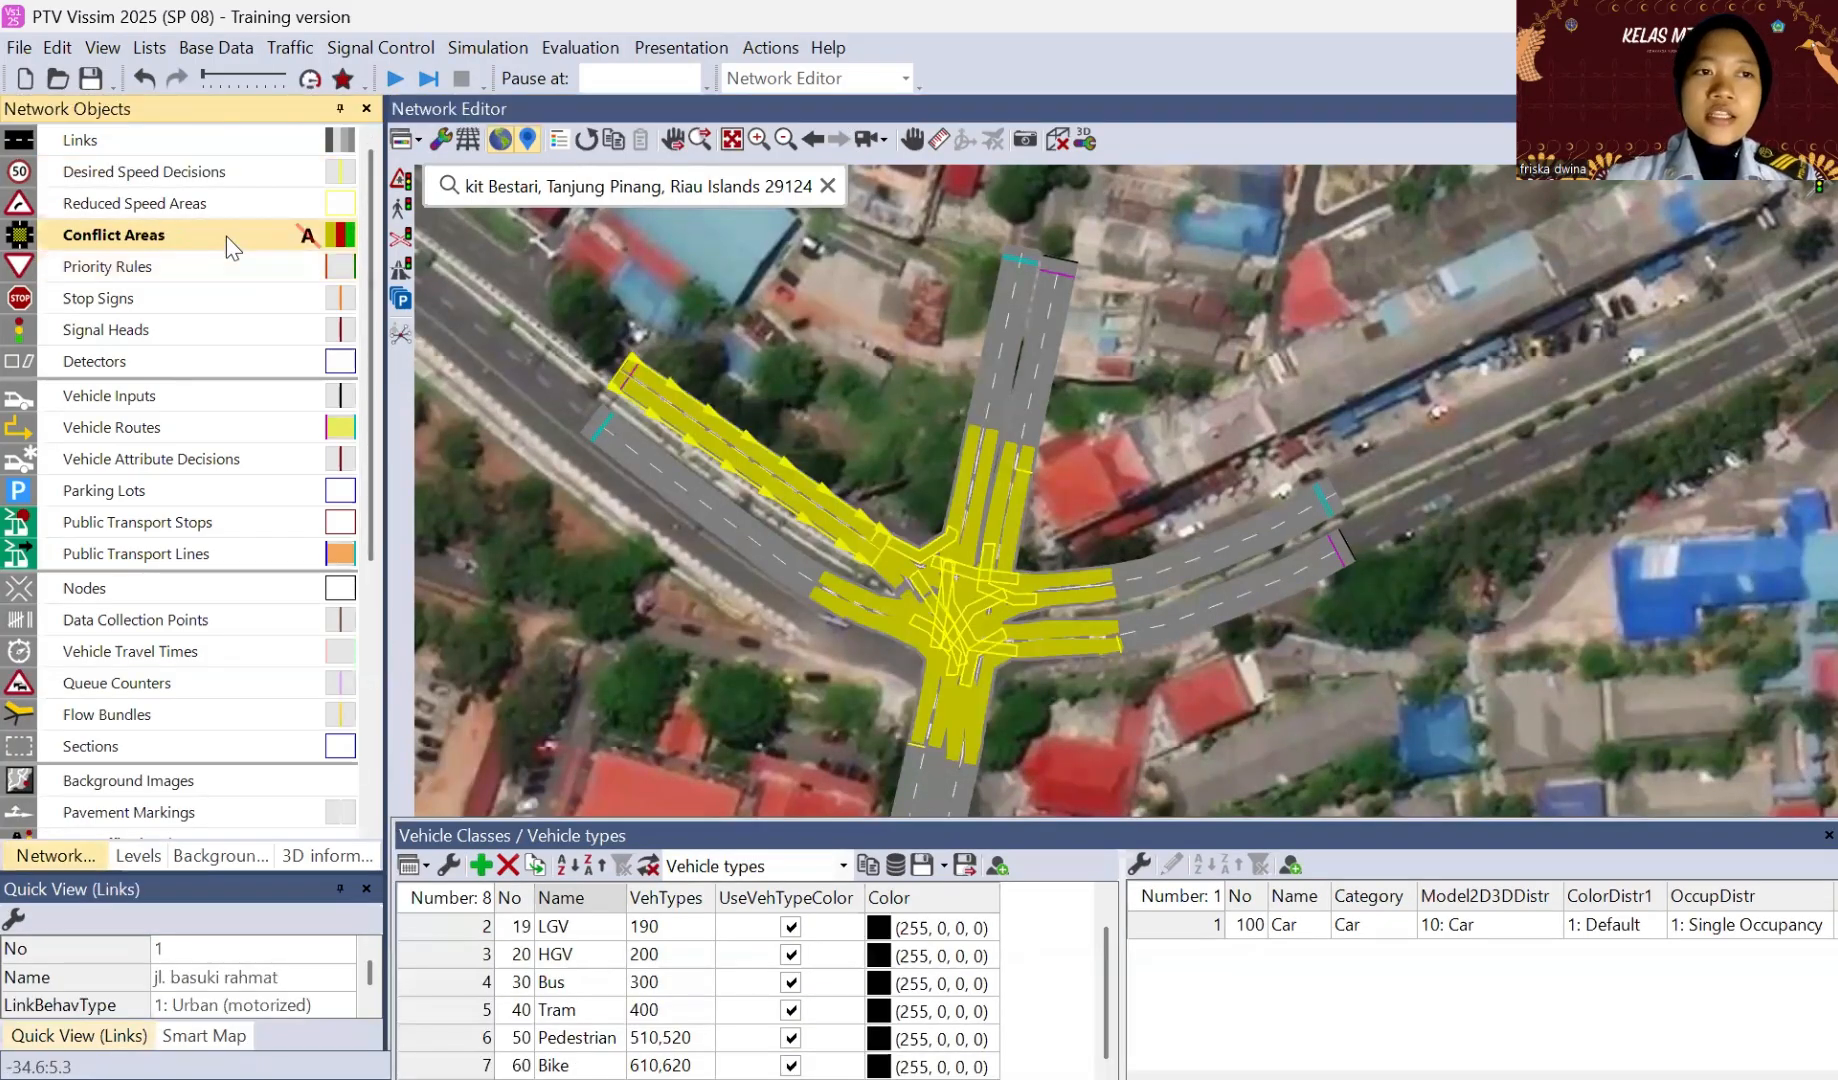
click(845, 540)
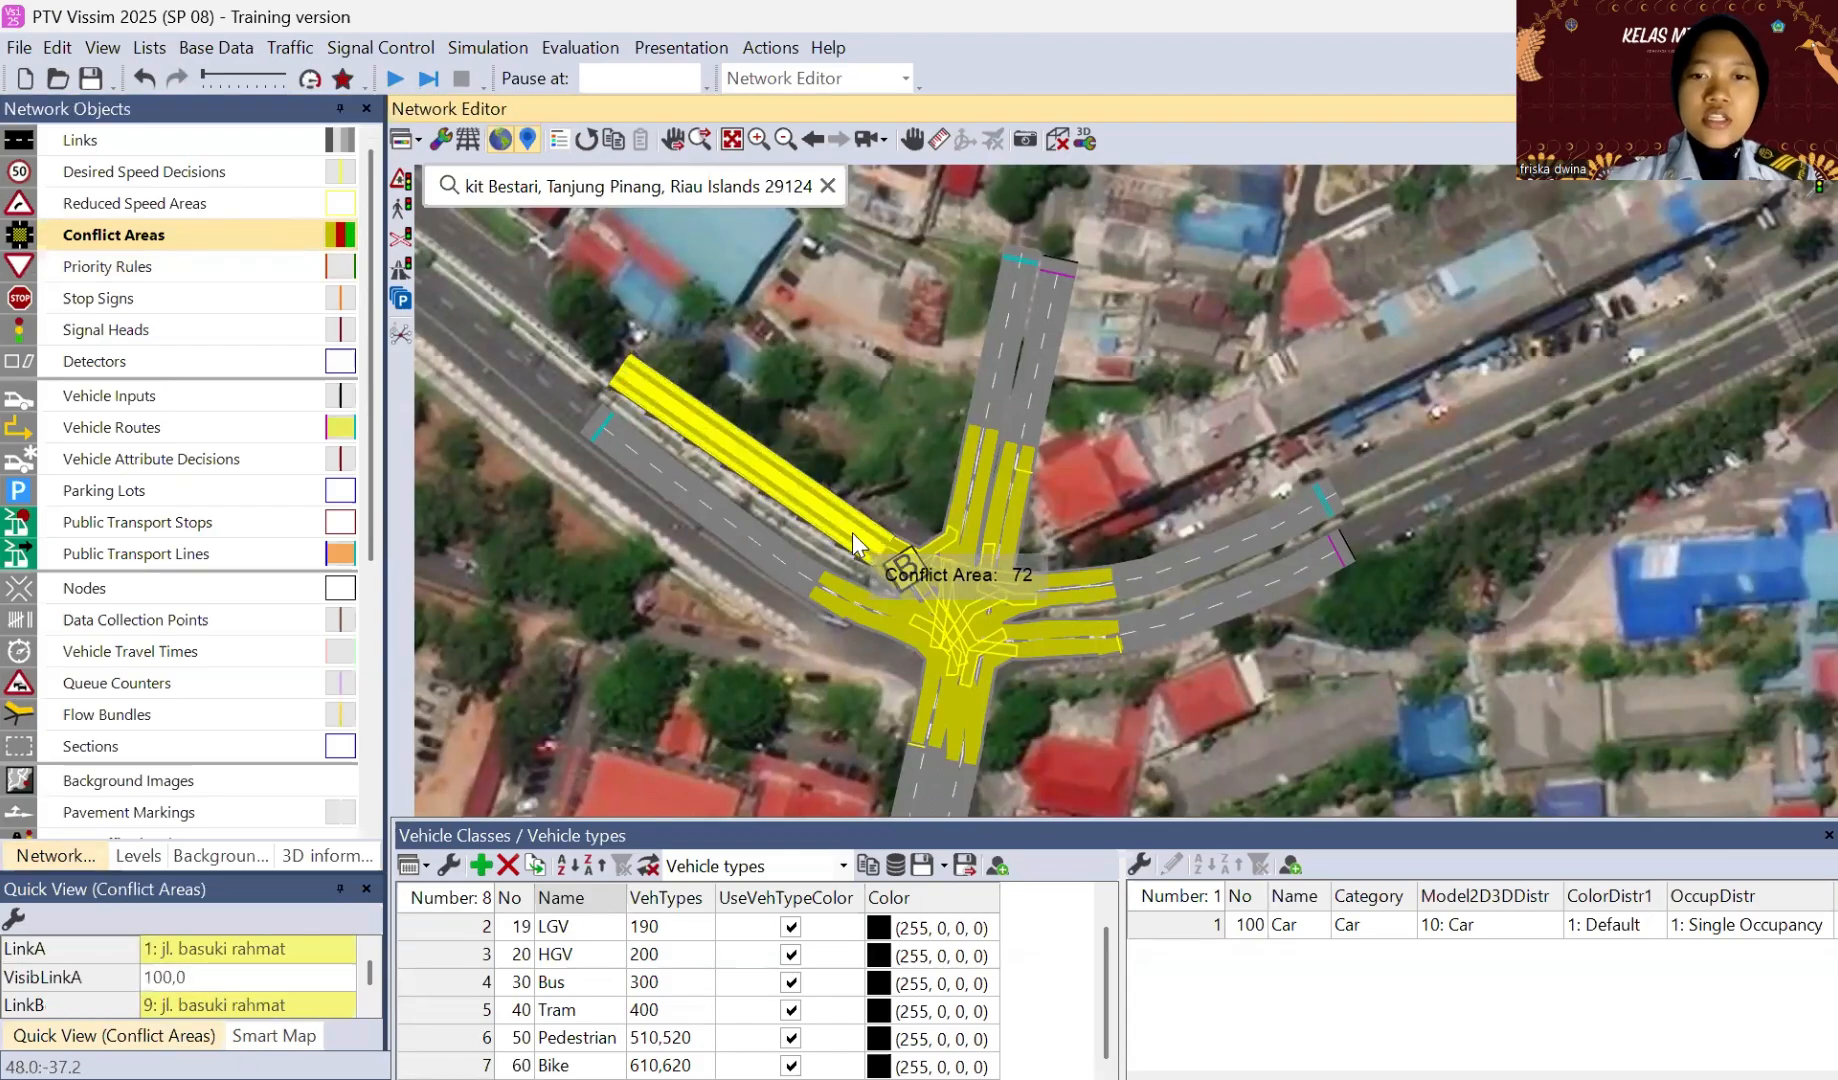
click(891, 568)
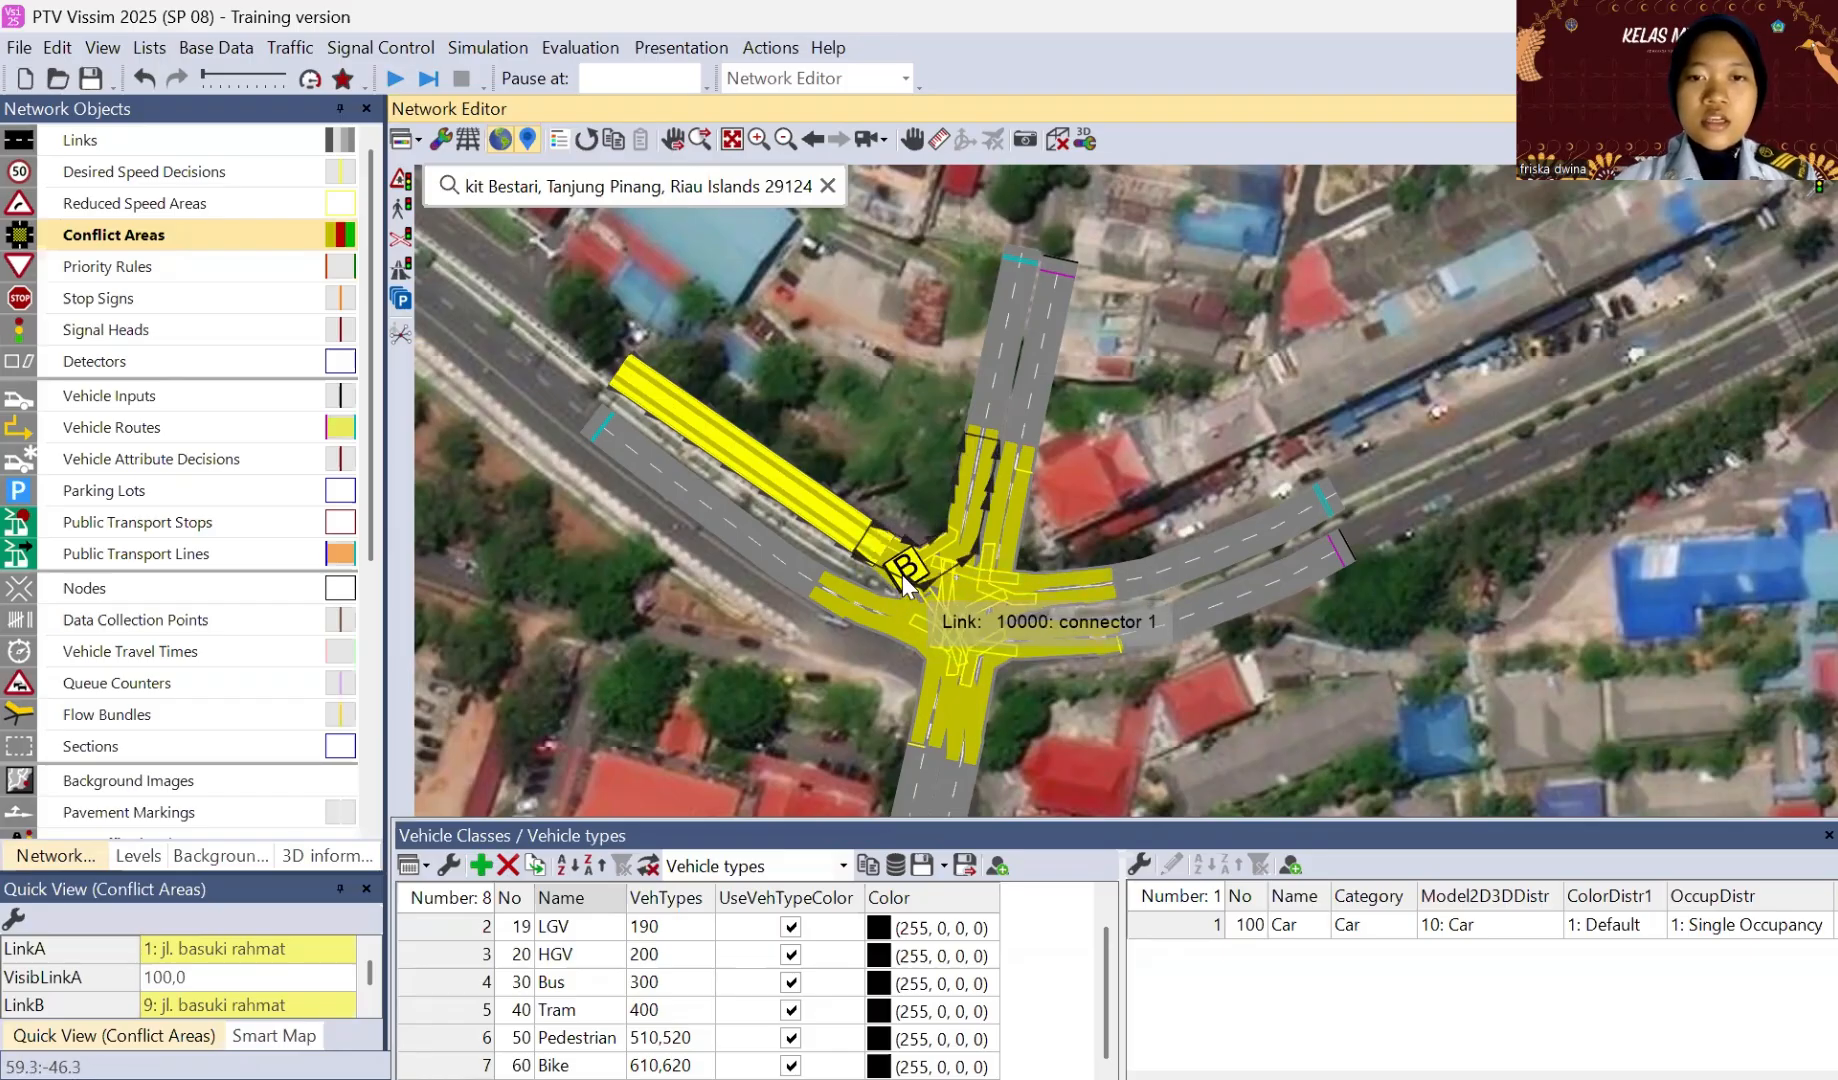
right_click(903, 585)
click(1111, 481)
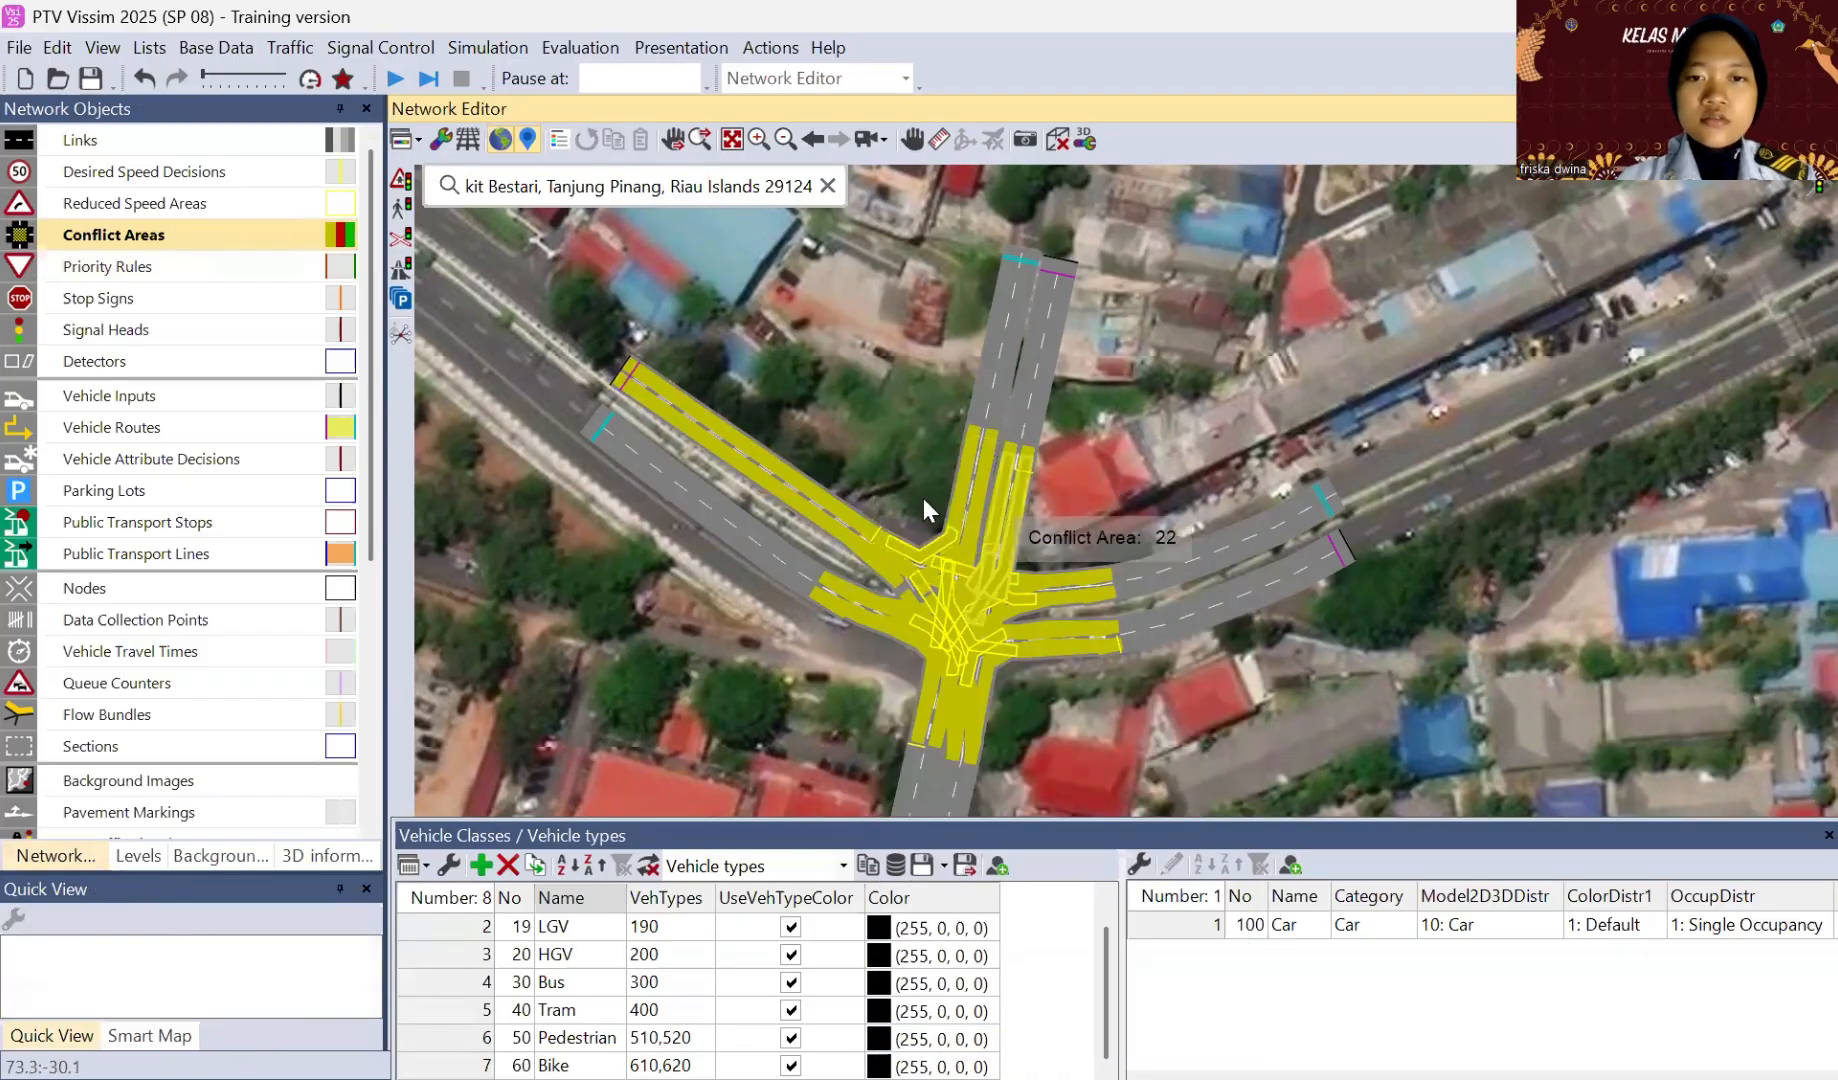
click(818, 520)
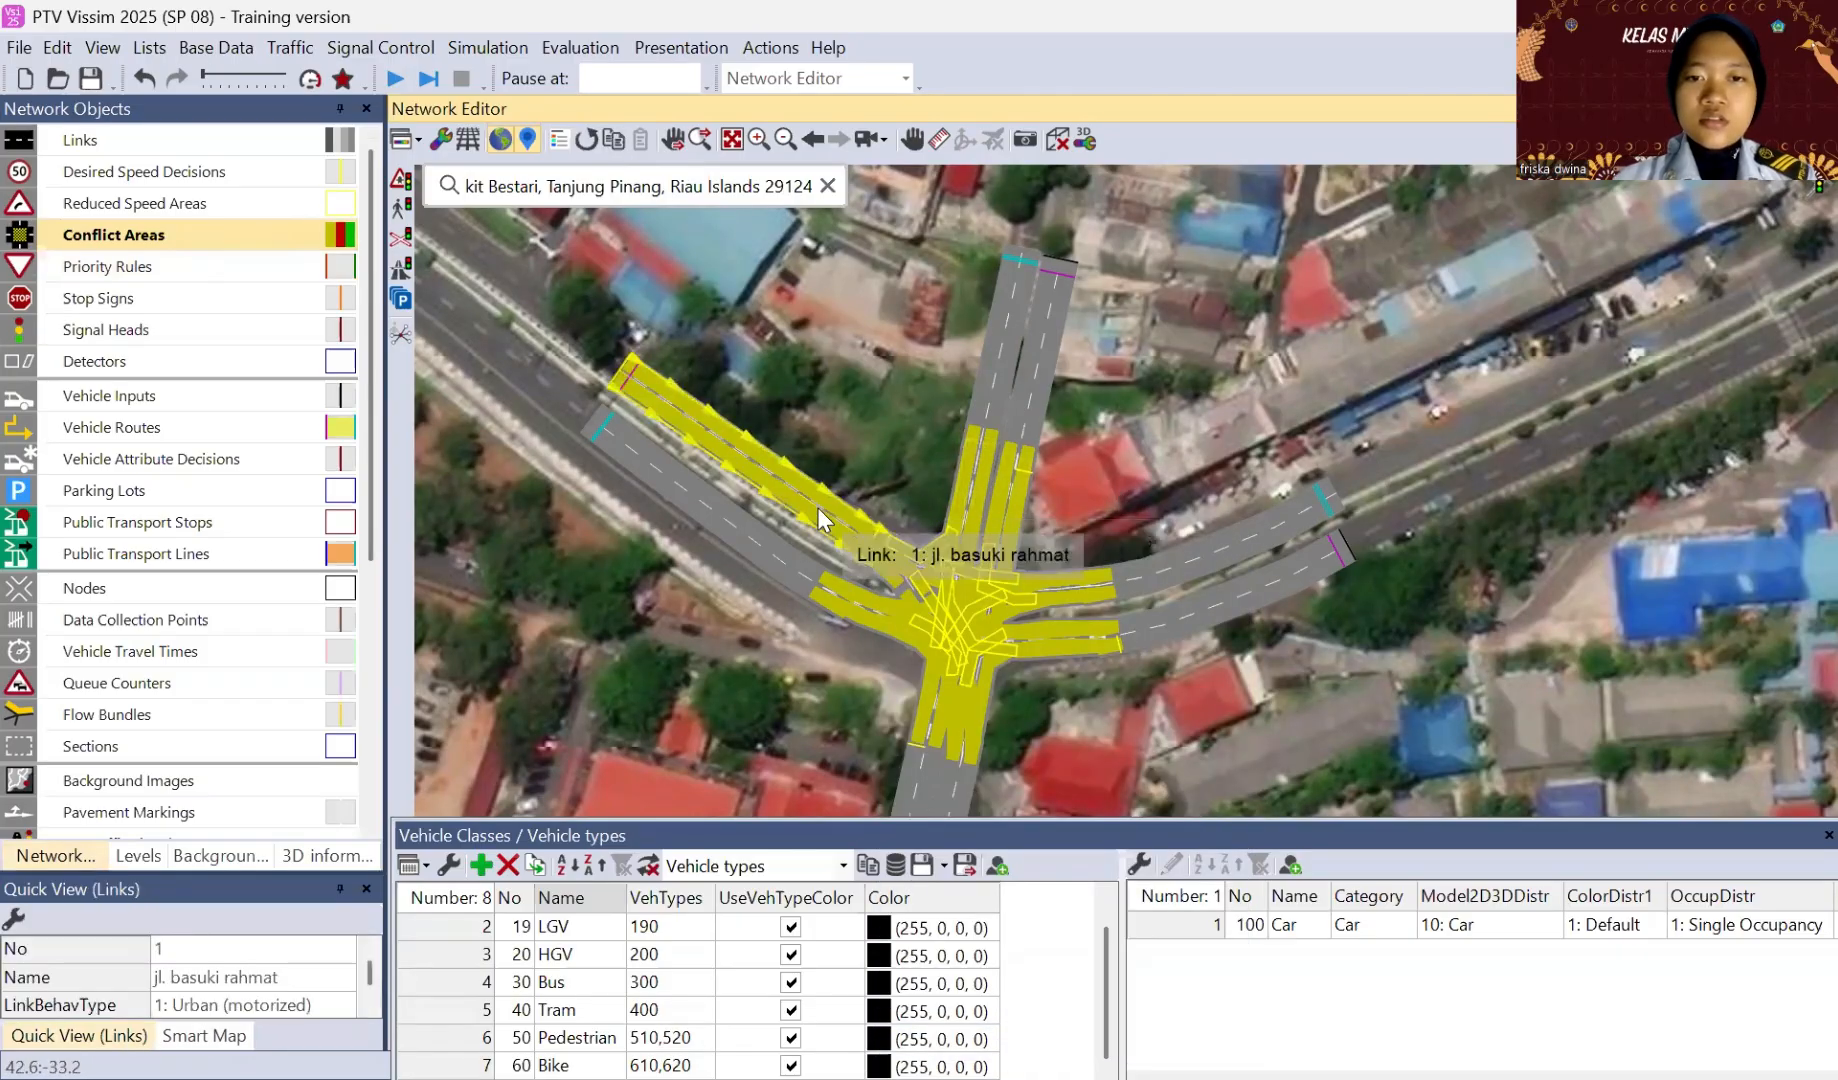
click(897, 568)
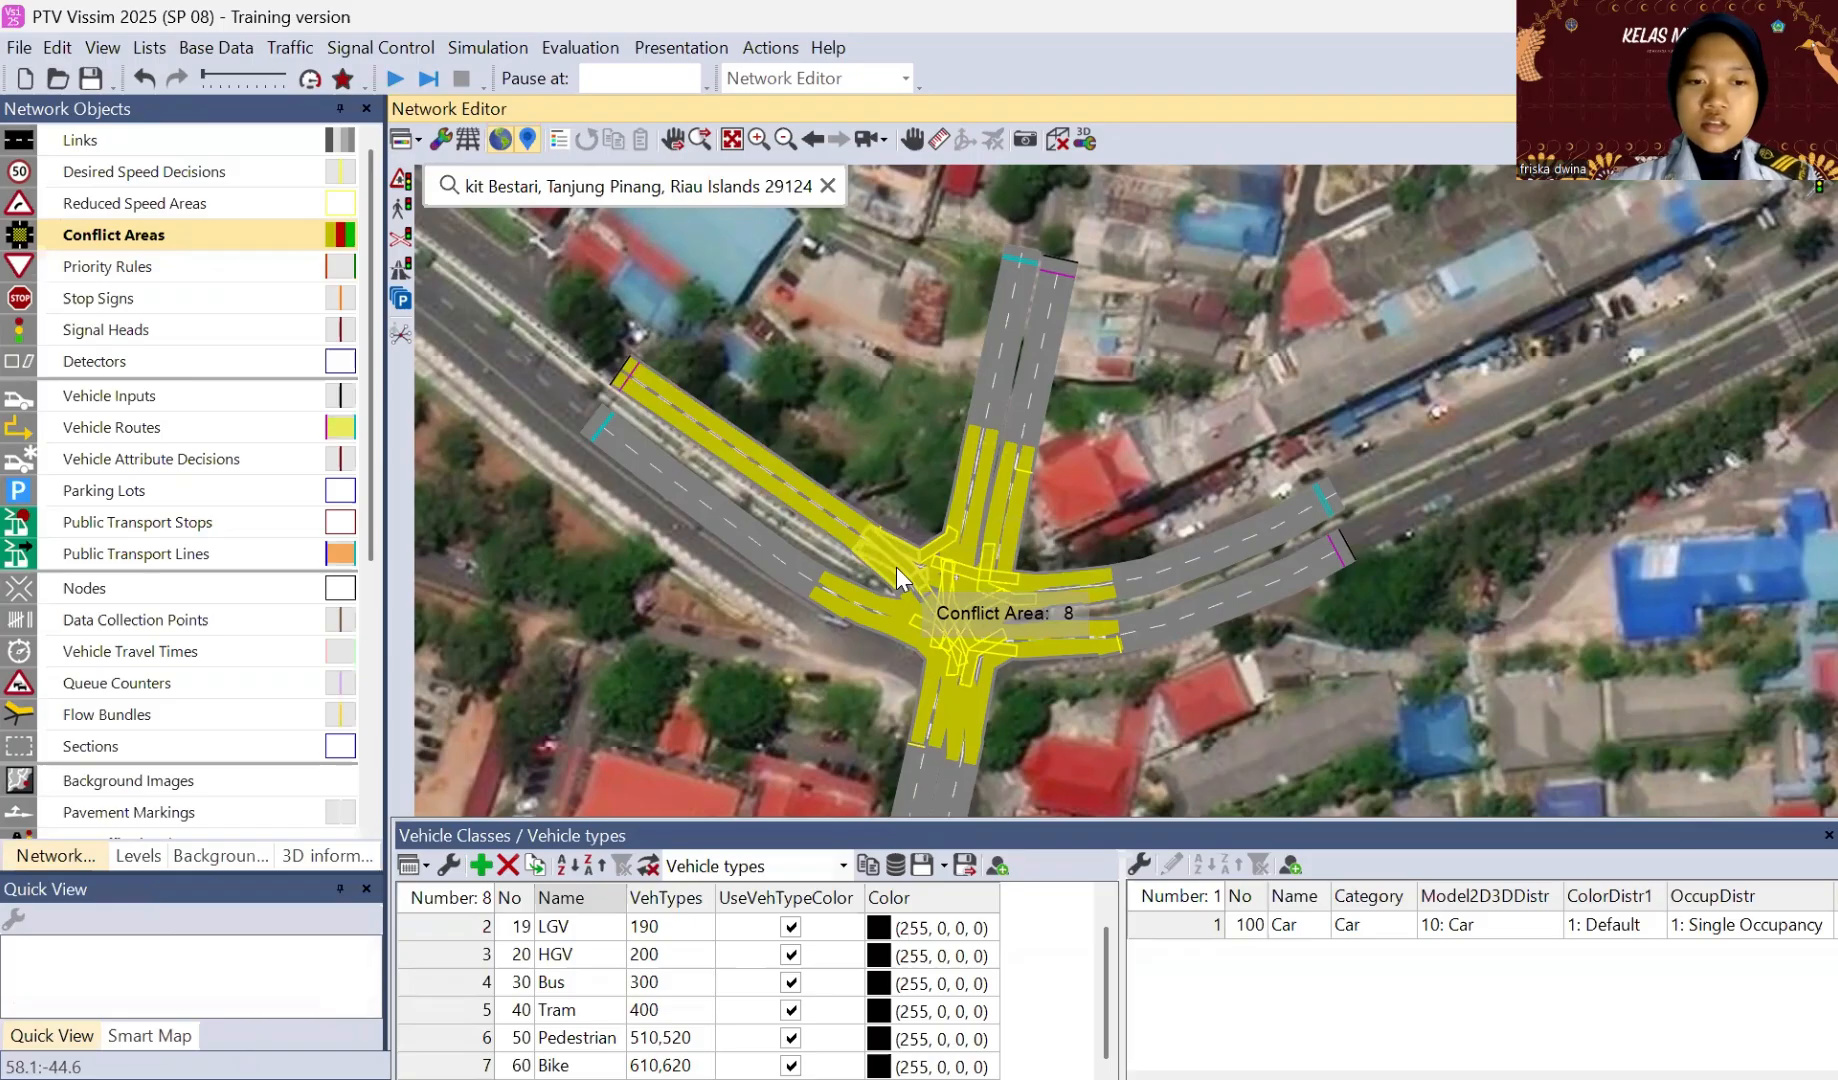
click(808, 504)
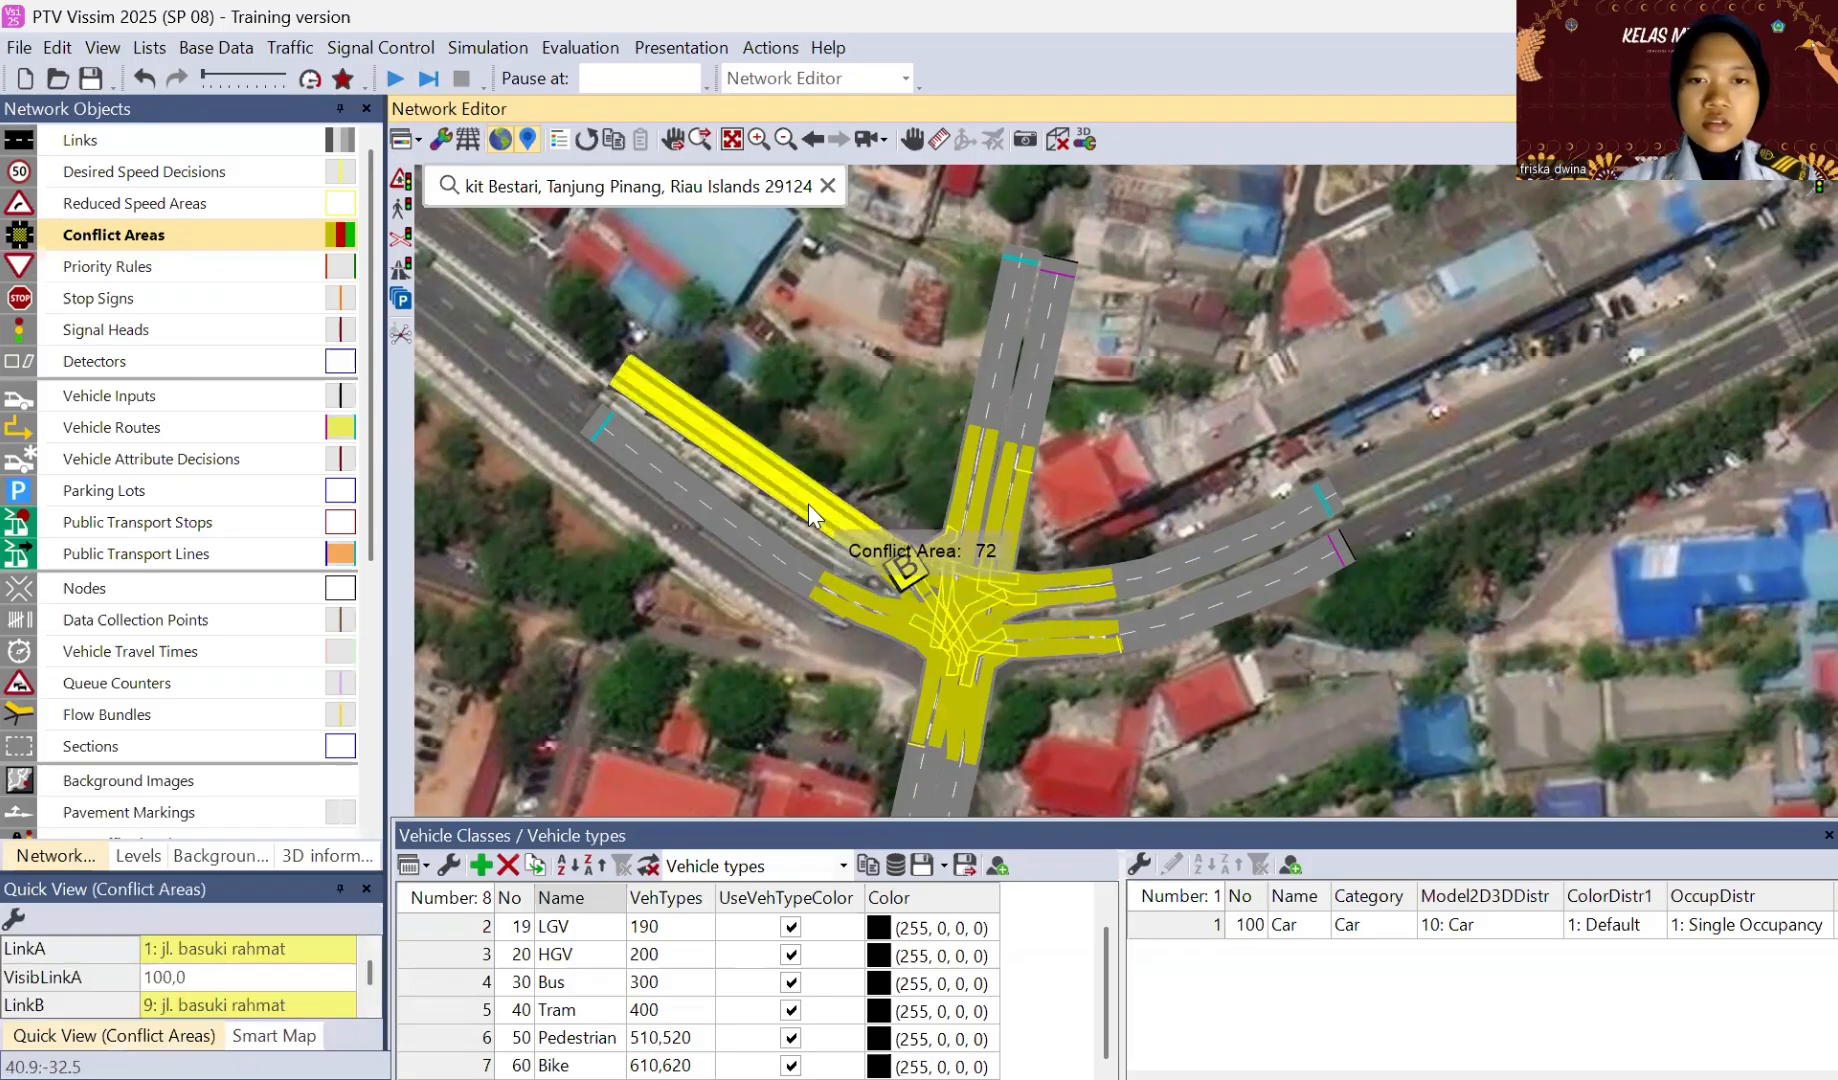
click(860, 545)
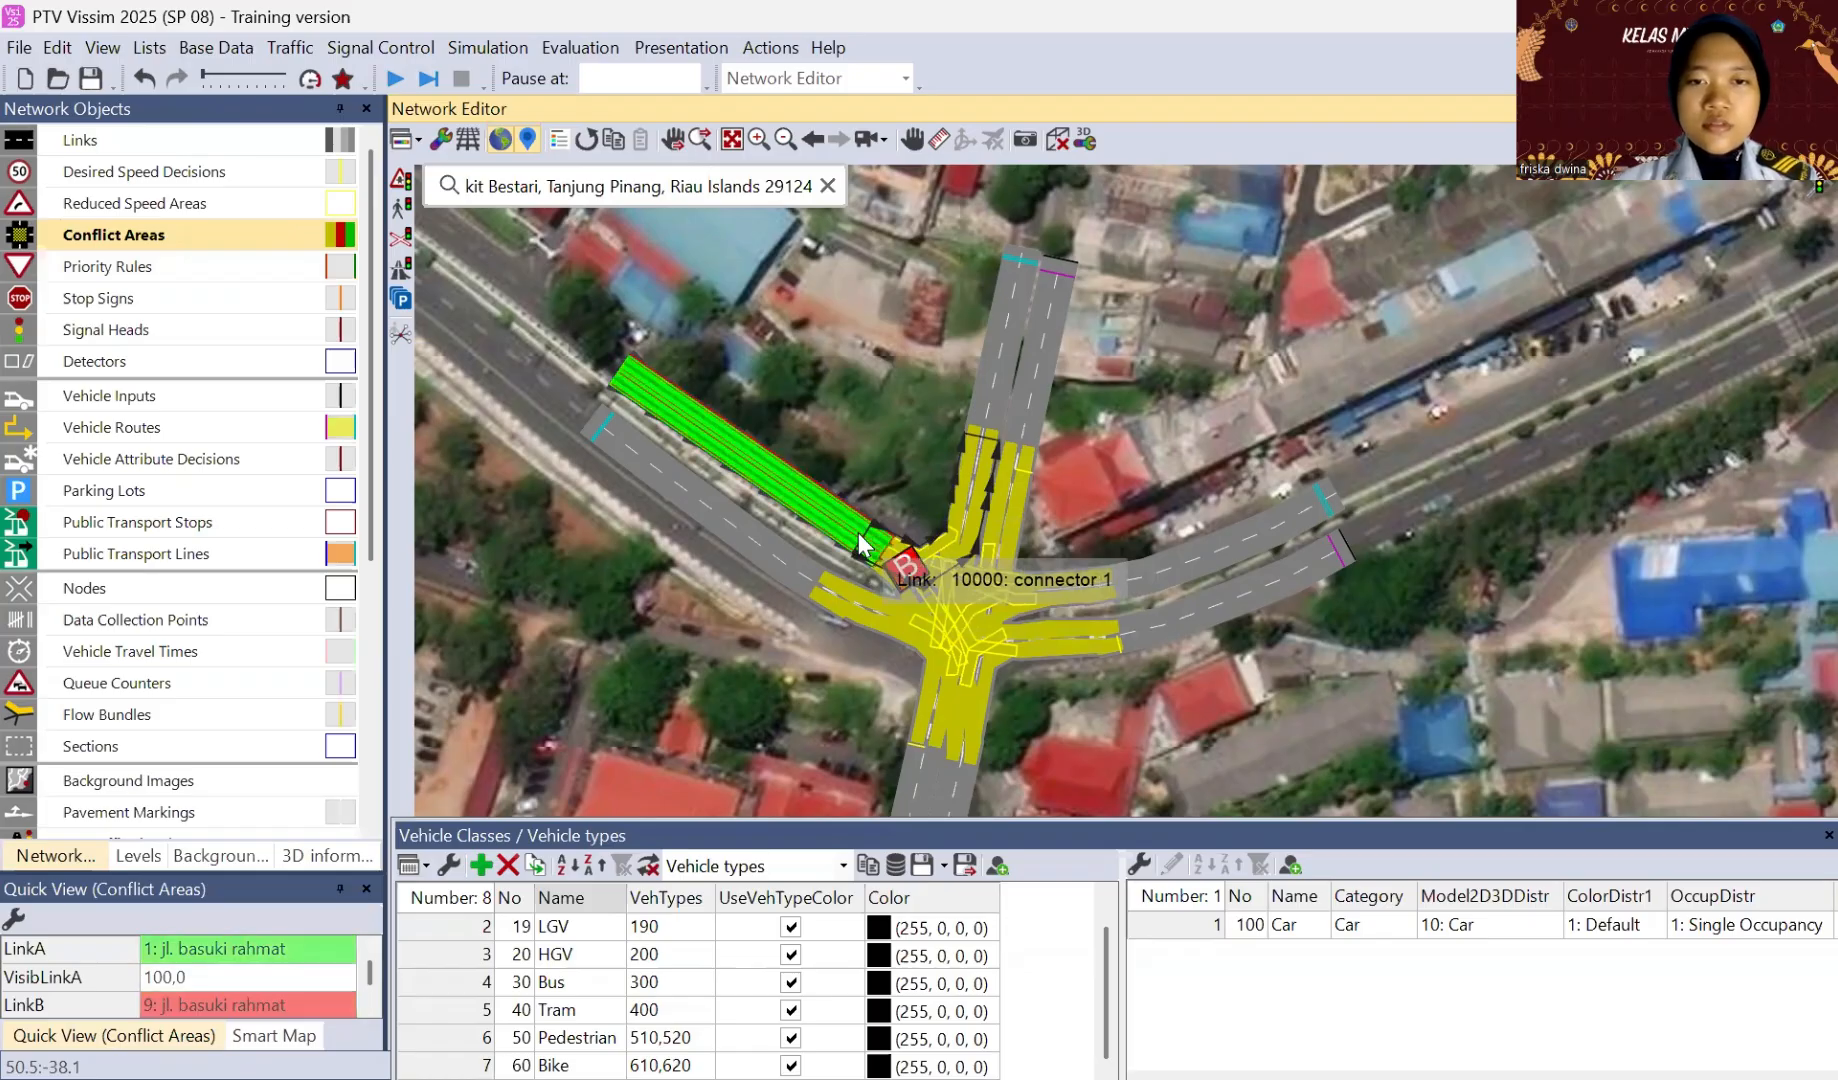
Step: Give connector 10001 right of way over connector 10009, and connector 10003 right of way over connector 10004
click(952, 563)
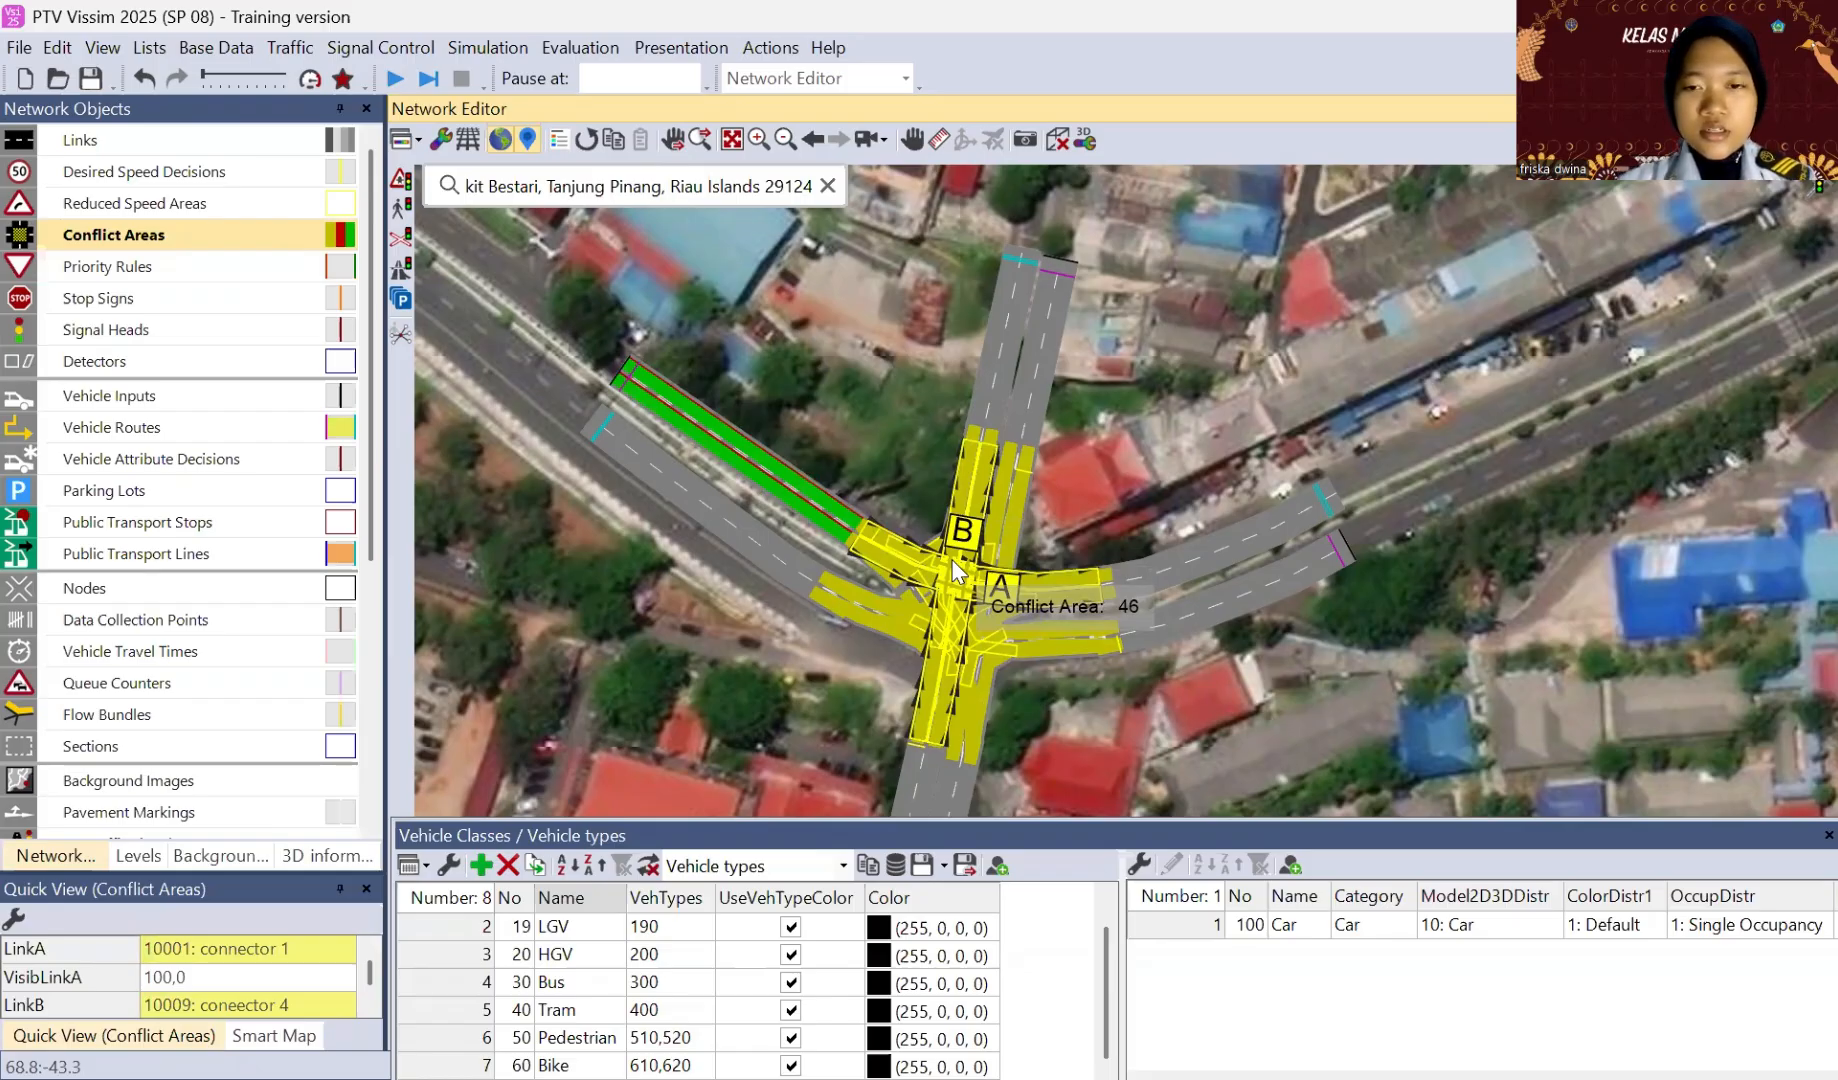
ctrl+right_click(952, 562)
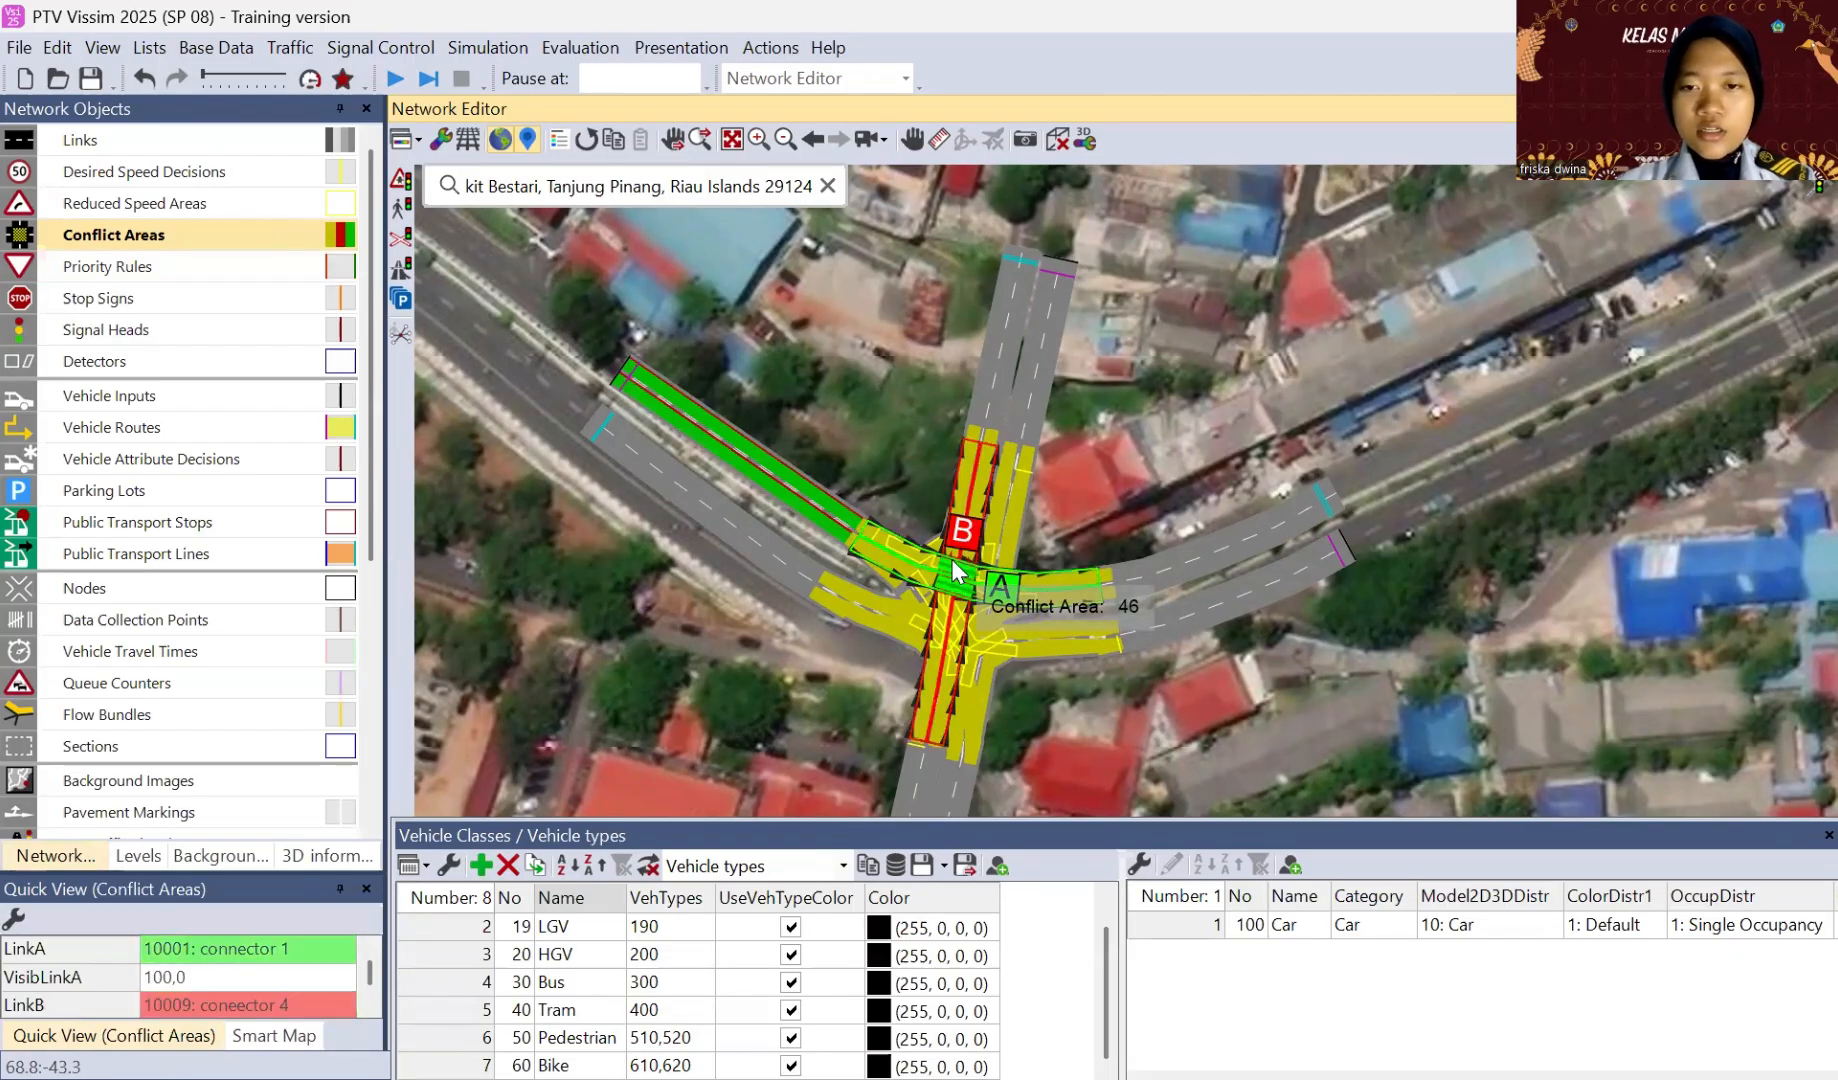
click(1064, 531)
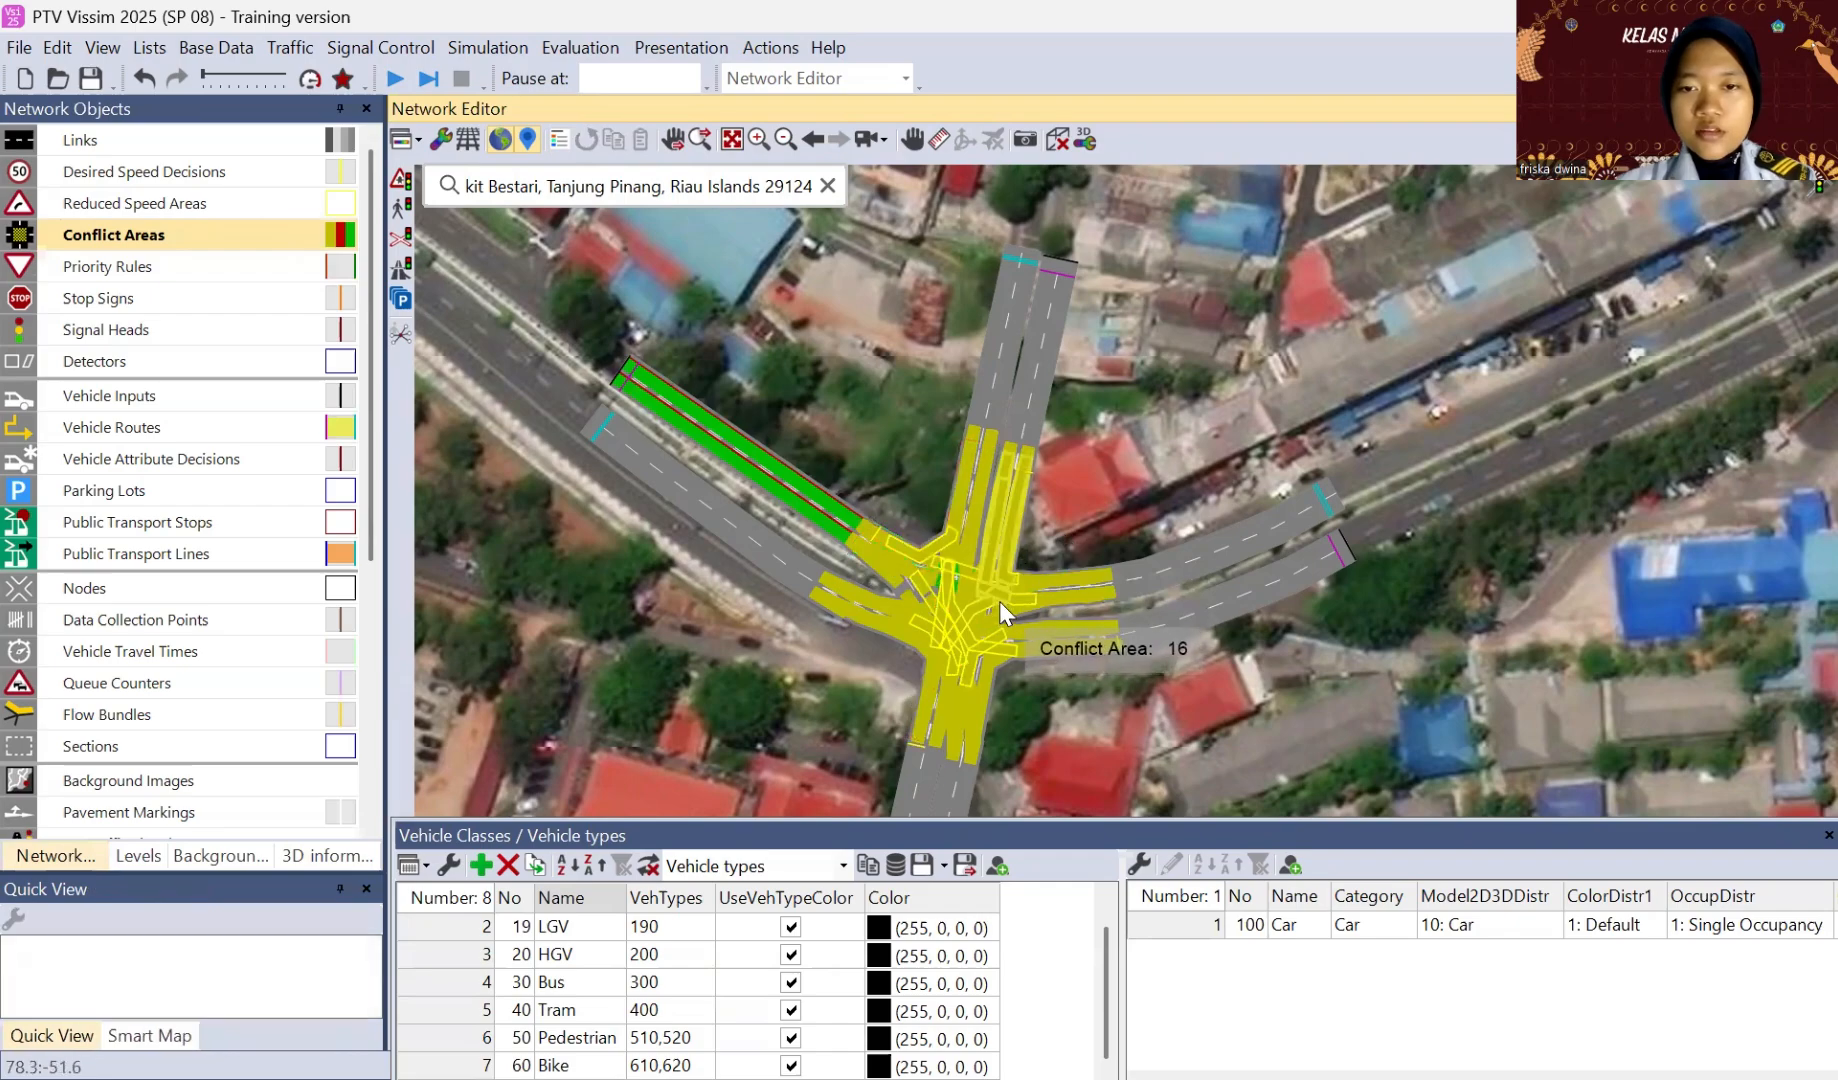
click(999, 602)
ctrl+right_click(999, 602)
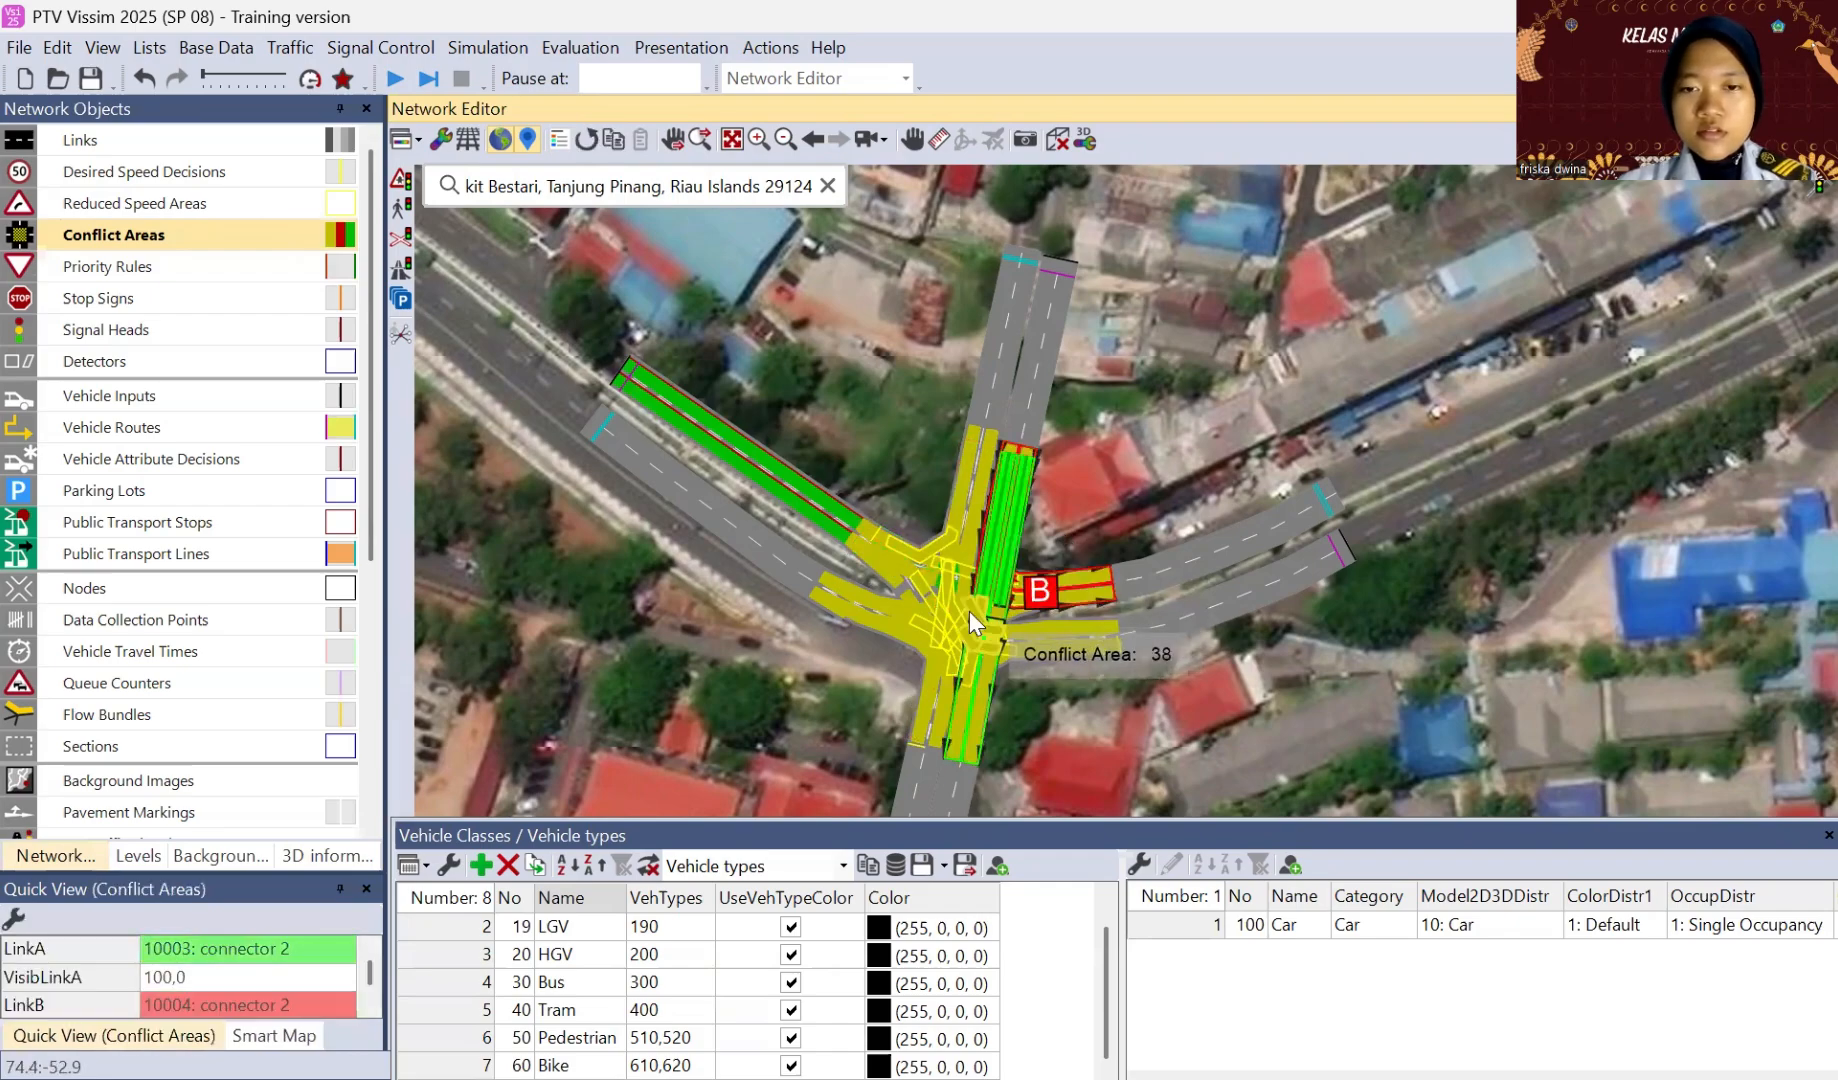
Step: Give connector 10005 right of way over connector 10008, and connector 10002 right of way over connector 10010
click(955, 620)
ctrl+right_click(955, 620)
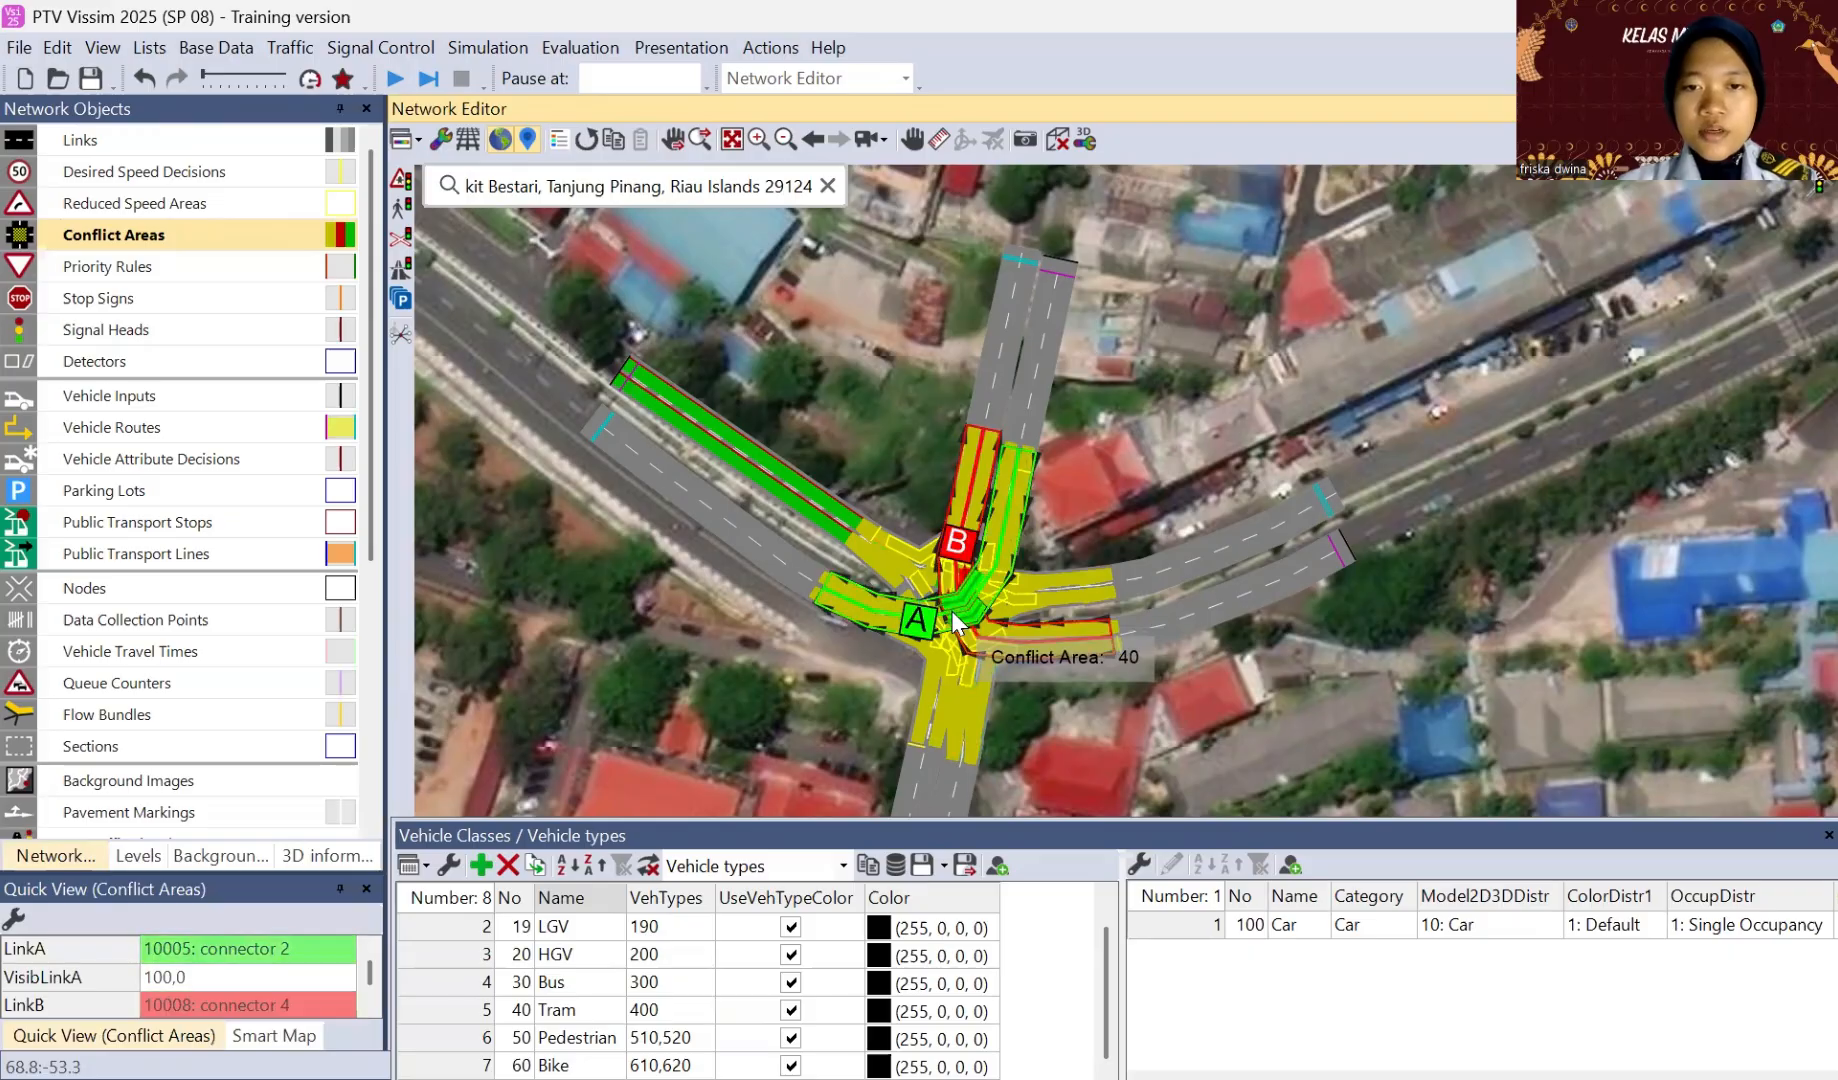
click(944, 684)
ctrl+right_click(944, 684)
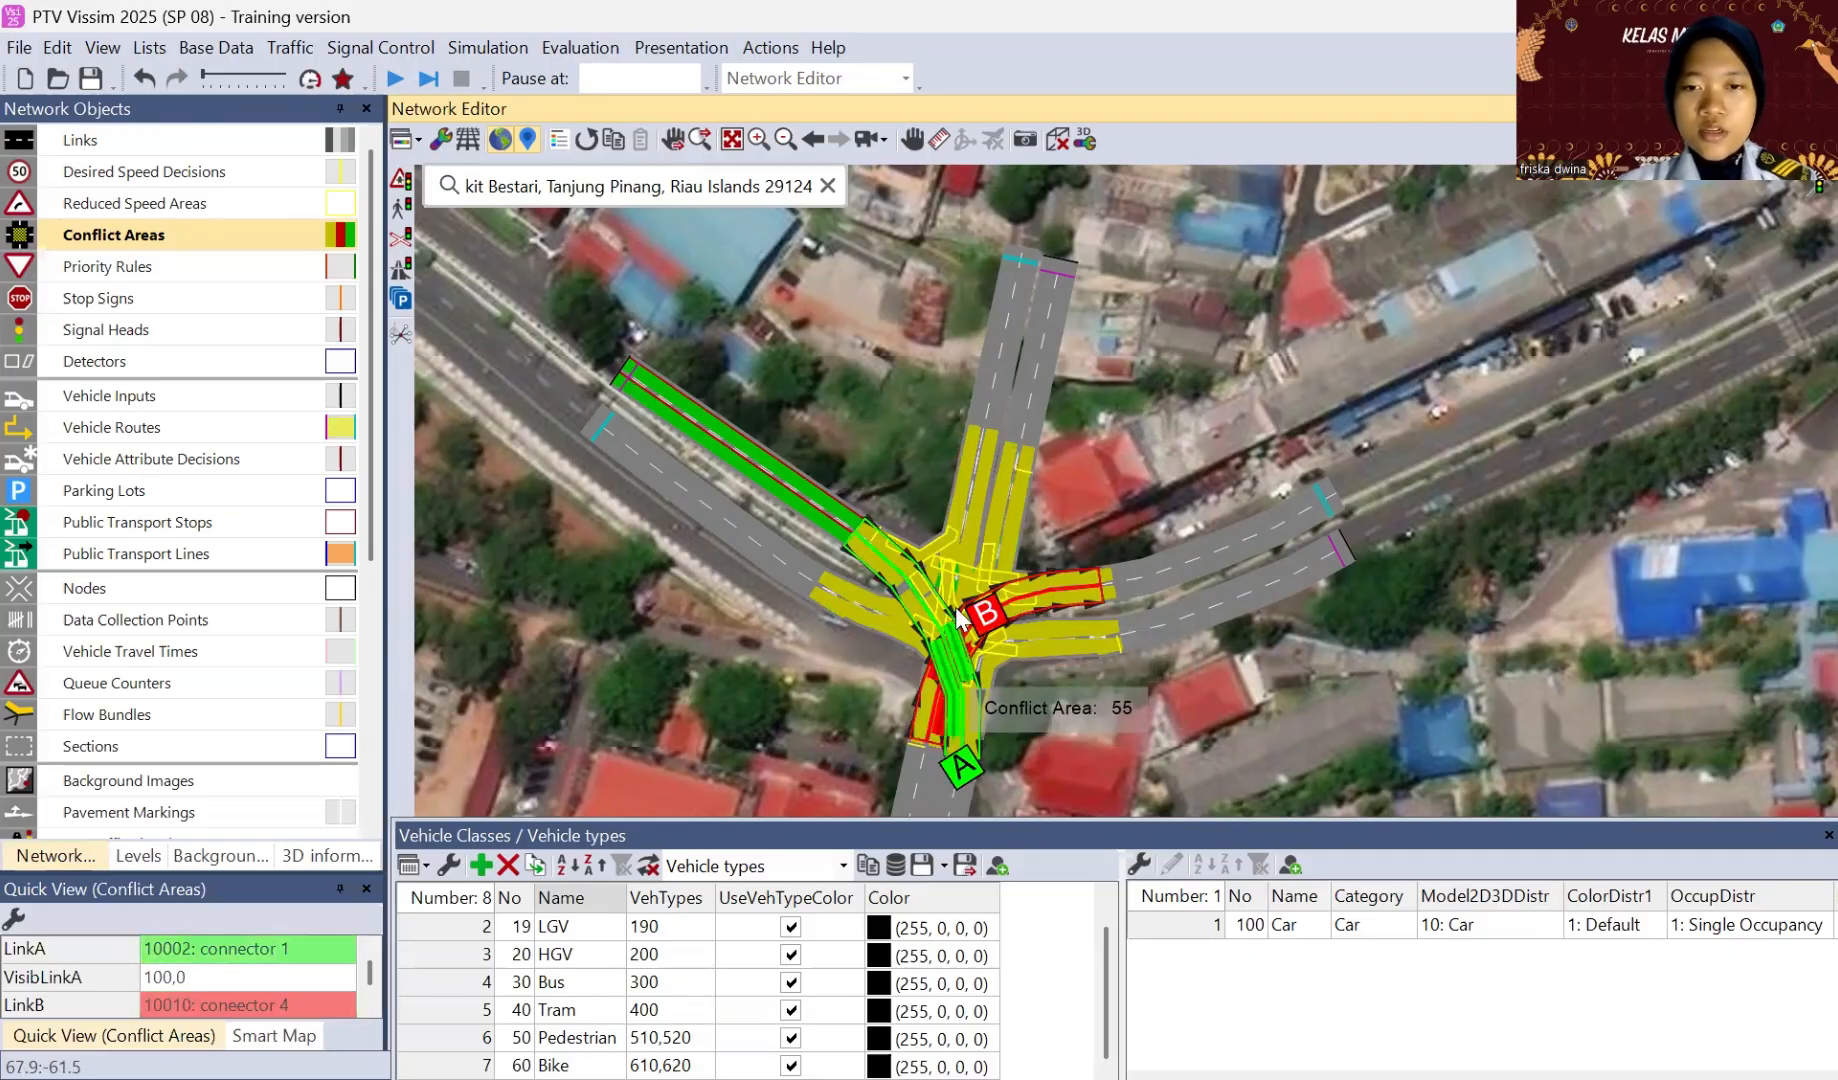
Step: Give connector 10002 right of way over connector 10005 in their conflict area and clear the selection
click(908, 597)
ctrl+right_click(908, 597)
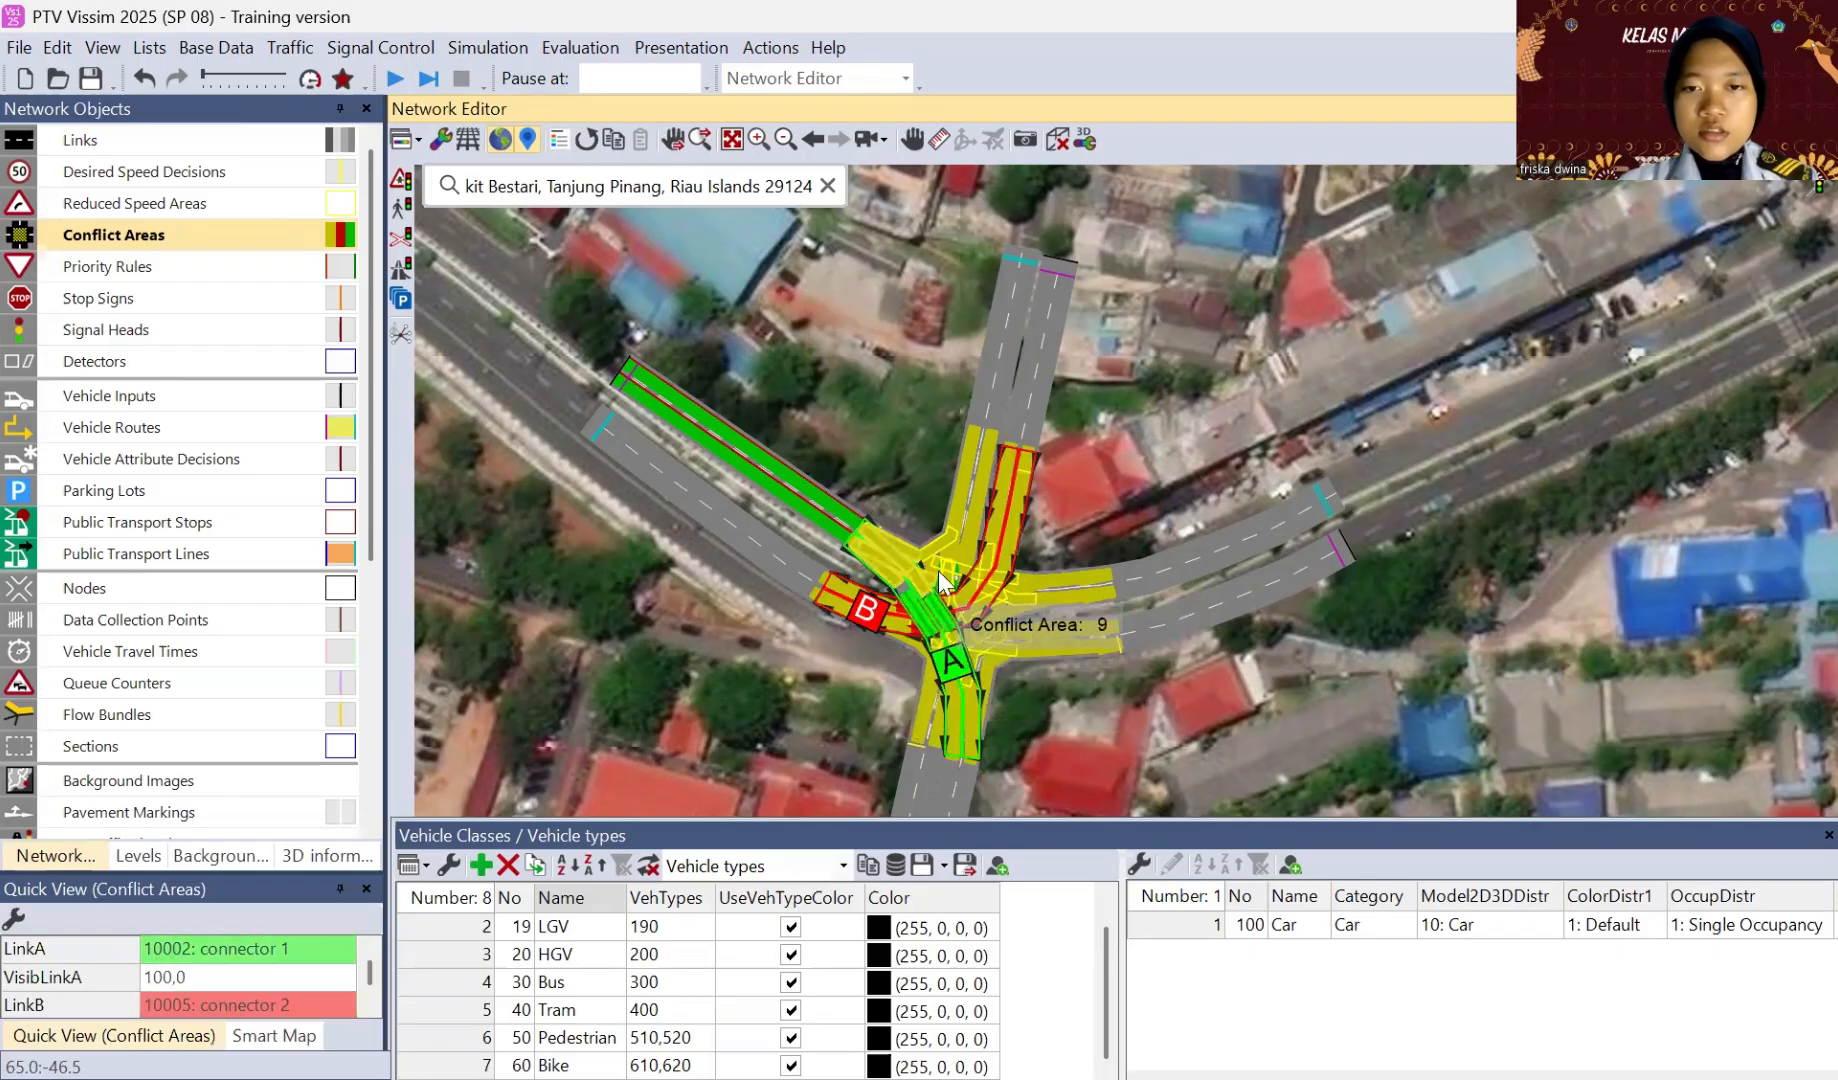
click(967, 514)
ctrl+right_click(967, 514)
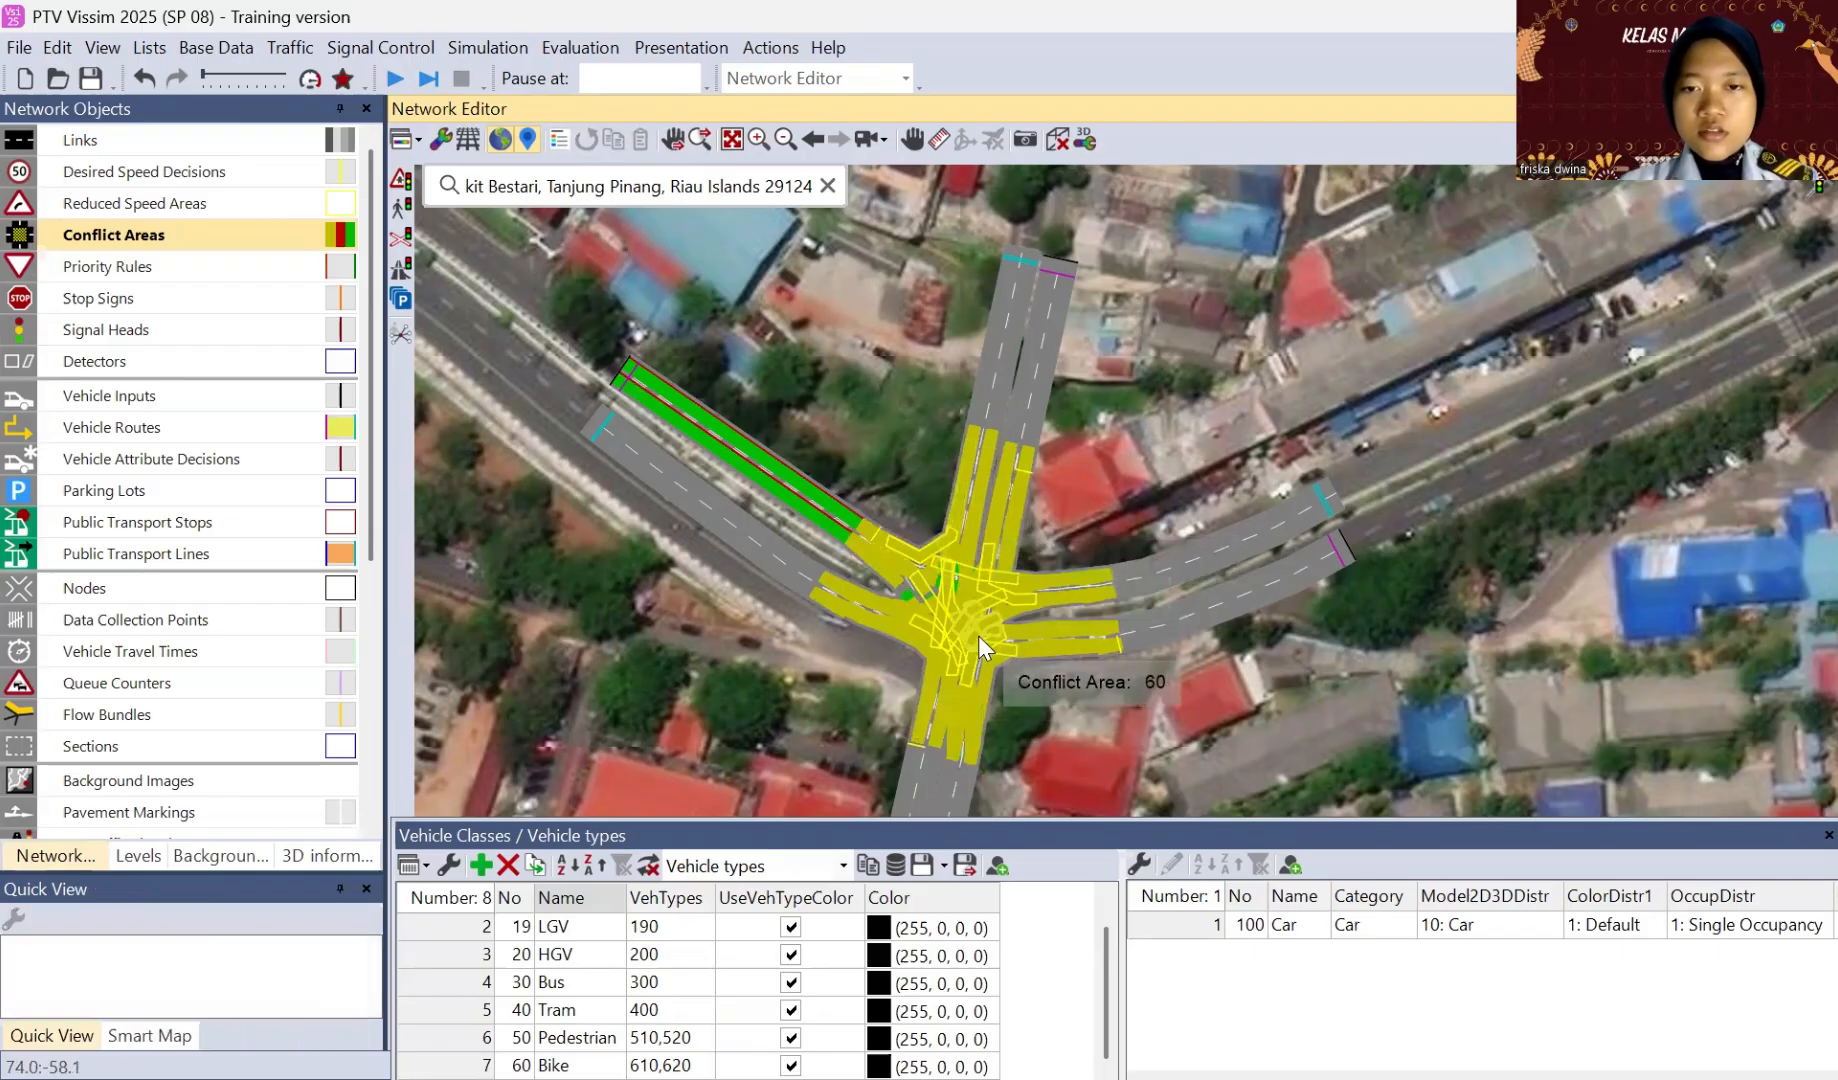
Step: Give connector 10005 right of way over connector 10010, and connector 10003 right of way over connector 10008
click(966, 596)
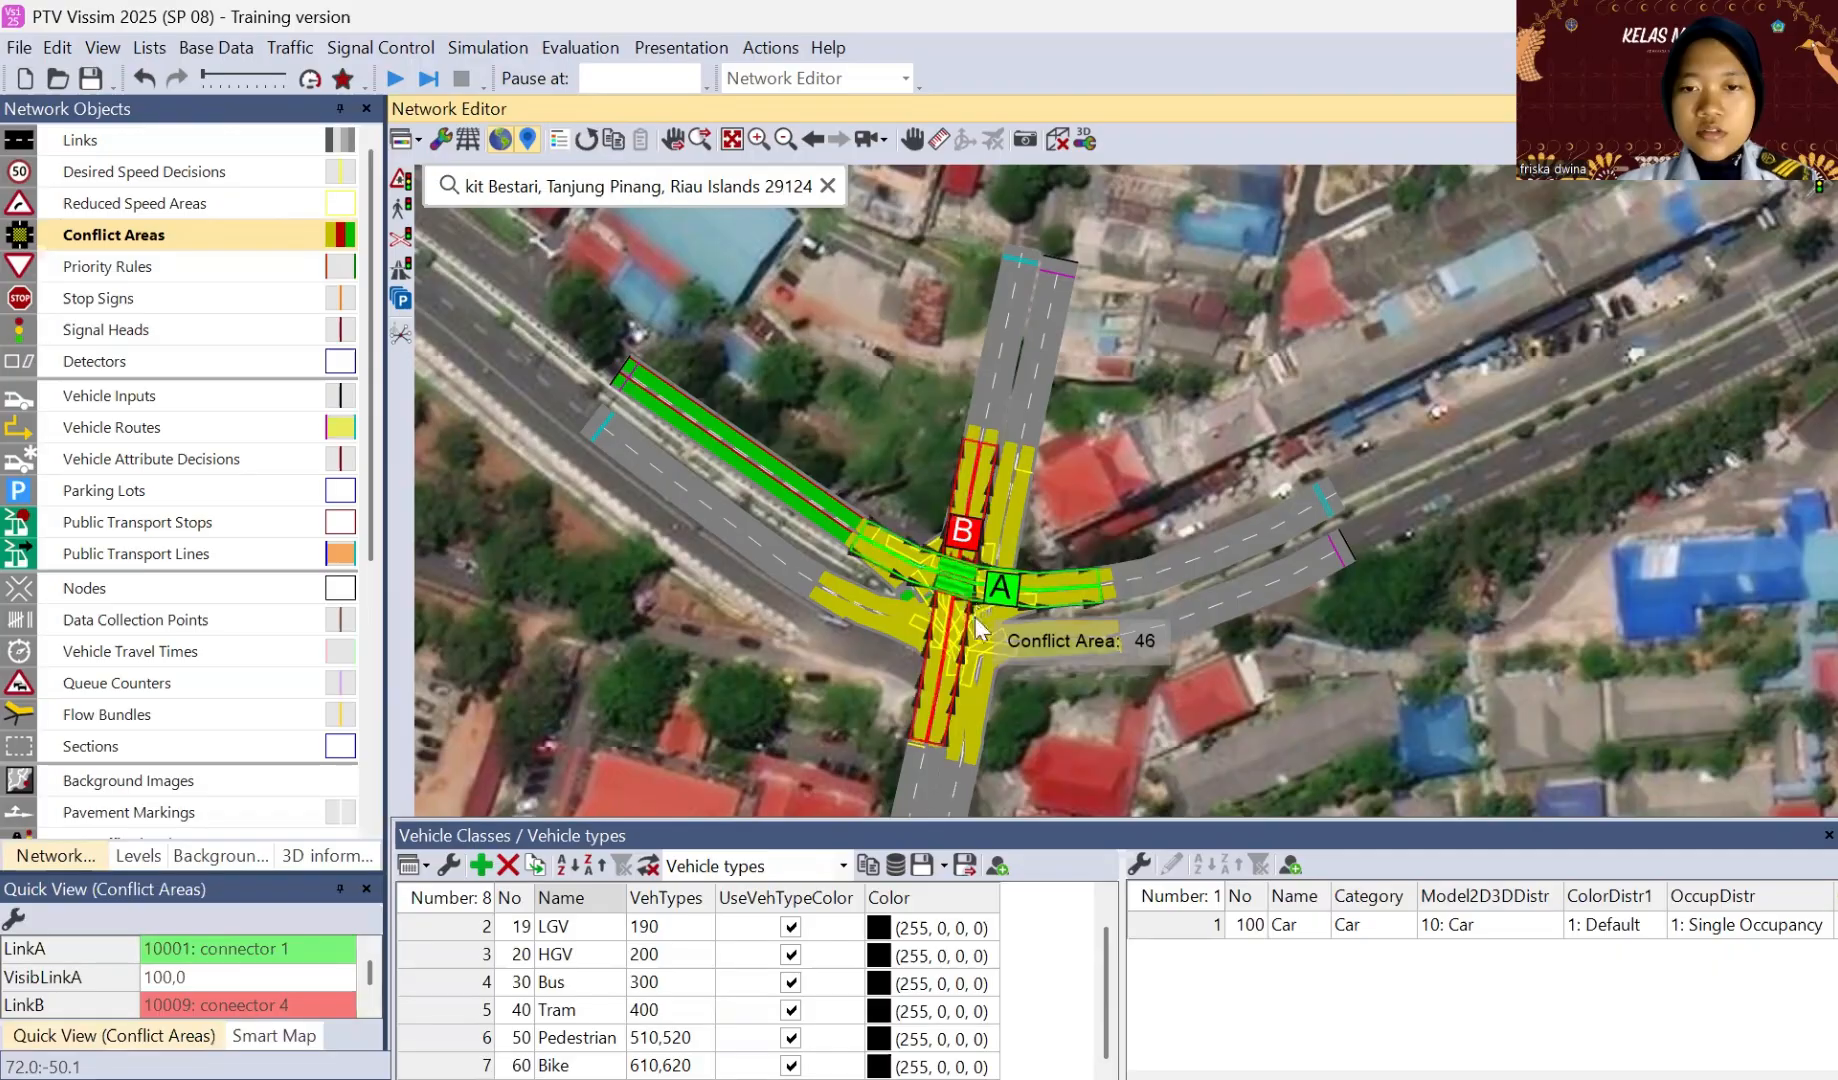
click(978, 622)
click(978, 622)
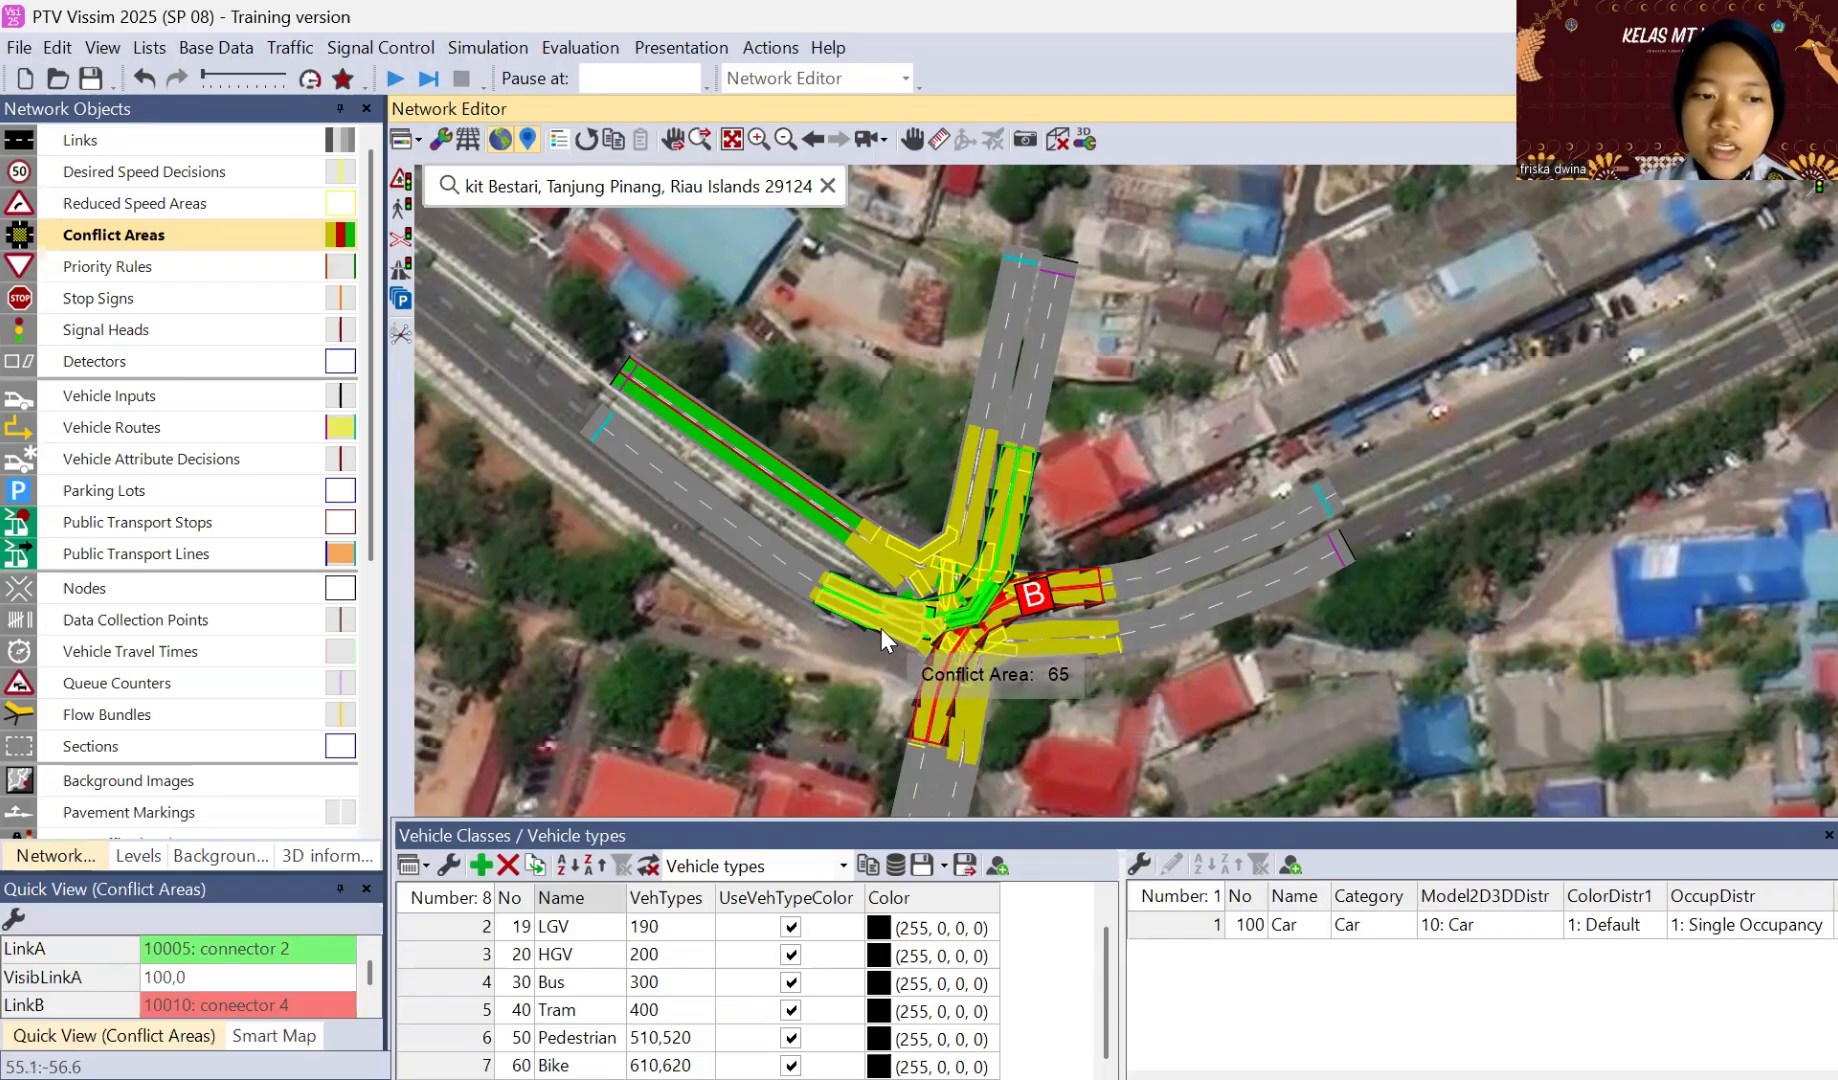
click(986, 650)
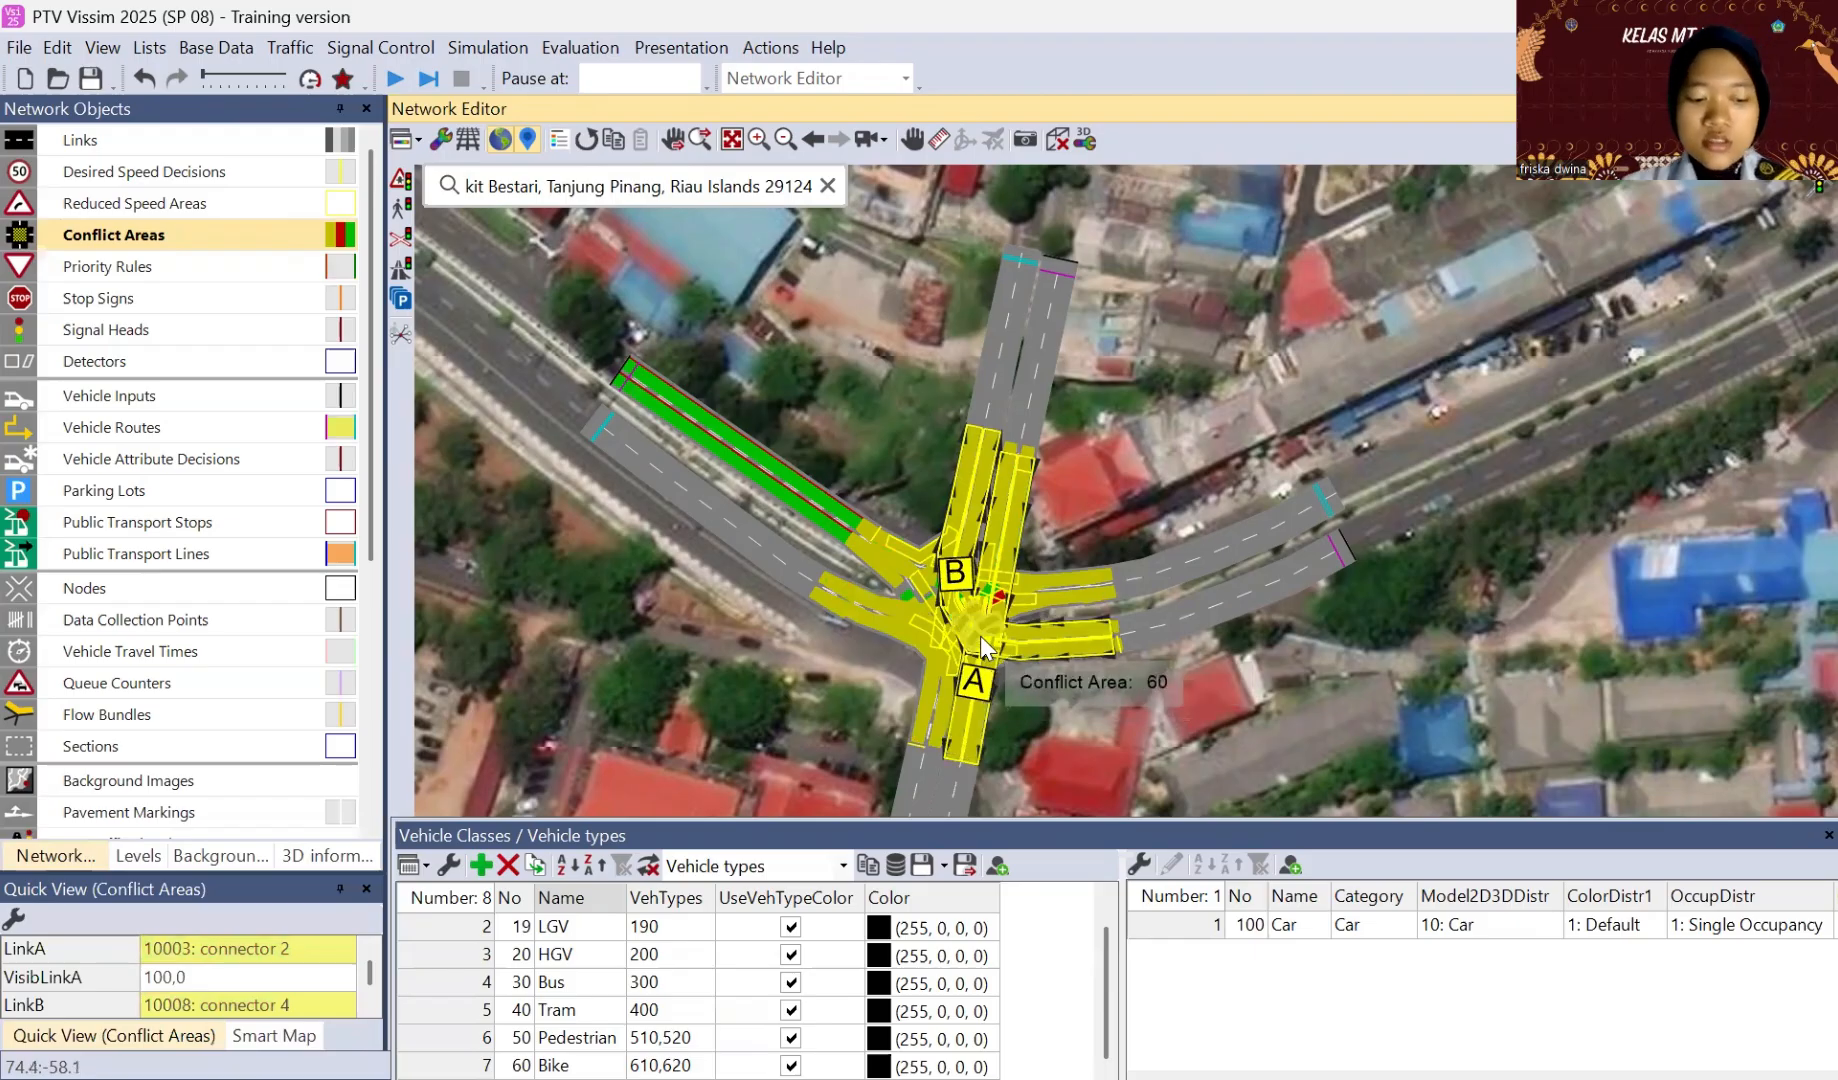
Step: Give connector 10002 right of way over connector 10007, and connector 10000 right of way over connector 10009
click(930, 628)
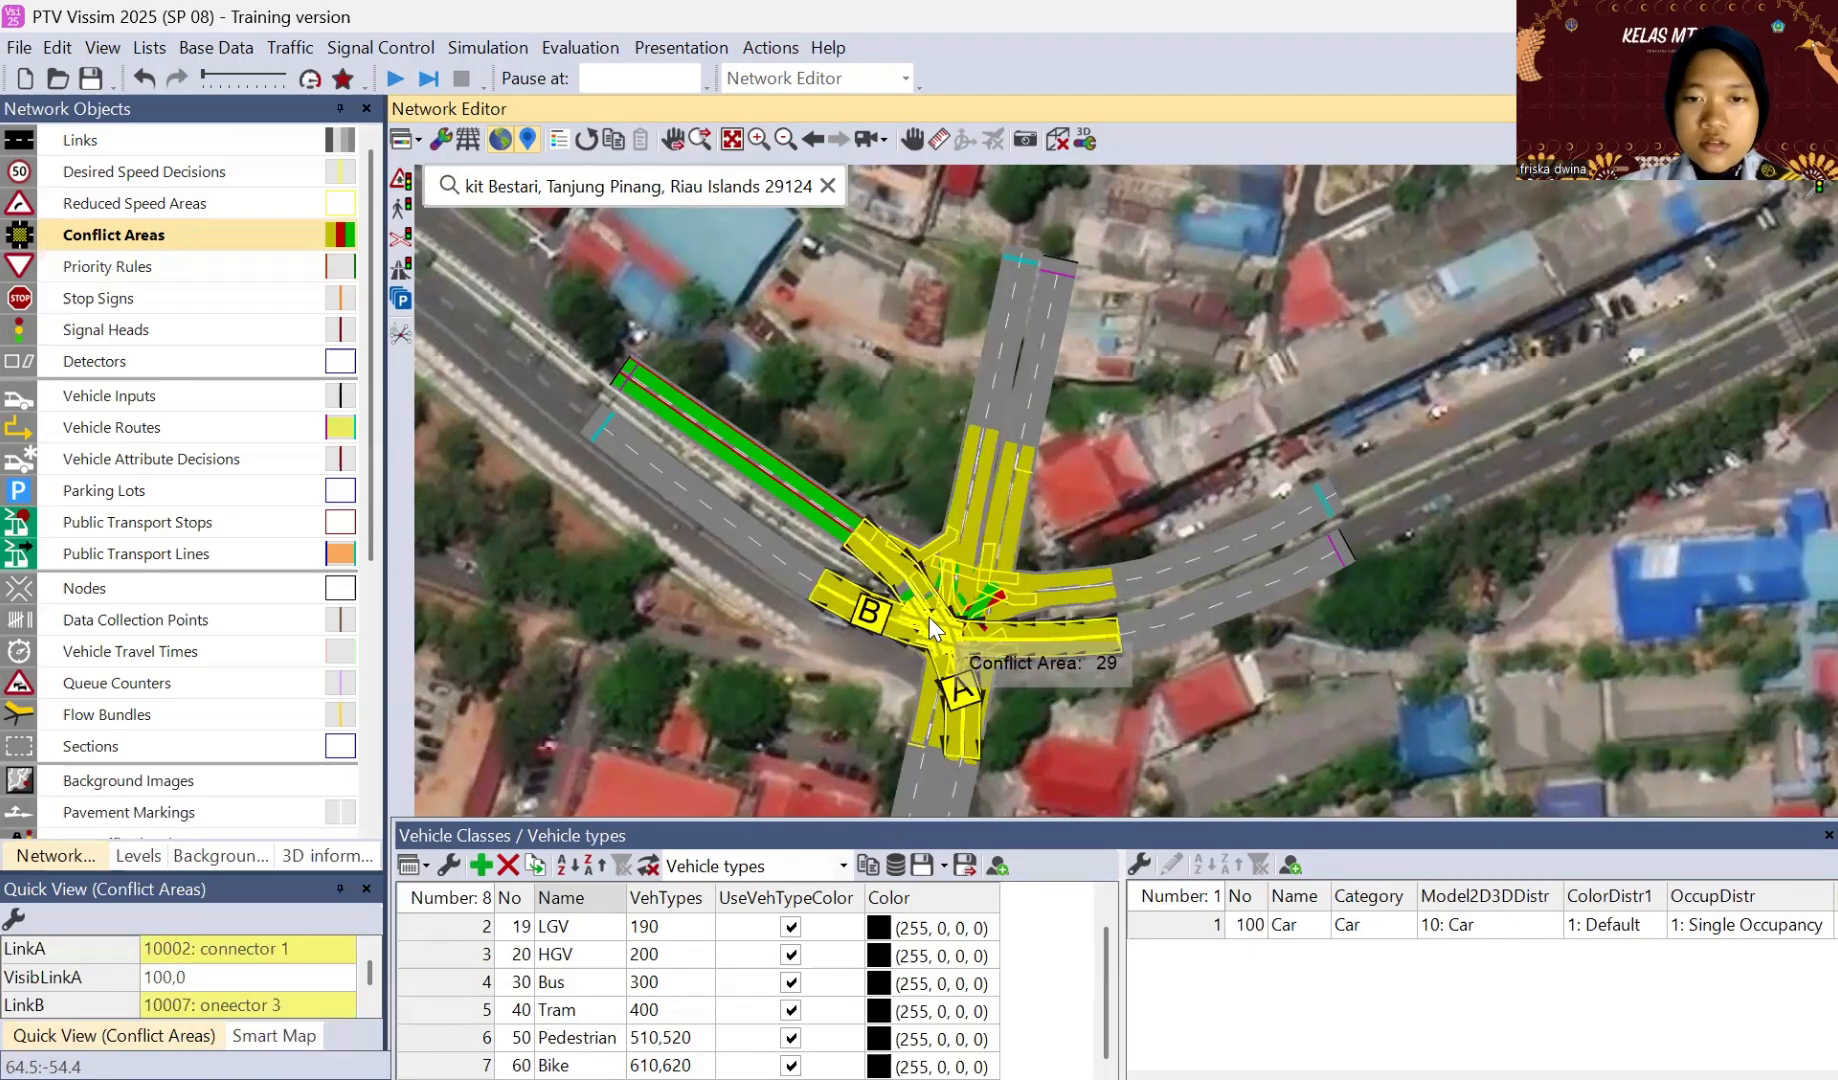
click(953, 541)
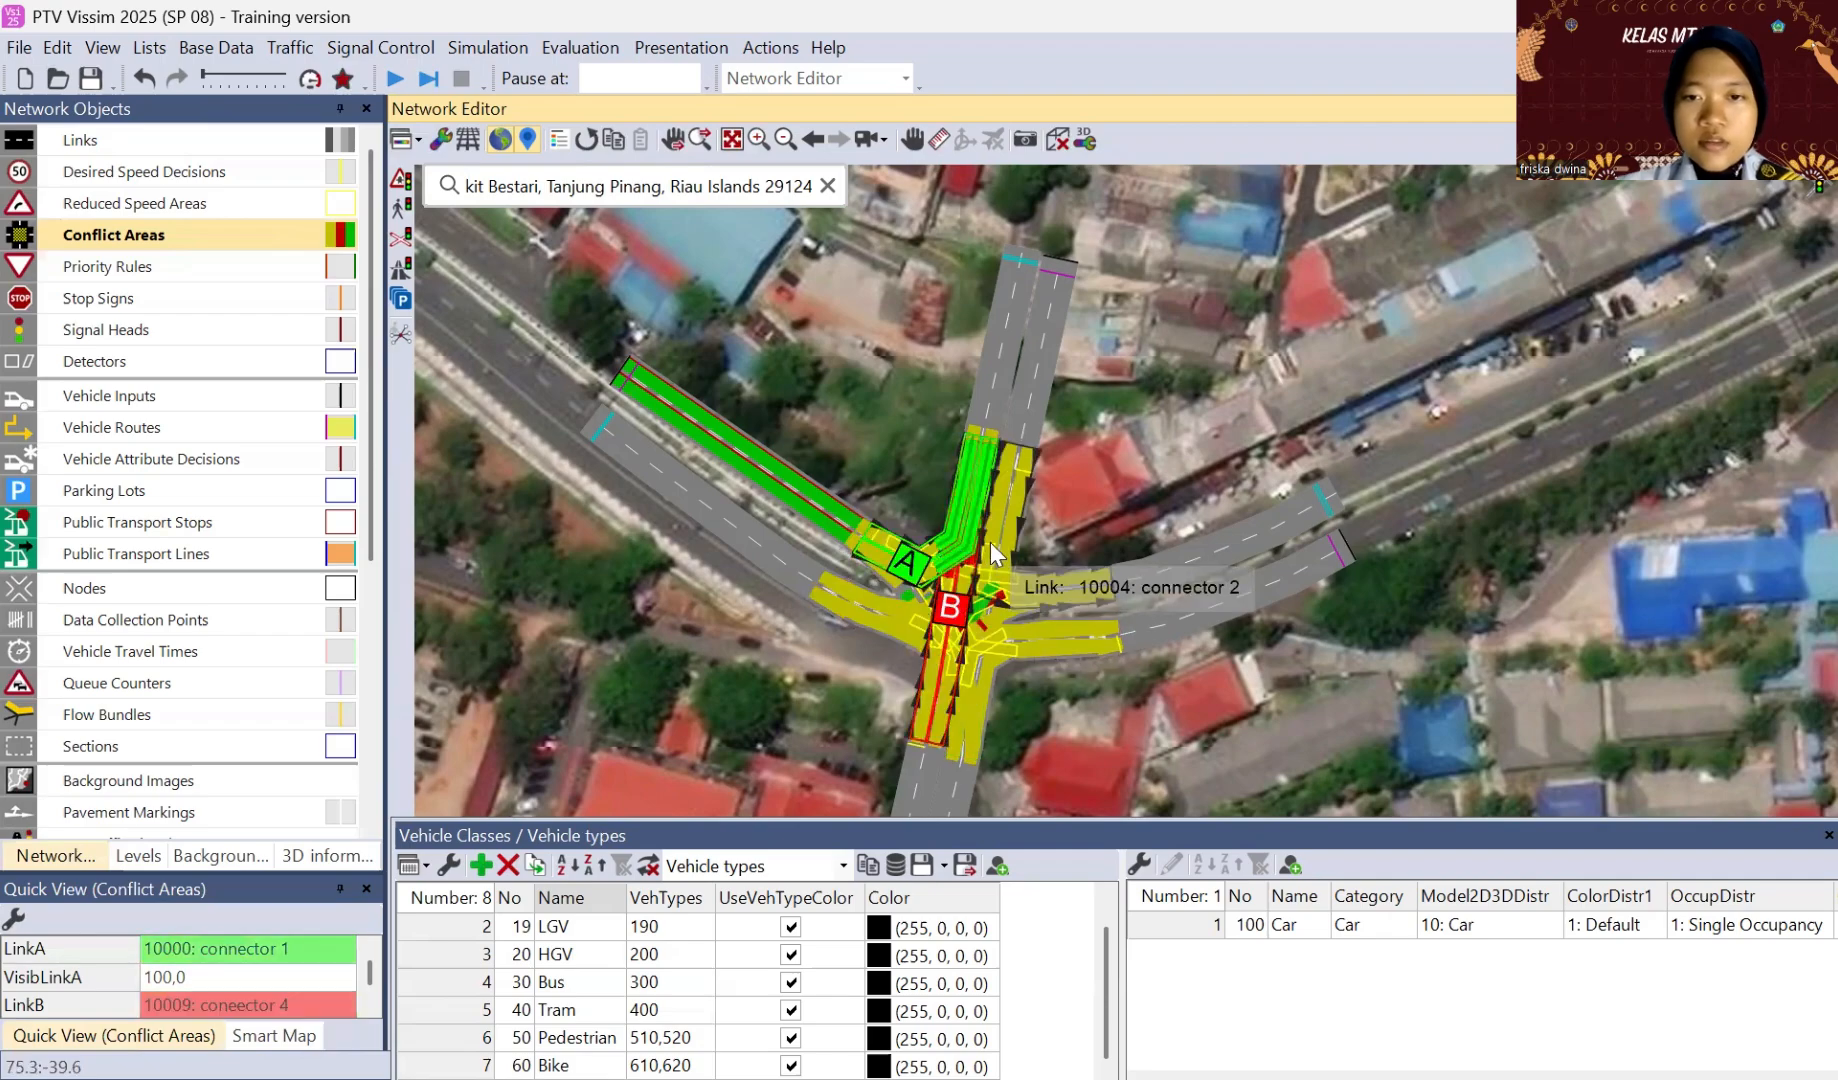
click(998, 556)
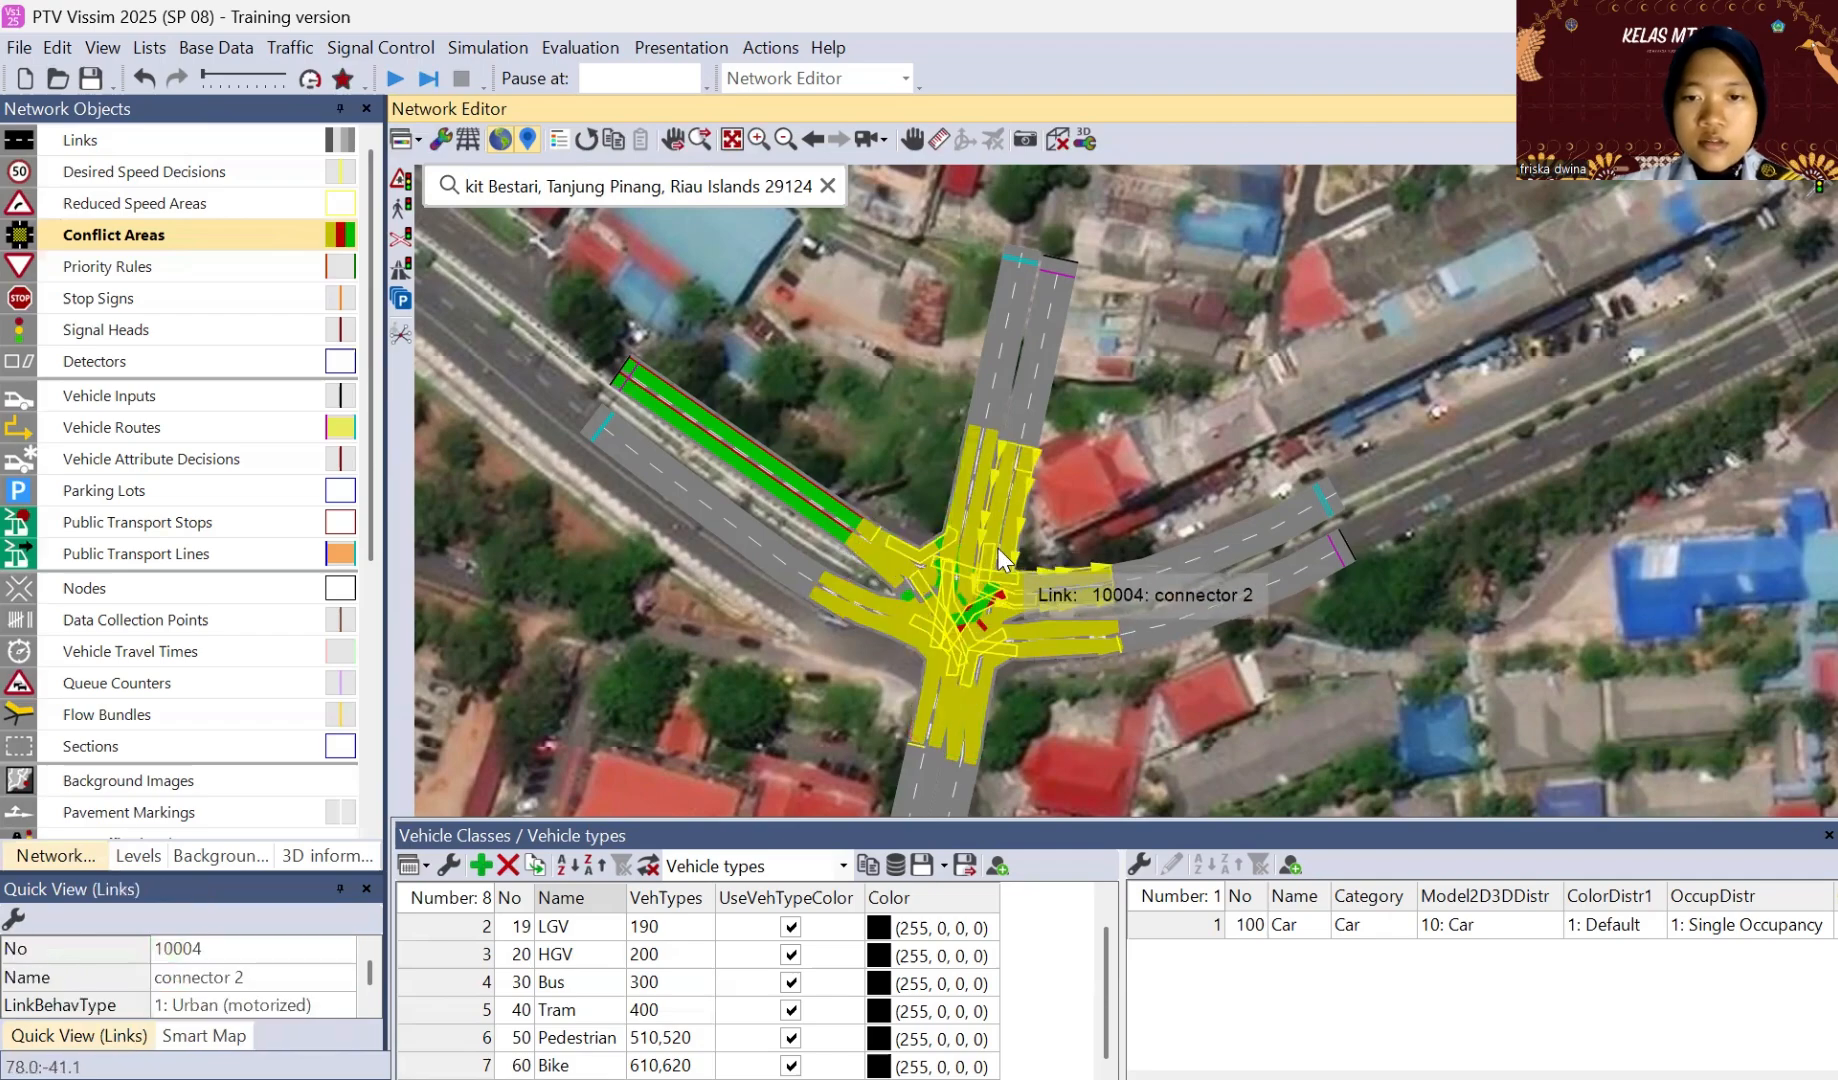
Step: Give connector 10003 right of way over connector 10007 in the conflict area south-east of the junction centre
click(975, 600)
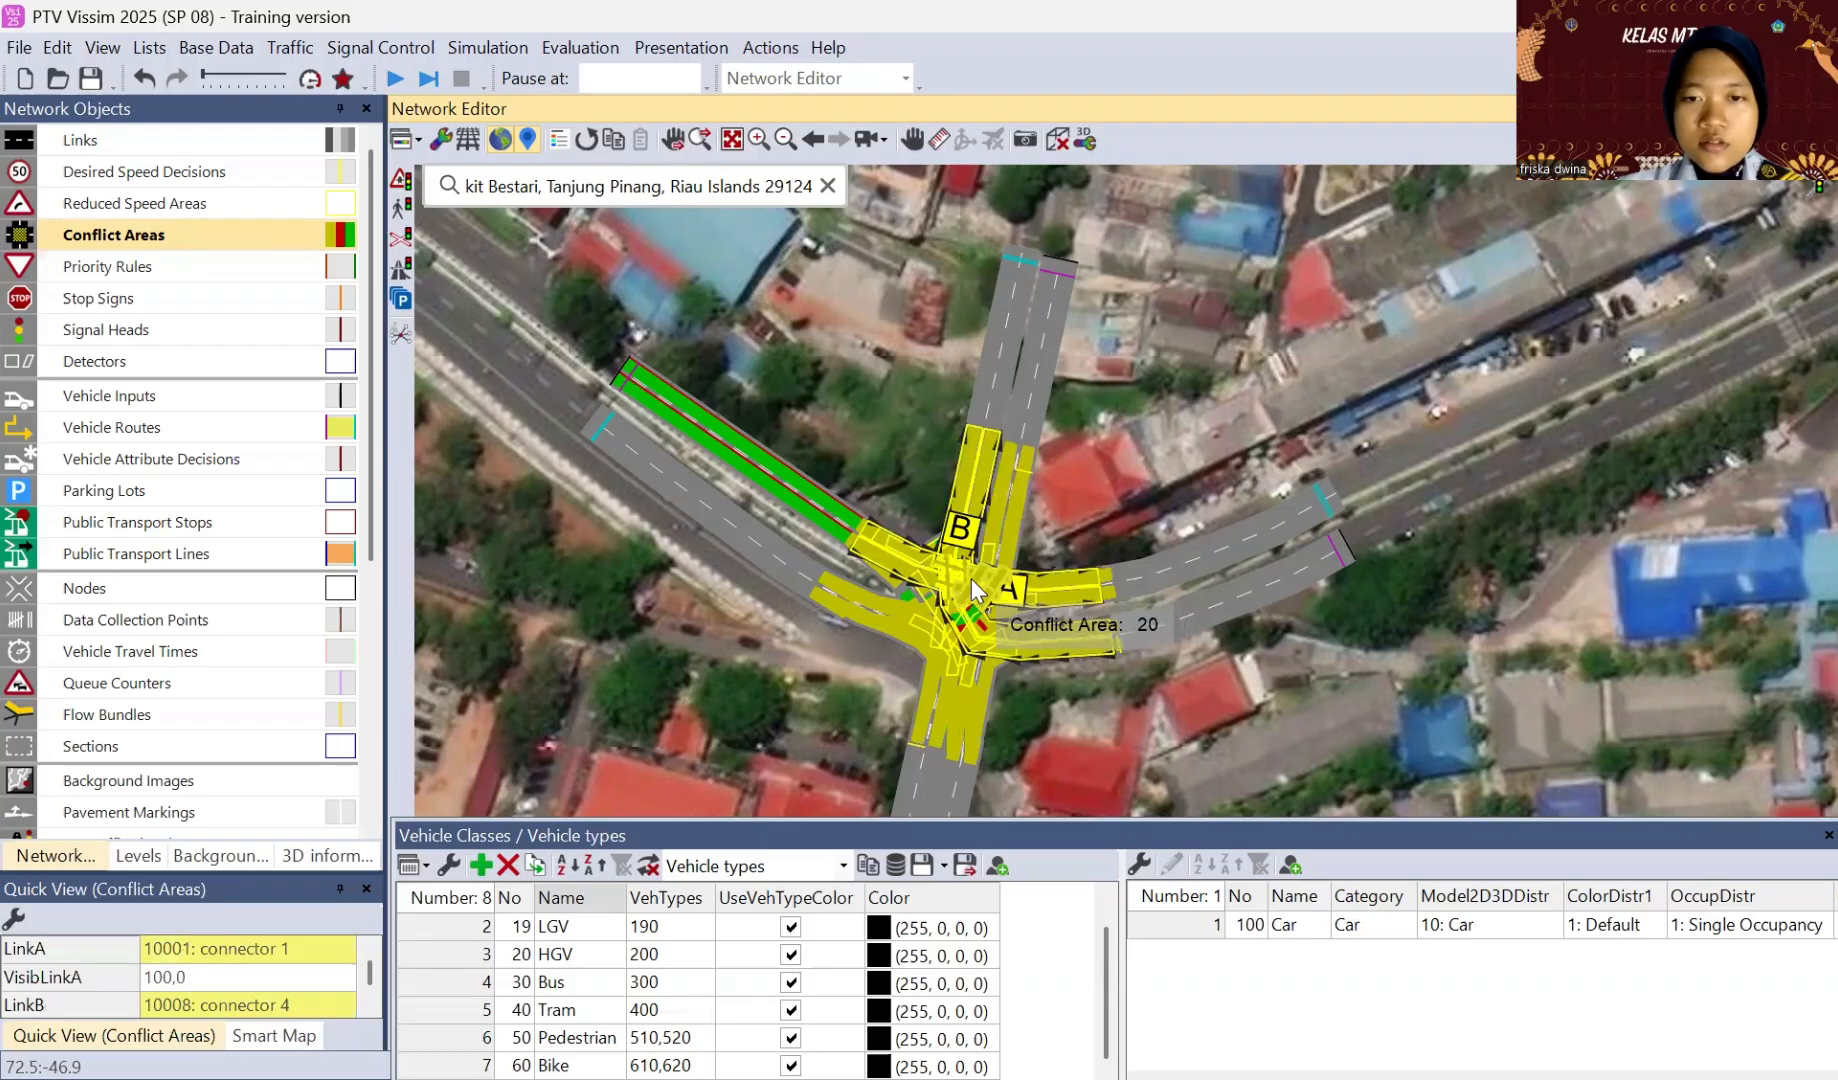
click(972, 581)
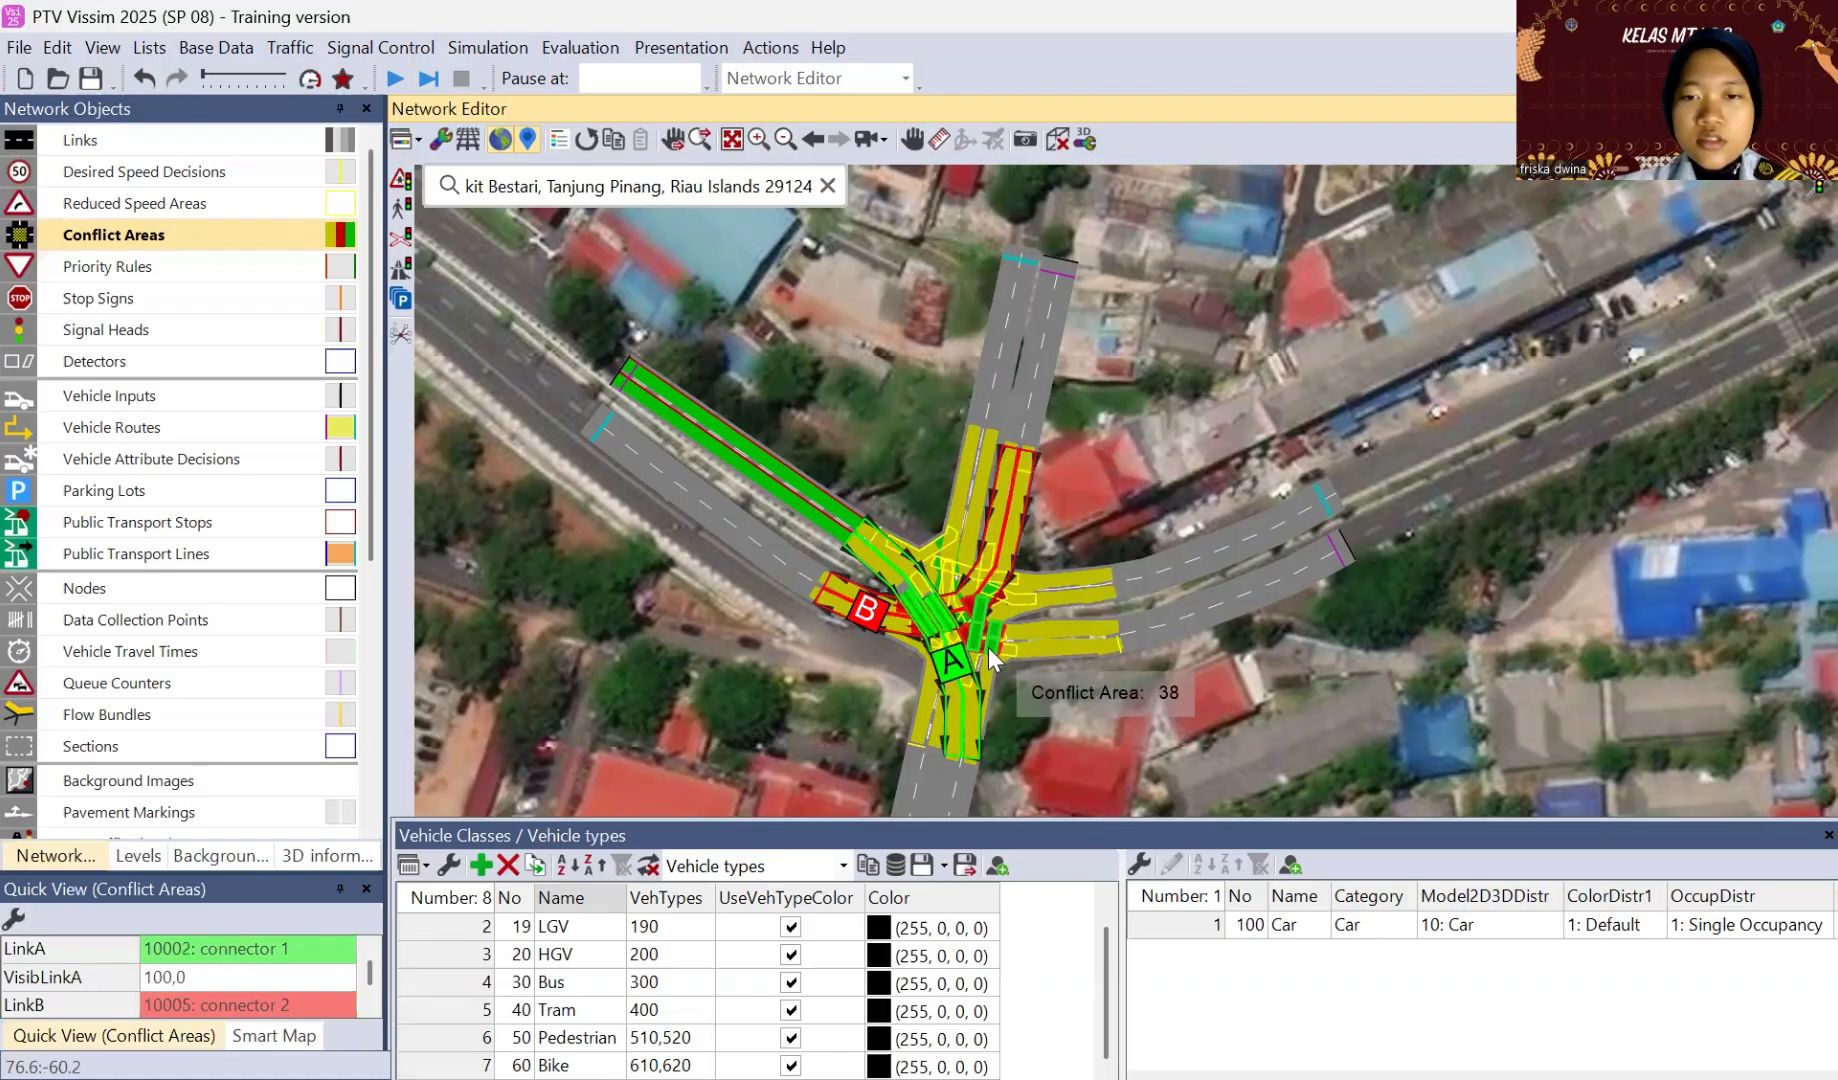
click(979, 659)
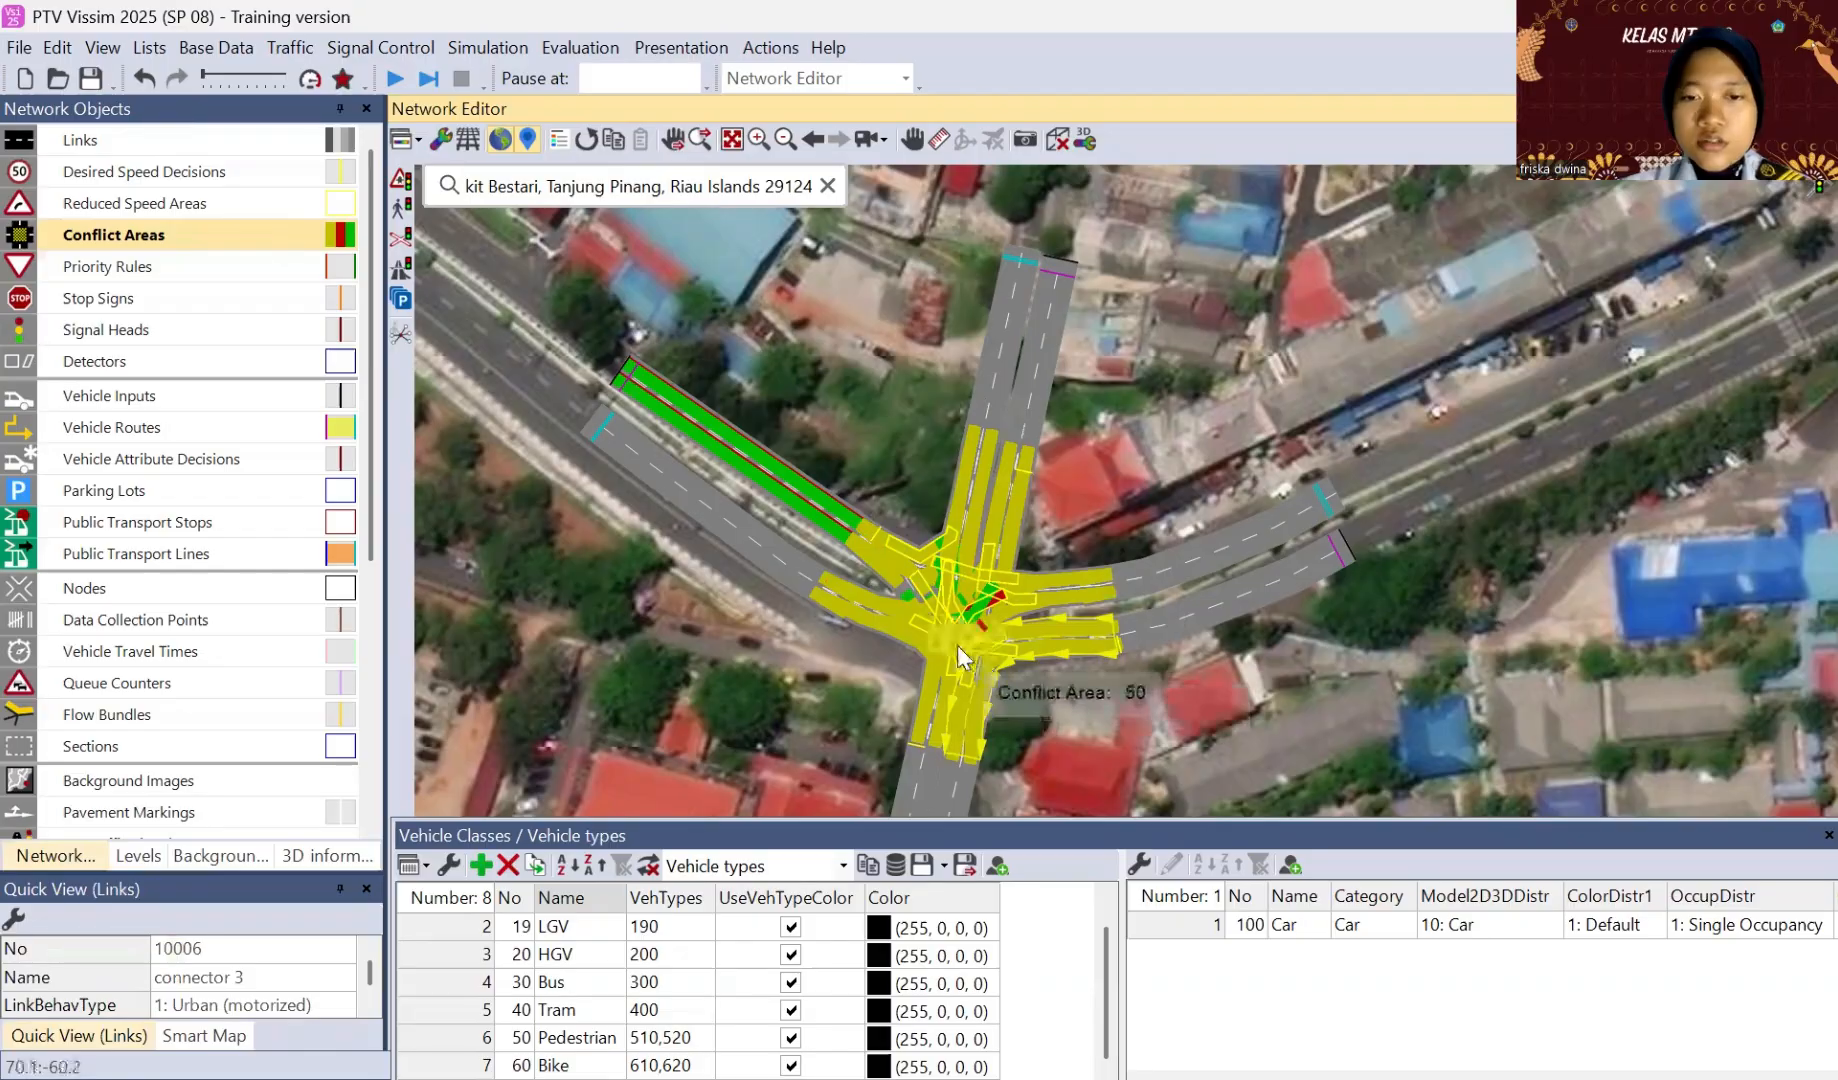
click(971, 646)
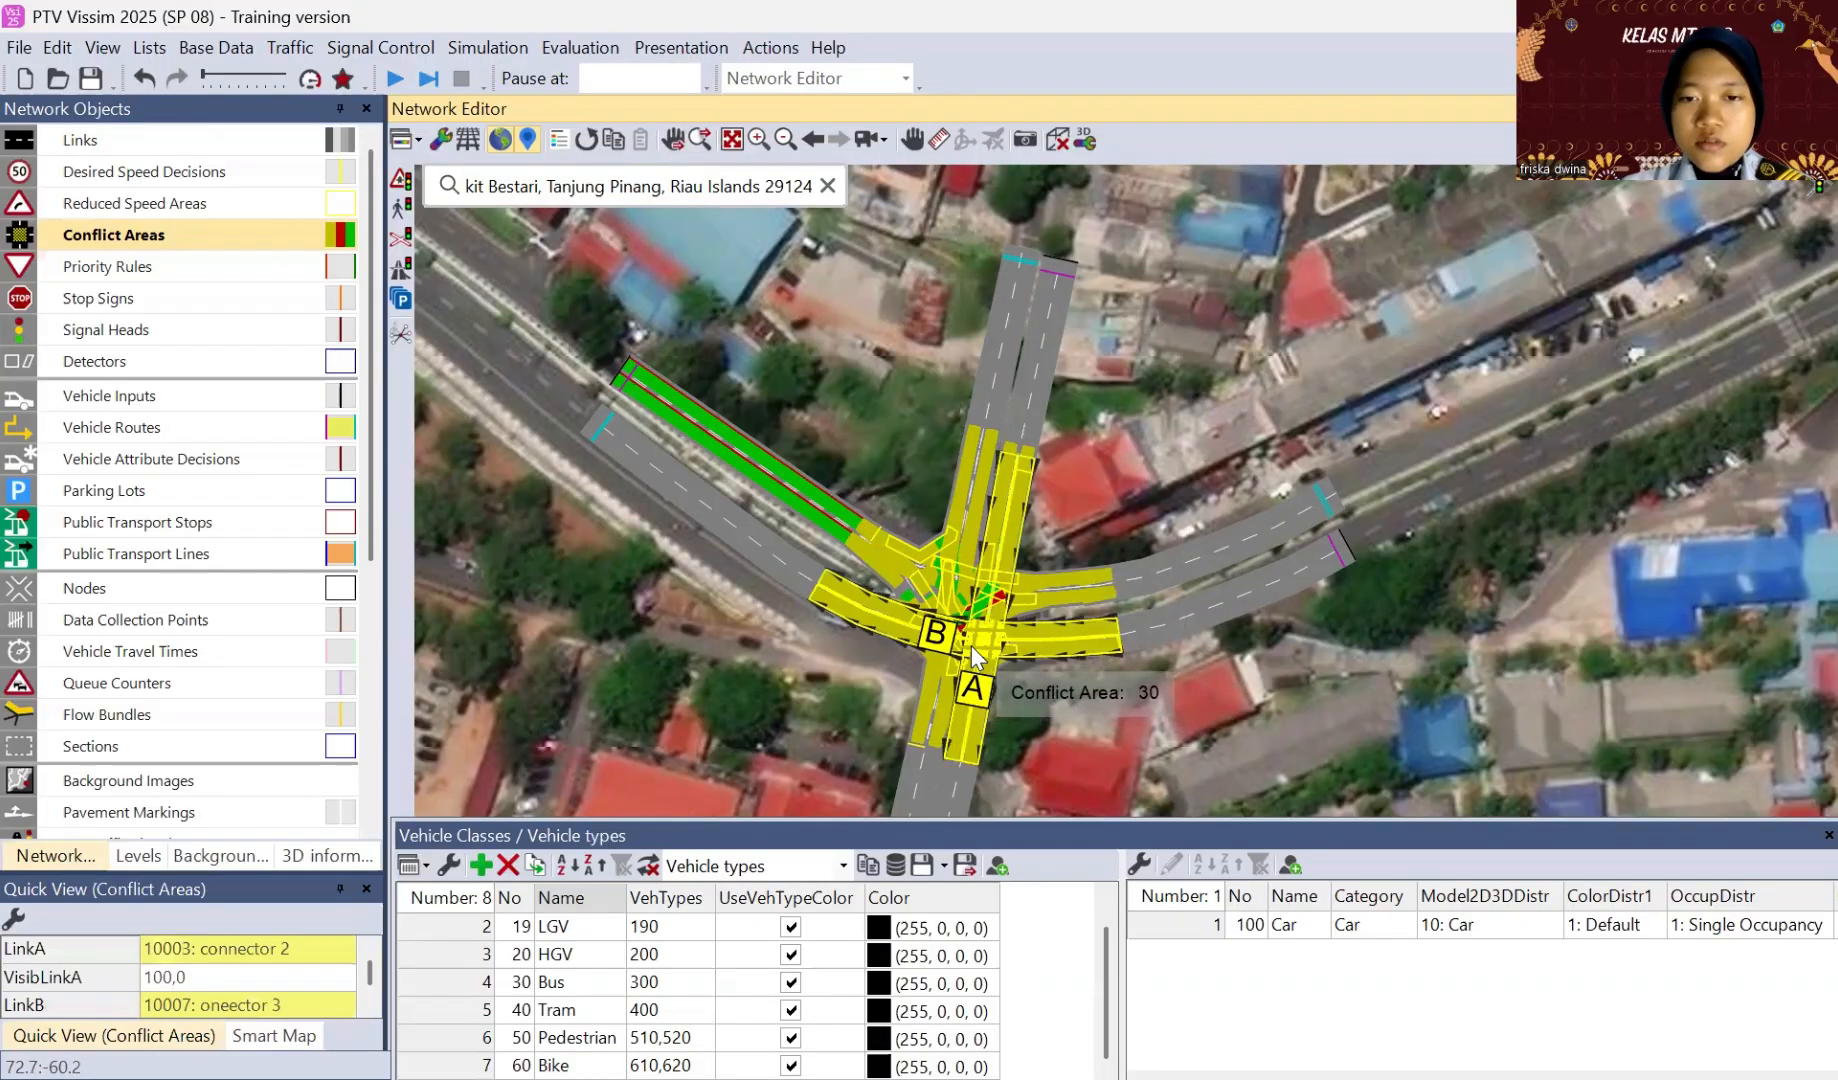
click(971, 646)
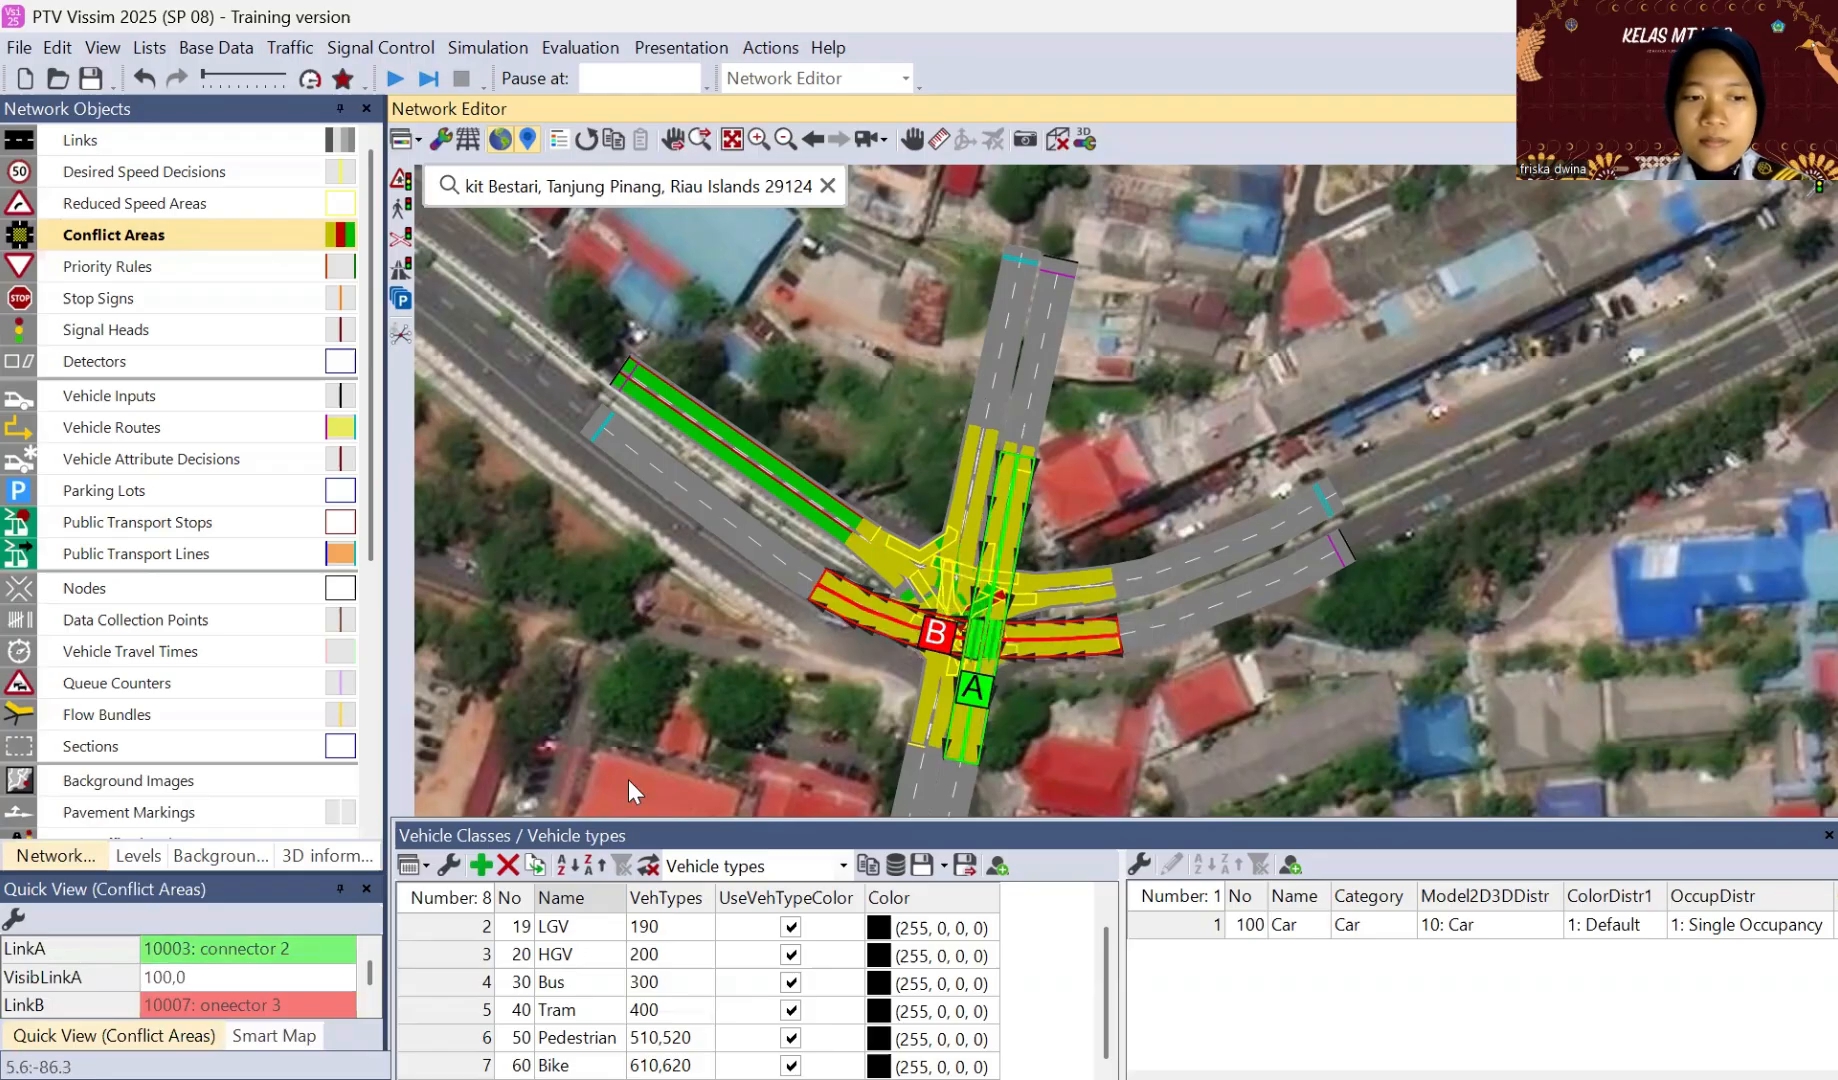
Step: Show the enlarged conflict areas list and select the conflict between link 3, jl. basuki rahmat 1, and connector 10000
right_click(183, 233)
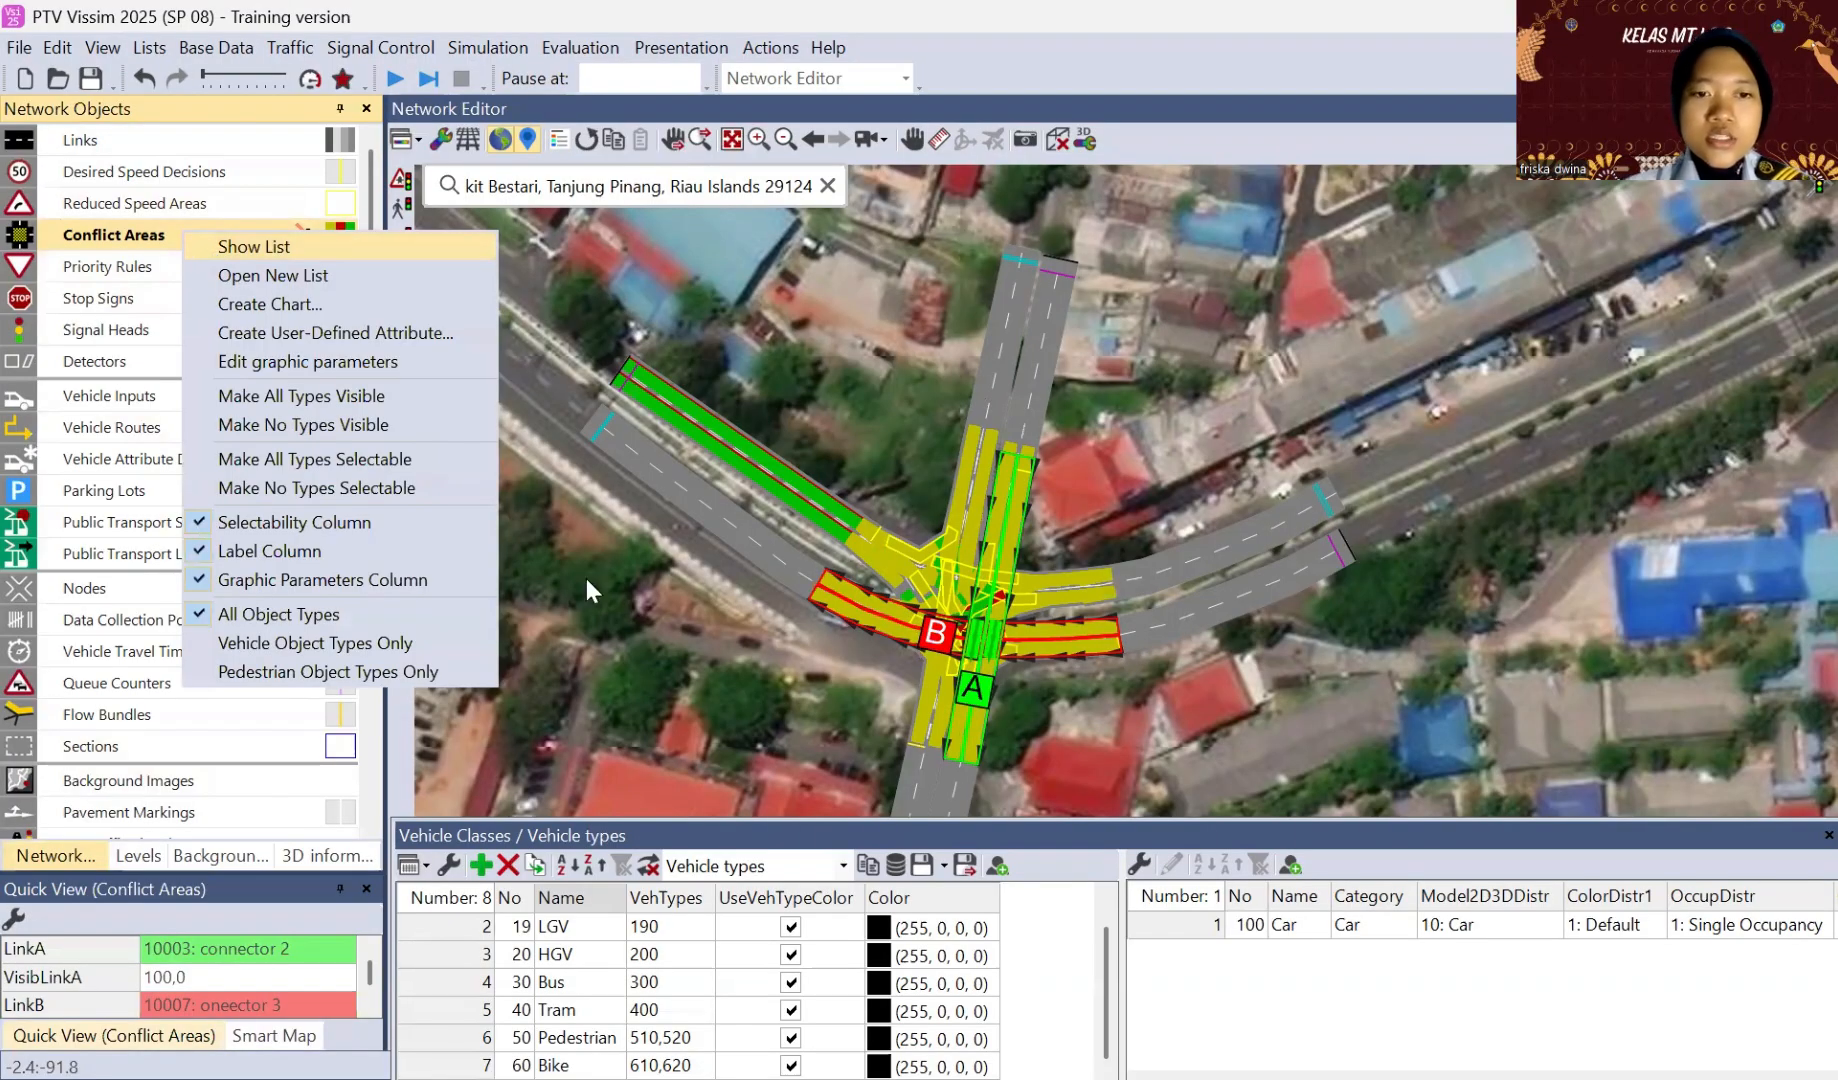
key(Return)
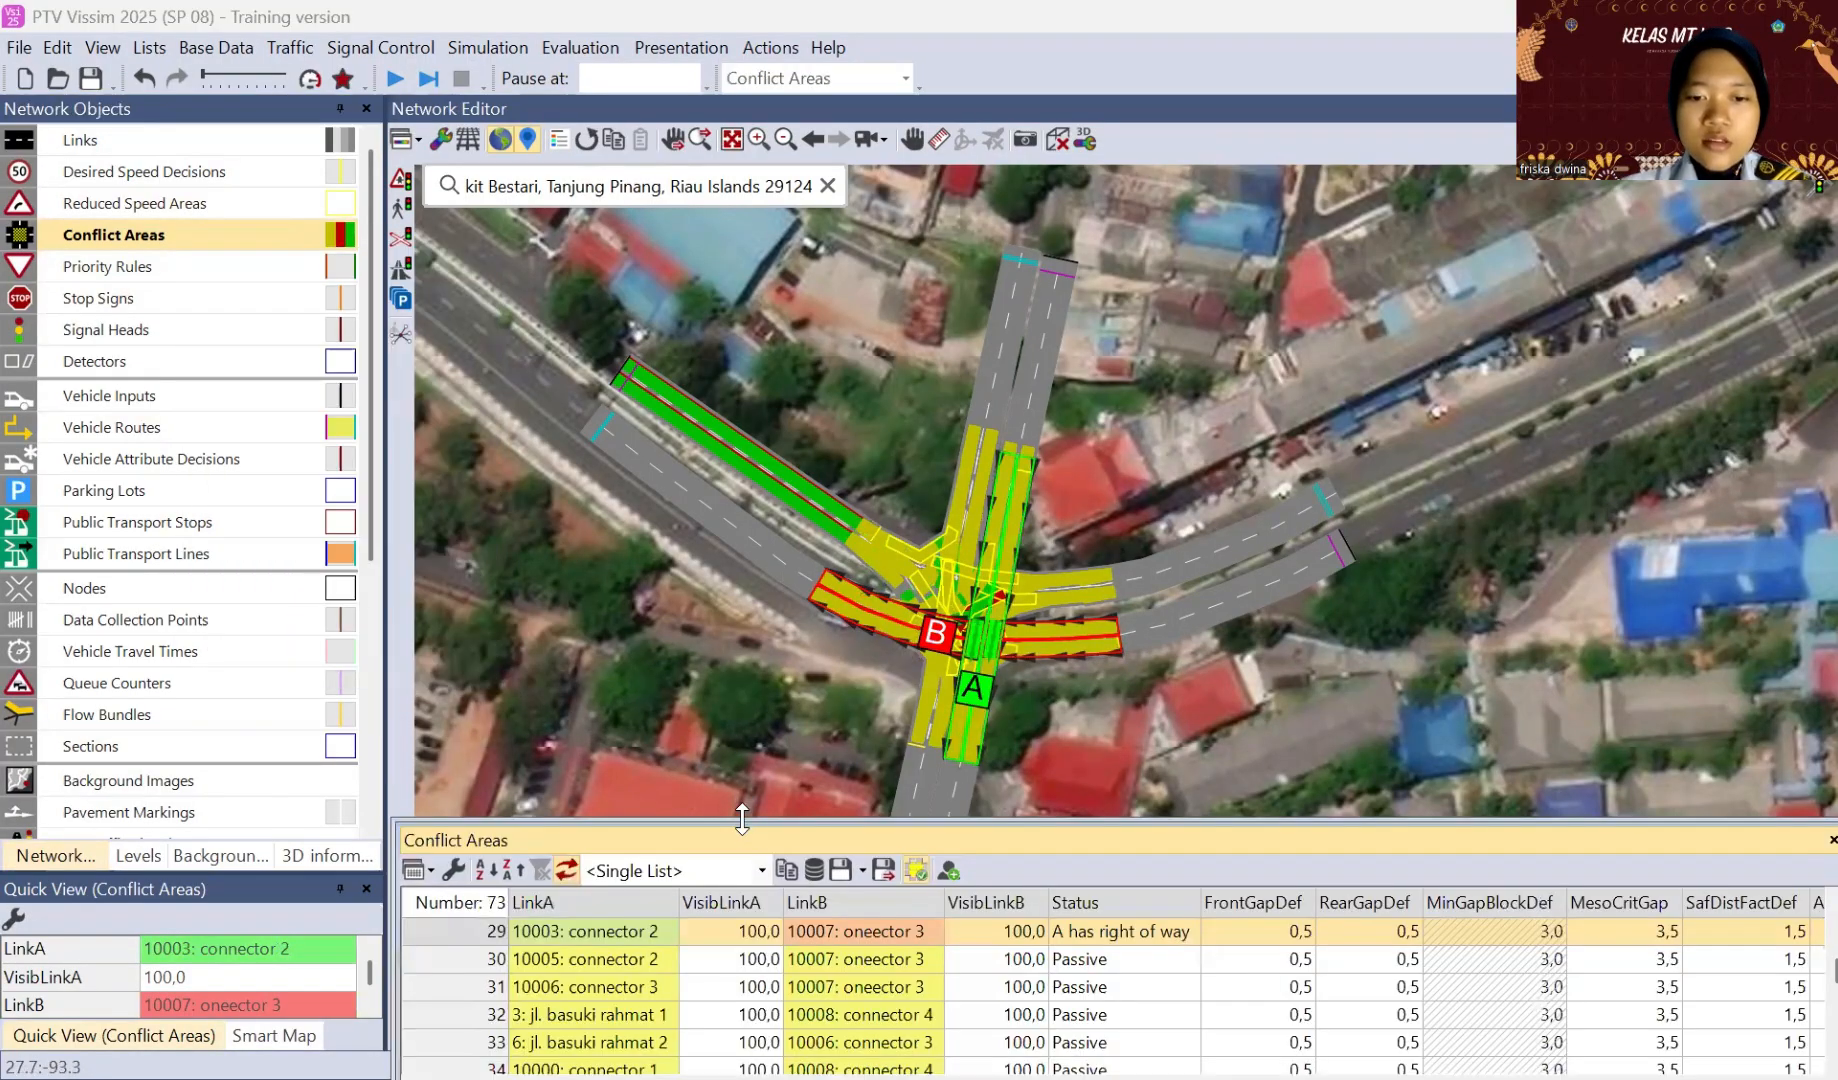
drag(742, 819, 744, 690)
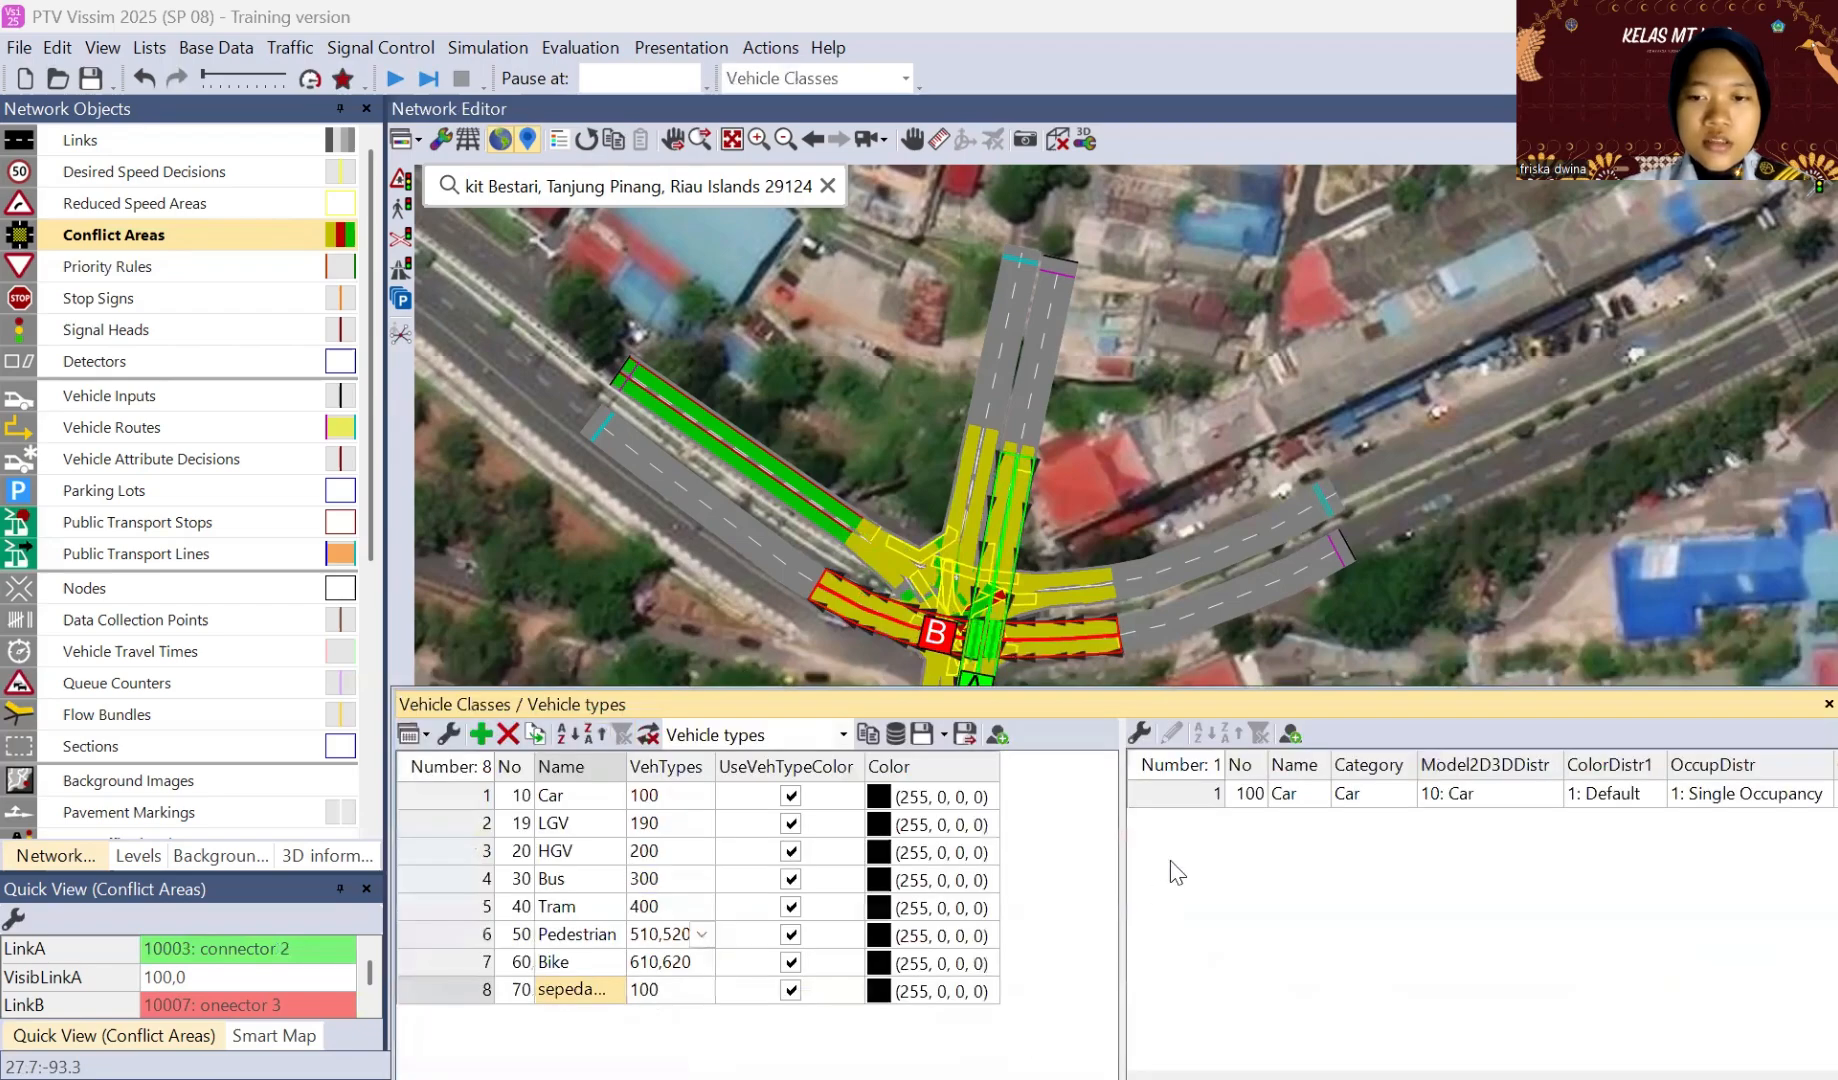
right_click(201, 235)
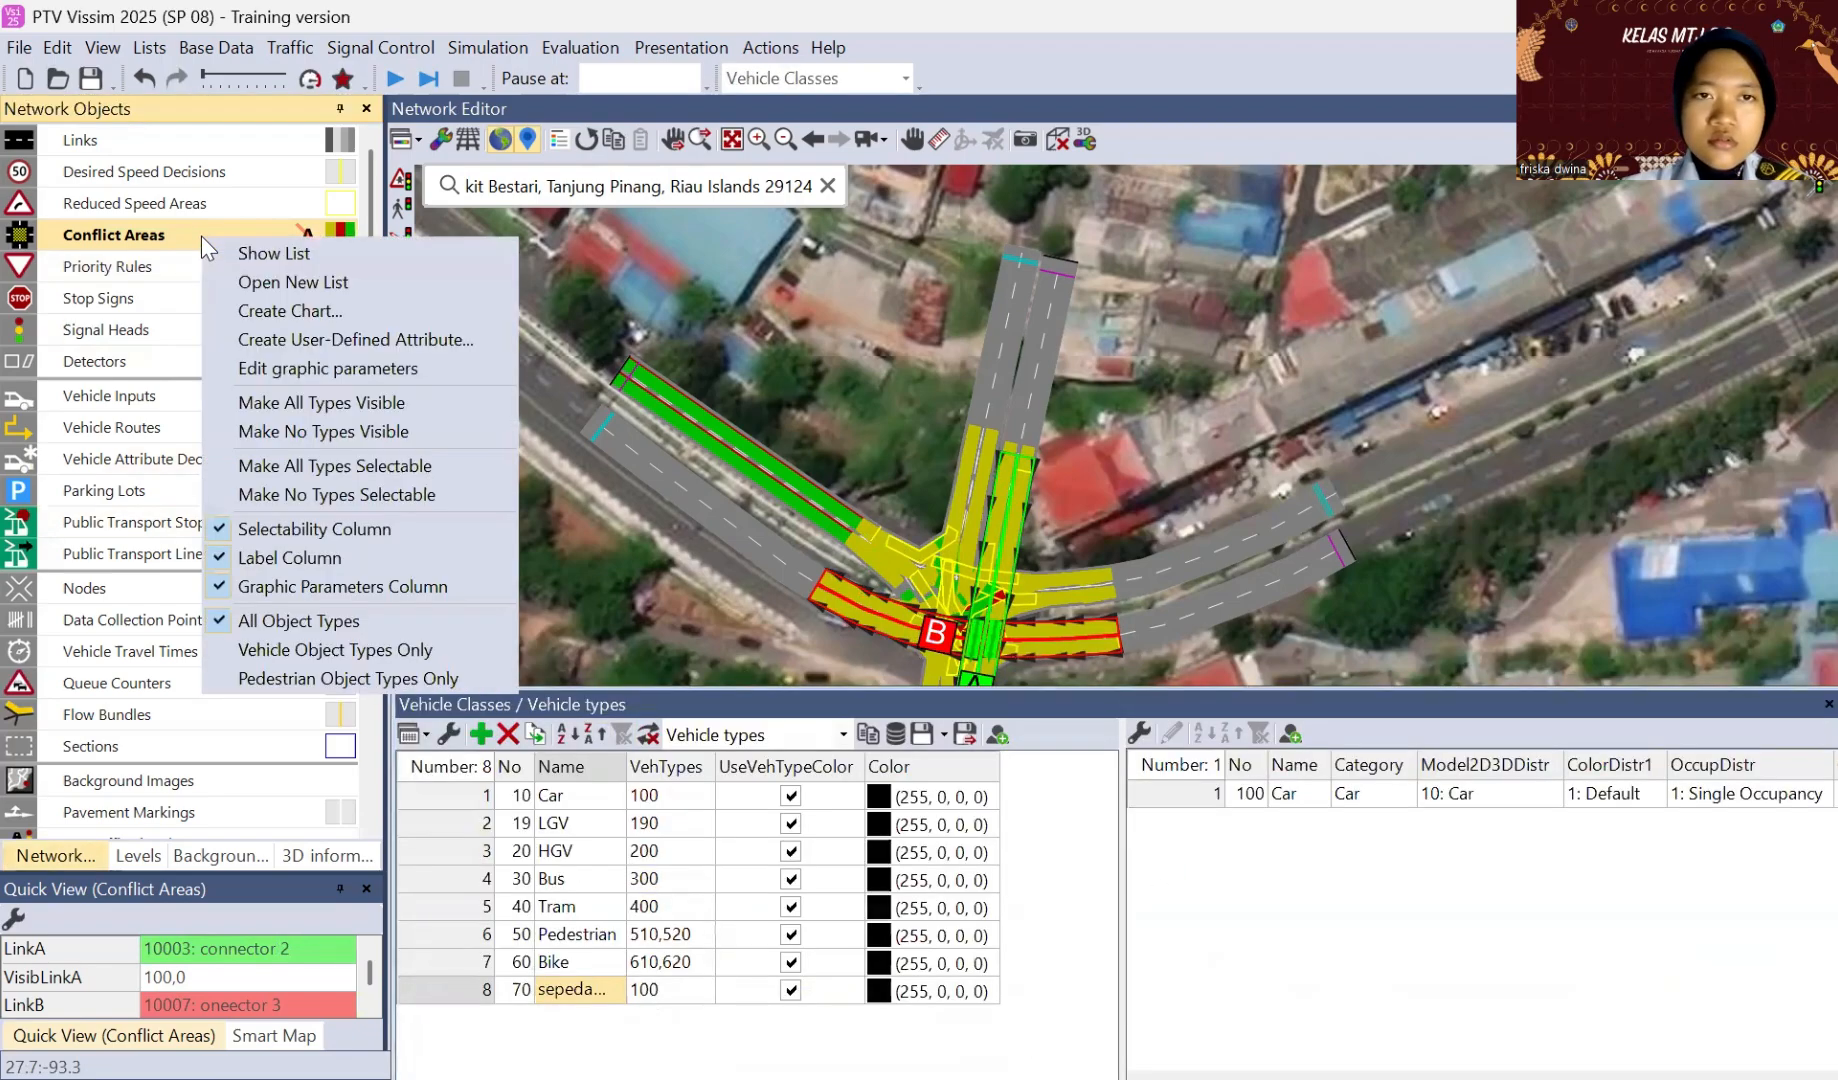
click(250, 262)
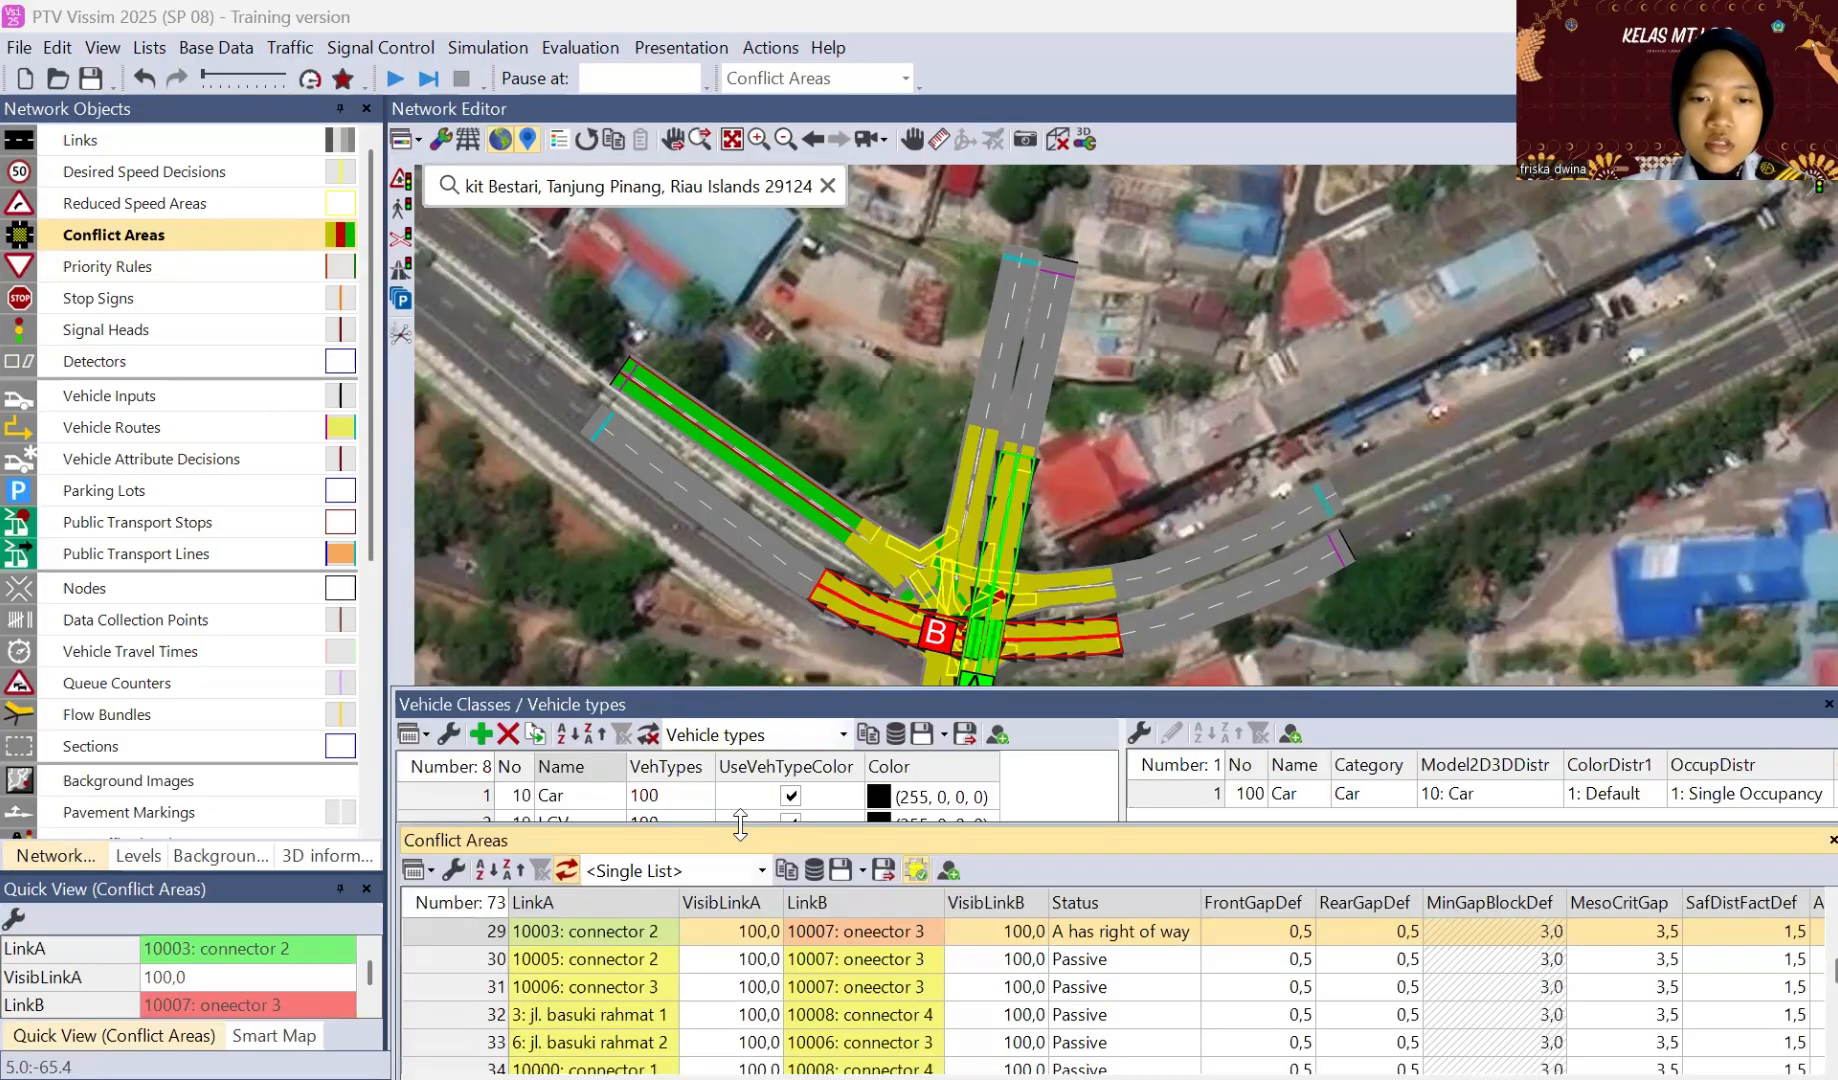
drag(755, 623, 752, 626)
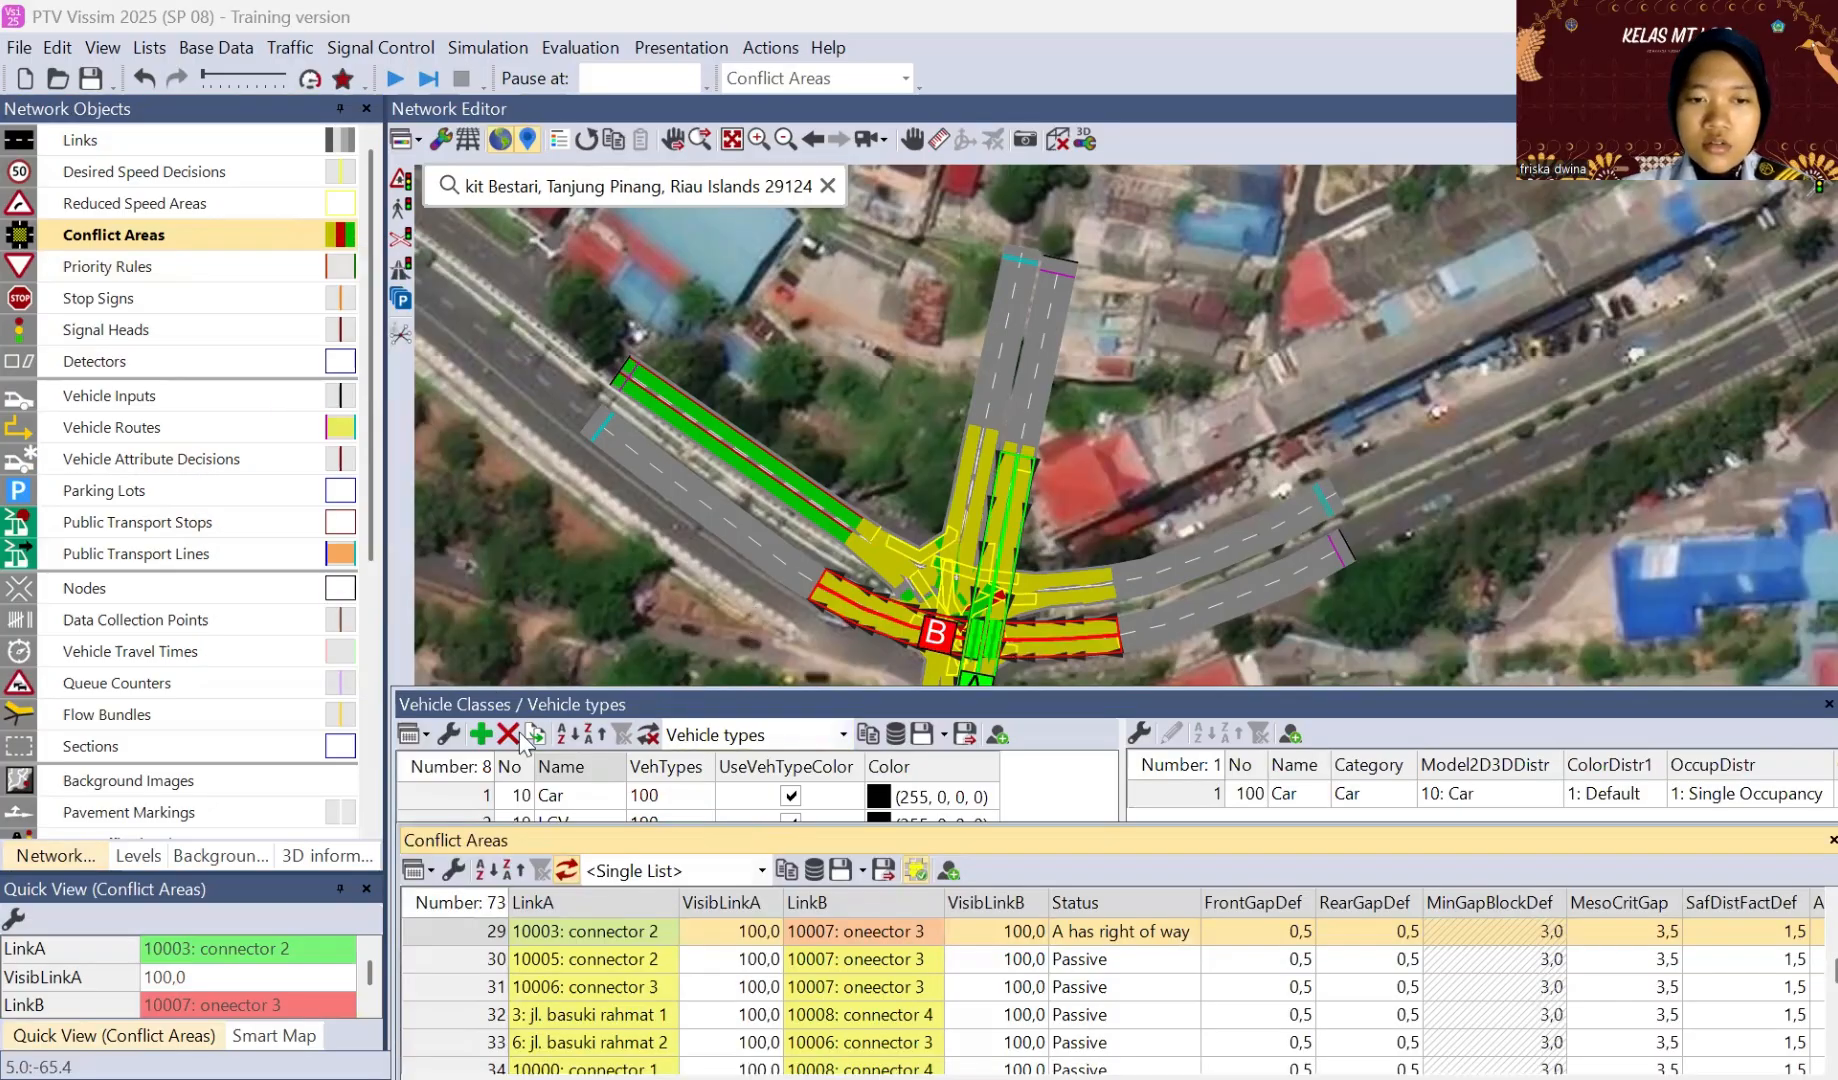
scroll(473, 736, up, 10)
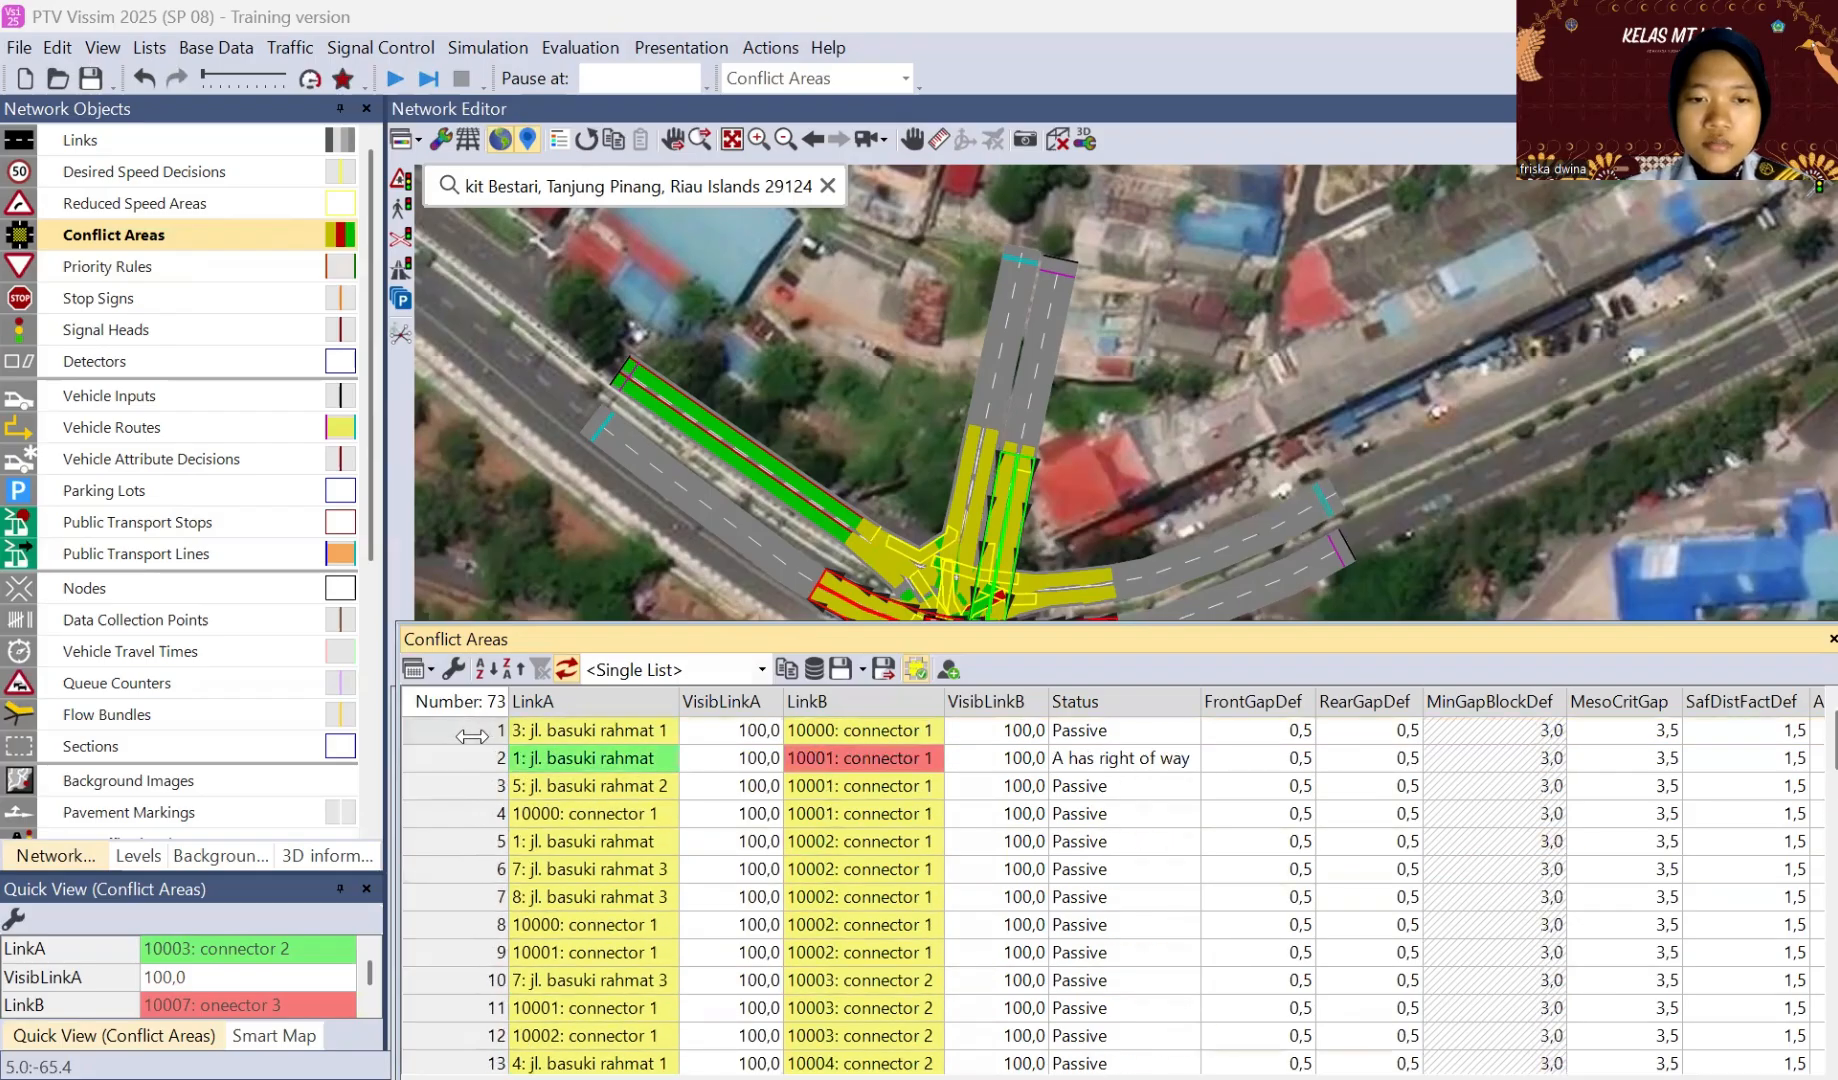
click(470, 729)
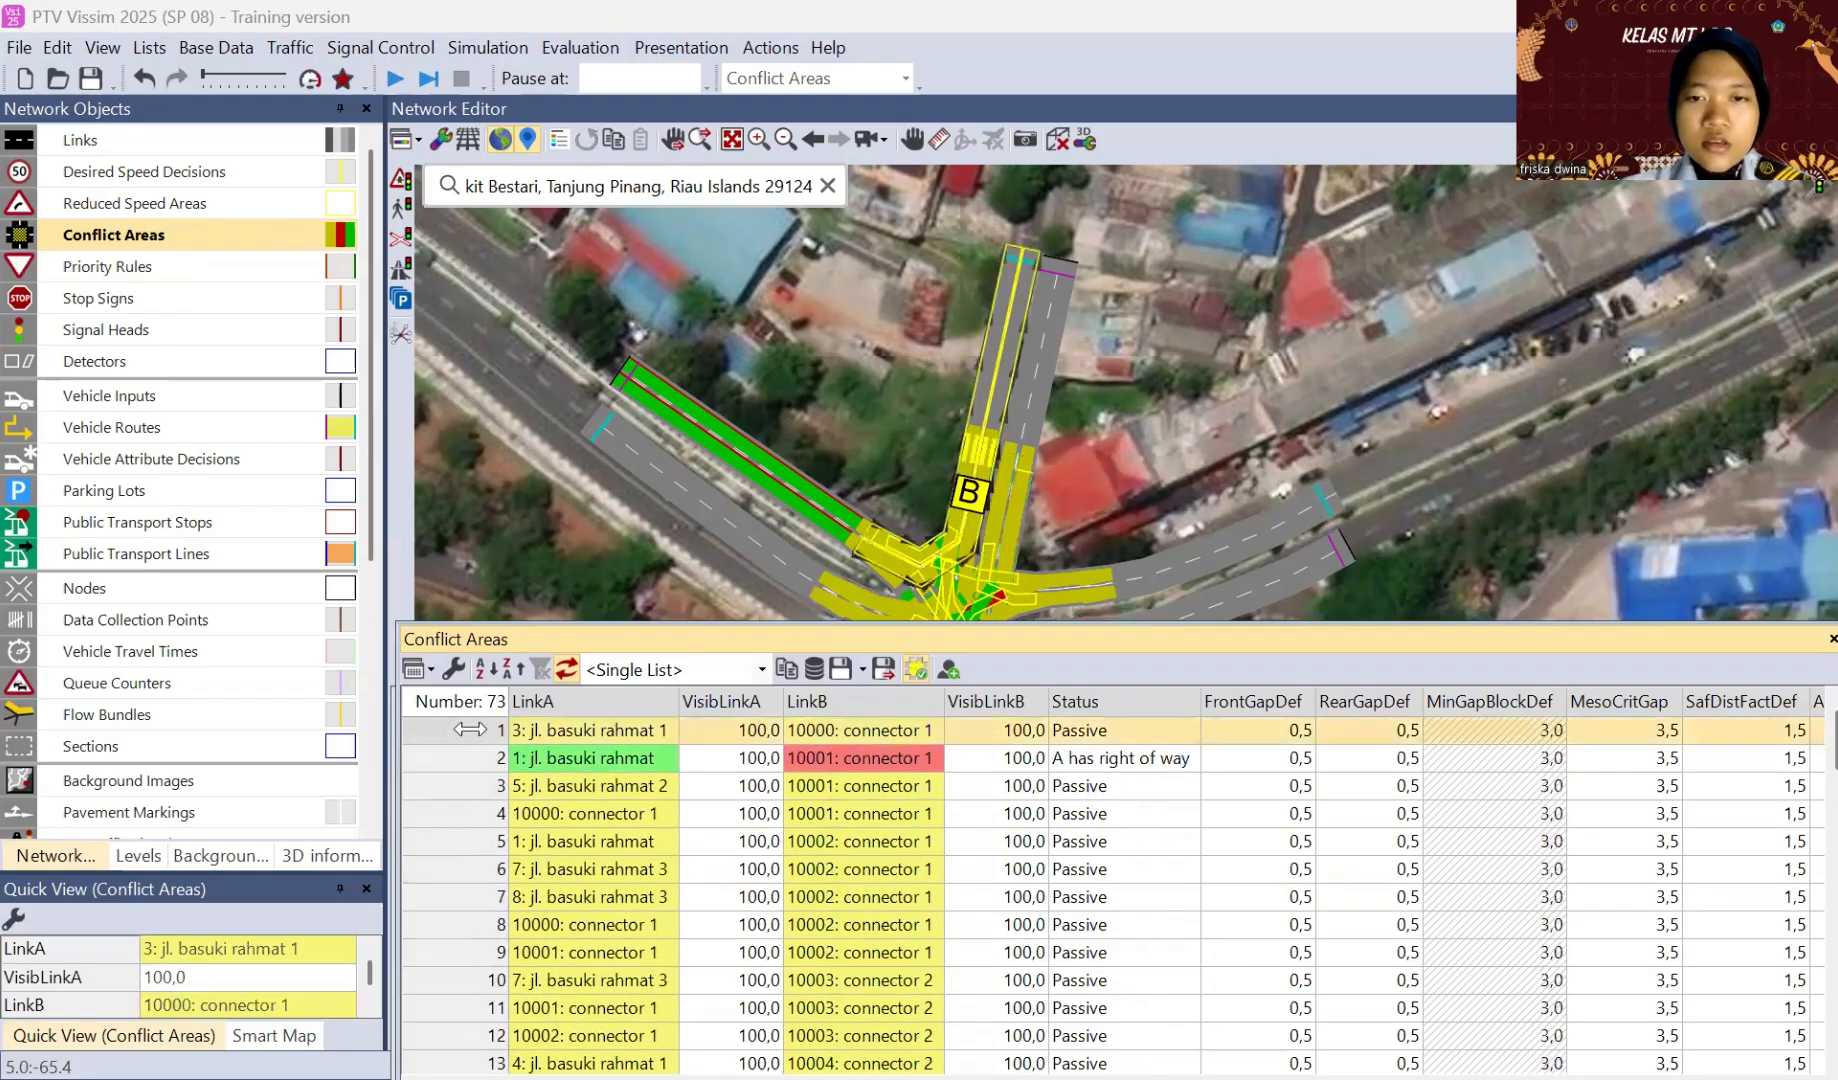
Step: Give link 3 right of way over connector 10000, and link 5 right of way over connector 10001
click(968, 522)
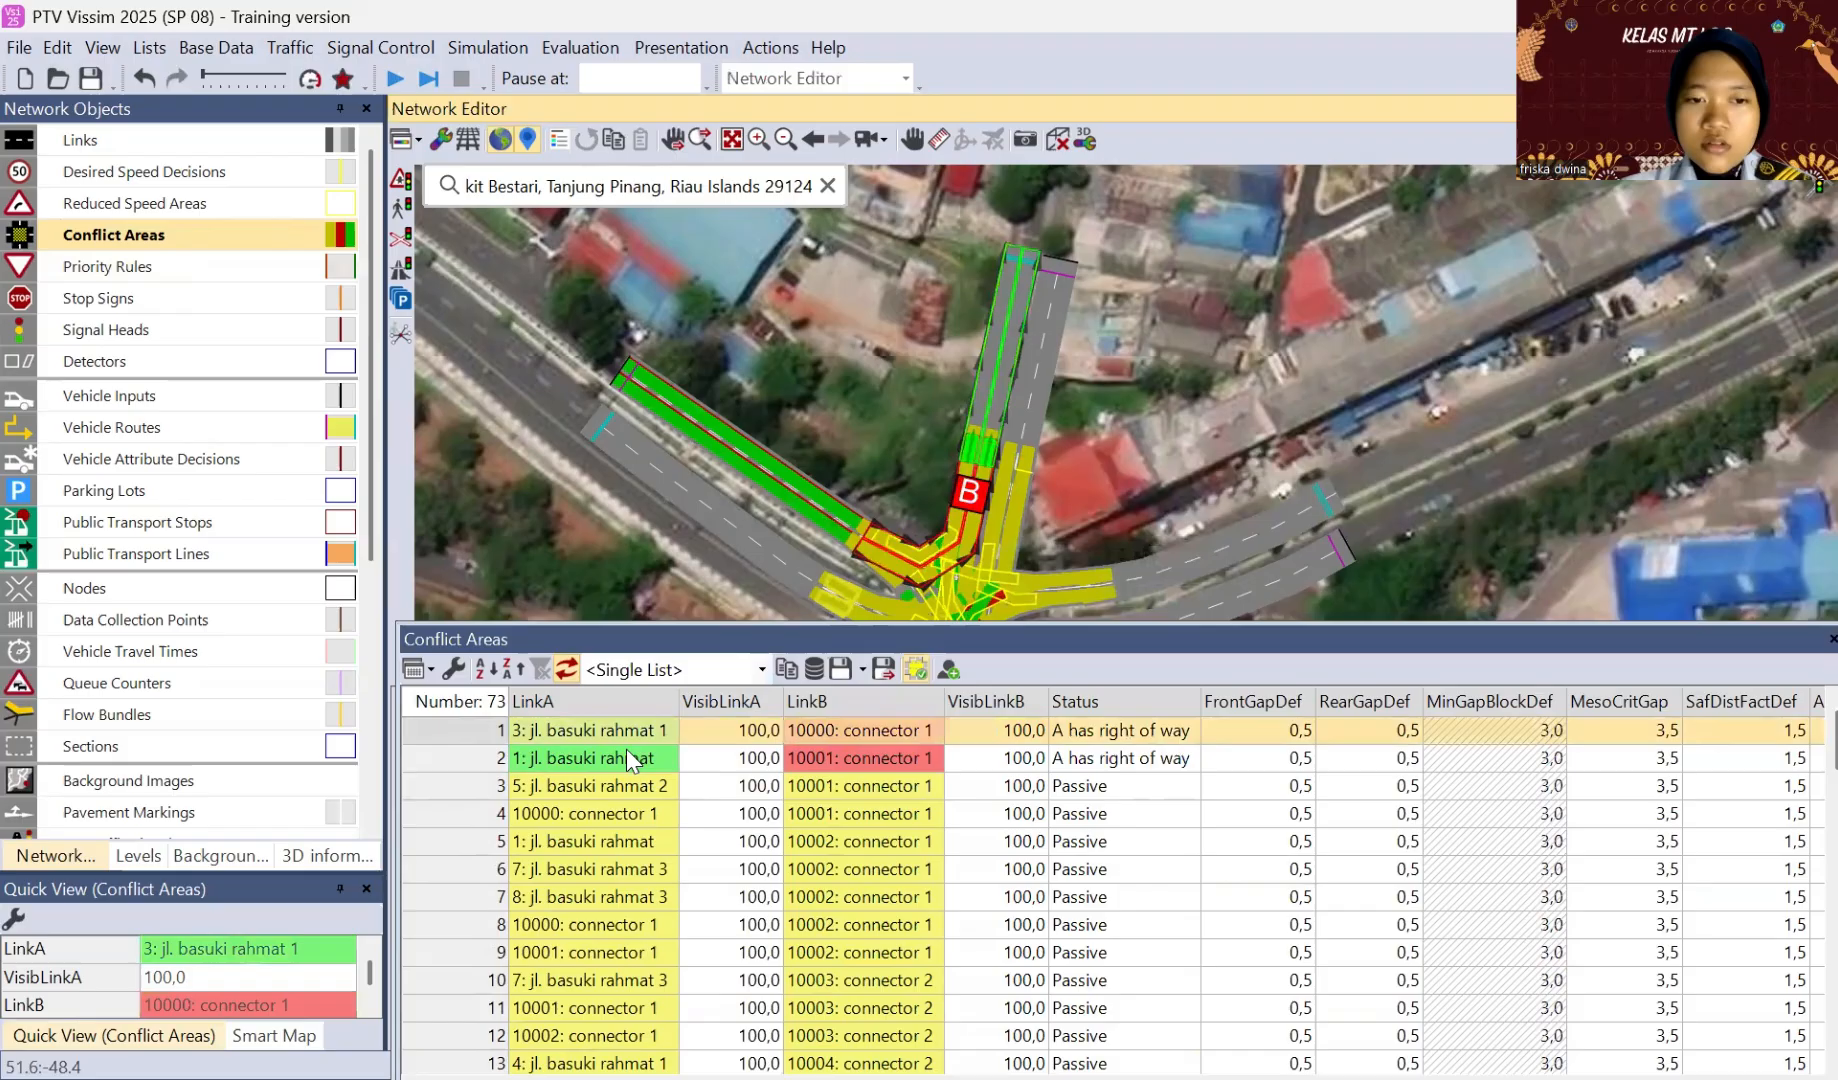
click(473, 790)
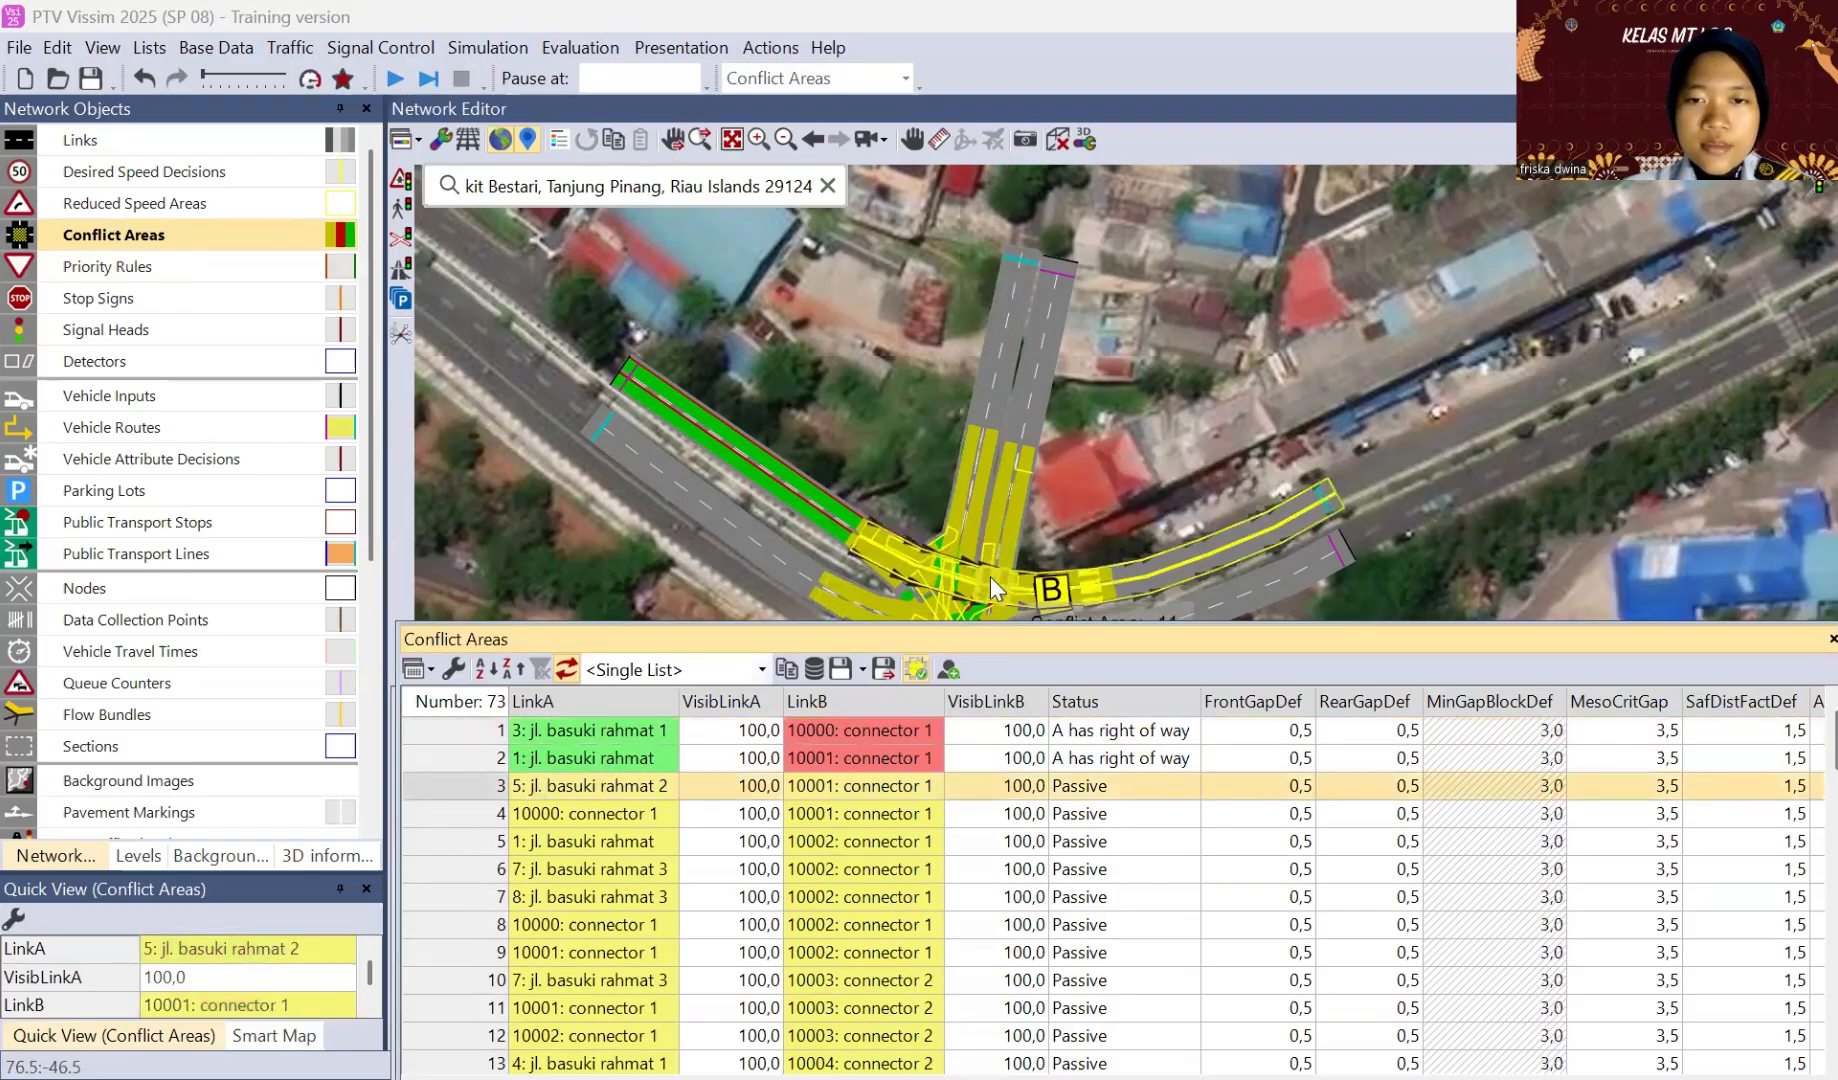
click(993, 588)
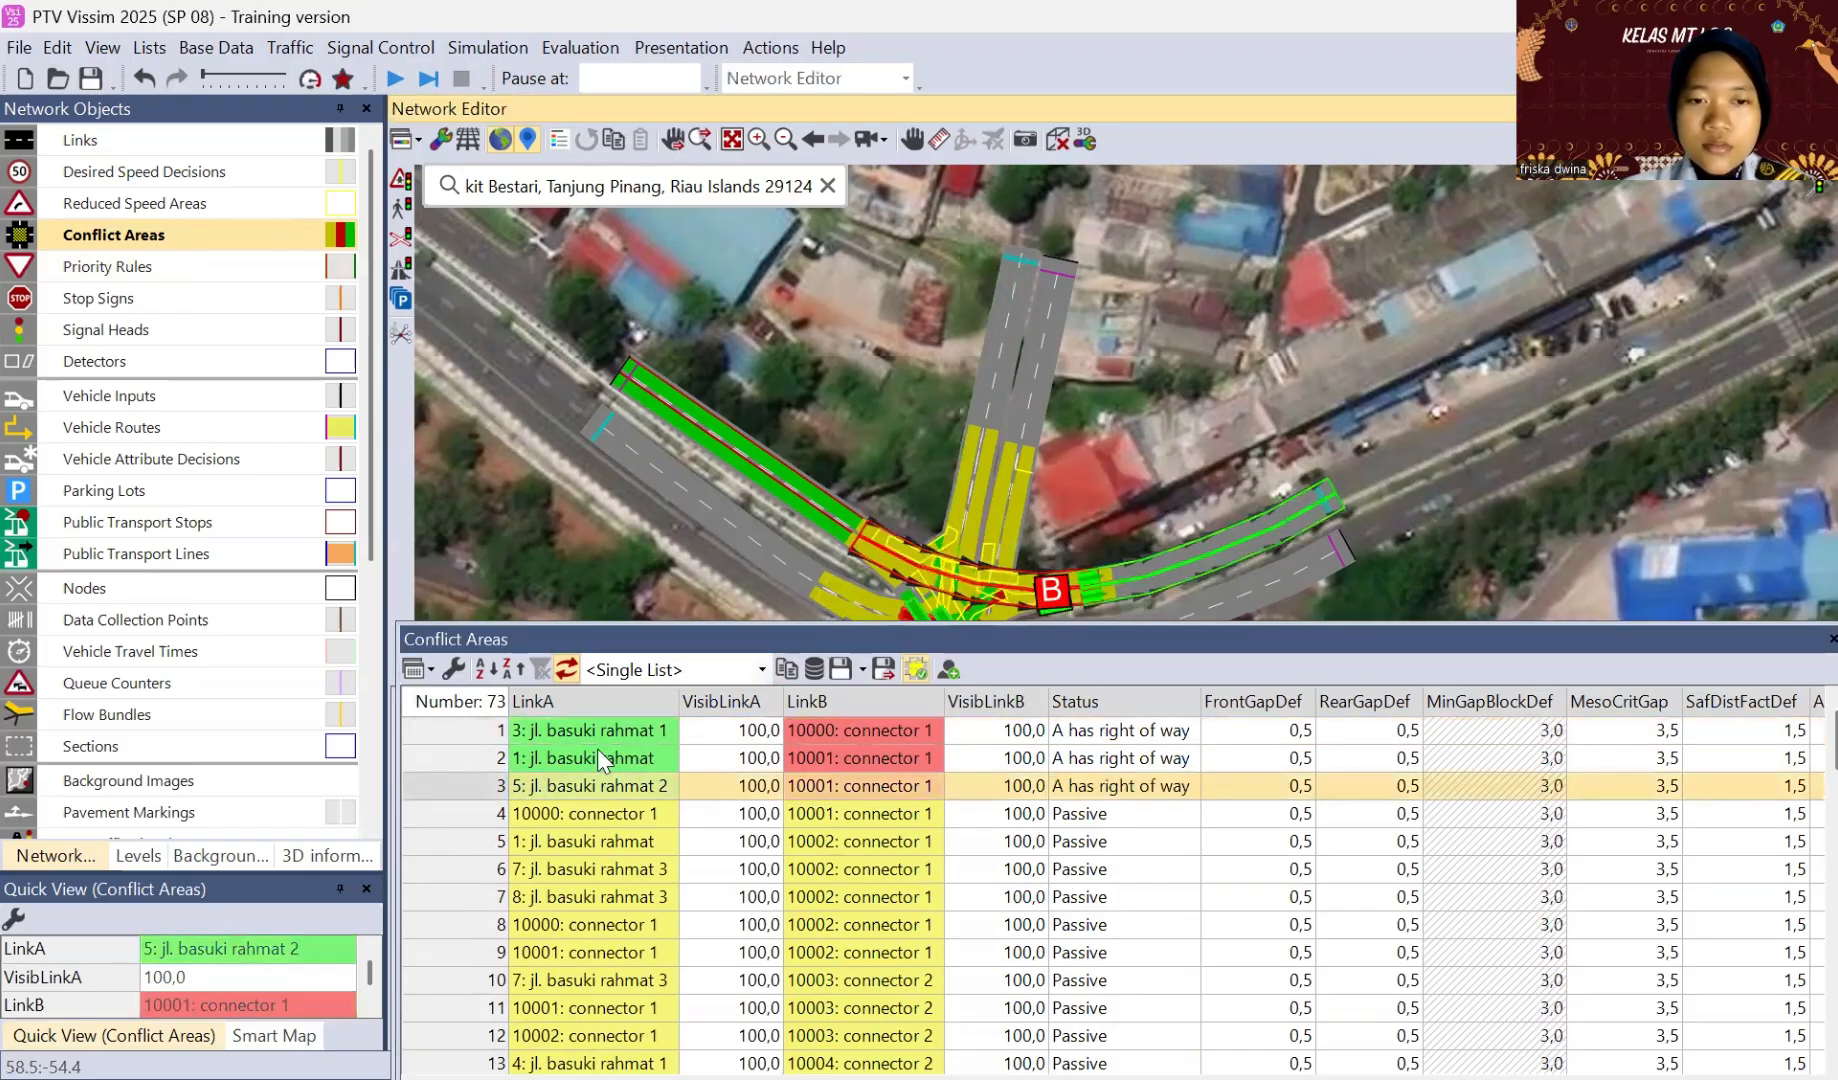
Step: Give connector 10000 right of way over connector 10001, and check the conflict areas list through to its last rows
click(478, 816)
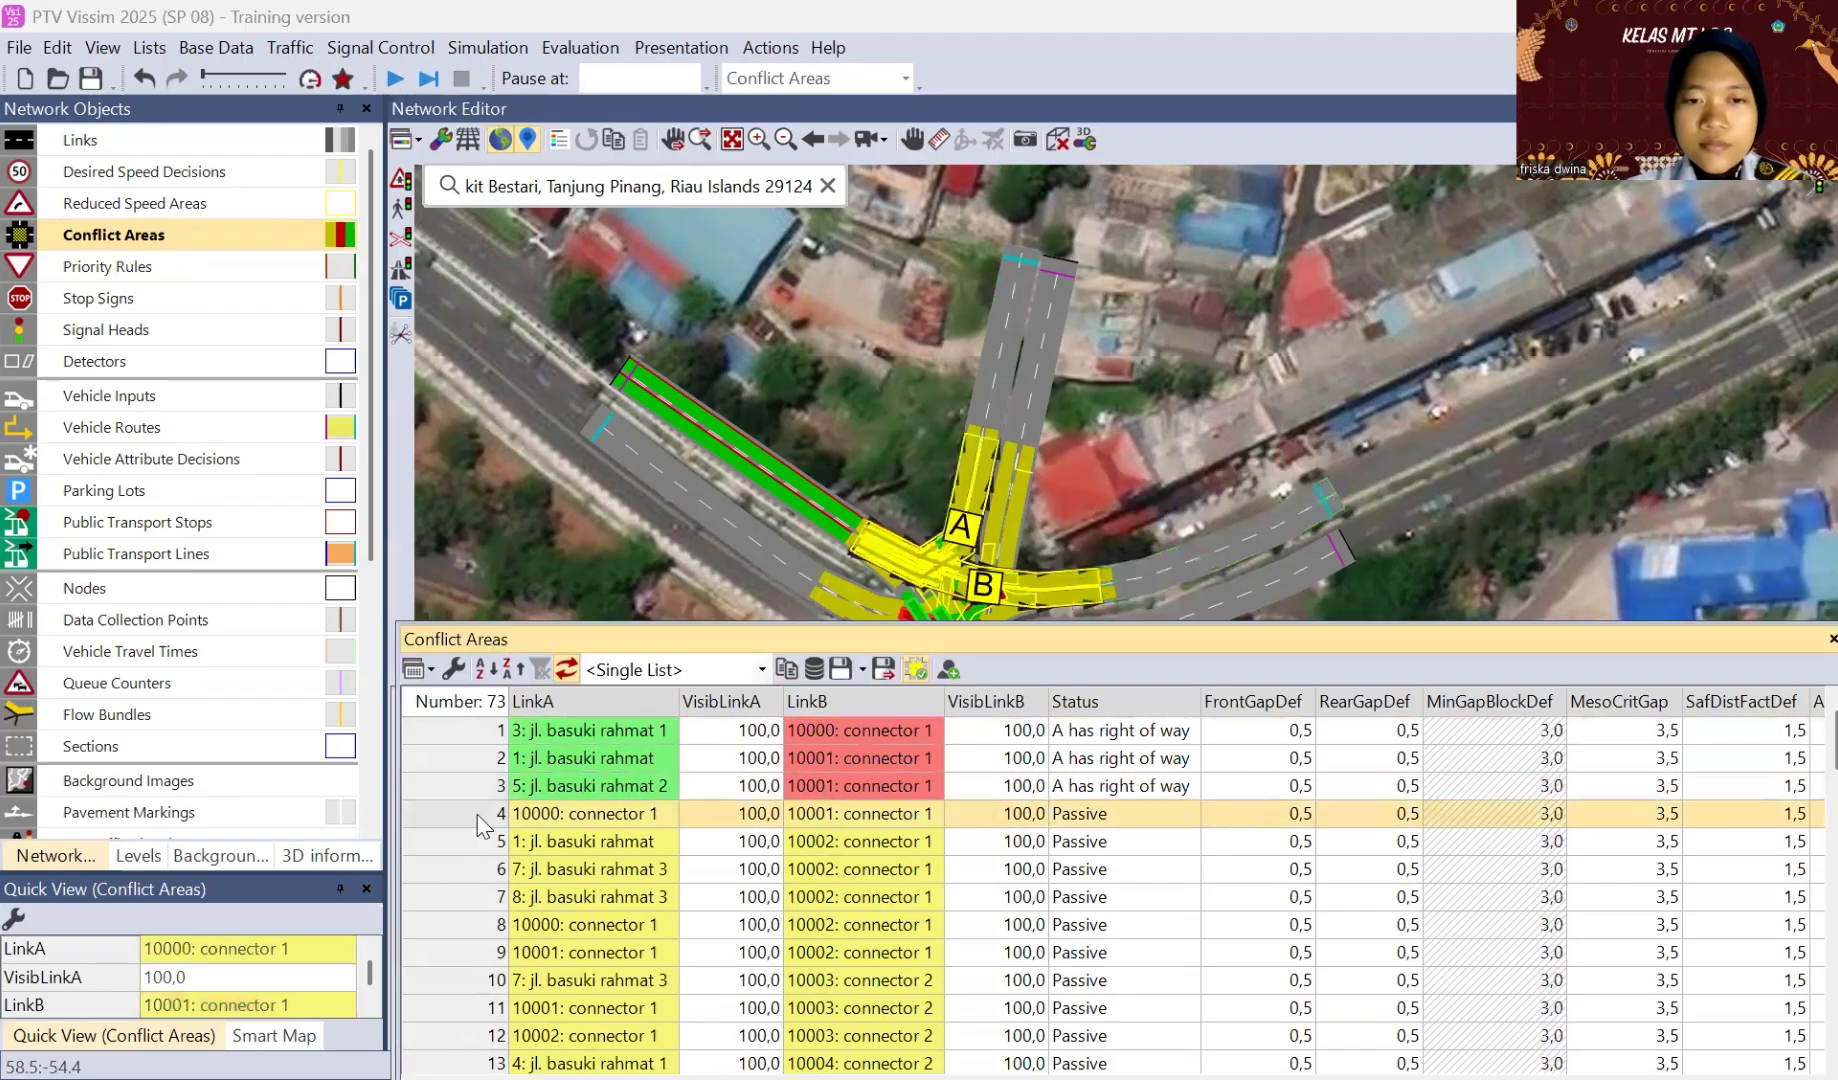
click(953, 573)
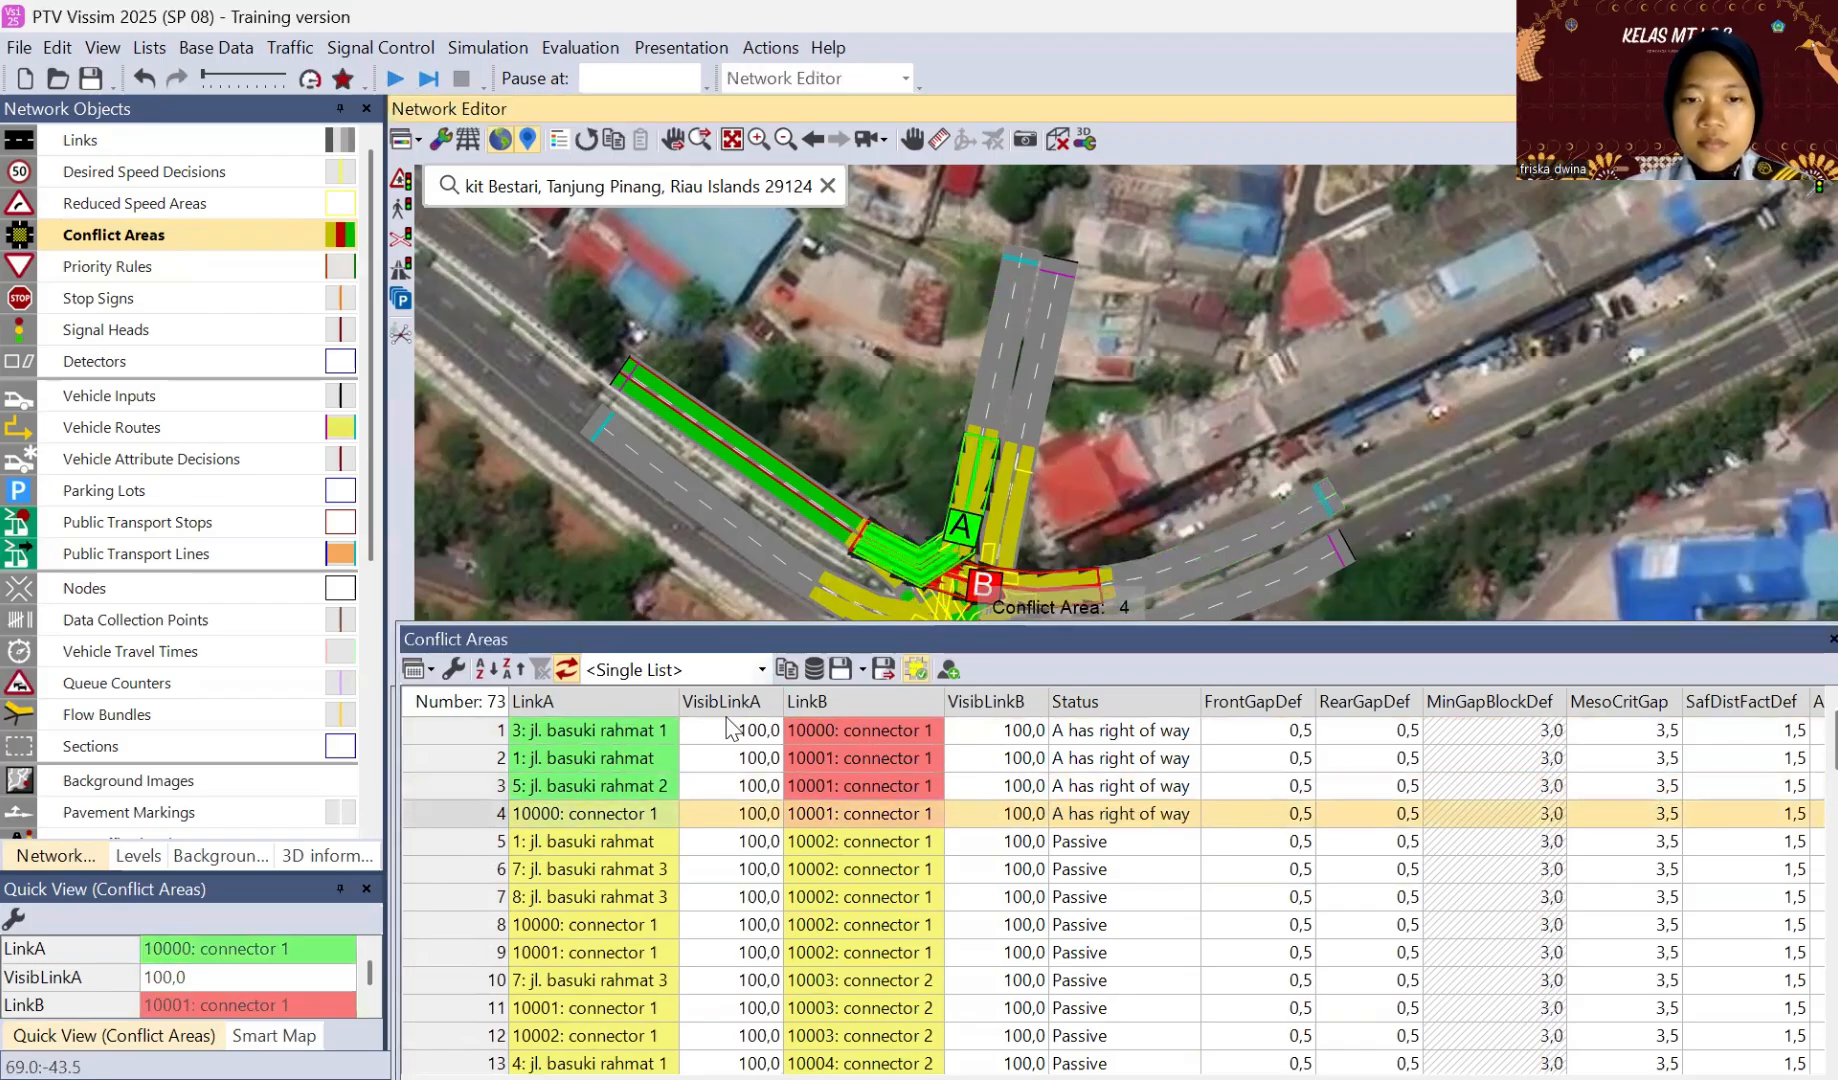
scroll(617, 885, down, 1)
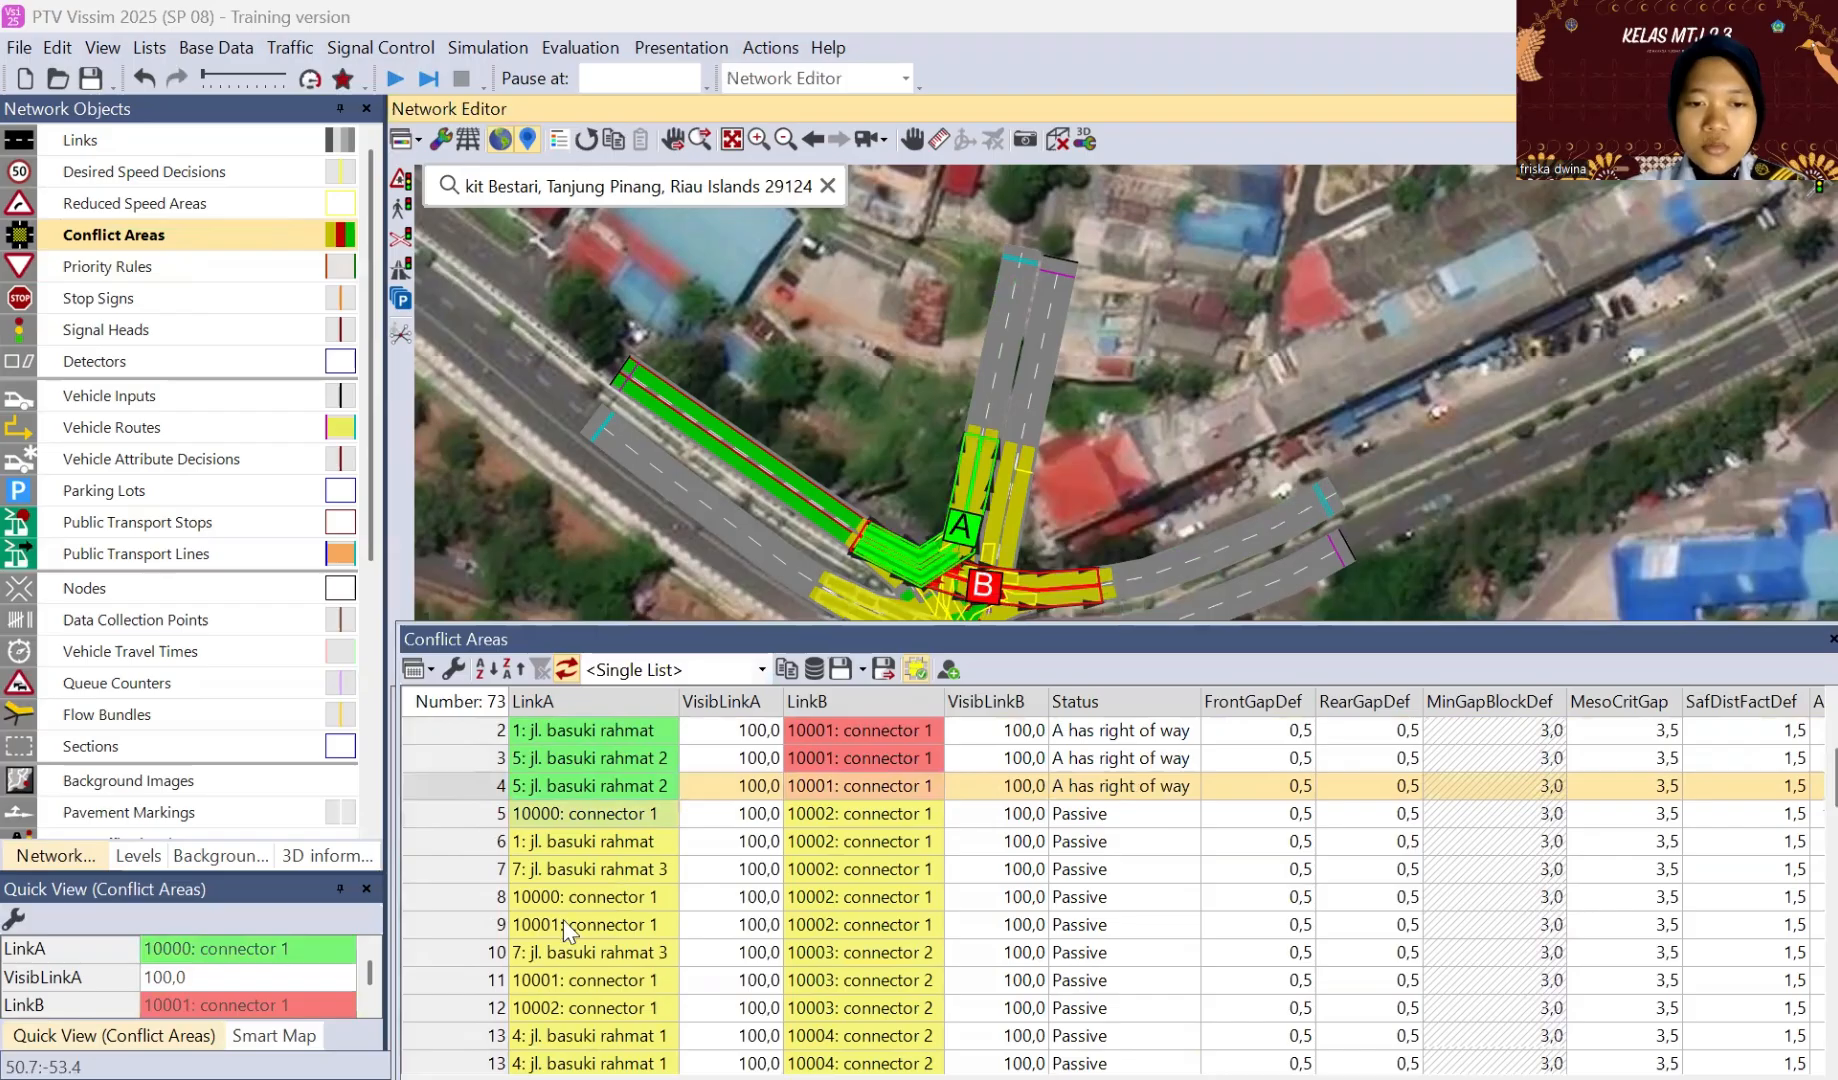
scroll(563, 919, down, 20)
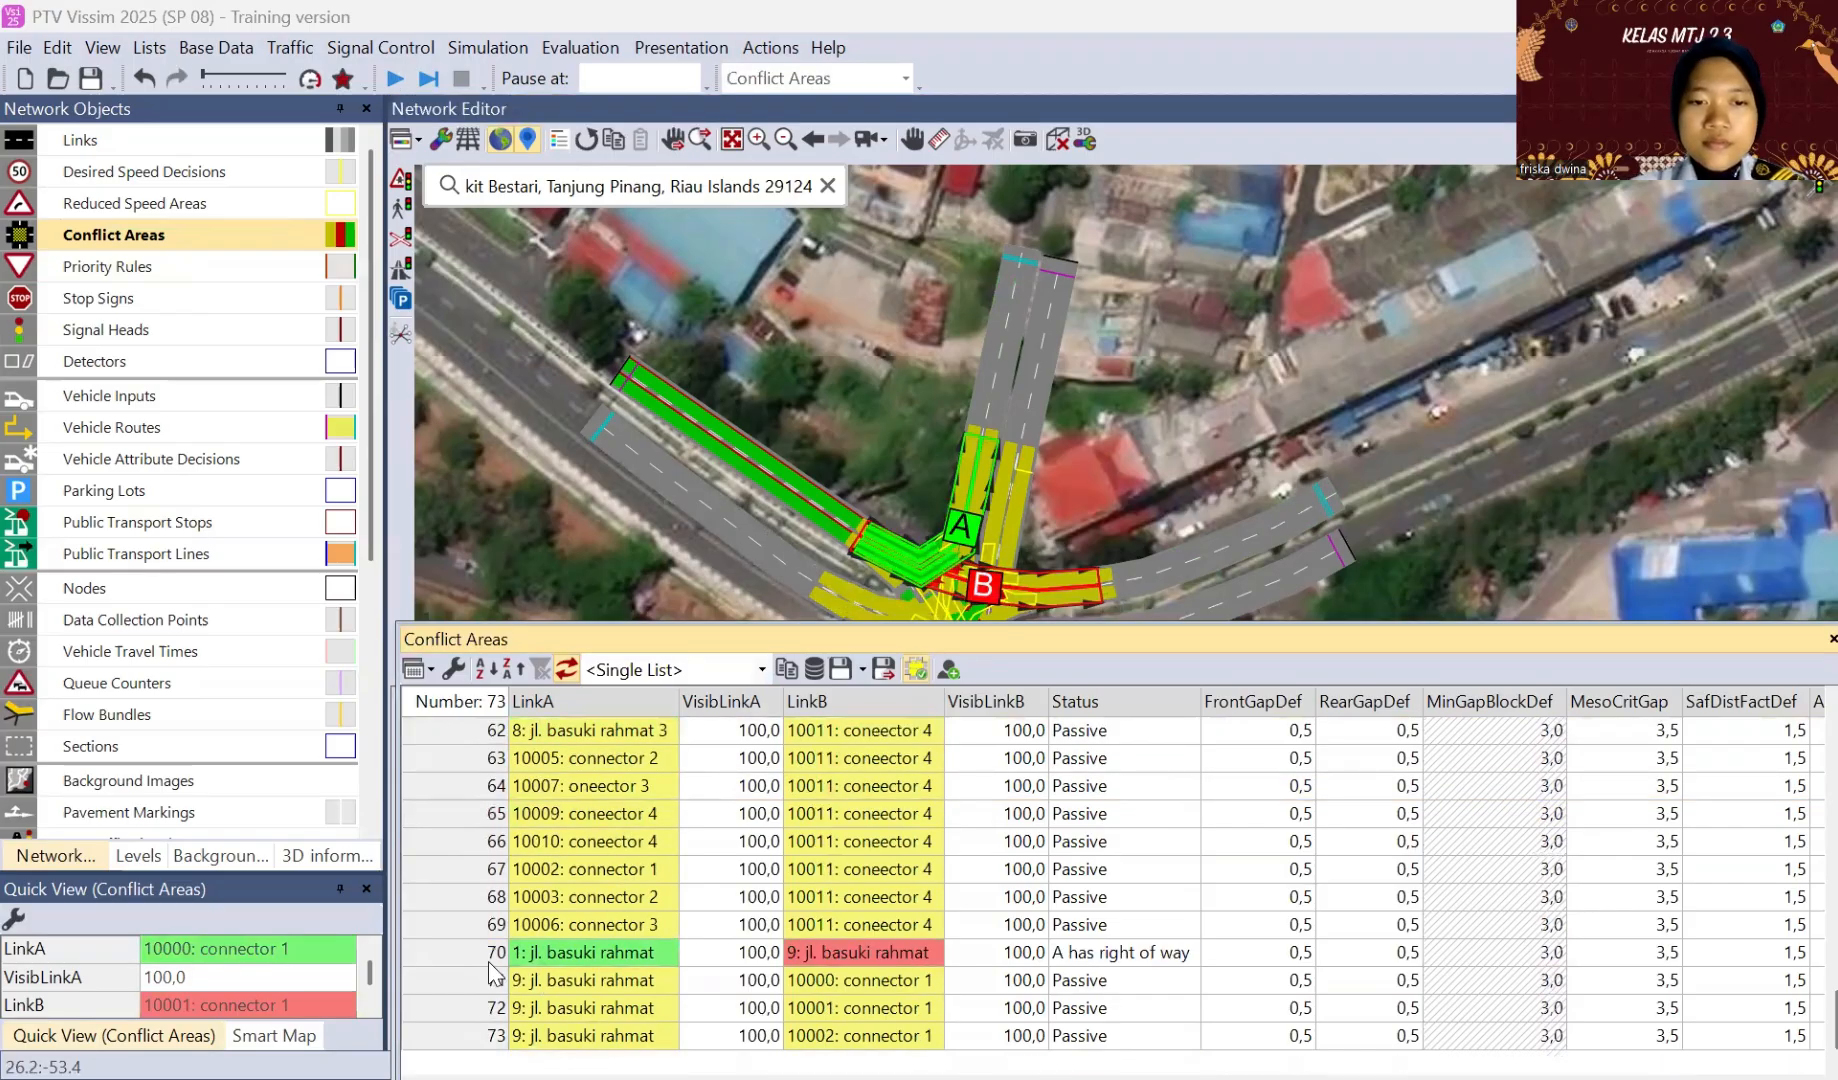
scroll(416, 892, up, 20)
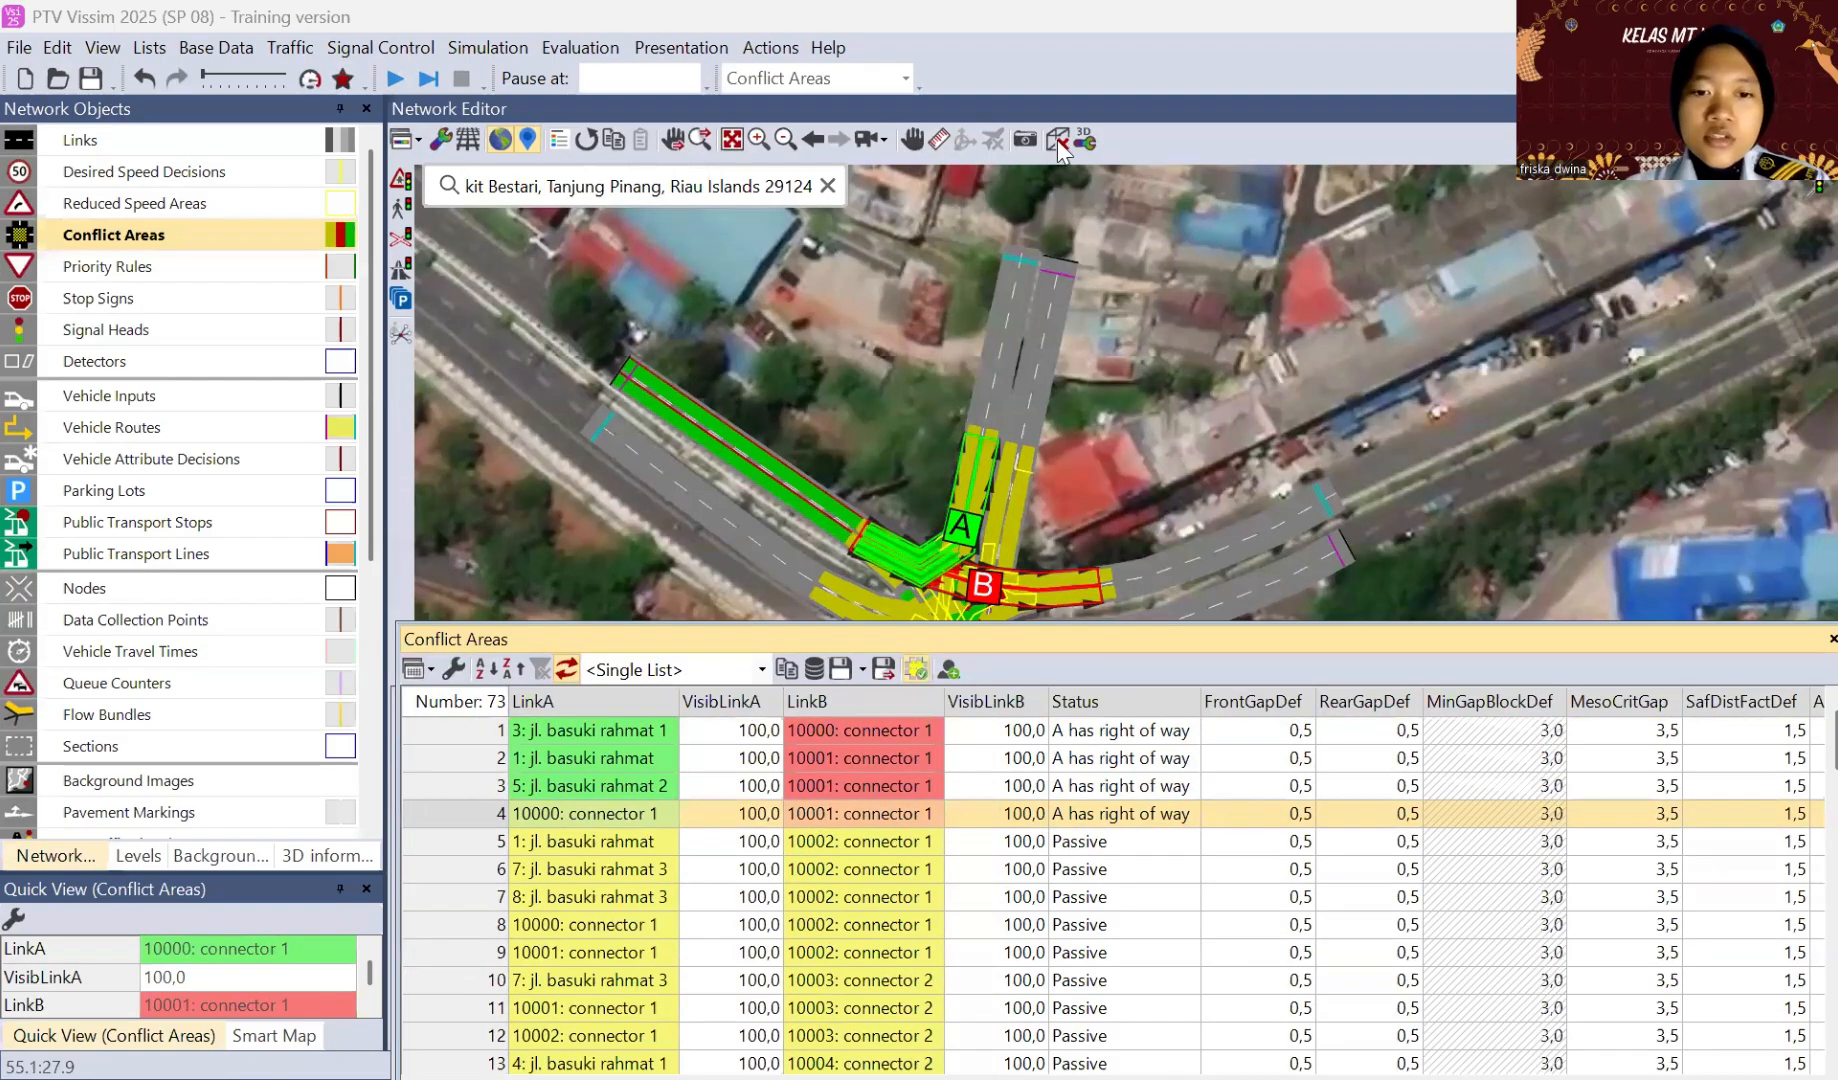
click(1060, 150)
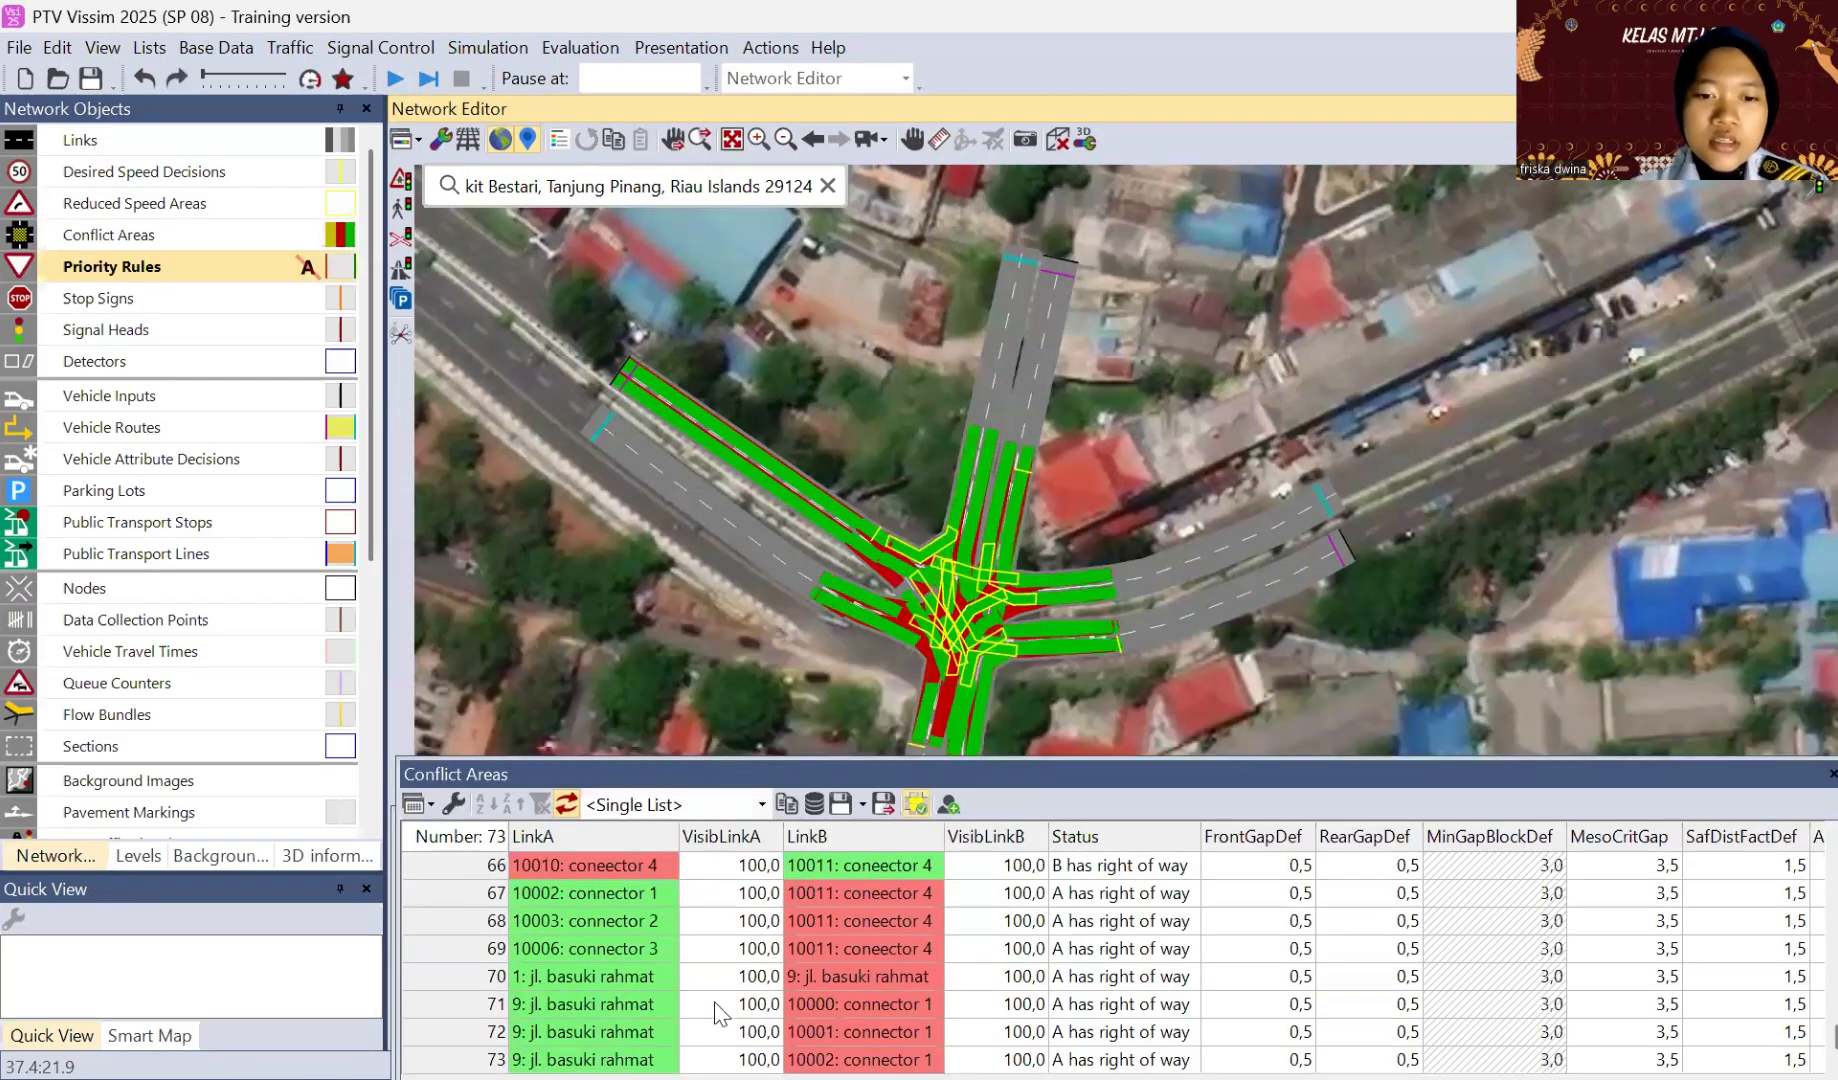
scroll(716, 1013, up, 20)
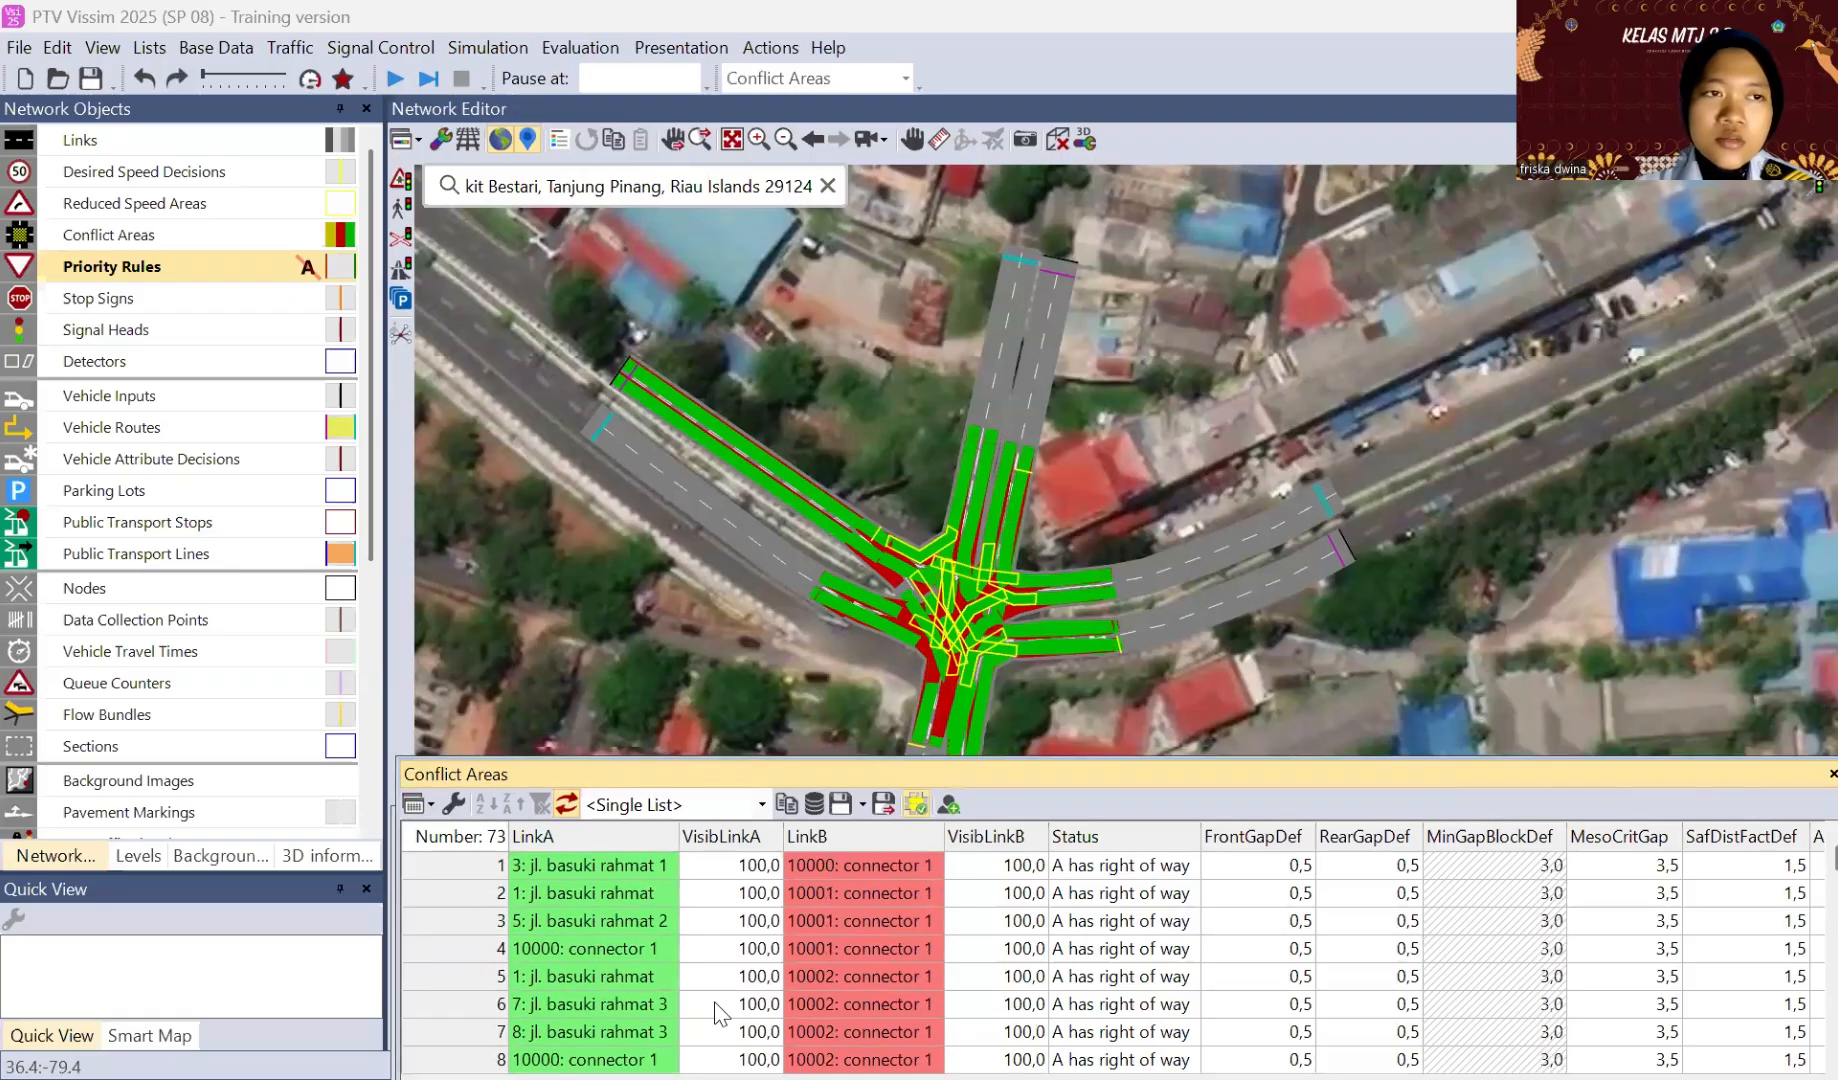
Step: Add a priority rule with its stop line on lane 1-2 at 54.899 m and conflict marker on lane 10001-2 at 37.579 m
click(196, 286)
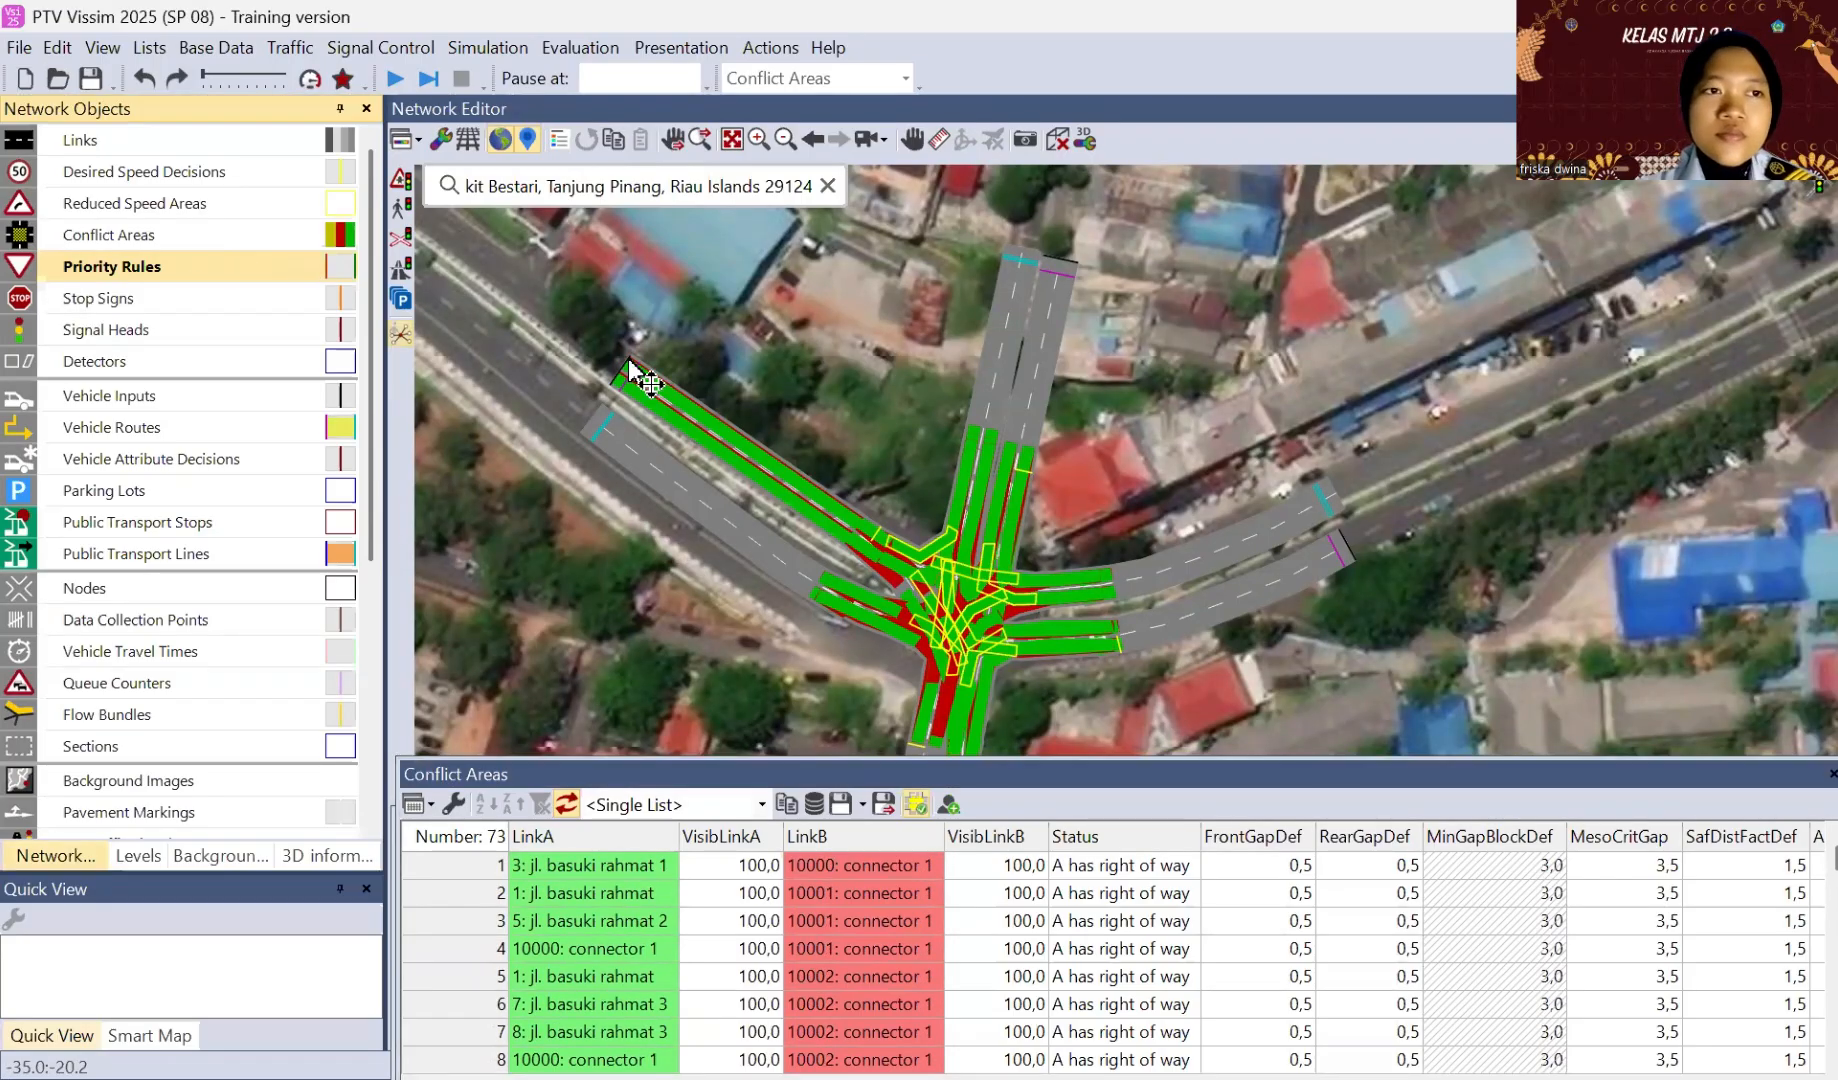
click(855, 537)
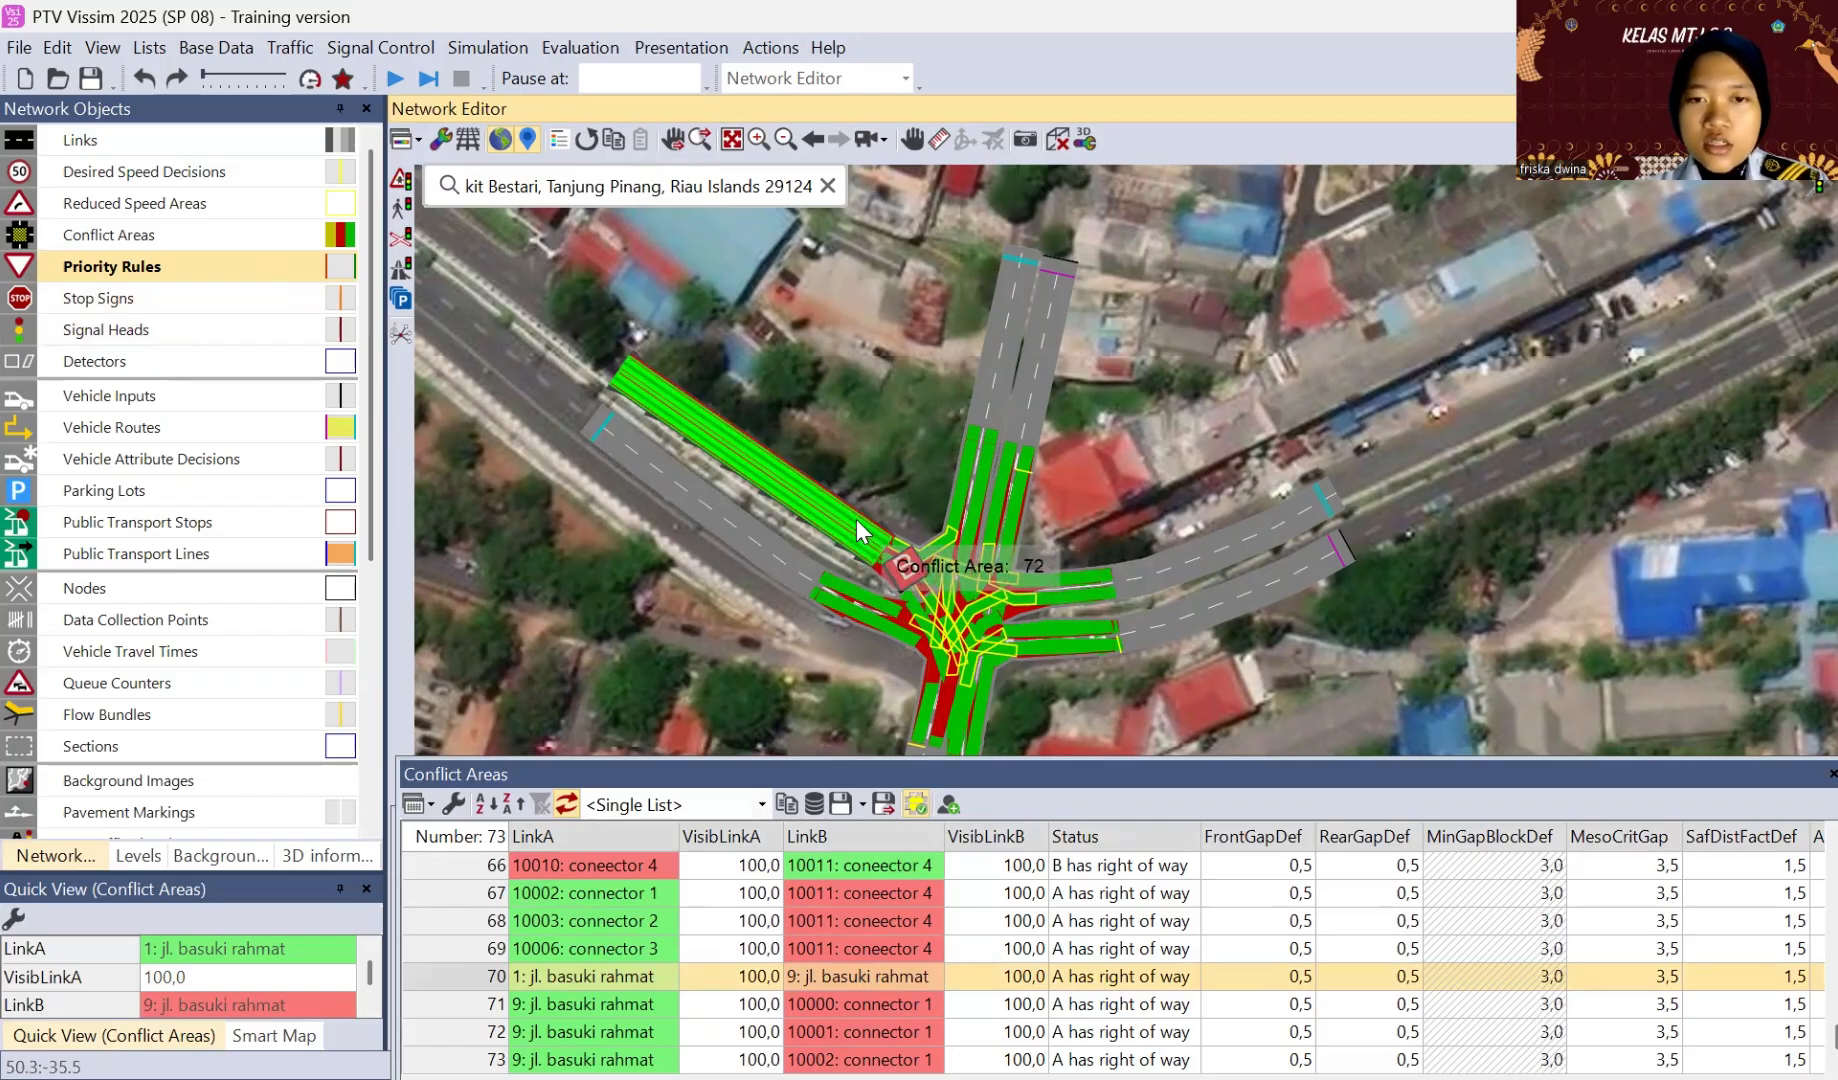
ctrl+right_click(857, 521)
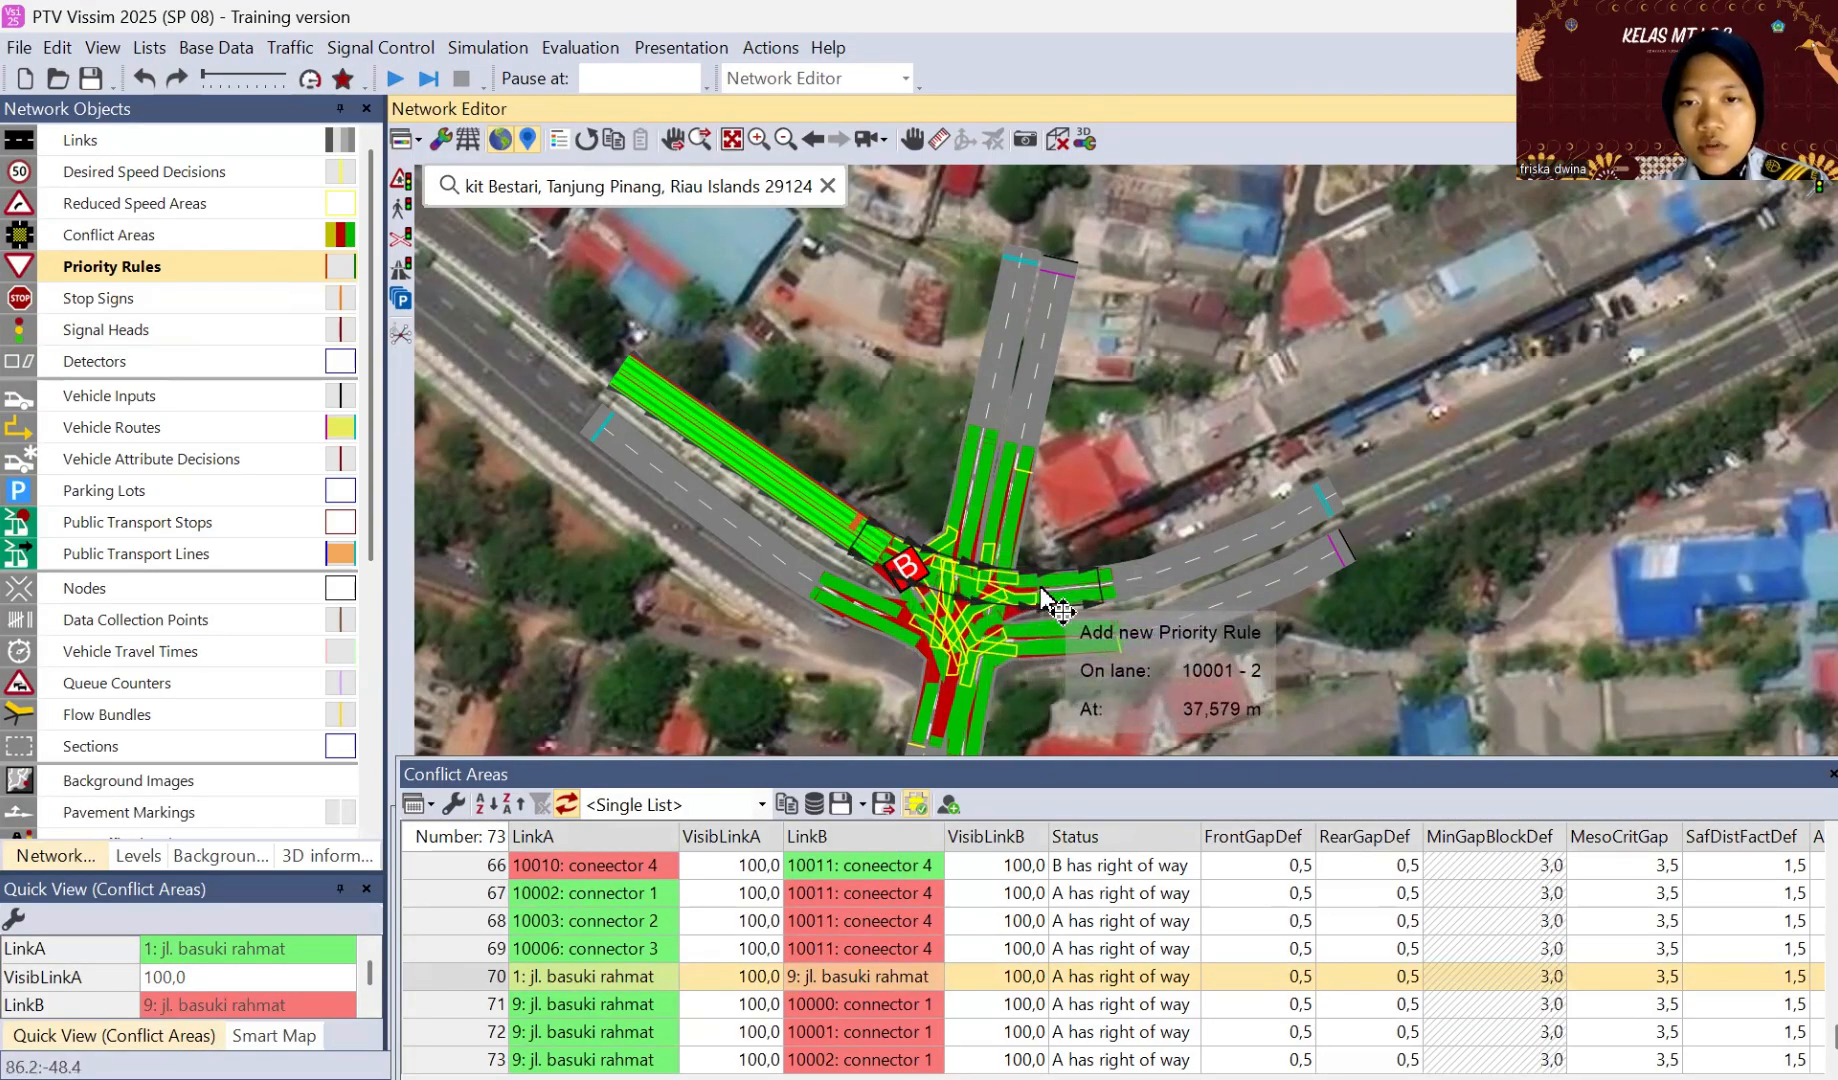
ctrl+right_click(1040, 588)
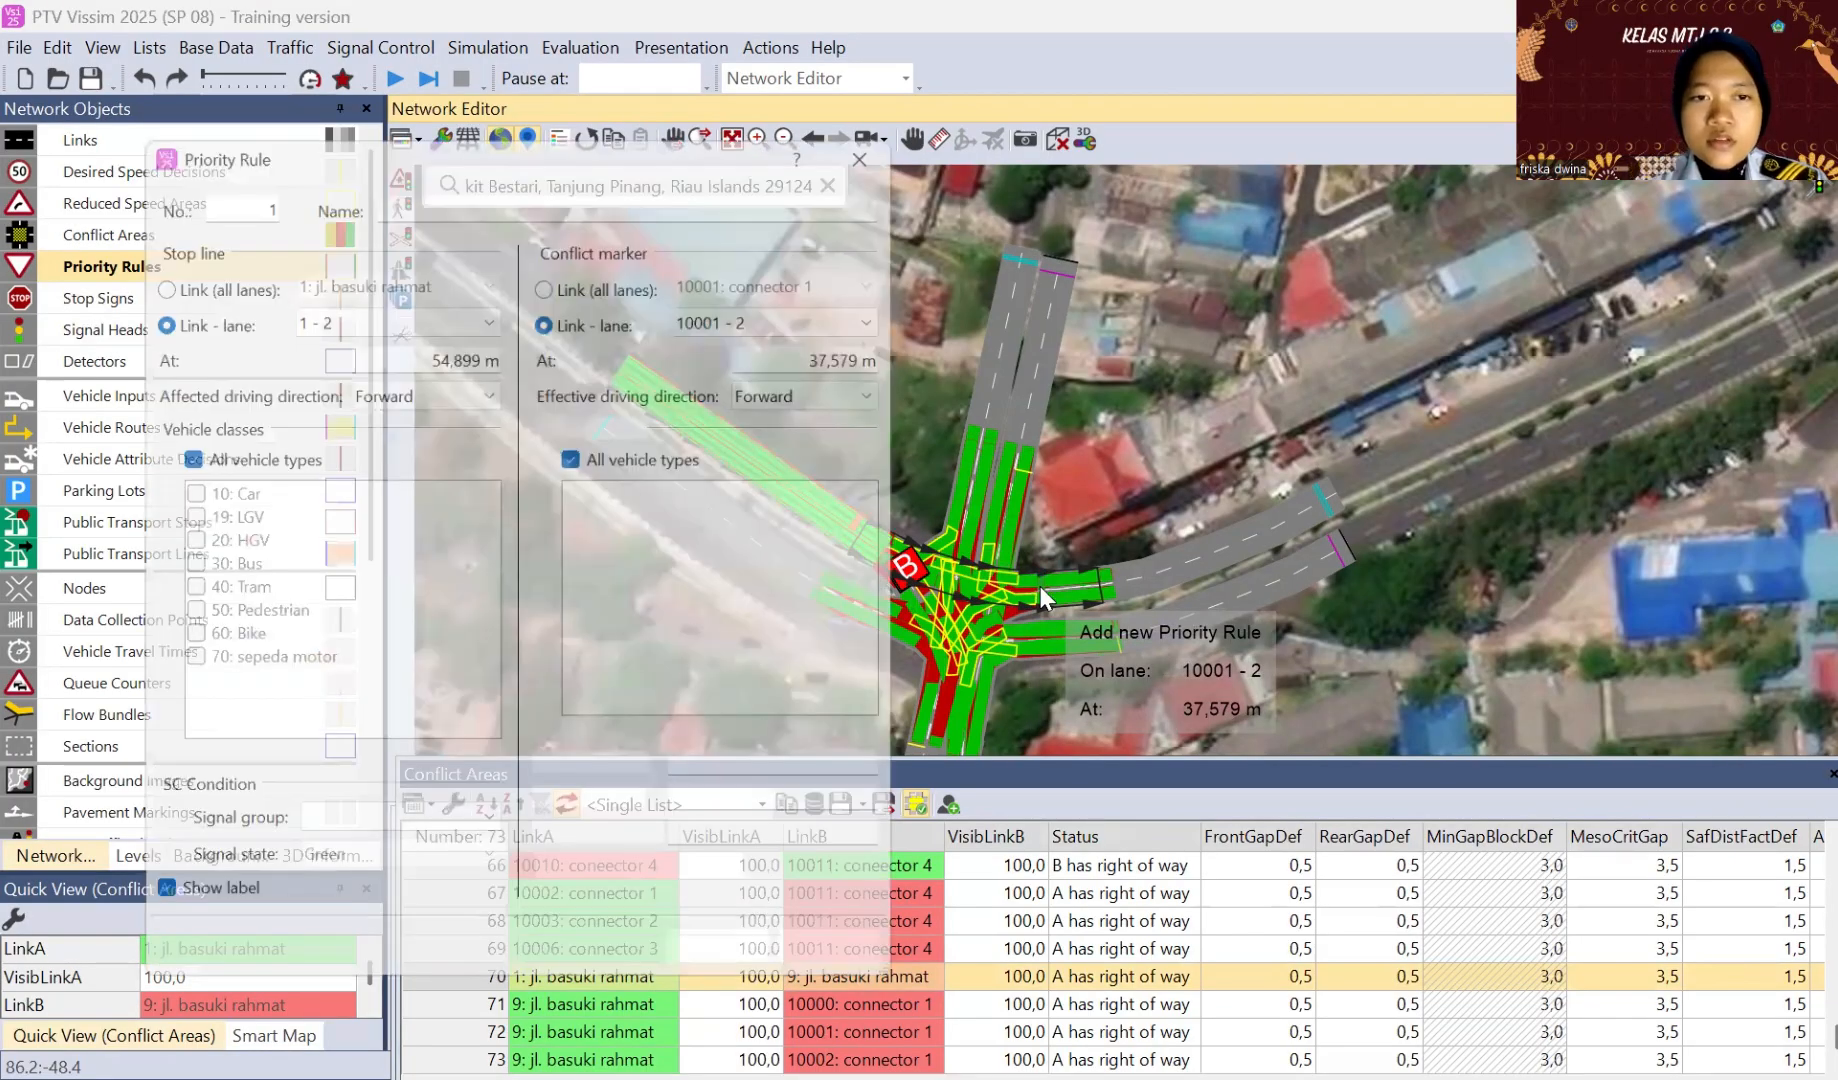
click(688, 976)
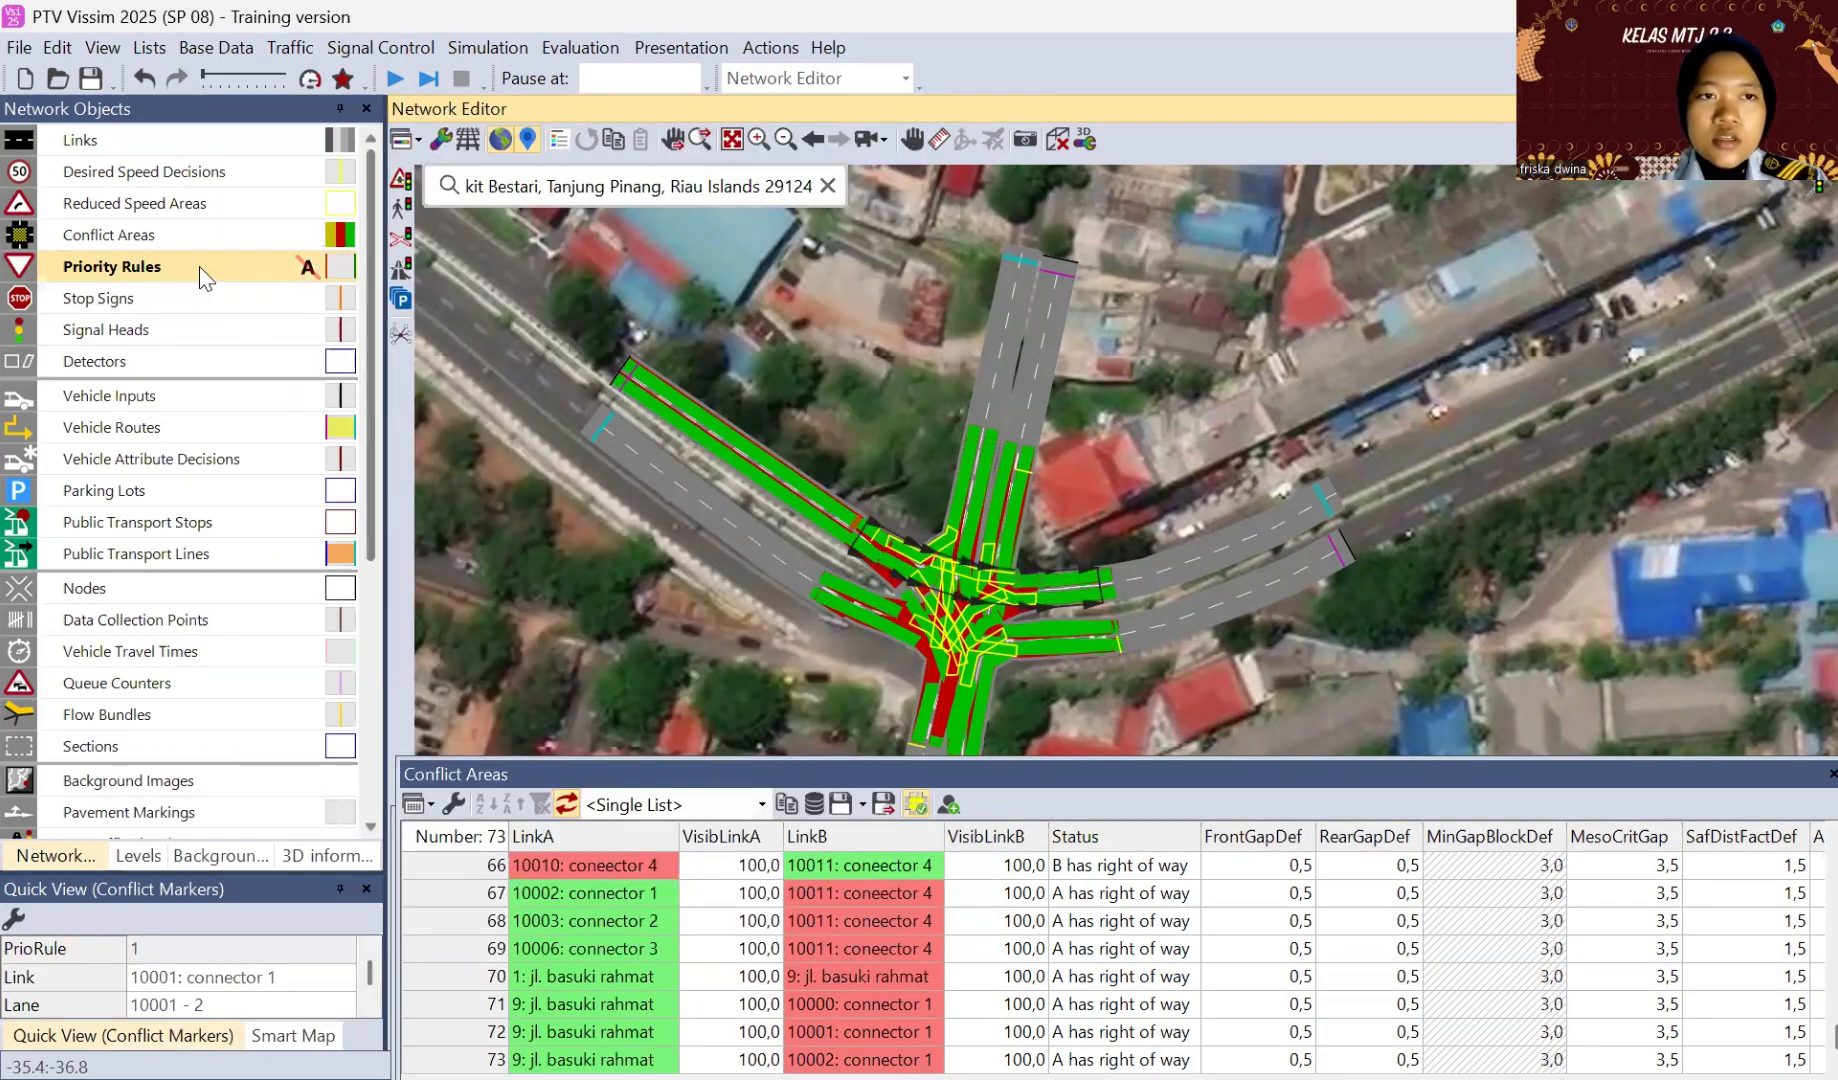
Step: Show the list of priority rules with their conflict markers
click(200, 268)
right_click(201, 268)
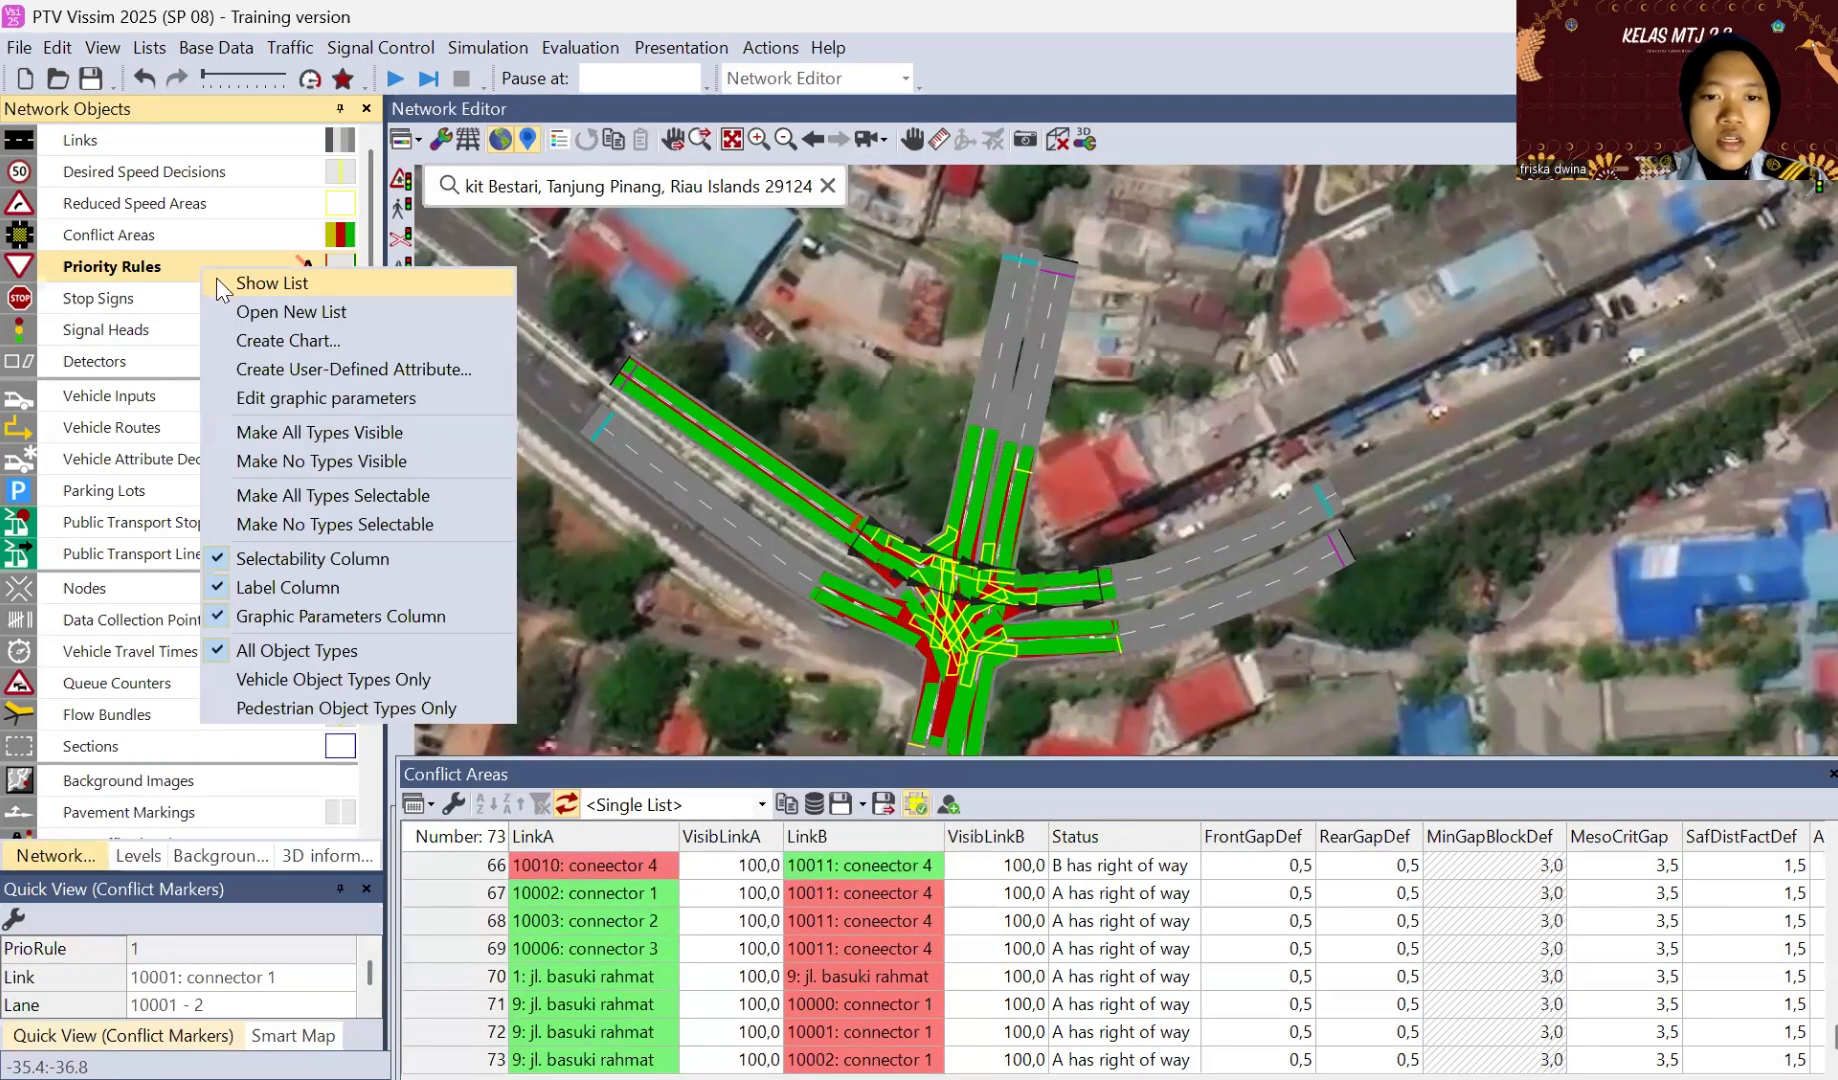
click(240, 284)
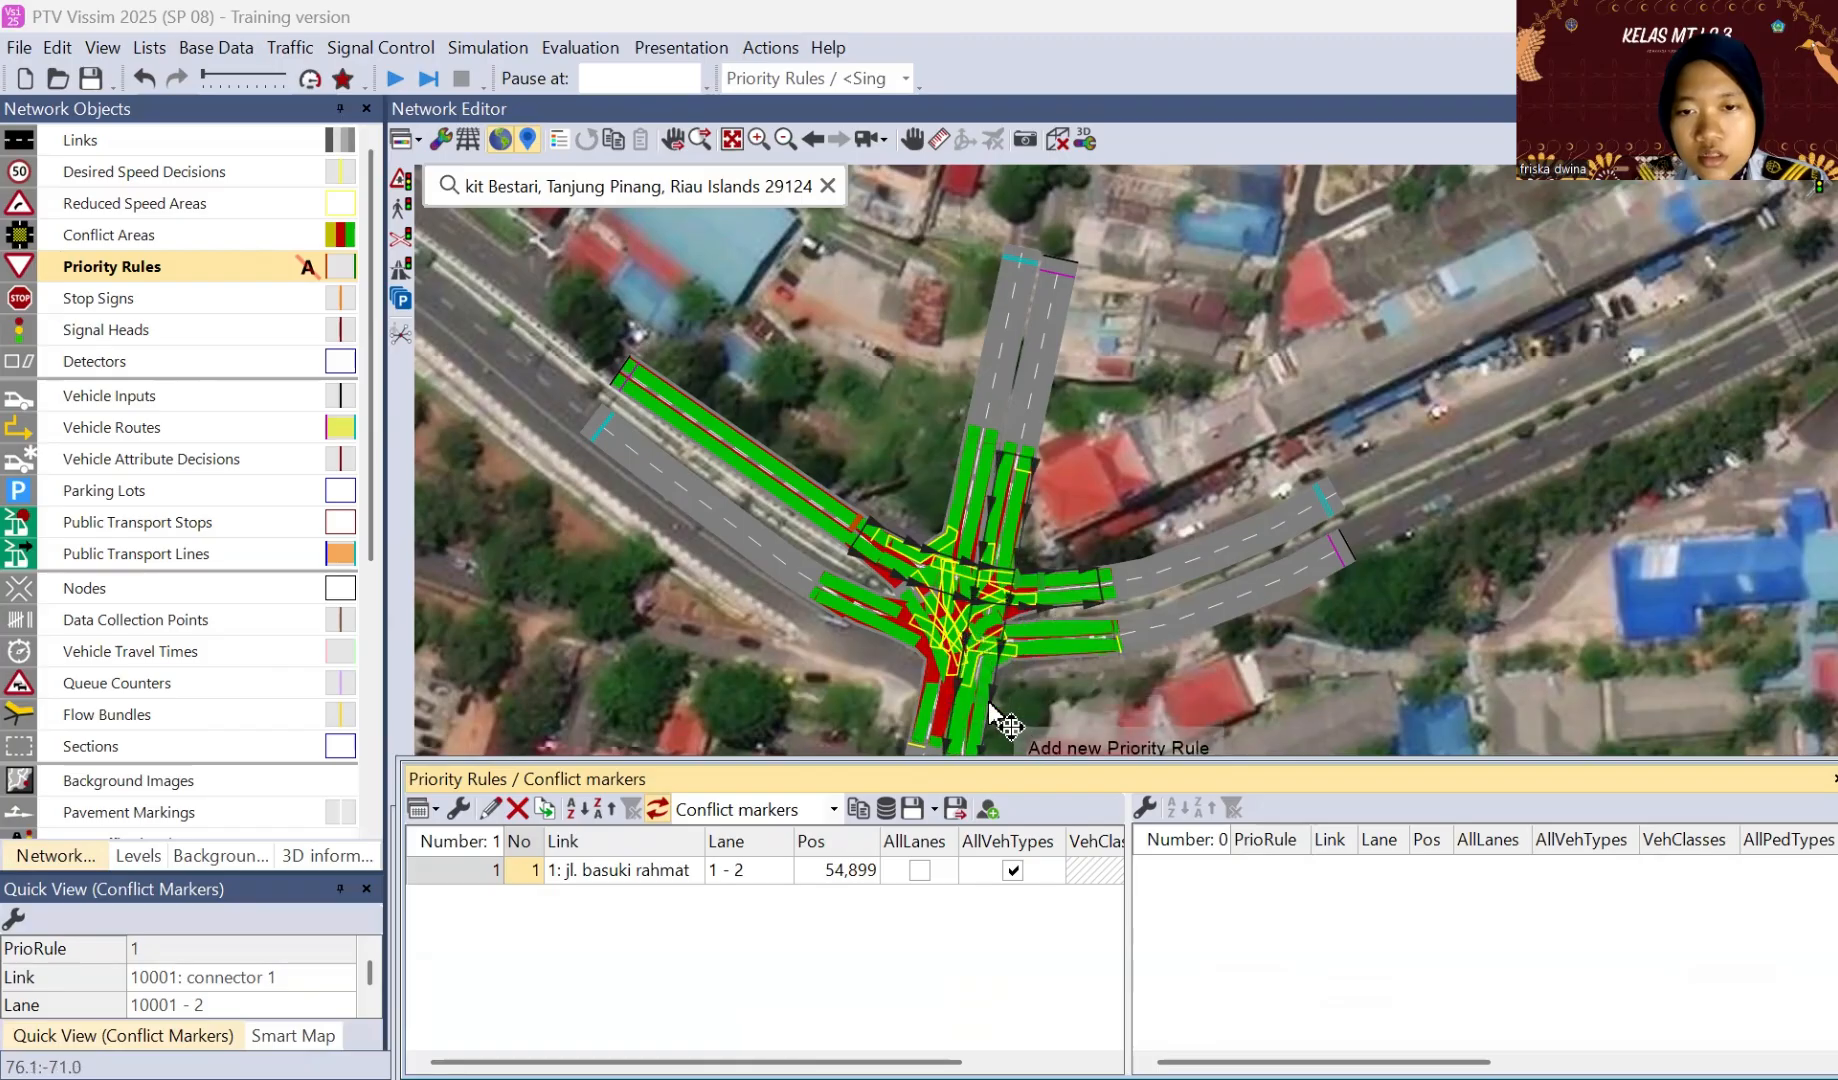
click(1116, 530)
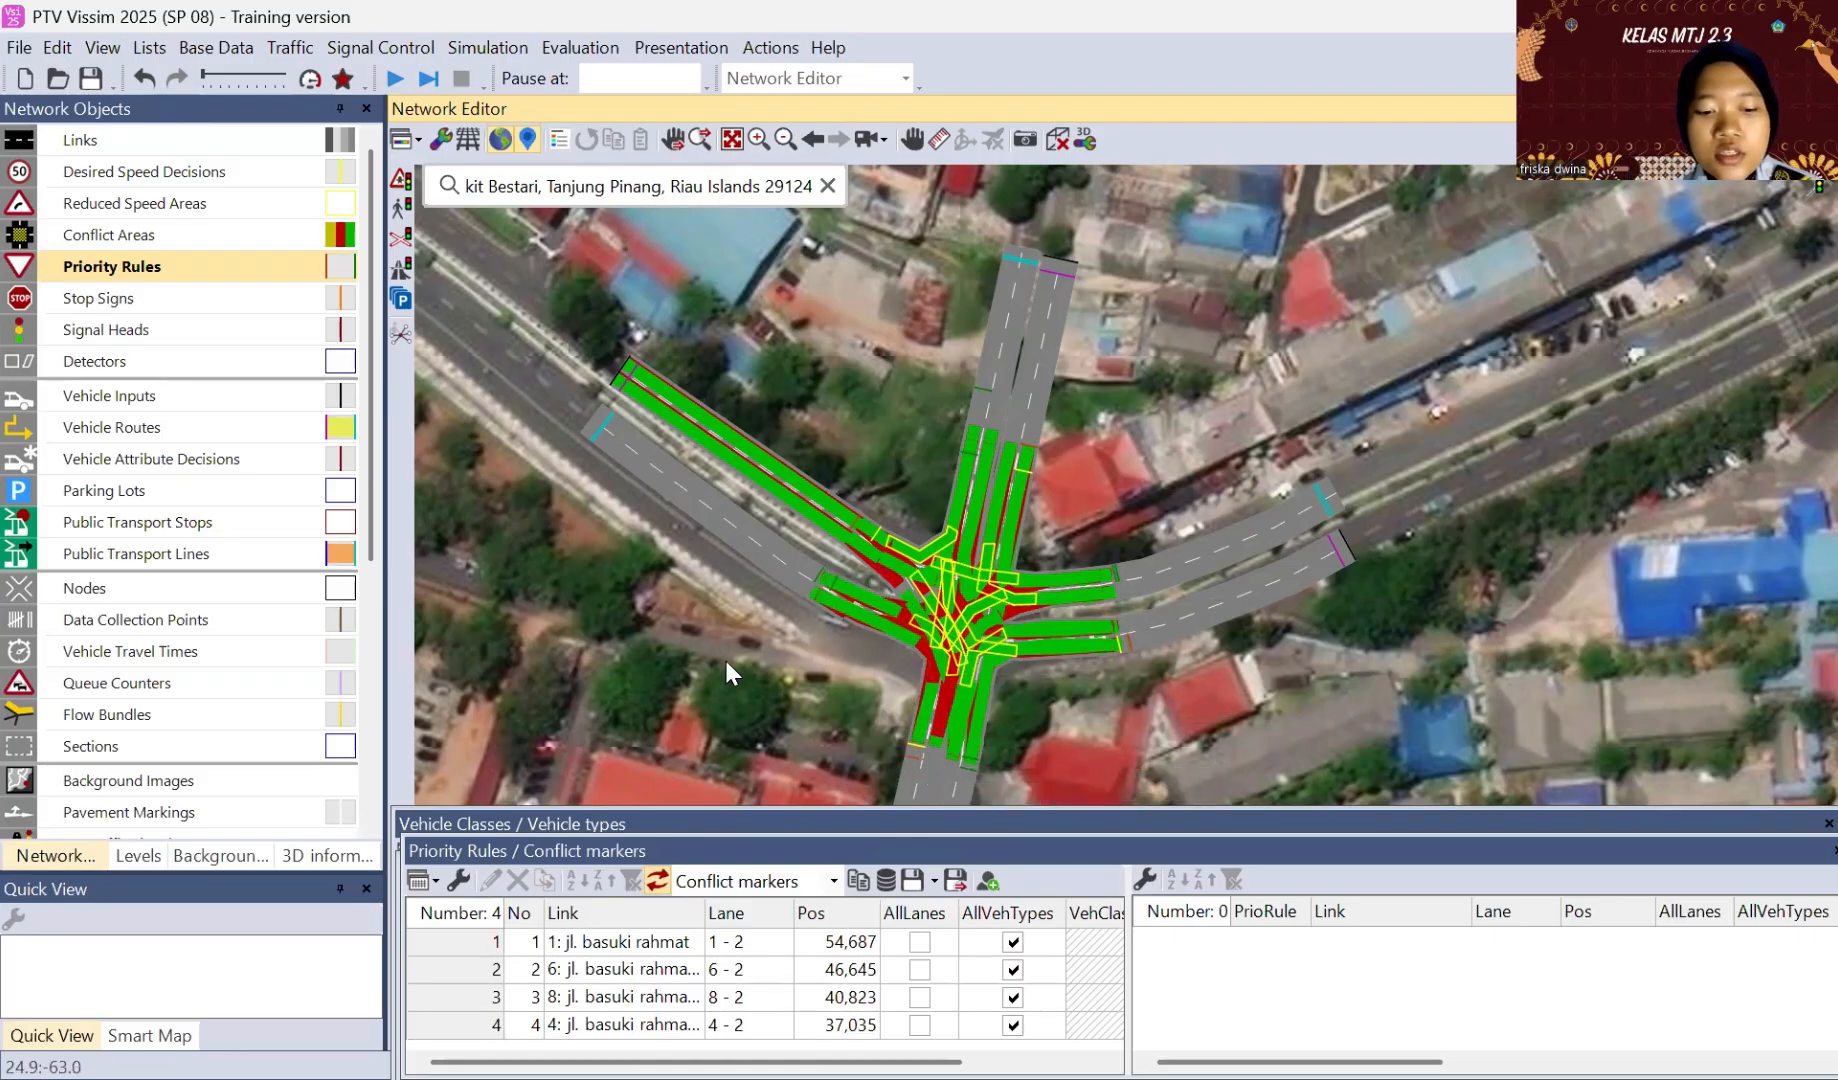
Step: Save the network as "vissim 1" in the Downloads folder and acknowledge the notice about additional files
key(ctrl+s)
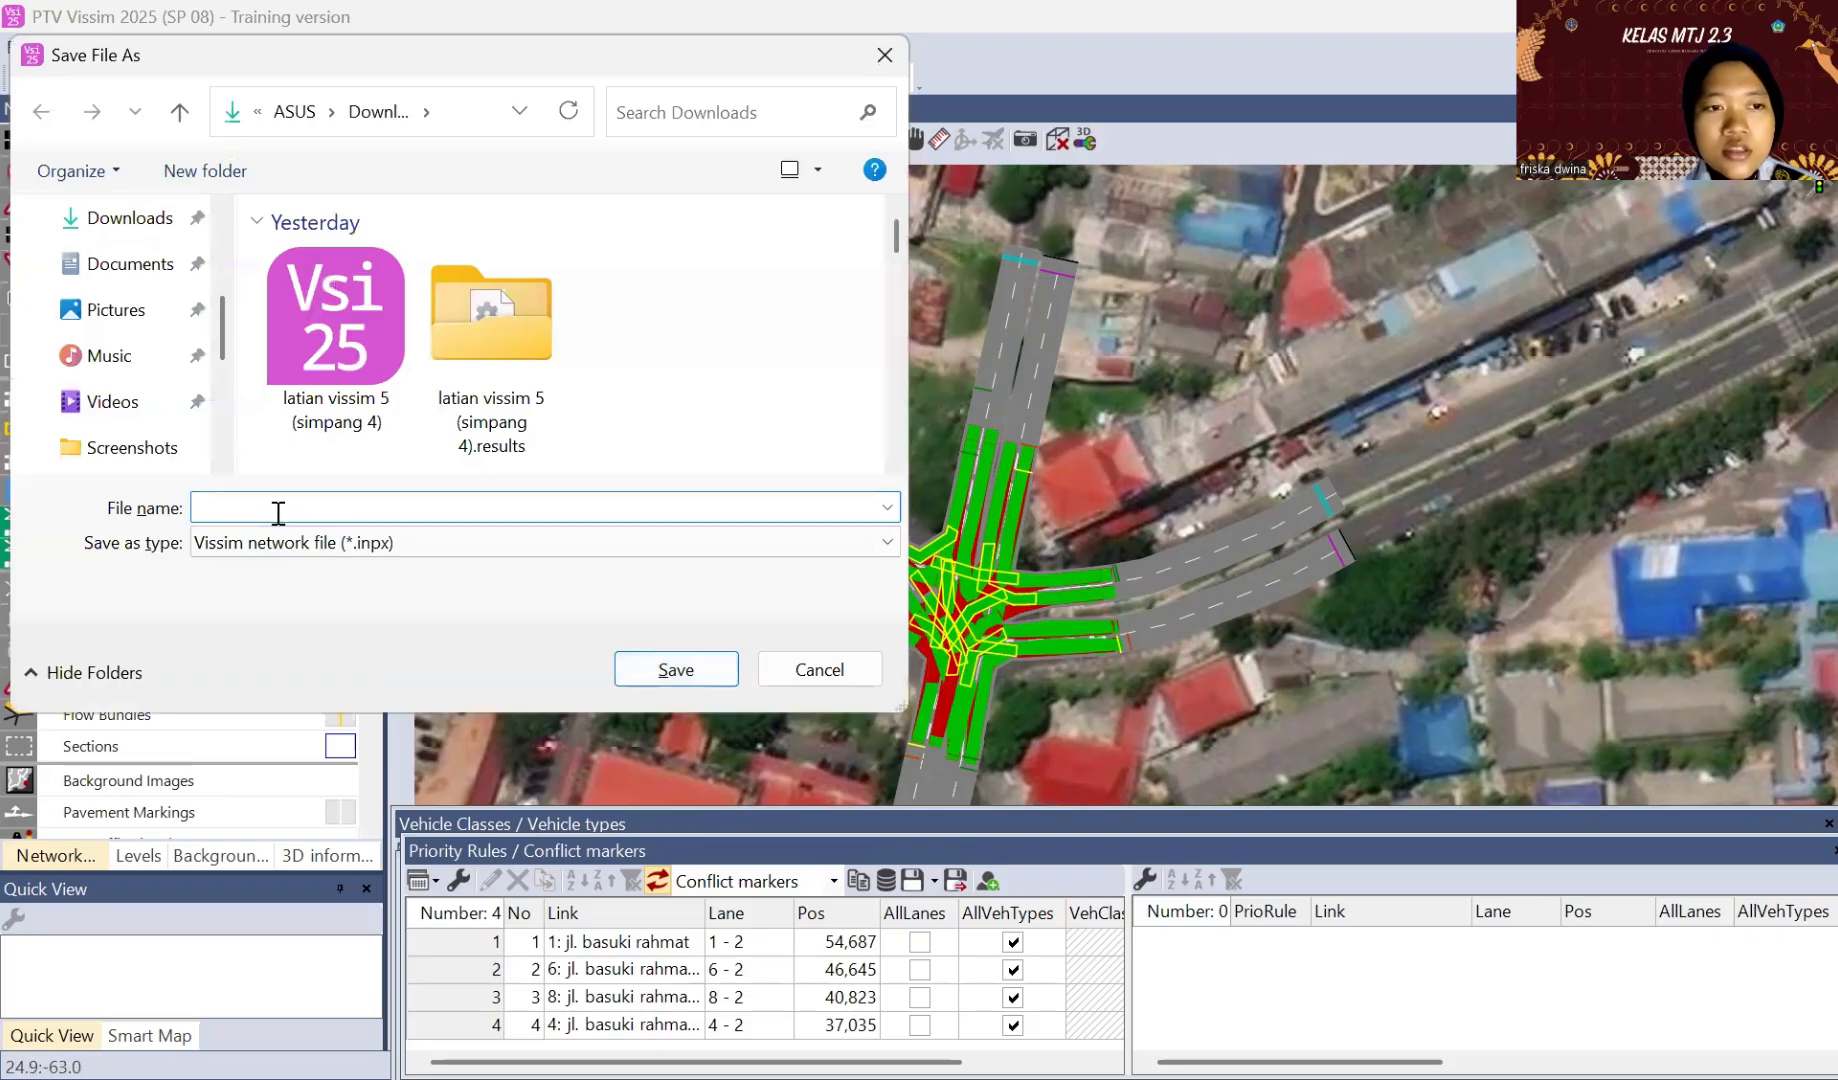
text(vissim)
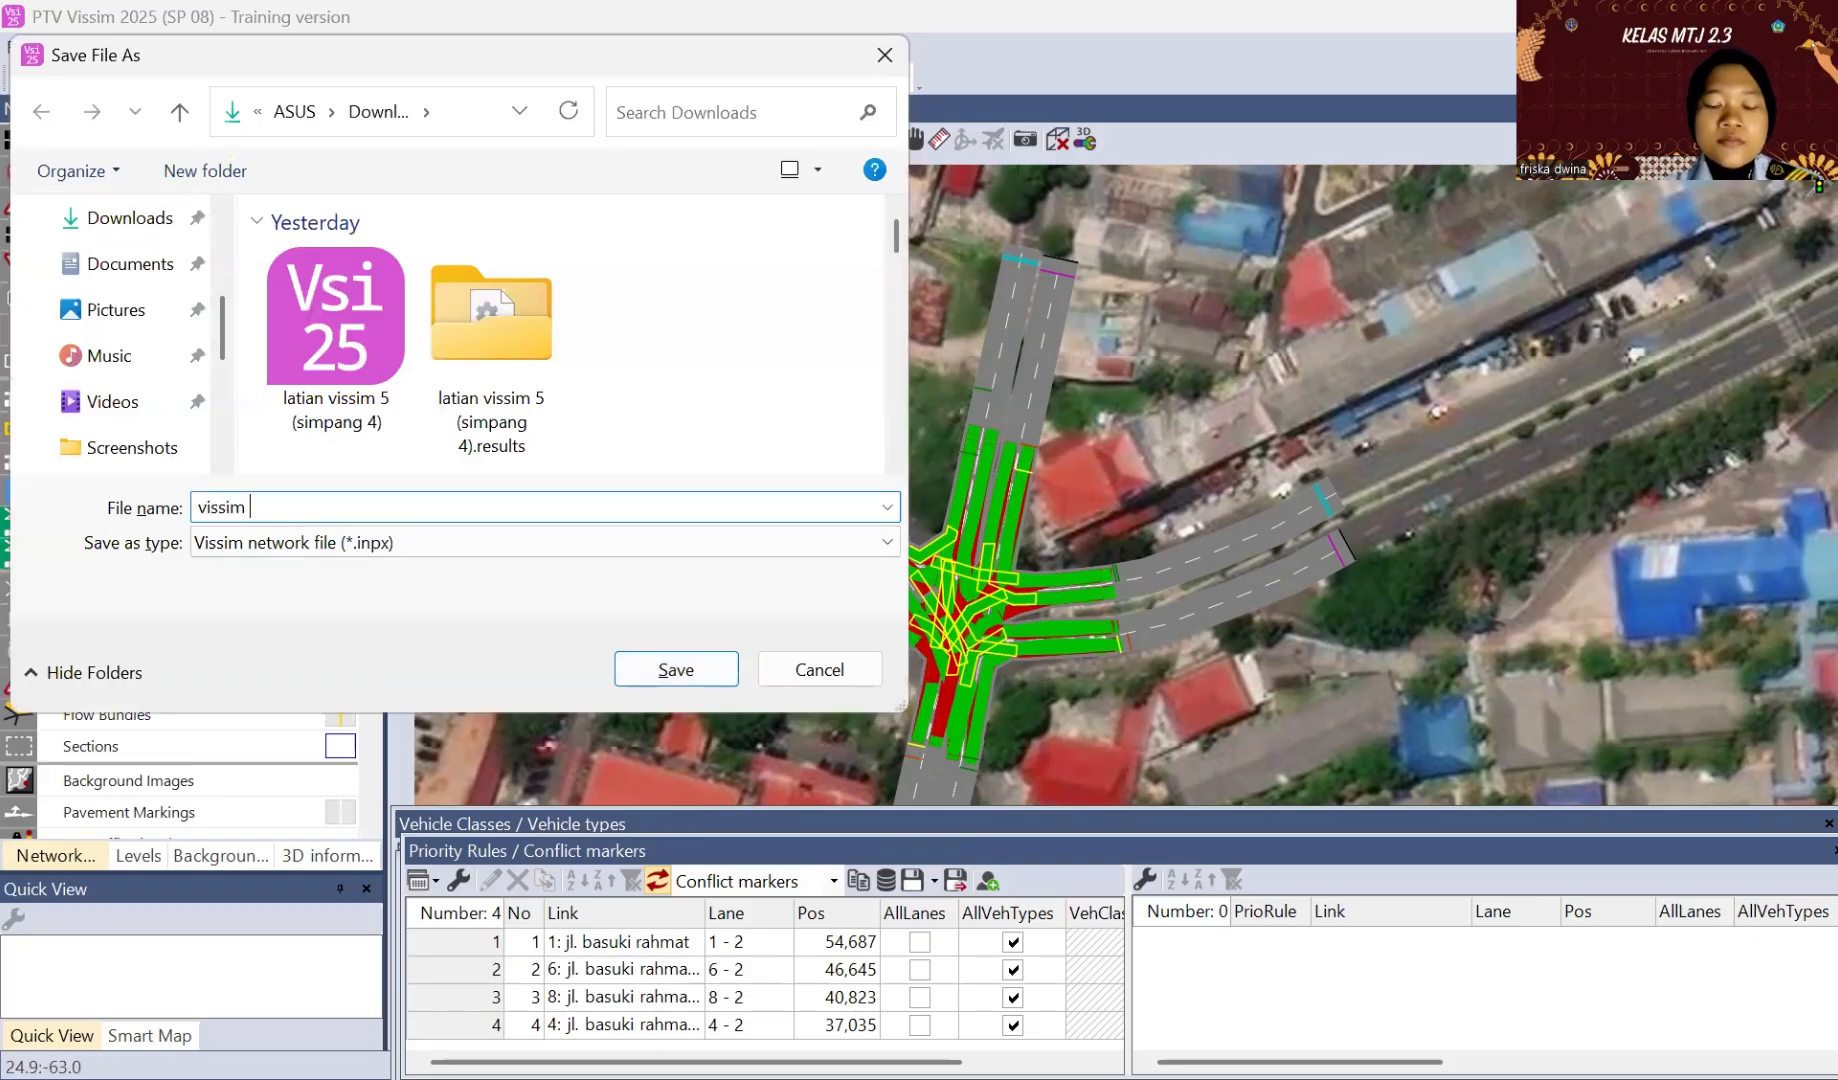
text( 1)
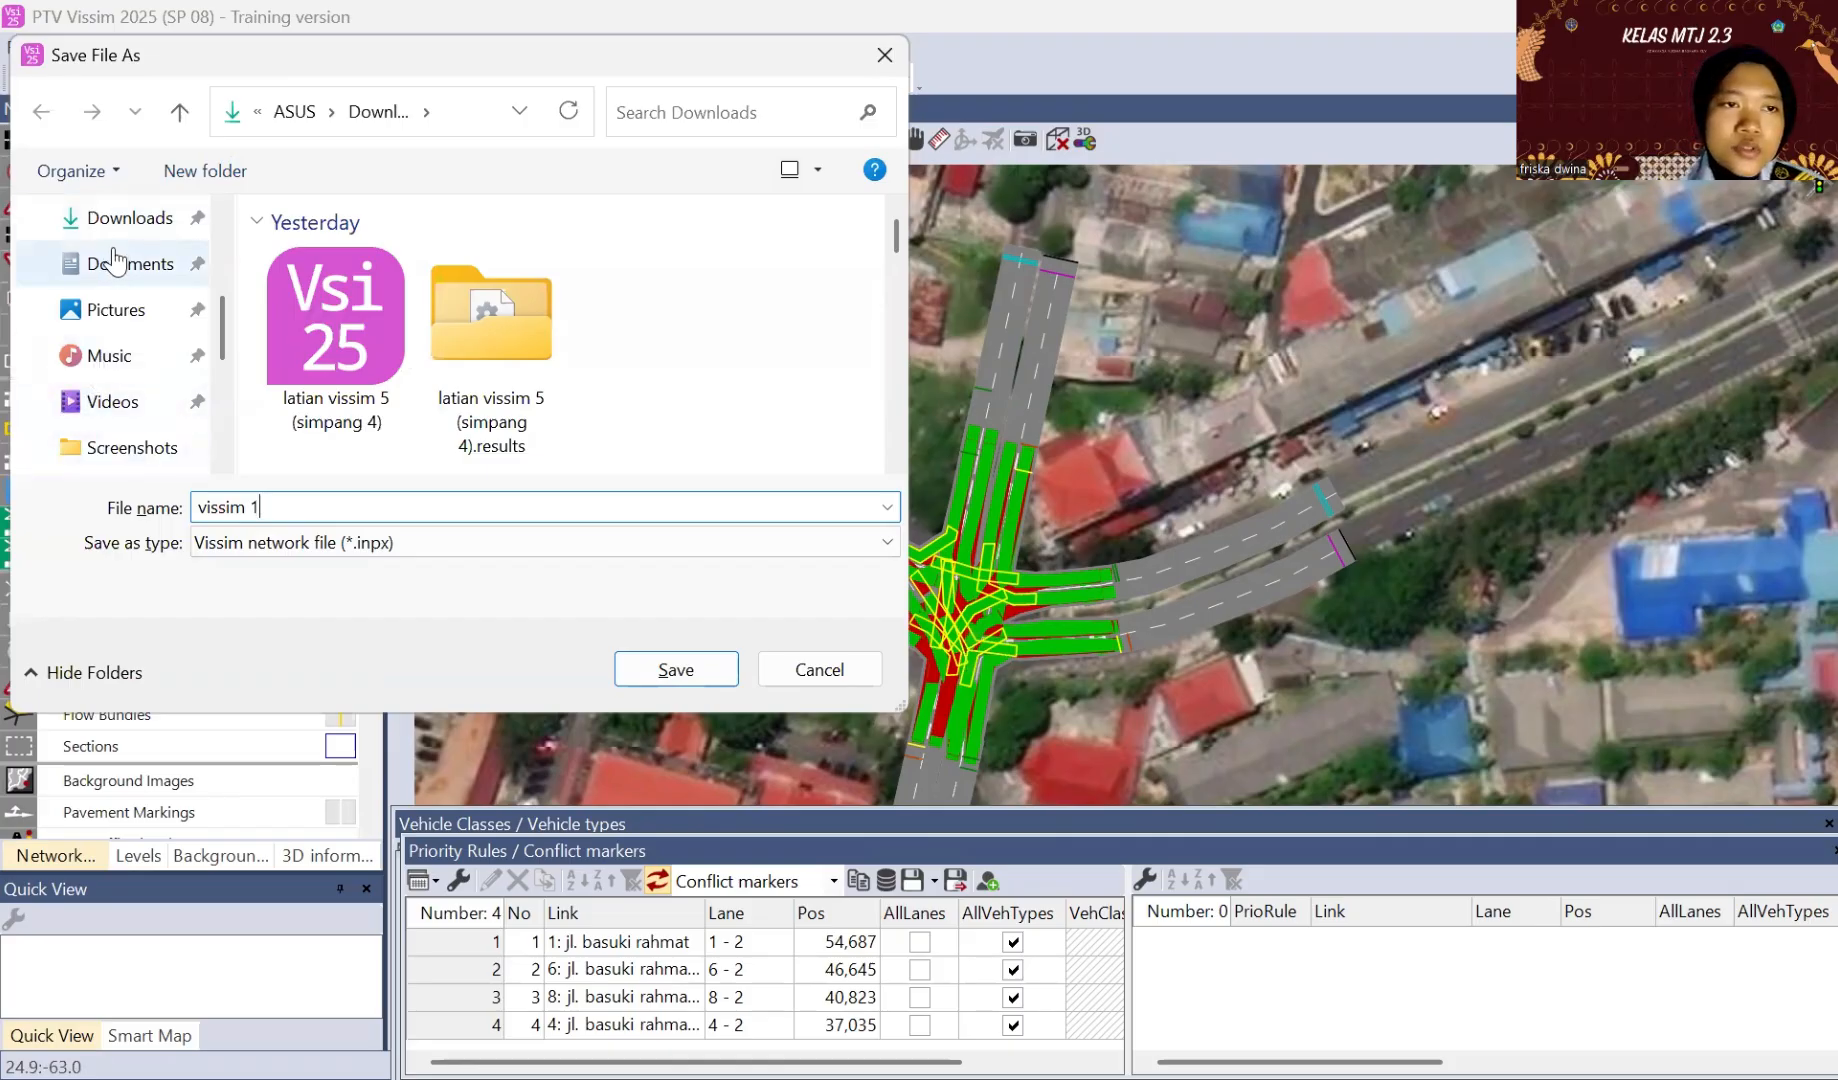
click(118, 218)
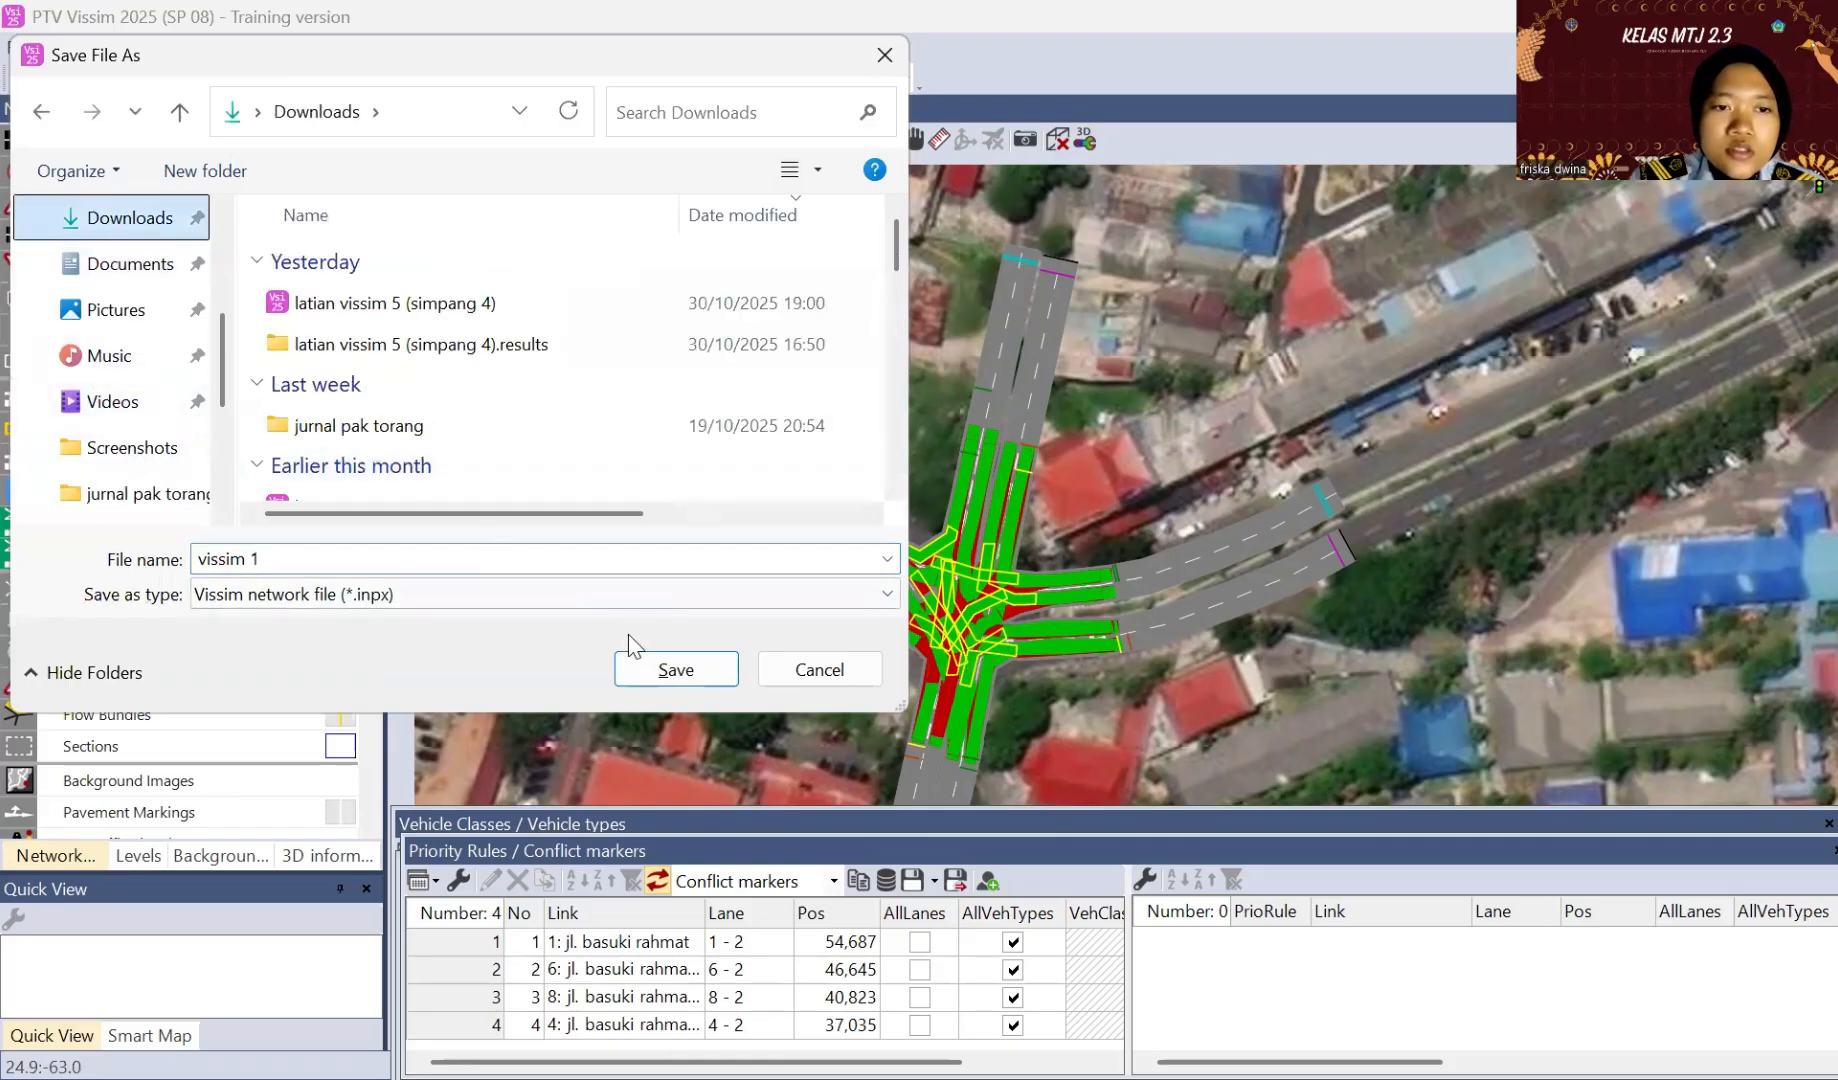
click(660, 680)
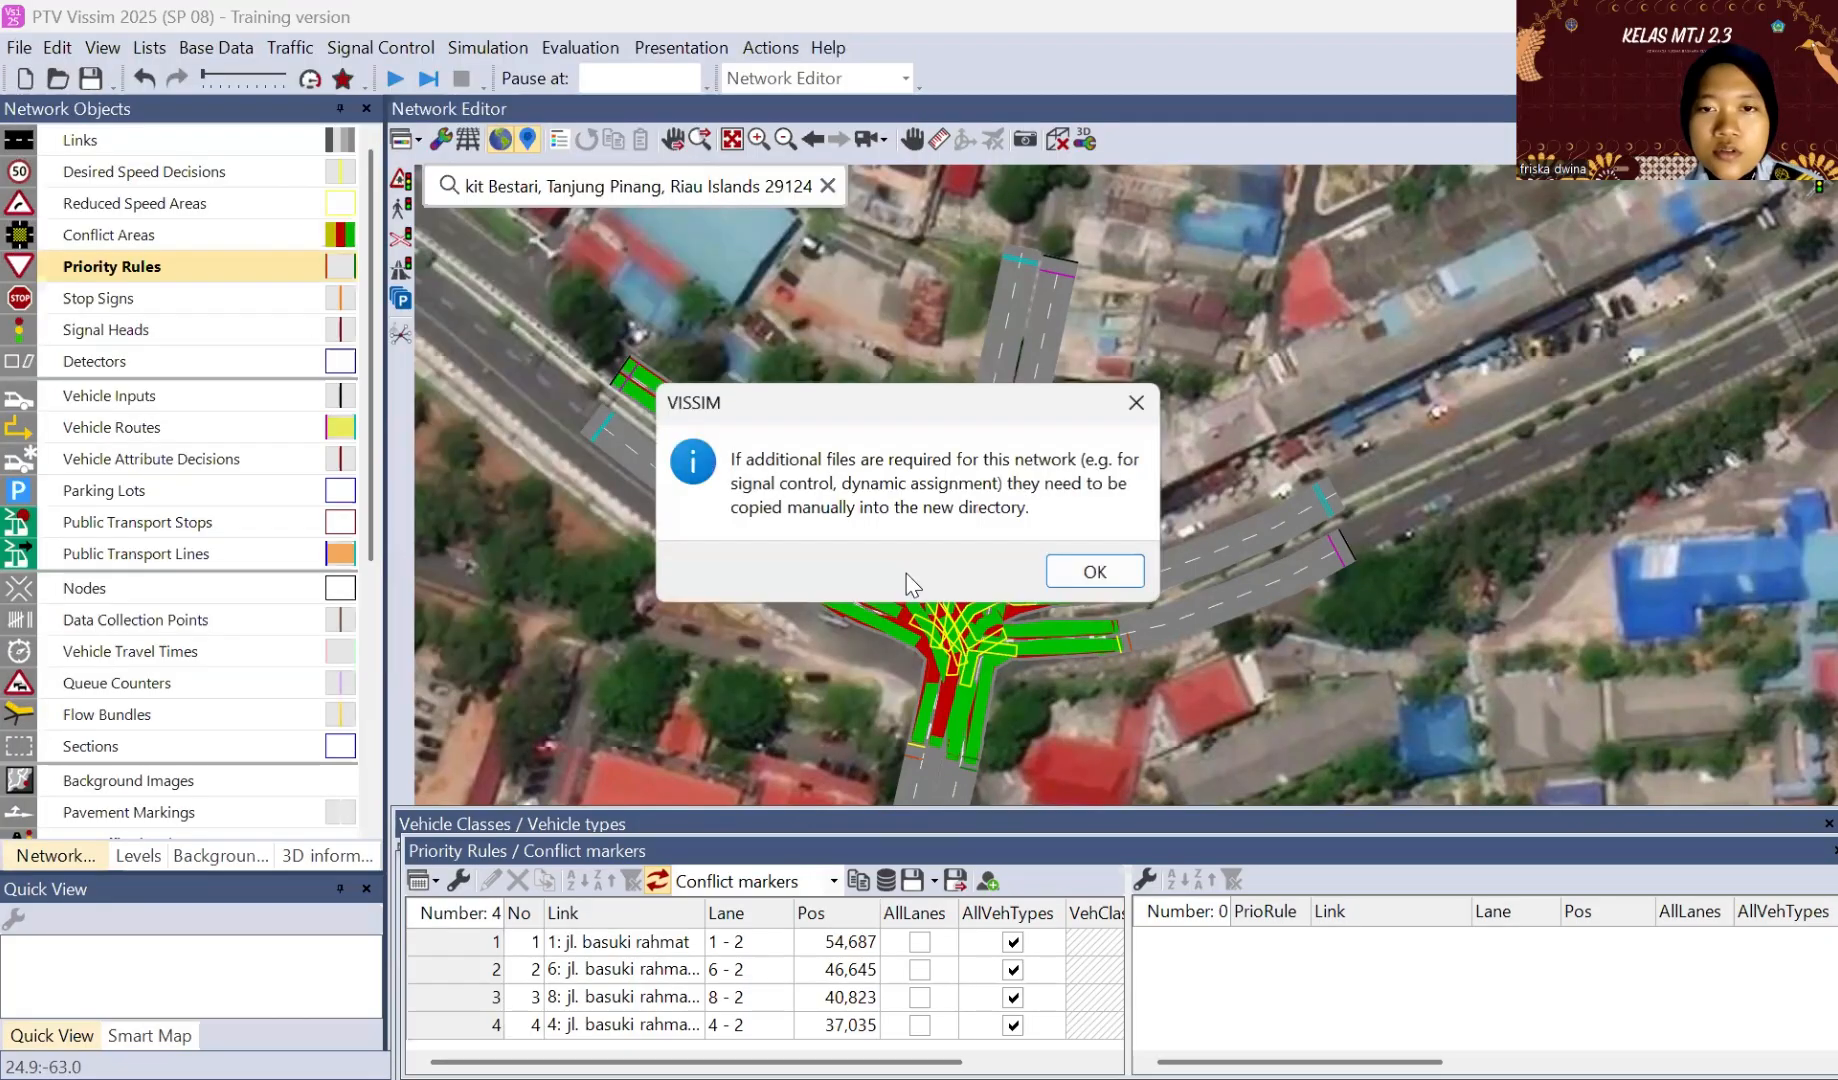
click(1100, 576)
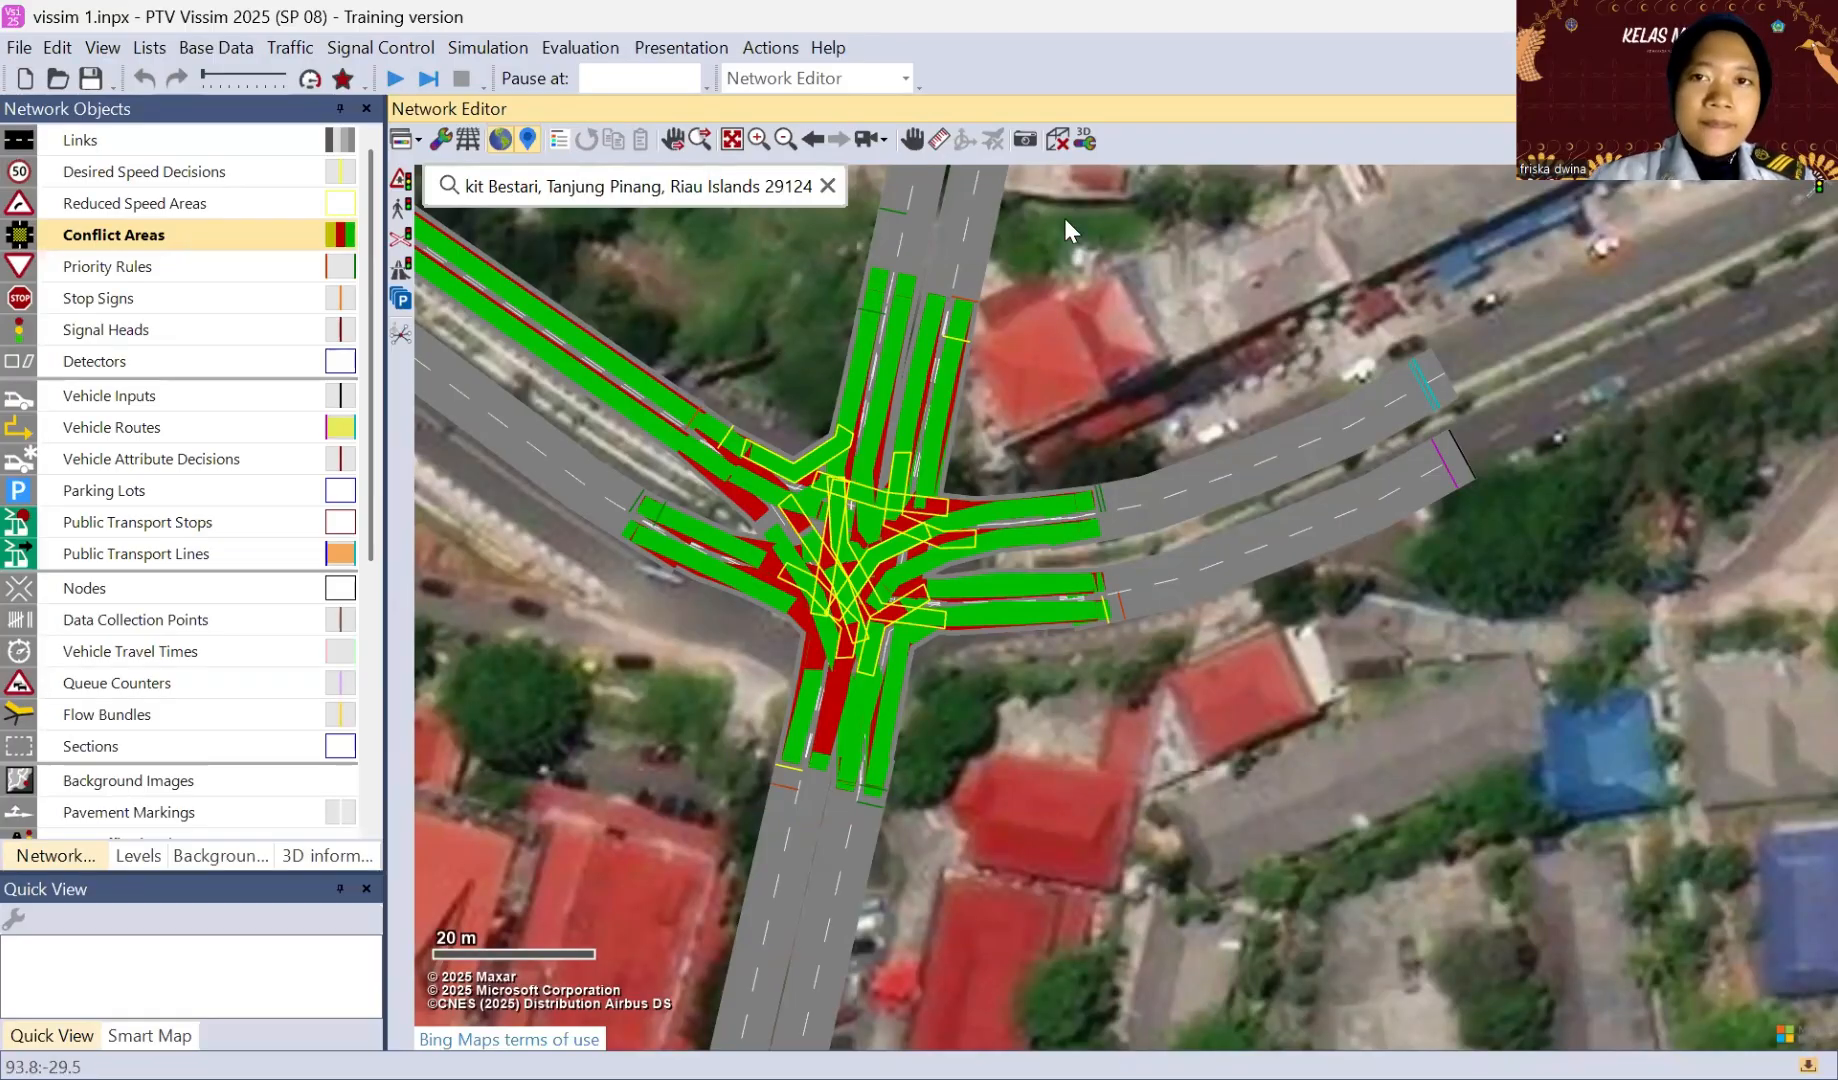
Step: Switch the network view to 3D, and run the continuous simulation of the intersection until traffic has built up before stopping it
click(1057, 142)
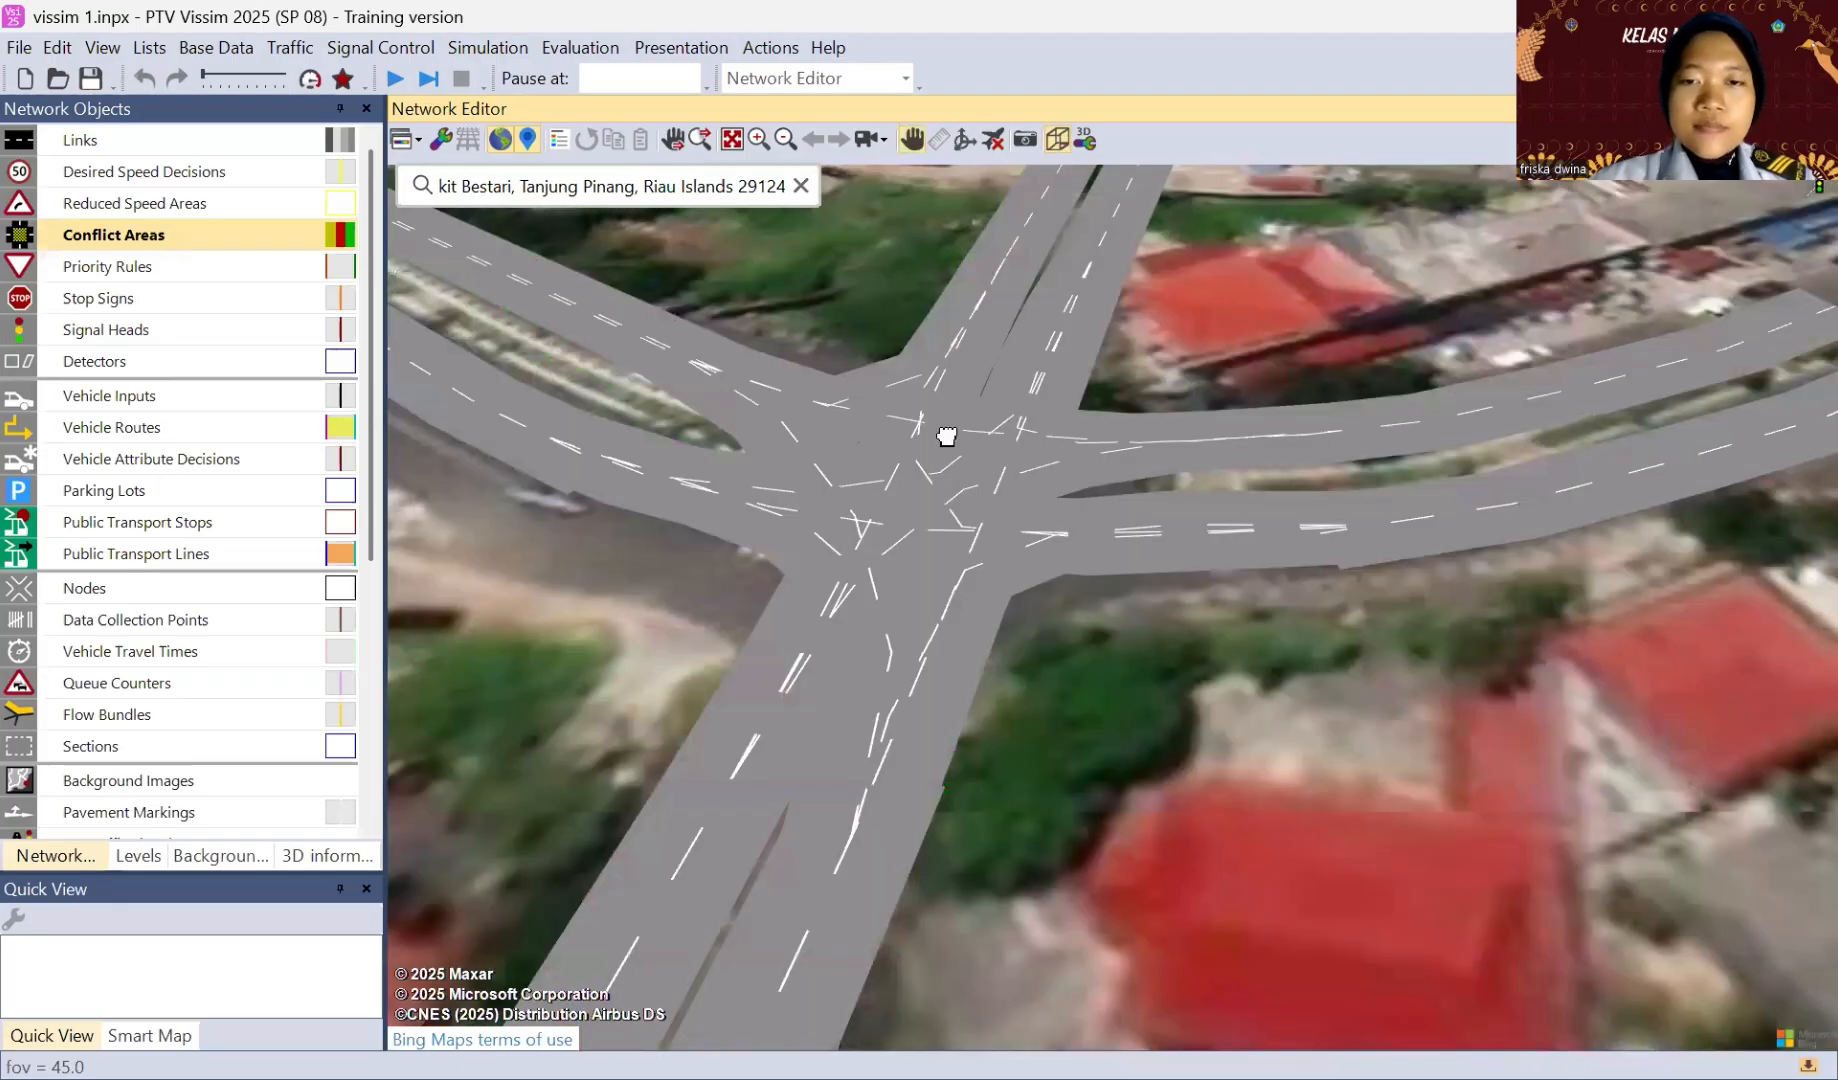
scroll(950, 436, down, 2)
scroll(946, 436, down, 2)
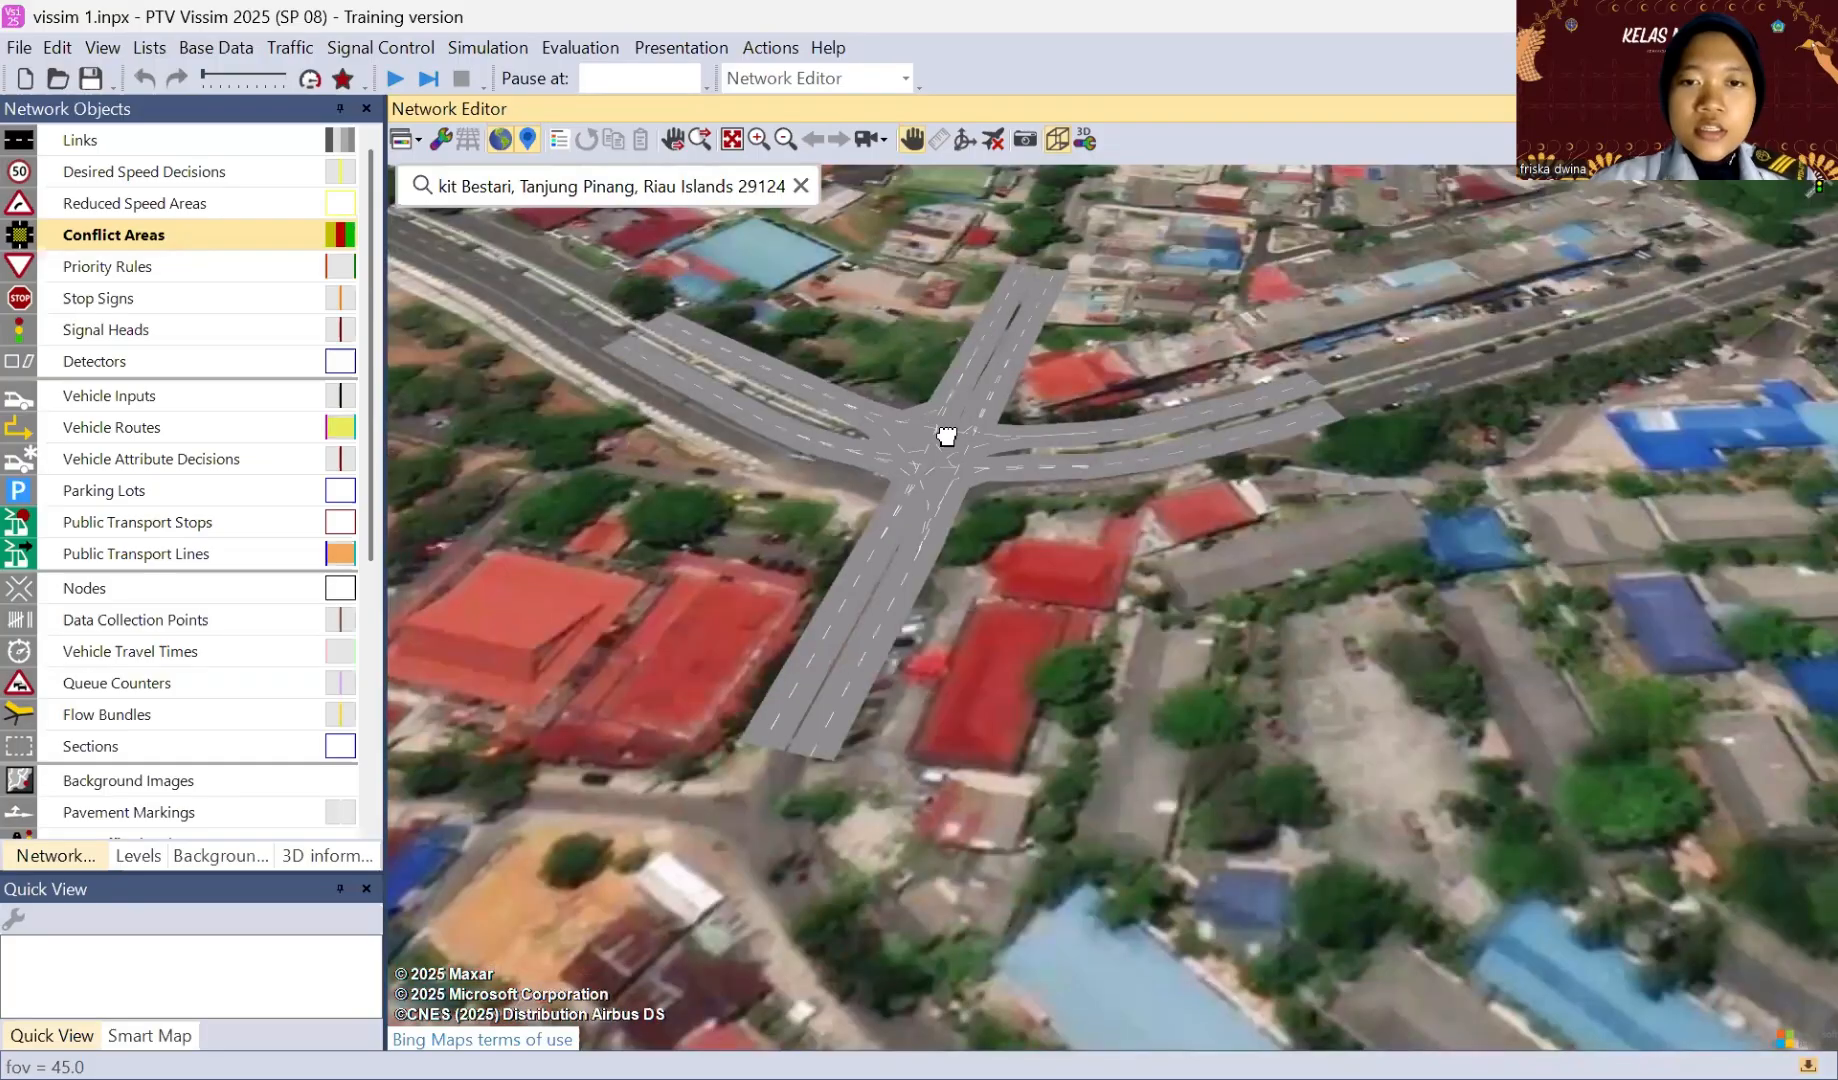
scroll(946, 436, up, 2)
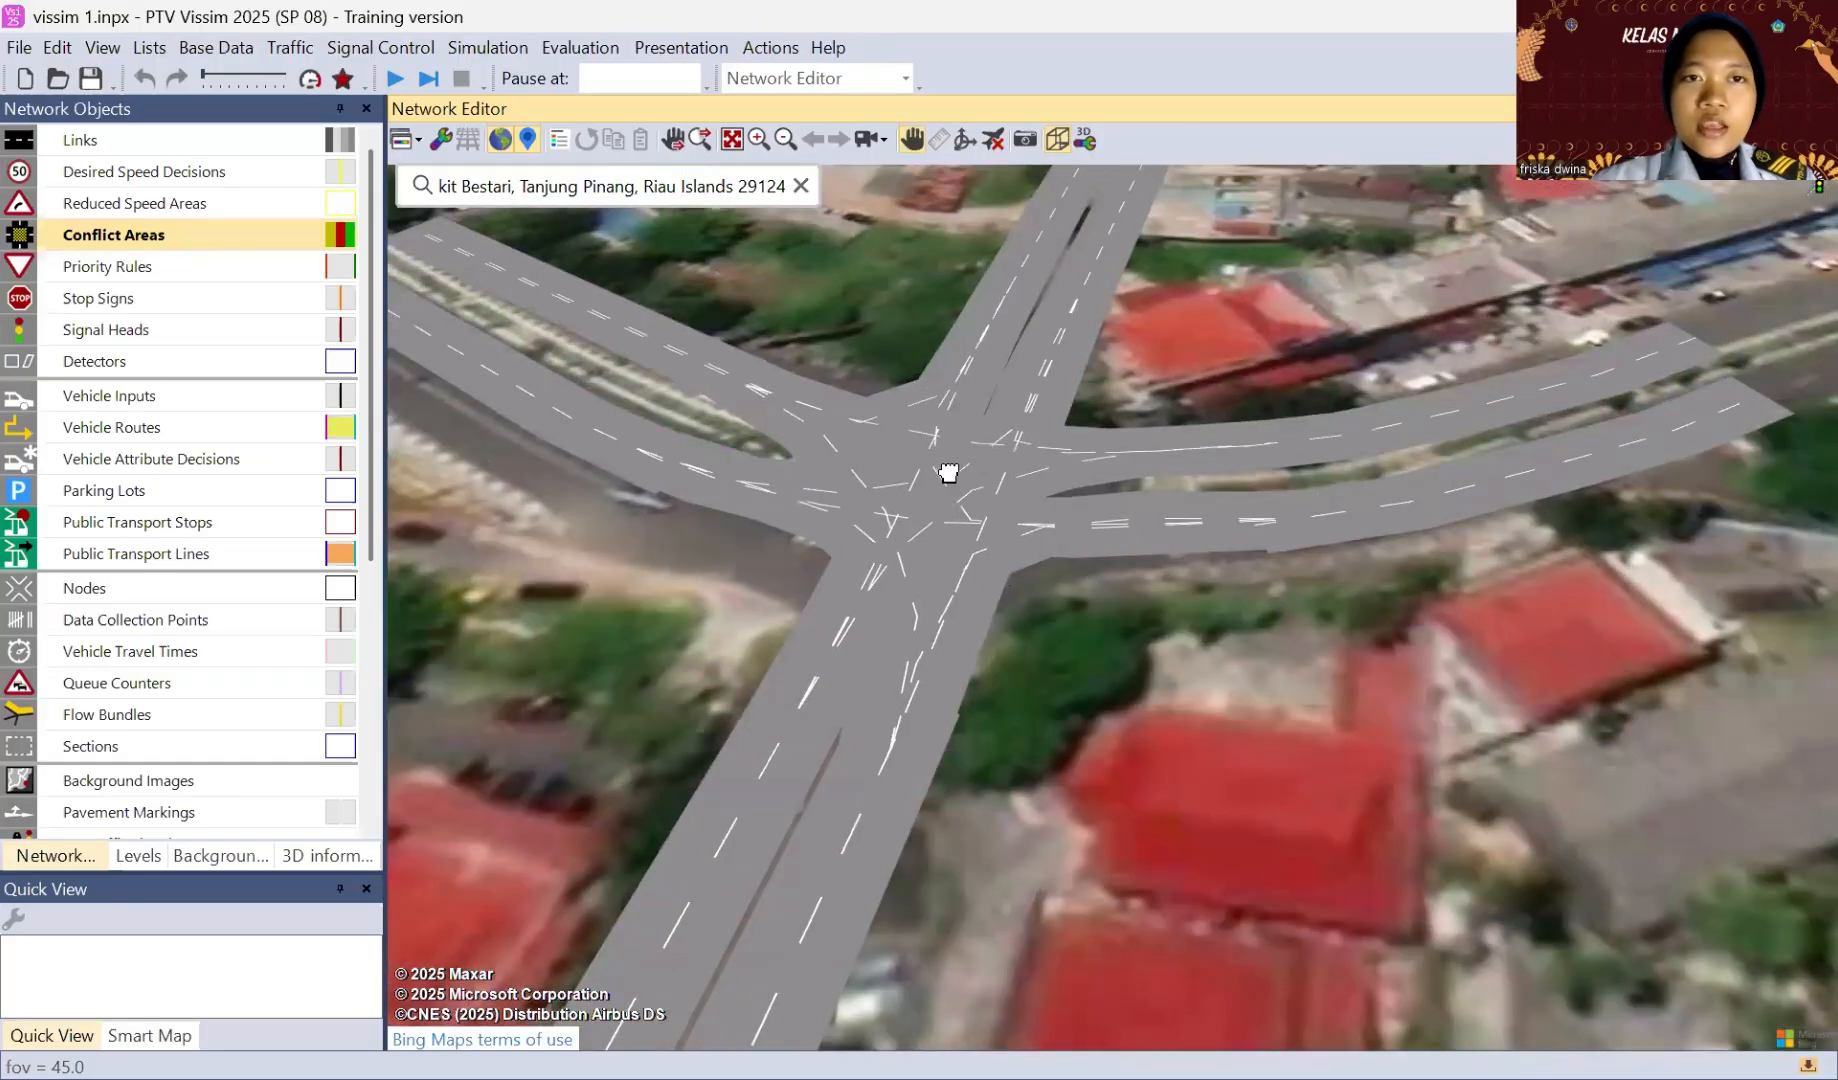
scroll(947, 476, up, 1)
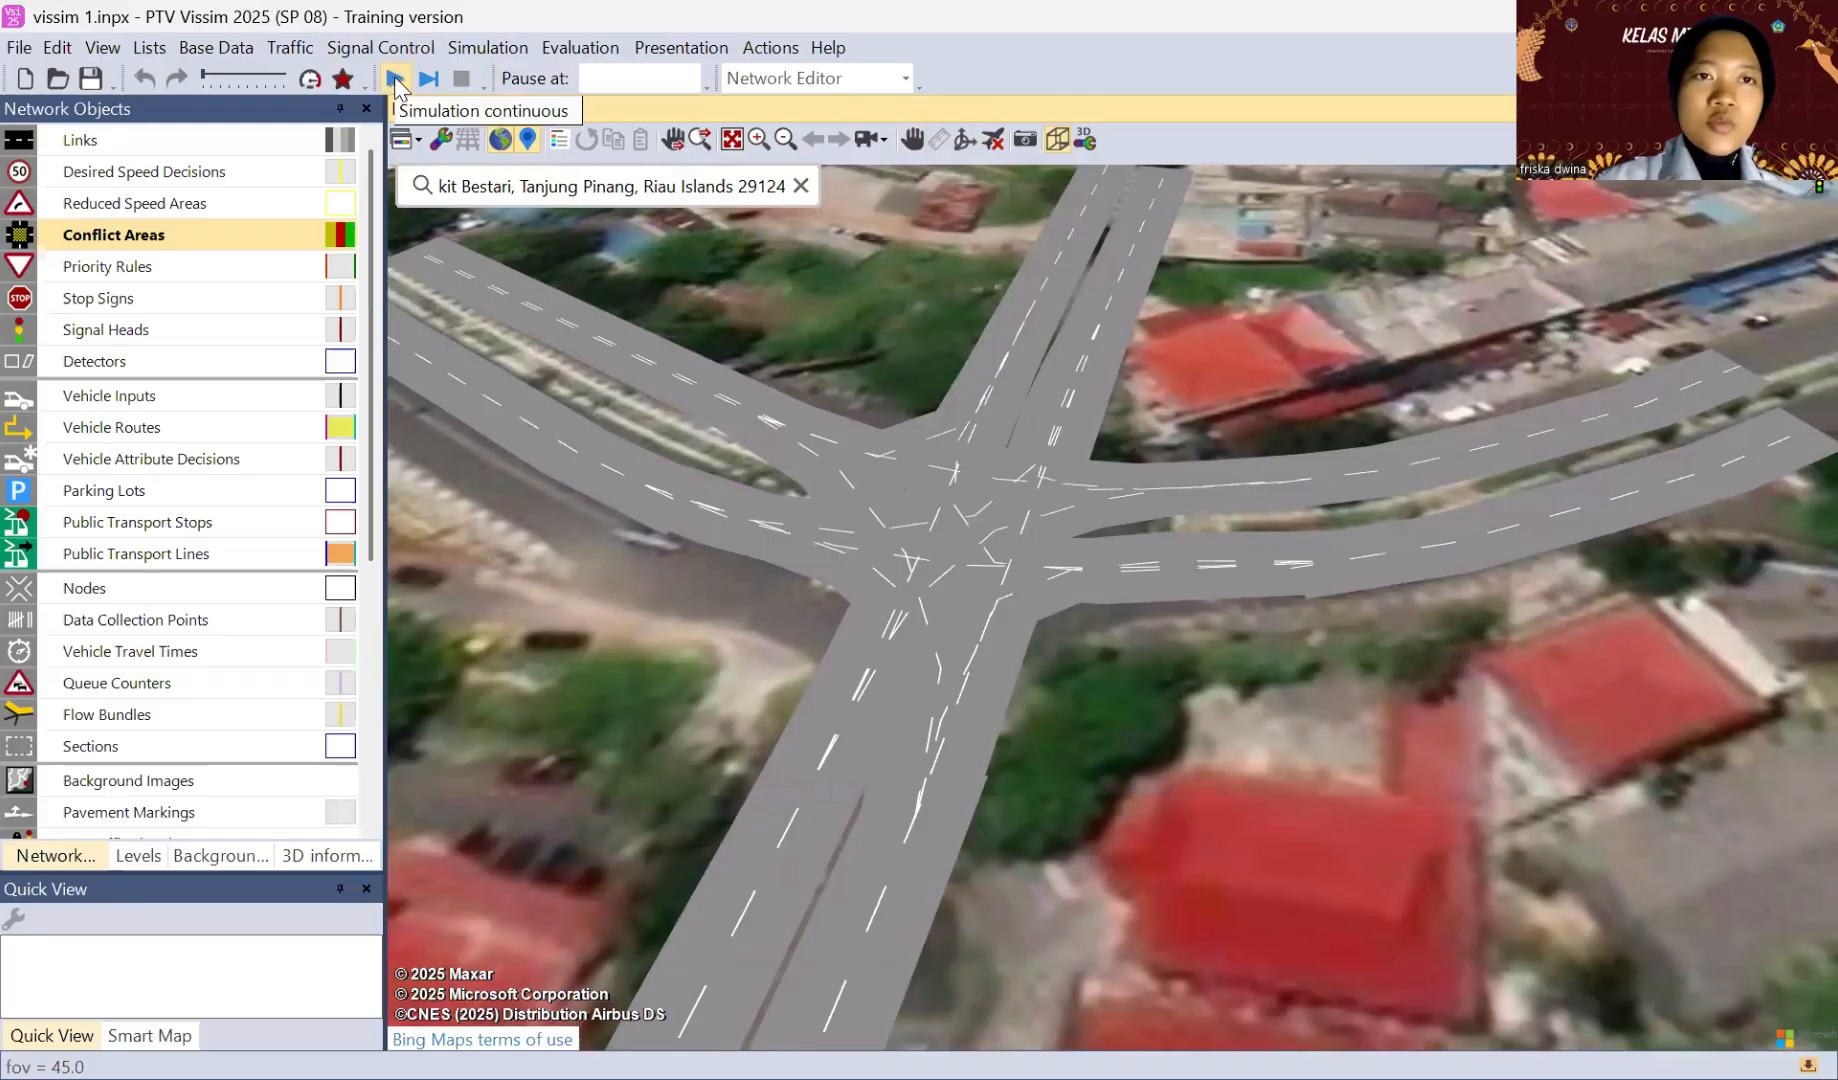
click(397, 80)
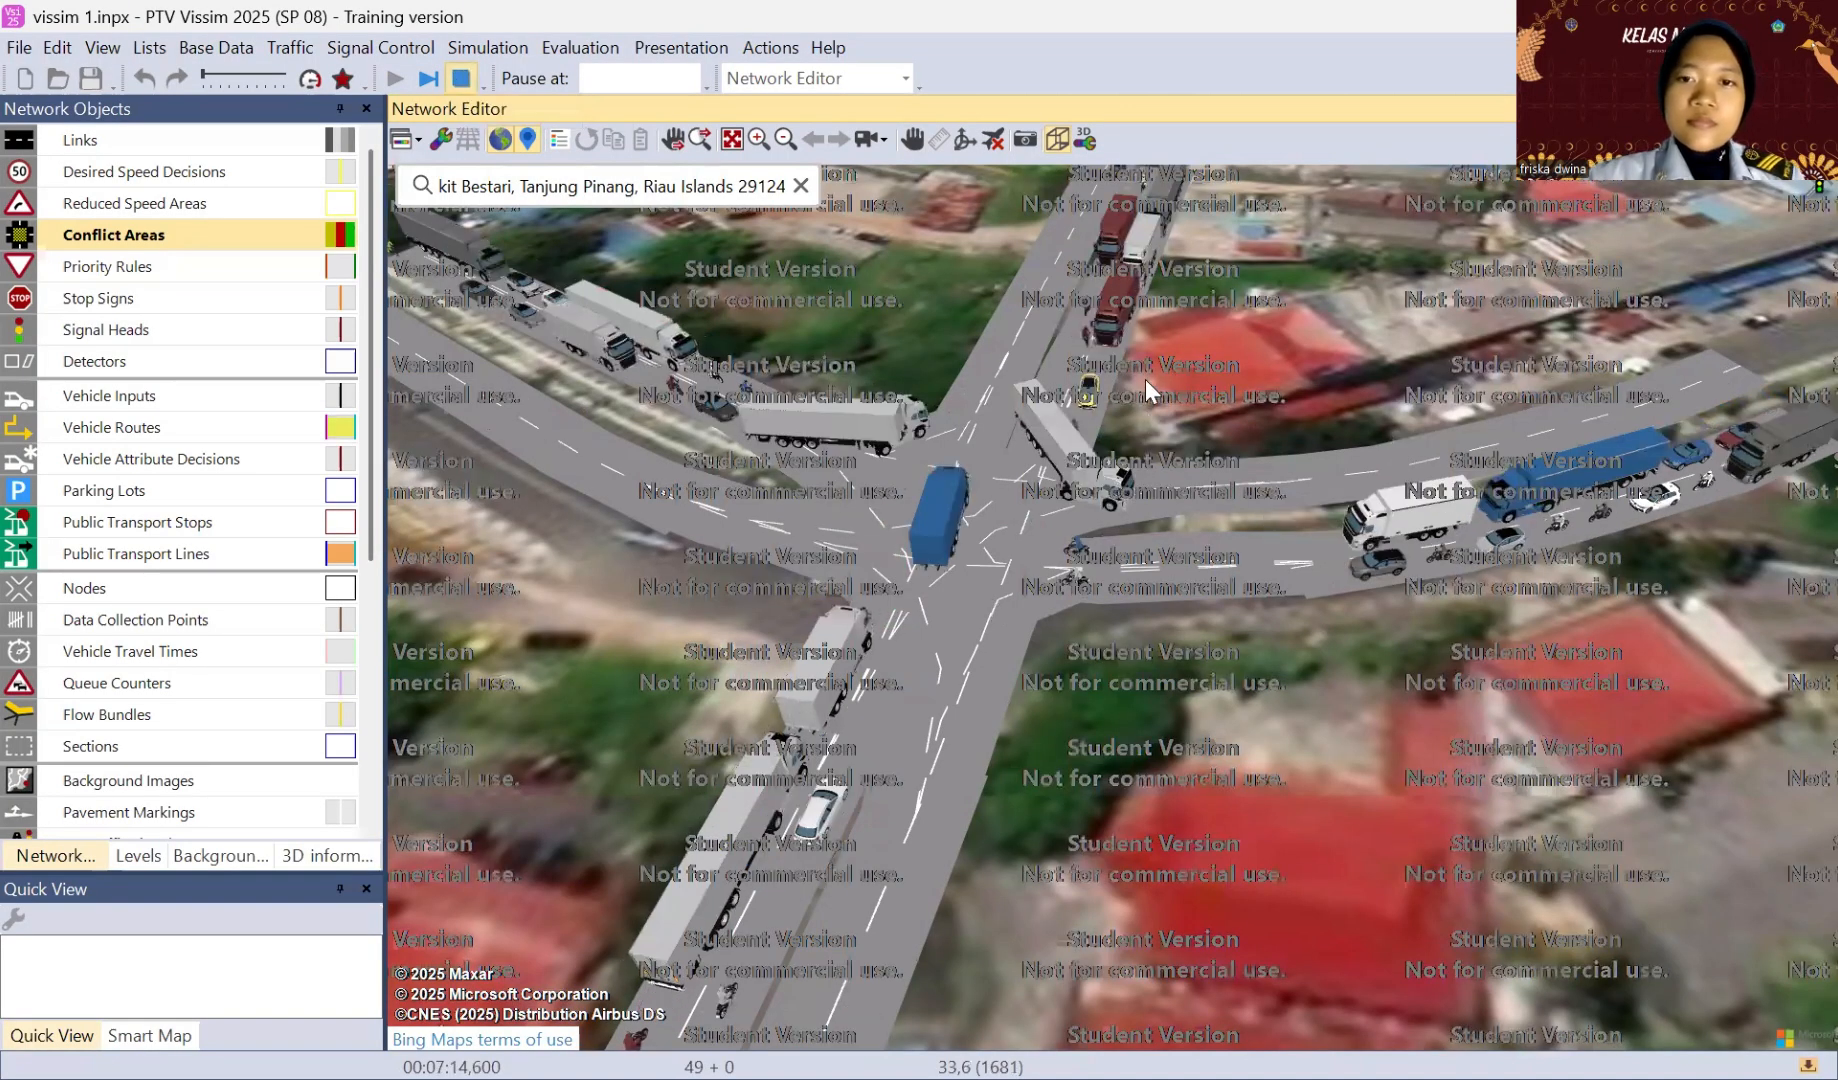
click(1144, 379)
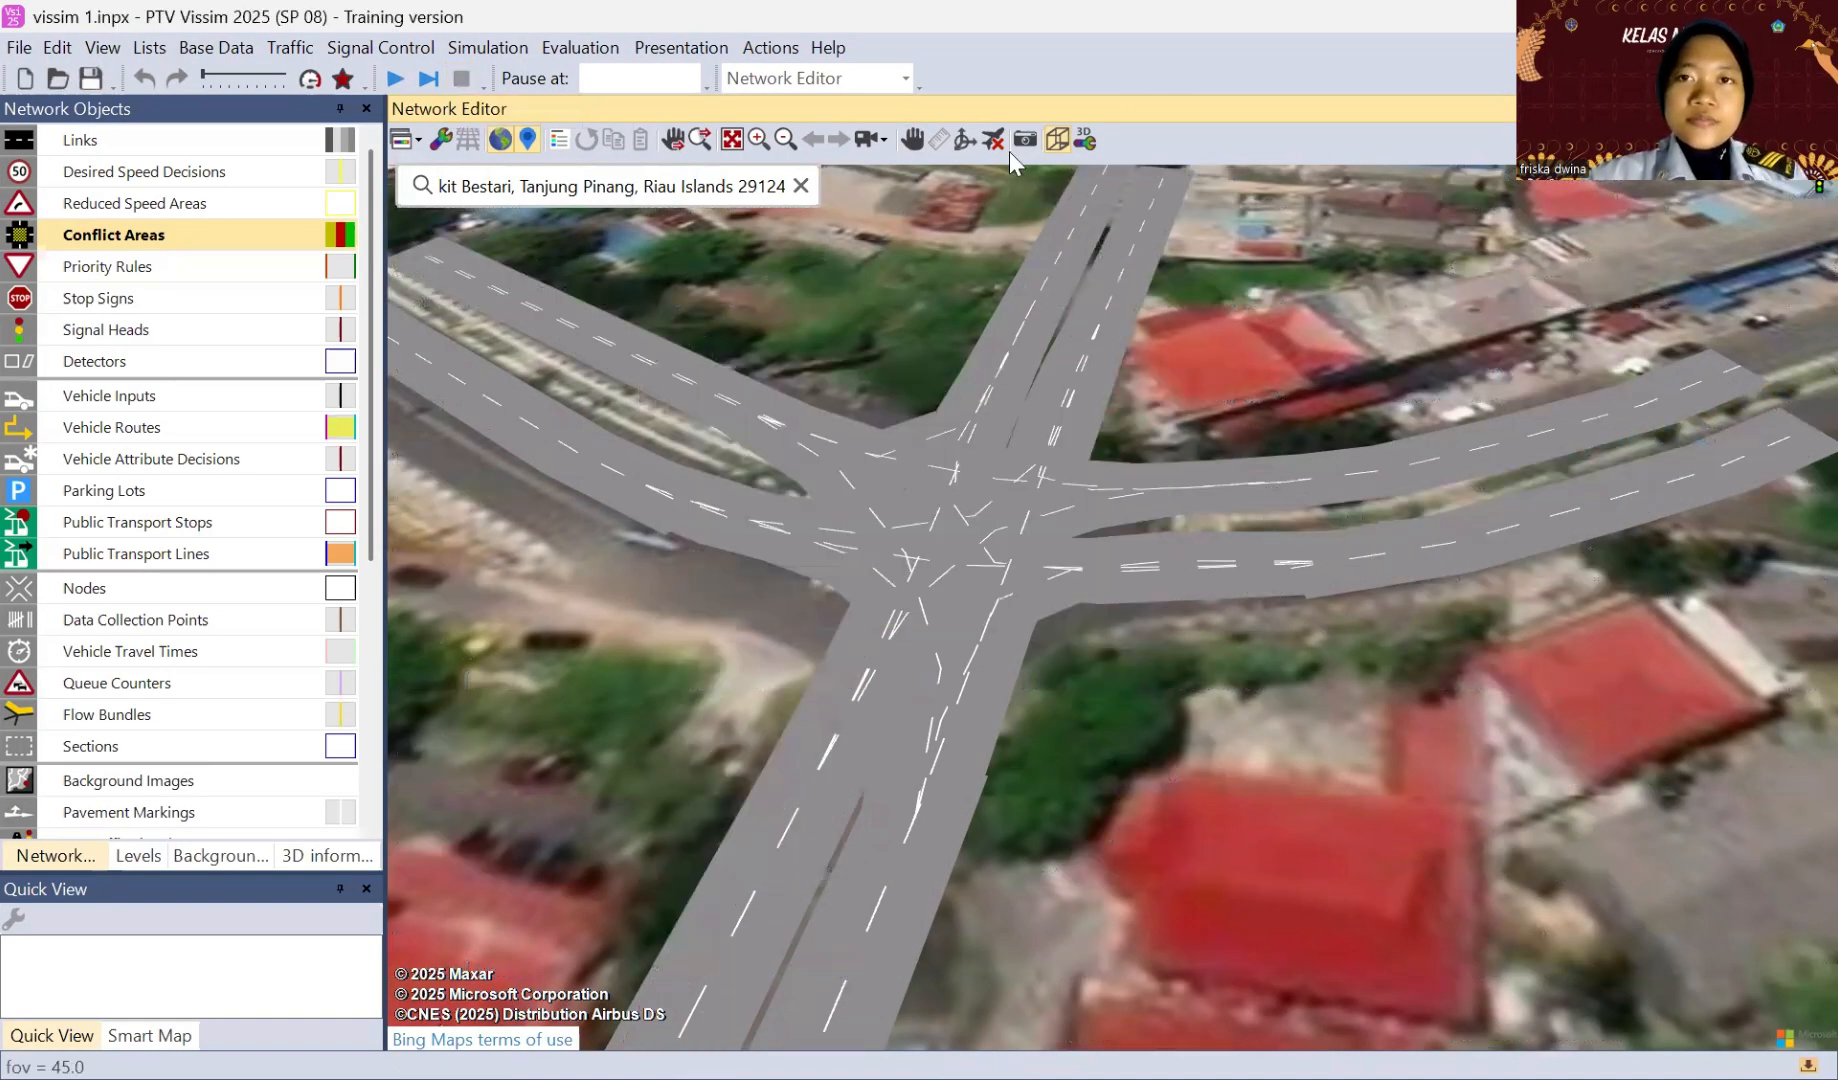